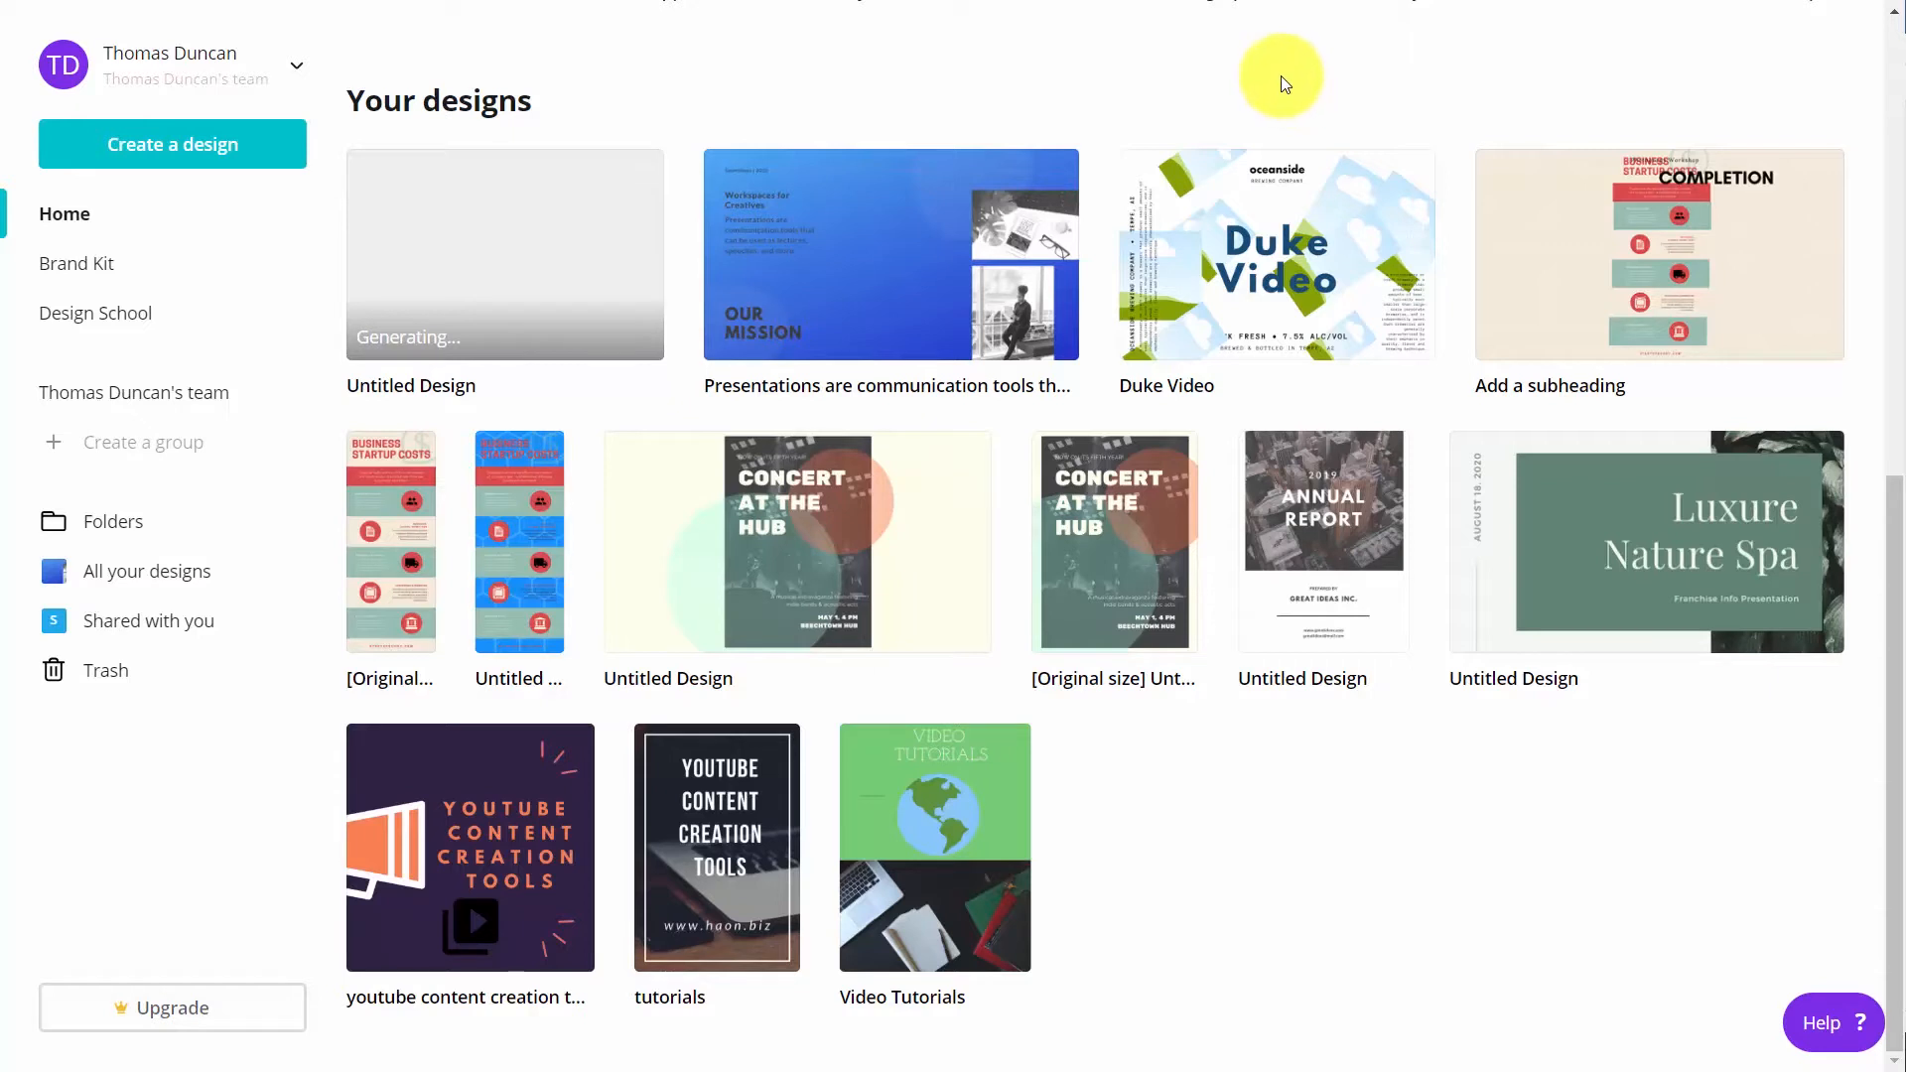
Open the Duke Video design and look through its publishing options
left_click(1273, 254)
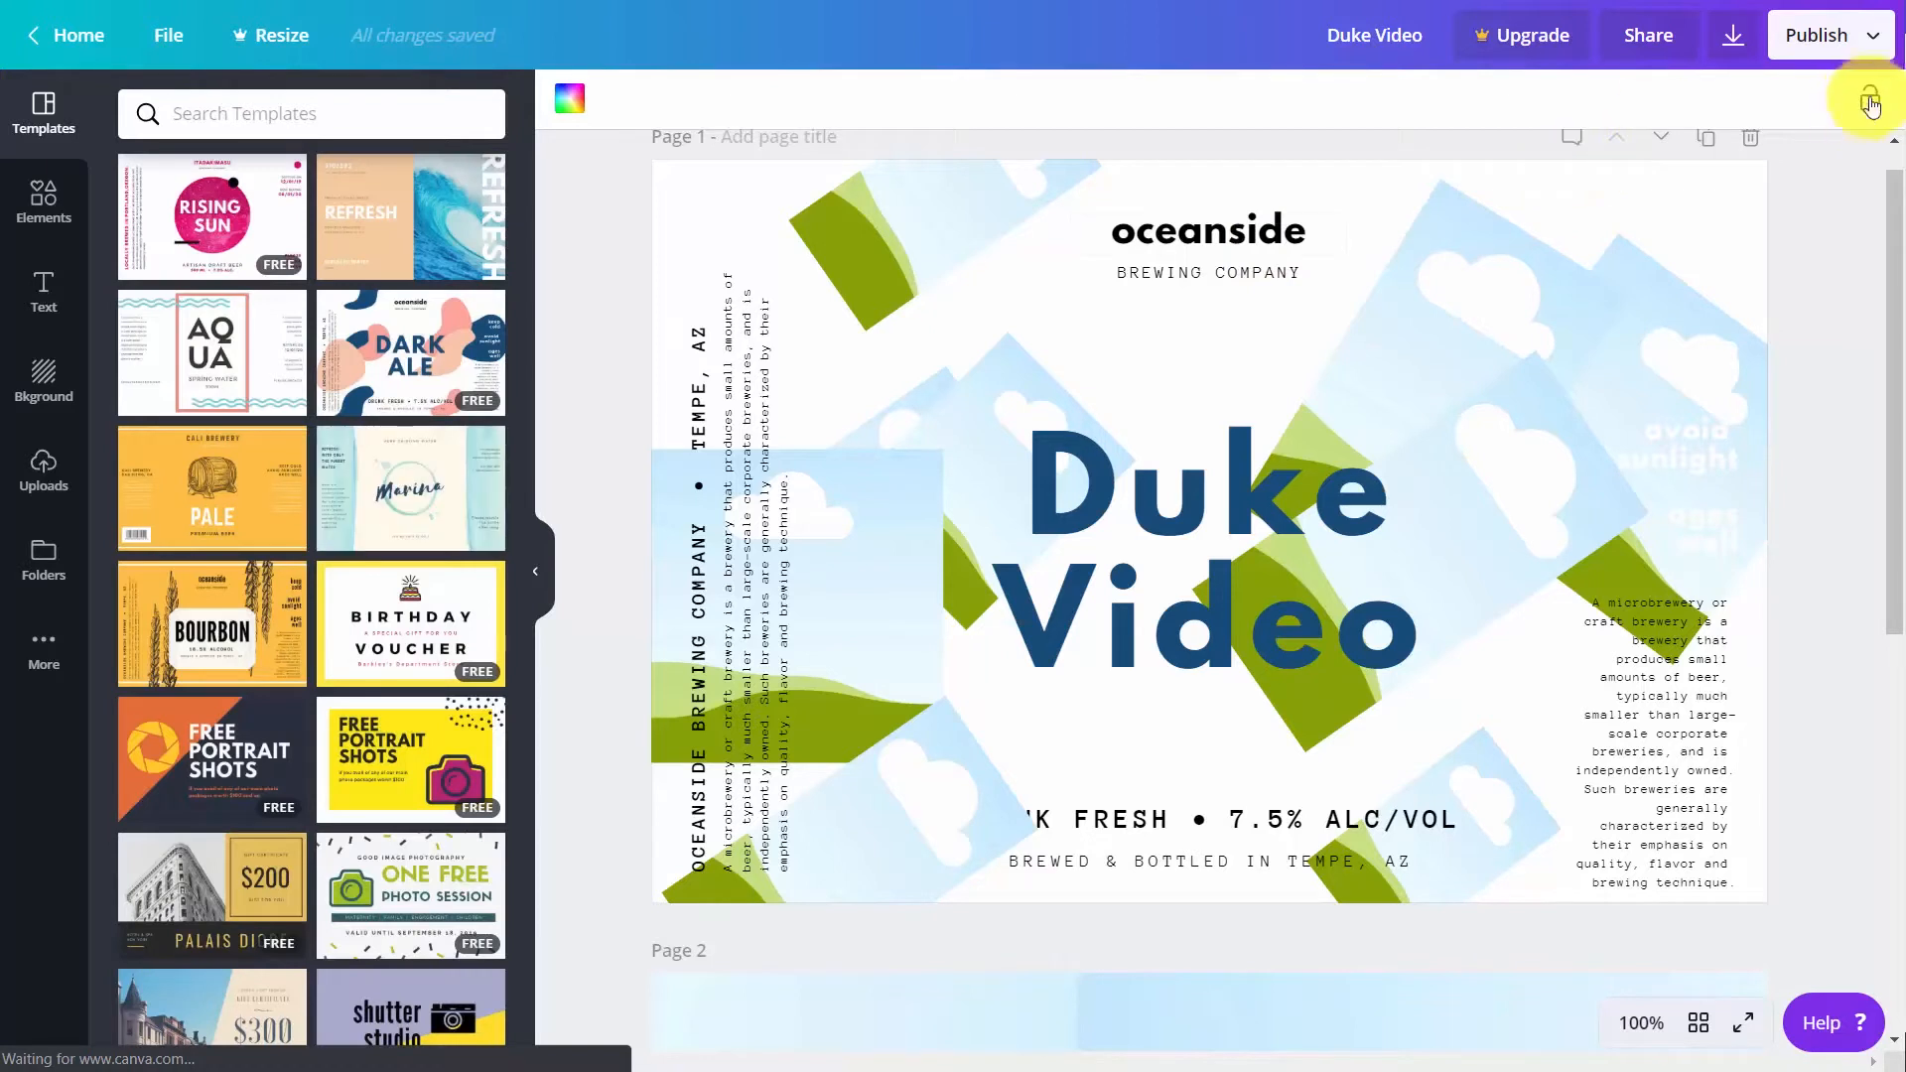
left_click(1875, 32)
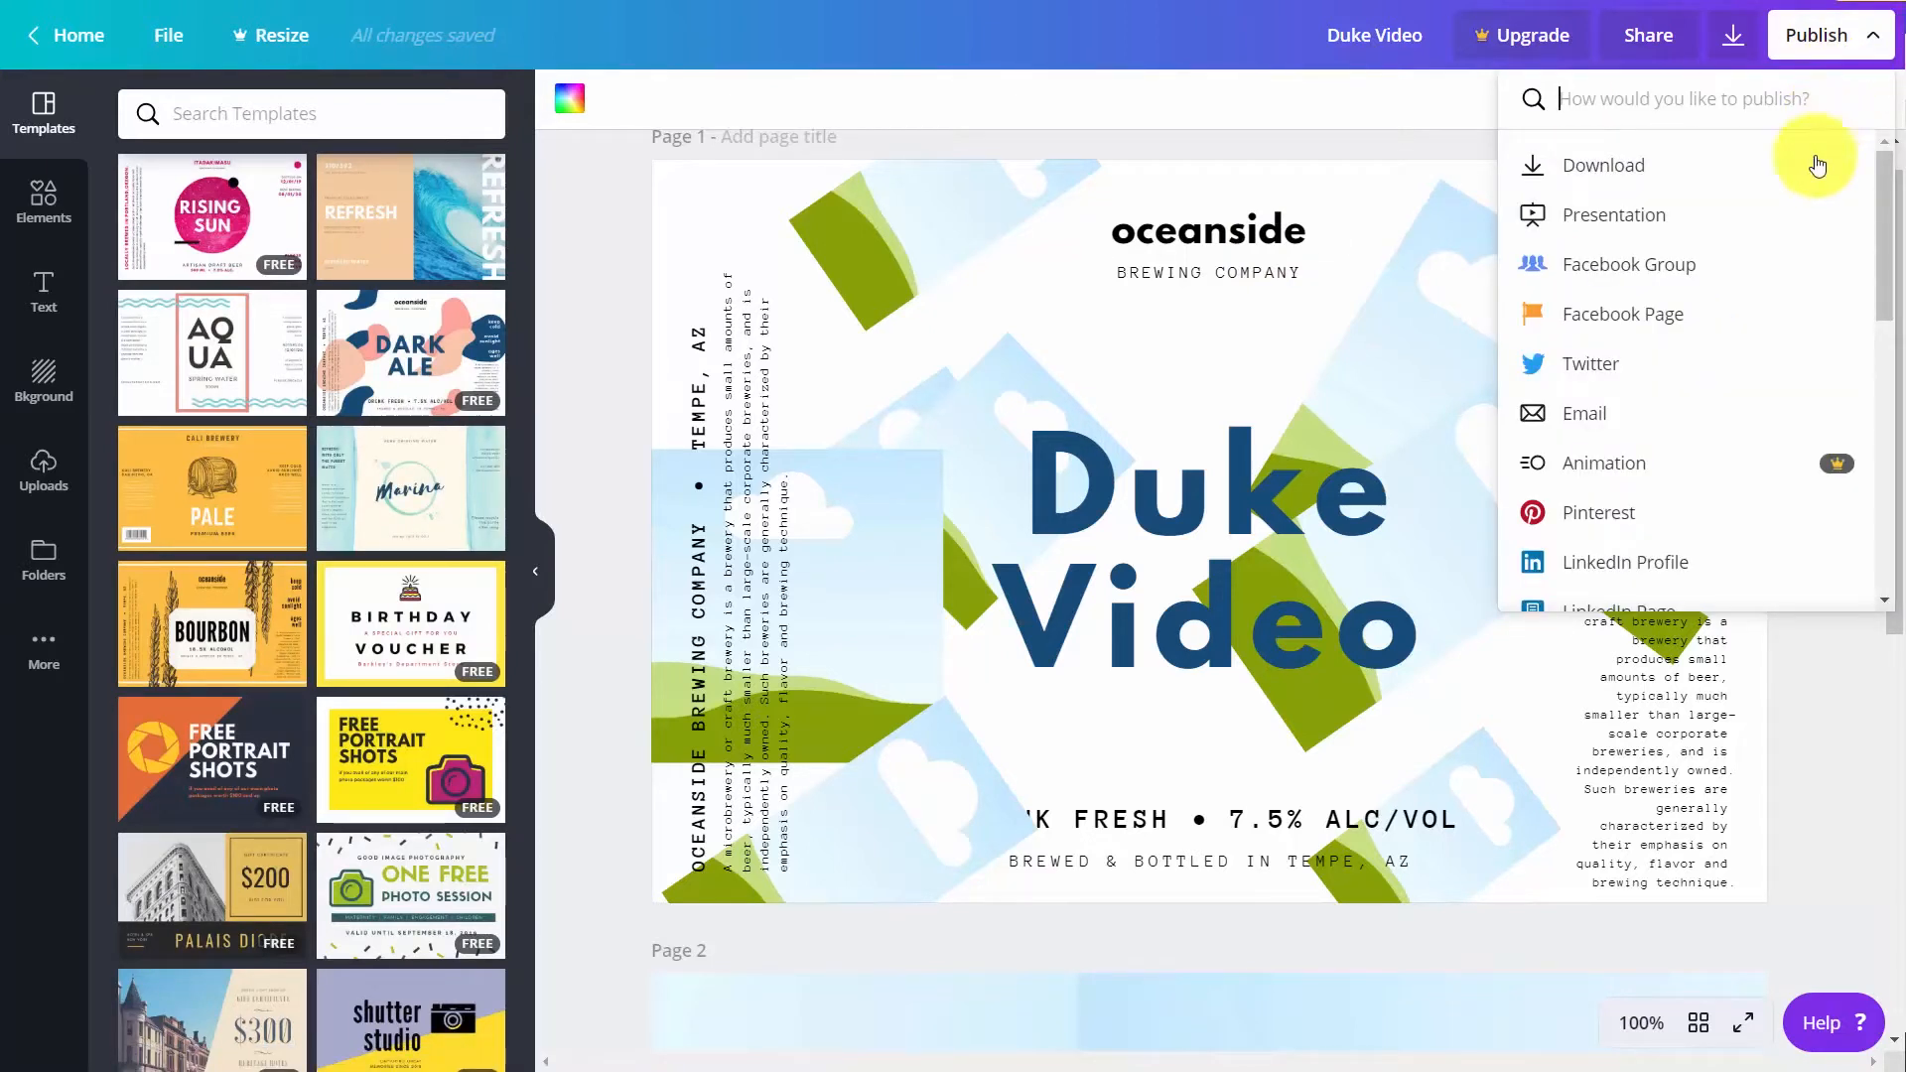
scroll(1801, 198, "down", 6)
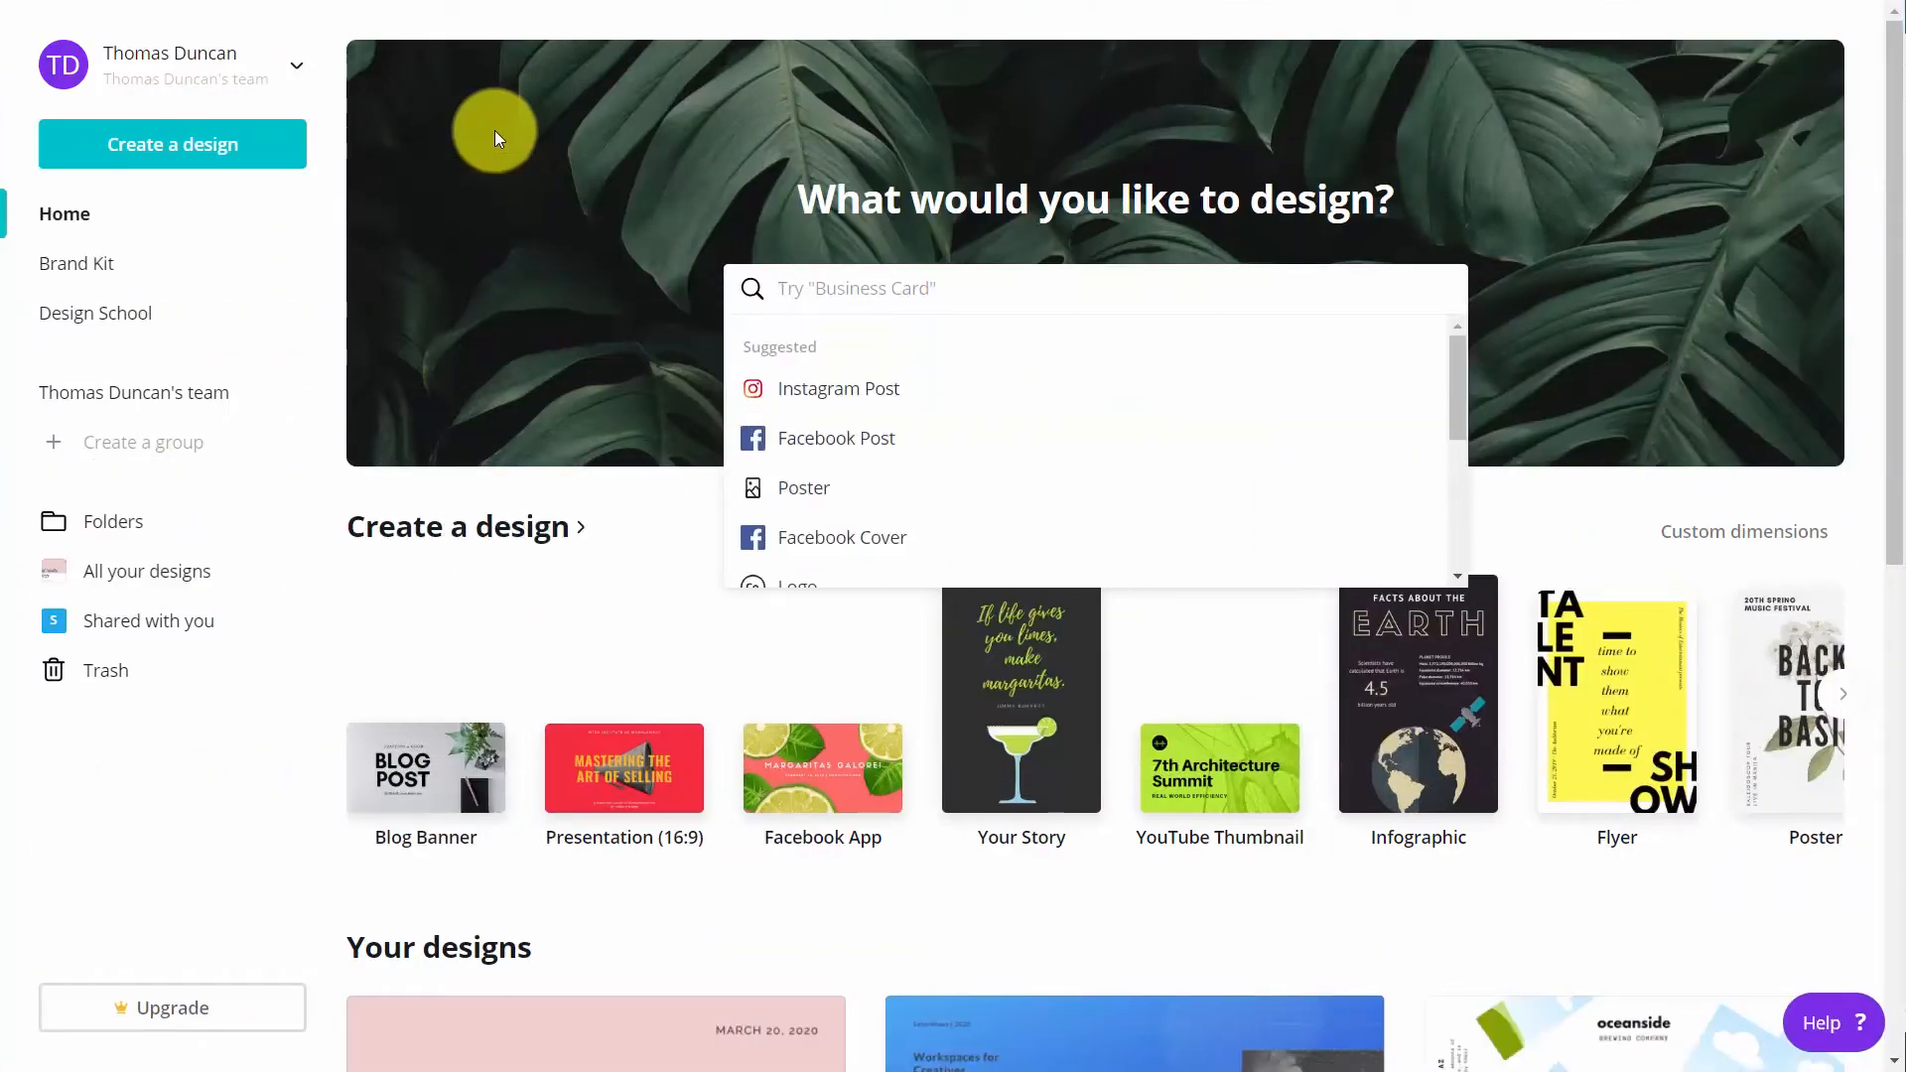
Create a new Business Card design and apply the front page of the Yellow Simple Filmmaker Business Card template
left_click(838, 282)
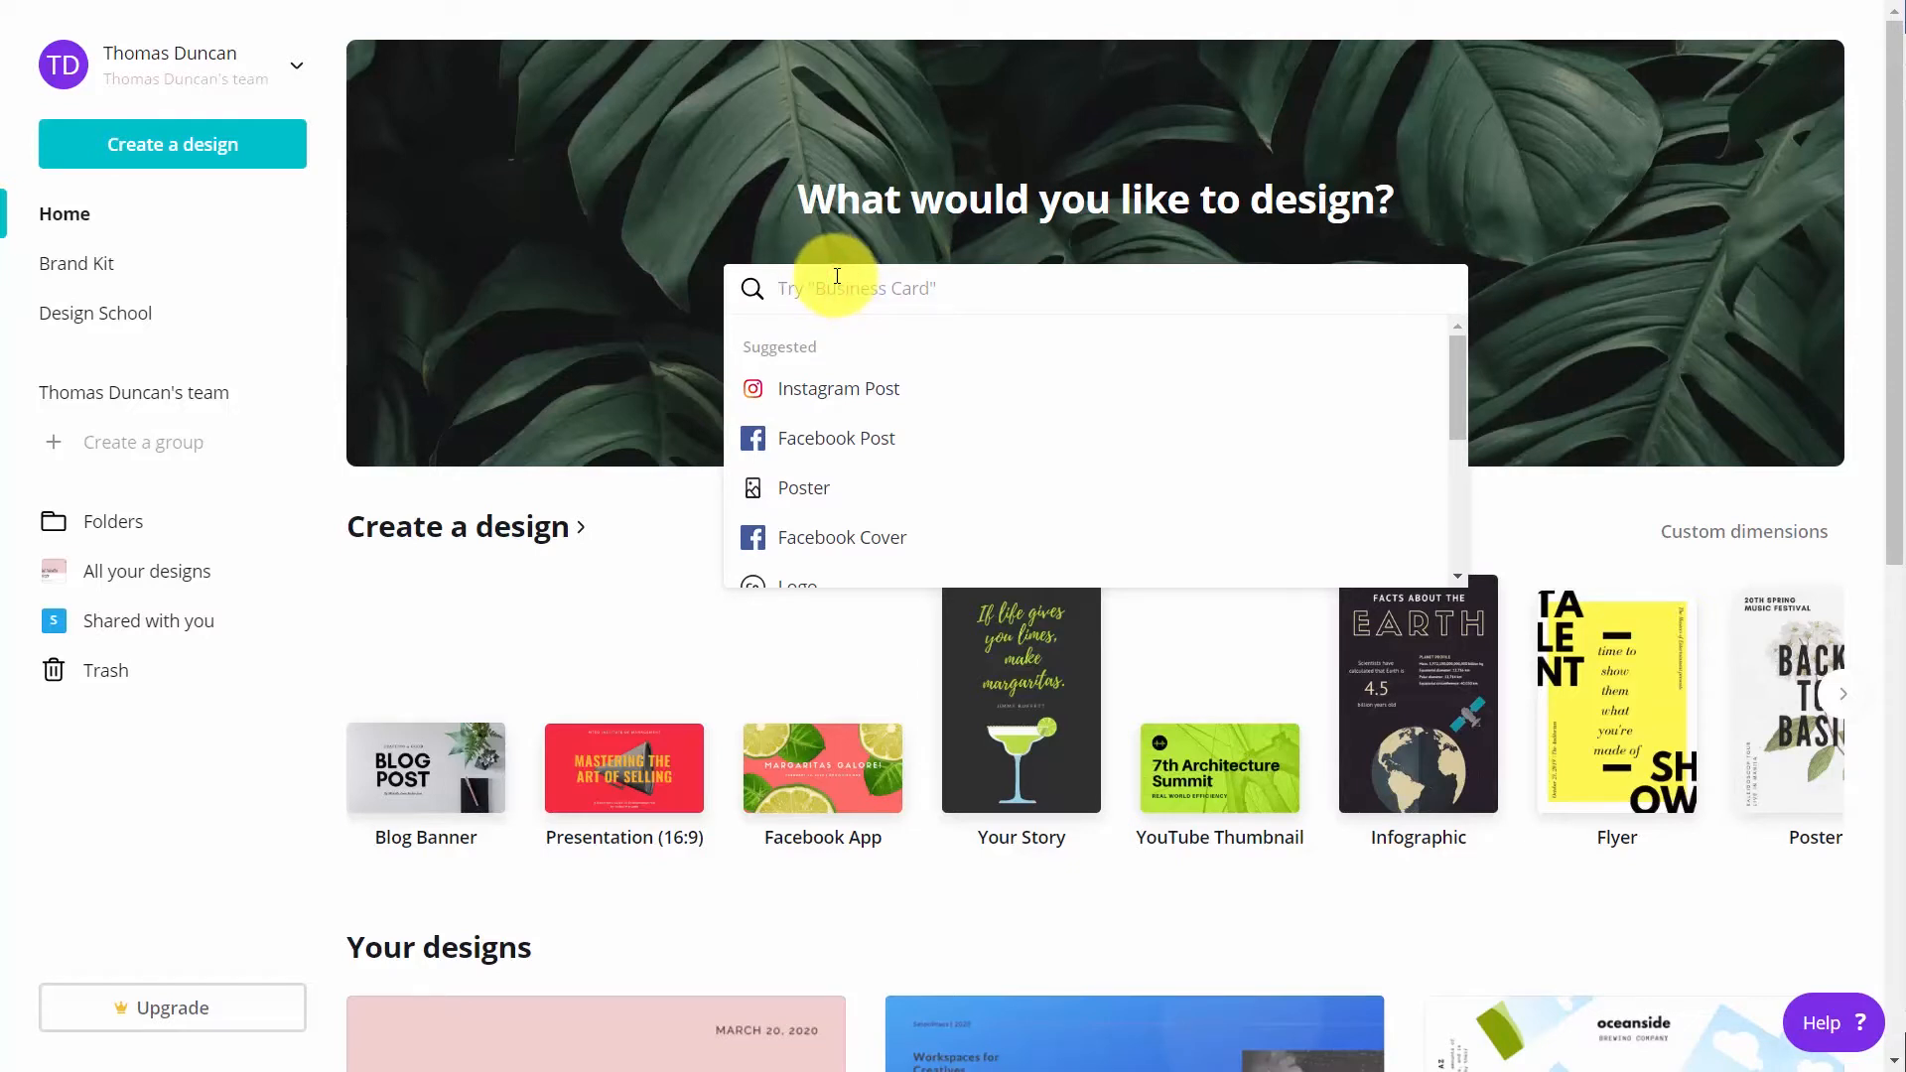
type("busin")
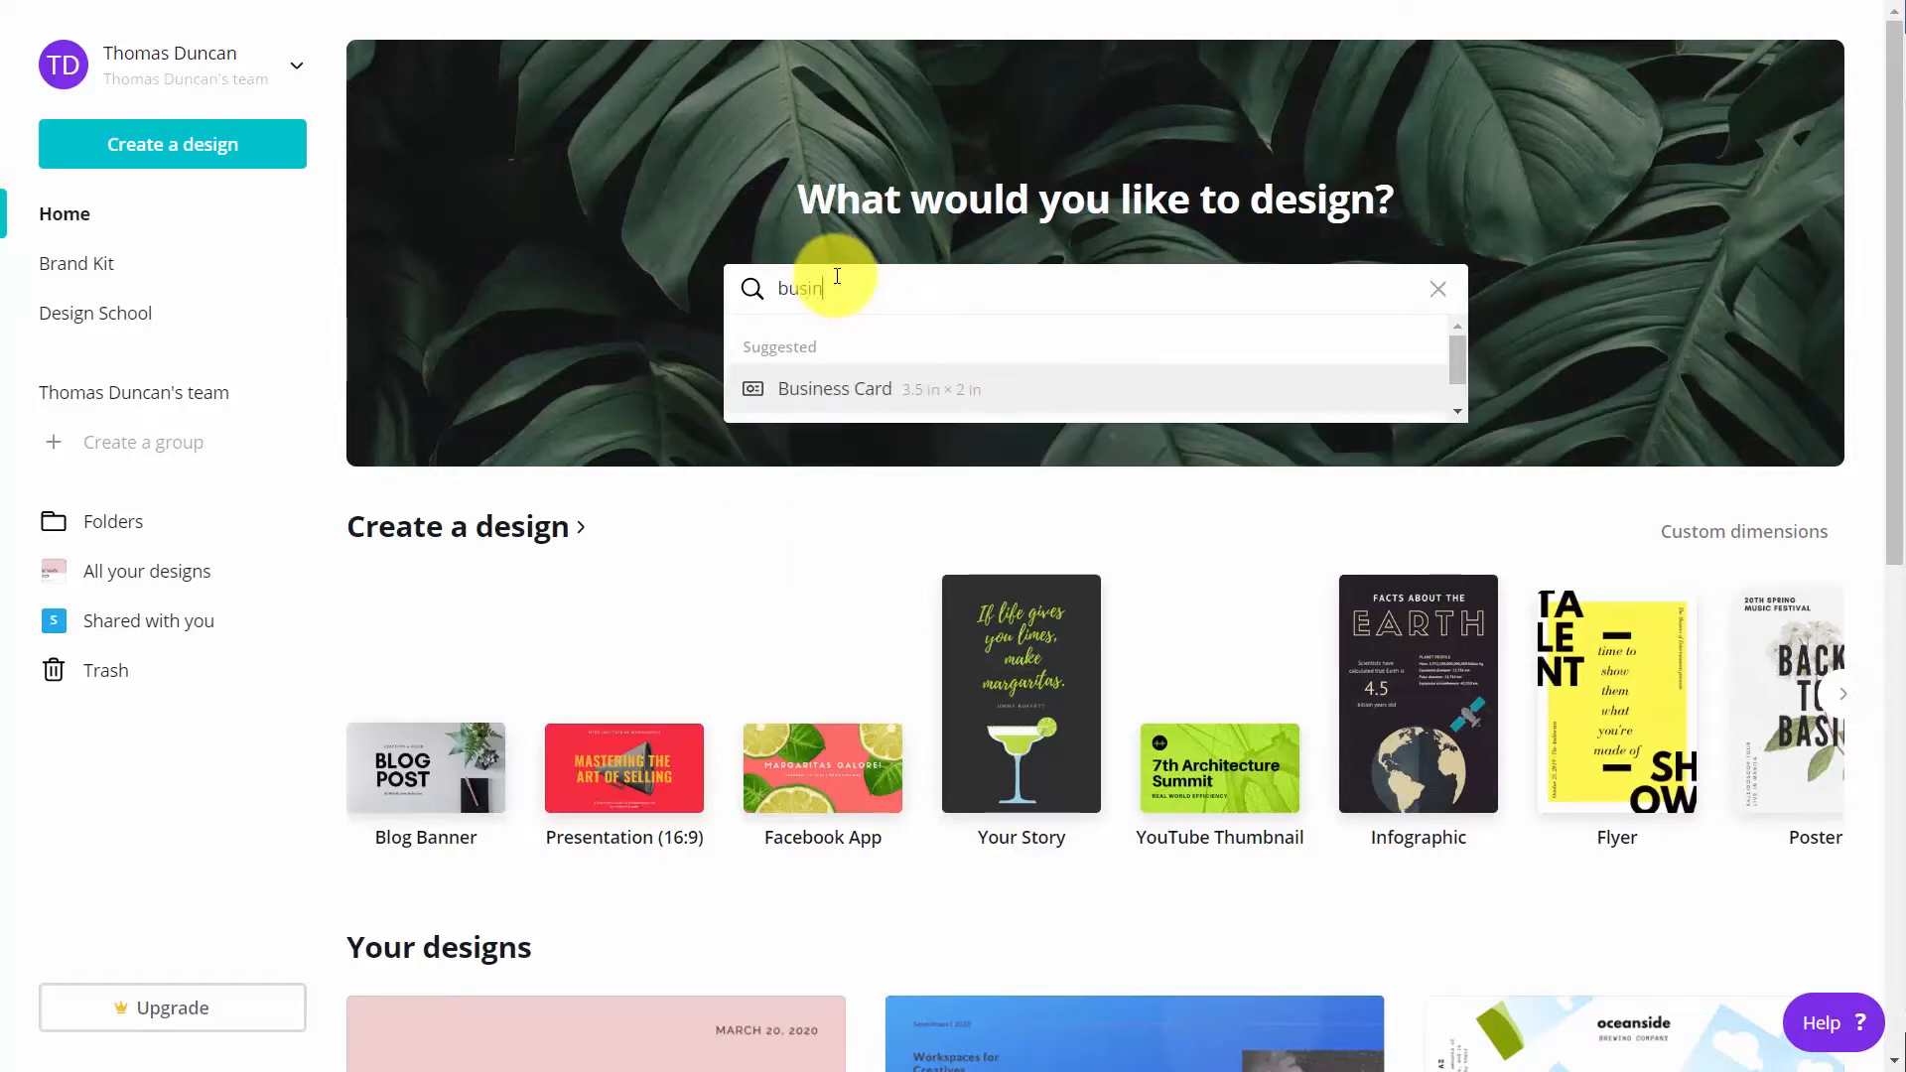
left_click(837, 393)
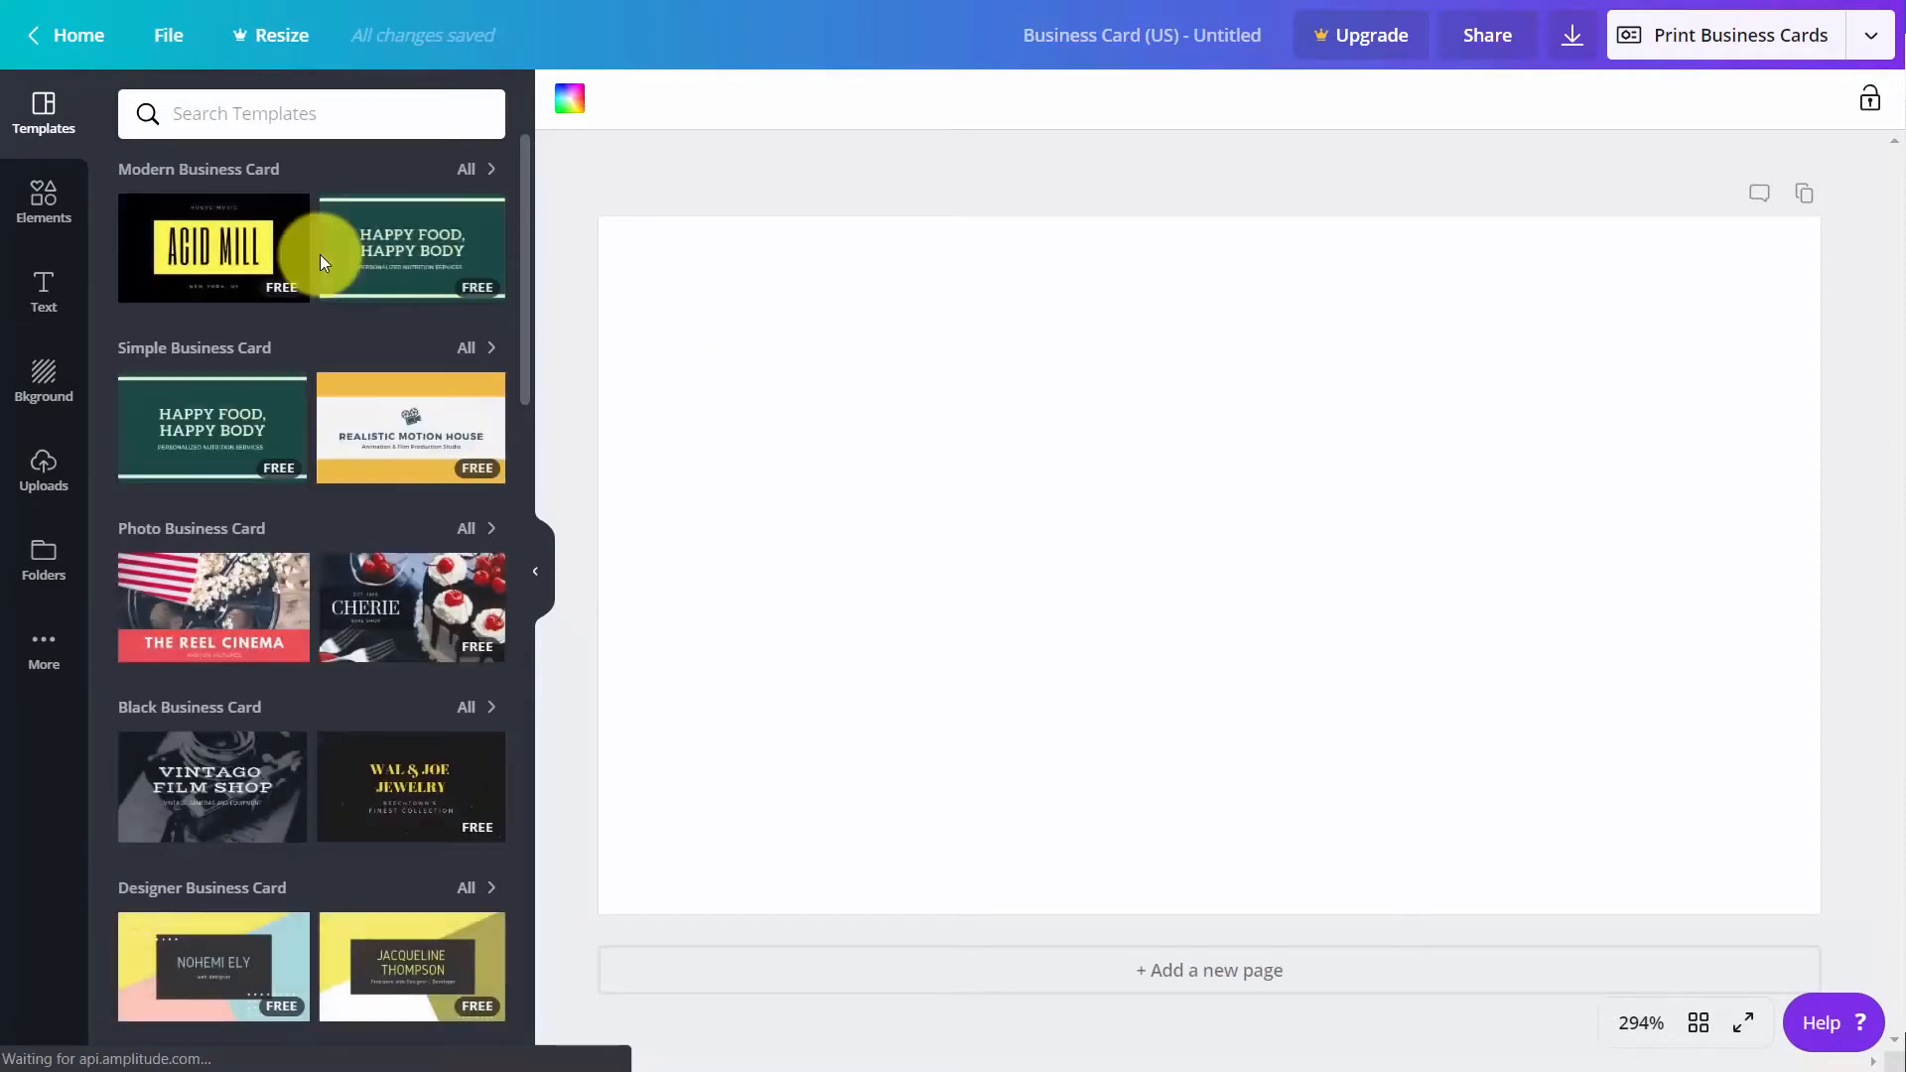
mouse_move(363, 266)
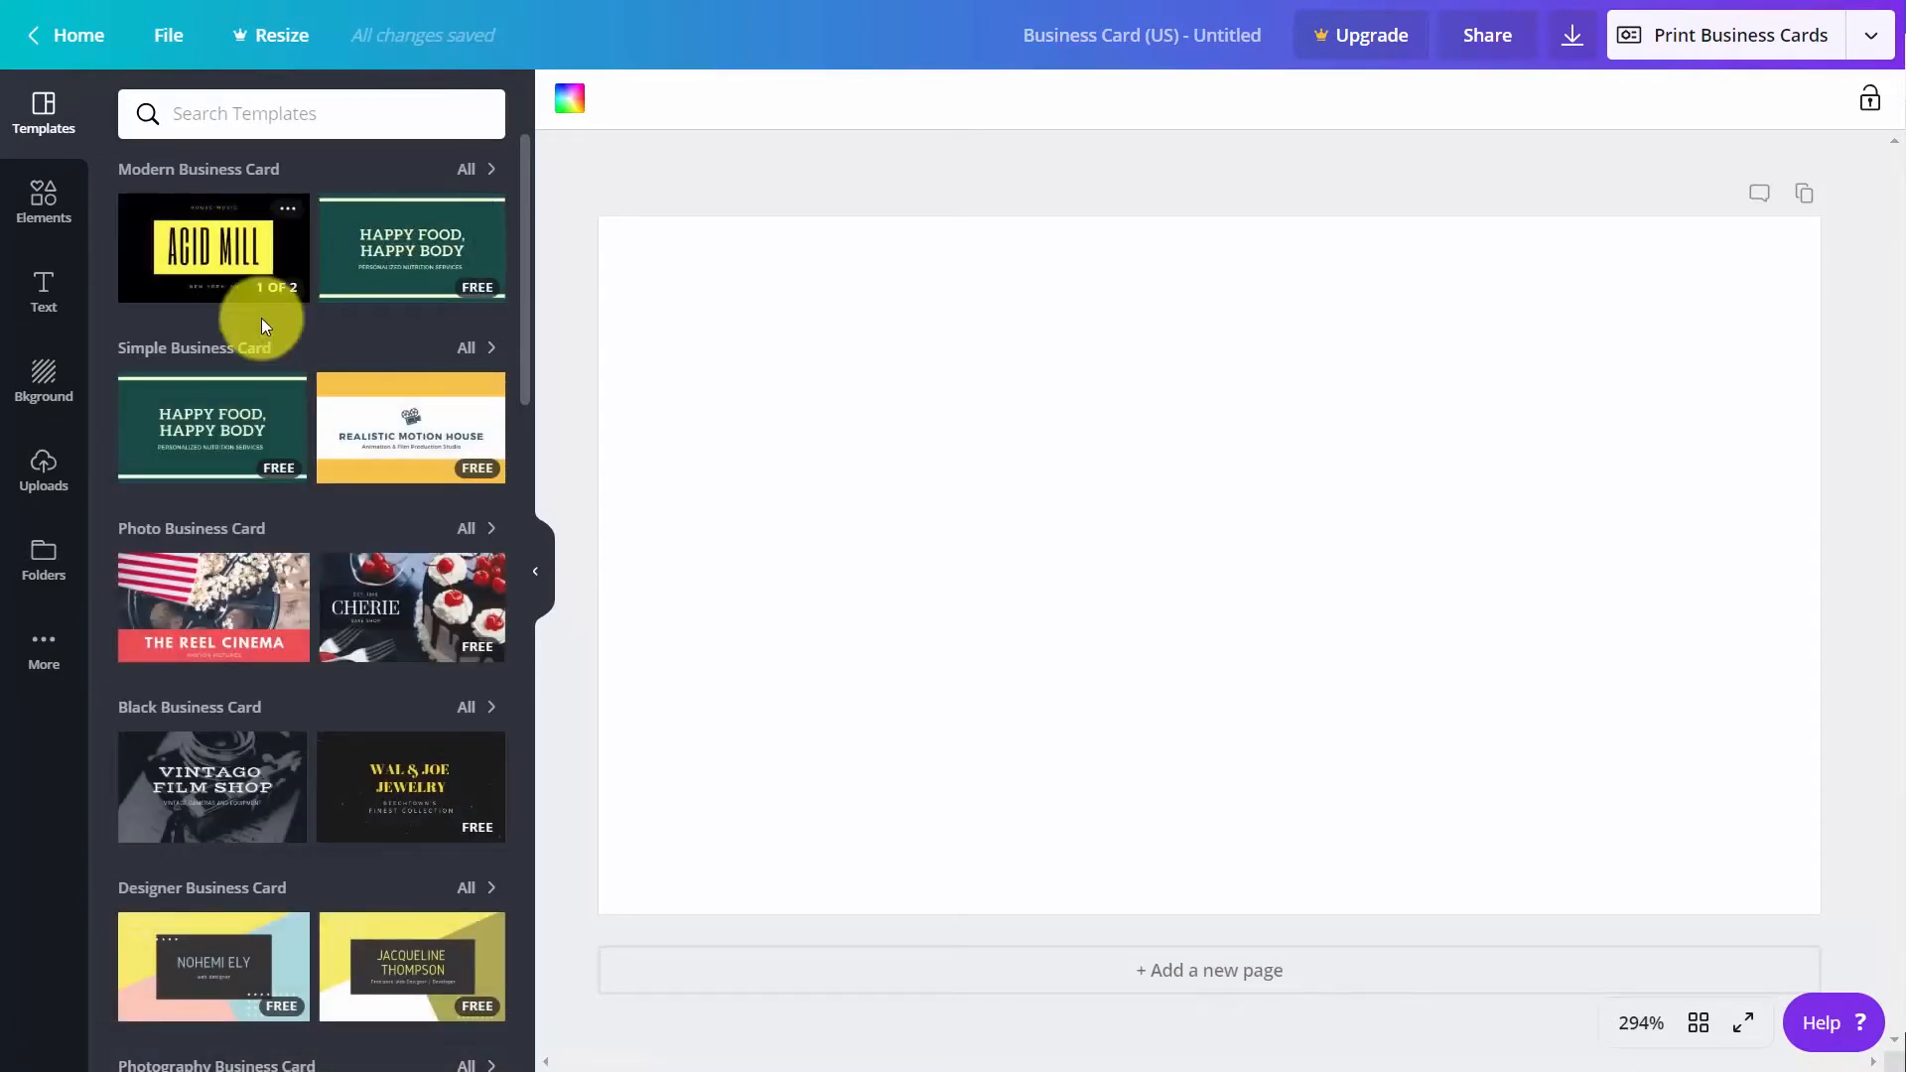
left_click(374, 417)
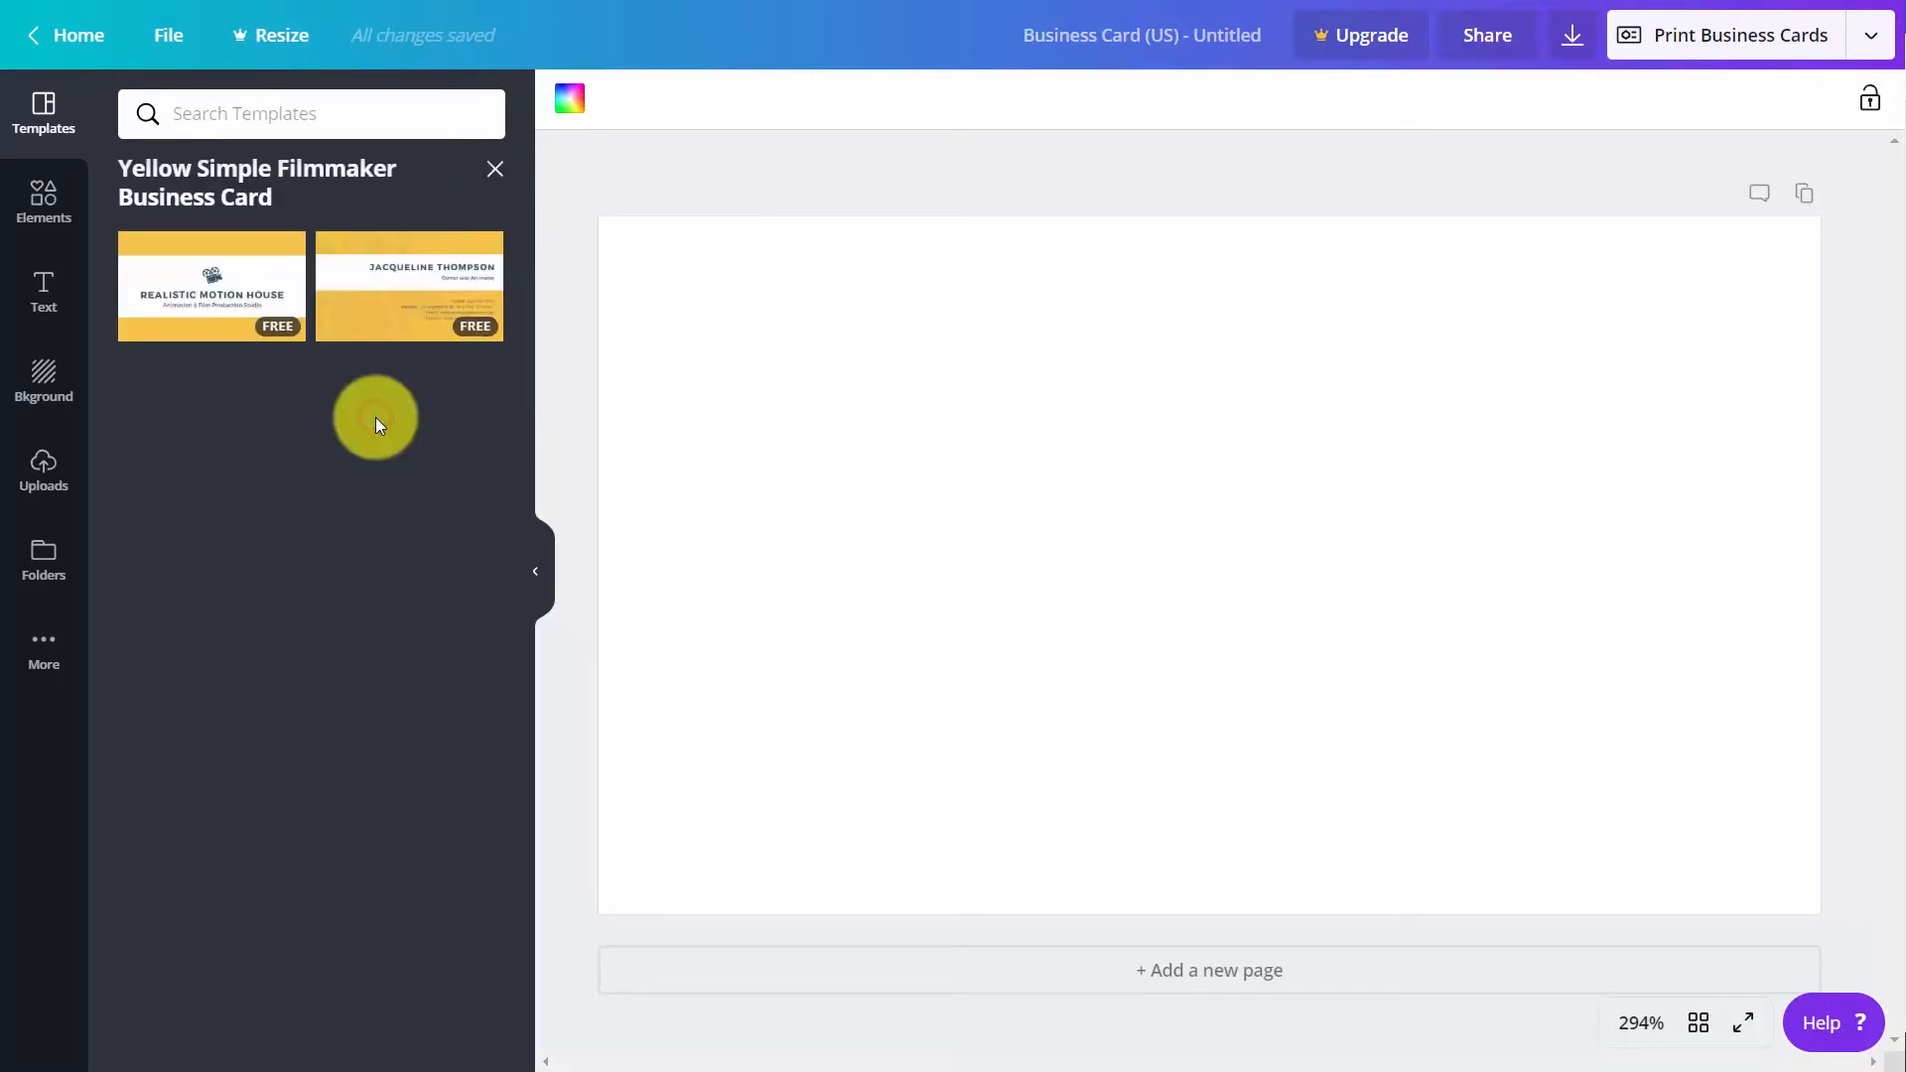
left_click(209, 283)
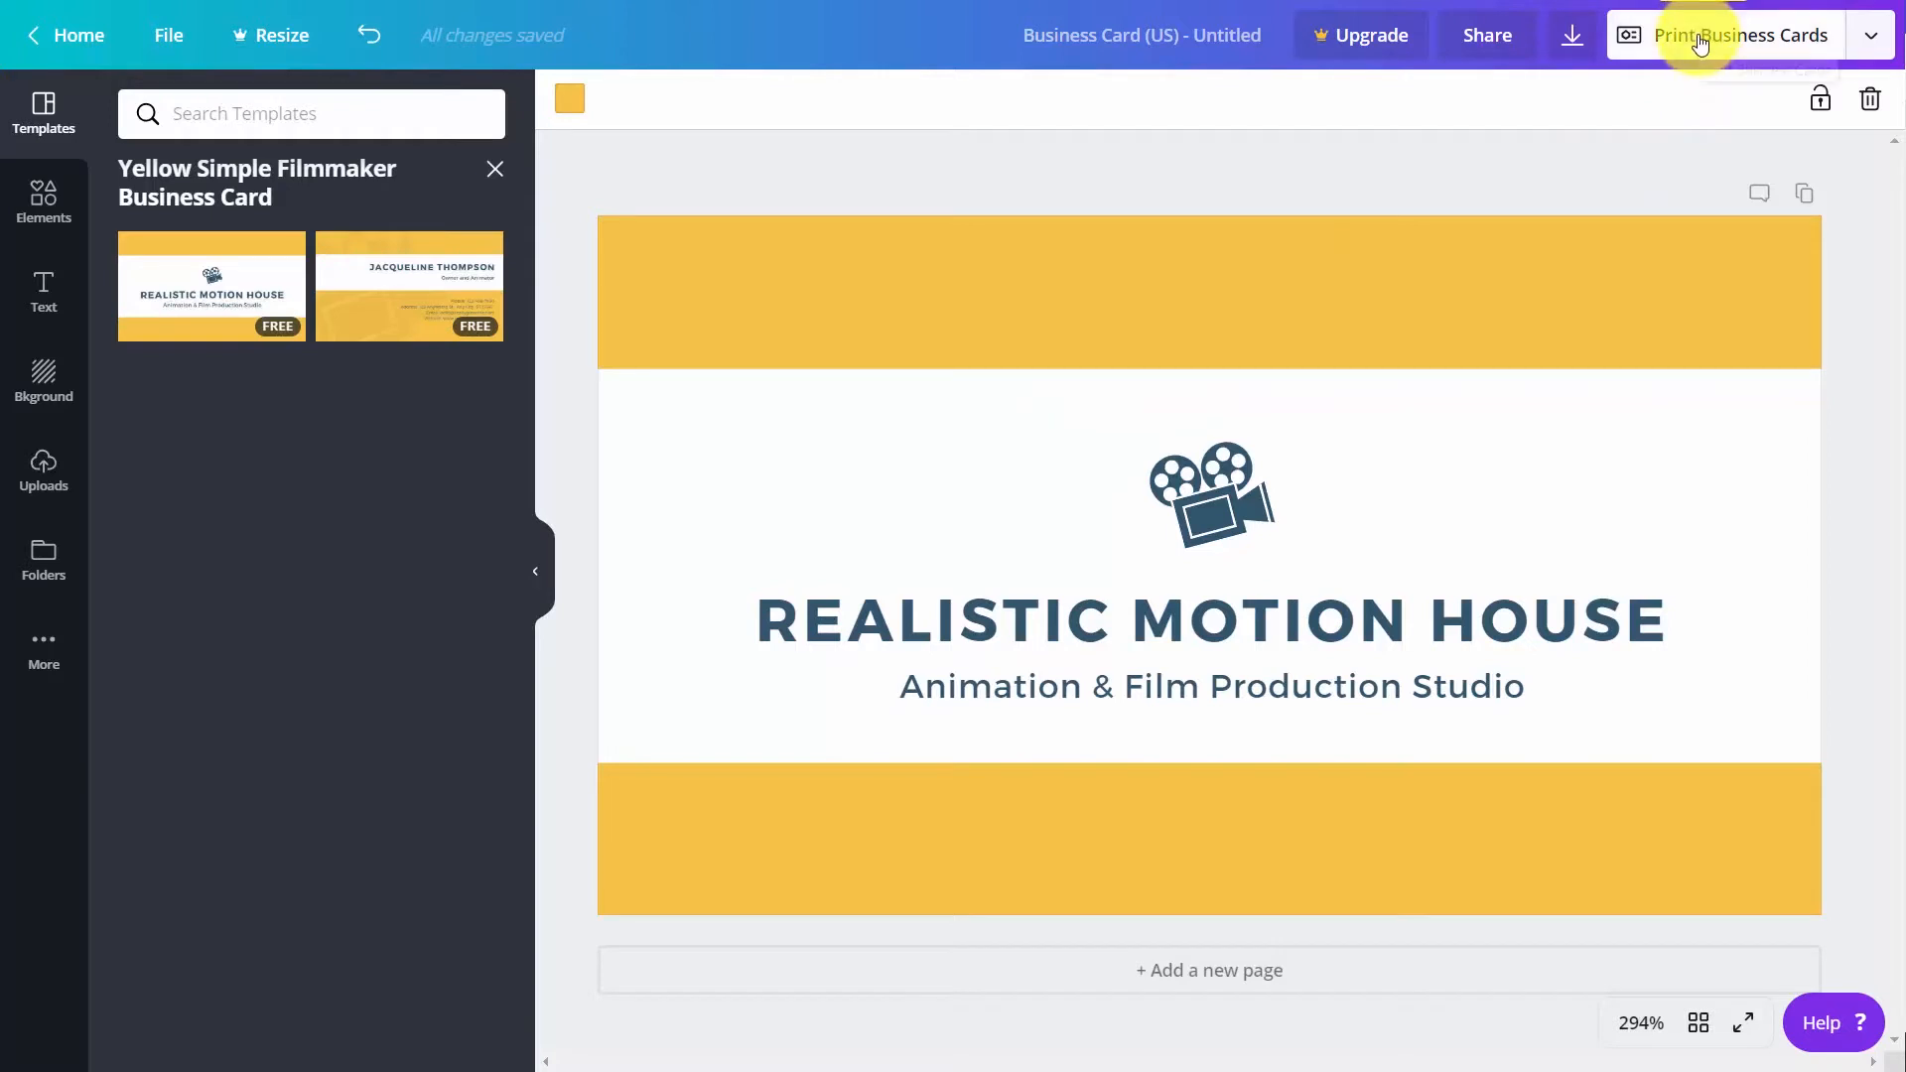
Start a print order for the business cards from the publishing options and review the paper, finish, copies and delivery choices
left_click(1875, 40)
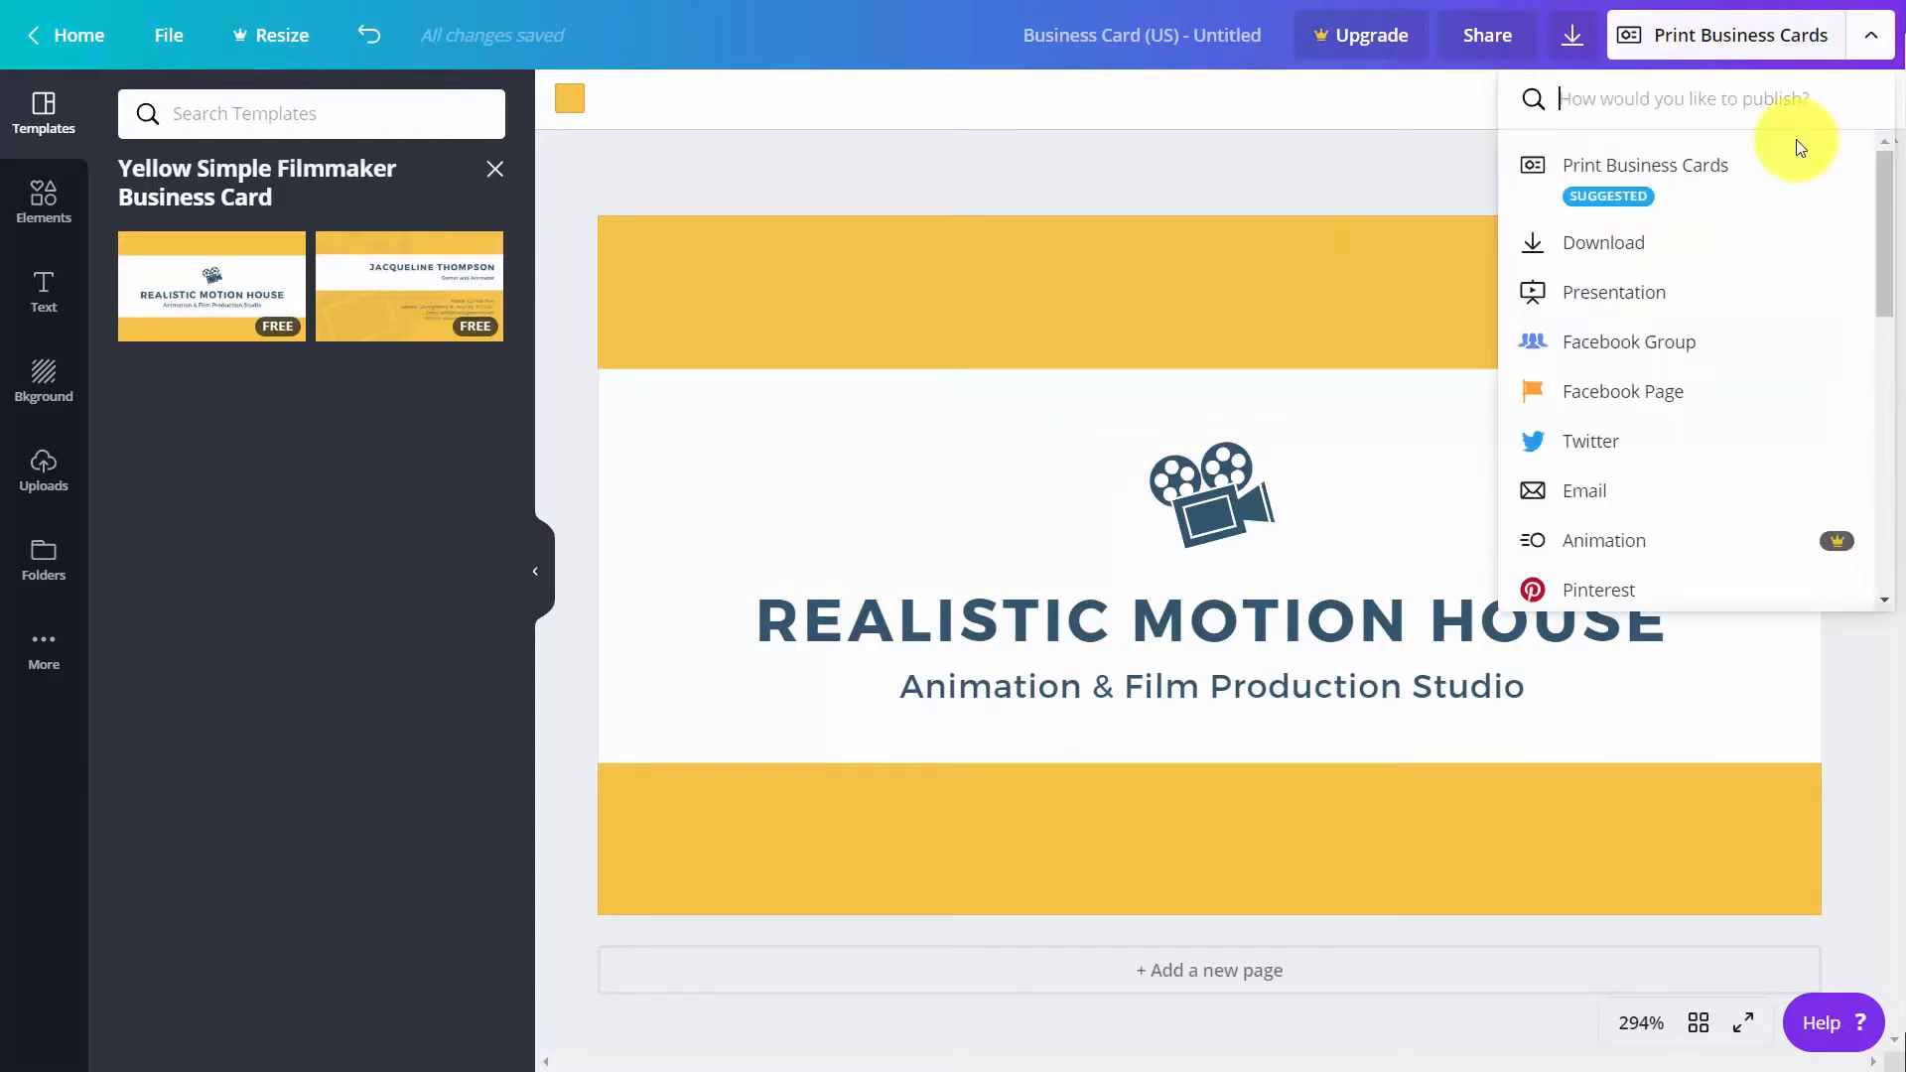
scroll(1791, 154, "down", 1)
scroll(1791, 159, "up", 1)
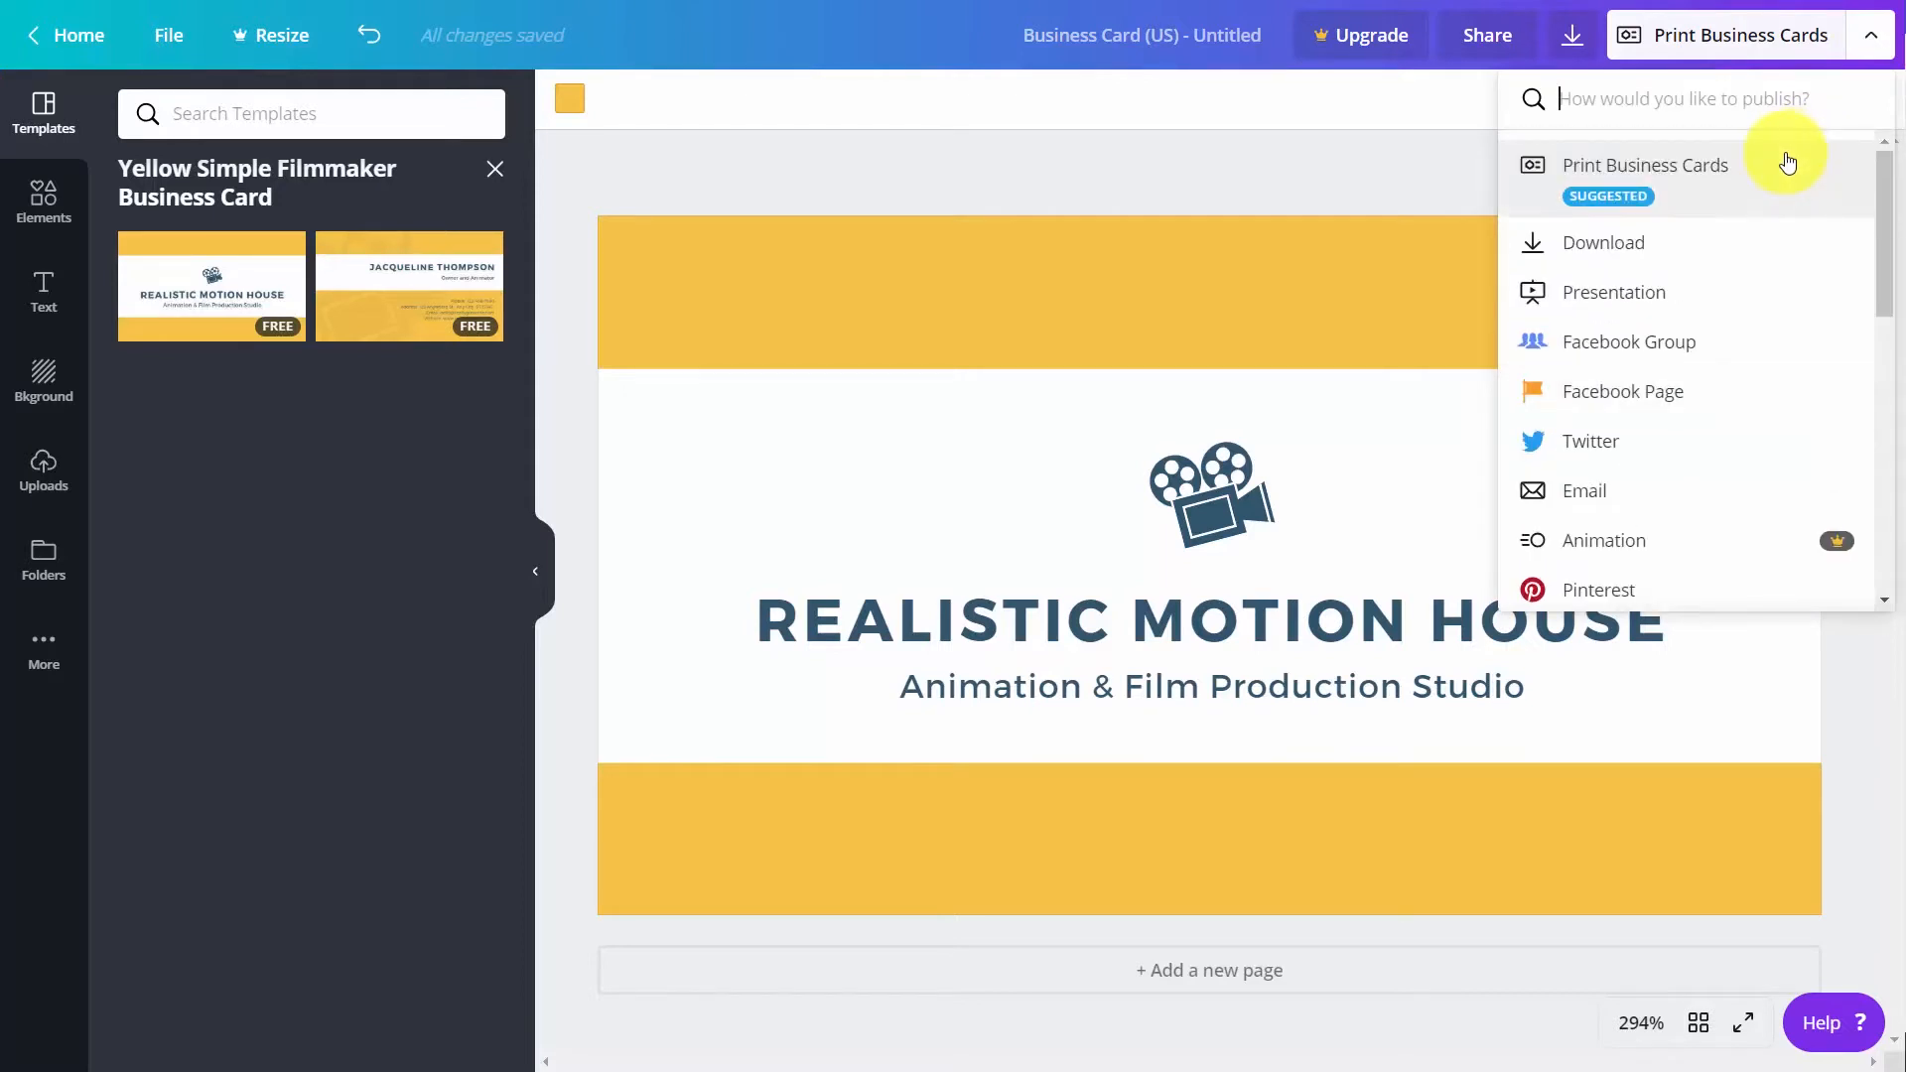
left_click(1753, 164)
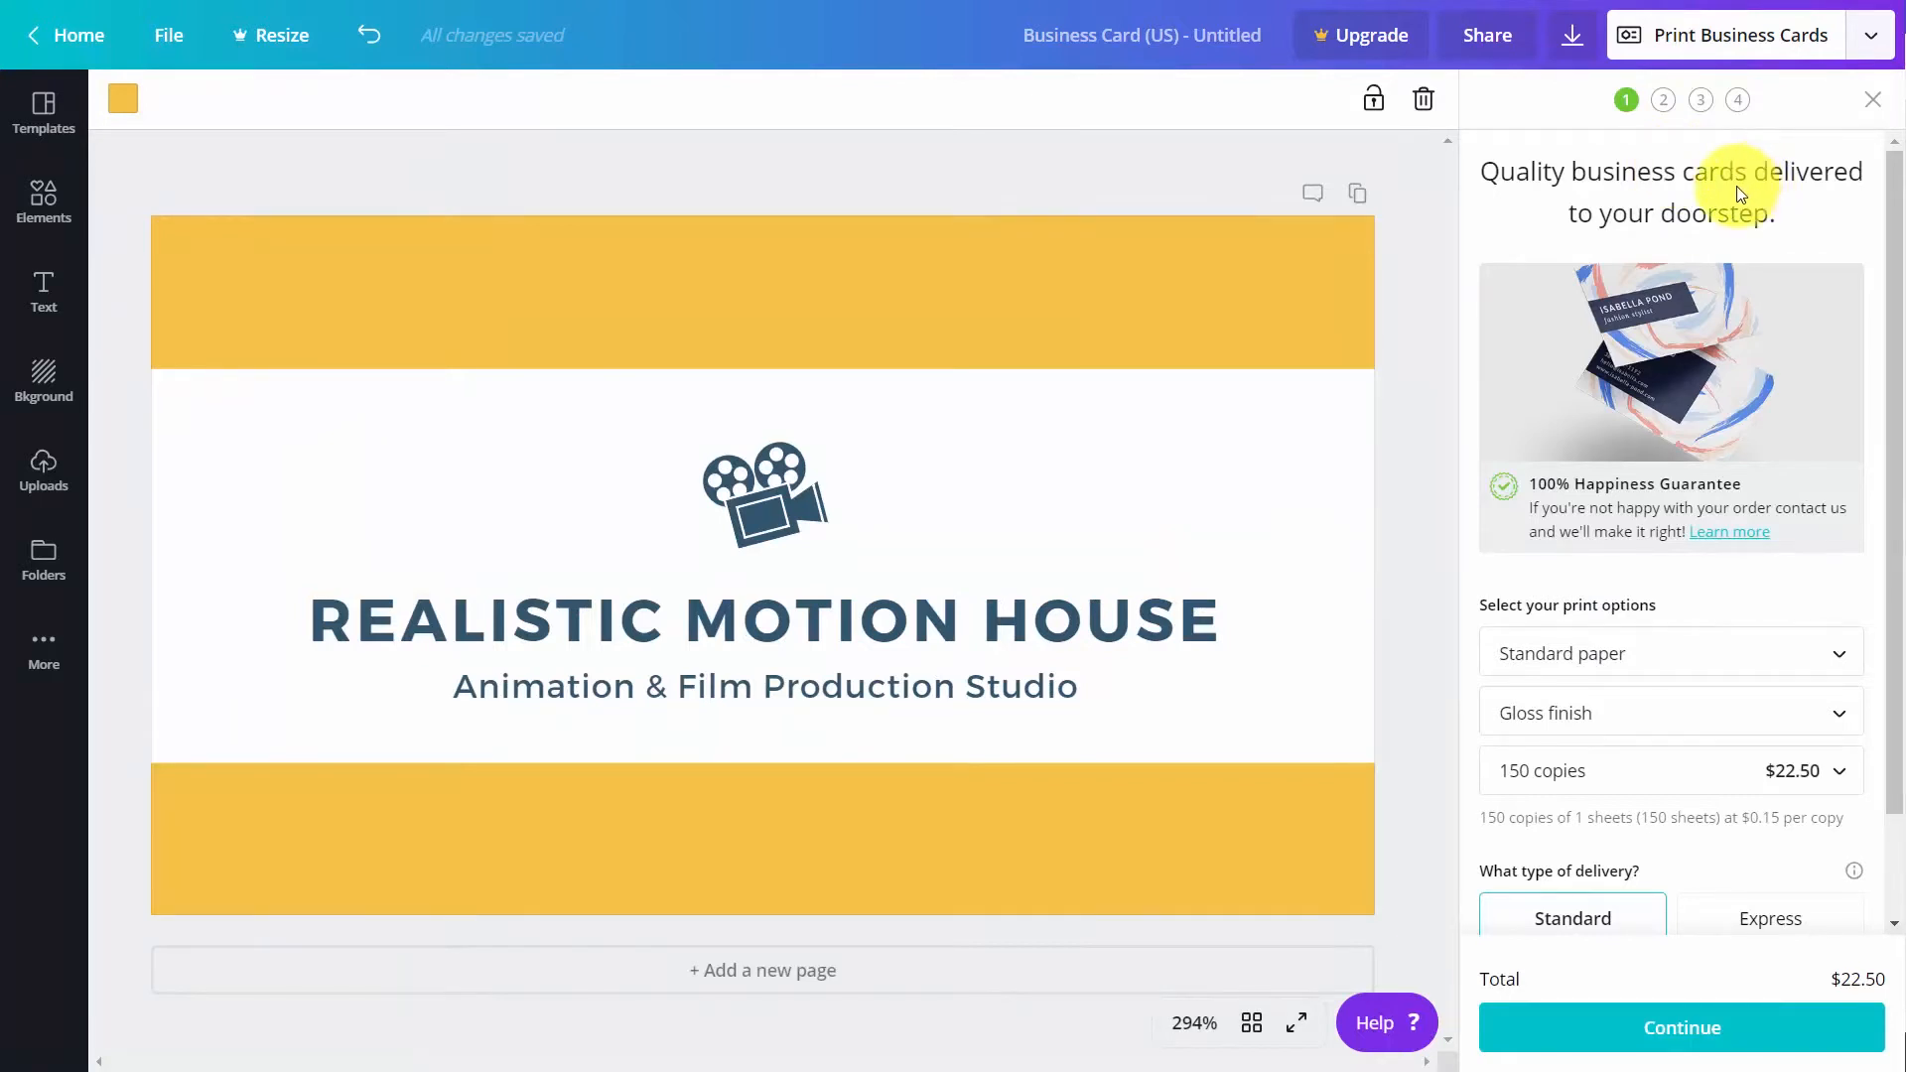
scroll(1699, 189, "down", 1)
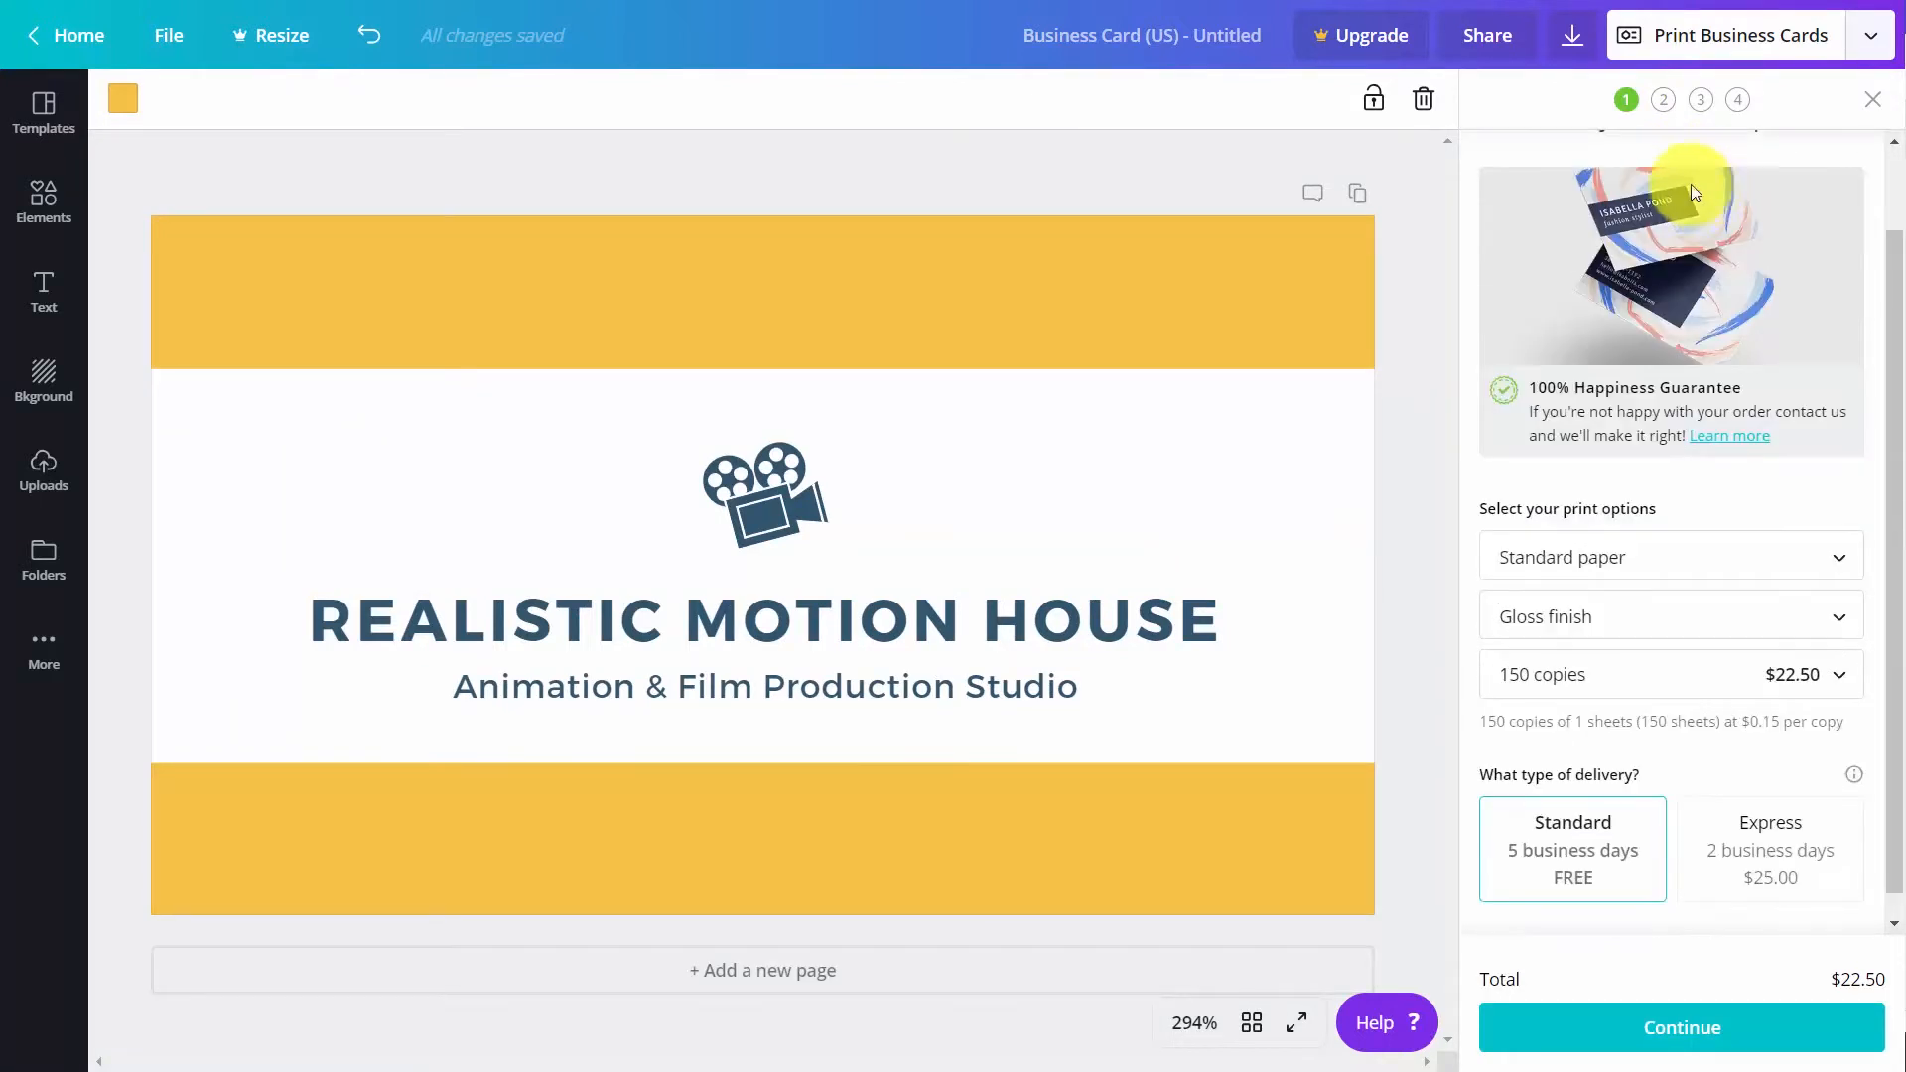
scroll(1690, 194, "up", 1)
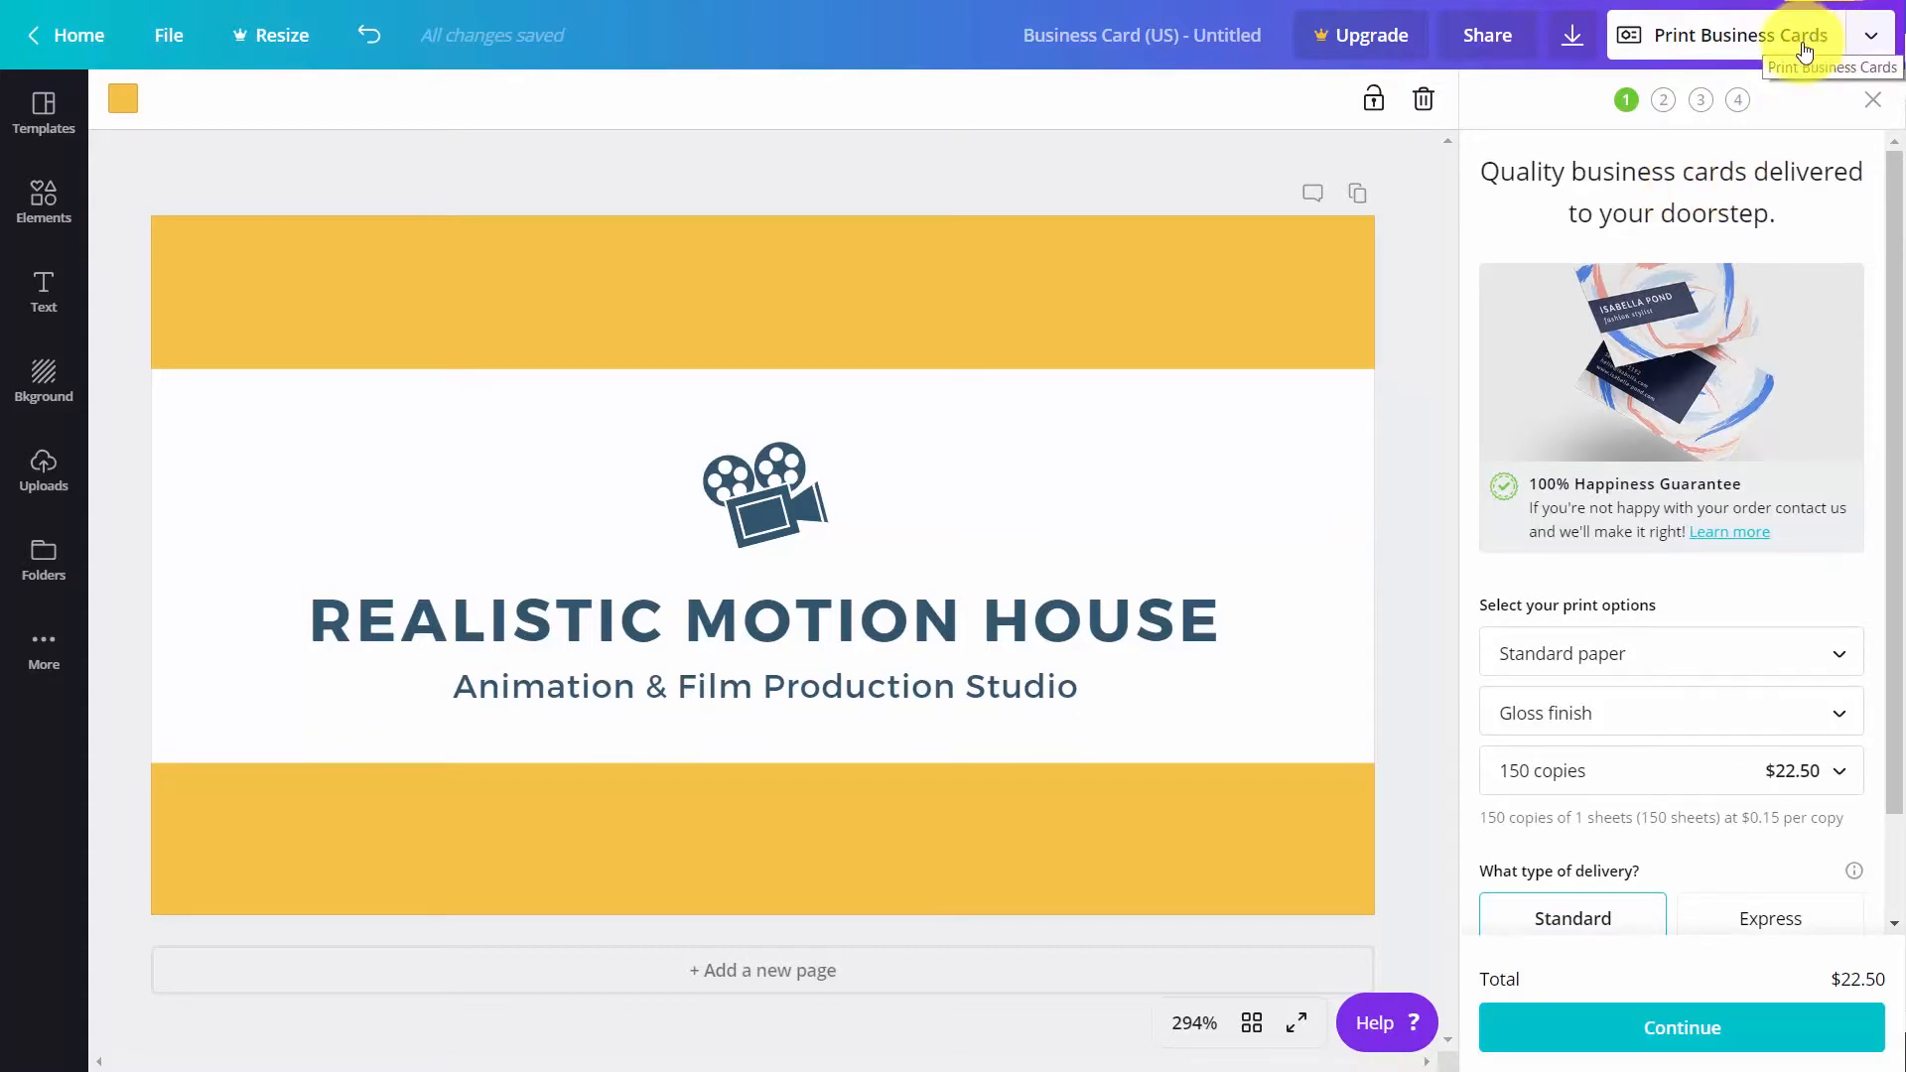
Go through the business card's image quality, white edges and danger zone checks and save the PDF proof in the images downloaded folder
left_click(1679, 1032)
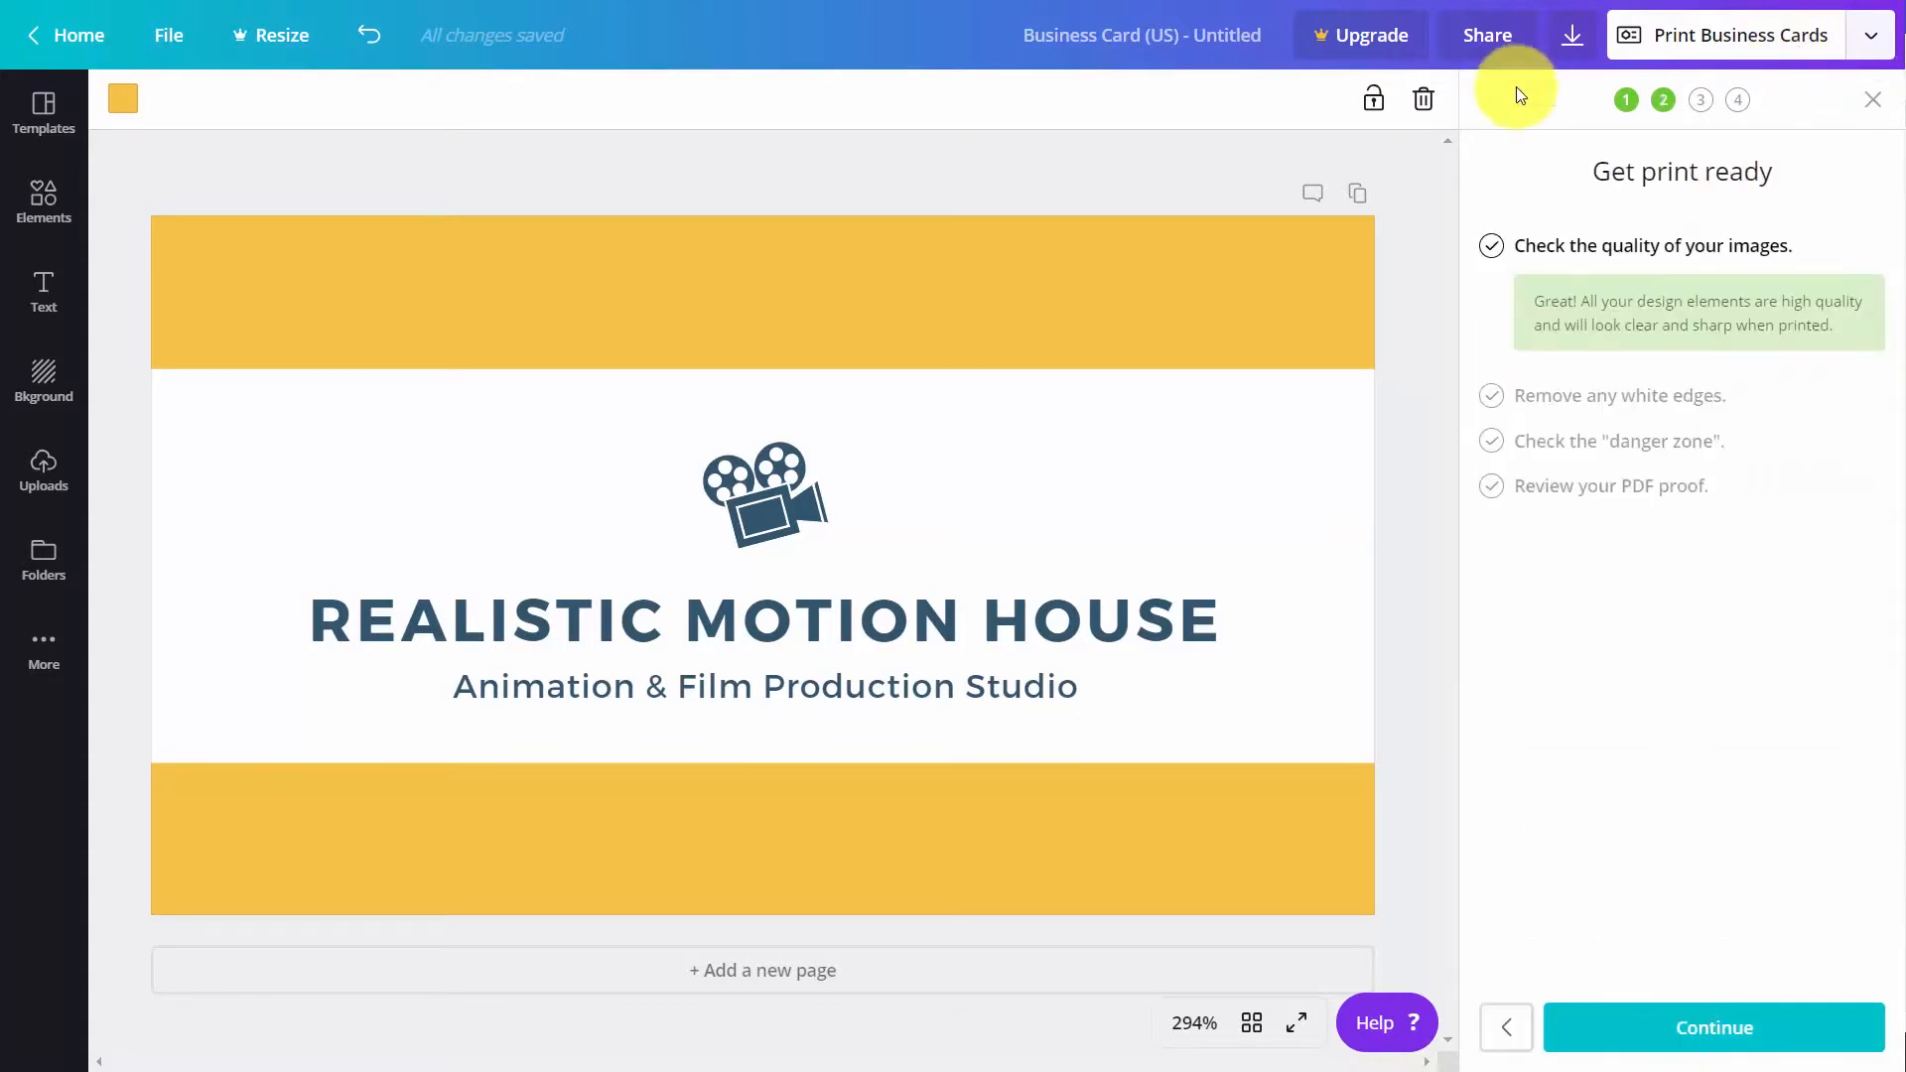
left_click(1632, 1032)
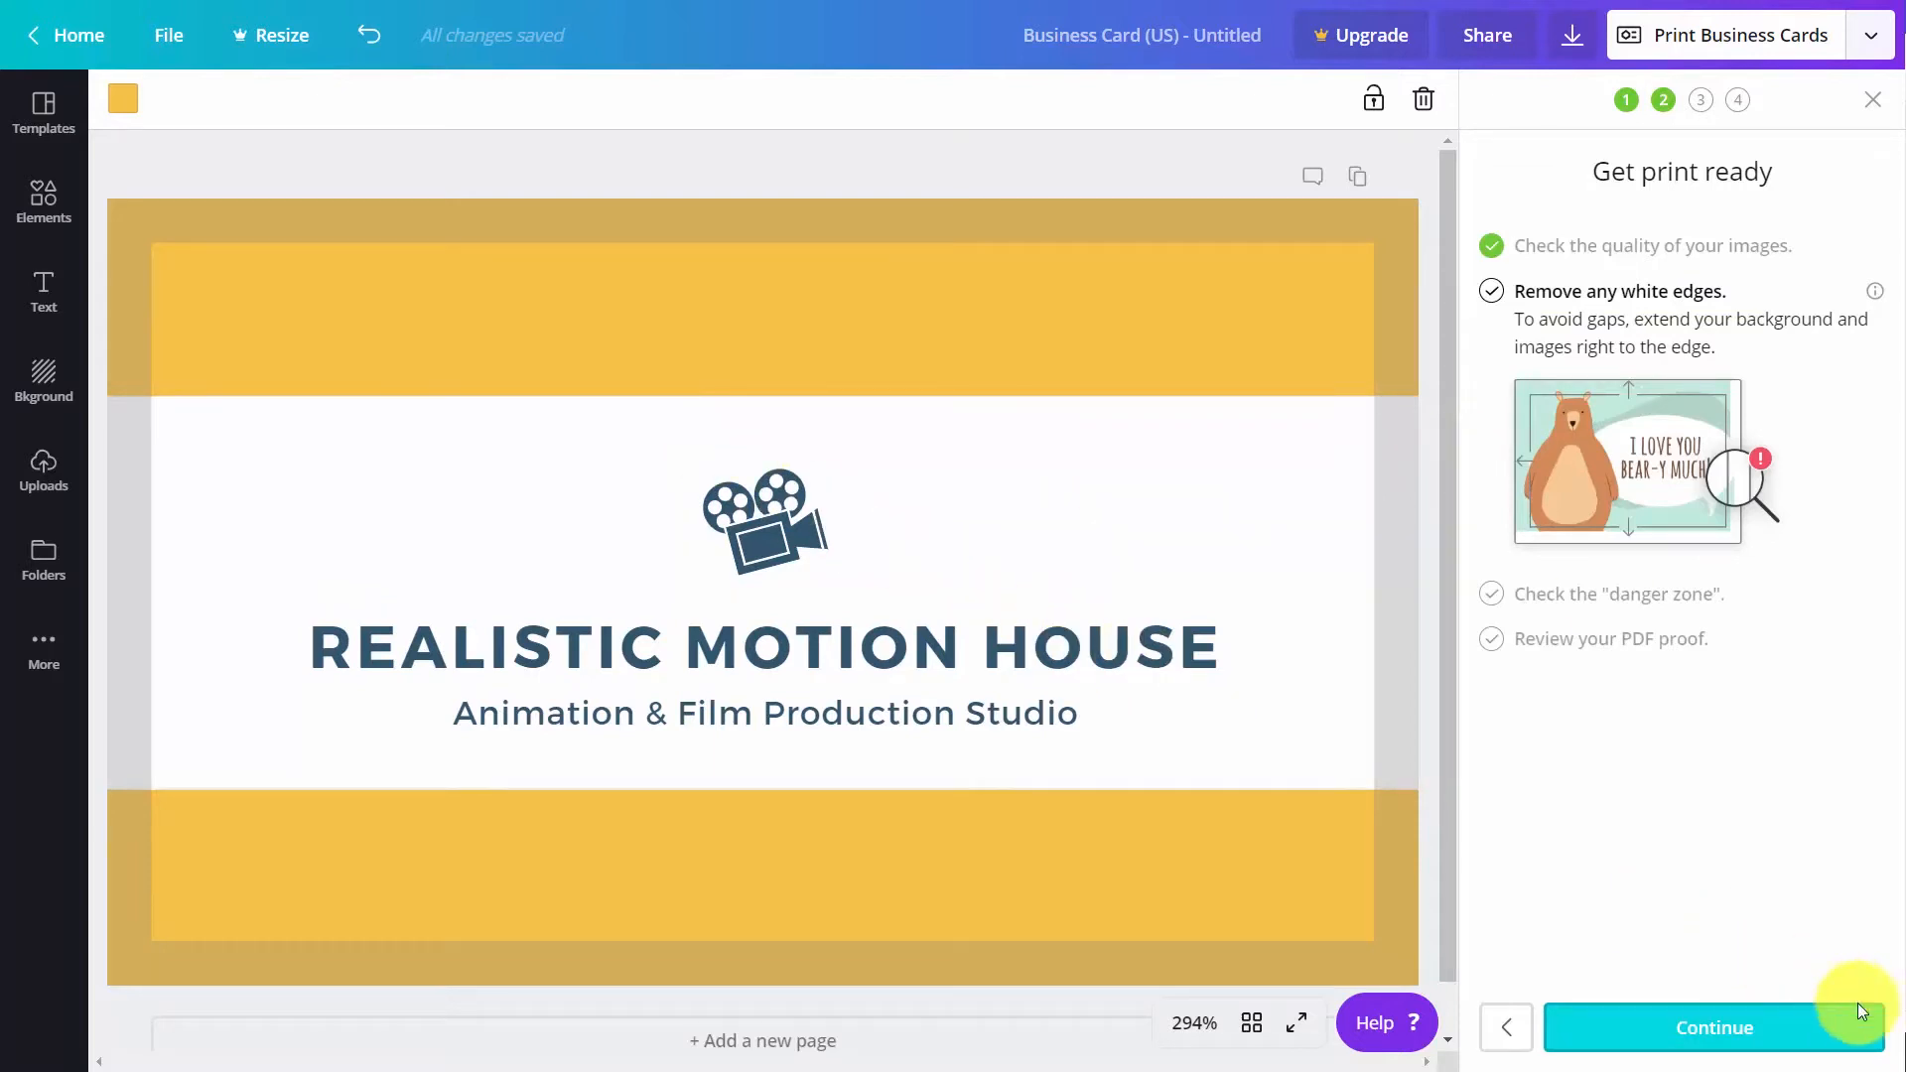
left_click(1739, 1027)
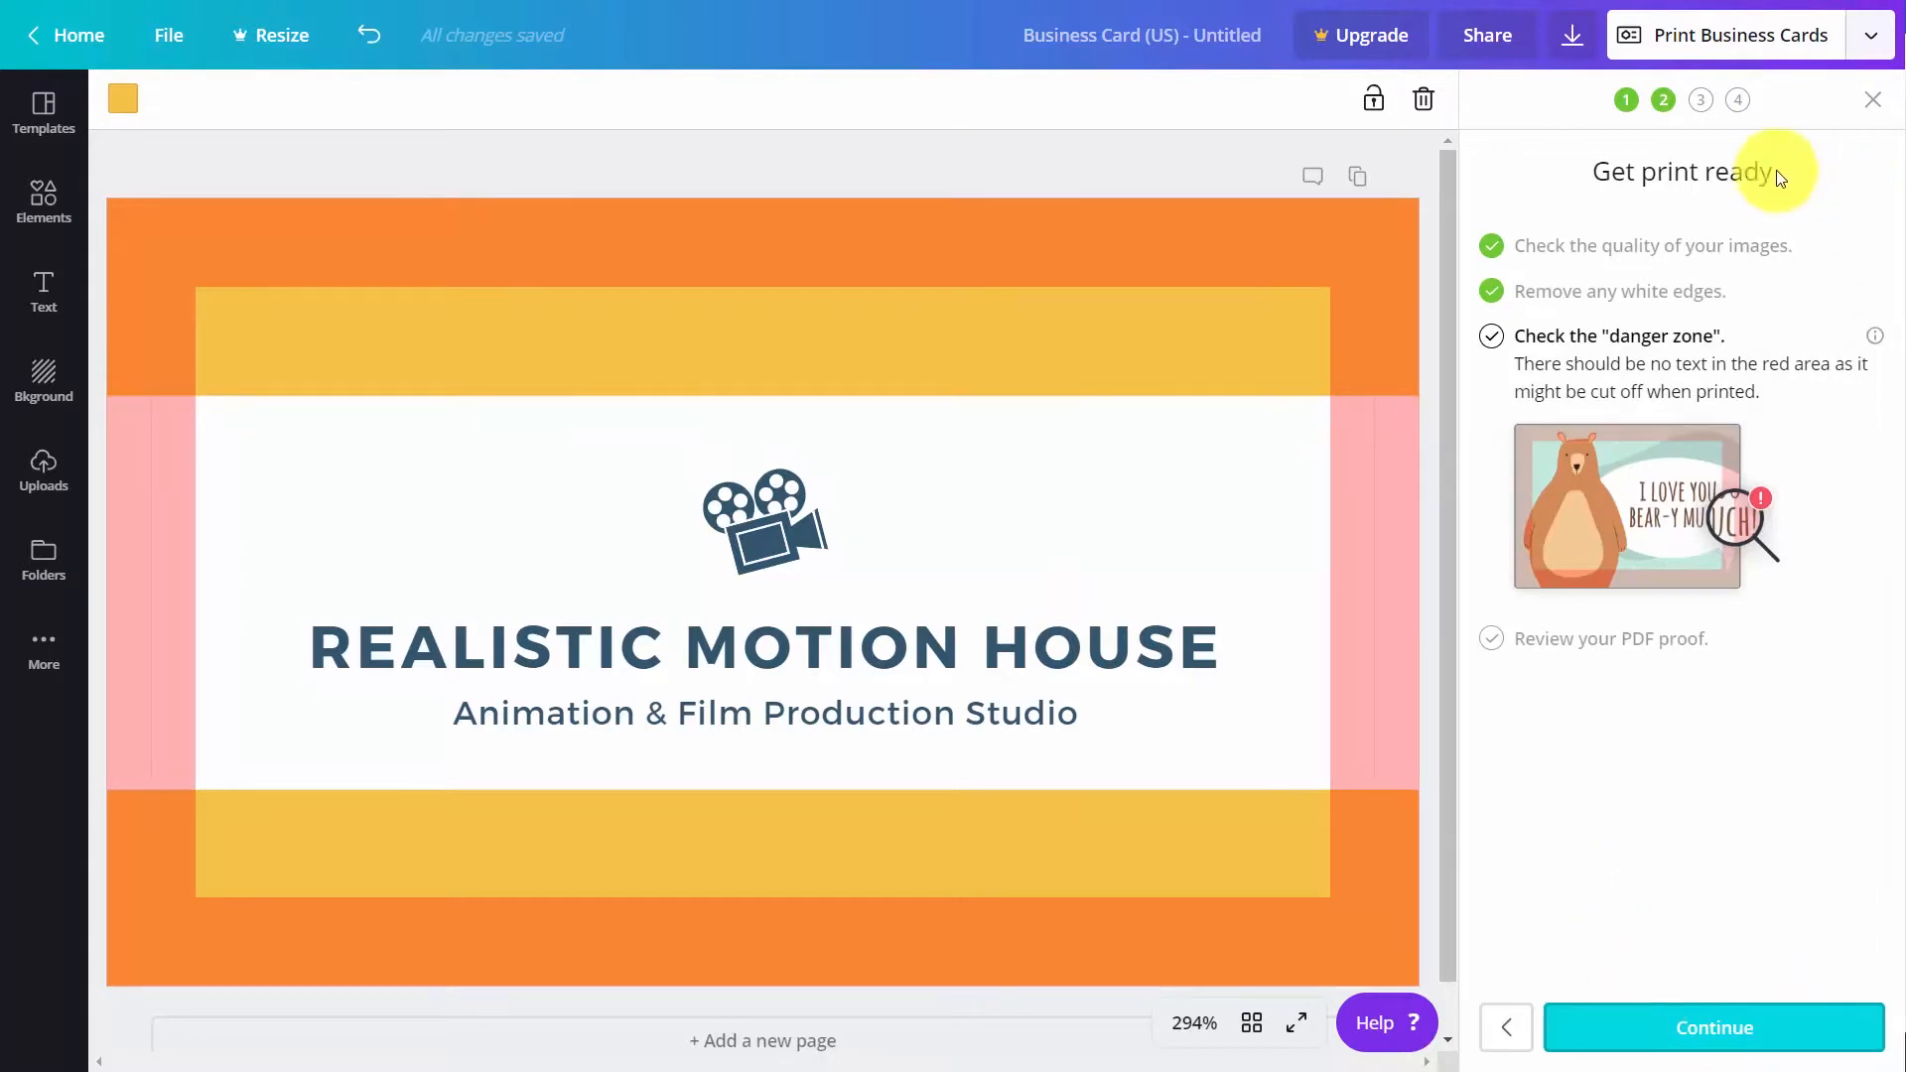
left_click(1675, 1032)
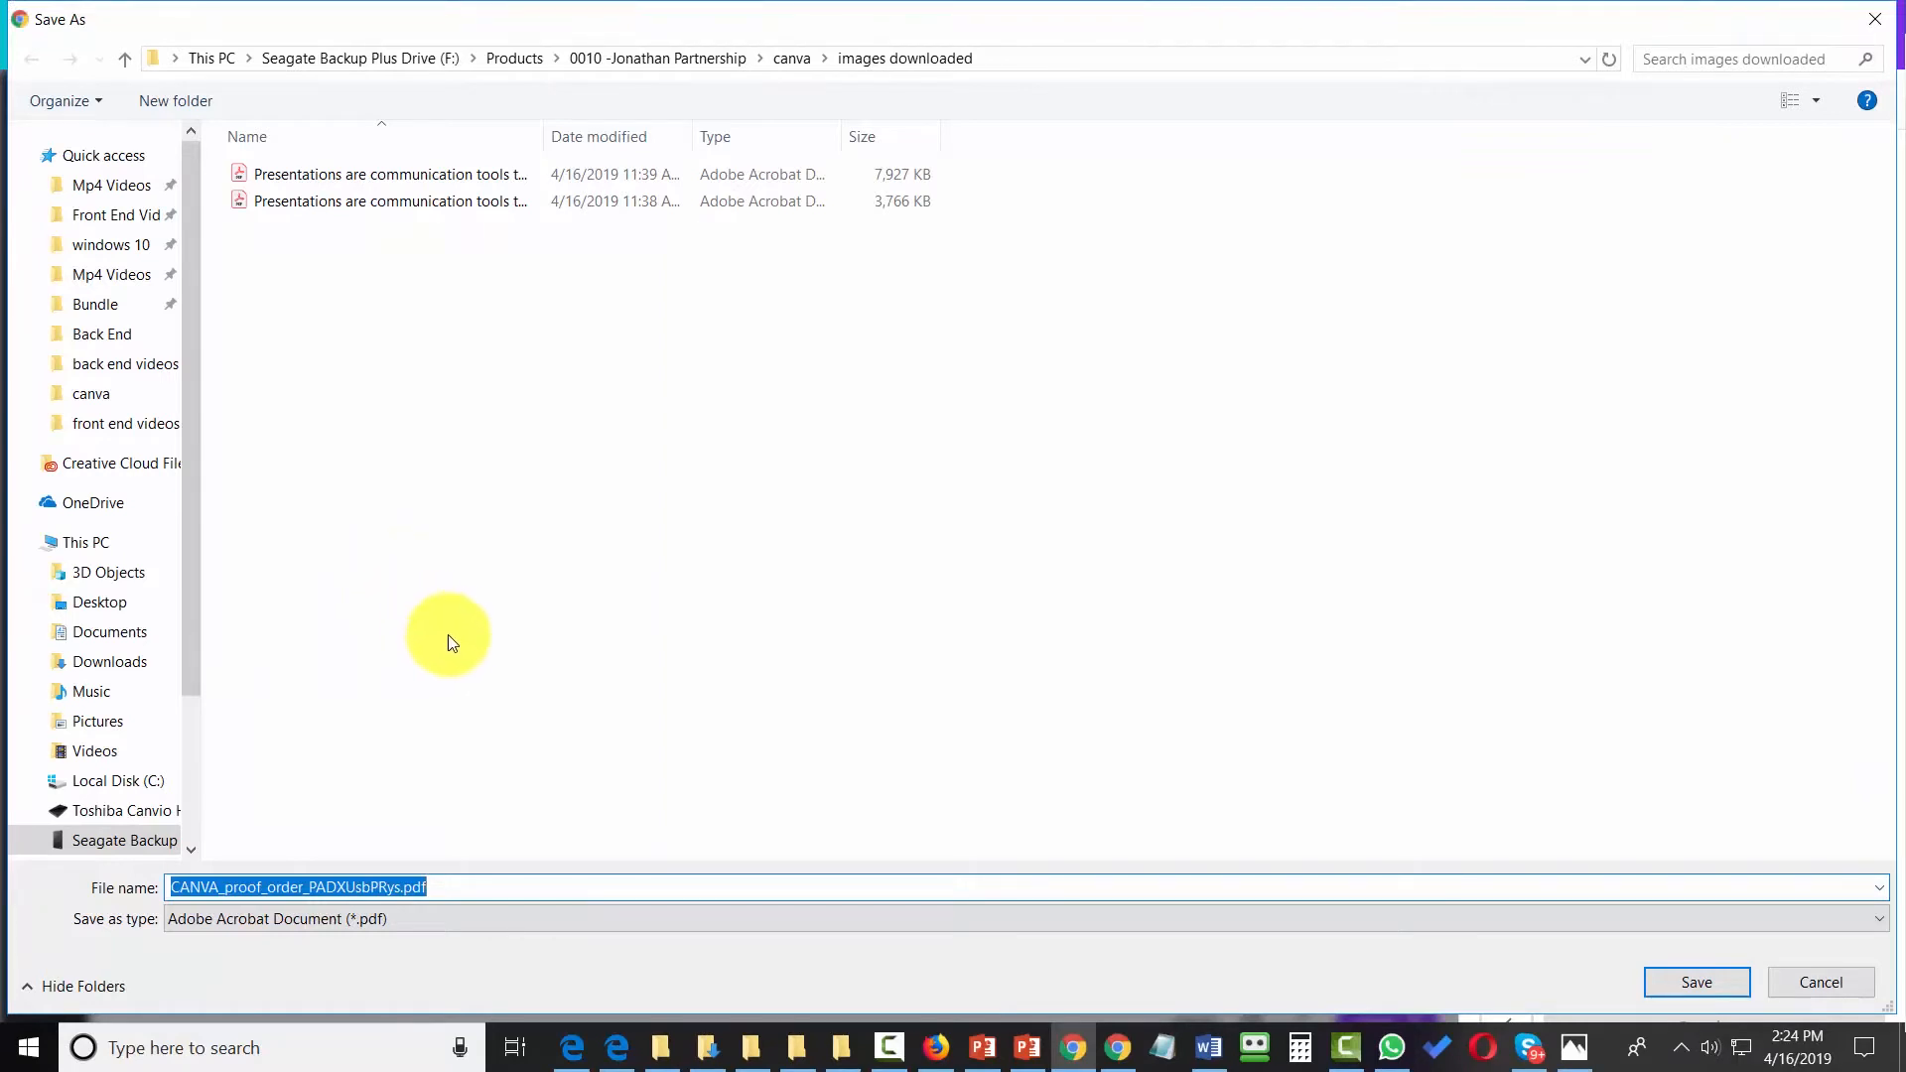
left_click(1687, 982)
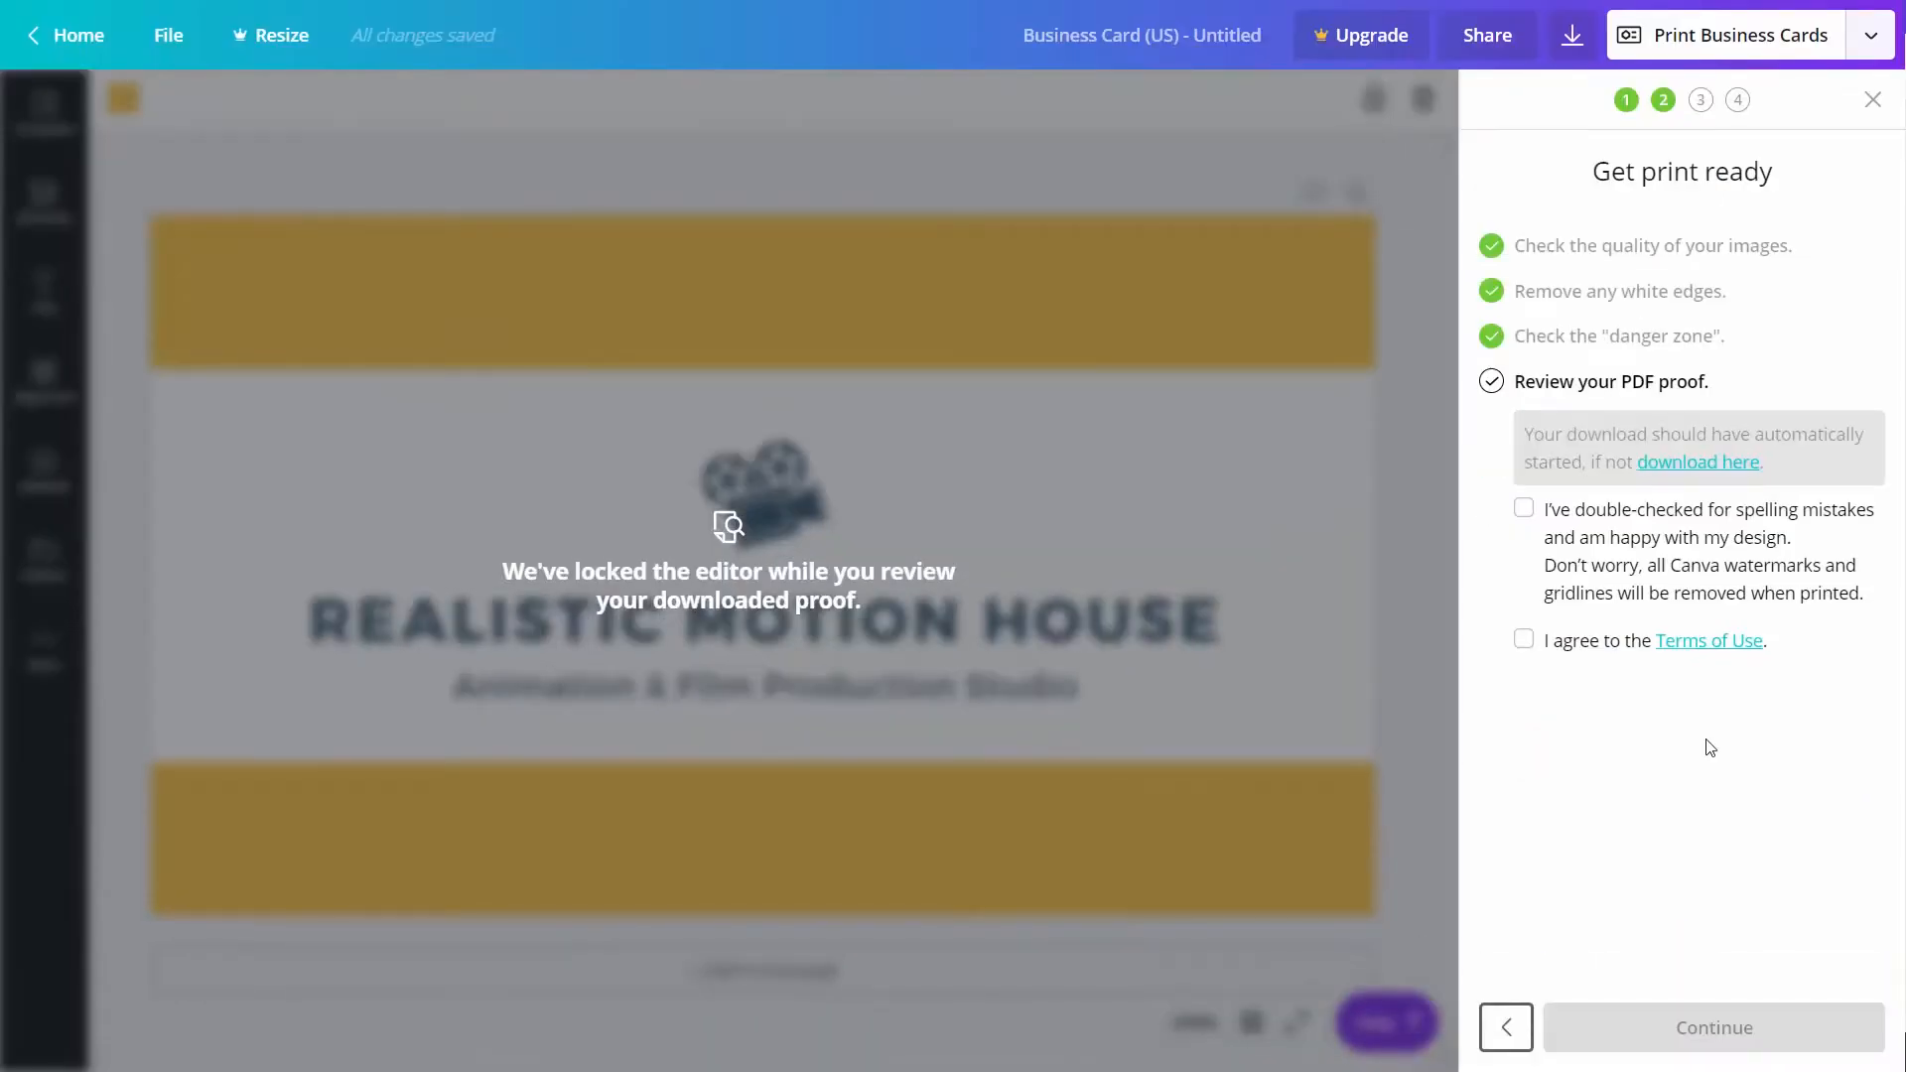
Confirm the proof has been double-checked, agree to the Terms of Use, and toggle the business card order details at the payment stage
left_click(1525, 504)
left_click(1525, 646)
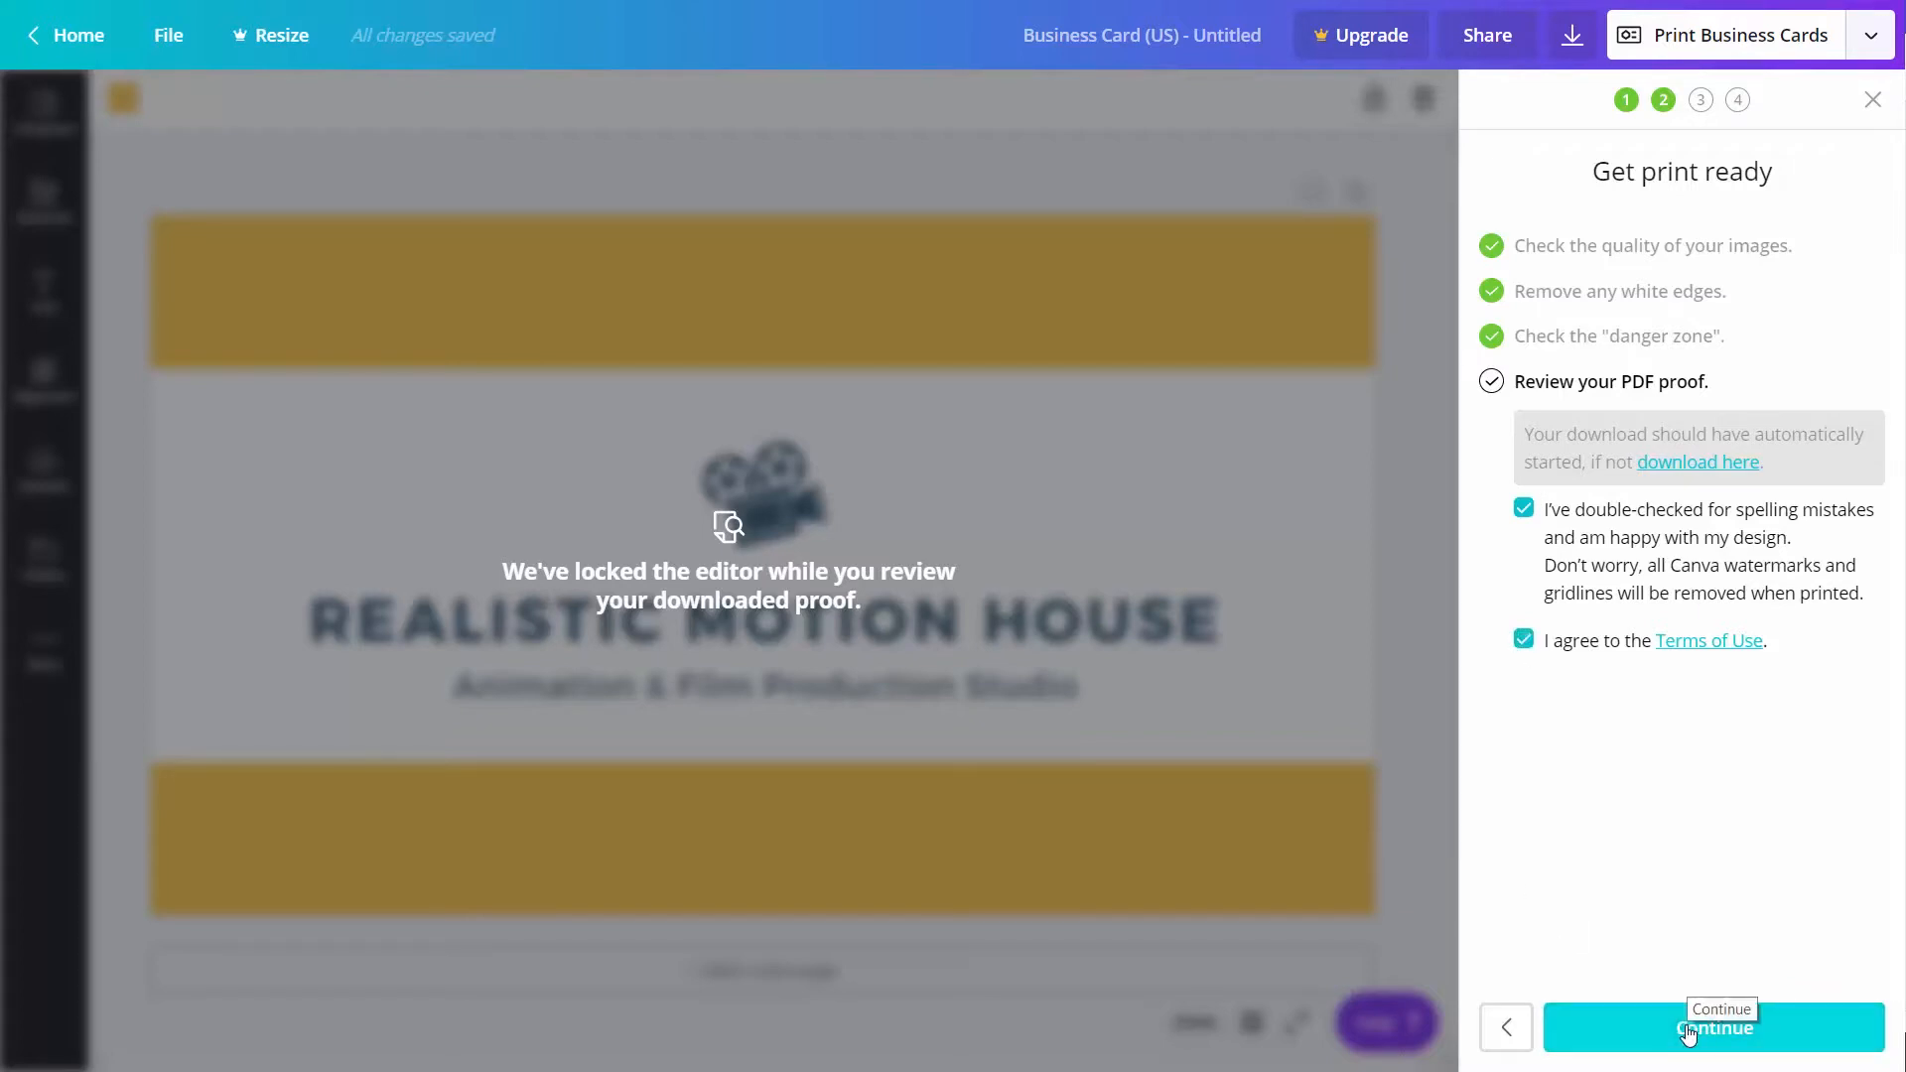
left_click(1688, 1033)
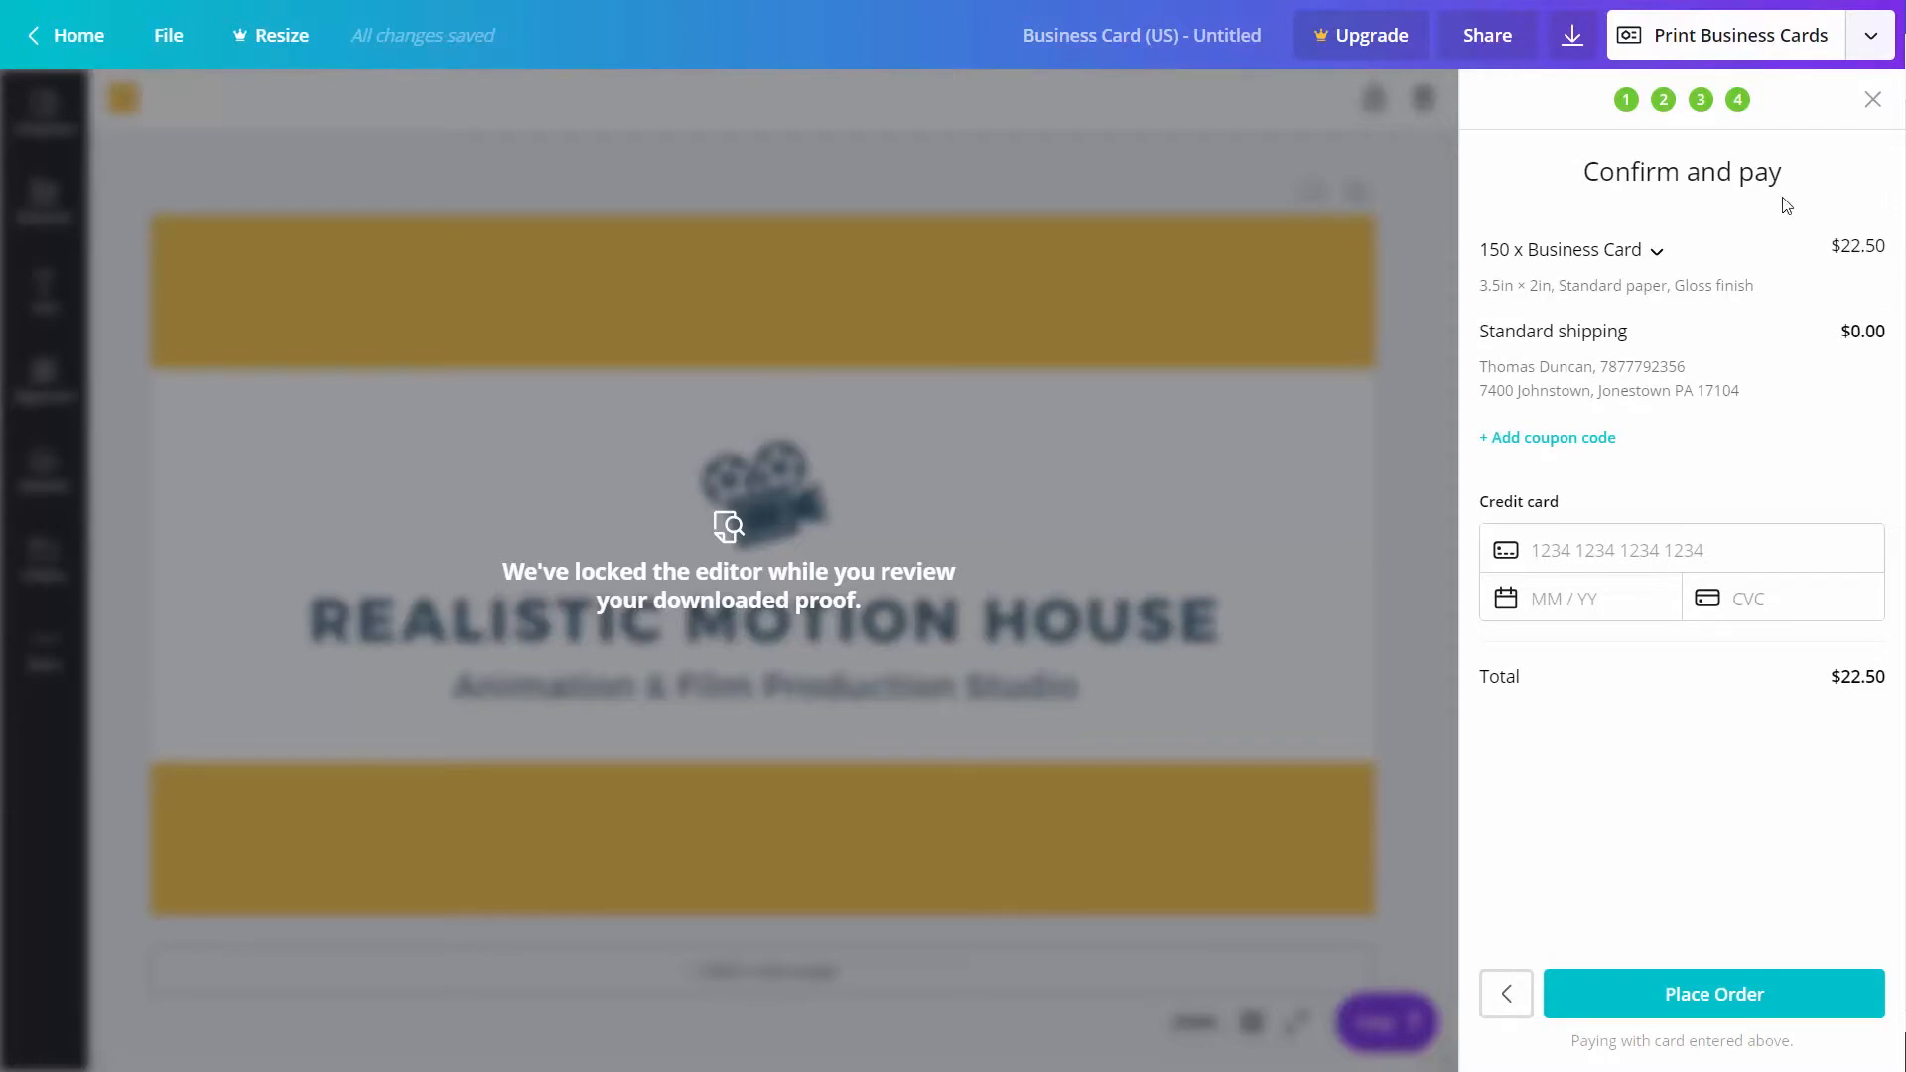
left_click(1656, 253)
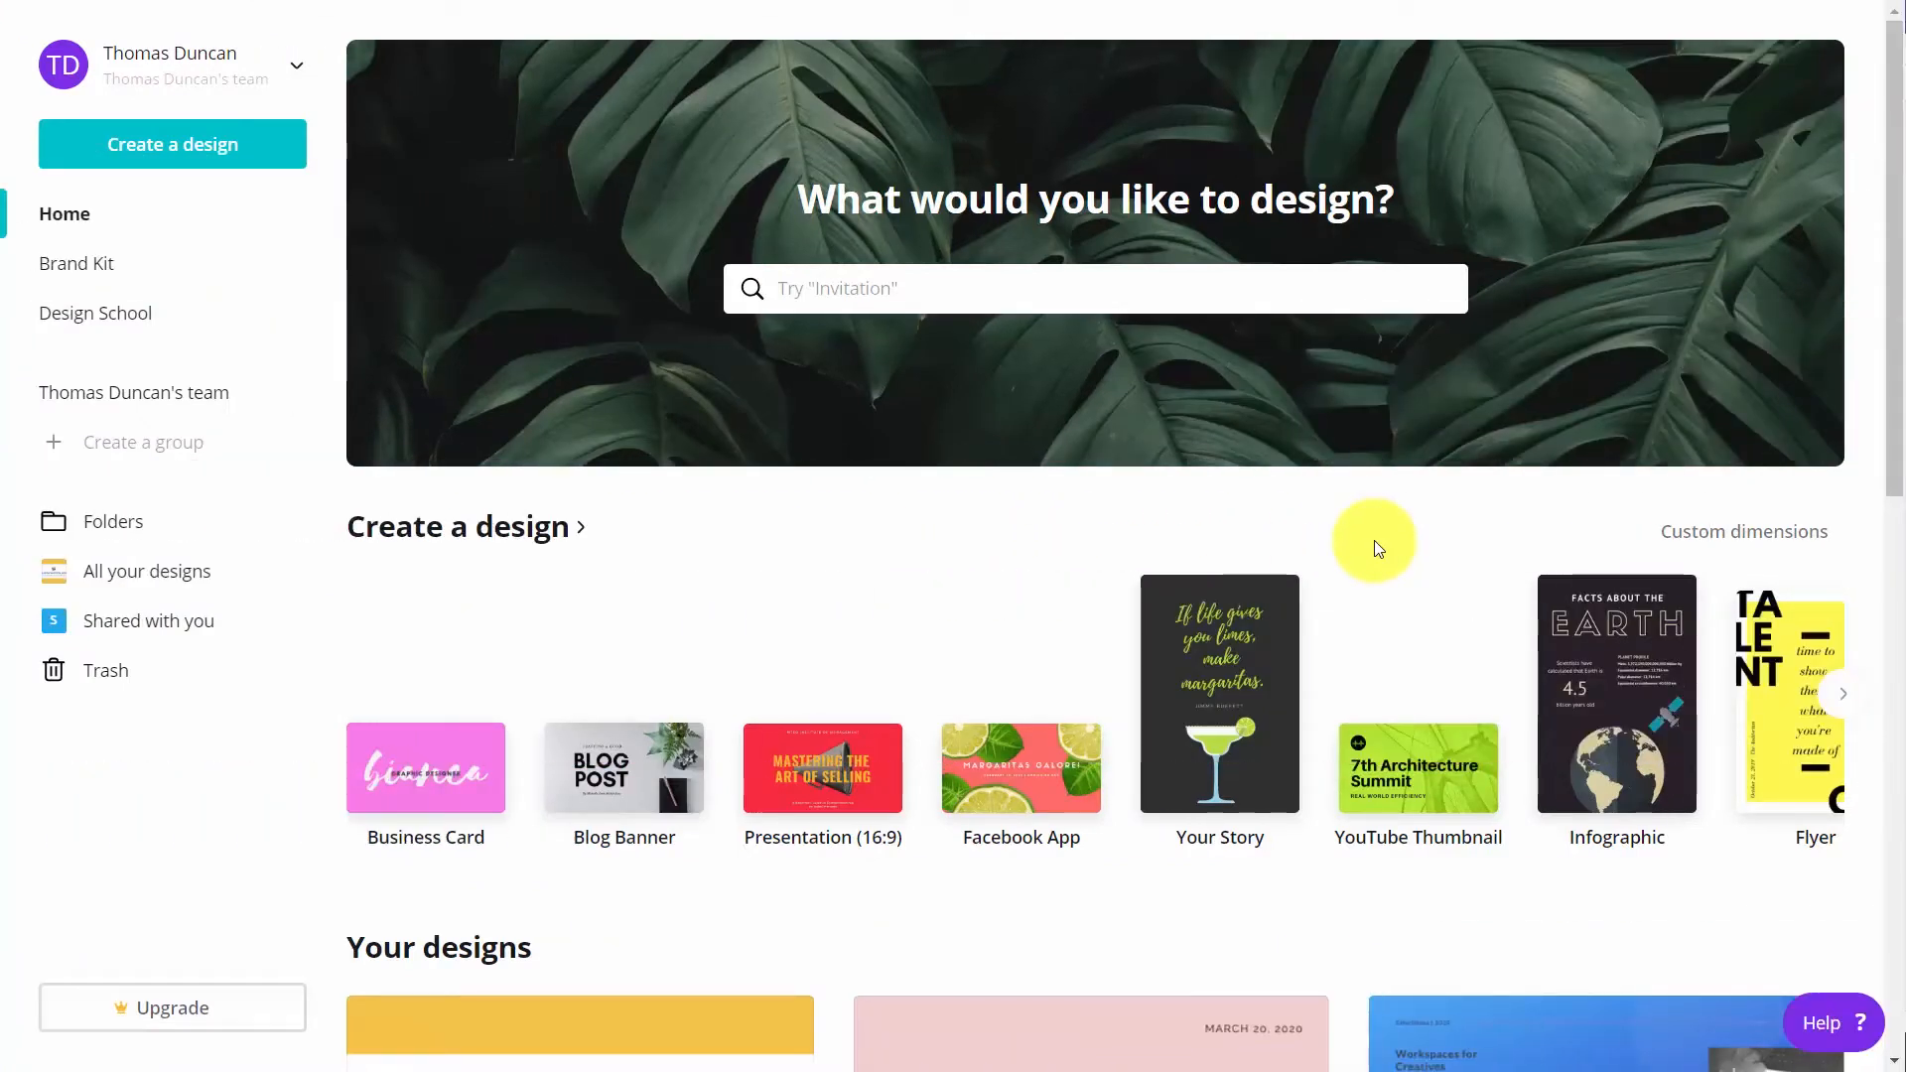
Create a new Poster design and apply the Concert at the Hub event poster template
left_click(900, 287)
type("pose")
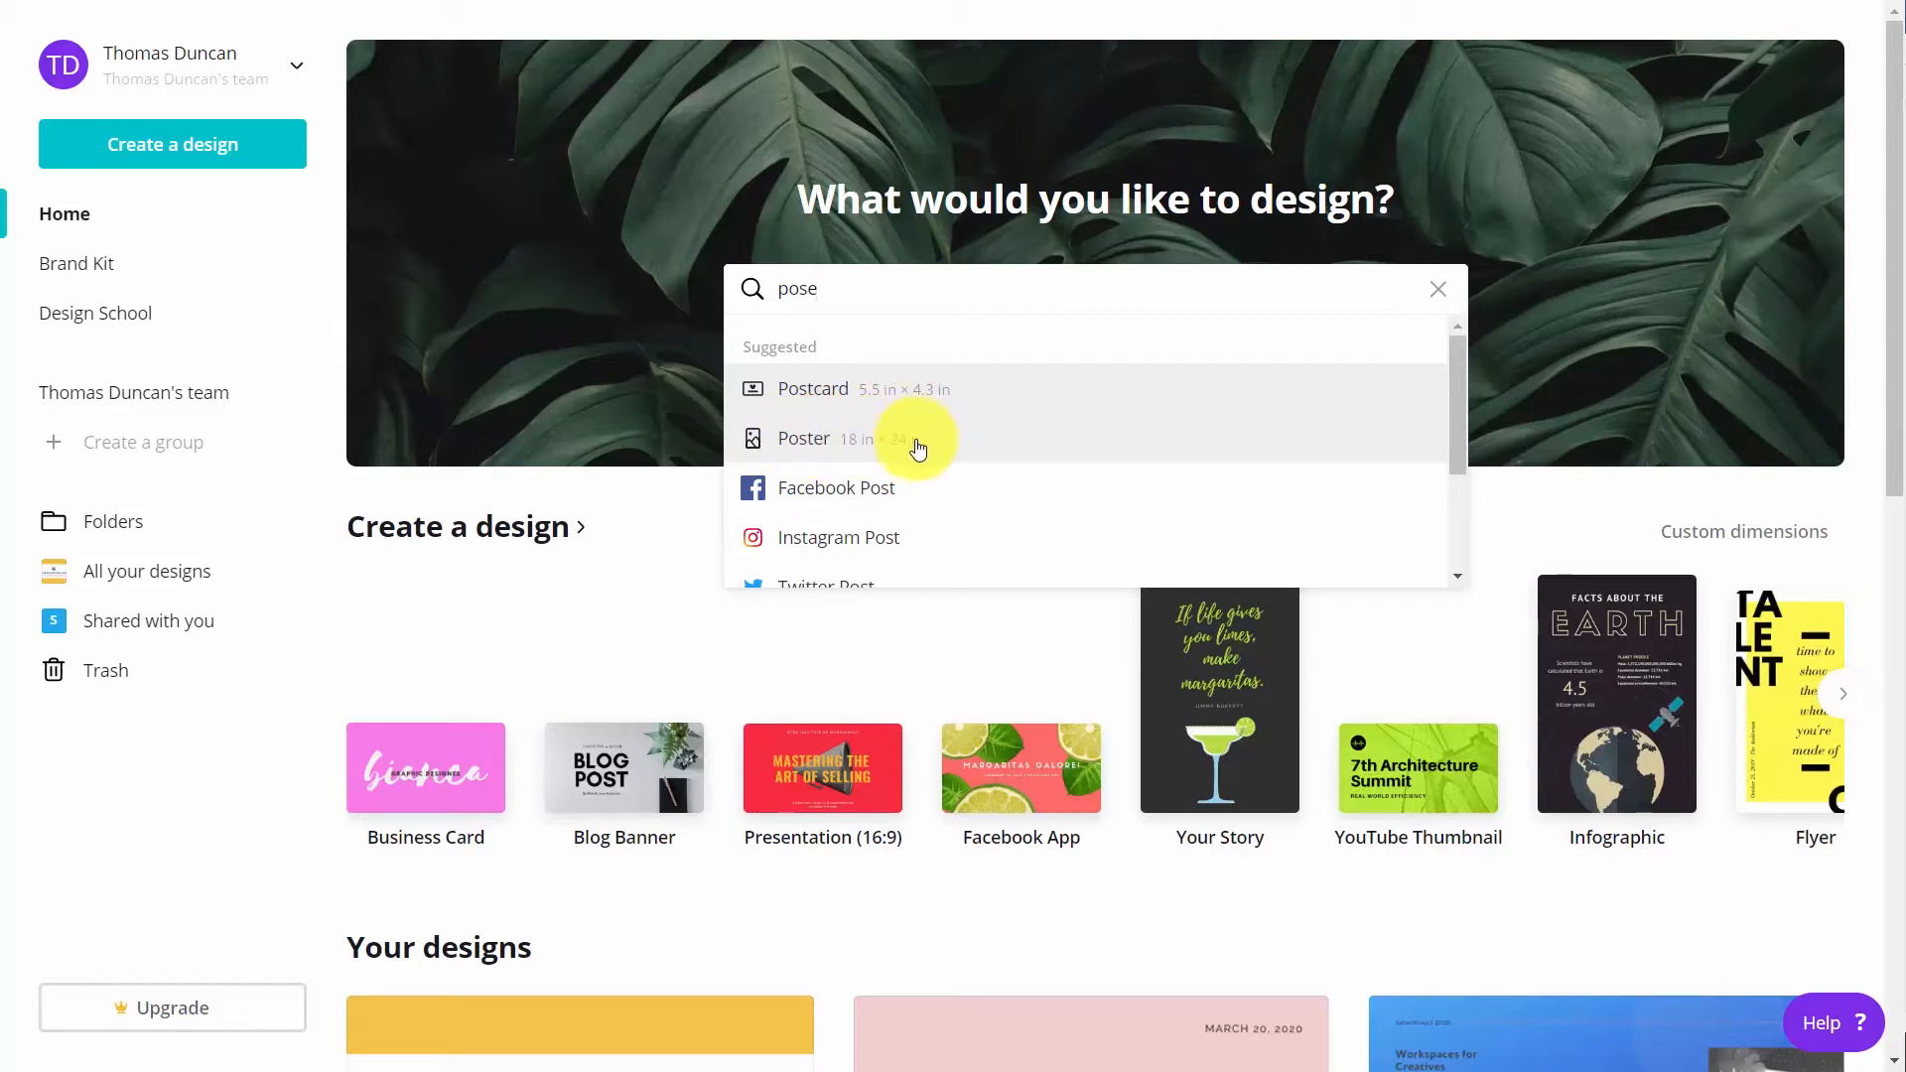
left_click(809, 445)
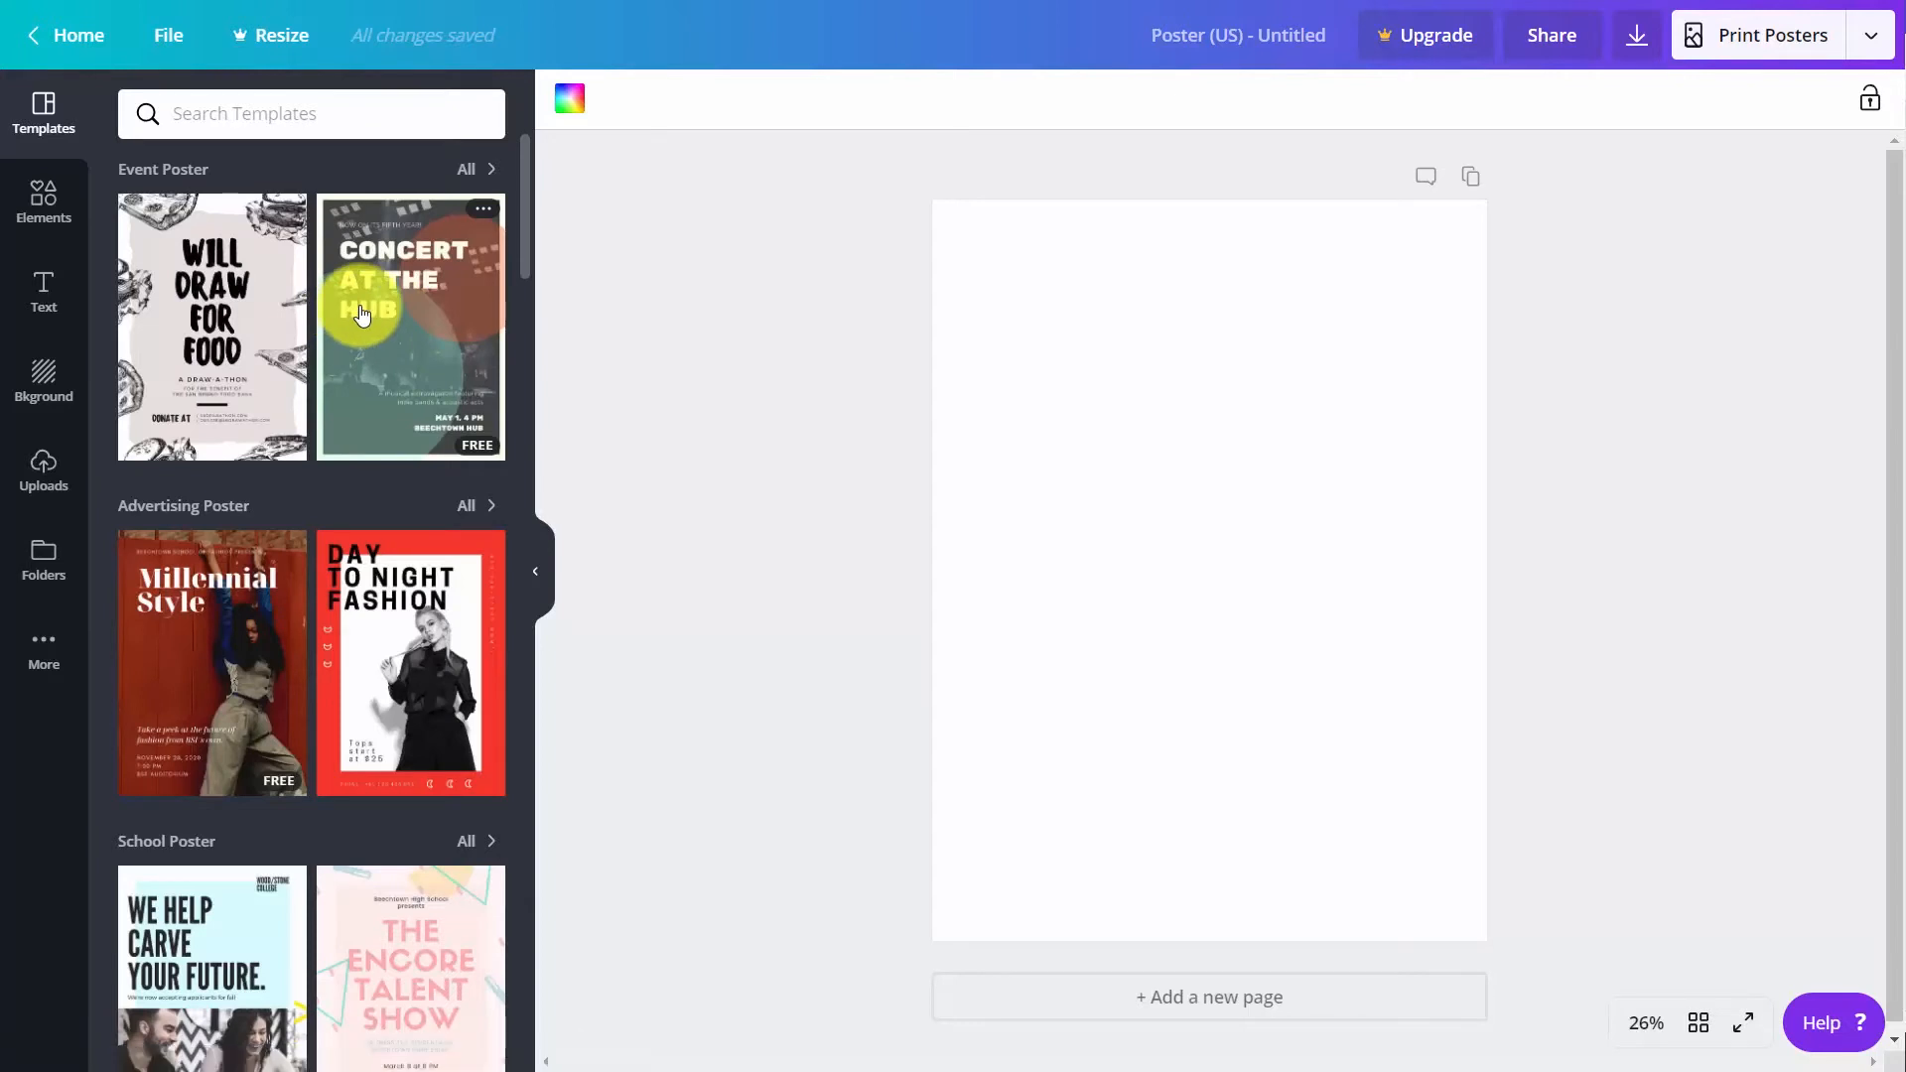
scroll(362, 298, "down", 2)
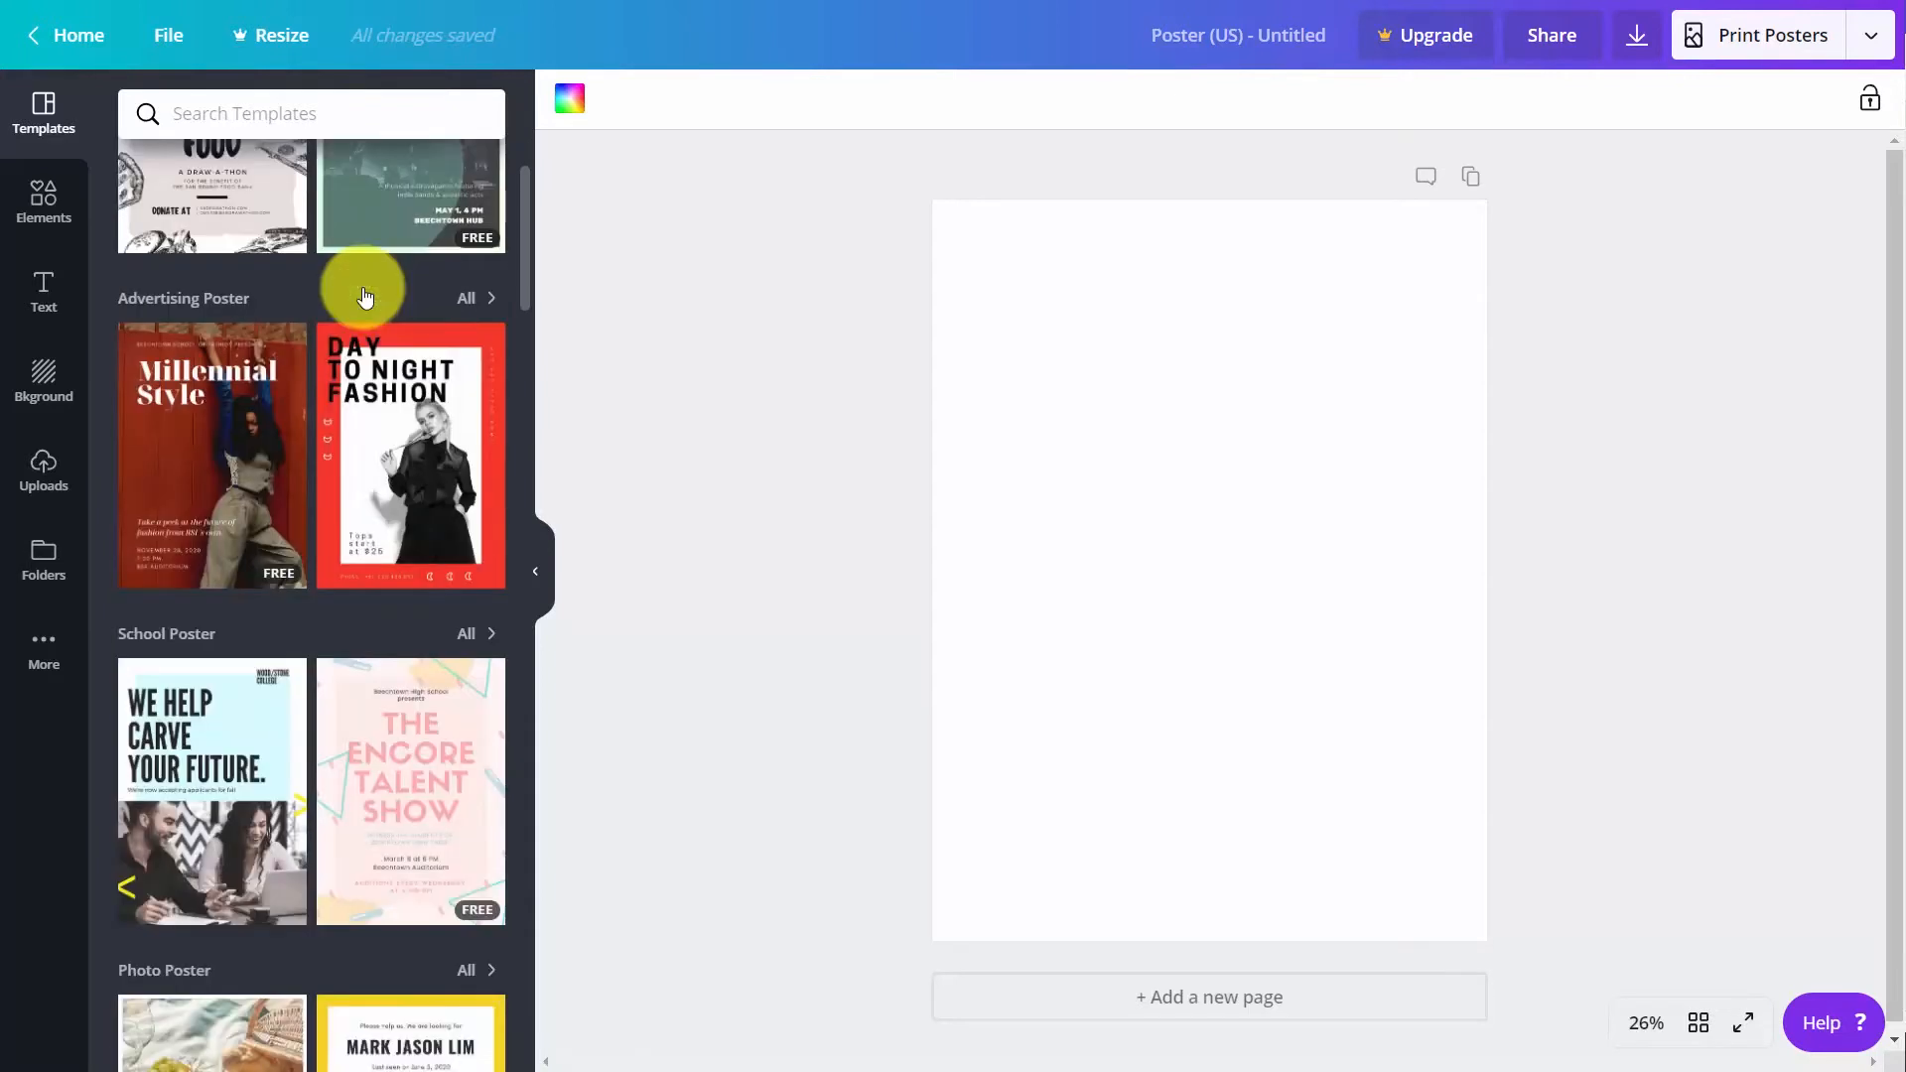
scroll(326, 305, "up", 2)
left_click(390, 306)
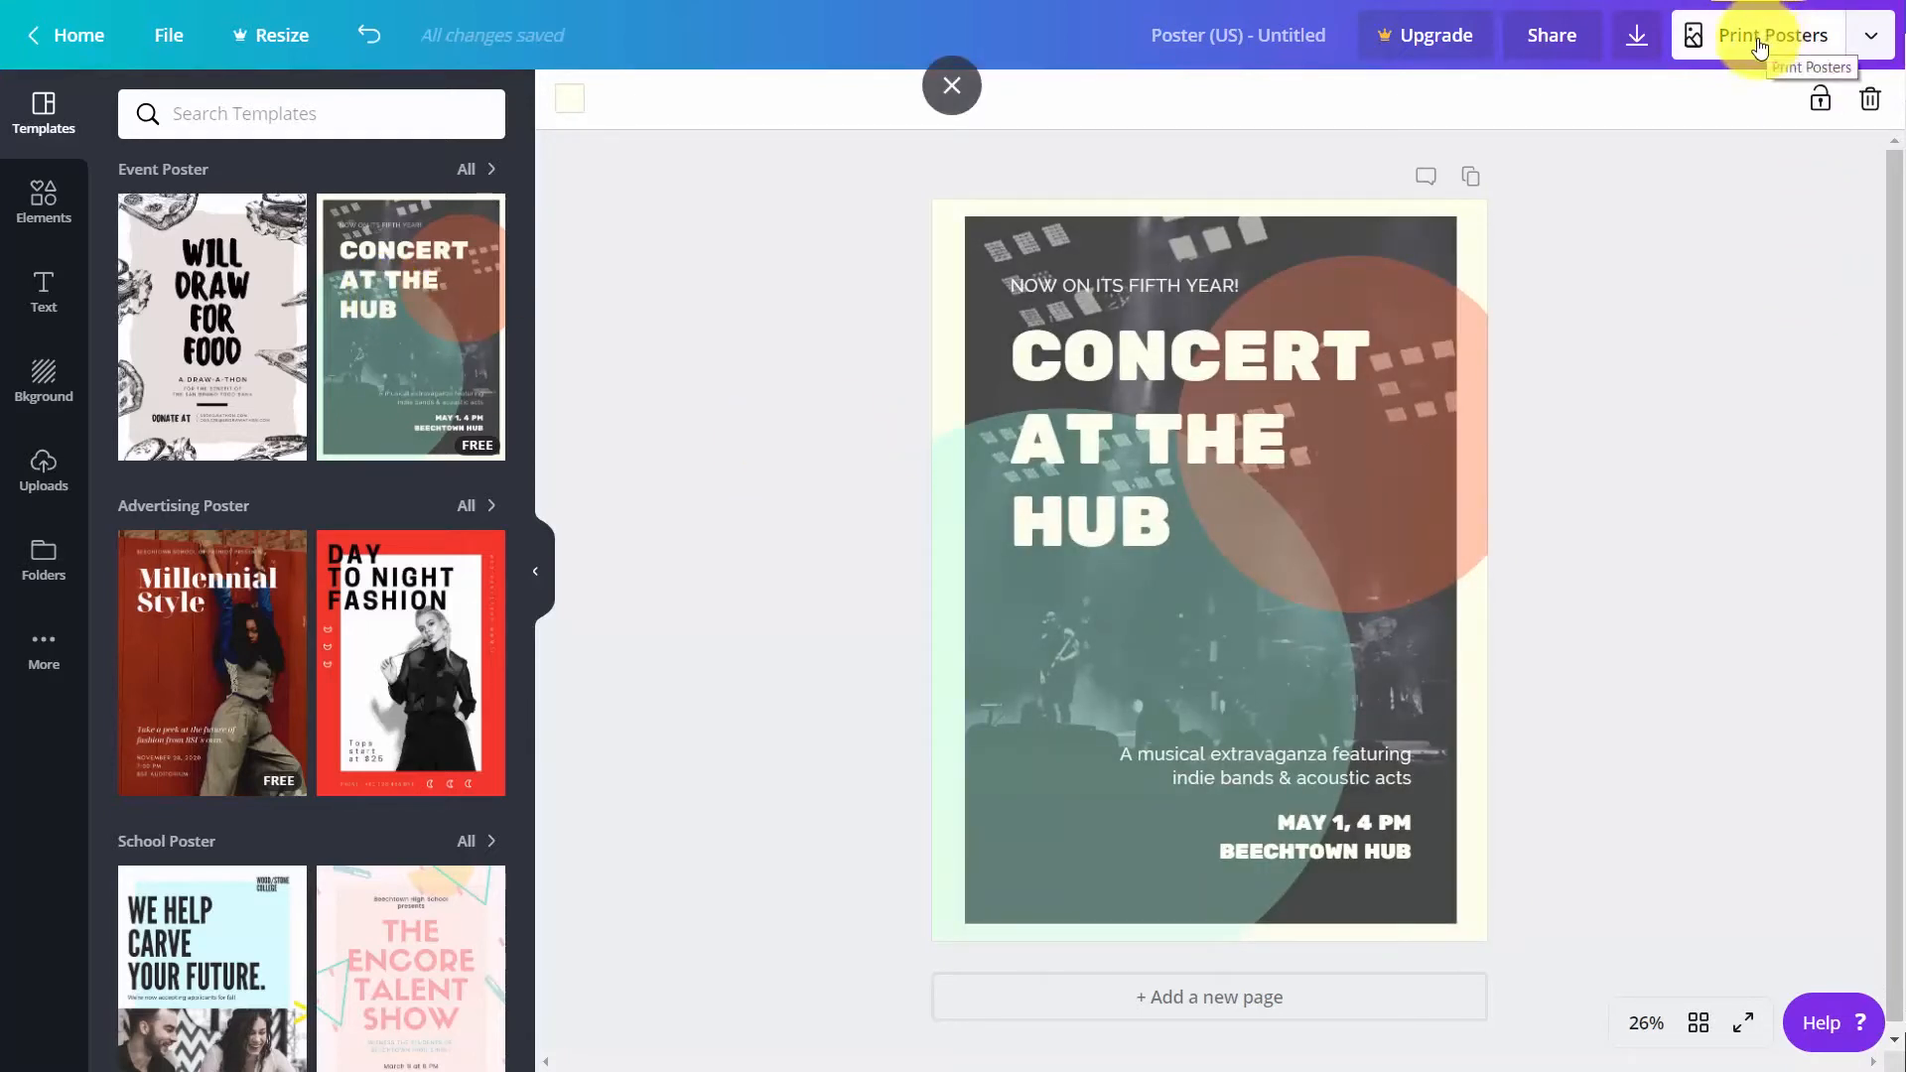
Start a print order for the poster with the size set to 21in × 28in and the quantity to 5 copies
left_click(1760, 40)
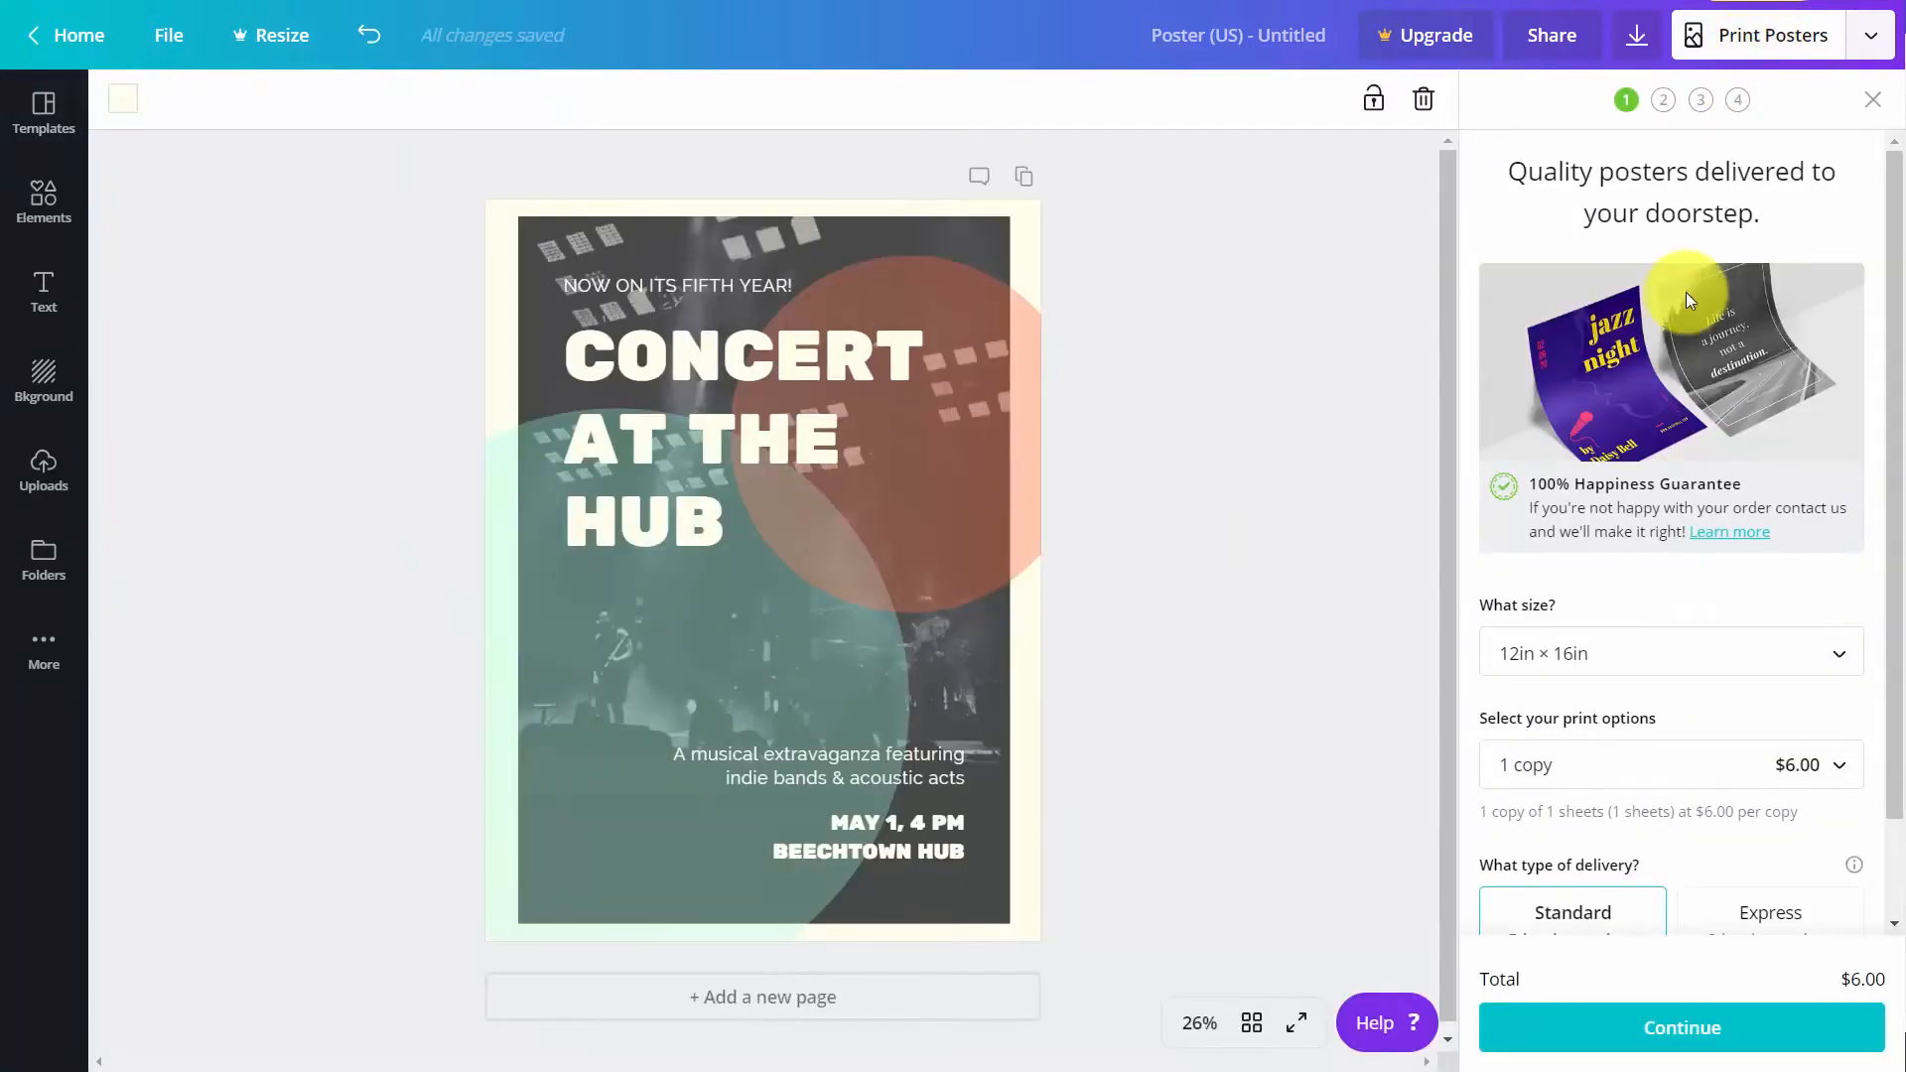
scroll(1685, 292, "down", 1)
left_click(1784, 544)
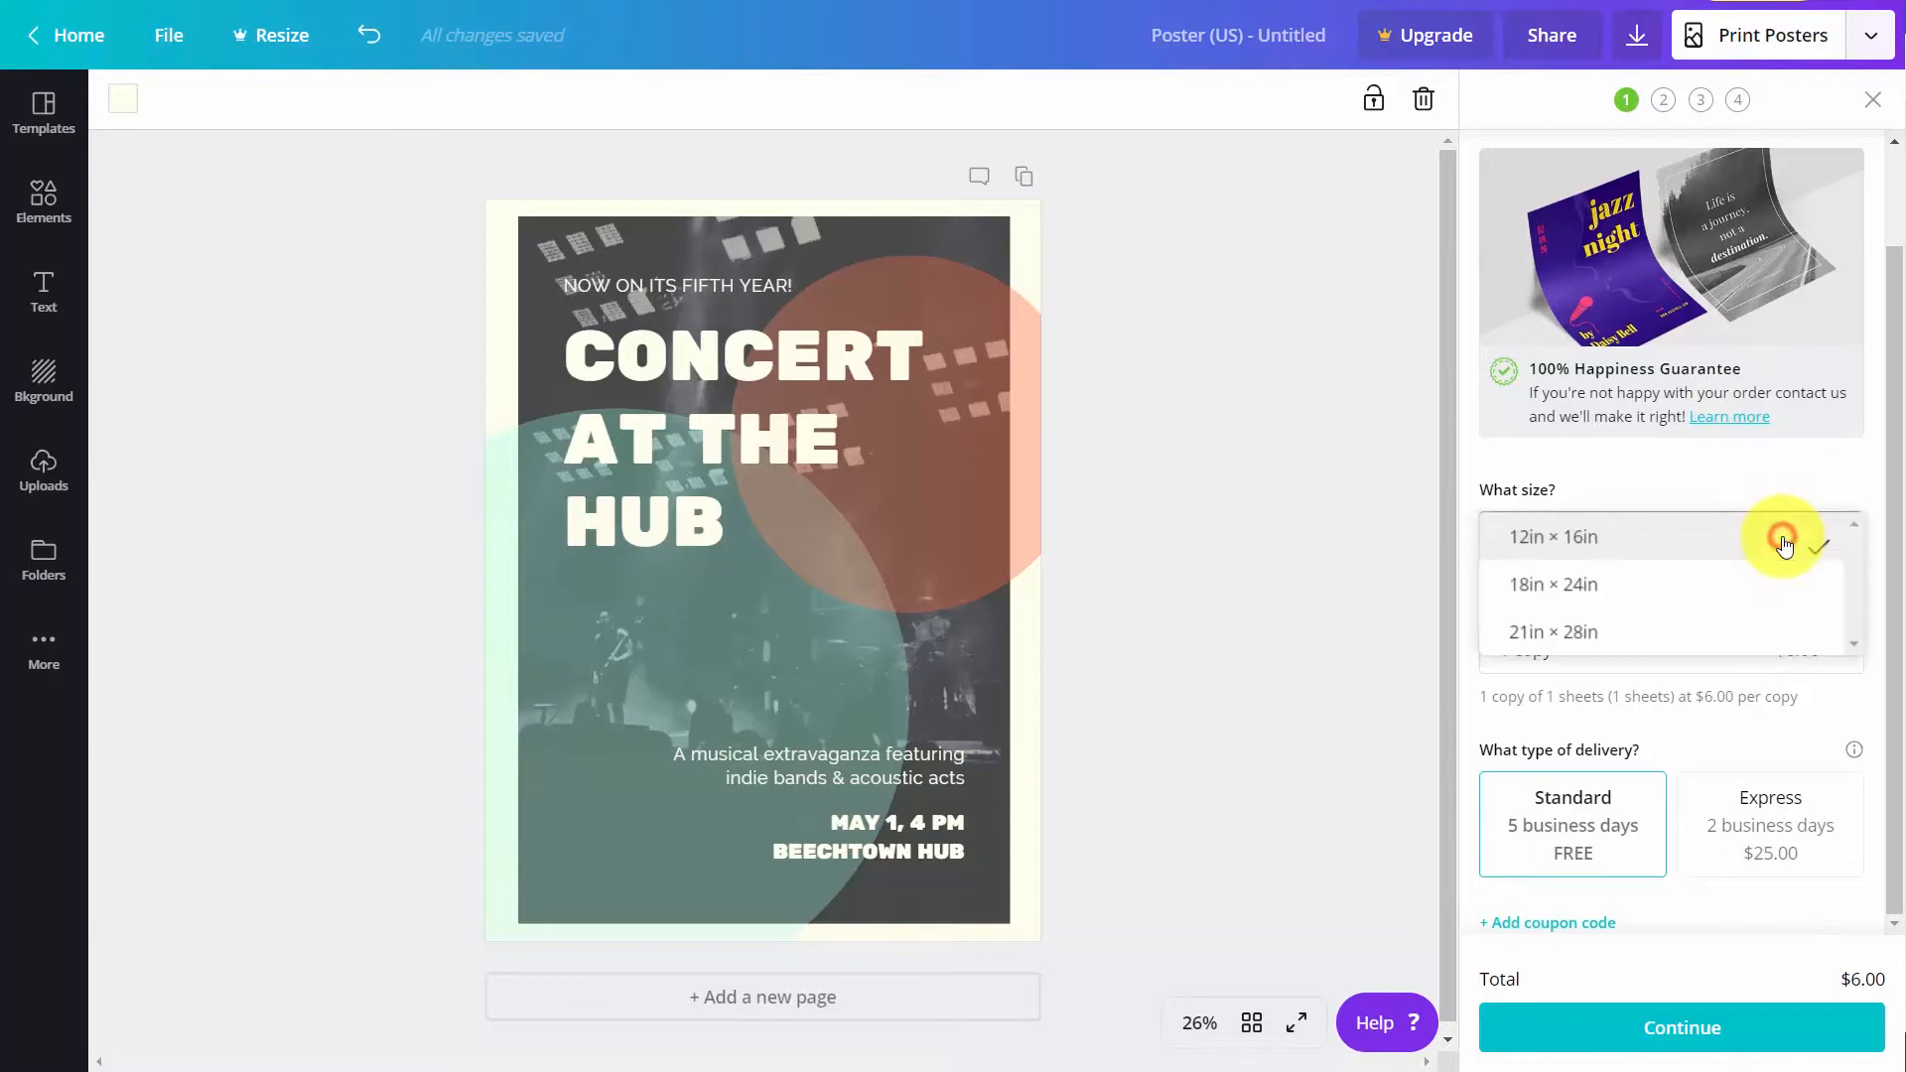
left_click(1686, 629)
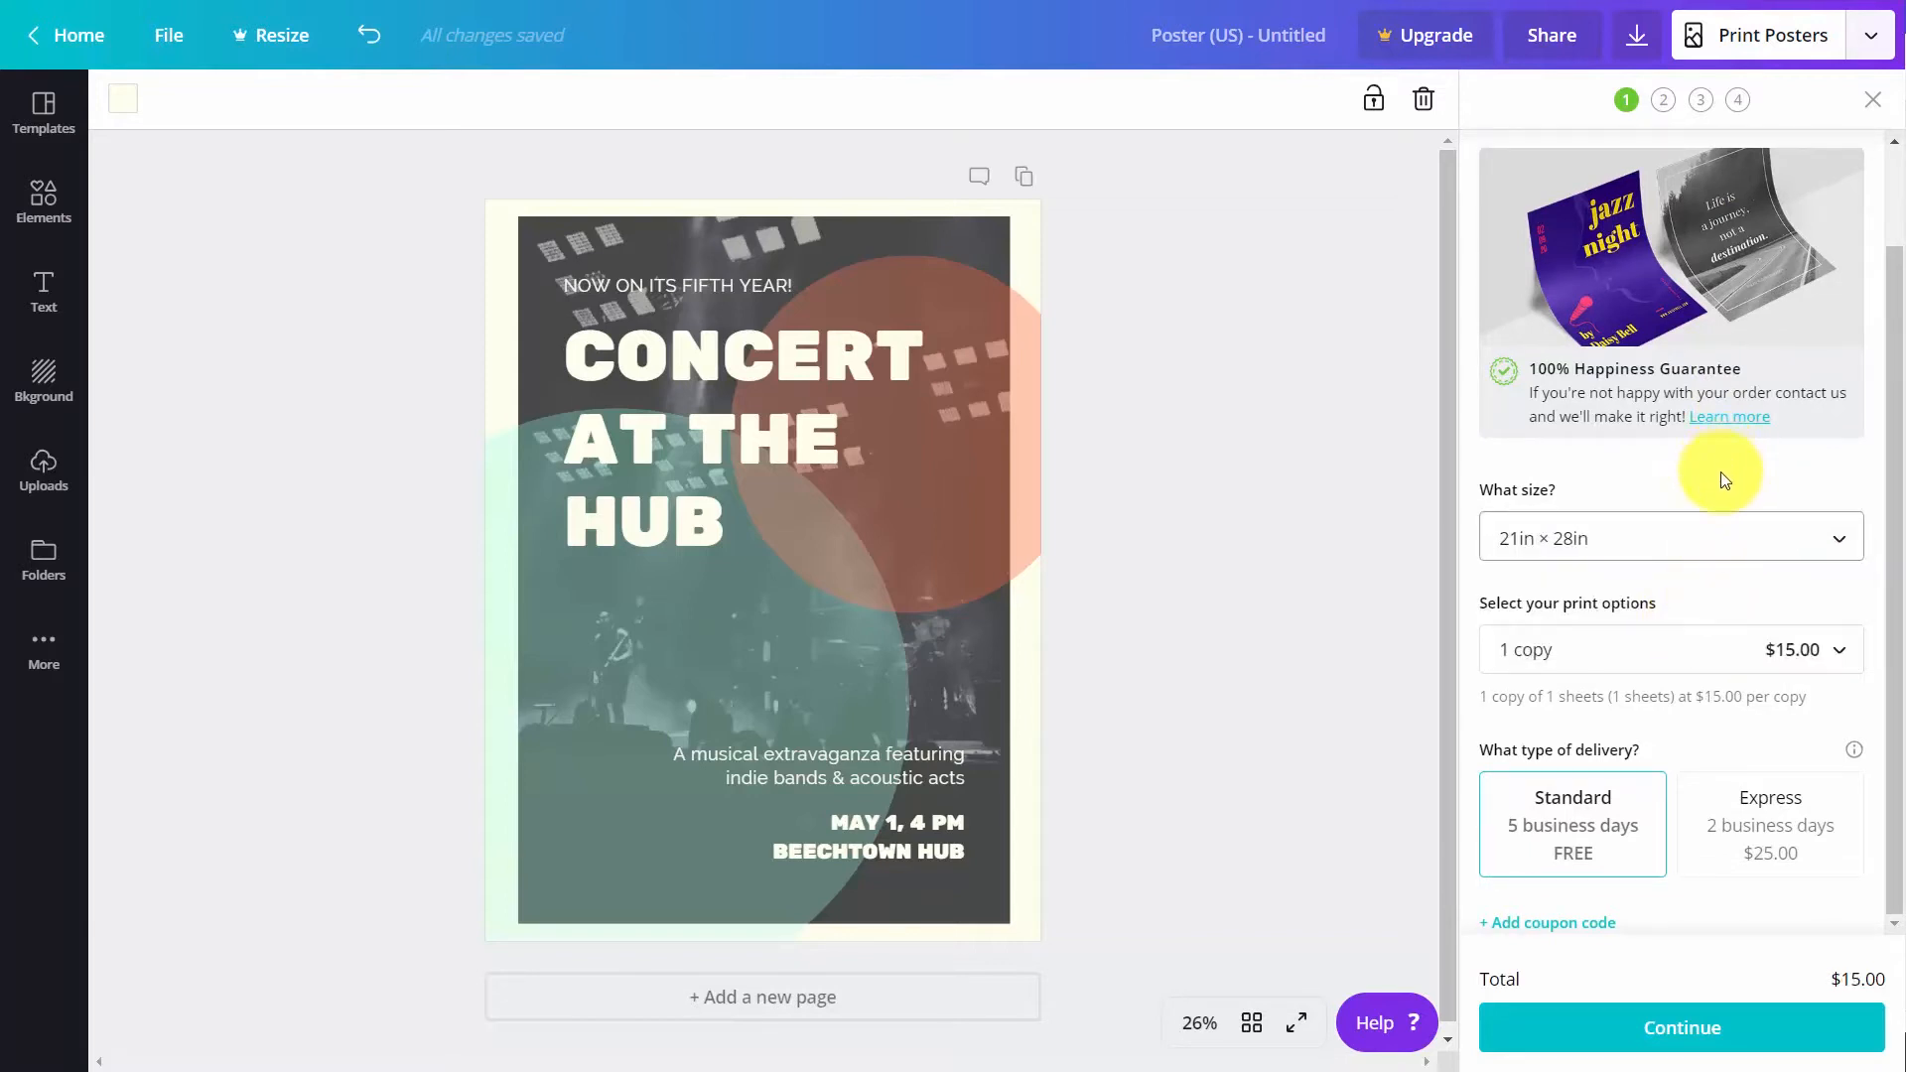
left_click(1838, 651)
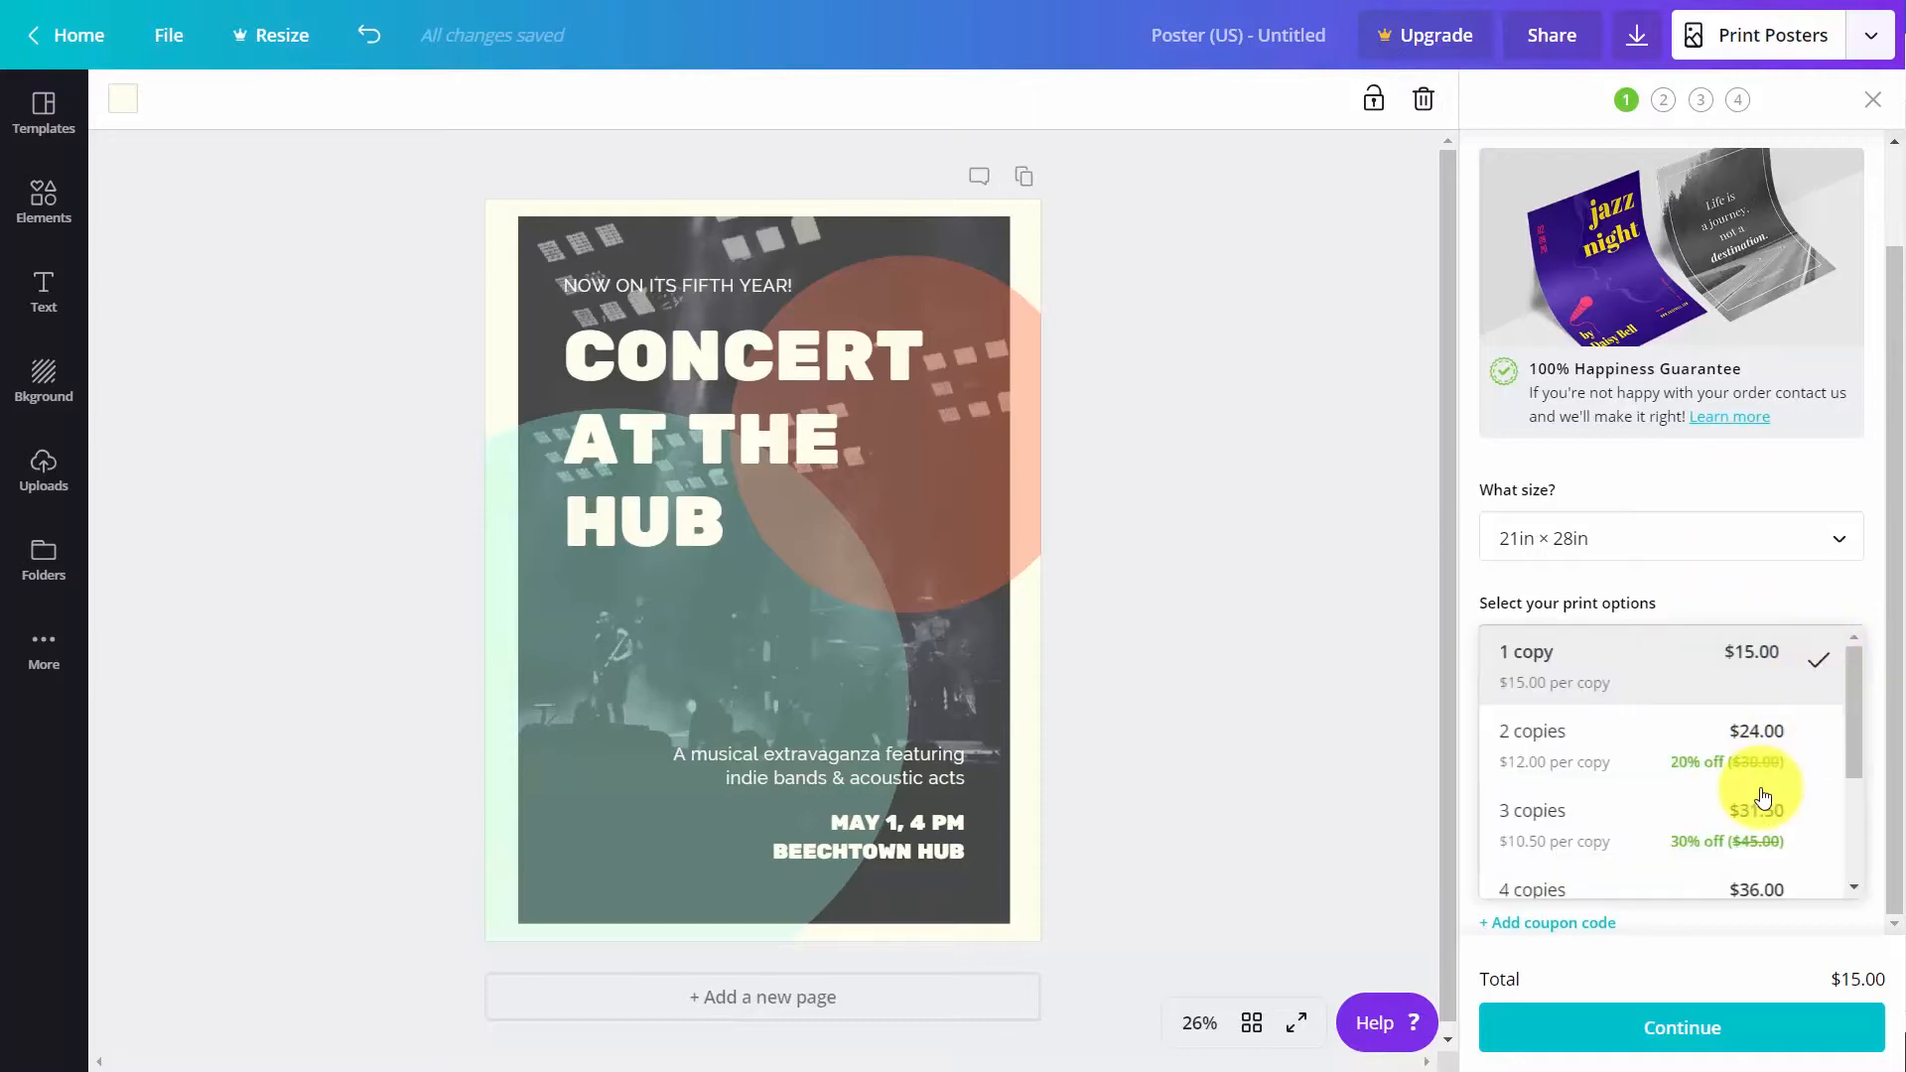
scroll(1747, 785, "down", 3)
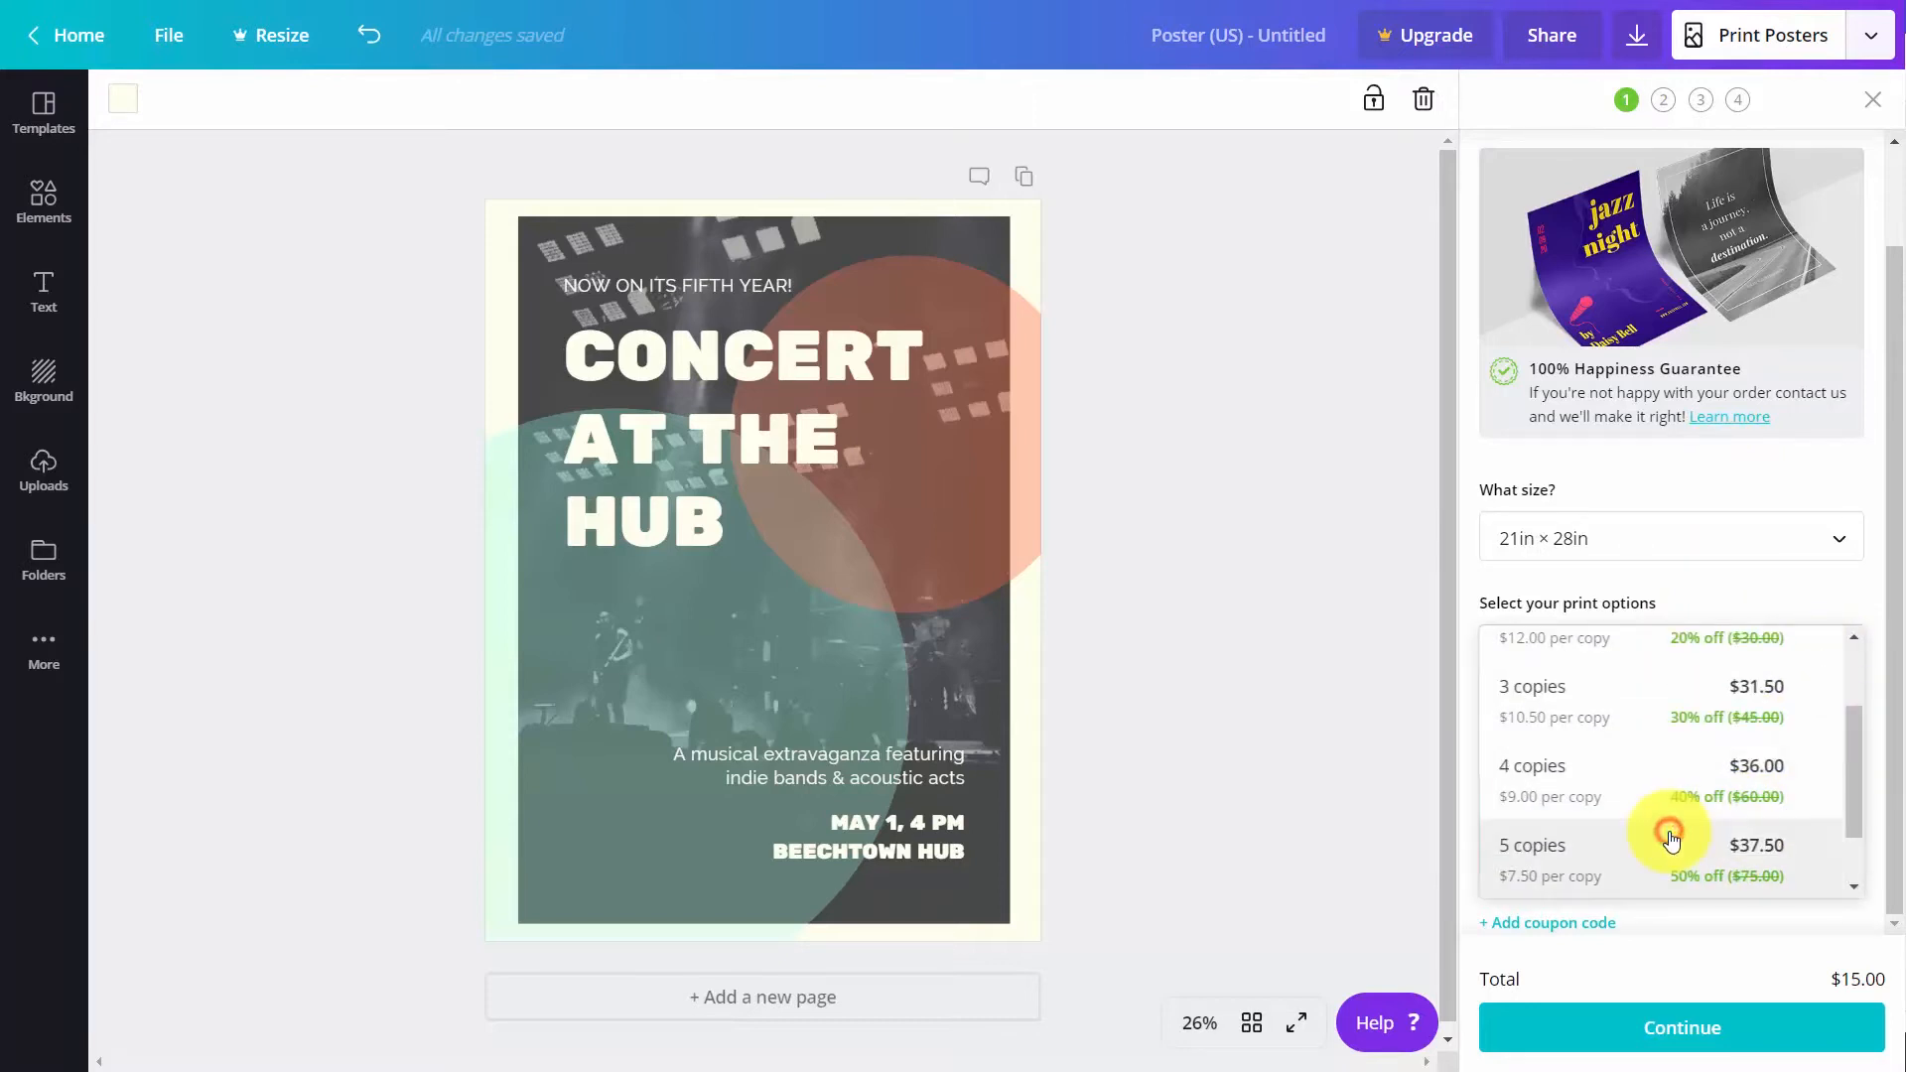
left_click(1671, 840)
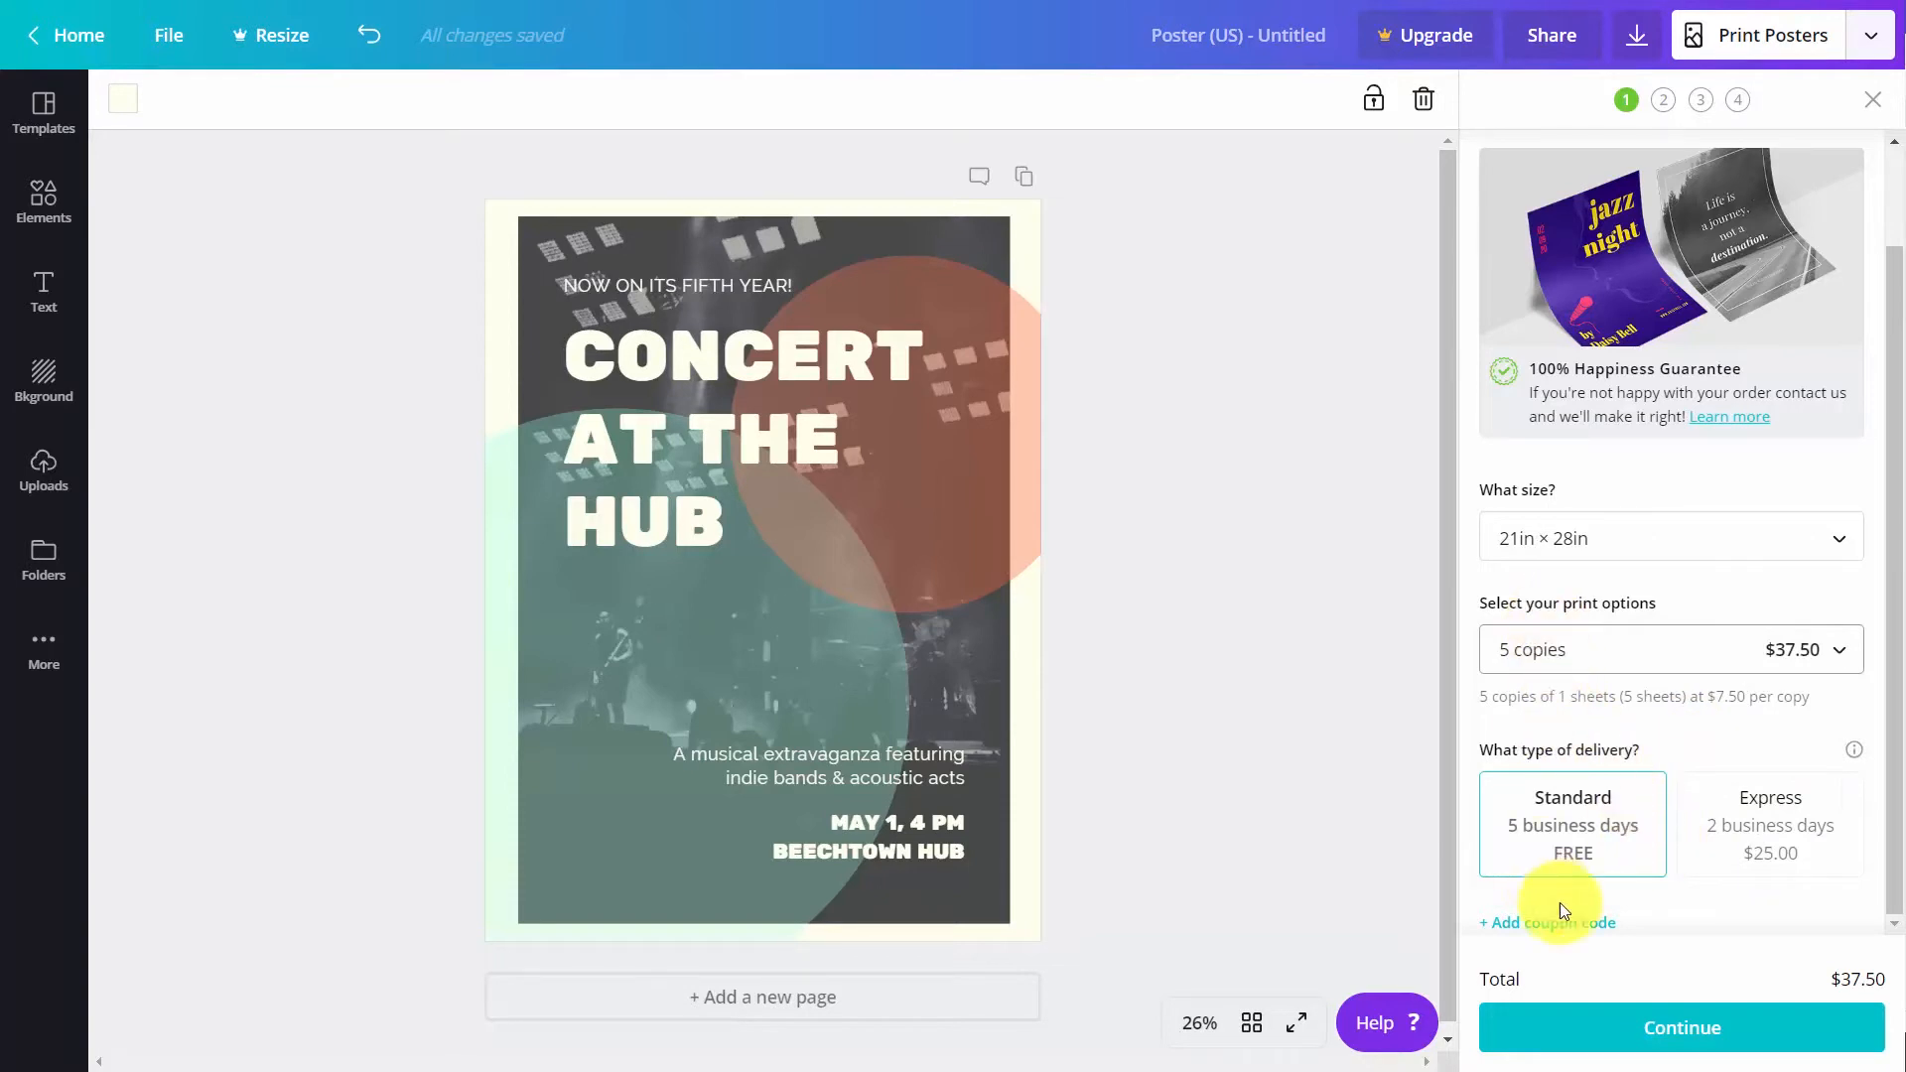
Accept the poster's print options, go through the image quality, white edges and danger zone checks, and generate the PDF proof
left_click(1661, 1022)
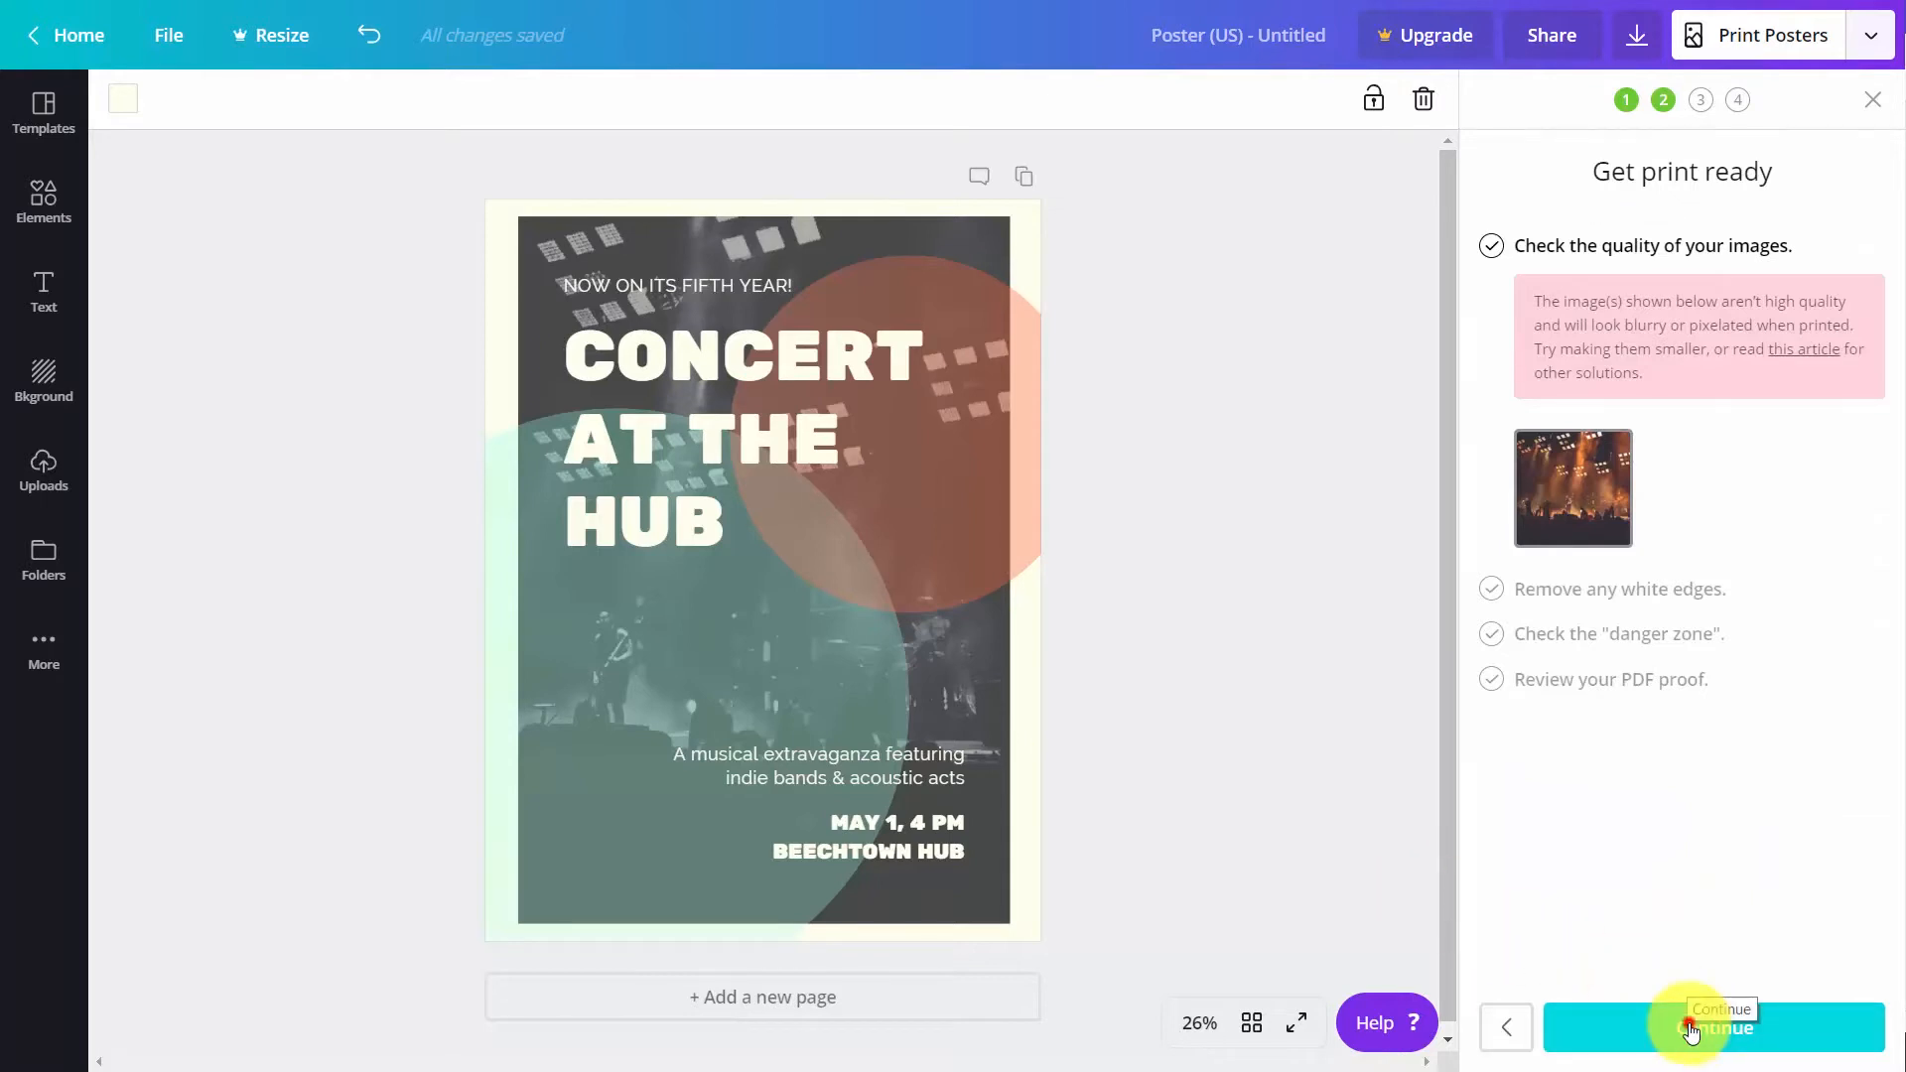
left_click(1690, 1030)
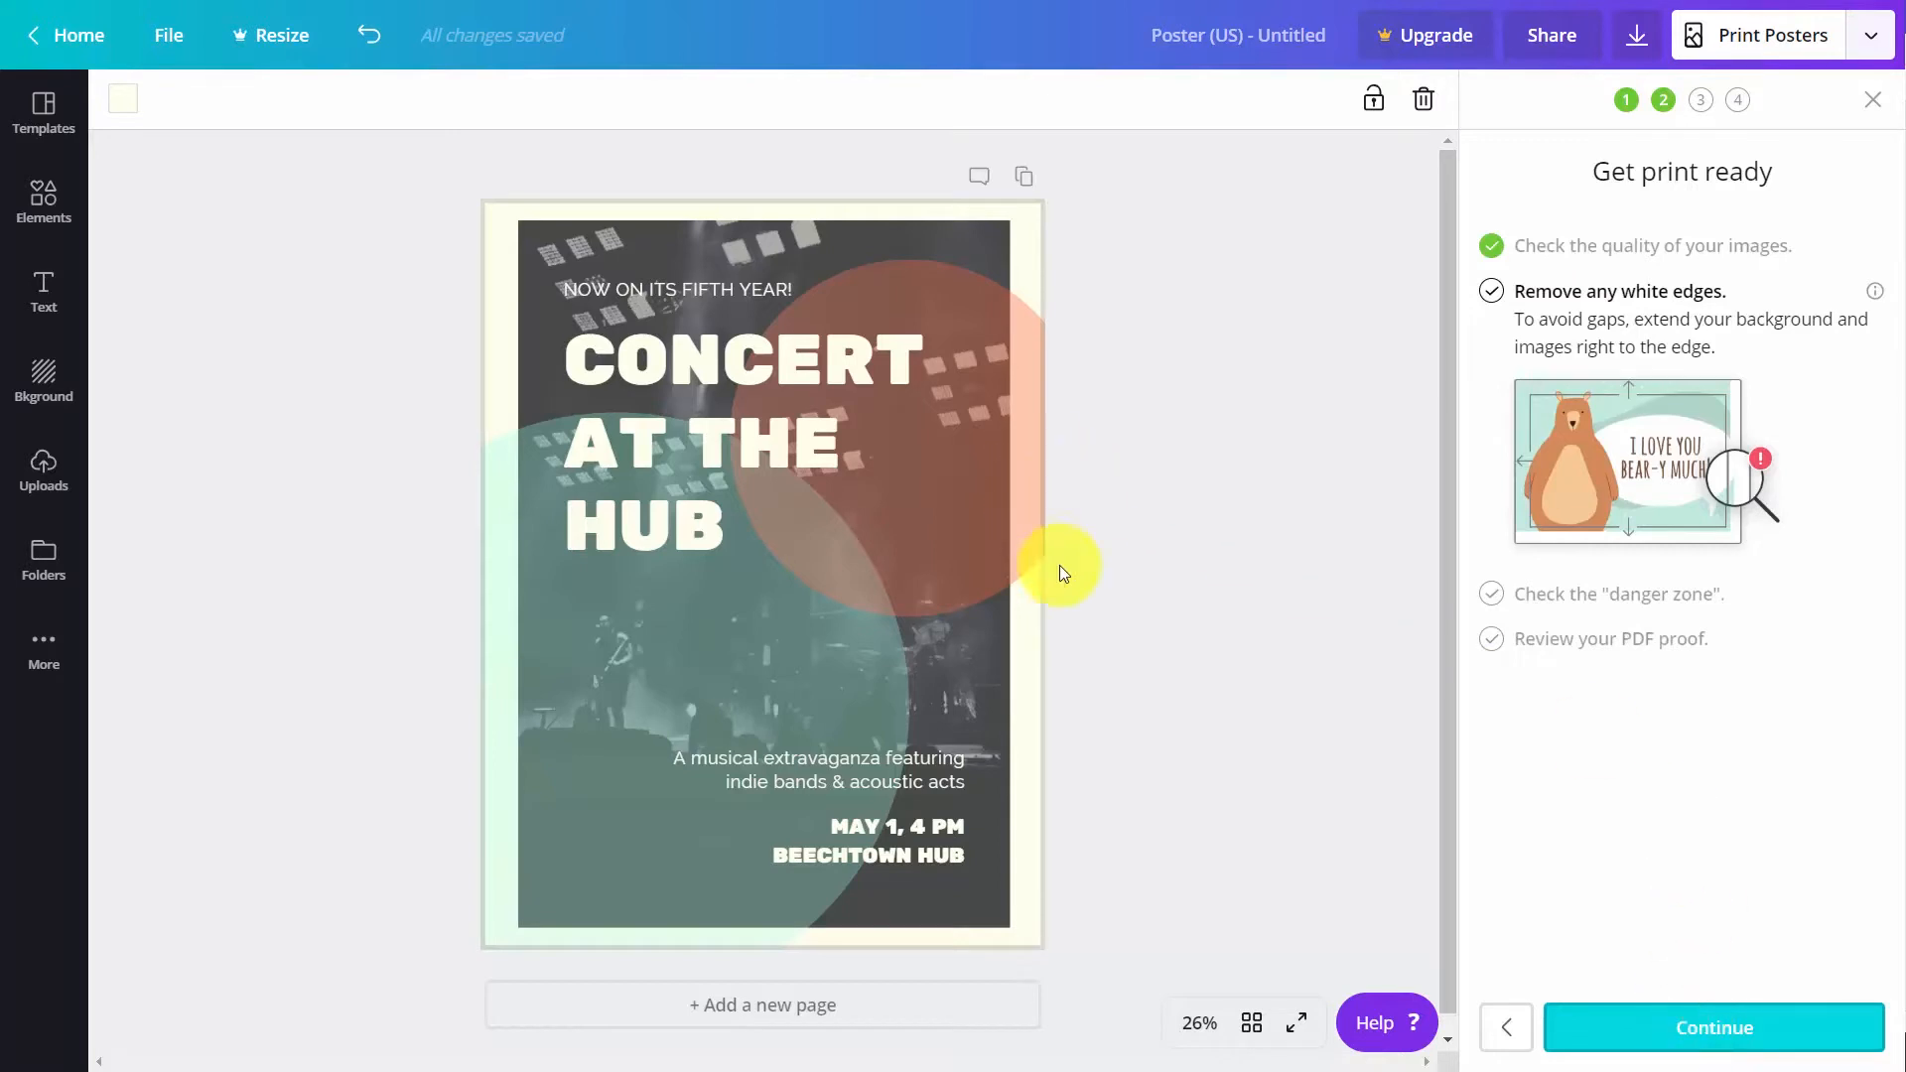
left_click(1668, 1033)
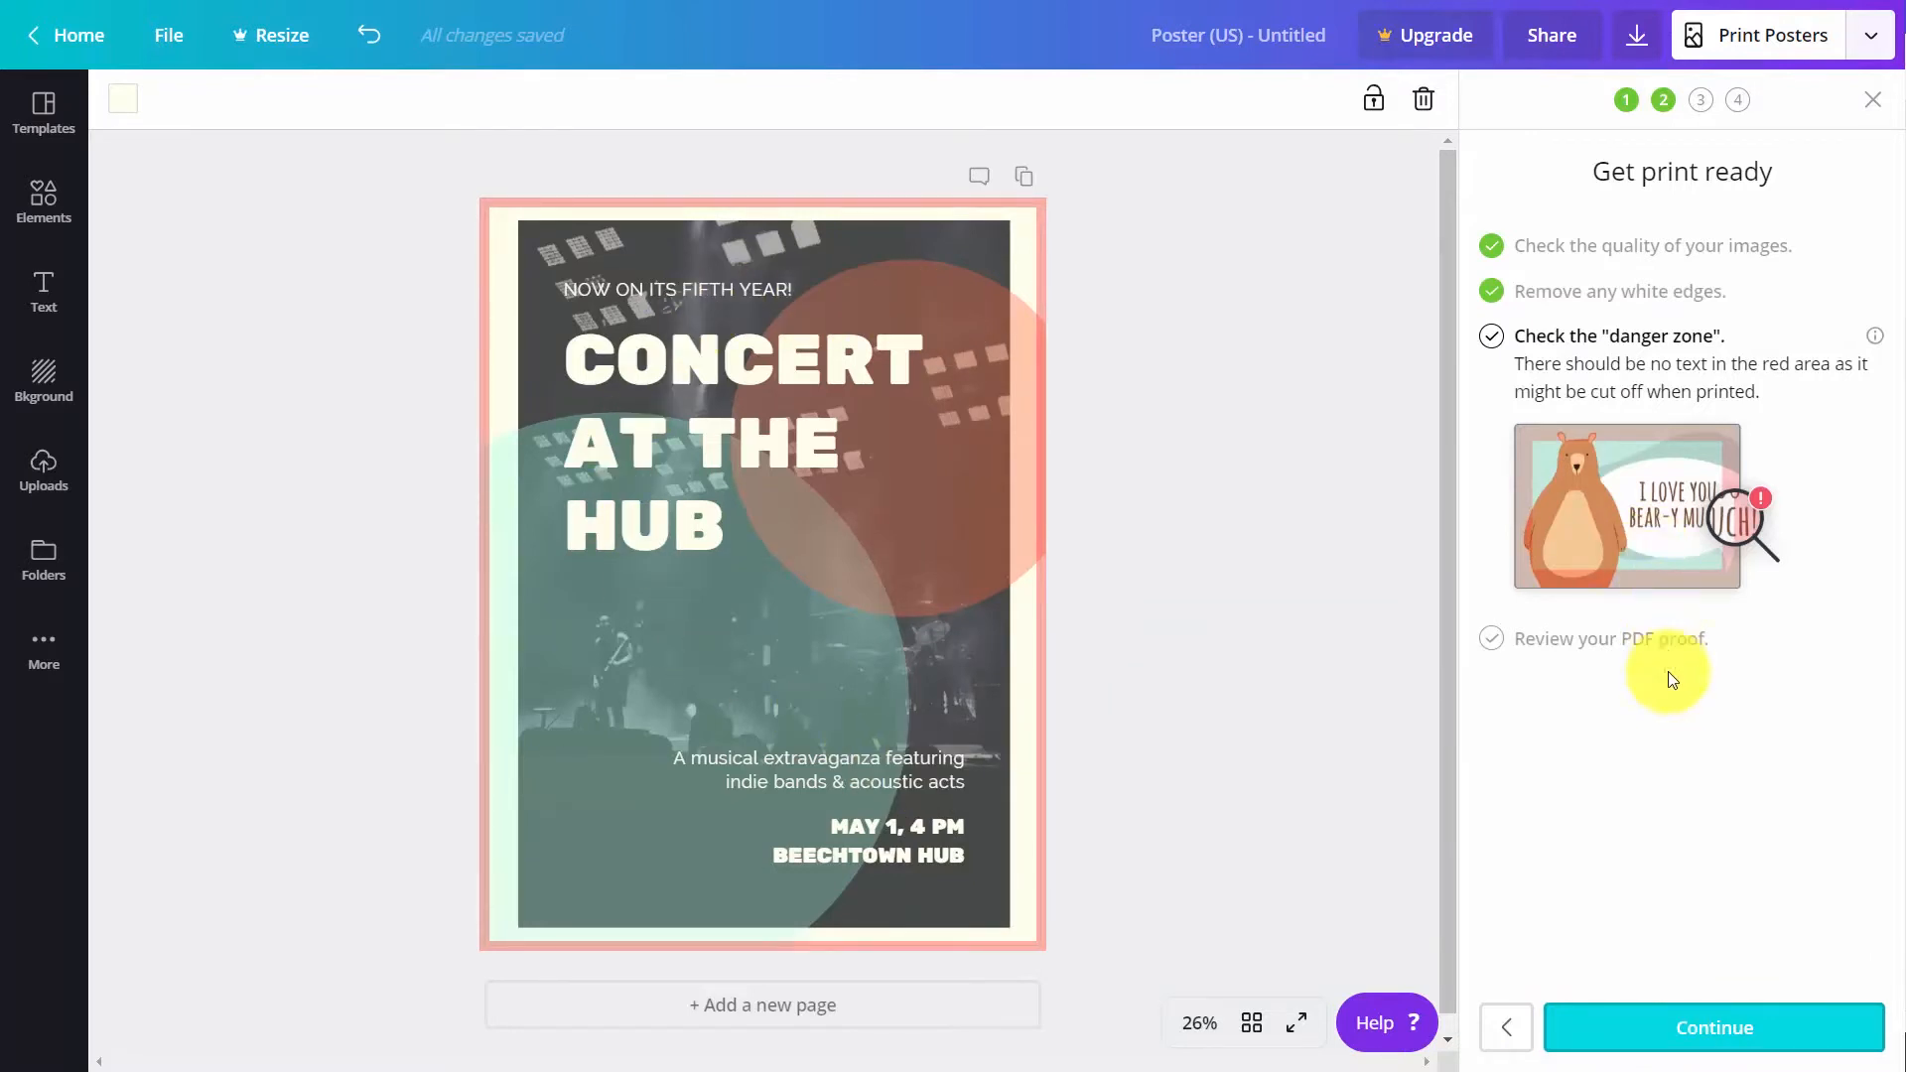
left_click(1720, 1032)
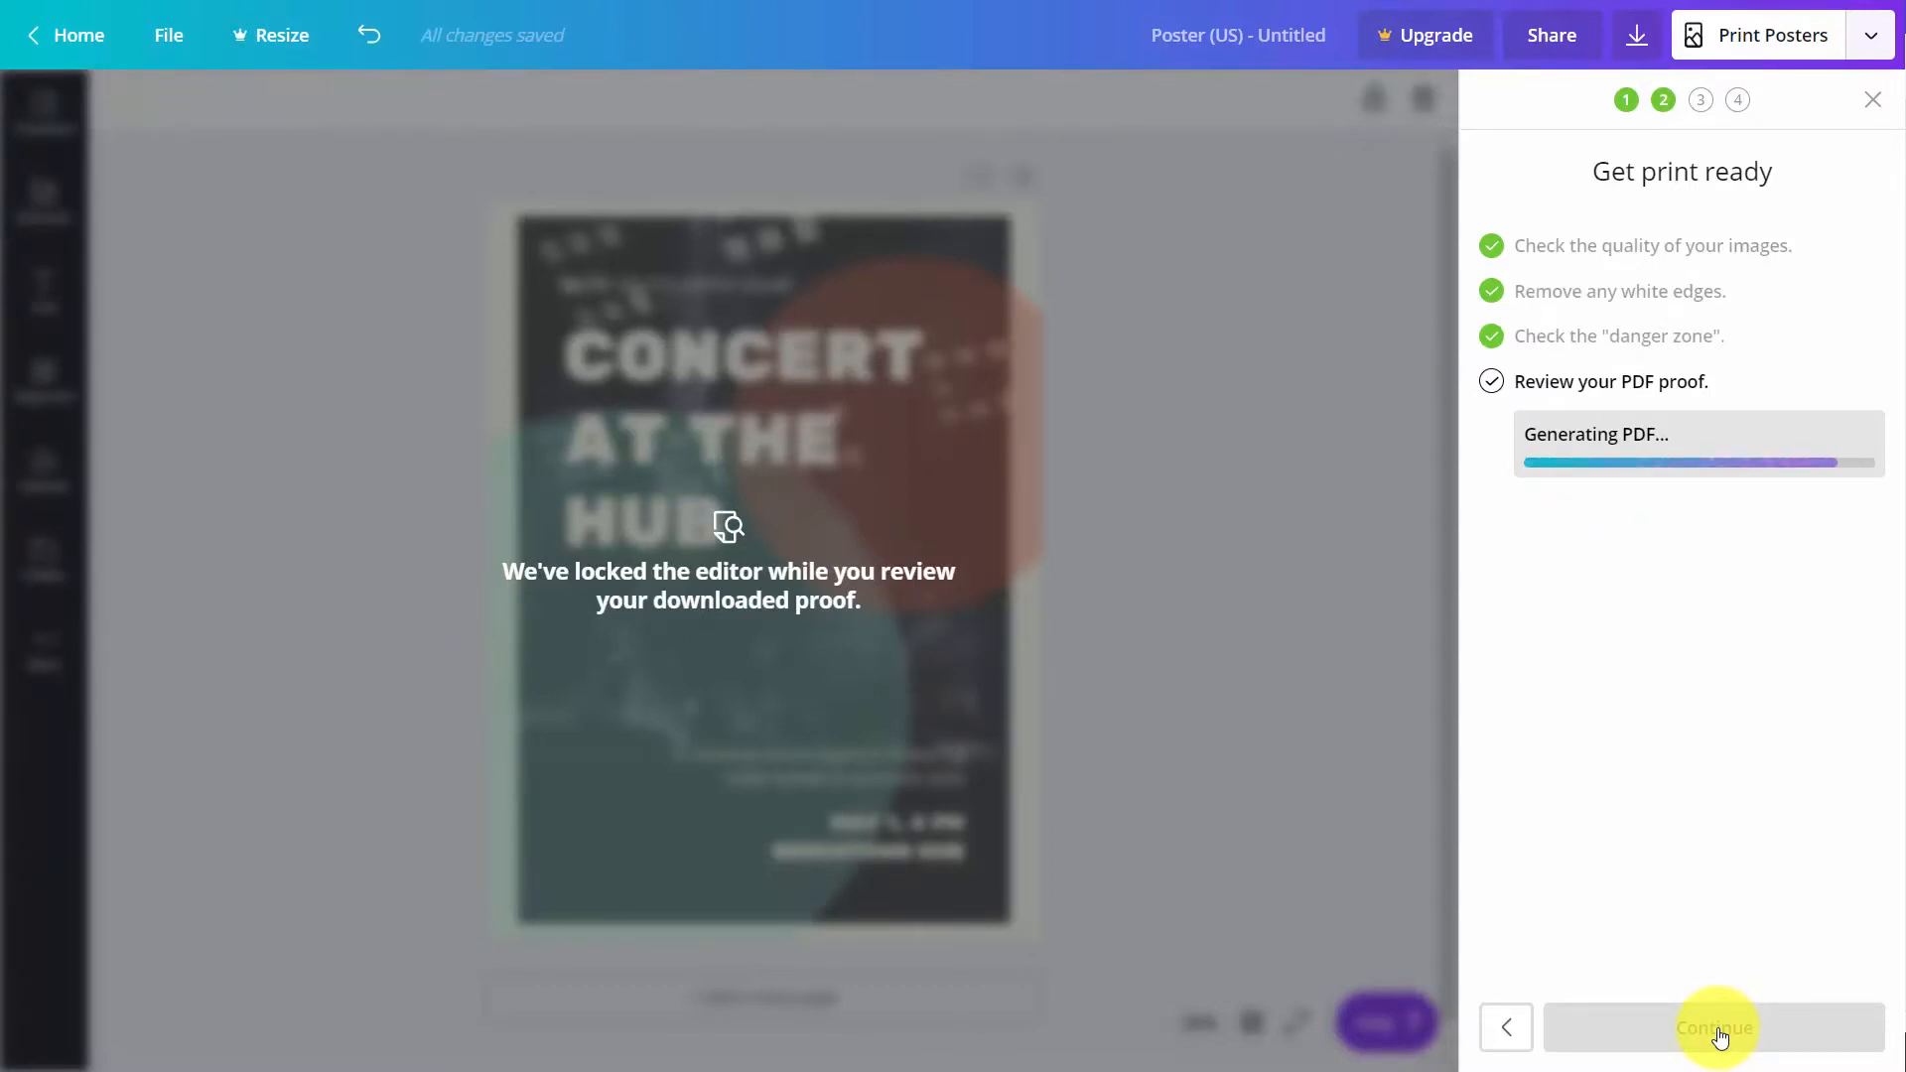
Open the downloaded PDF proof of the poster order, look it over, and close it
left_click(109, 1037)
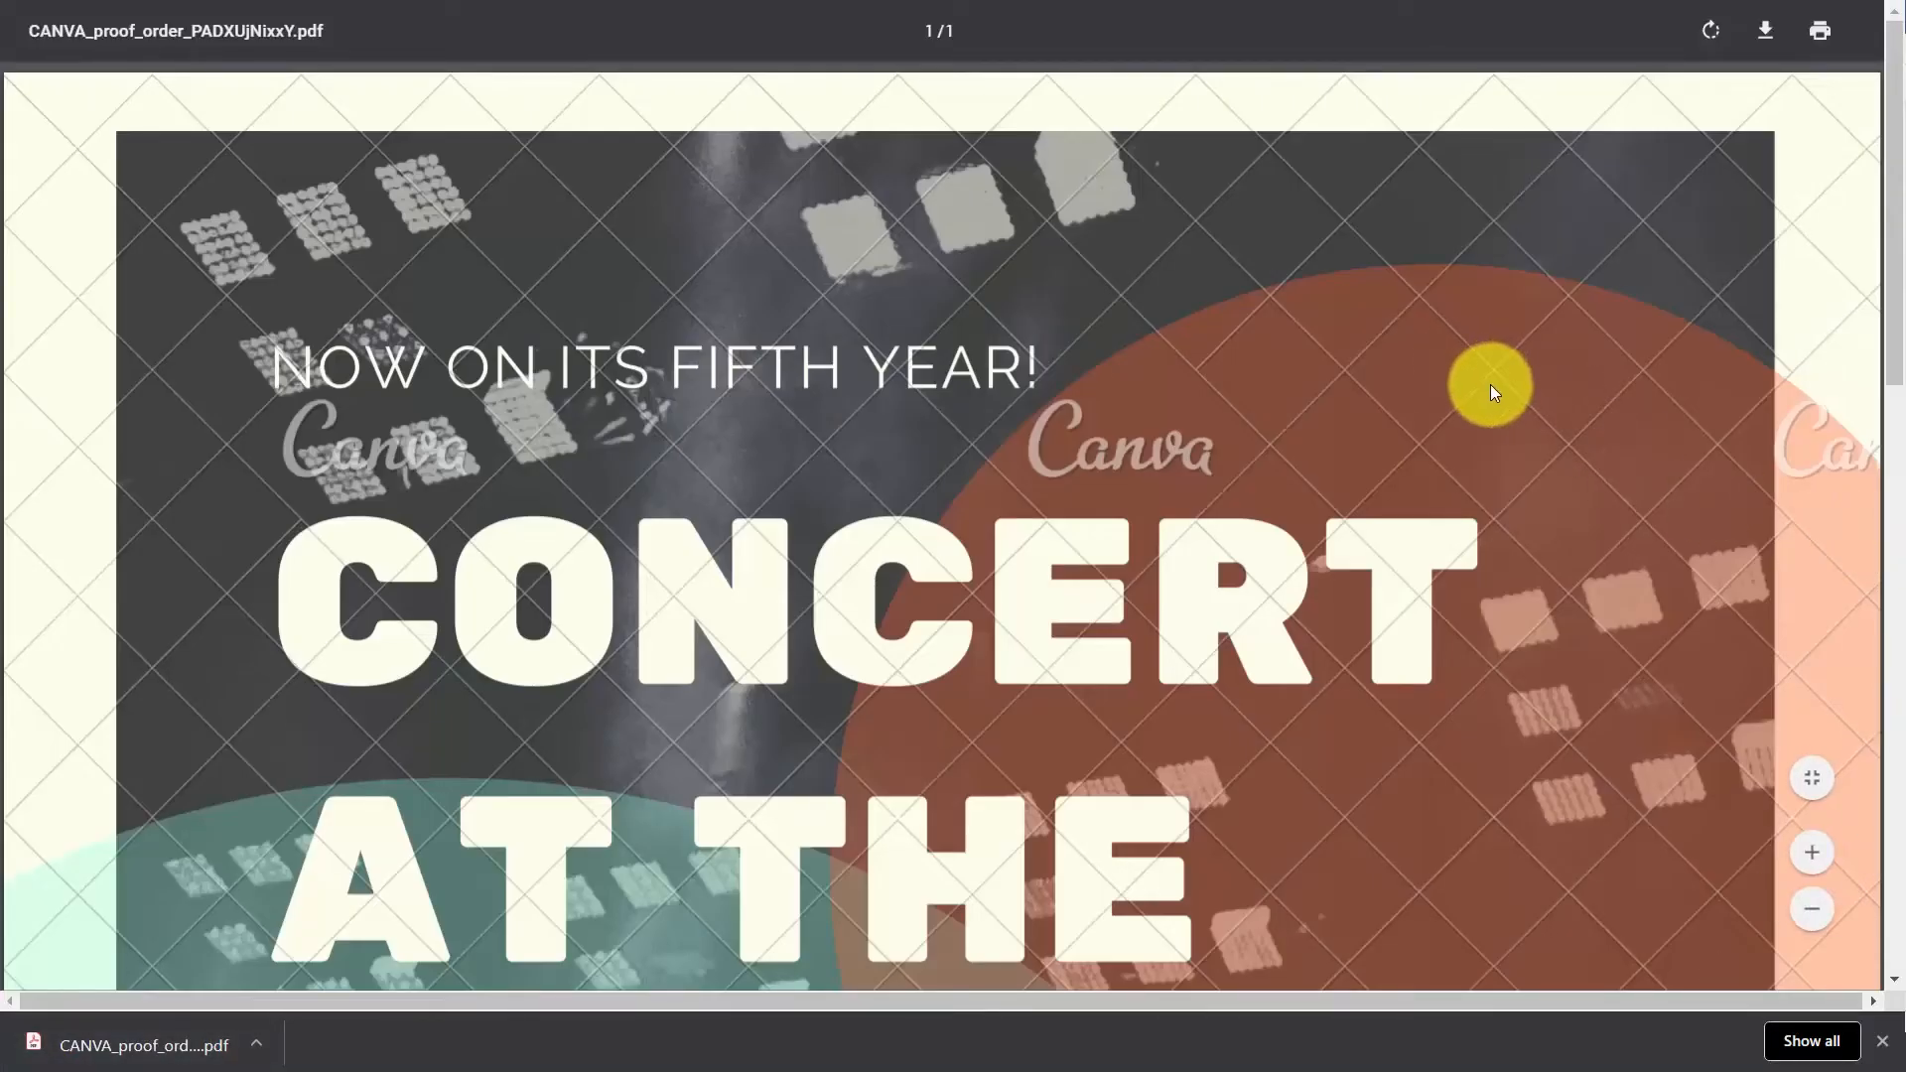
key("ctrl+w")
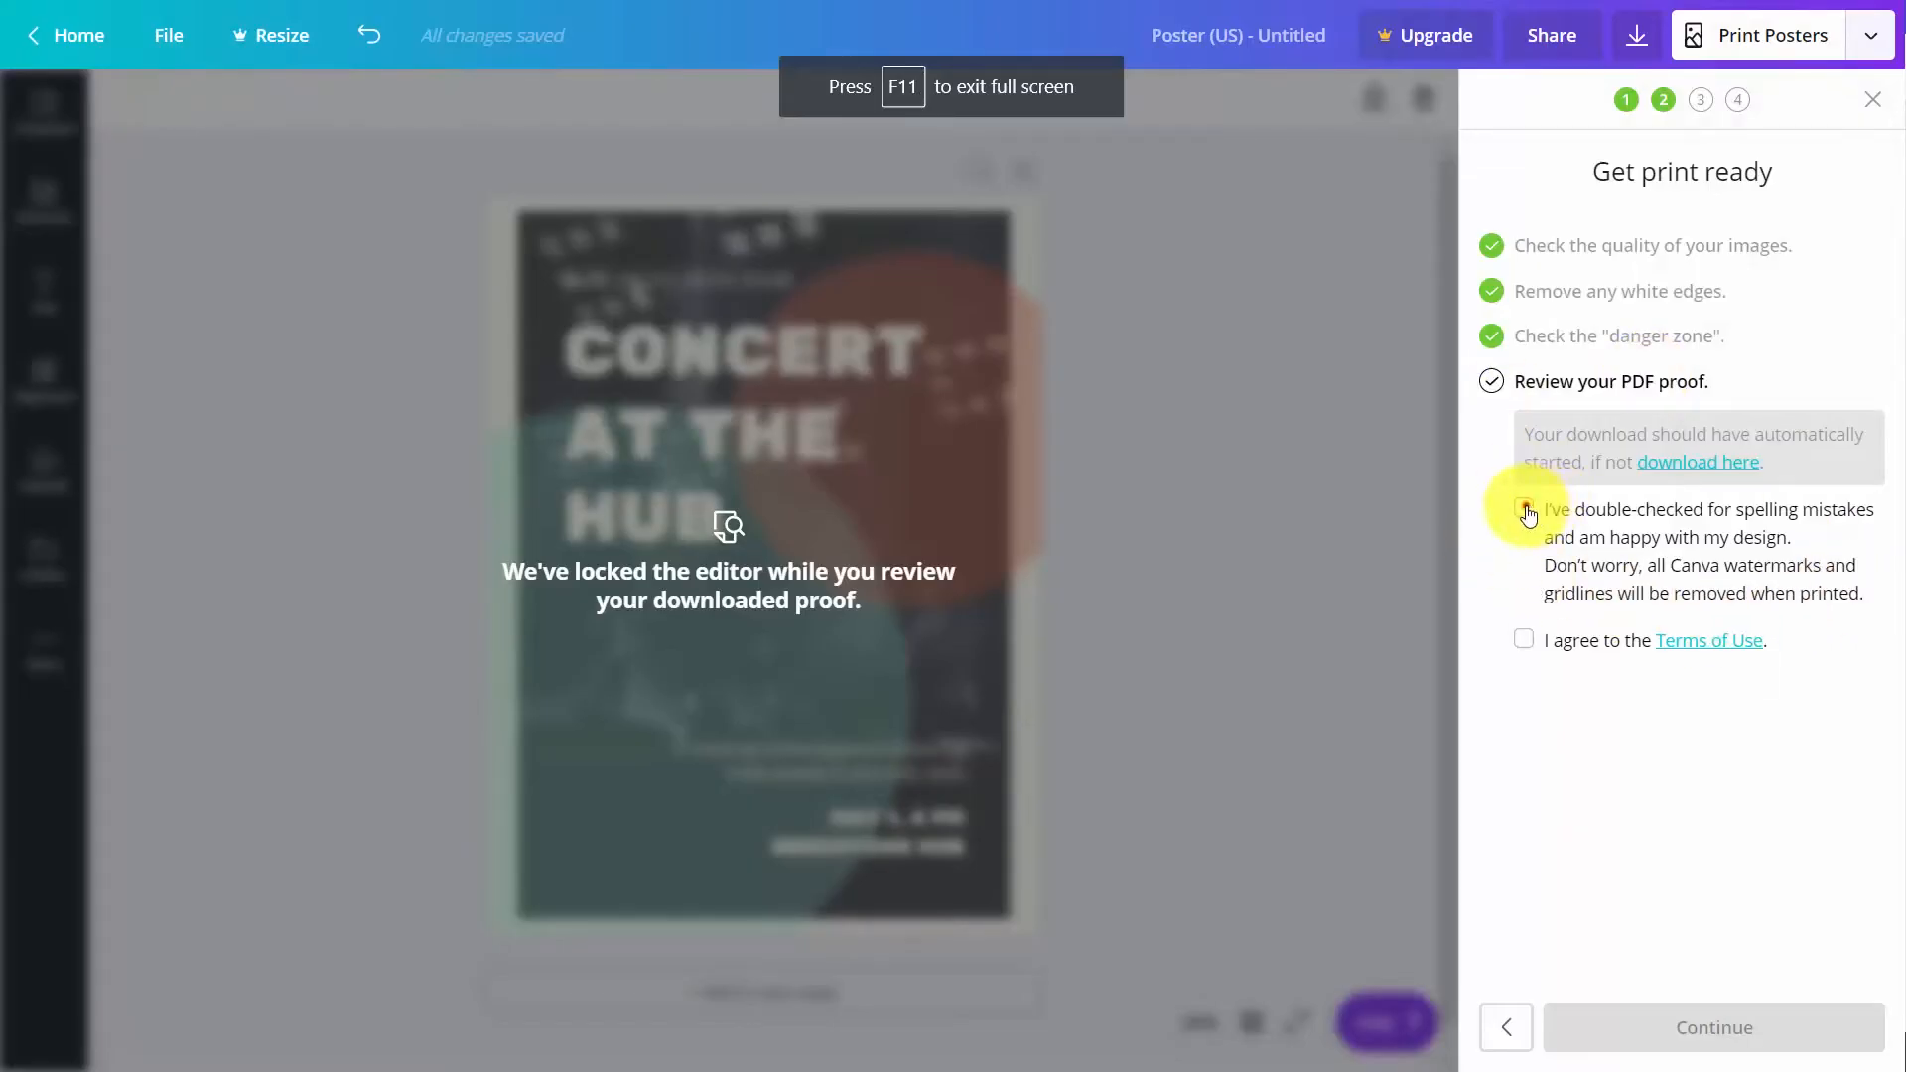
Confirm the poster proof has been double-checked, agree to the Terms of Use, and accept the prefilled shipping details
left_click(1525, 613)
left_click(1516, 640)
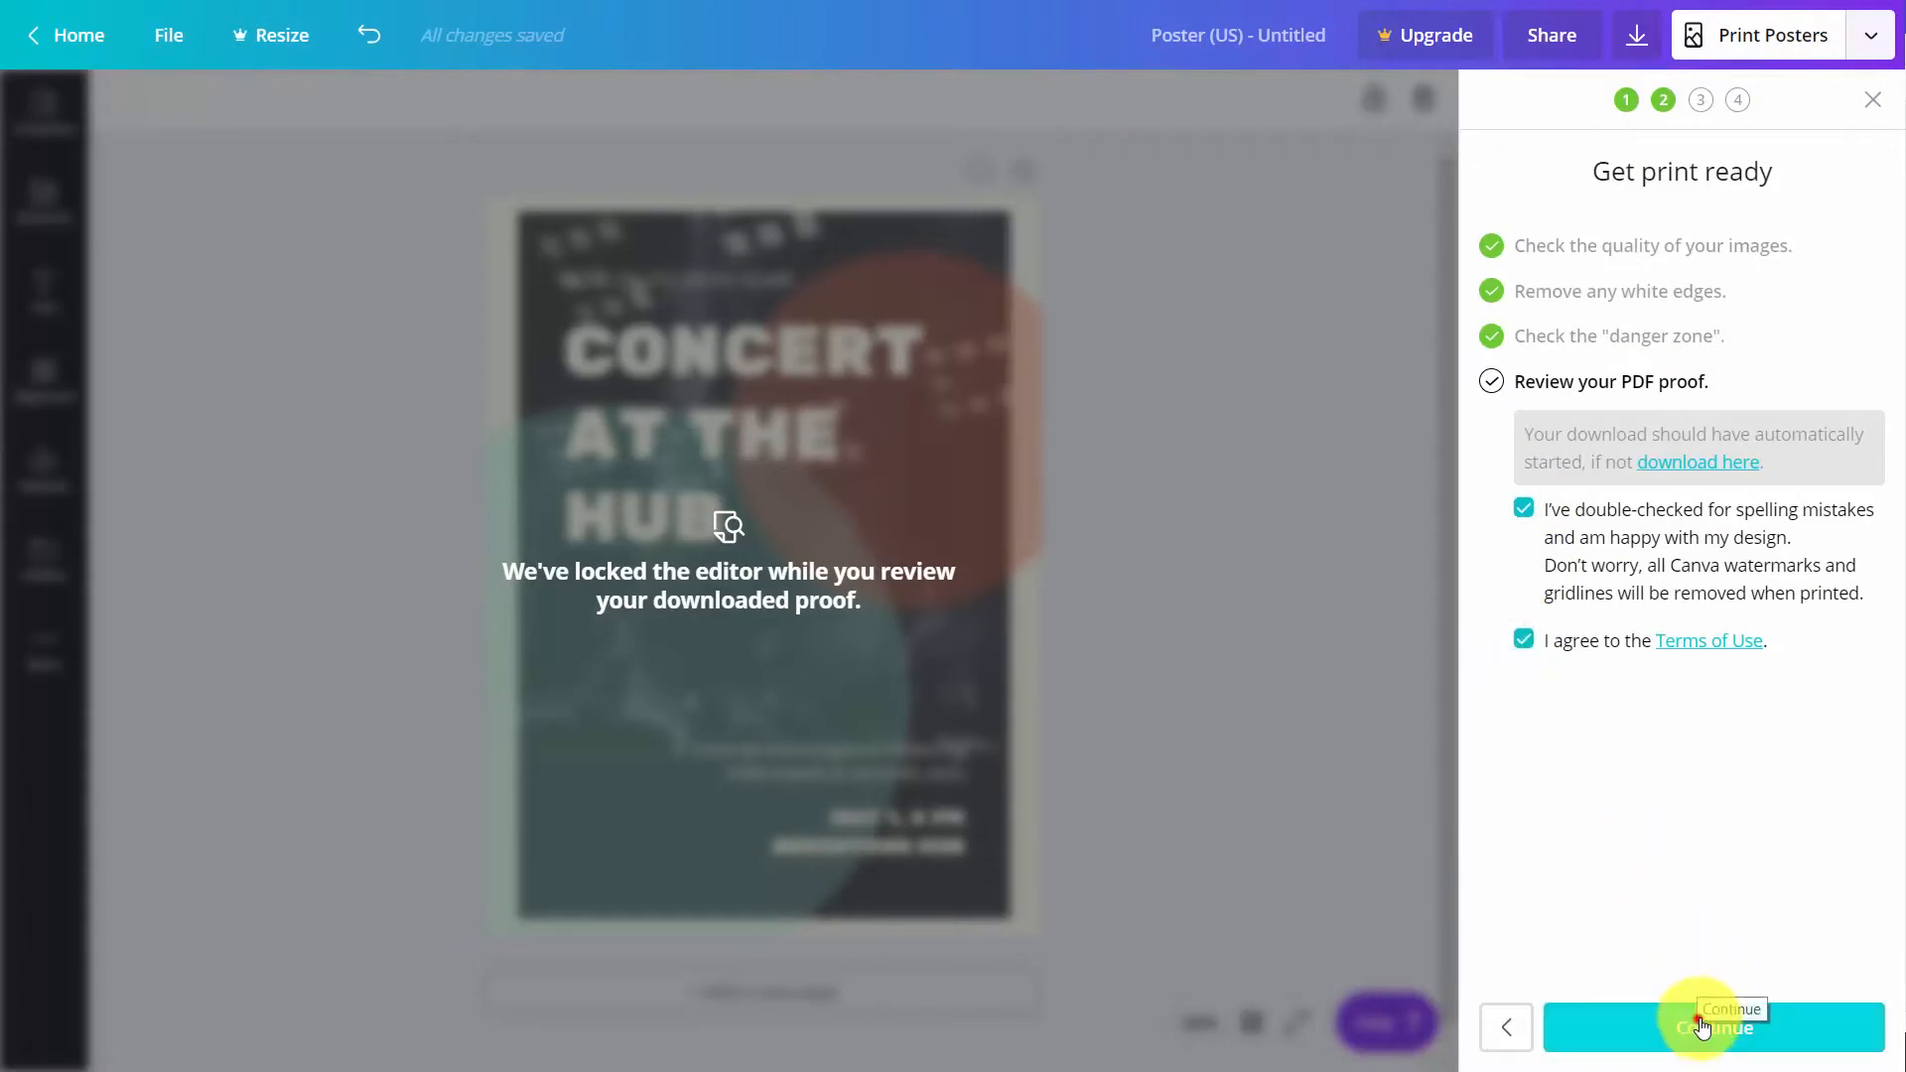
left_click(1700, 1027)
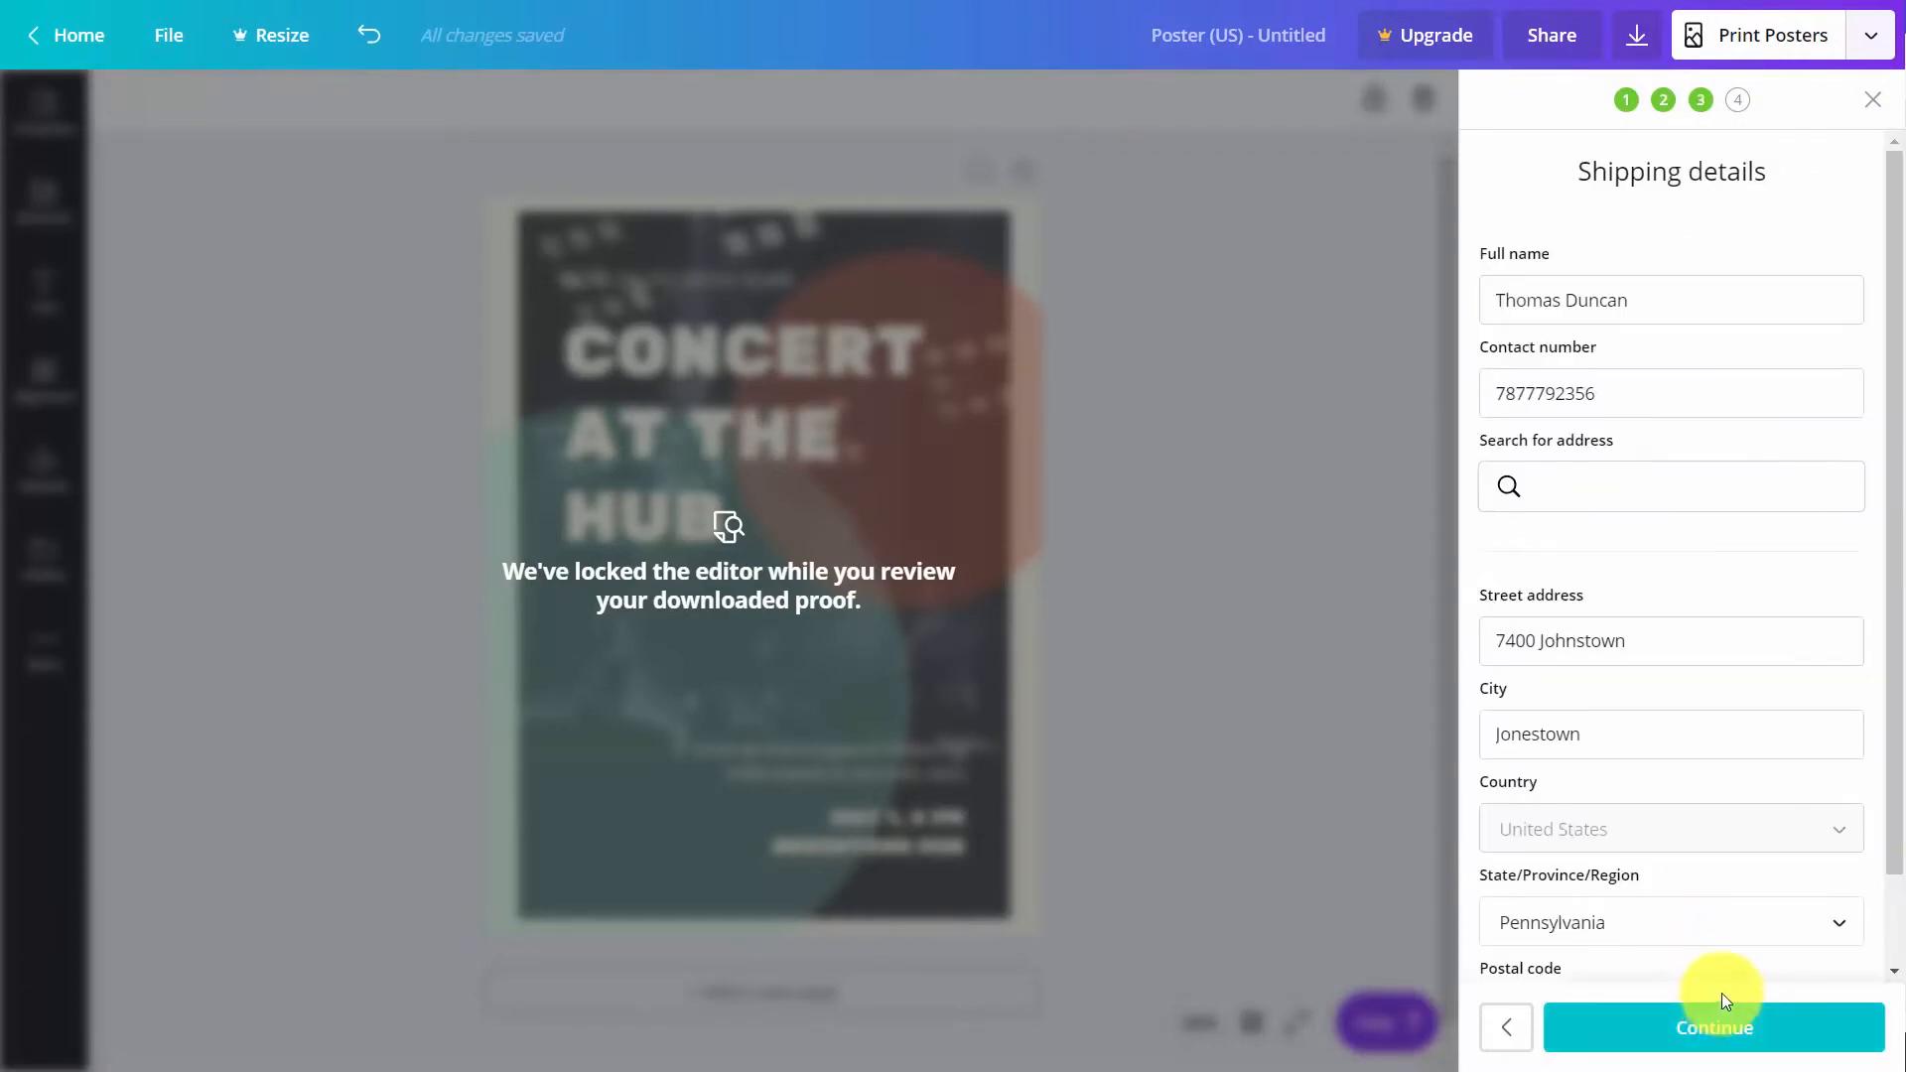
left_click(1728, 1023)
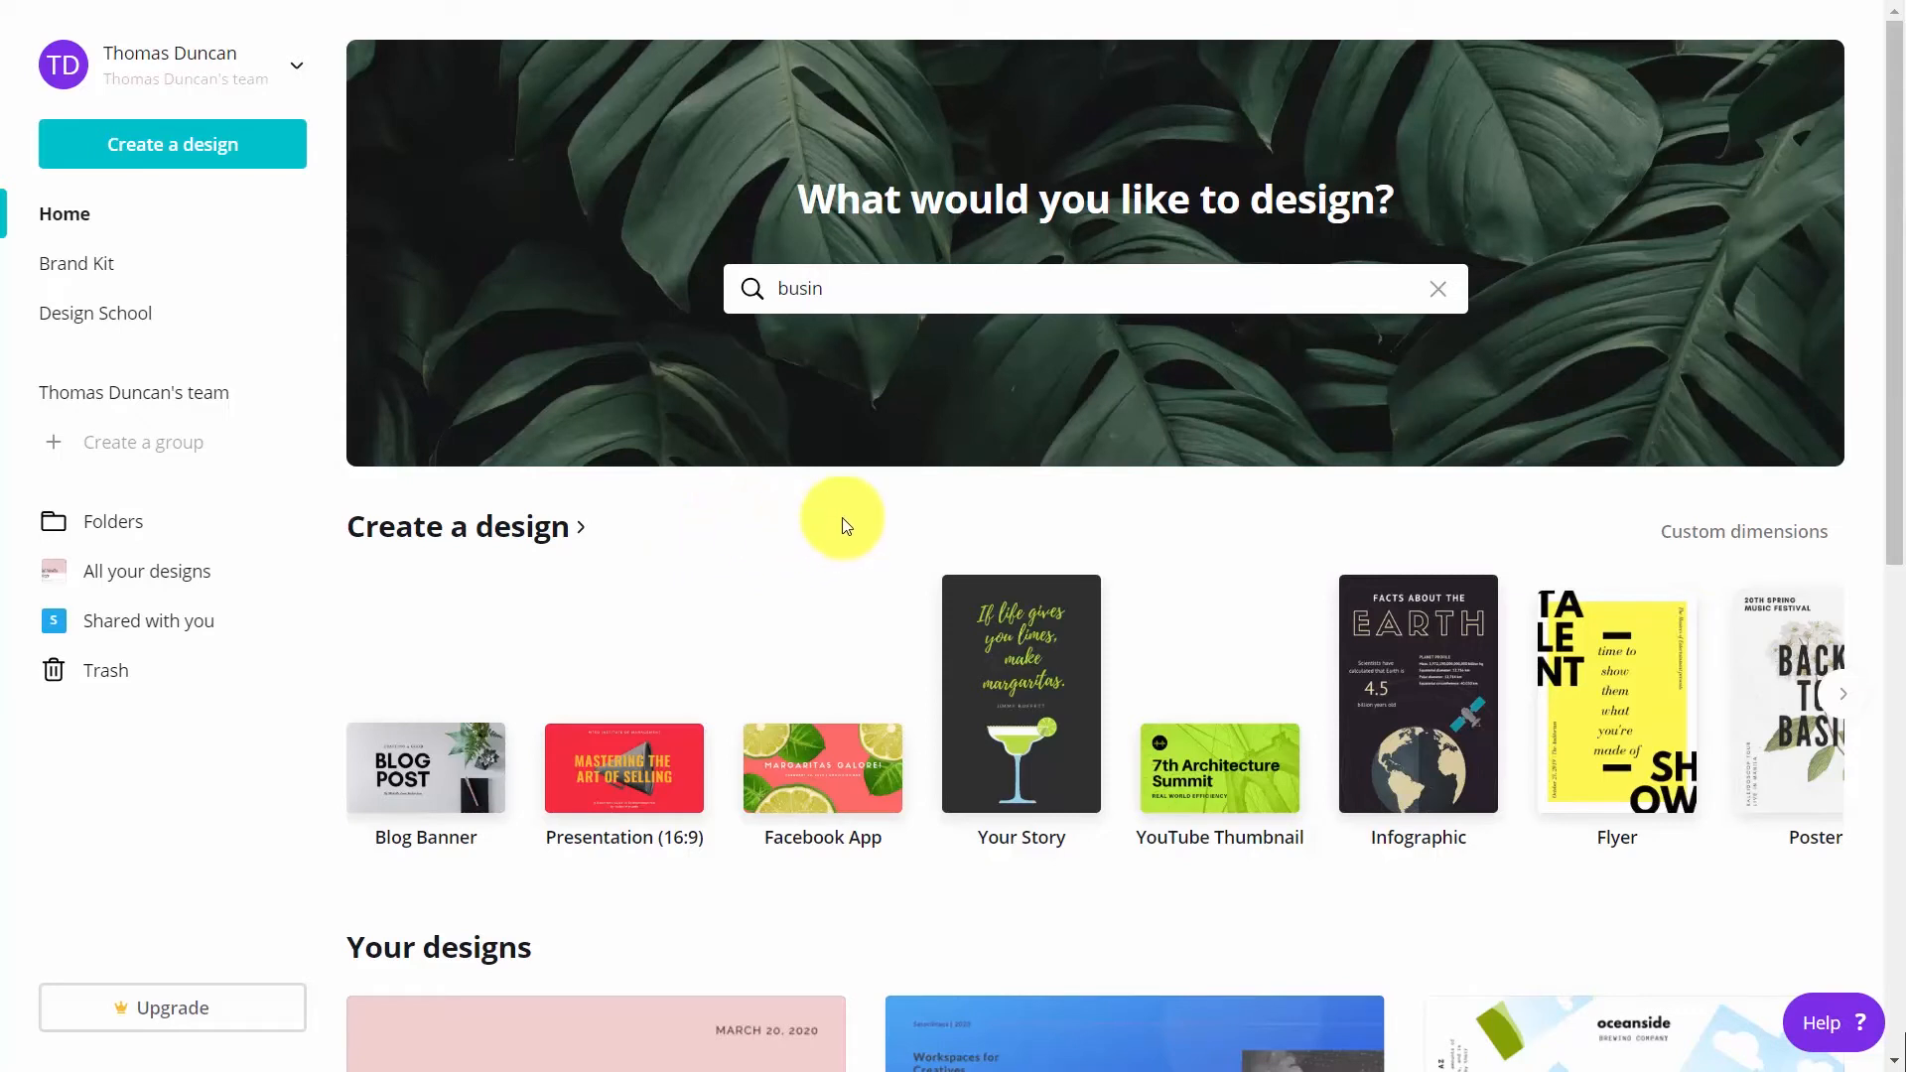
Replace the design search with "flyer", create a Flyer design, and apply the Eat, Drink and Have Cookies! template
left_click(967, 312)
key("BackSpace")
key("BackSpace")
key("BackSpace")
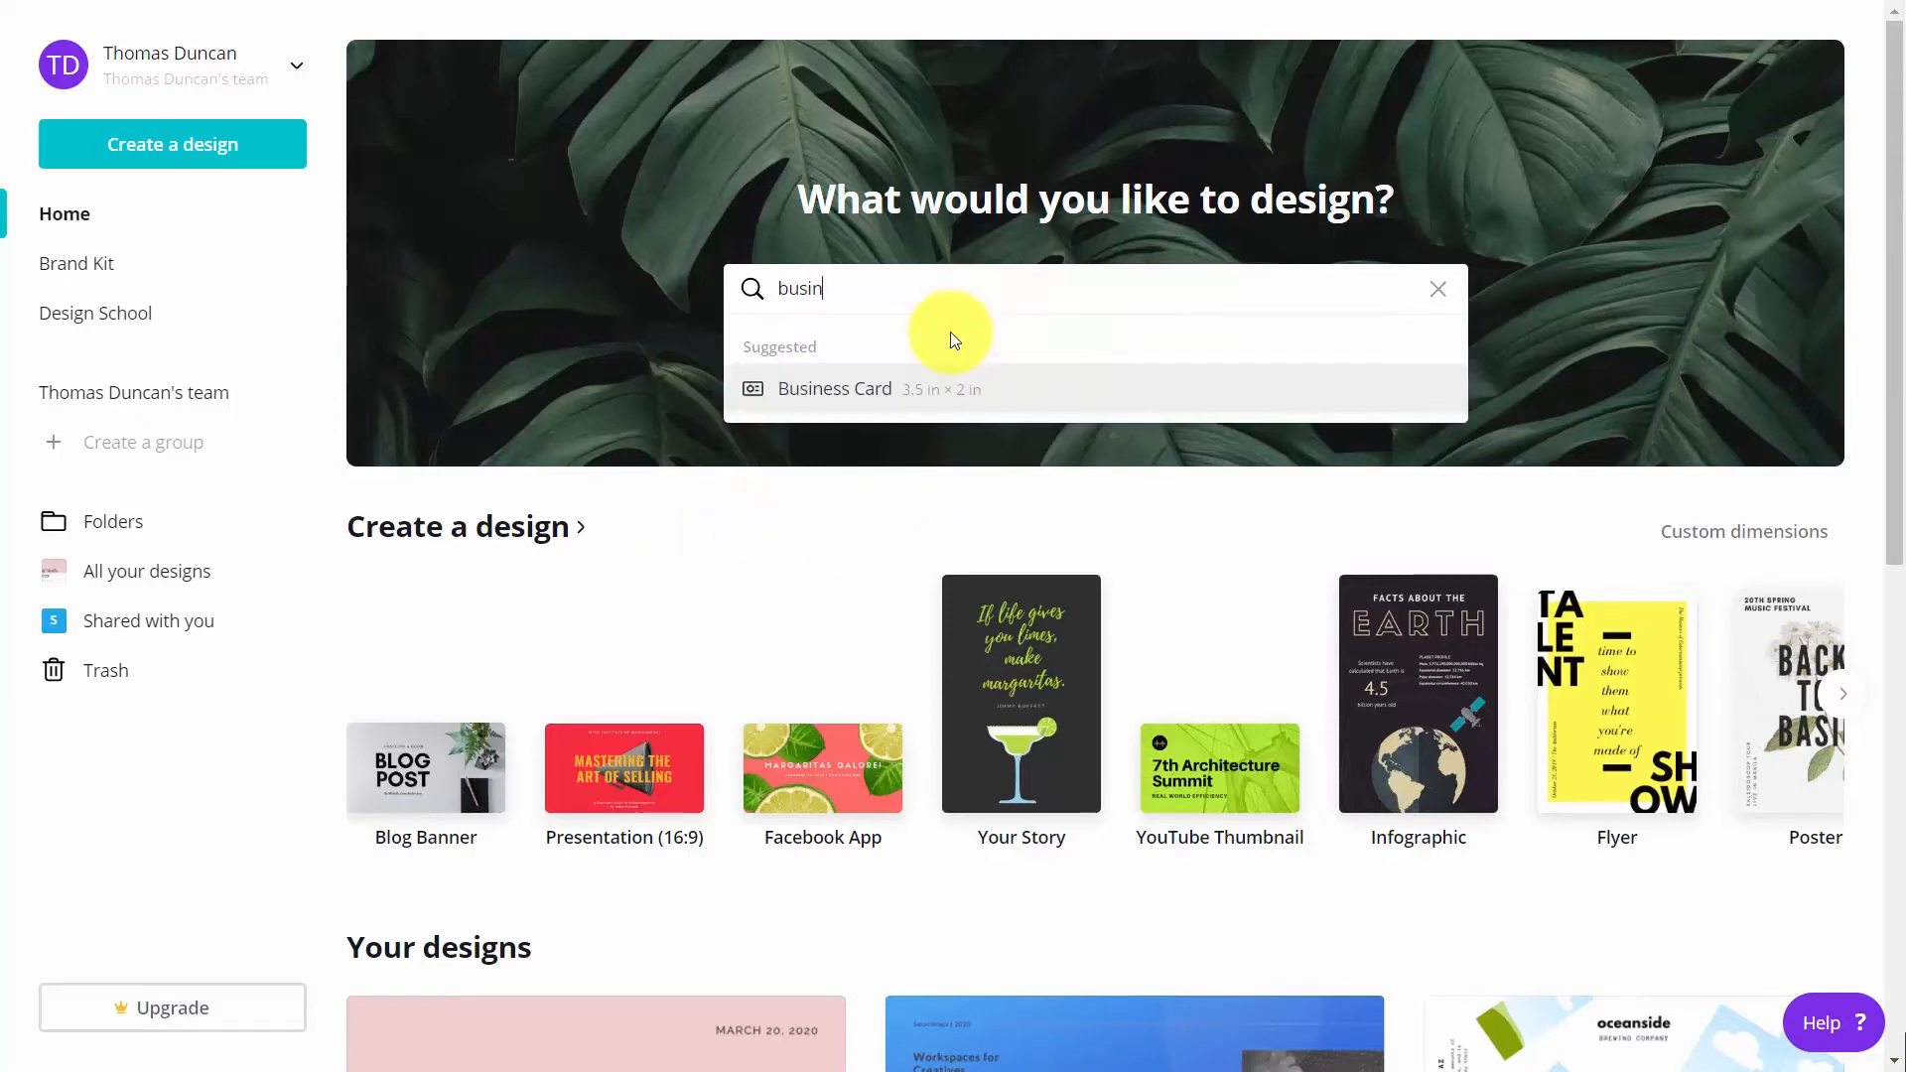
key("BackSpace")
key("BackSpace")
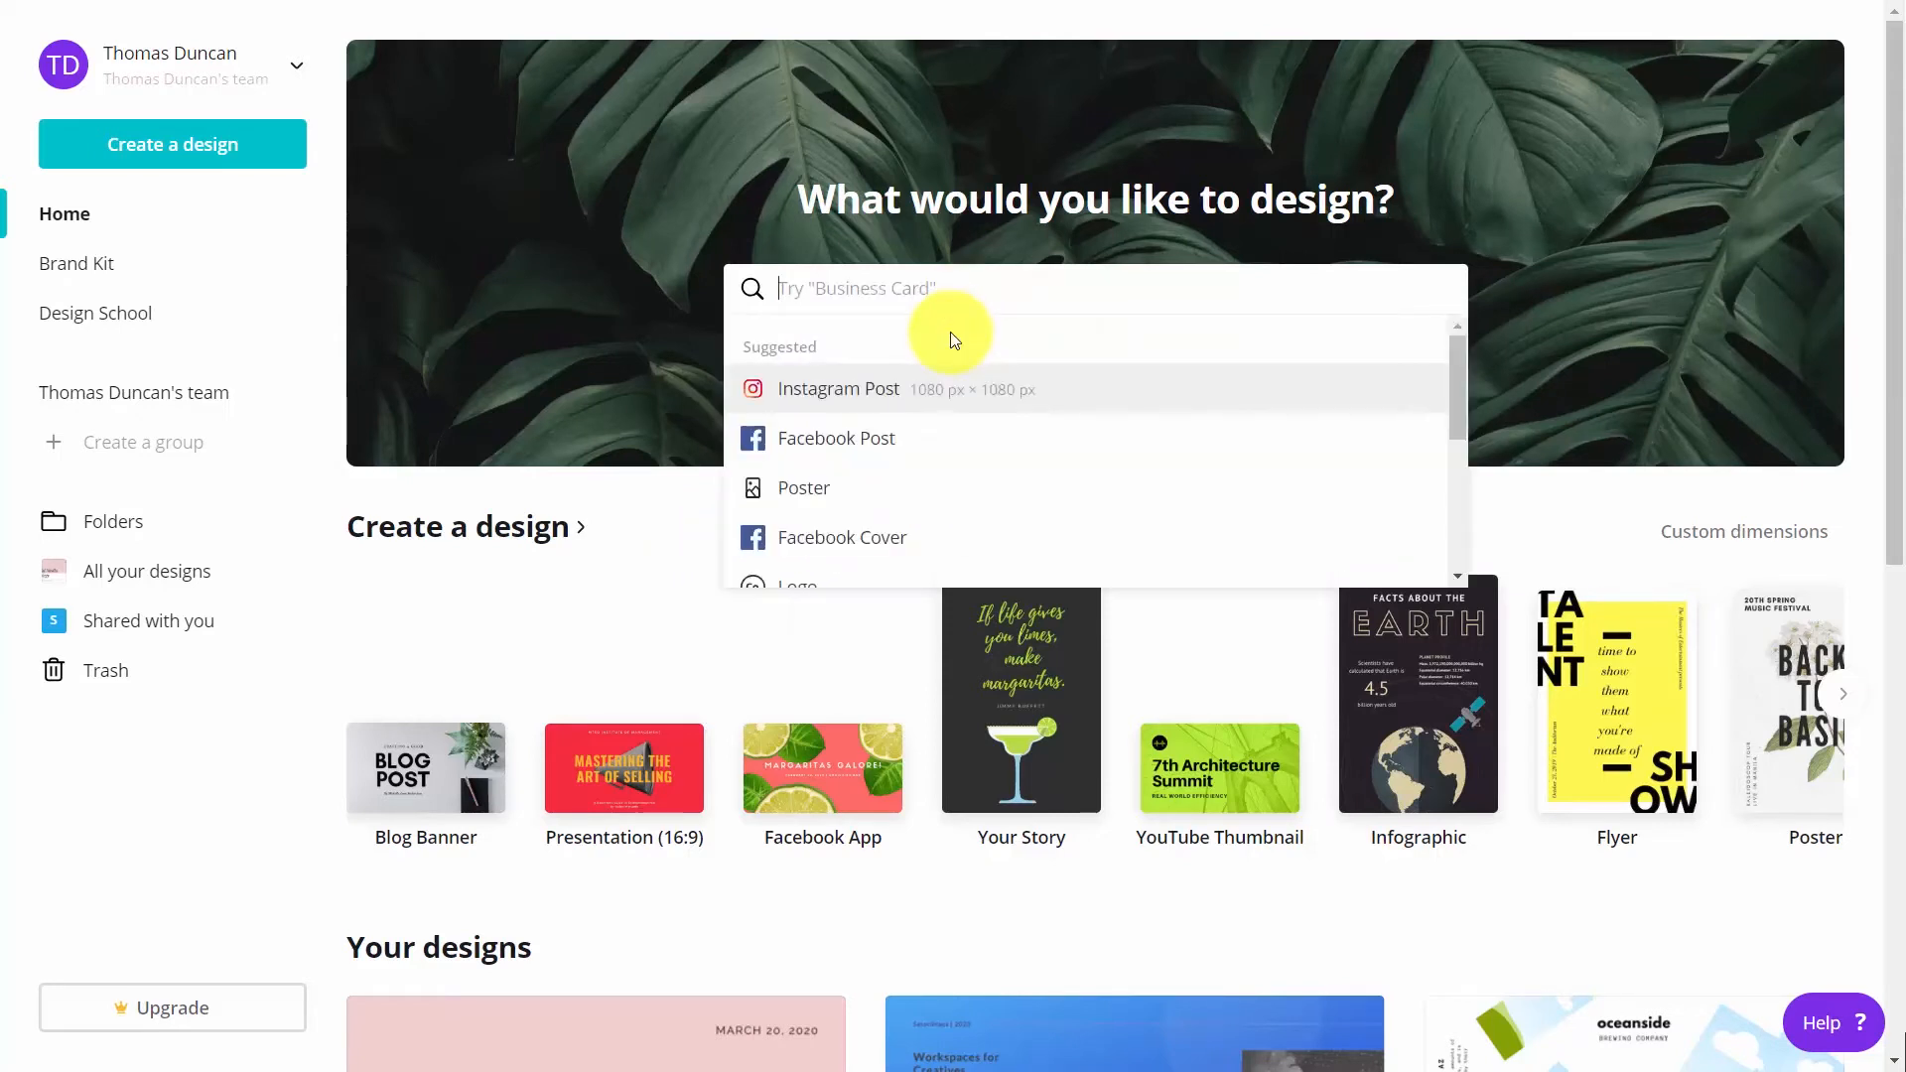
type("flyer")
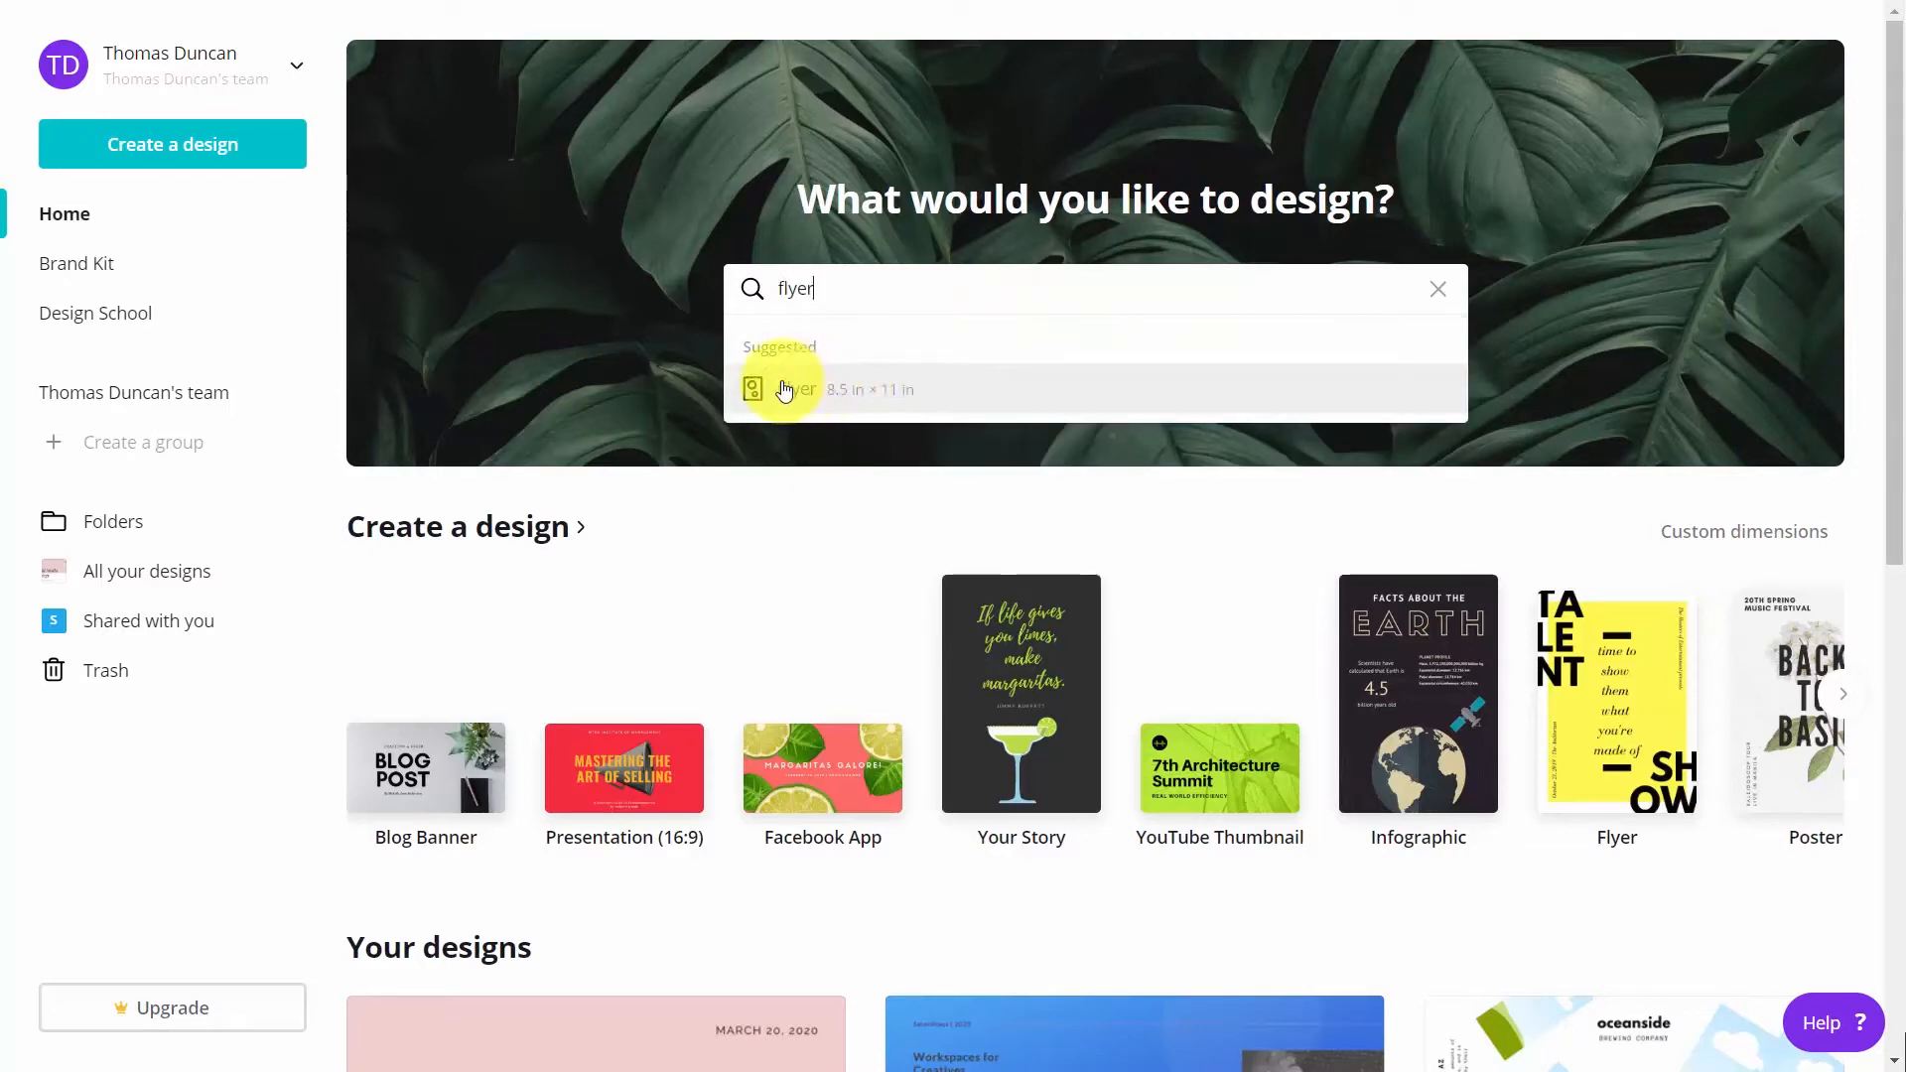
left_click(785, 388)
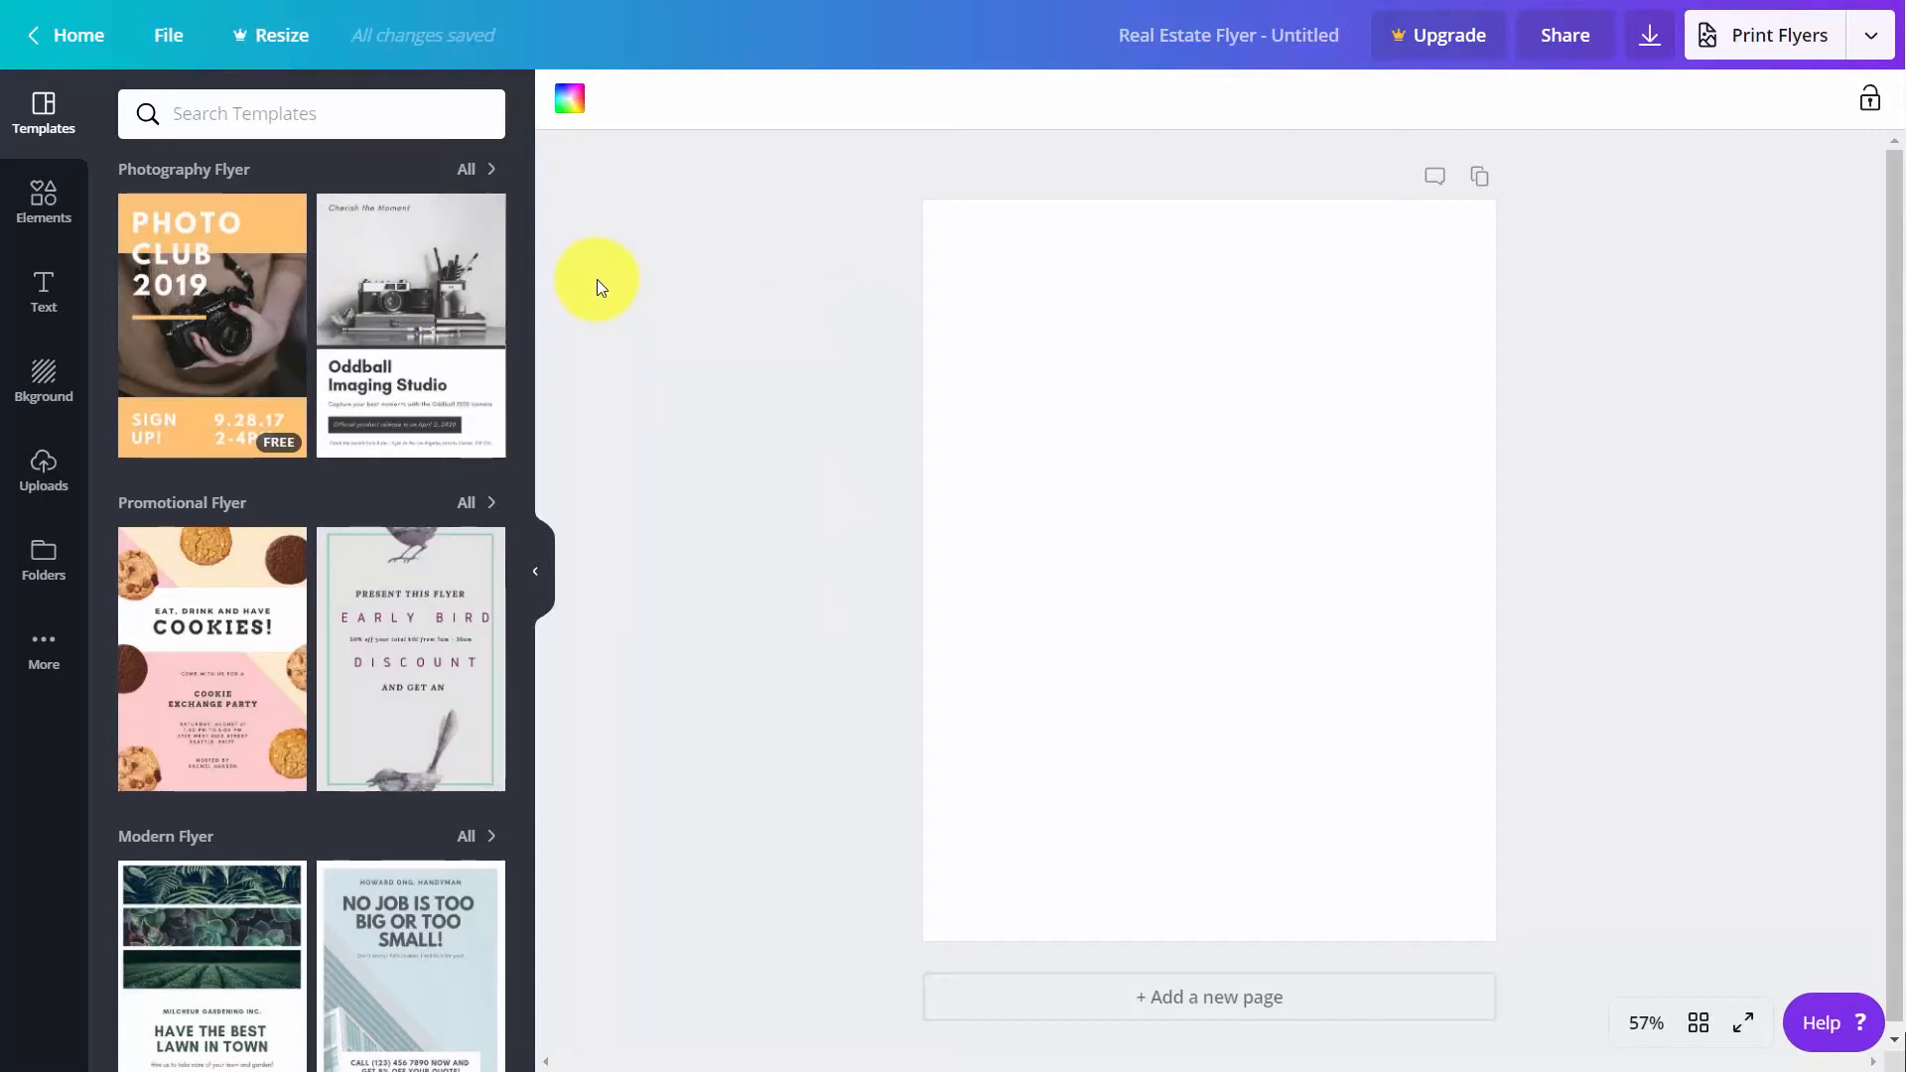
left_click(227, 637)
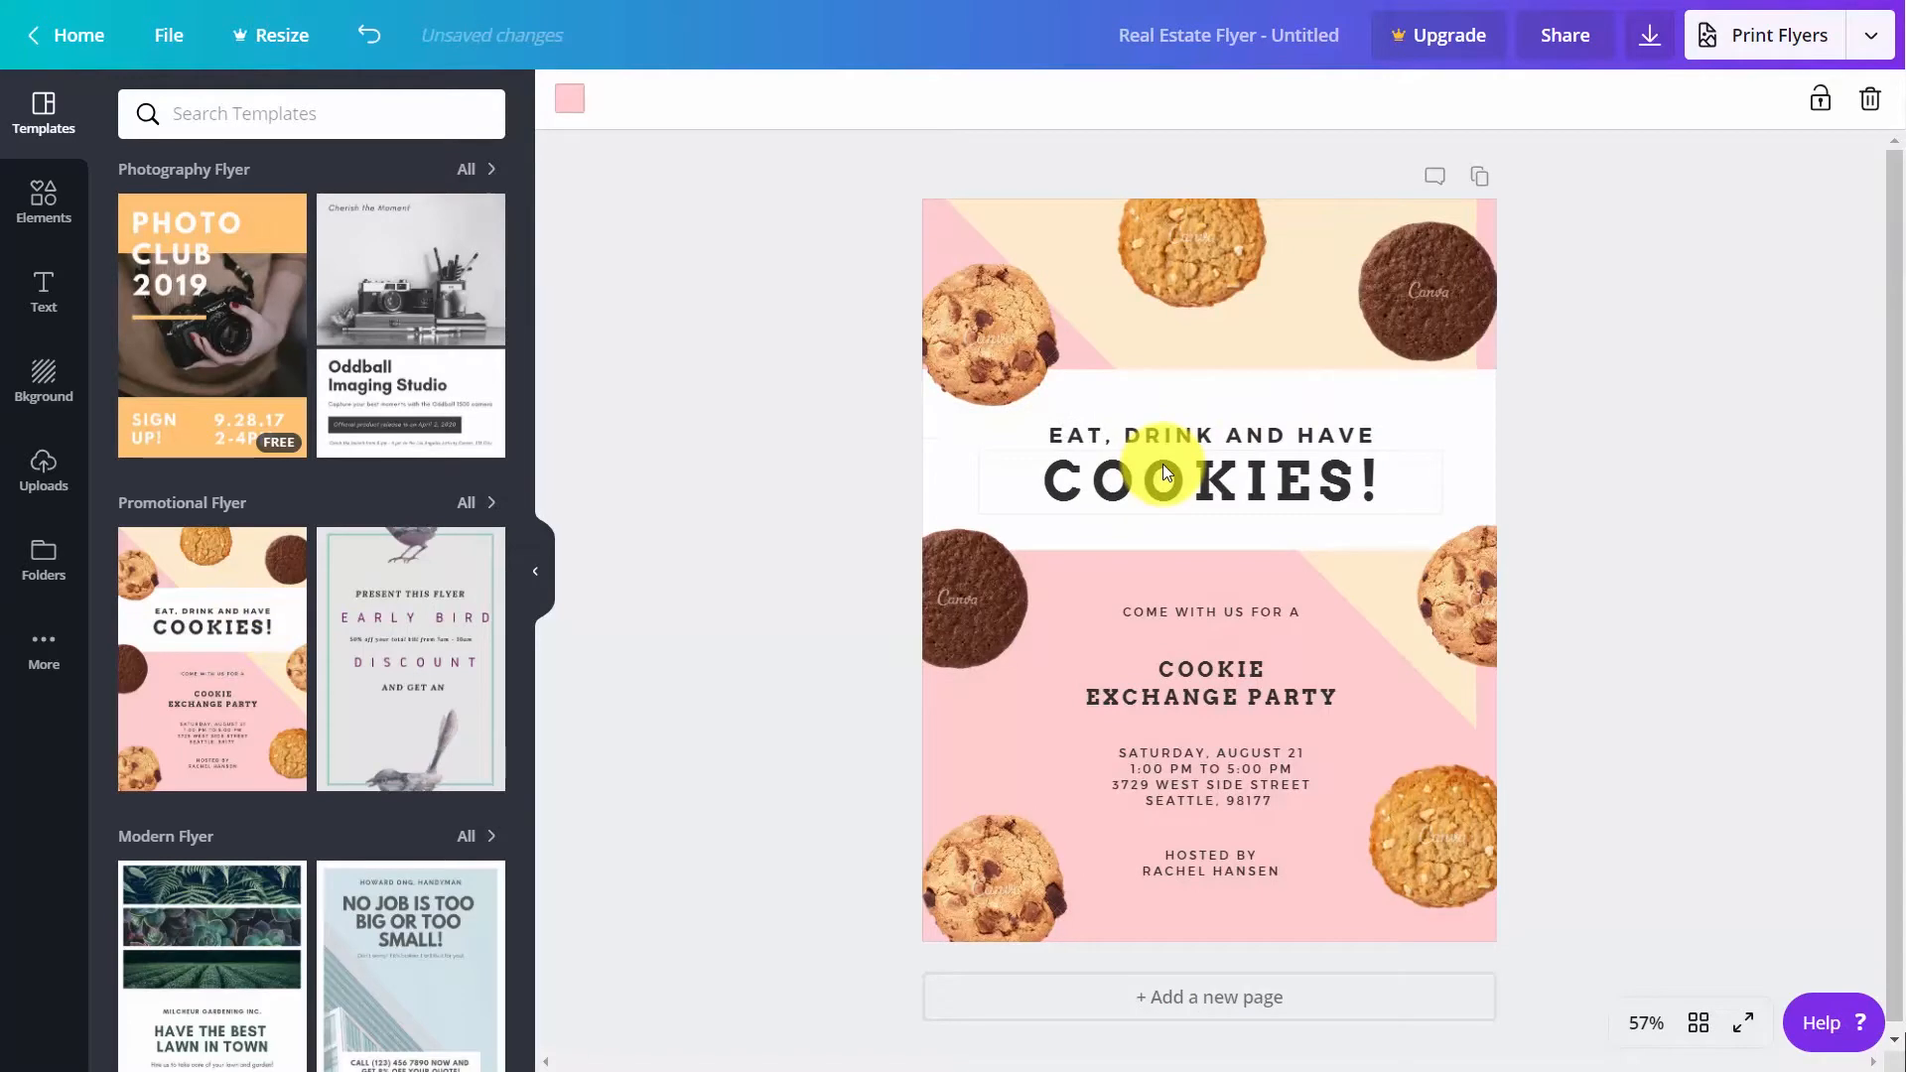
View the flyer's print order options and choose PDF Print with crop marks and bleed as its download format
left_click(1742, 39)
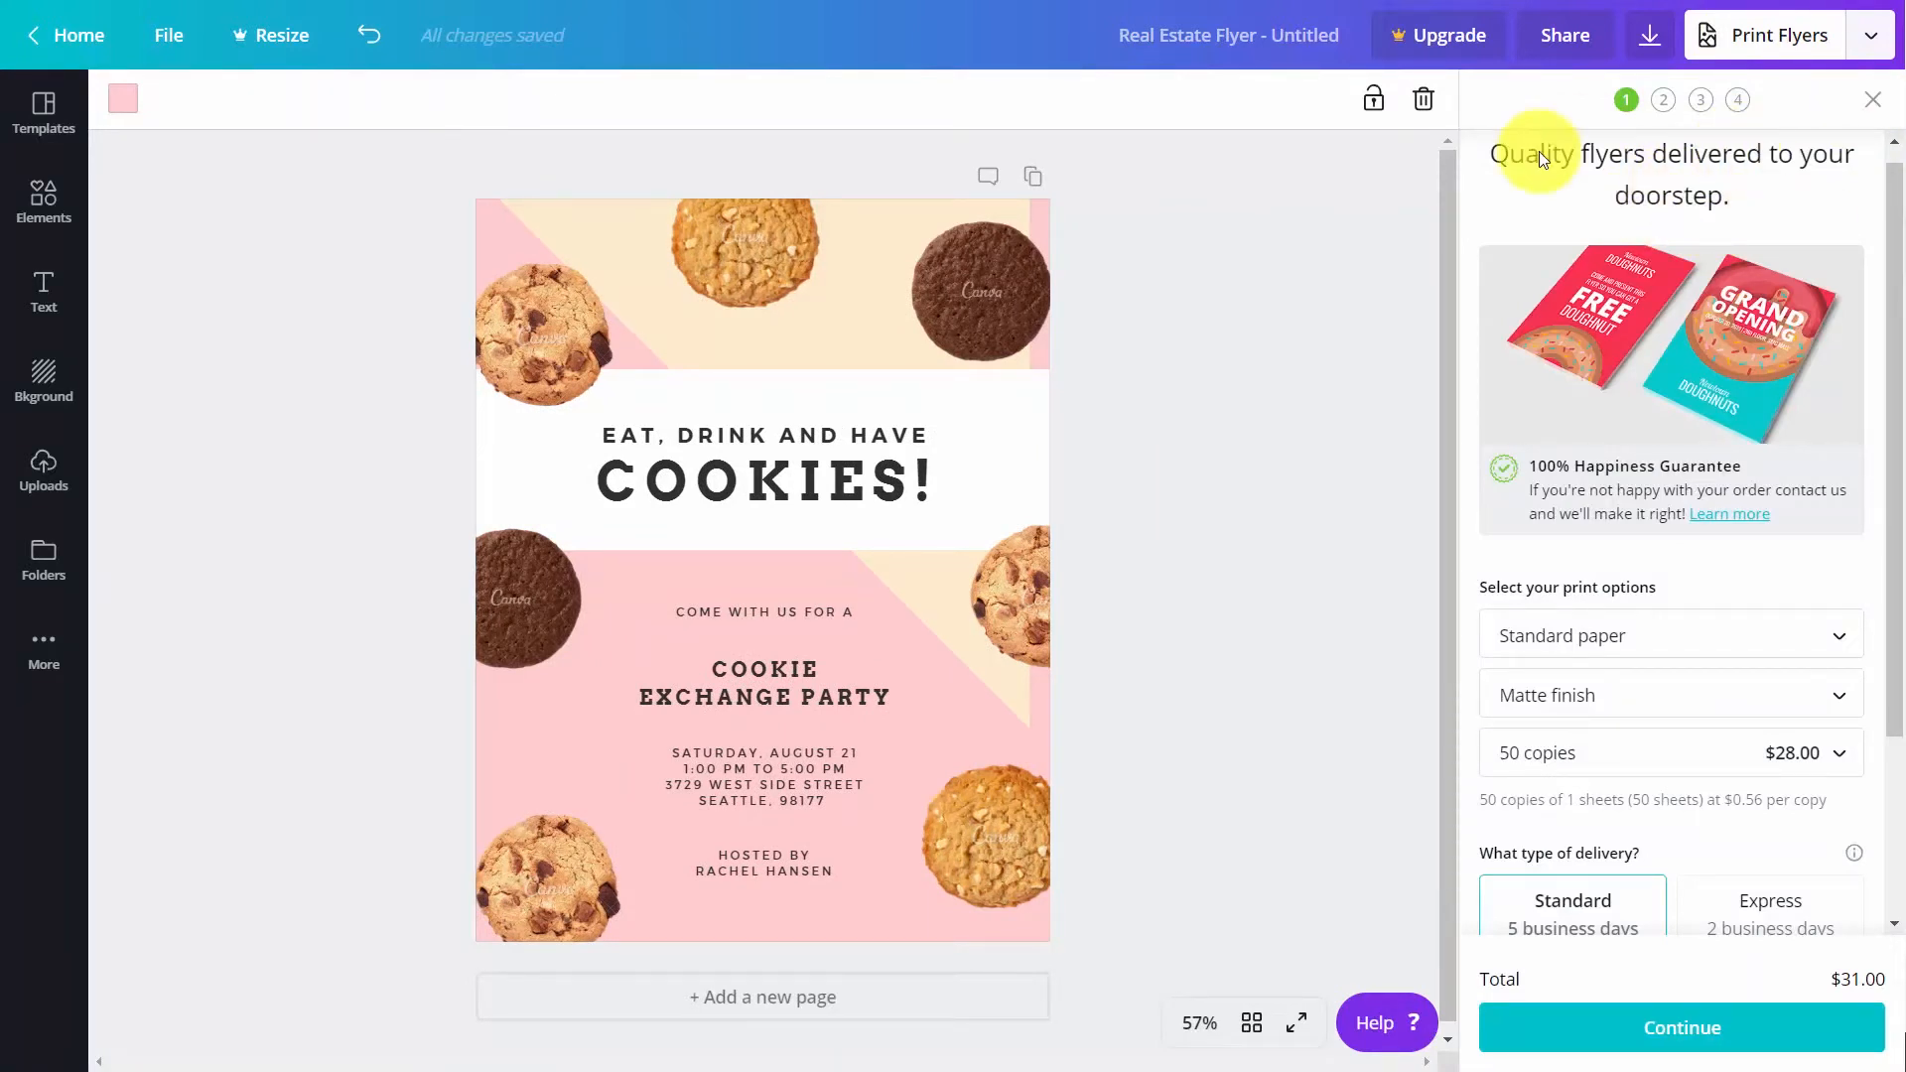
left_click(1649, 40)
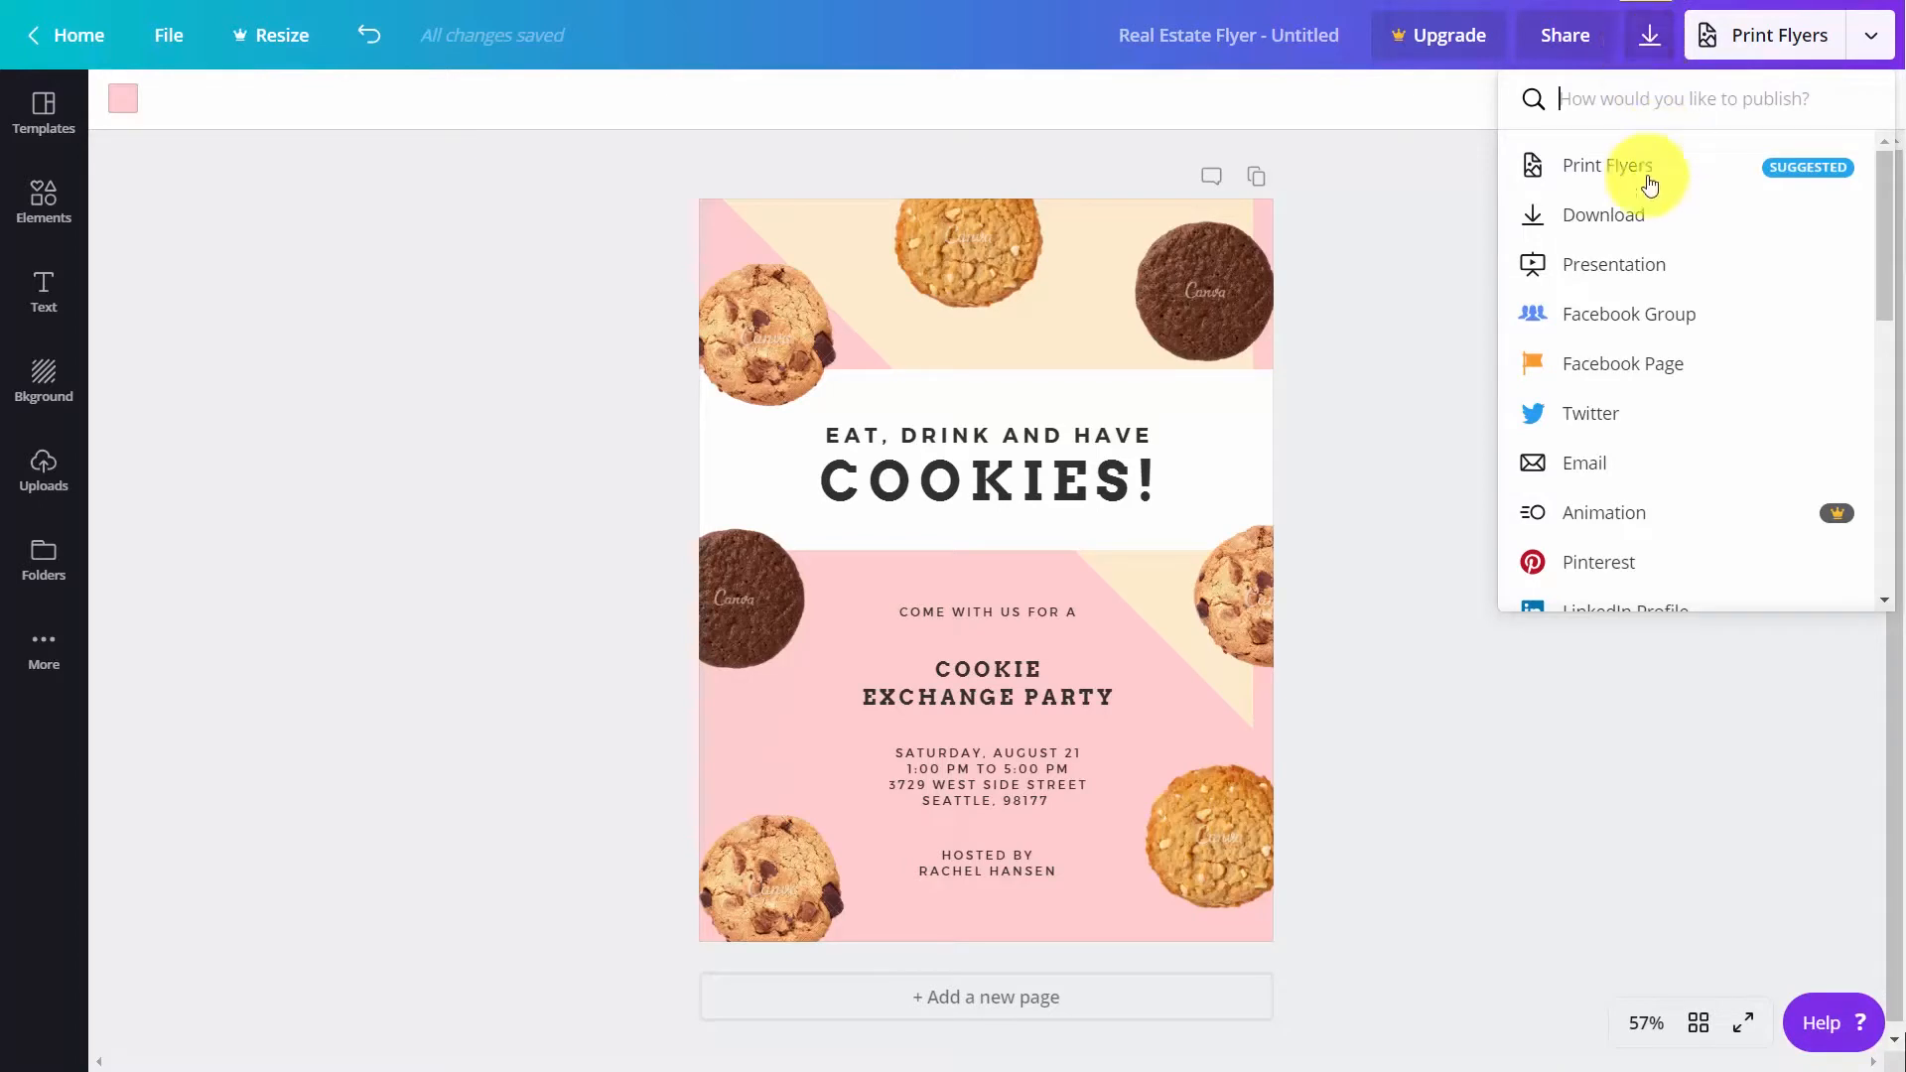
left_click(1616, 218)
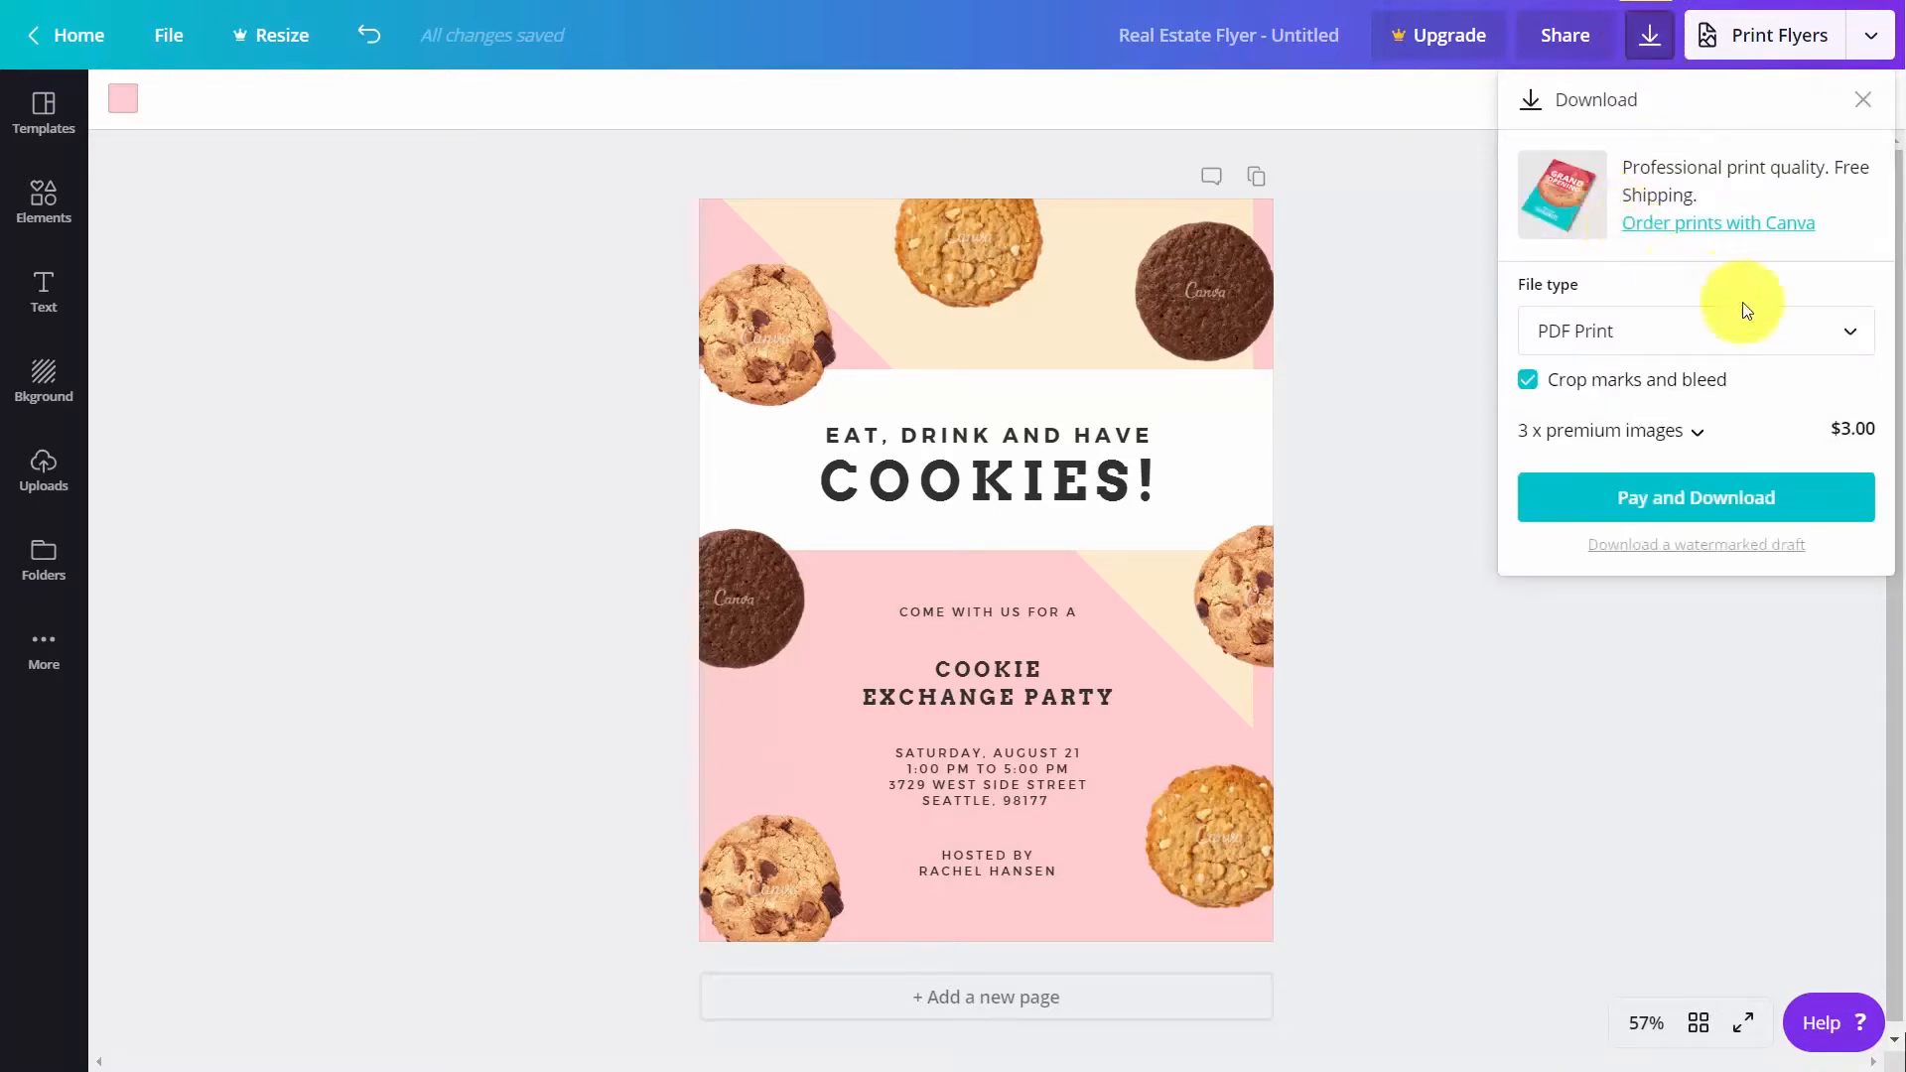
left_click(1760, 324)
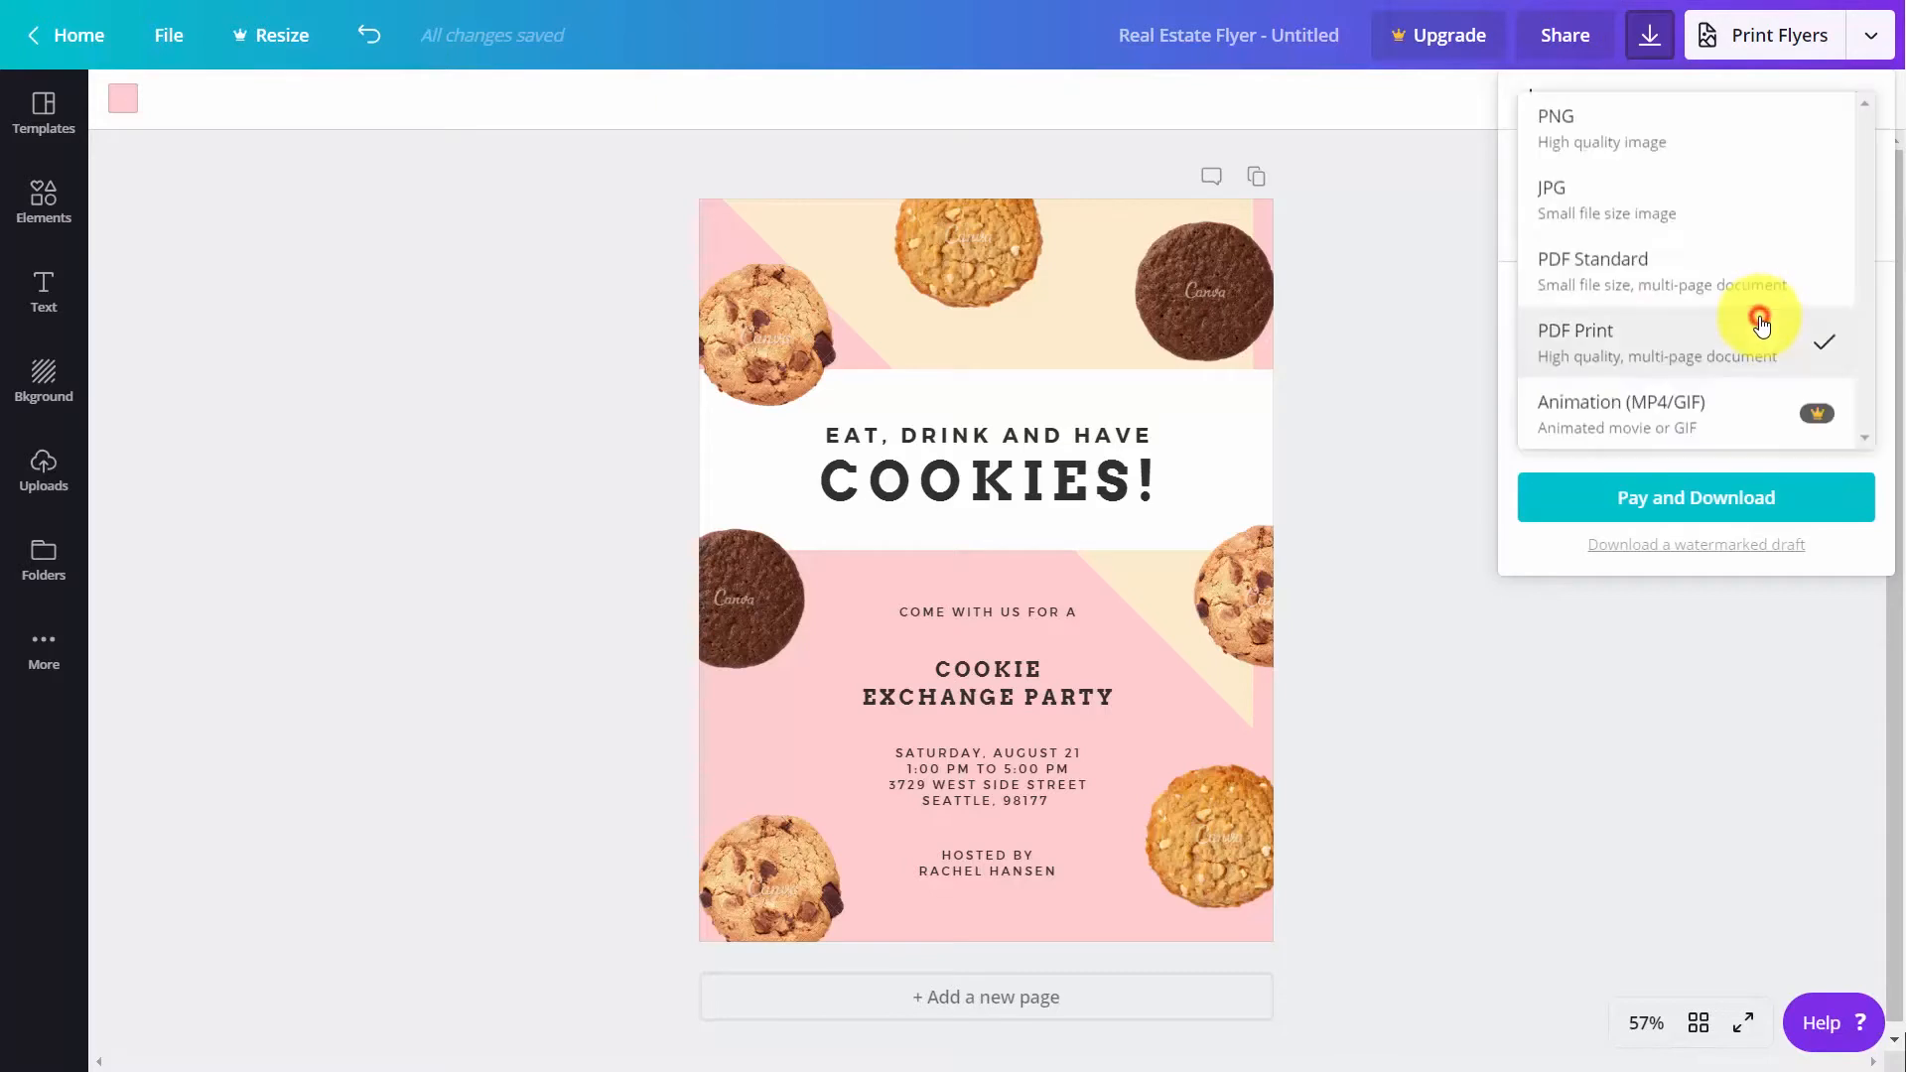
left_click(1623, 355)
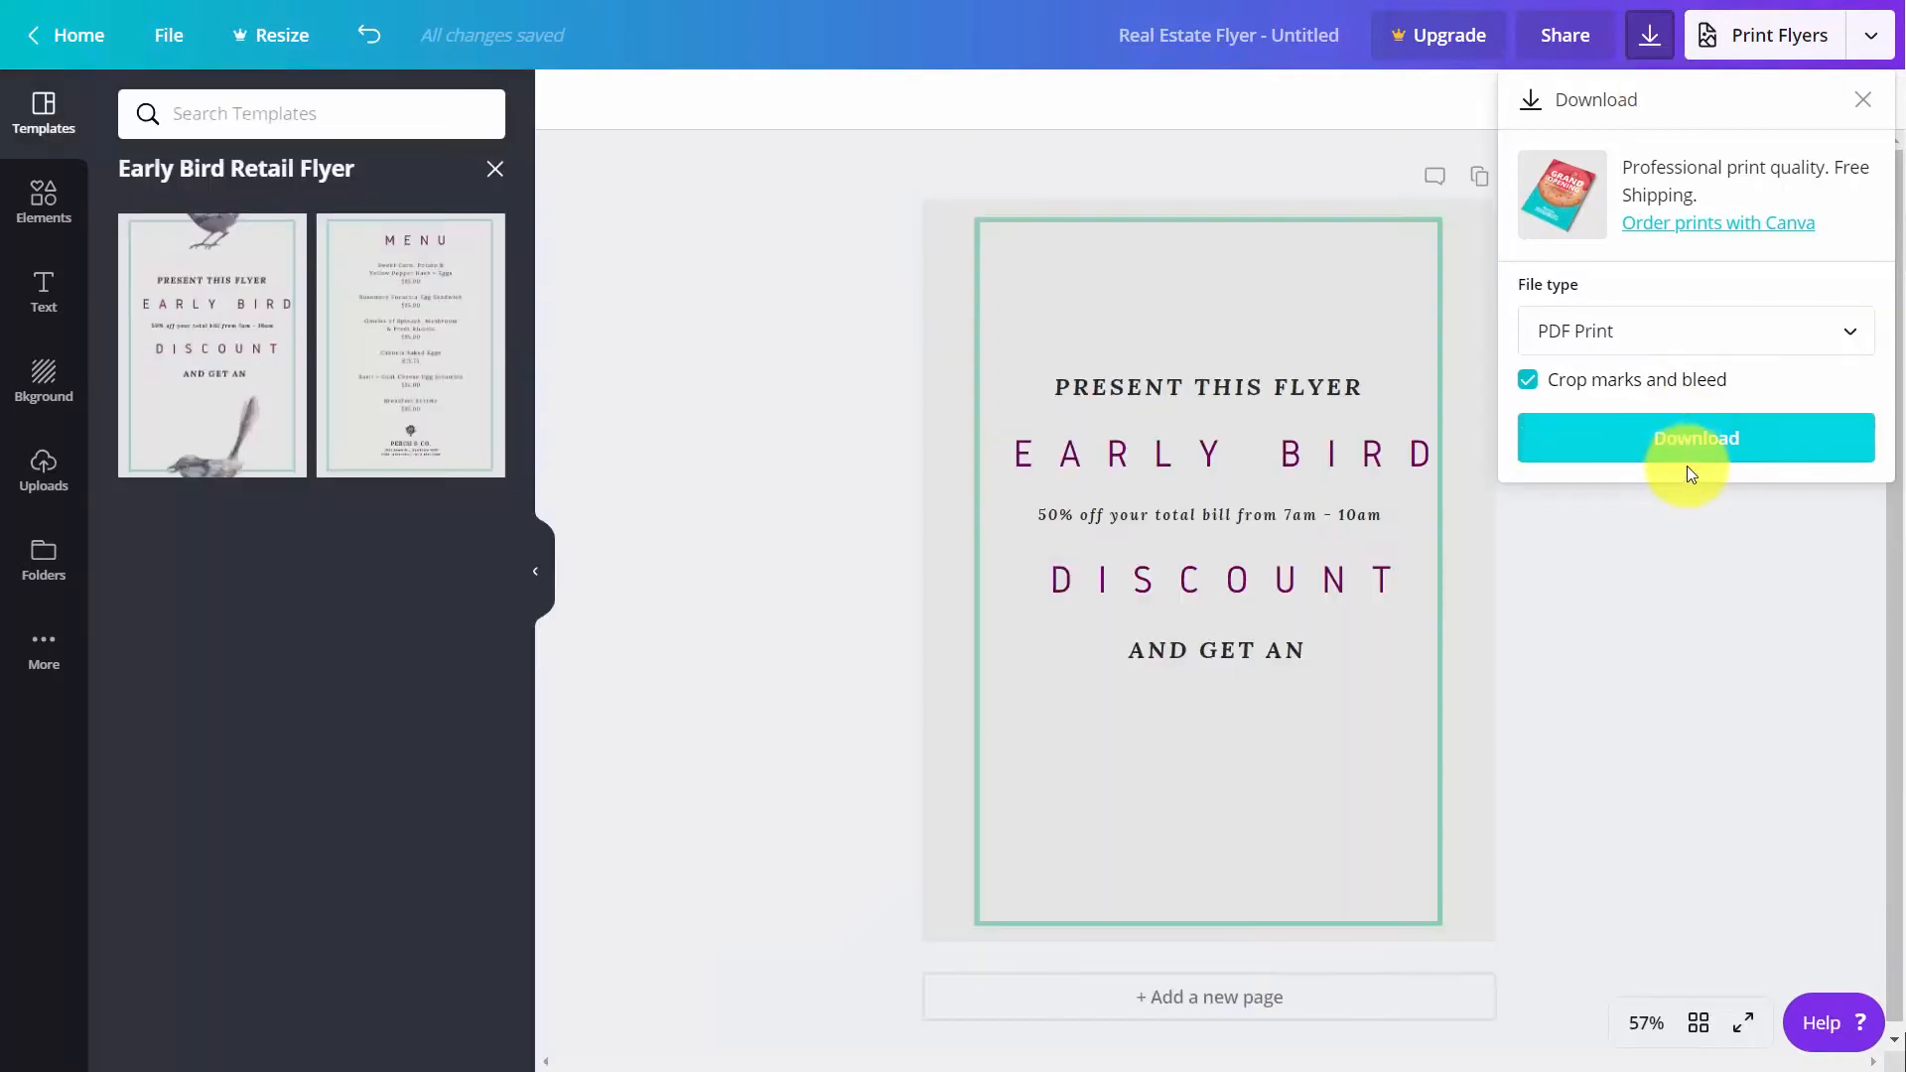
left_click(1680, 445)
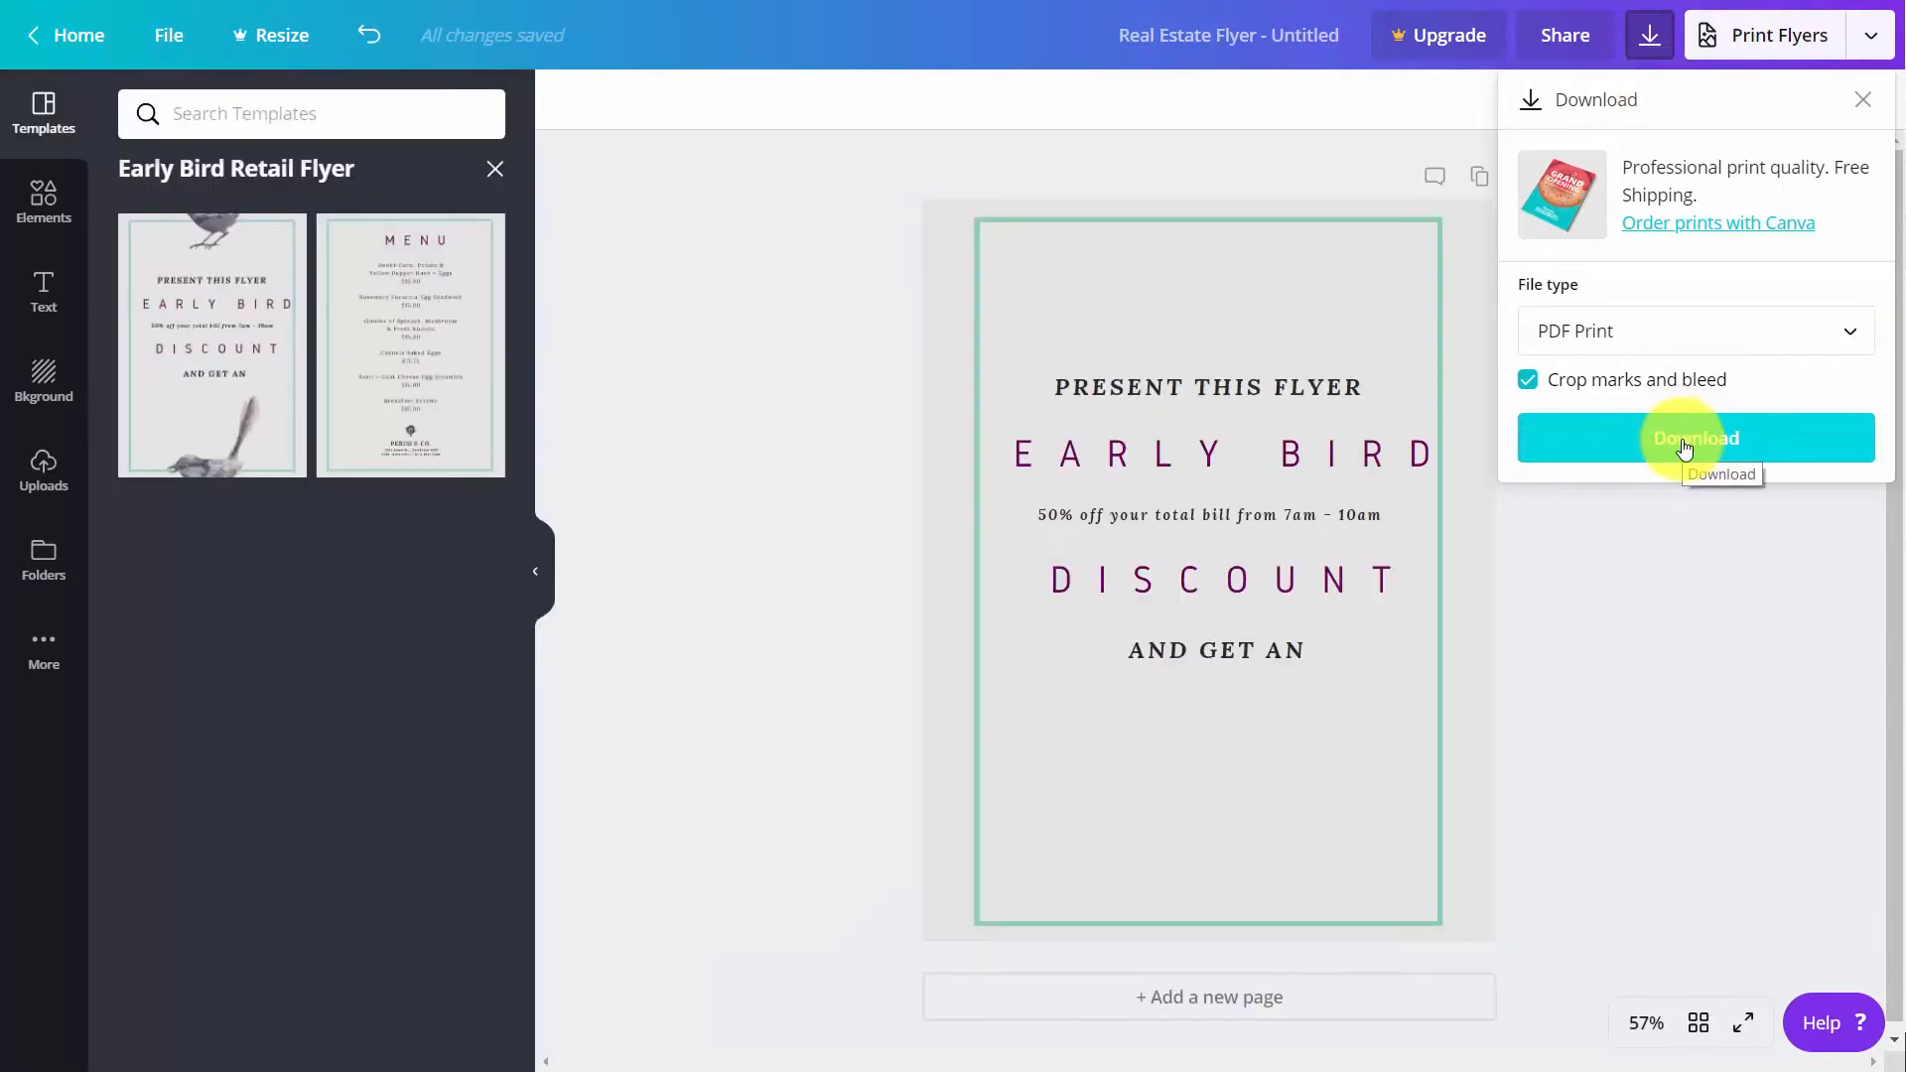
Download the Early Bird flyer with crop marks and bleed as Untitled design.pdf and open the saved PDF for printing
left_click(1685, 446)
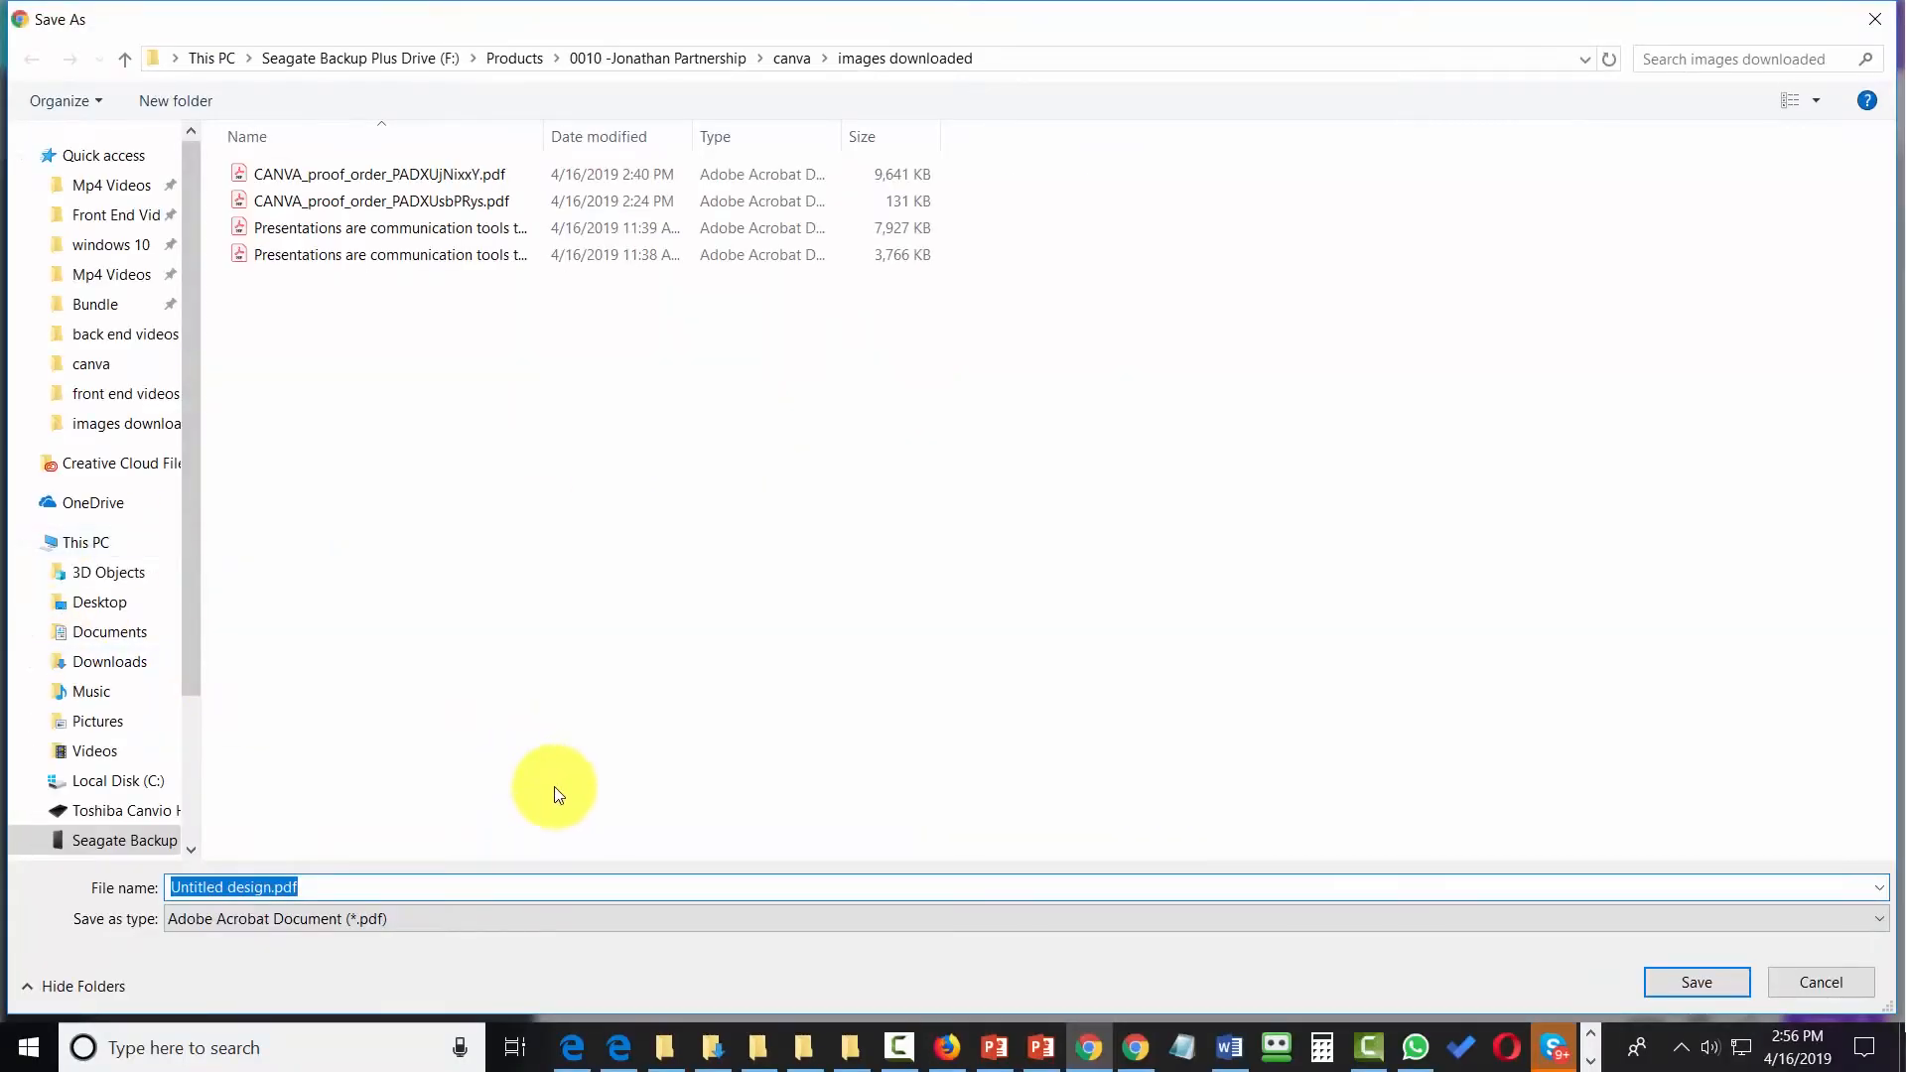
left_click(1685, 980)
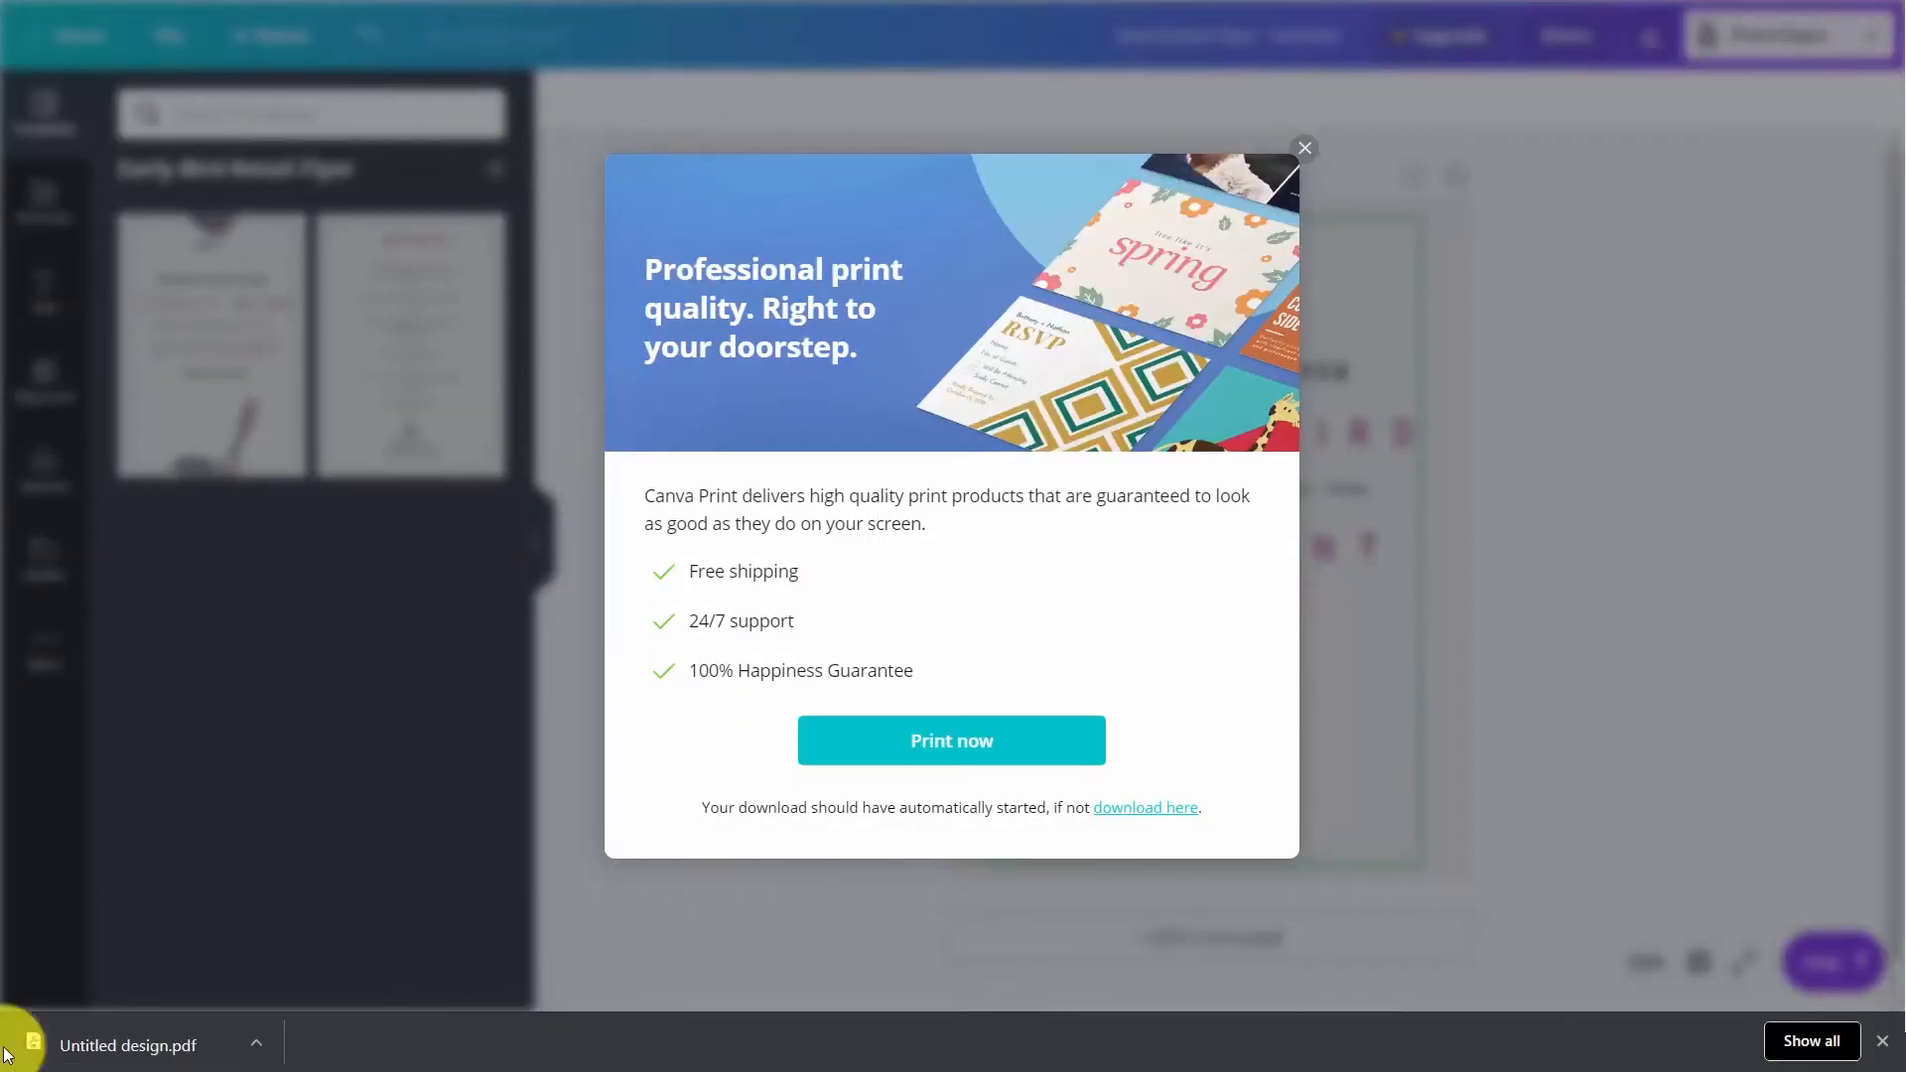
left_click(141, 1032)
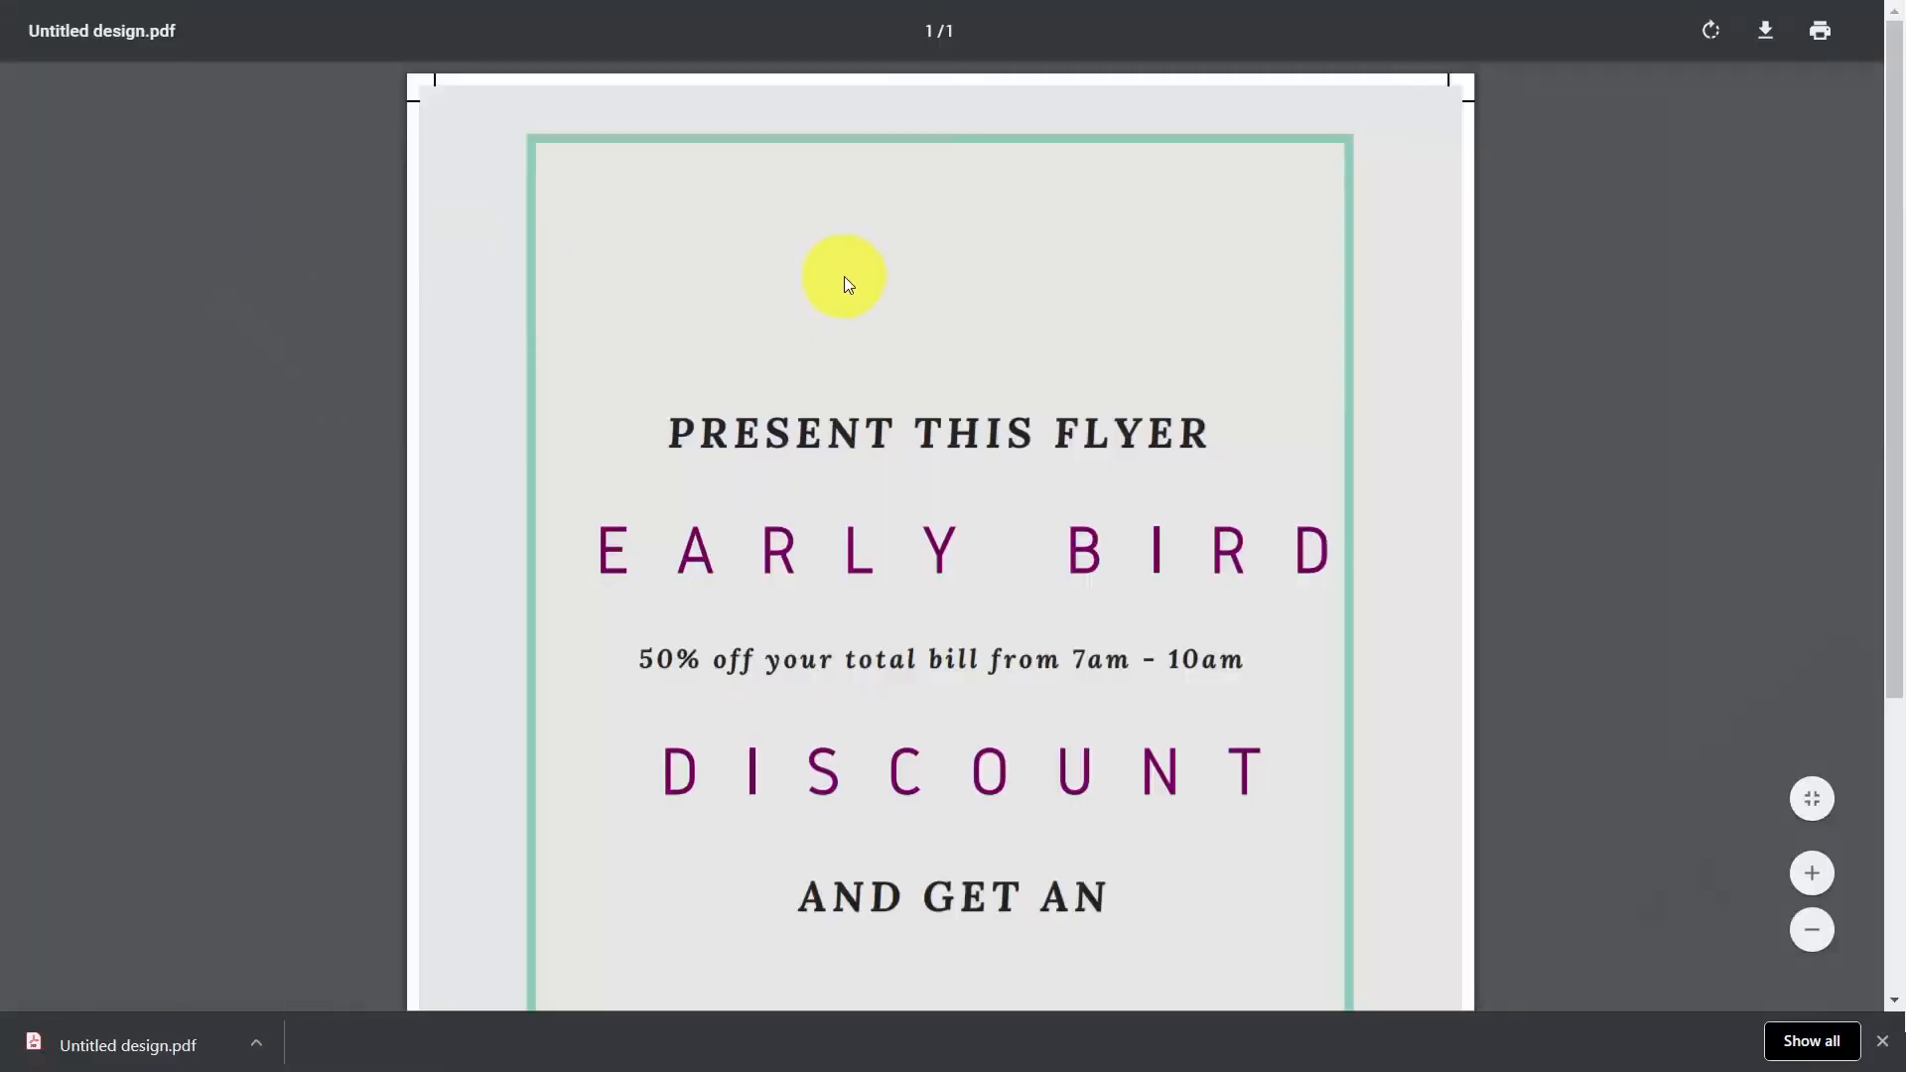
left_click(1820, 30)
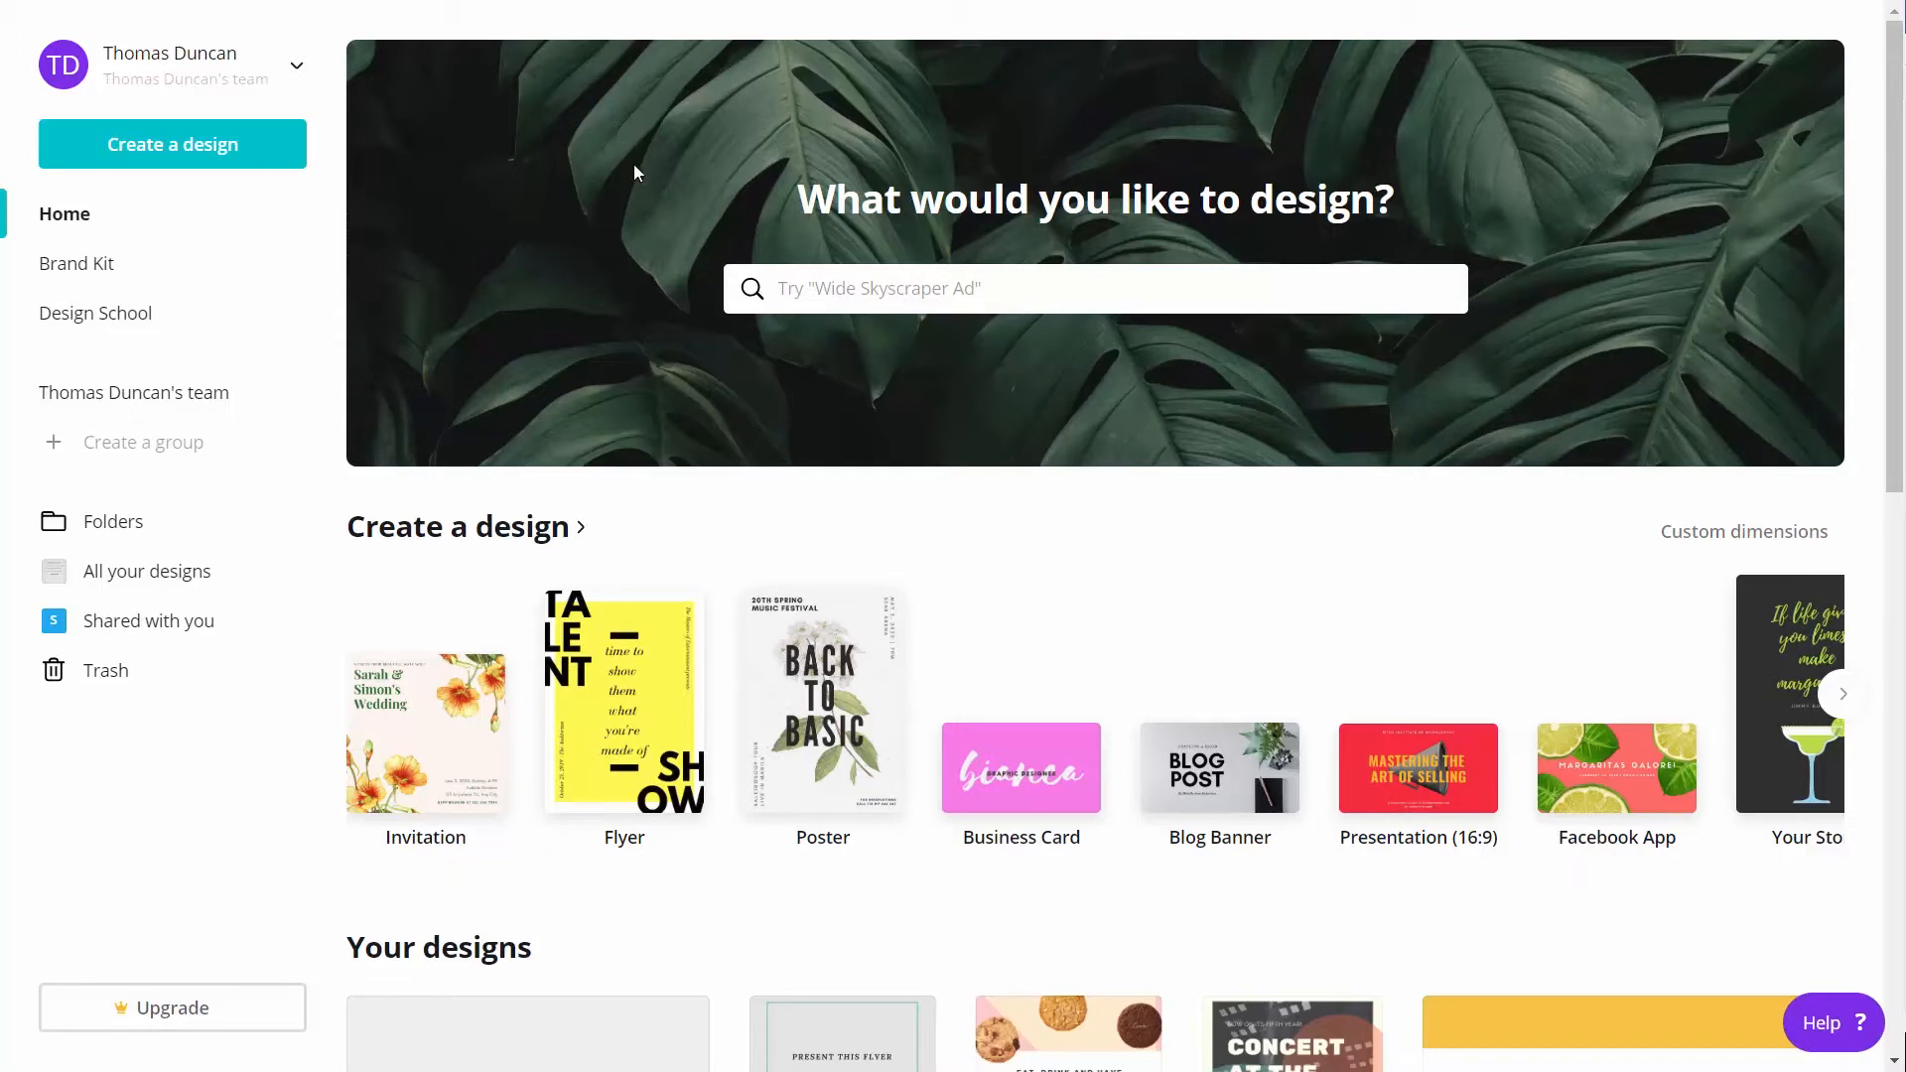
Create a new Postcard design and apply the front of the Light Brown Save the Date Postcard template
left_click(867, 304)
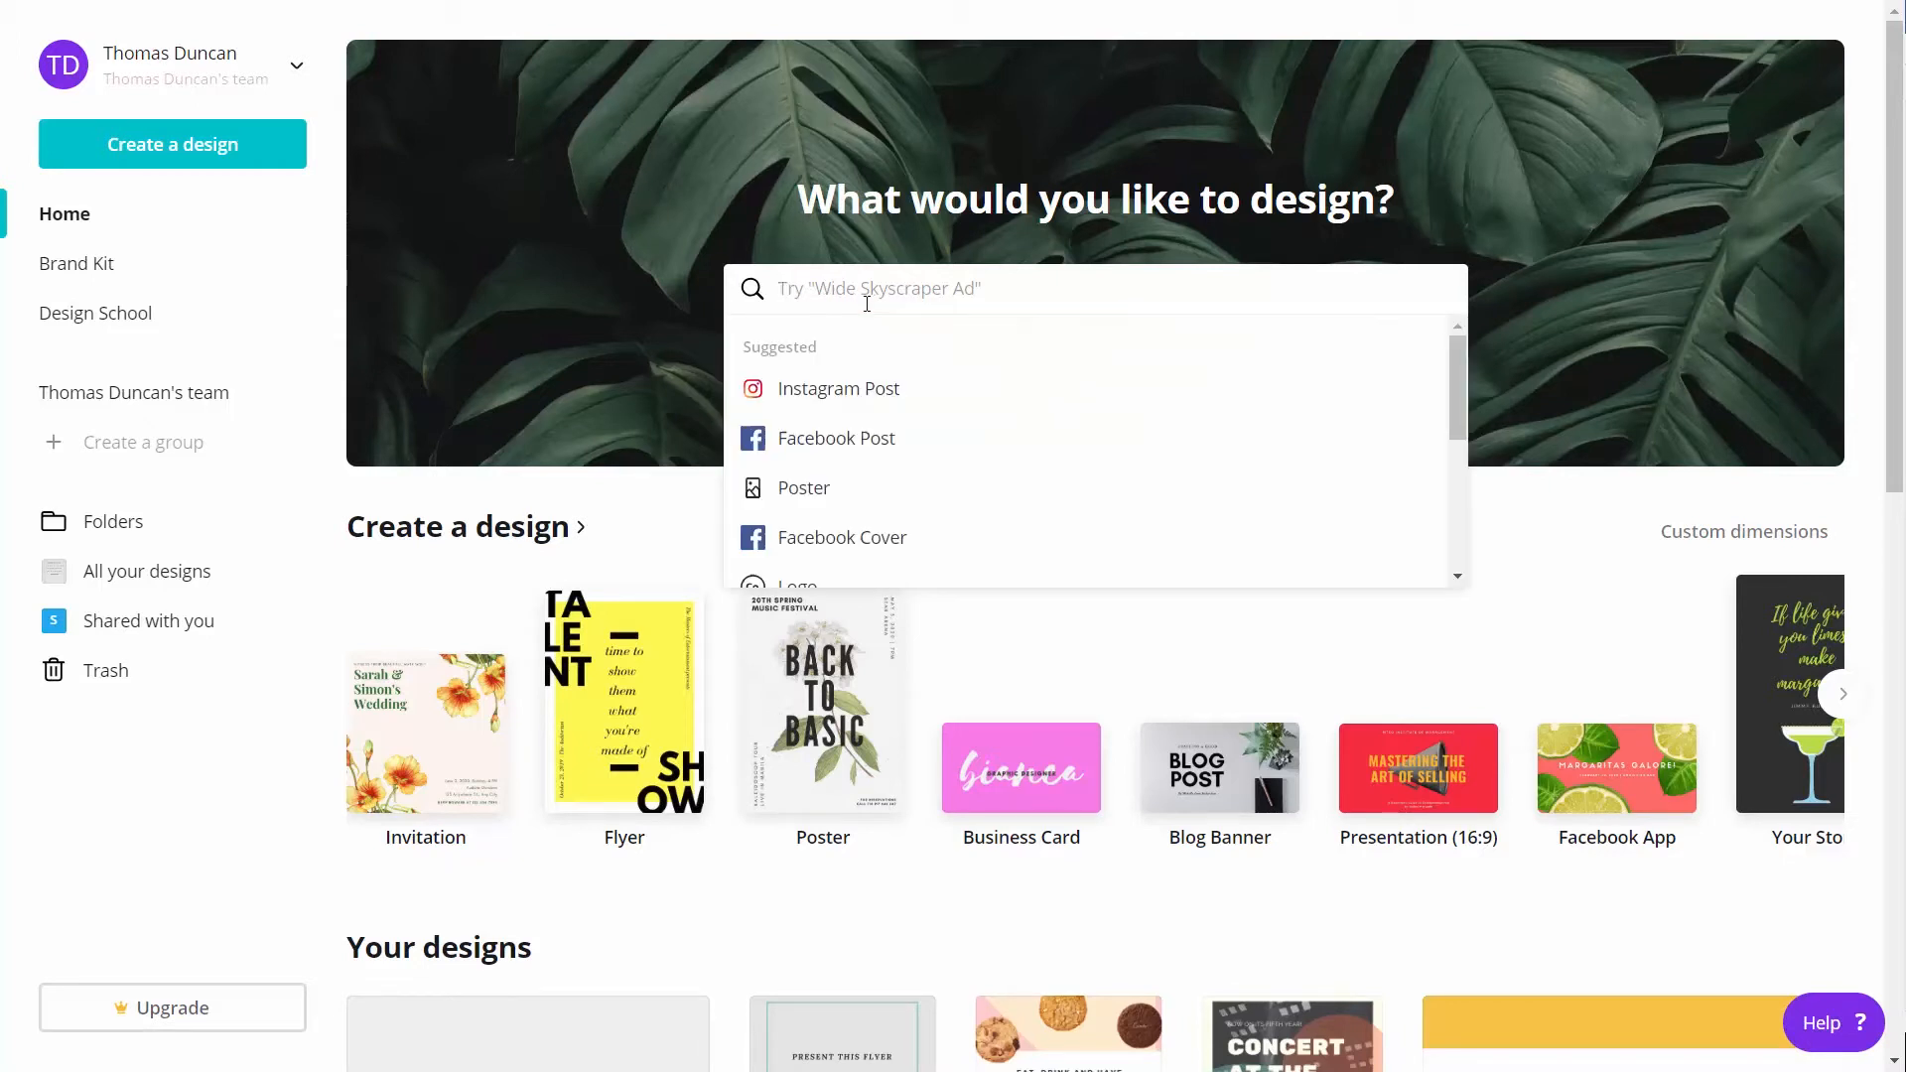
type("pos")
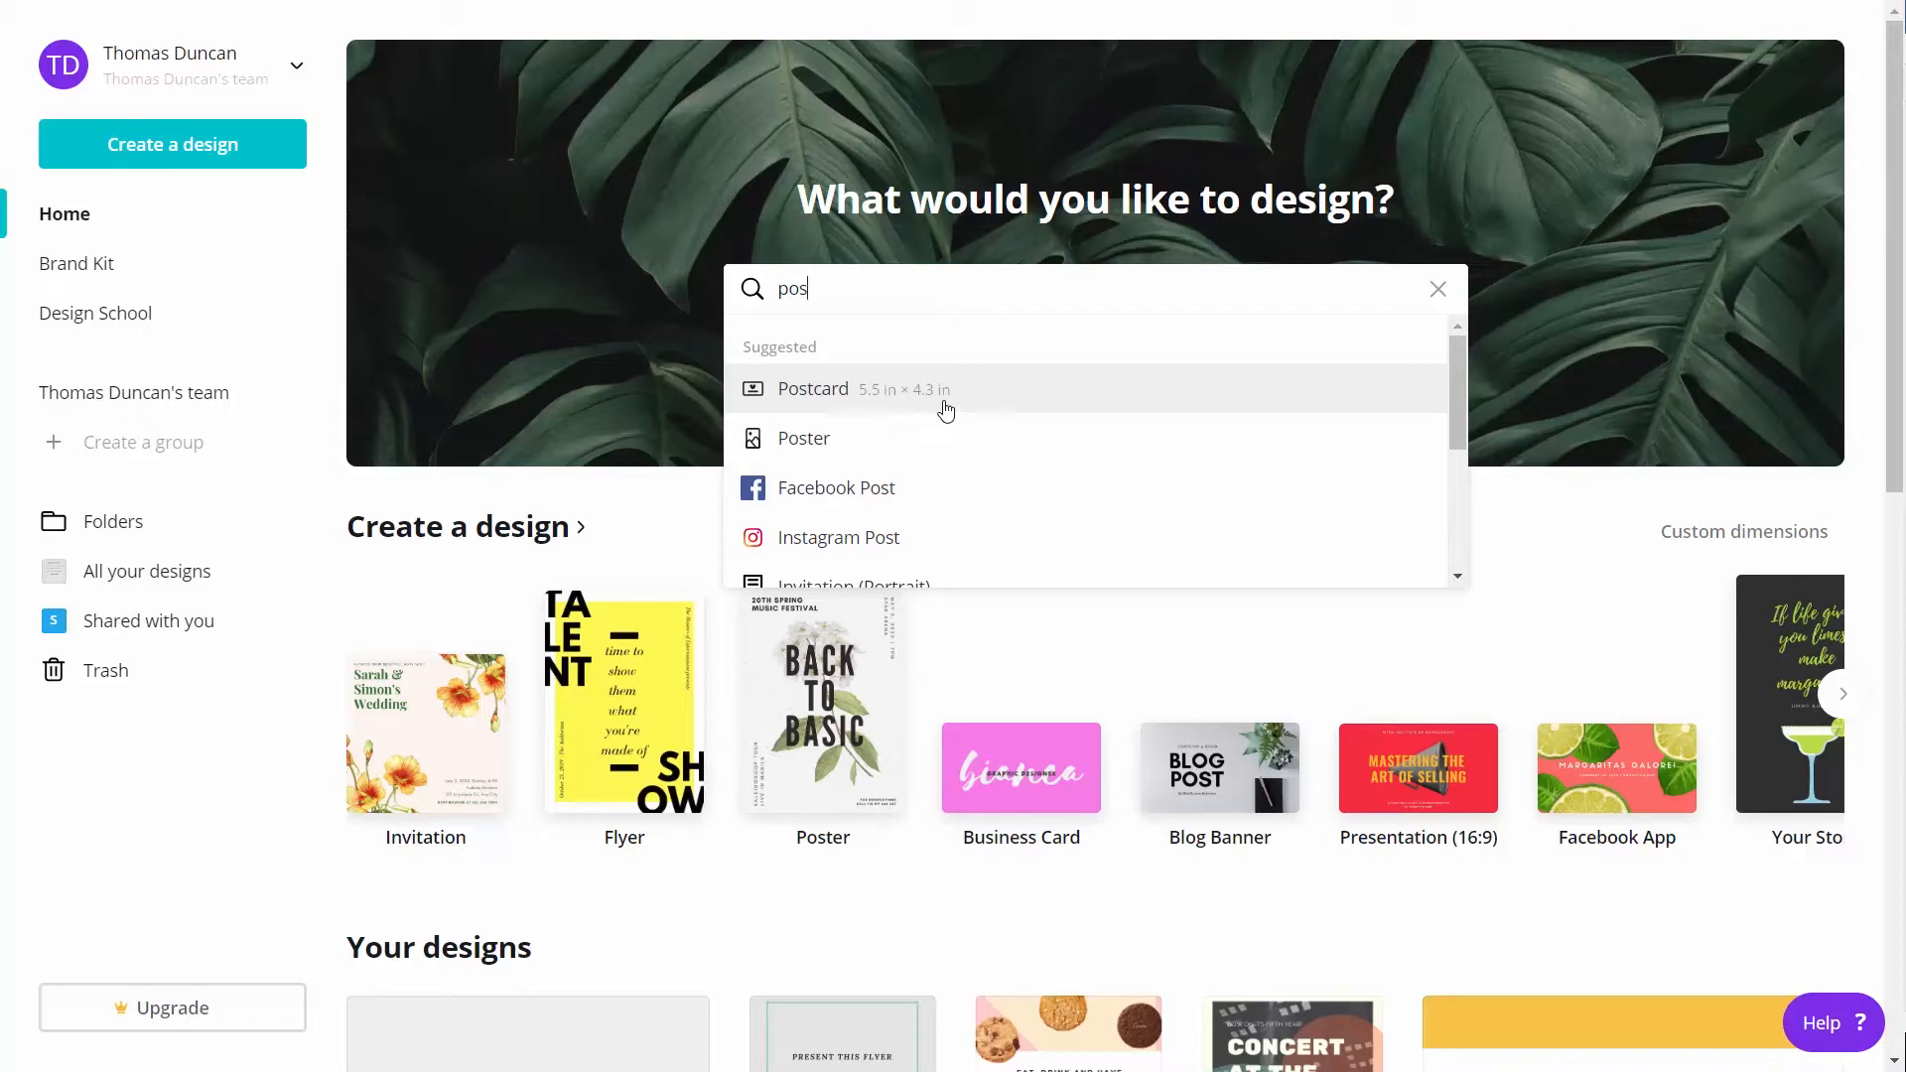
left_click(837, 395)
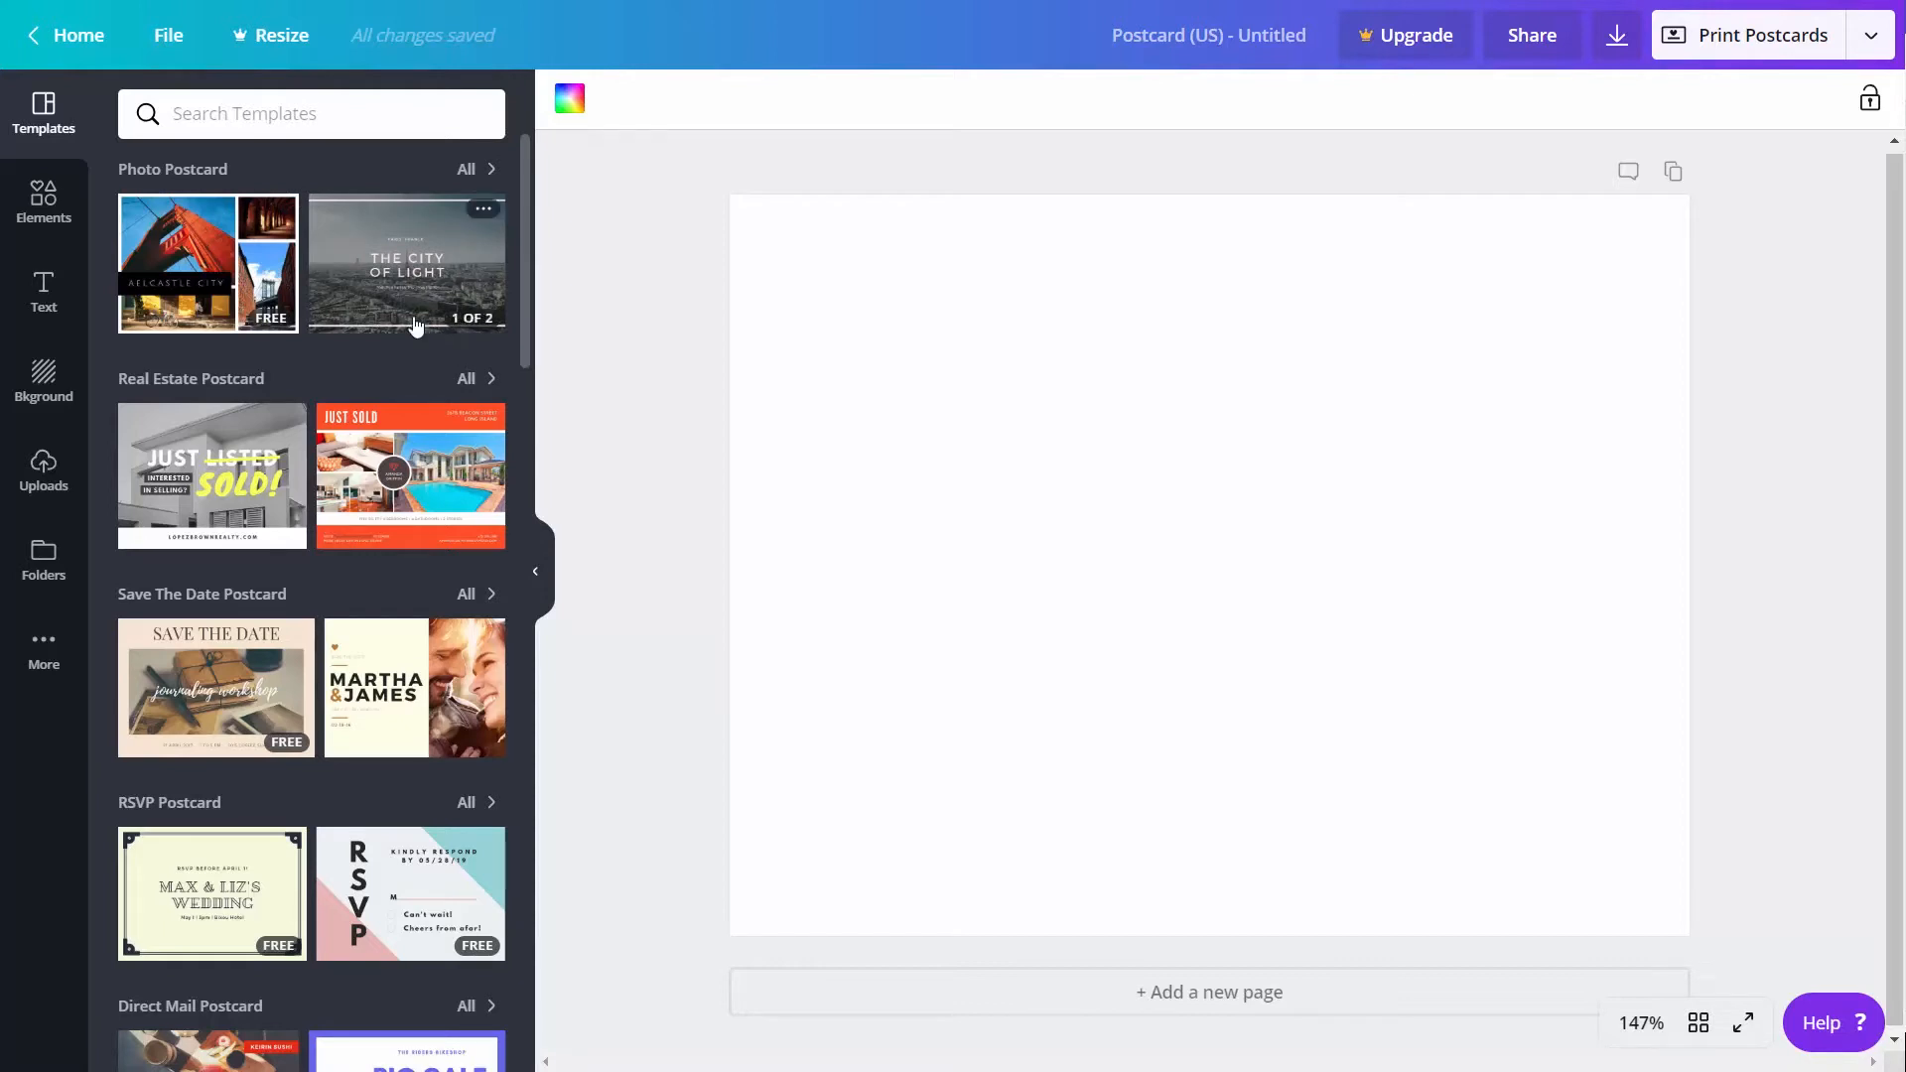
left_click(242, 658)
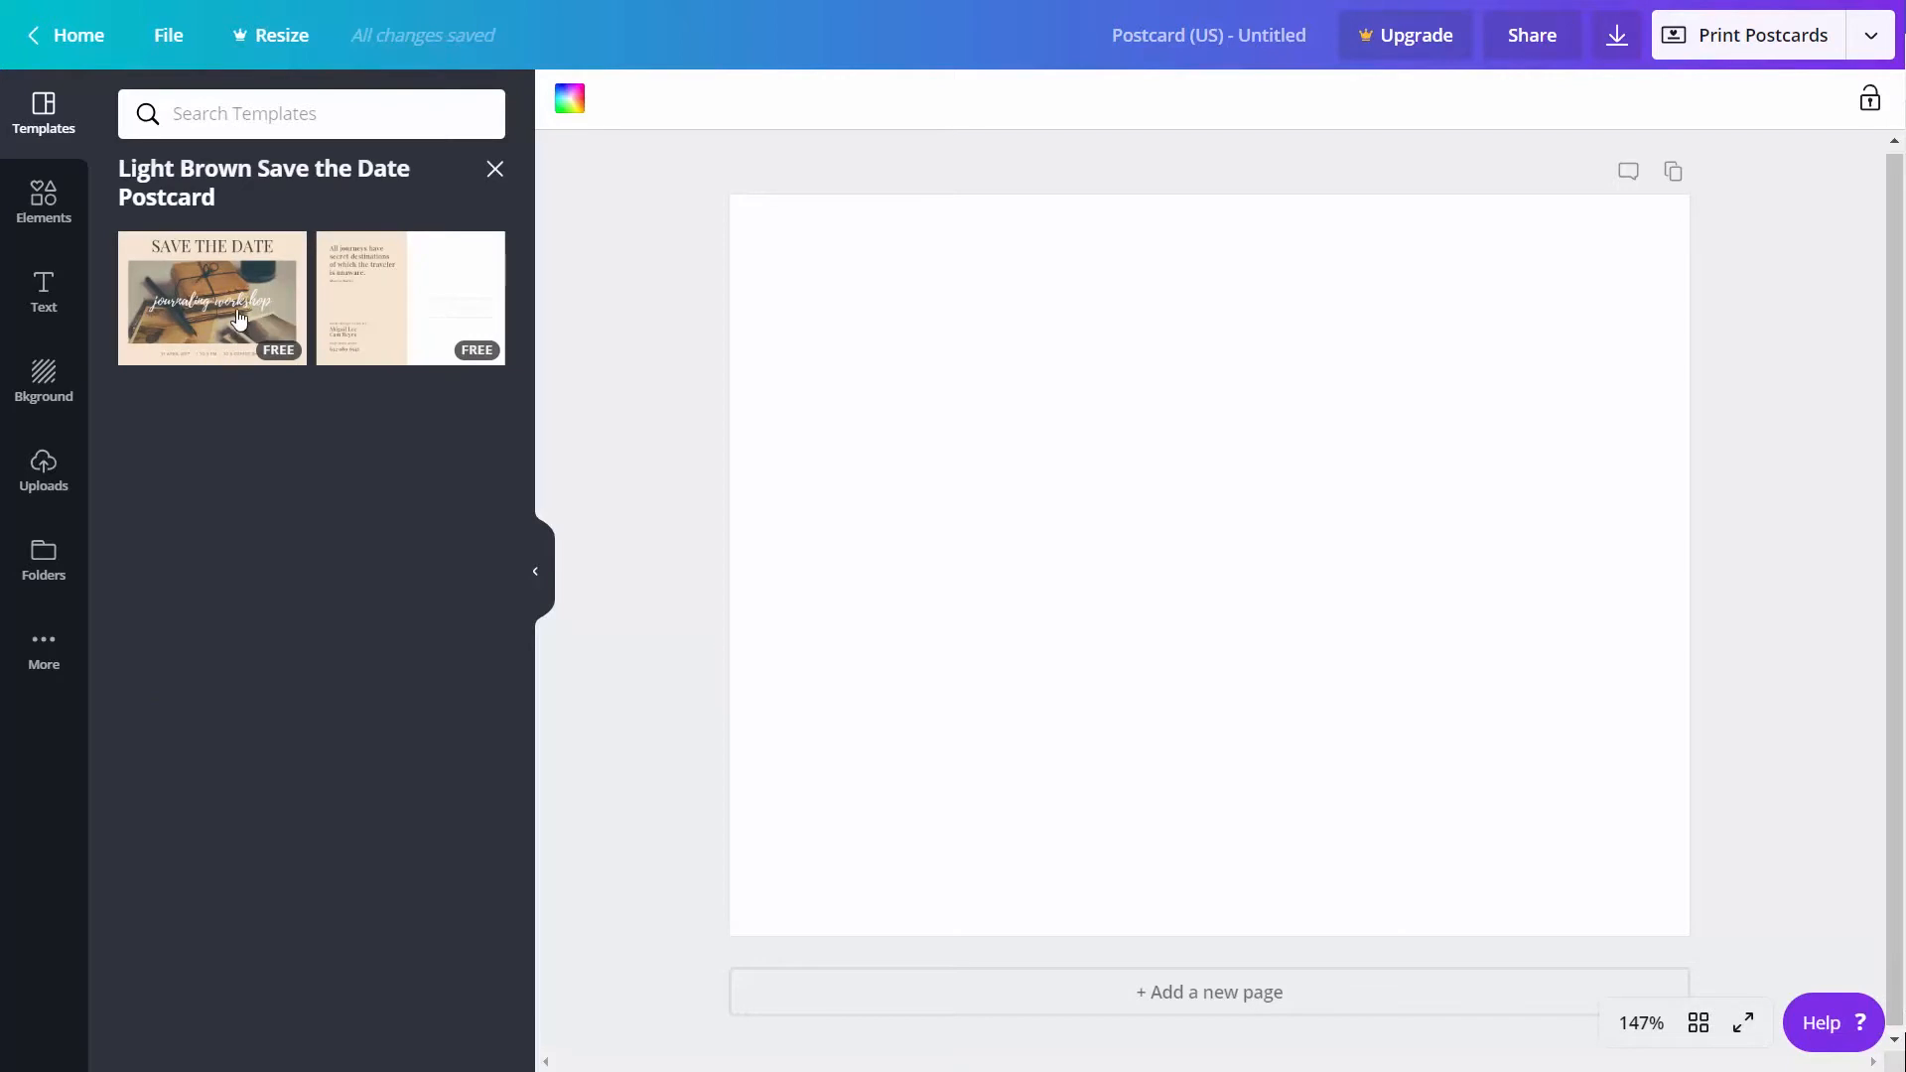
left_click(238, 318)
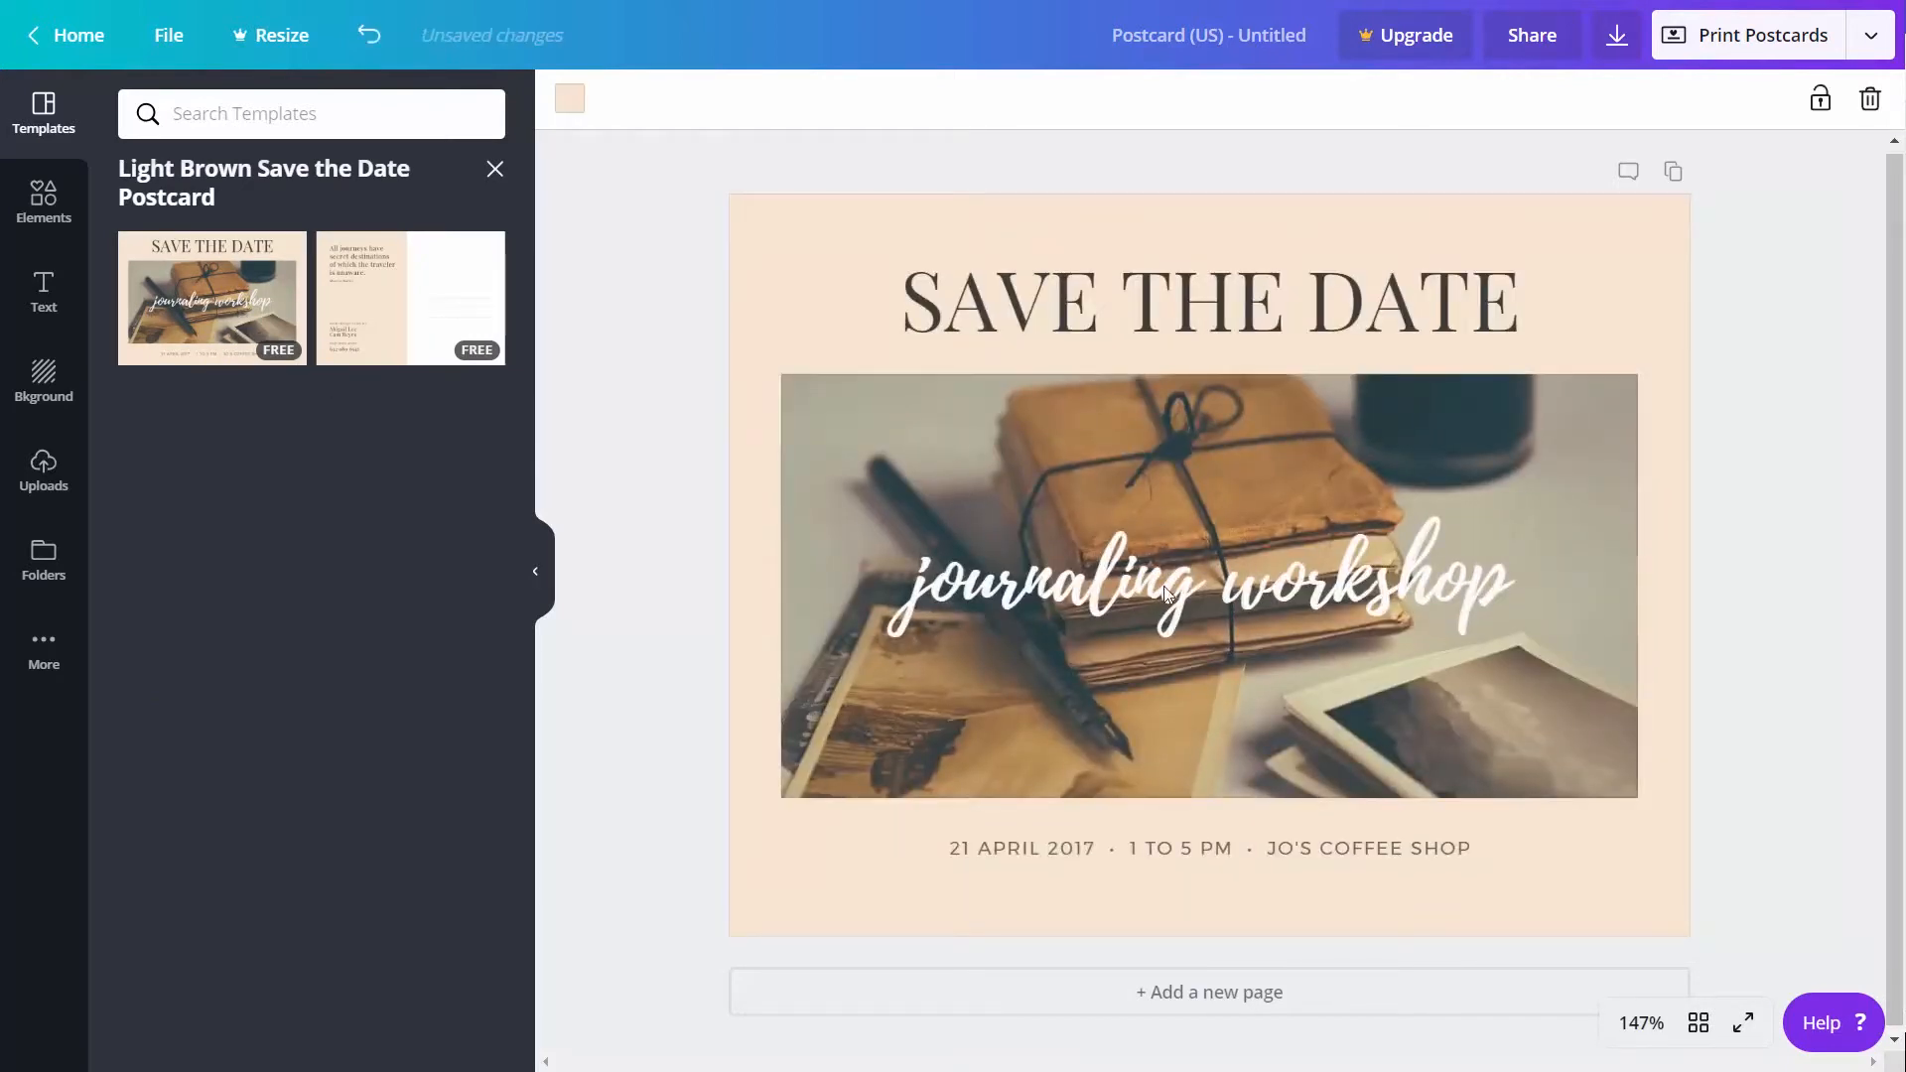
Add a second page to the postcard and apply the template's matching back side to it
left_click(1158, 998)
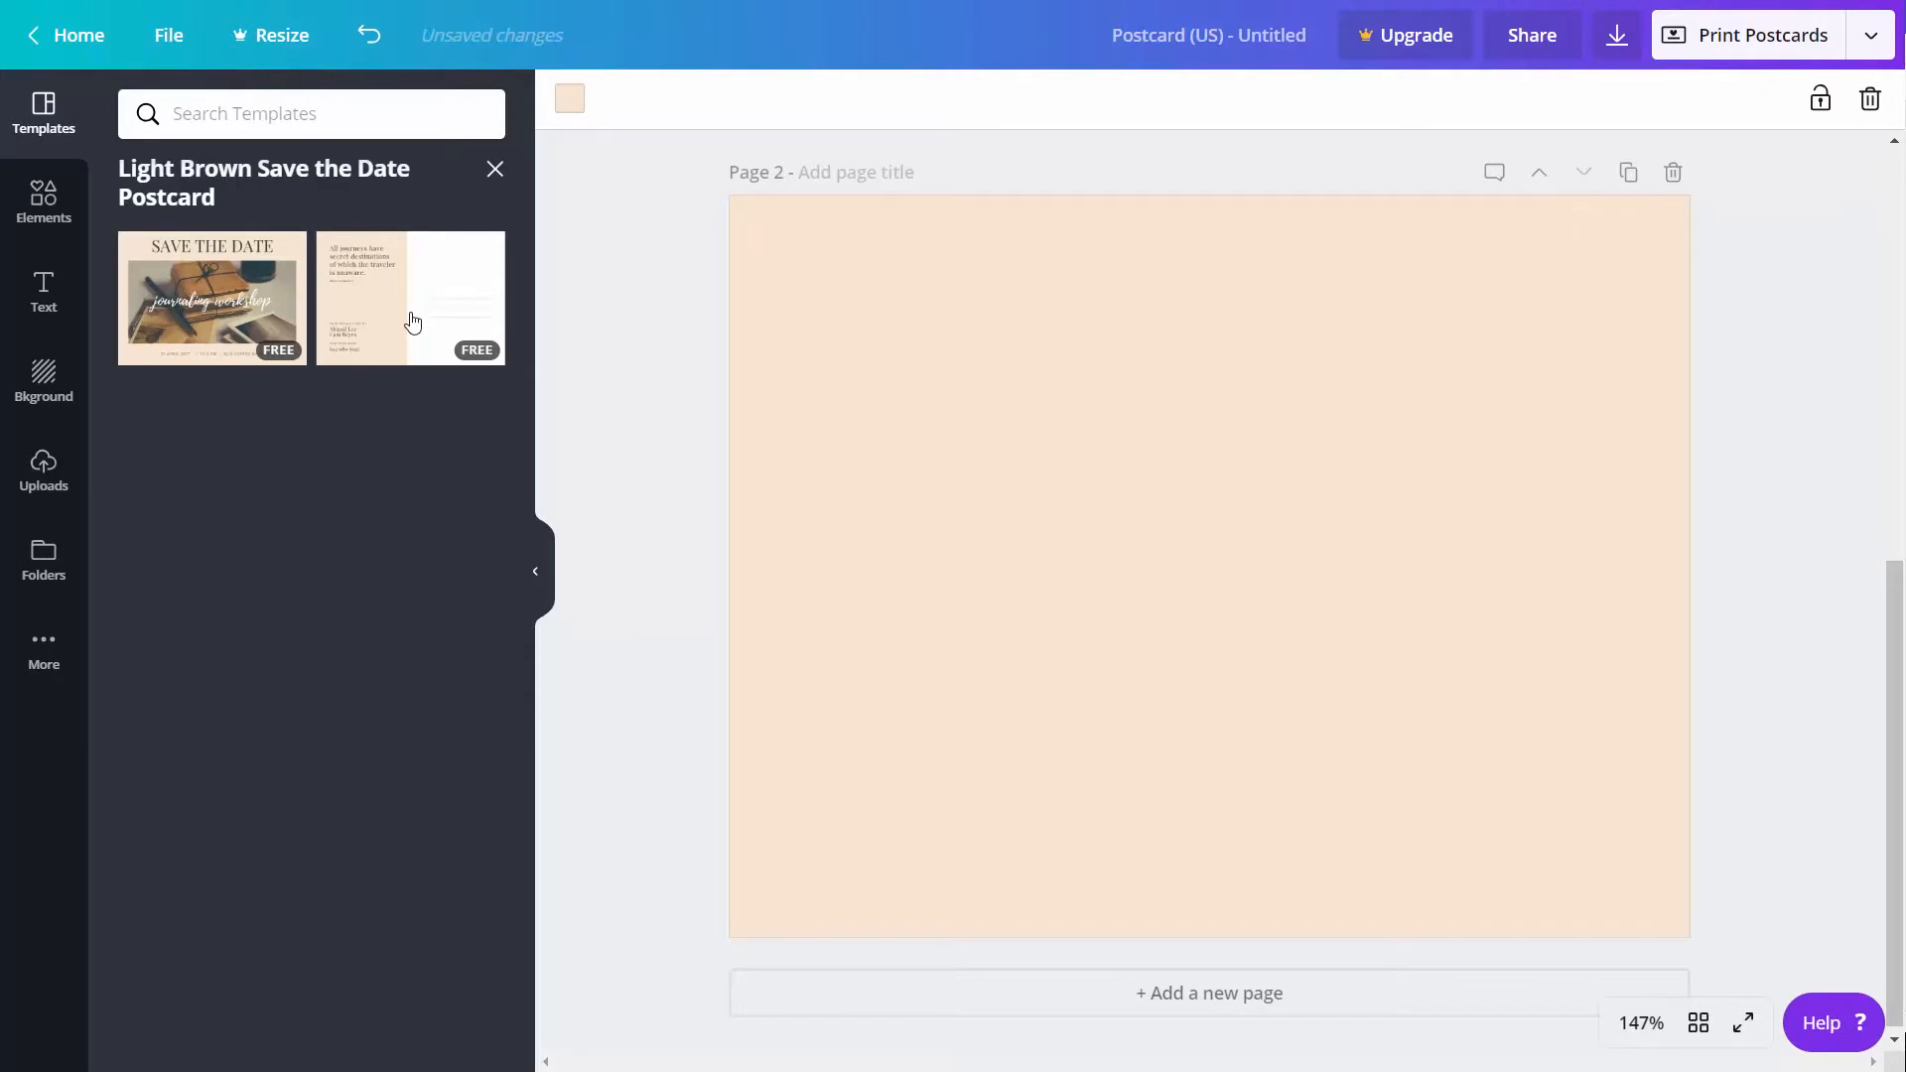
left_click(412, 323)
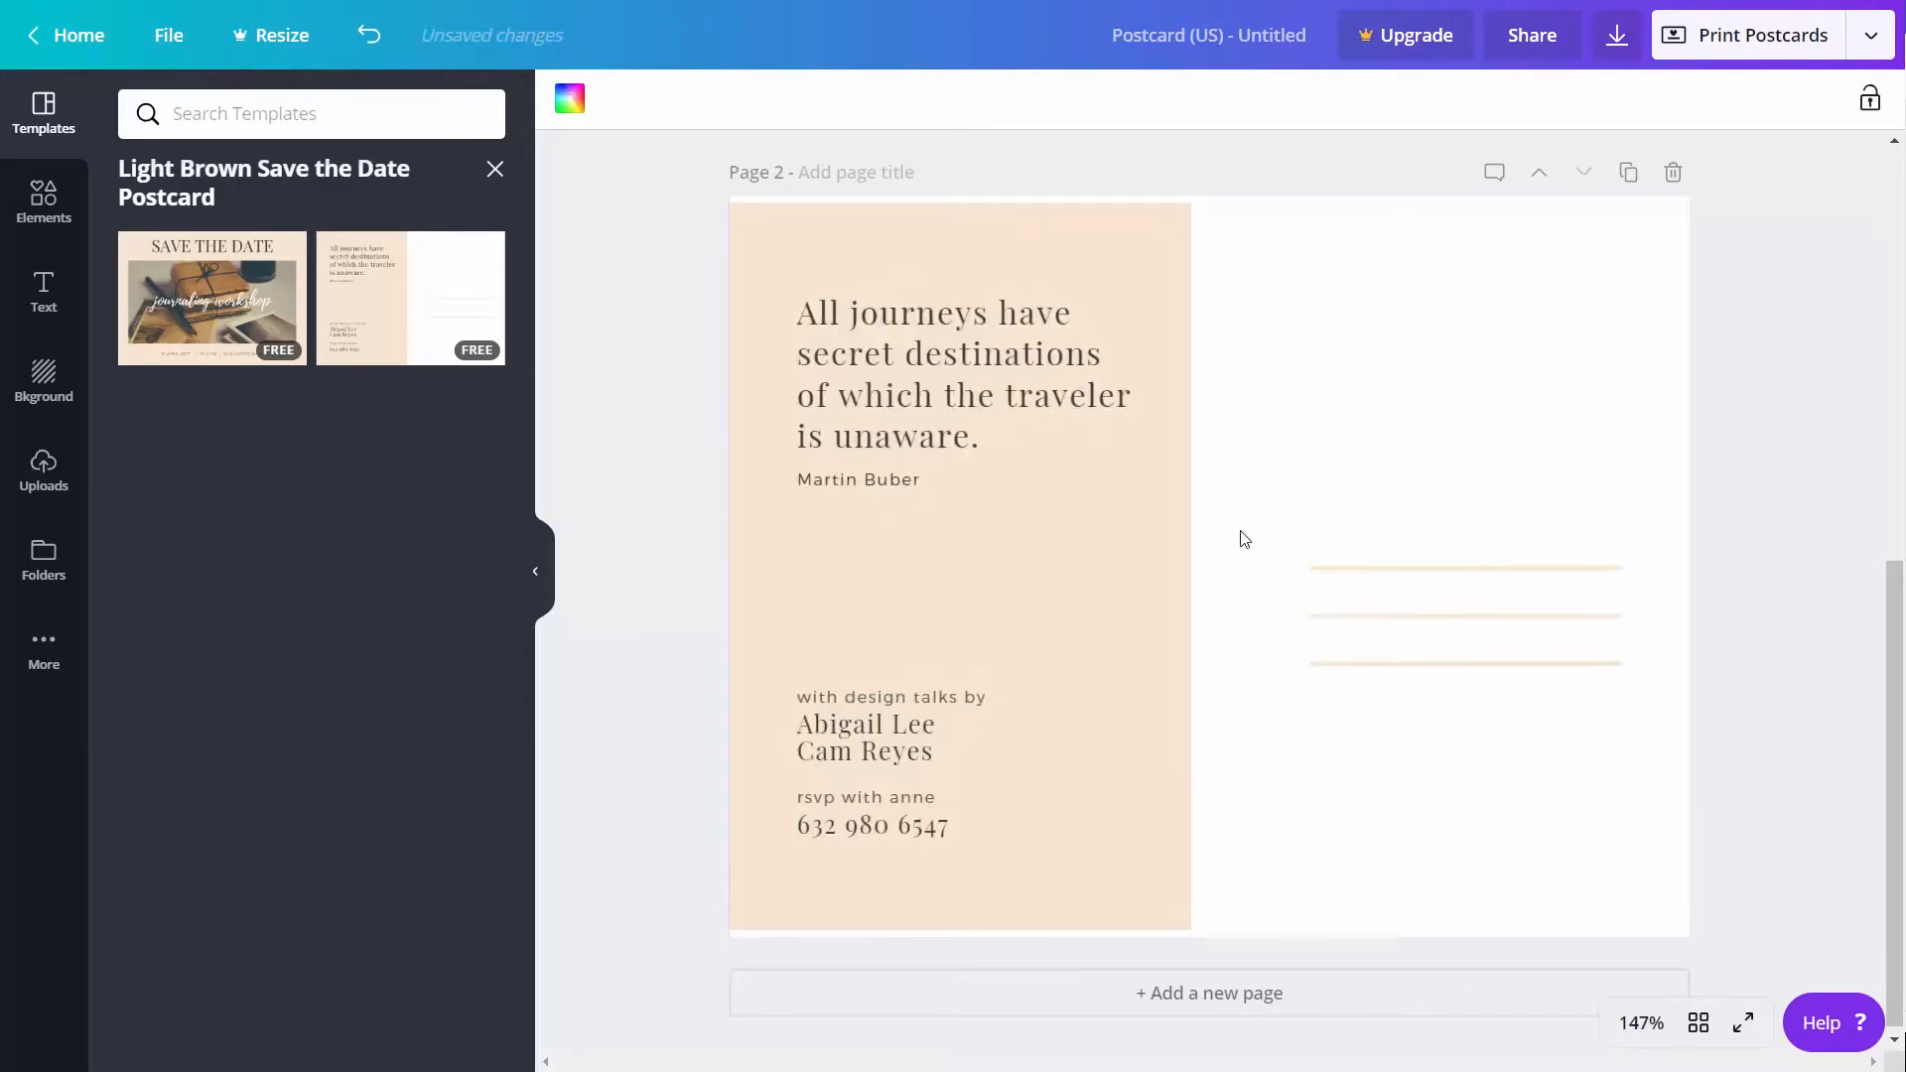
scroll(1241, 541, "up", 8)
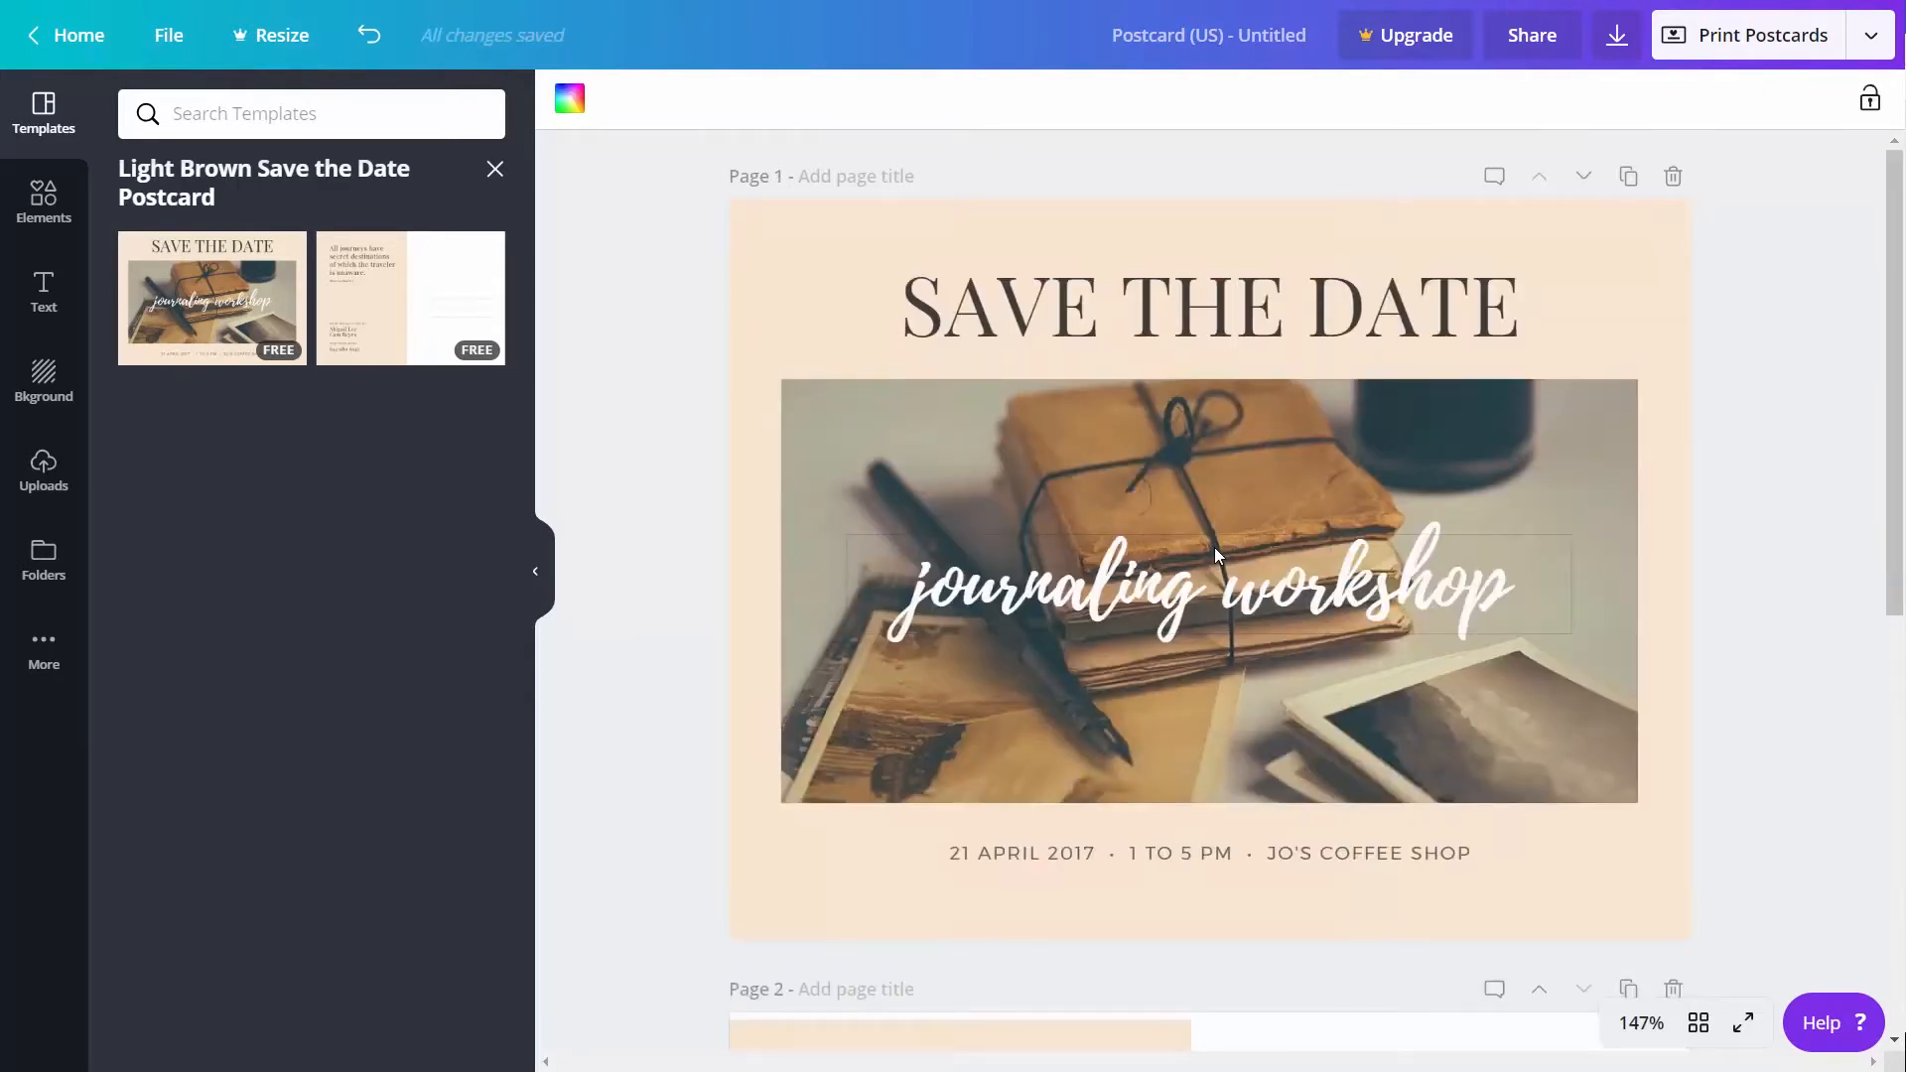
Start a print order for the postcard at 7.1in × 5.5in, accepting double sided, premium paper, matte finish and 50 copies
left_click(1744, 35)
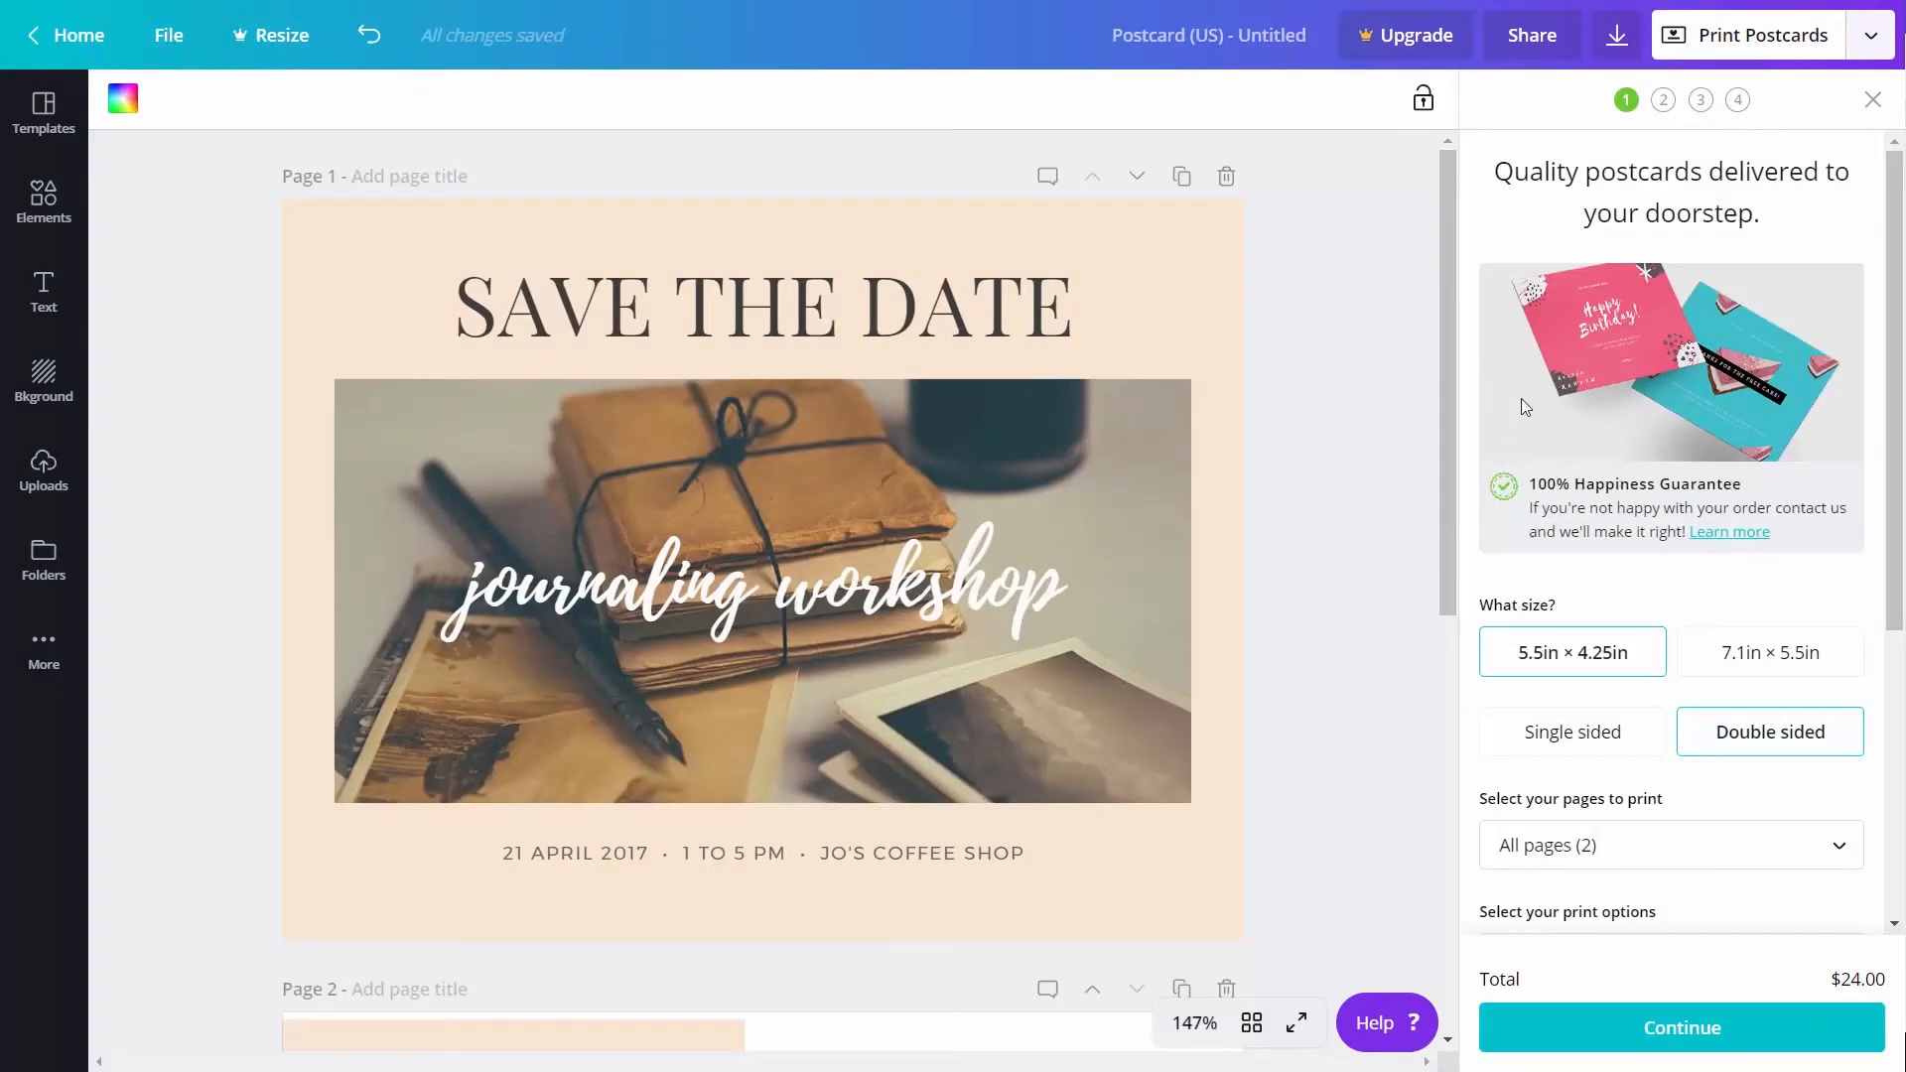
left_click(1720, 655)
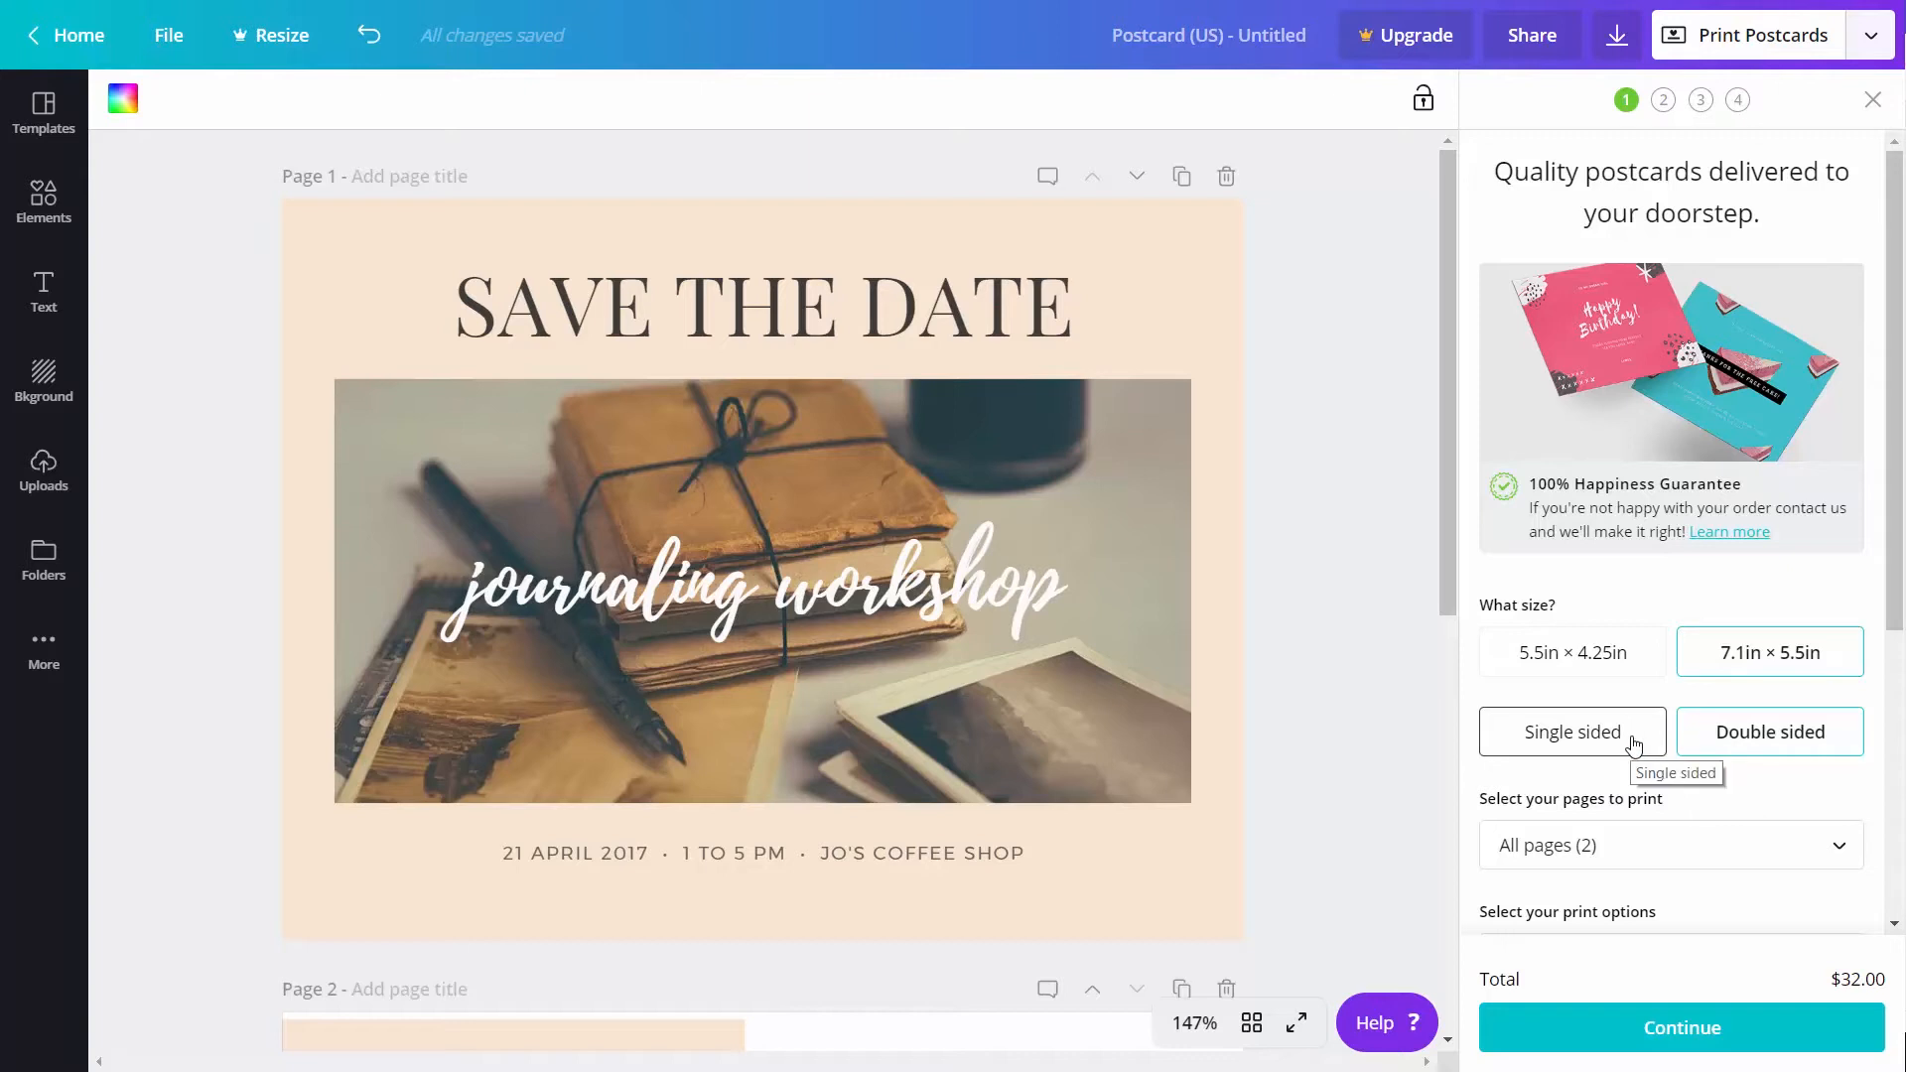
scroll(1648, 730, "down", 5)
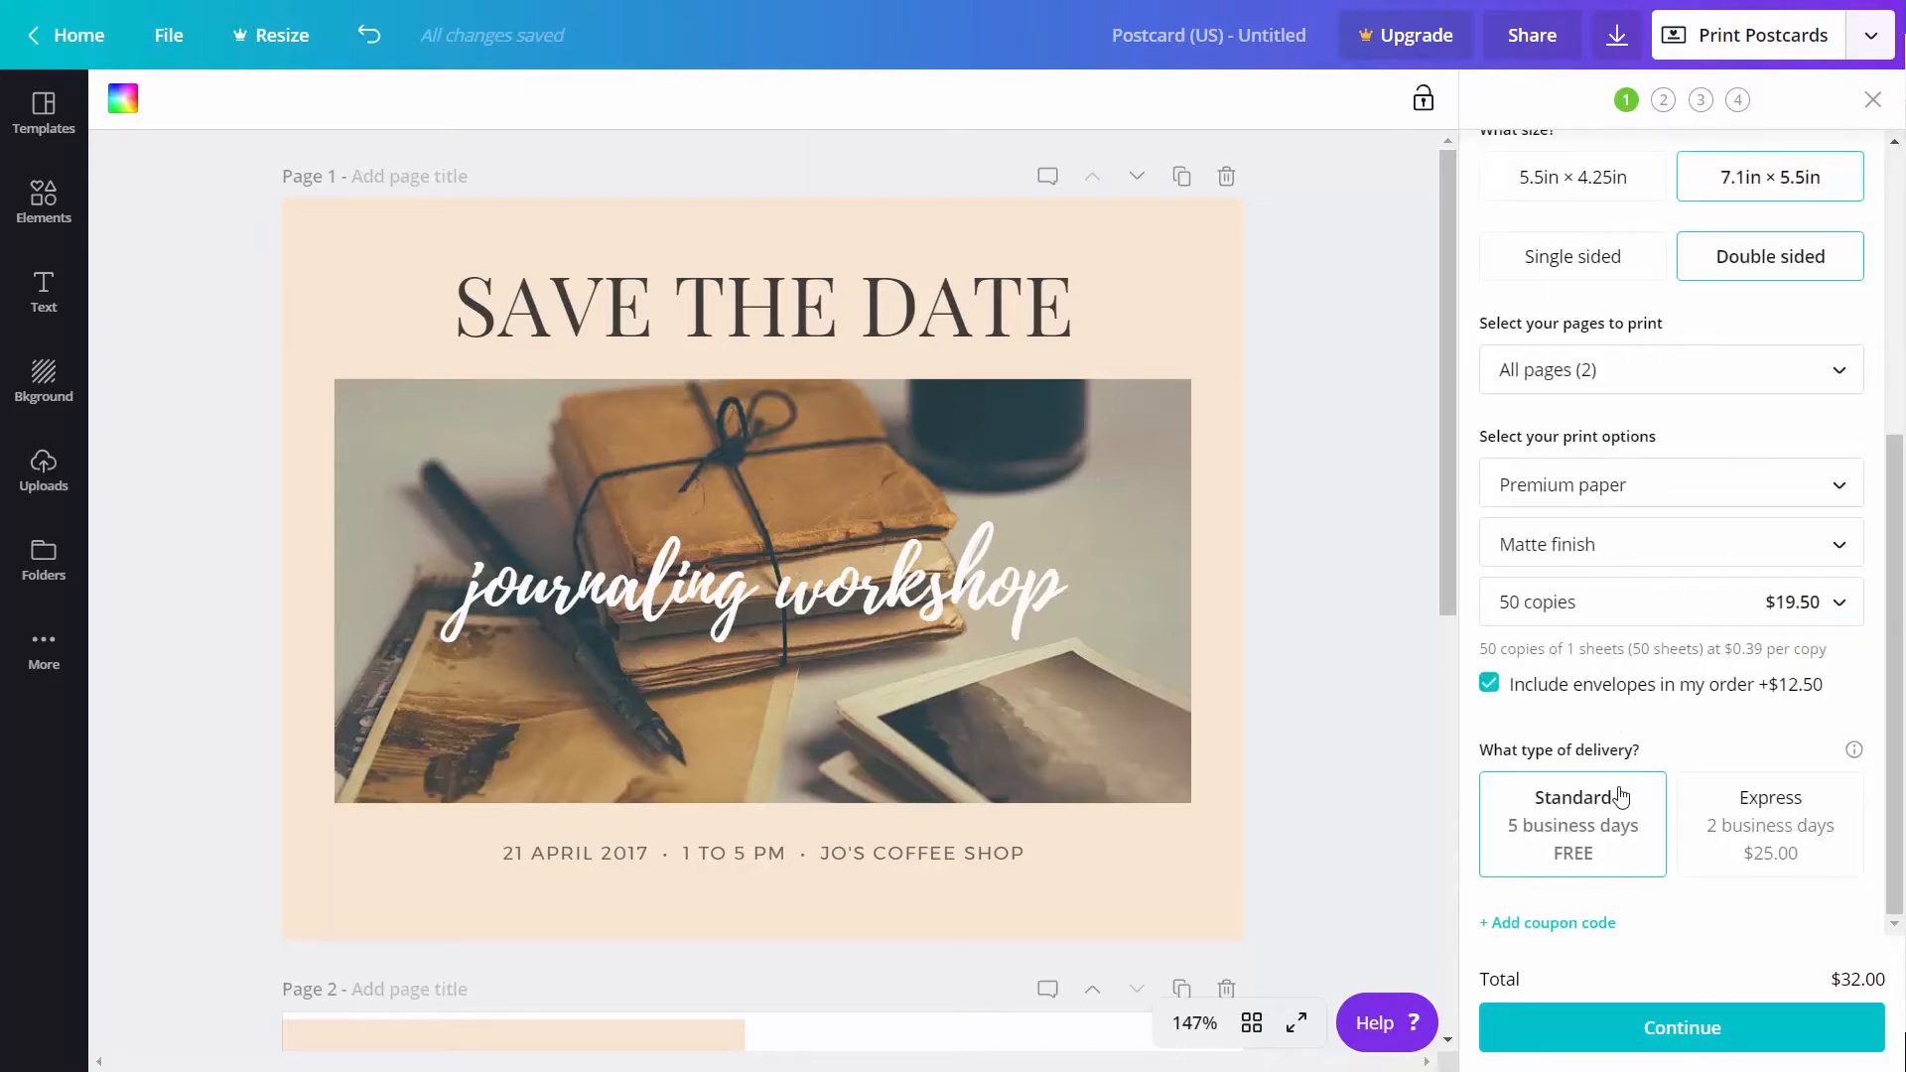
left_click(1653, 1030)
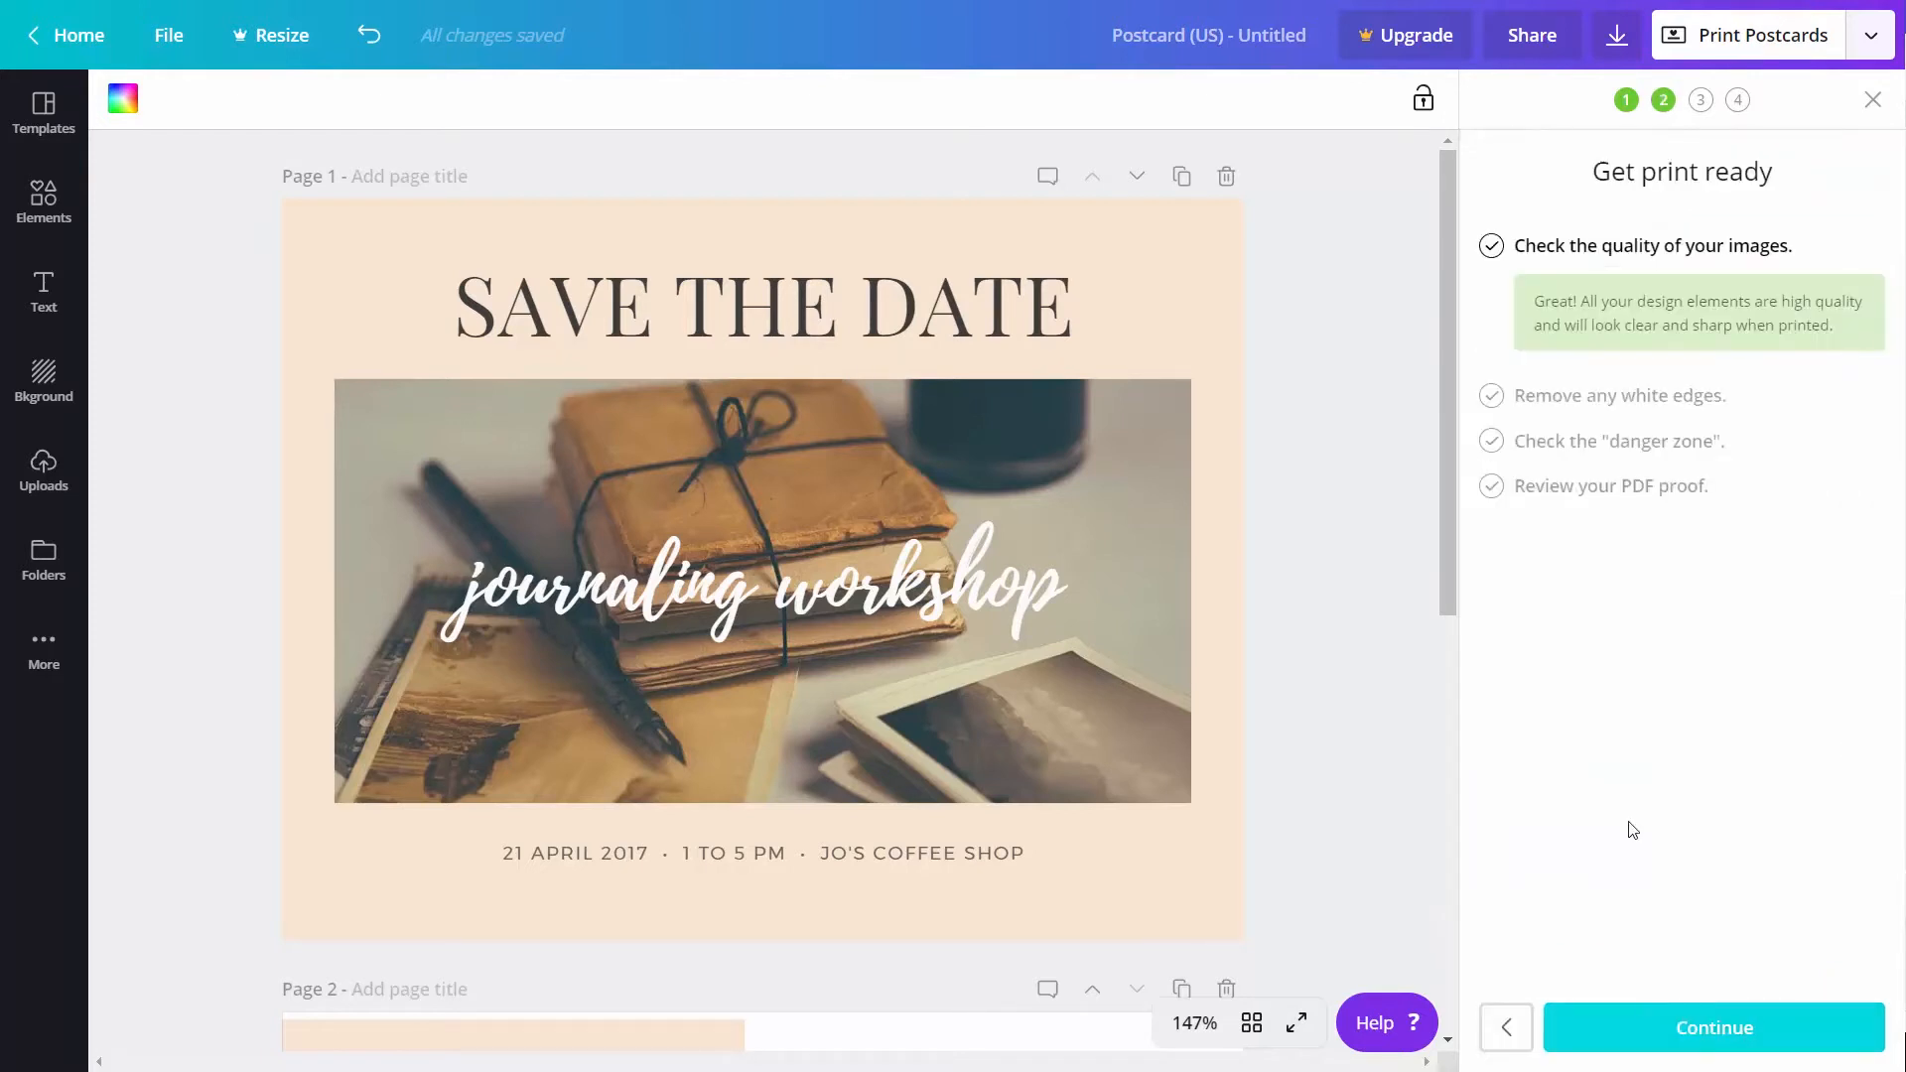
Go through the postcard's image quality, white edges and danger zone checks and generate the PDF proof
left_click(1687, 1033)
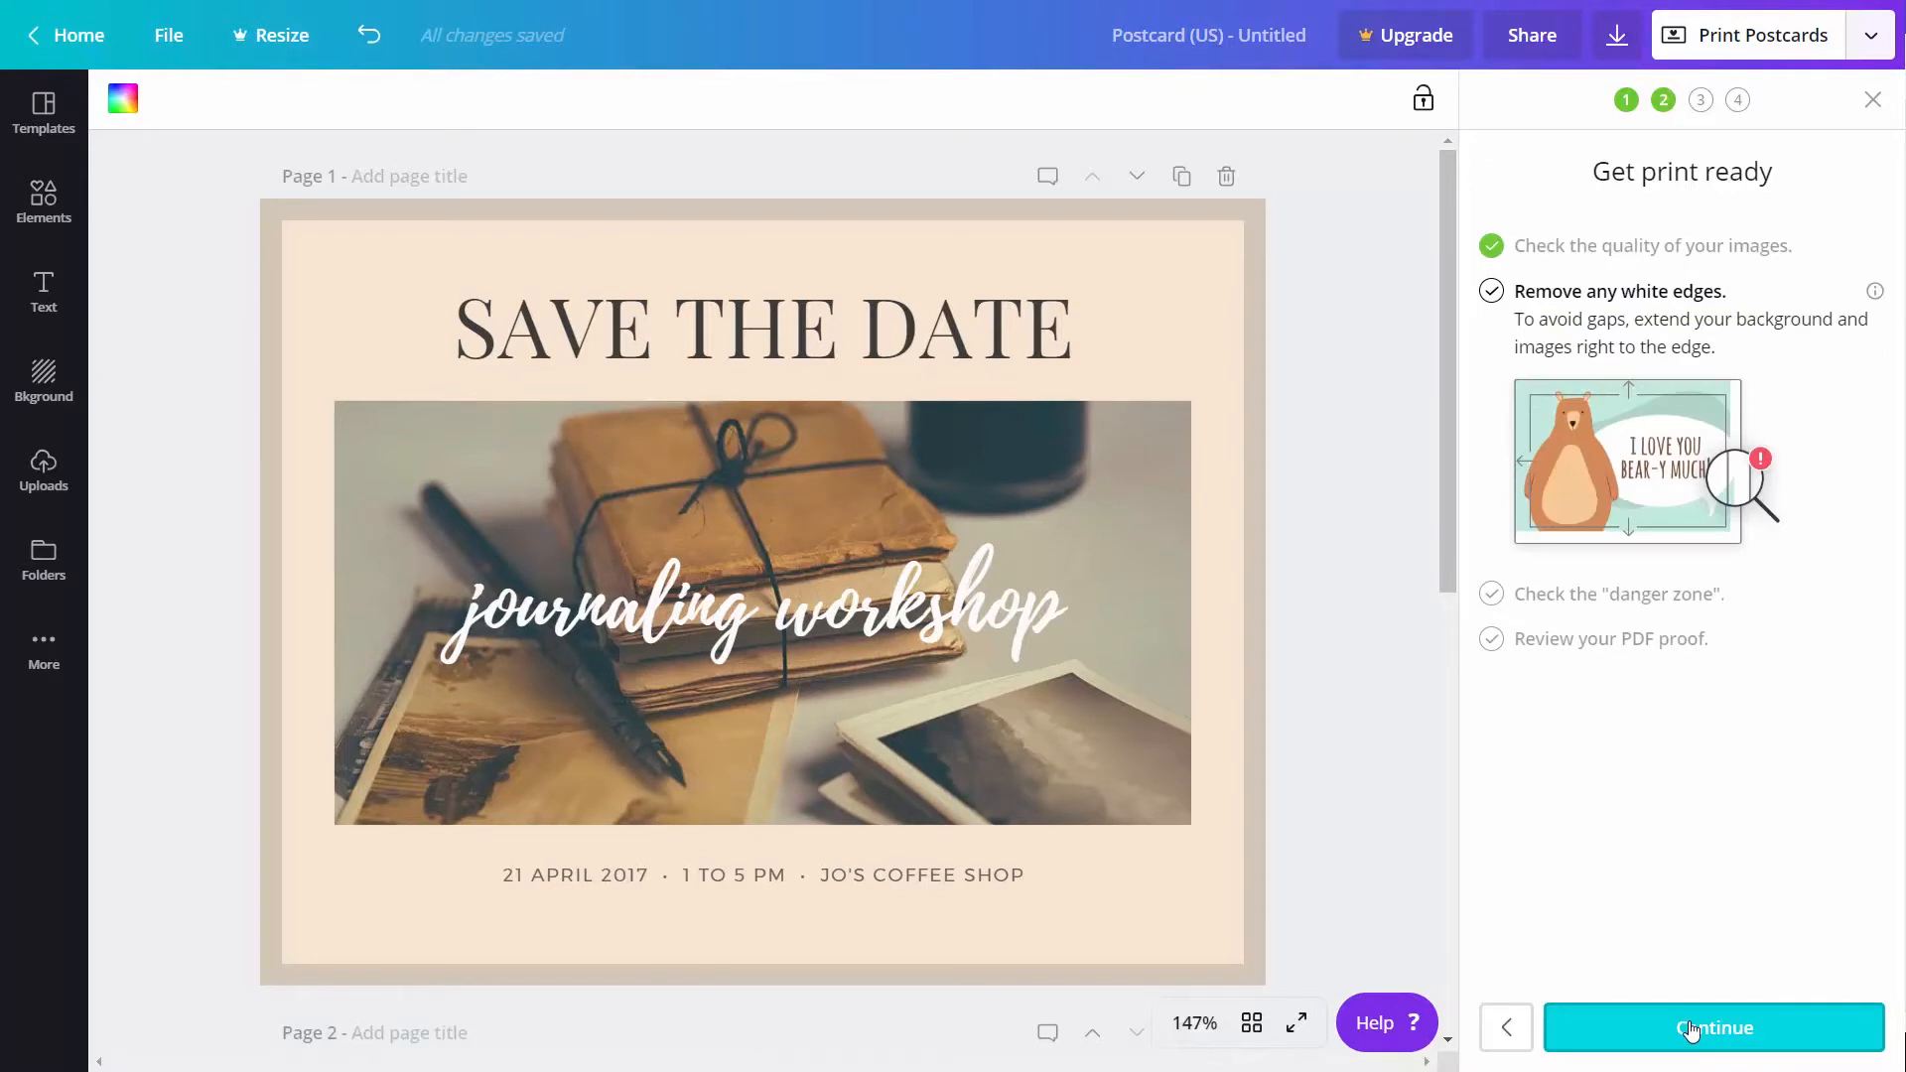
left_click(1693, 1032)
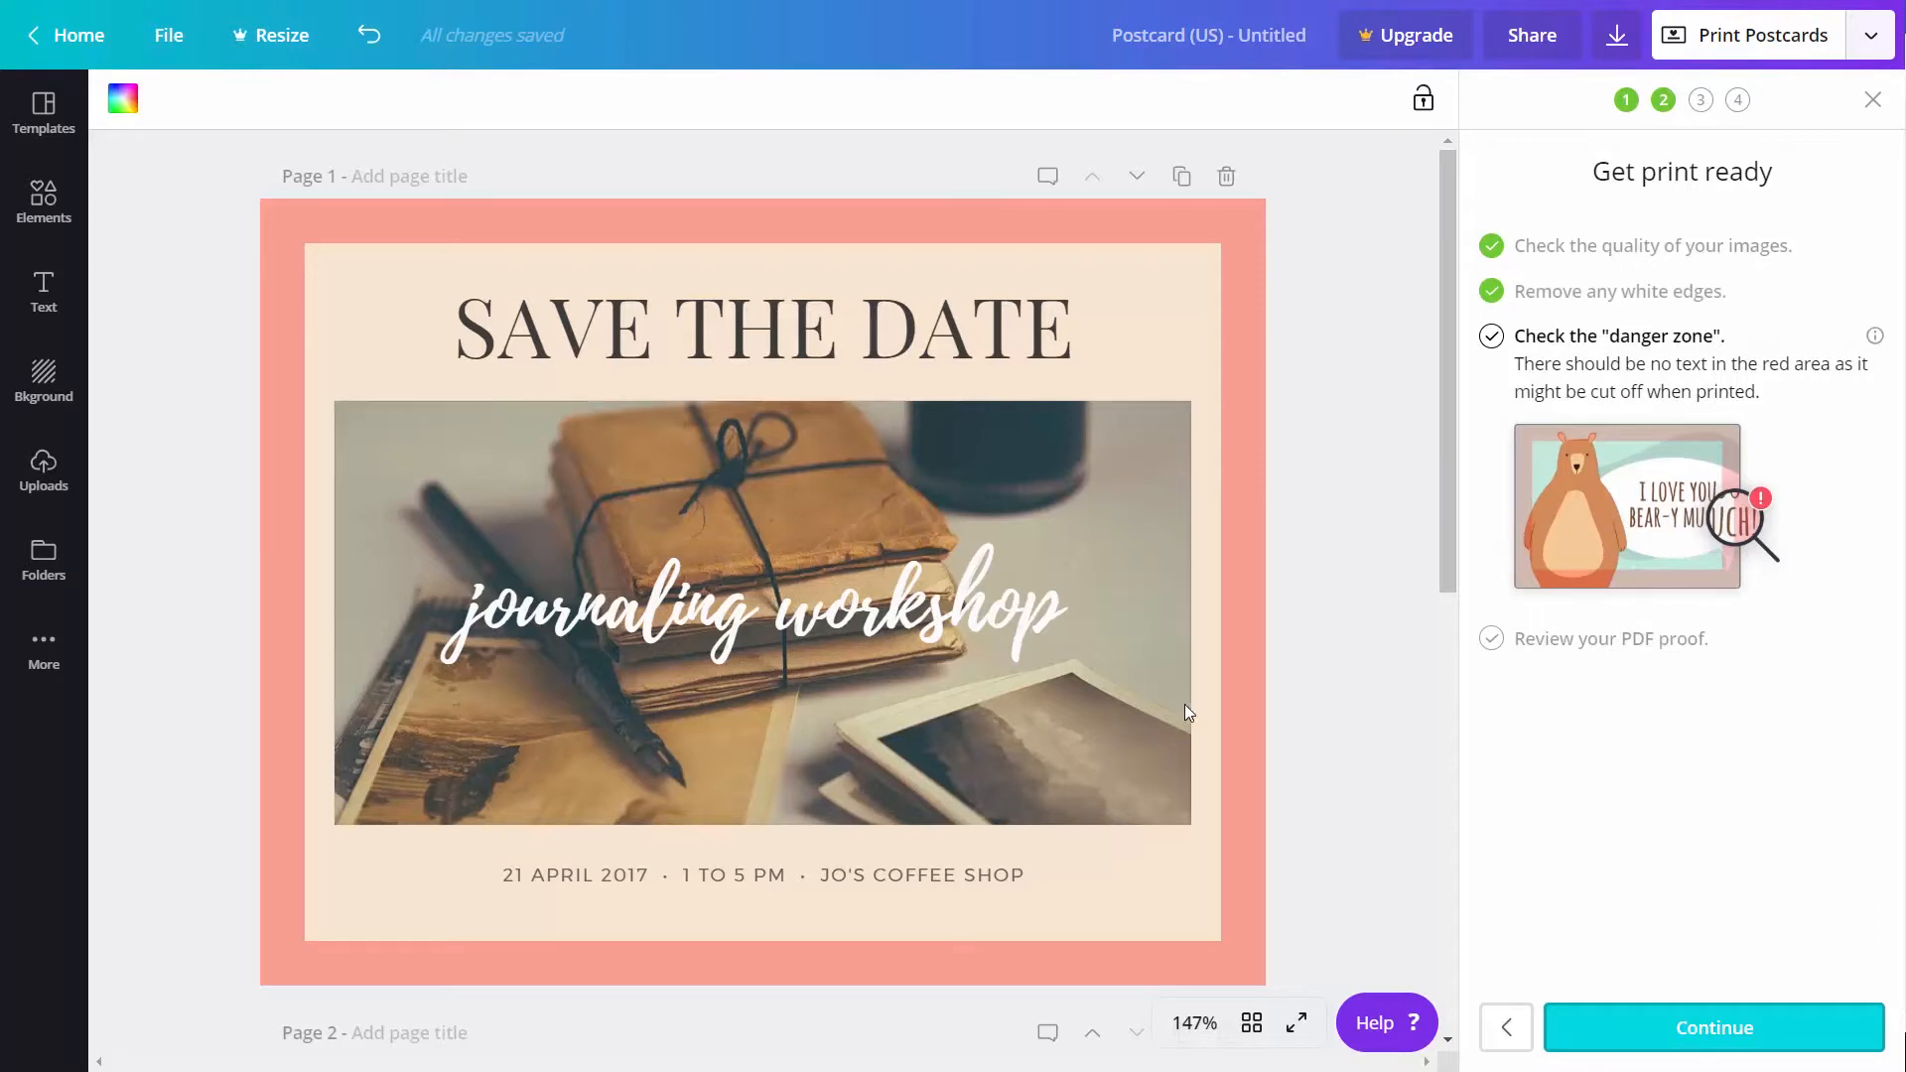
left_click(1658, 1028)
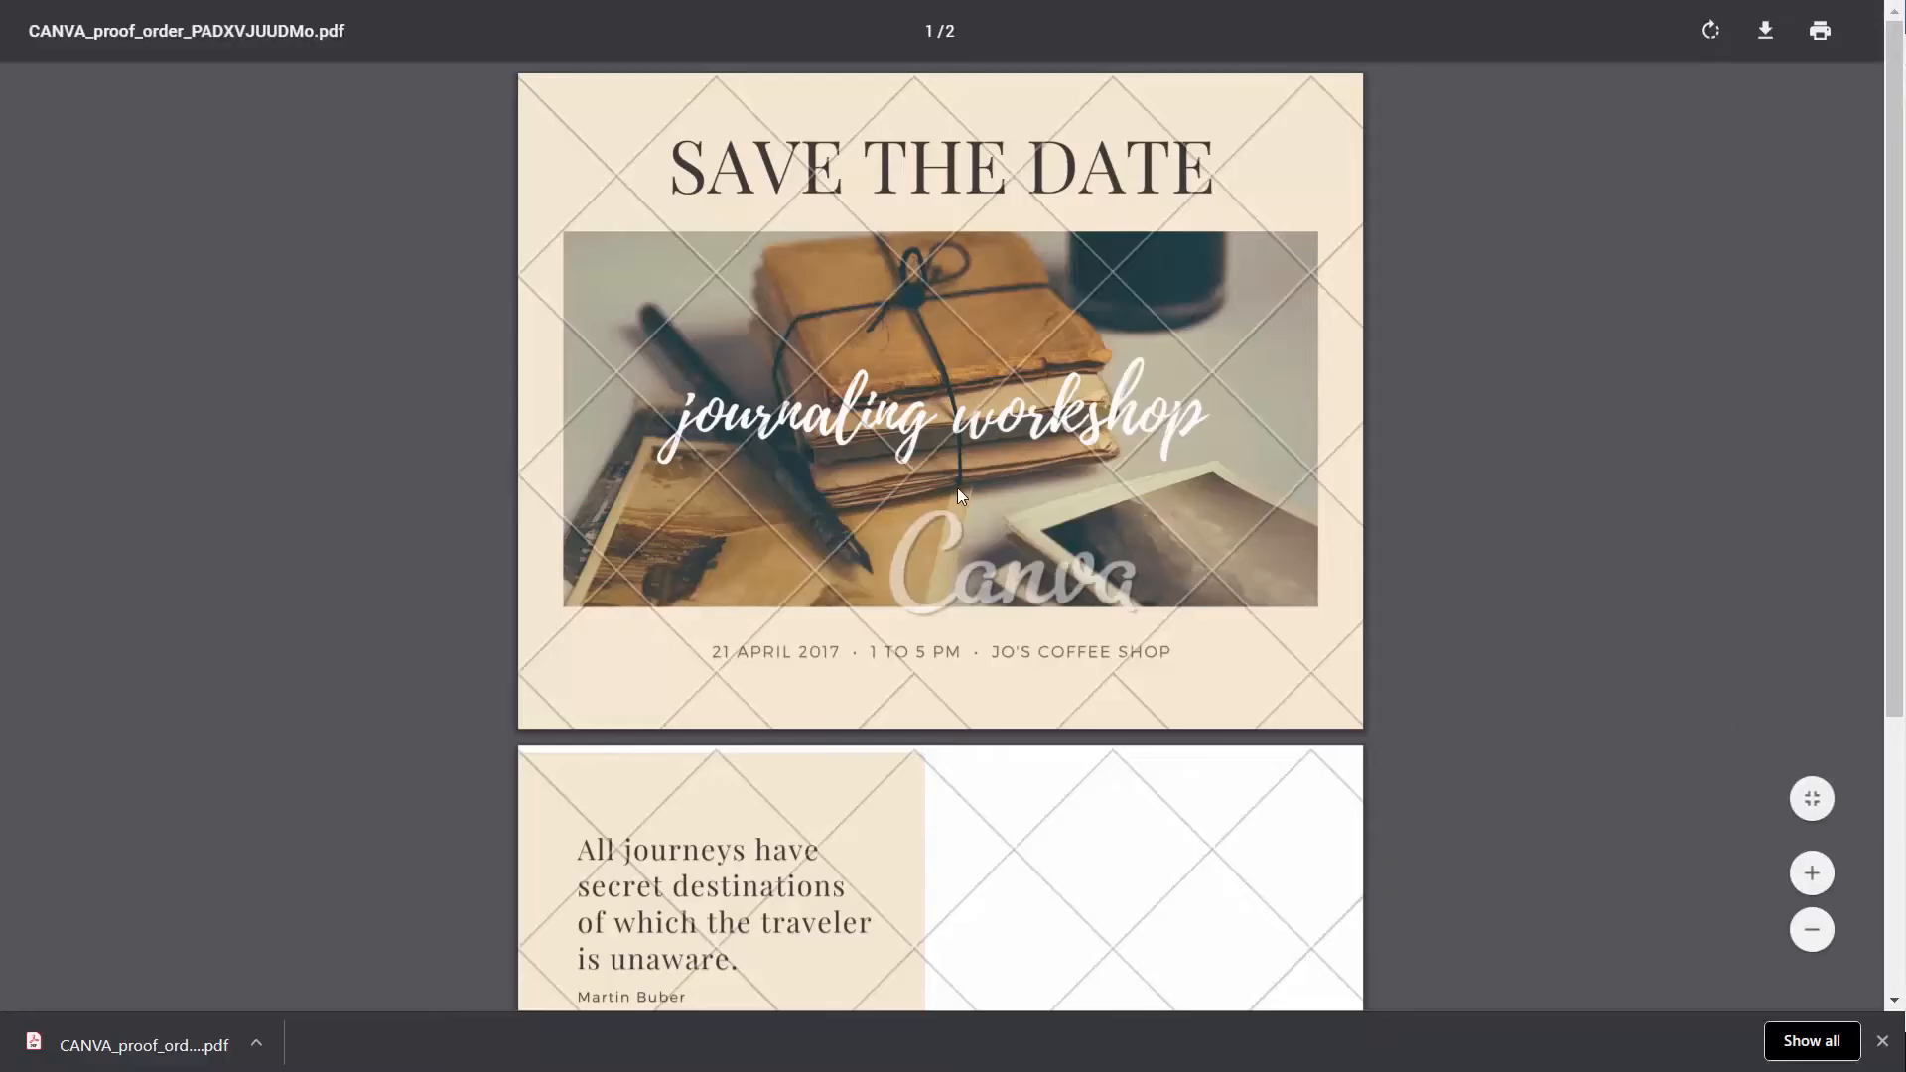
Review both pages of the postcard's PDF proof and close it
scroll(1121, 573, "down", 4)
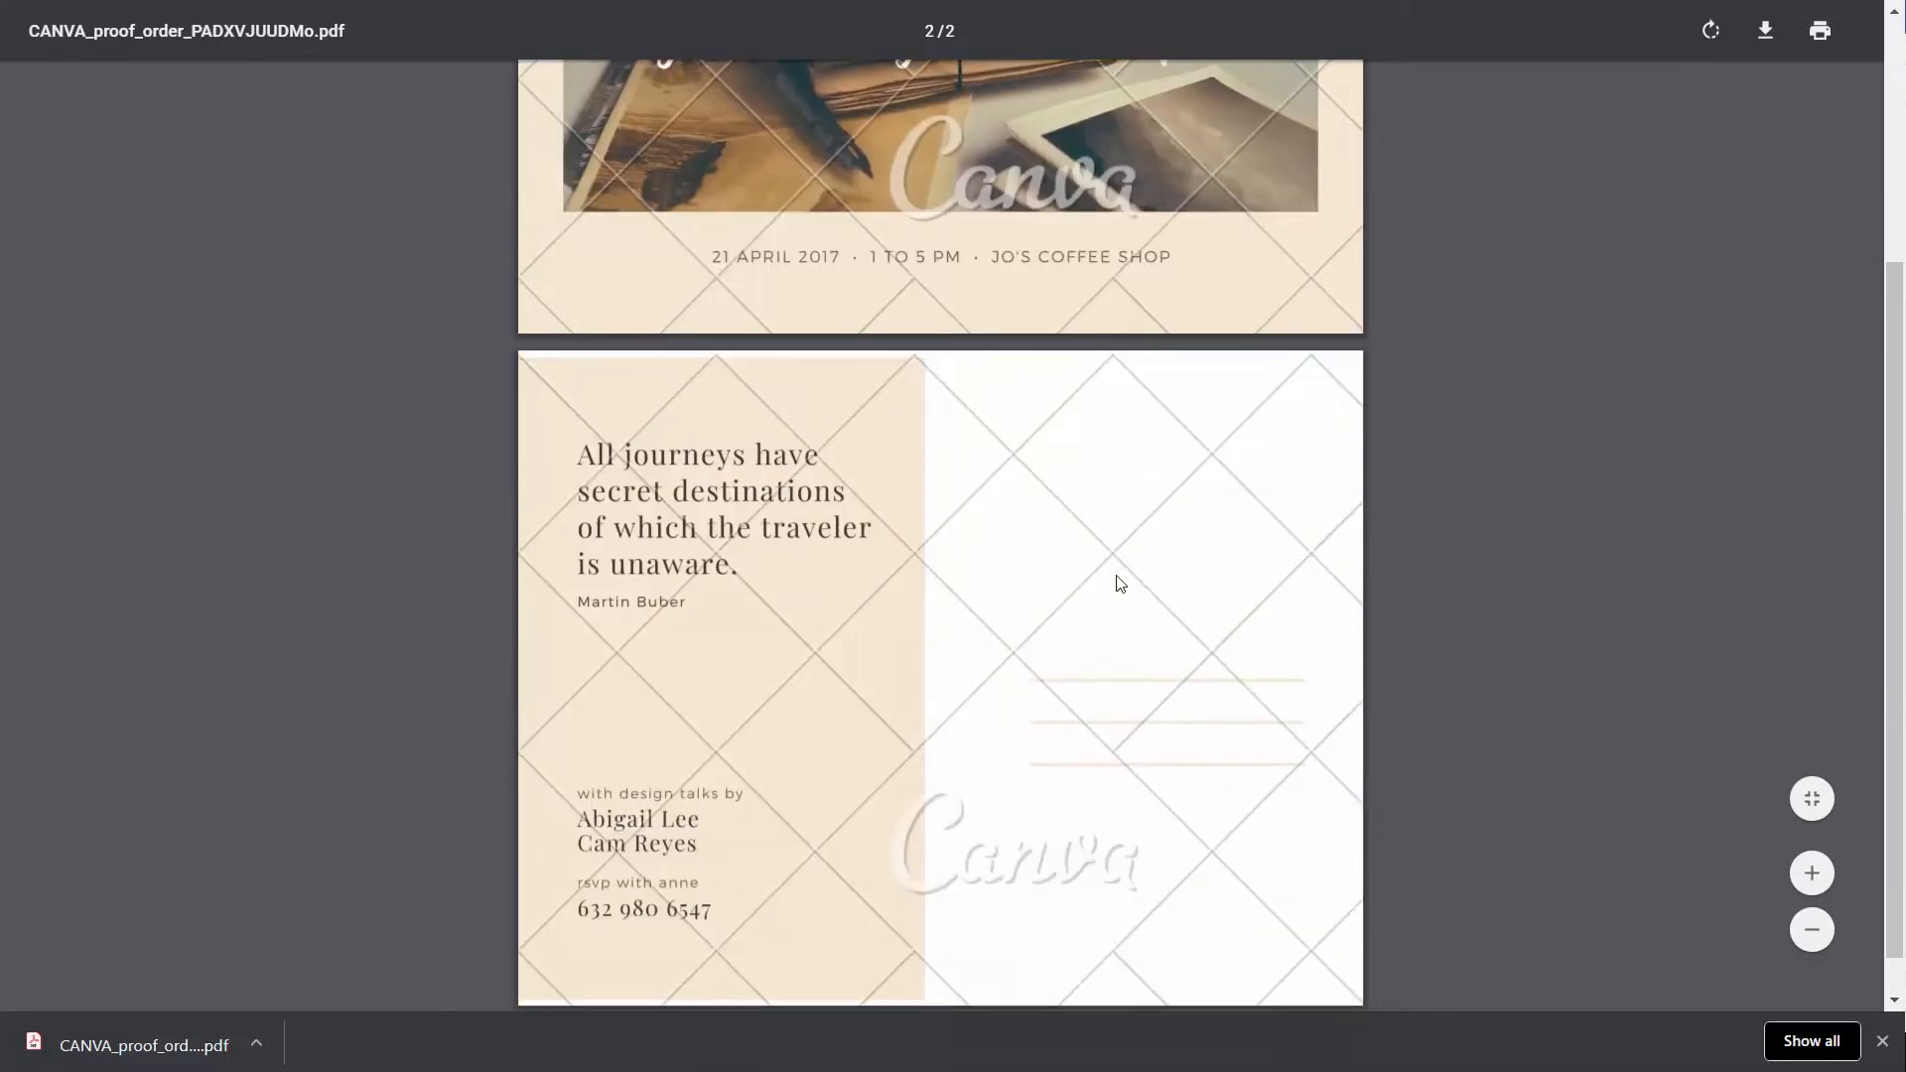
scroll(1132, 580, "up", 4)
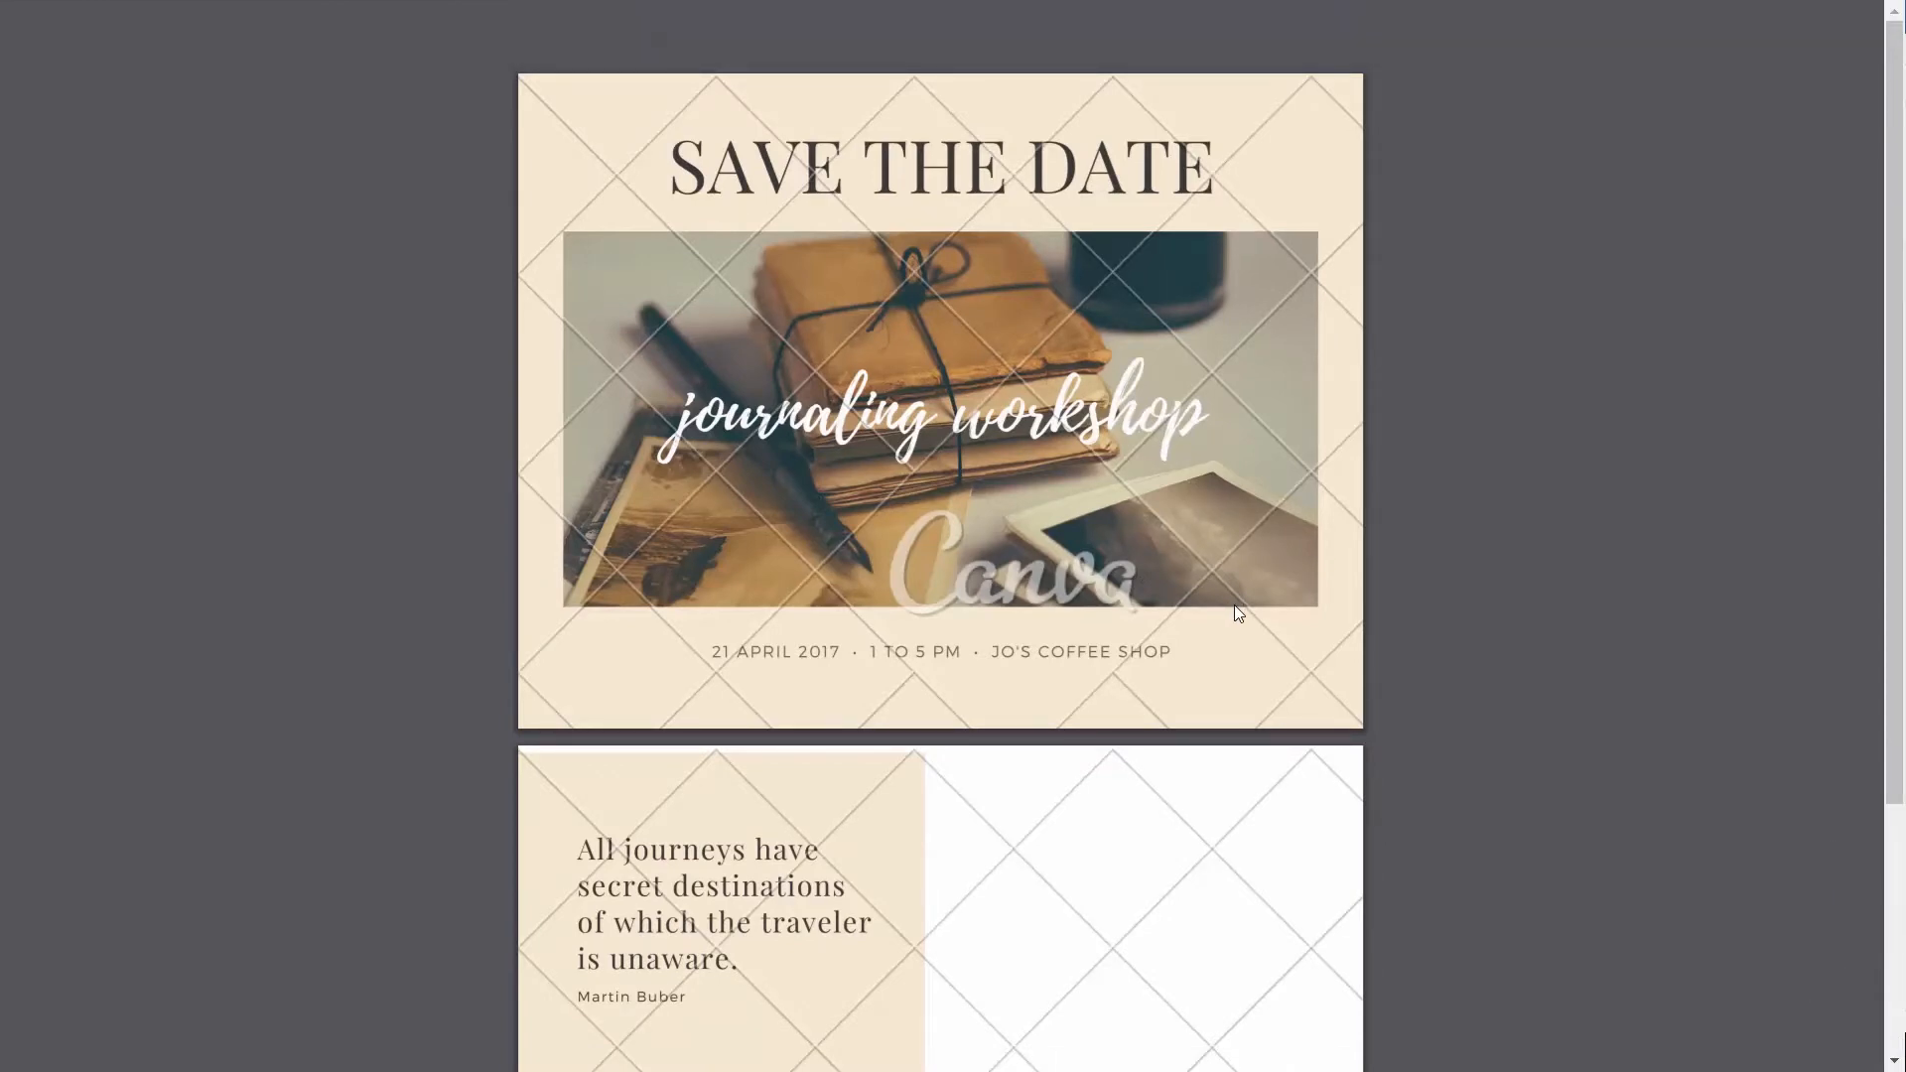
key("ctrl+w")
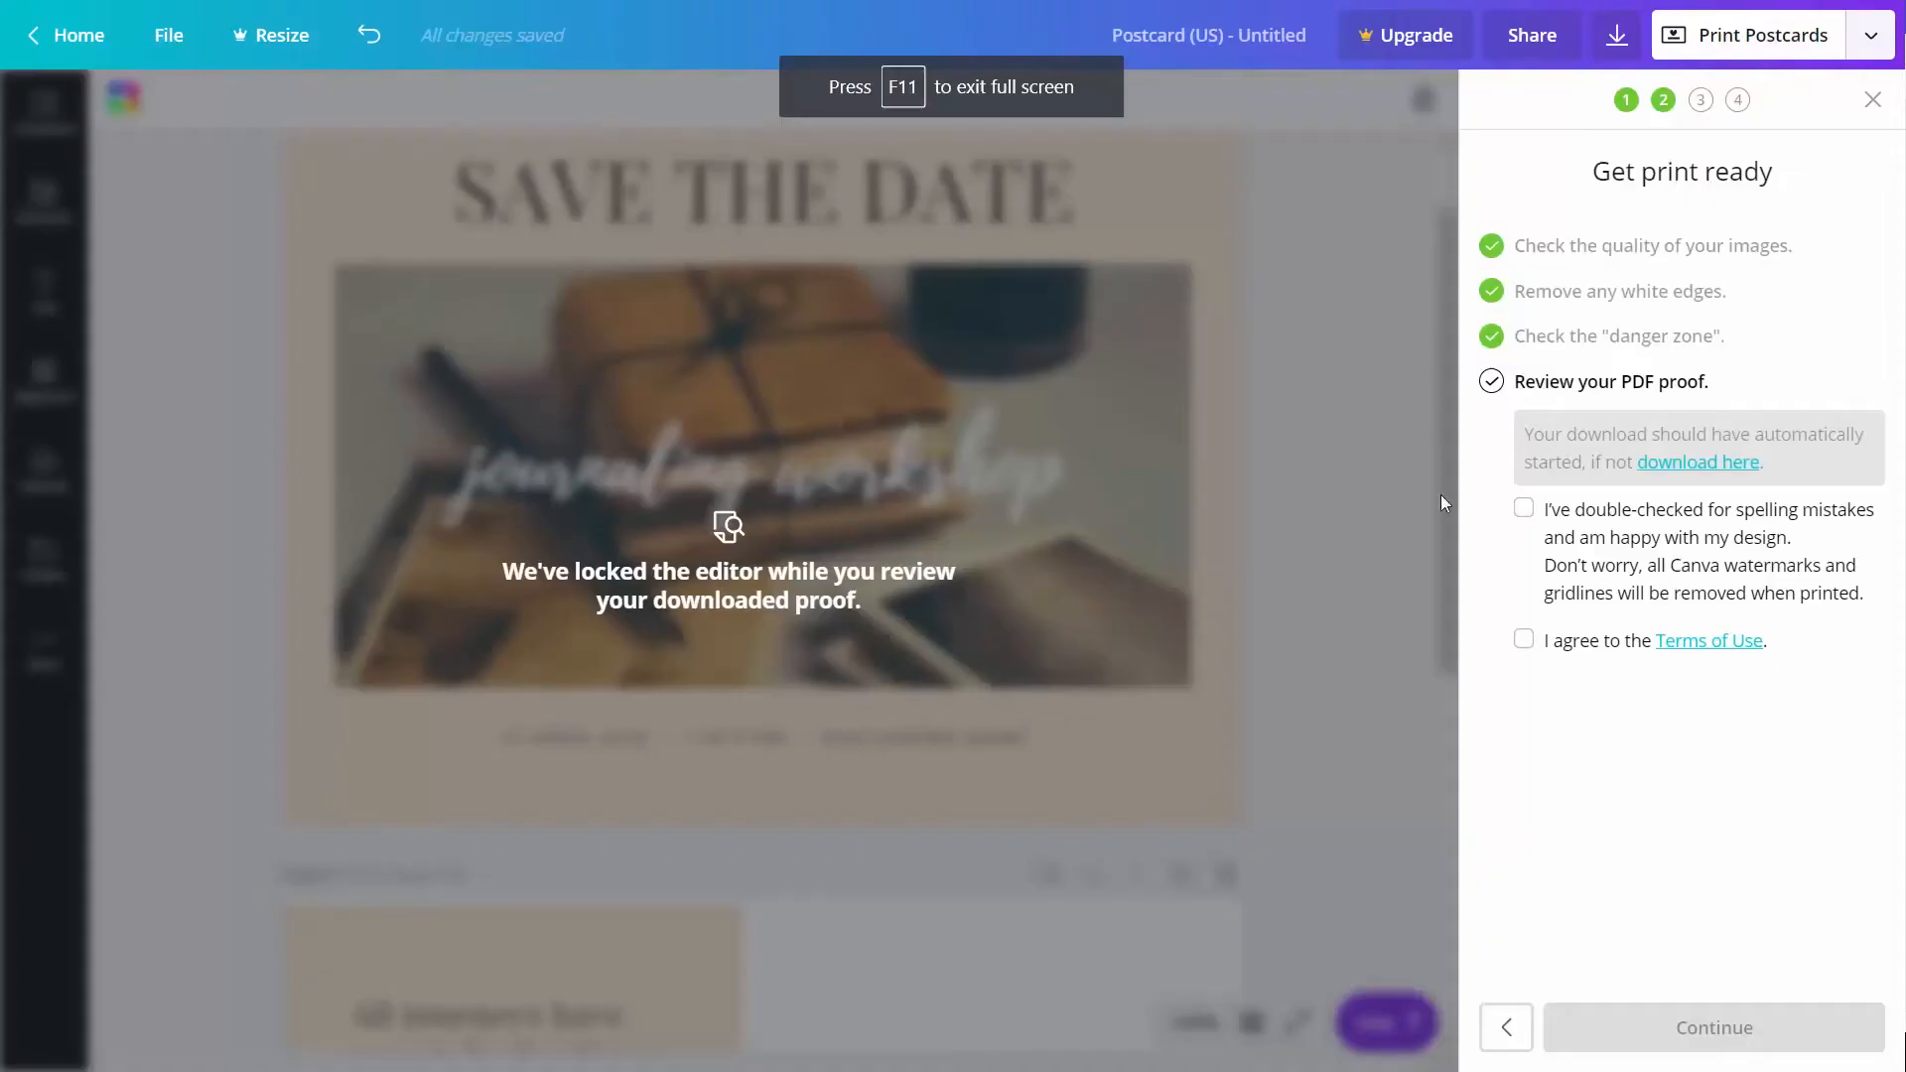
Approve the postcard proof, agree to the Terms of Use and continue the order with the prefilled shipping details
left_click(1523, 510)
left_click(1528, 642)
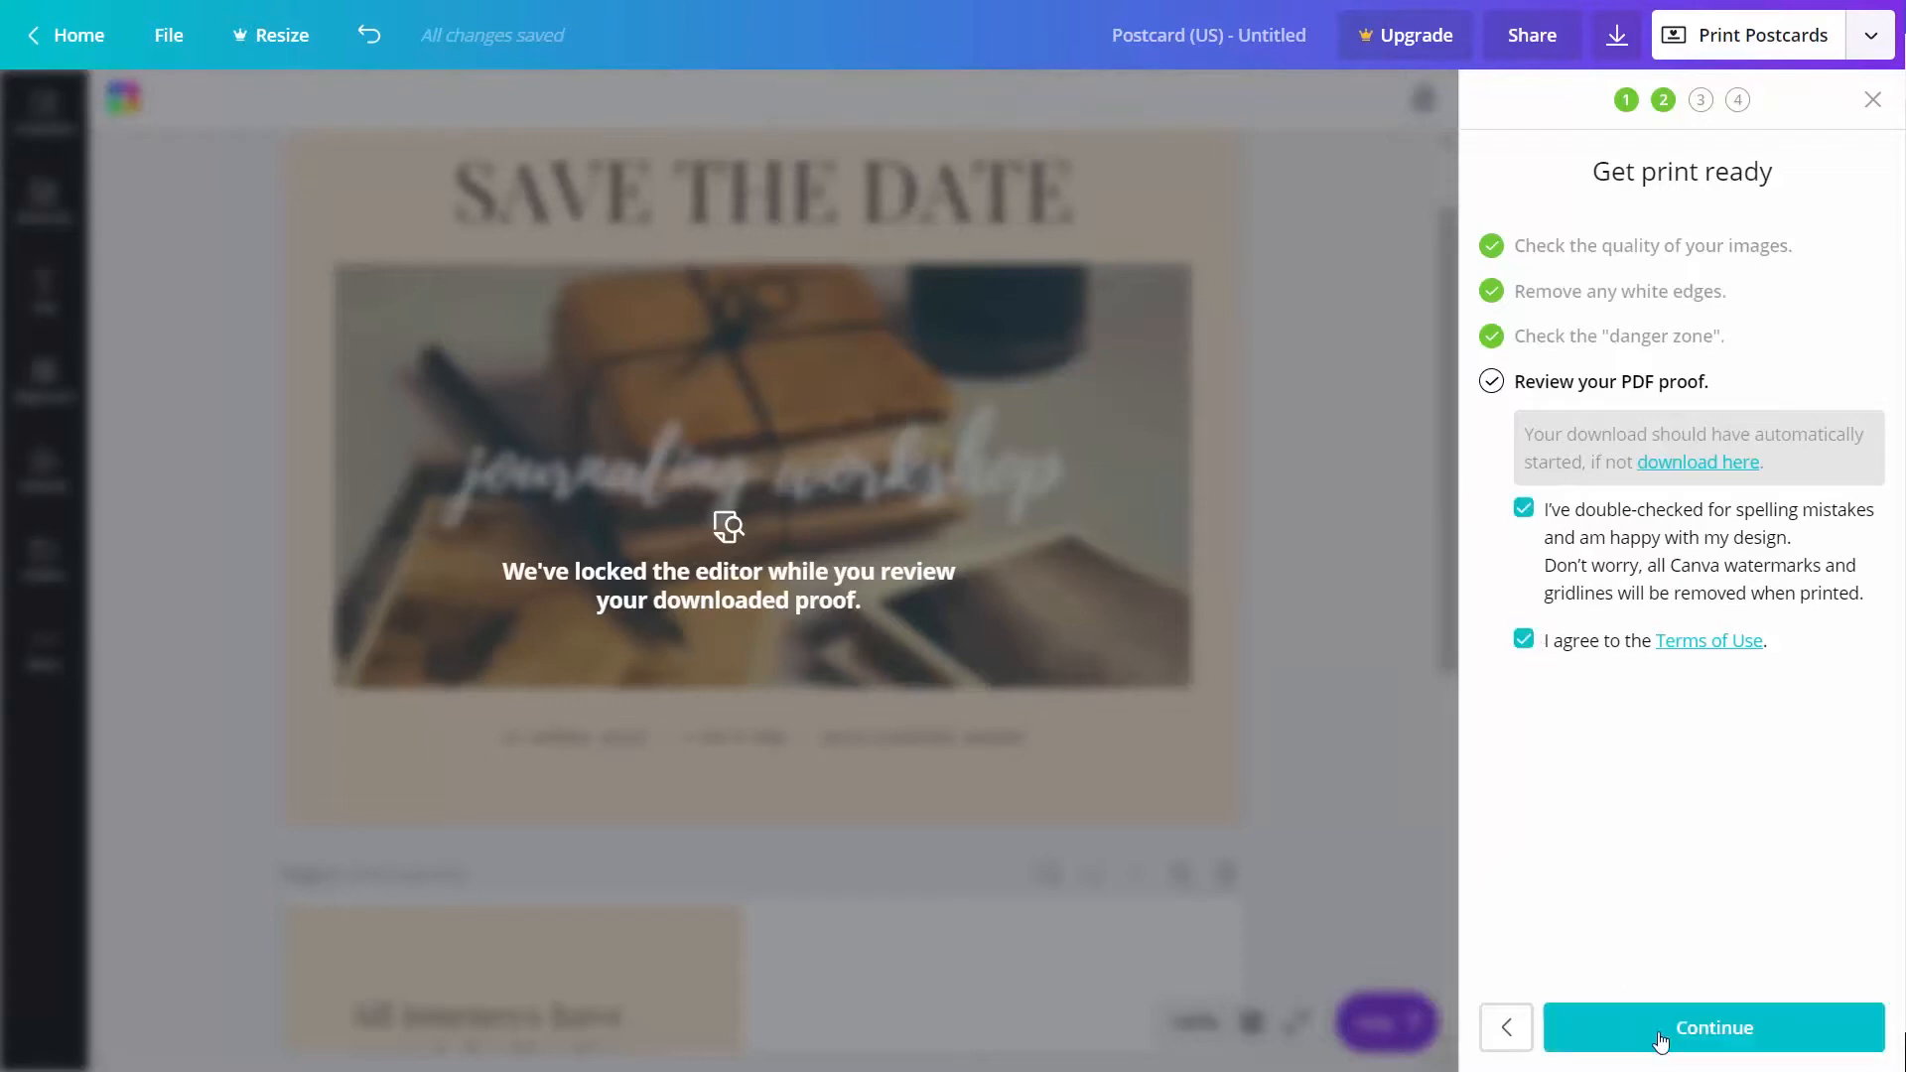
left_click(1675, 1034)
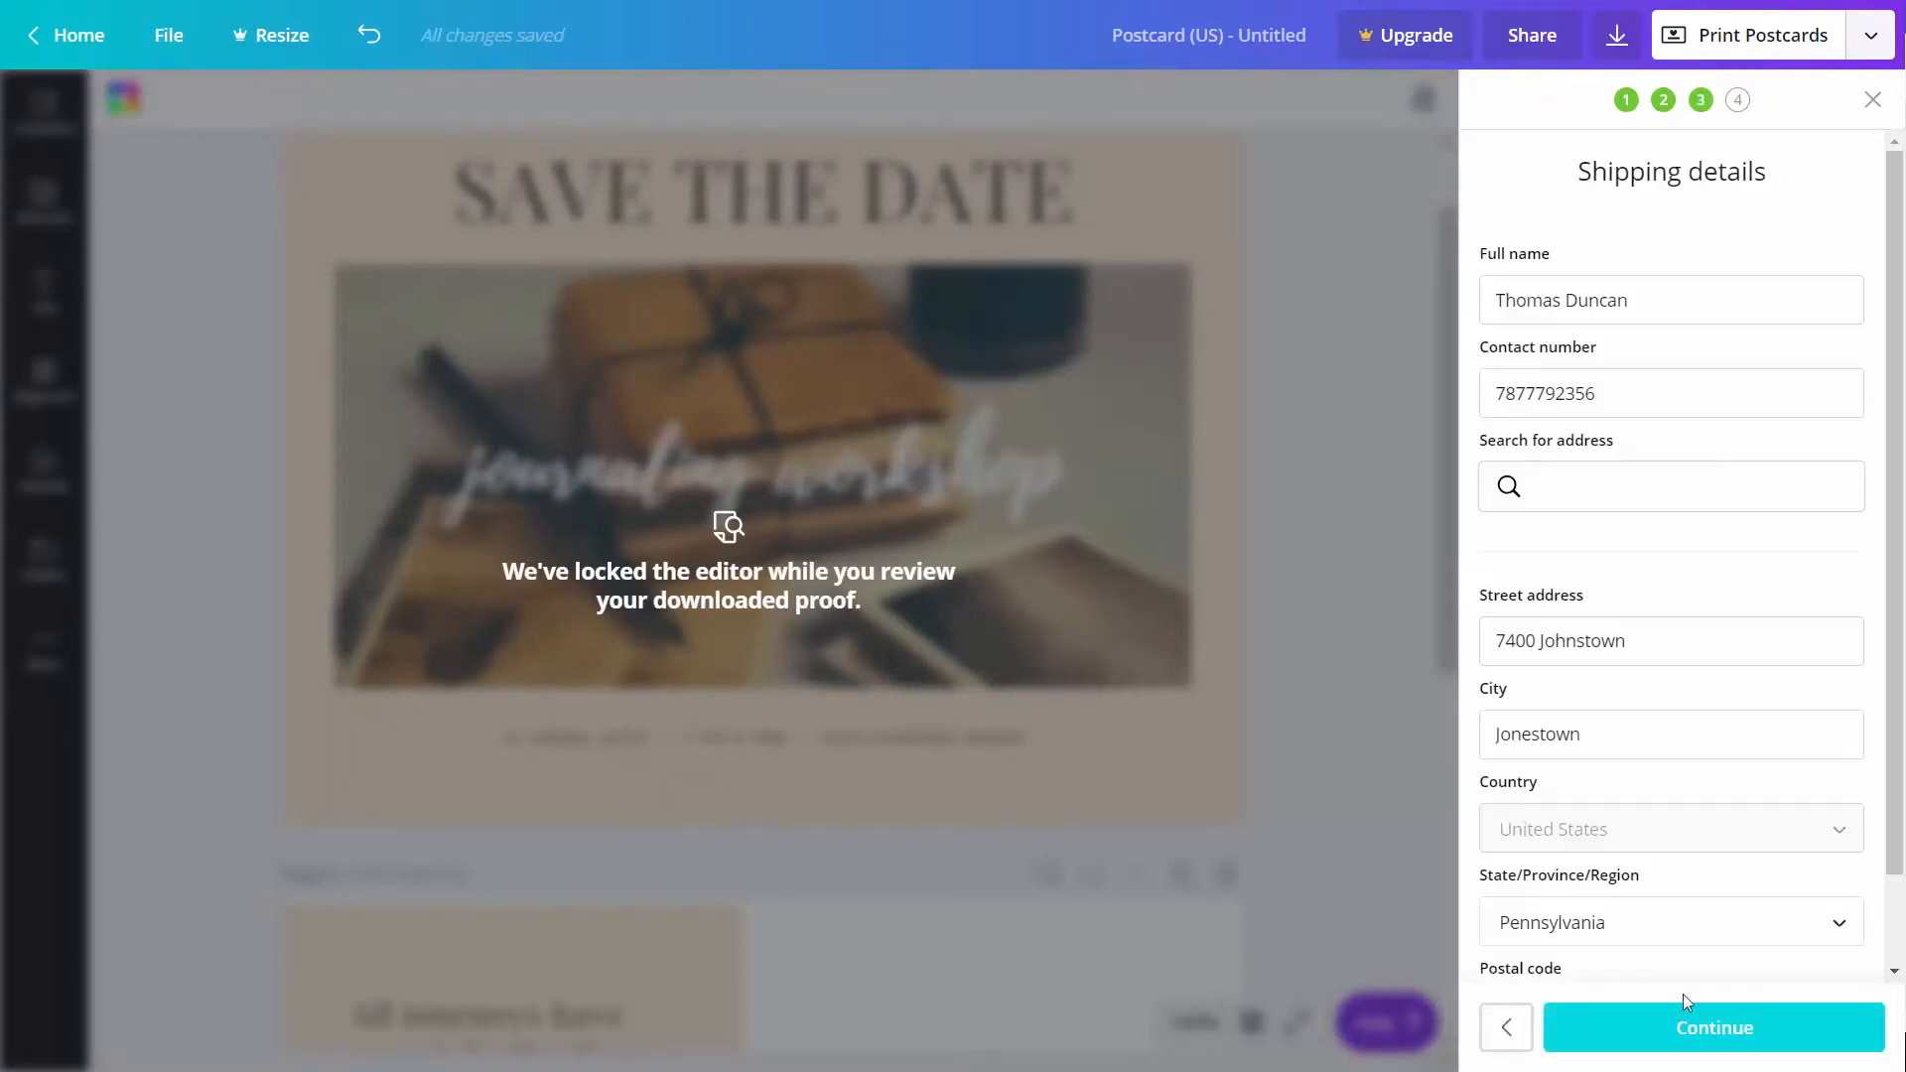
left_click(1724, 1038)
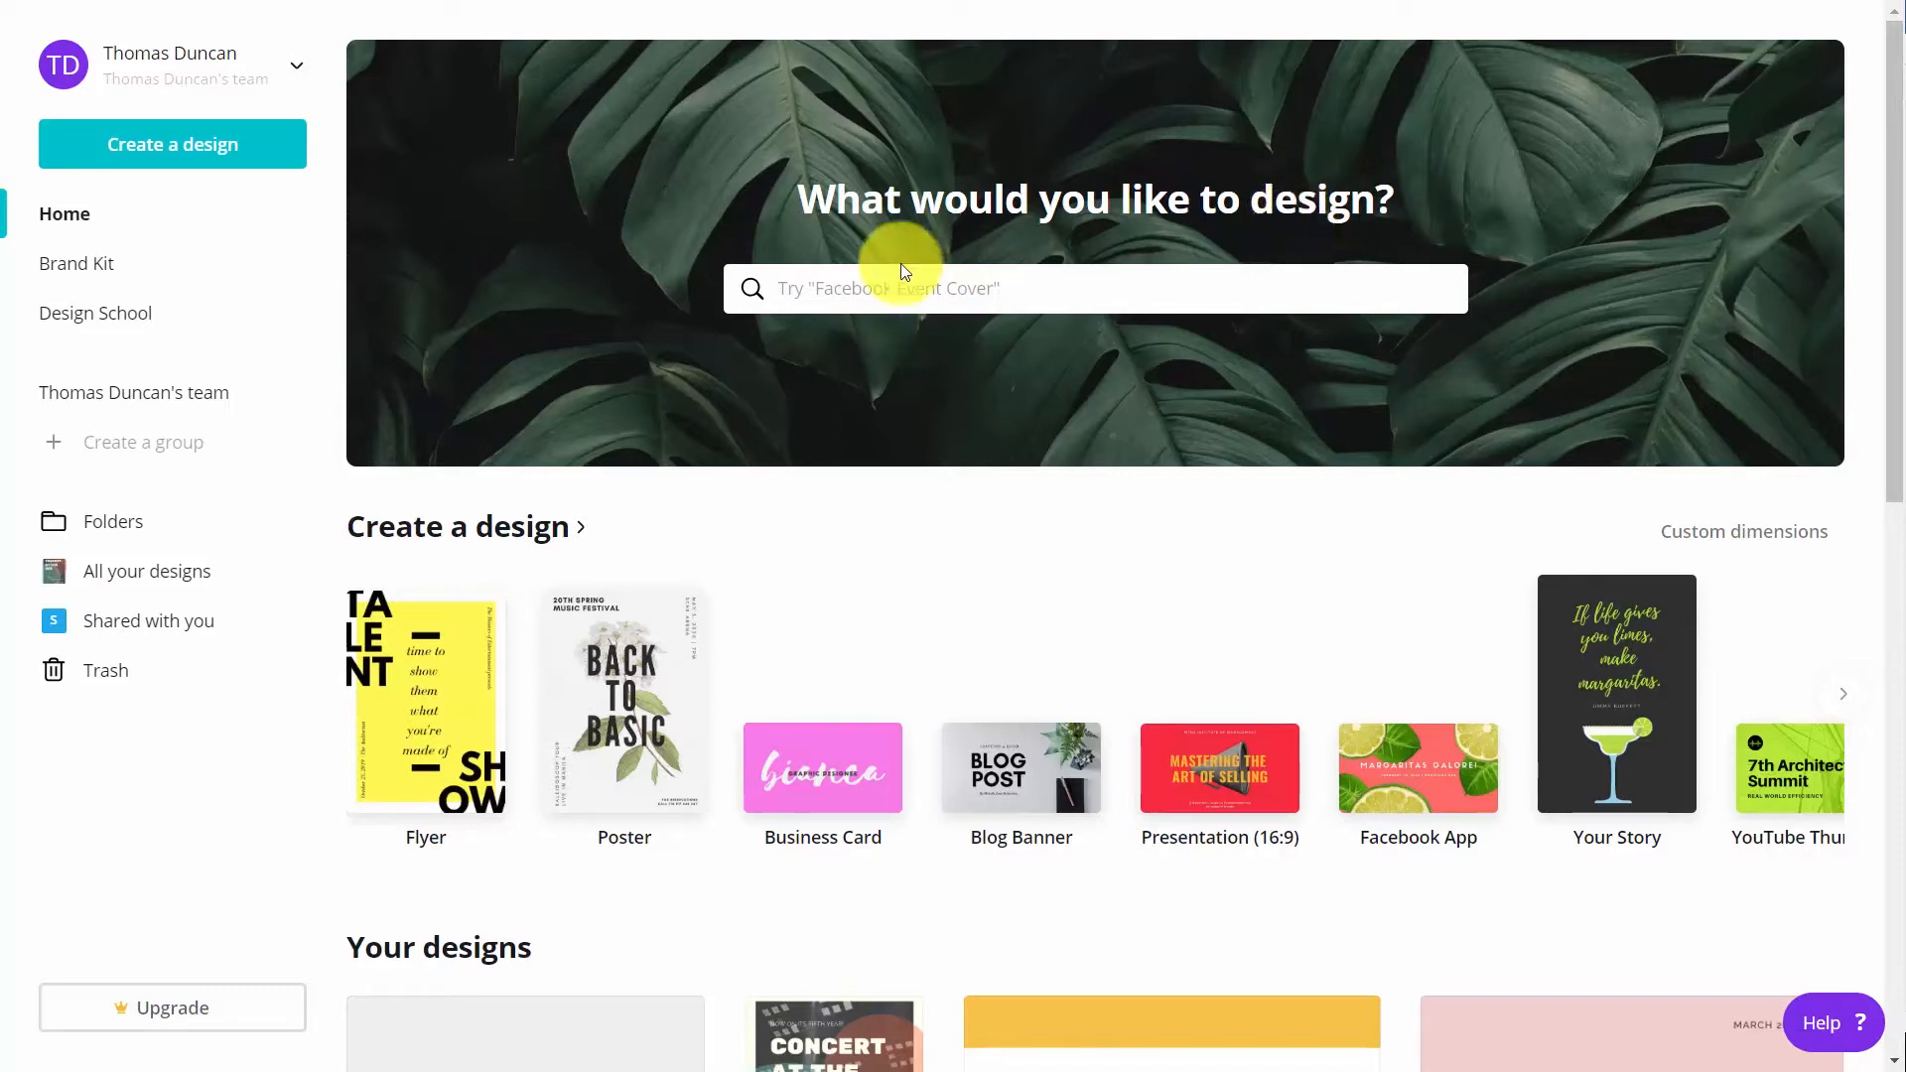
Create a new square Invitation design and apply the "Sue Turns Thirteen!" birthday template
left_click(940, 291)
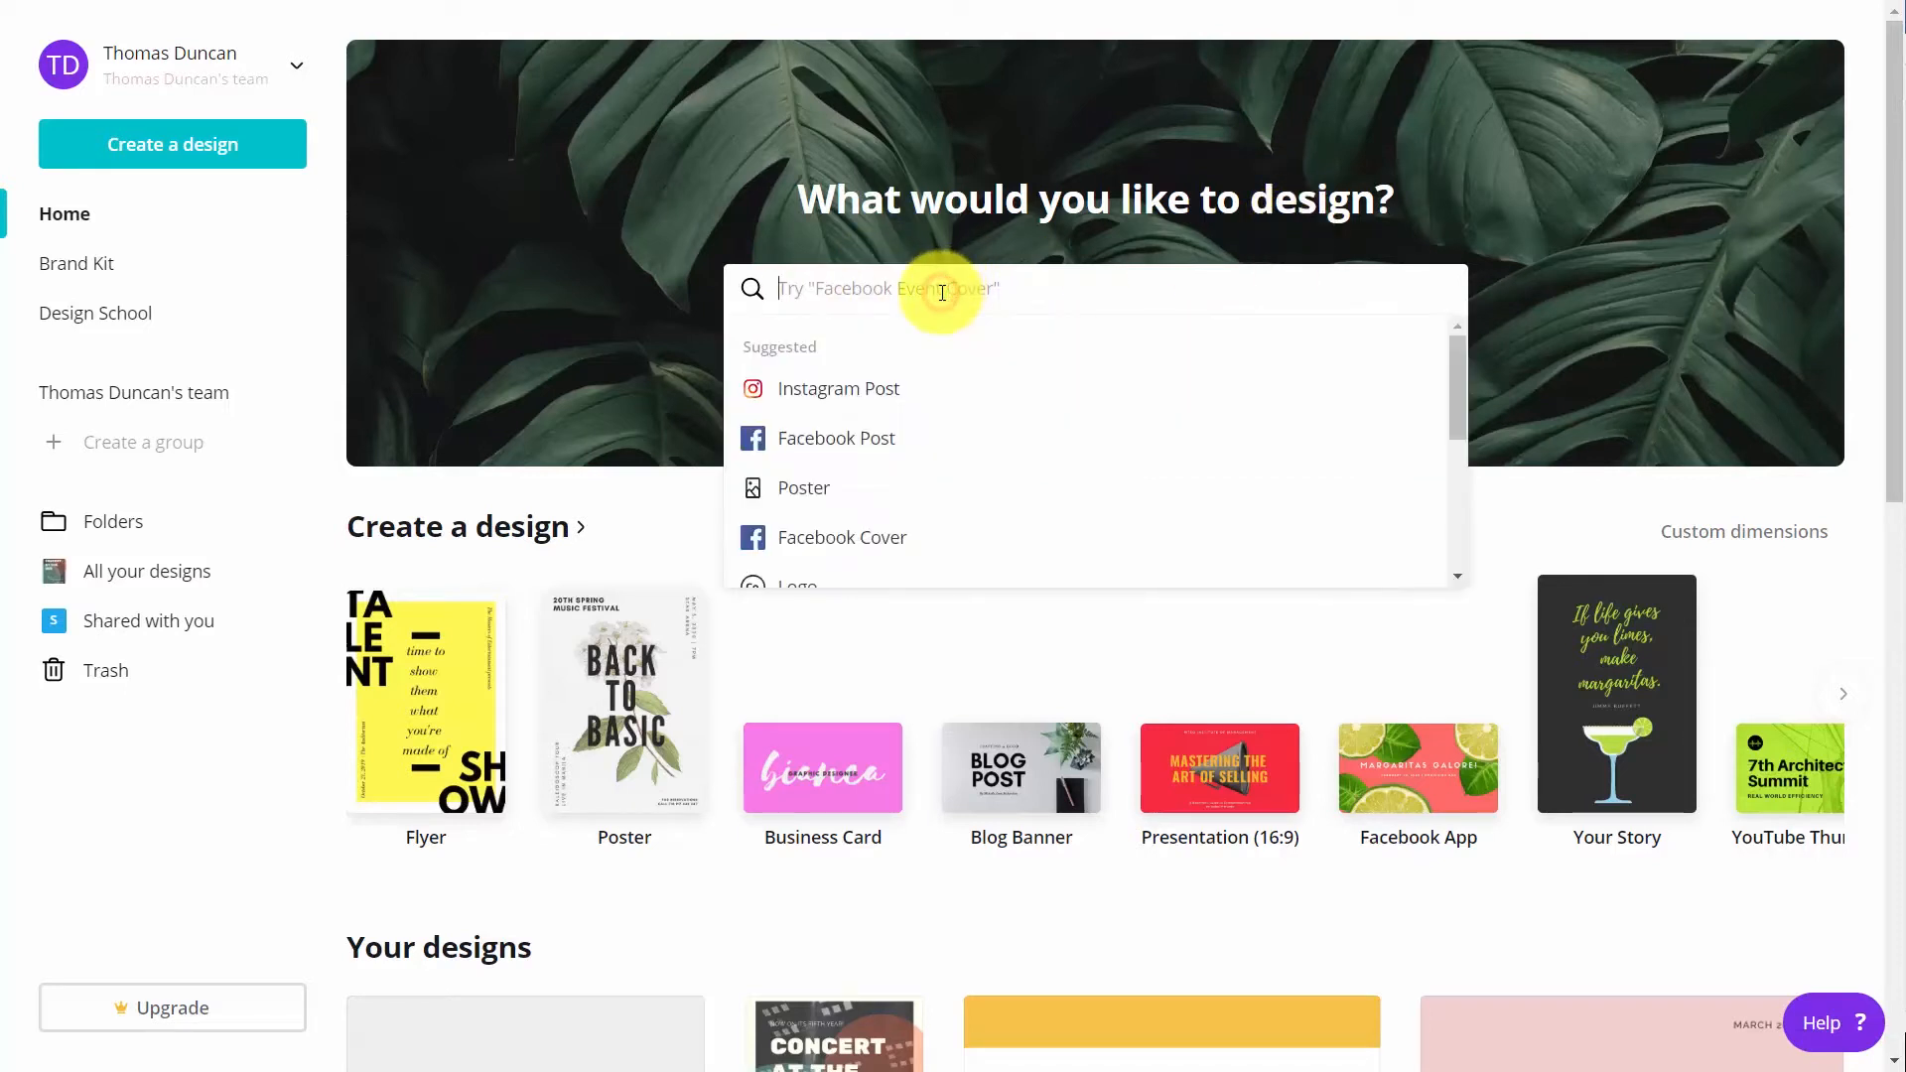
type("invi")
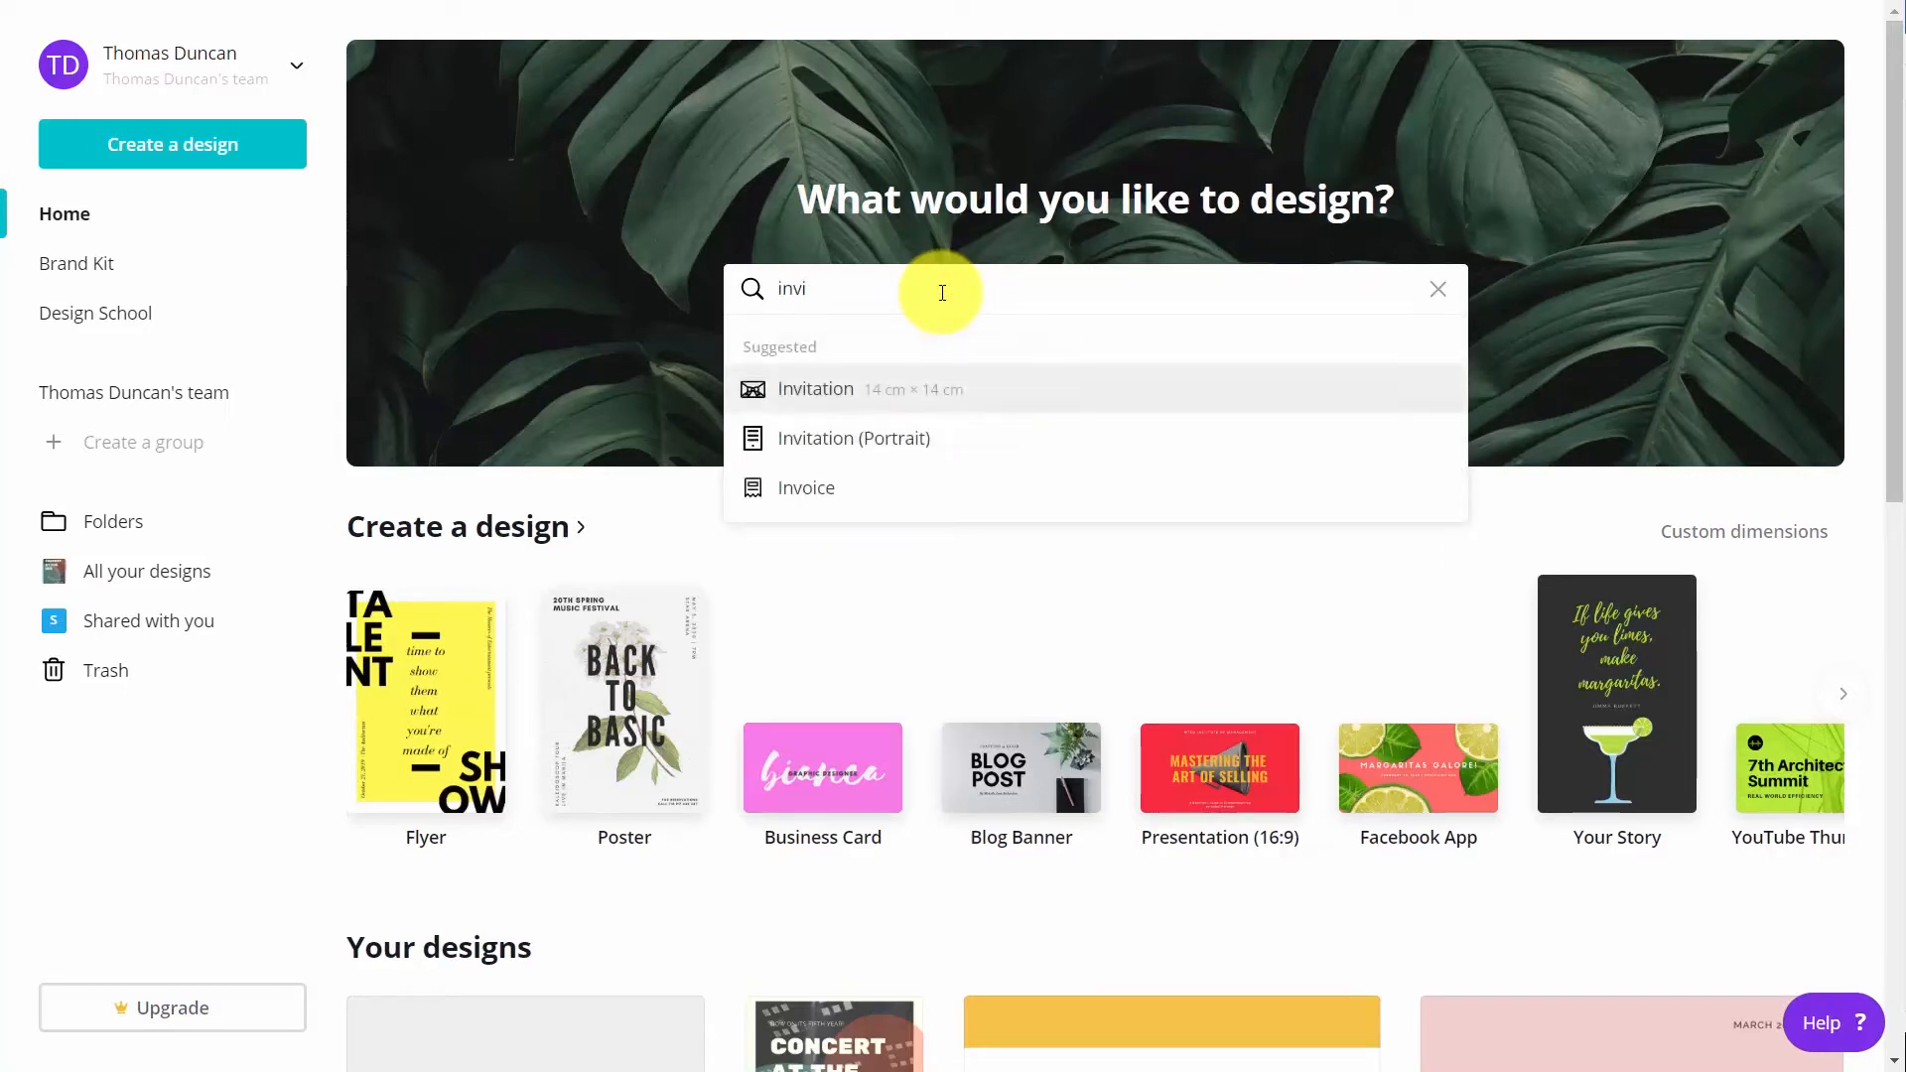
left_click(860, 398)
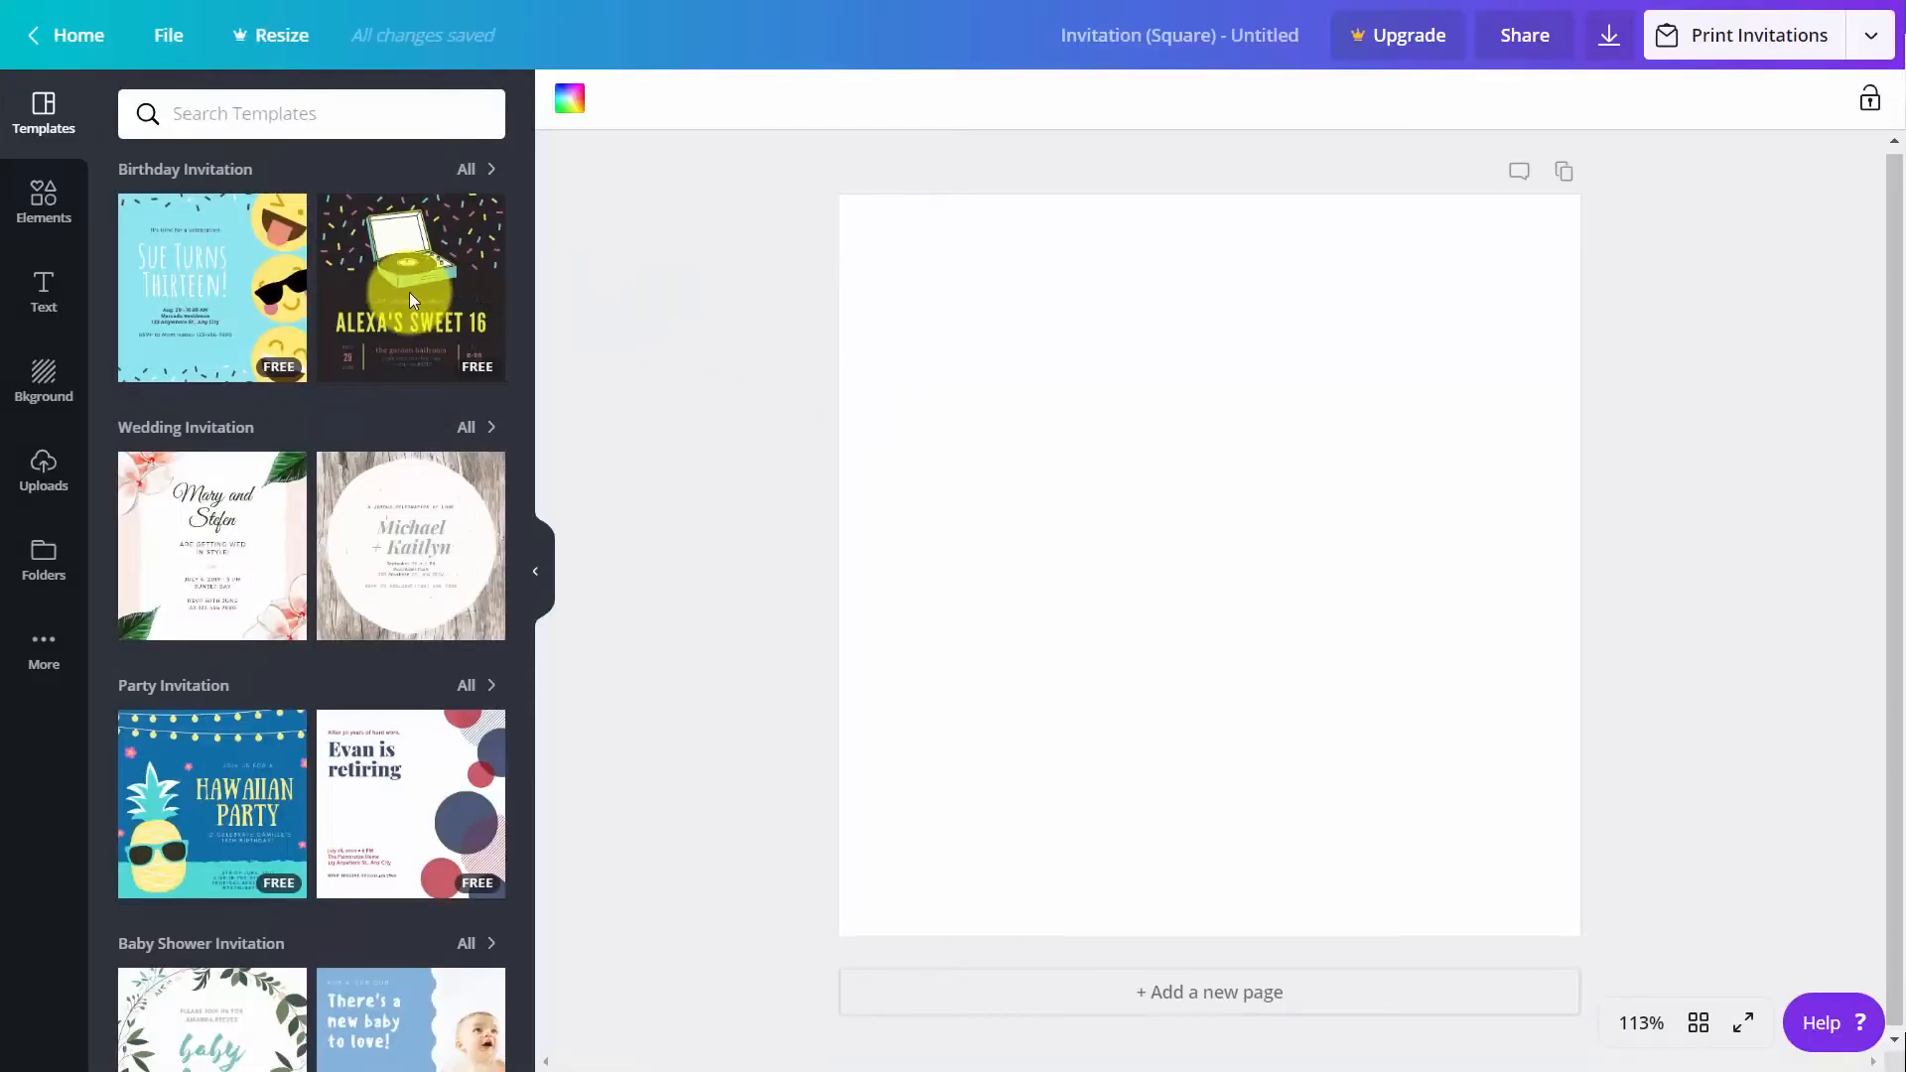
left_click(247, 303)
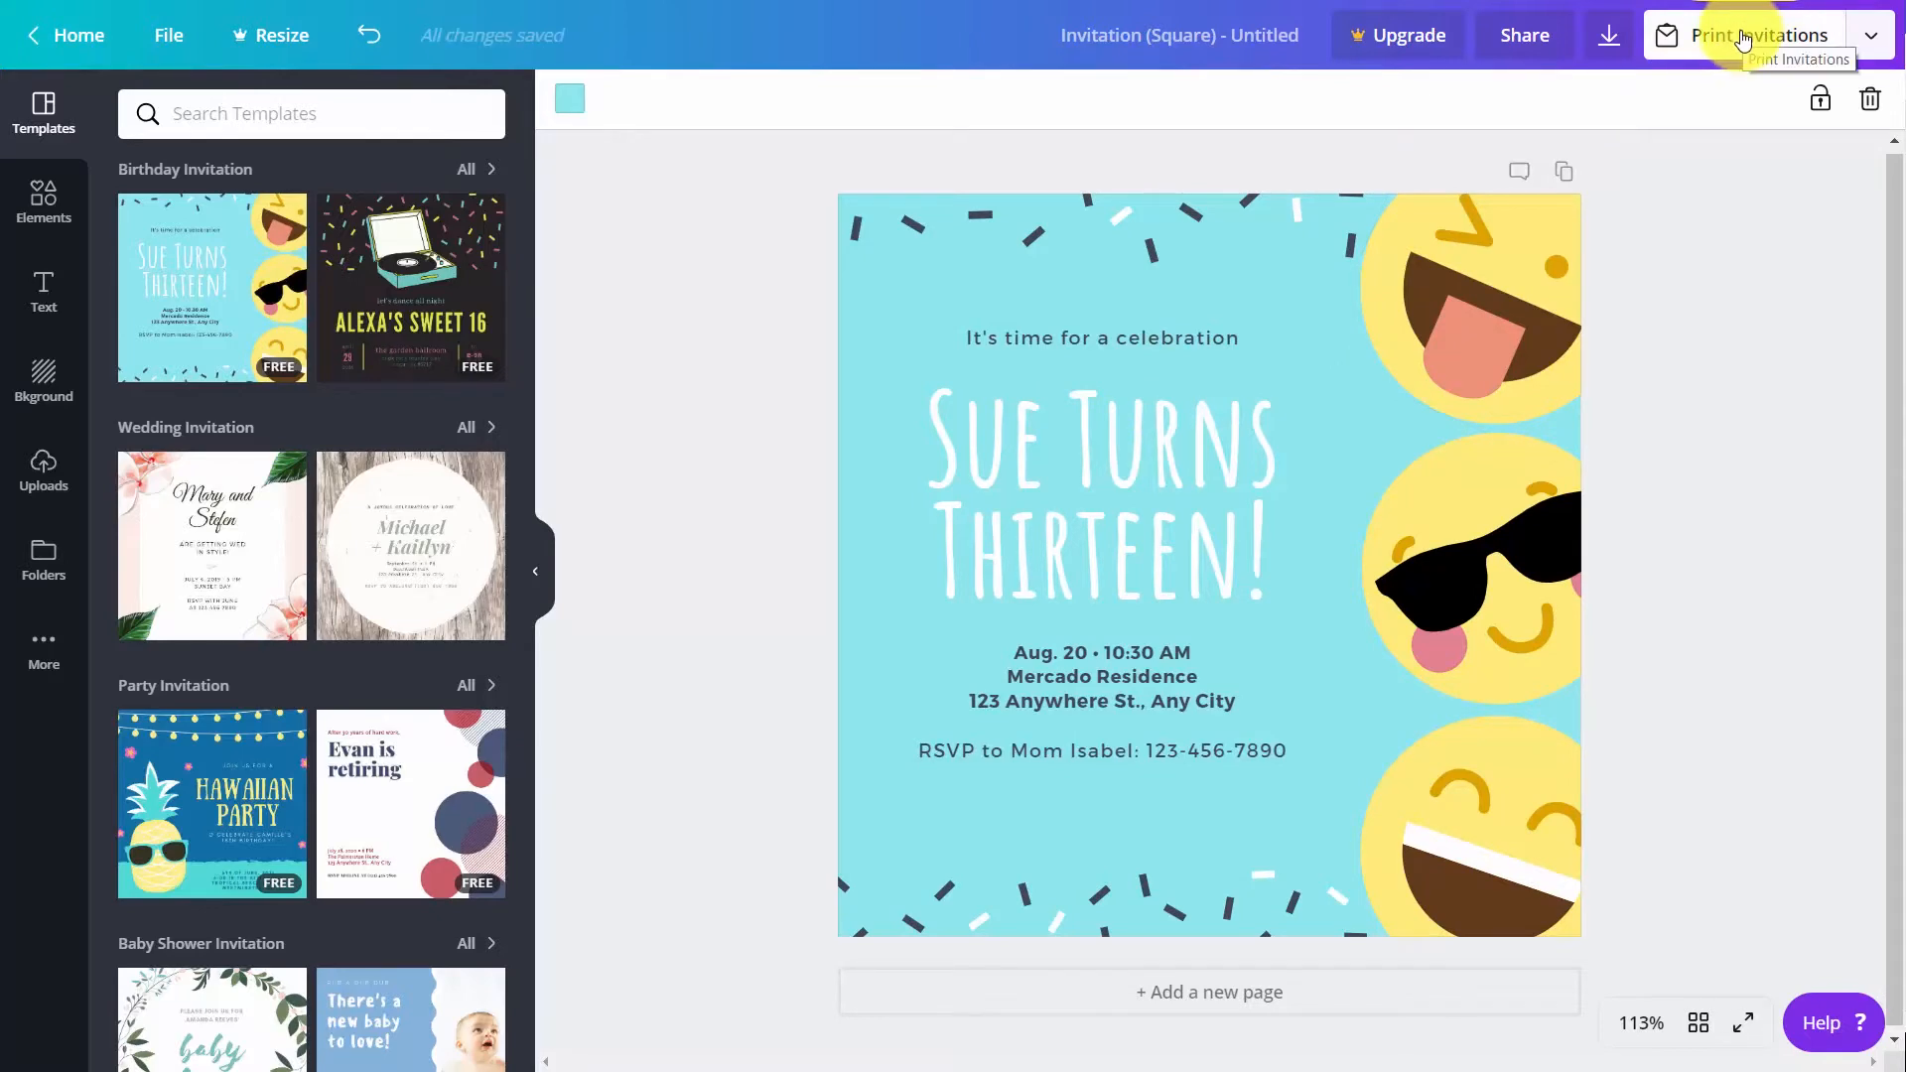
Start a print order for the invitation with standard paper, matte finish, 50 copies and standard delivery, leaving out the envelopes
left_click(1741, 40)
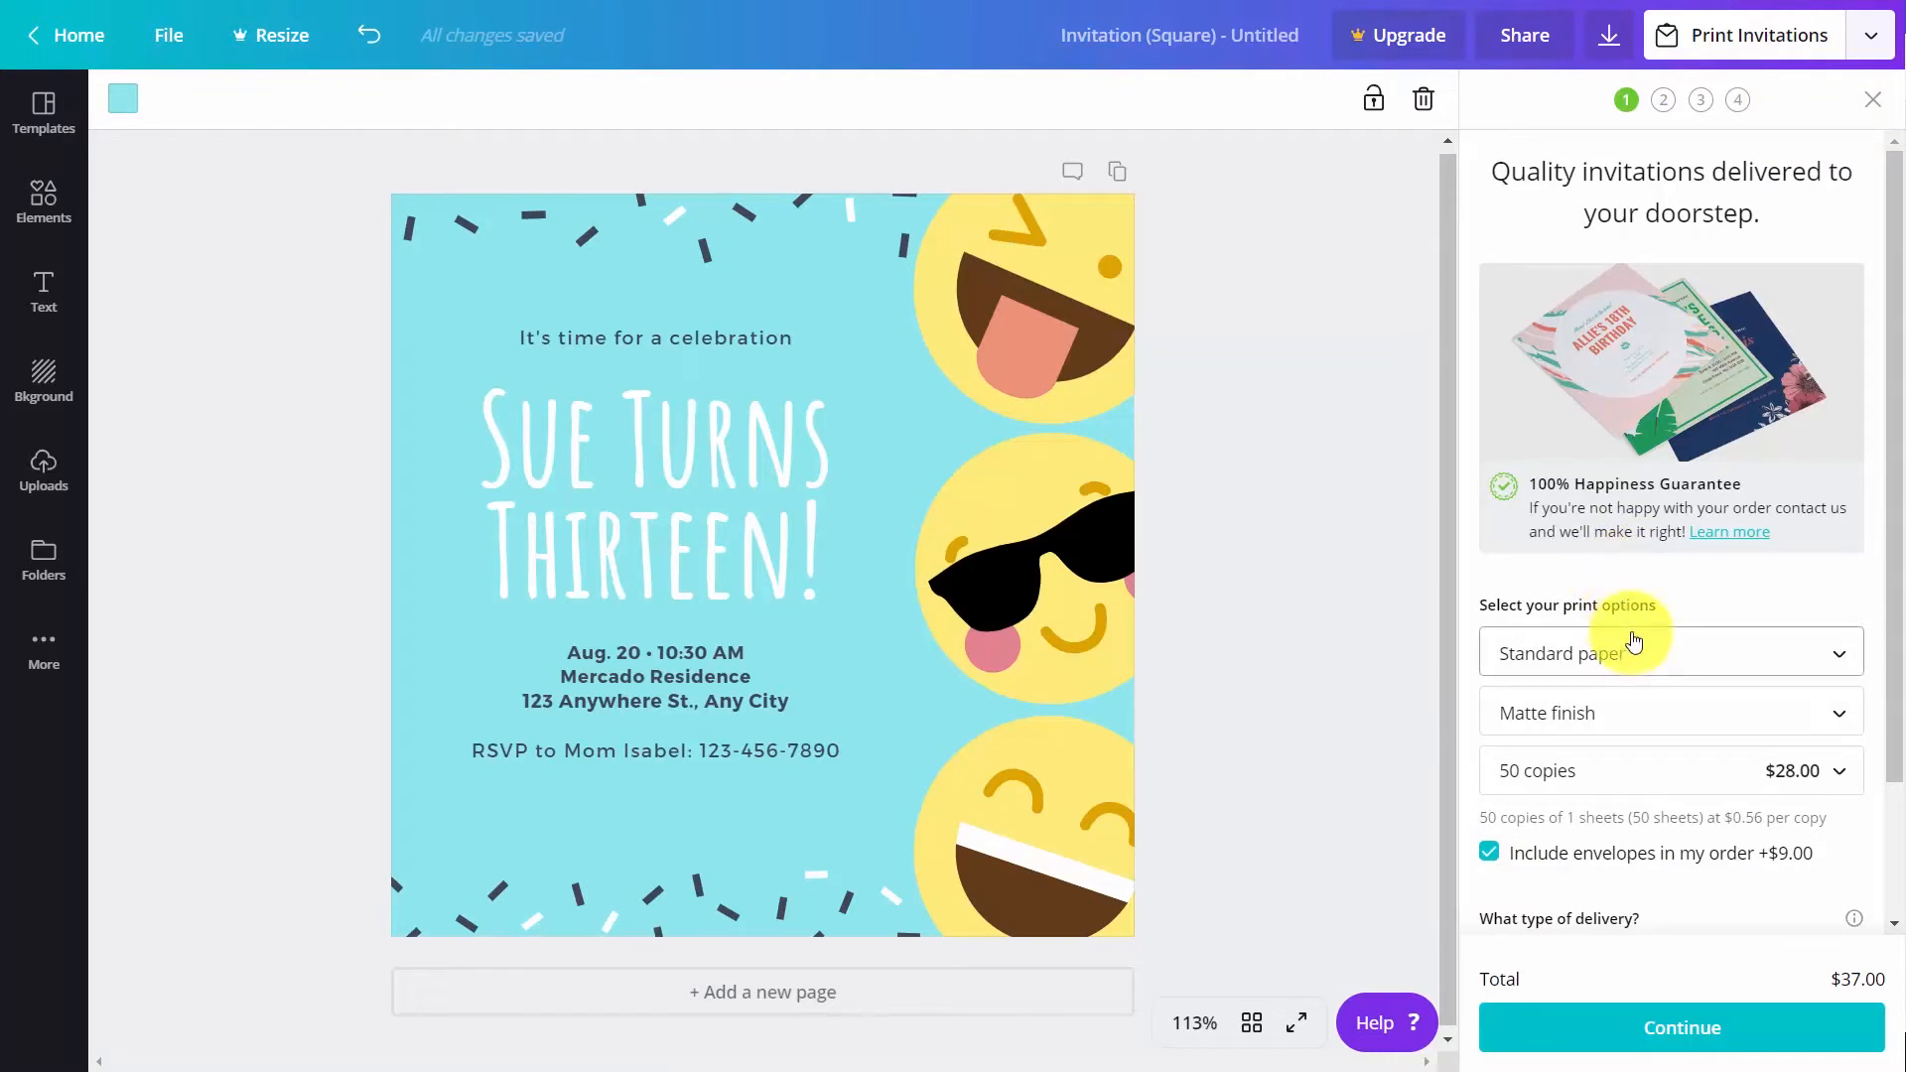
scroll(1638, 660, "down", 1)
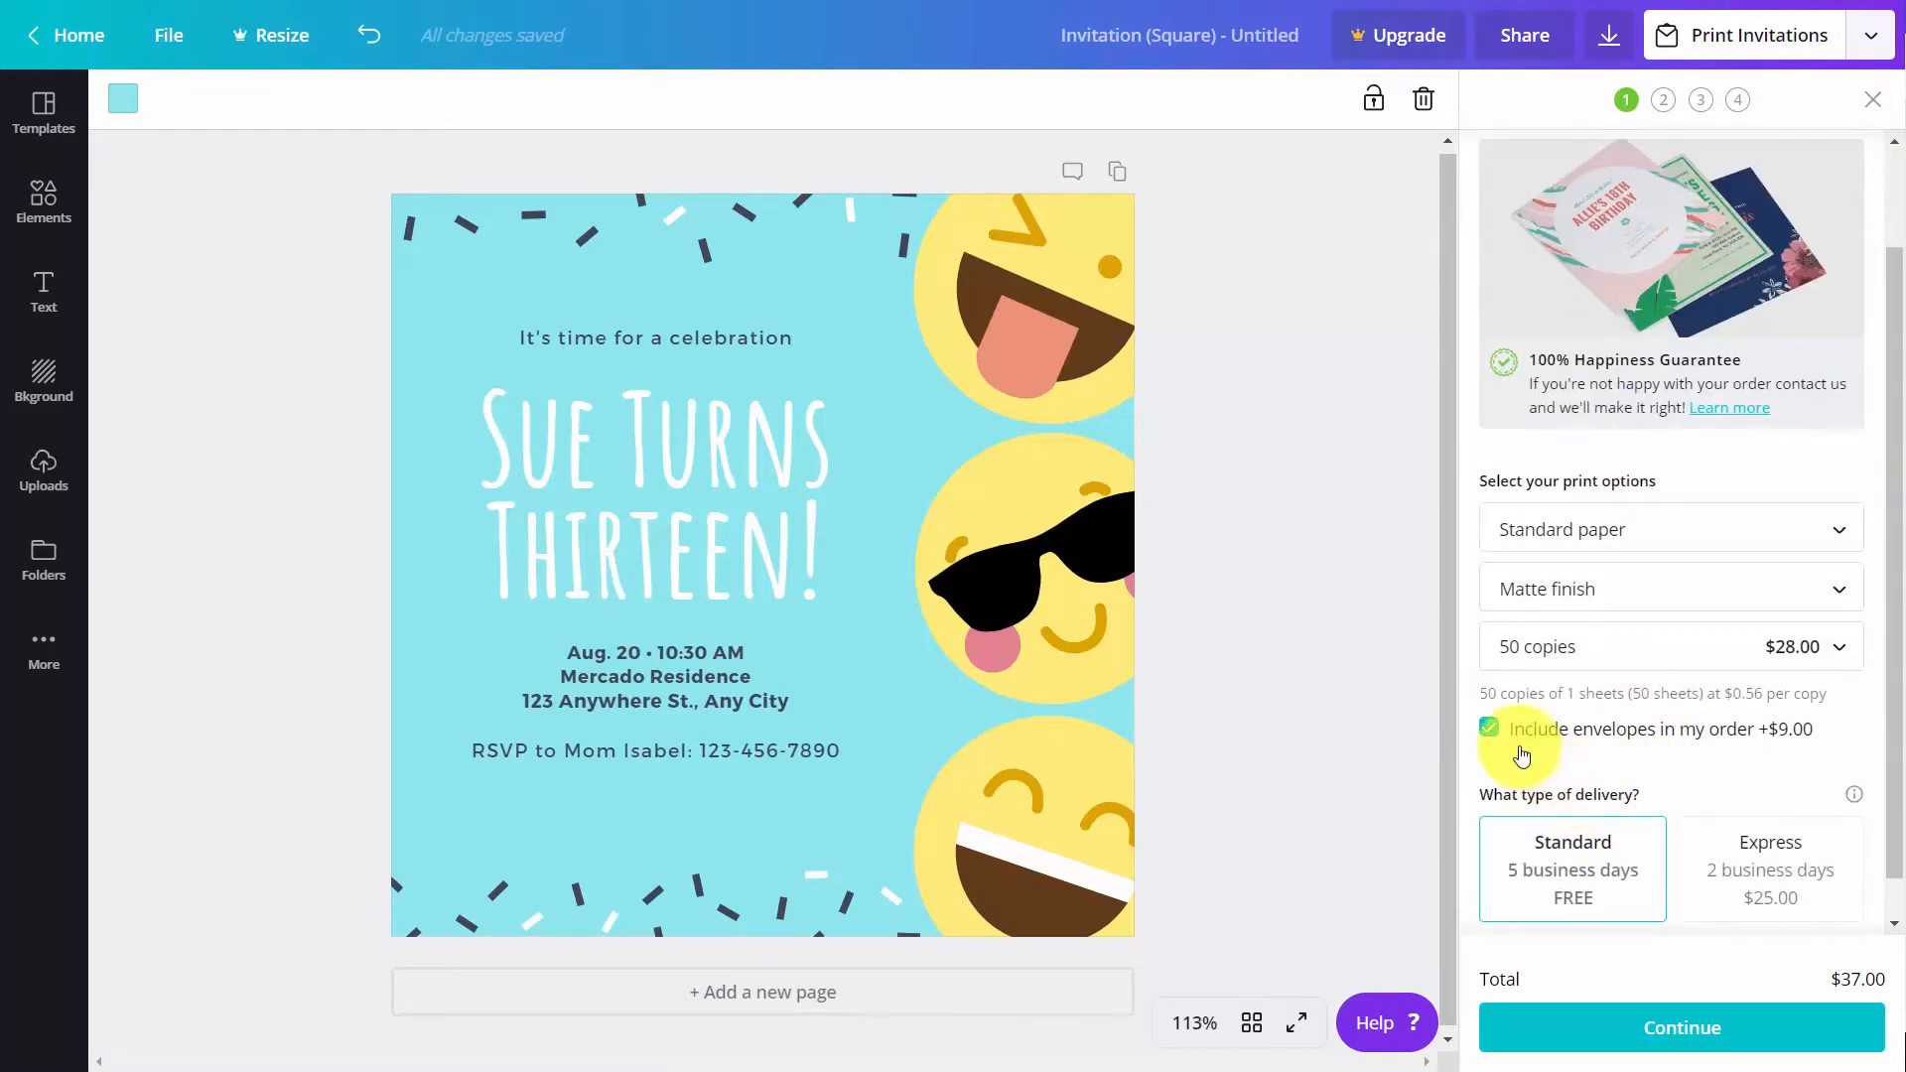
left_click(1493, 734)
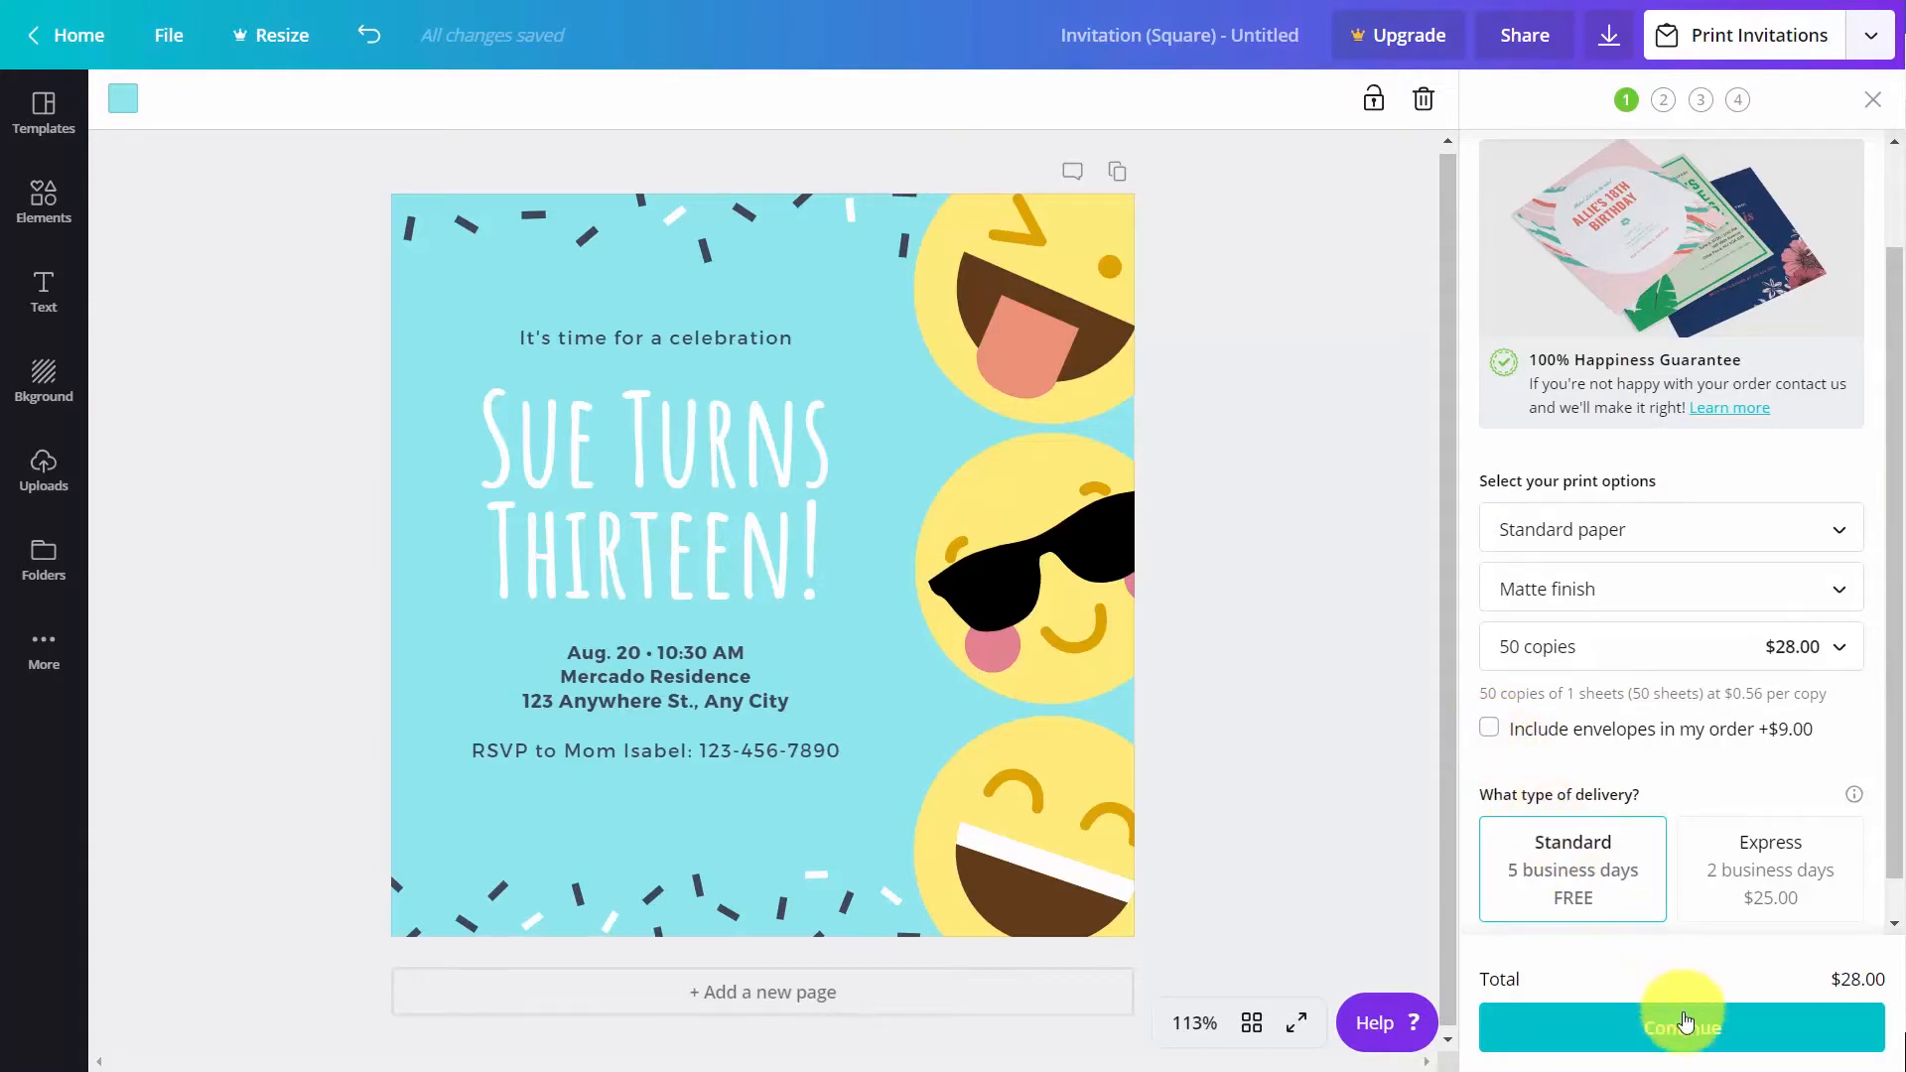
left_click(1703, 1032)
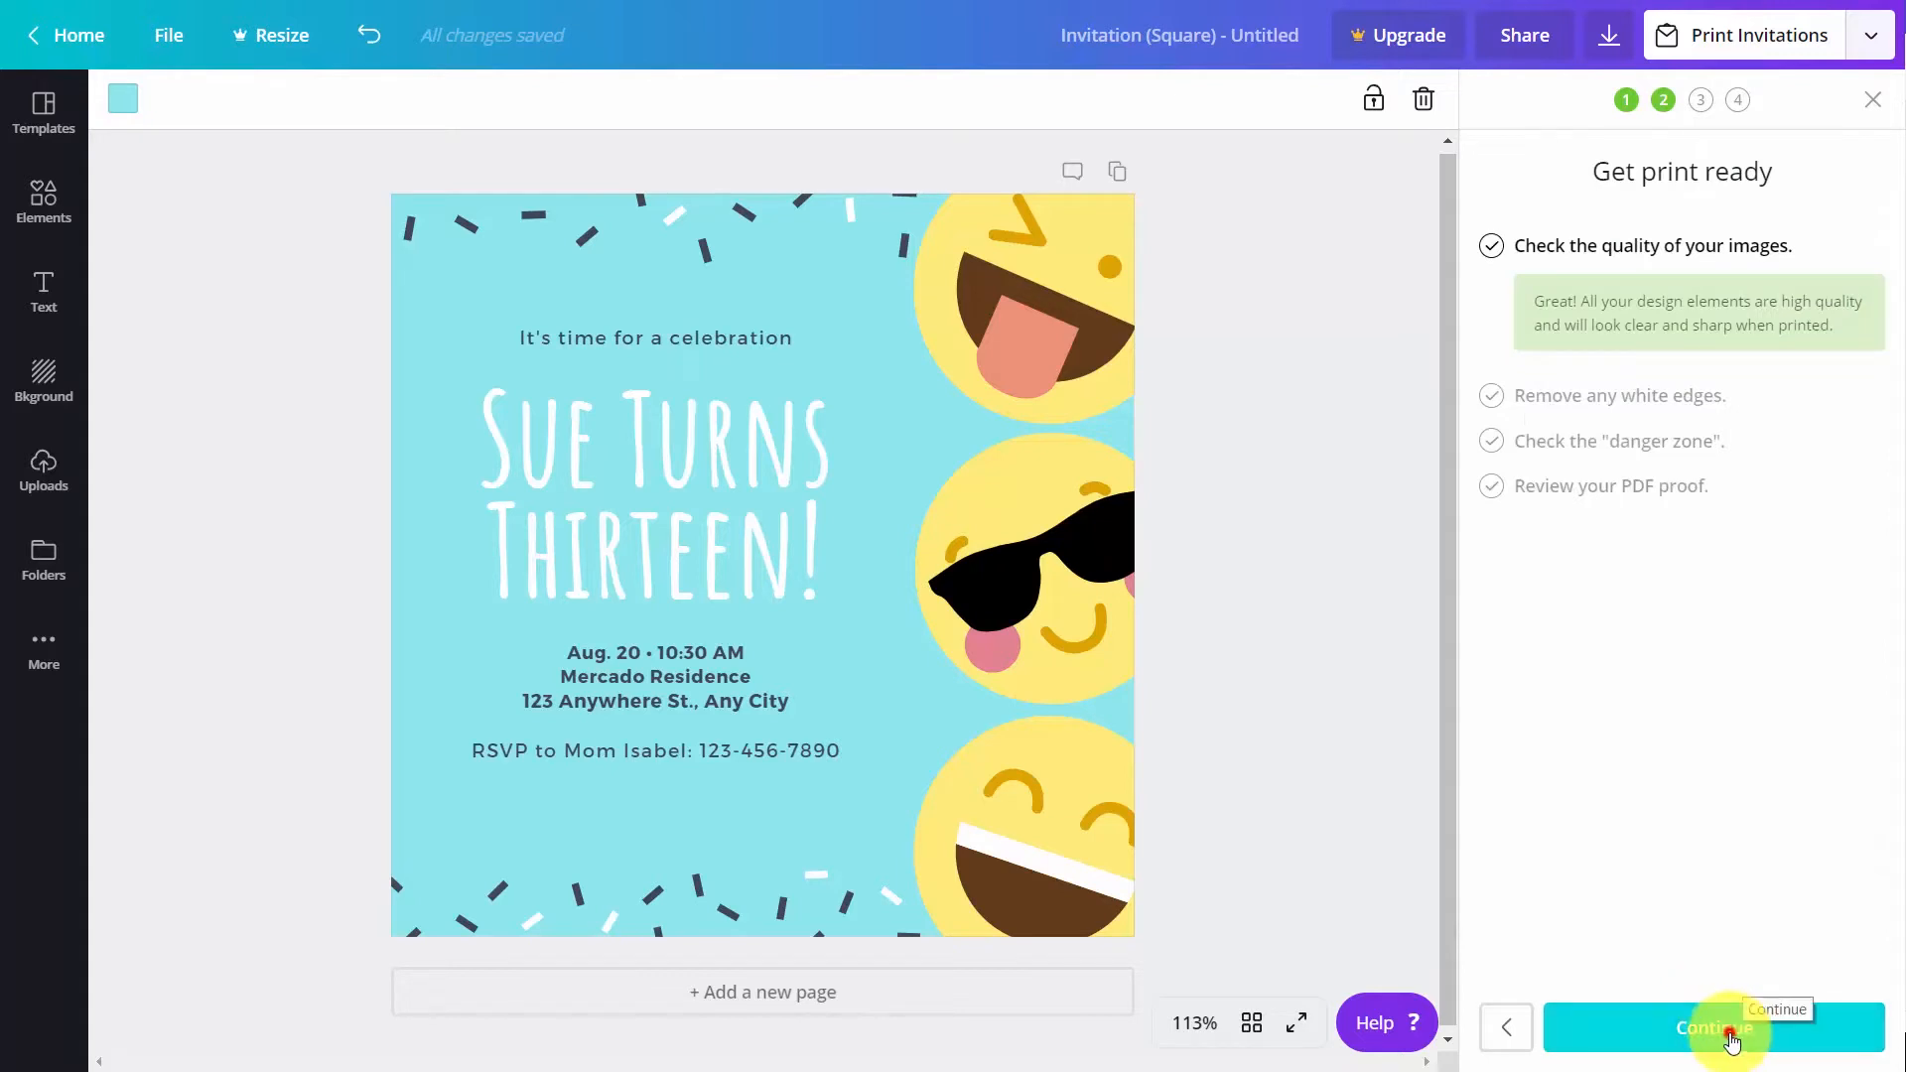
Go through the invitation's image quality, white edges and danger zone checks and save the PDF proof
left_click(1727, 1037)
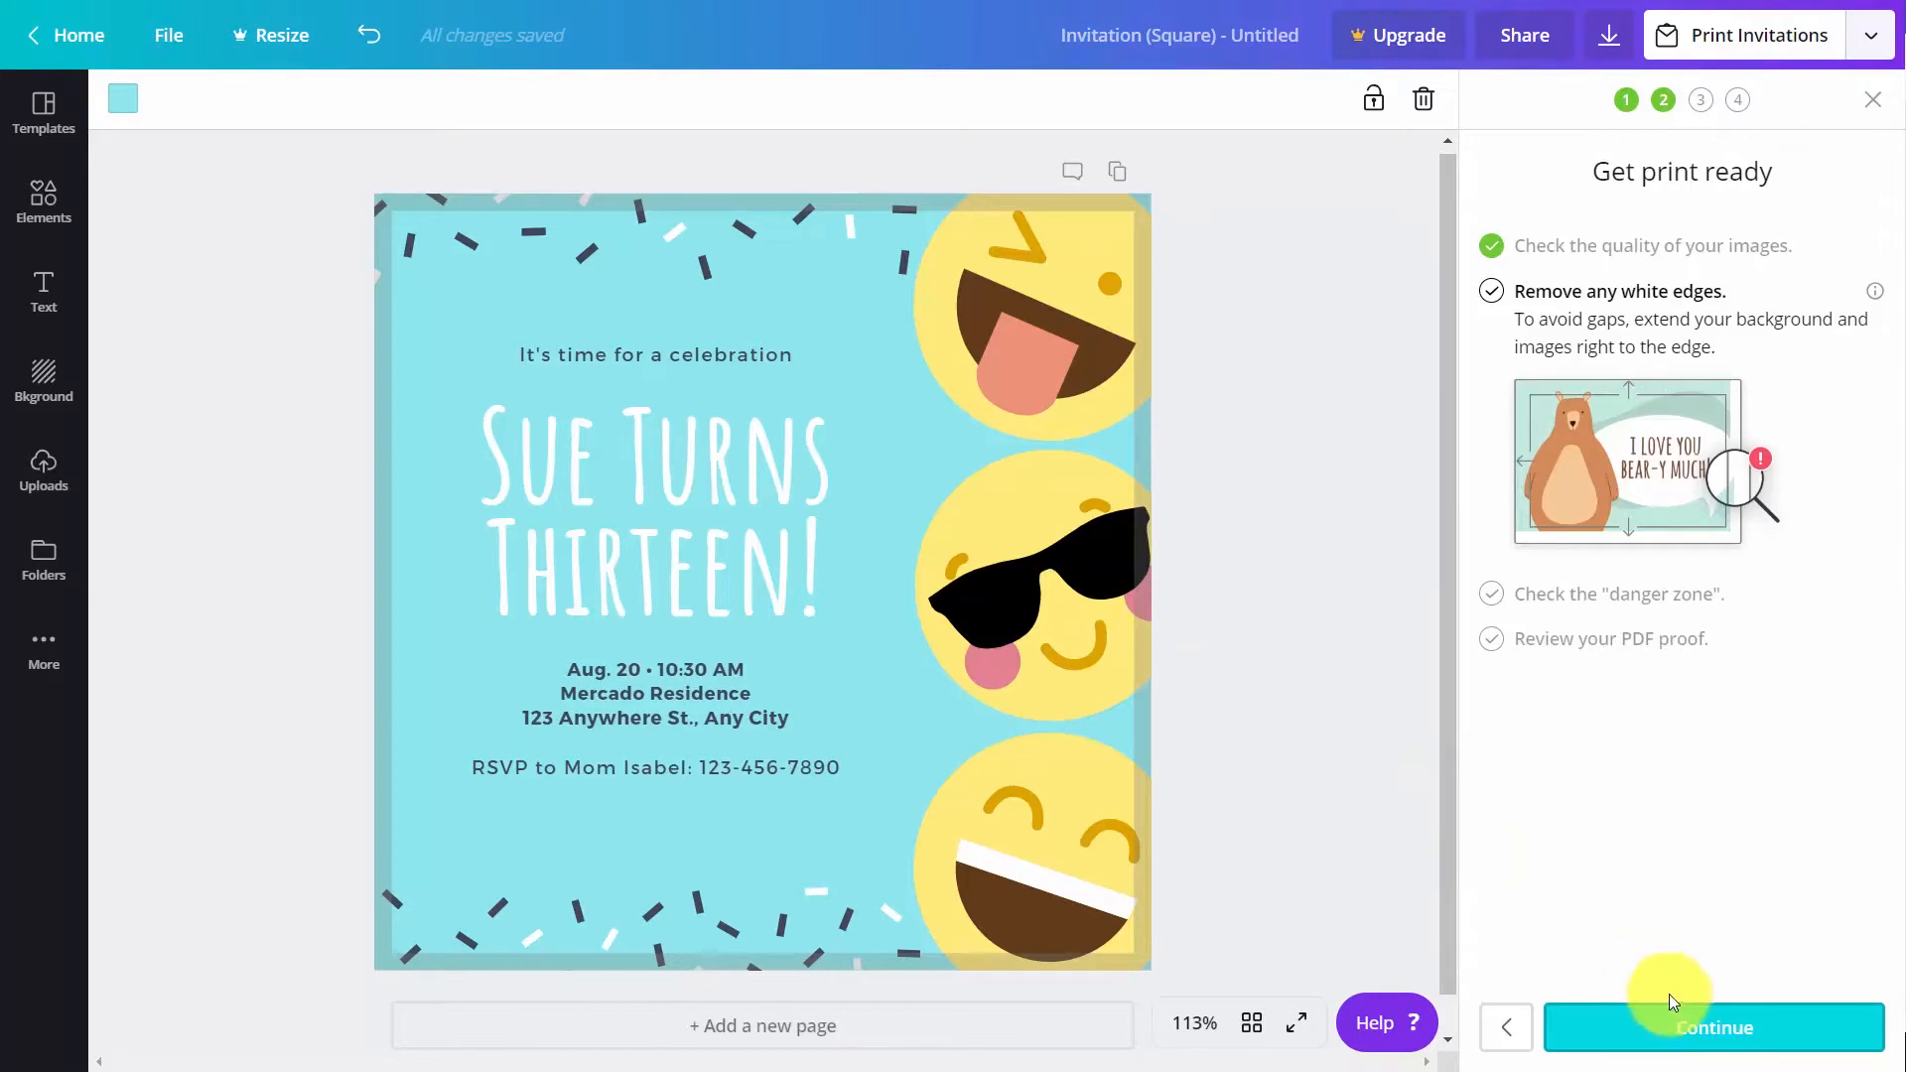
left_click(1701, 1028)
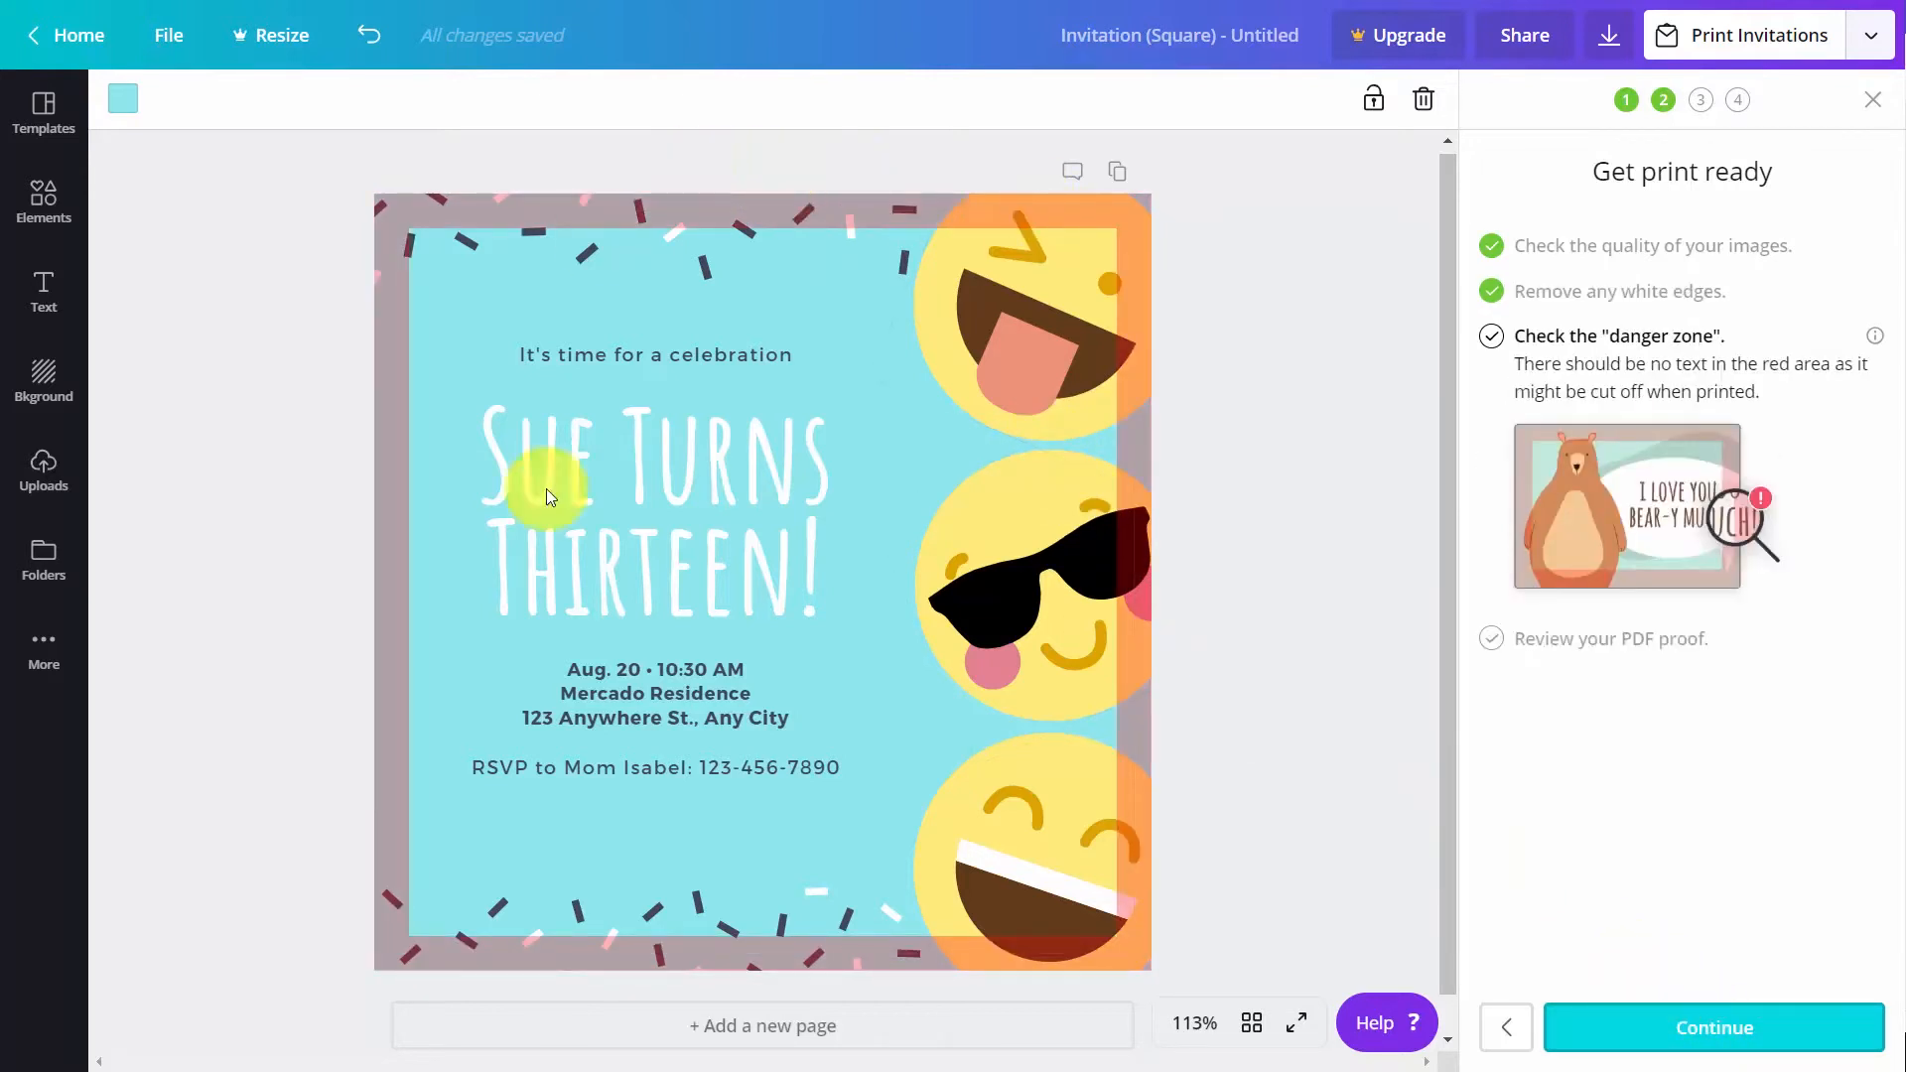
left_click(1668, 1034)
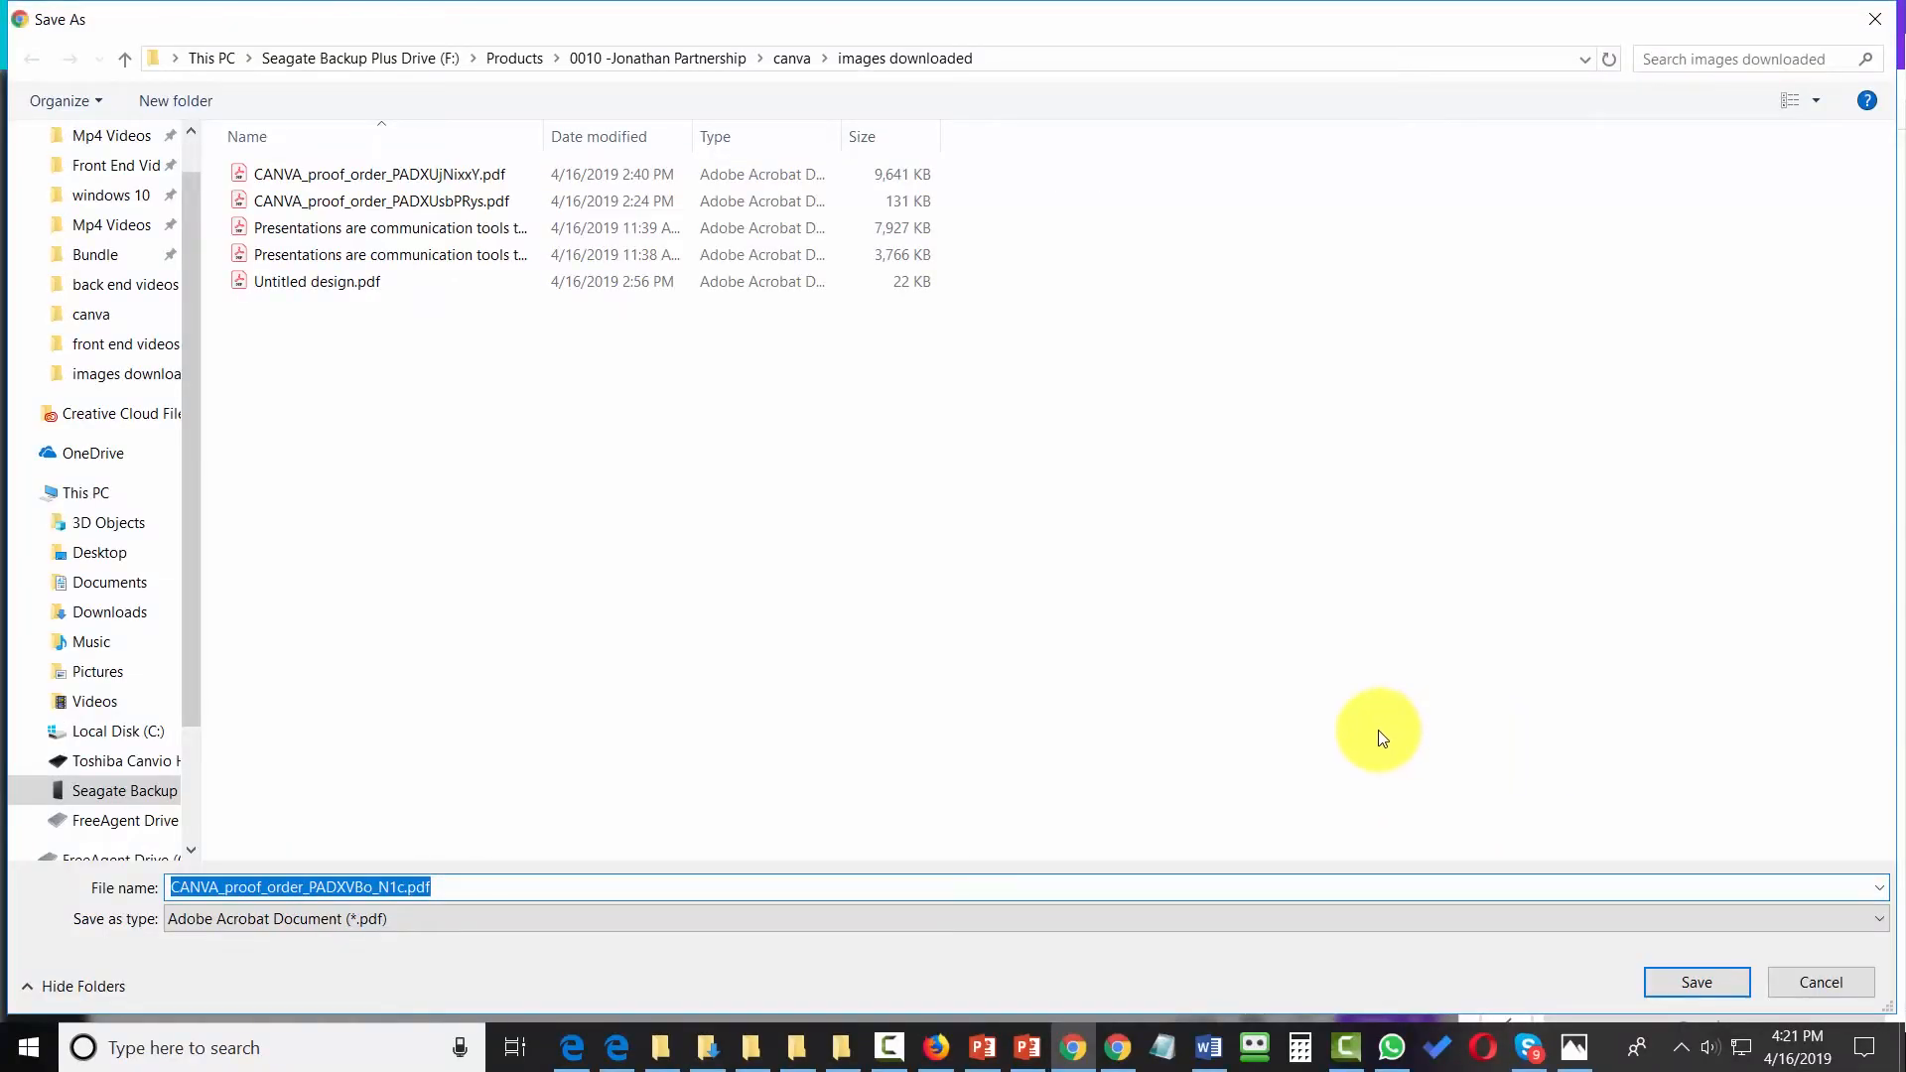
key("Return")
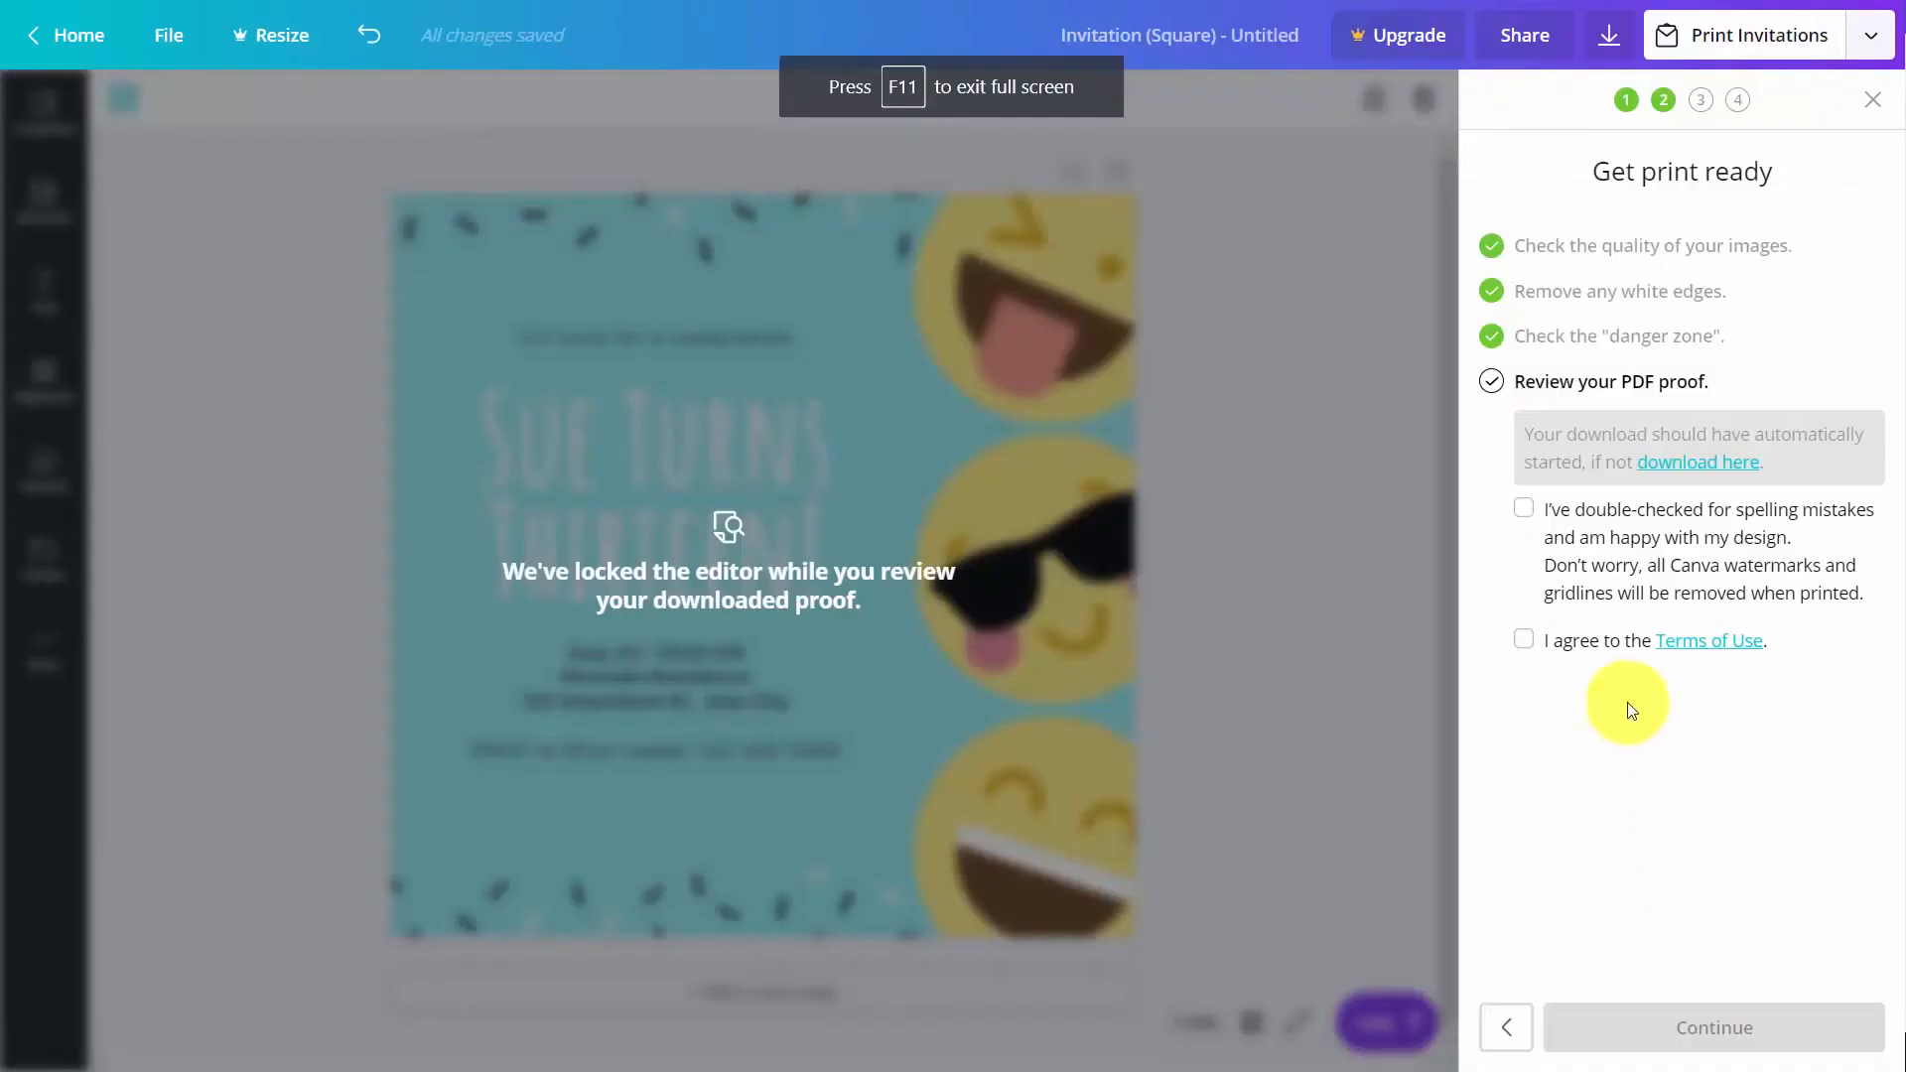
Confirm the invitation proof is checked for spelling mistakes, agree to the Terms of Use and continue the order
left_click(1532, 514)
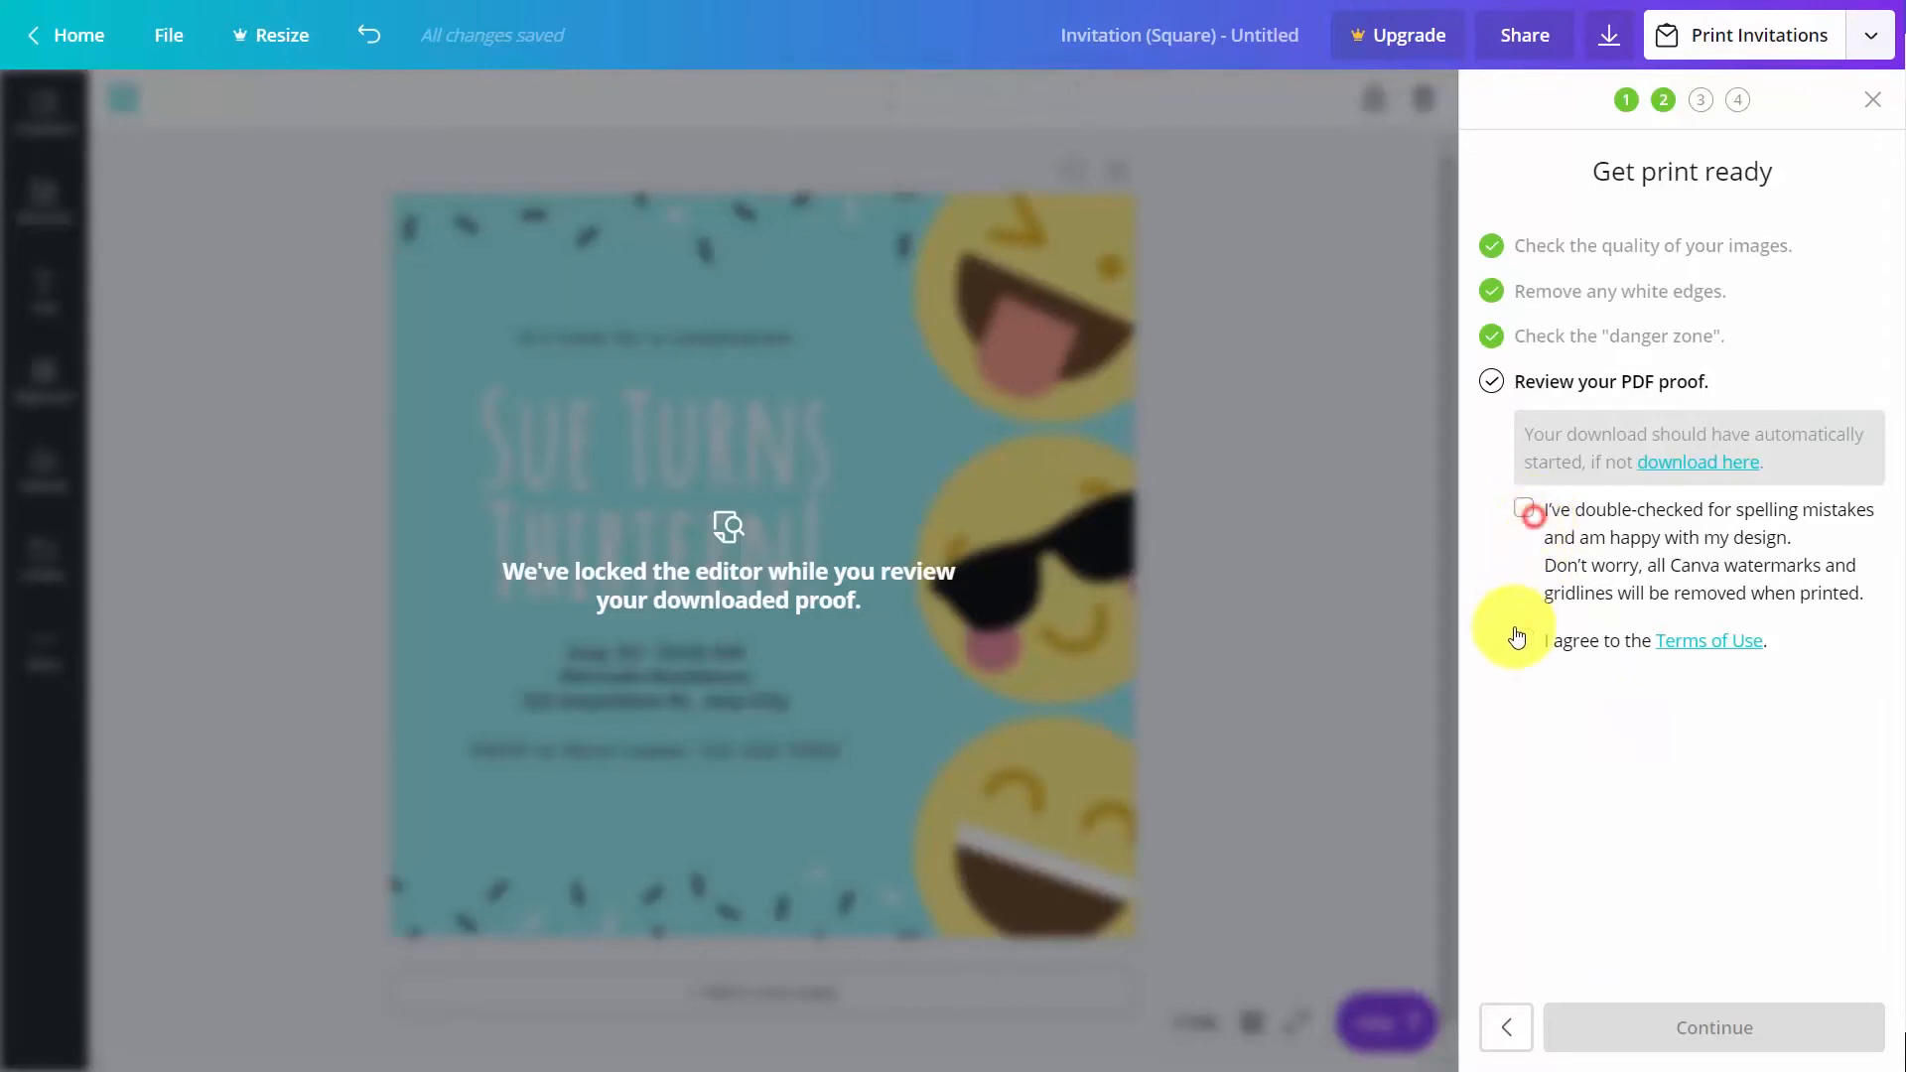
left_click(1514, 640)
left_click(1702, 1027)
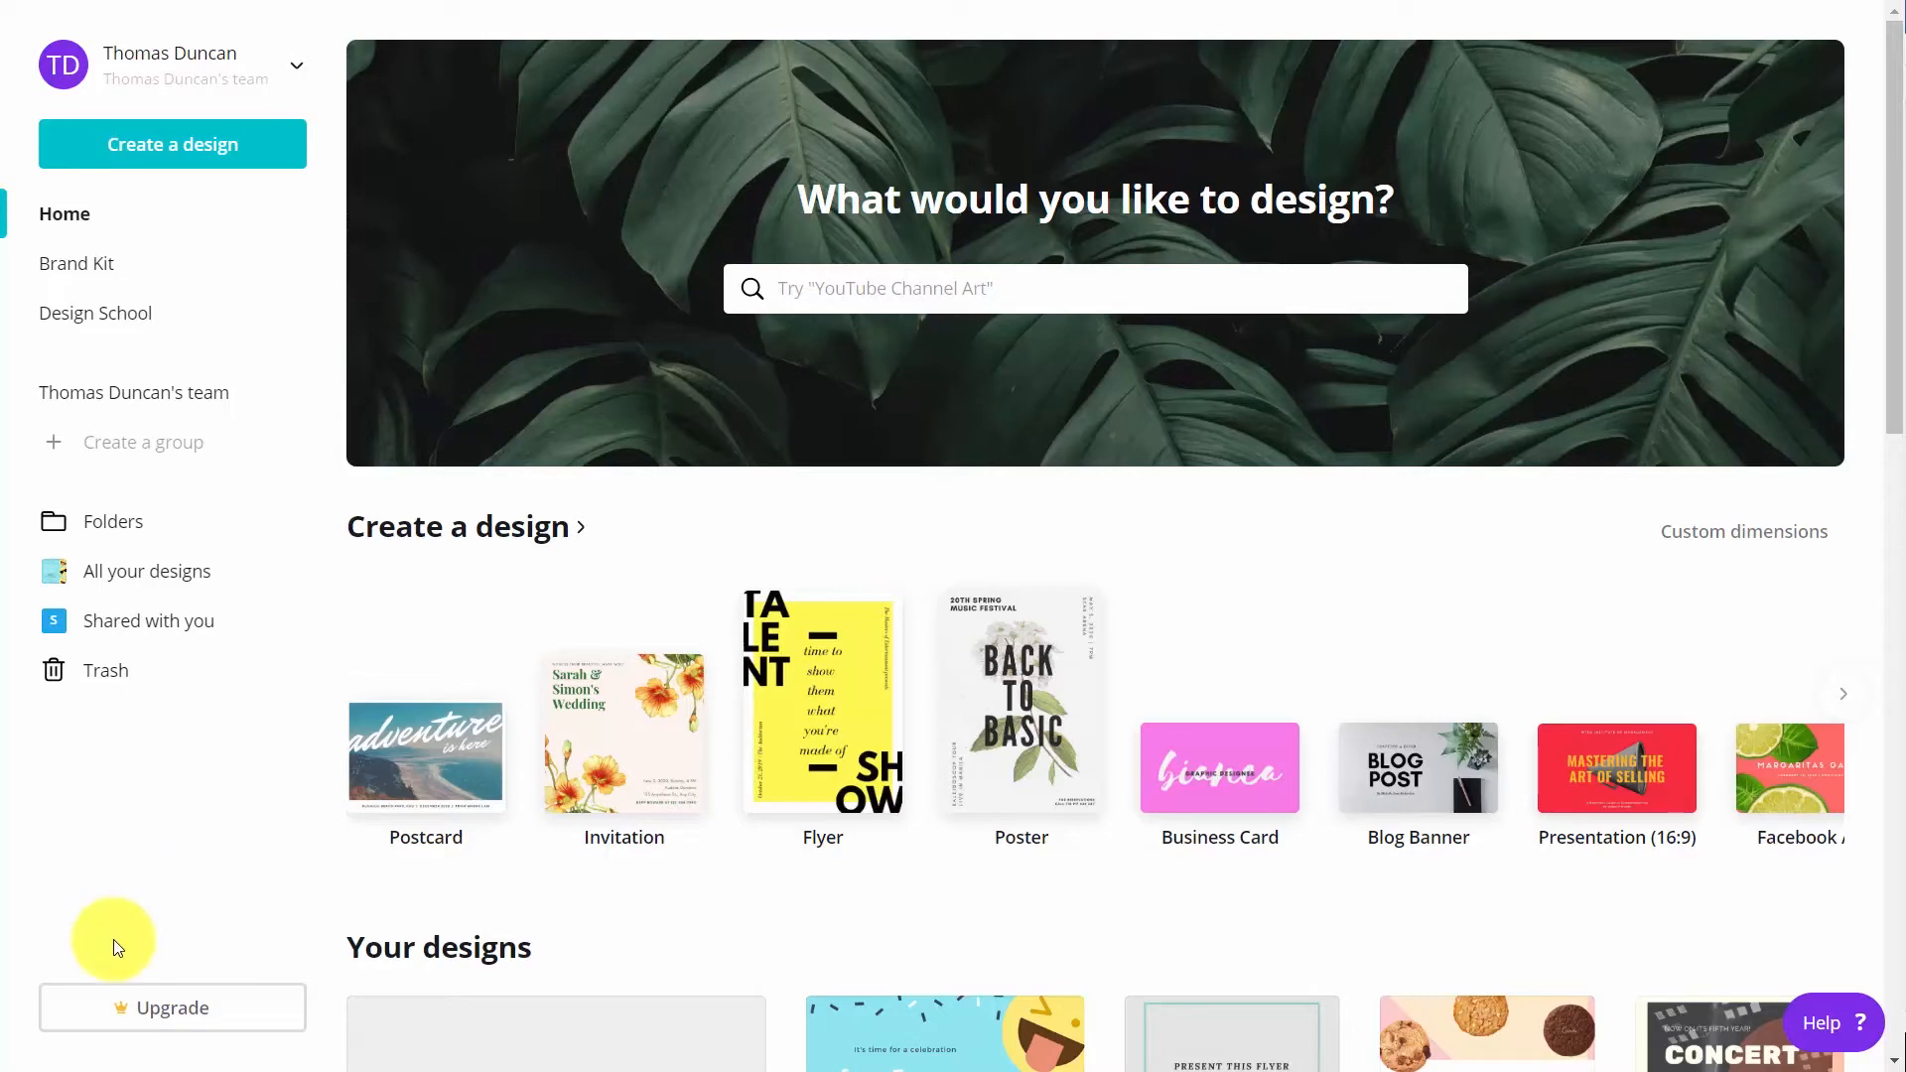
Start the 30-day free trial of Canva for Work and look through its bundled apps in the postcard editor
left_click(161, 1009)
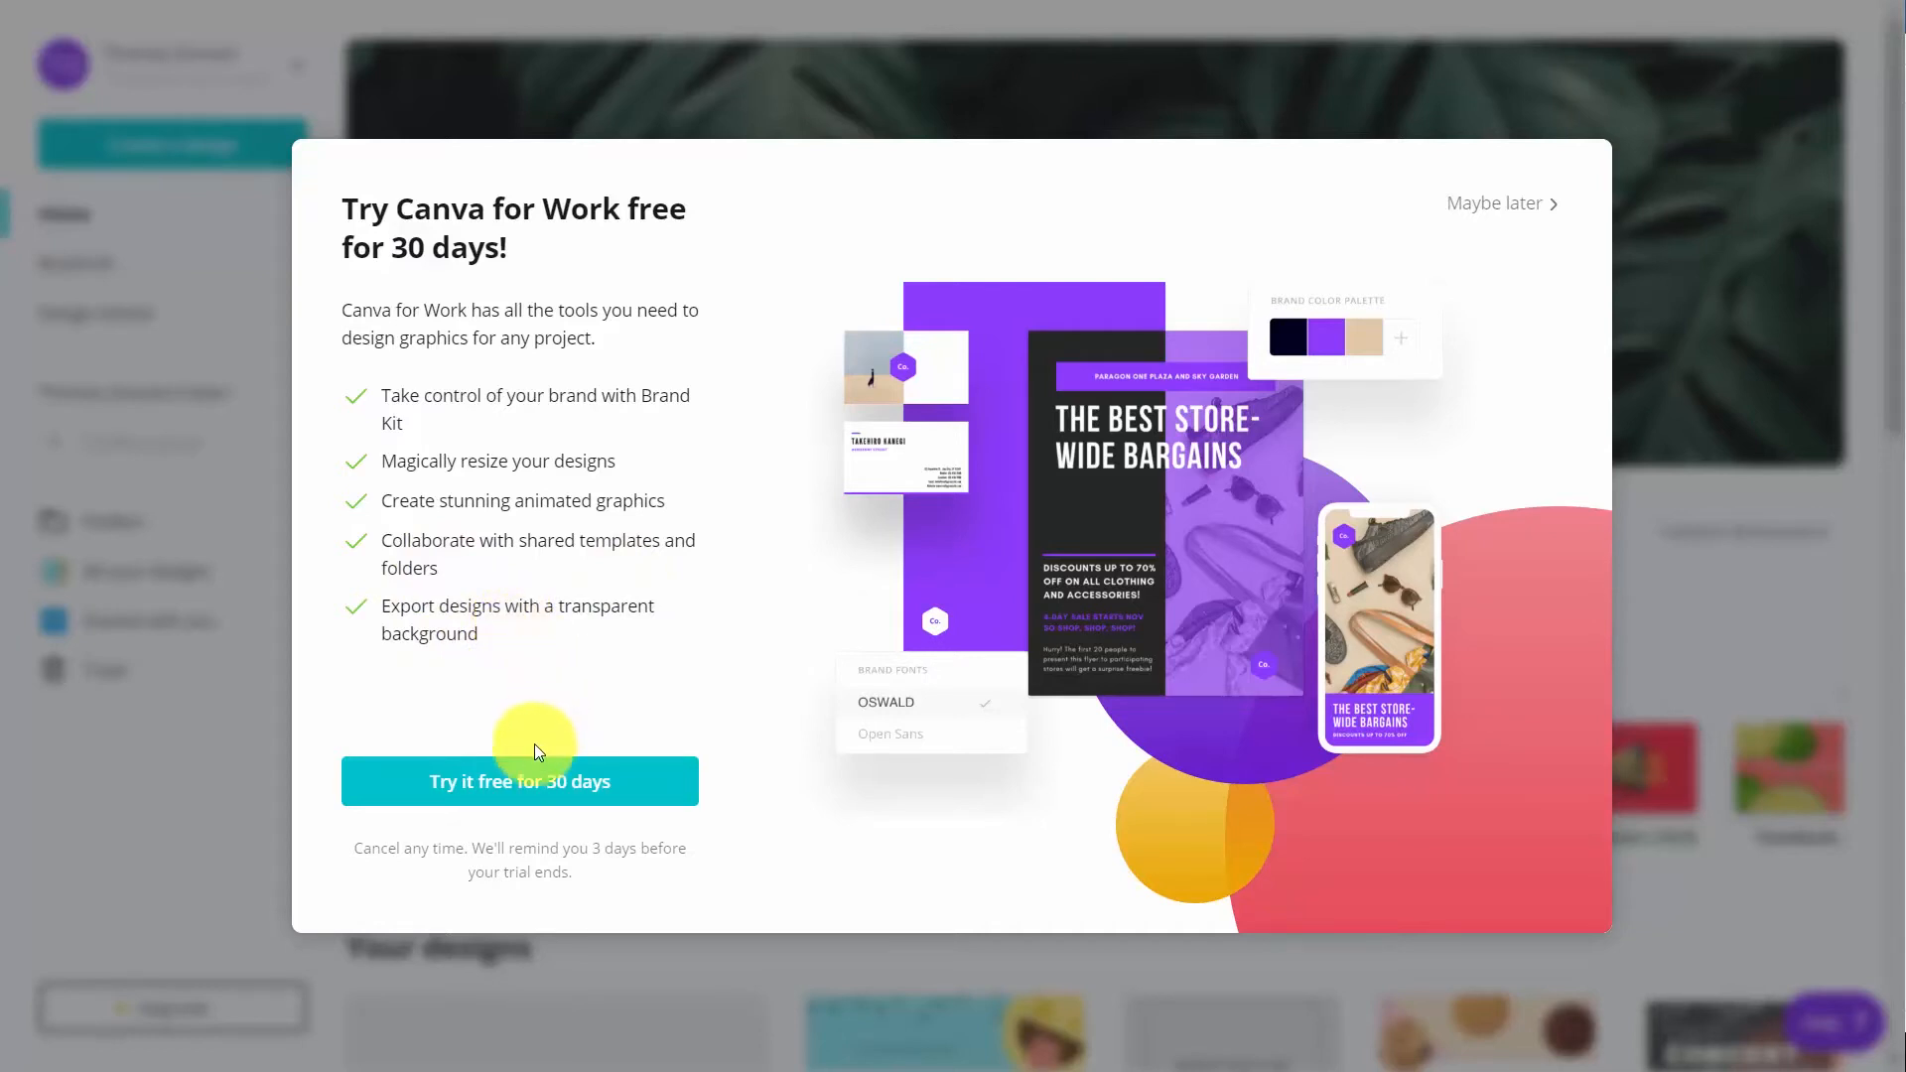
left_click(507, 785)
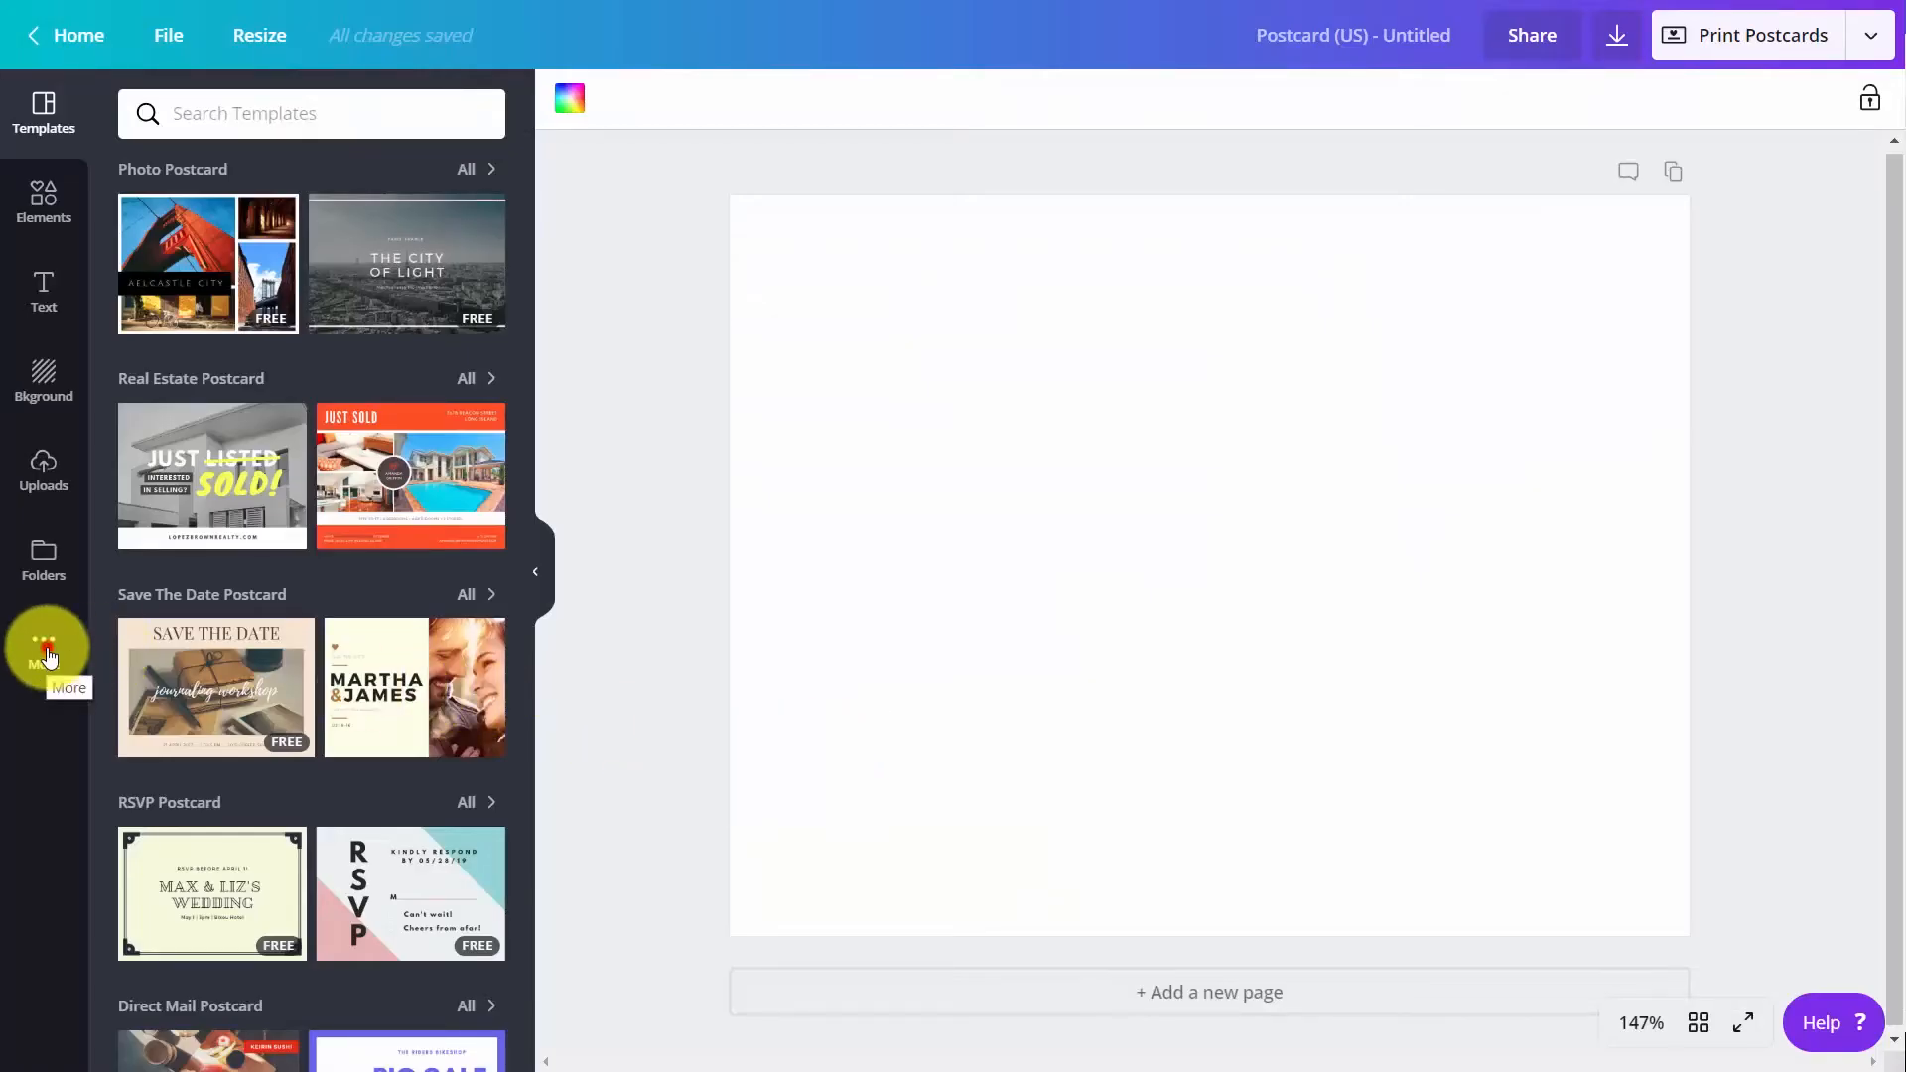
left_click(48, 655)
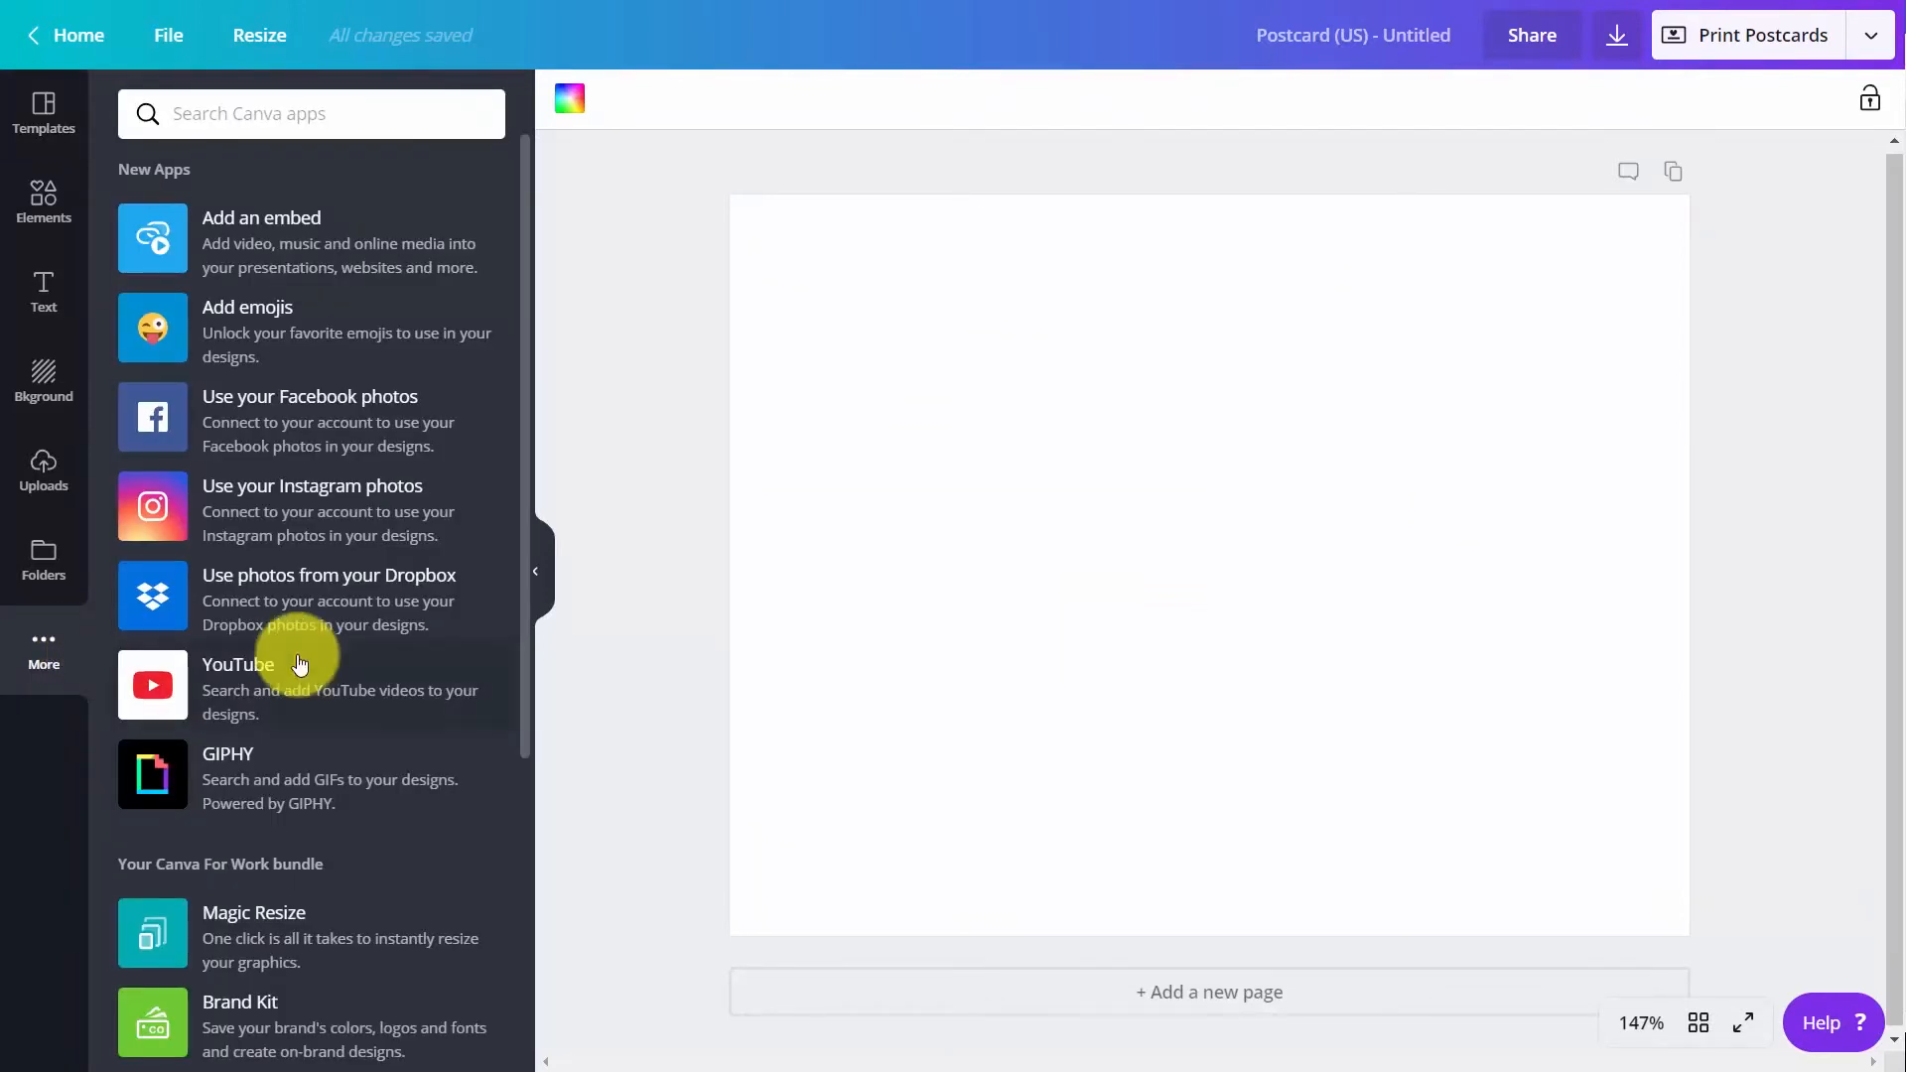
scroll(296, 658, "down", 5)
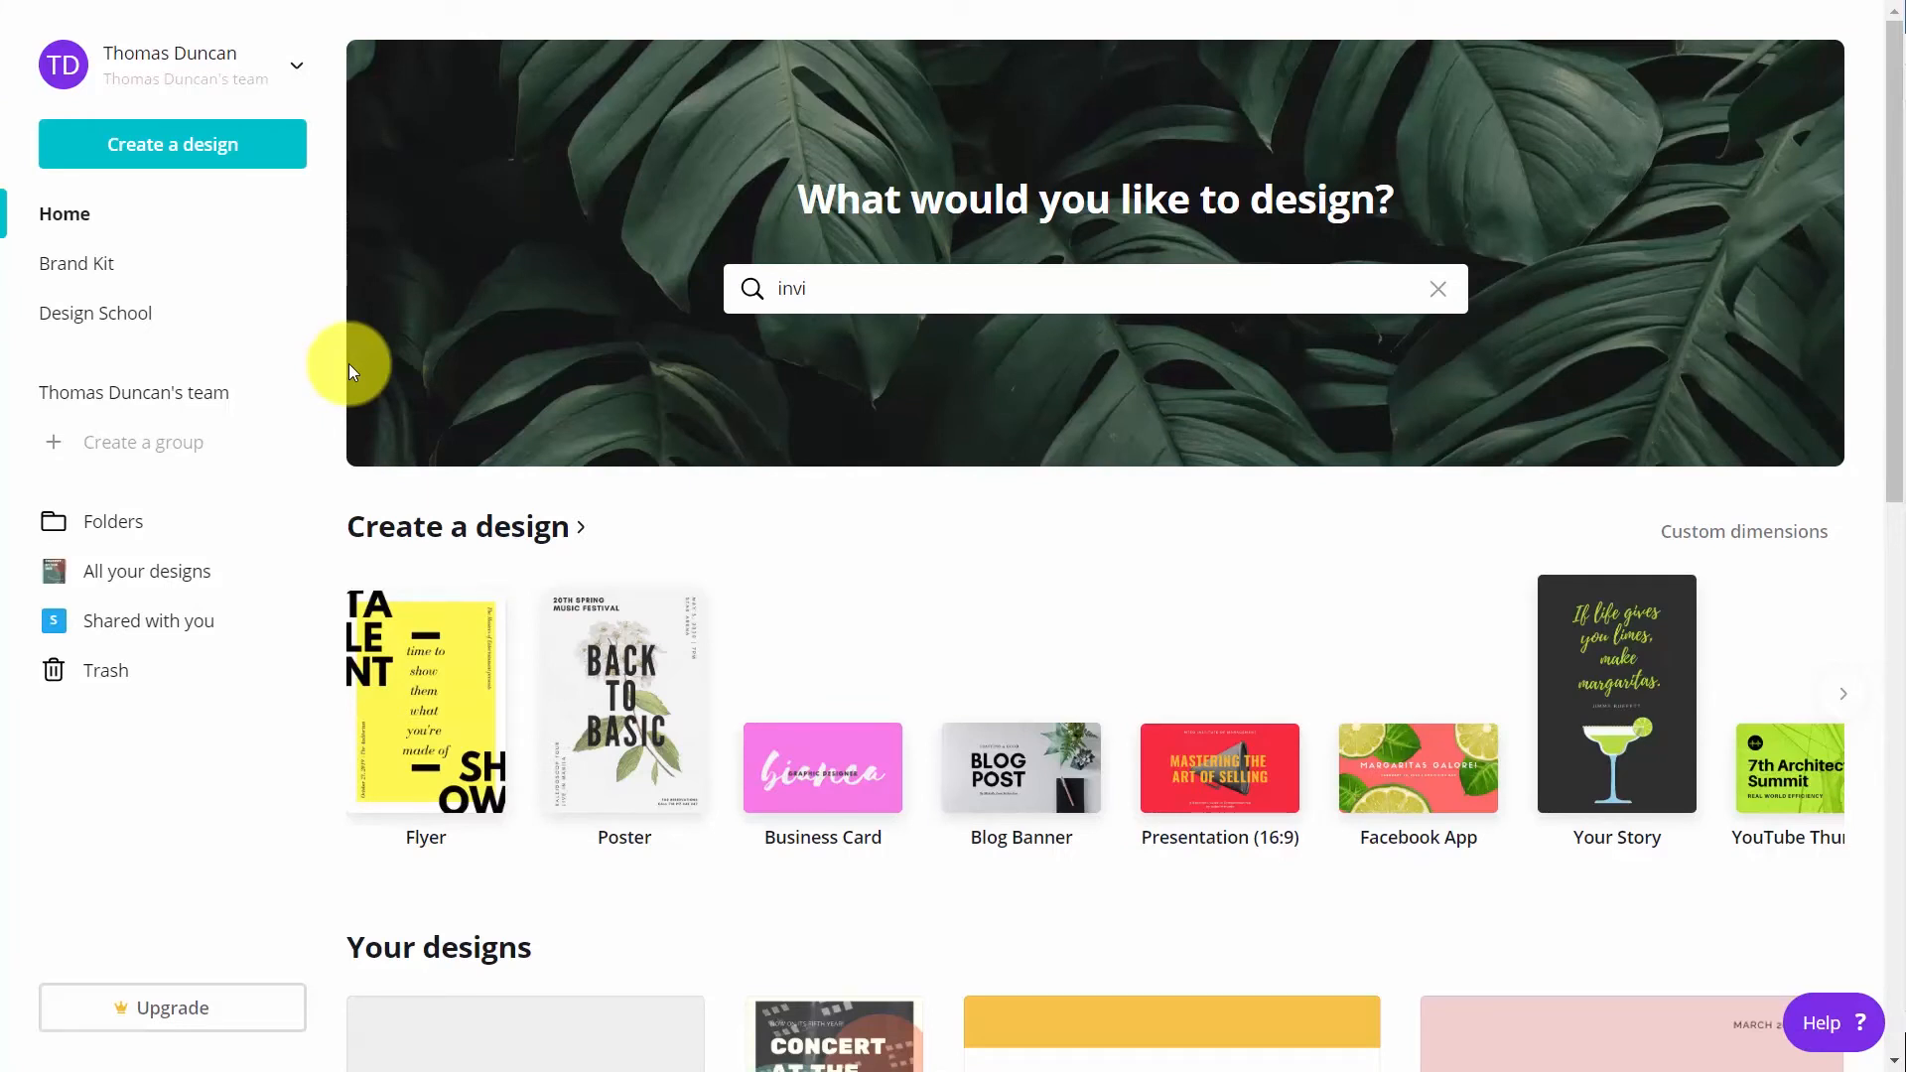
Create a poster from the "Will Draw for Food" event template and make a copy resized to Presentation (16:9)
left_click(627, 668)
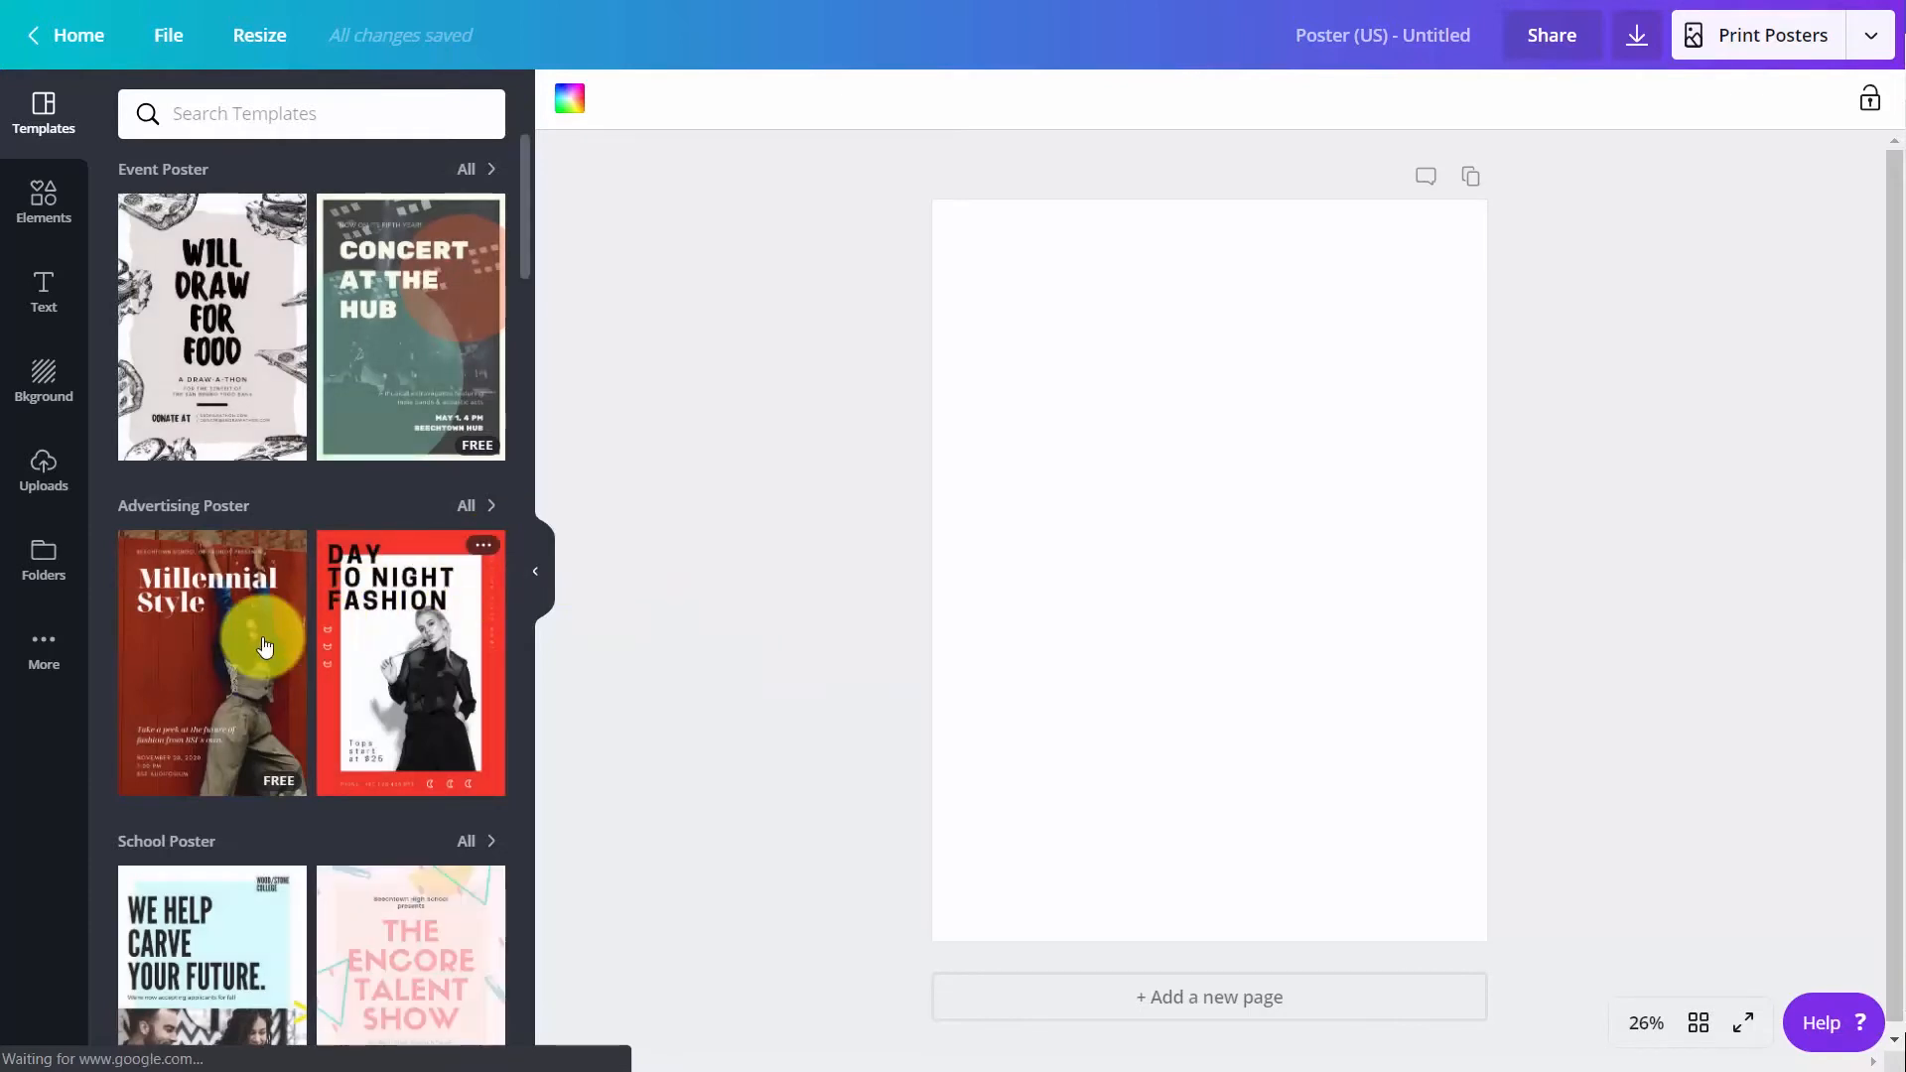
left_click(250, 362)
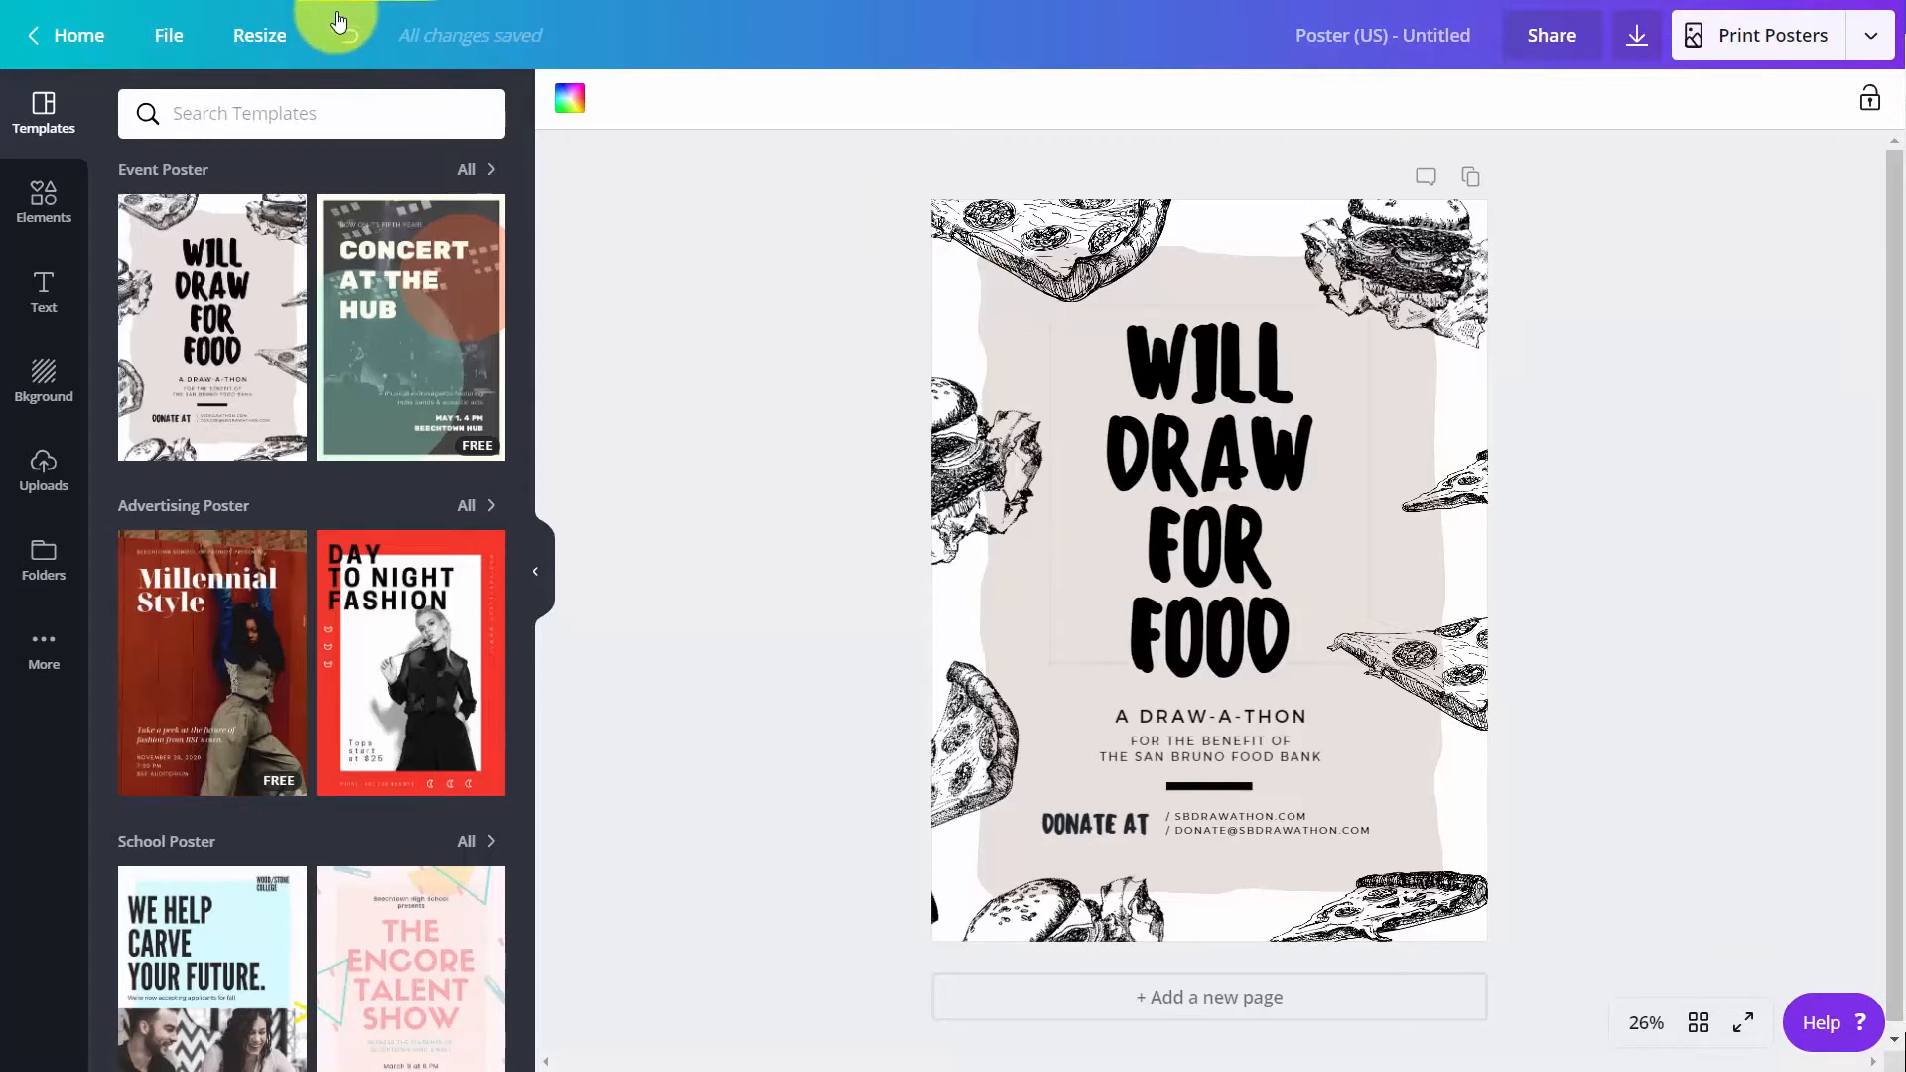
left_click(270, 42)
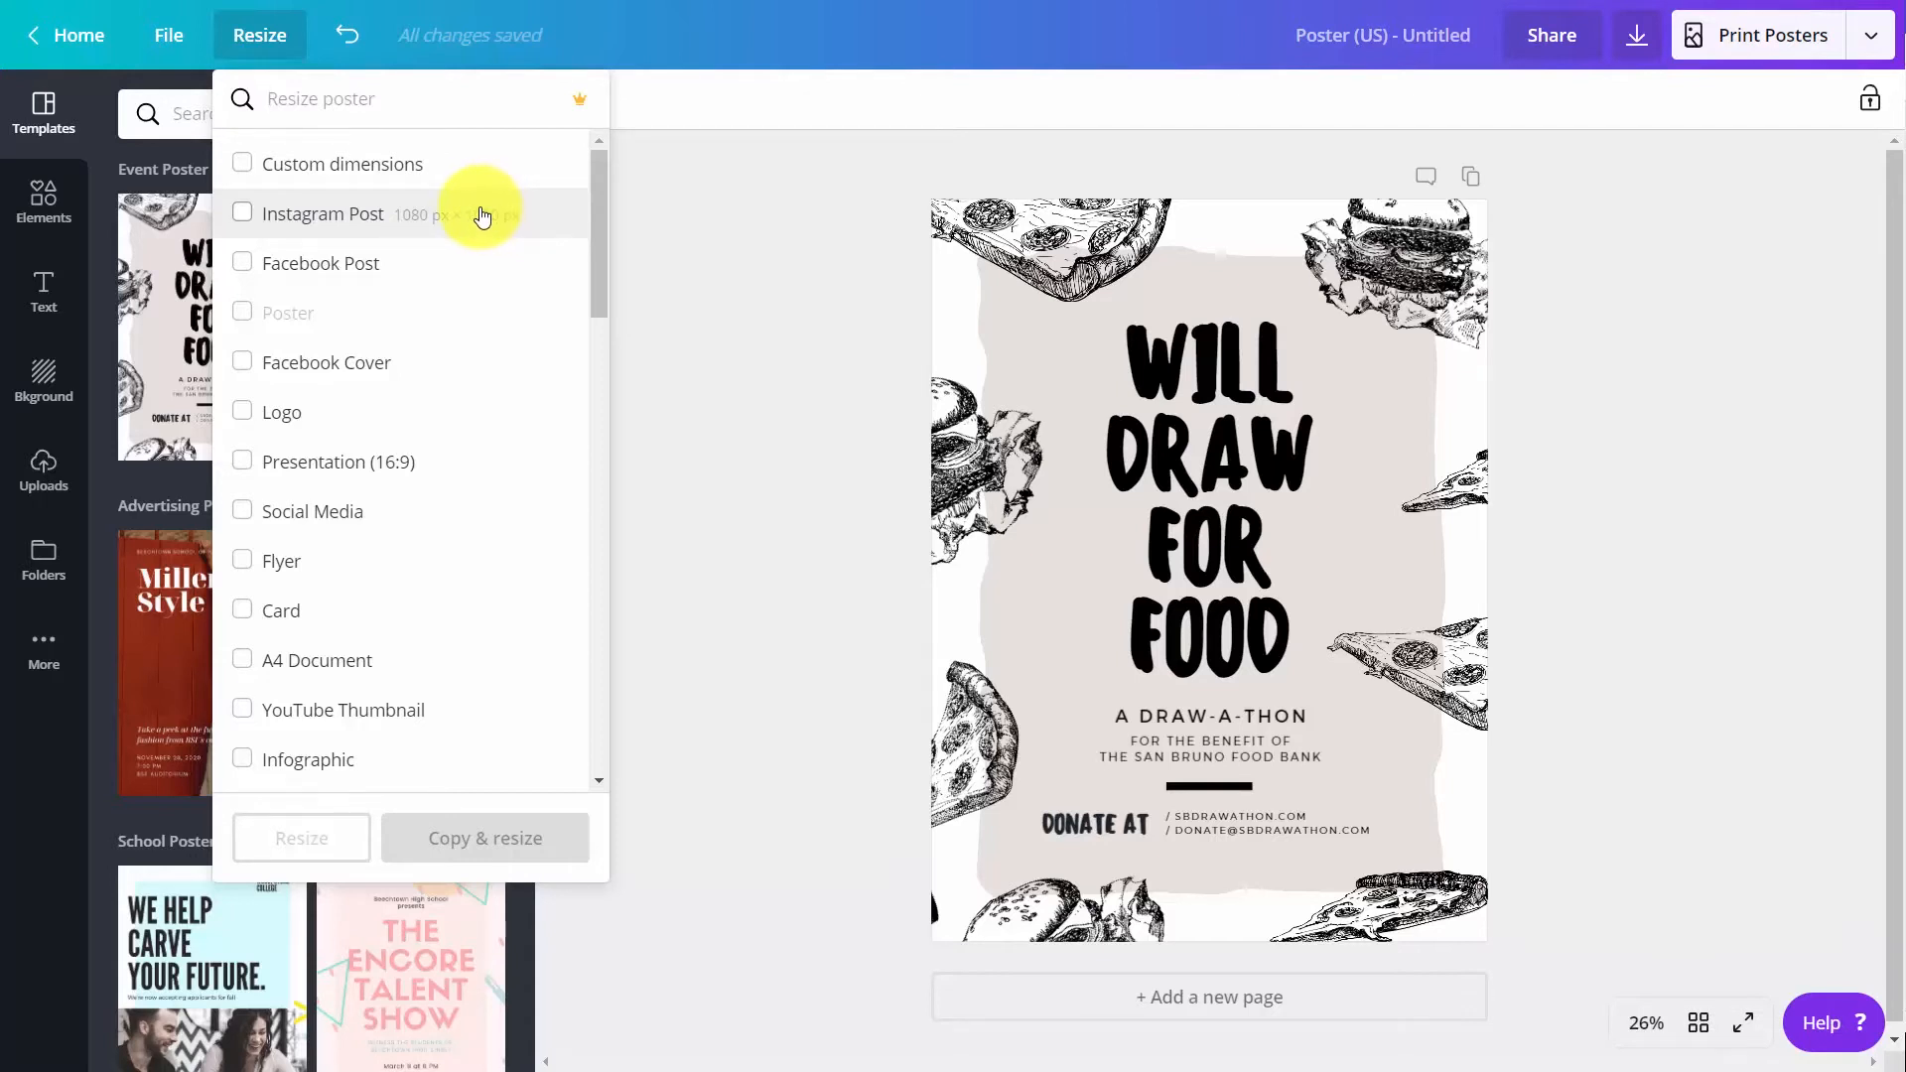
left_click(239, 461)
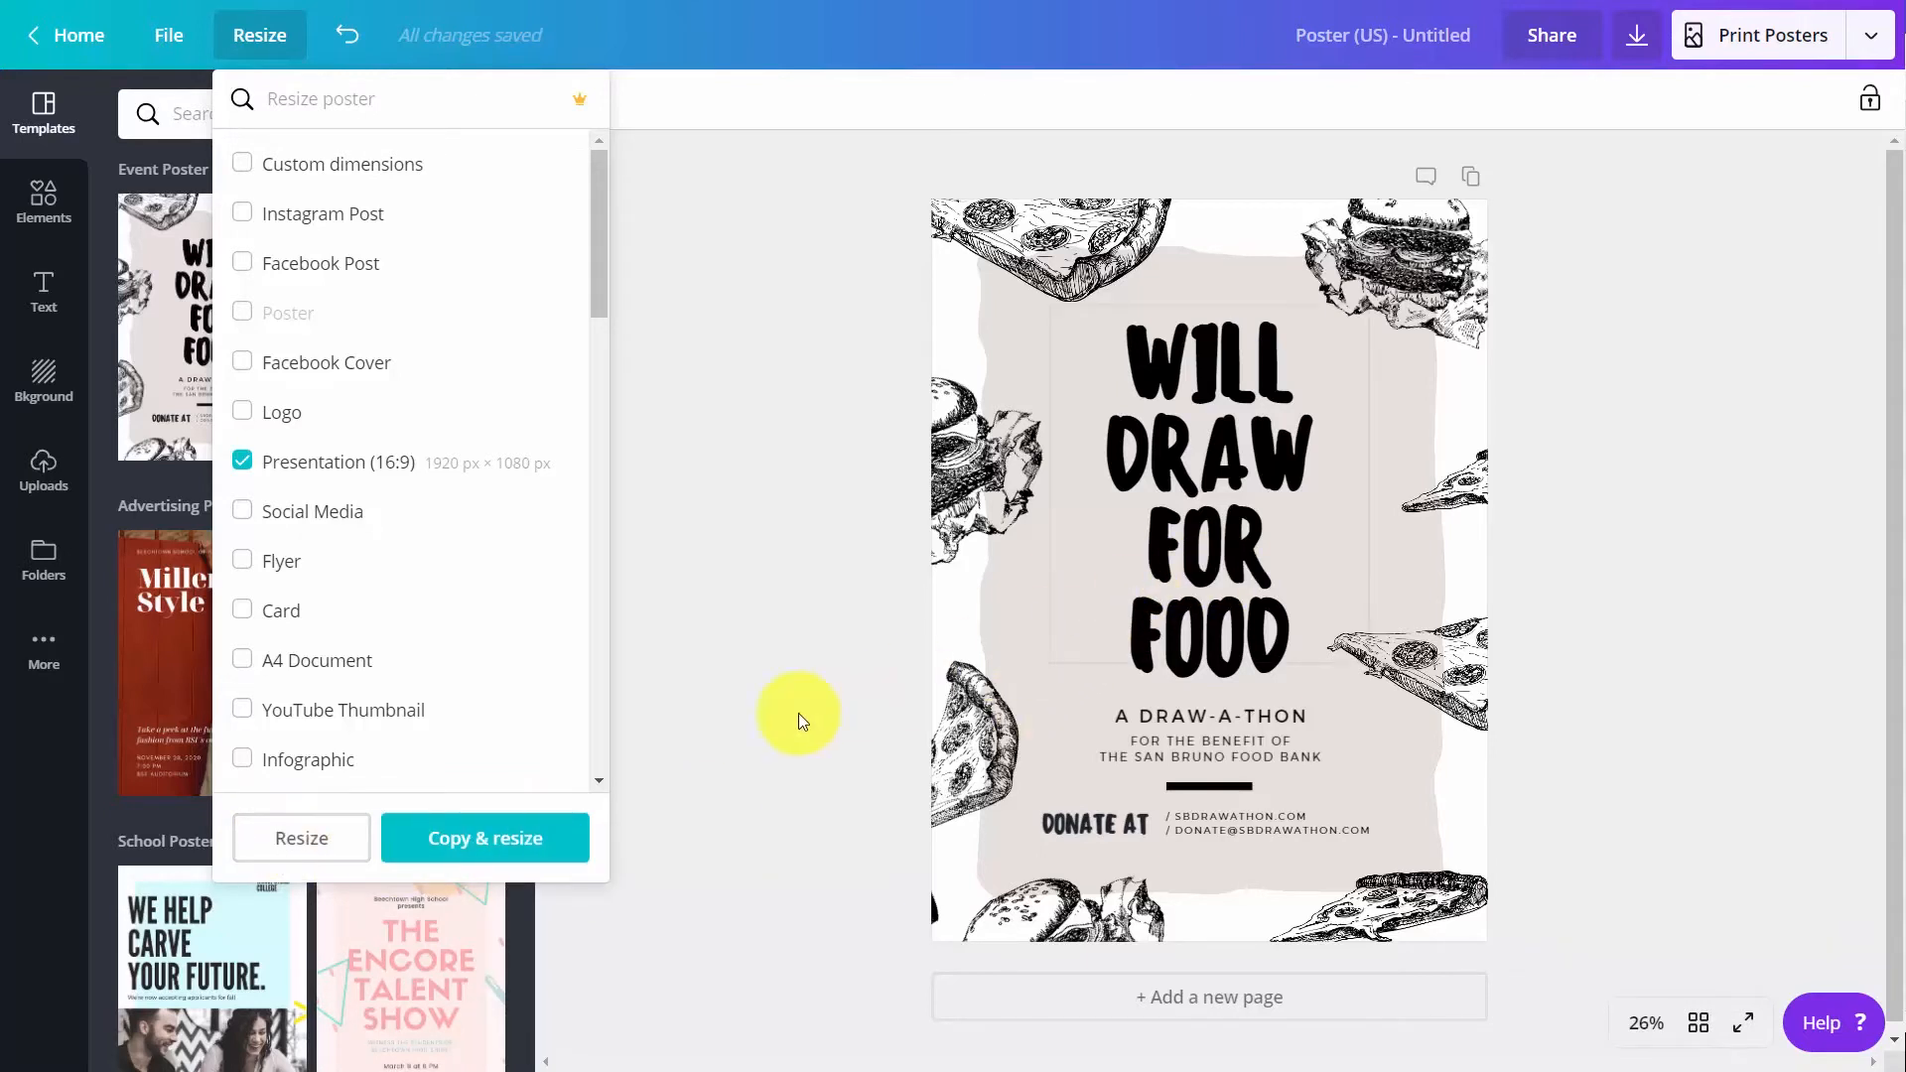
left_click(489, 842)
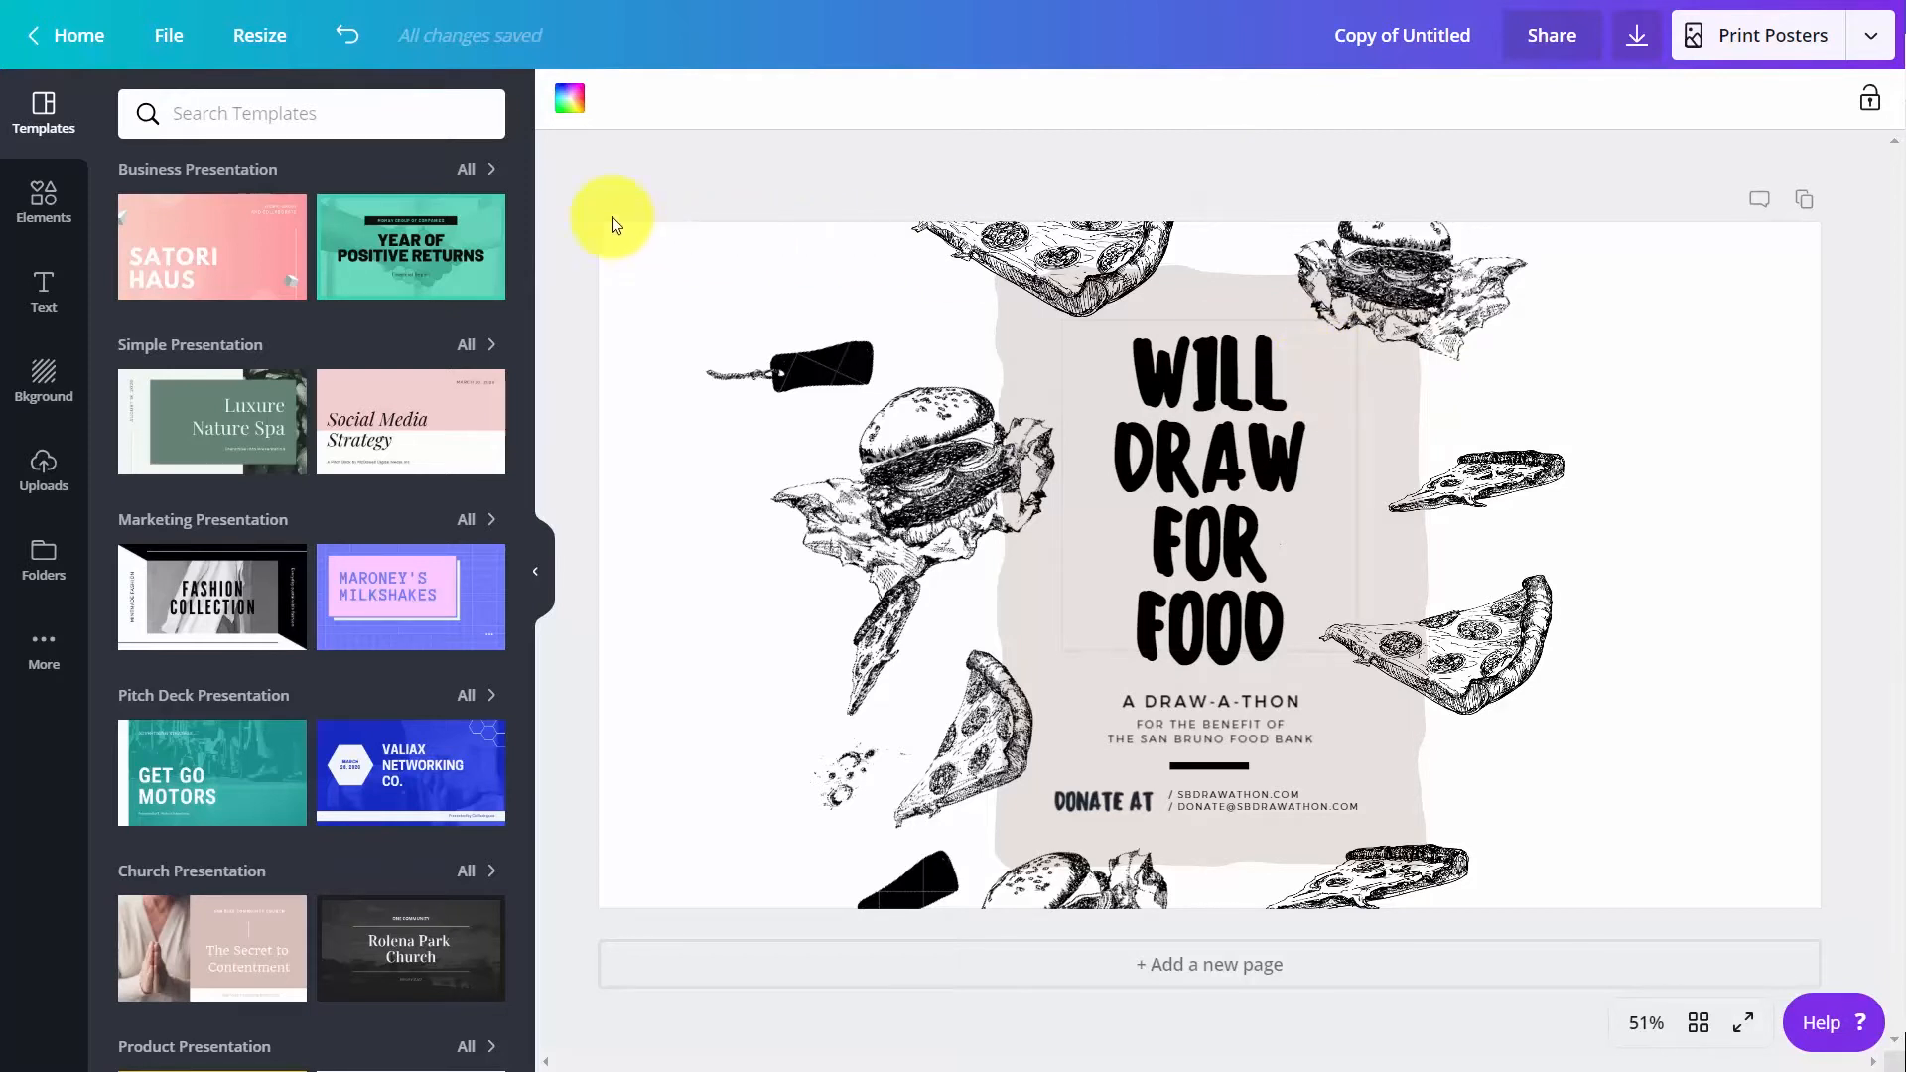
Make a copy of the presentation-sized design resized to Business Card, 3.5 in × 2 in
left_click(270, 44)
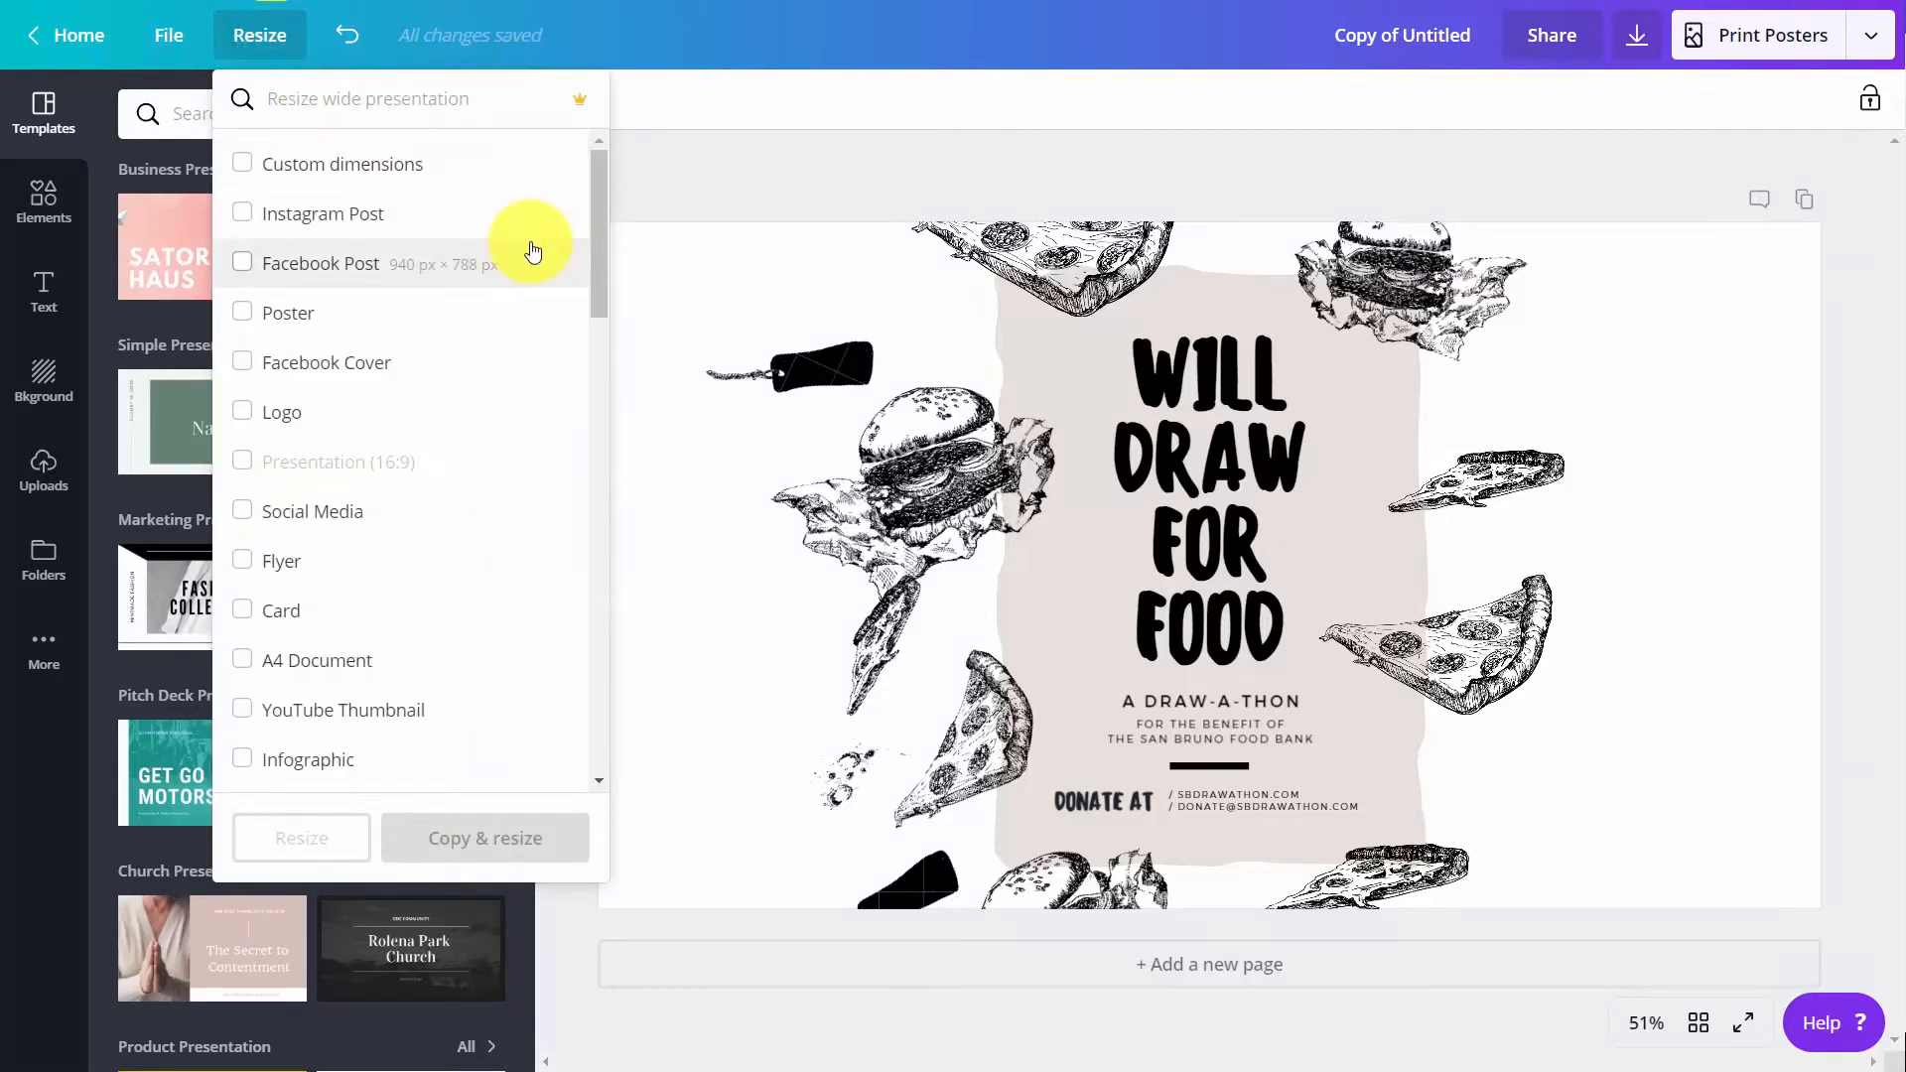
scroll(531, 248, "down", 1)
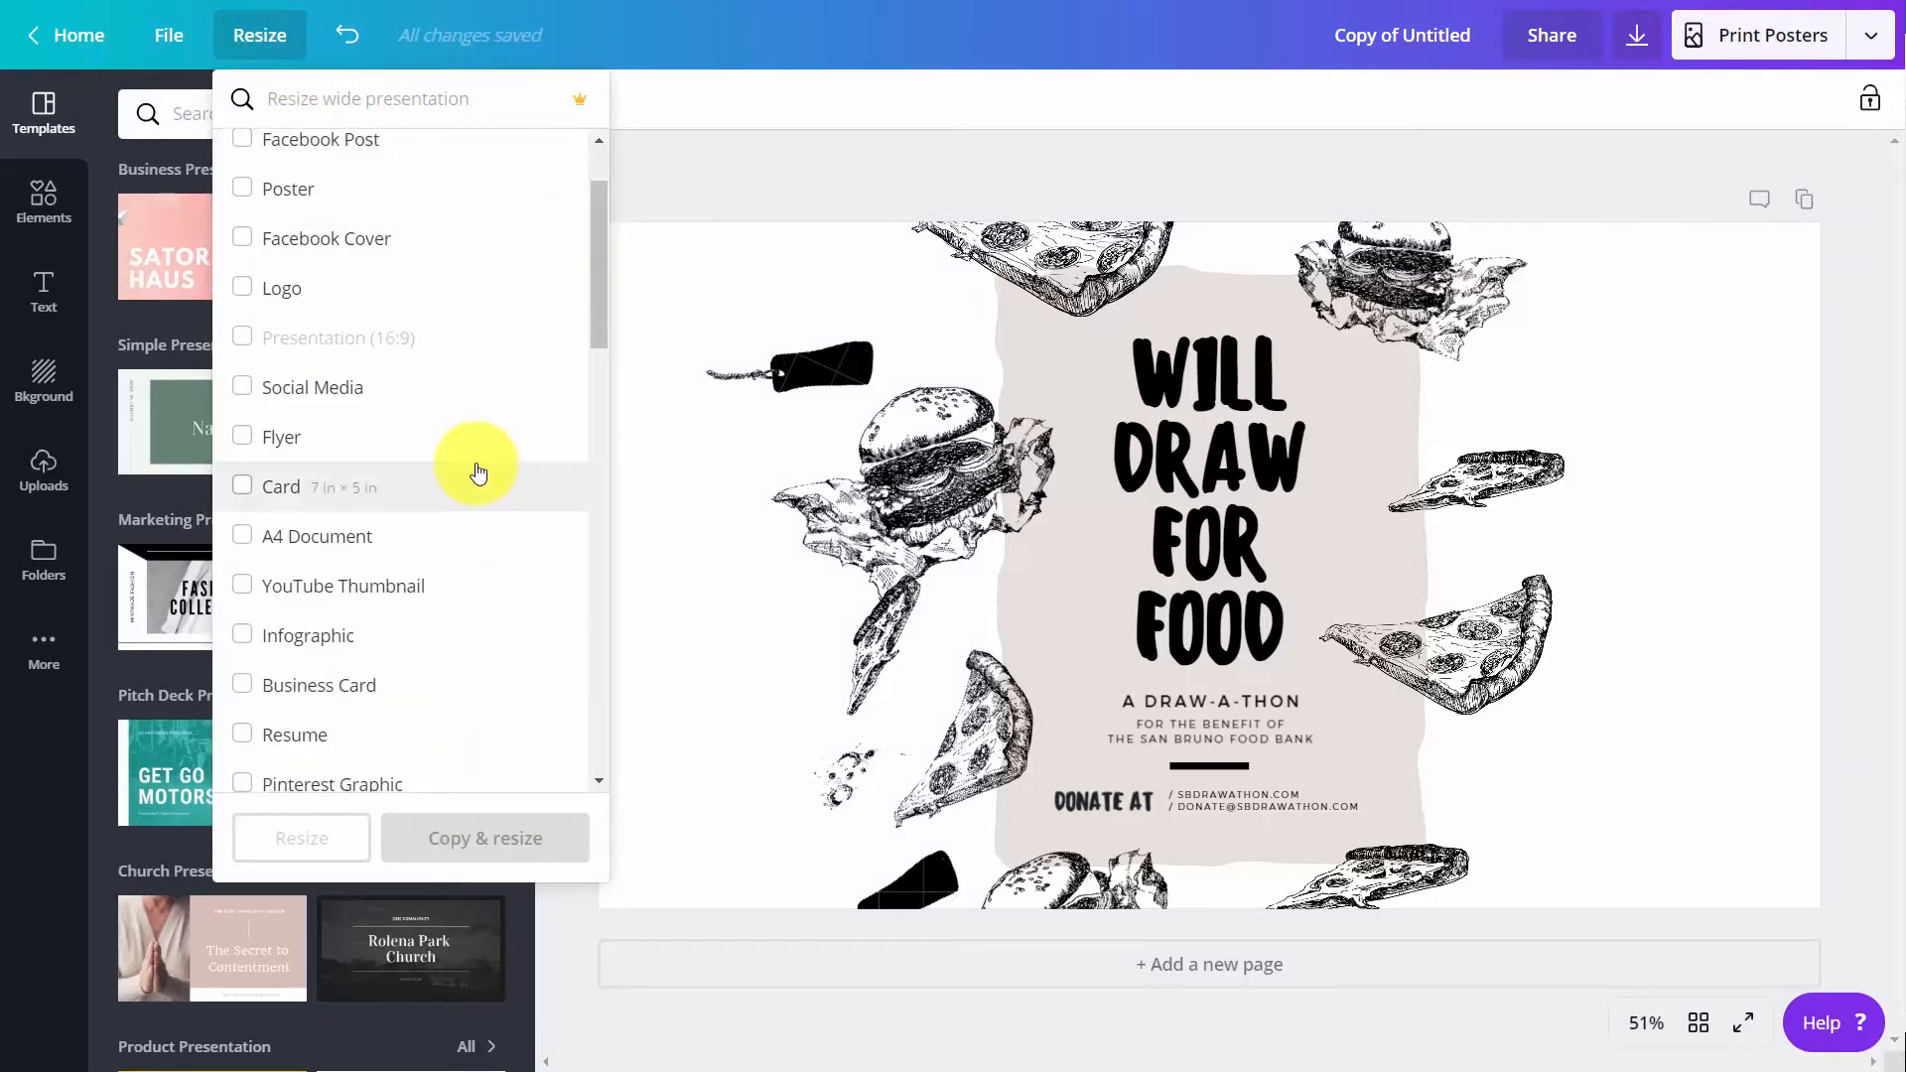
left_click(244, 684)
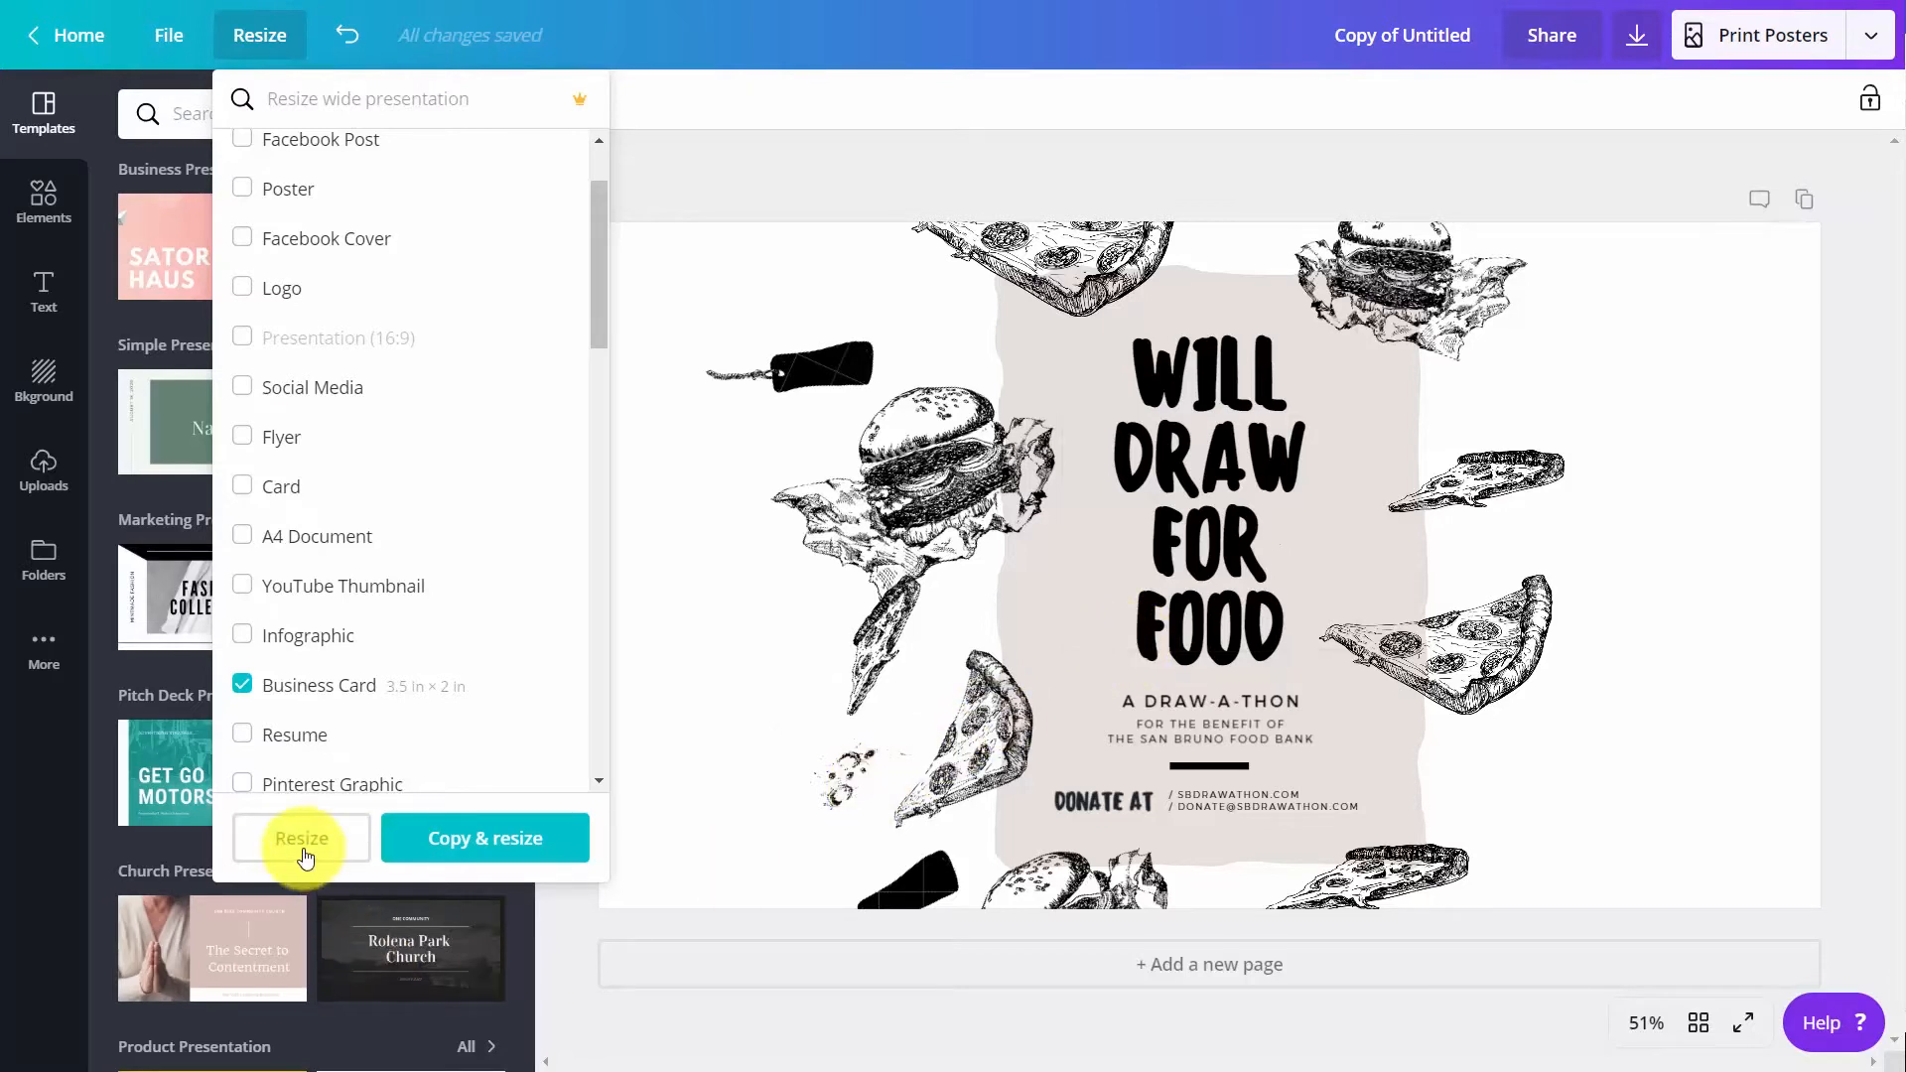
left_click(470, 846)
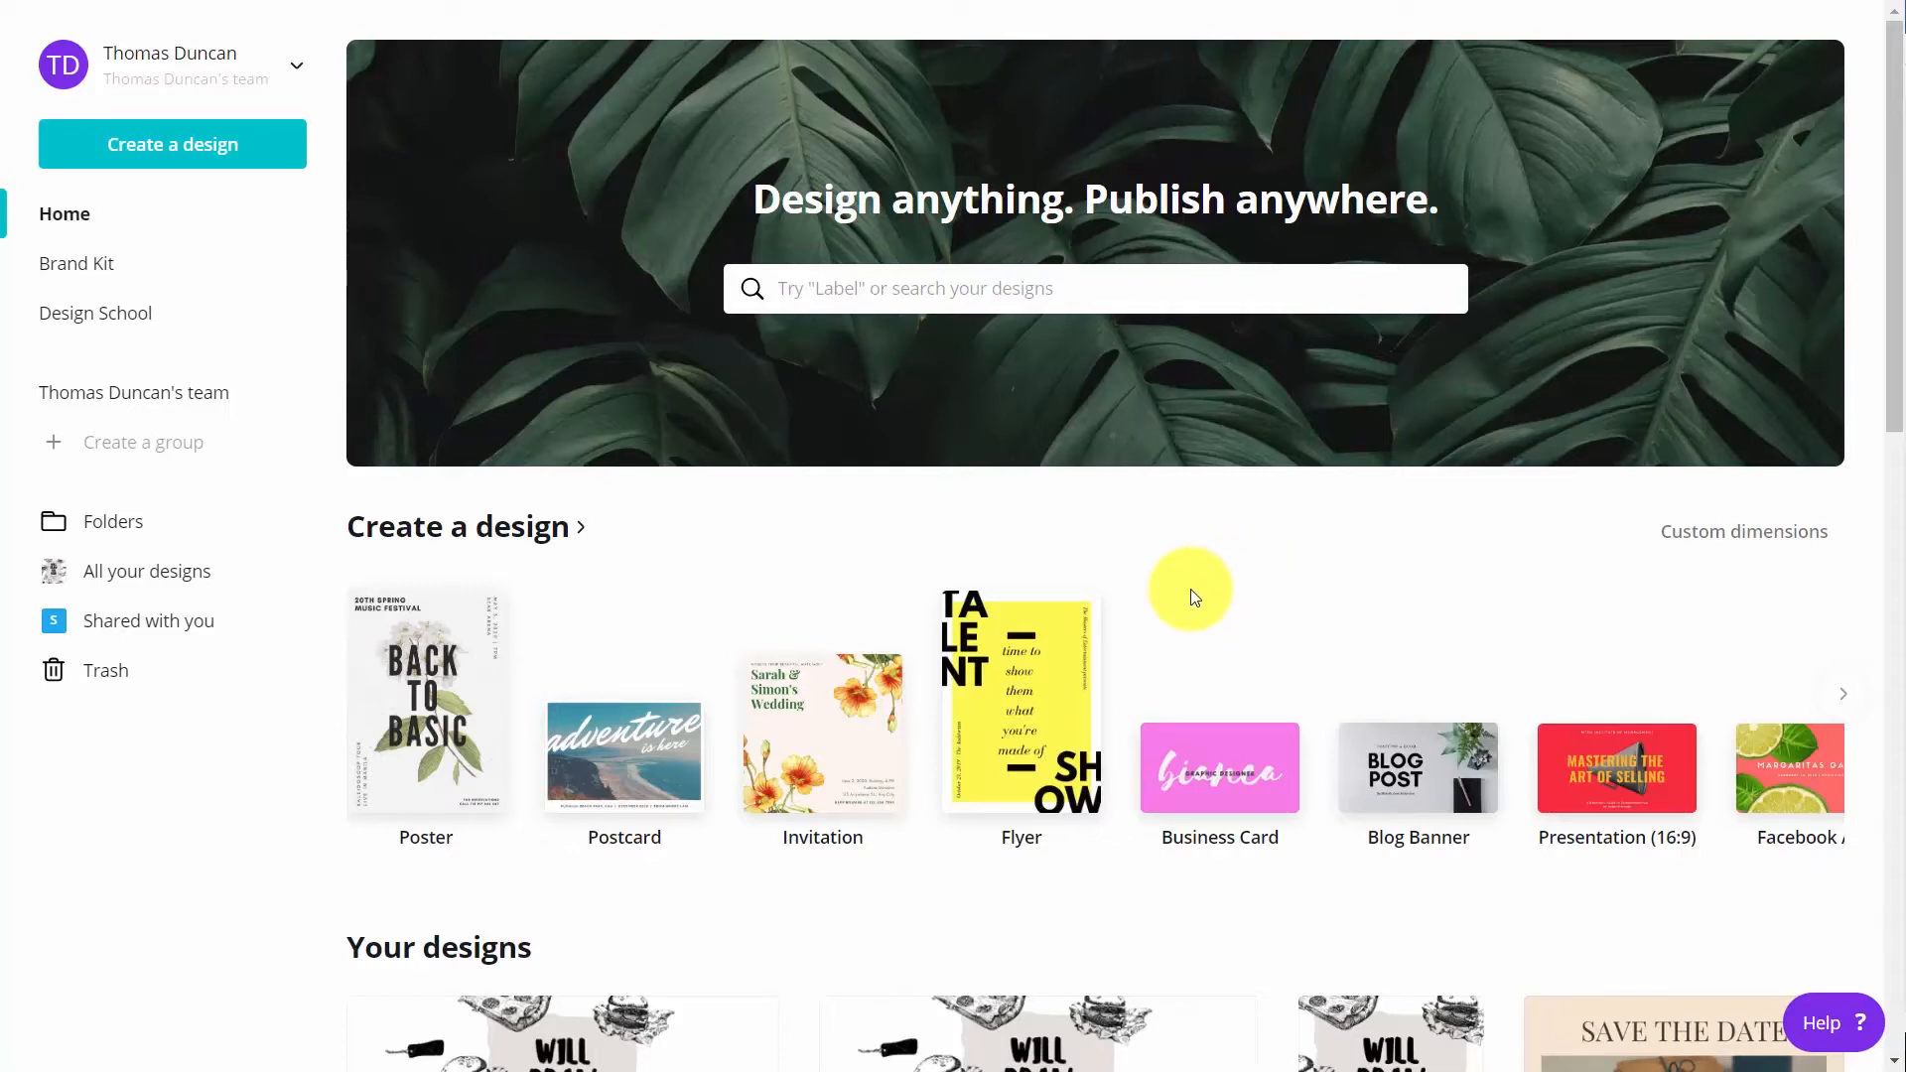
Add a pink and a green (6bcc5a) swatch to the Brand colors palette in the Brand Kit
left_click(96, 274)
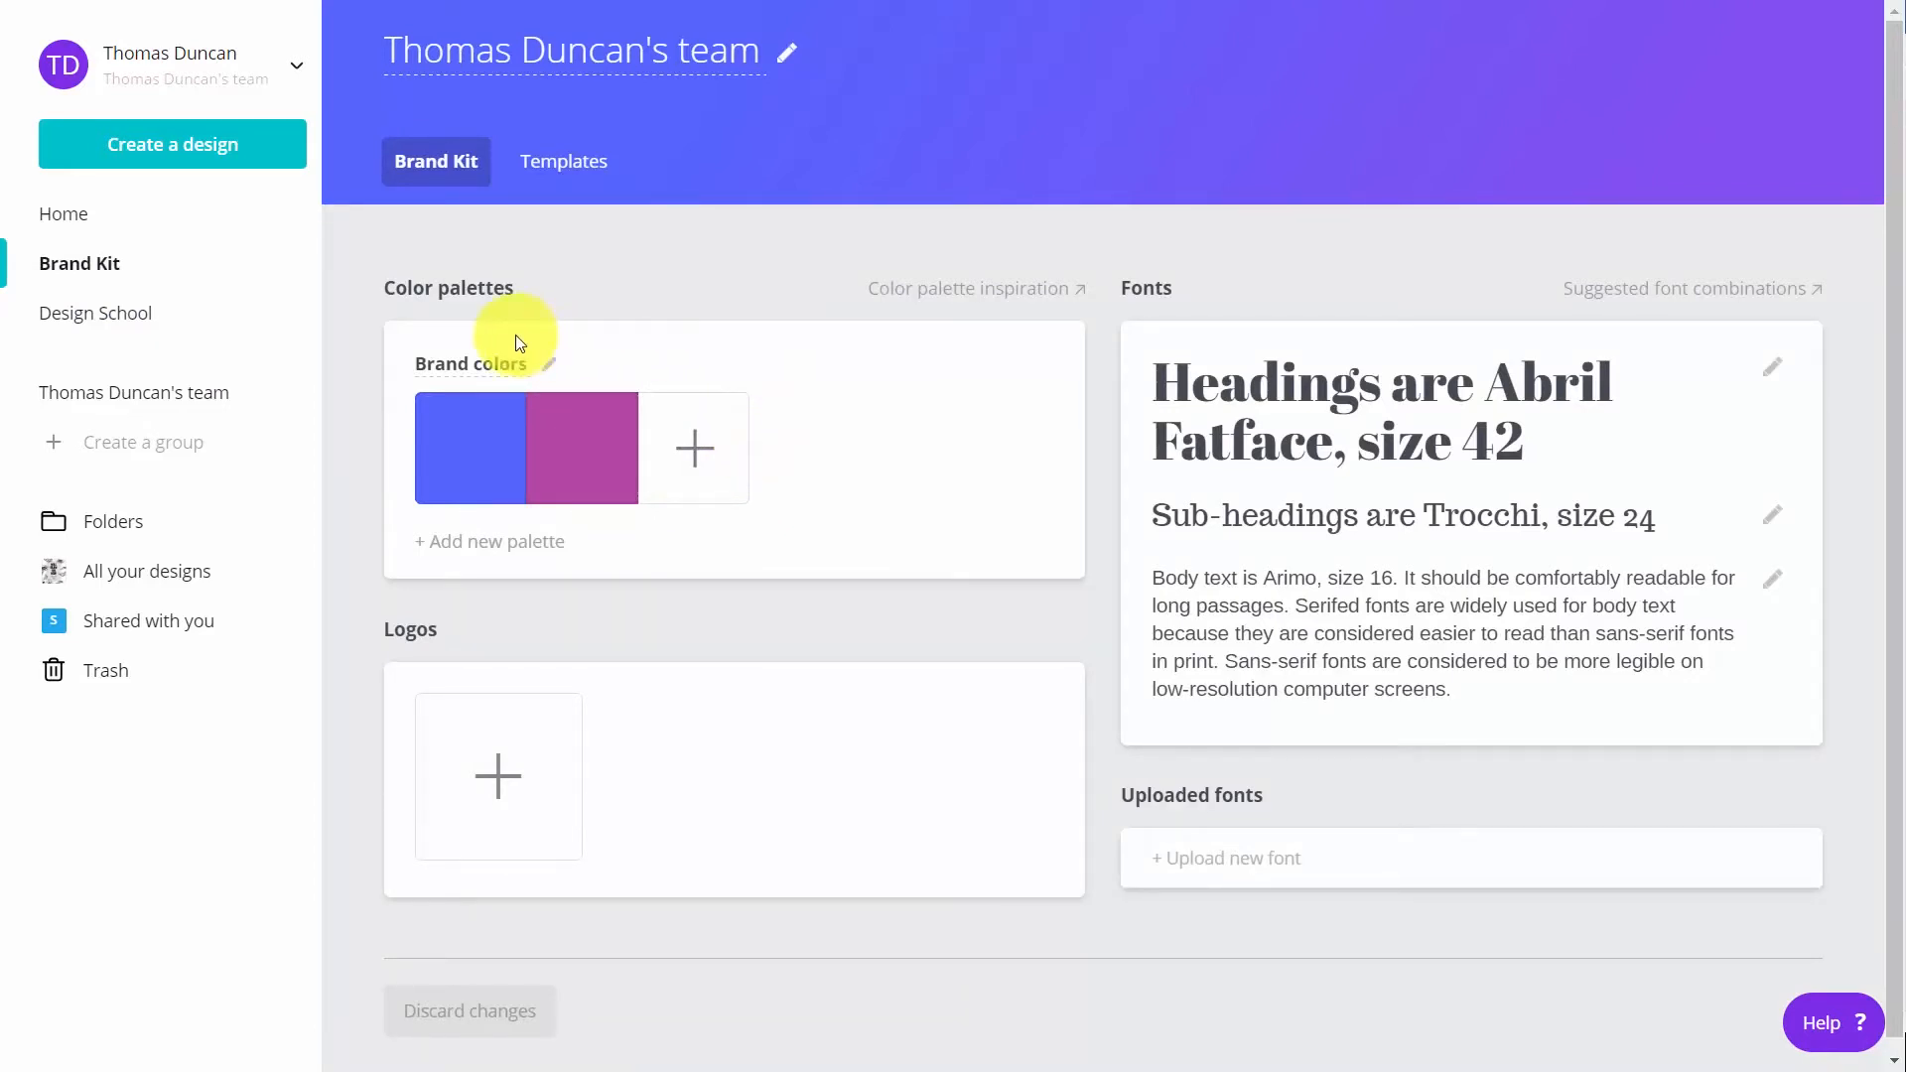
left_click(701, 453)
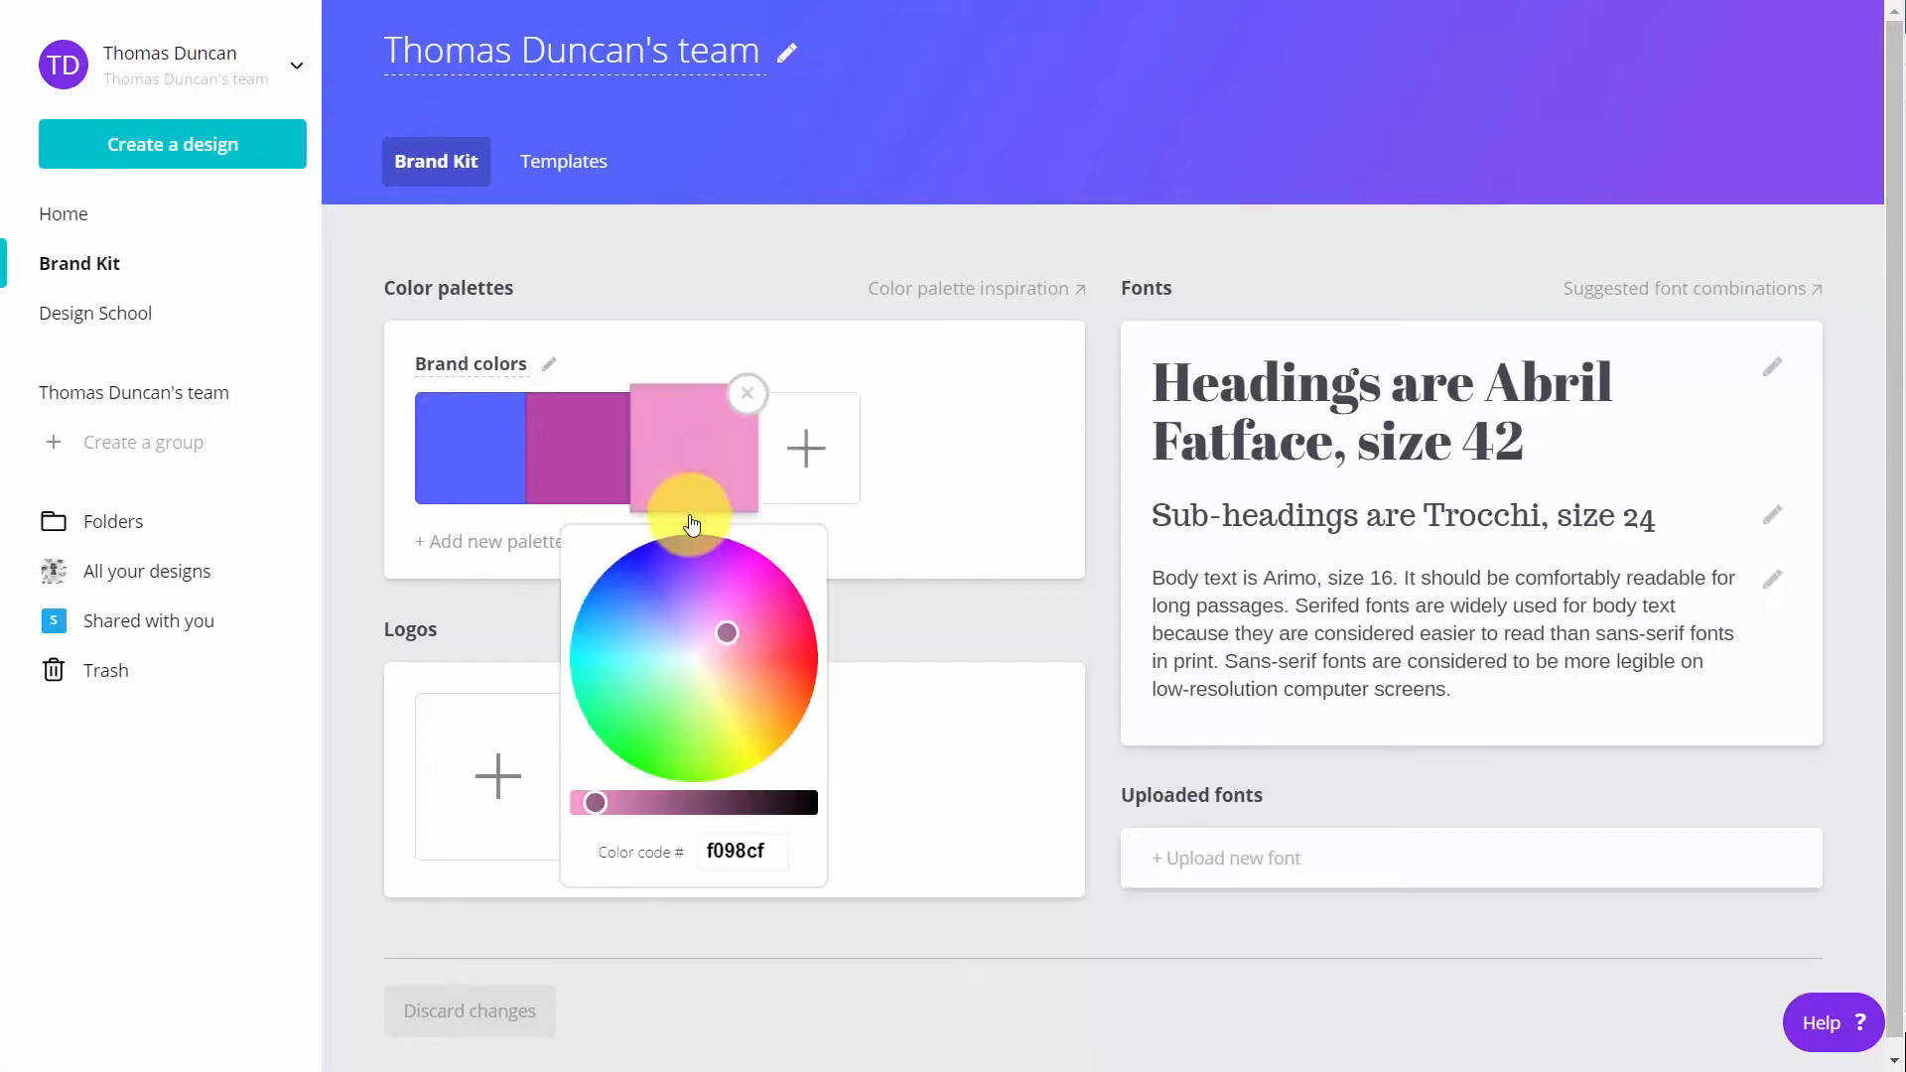
left_click_drag(672, 587, 734, 609)
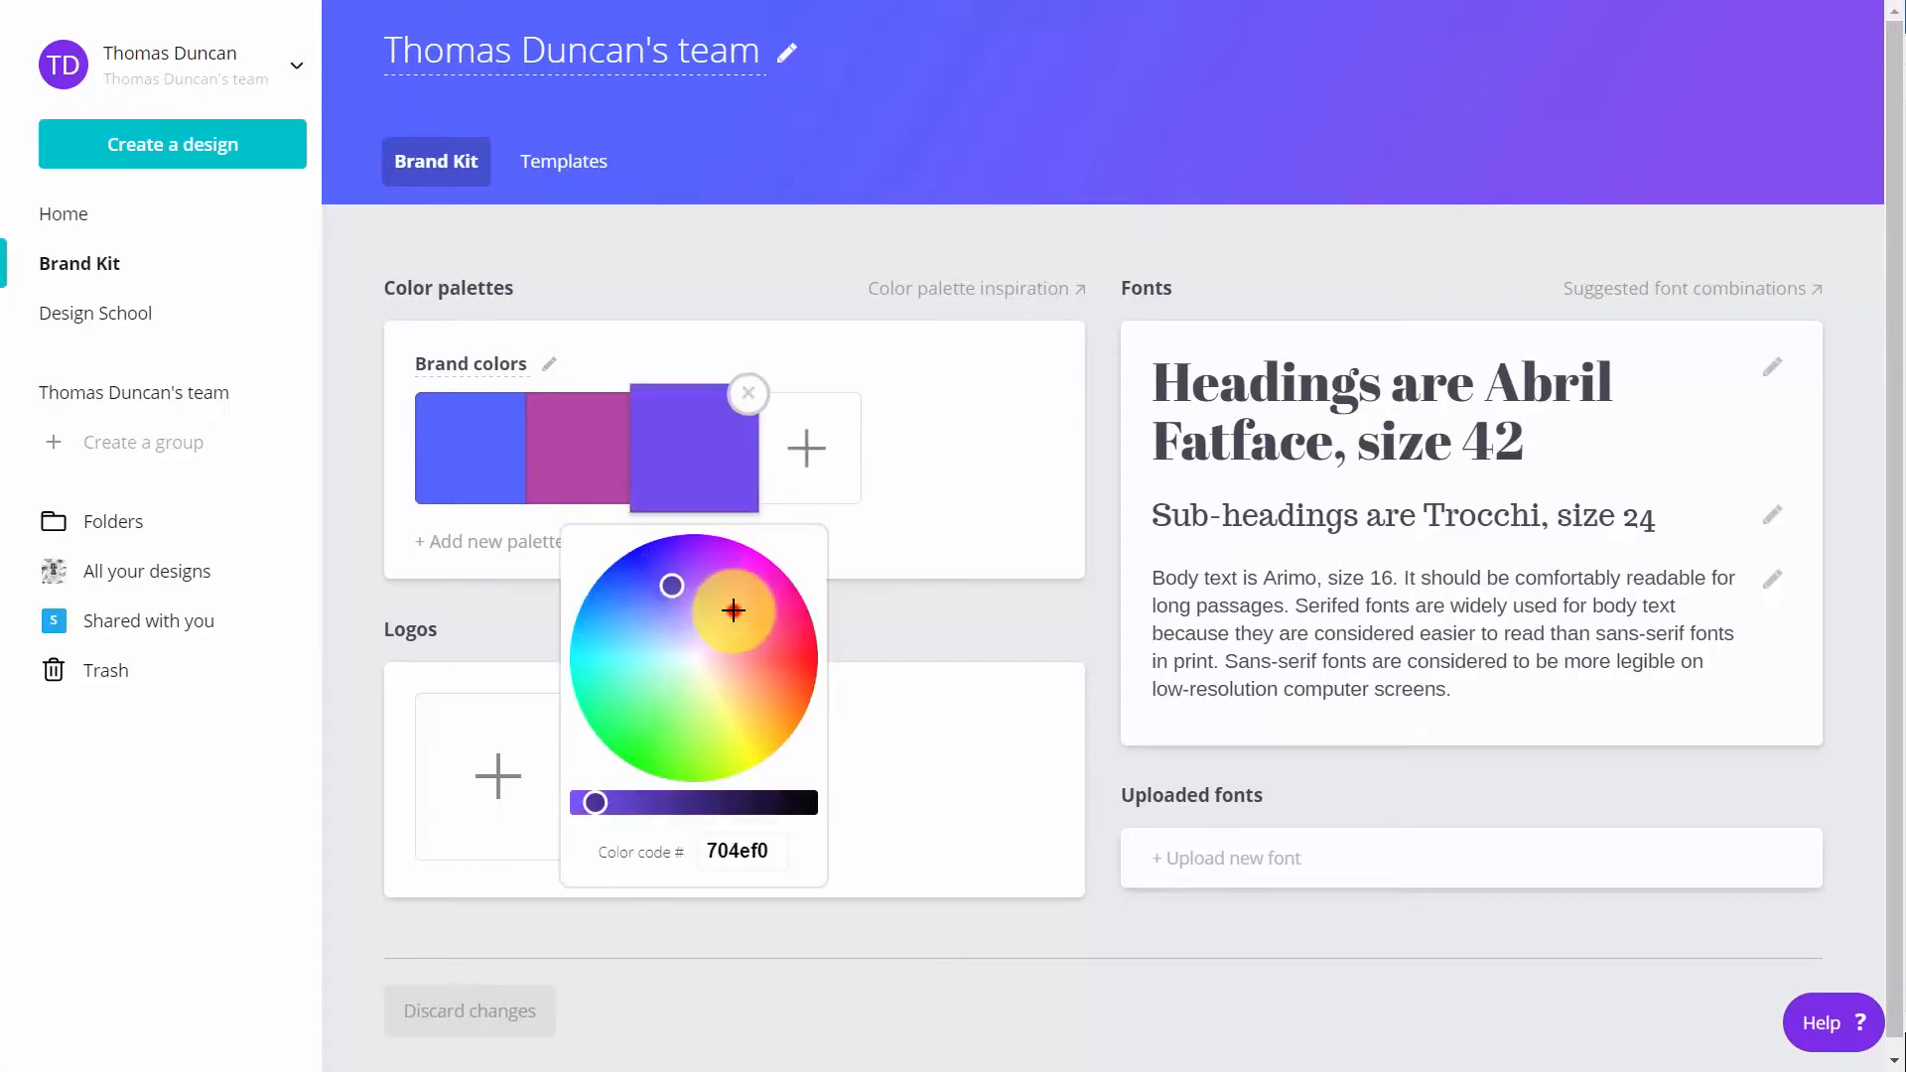
left_click(880, 712)
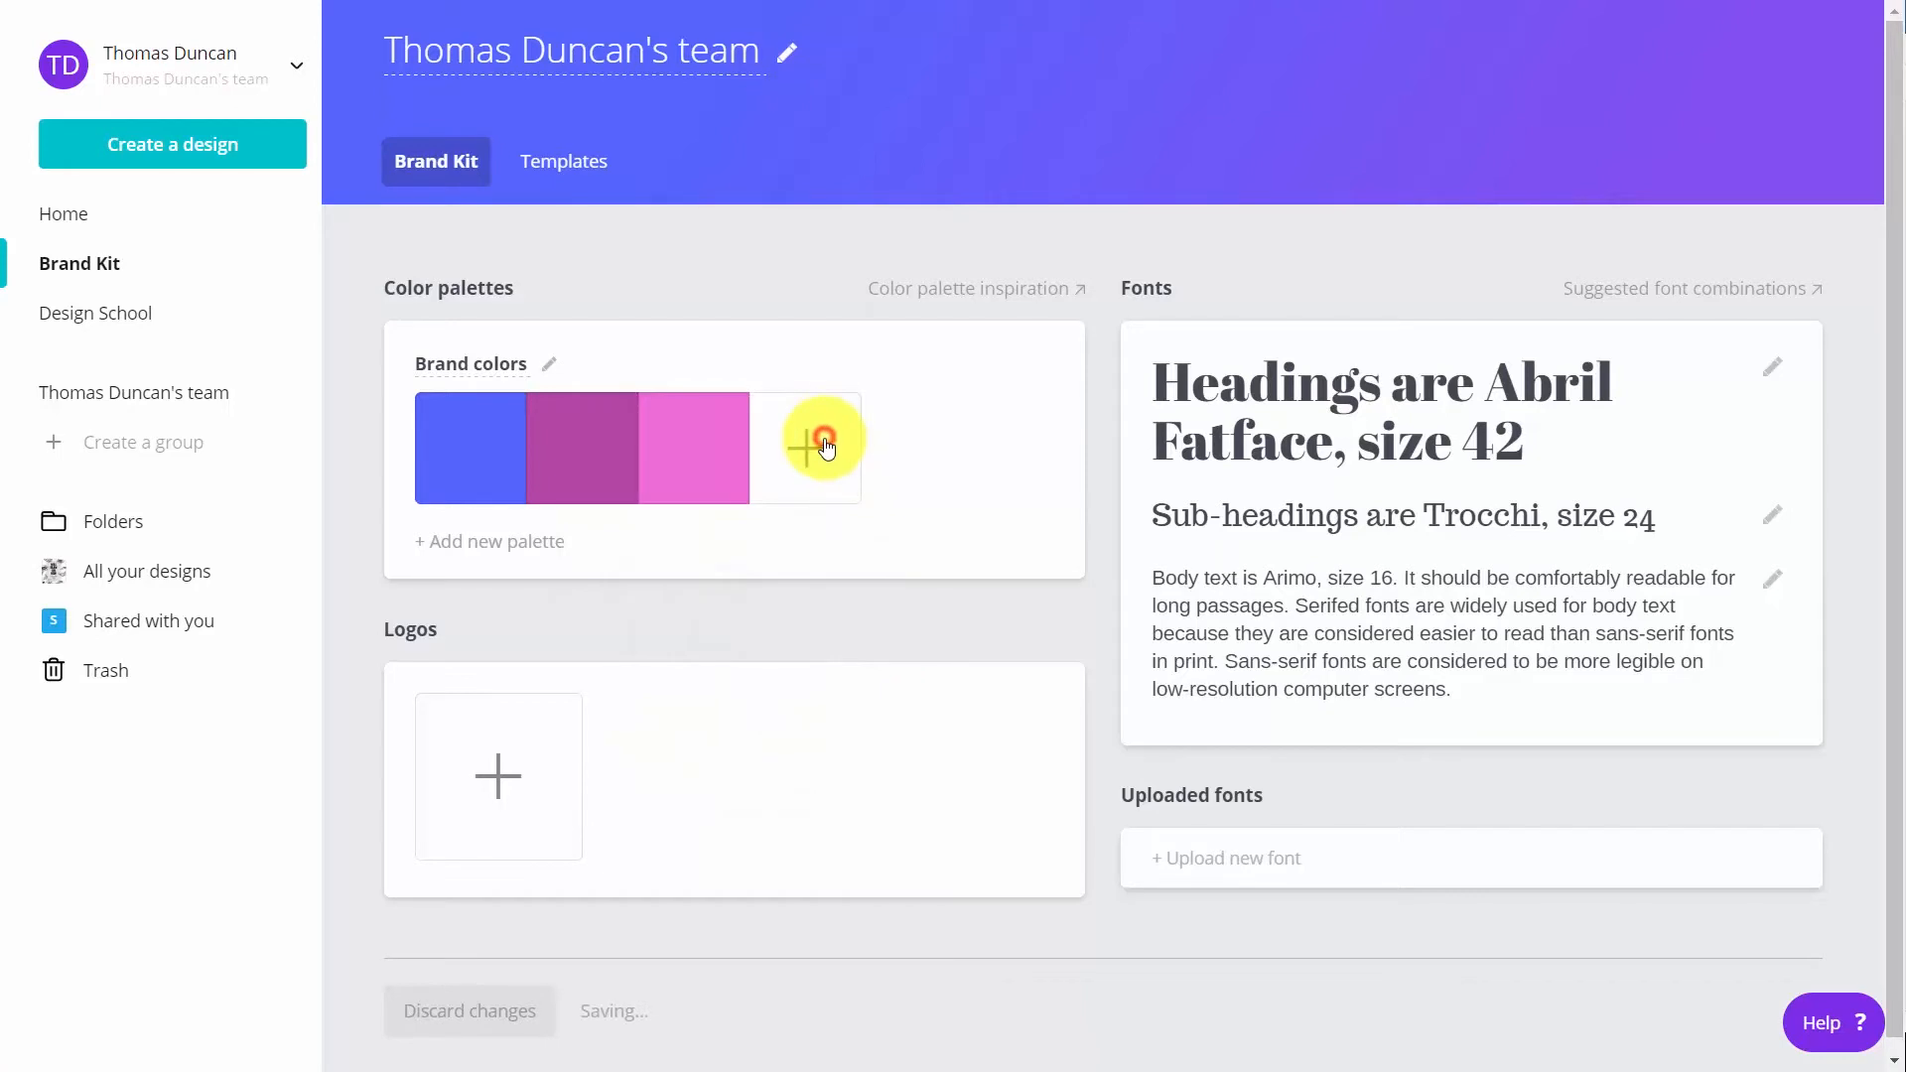
left_click(820, 447)
left_click(775, 716)
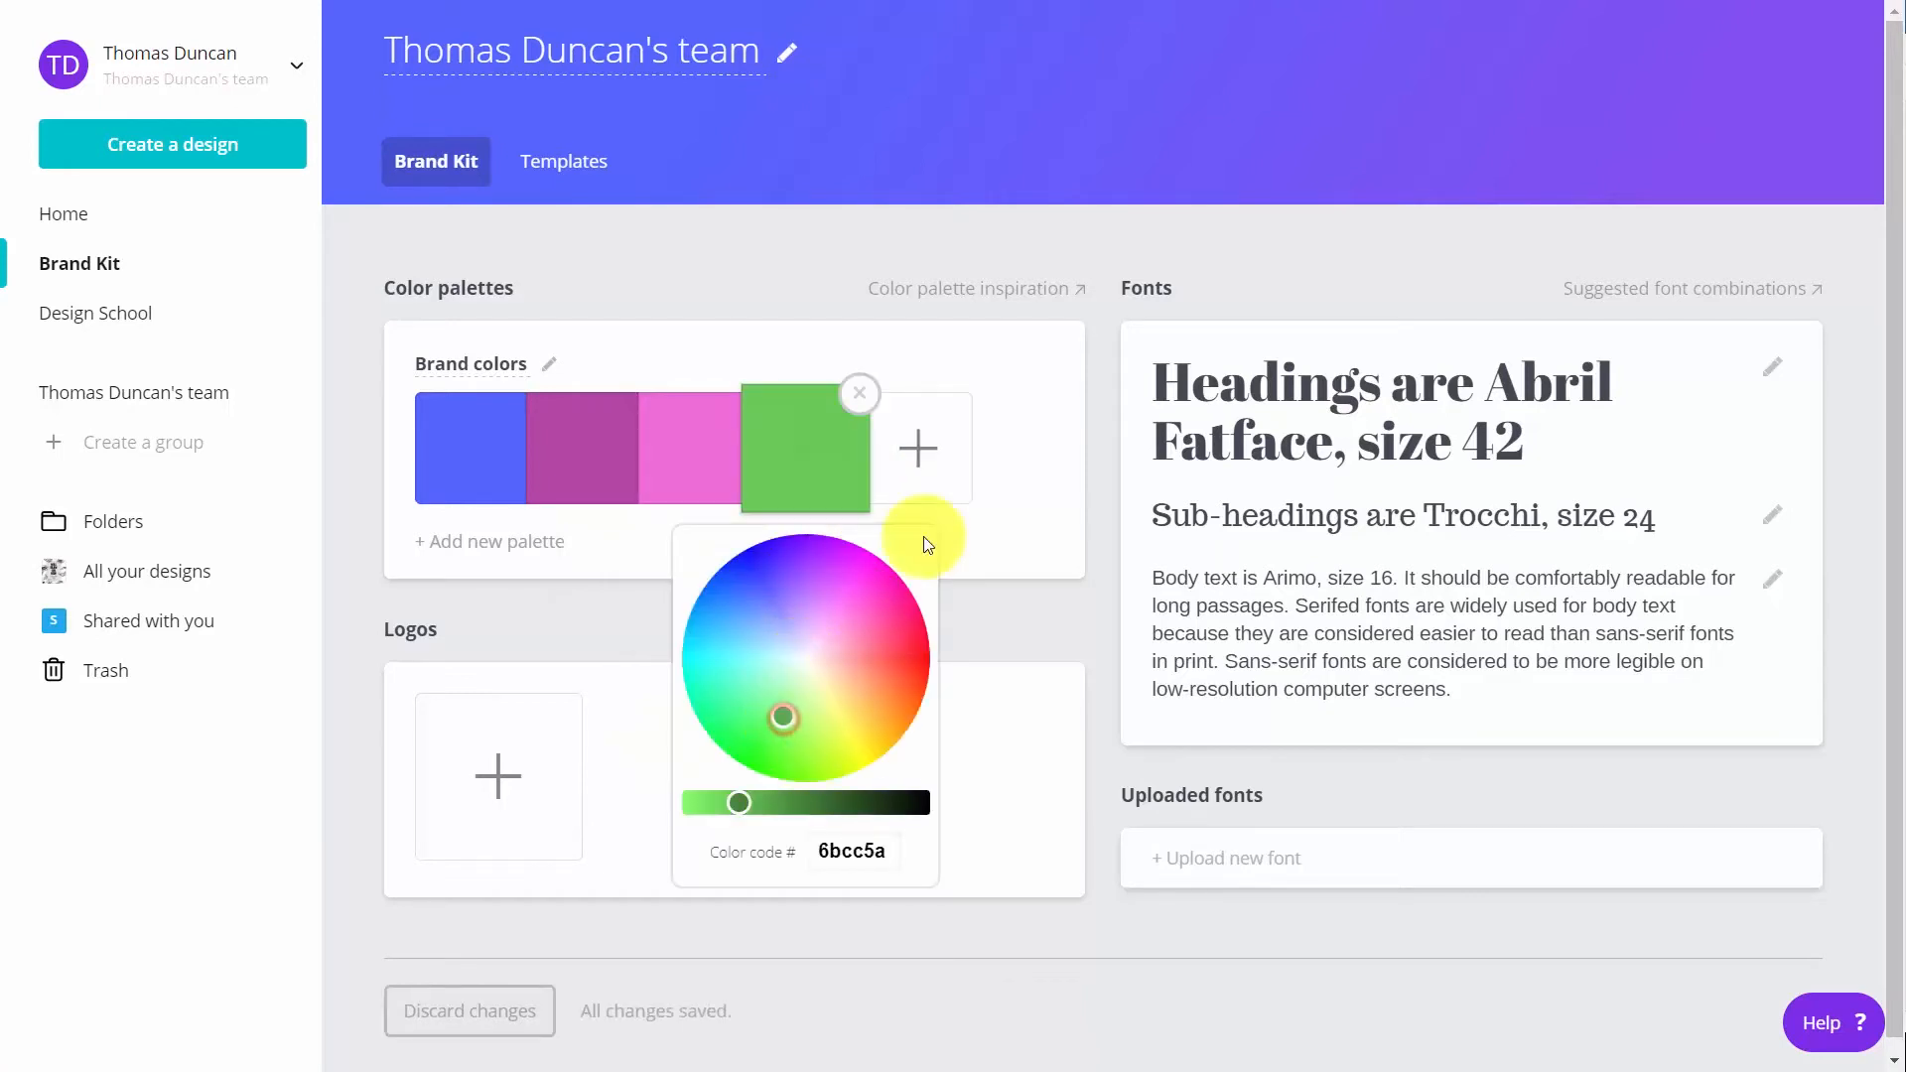
left_click(1048, 496)
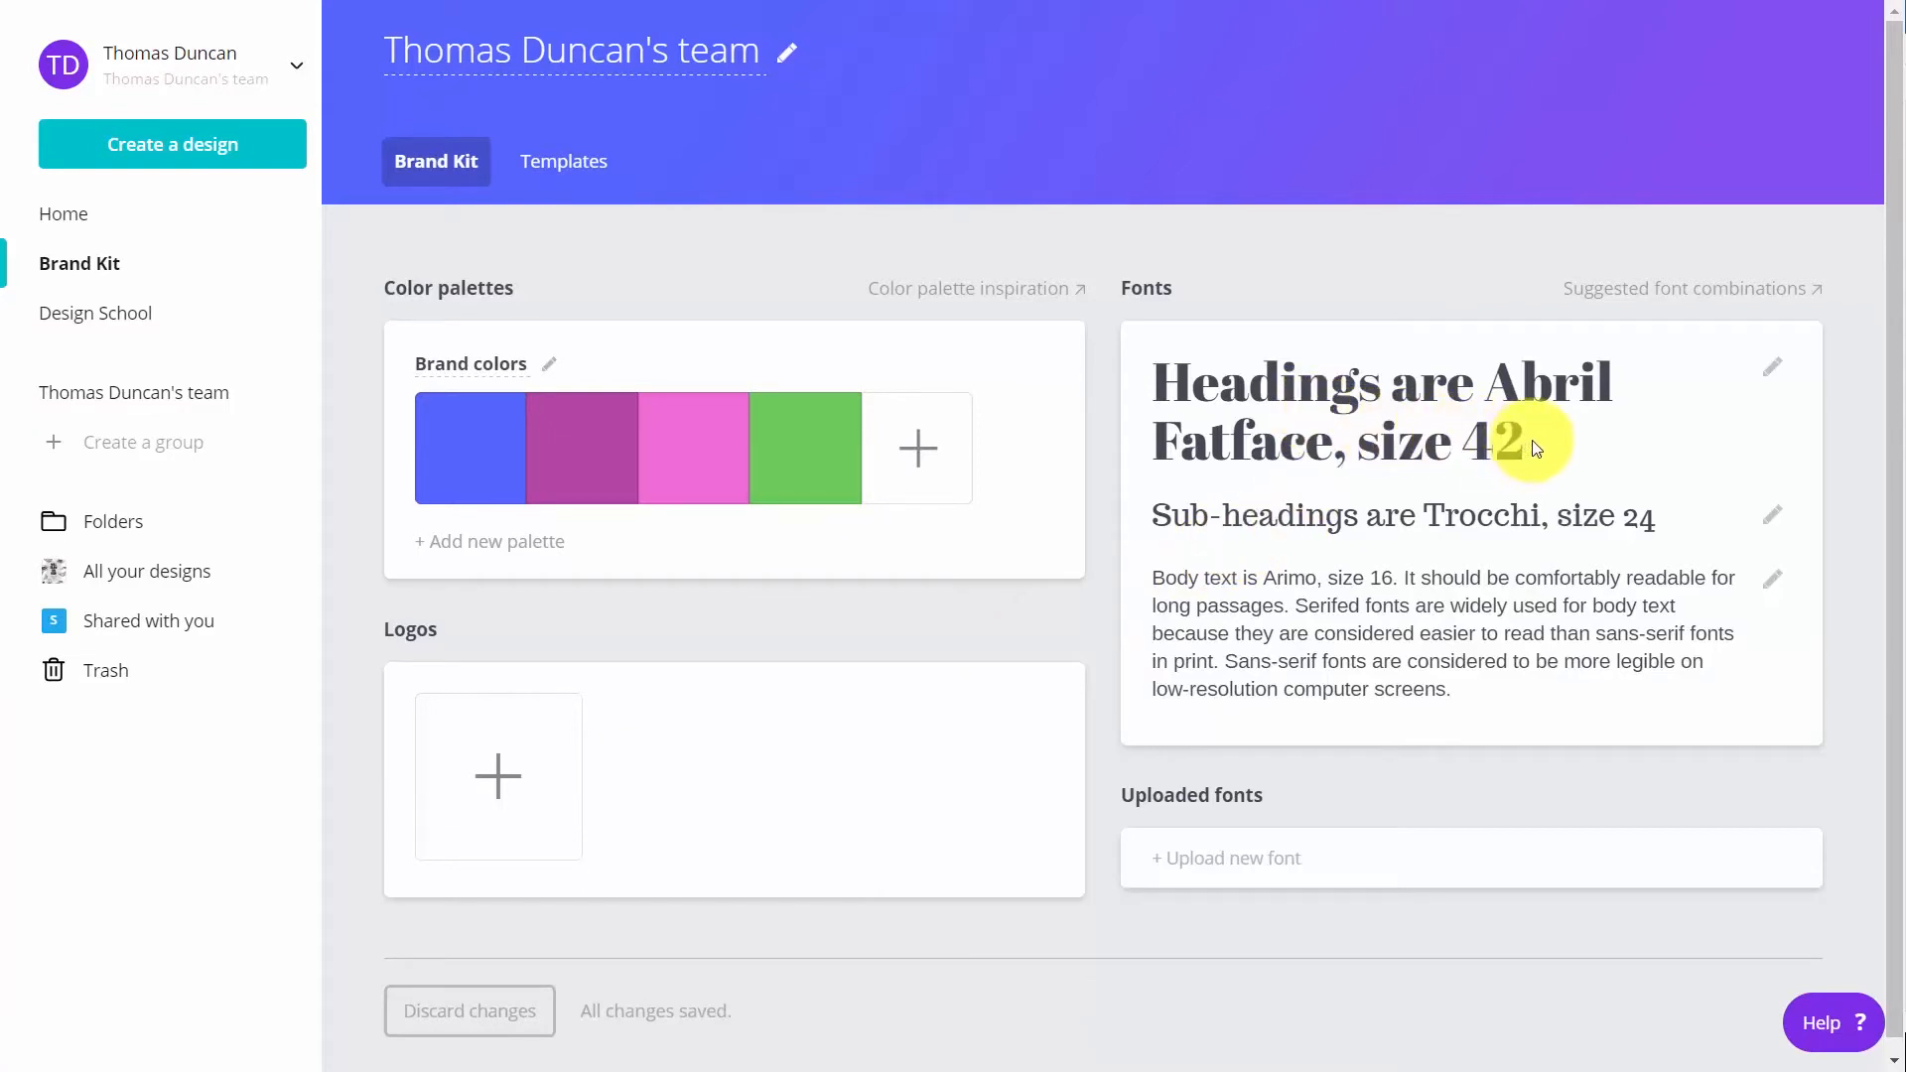
Set the Brand Kit's heading font to Aleo
left_click(1770, 376)
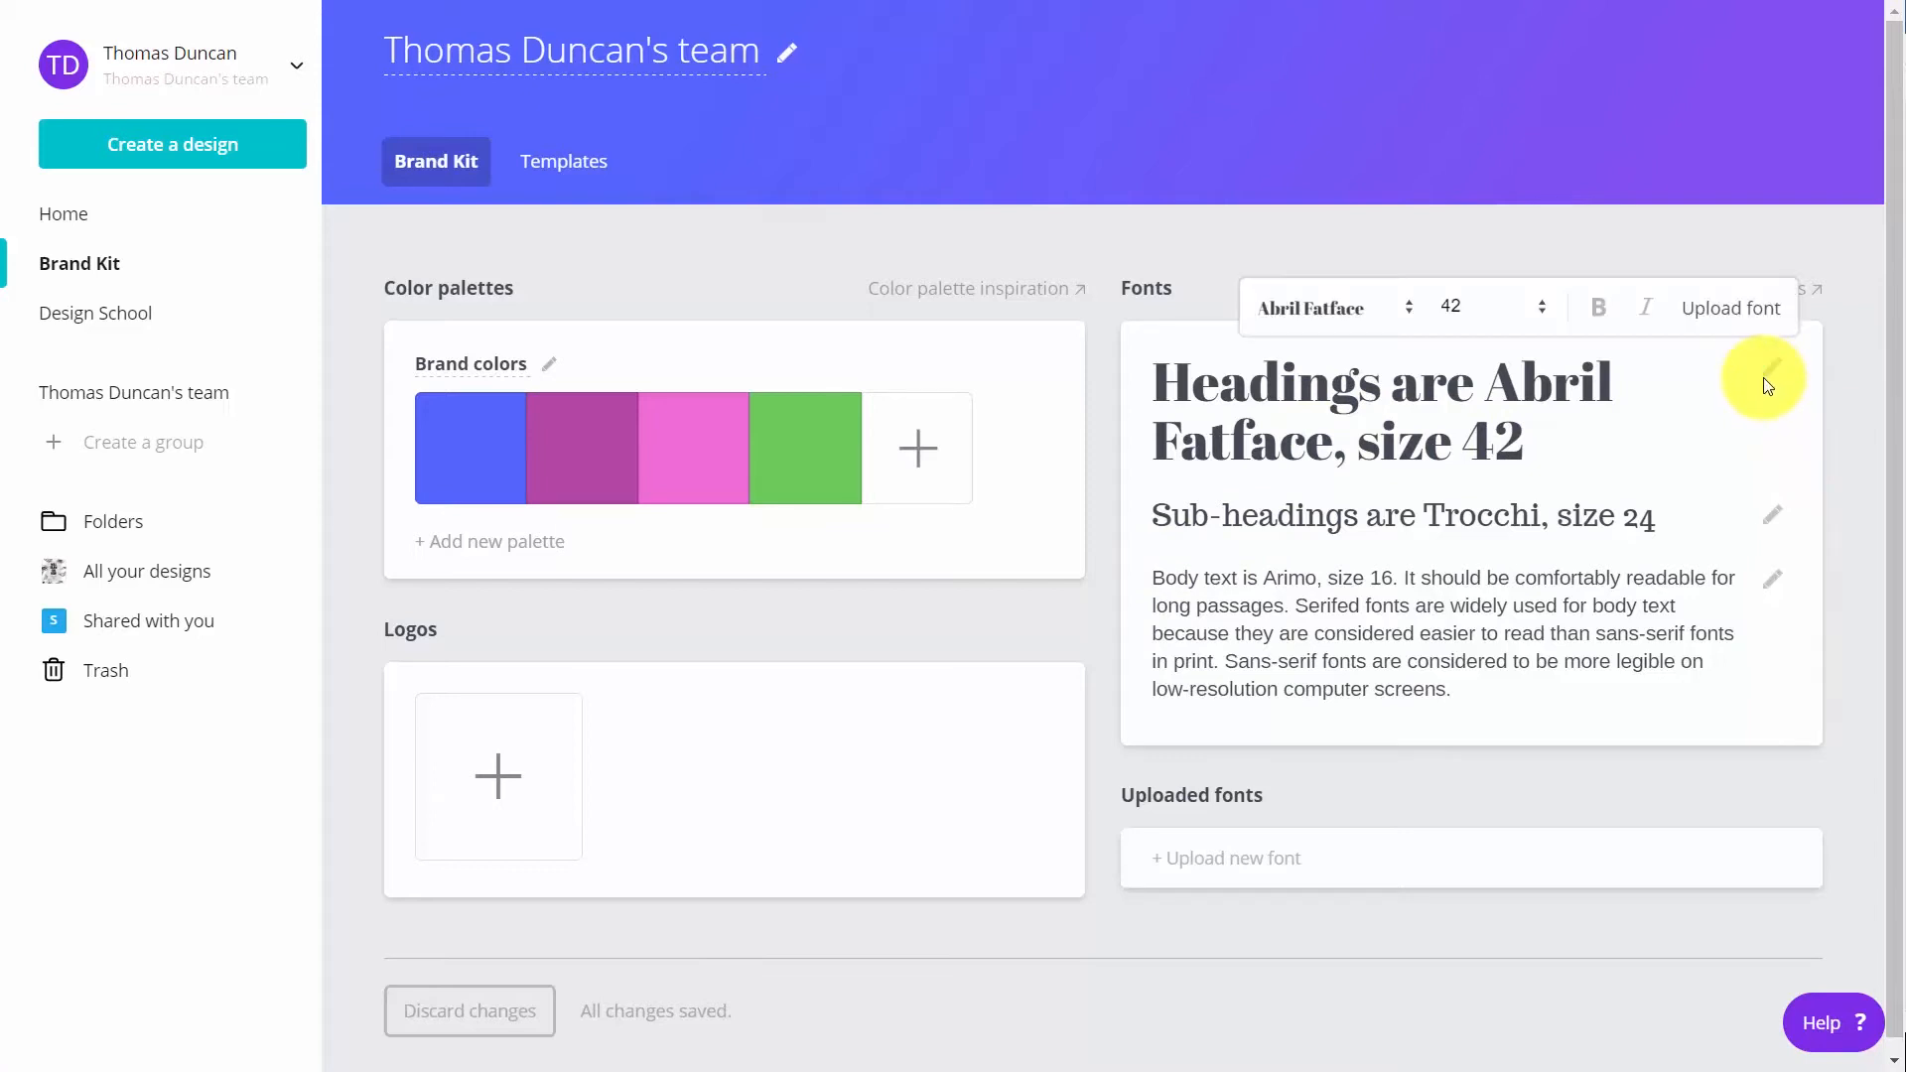
left_click(1410, 308)
scroll(1398, 499, "down", 4)
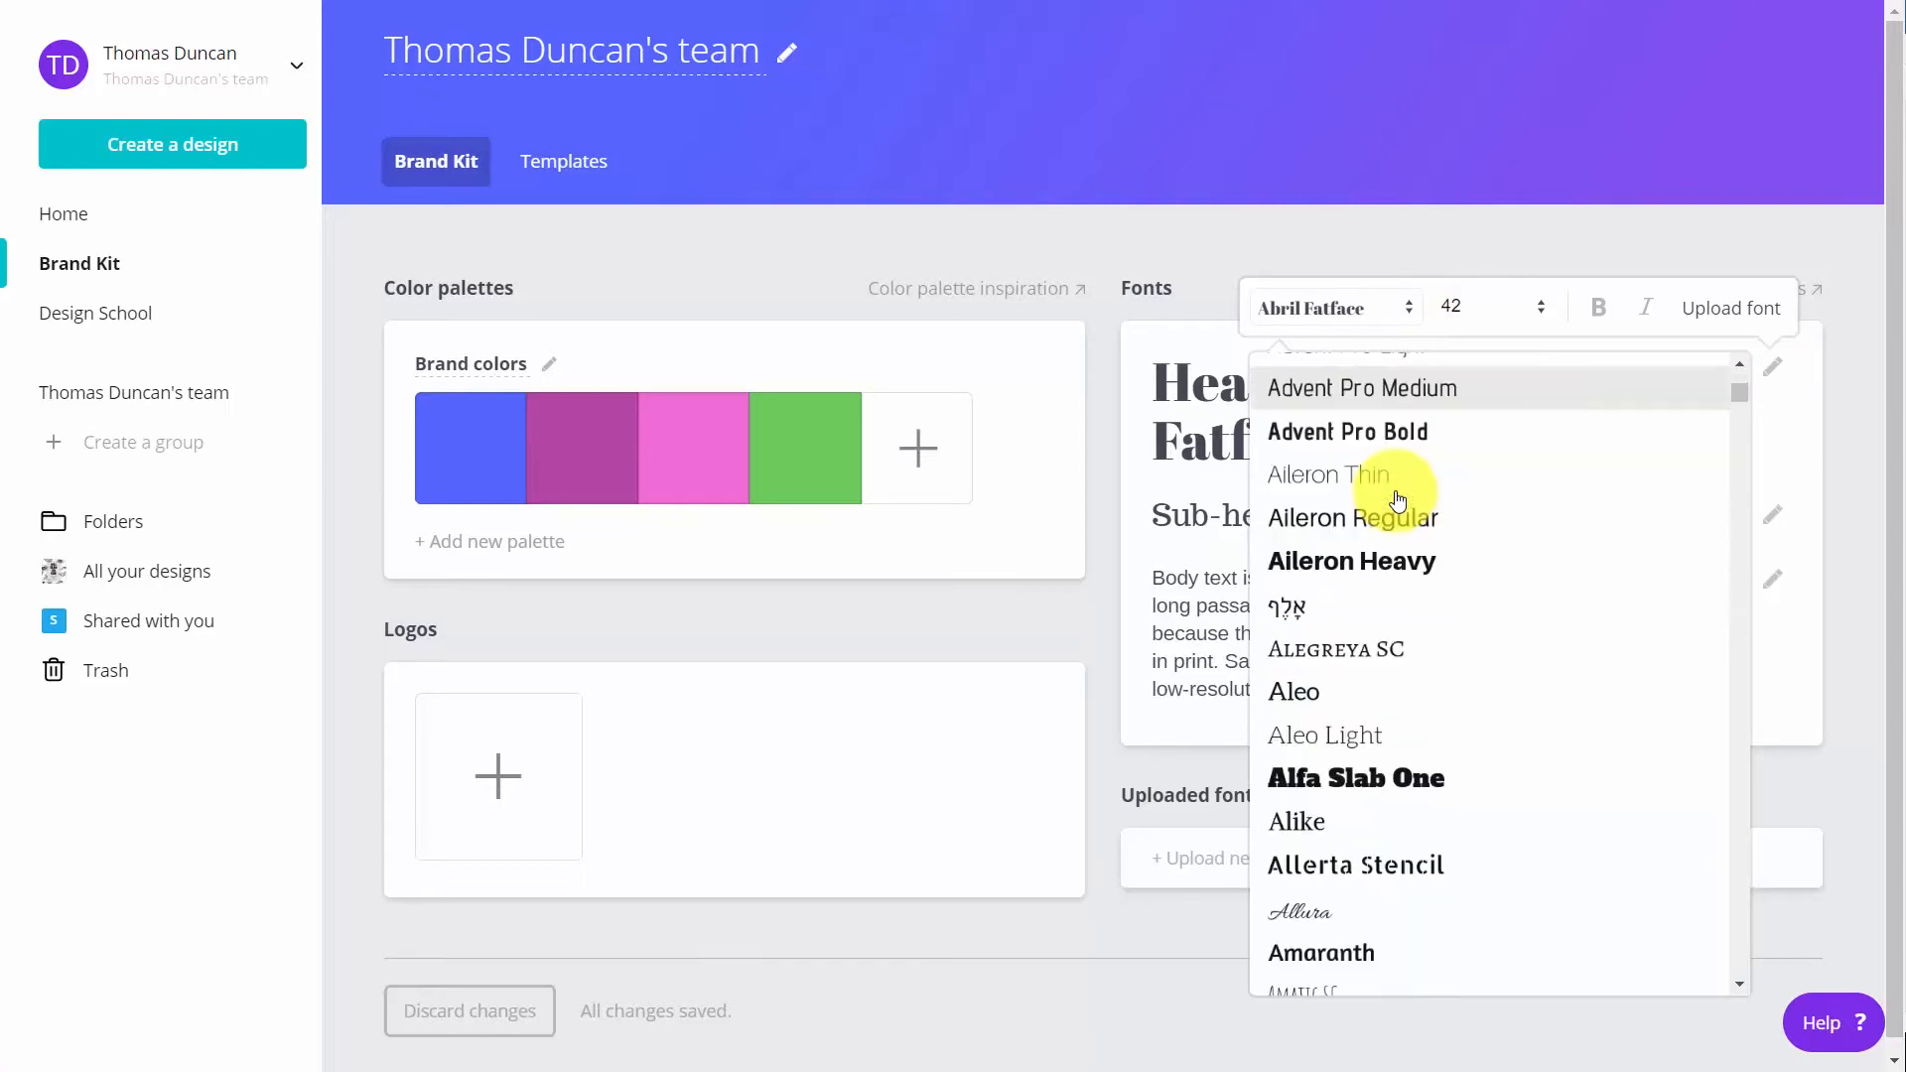
scroll(1369, 515, "down", 1)
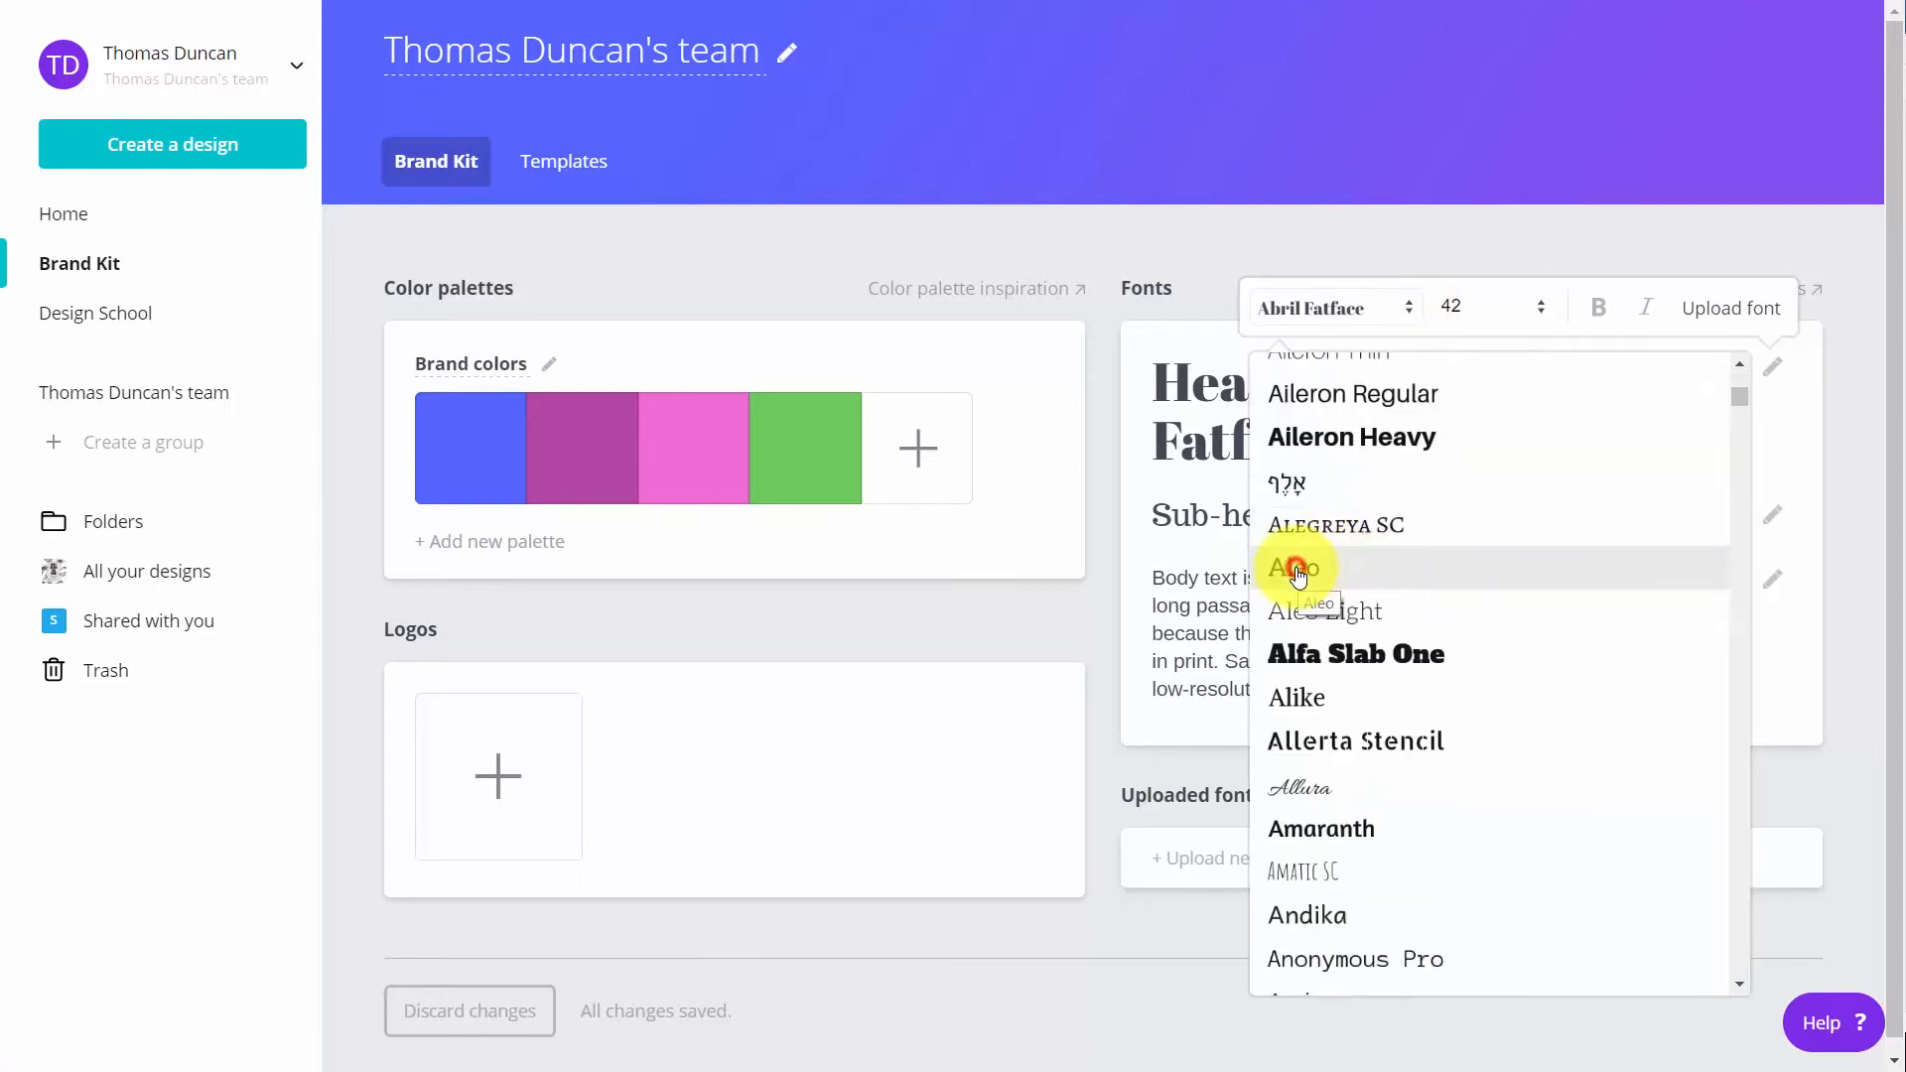
left_click(1295, 569)
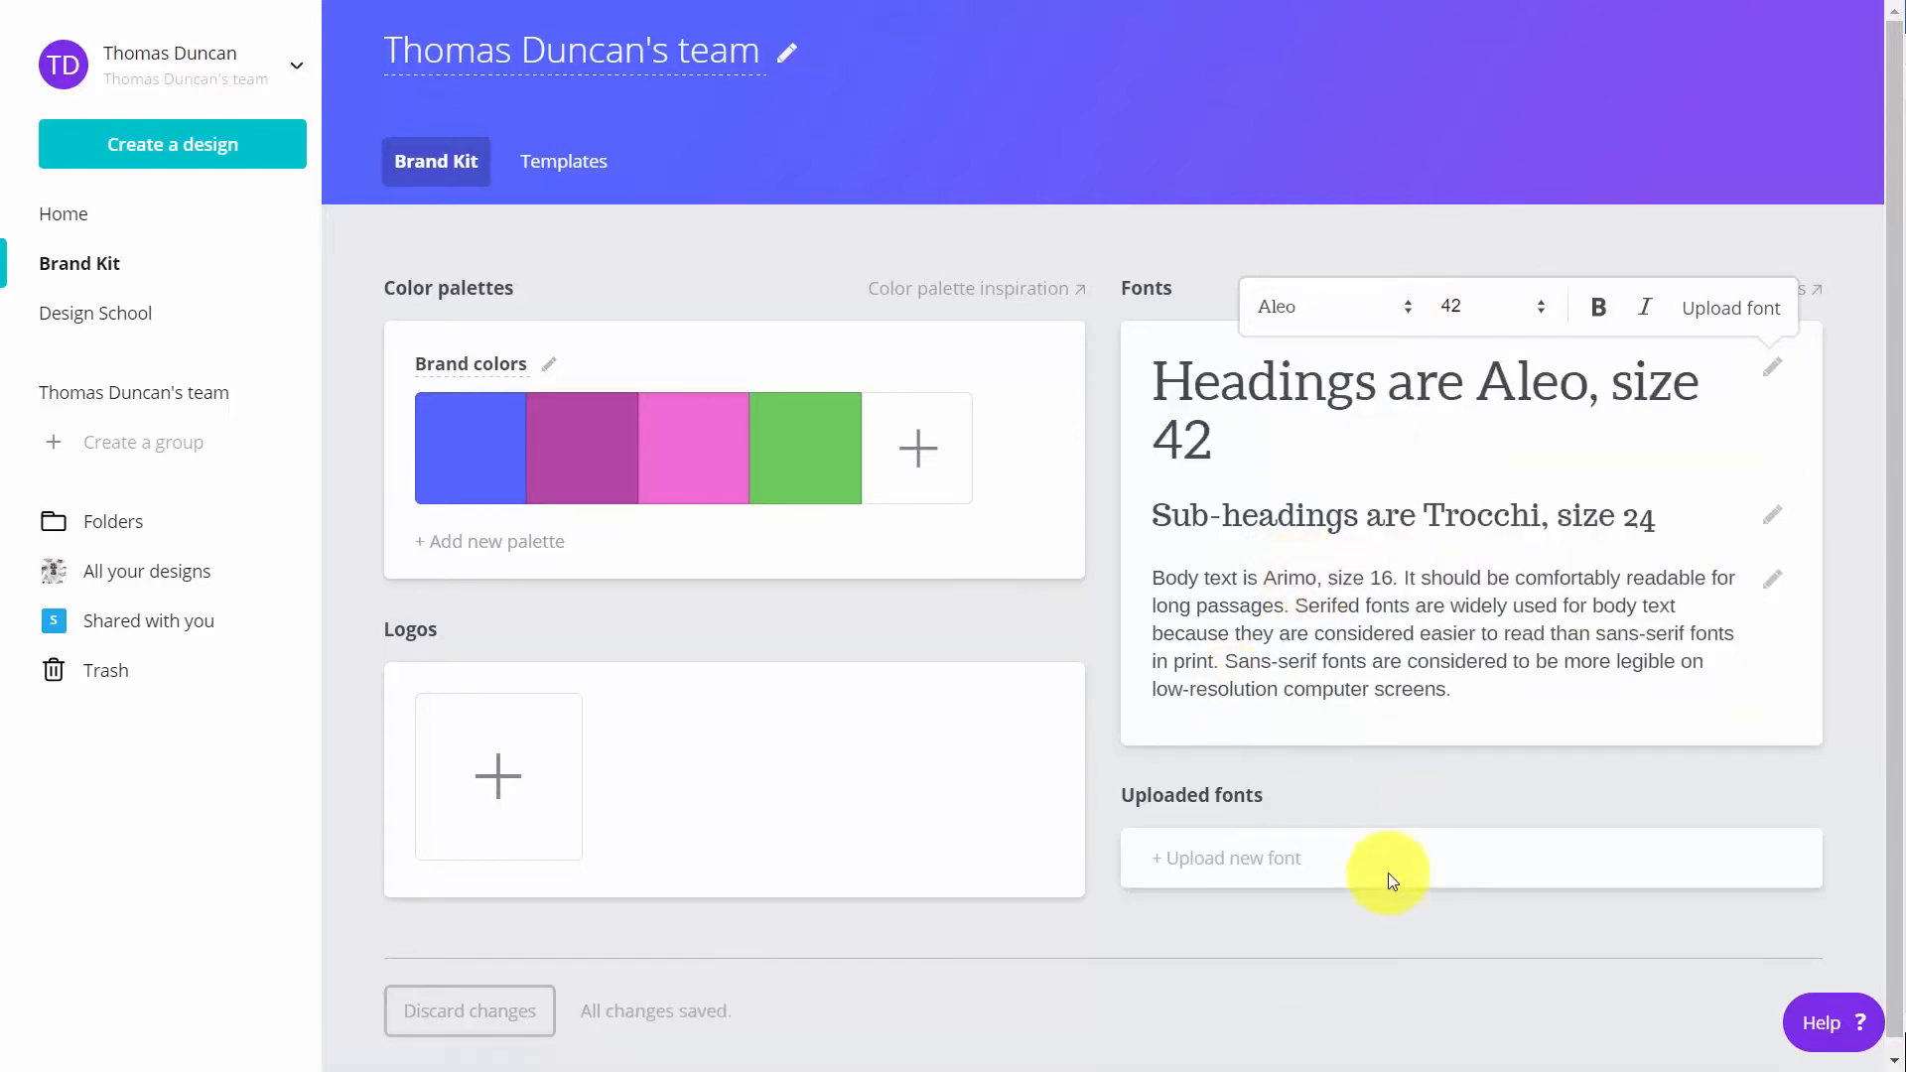
Upload the Bauhaus 93 font to the Brand Kit, confirming the right to use it
left_click(1197, 859)
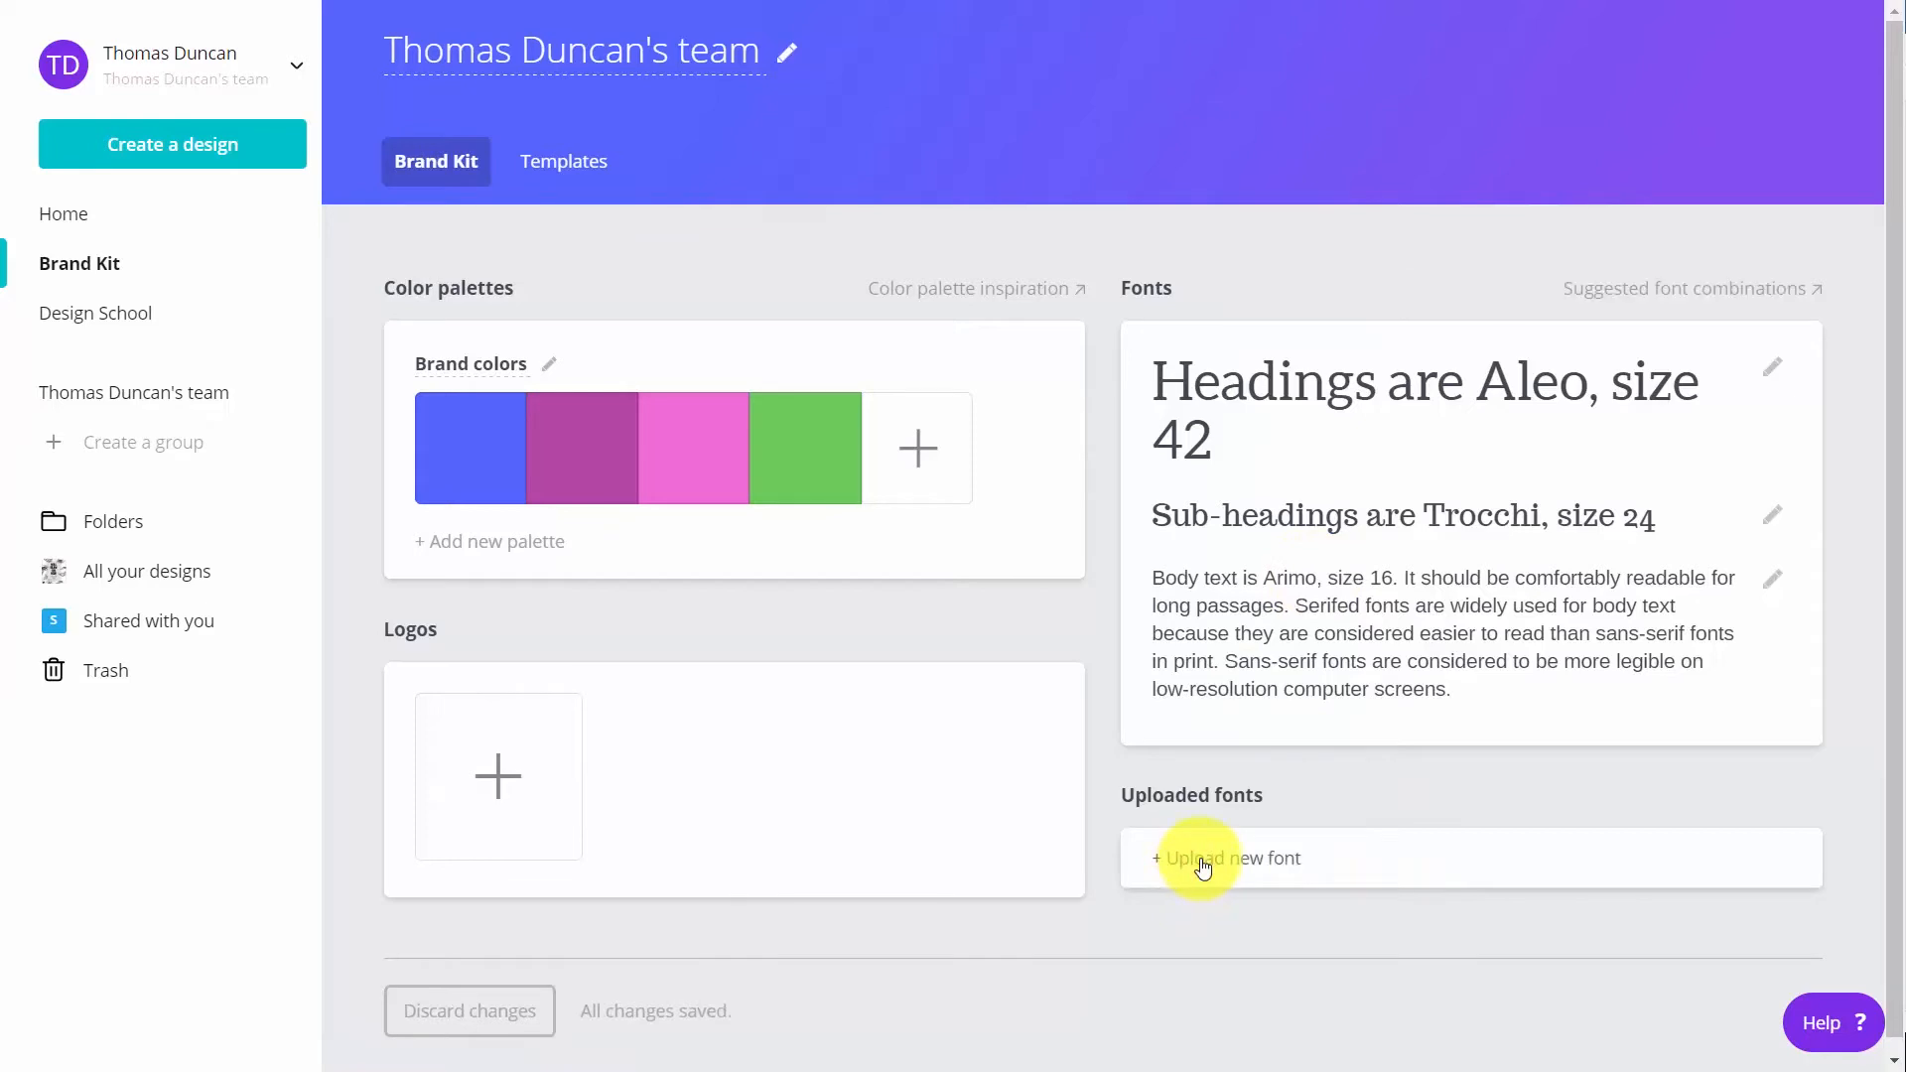
left_click(1204, 861)
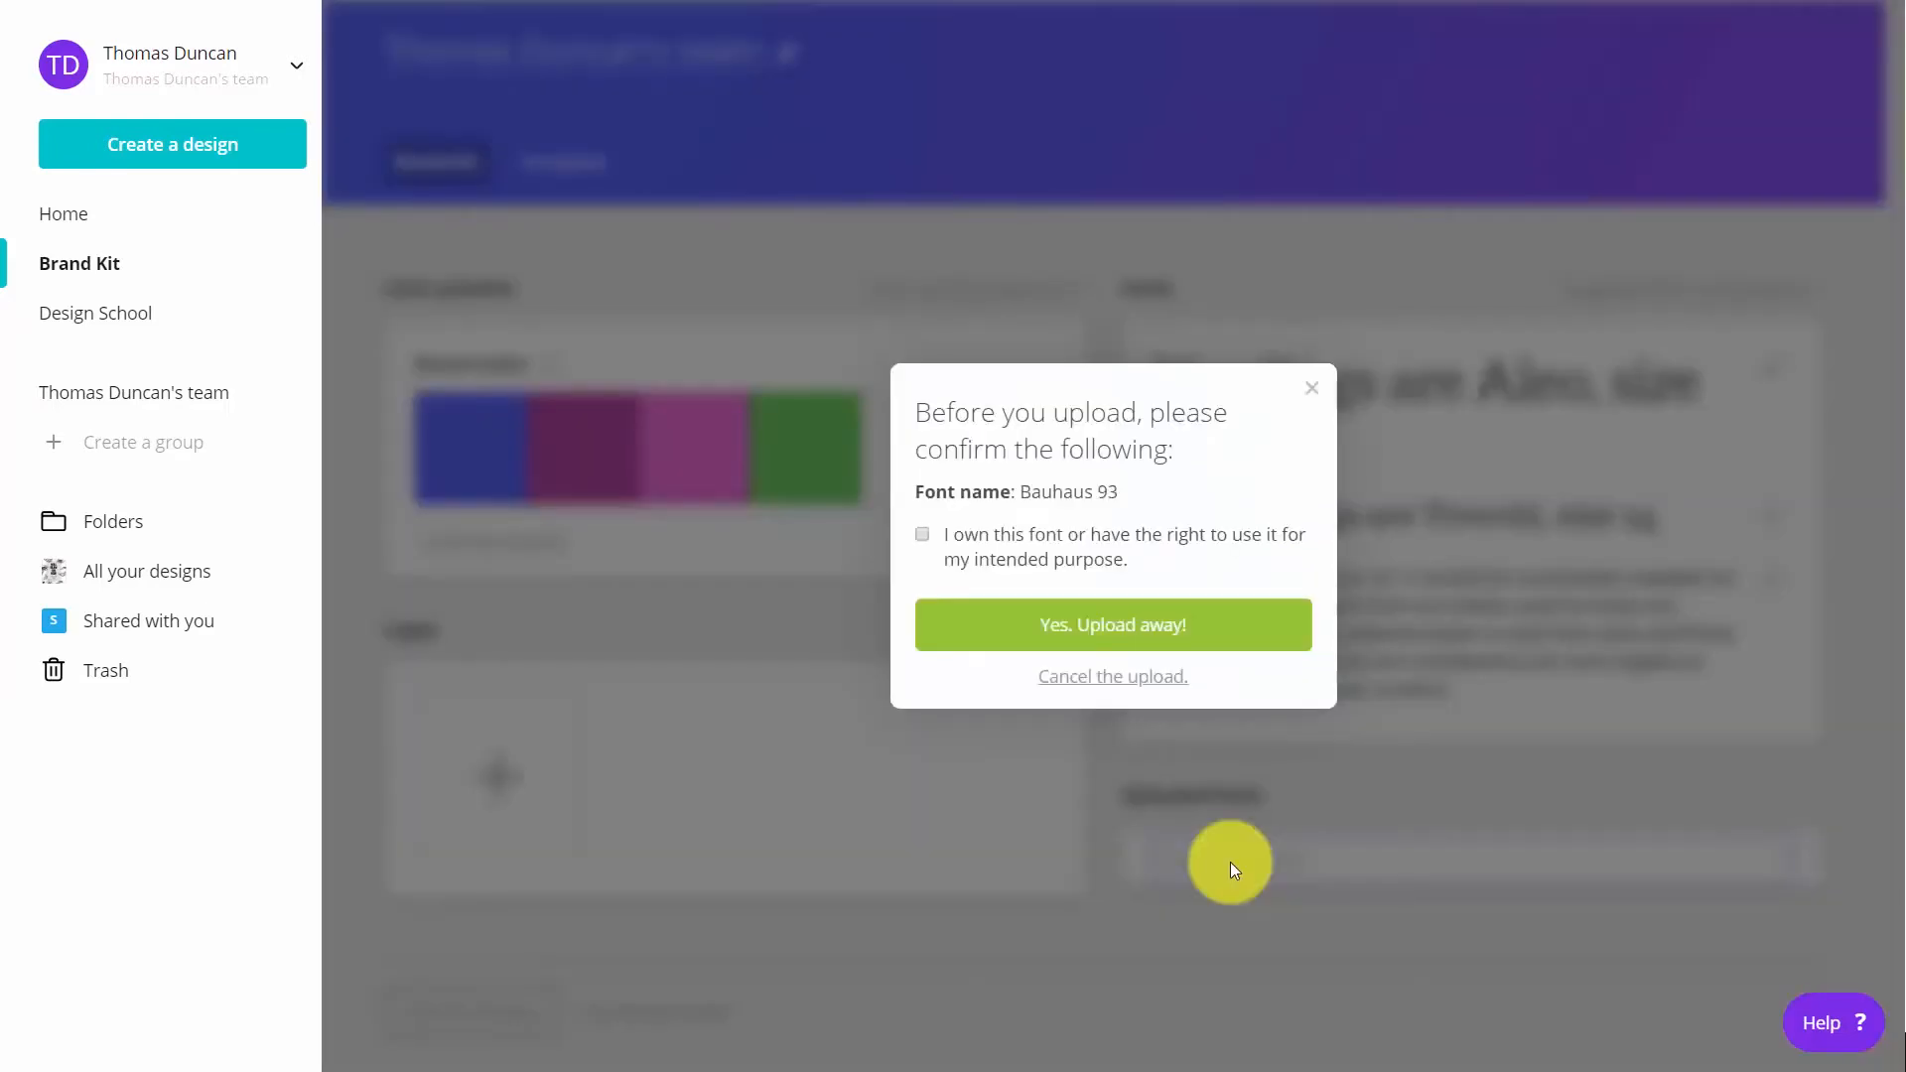
left_click(919, 535)
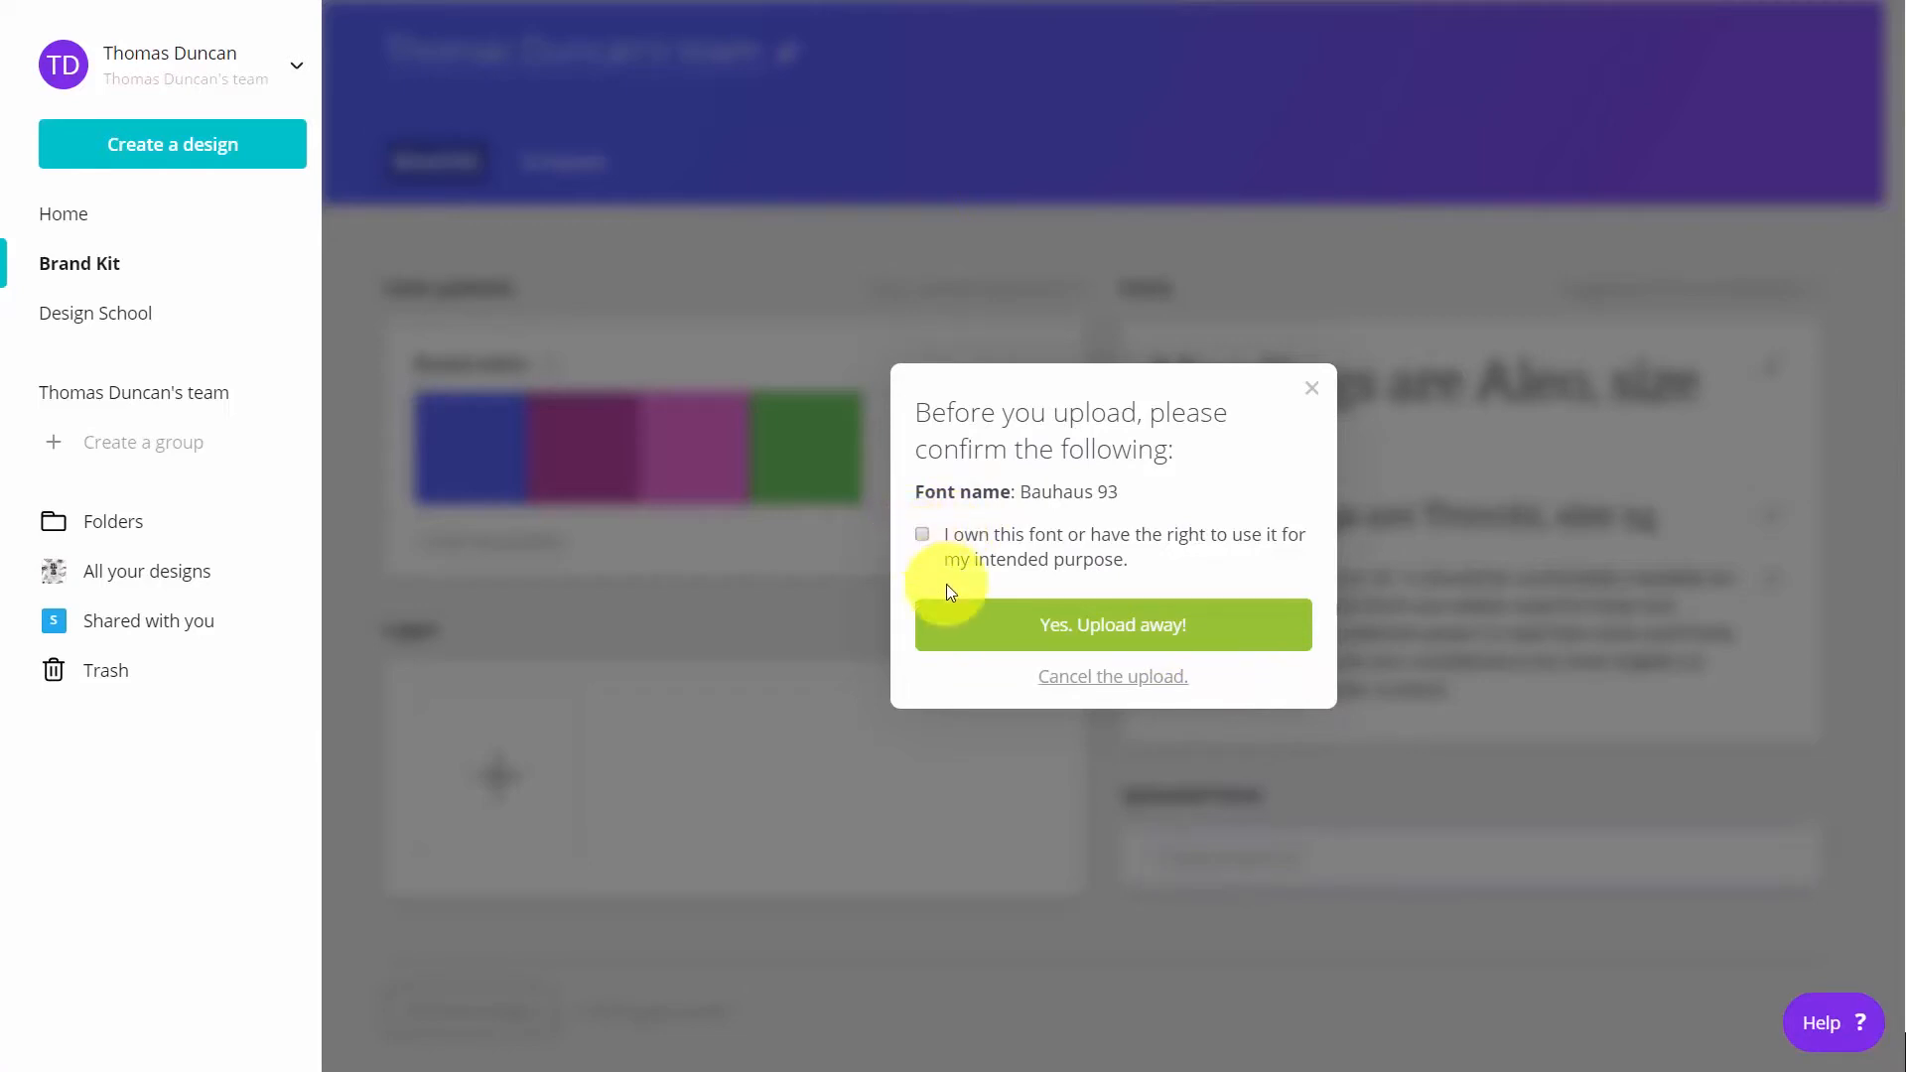
left_click(1088, 636)
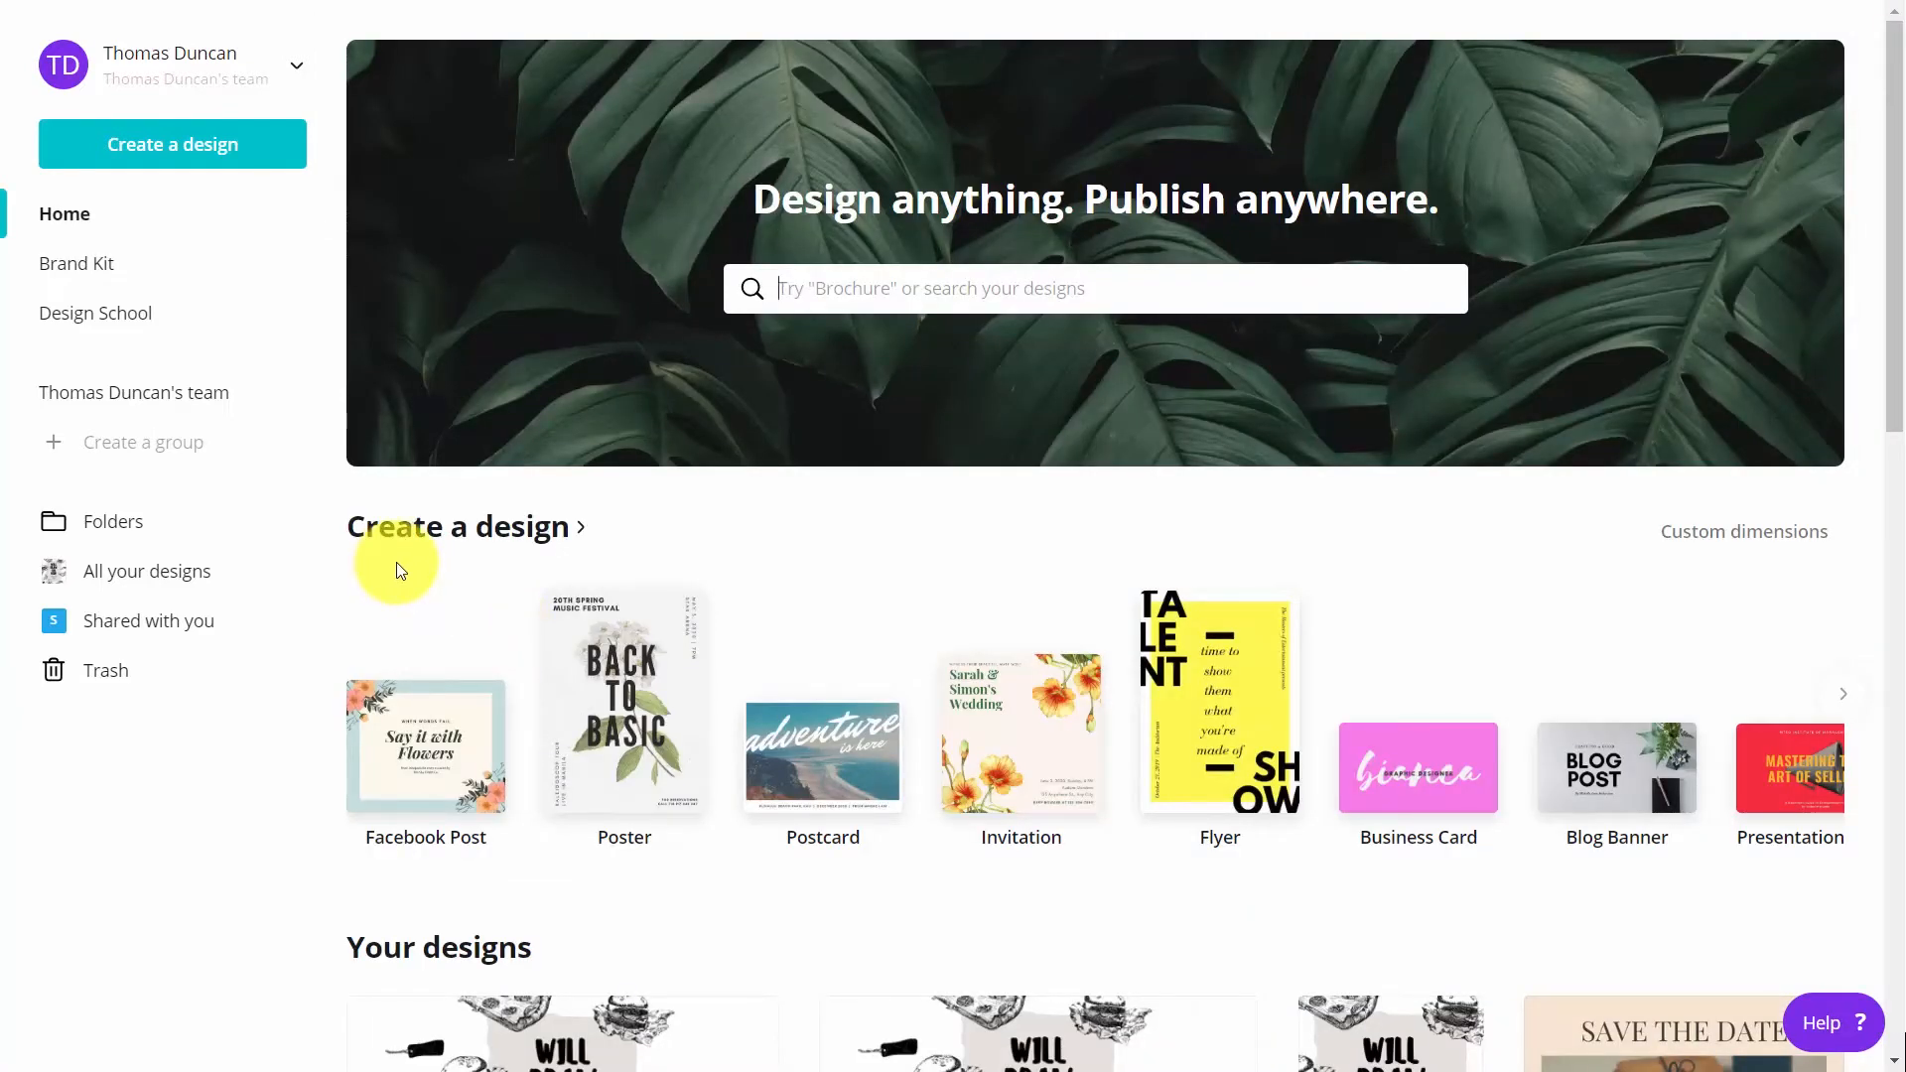
Create a blank Instagram Post design and open its background colour options
left_click(390, 528)
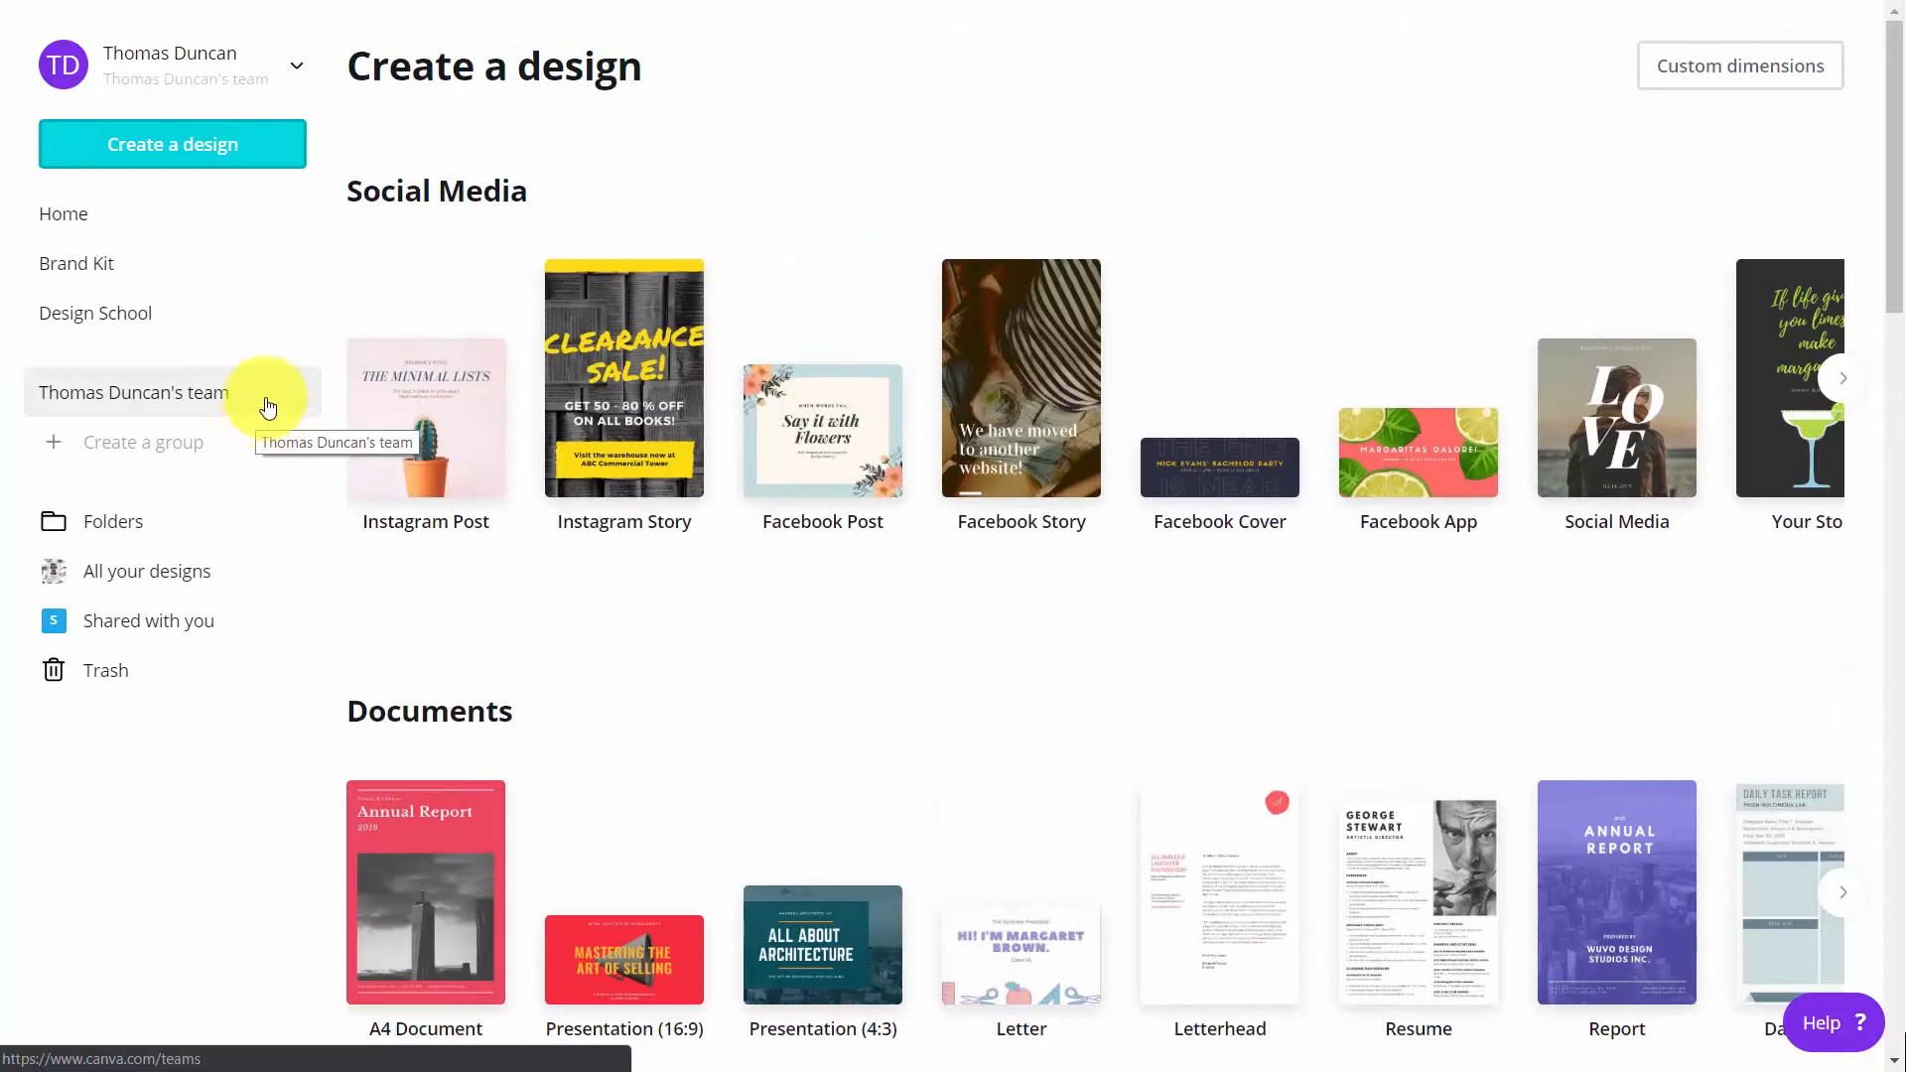
left_click(164, 146)
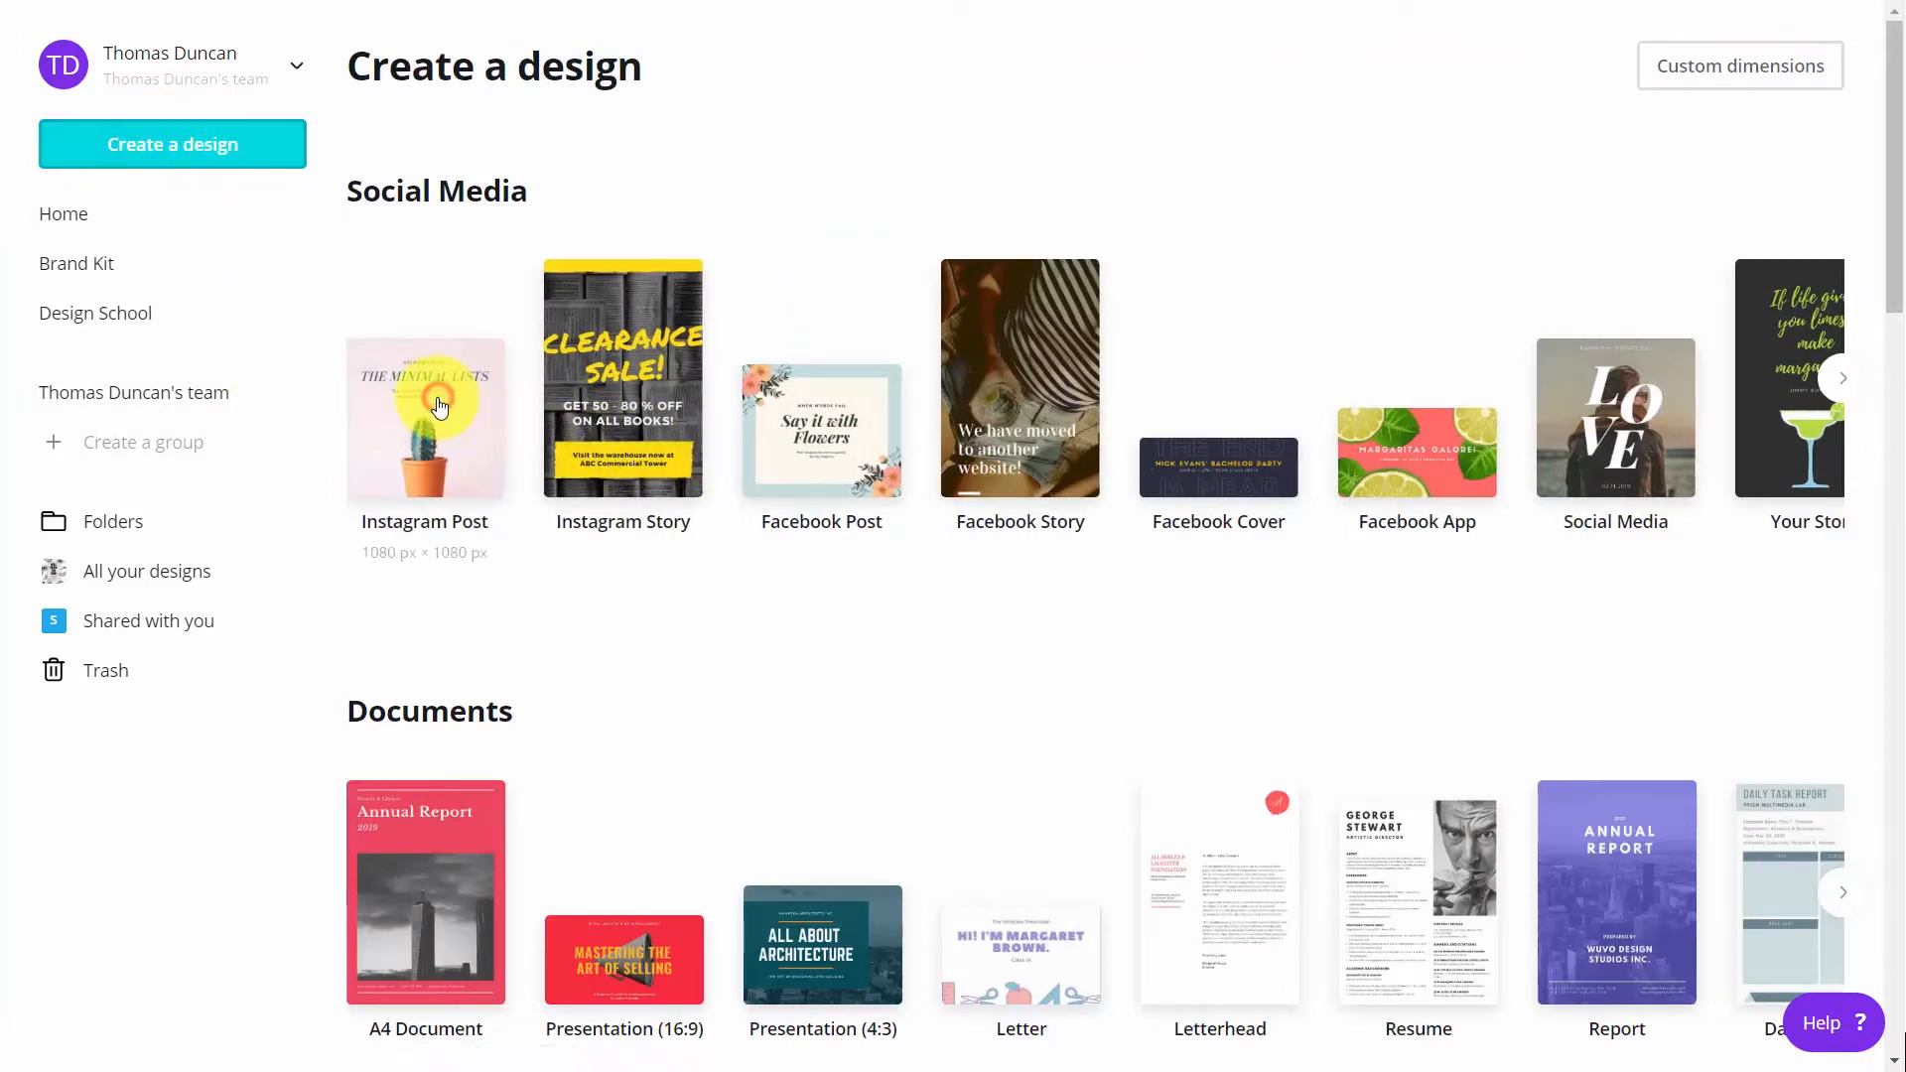
left_click(437, 407)
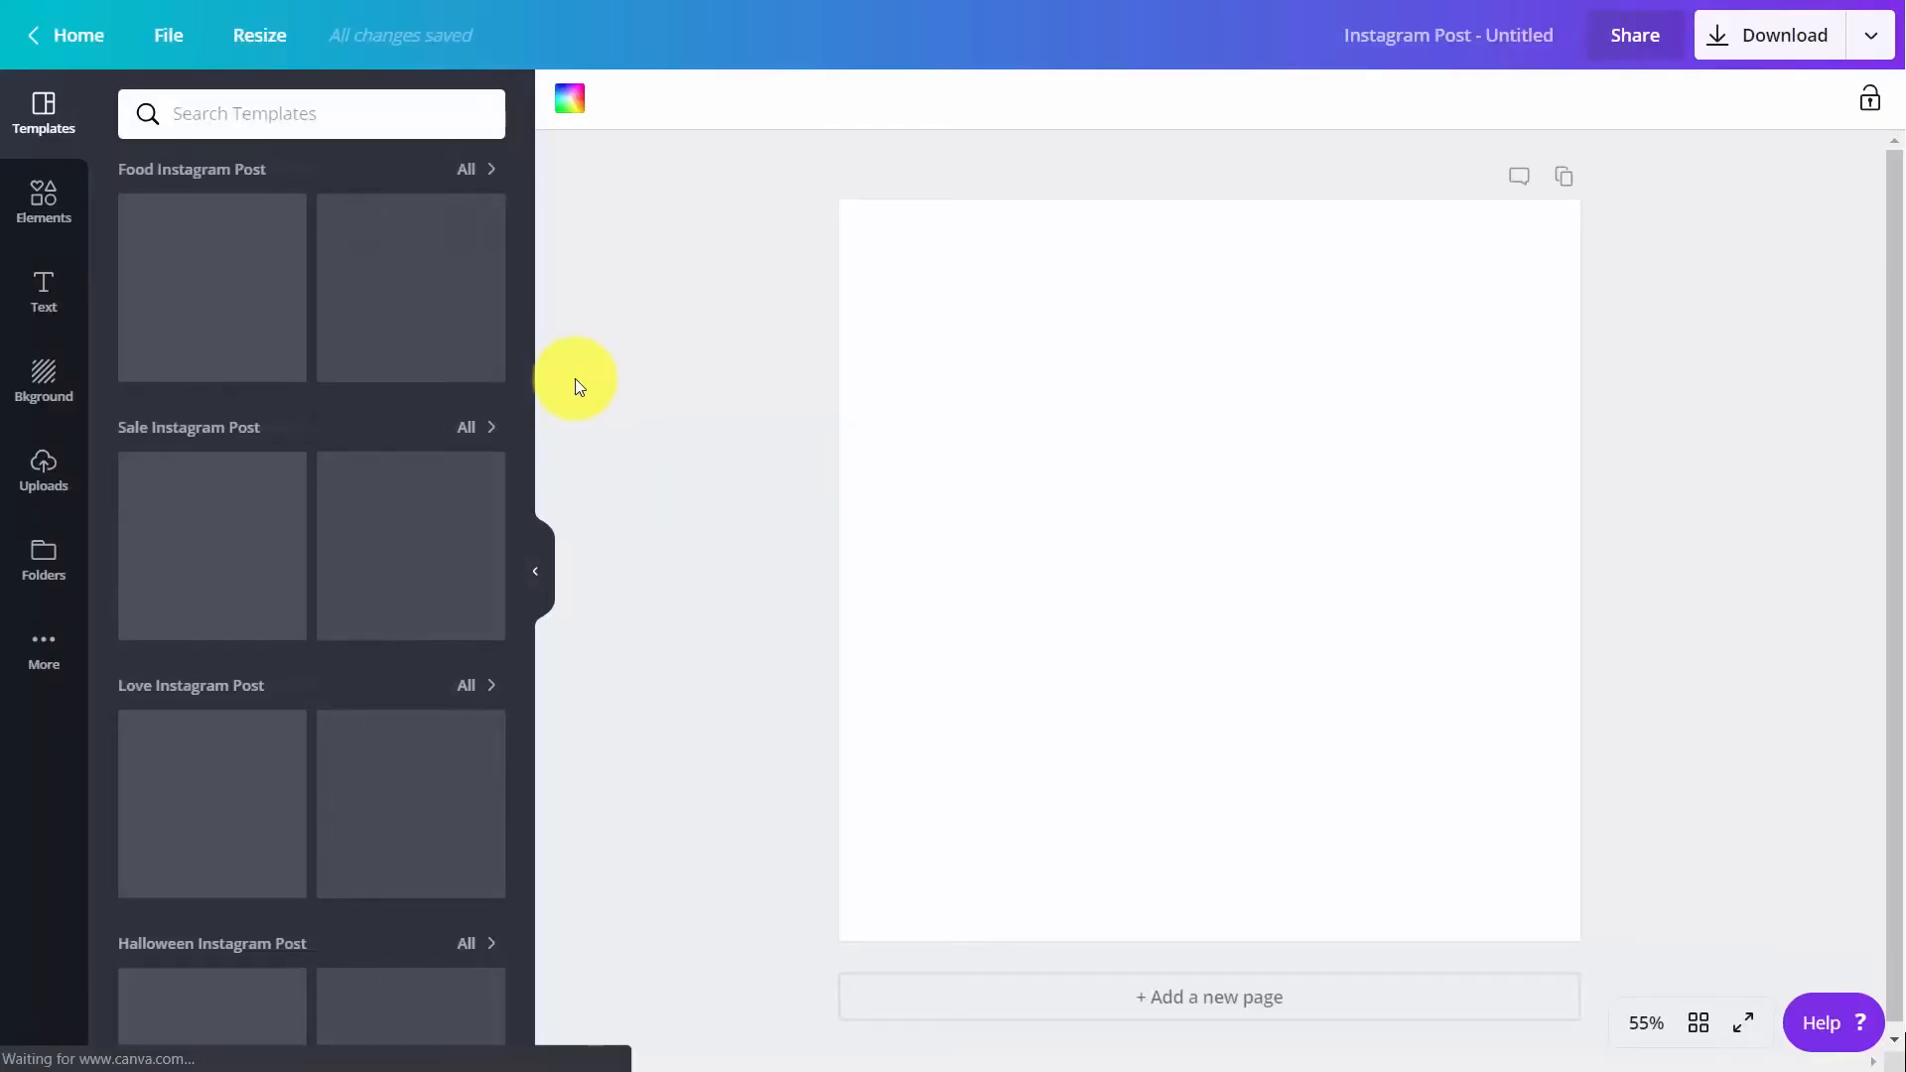
left_click(570, 101)
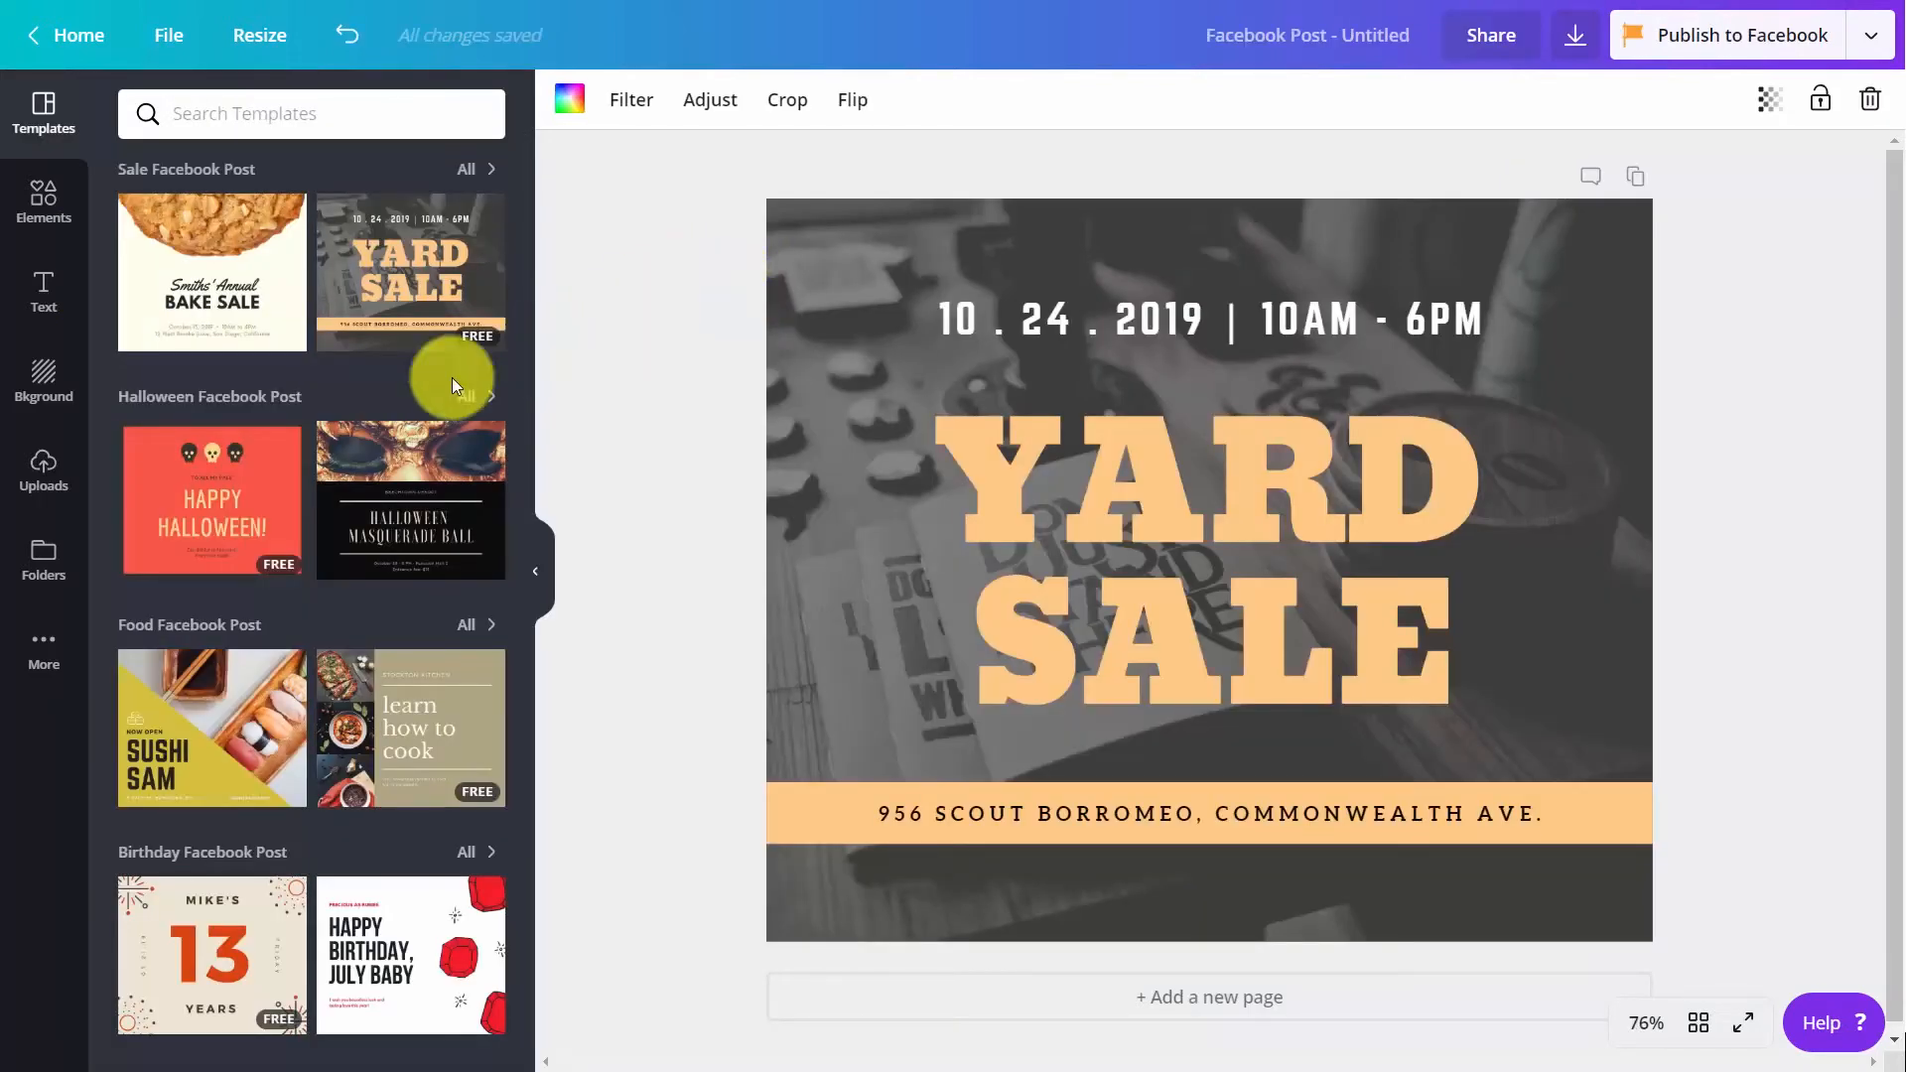
Insert the QR code from the Logos folder into the Yard Sale post, and open the font choices for the cooking post's text
left_click(38, 558)
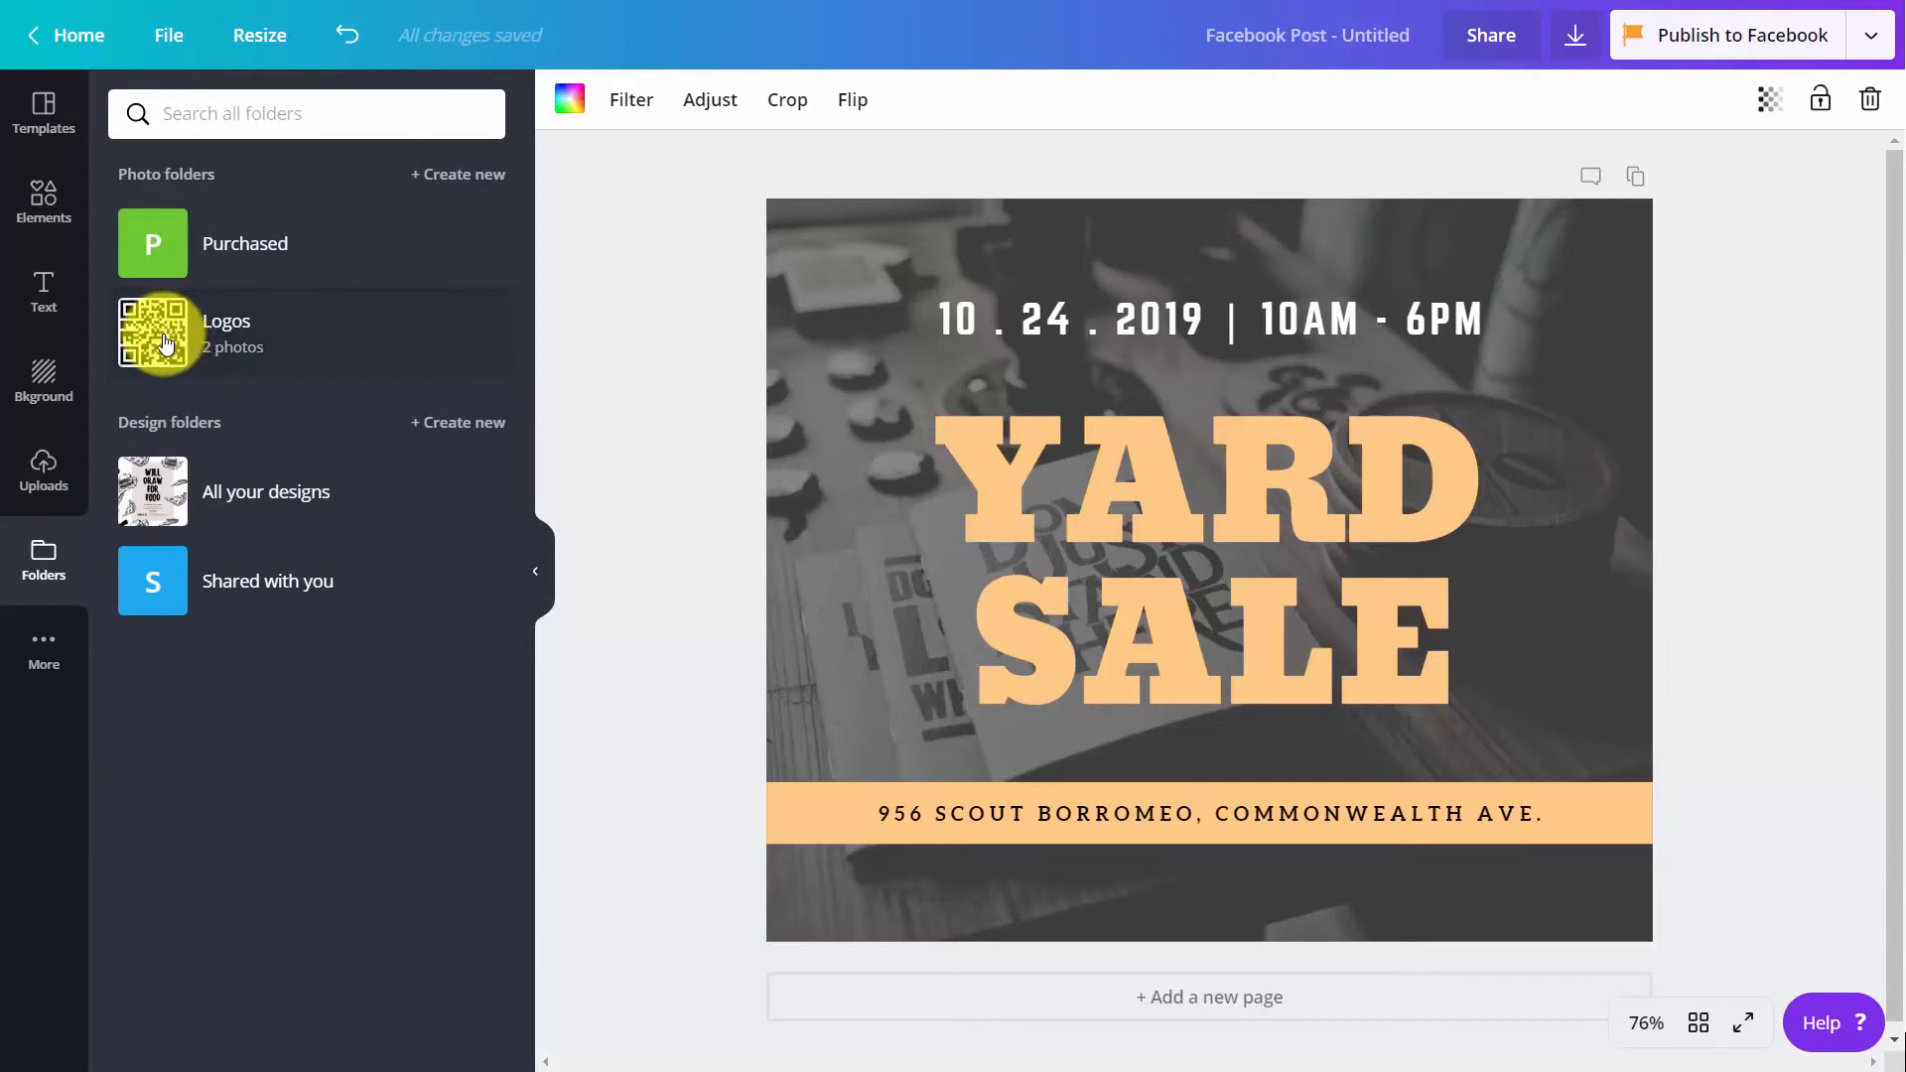
left_click(164, 339)
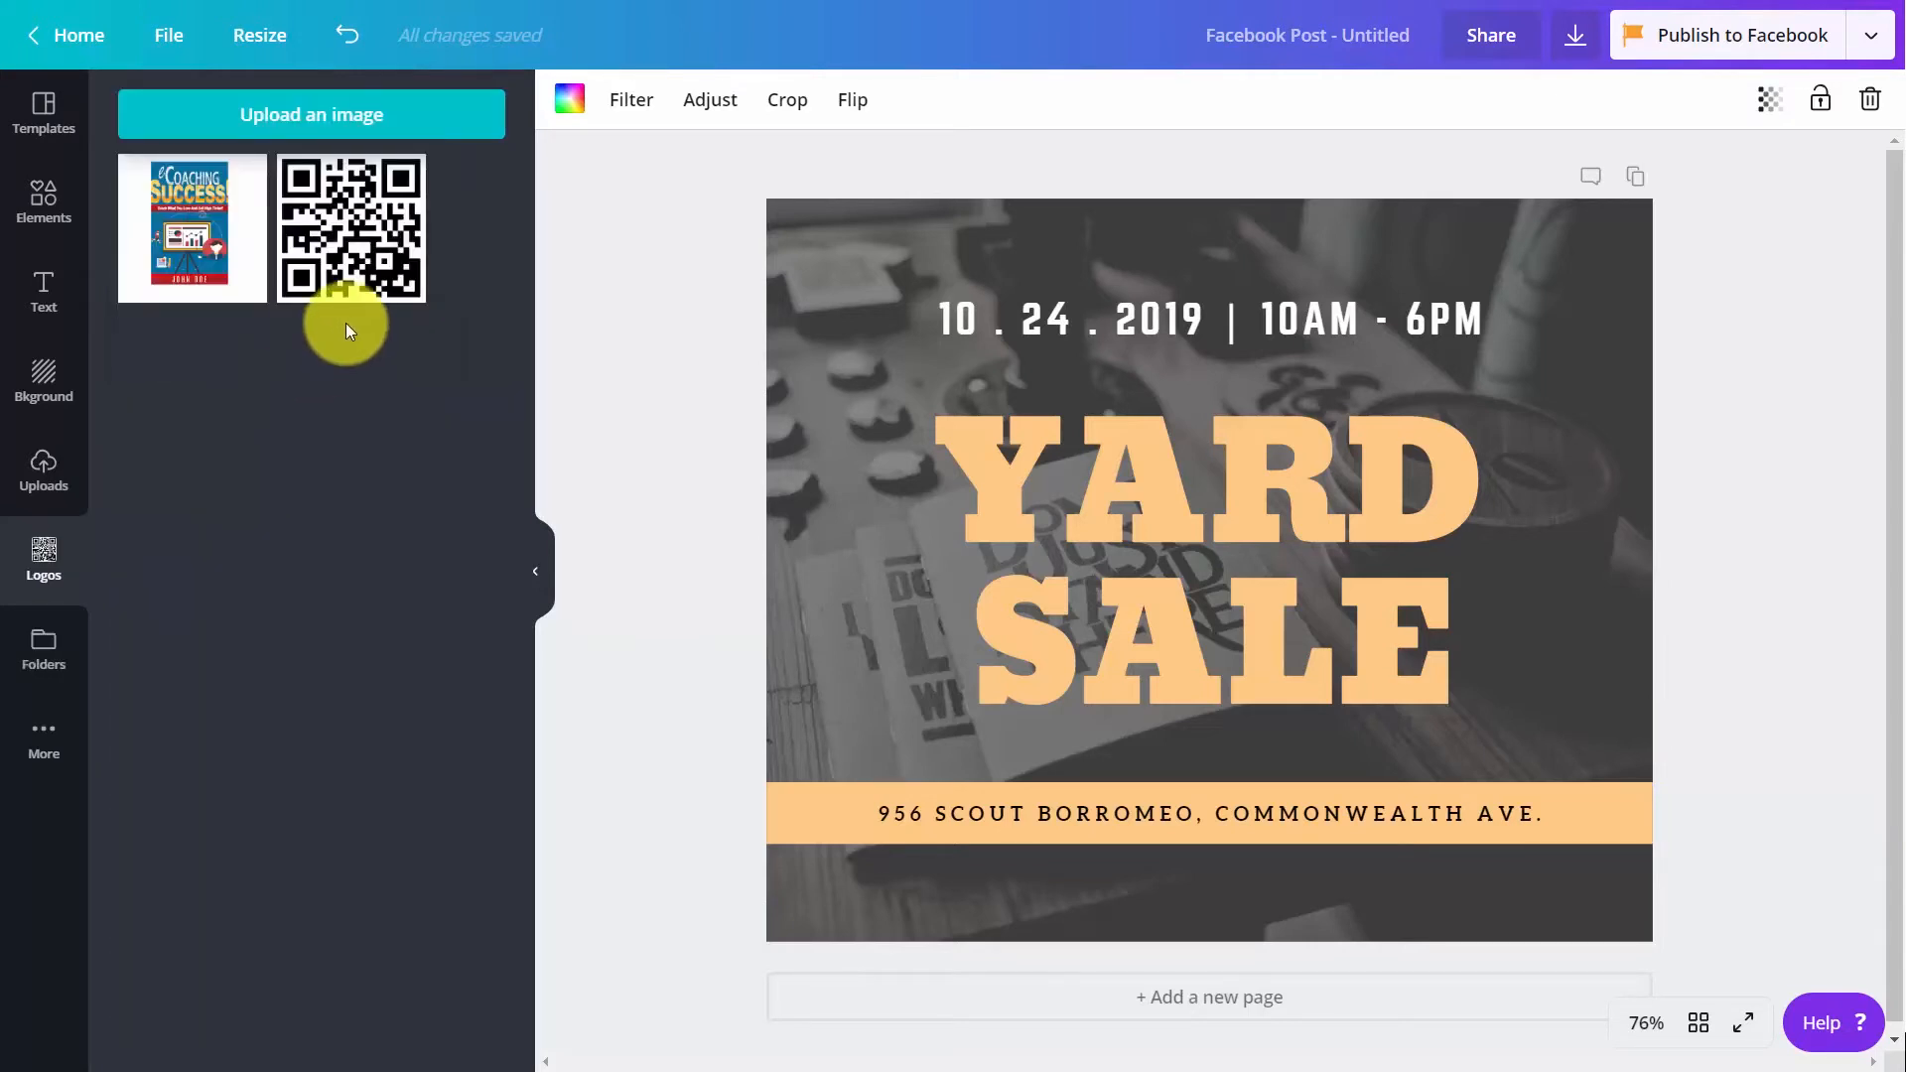
left_click(354, 241)
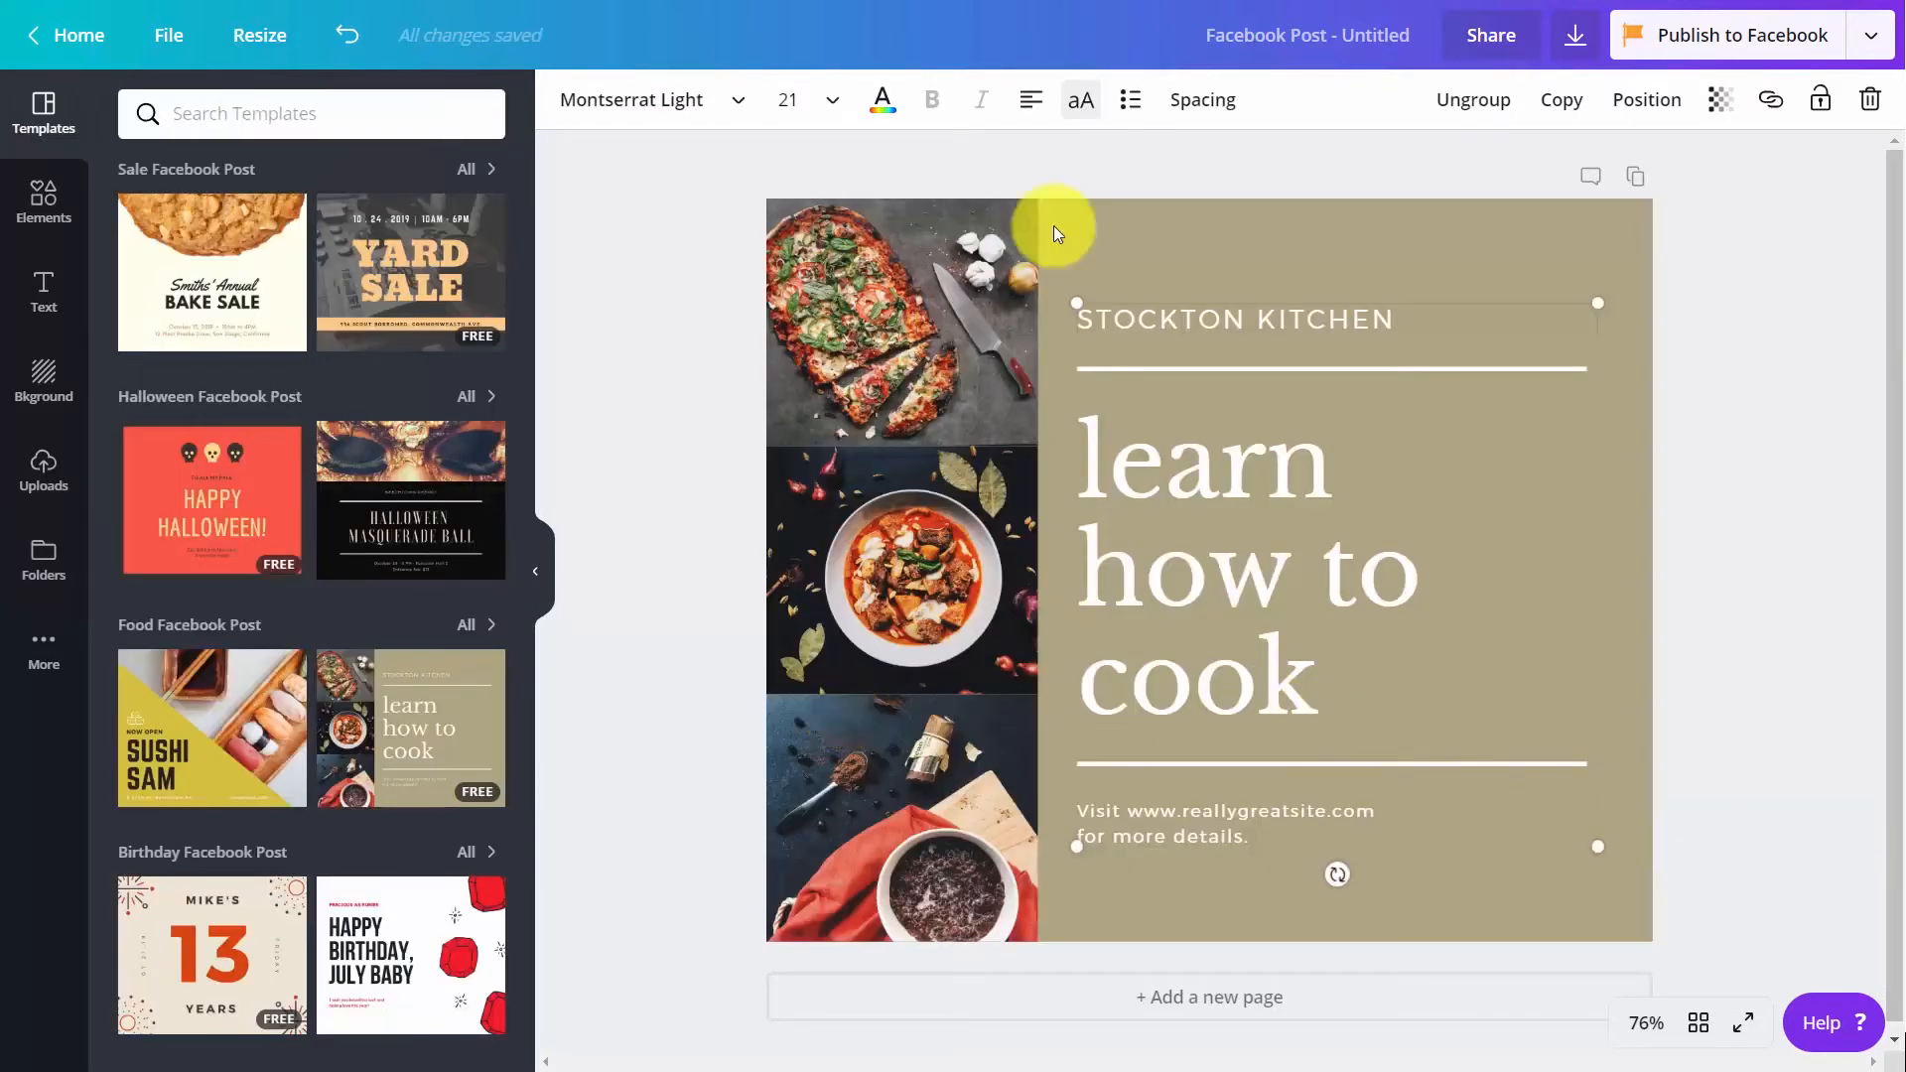
left_click(734, 100)
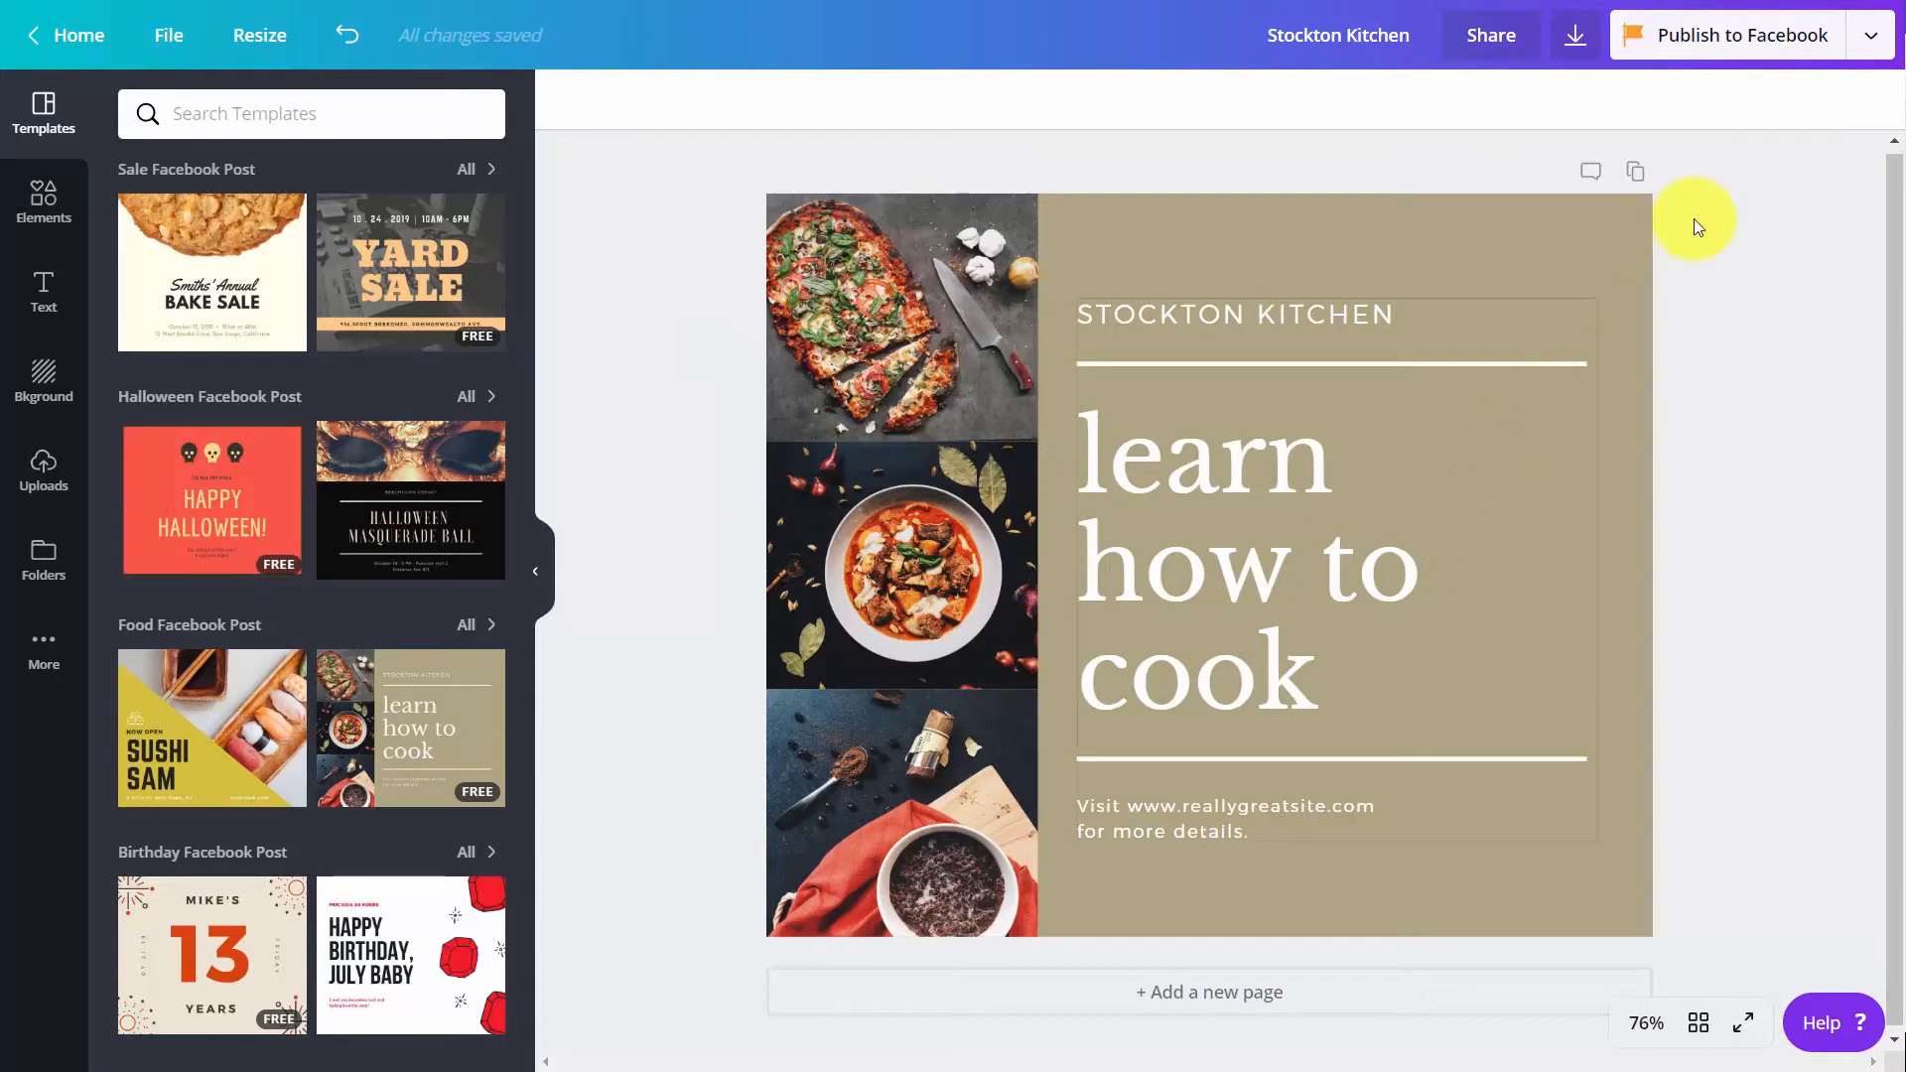
Set the download file type of the Stockton Kitchen design to Animation (MP4/GIF)
left_click(1571, 40)
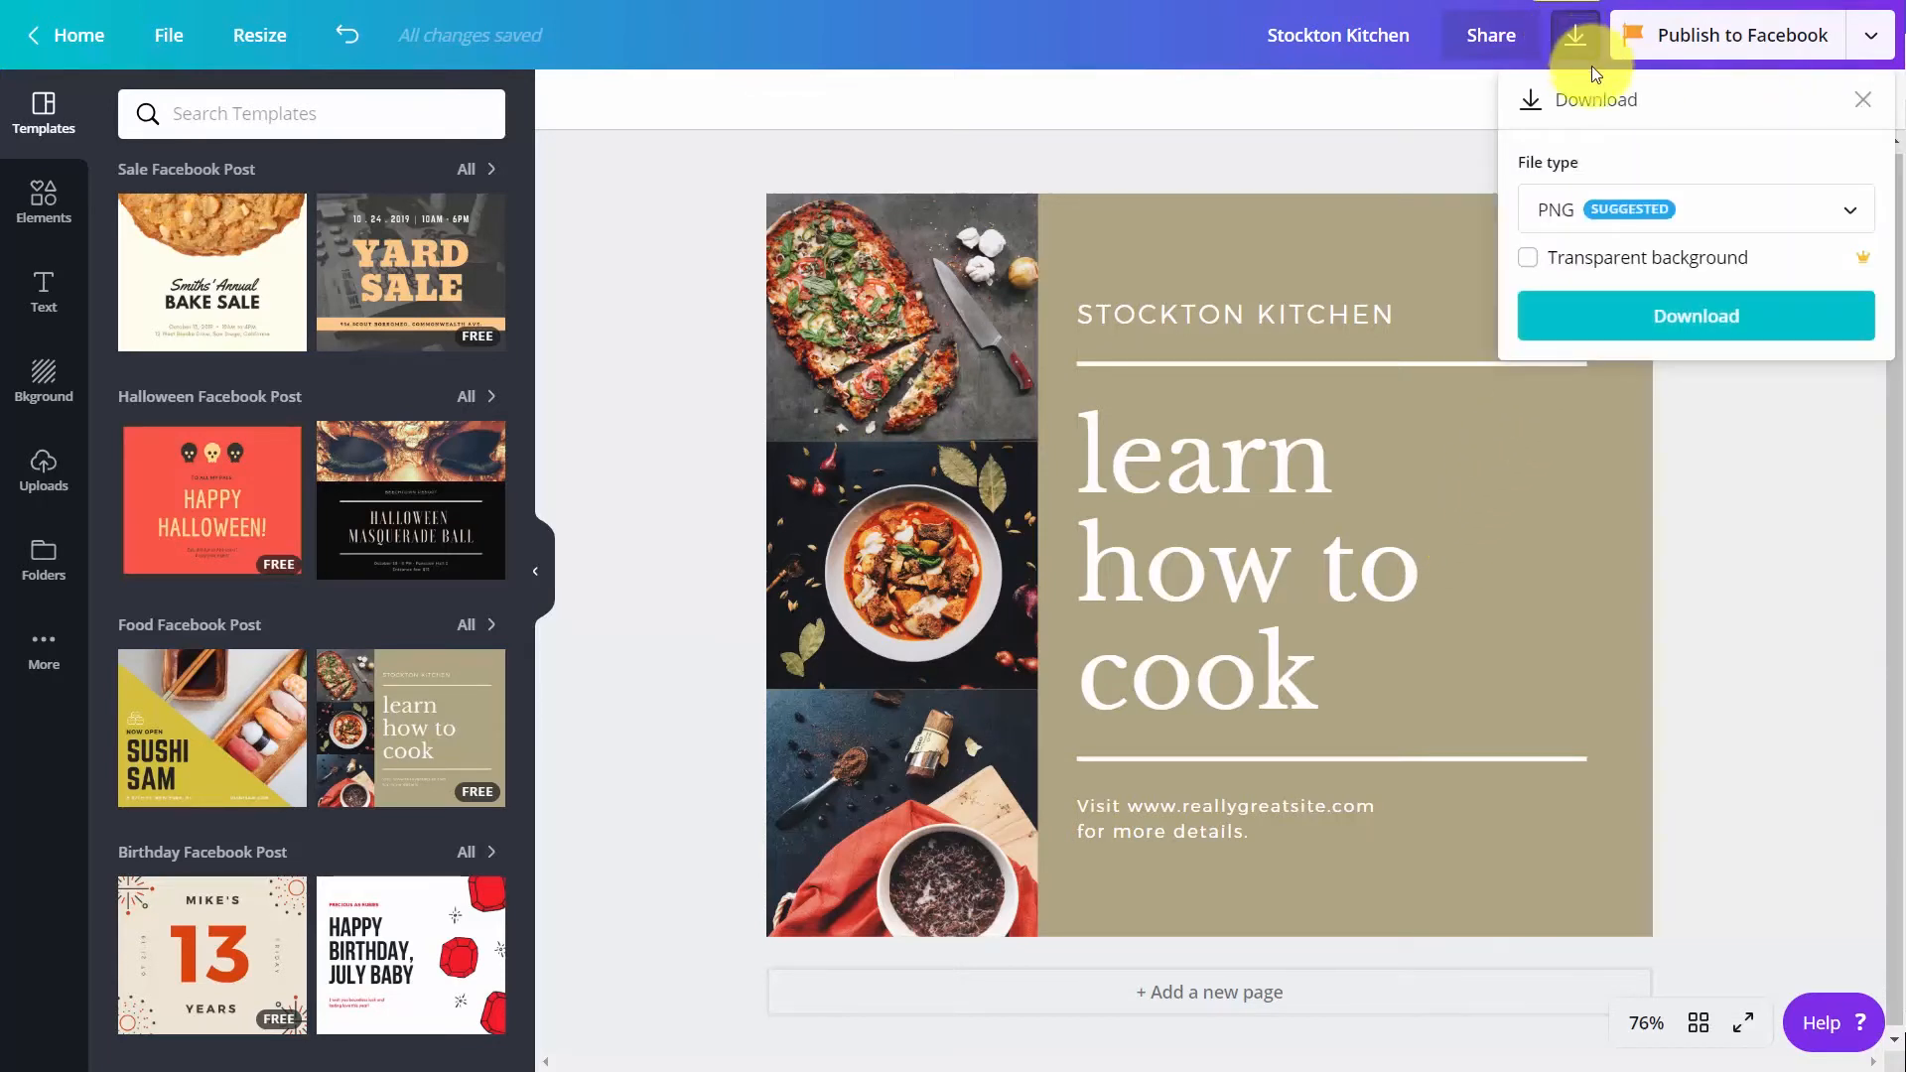
left_click(1768, 228)
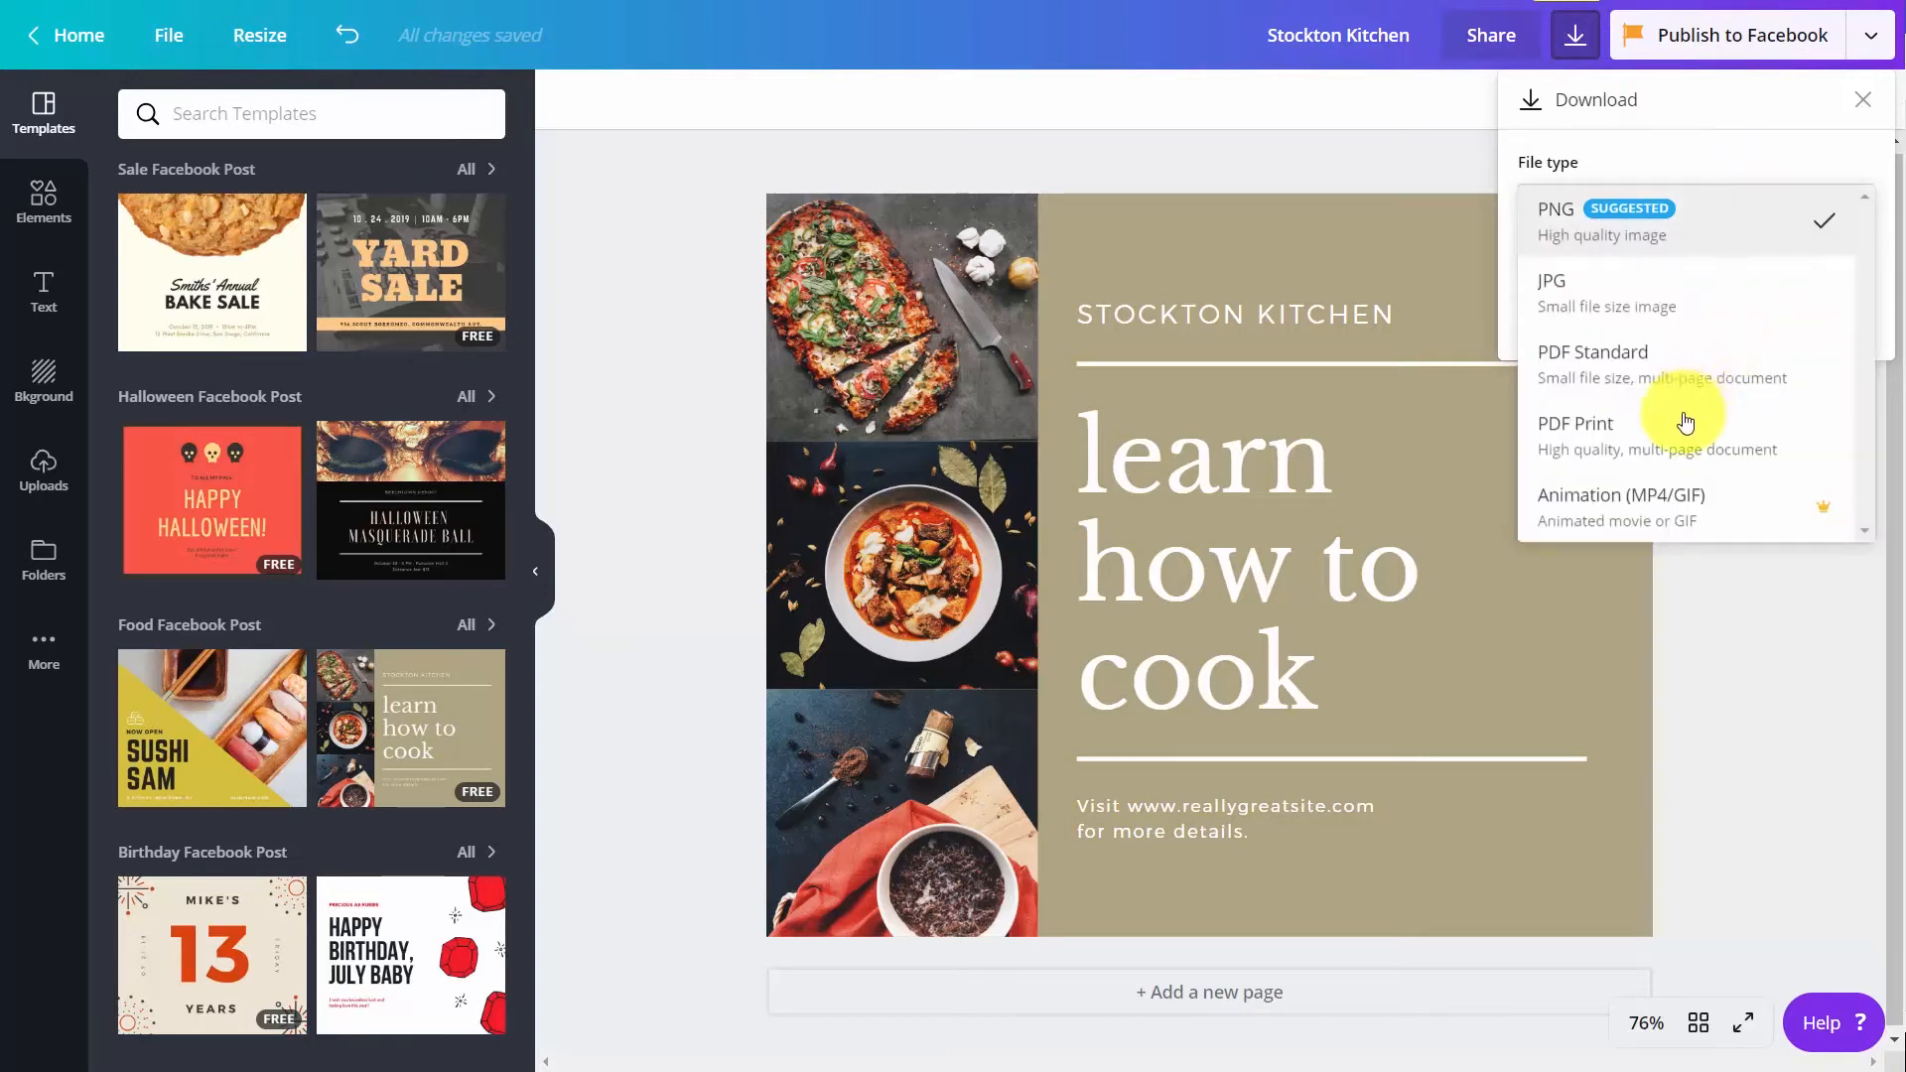
left_click(1651, 515)
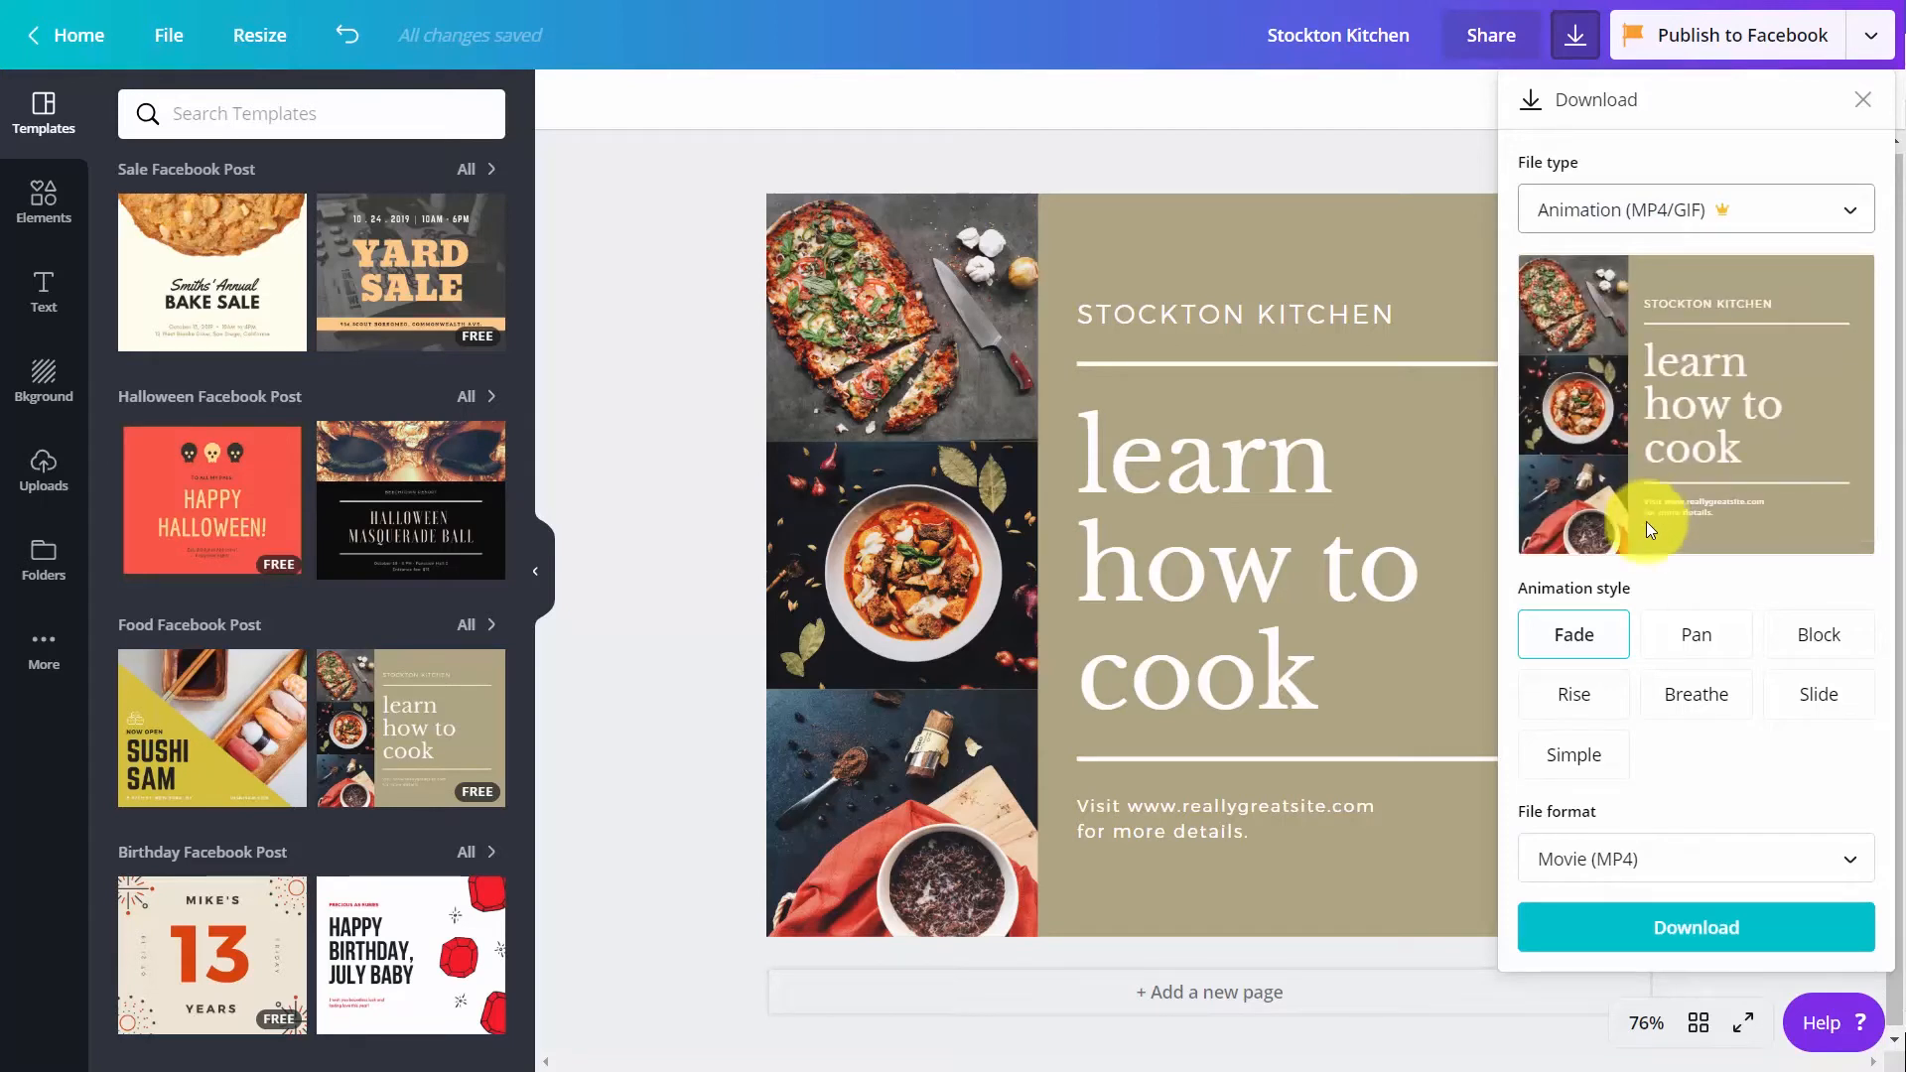
Preview the Pan, Block, Rise, Breathe, Slide and Simple animation styles and choose Breathe for the download
left_click(1707, 650)
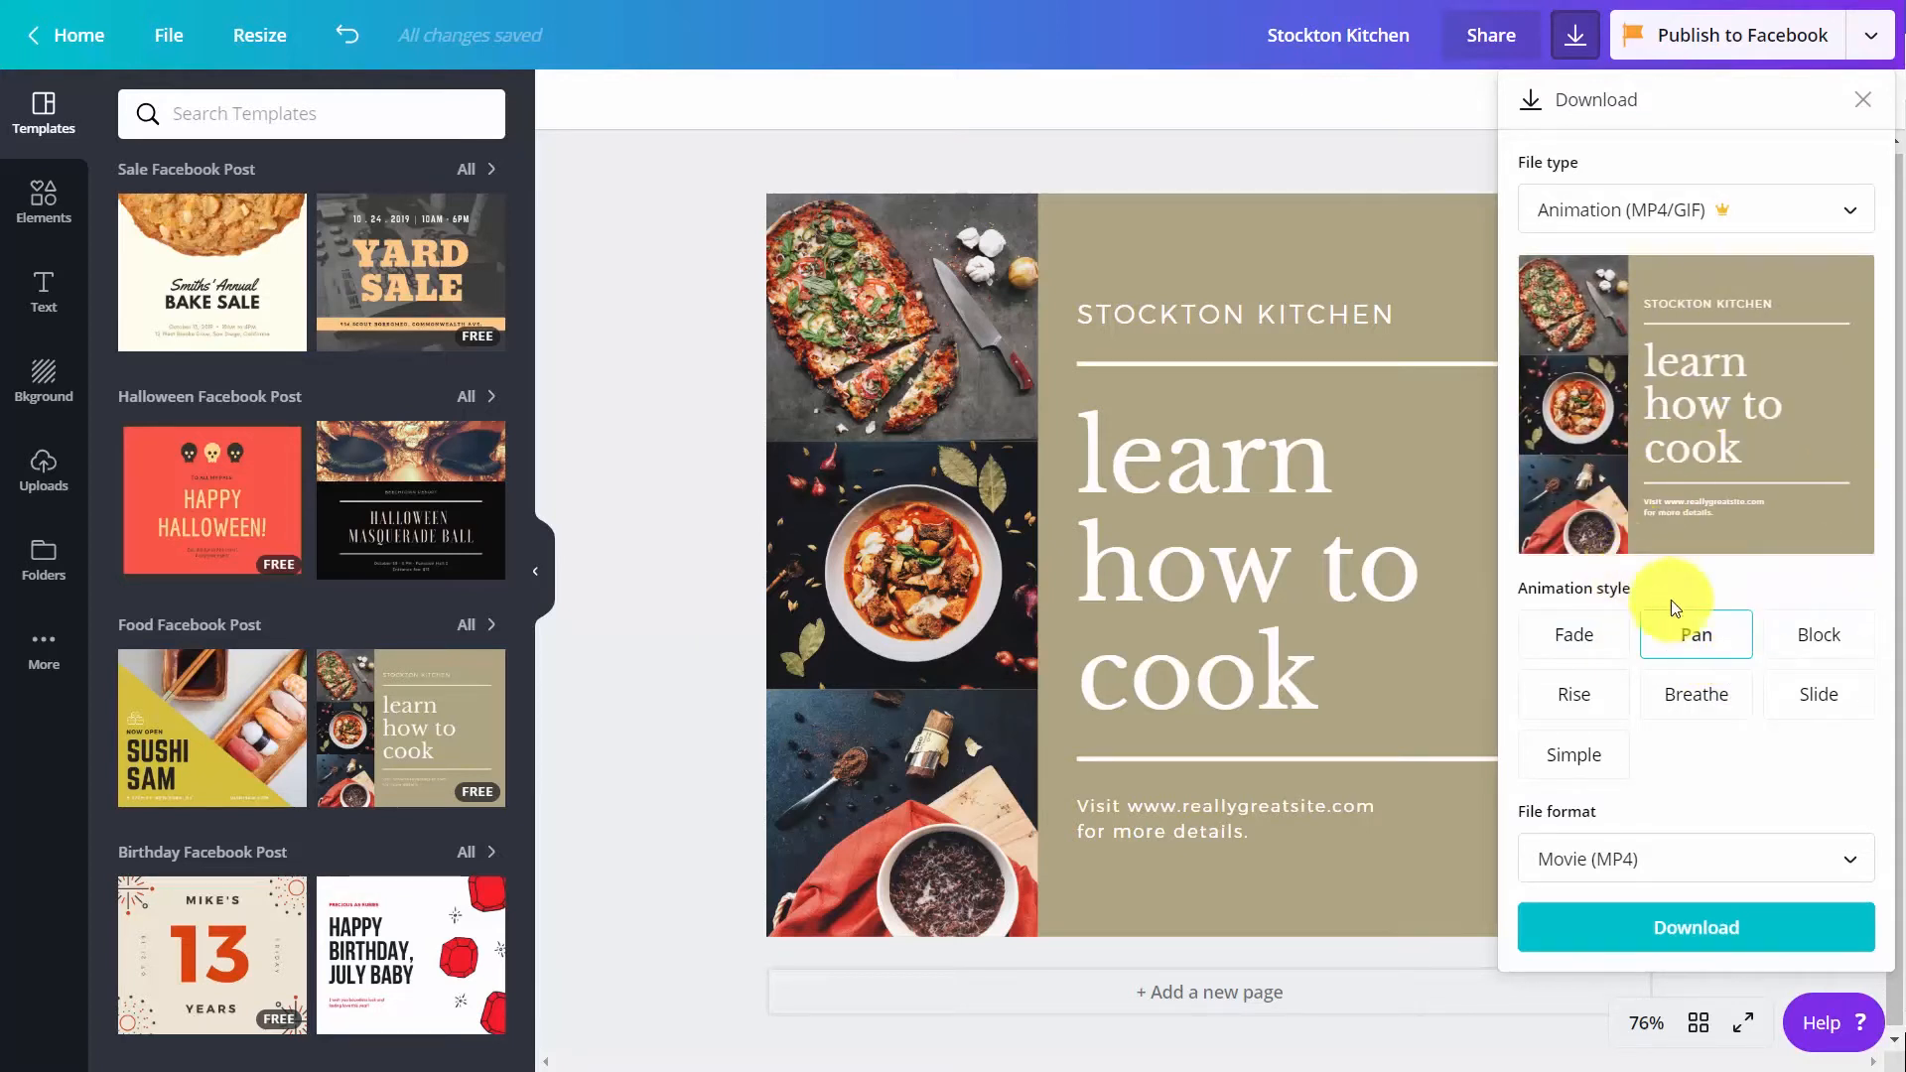
left_click(1802, 647)
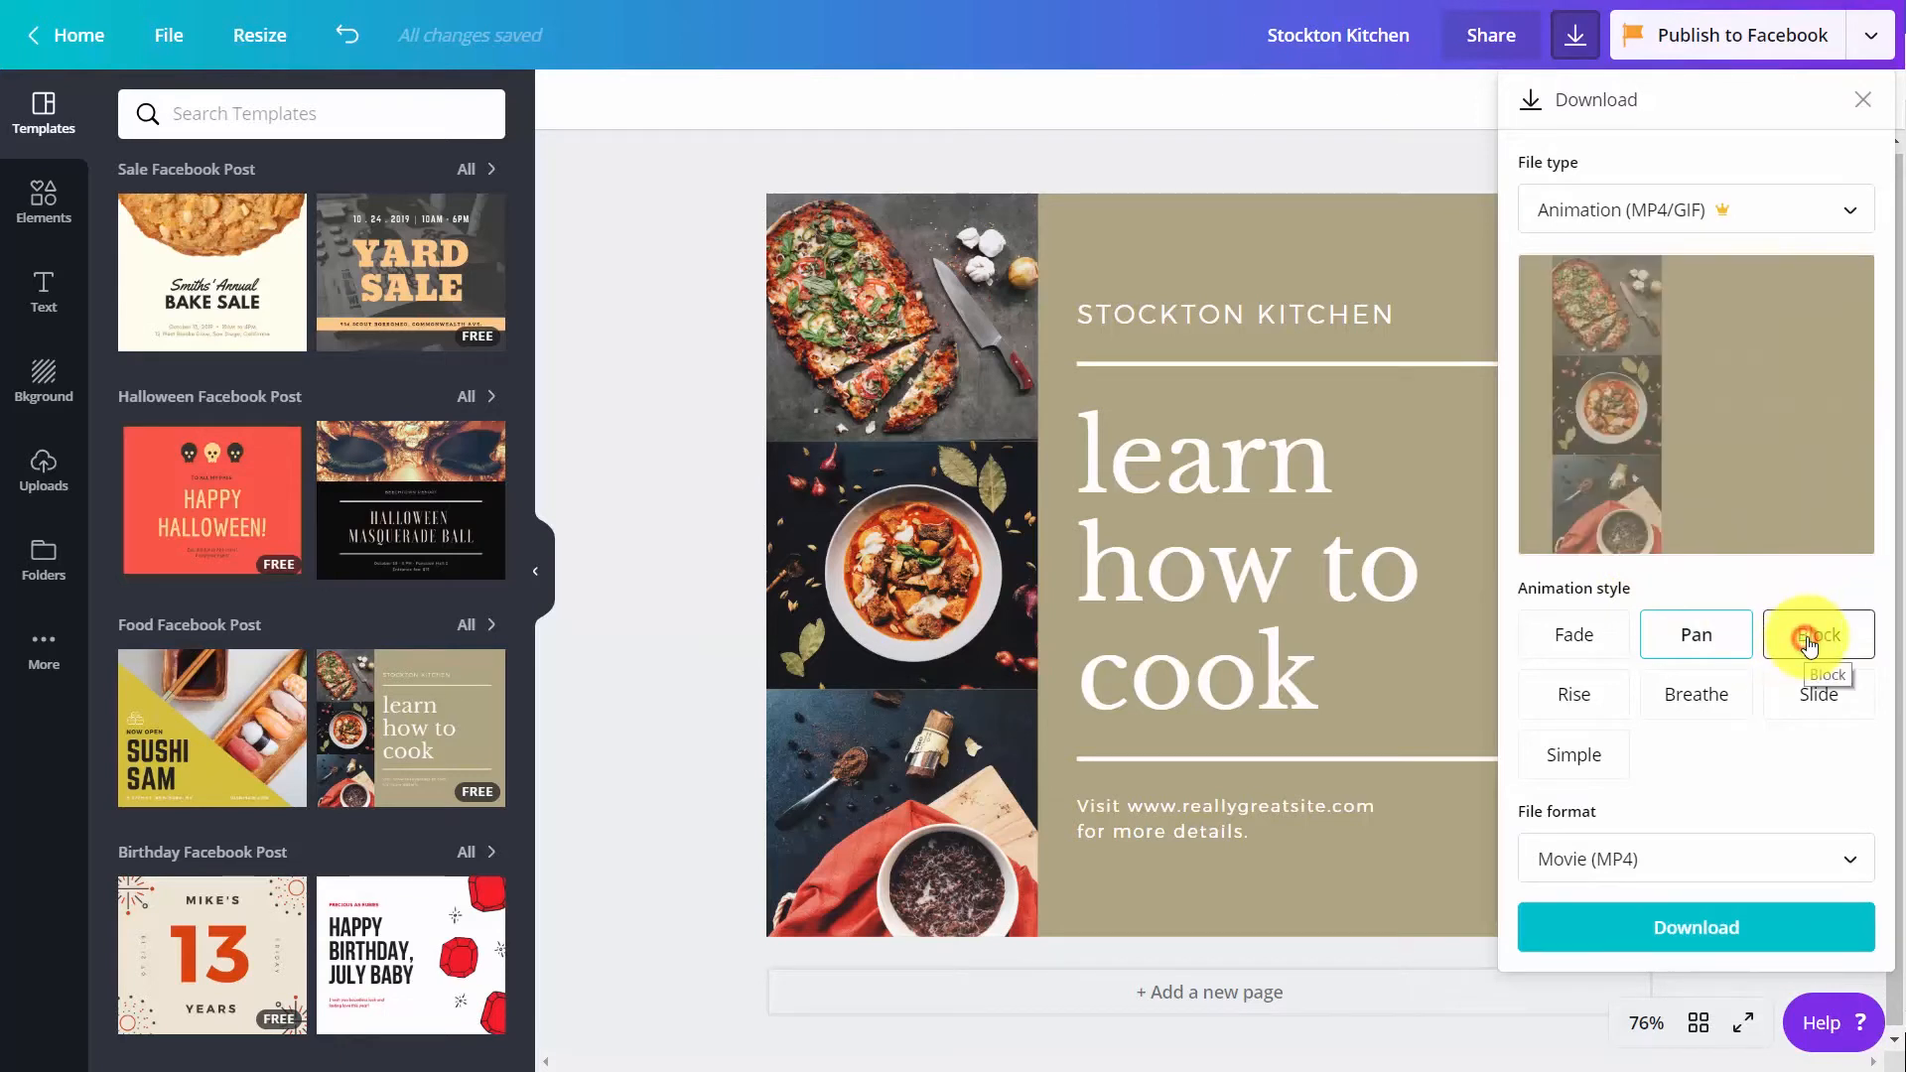
left_click(1601, 707)
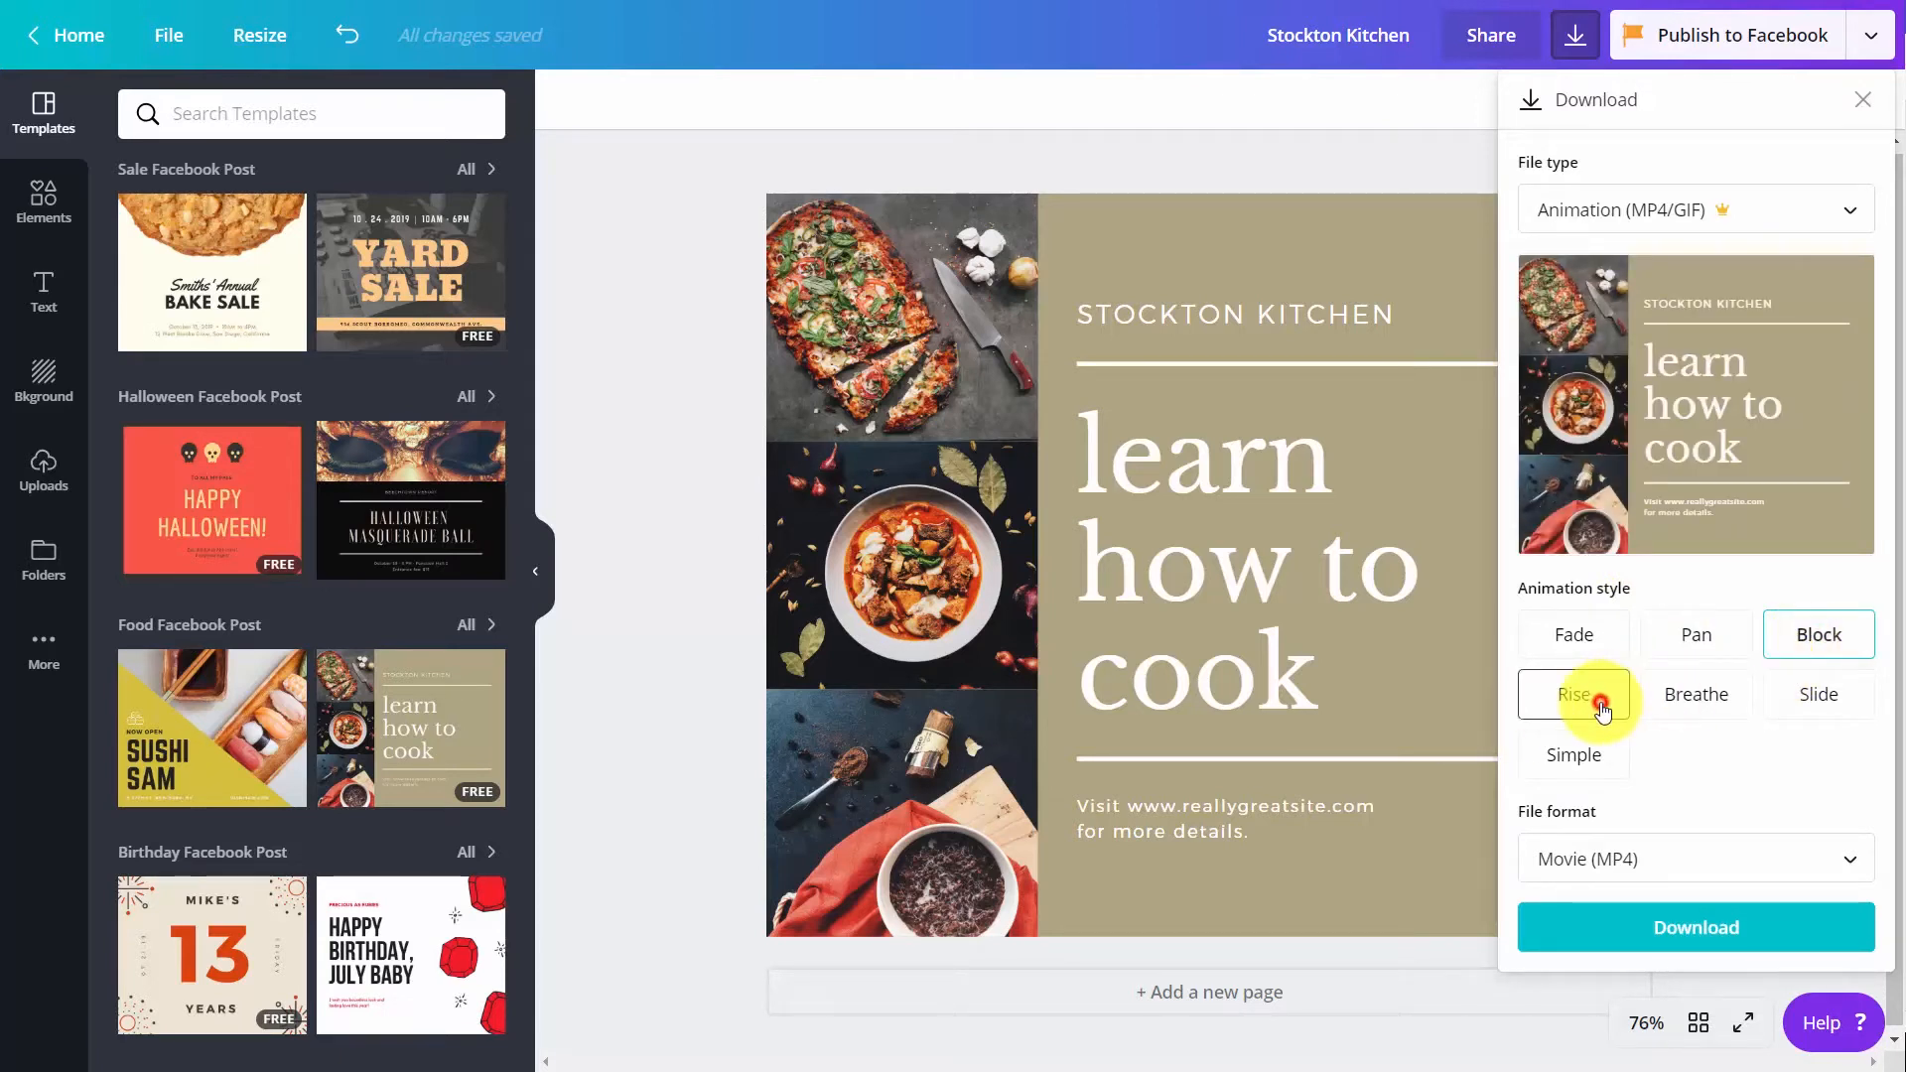
left_click(1650, 708)
left_click(1831, 712)
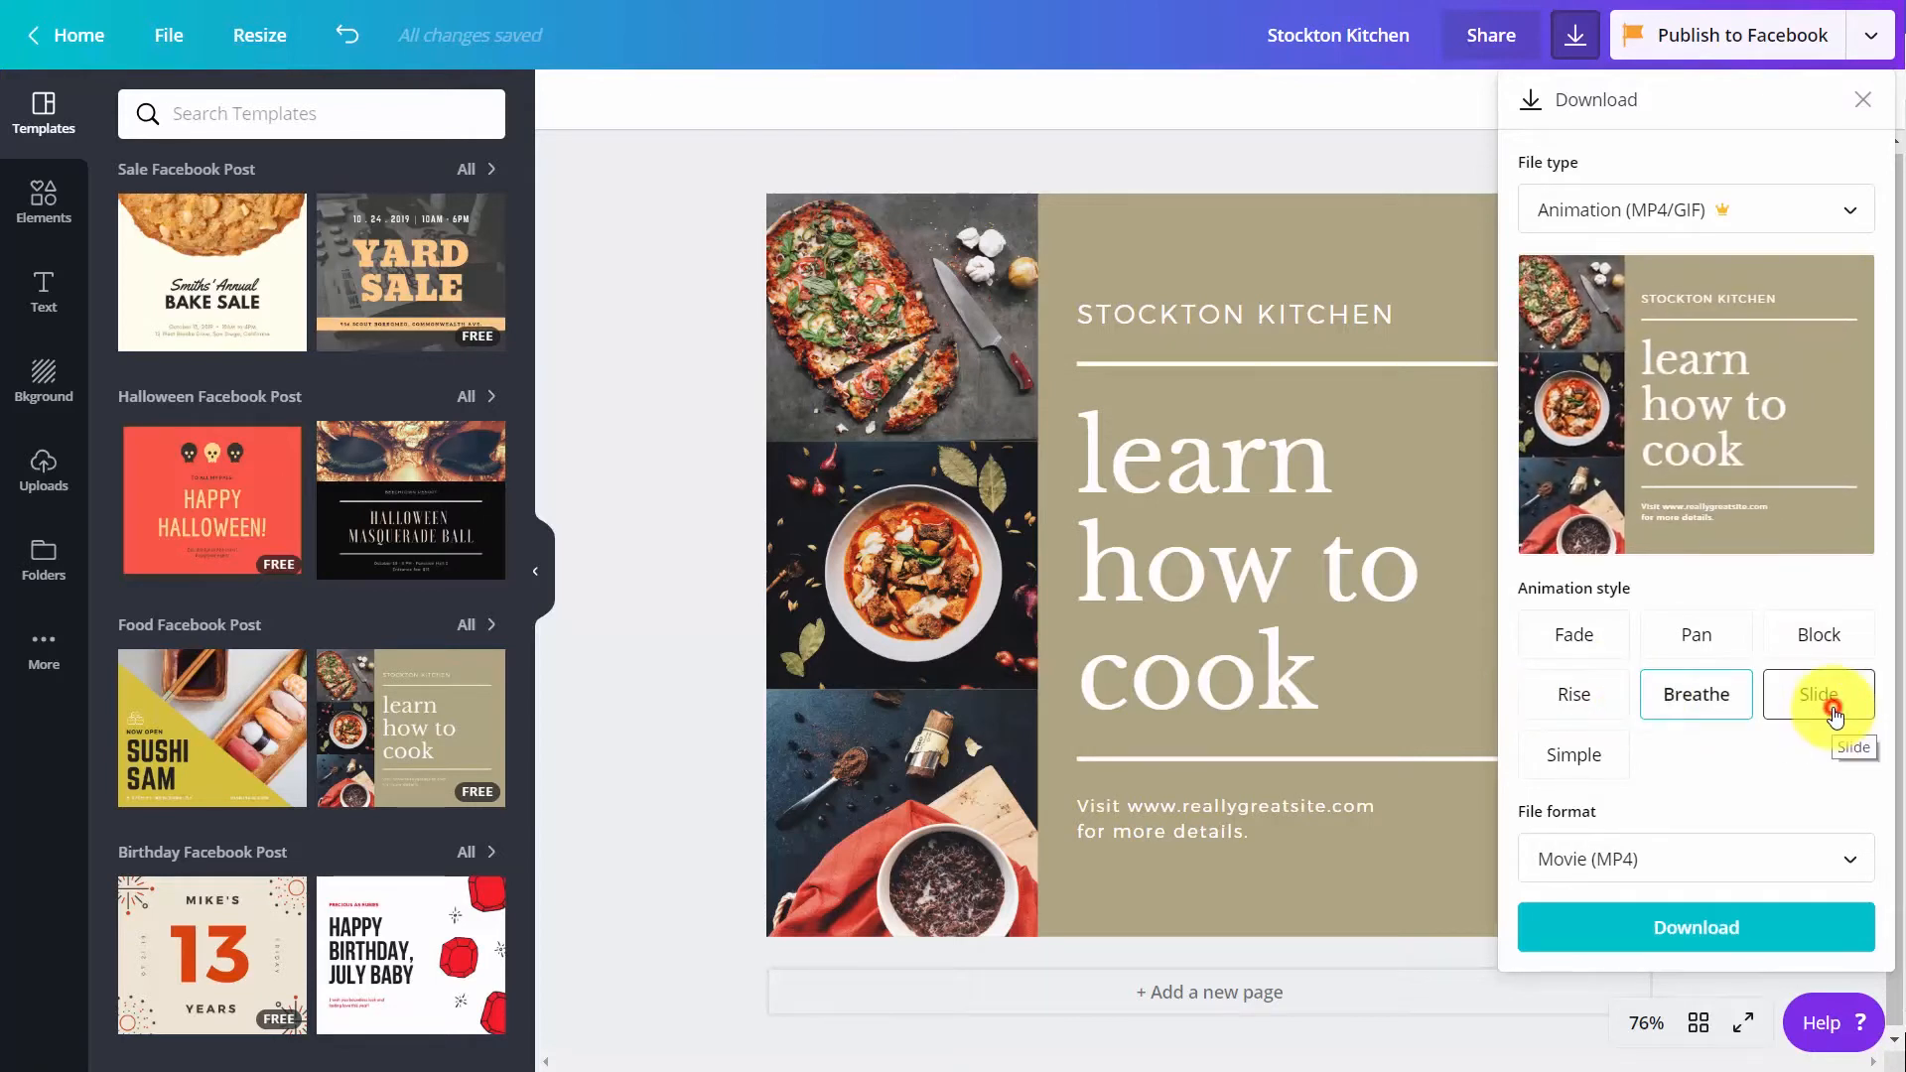
left_click(1577, 759)
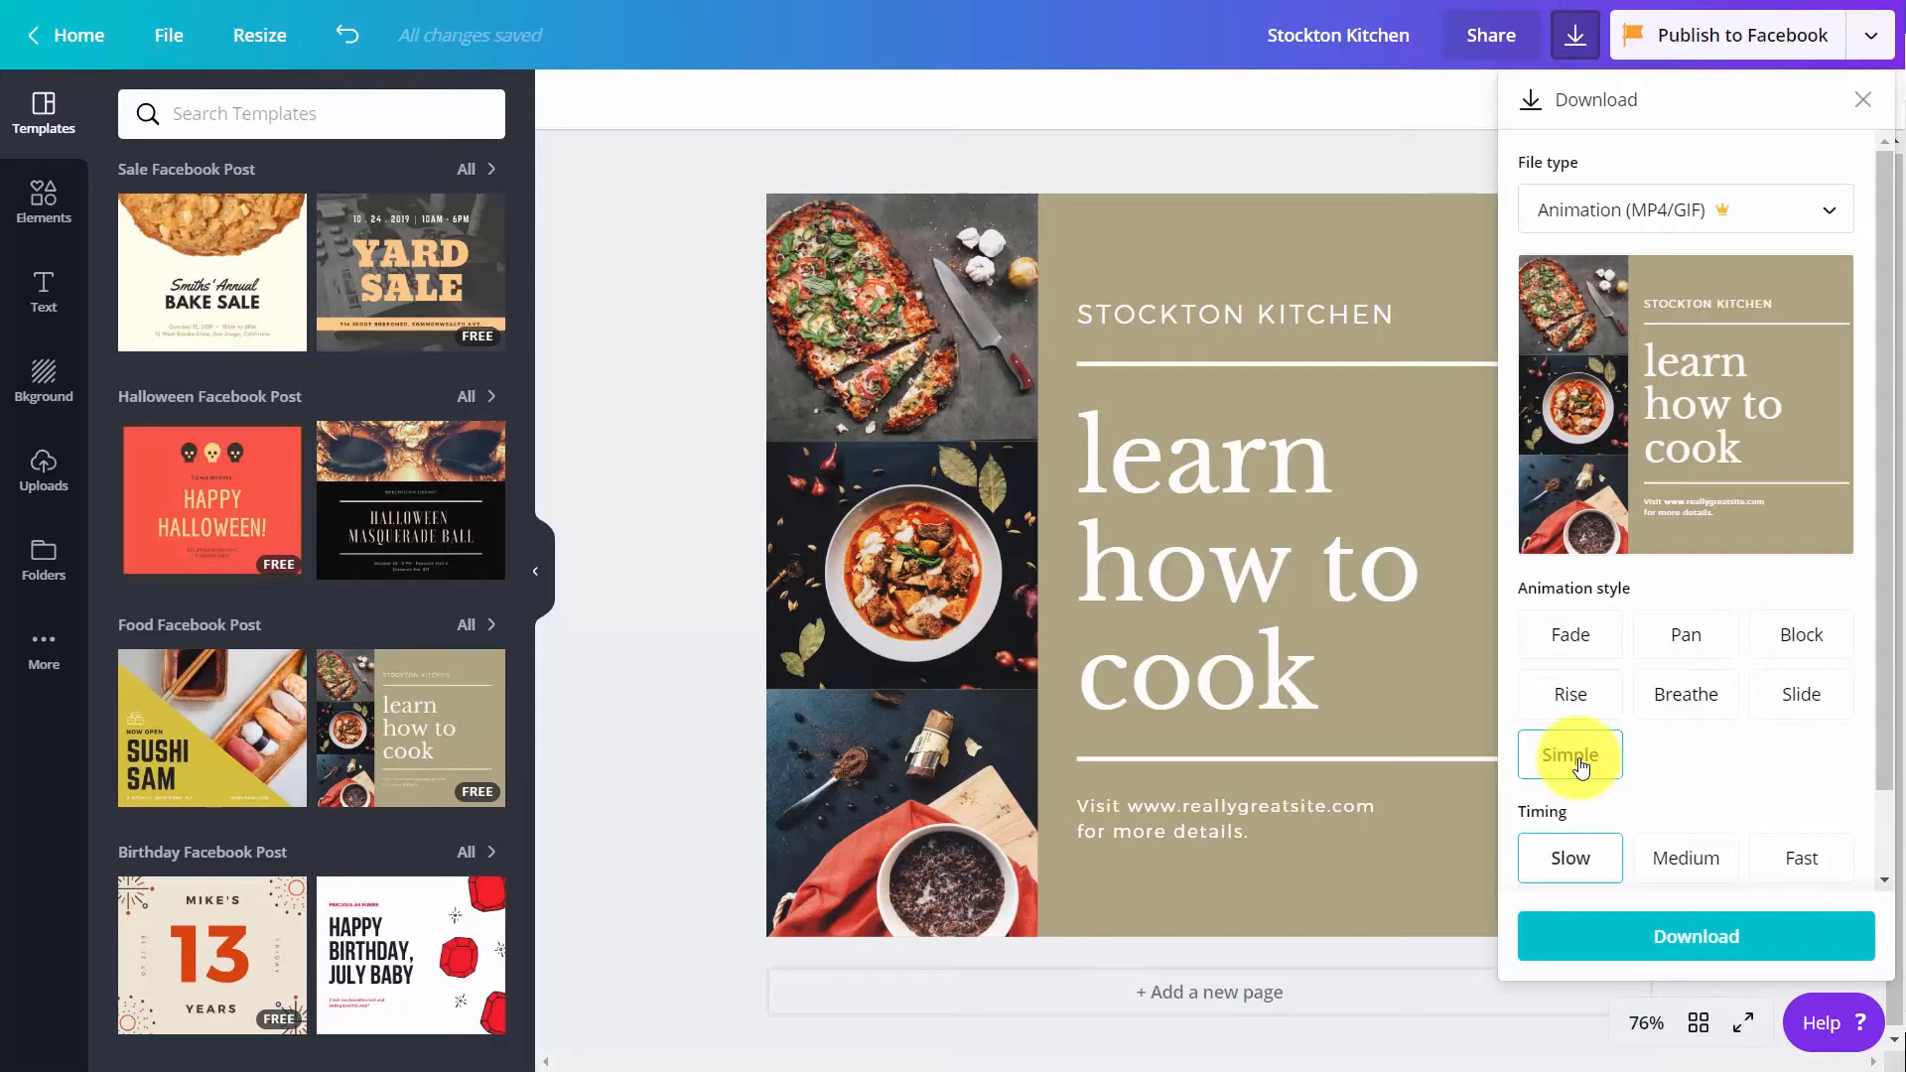
left_click(1684, 698)
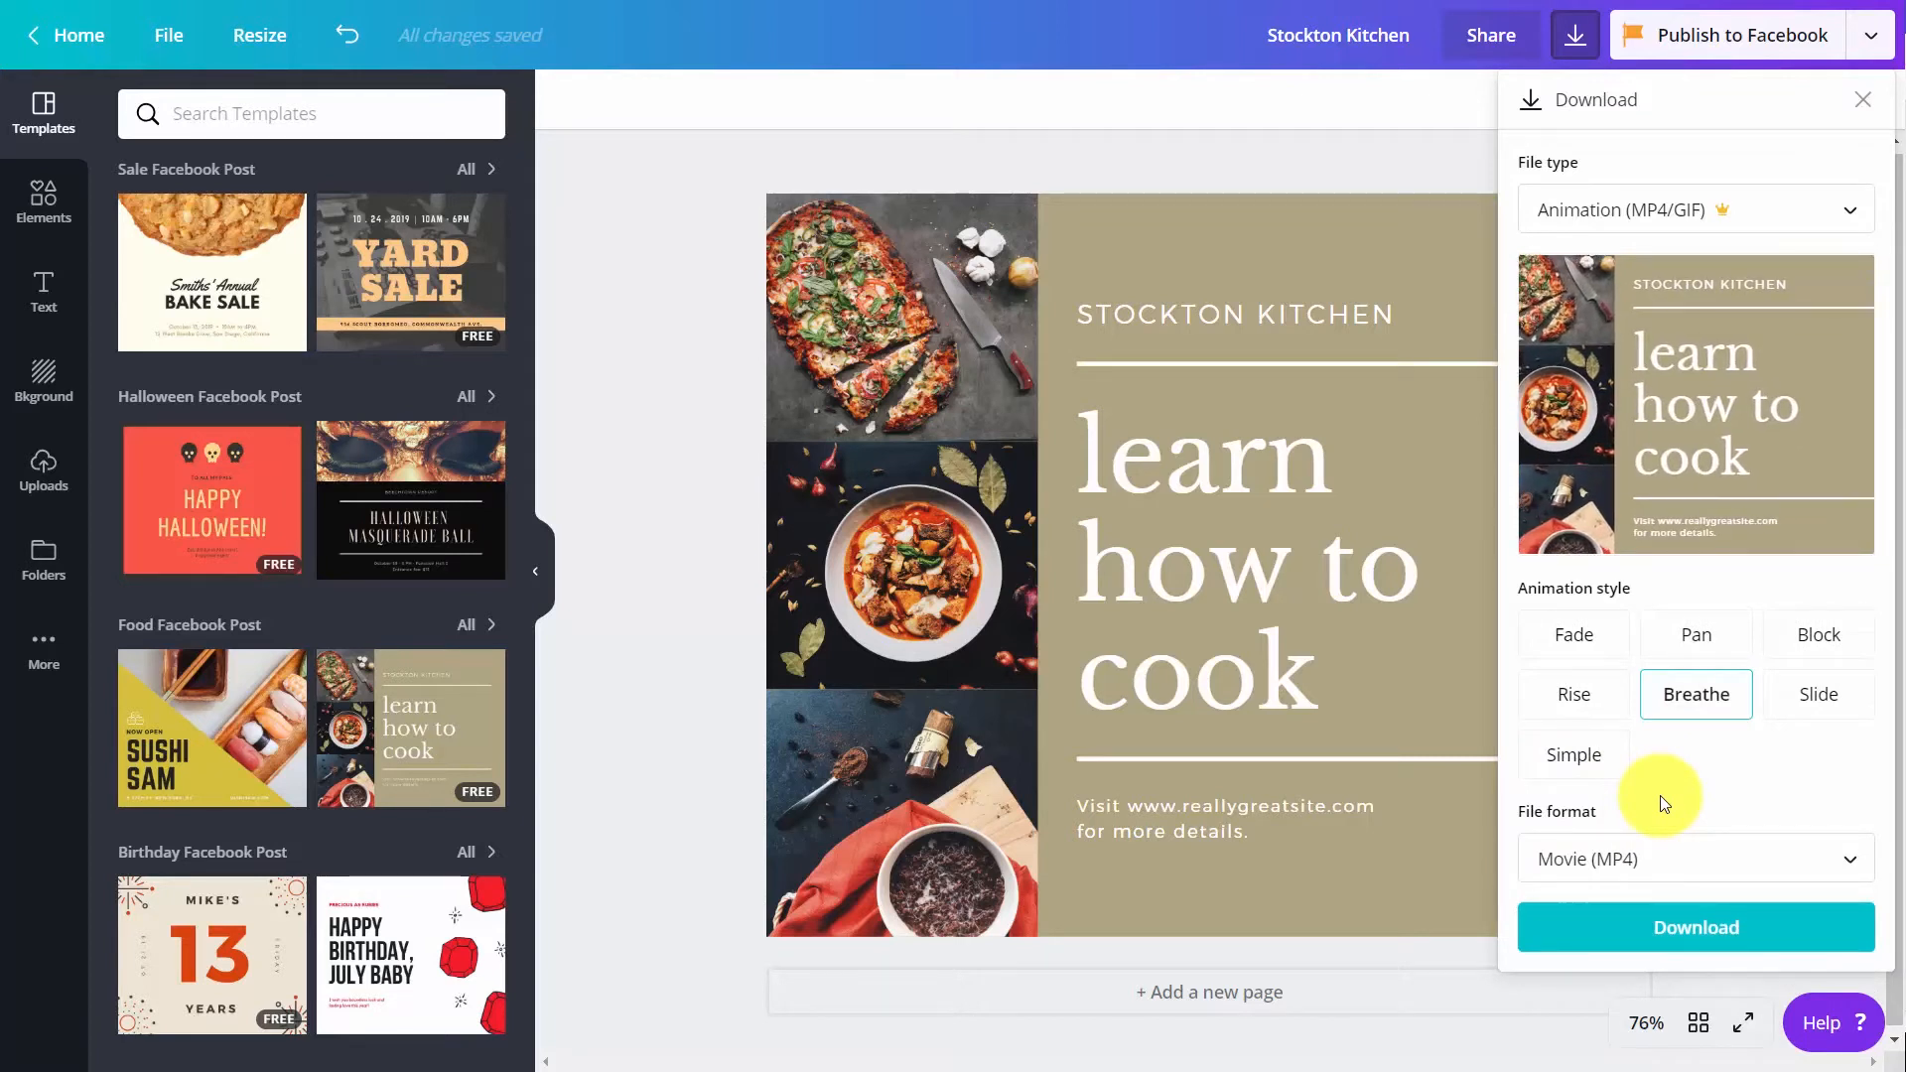
Download the animation as an Animated GIF and save it as animation.gif in the "images downloaded" folder
left_click(1732, 864)
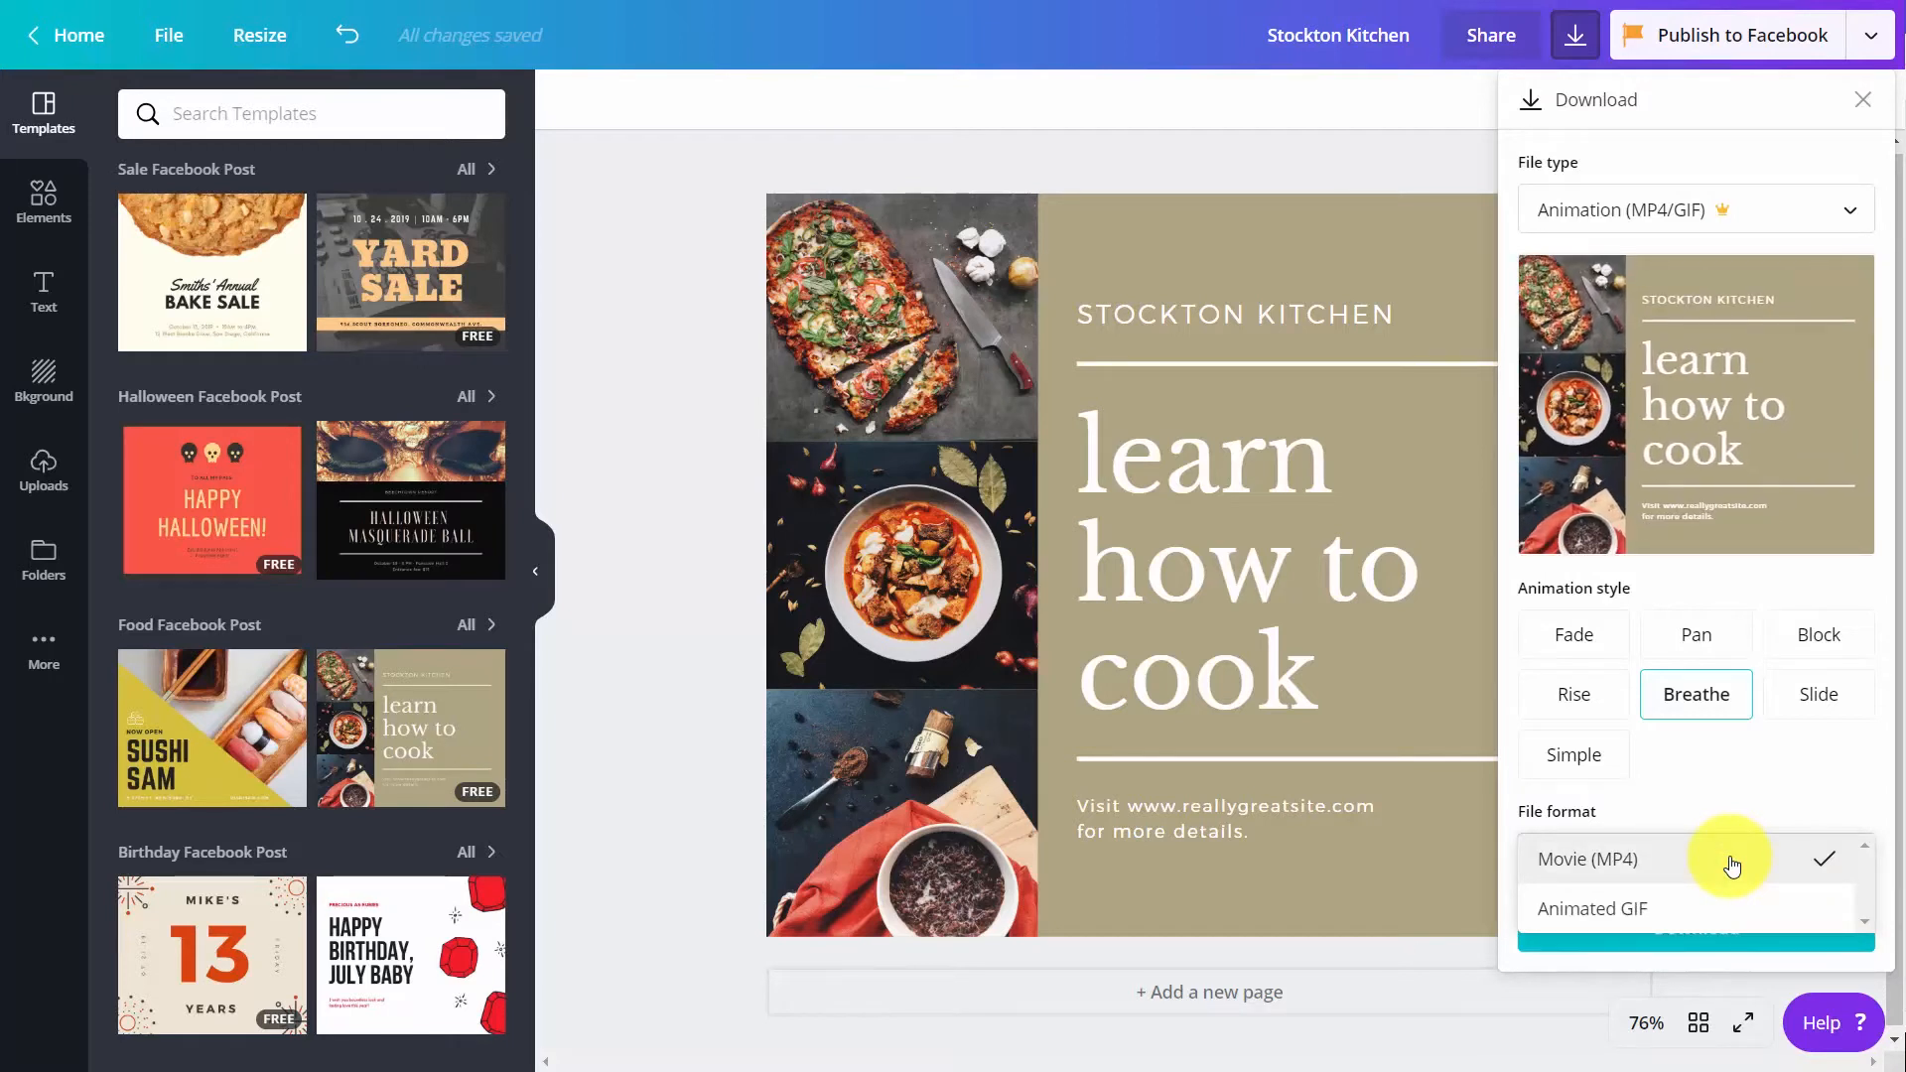
left_click(1633, 909)
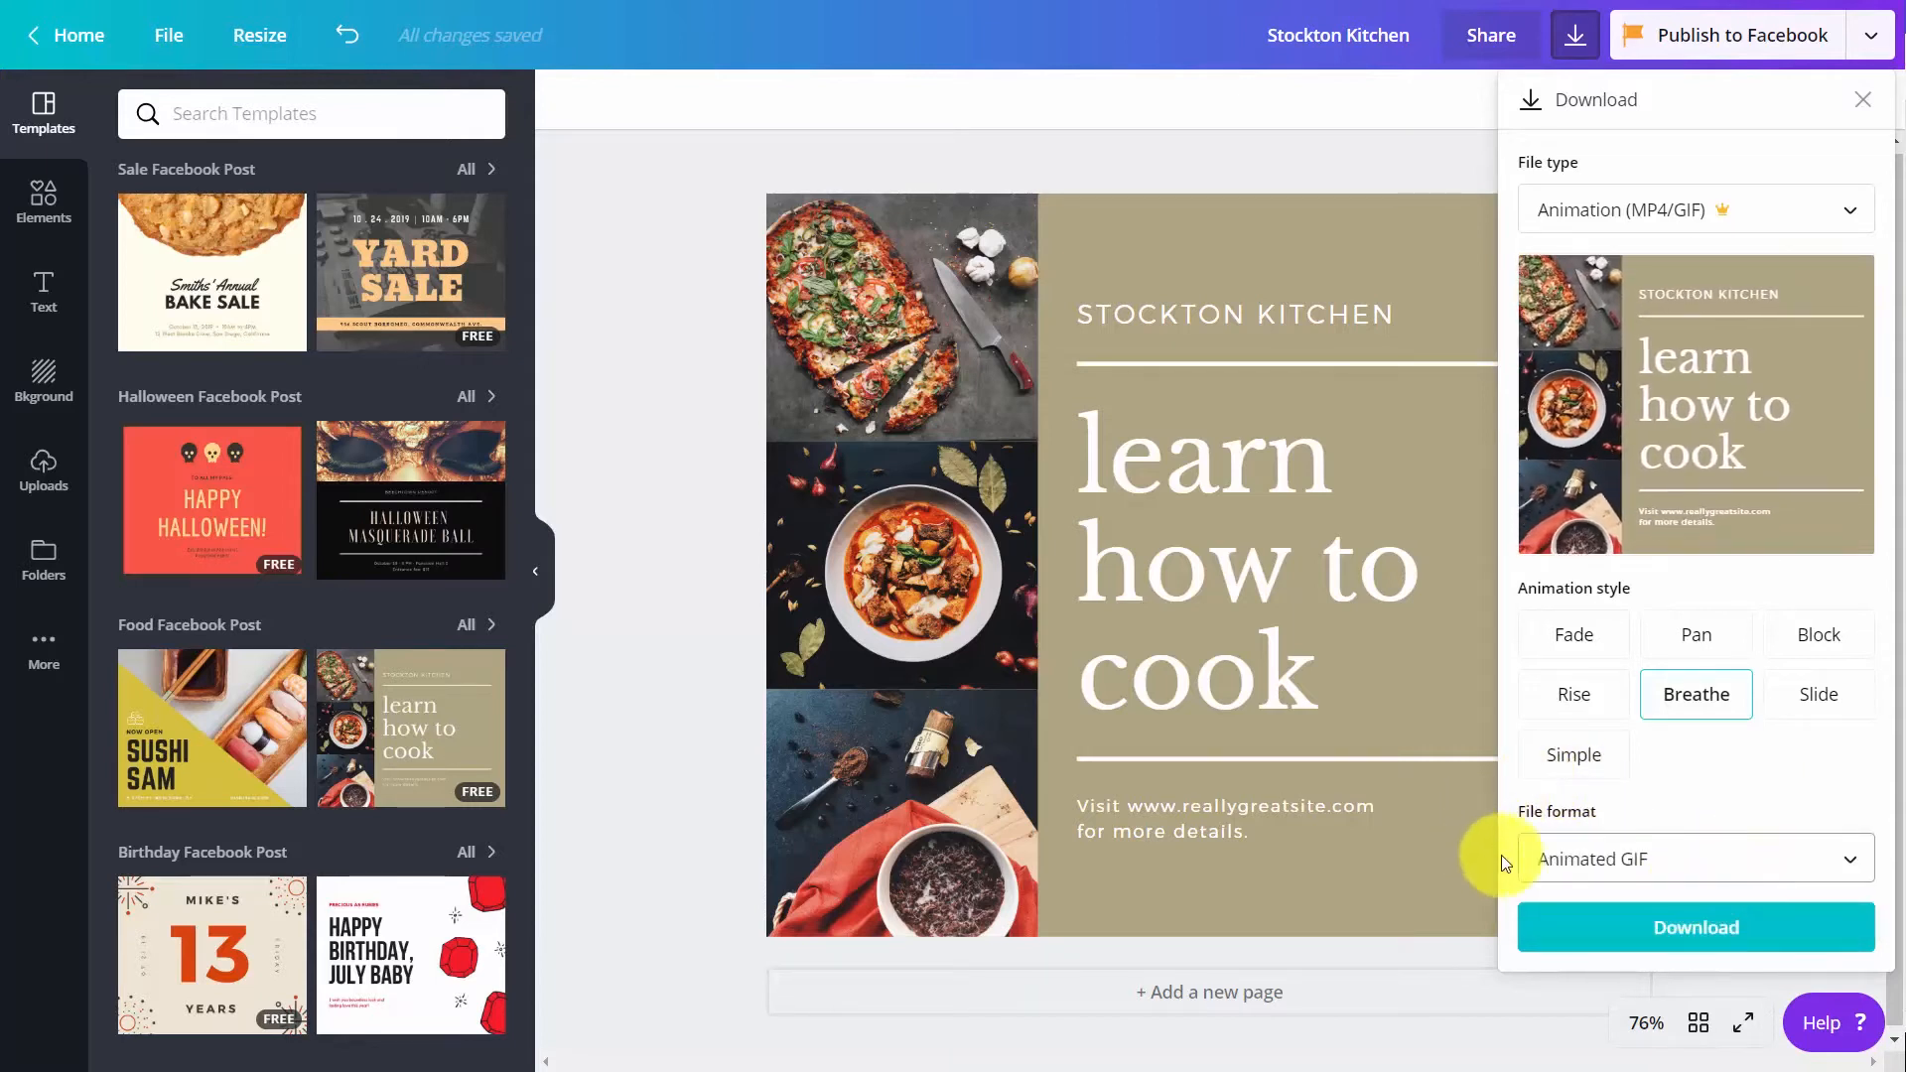
left_click(1700, 931)
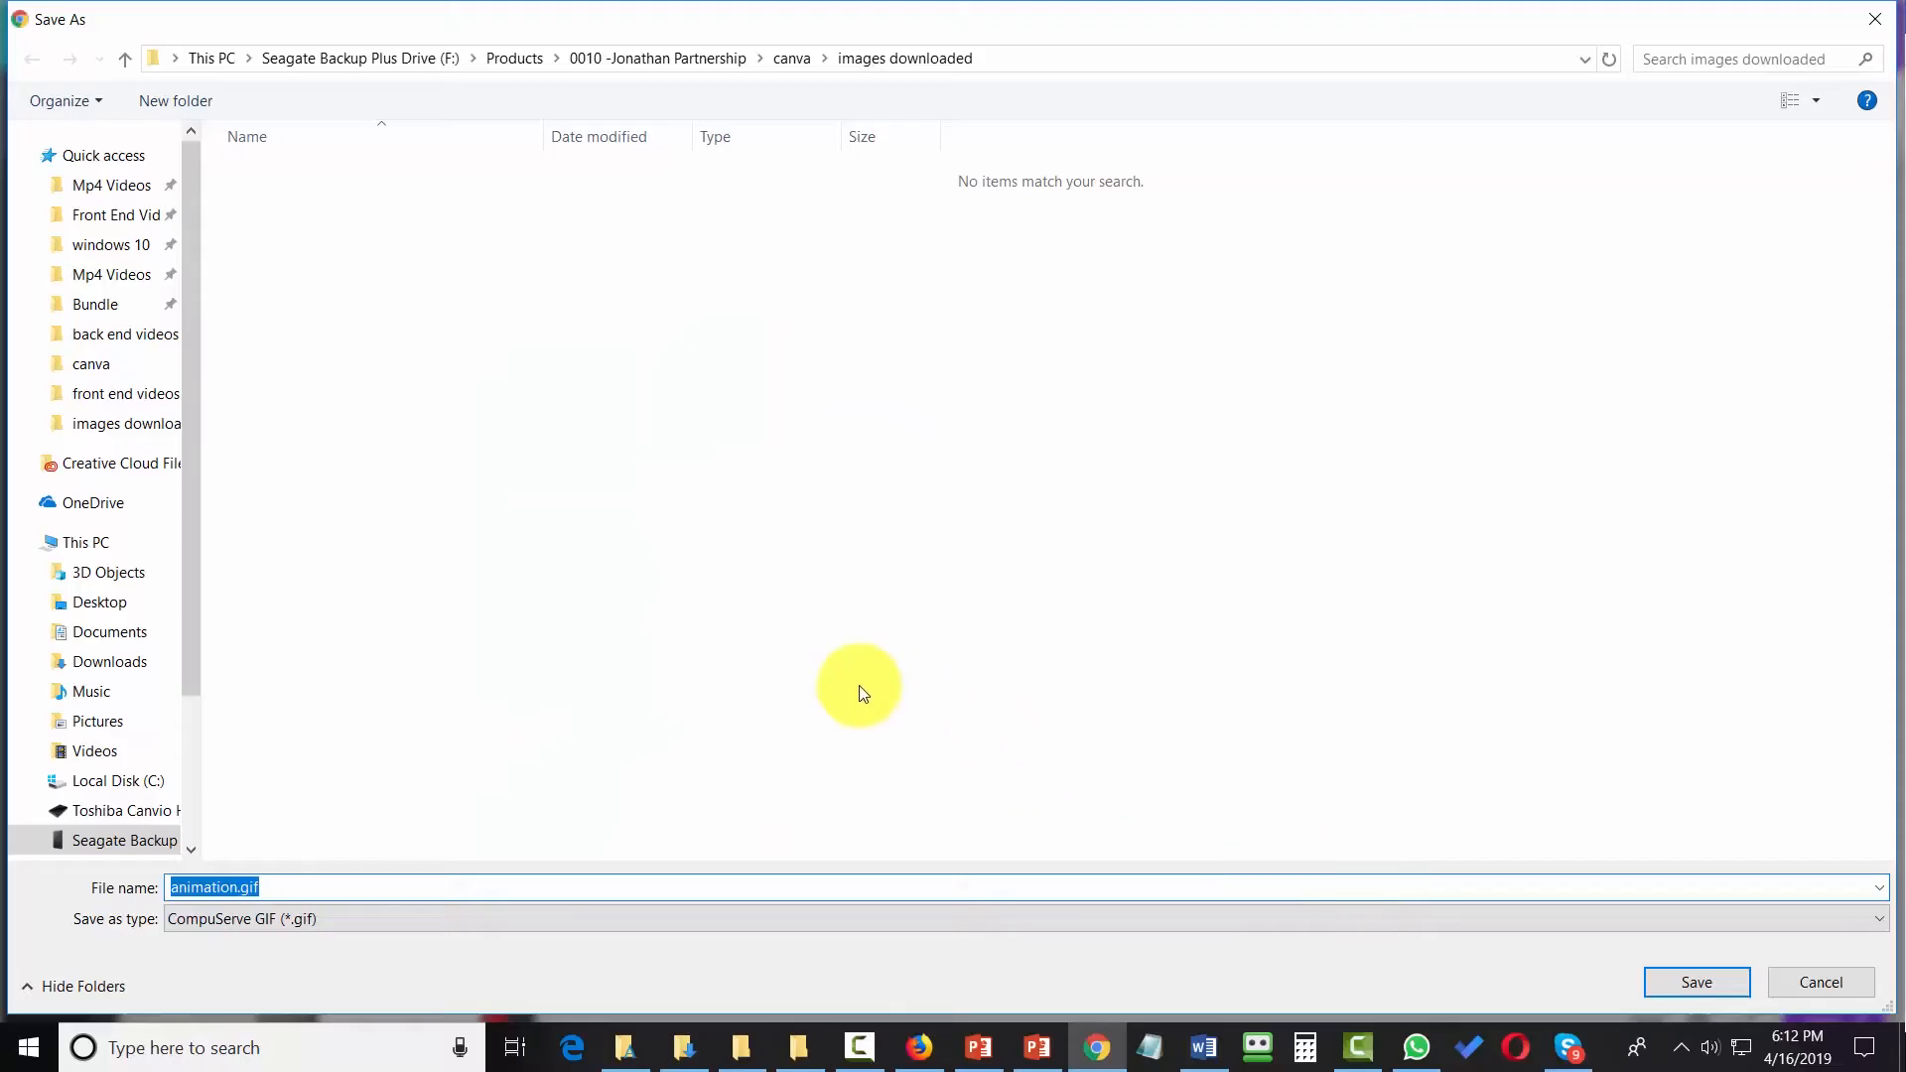
left_click(1699, 982)
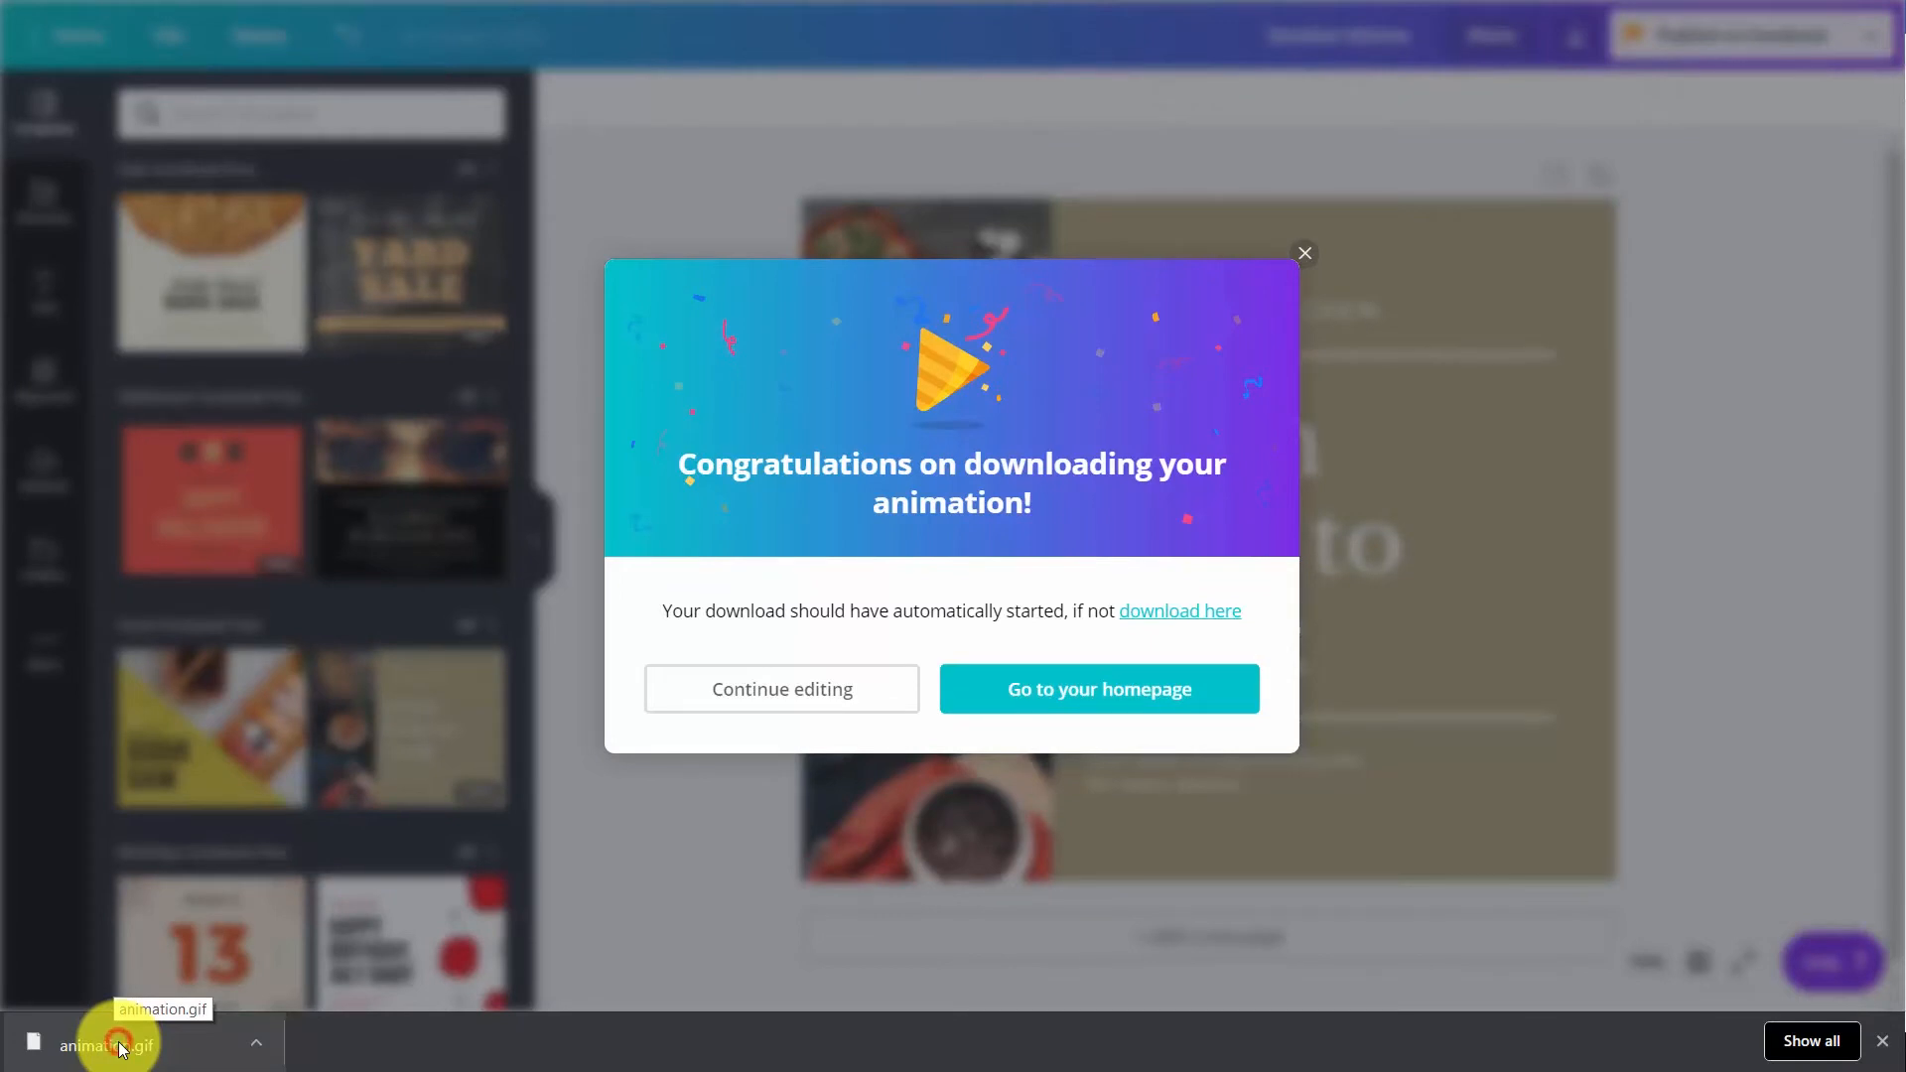
Open the downloaded animation.gif to view it, and start a new blank Facebook Post design
left_click(121, 1048)
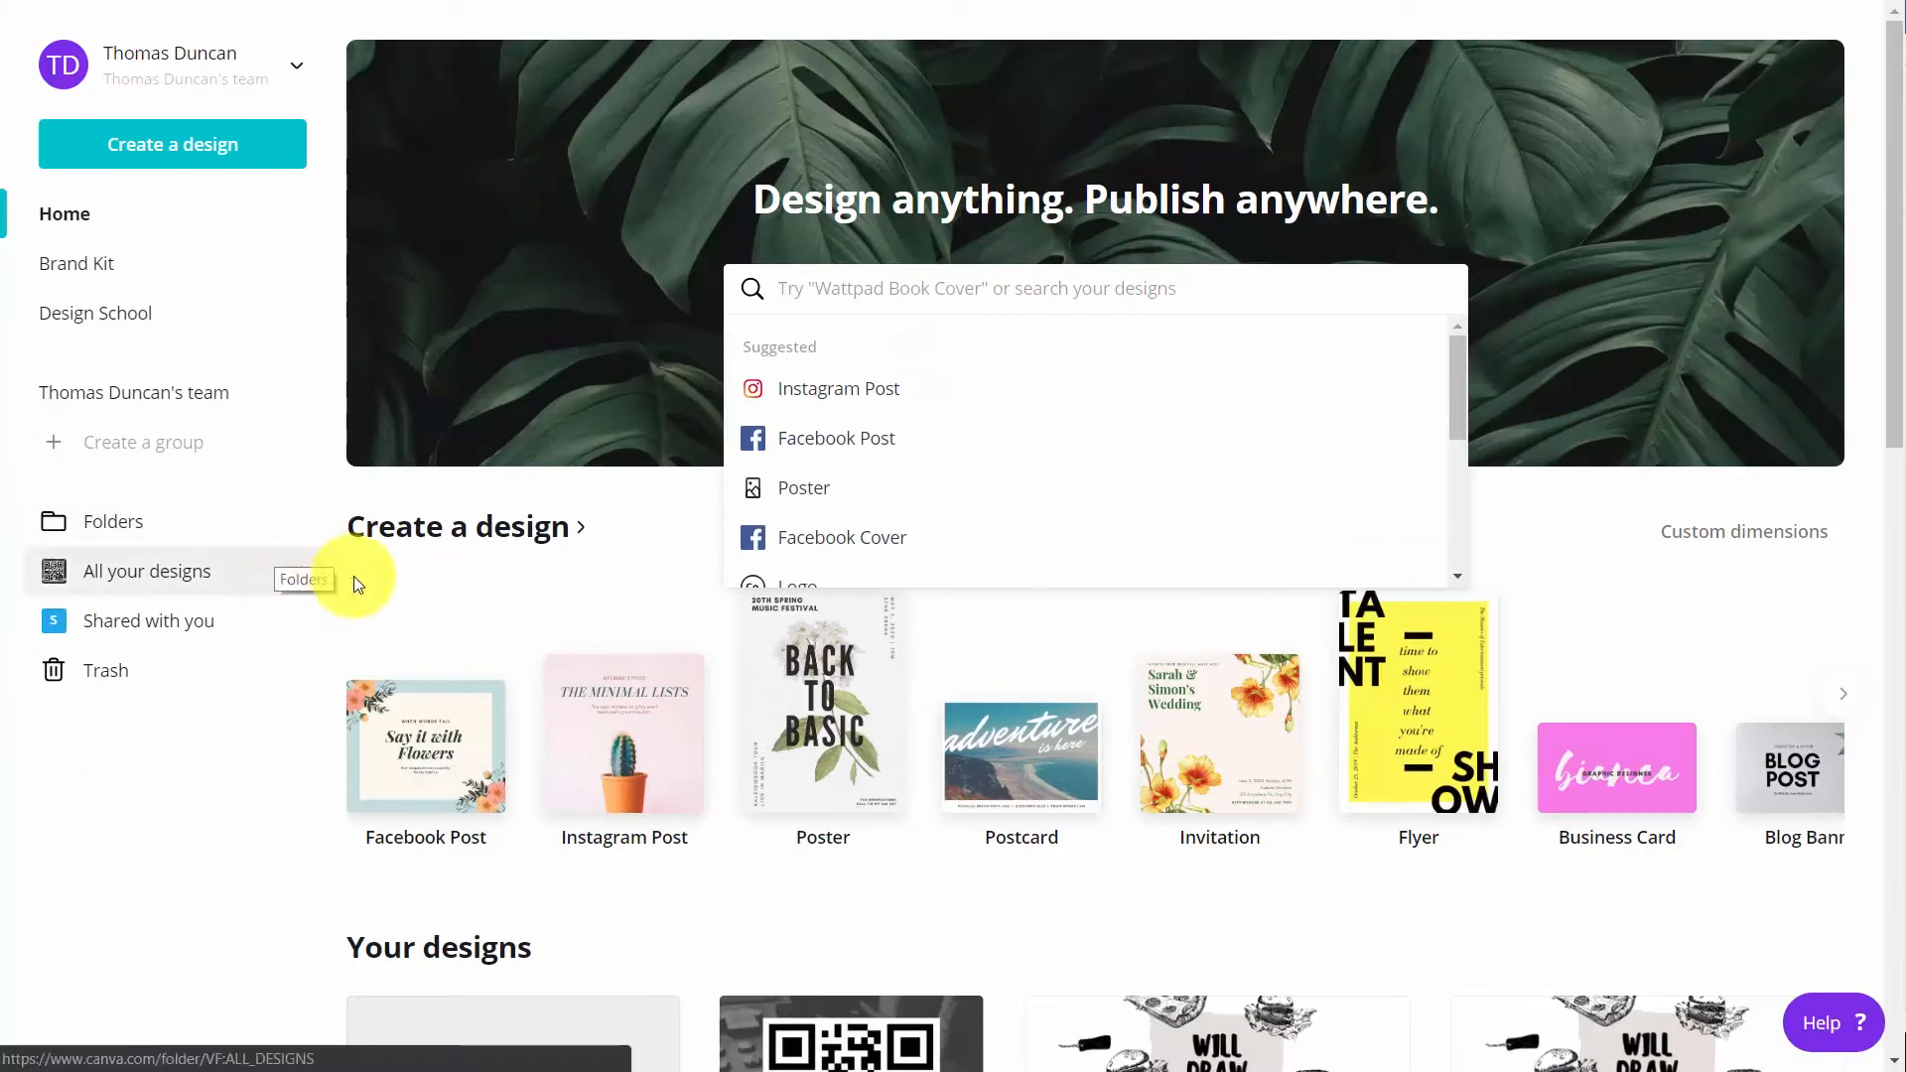
left_click(162, 152)
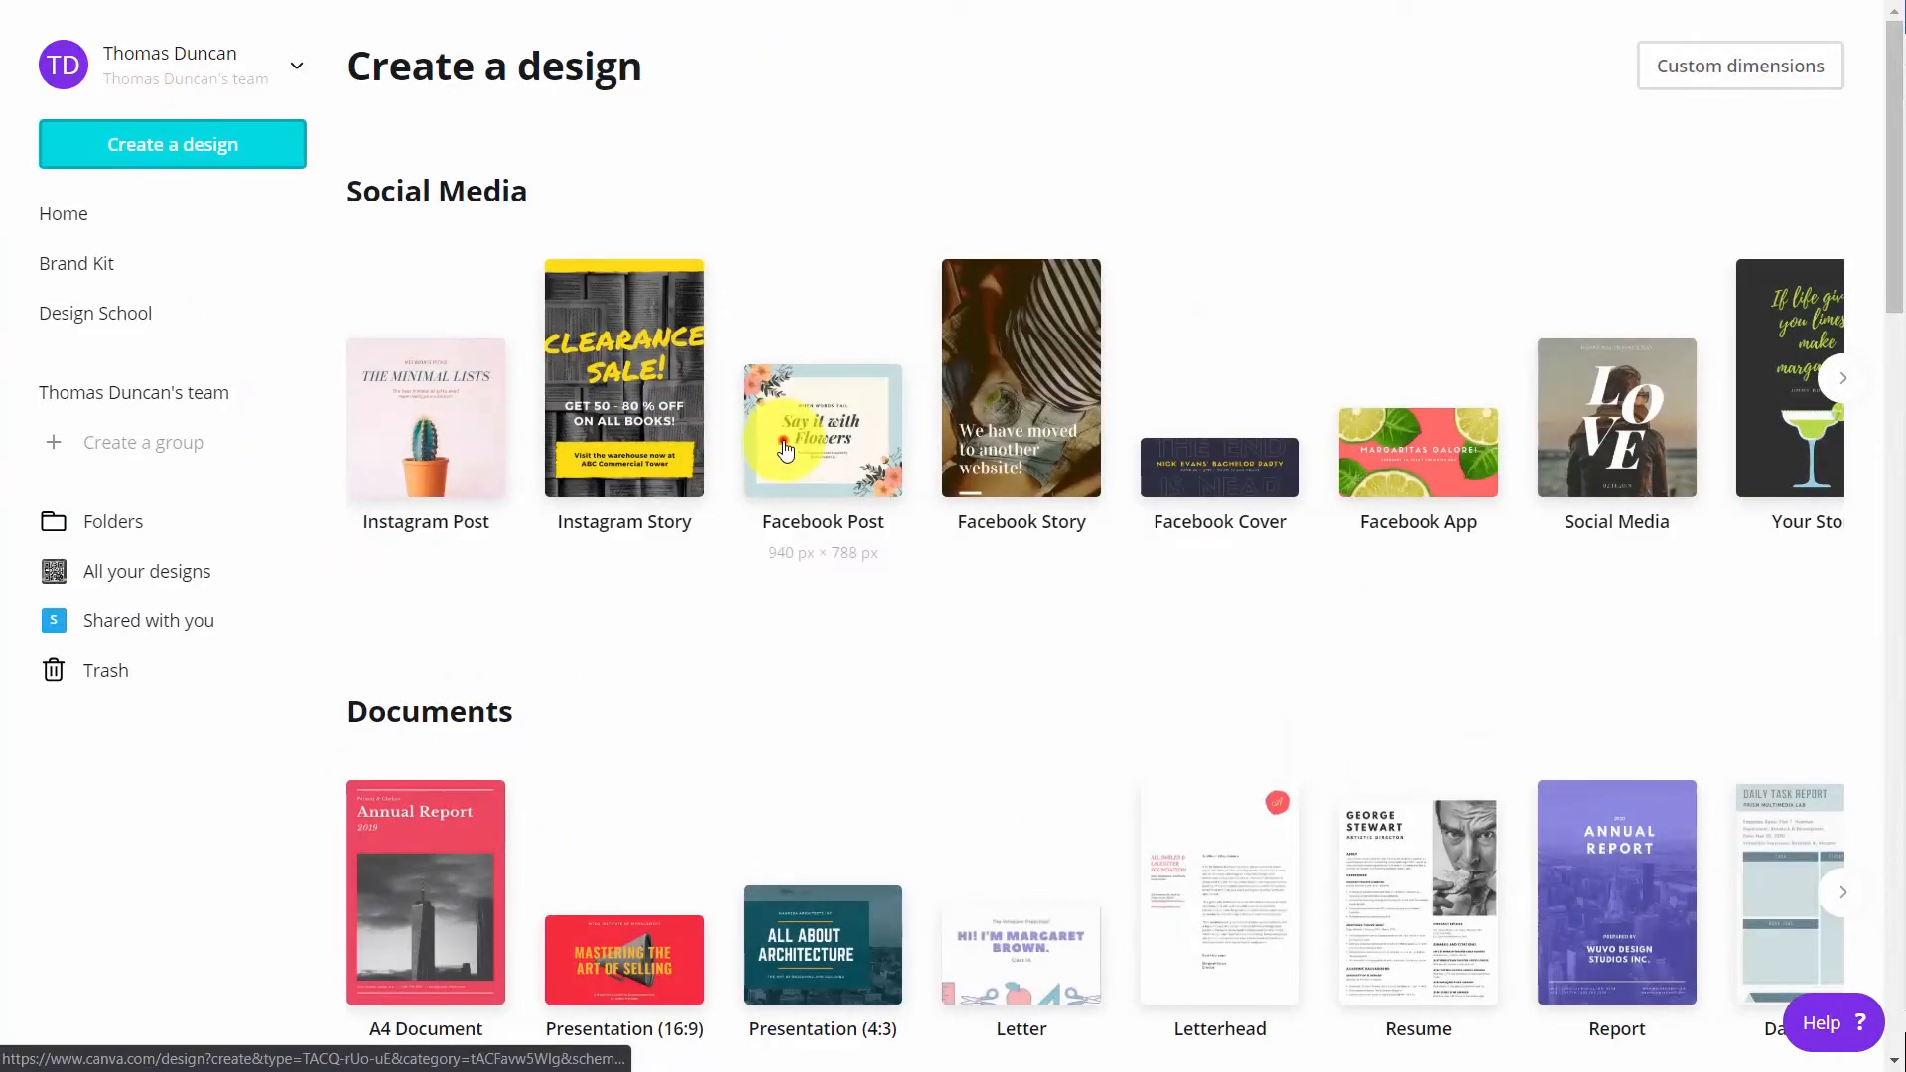
left_click(783, 447)
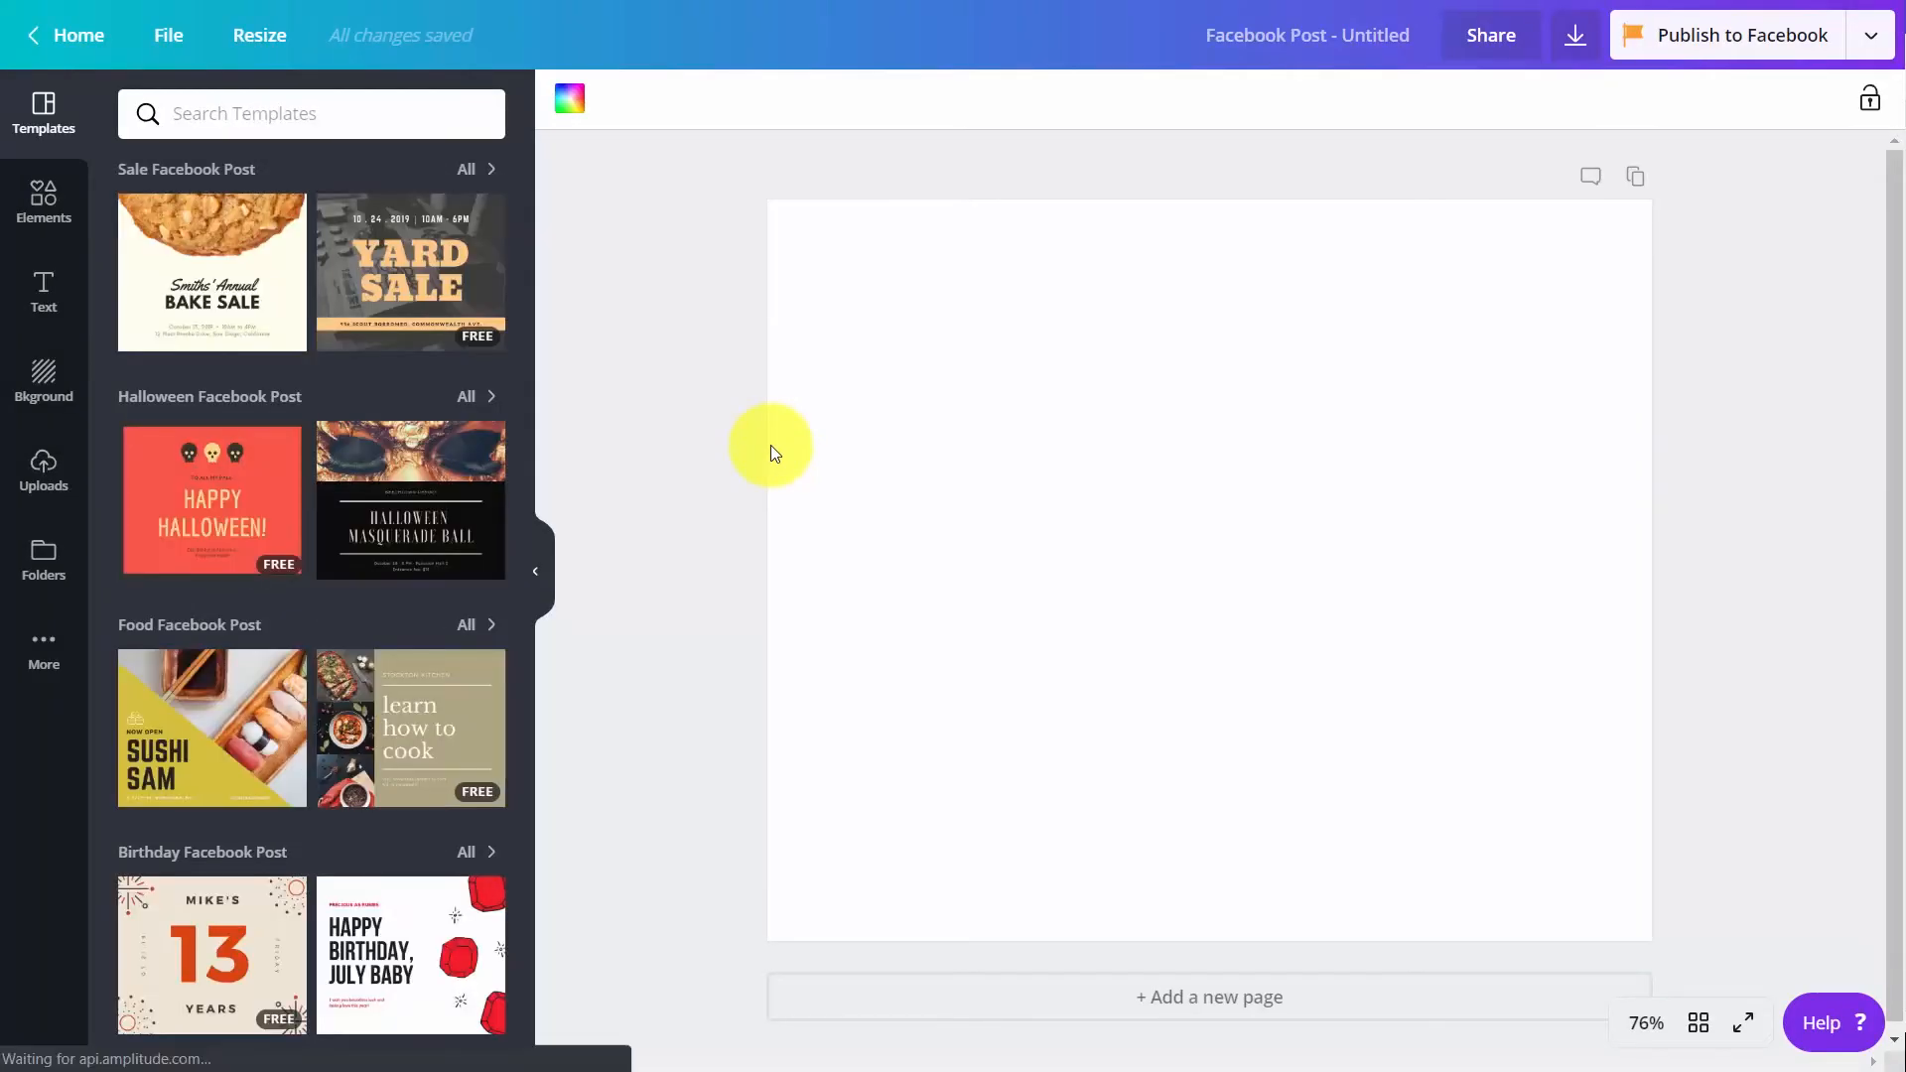
Search the photo elements for "laptop" with the free filter on and insert the cut-out black laptop photo into the post
left_click(29, 205)
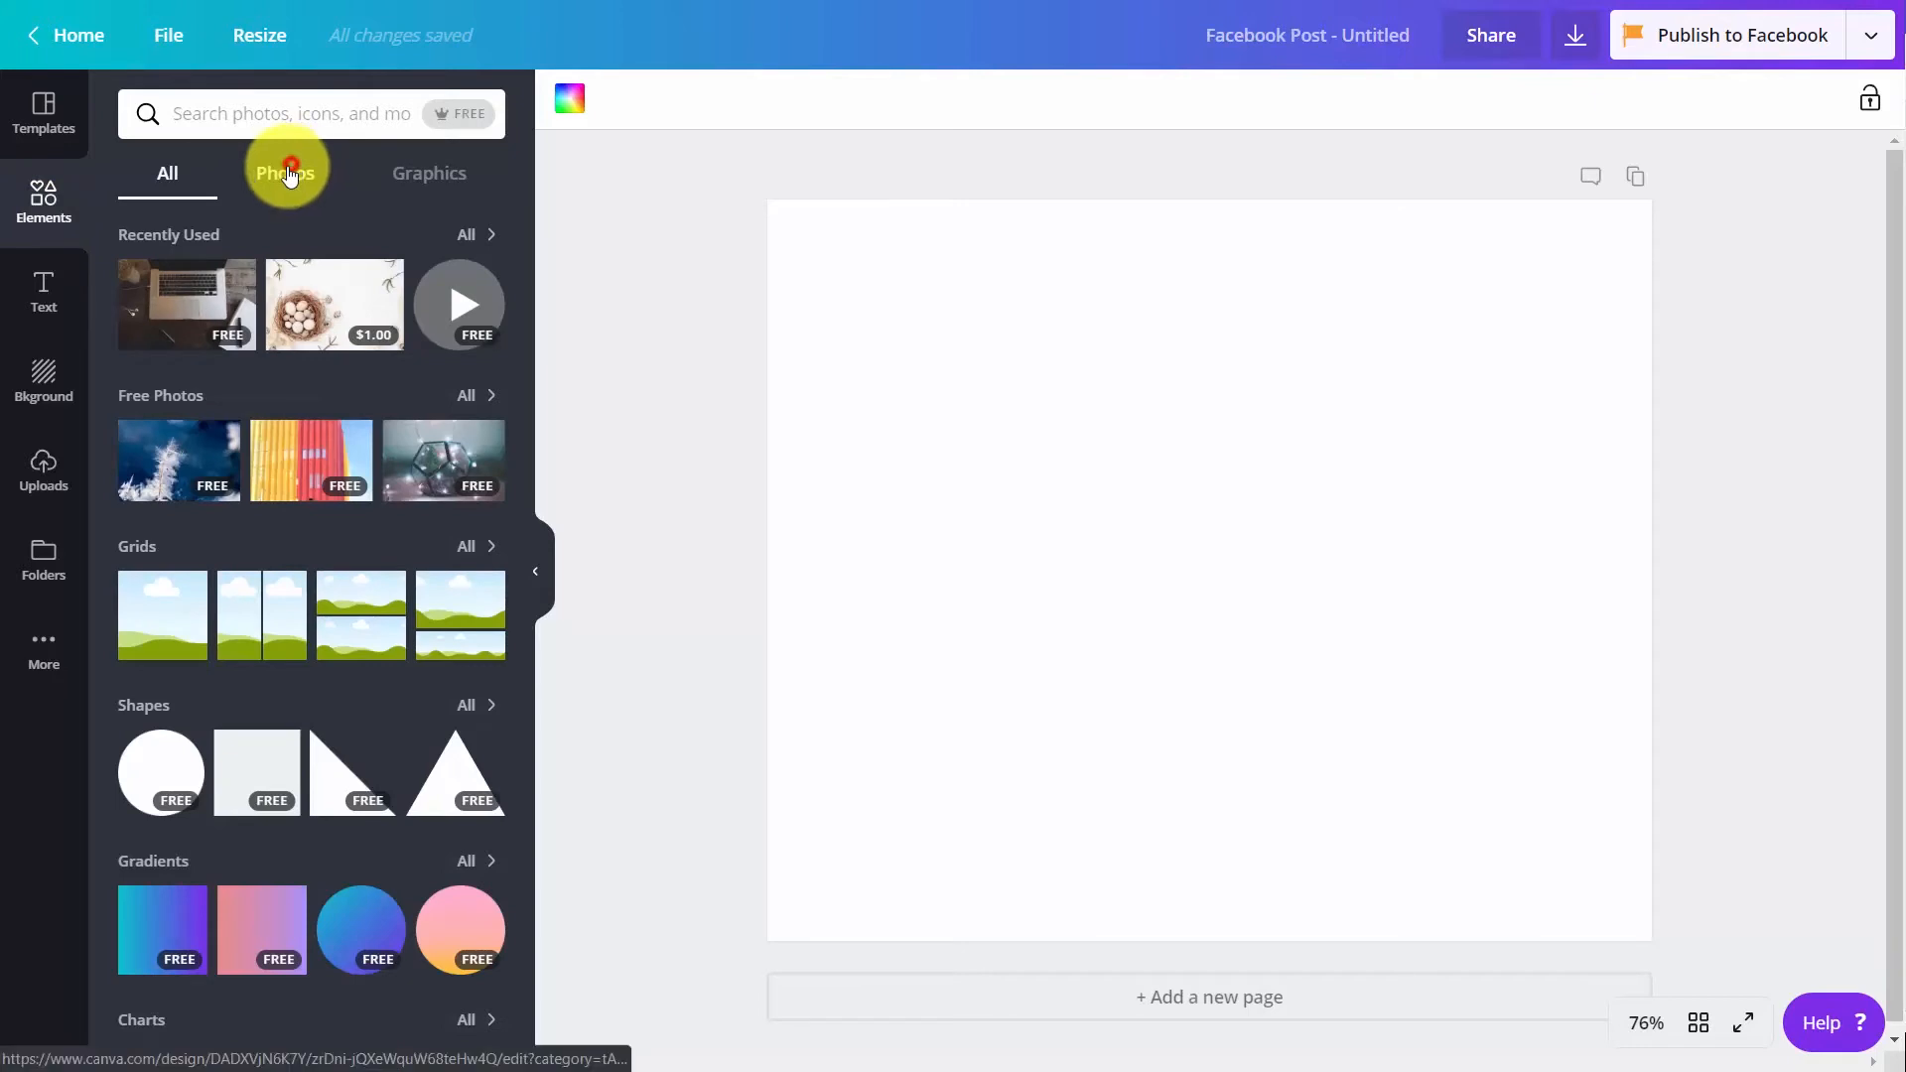
left_click(287, 175)
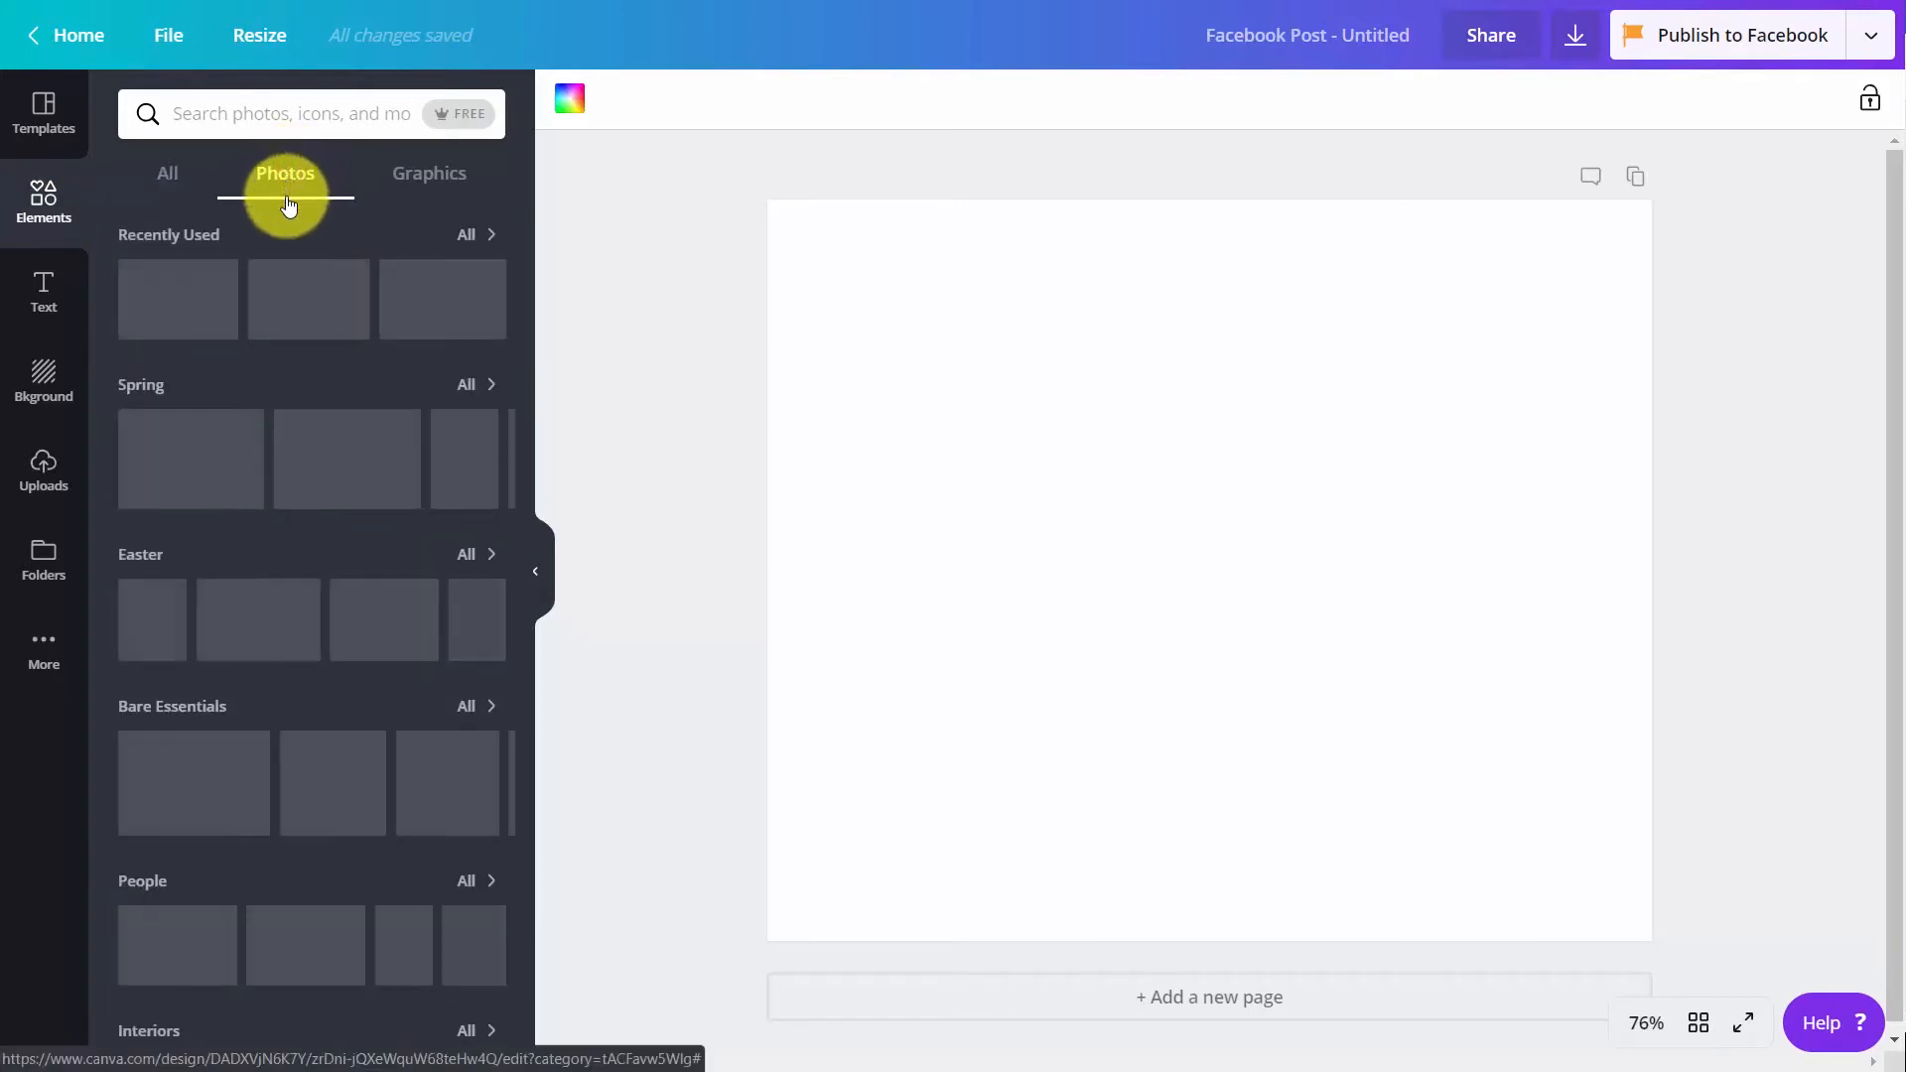
left_click(444, 117)
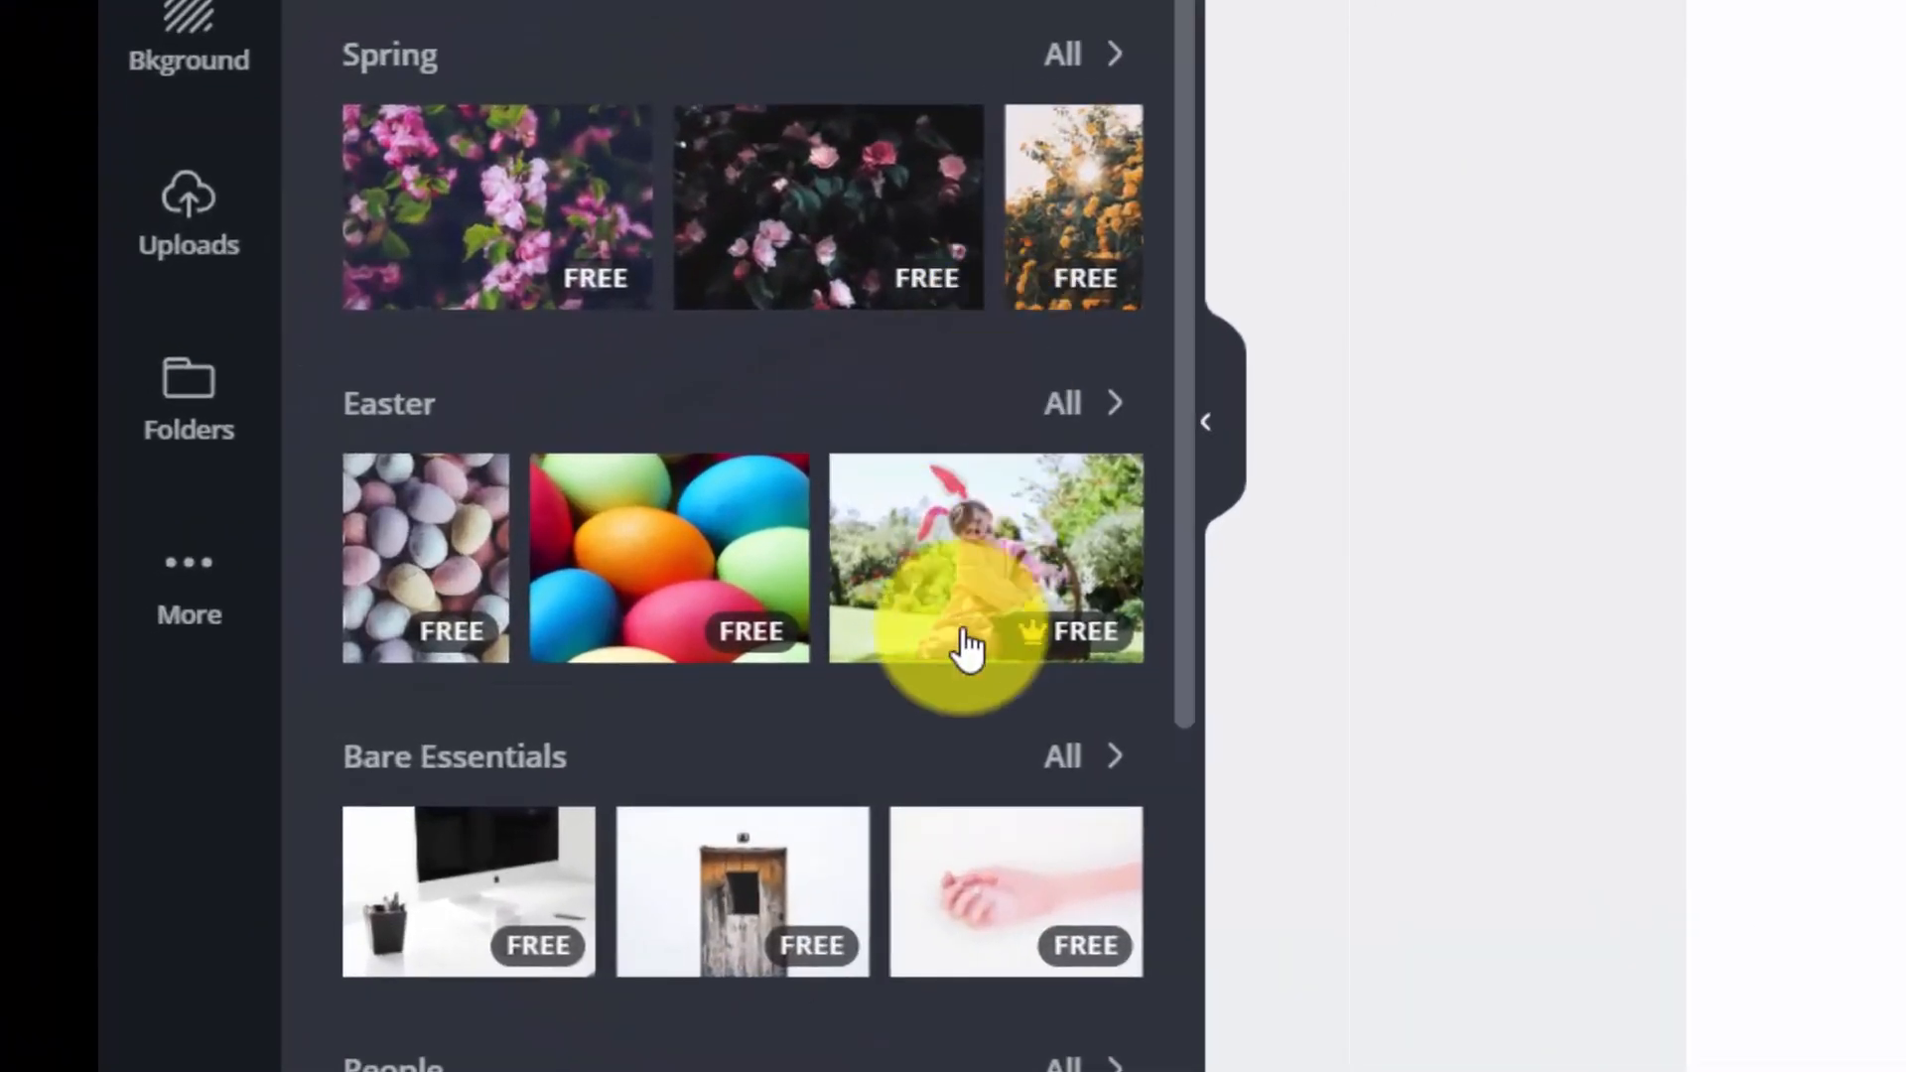
mouse_move(1036, 641)
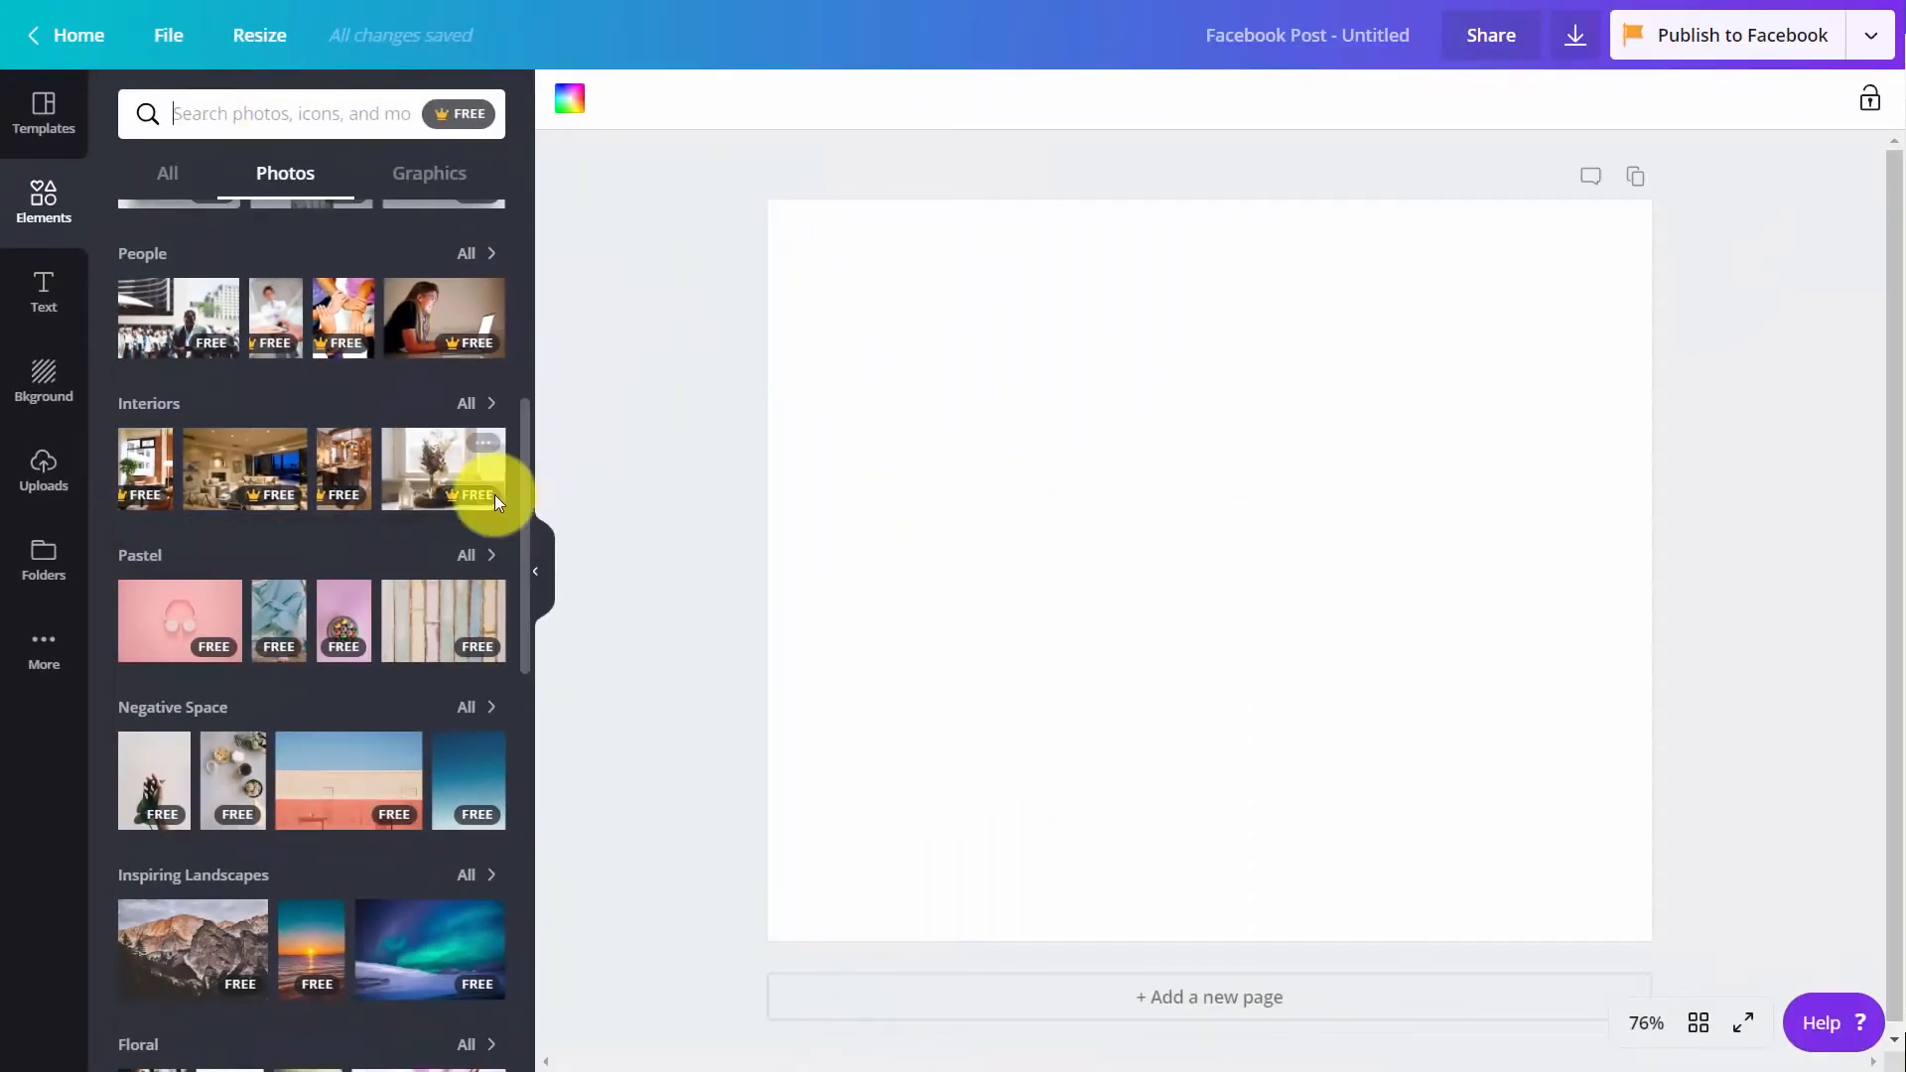
mouse_move(494, 497)
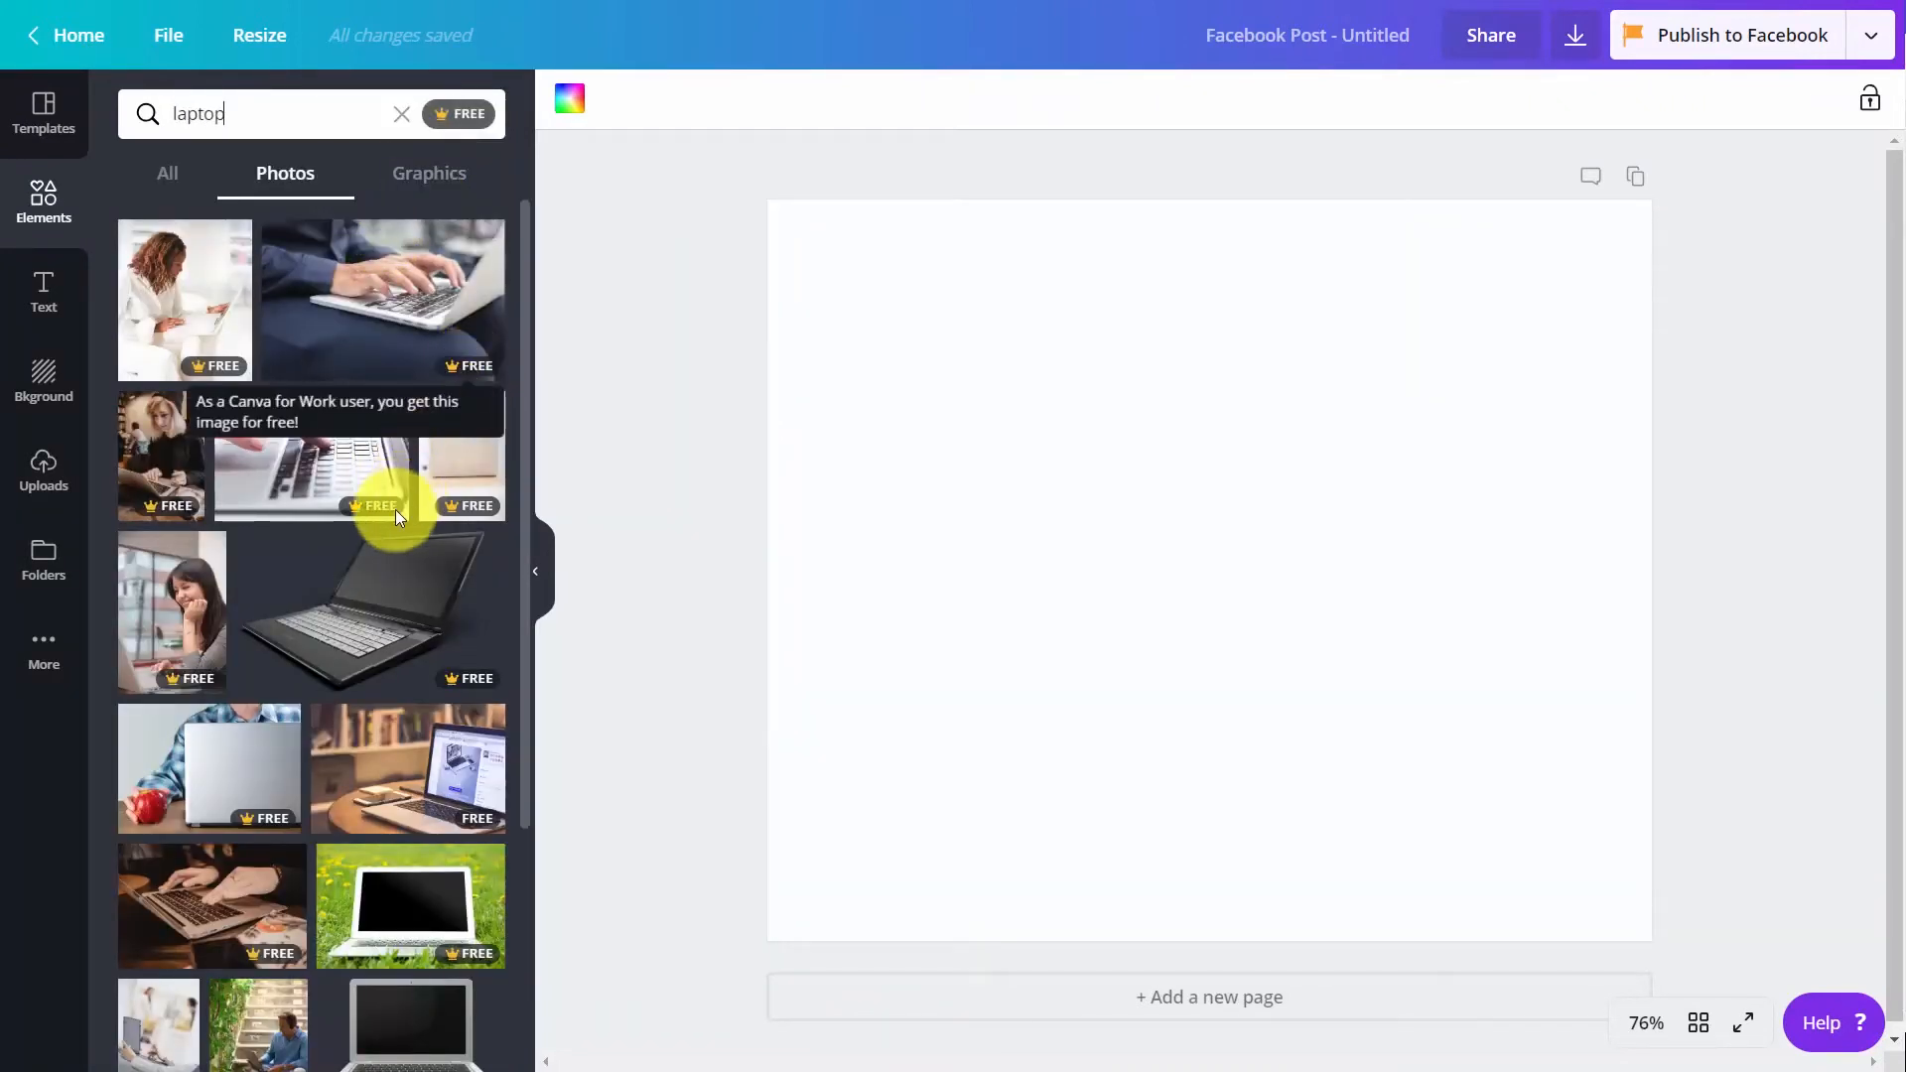
mouse_move(472, 512)
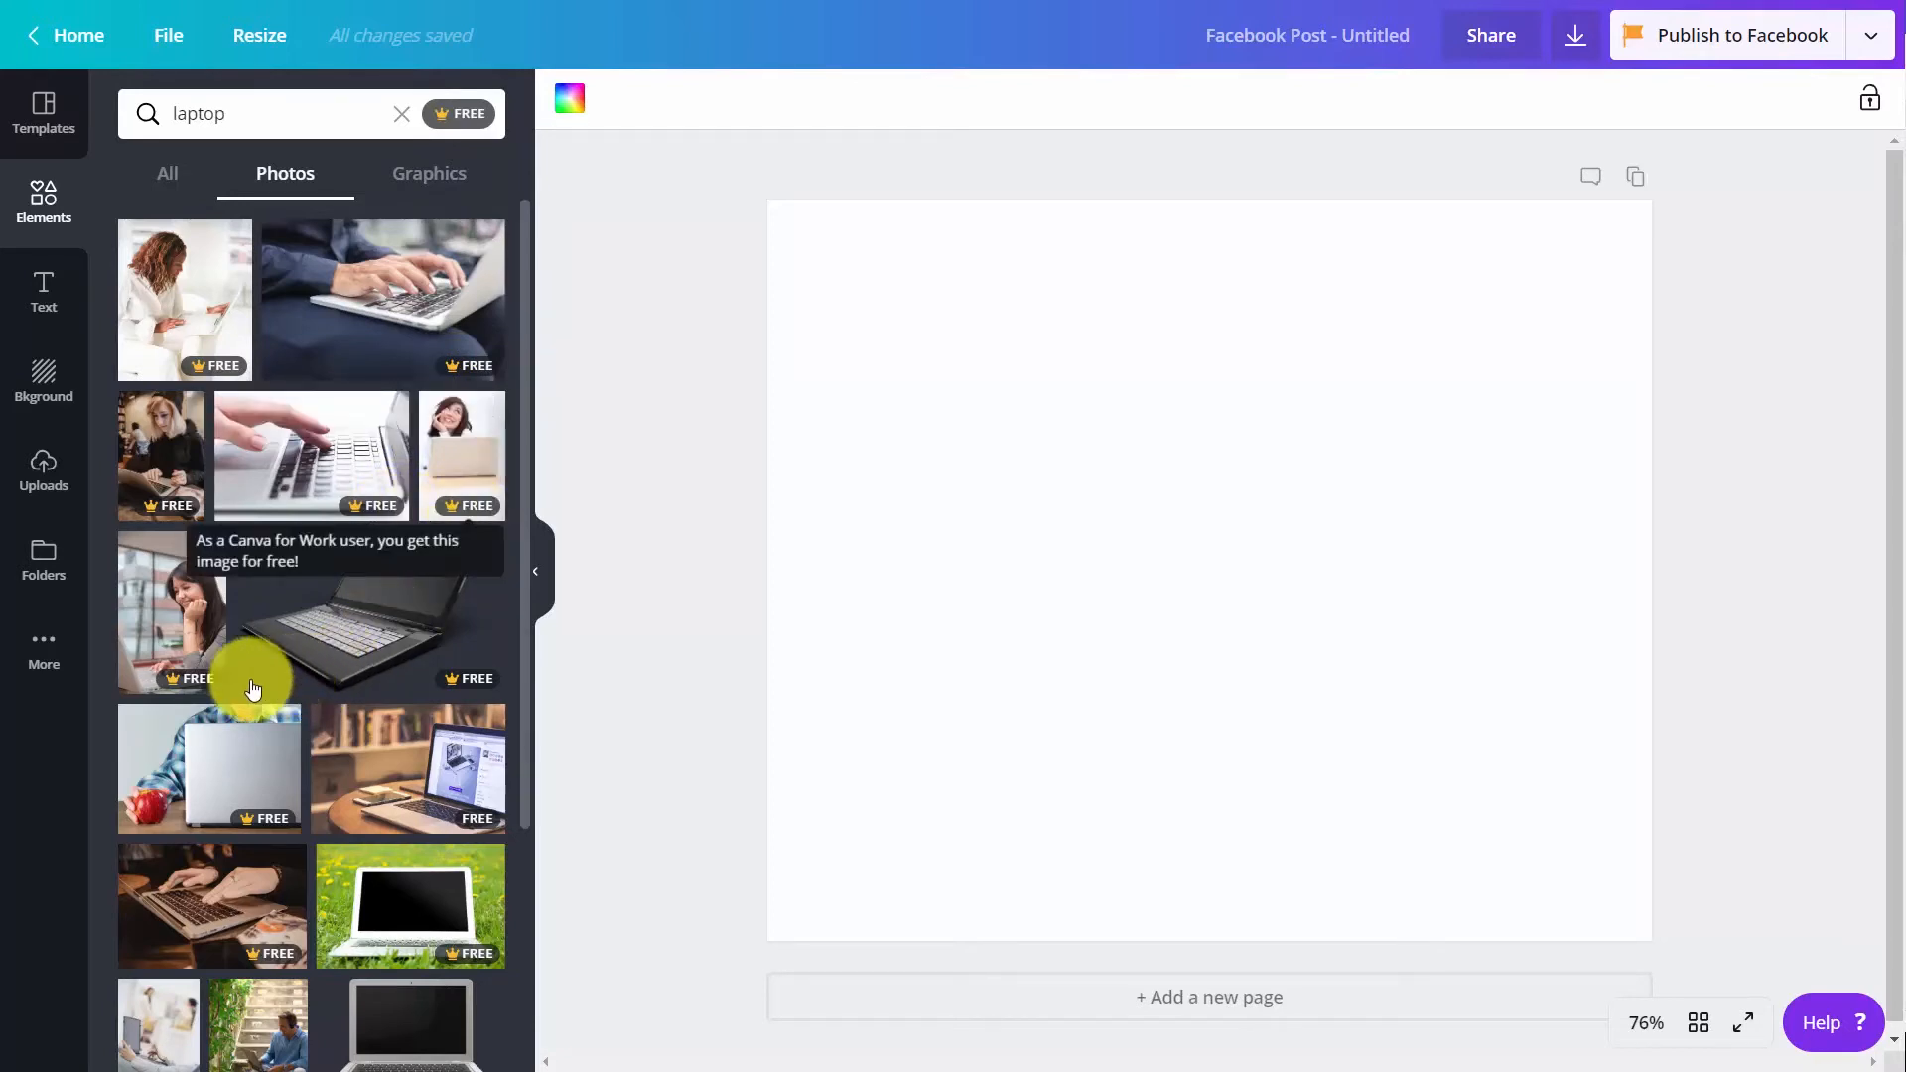
left_click(450, 693)
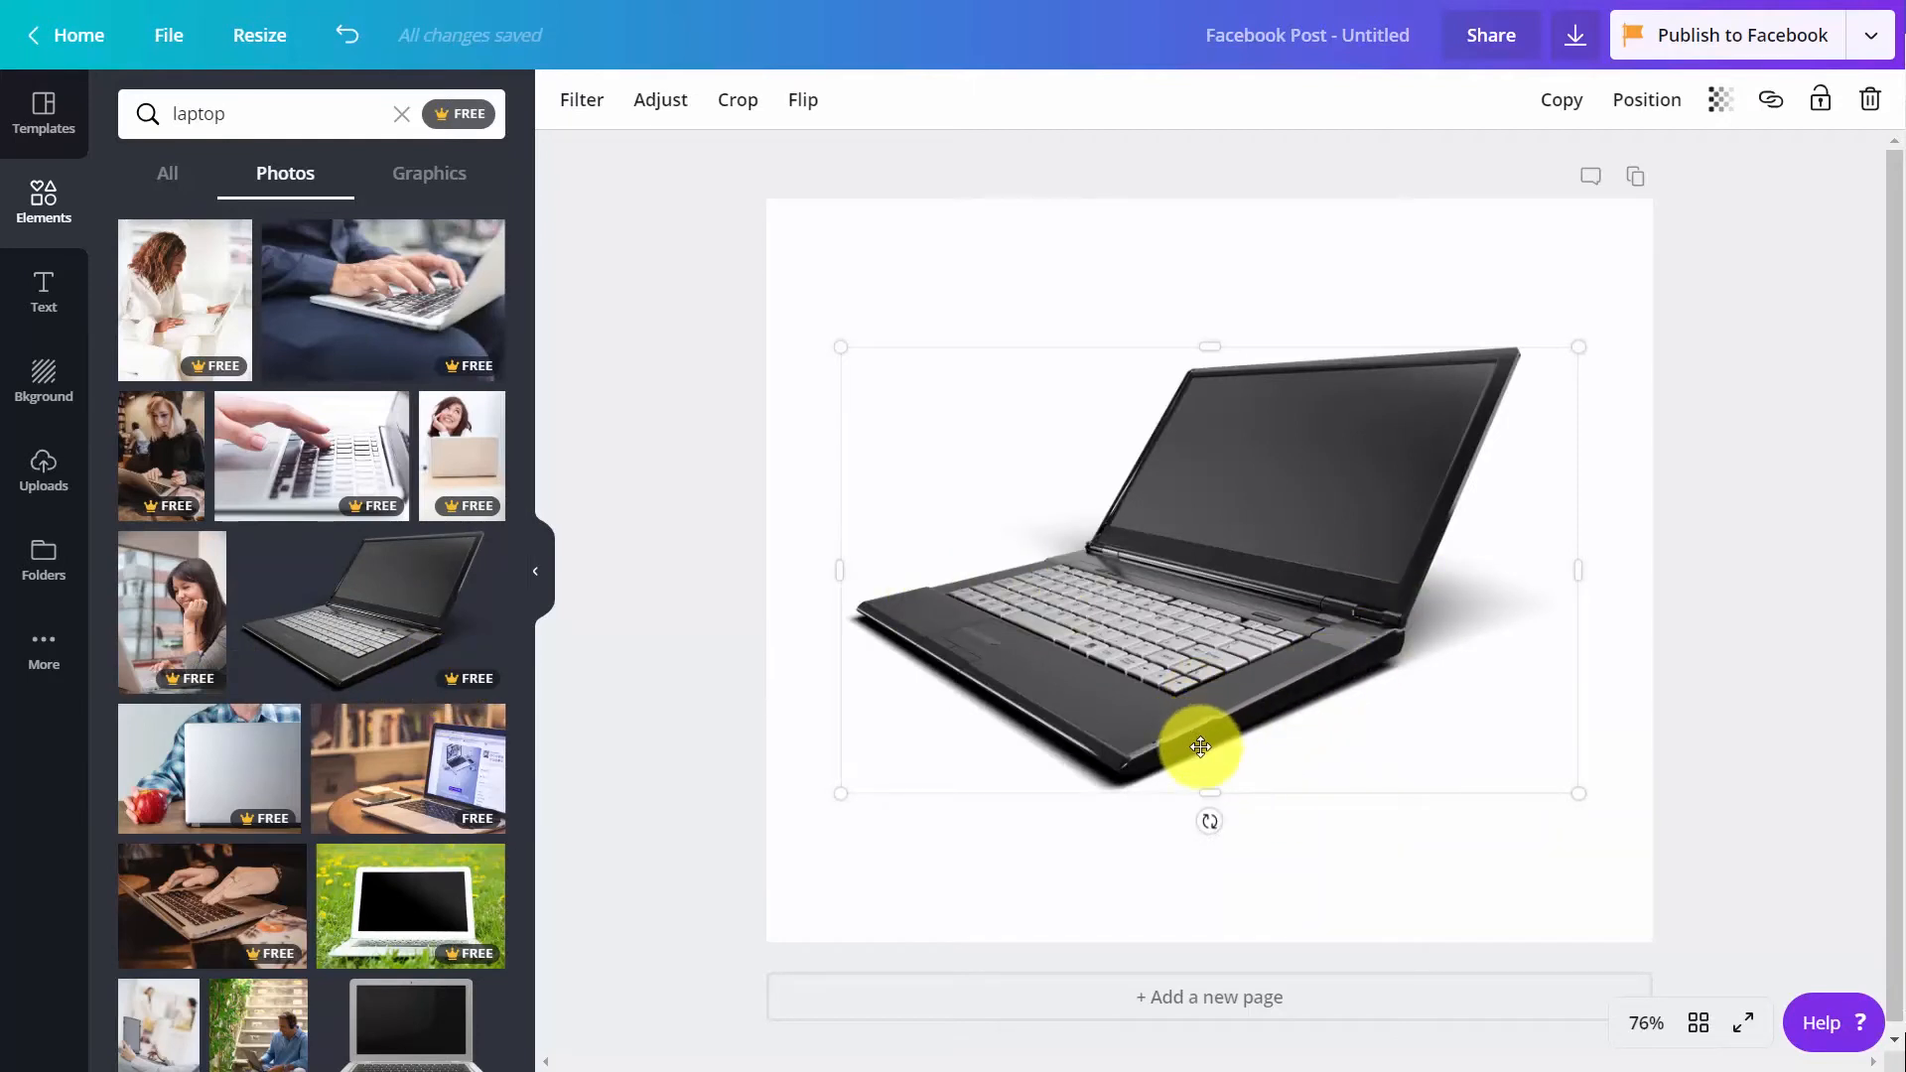
Apply the Festive filter to the laptop photo and set its tint to 45
left_click(585, 113)
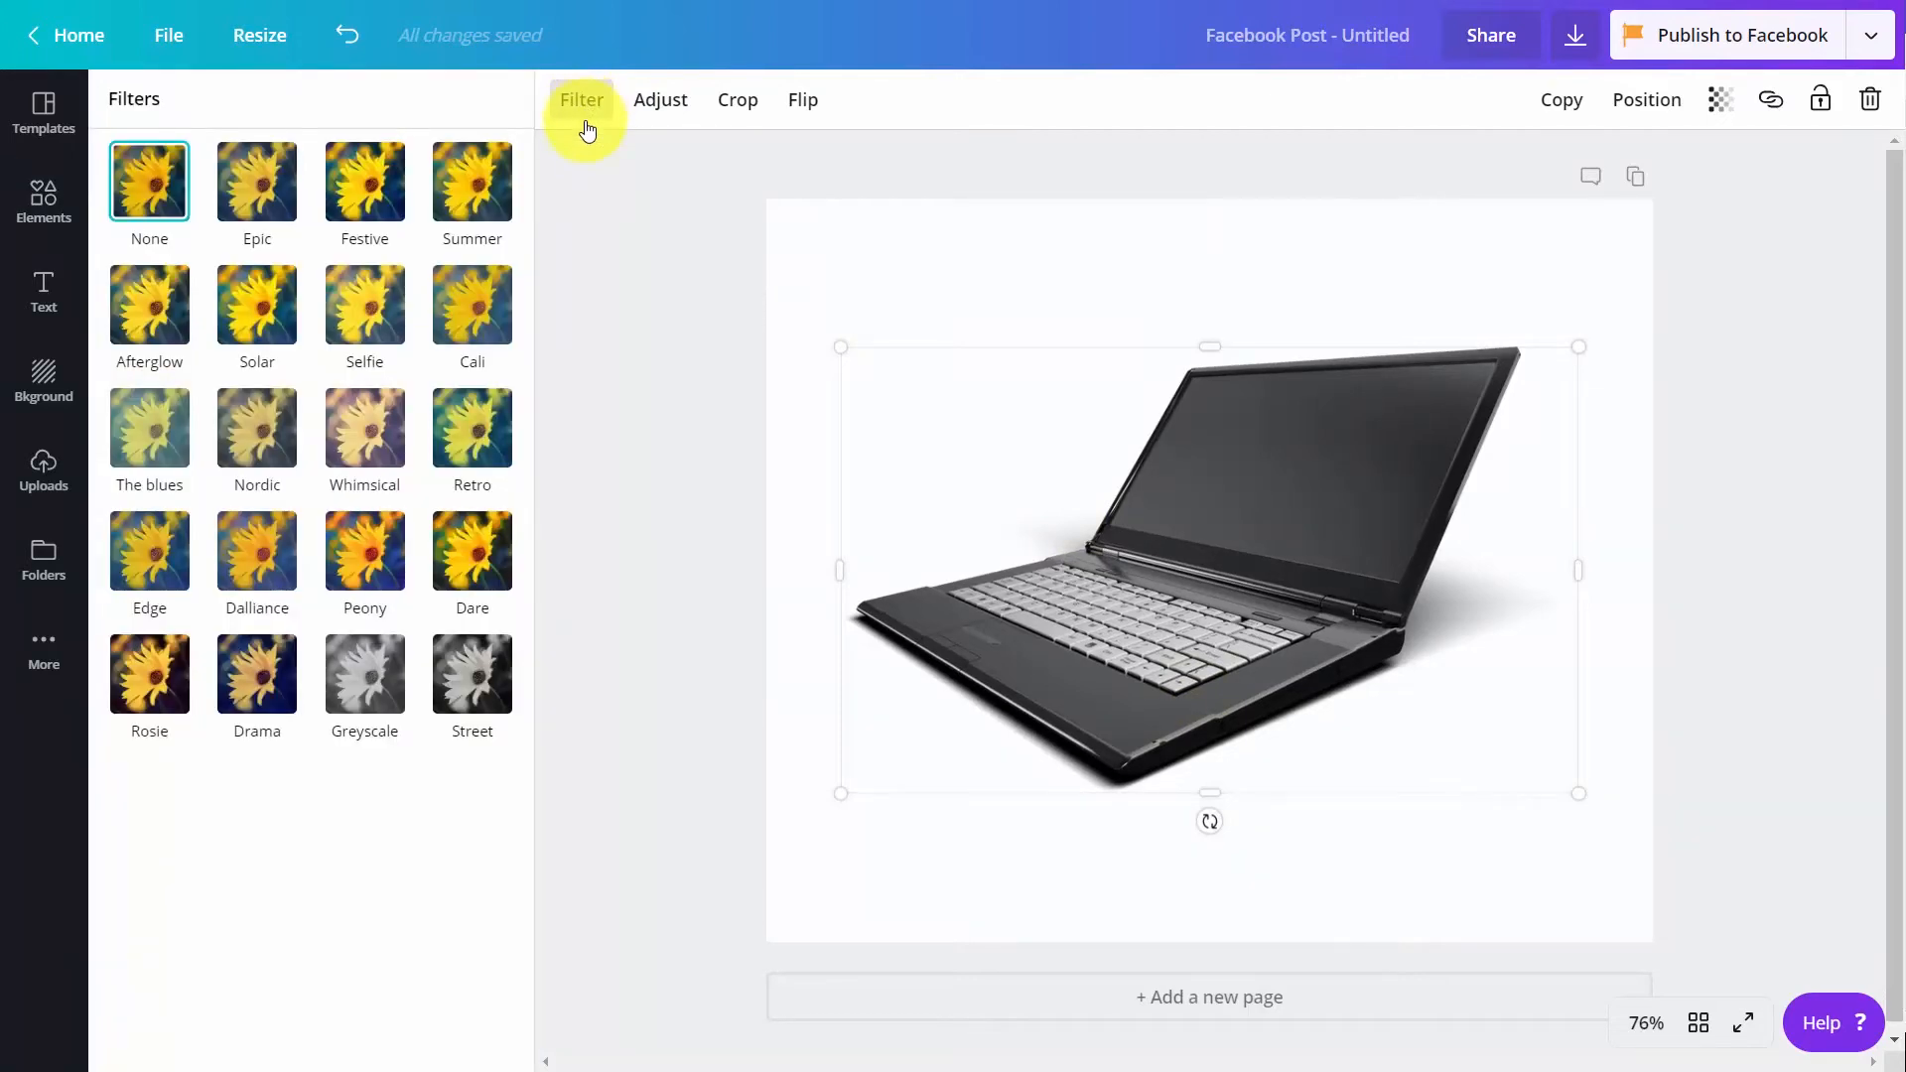
left_click(357, 183)
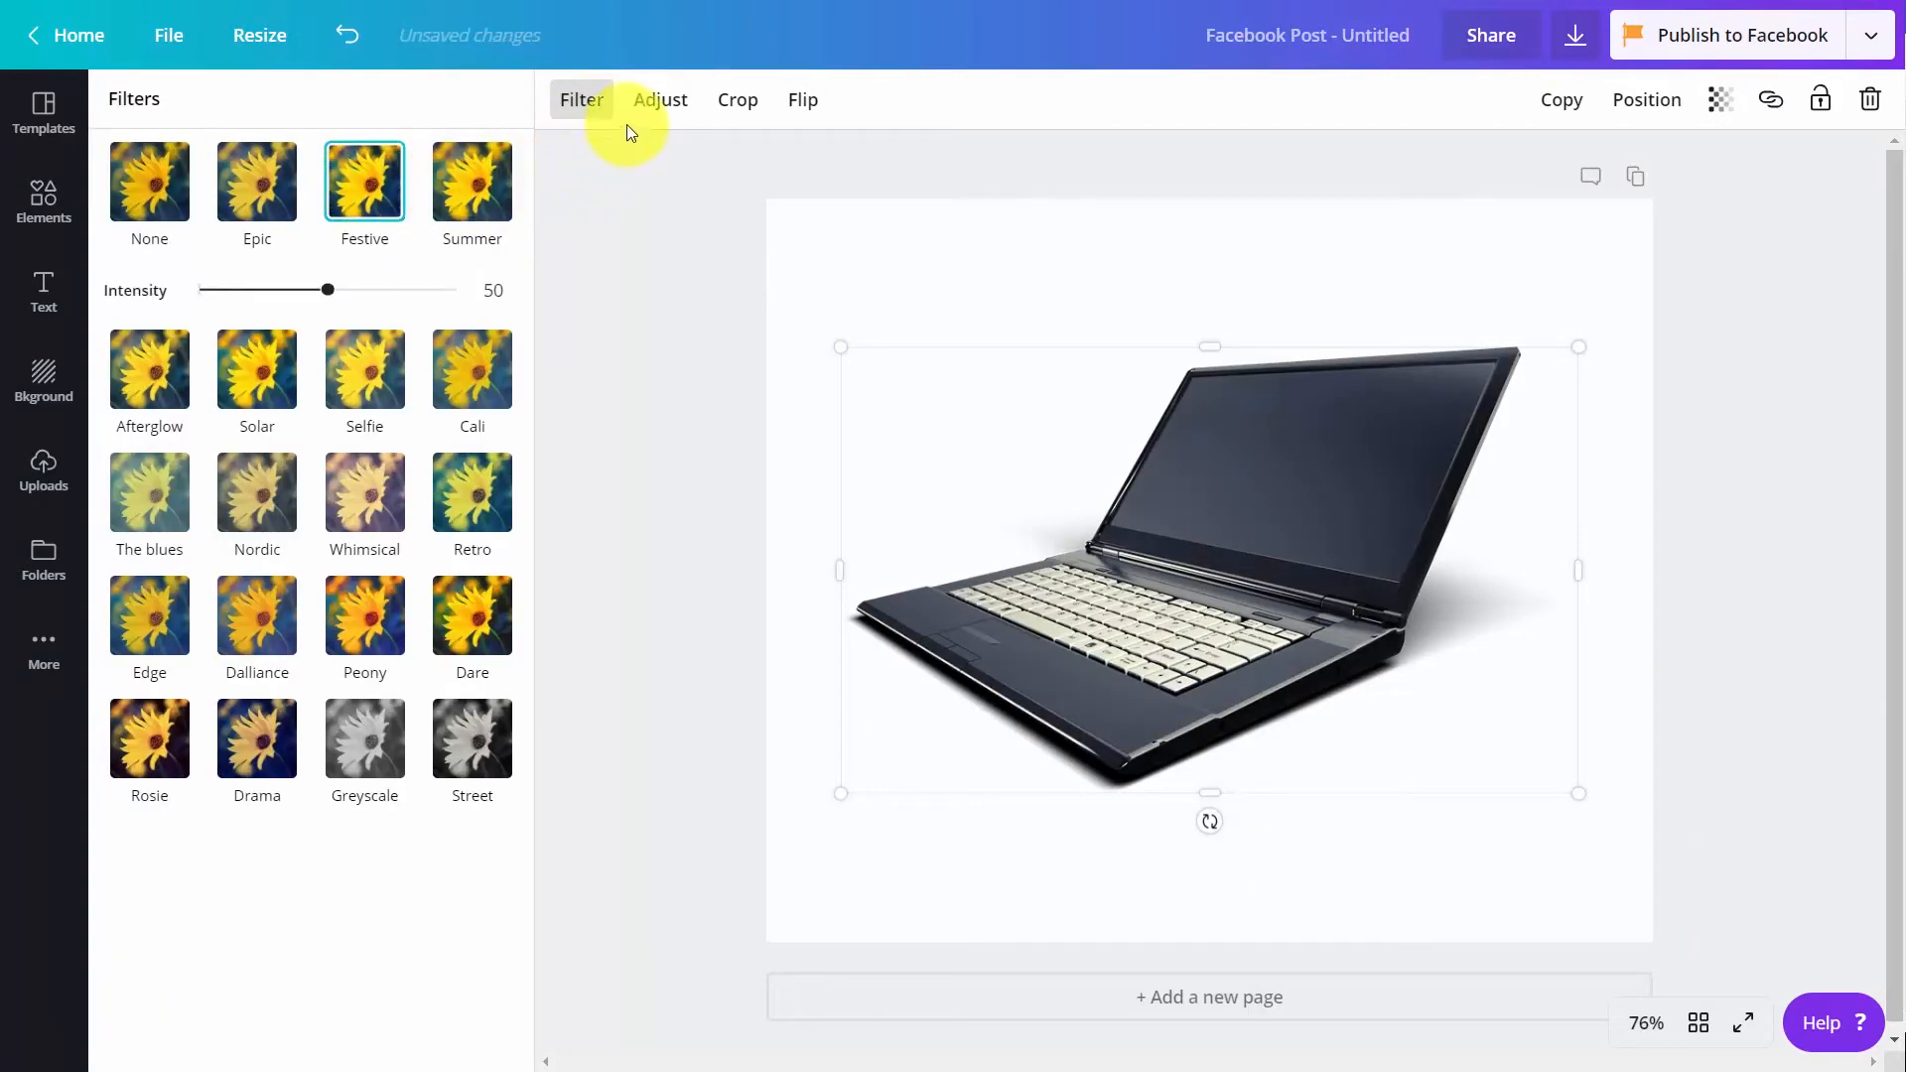
left_click(657, 98)
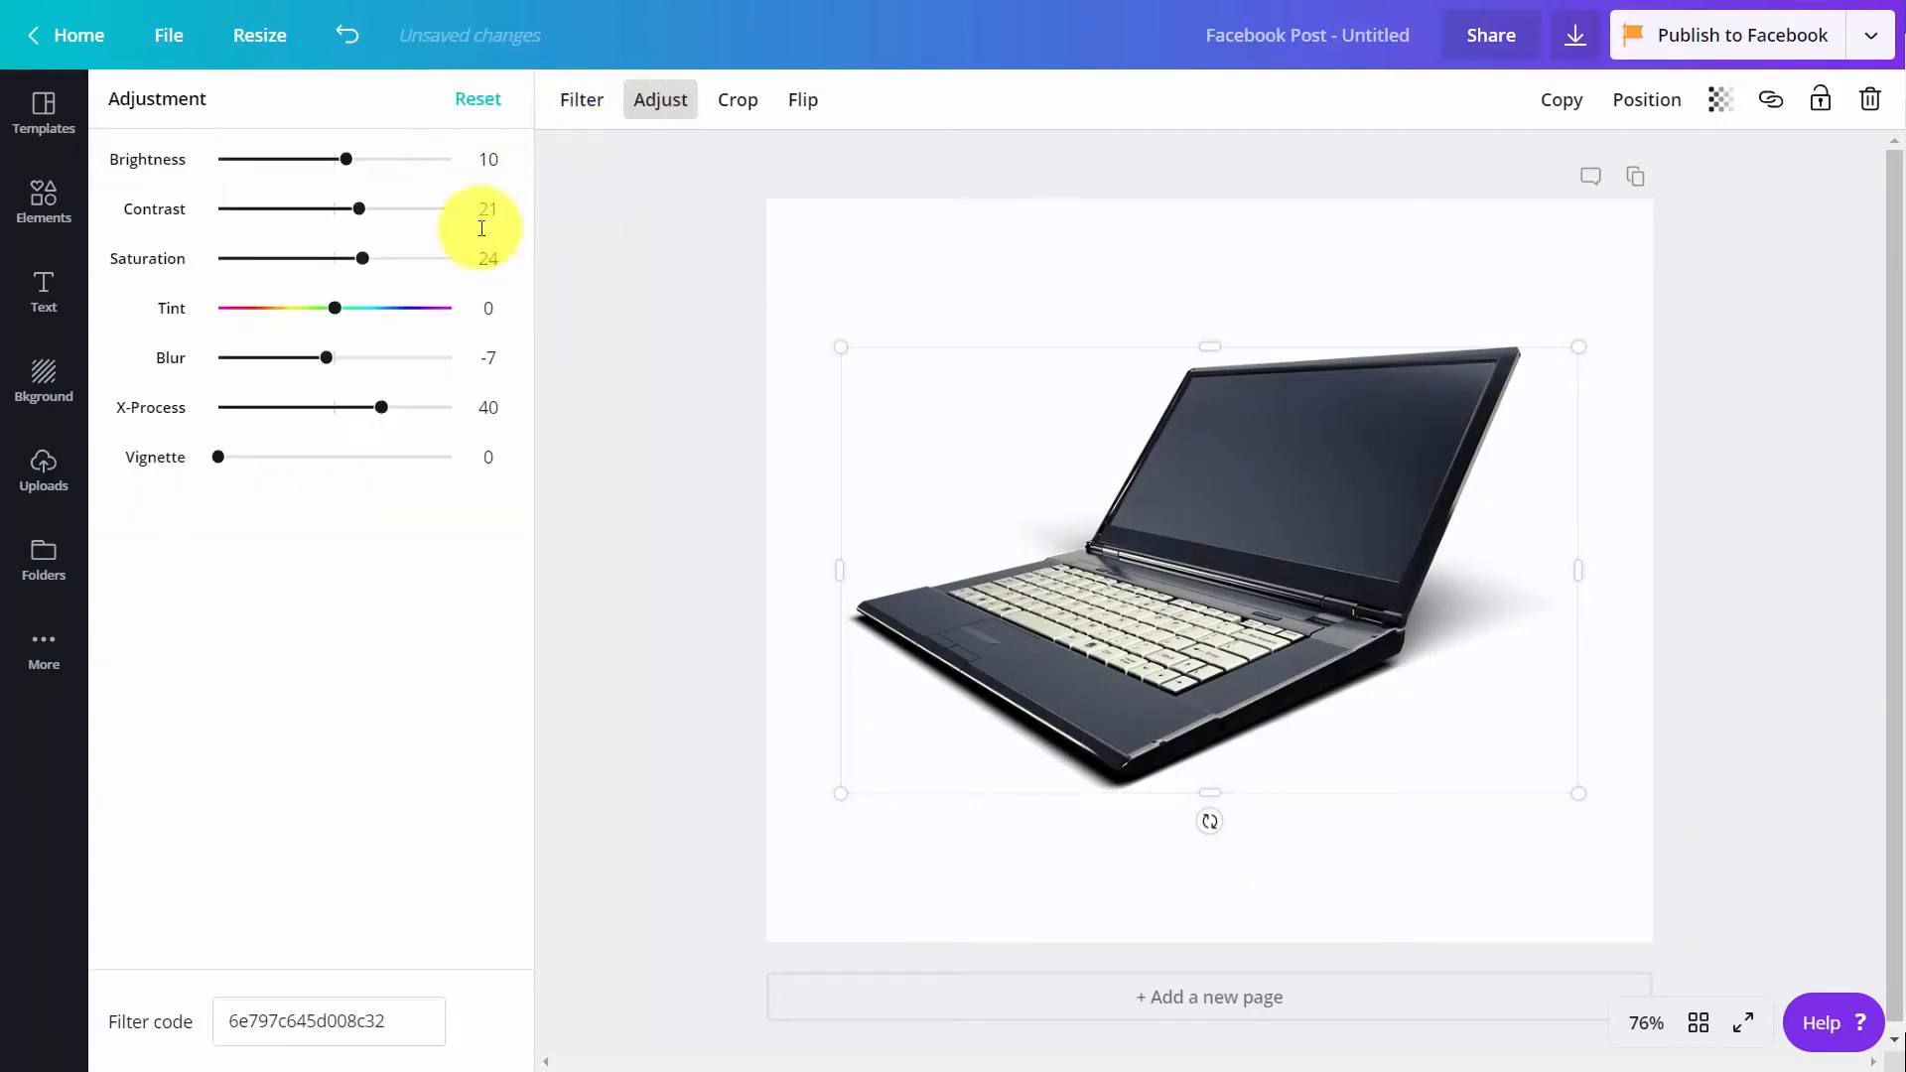
left_click_drag(334, 307, 379, 310)
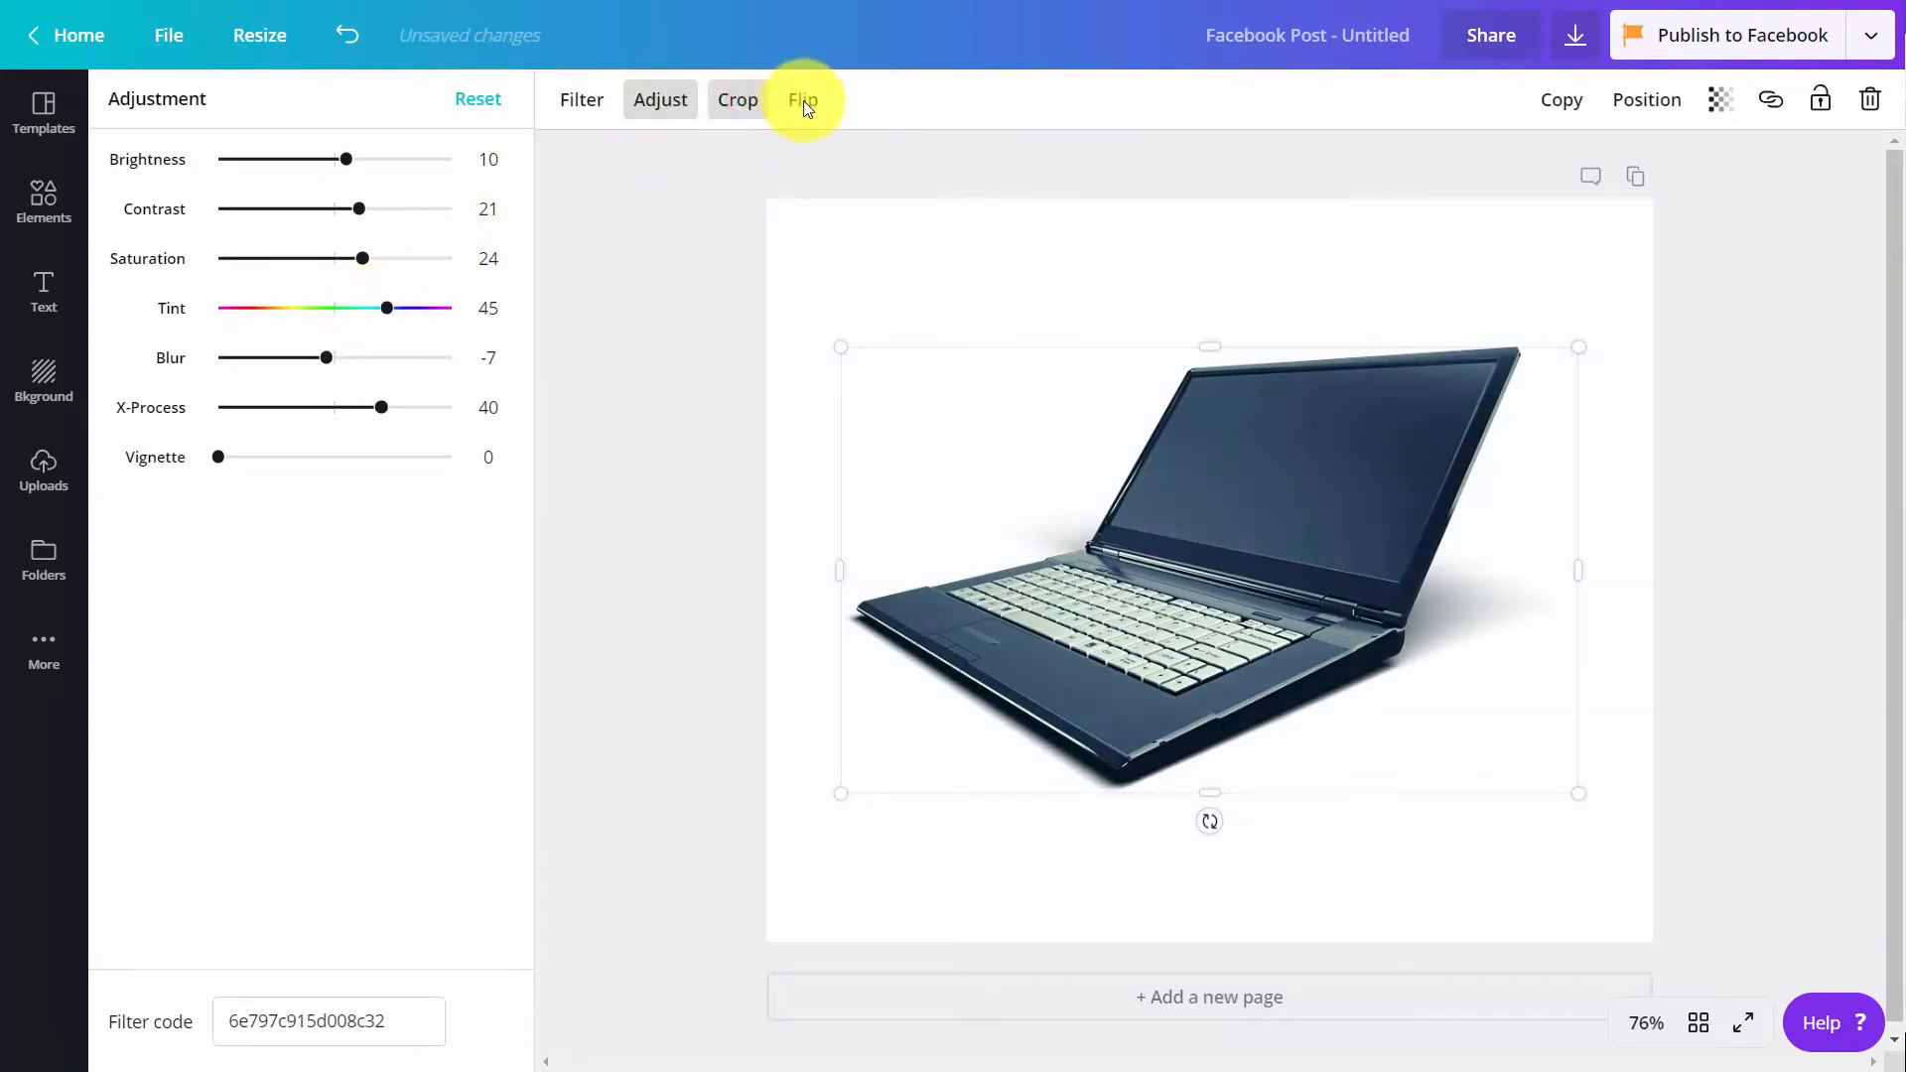
Look at the crop option for the laptop photo and flip the photo horizontally
left_click(738, 99)
left_click(685, 100)
left_click(824, 99)
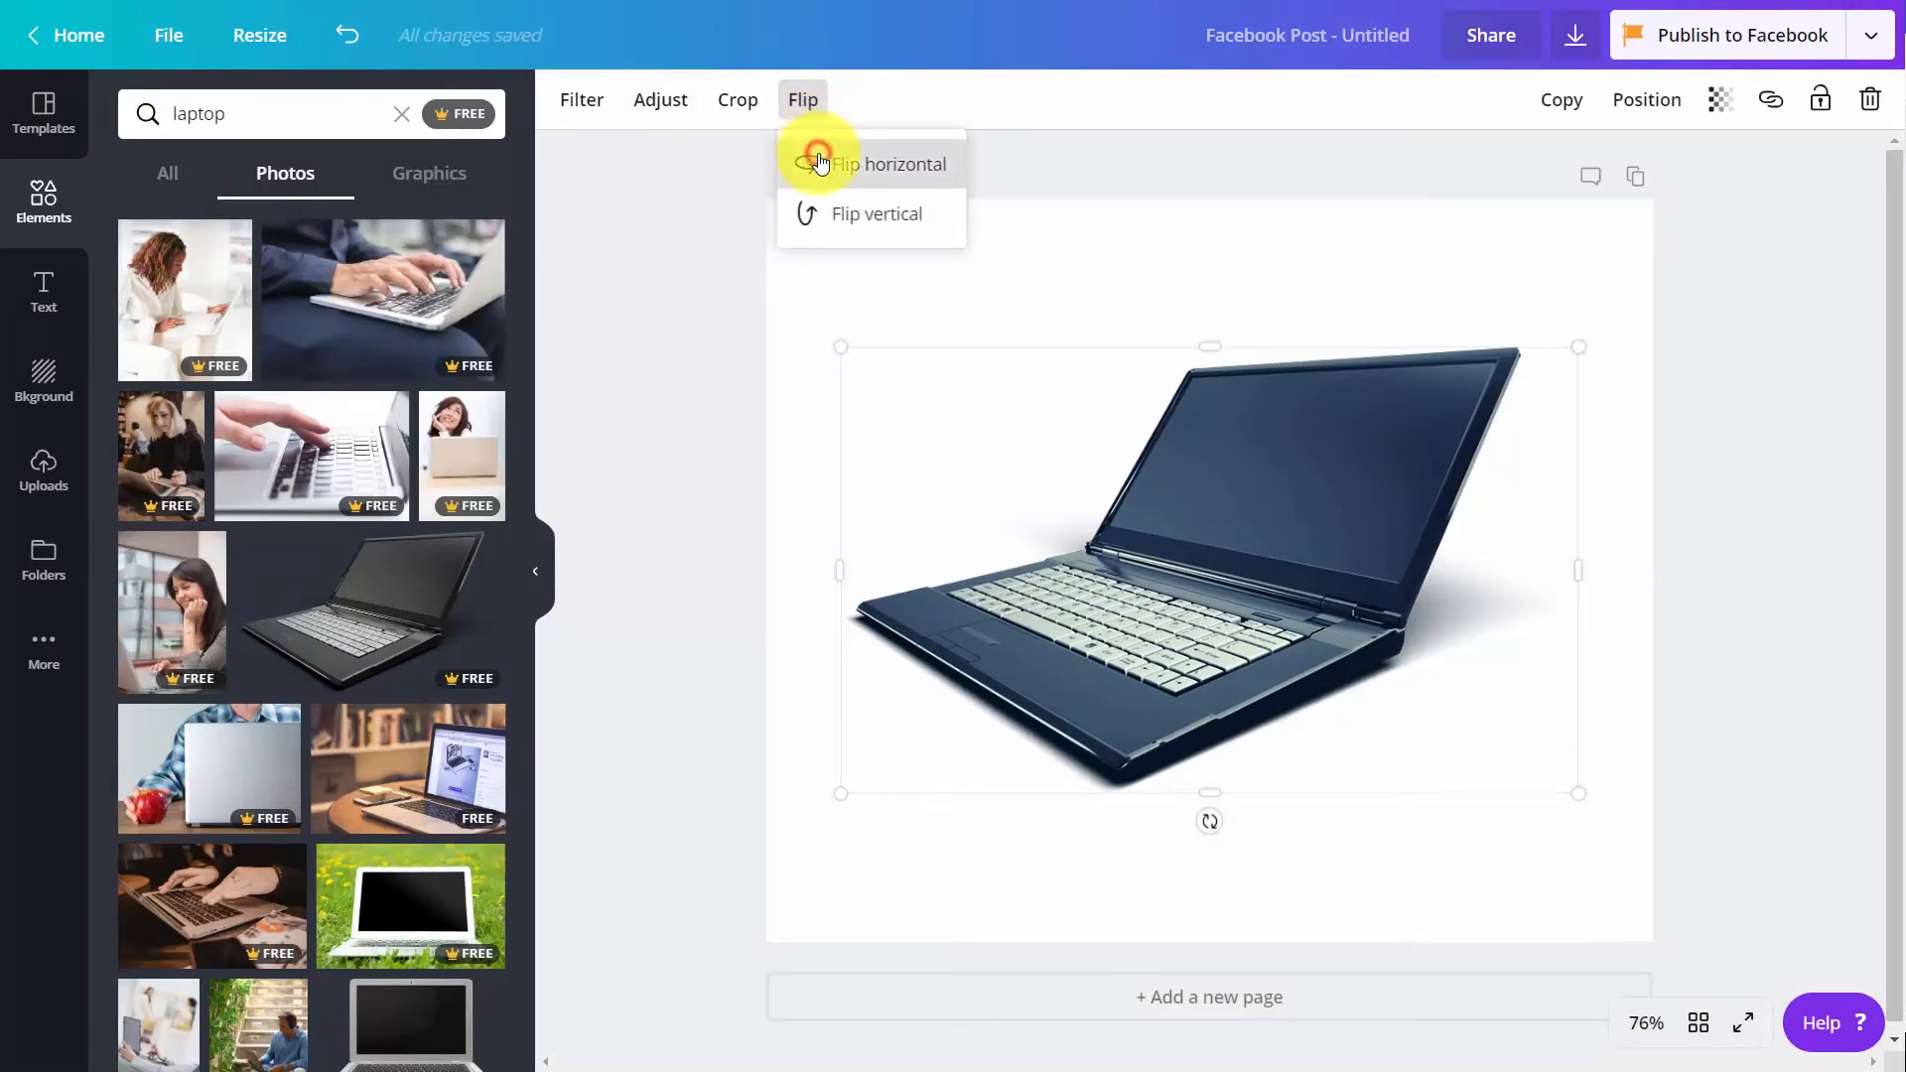
left_click(818, 162)
left_click(1018, 153)
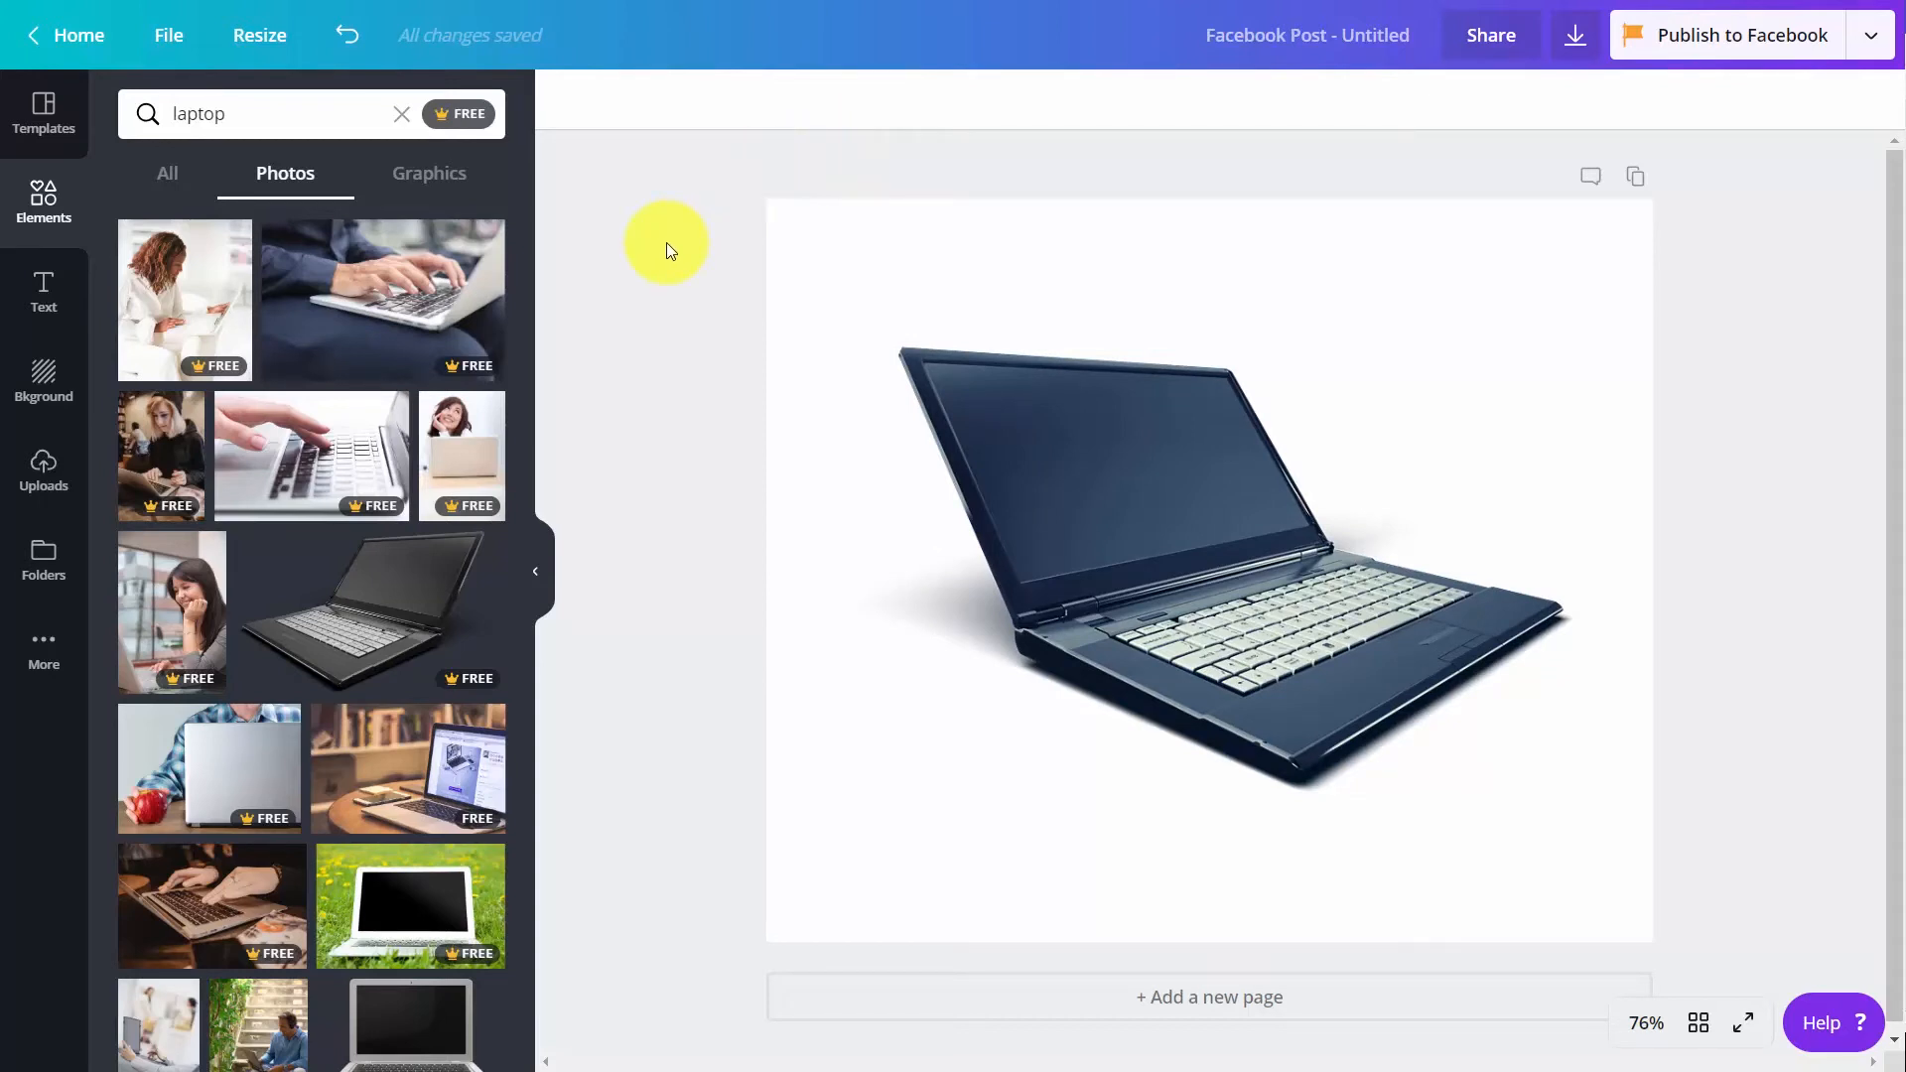
Create a design folder named "Laptops and Computers" and share it with all team members with Can edit permission
left_click(1630, 38)
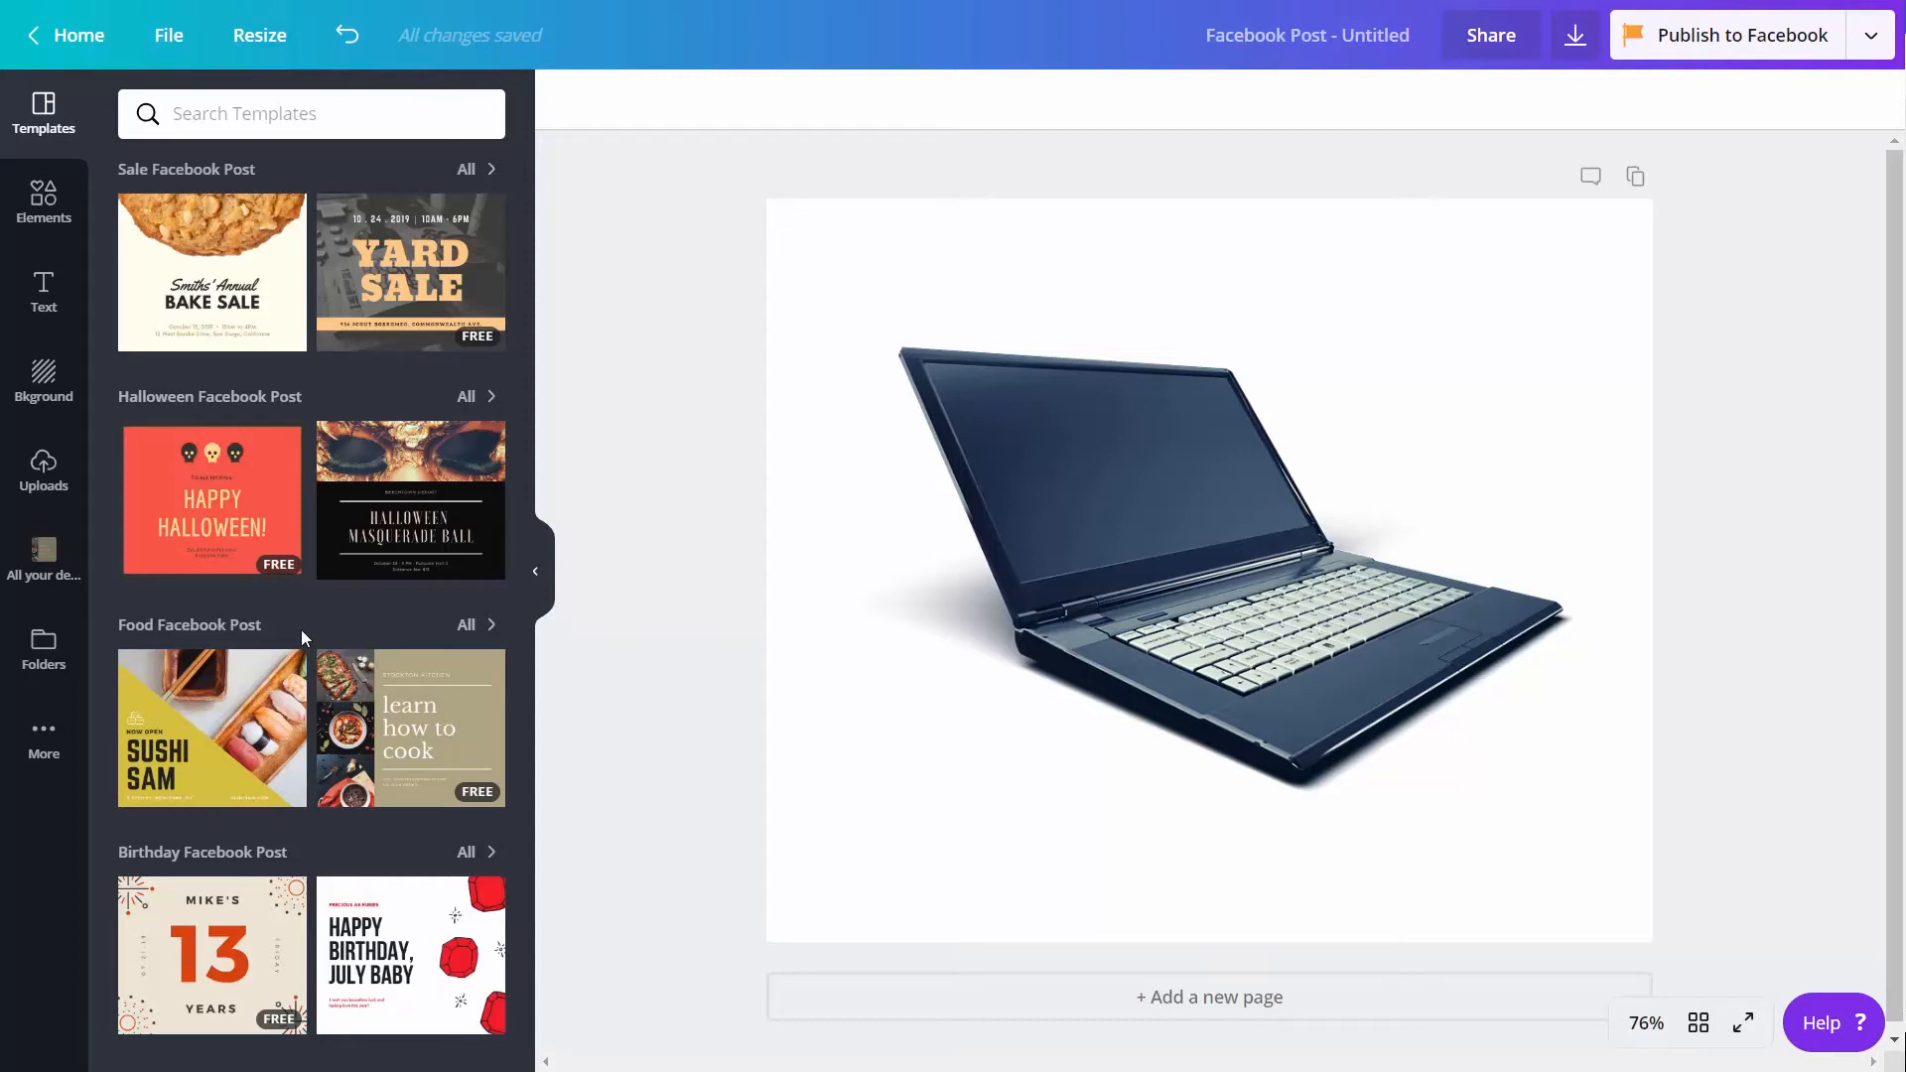
left_click(43, 652)
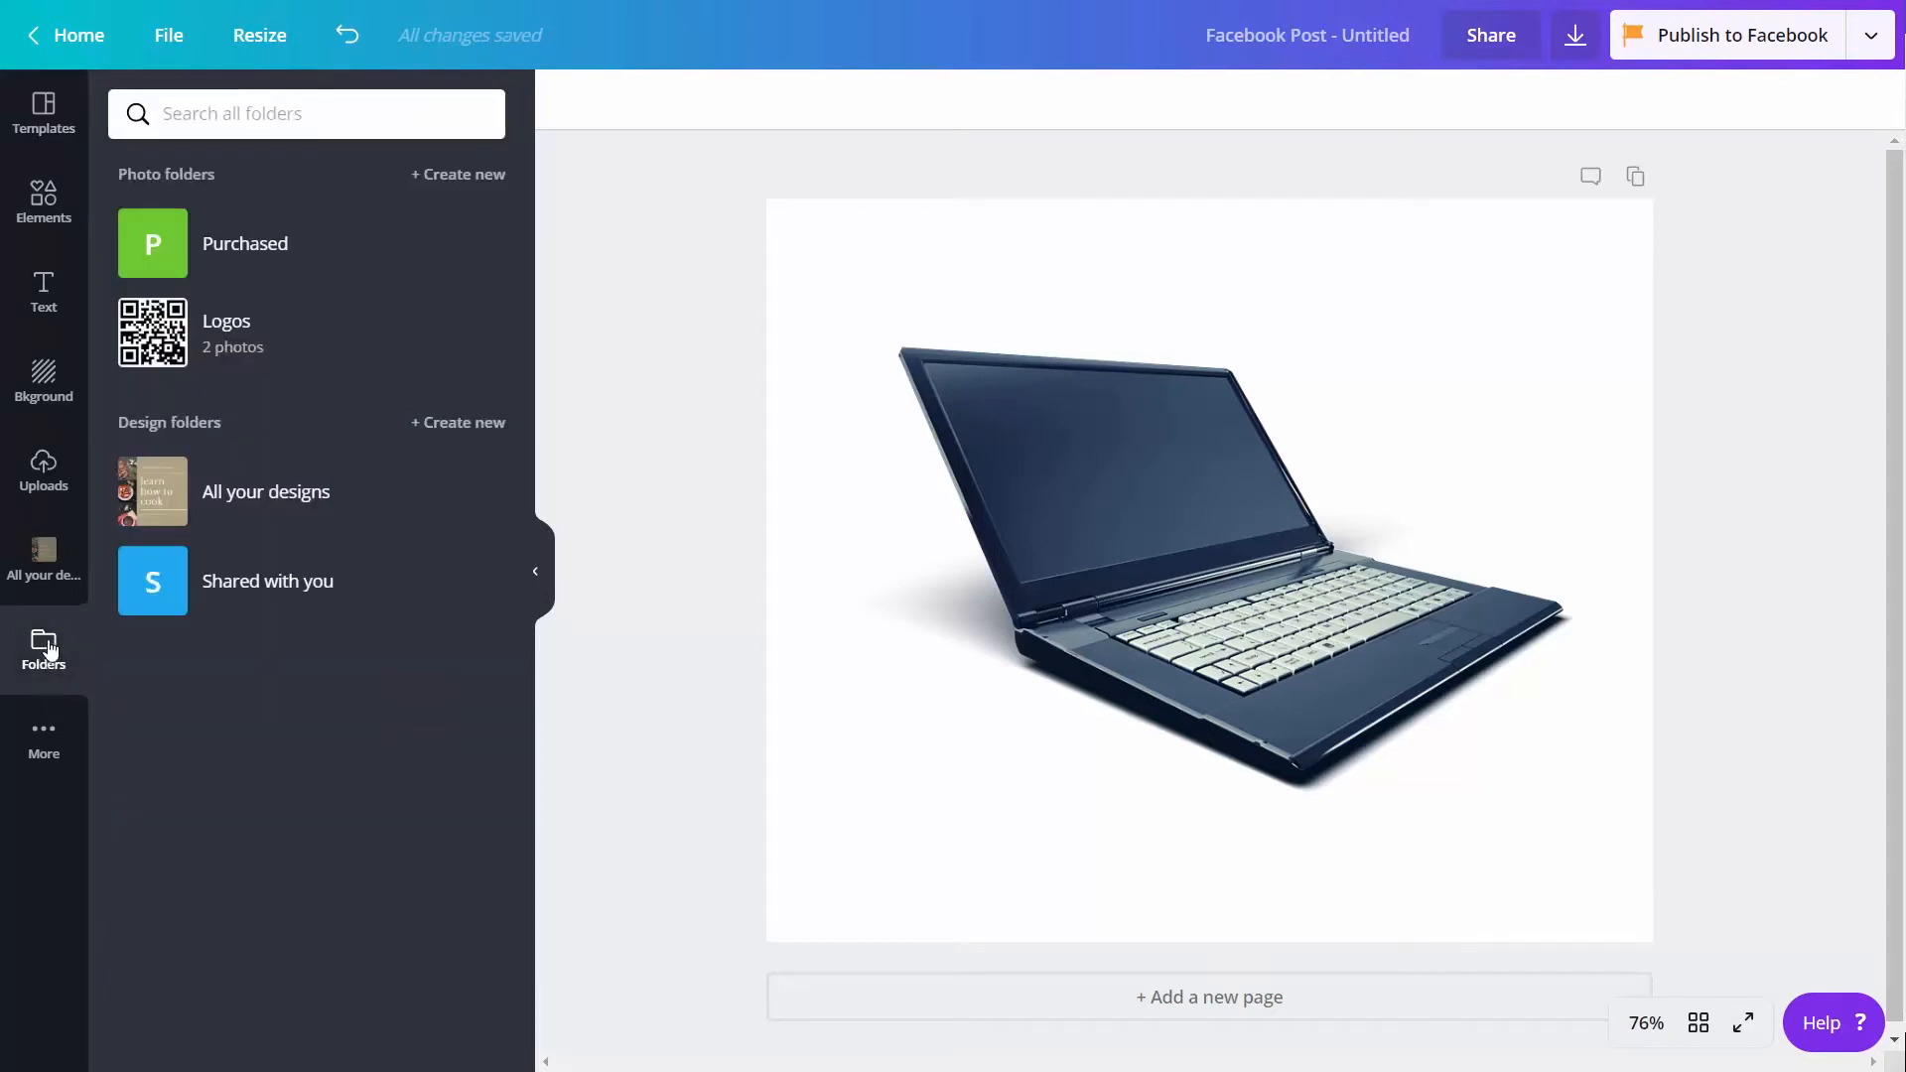
left_click(453, 430)
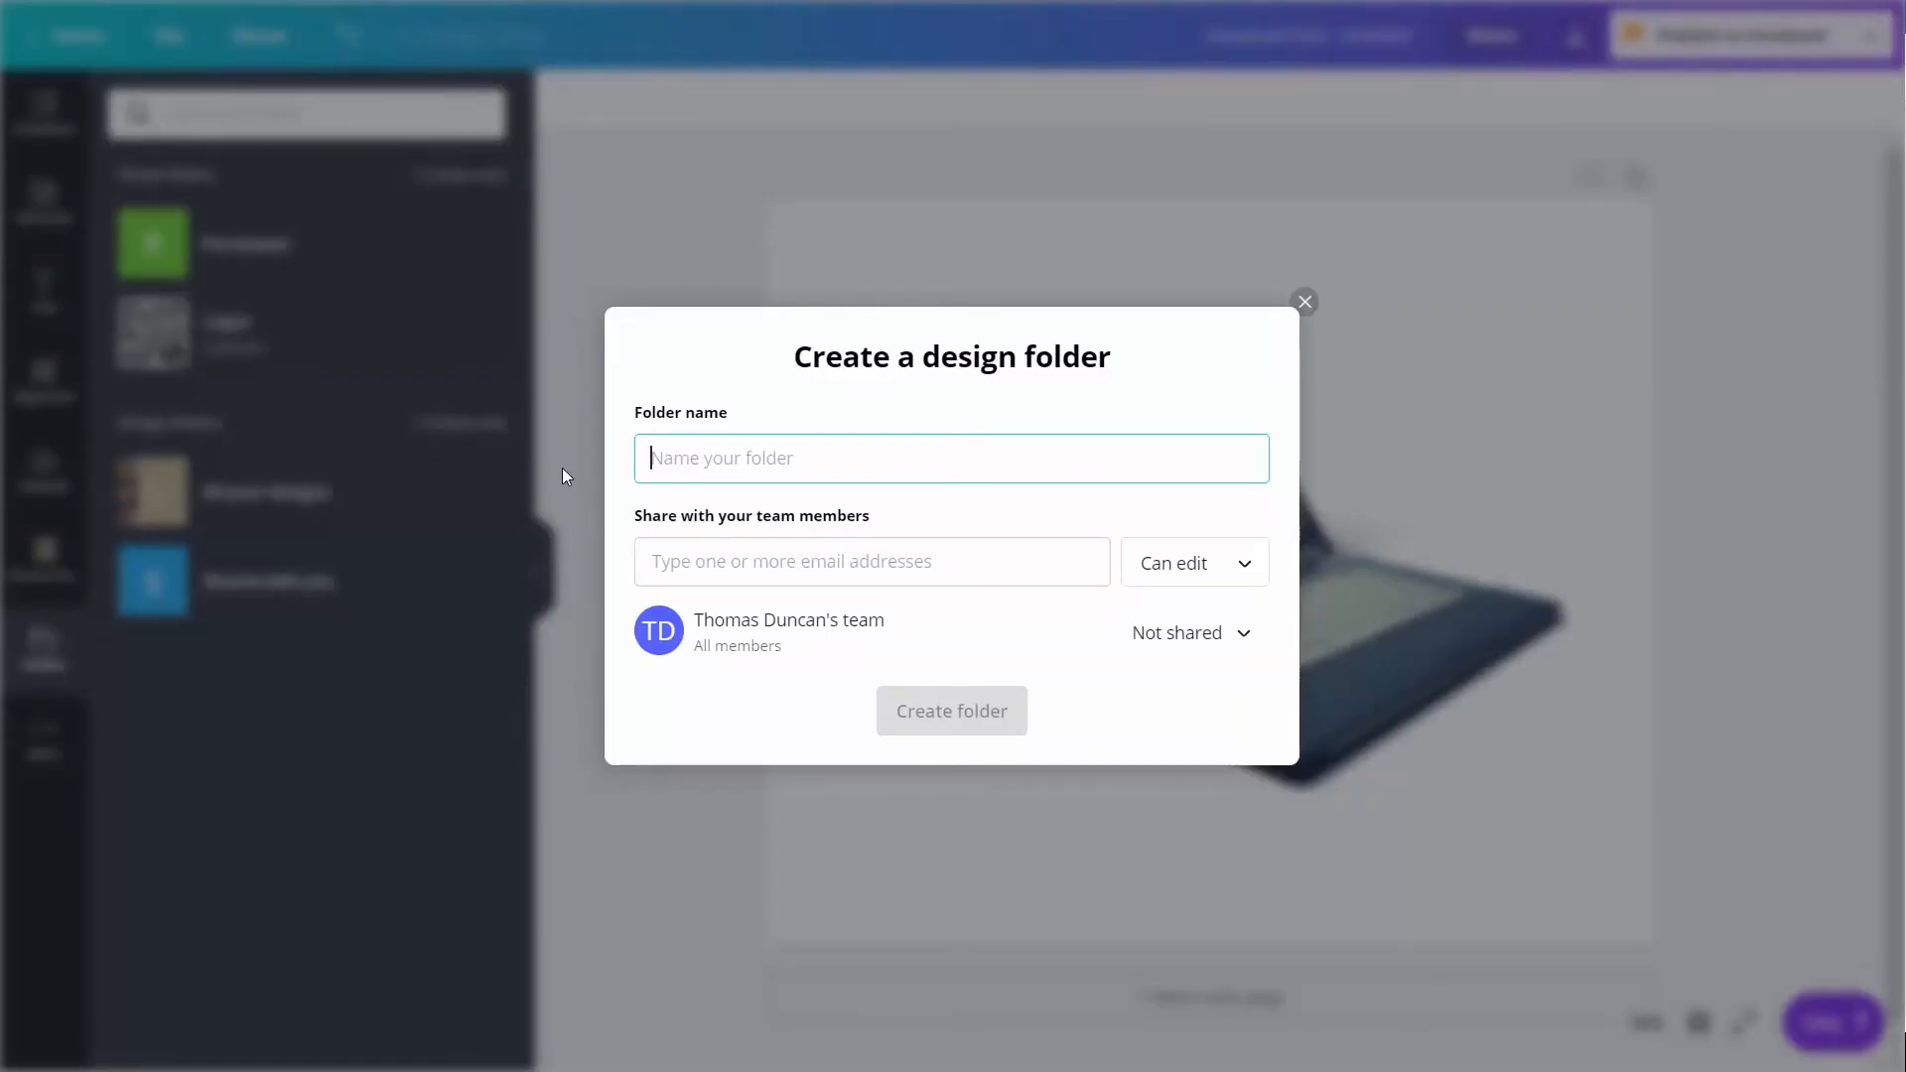
type("Laptops and Computers")
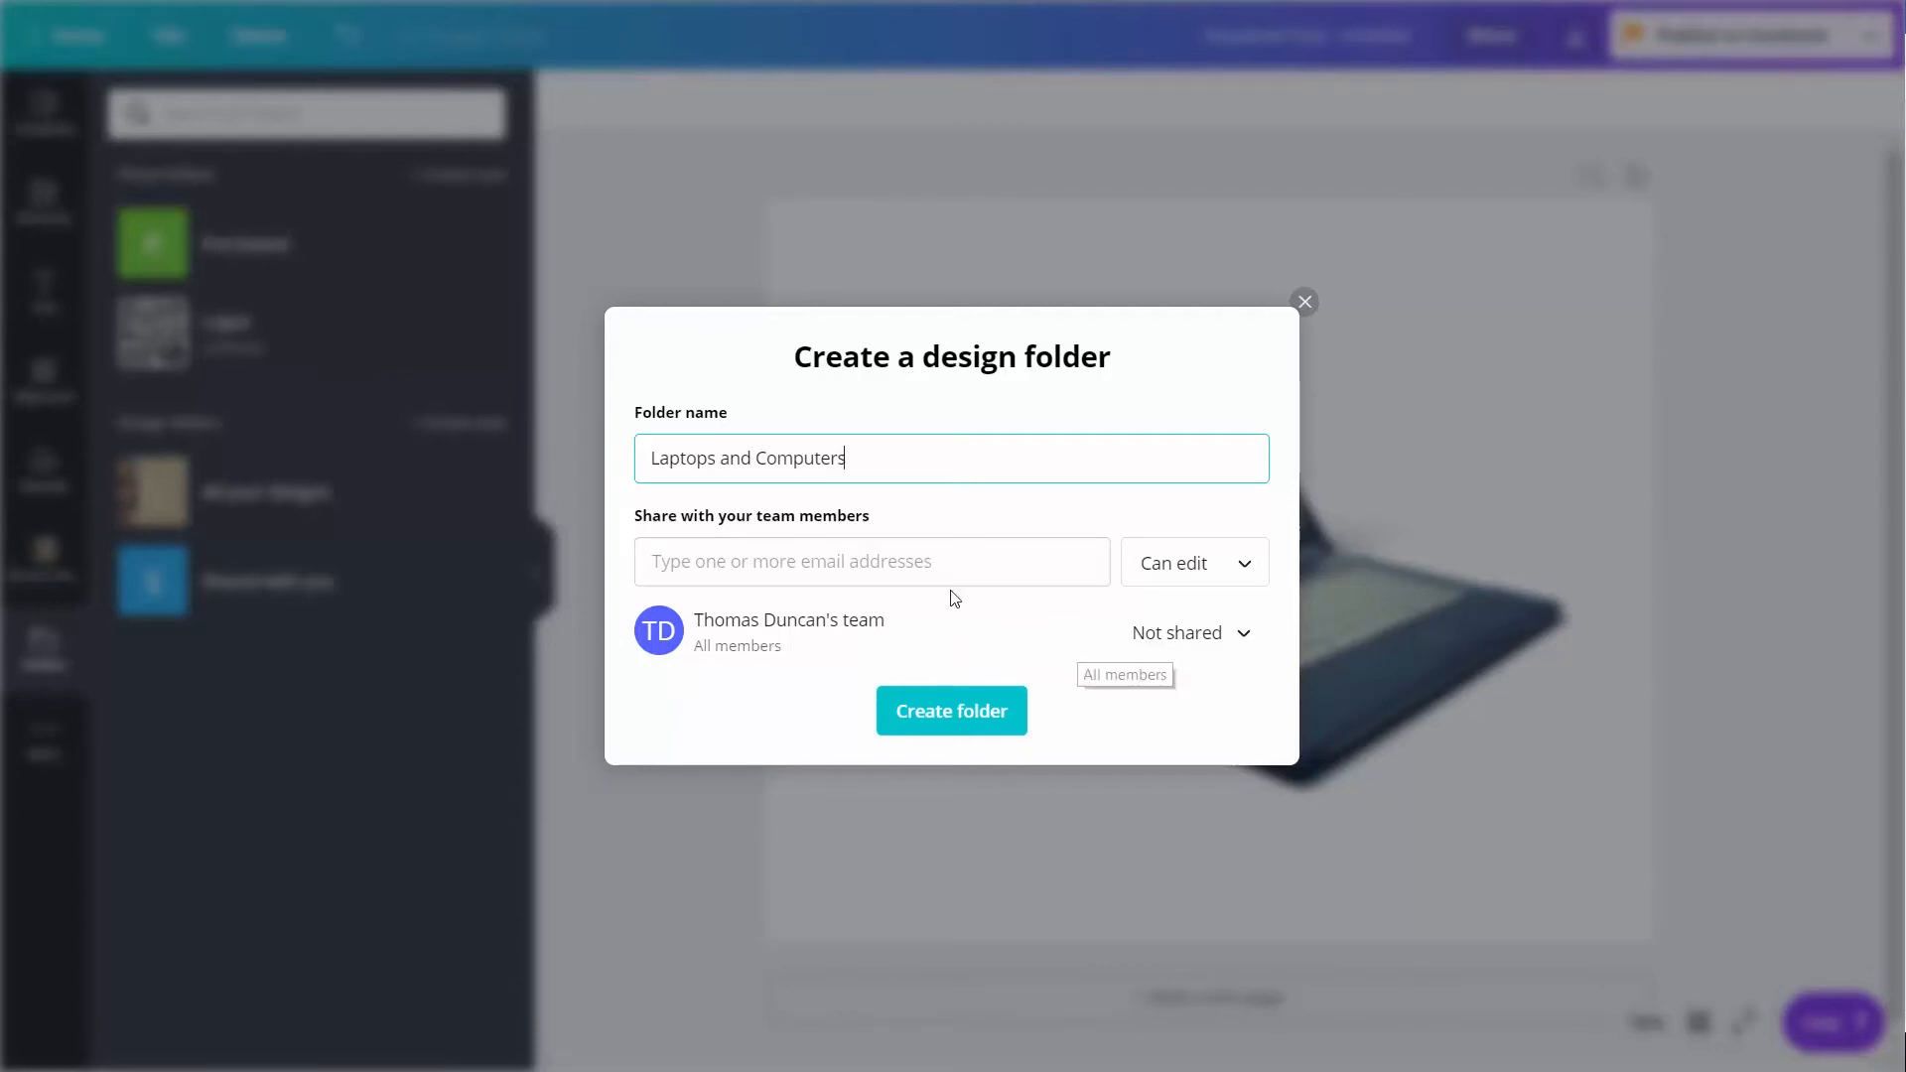
left_click(1072, 615)
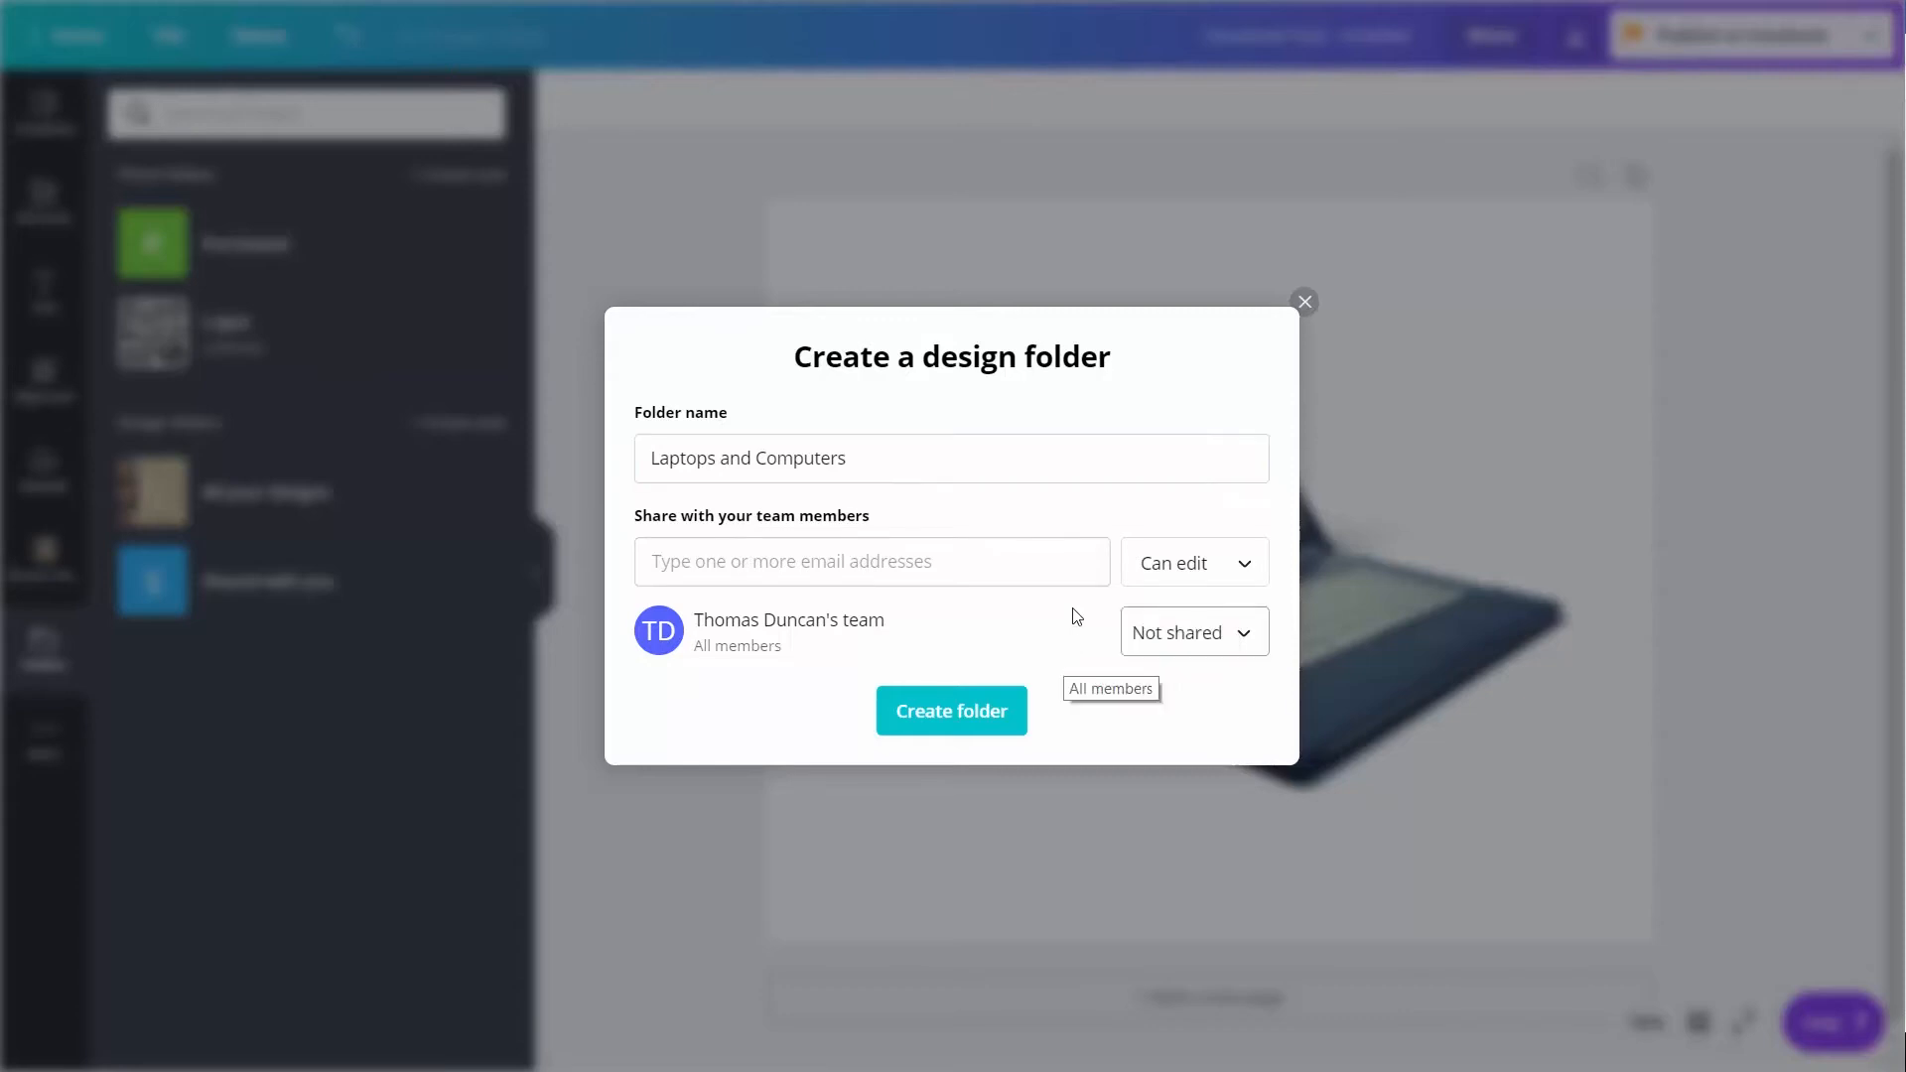
left_click(1236, 646)
left_click(1206, 682)
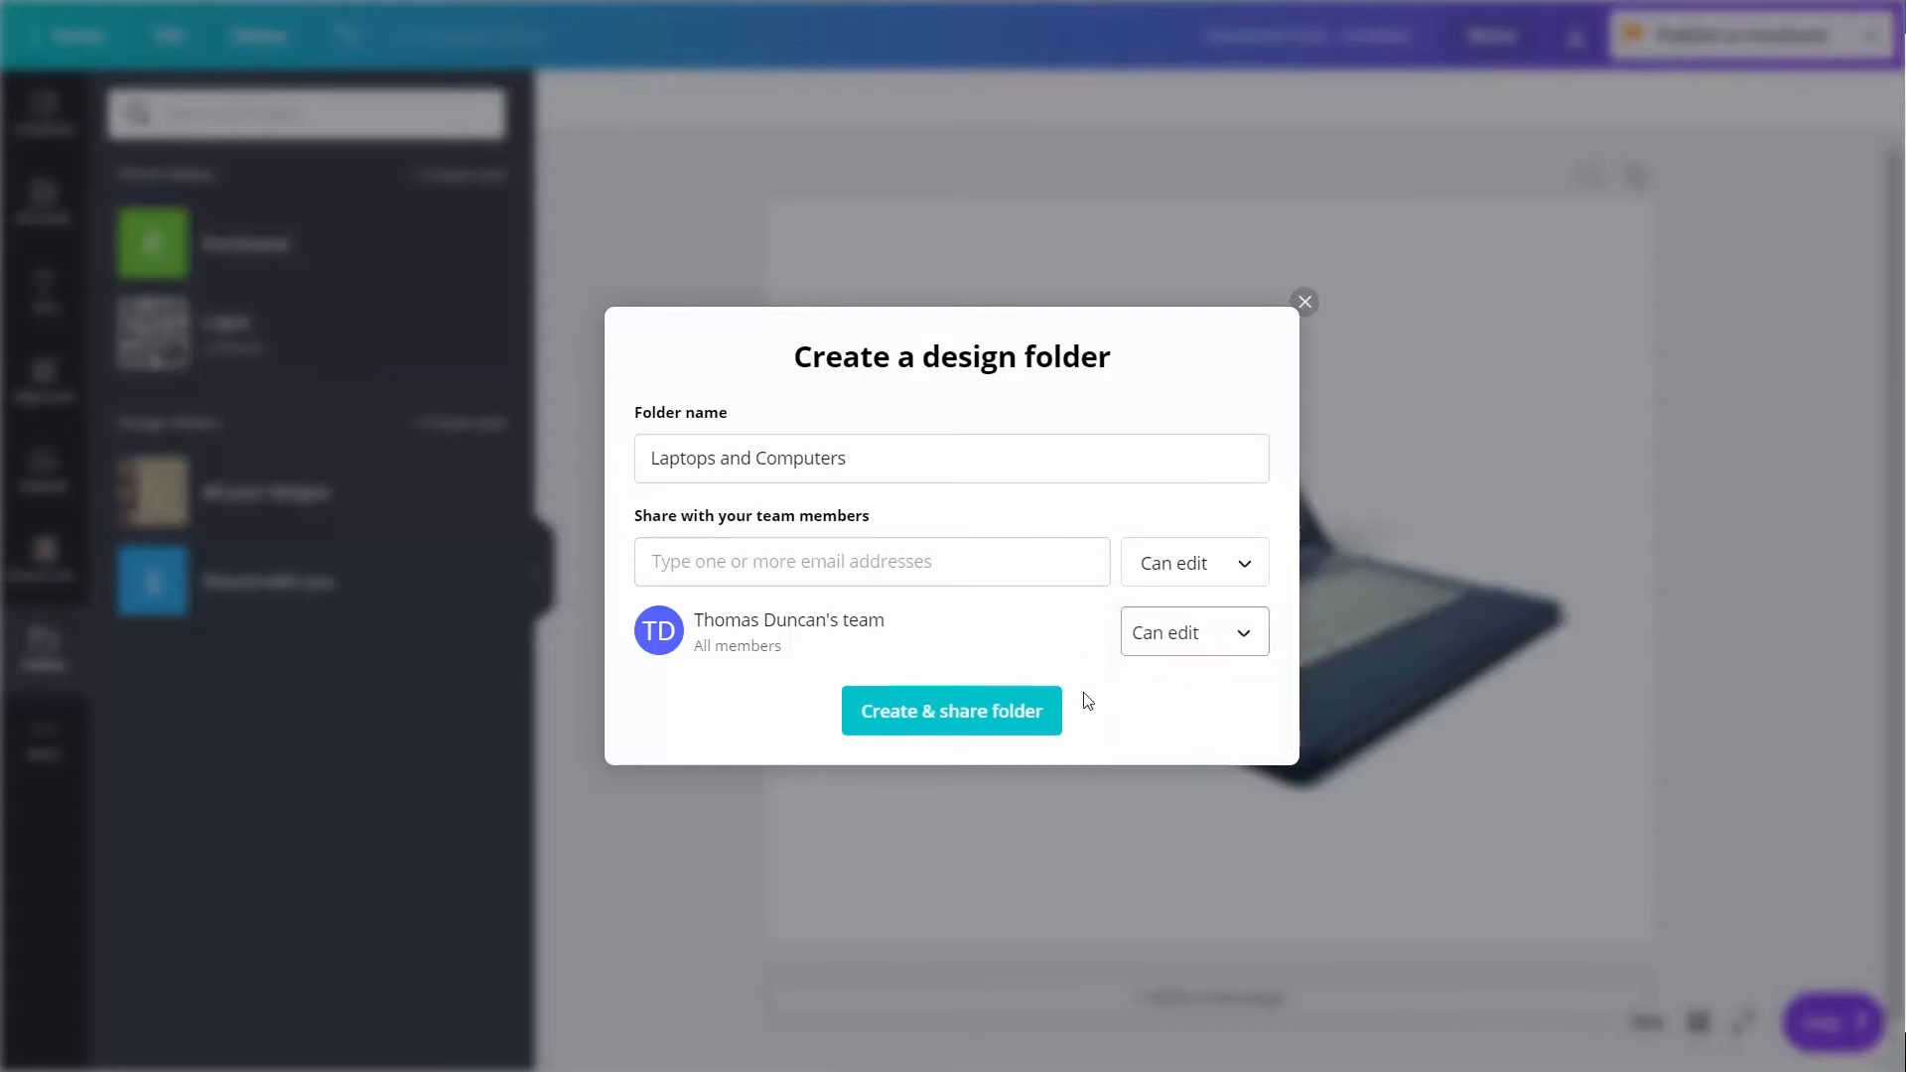
left_click(951, 722)
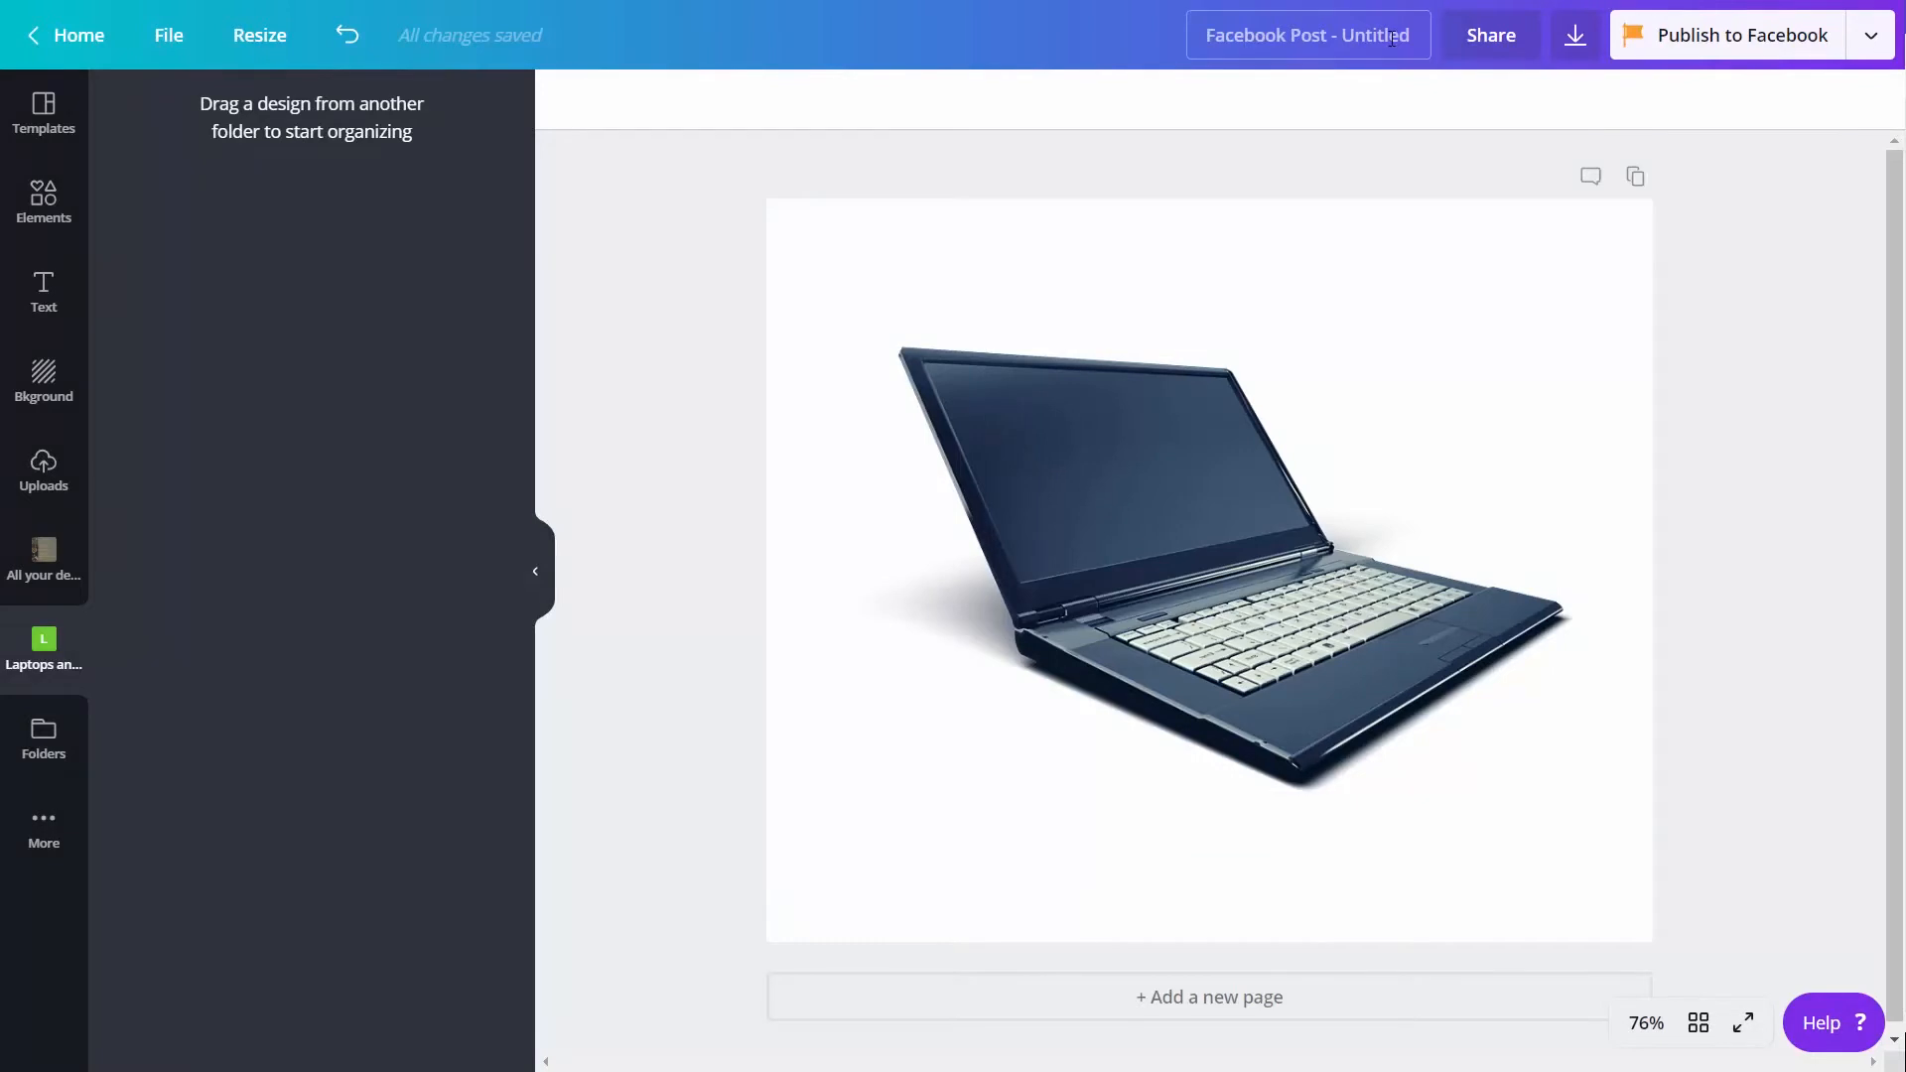
Rename the laptop design "Green Computers", move it into the Laptops and Computers folder, and open that folder
left_click(1391, 37)
key("BackSpace")
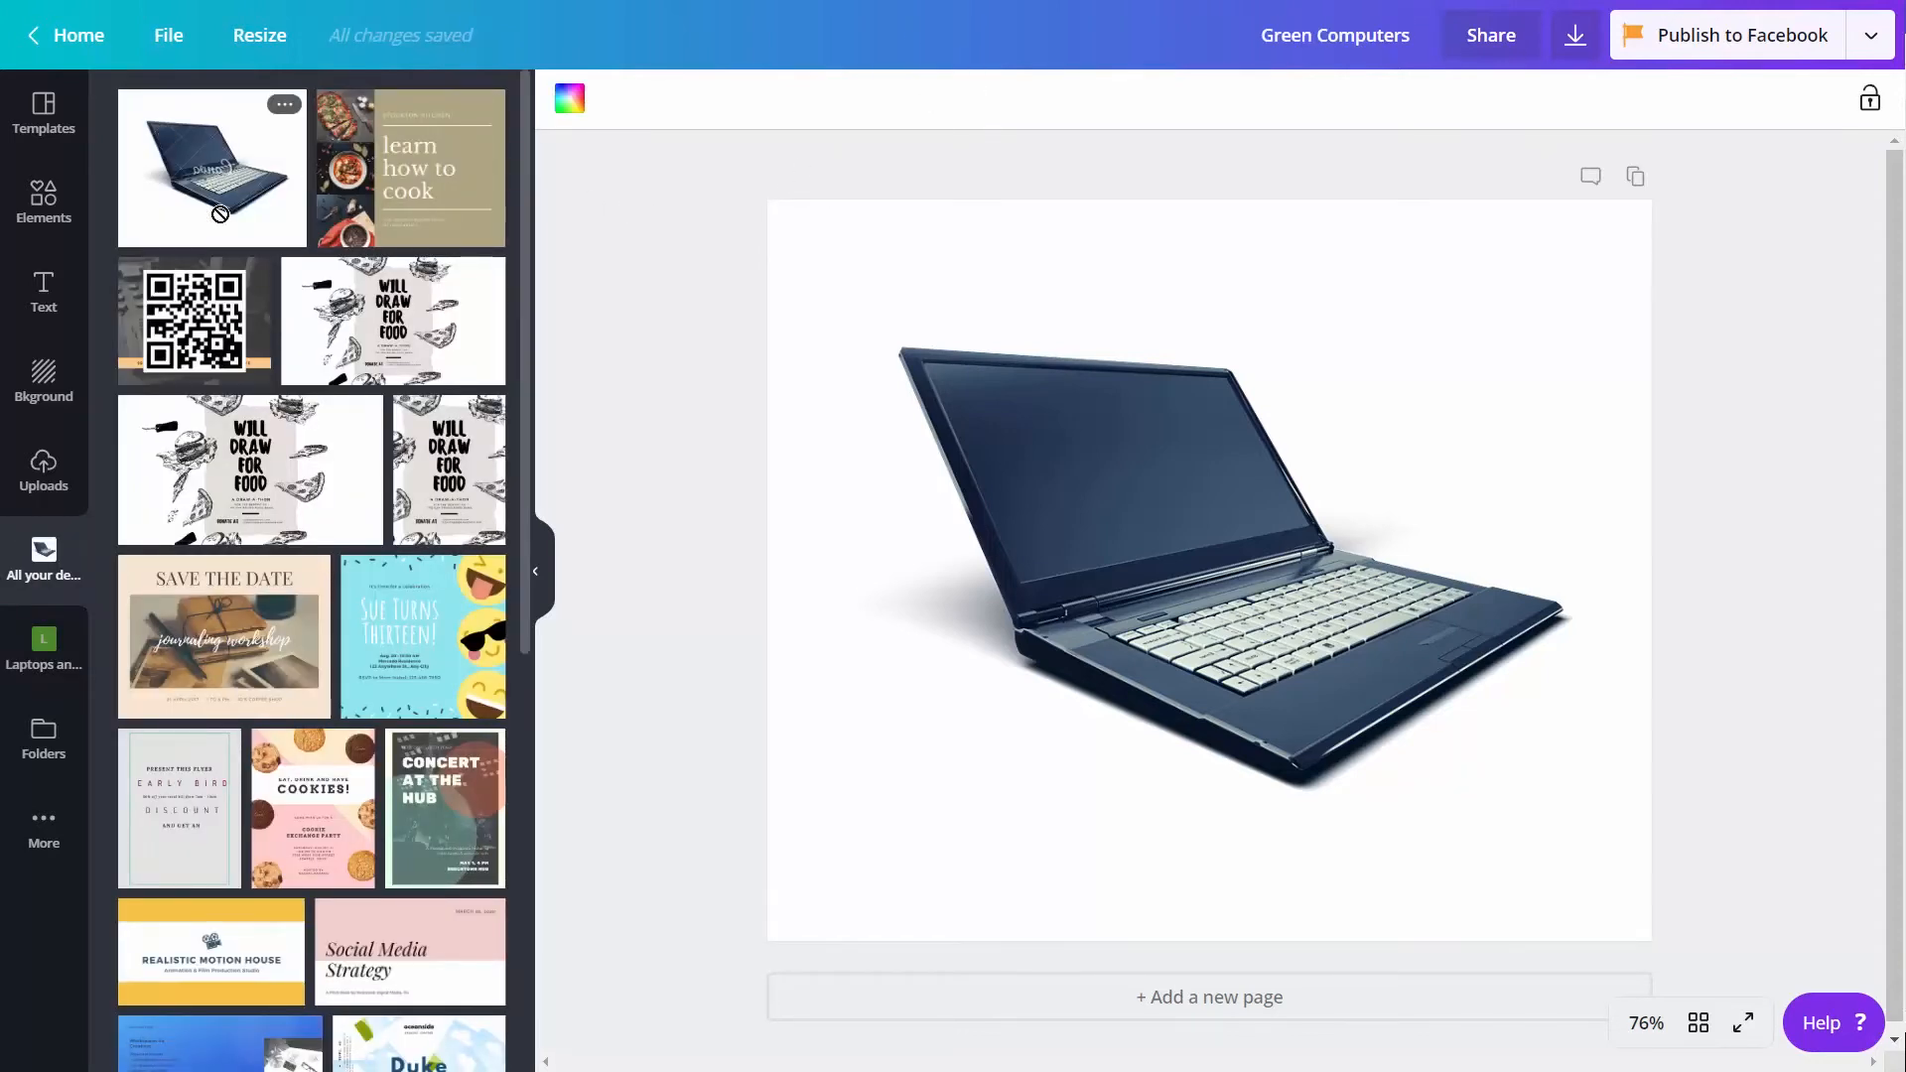
left_click_drag(220, 230, 26, 640)
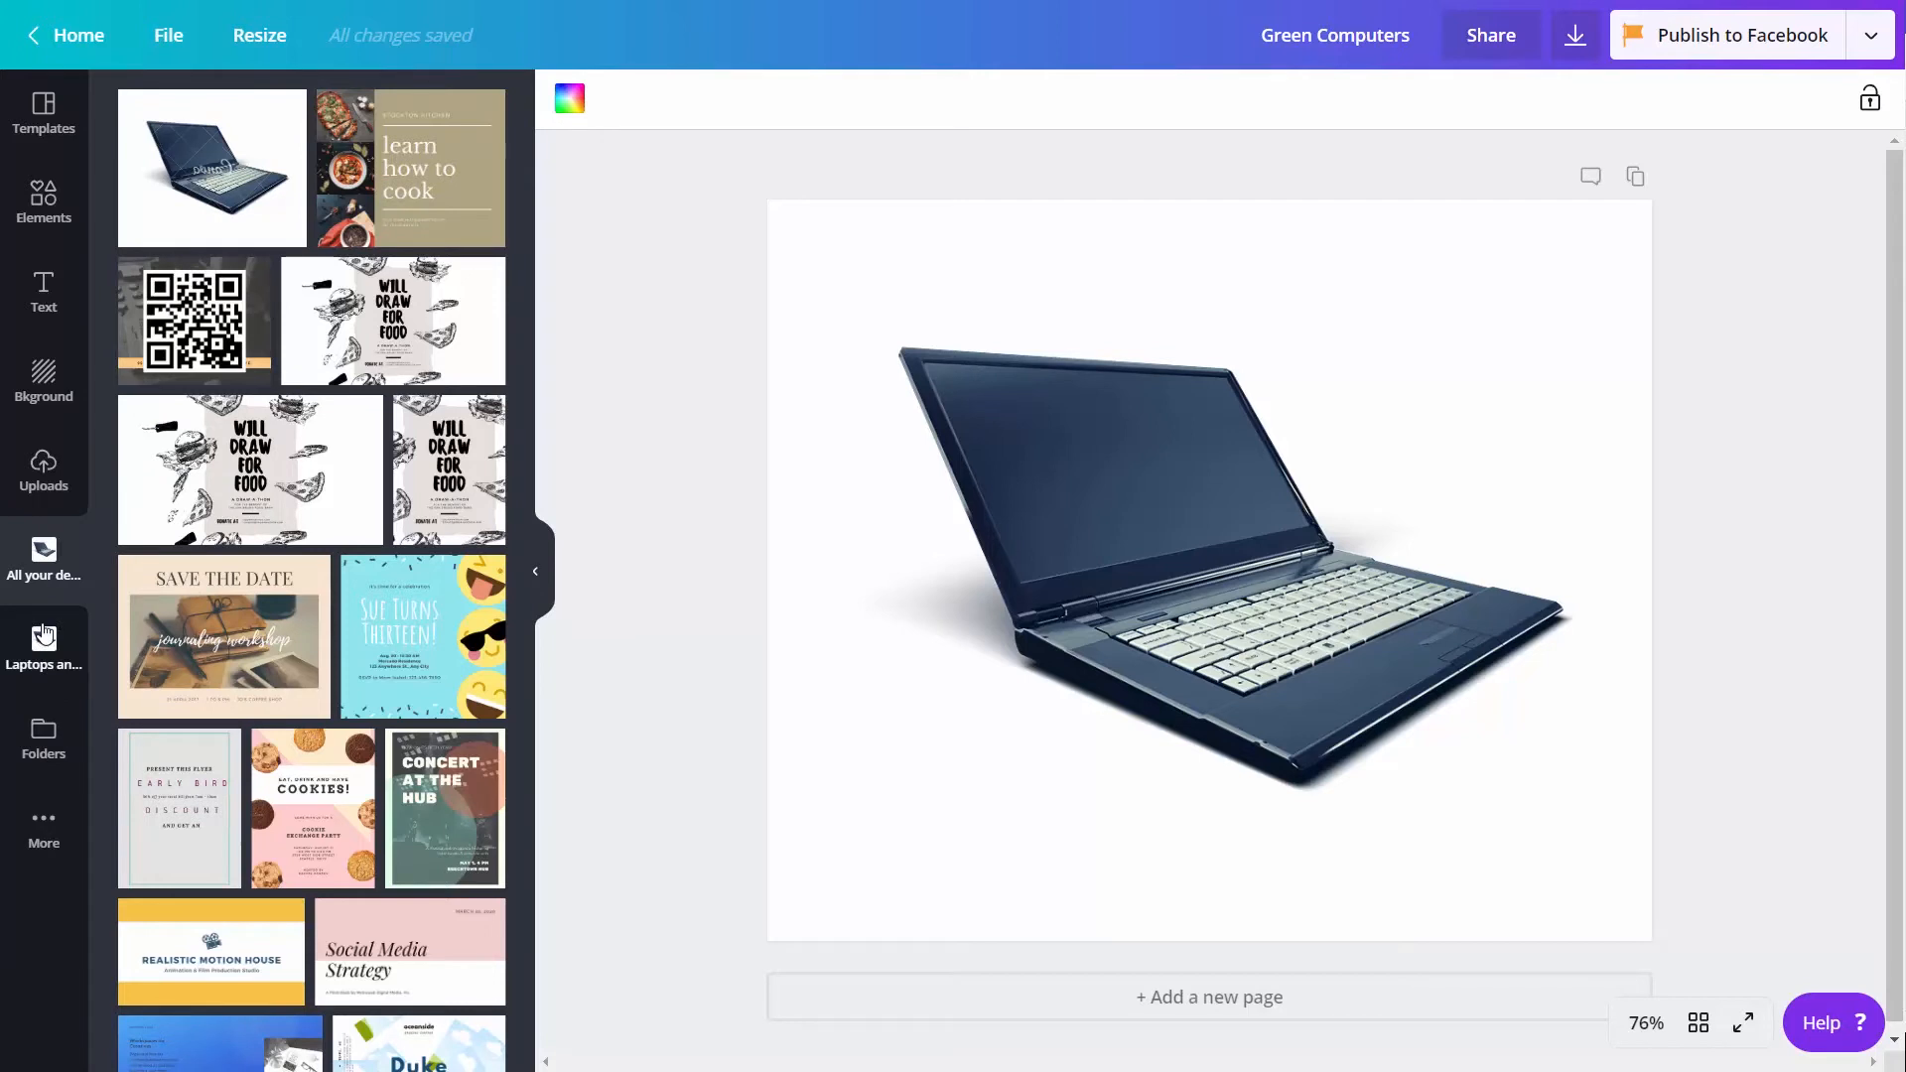
left_click(44, 635)
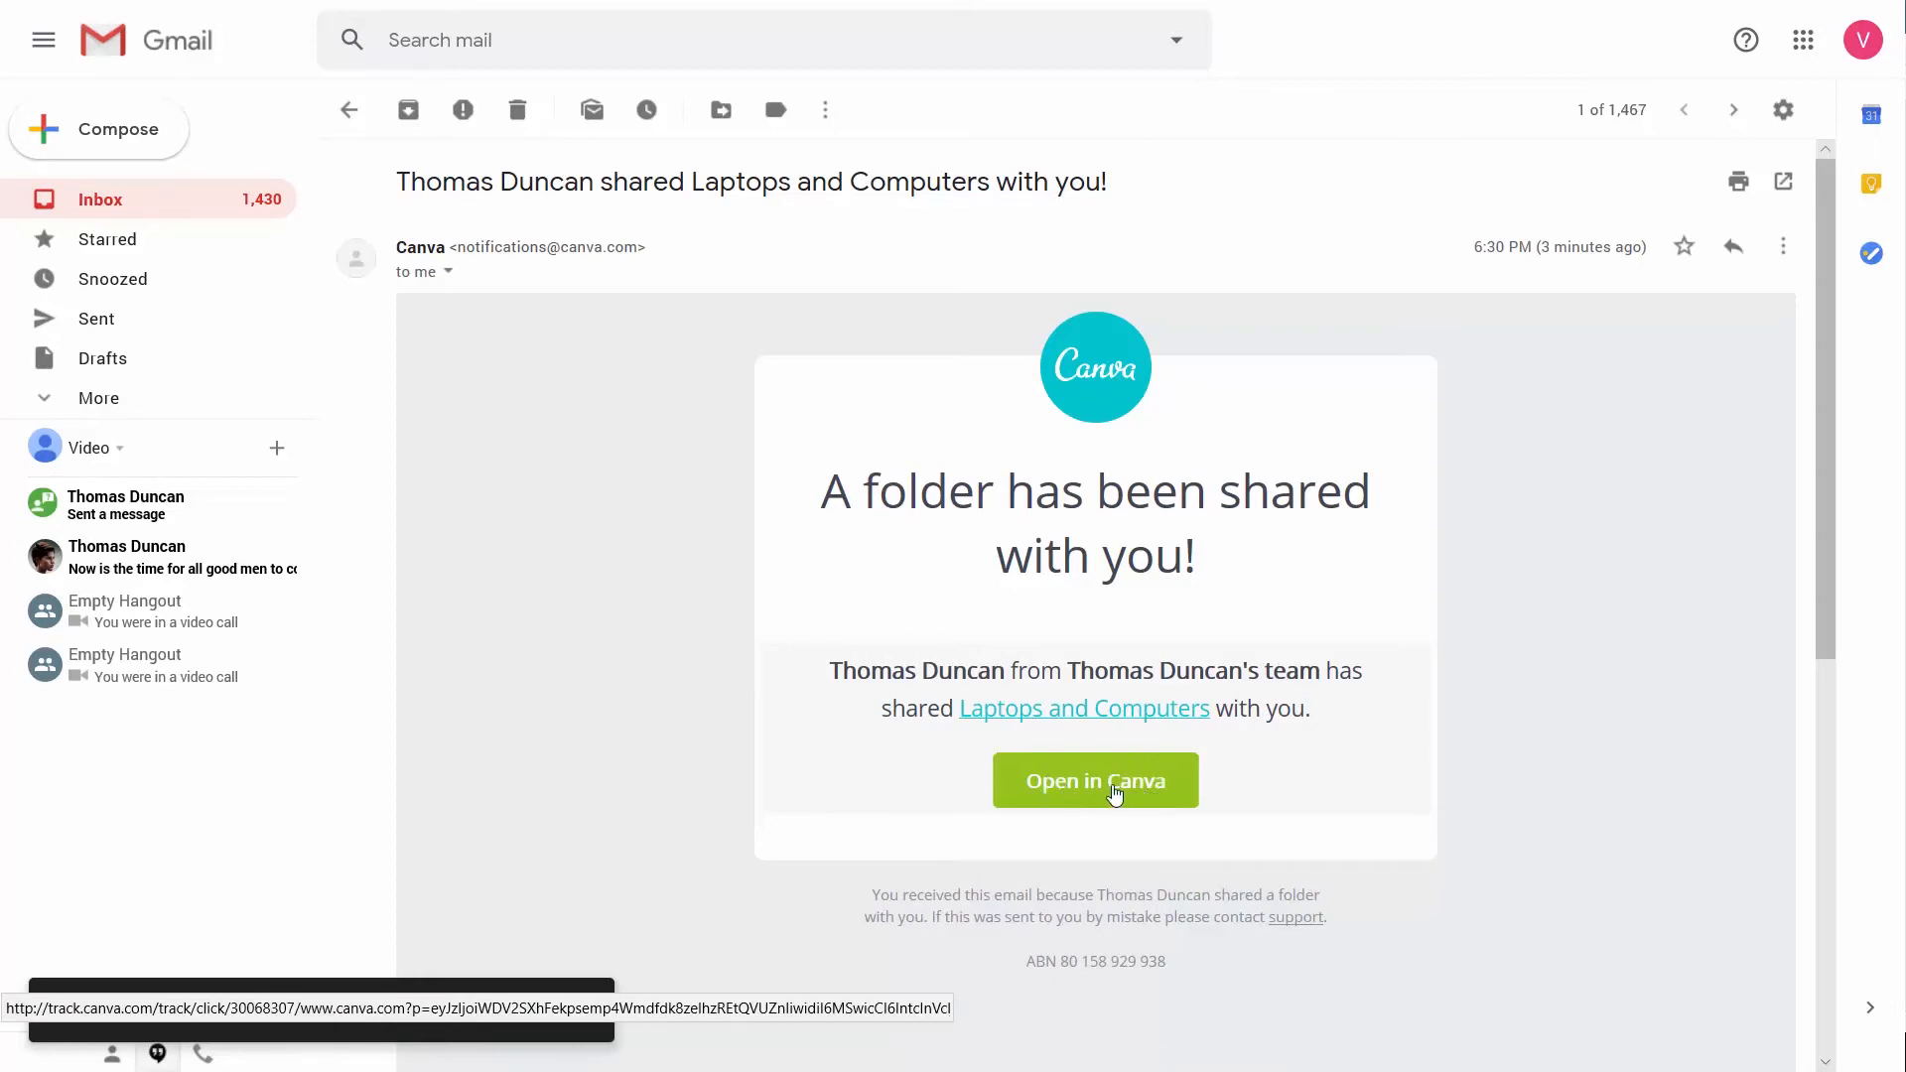
Open the shared Laptops and Computers folder in Canva from the Gmail notification and view the folders list
left_click(1088, 789)
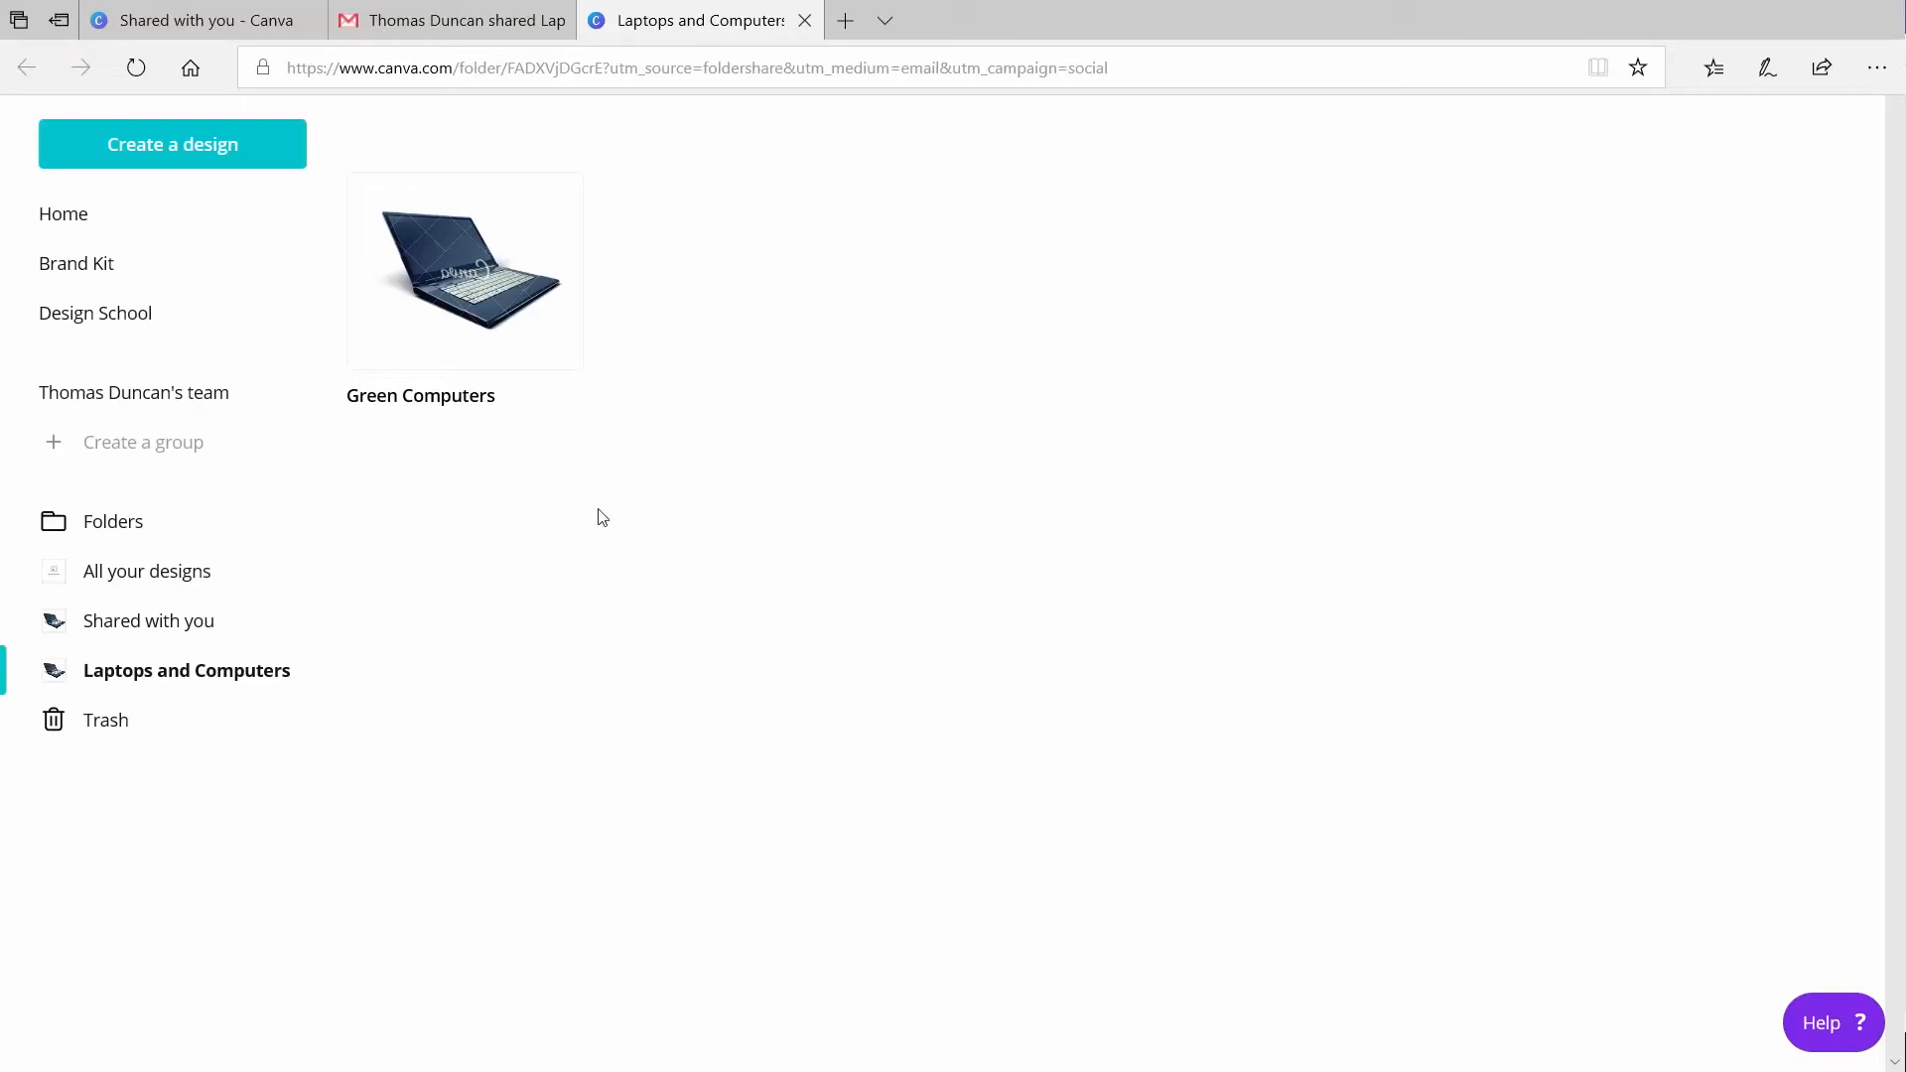
left_click(98, 530)
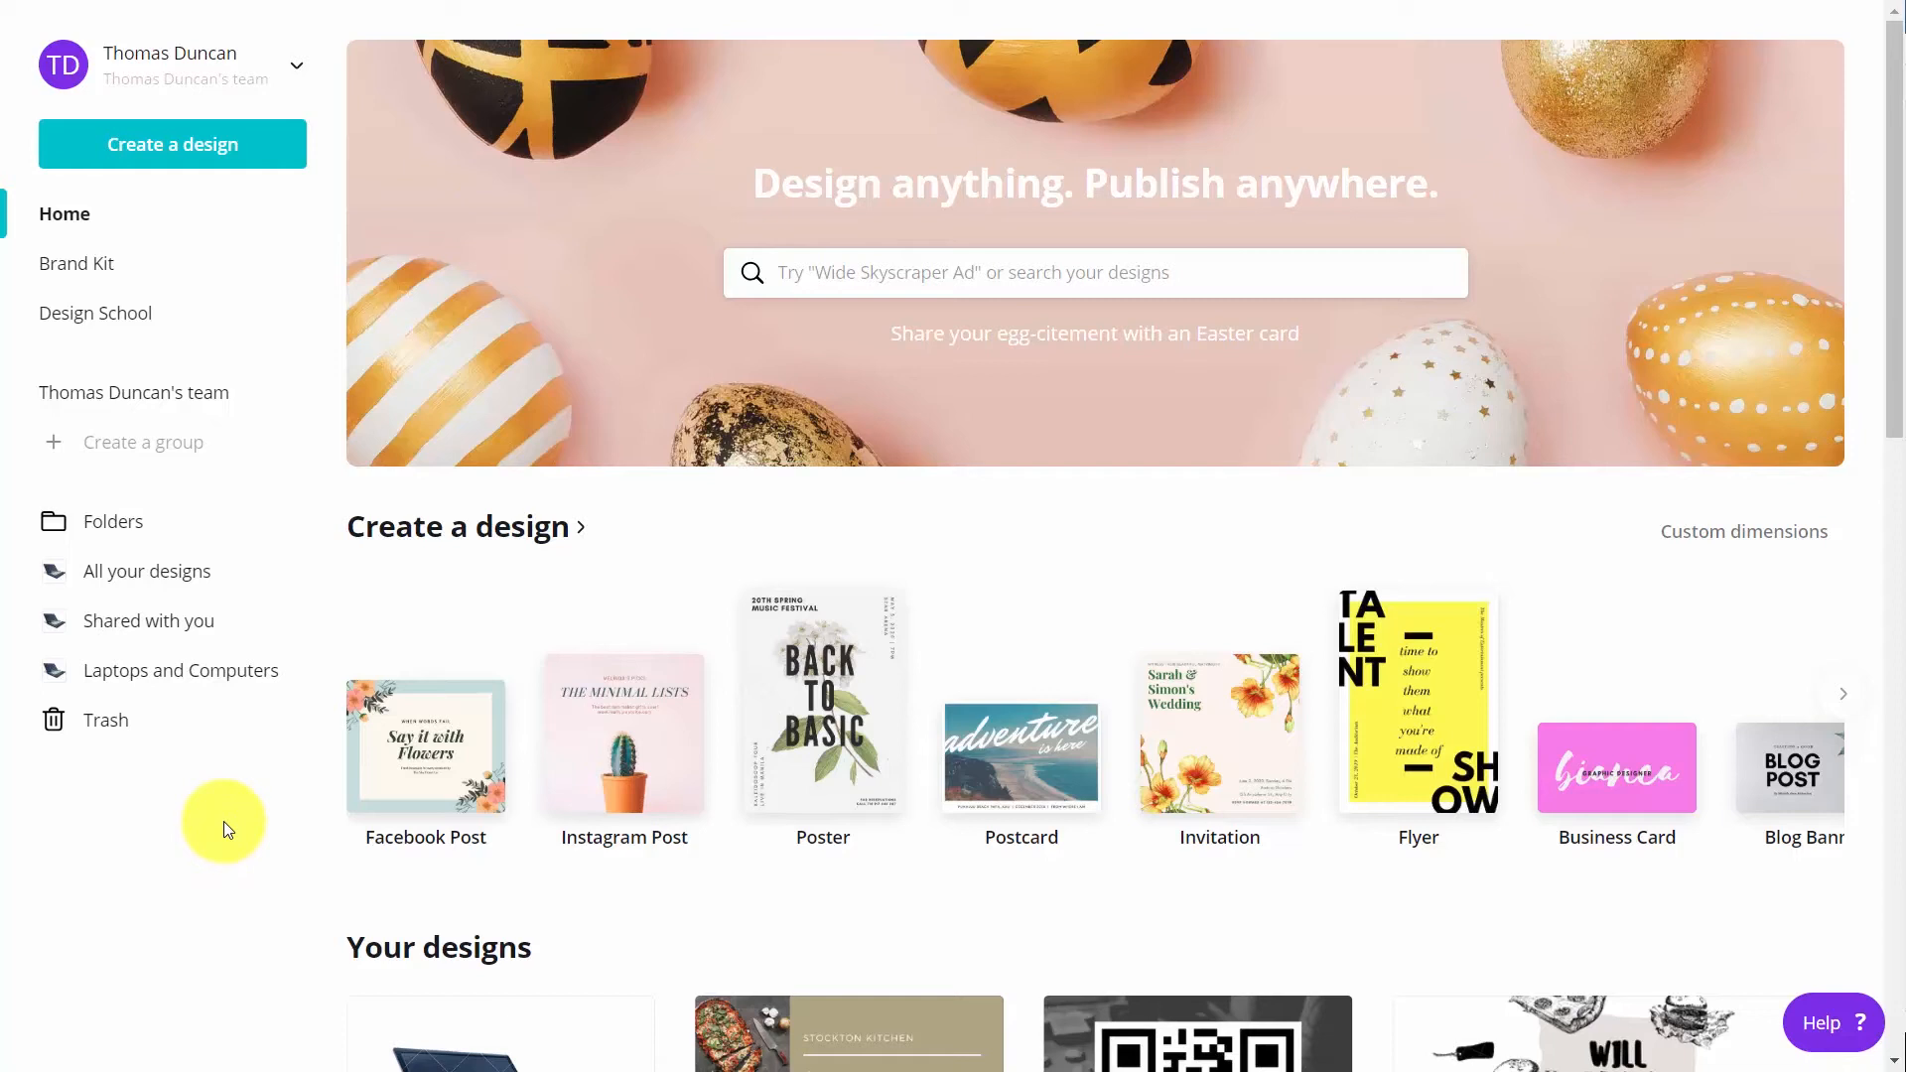
Create an Instagram Post design and apply the Cyber Monday Super Sale template
left_click(592, 761)
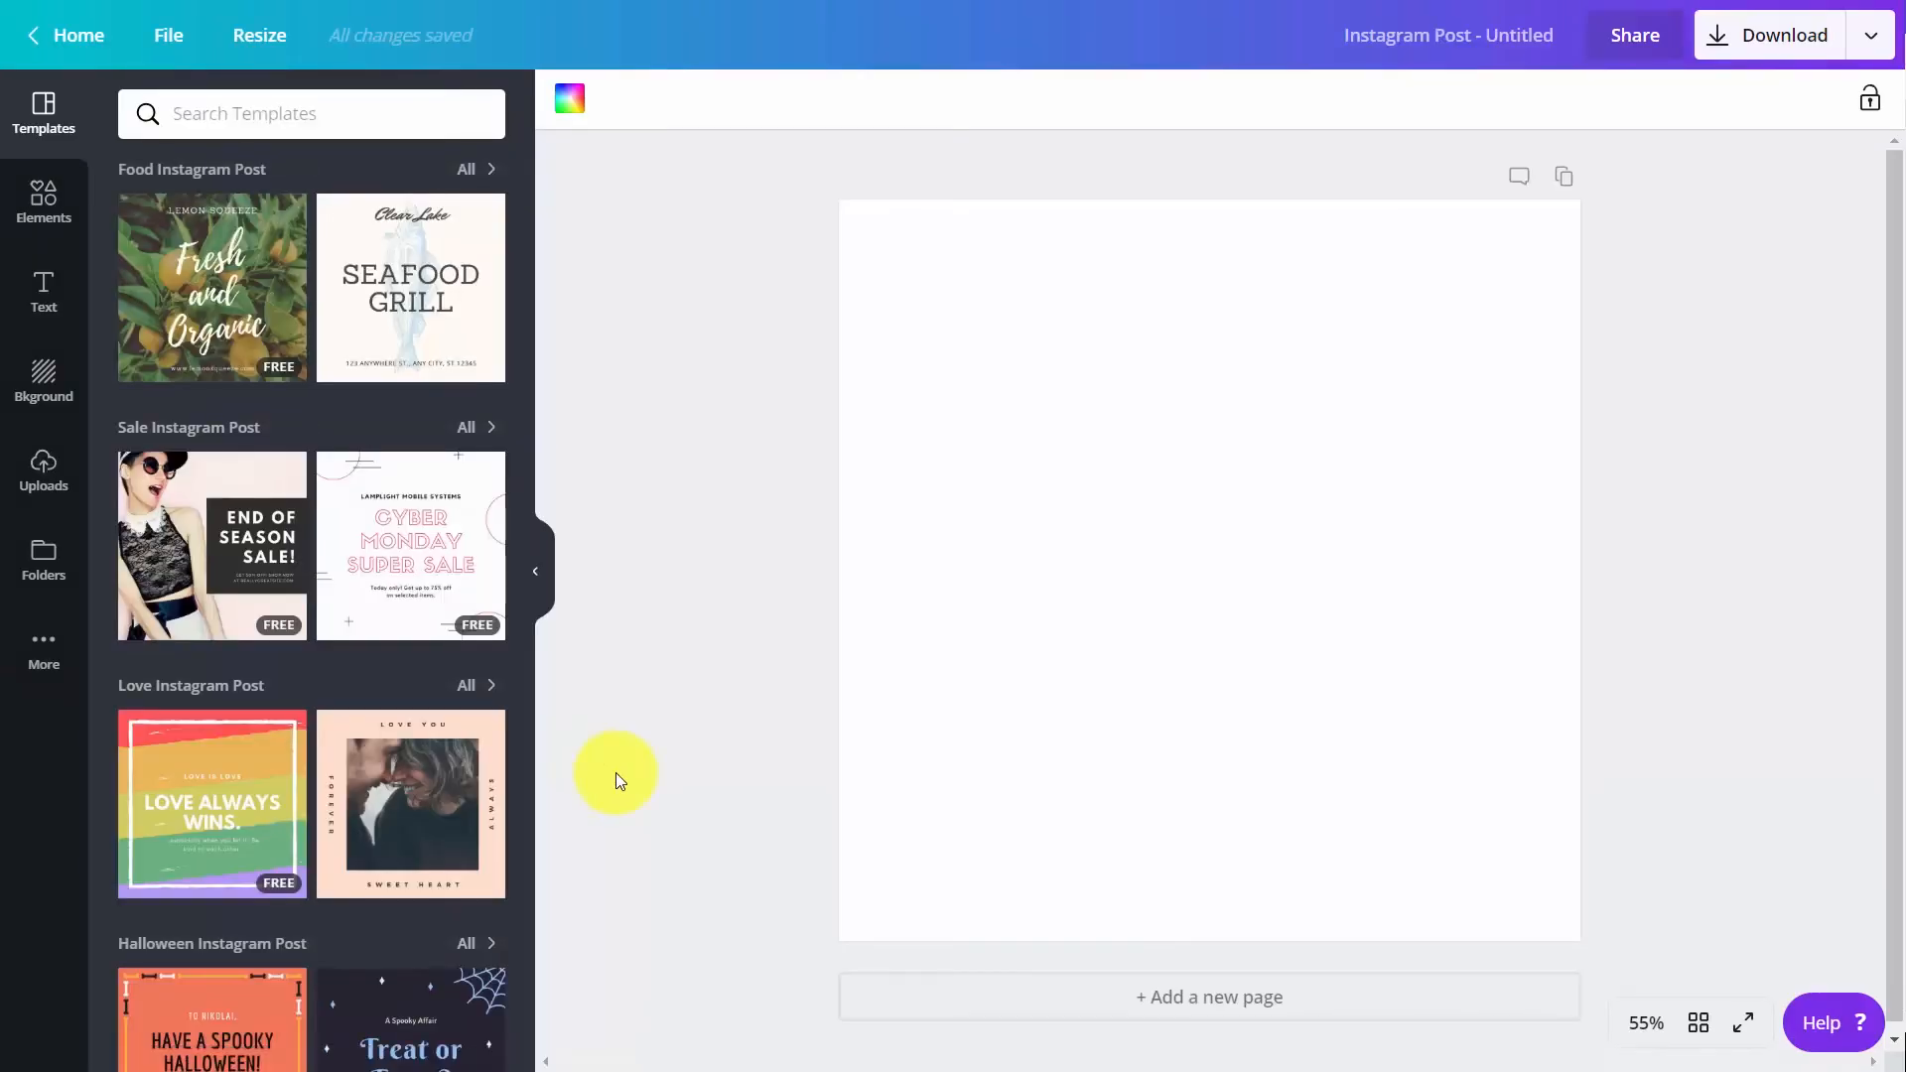
left_click(445, 584)
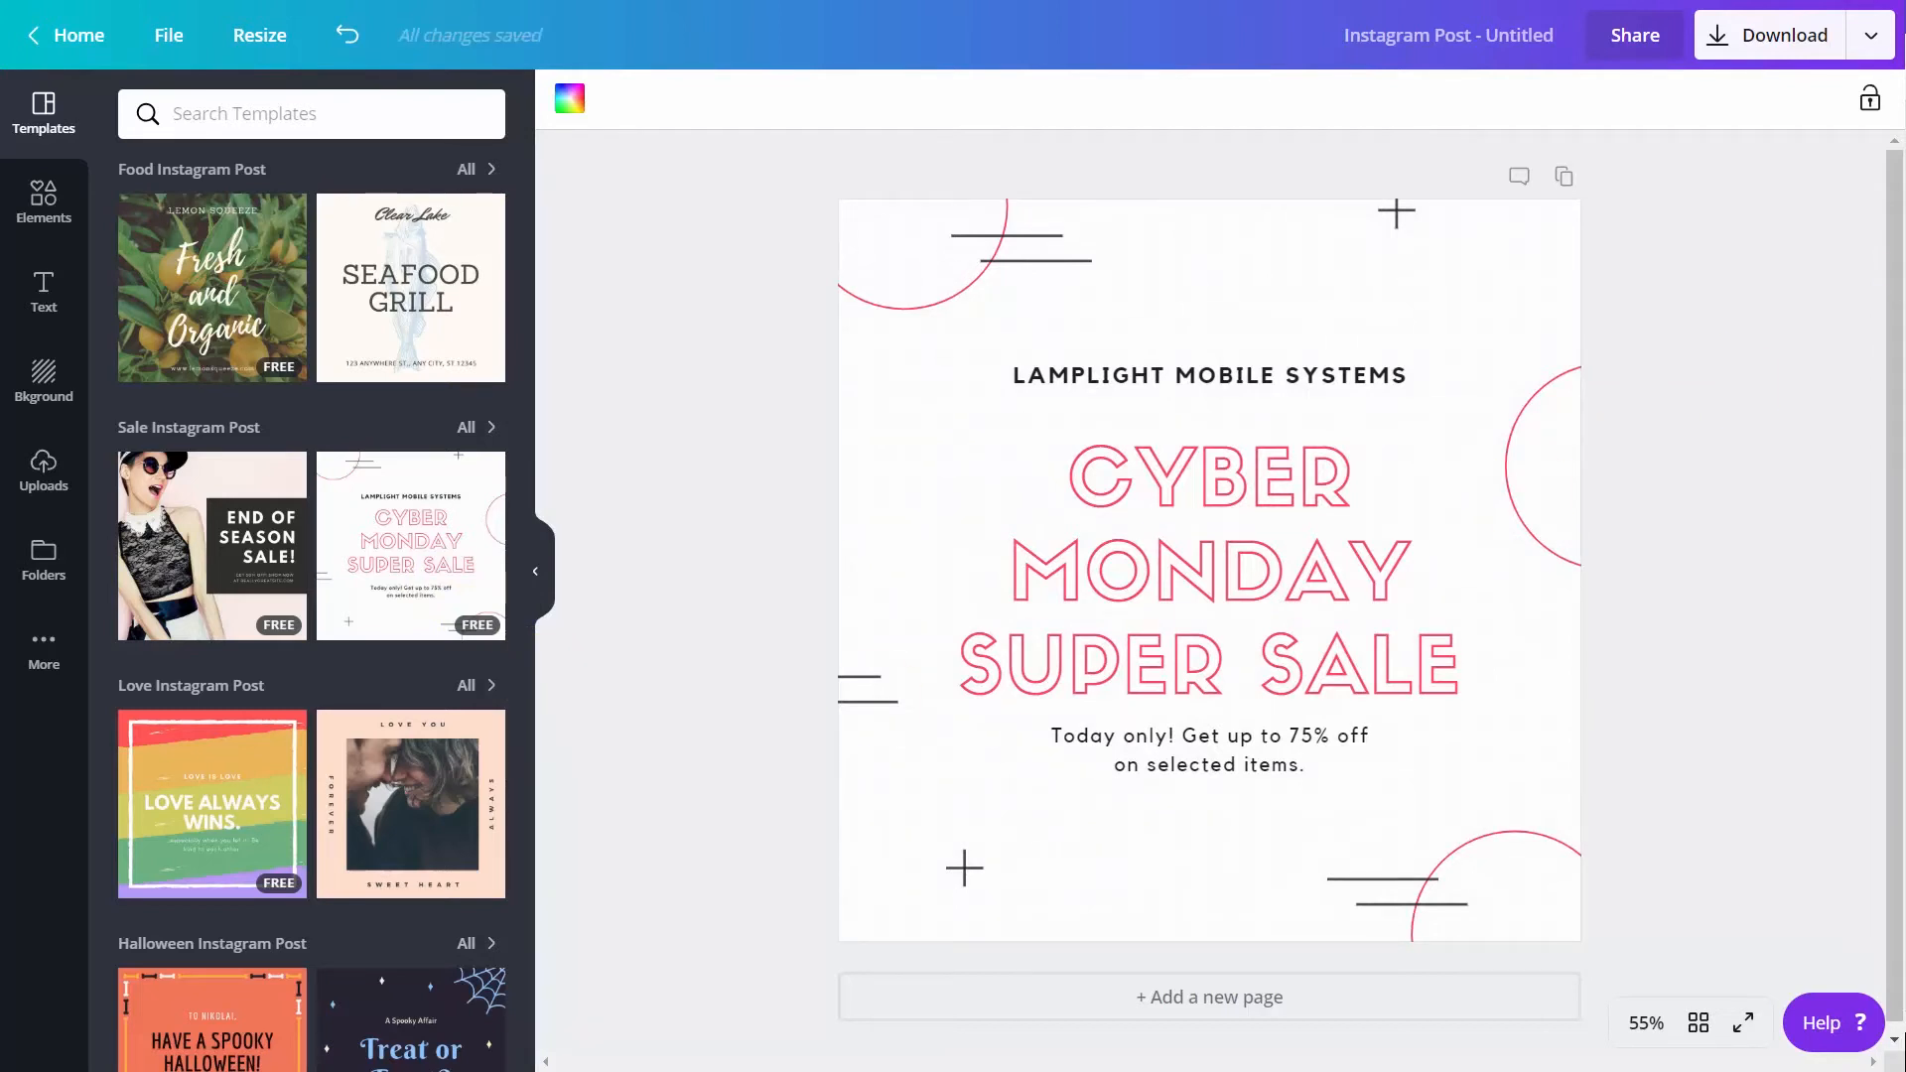
Download the Cyber Monday design as a PNG with a transparent background and open Untitled design.png
left_click(1870, 35)
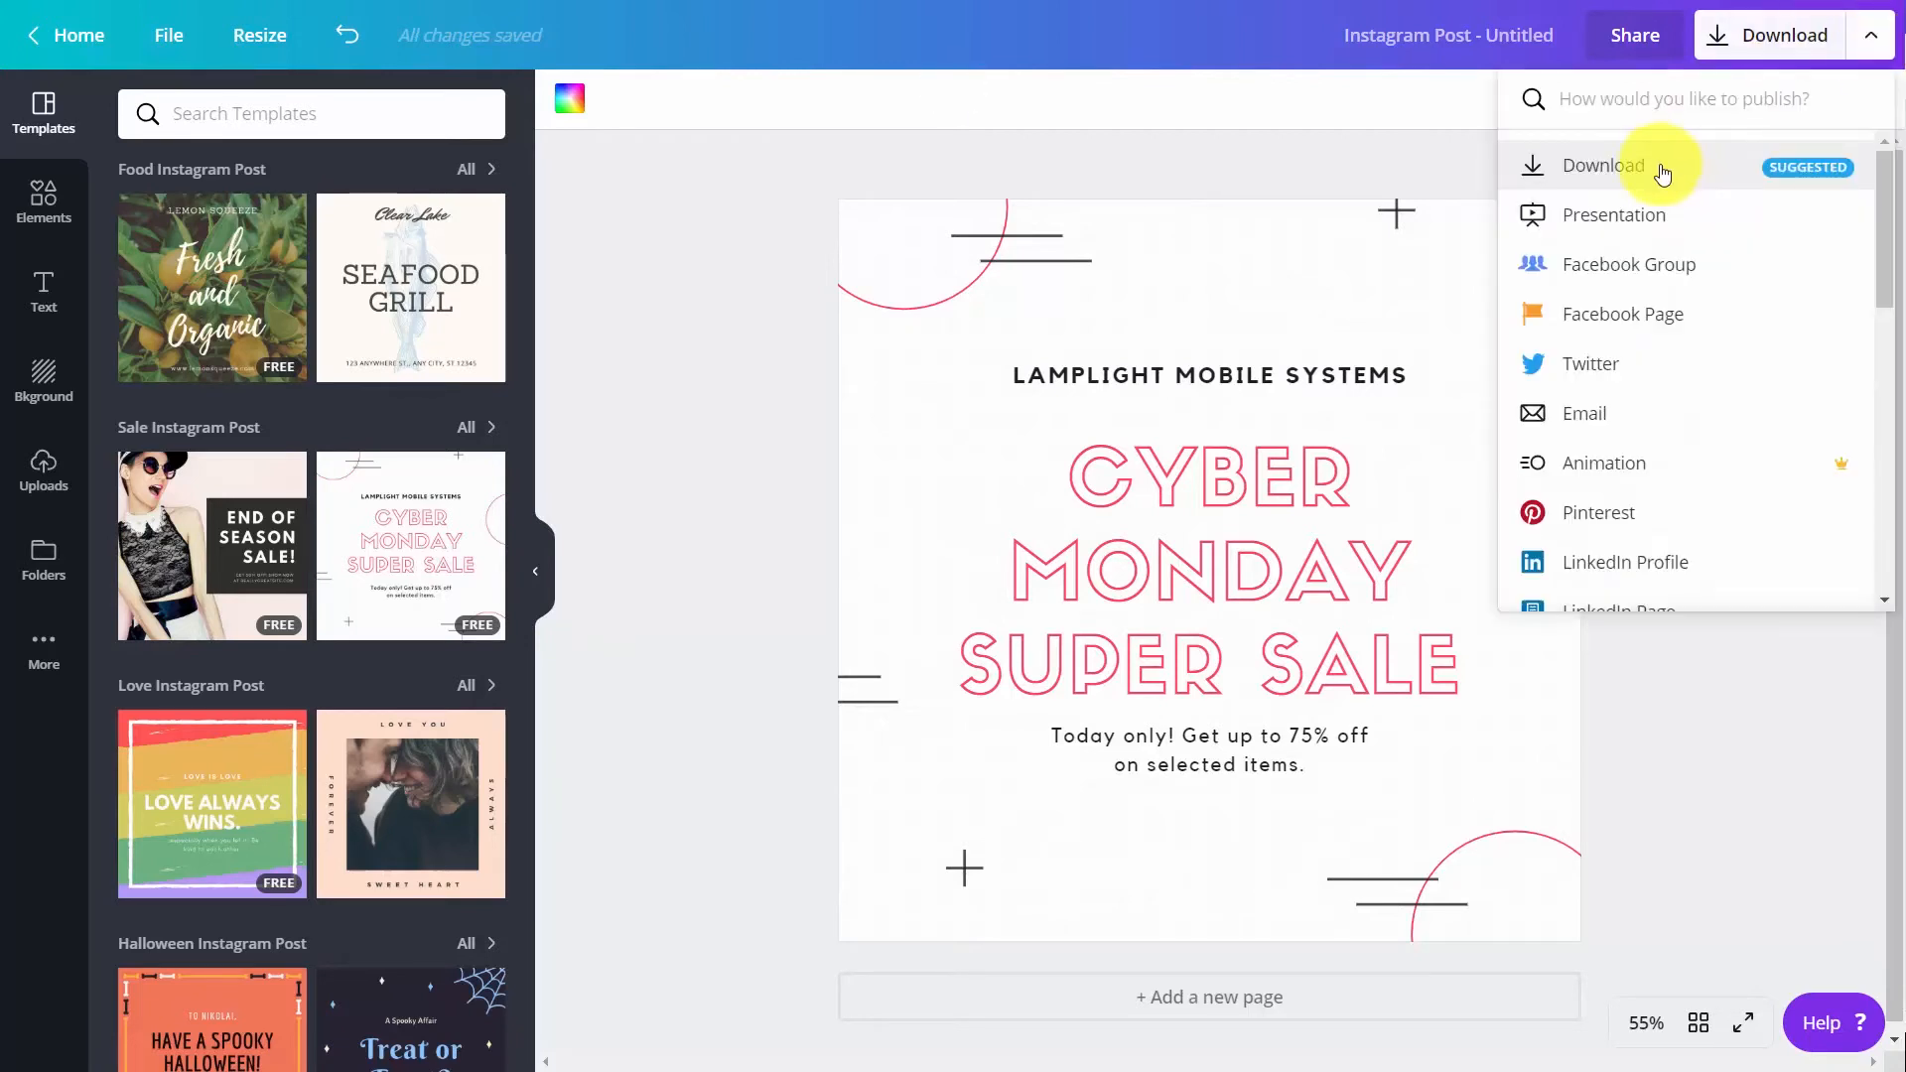
left_click(1656, 166)
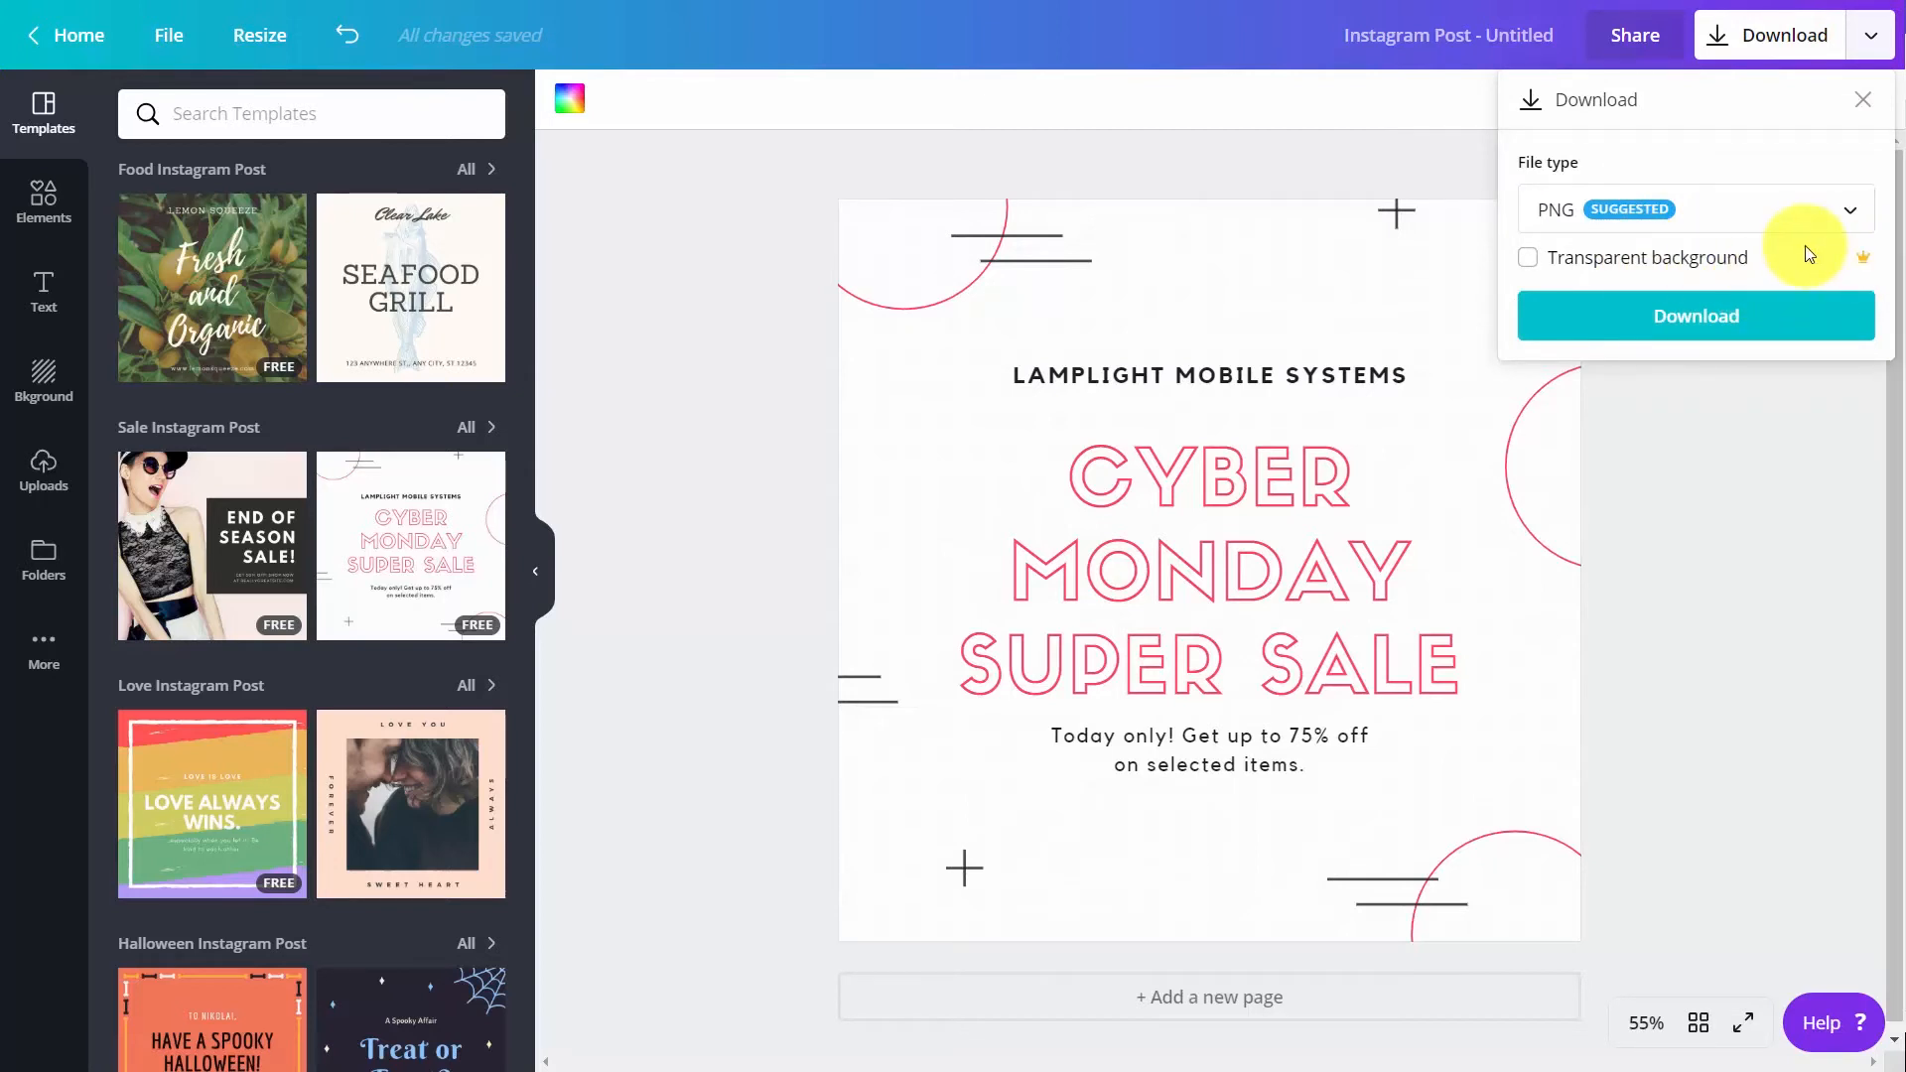
left_click(1529, 259)
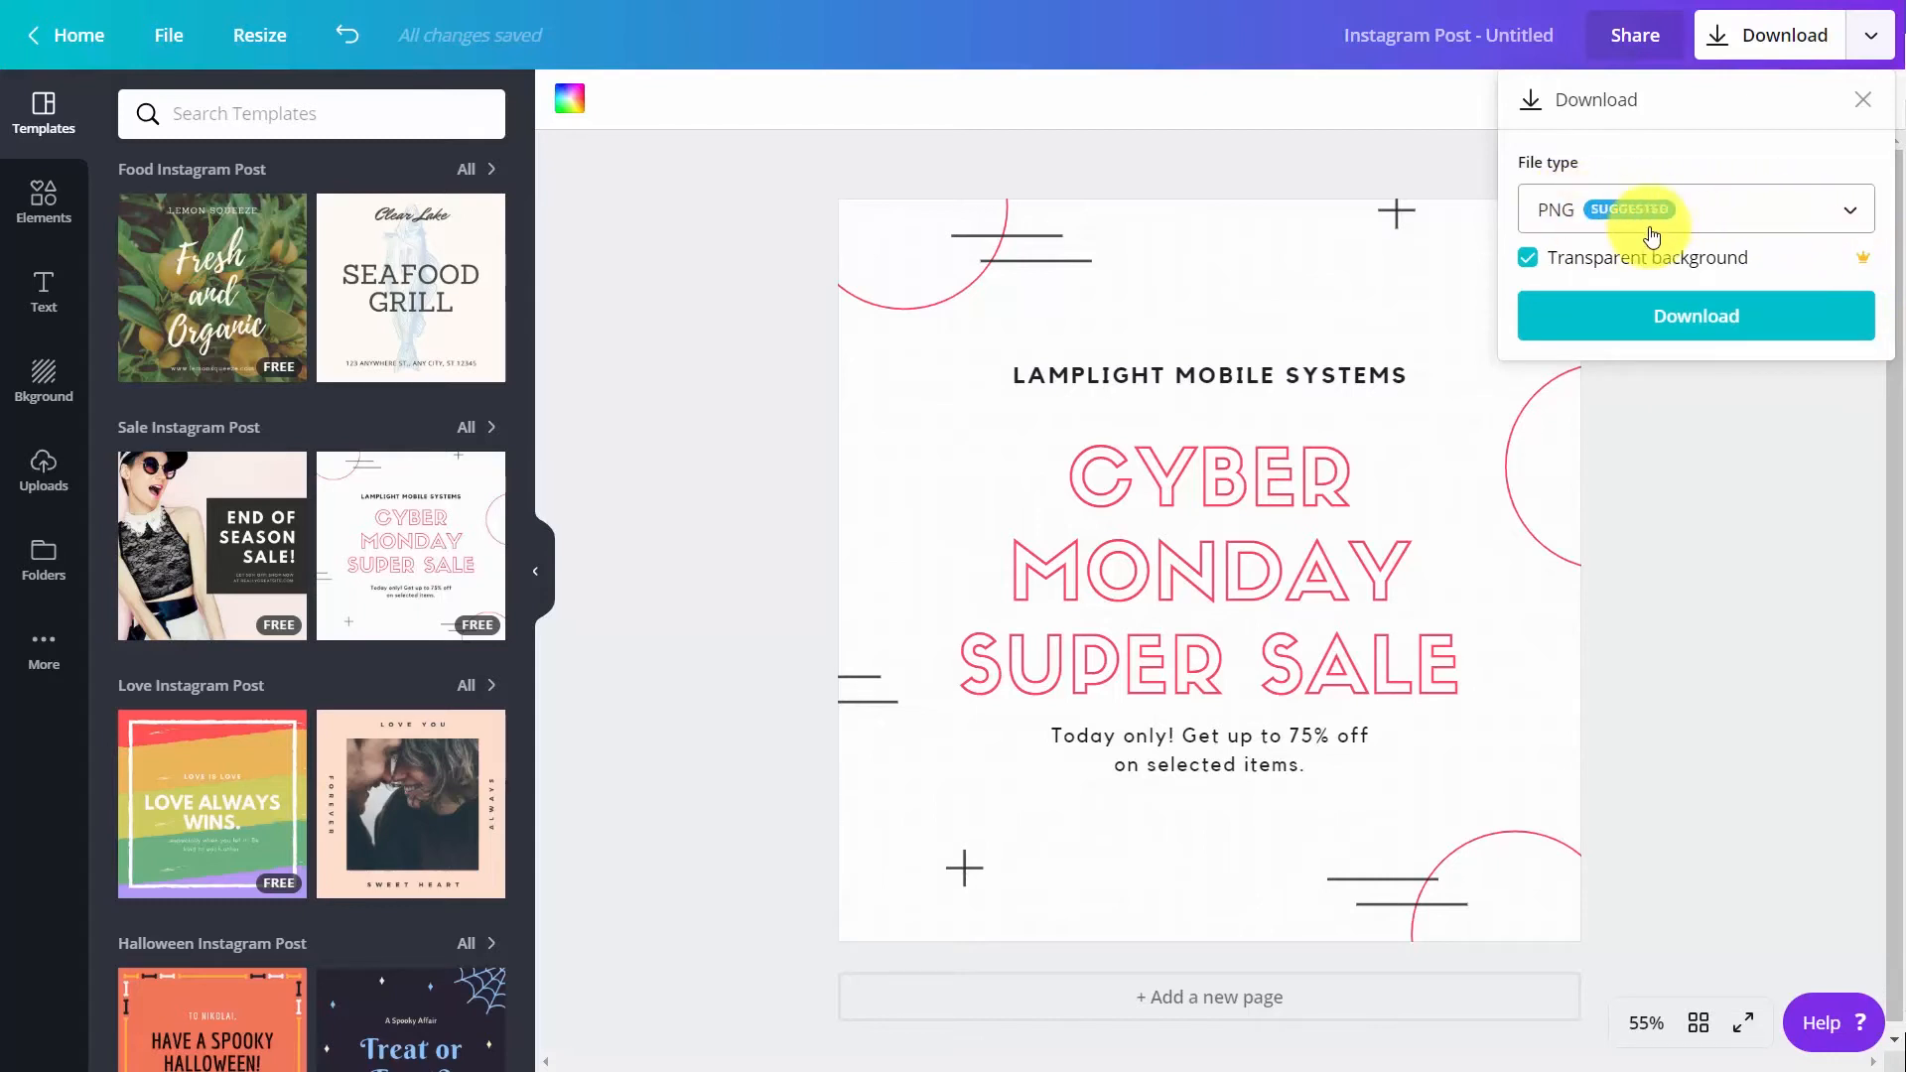
left_click(1698, 322)
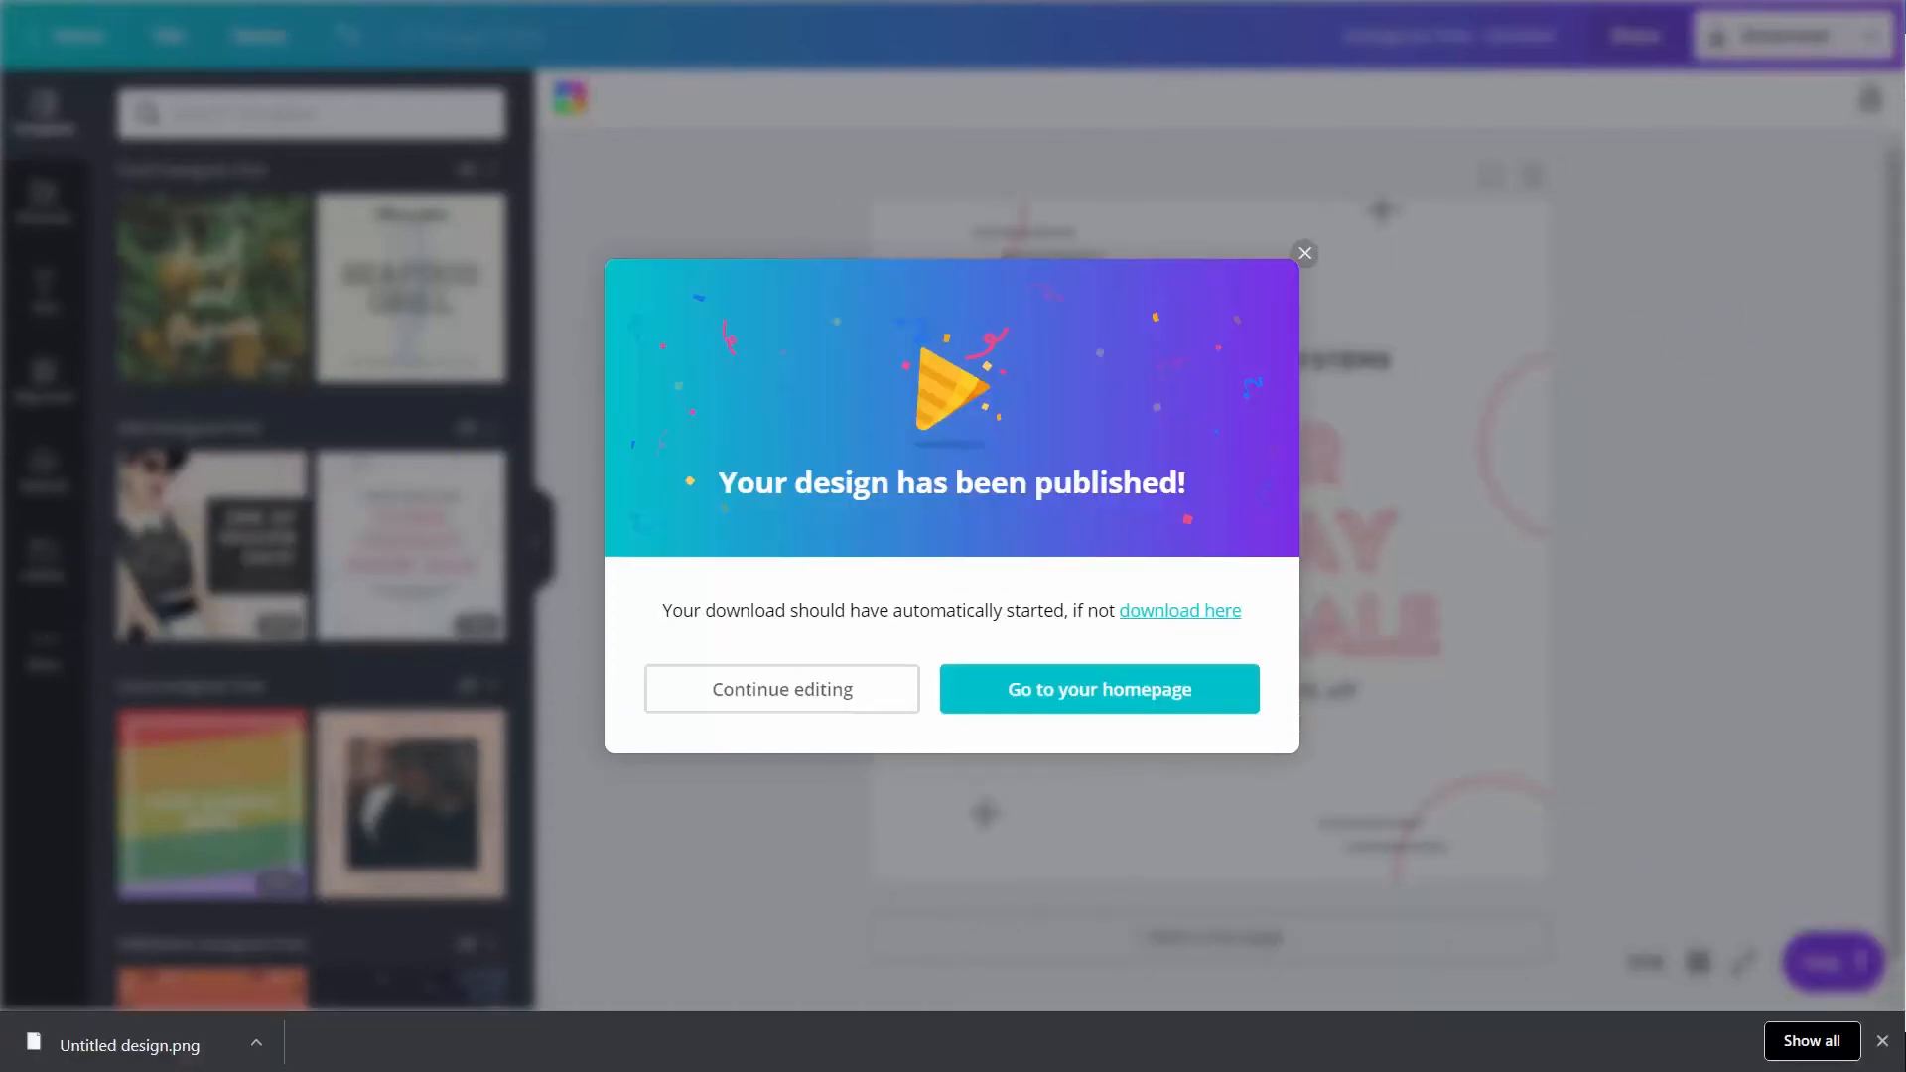
left_click(115, 1061)
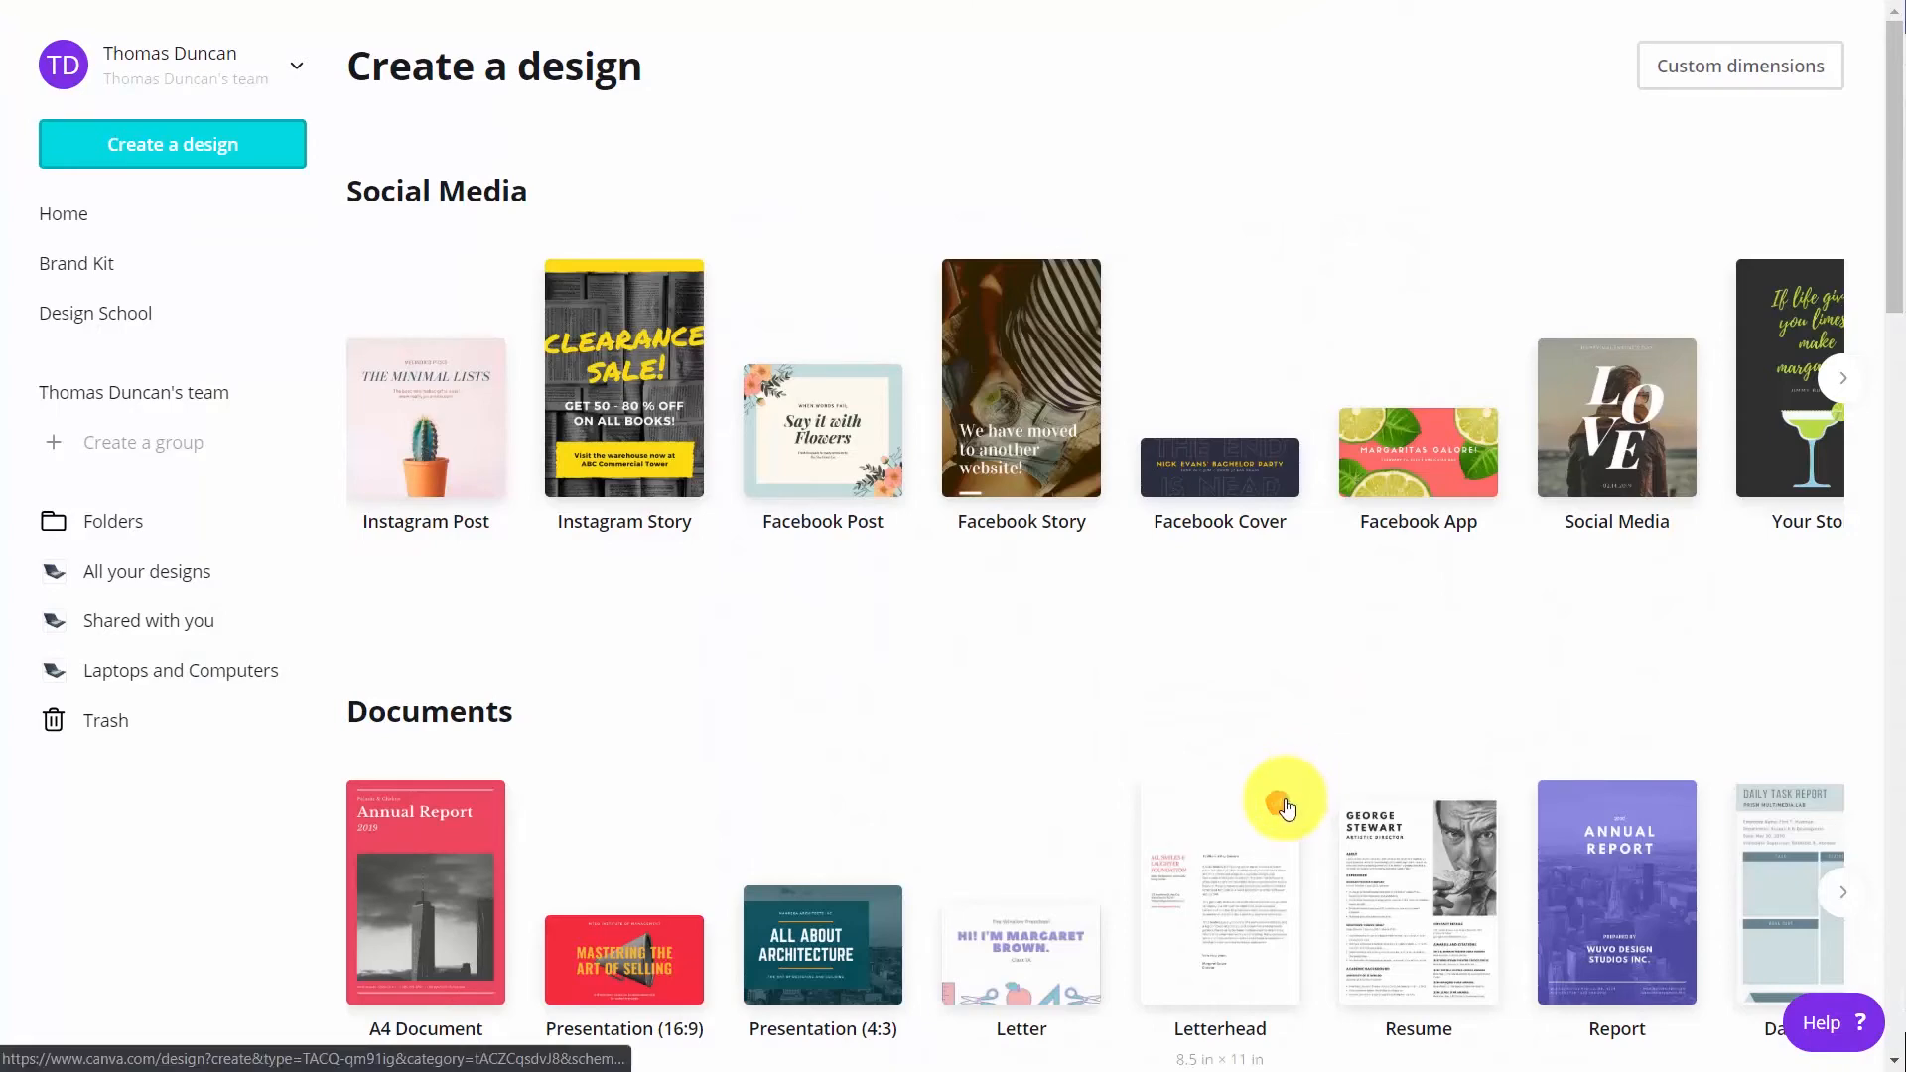
Create a Presentation (16:9) design and apply the blue Valiax Networking Co. pitch deck template
key("F11")
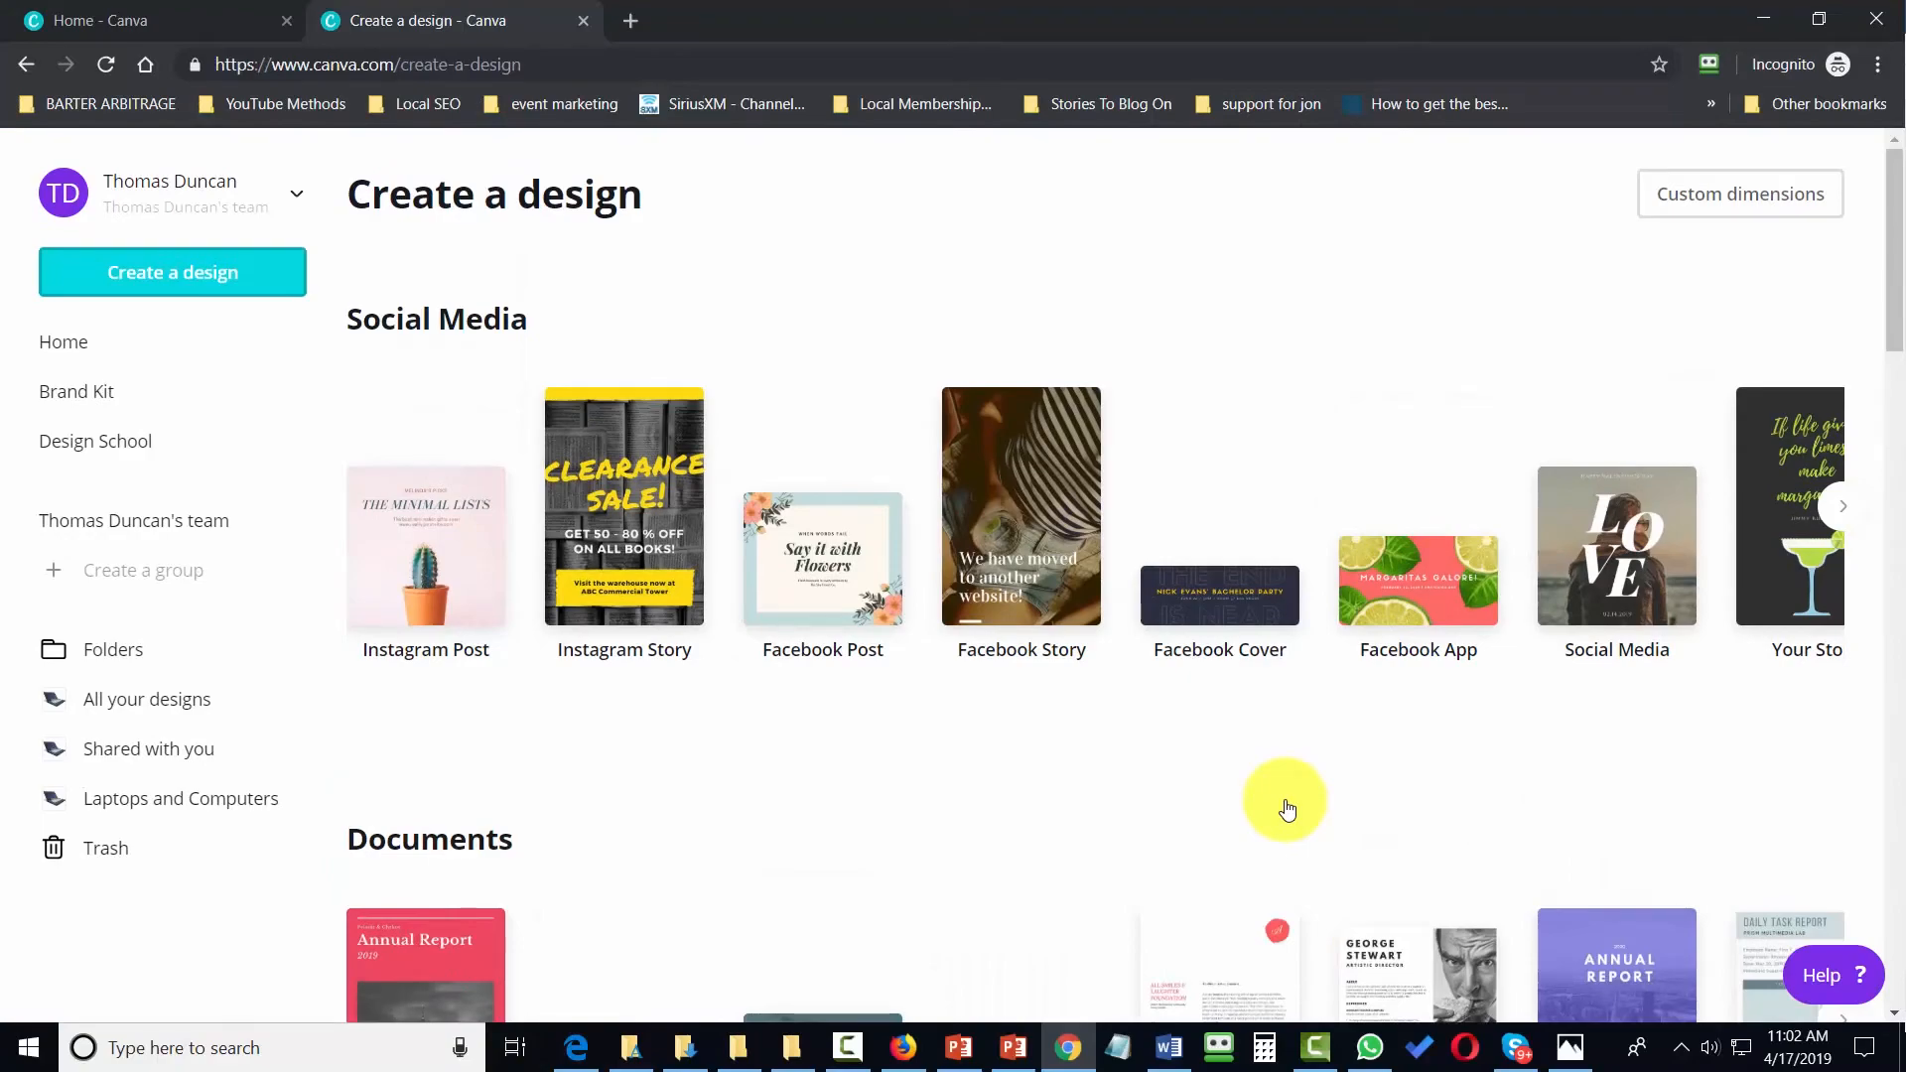
key("F11")
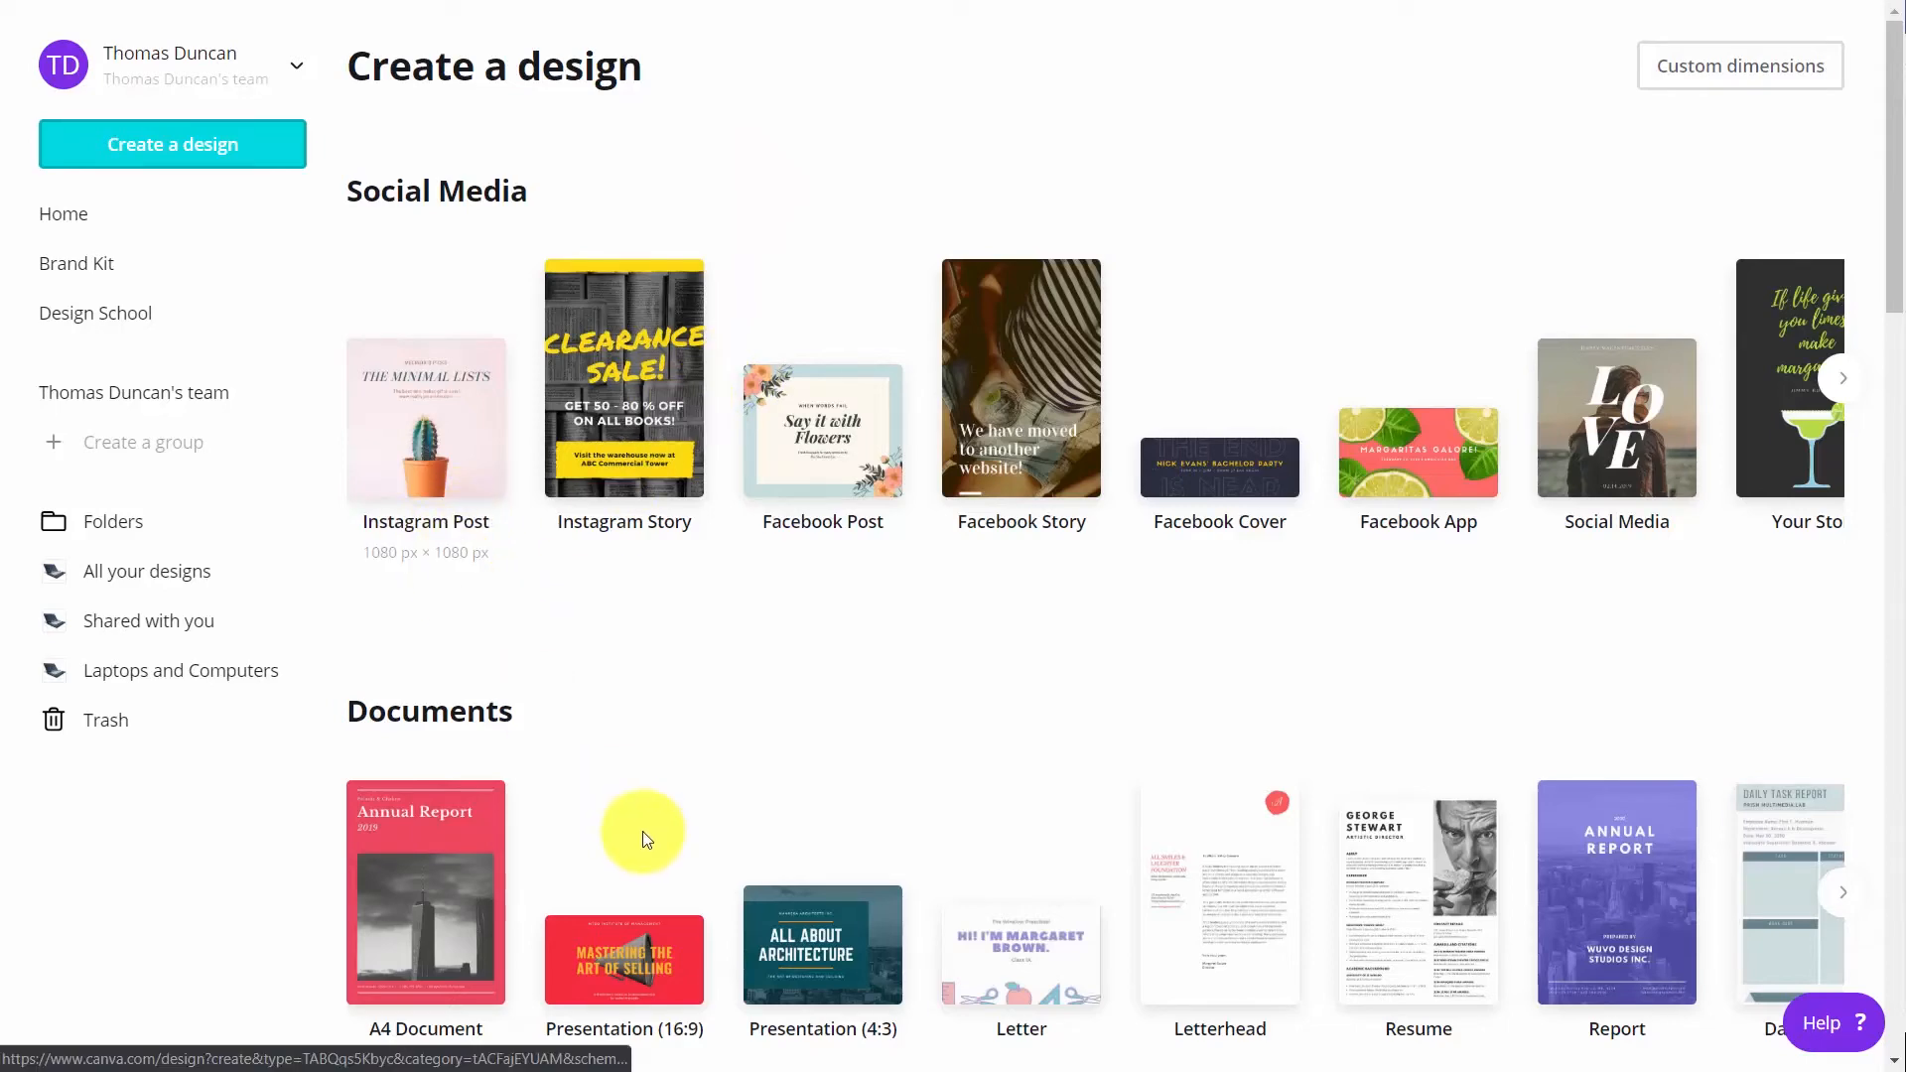
left_click(617, 961)
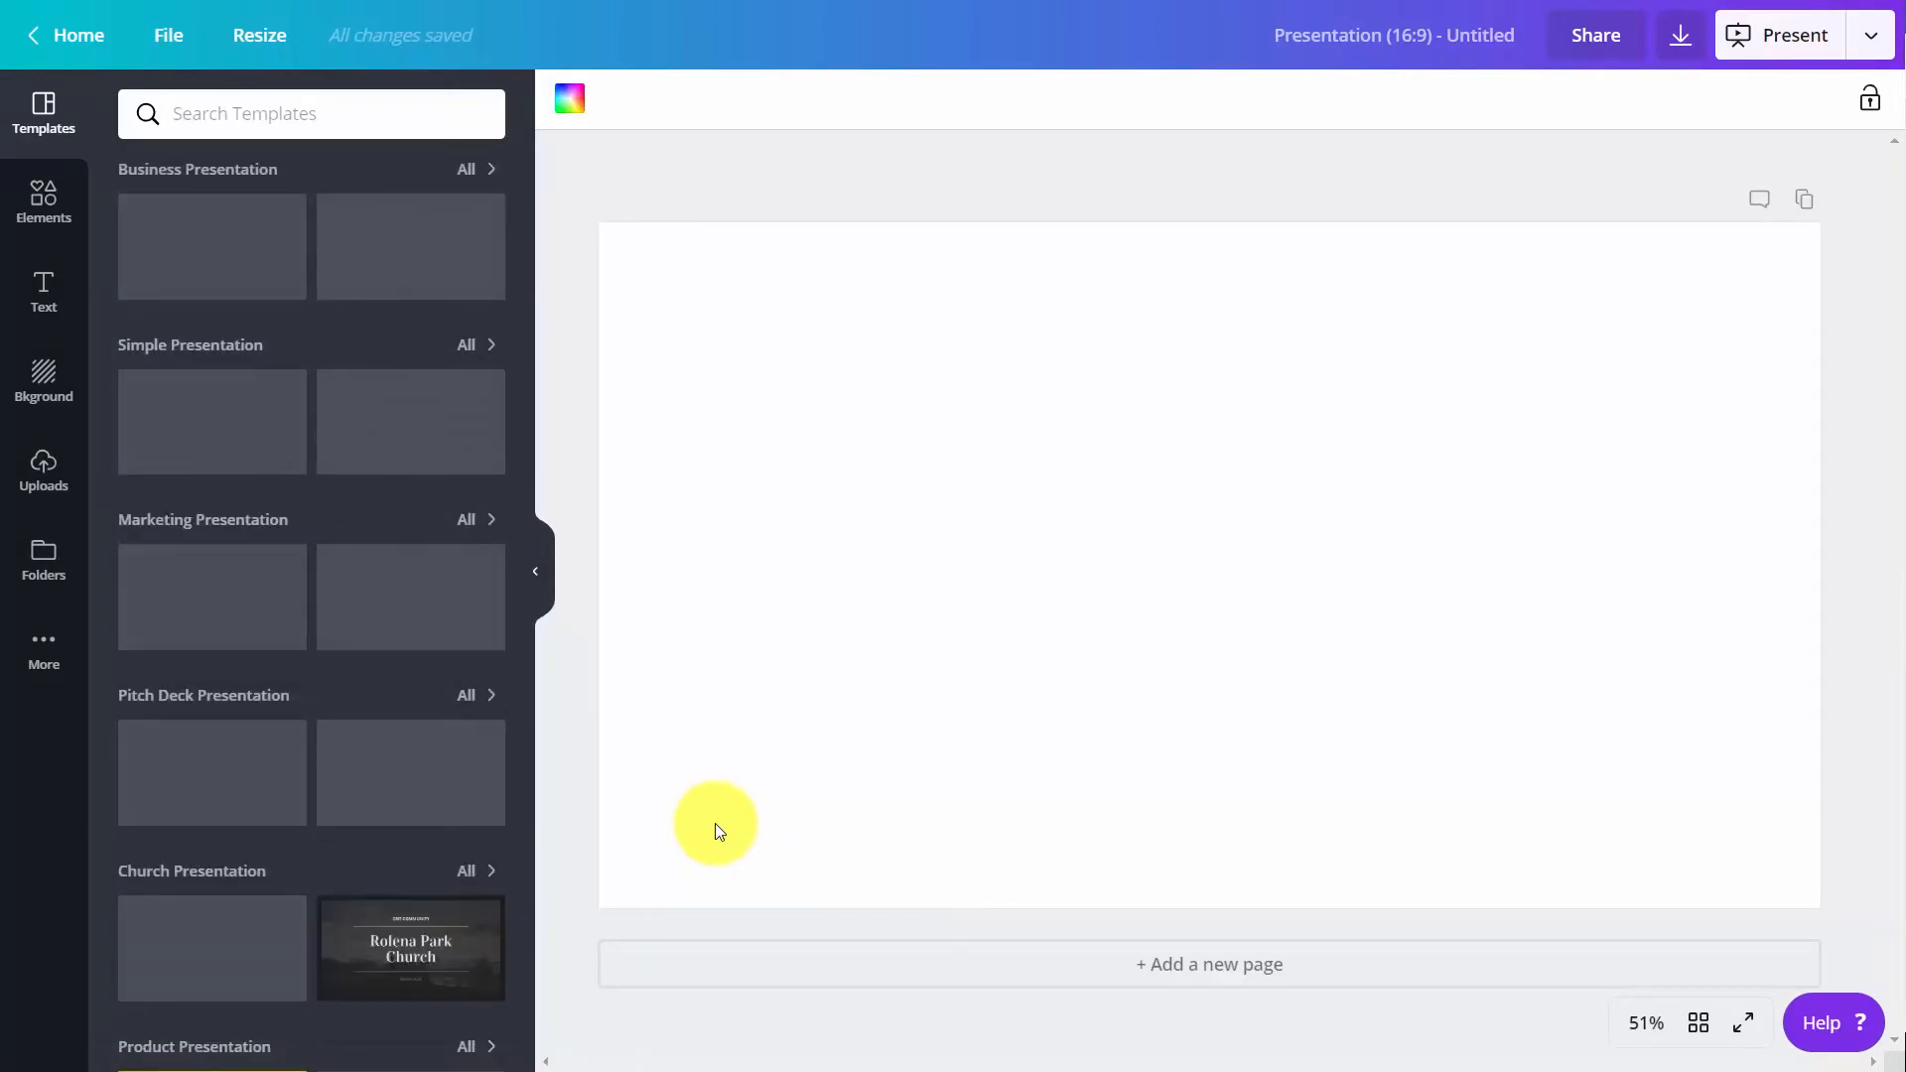
left_click(427, 759)
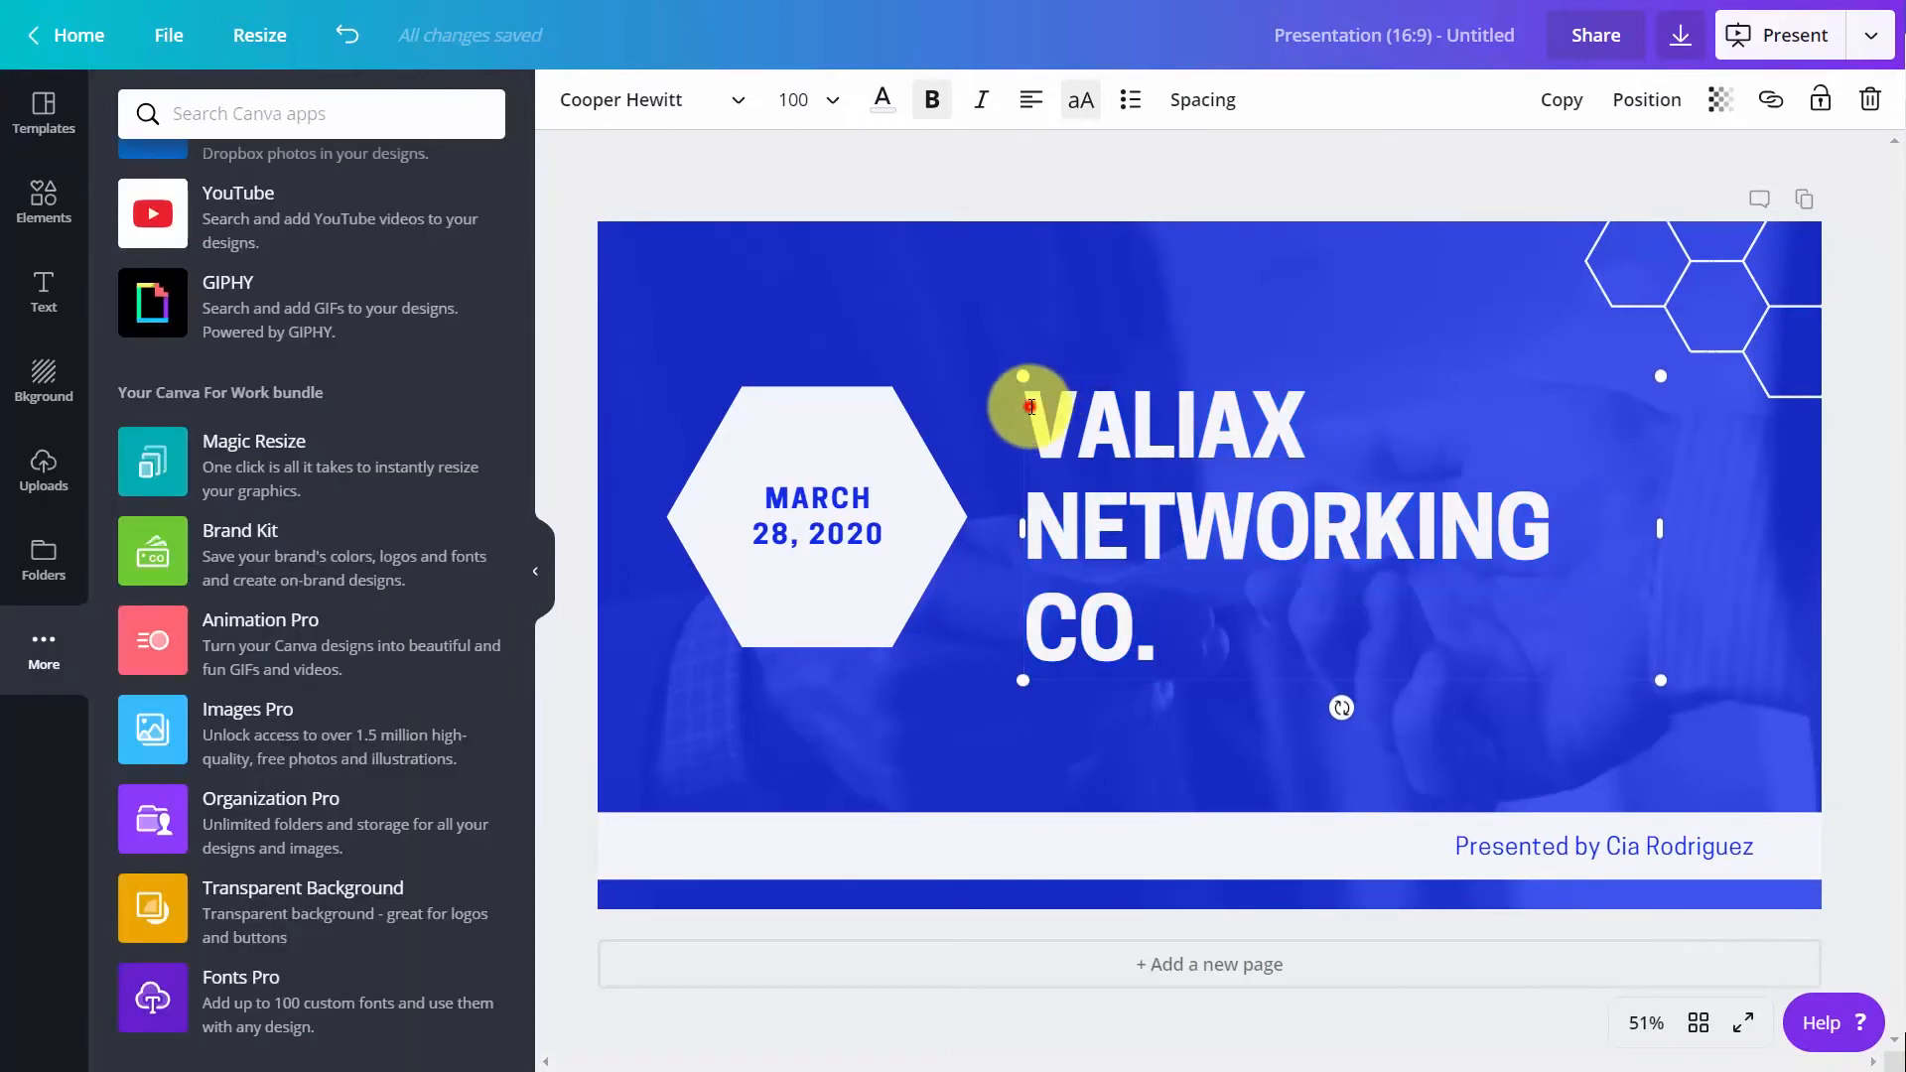
Set the font of the "Valiax Networking Co." title to the uploaded font Bauhaus 93
double_click(1122, 555)
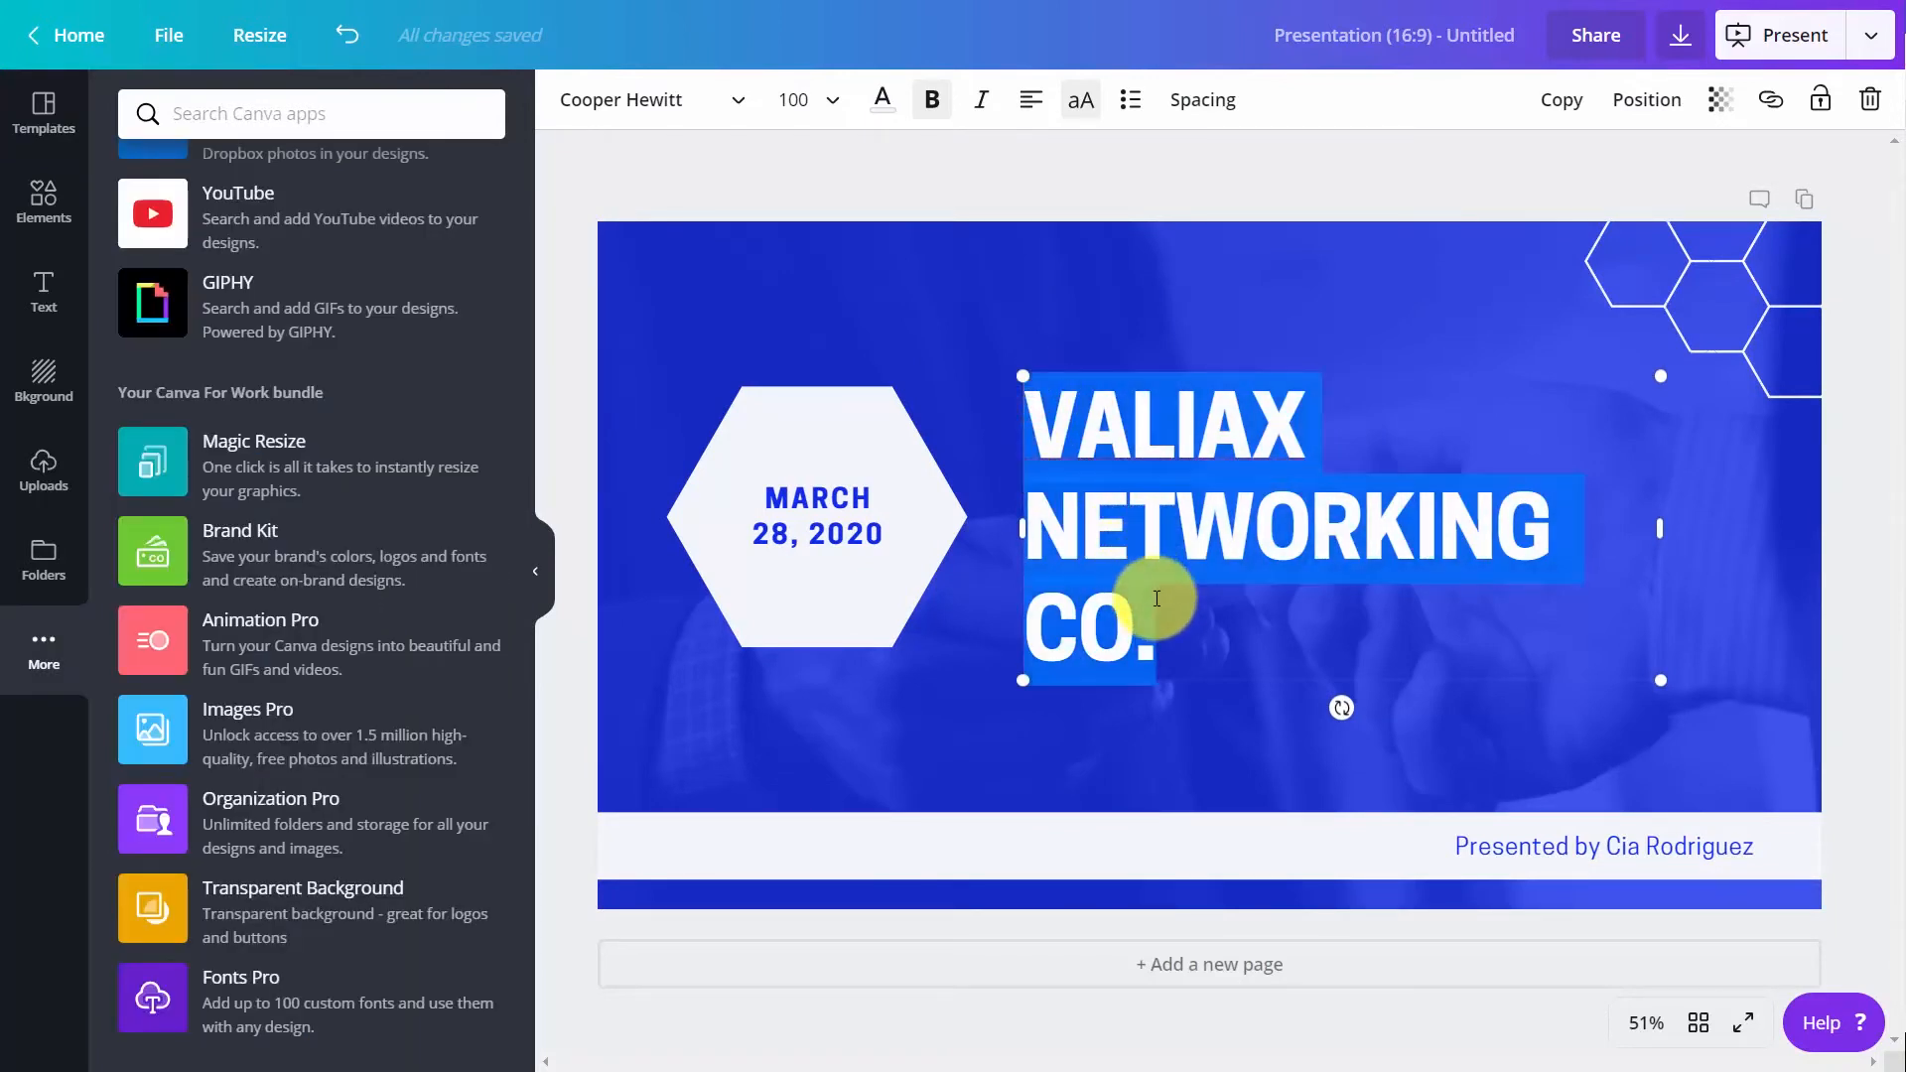
left_click(742, 111)
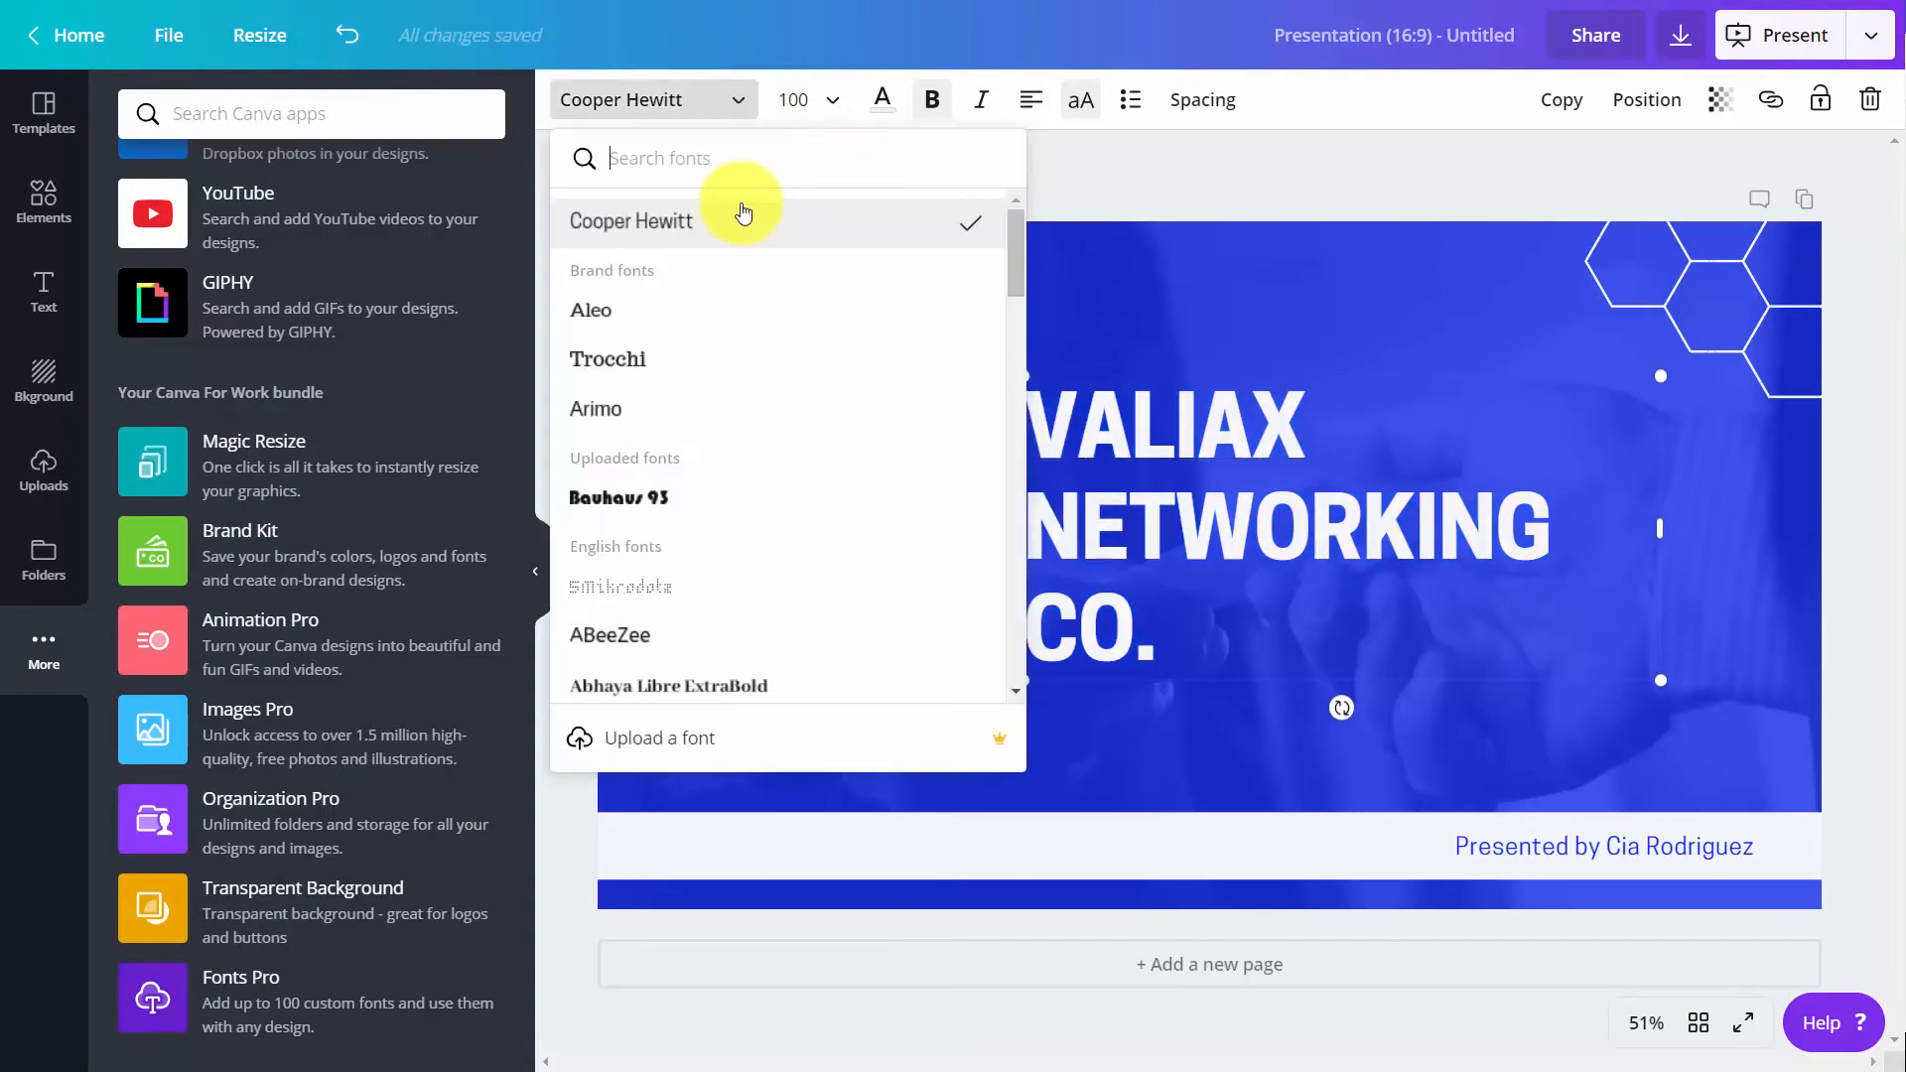
left_click(656, 501)
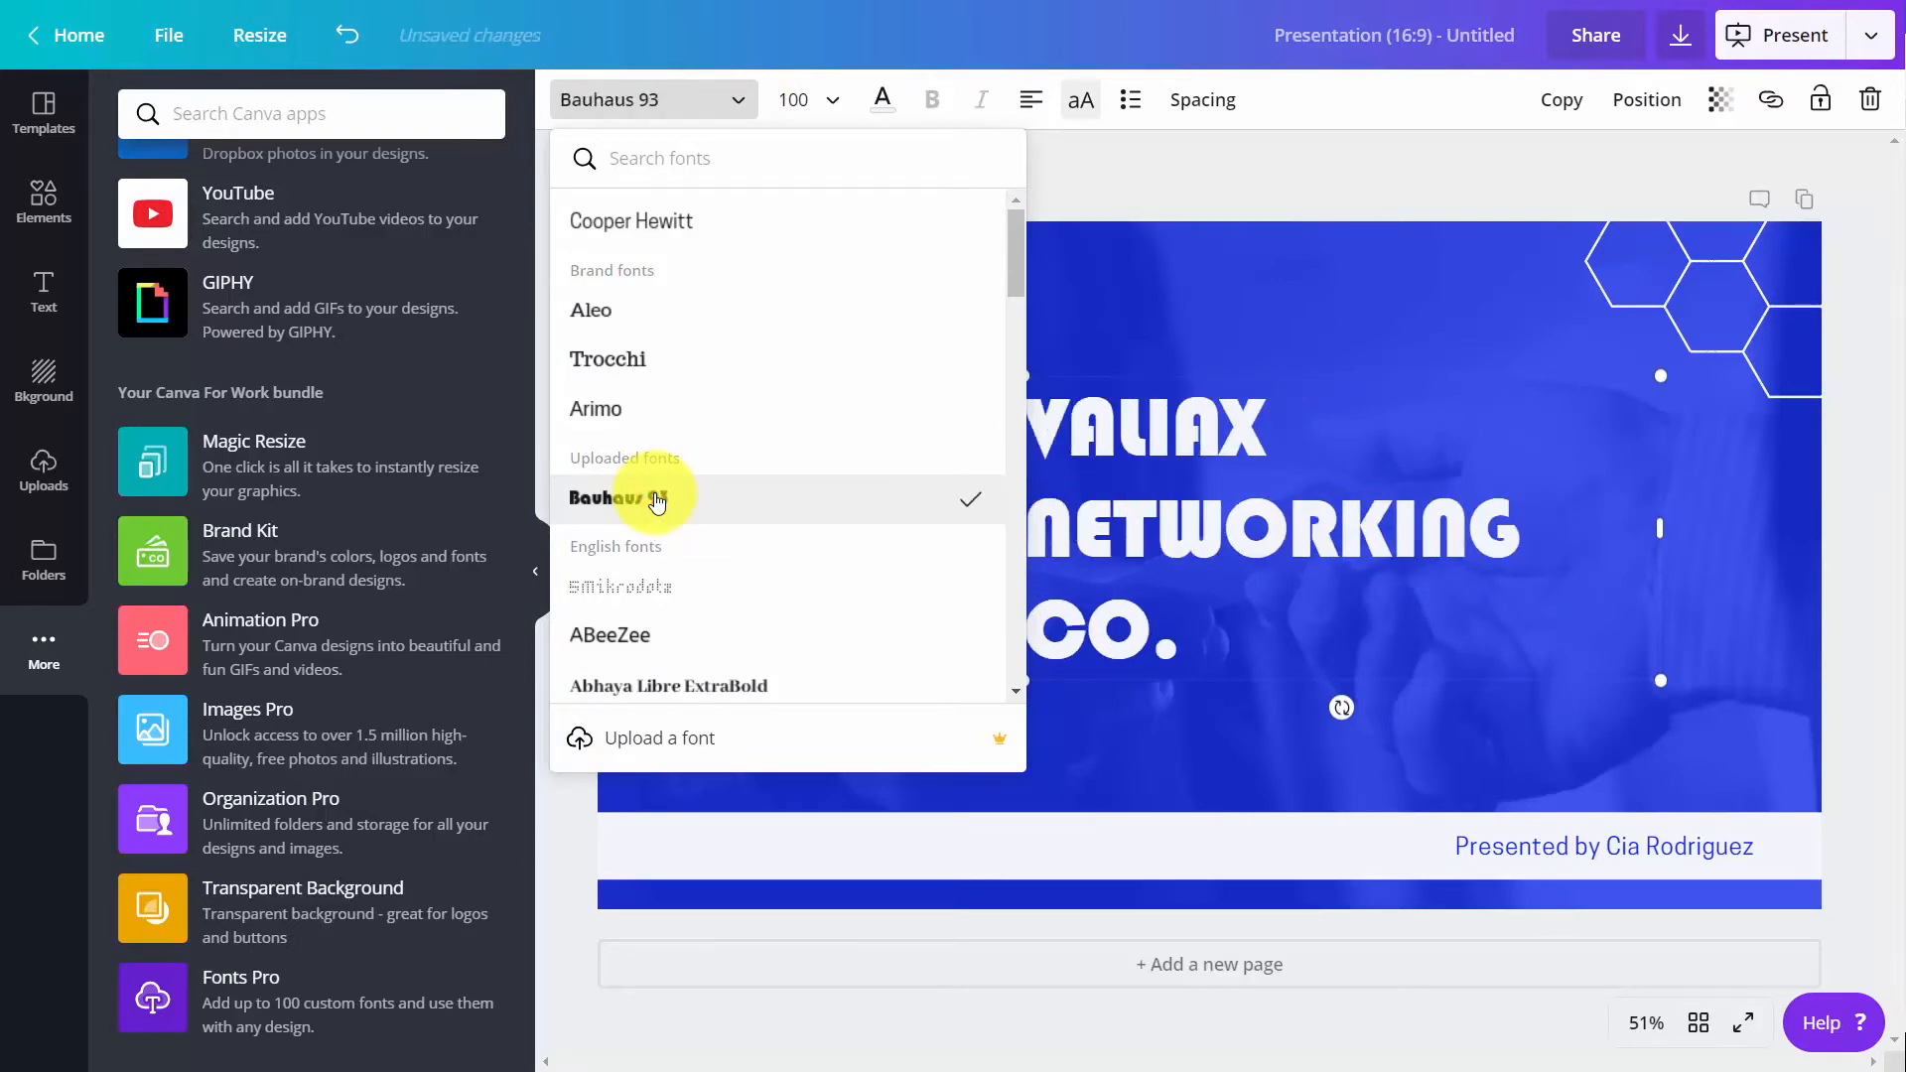
left_click(1089, 541)
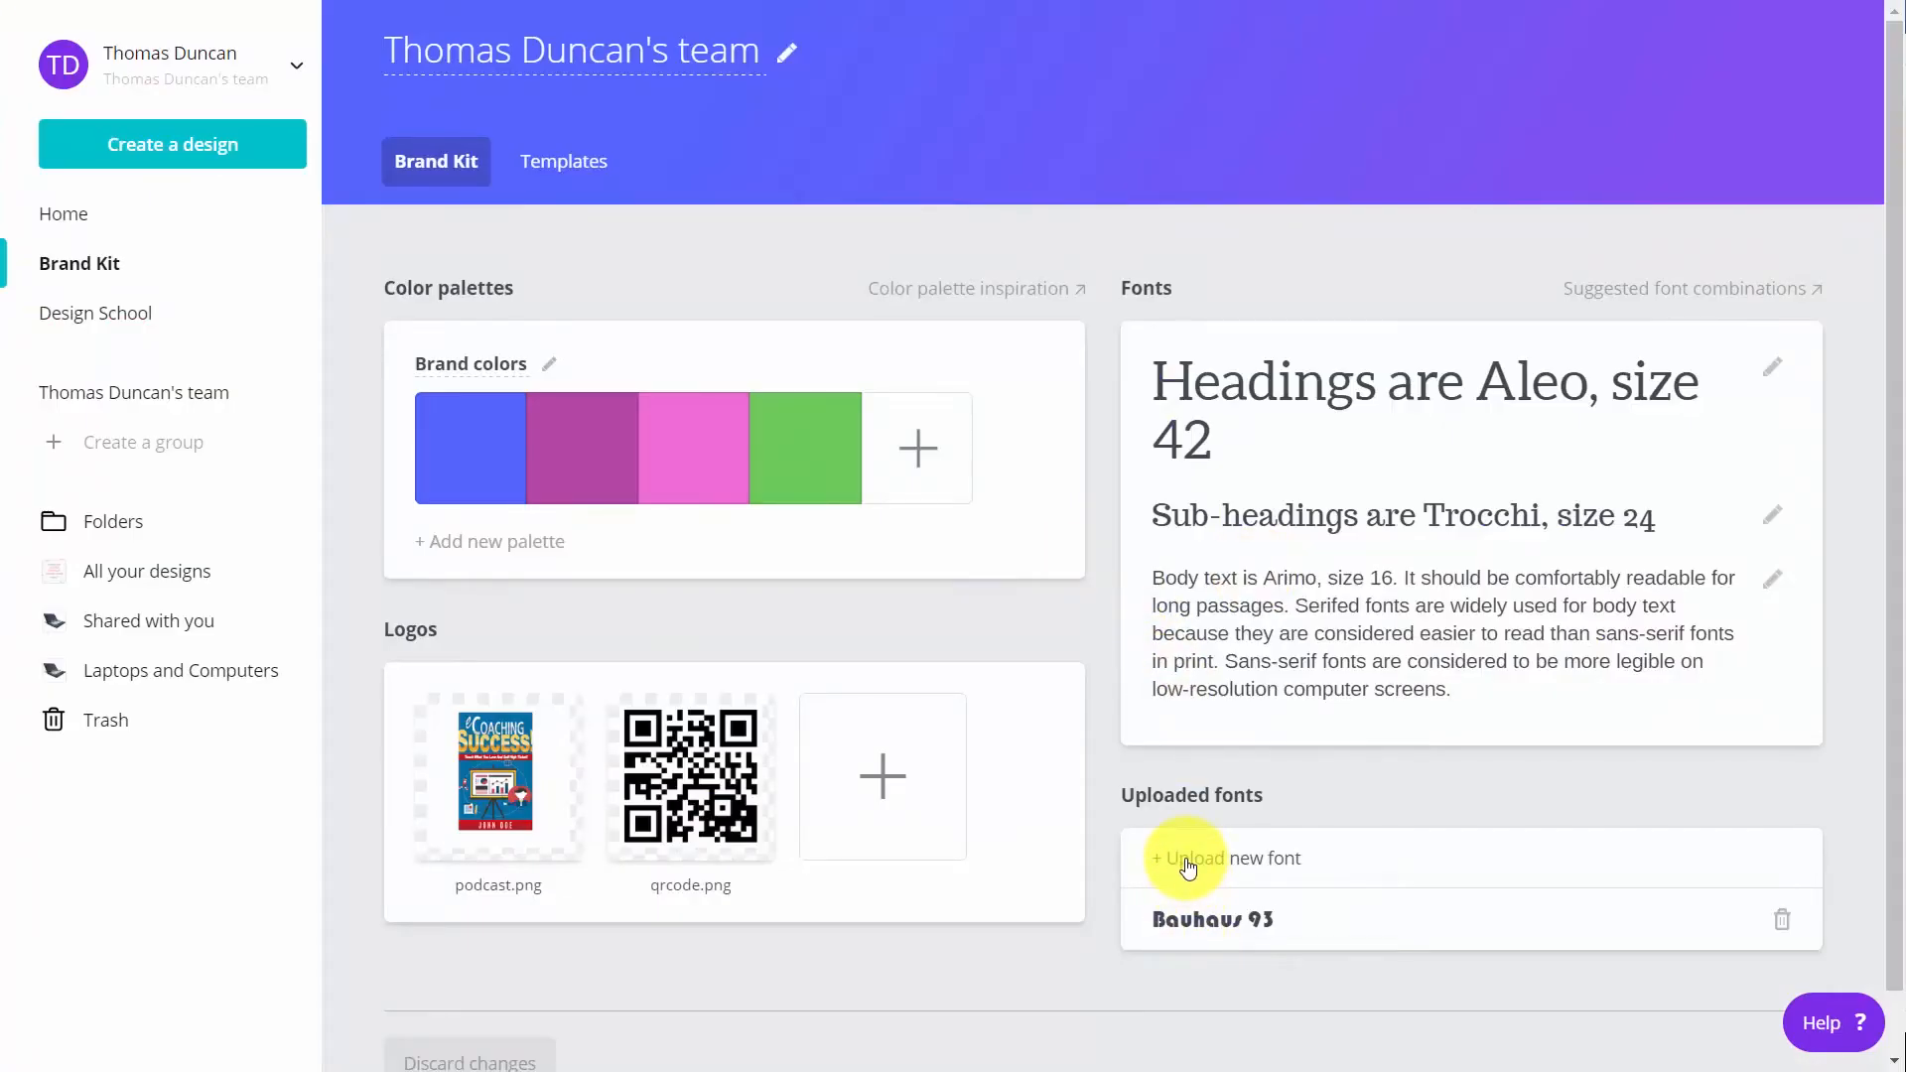
Upload the AdobeDevanagari-Regular and AdobeDevanagari-Bold fonts to the Brand Kit, confirming the right to use them
left_click(1189, 867)
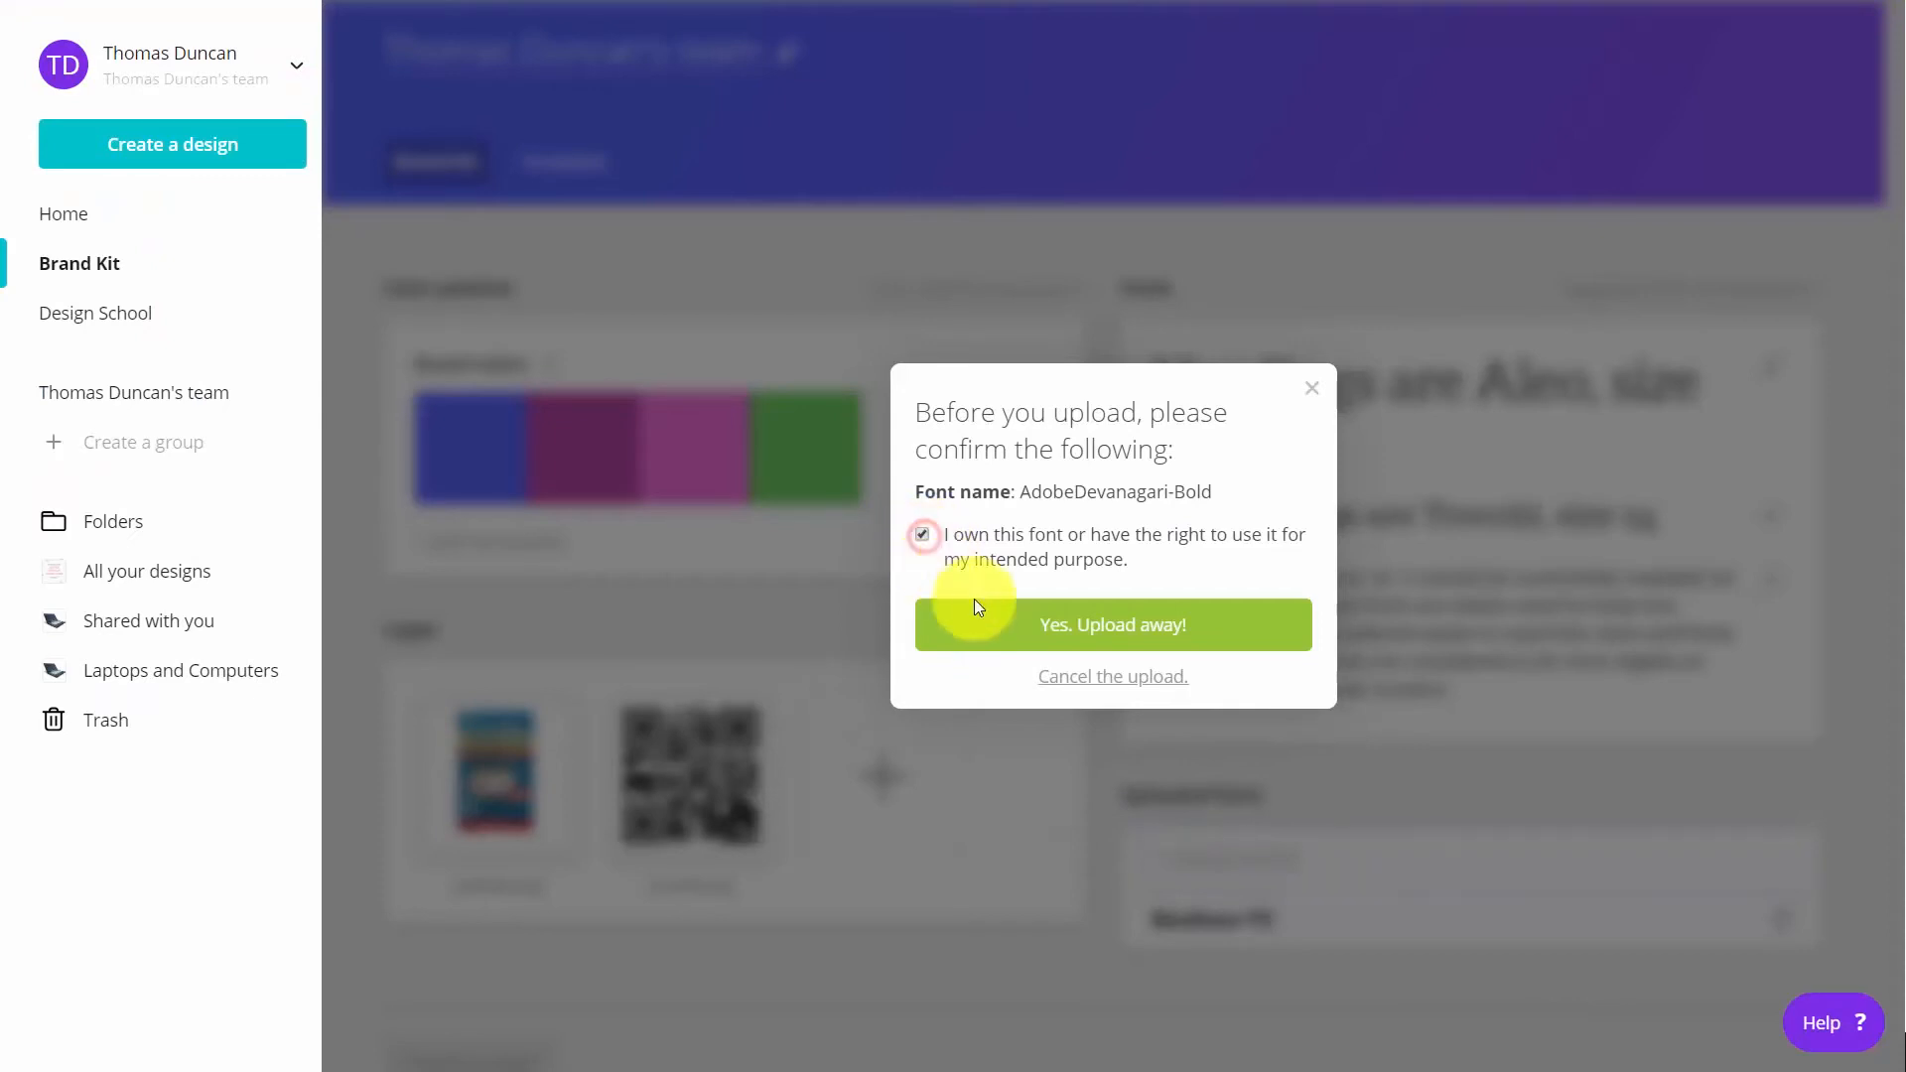
left_click(1089, 636)
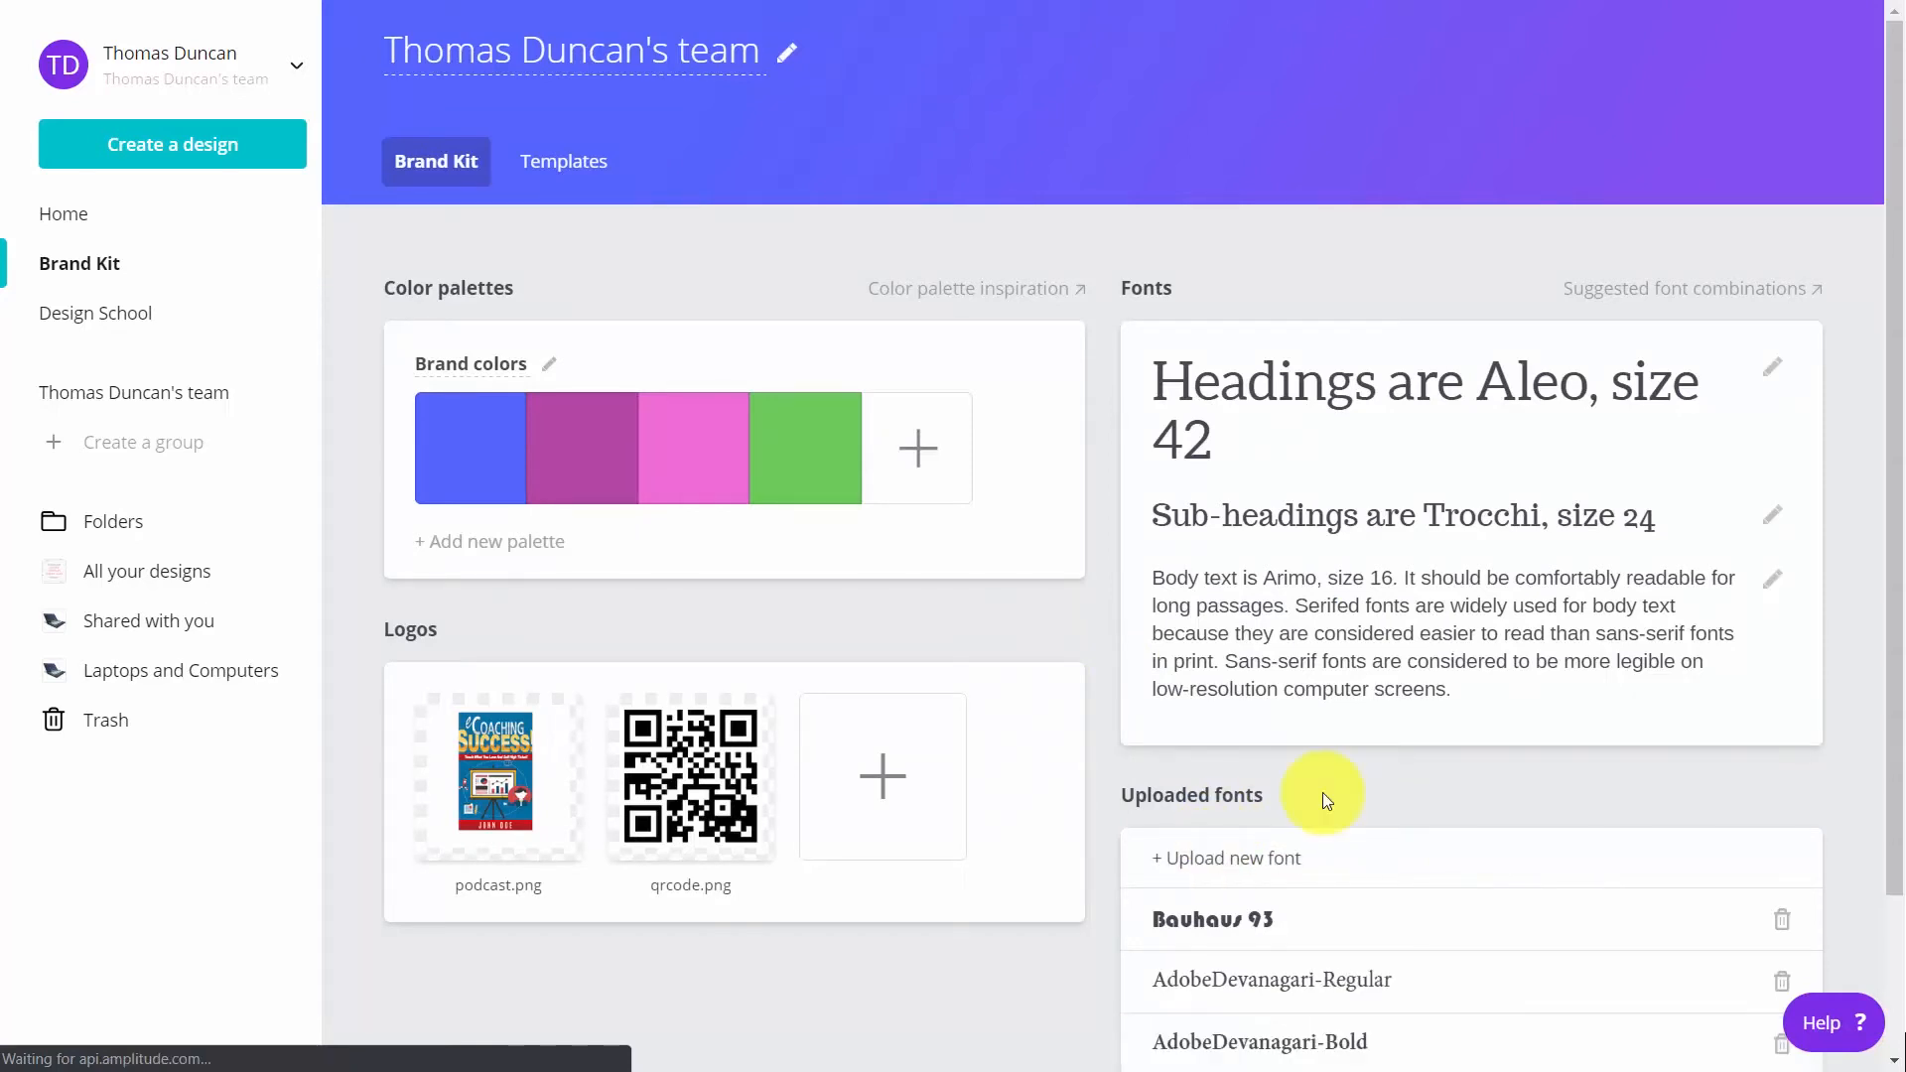
scroll(1199, 851, "down", 2)
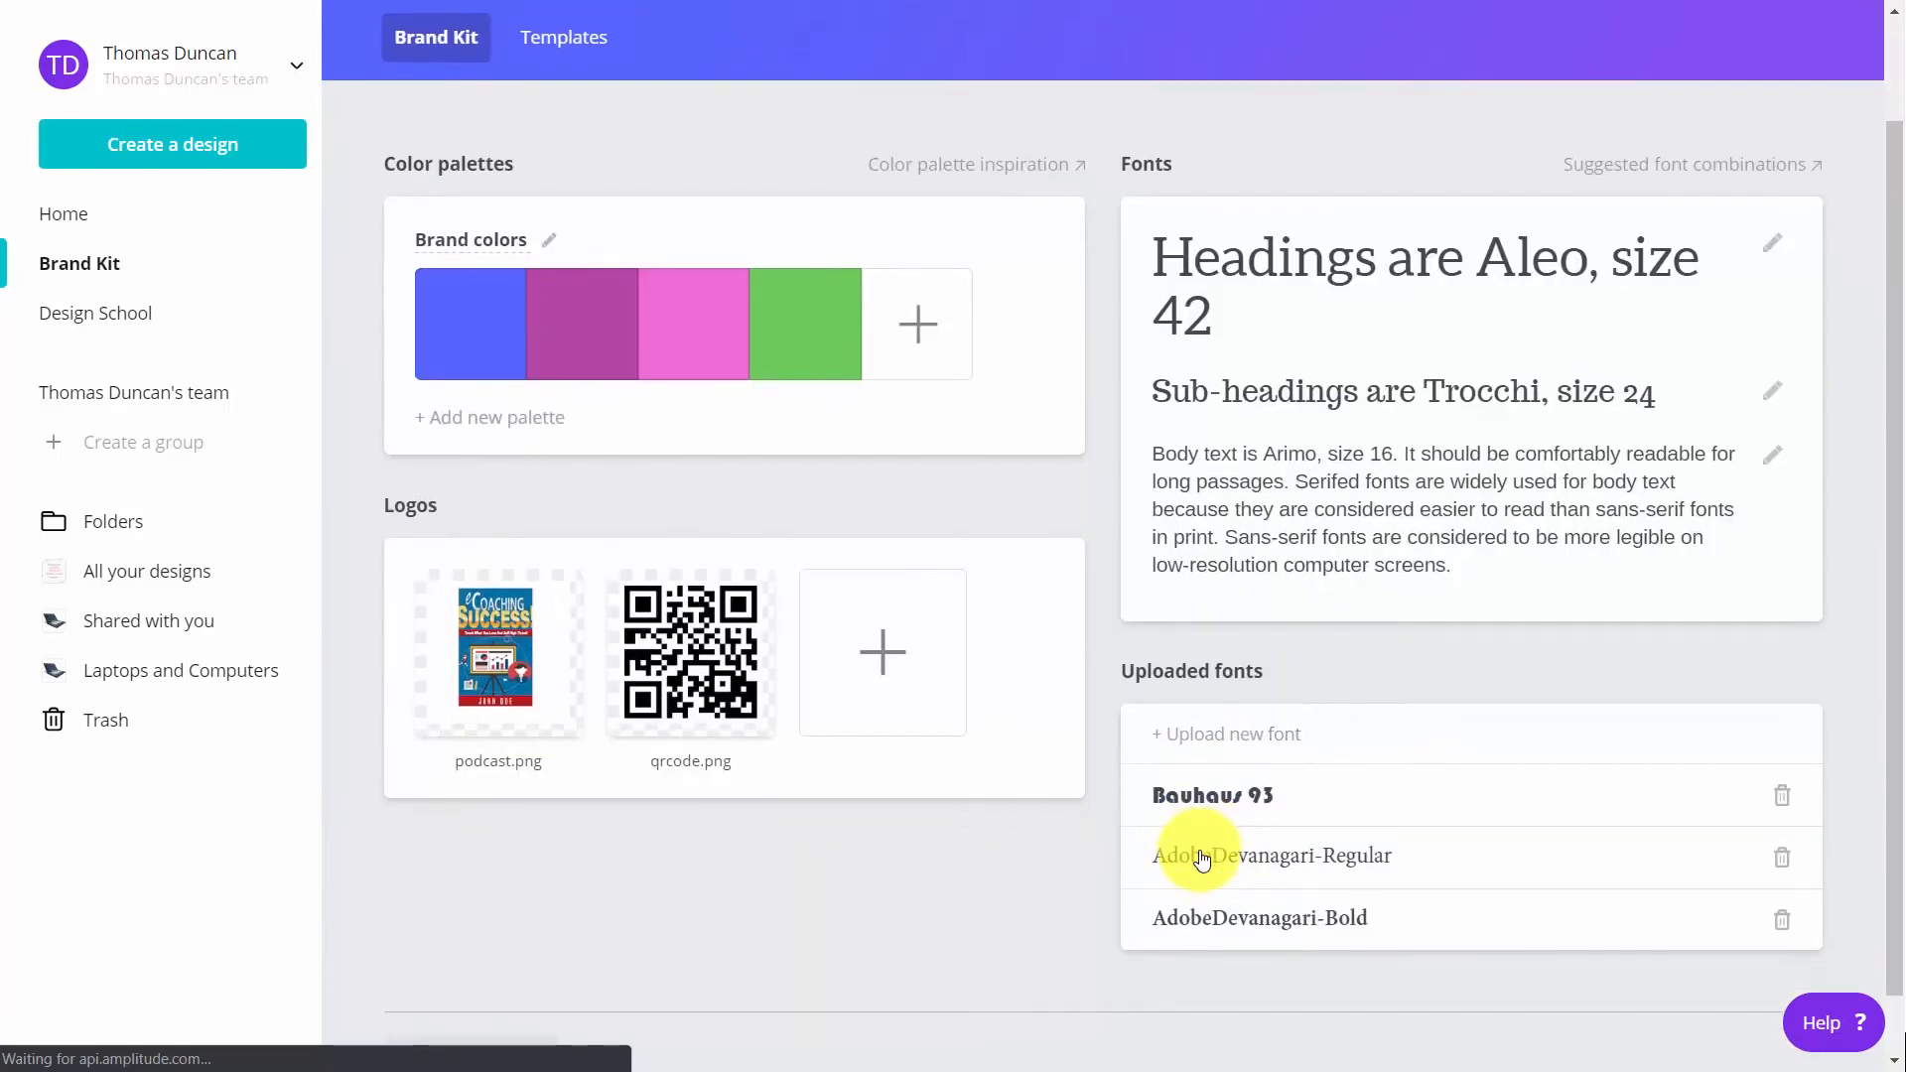
scroll(1201, 855, "up", 2)
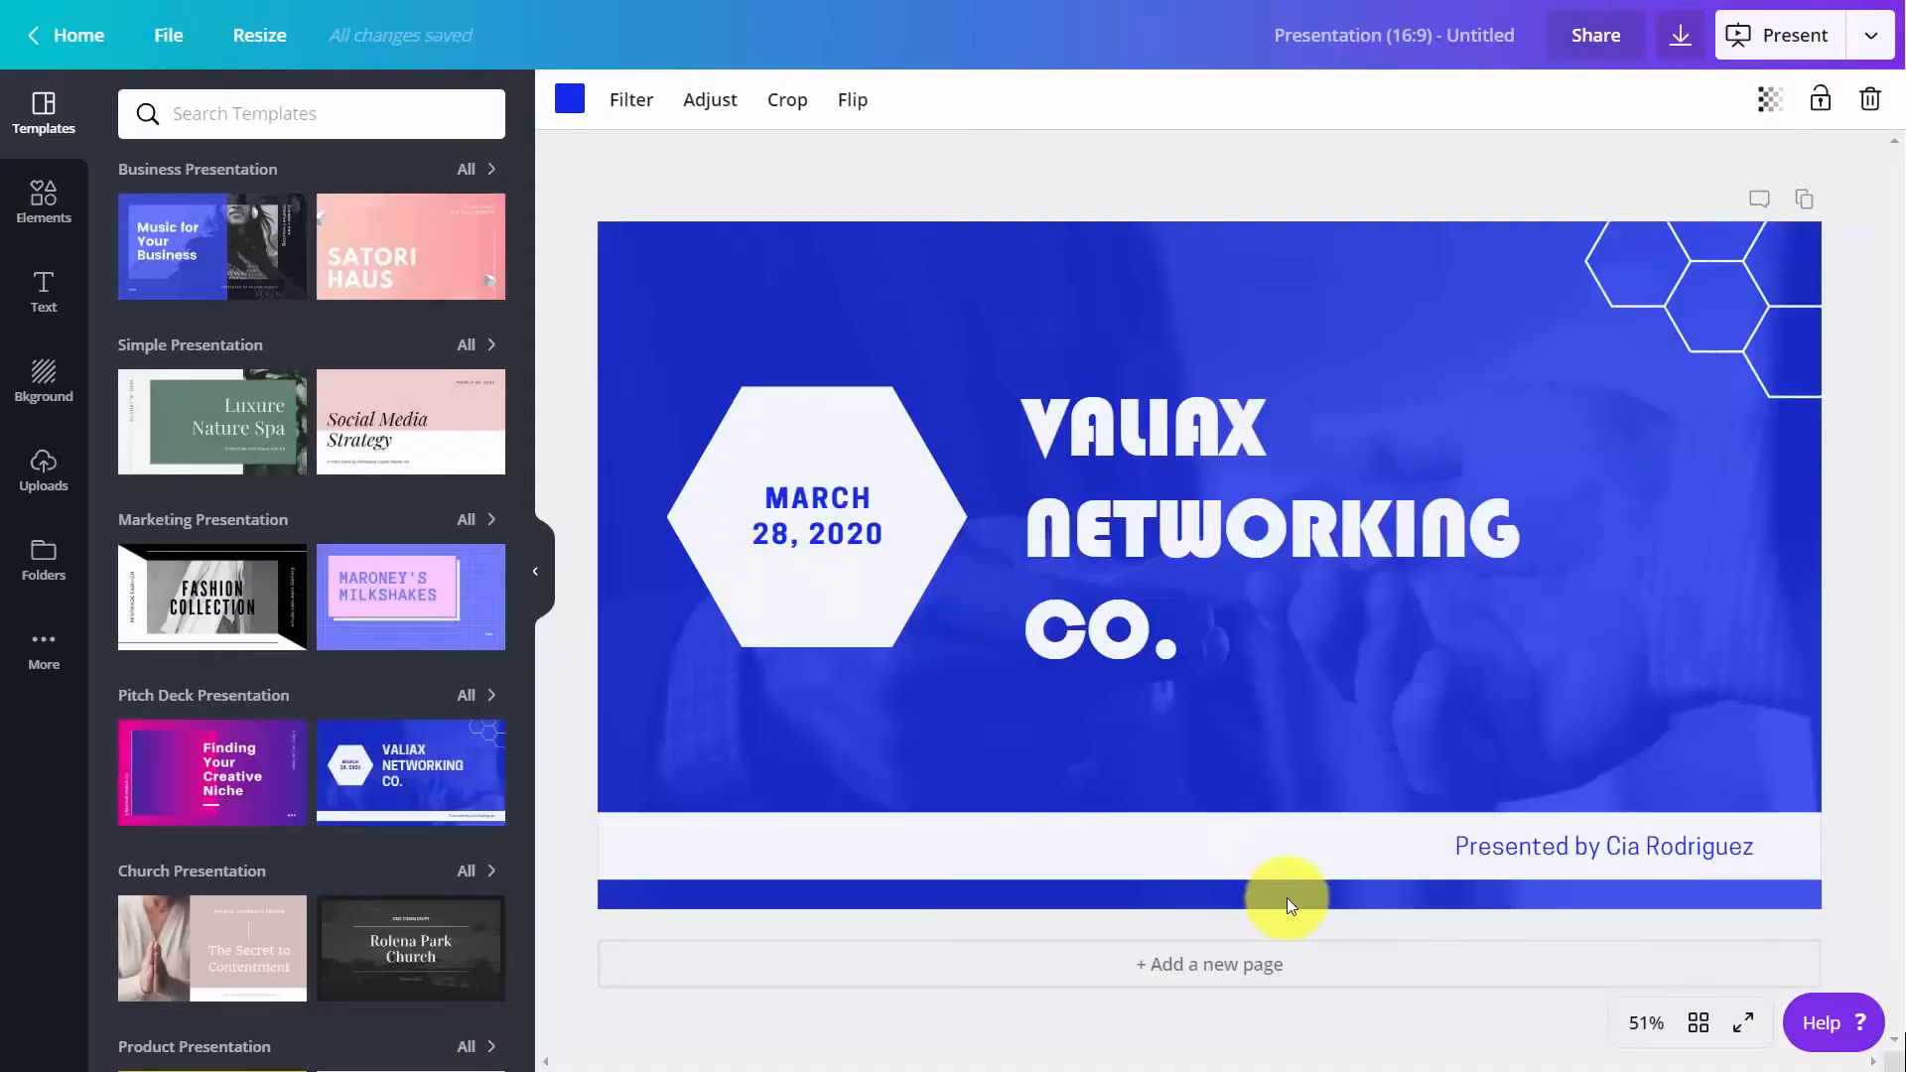
Set the font of the "March 28, 2020" text in the presentation's white hexagon to Trocchi
left_click(1451, 844)
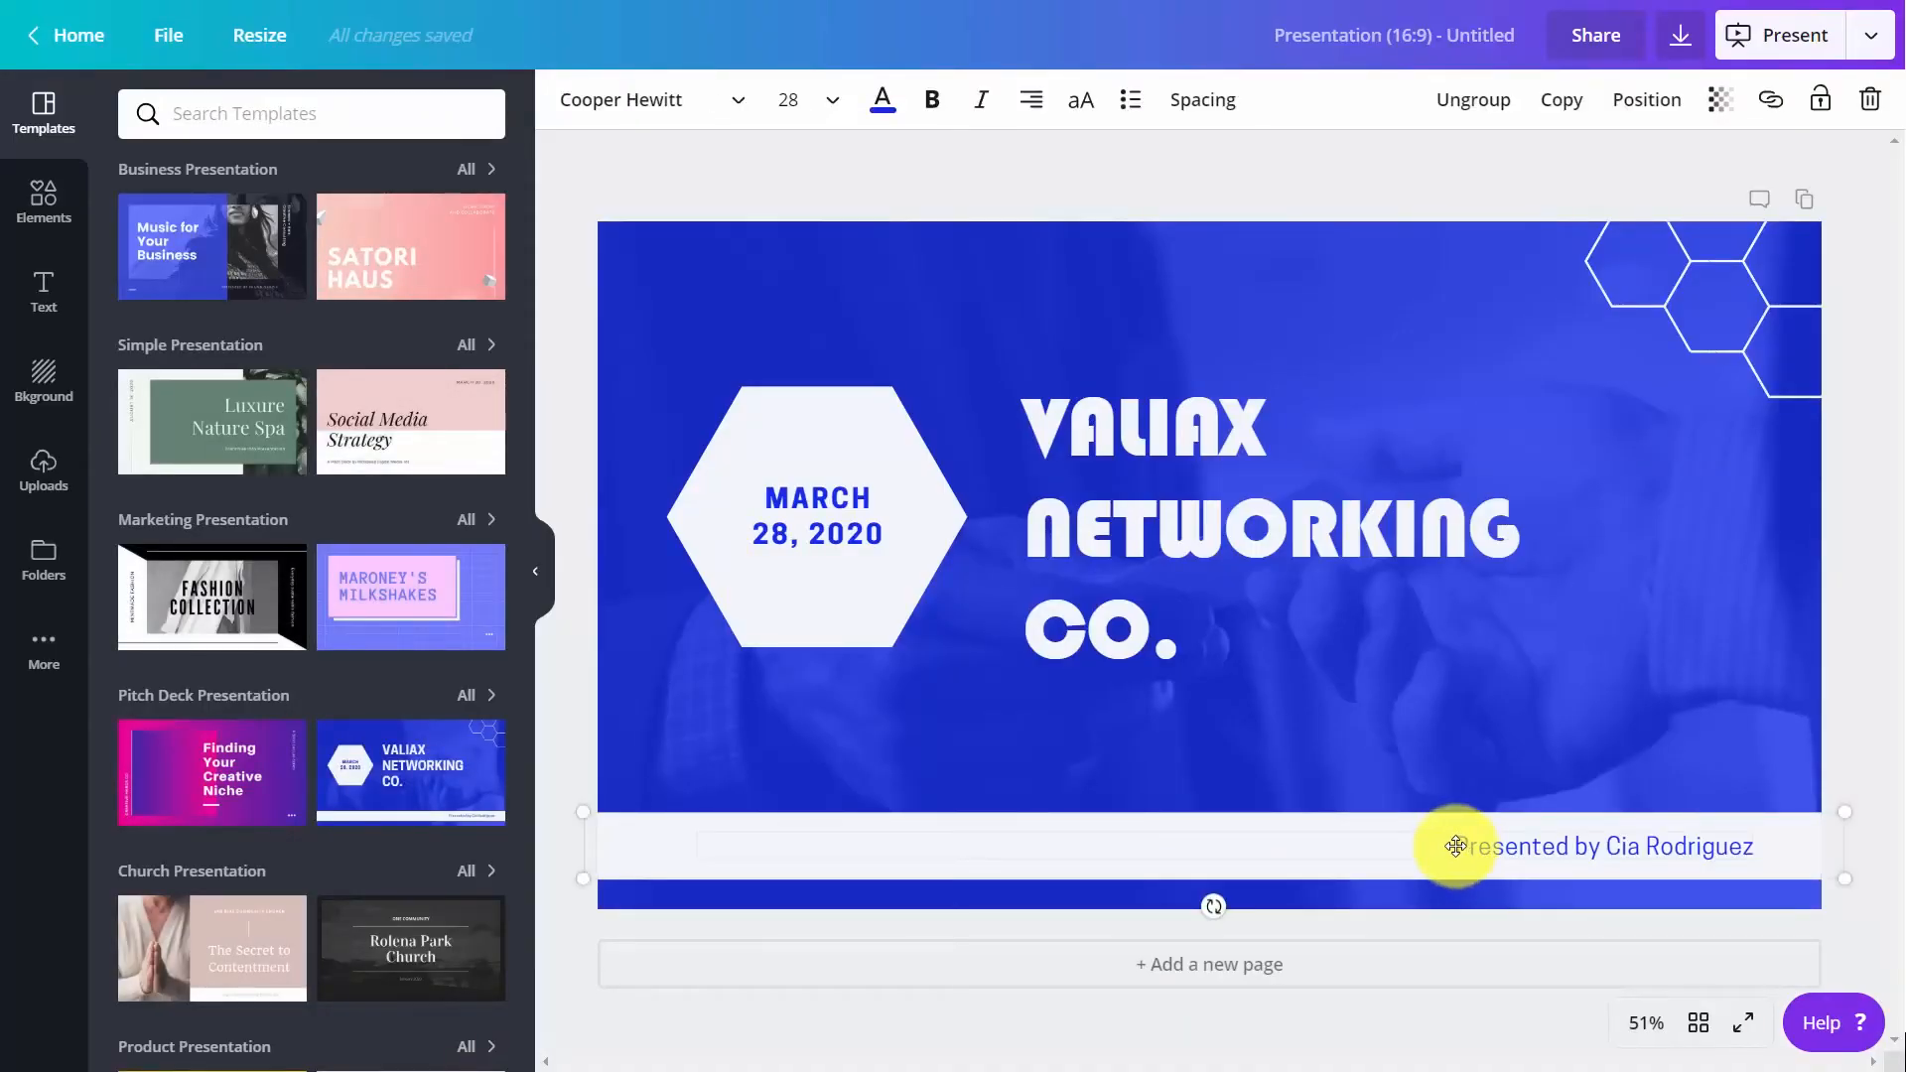
double_click(842, 542)
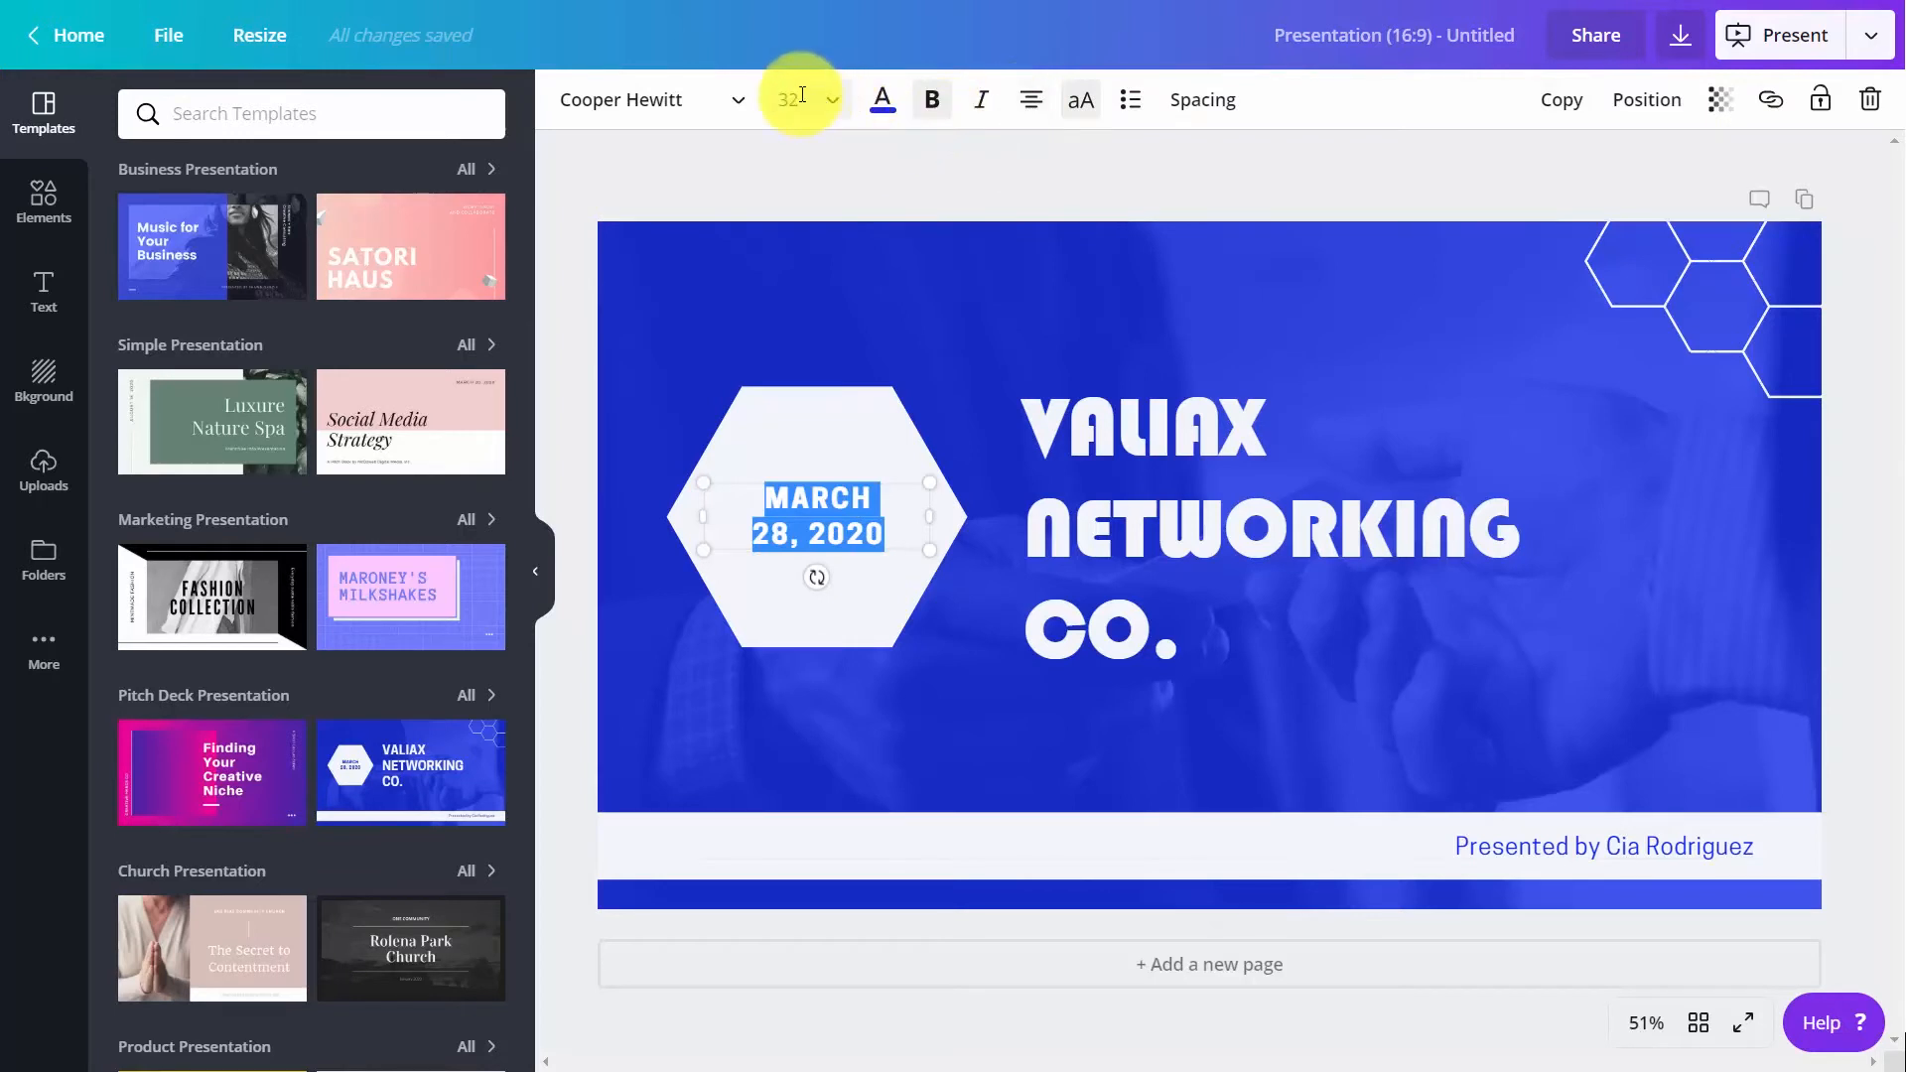
left_click(747, 101)
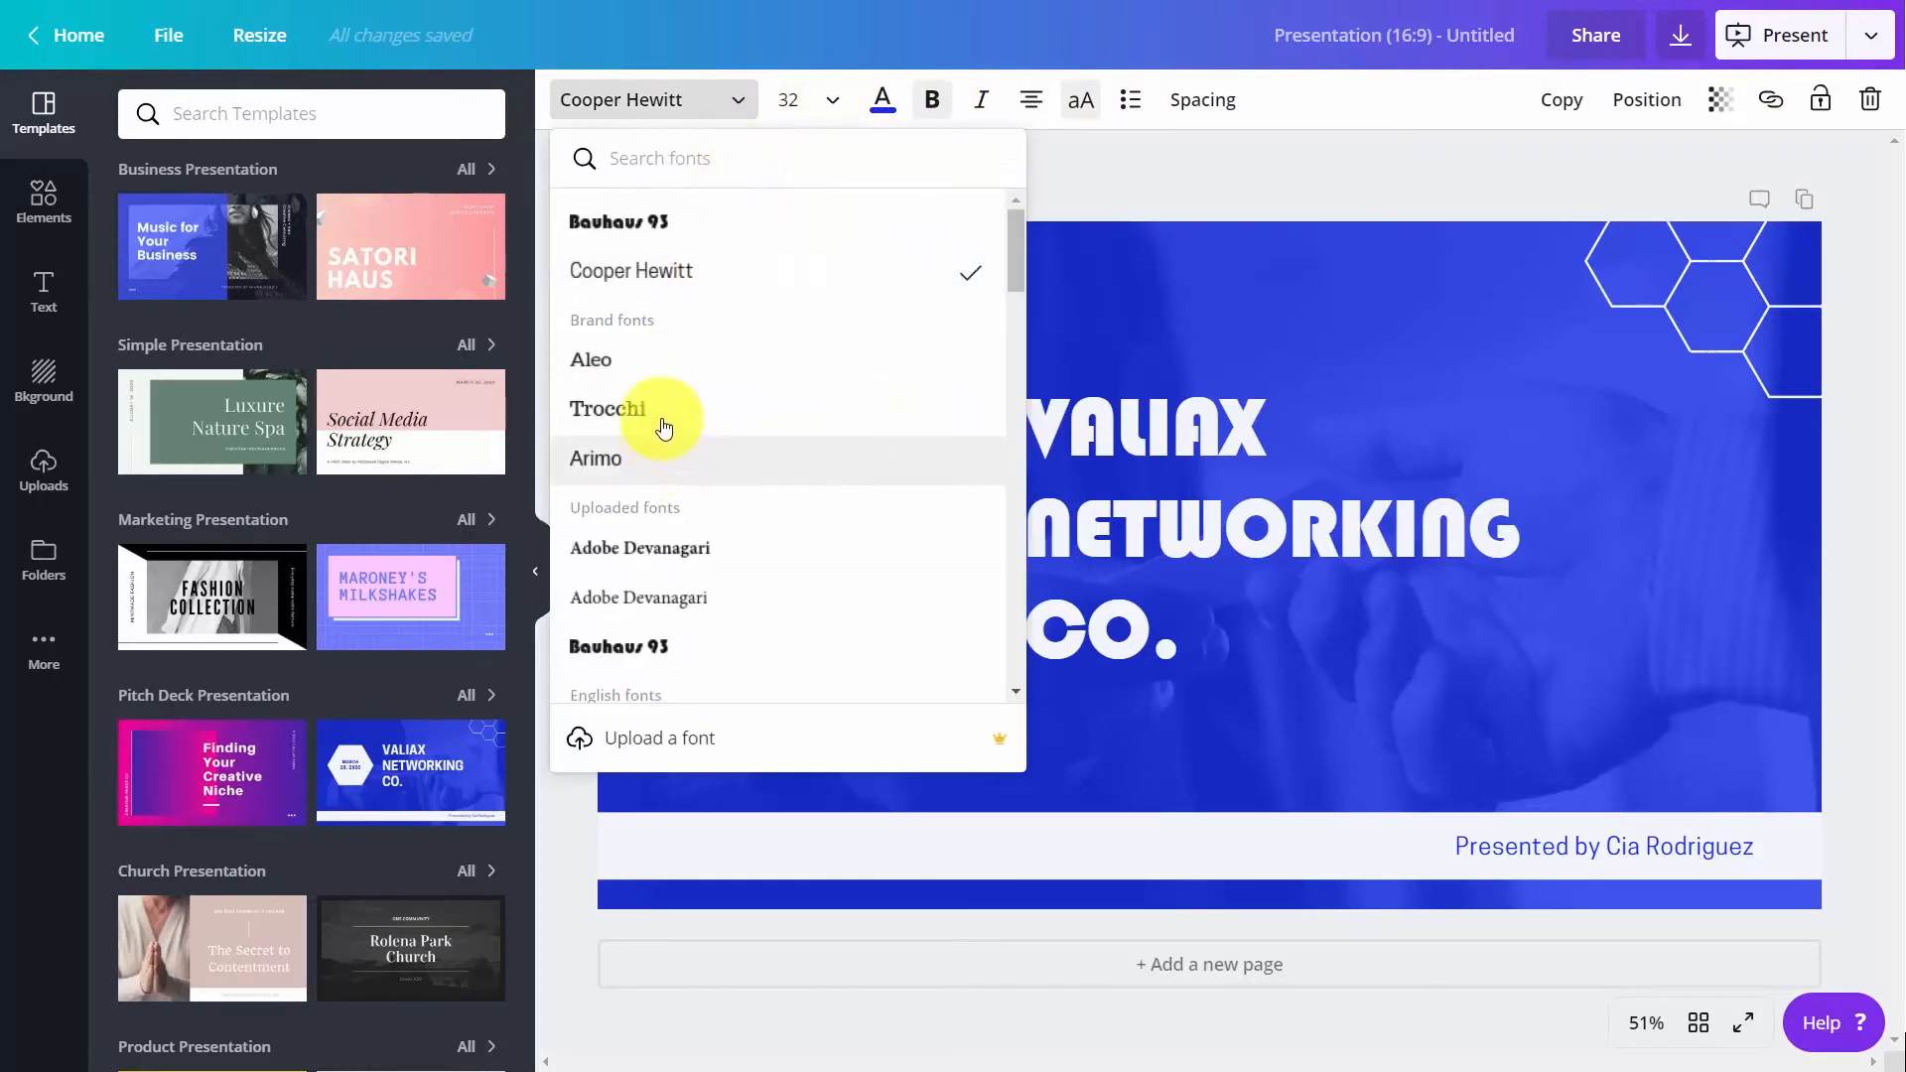
left_click(662, 410)
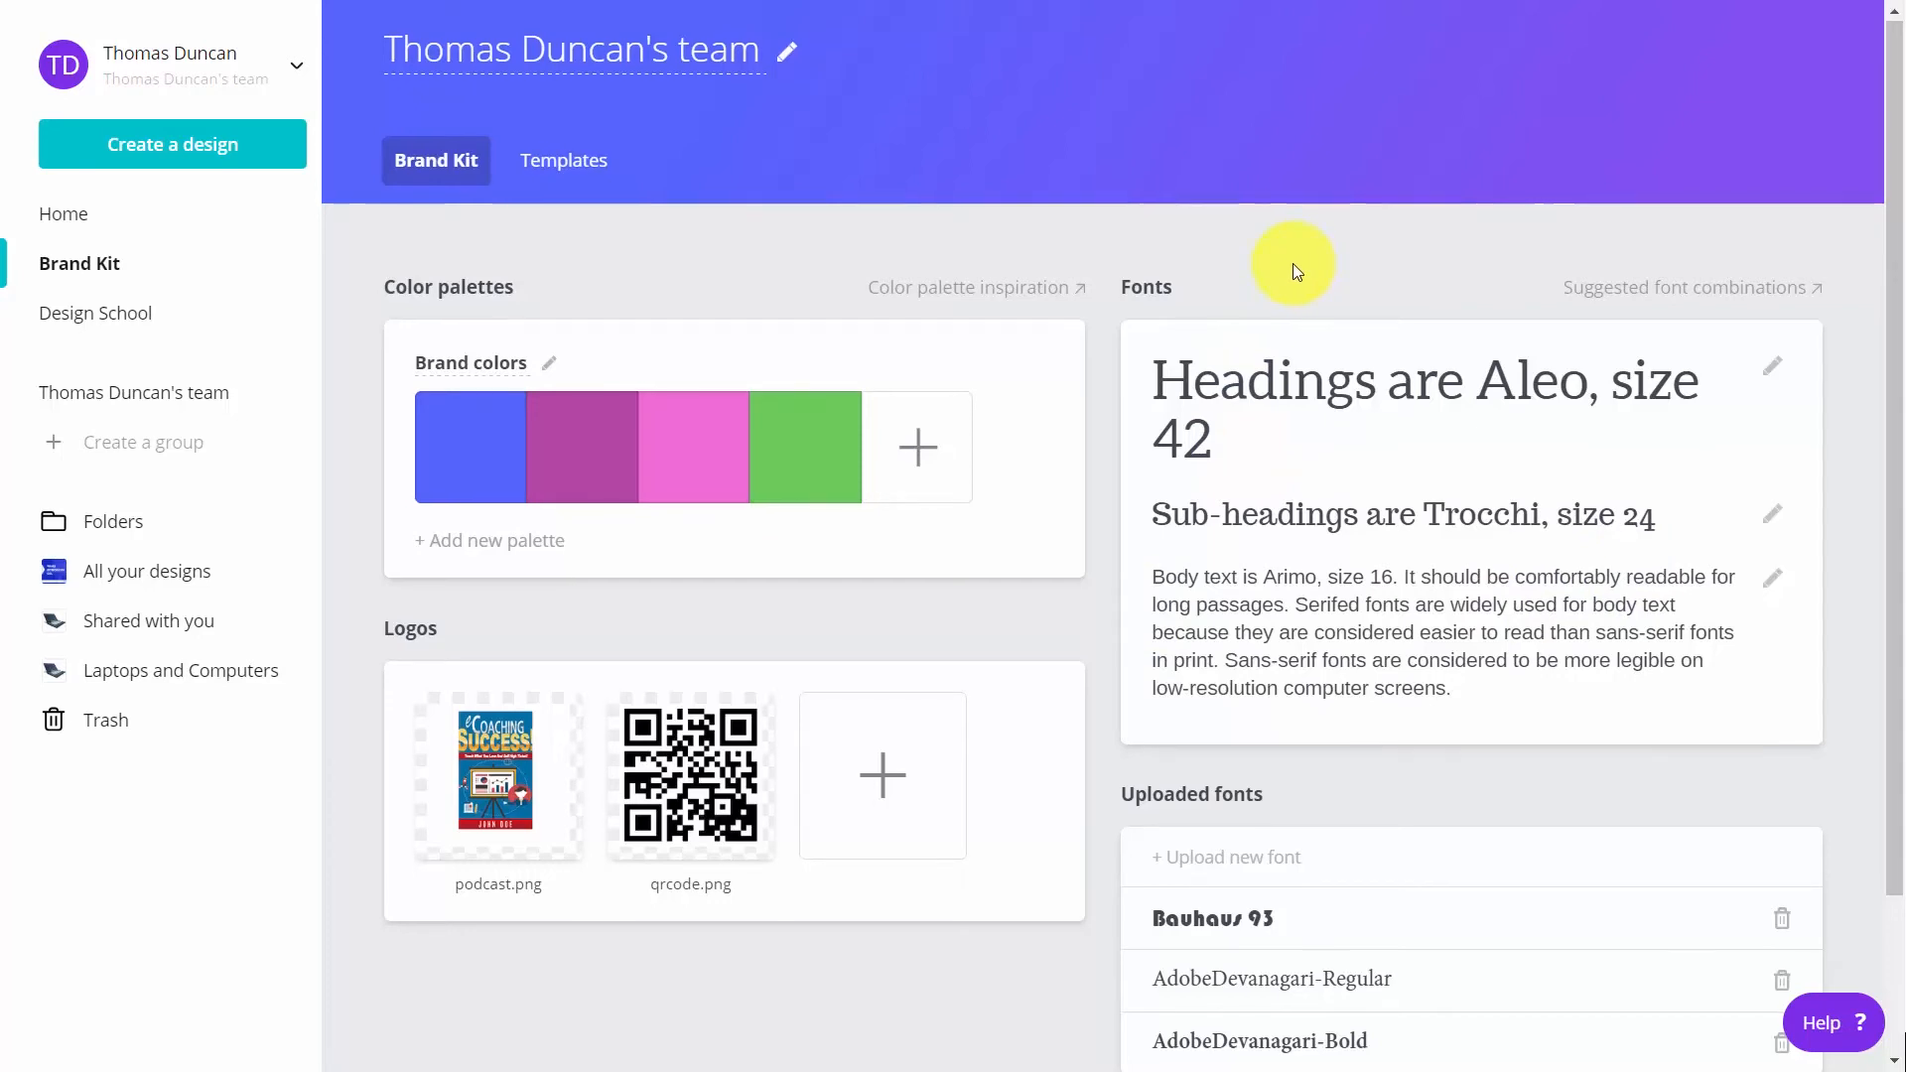
Remove the uploaded fonts Bauhaus 93 and AdobeDevanagari-Regular from the Brand Kit
scroll(1292, 264, "down", 2)
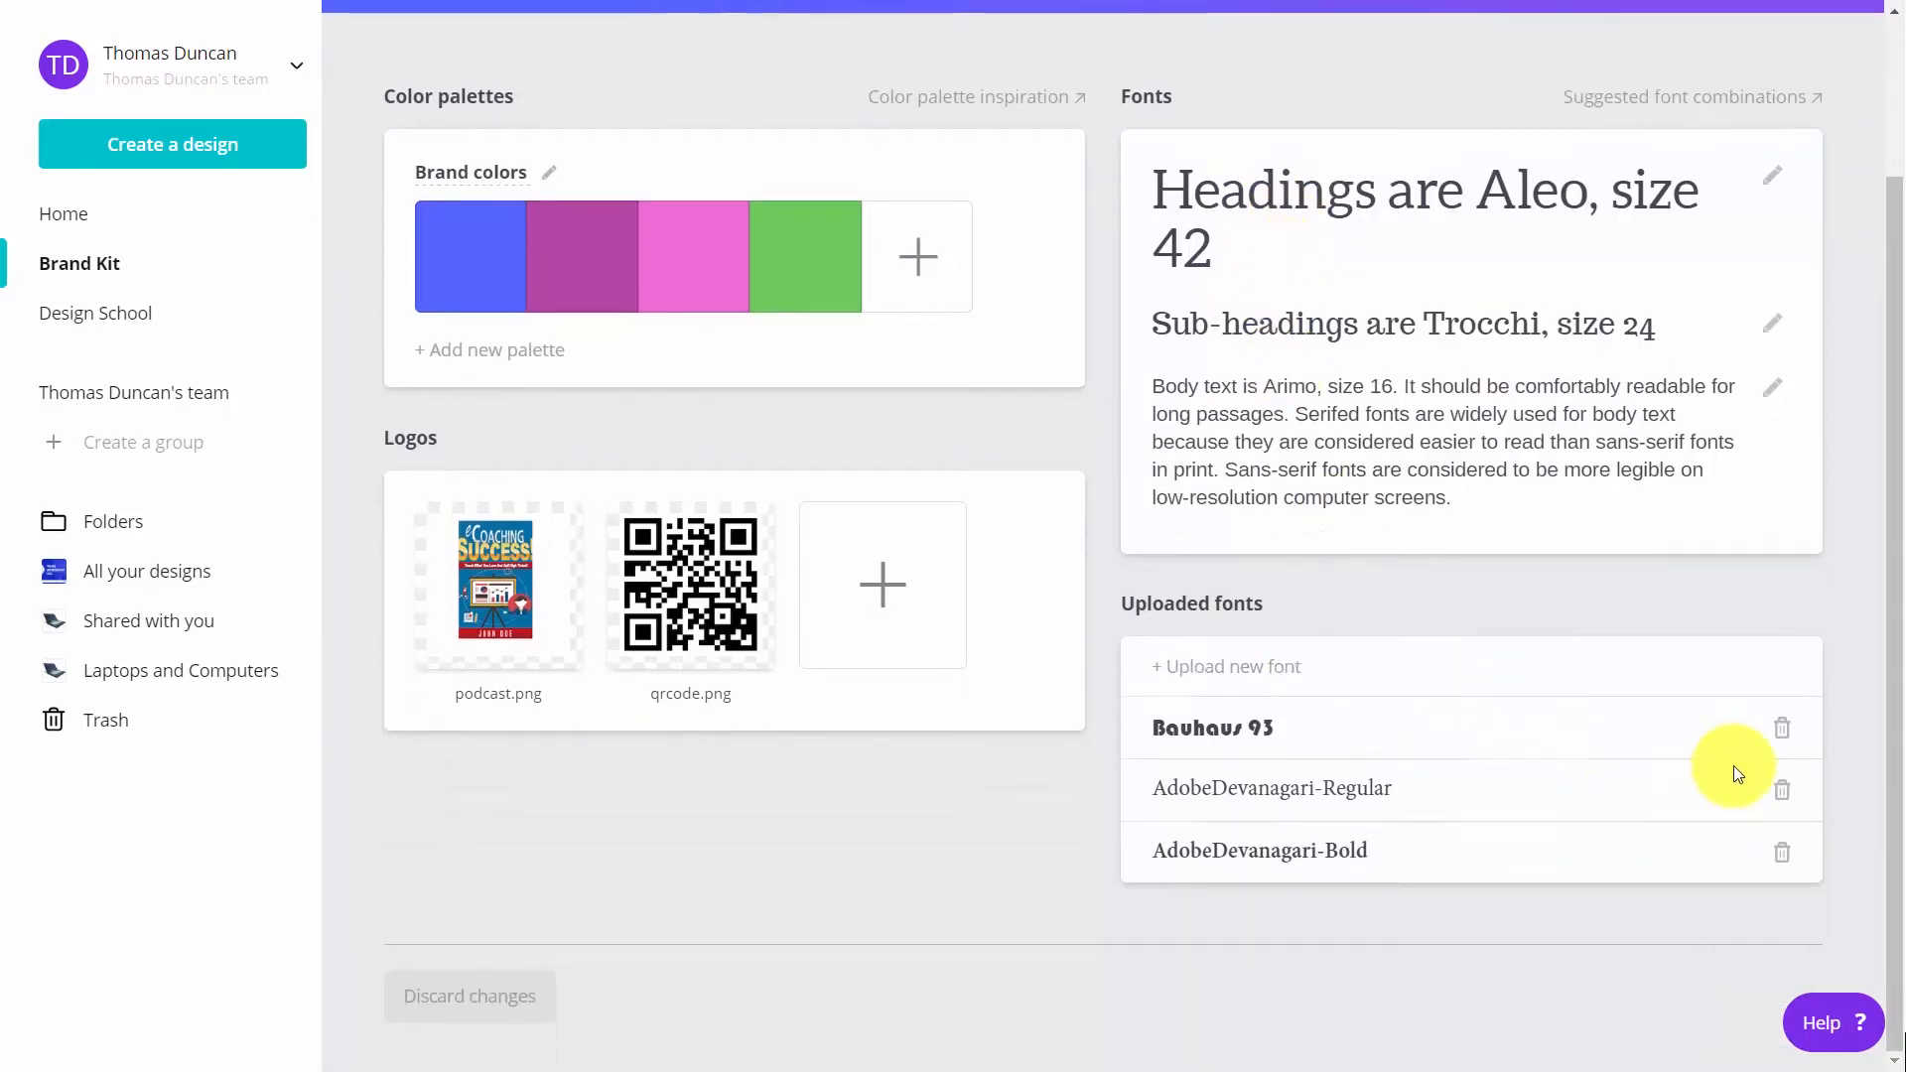
left_click(1781, 730)
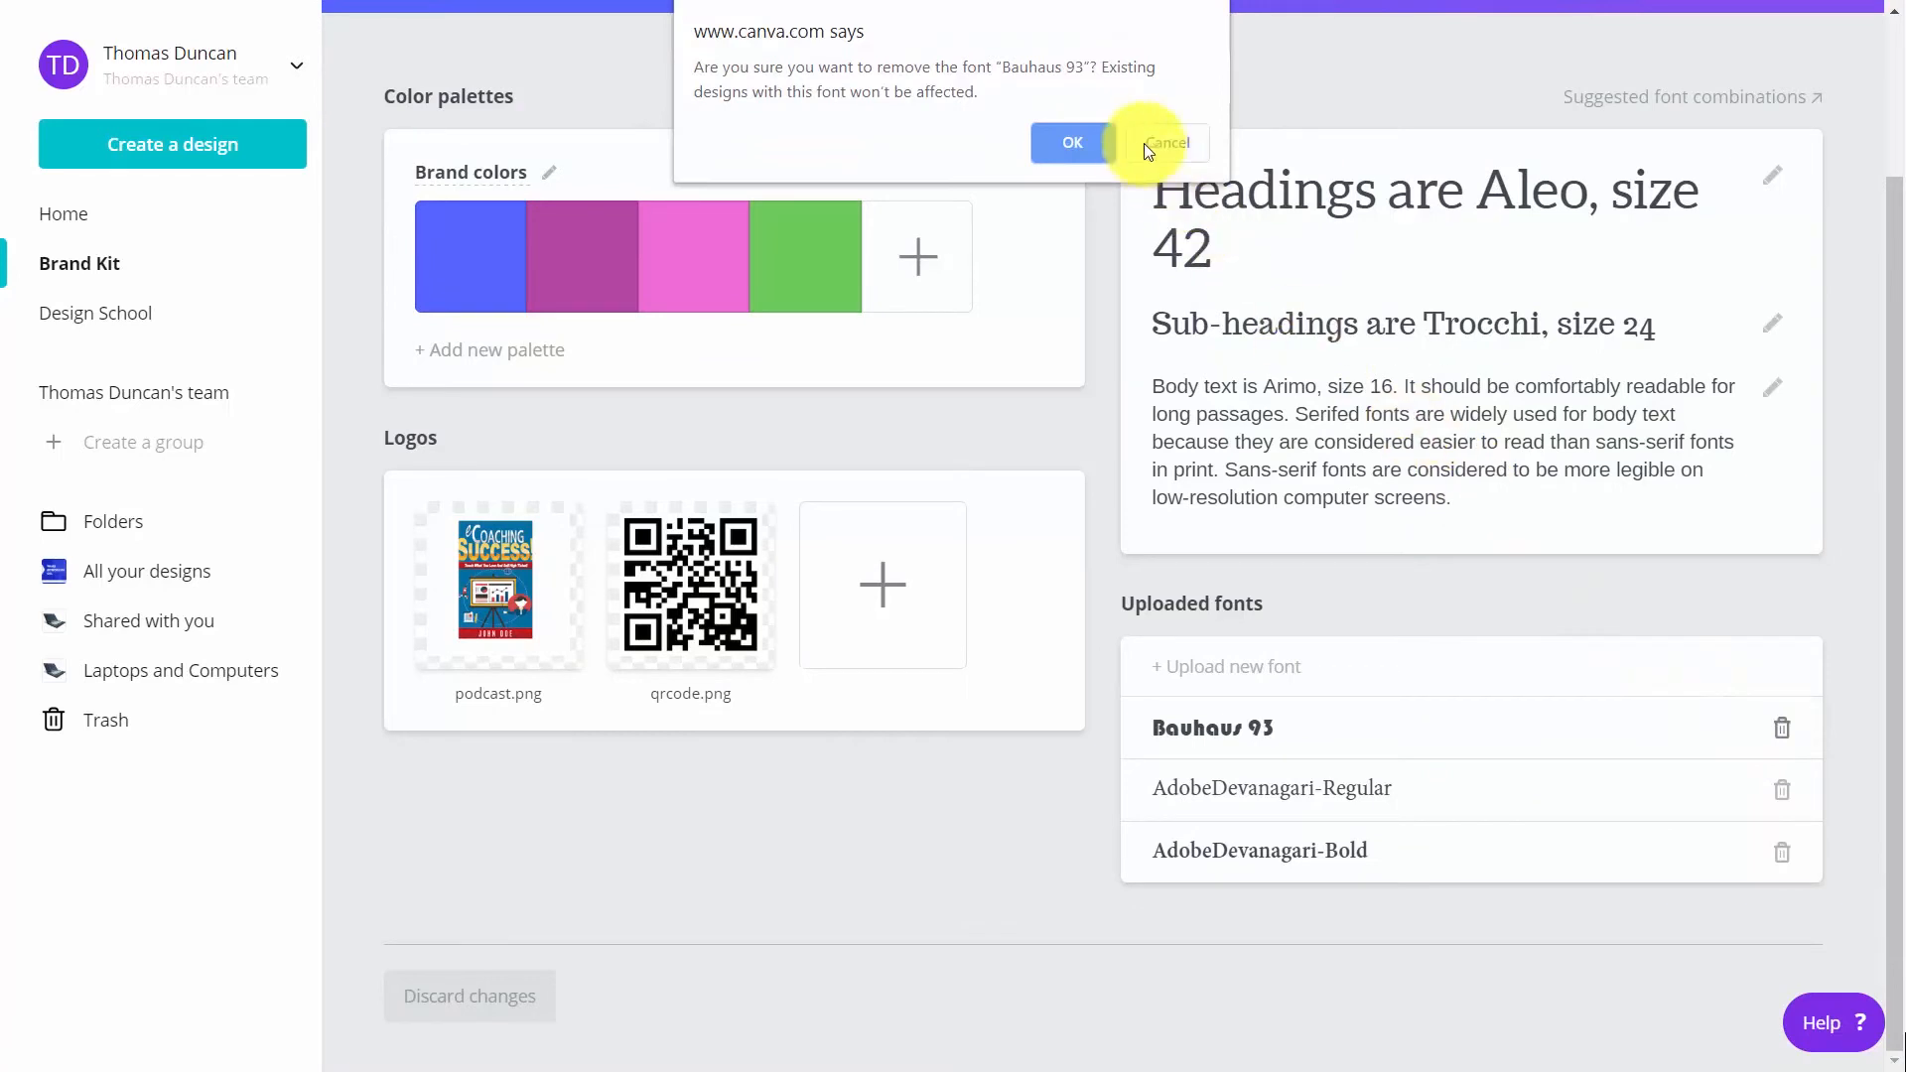
left_click(1087, 145)
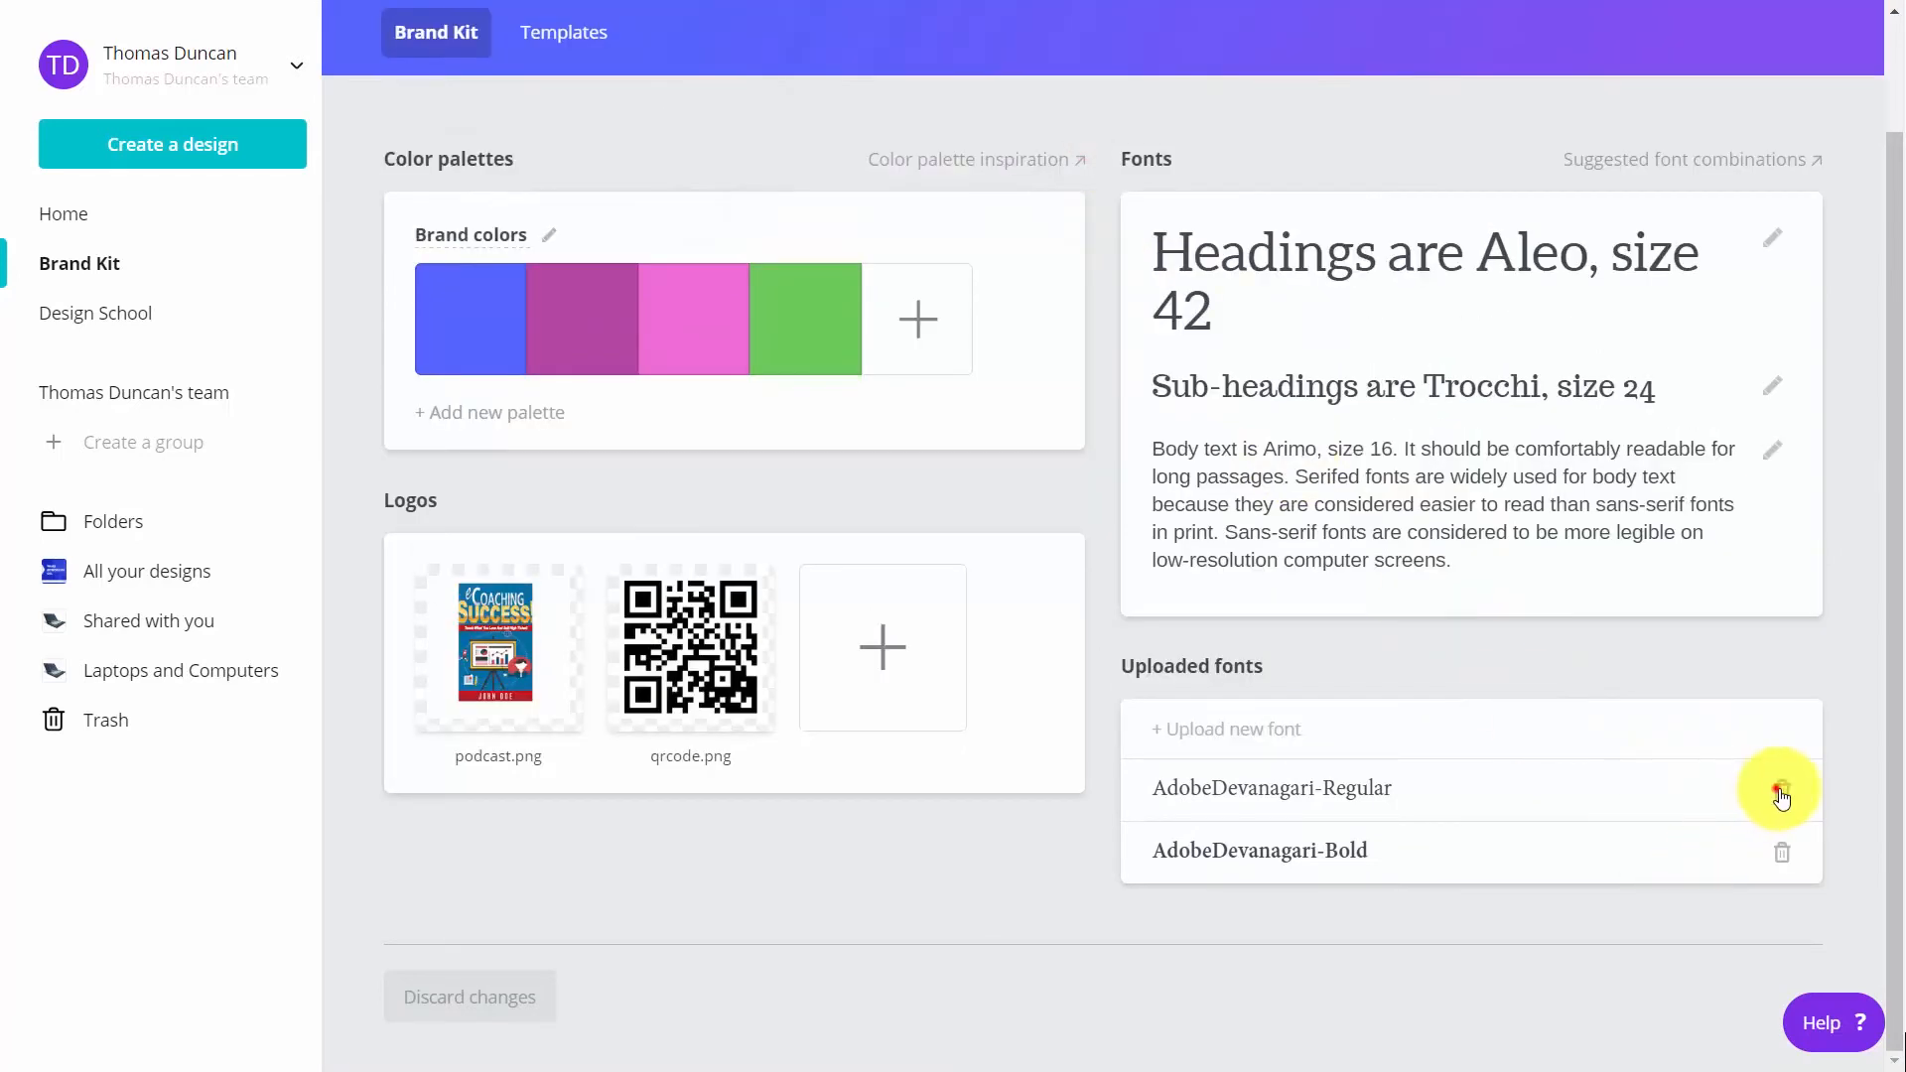
left_click(1781, 791)
left_click(1073, 145)
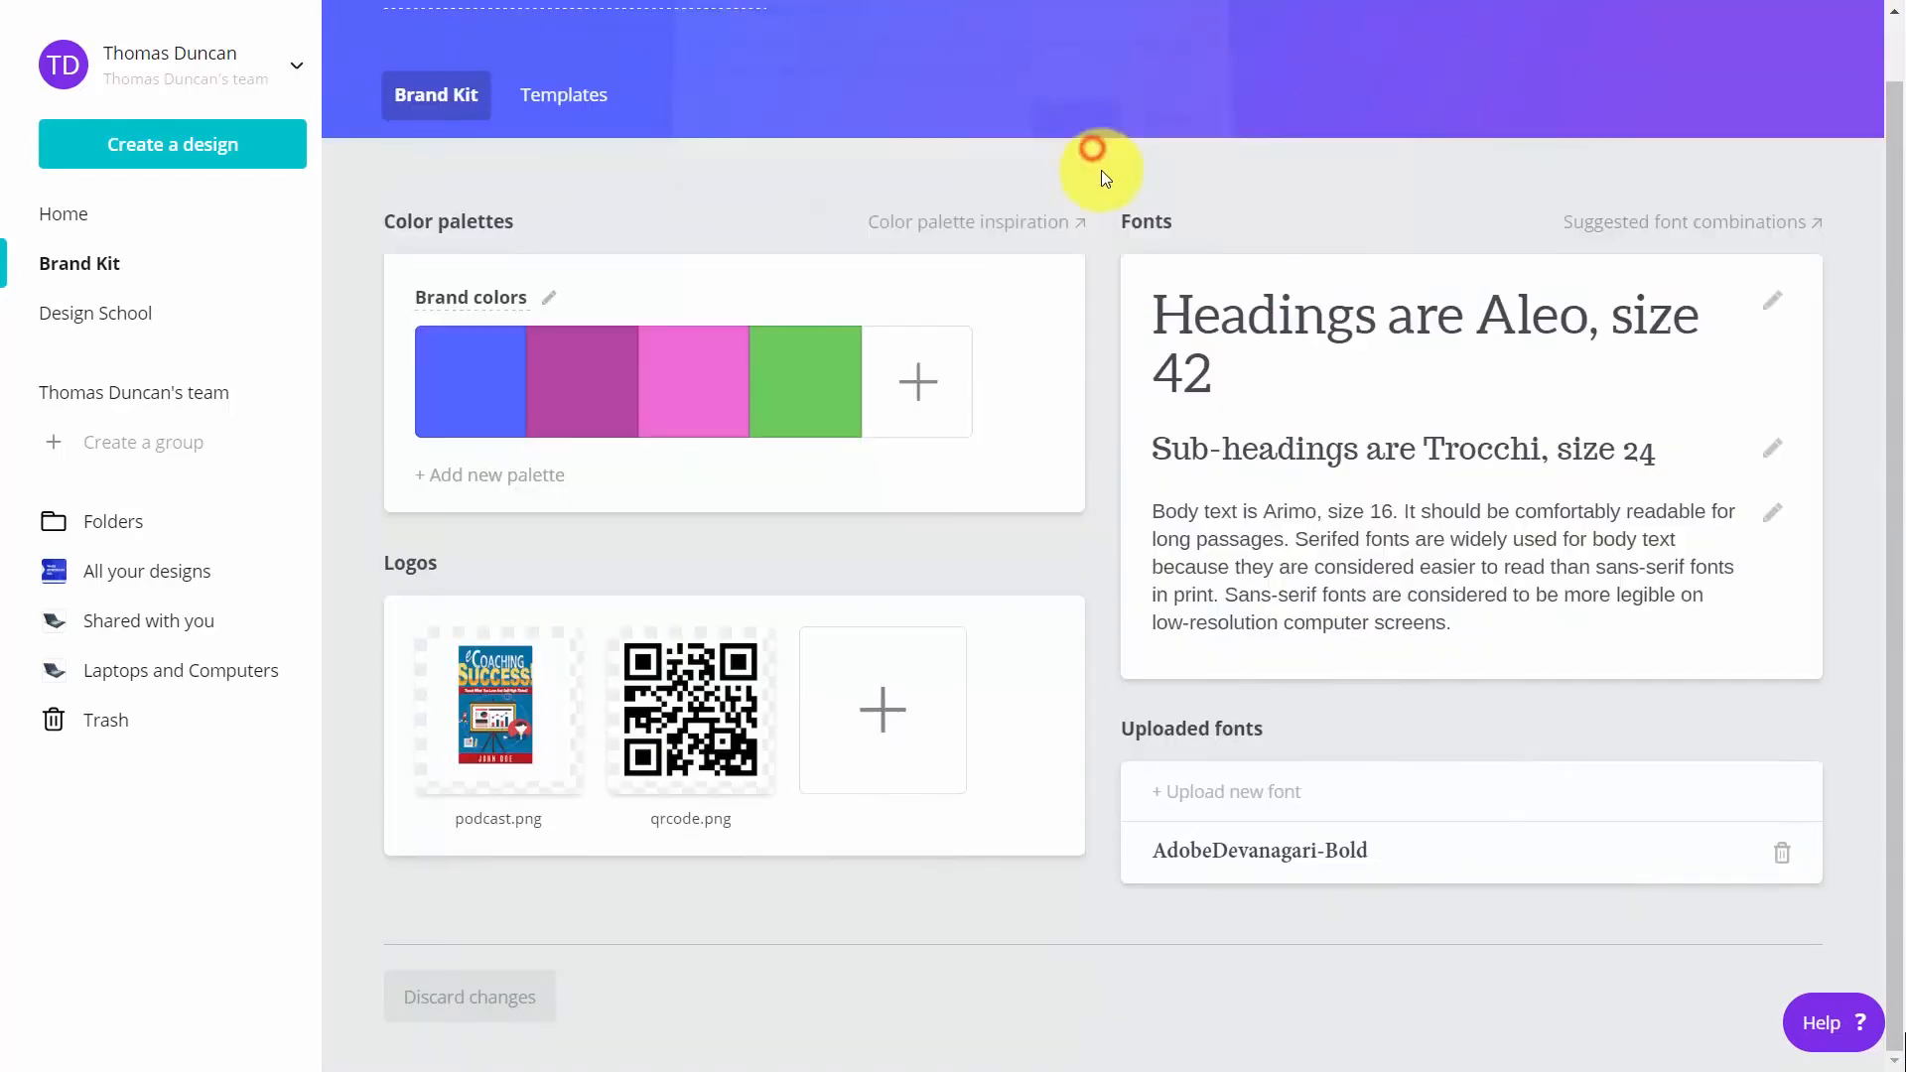
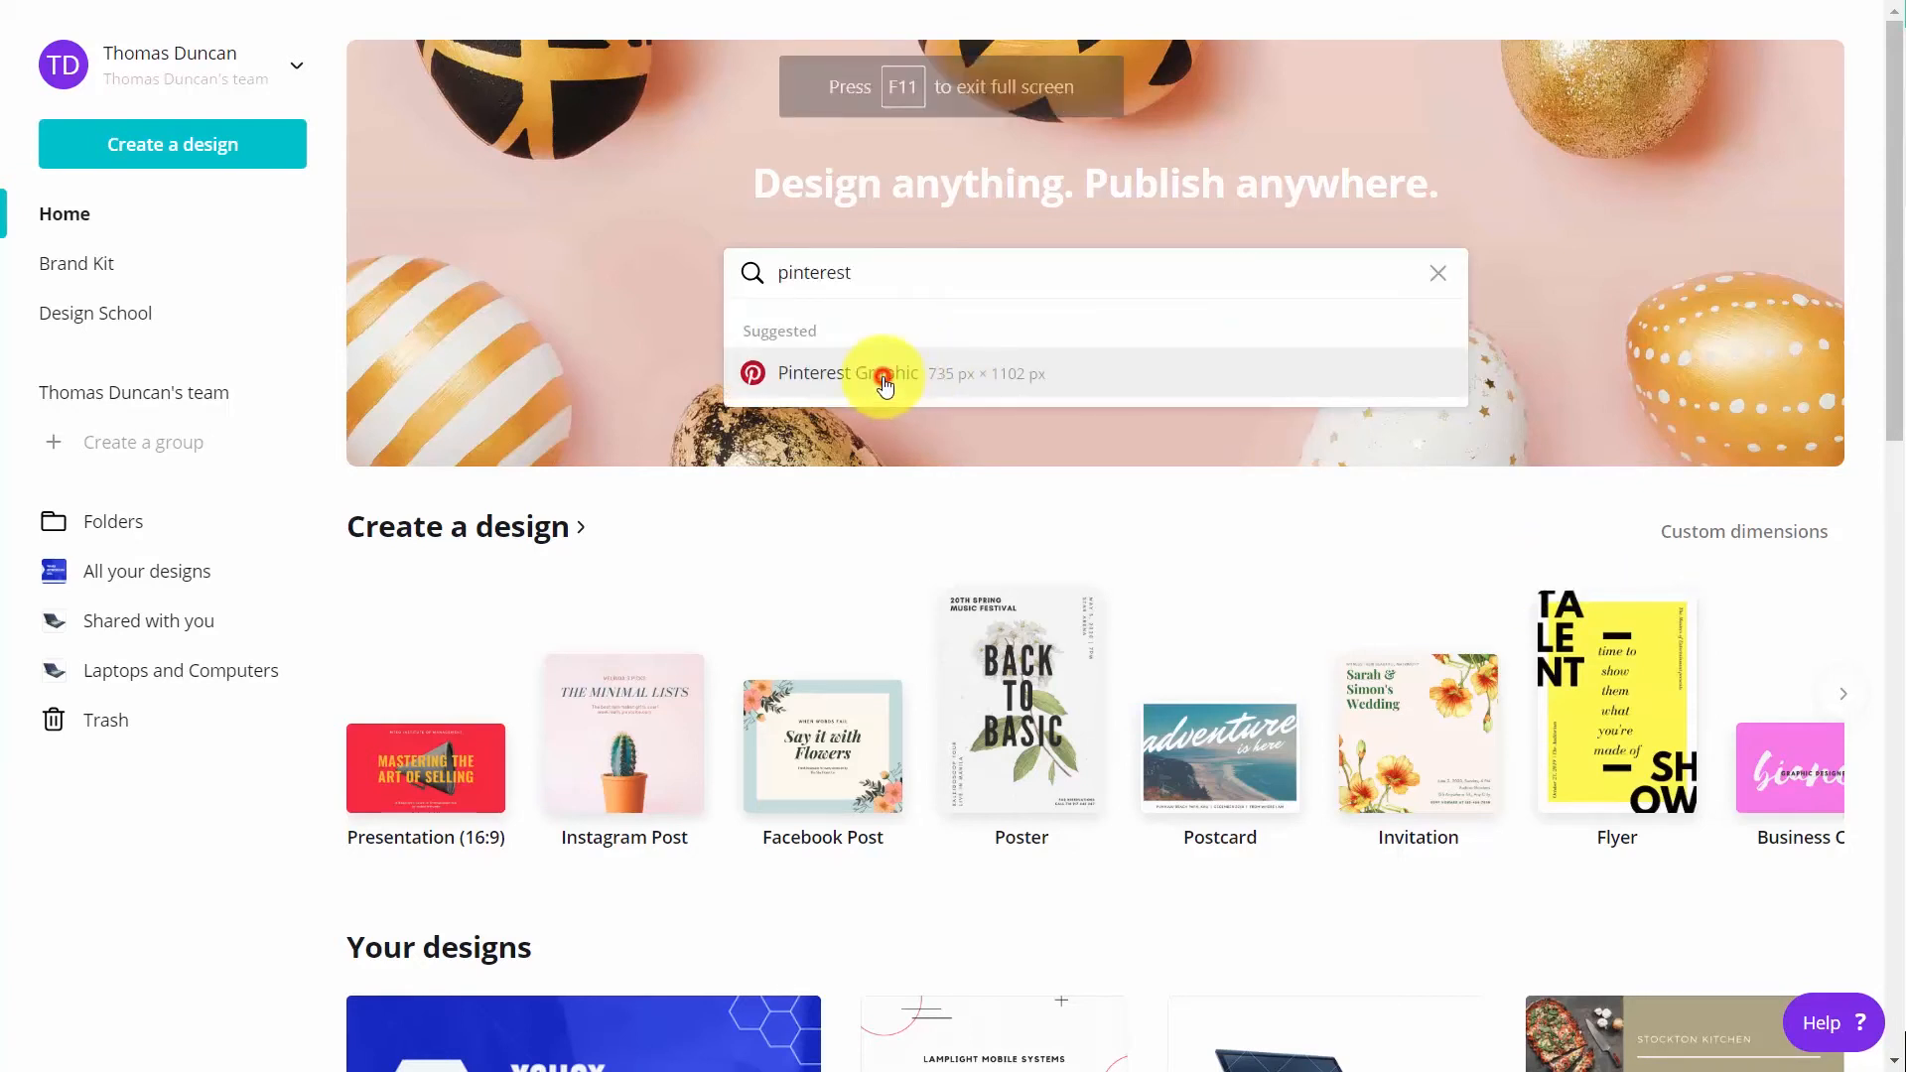
Create a Pinterest Graphic with the Creative Design Studio template found by searching for "video", and open the download options
left_click(885, 377)
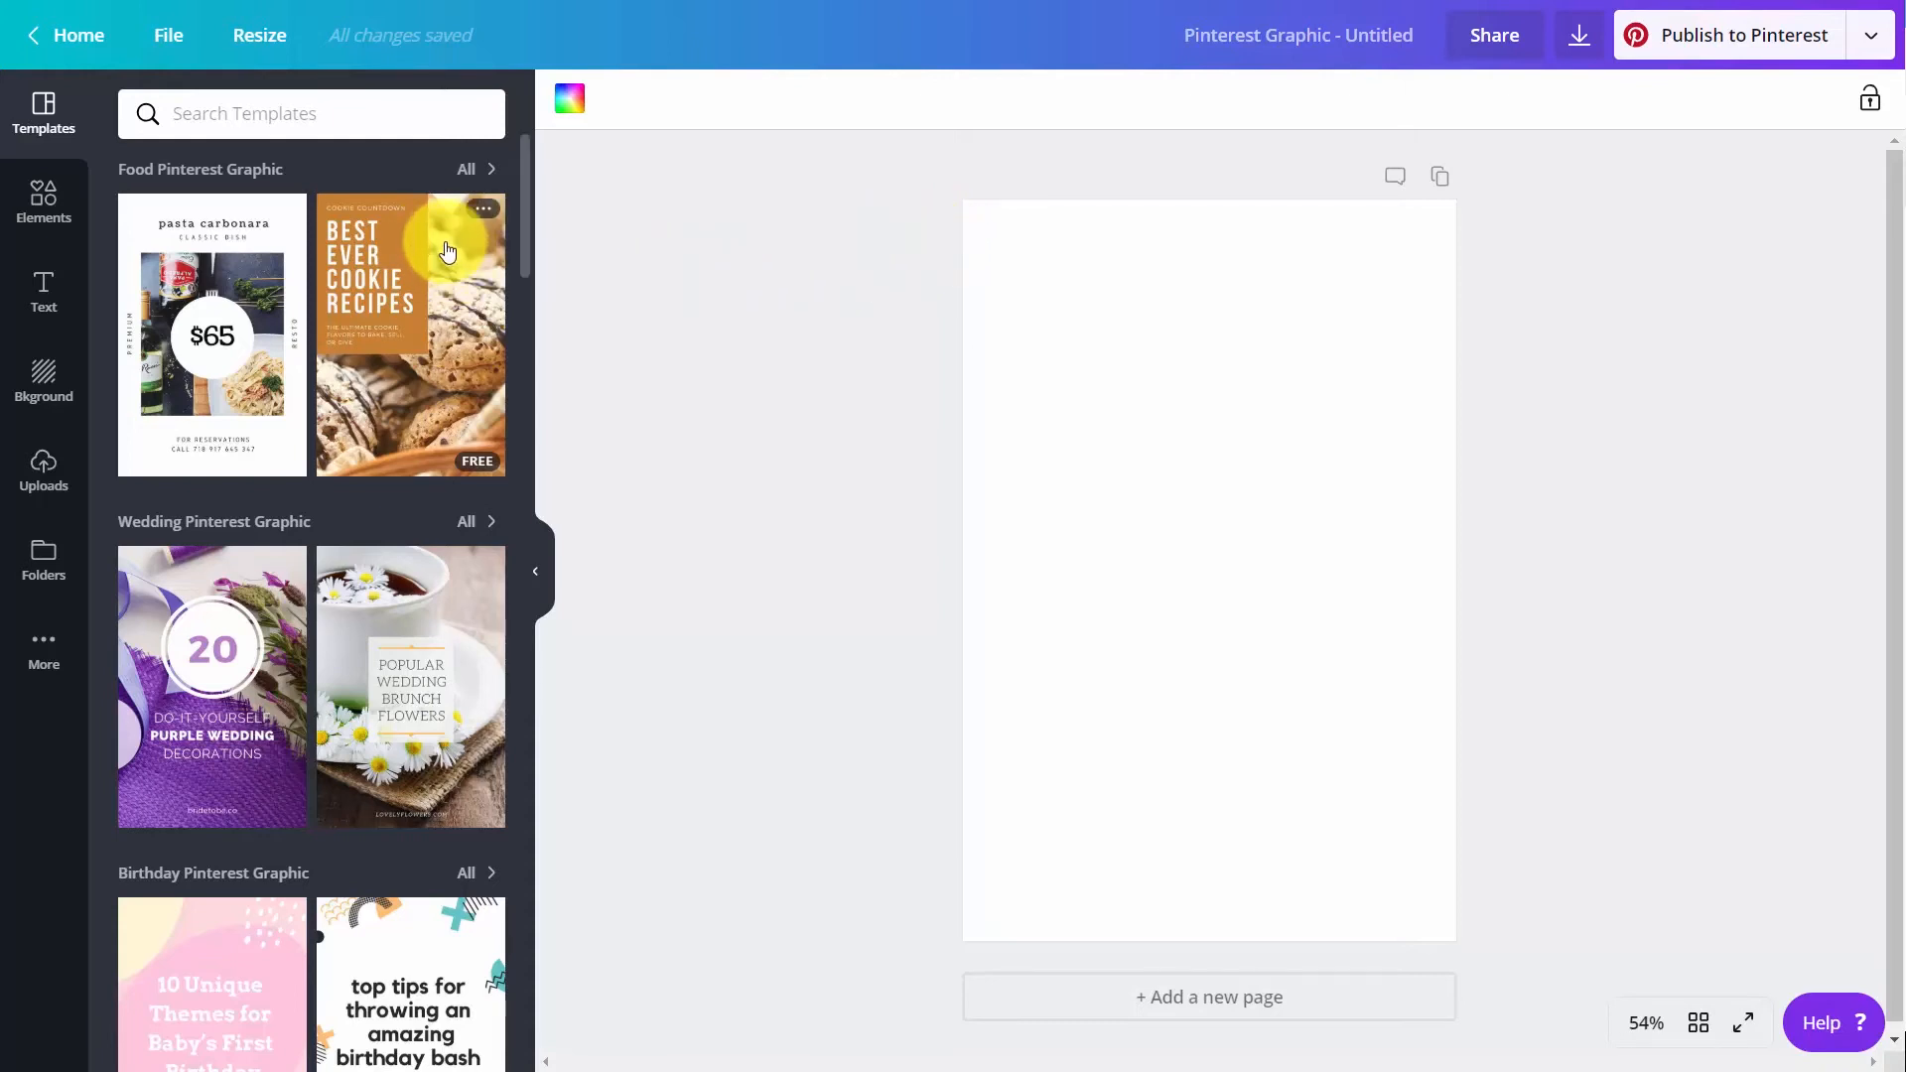
left_click(304, 121)
type("video")
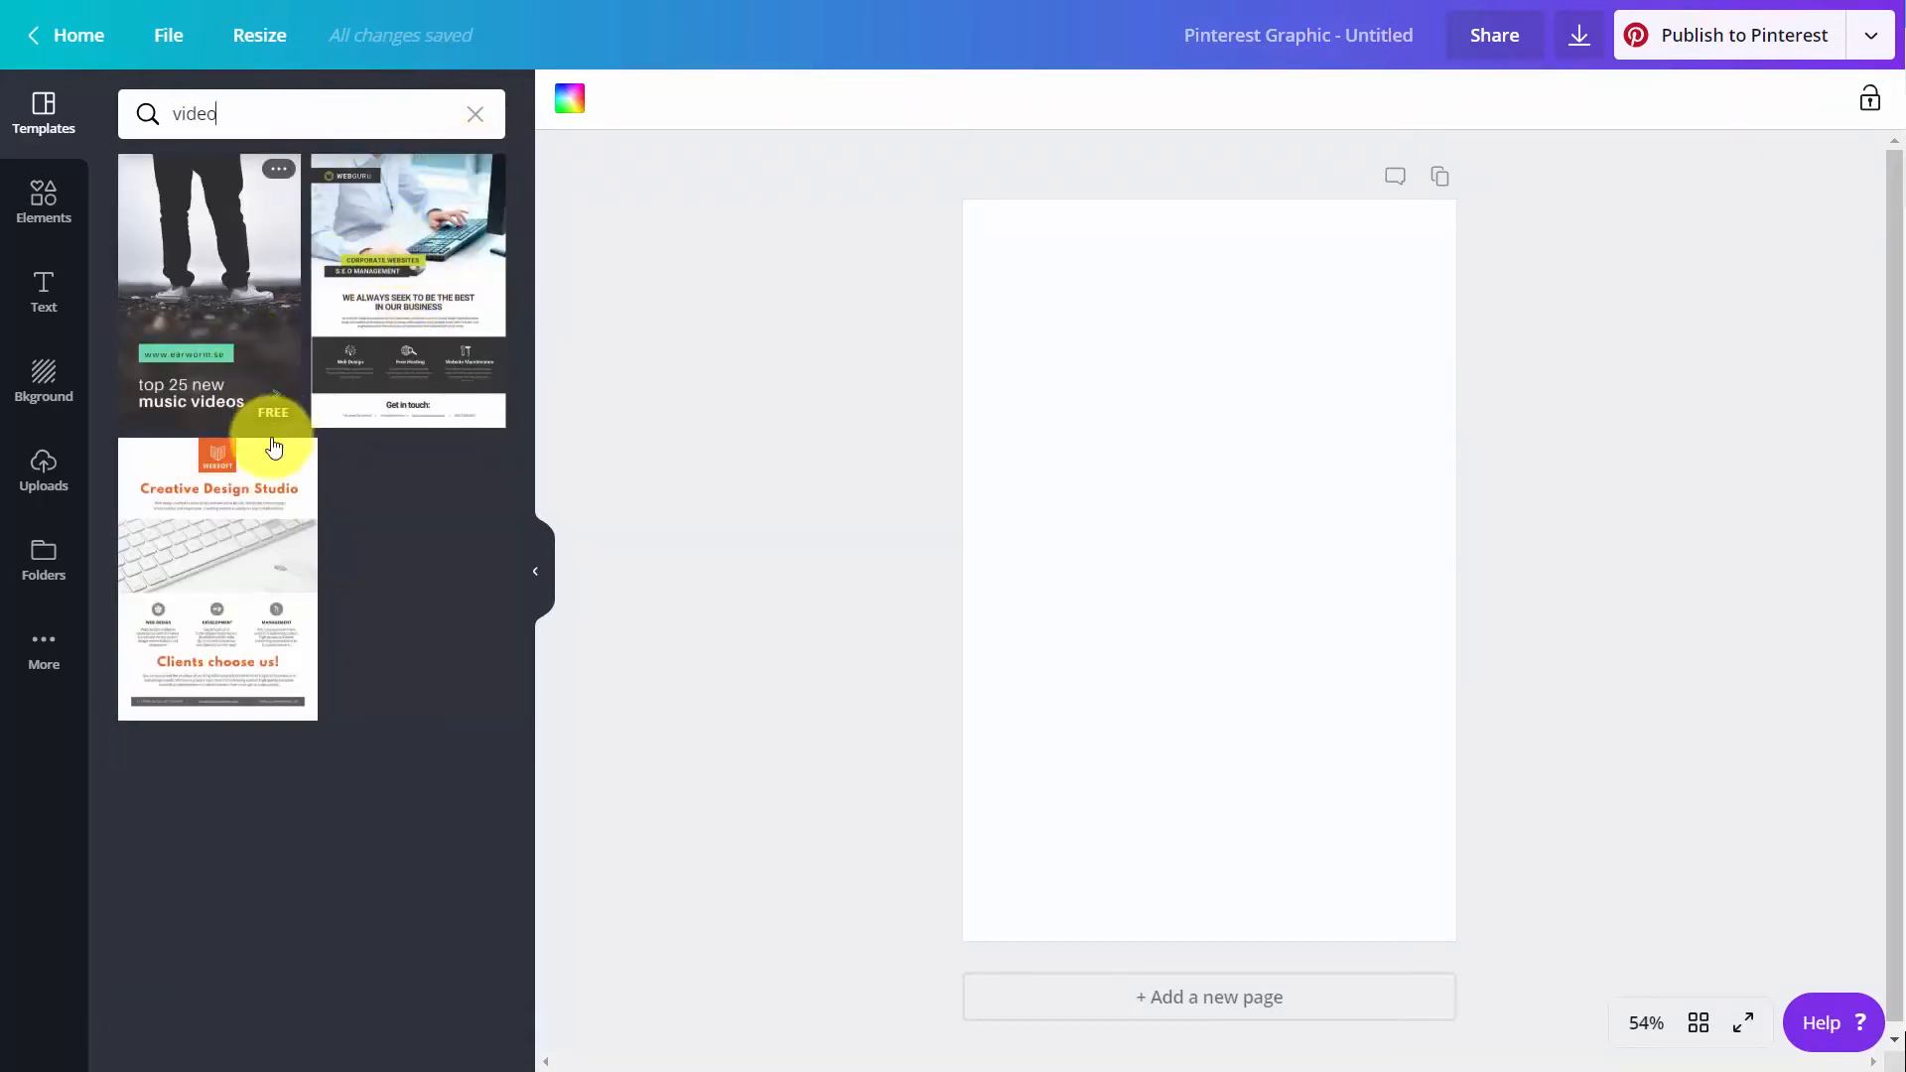
left_click(175, 507)
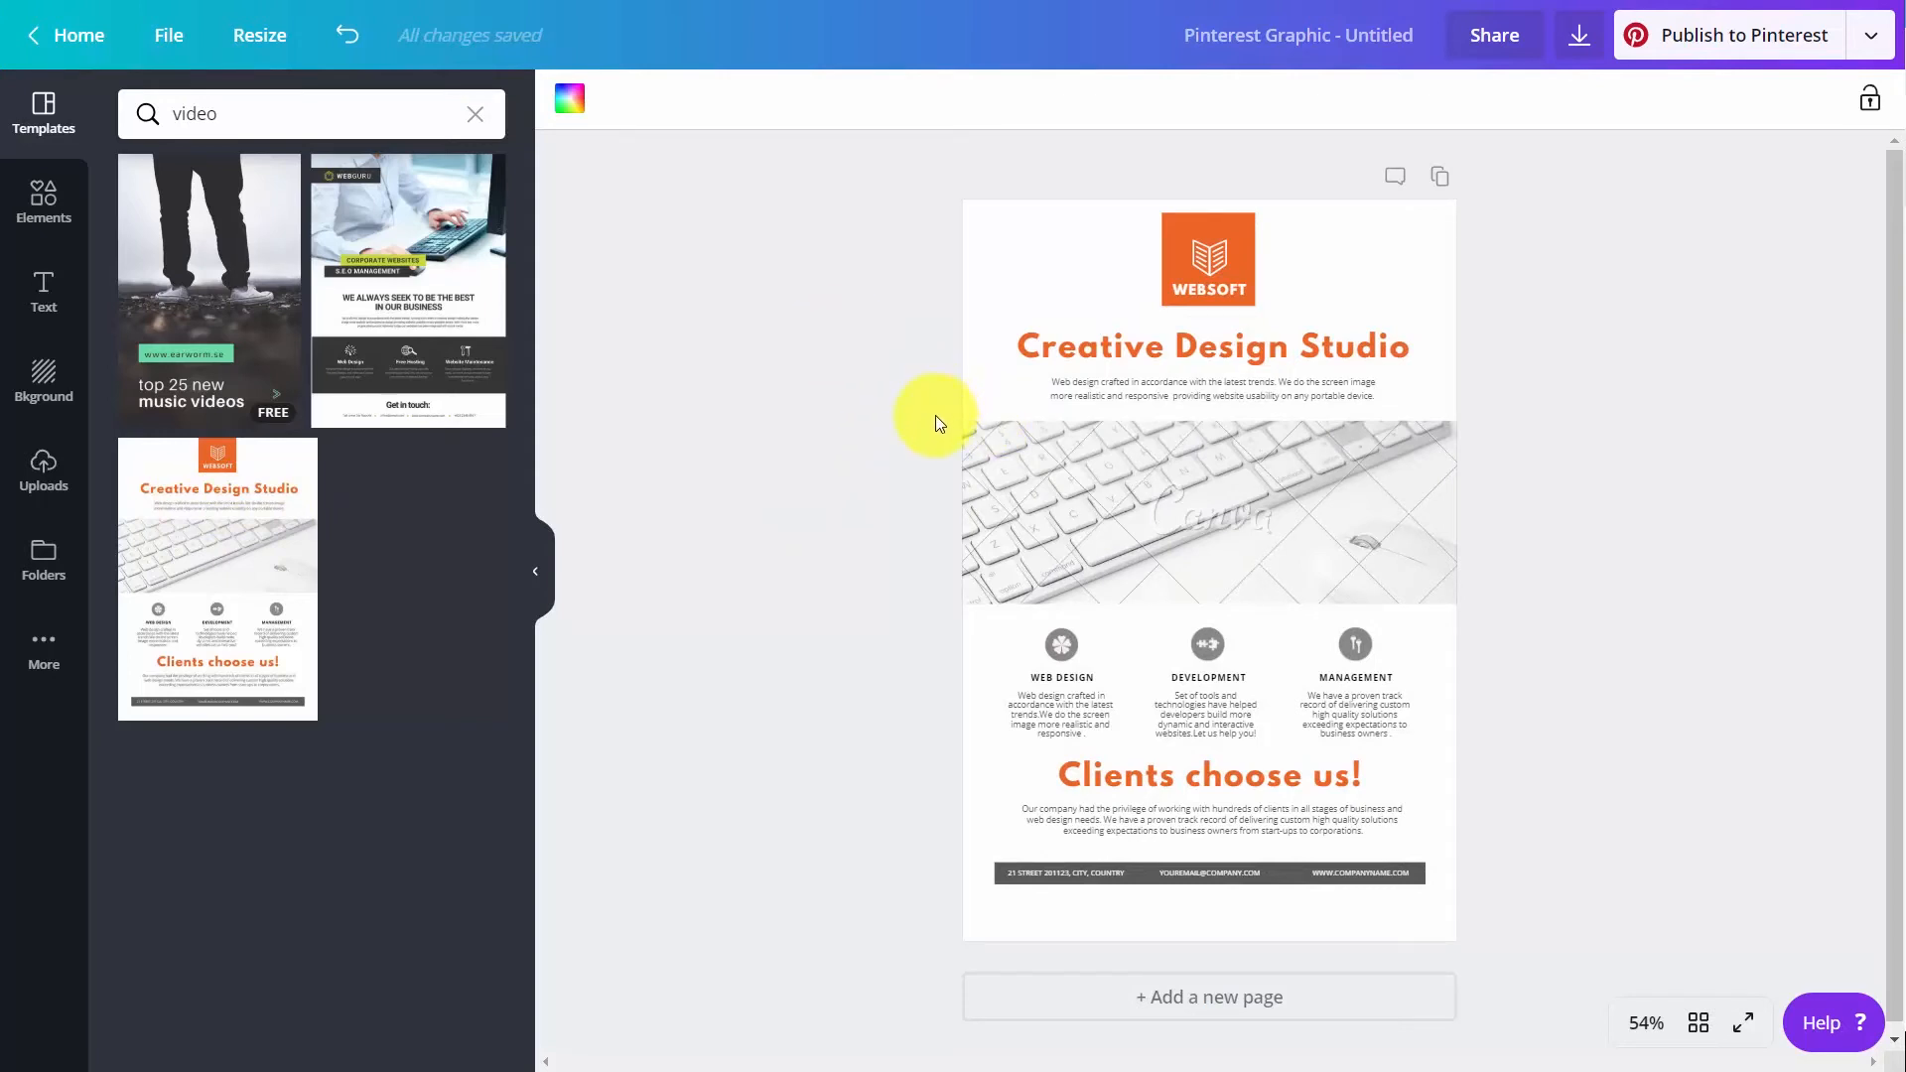
left_click(1576, 46)
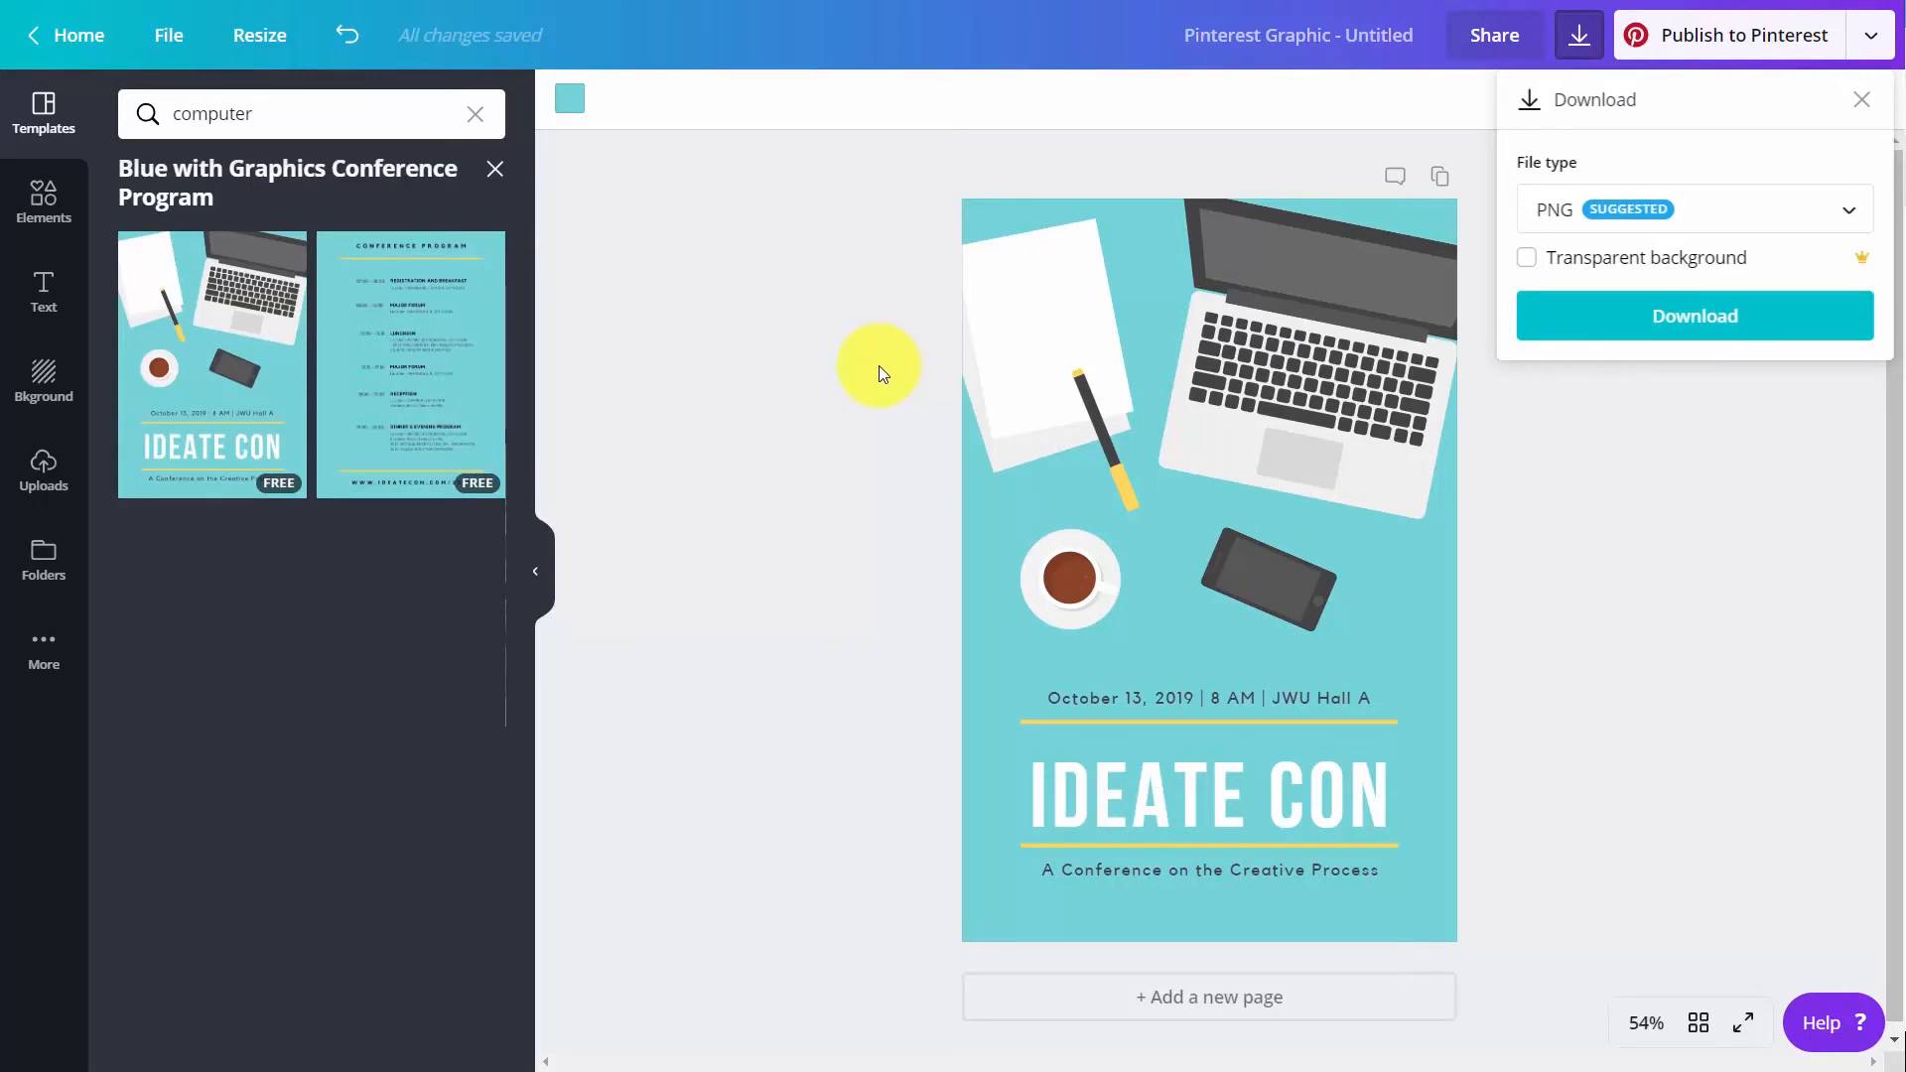
Delete the smartphone illustration and move the coffee cup to the horizontal centre of the page, above the date line
left_click(44, 202)
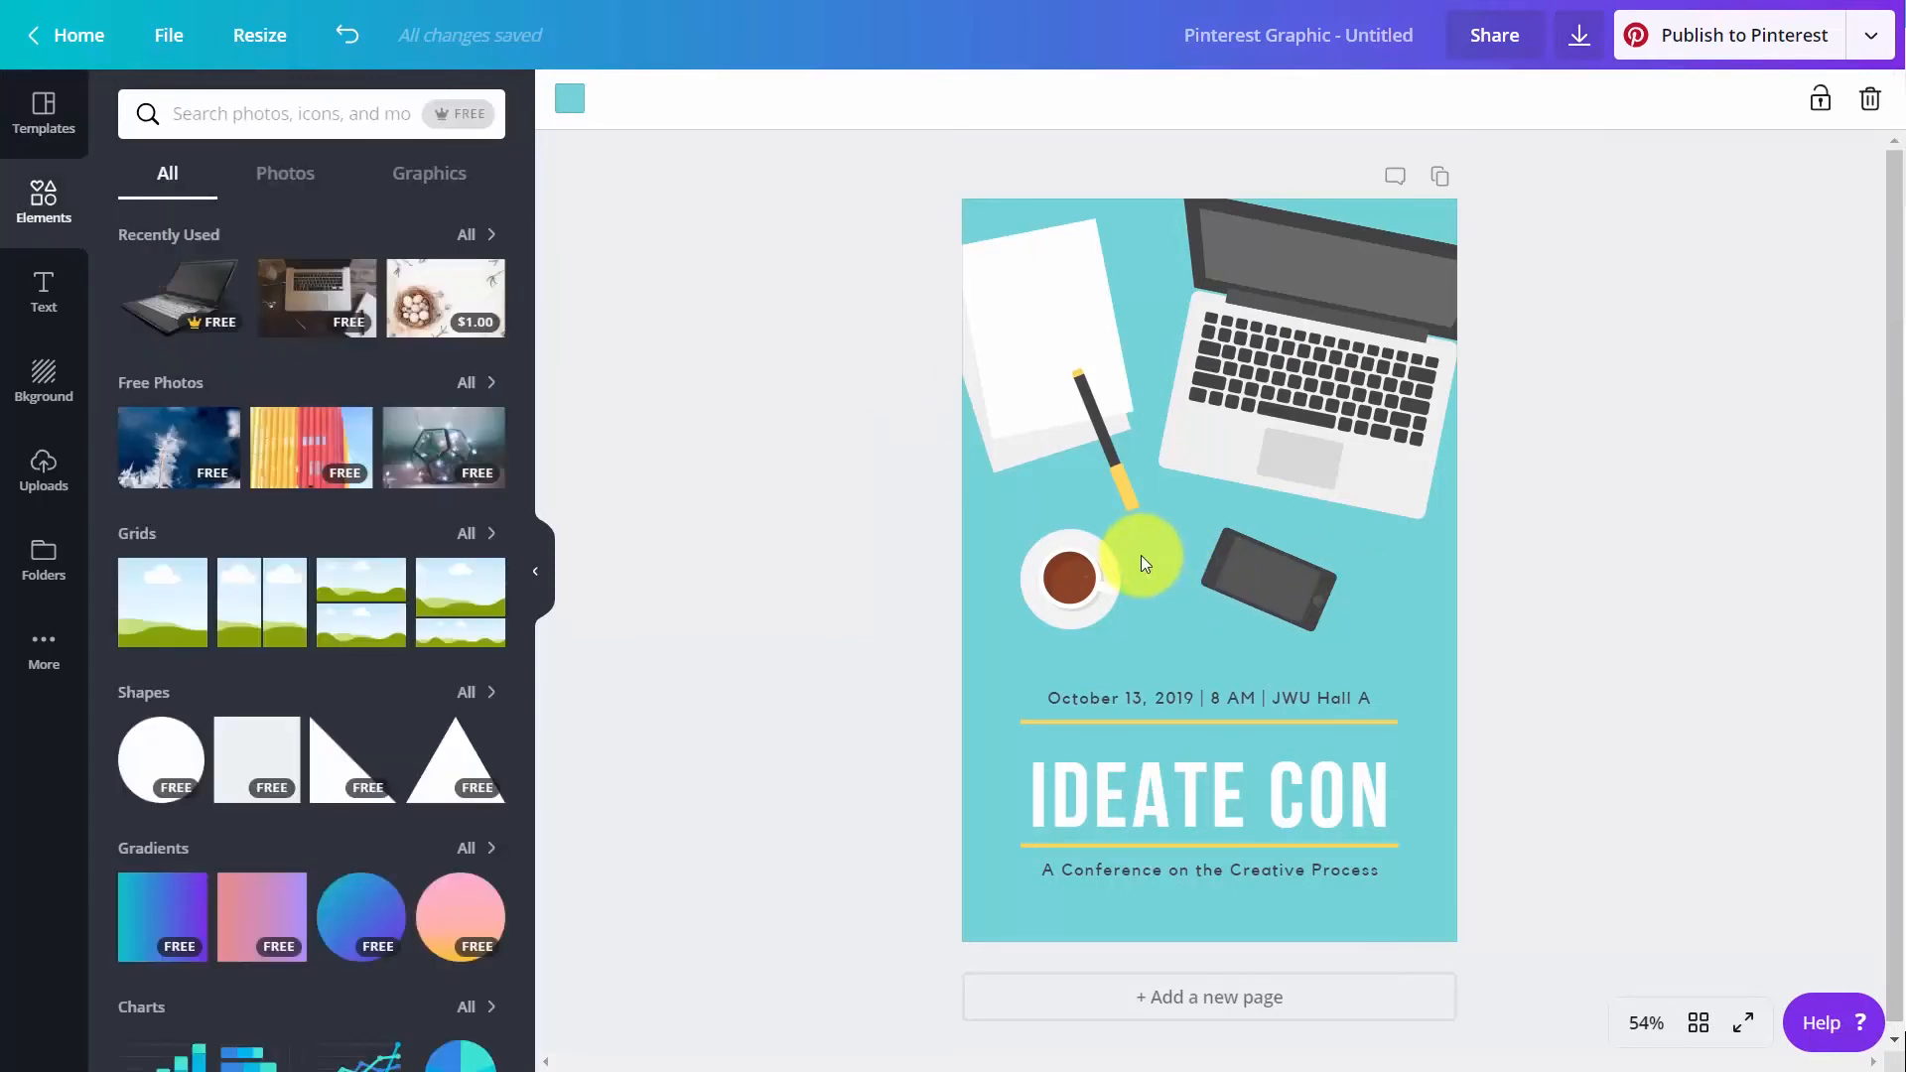
left_click(1241, 586)
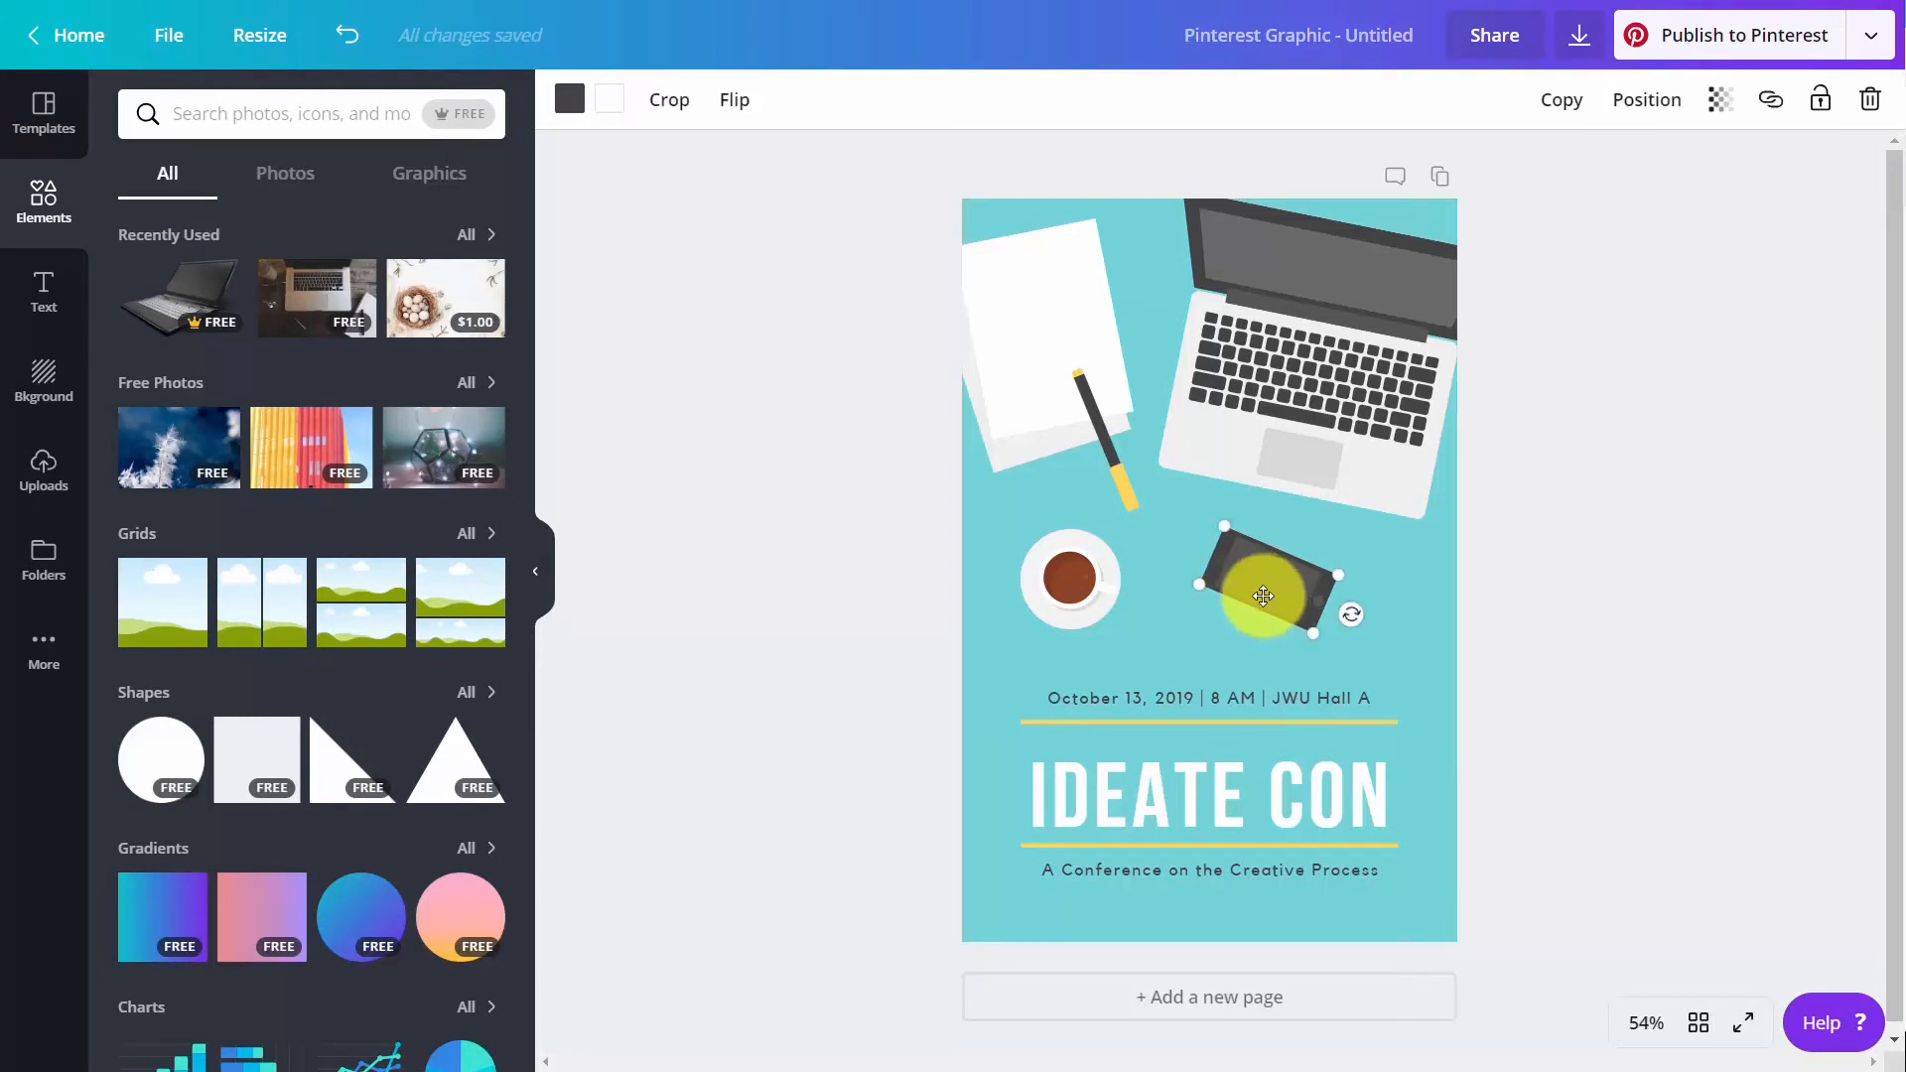
key("Delete")
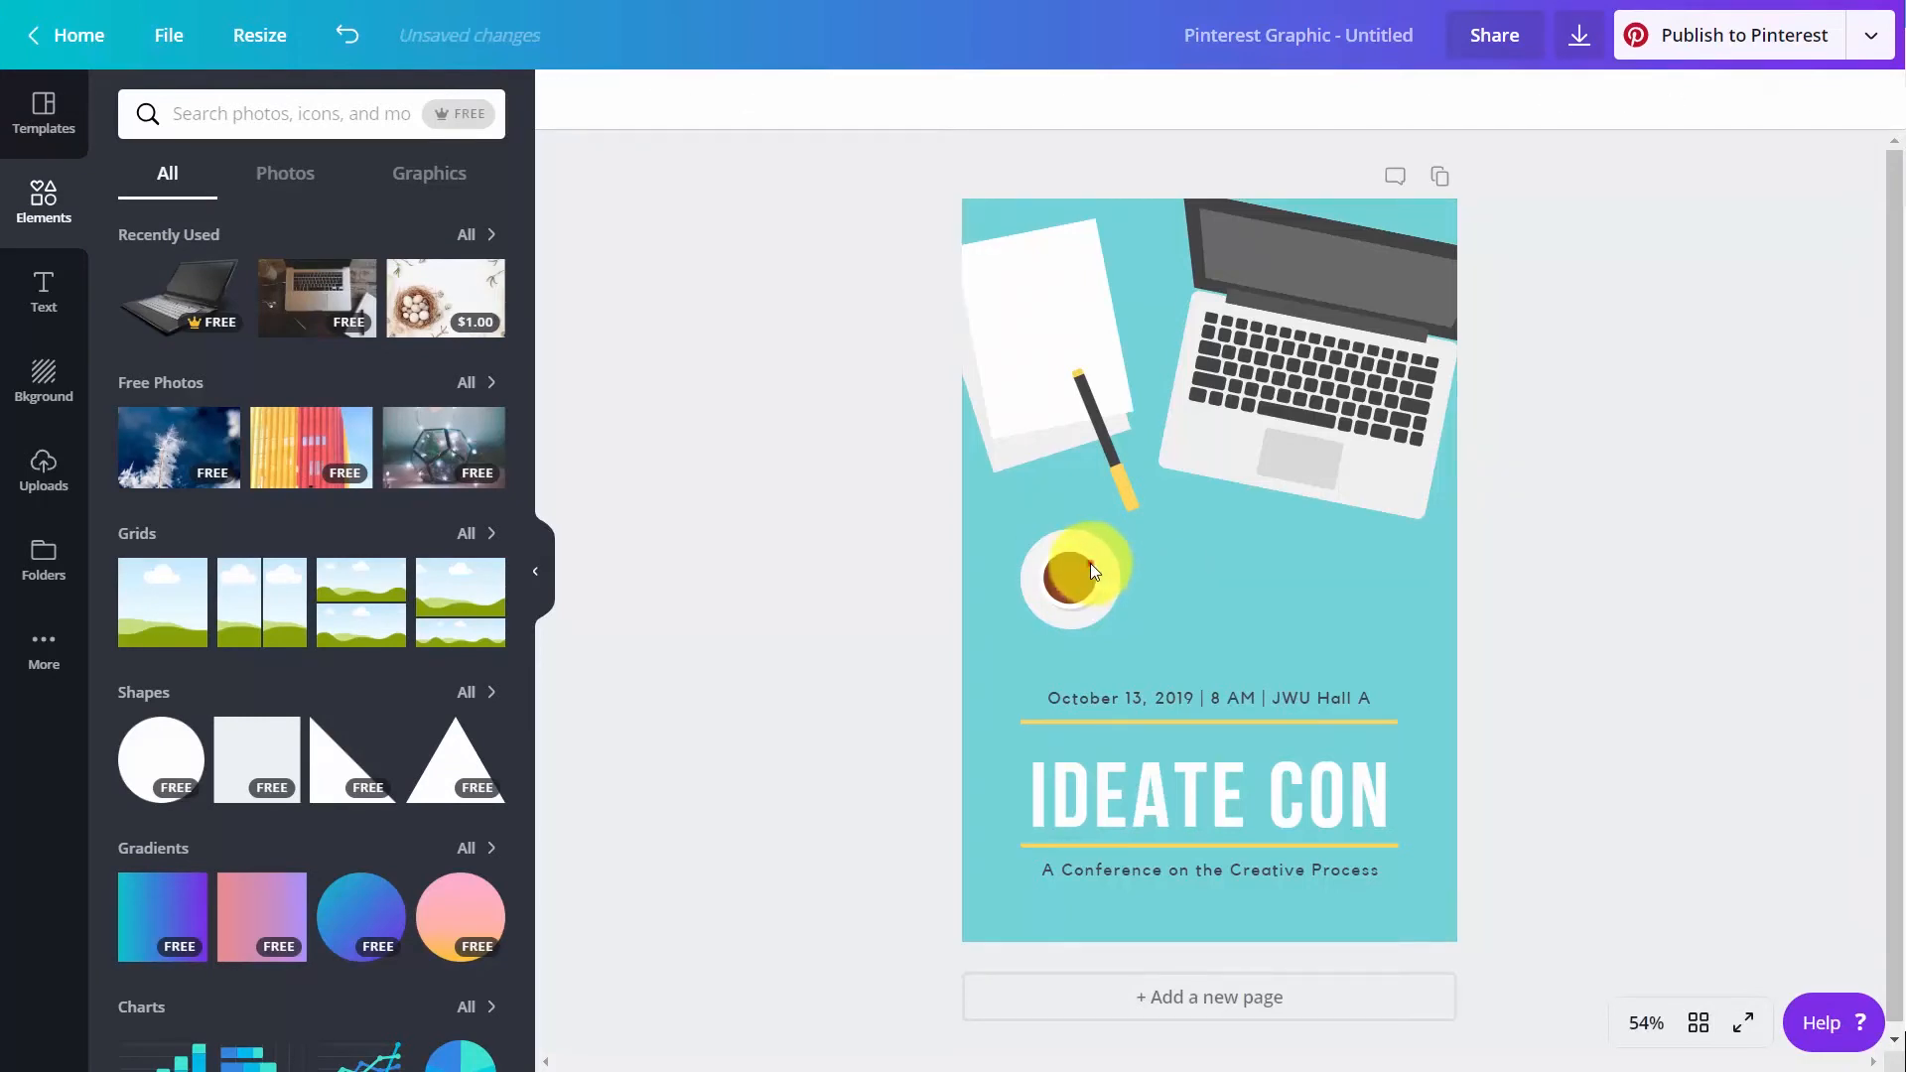
left_click_drag(1090, 563, 1233, 573)
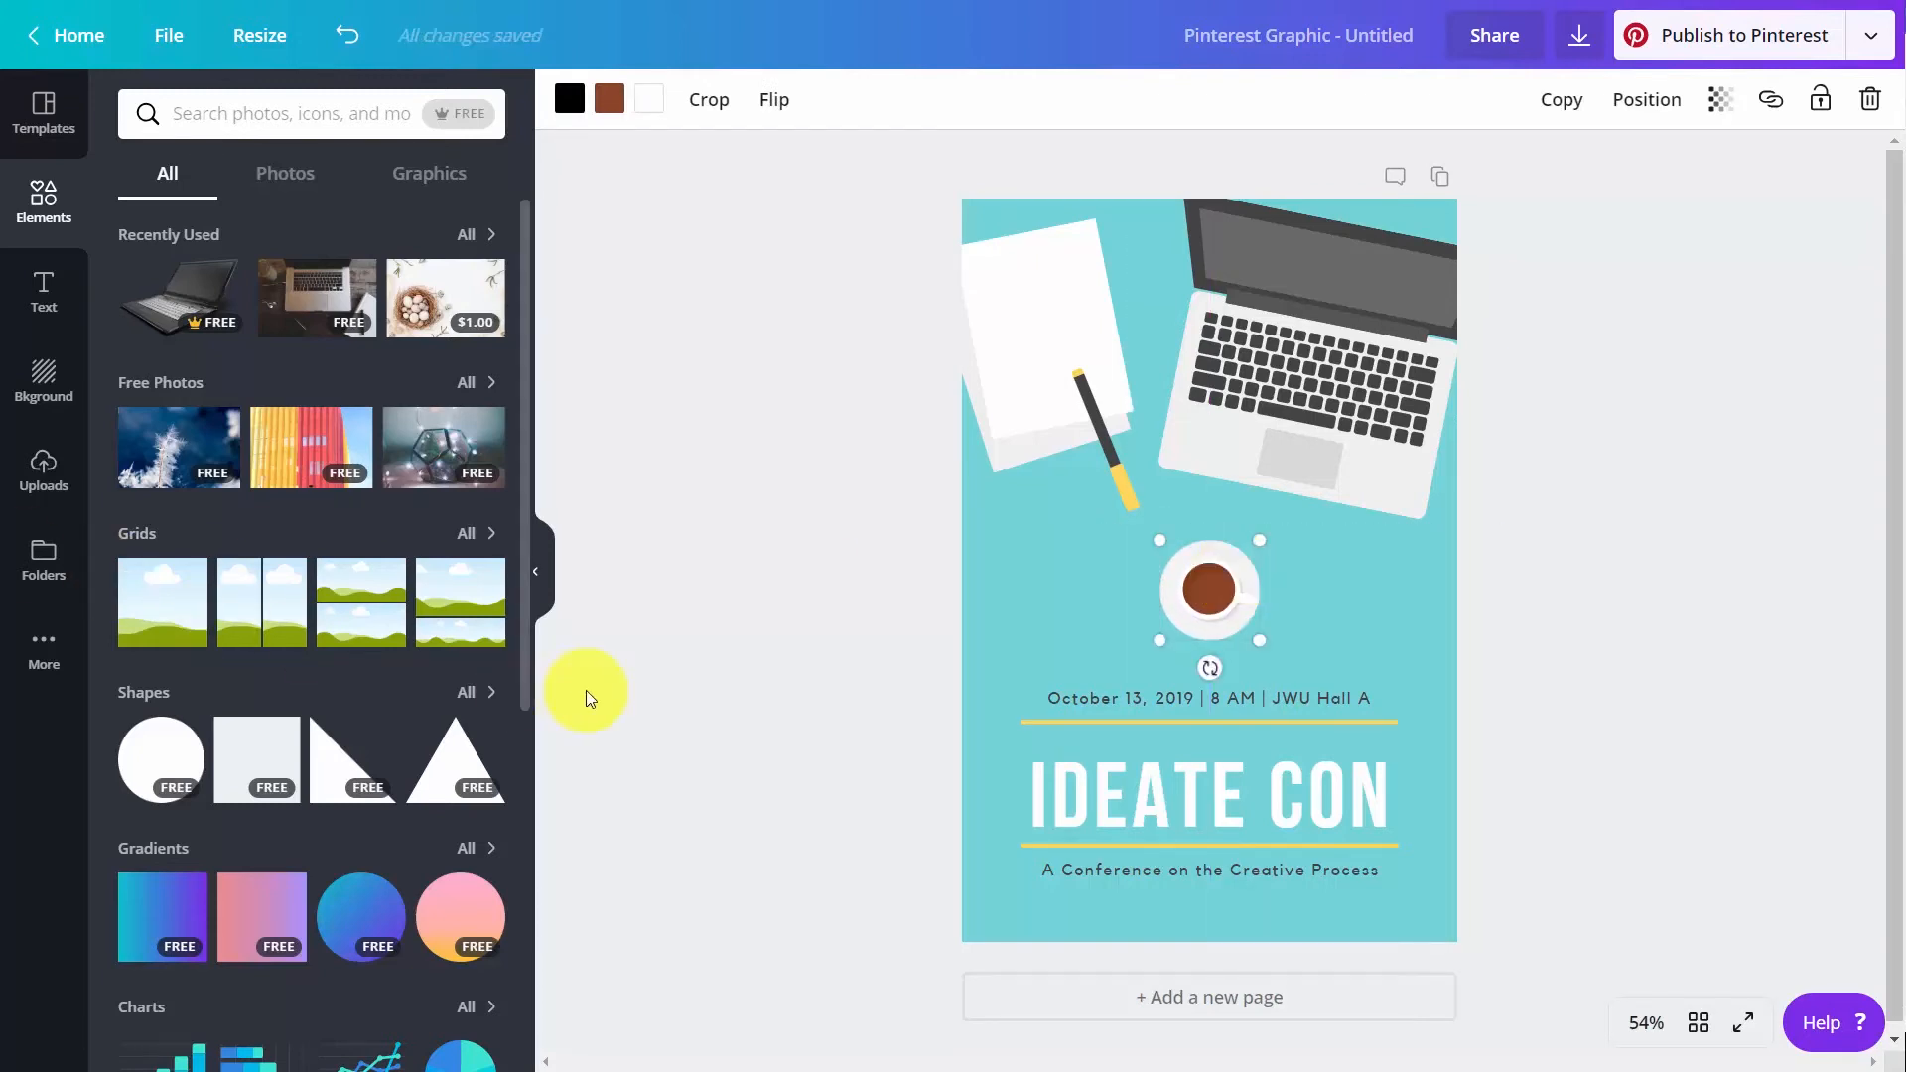
Place a small QR code from the Logos folder below the "A Conference on the Creative Process" line and delete the oversized duplicate
left_click(45, 568)
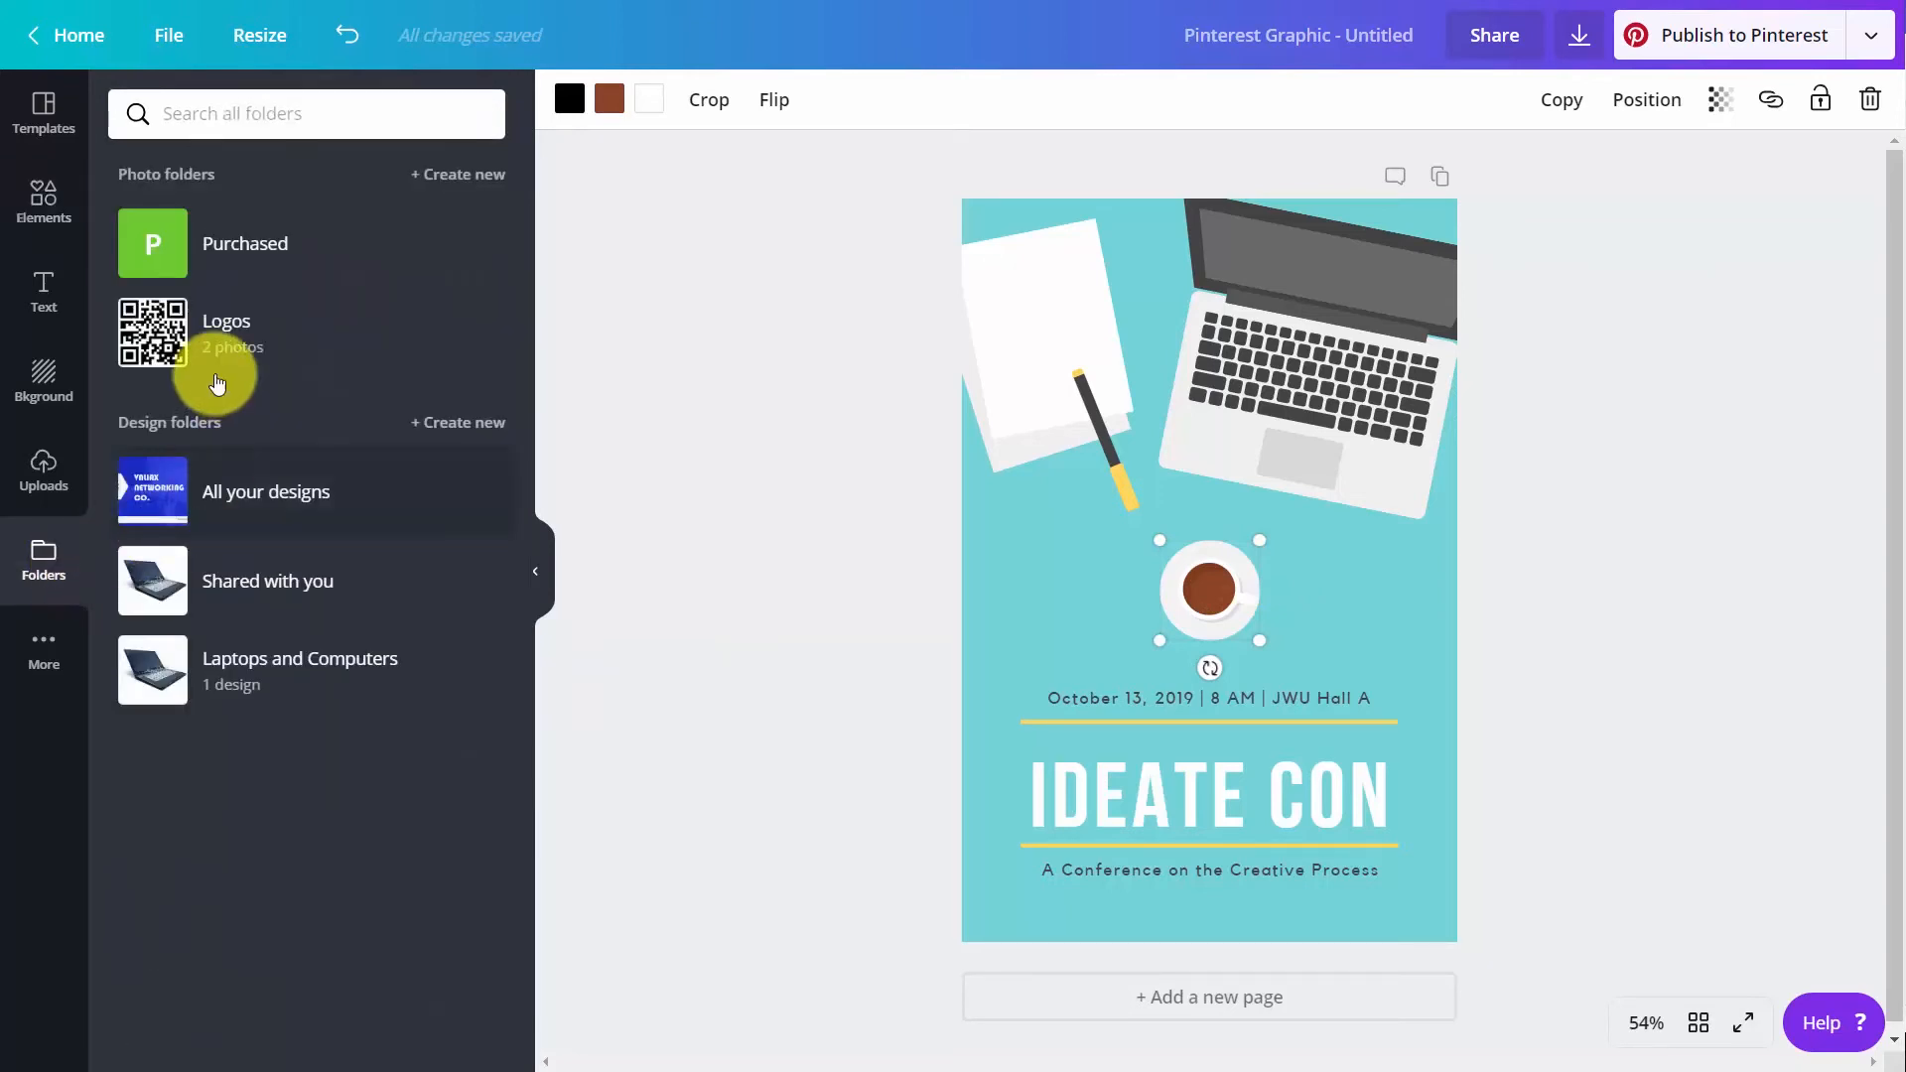
left_click(164, 323)
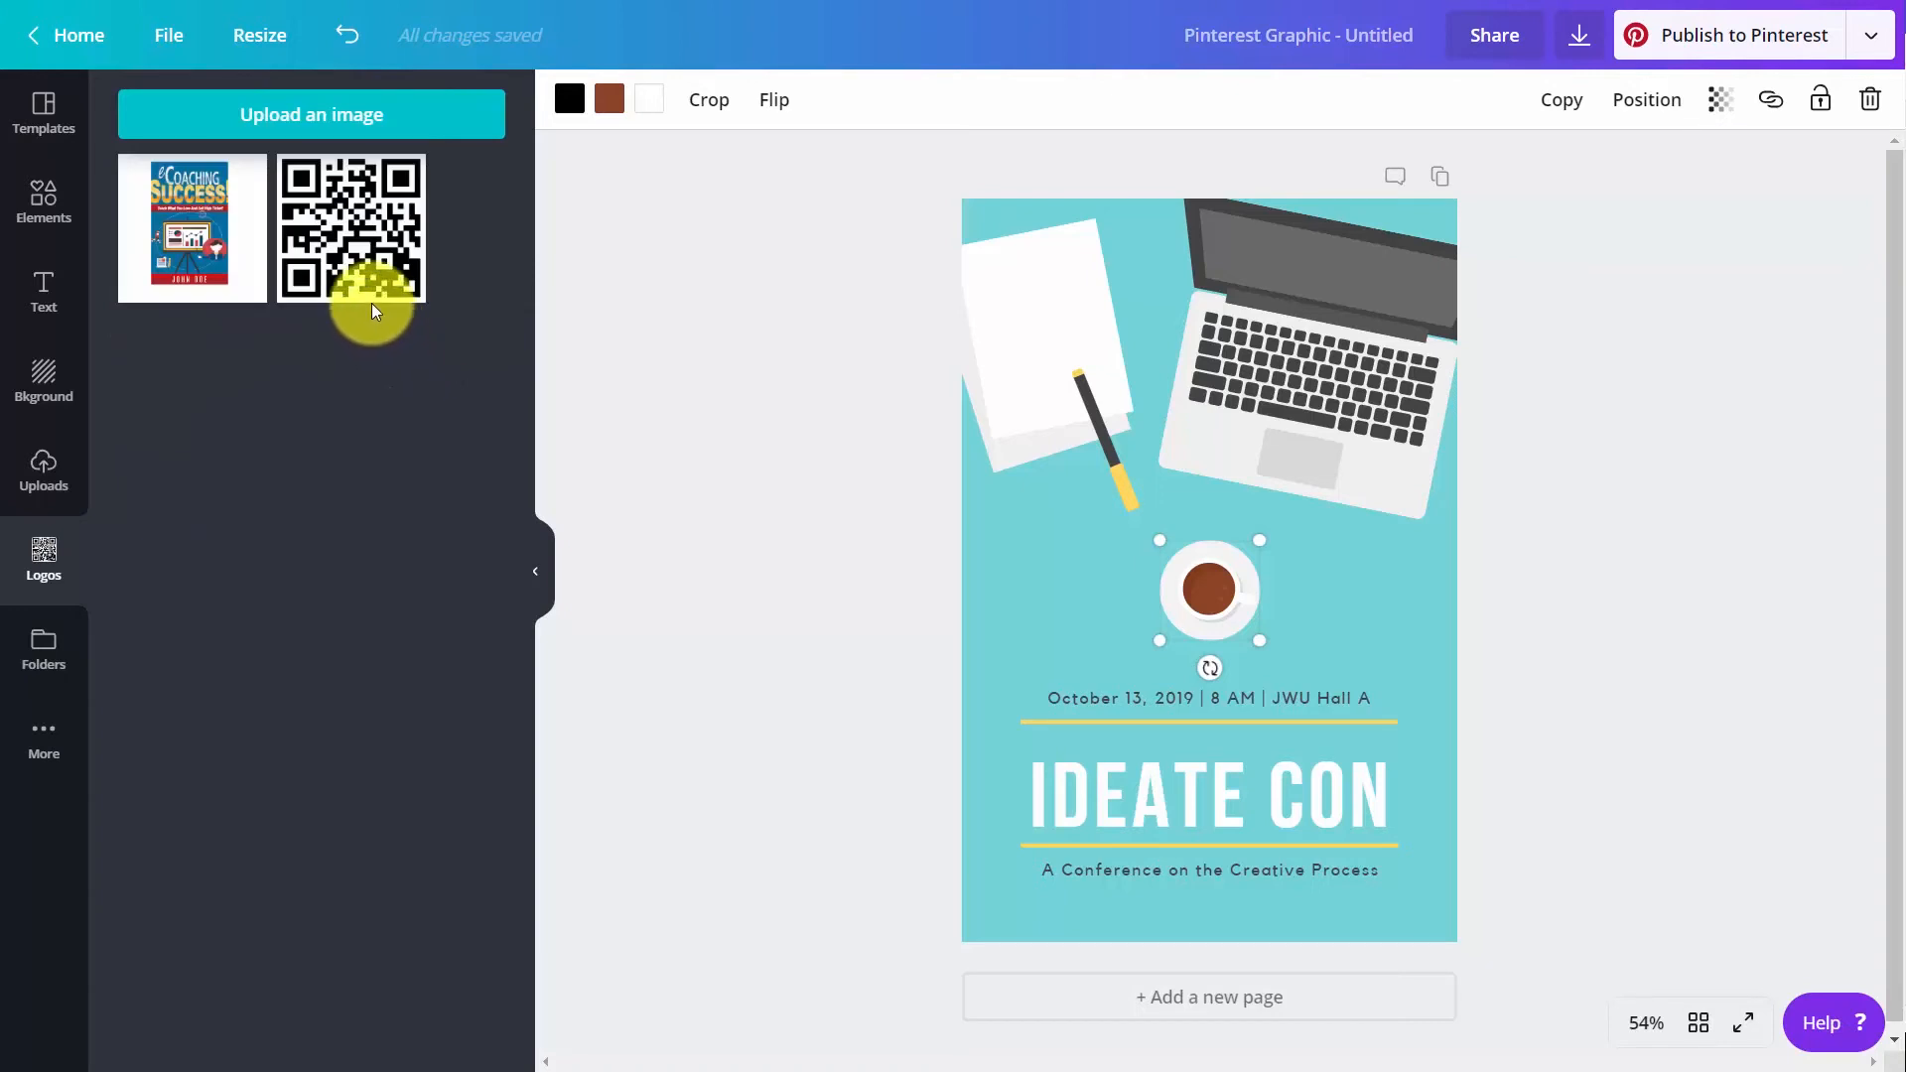
left_click(357, 255)
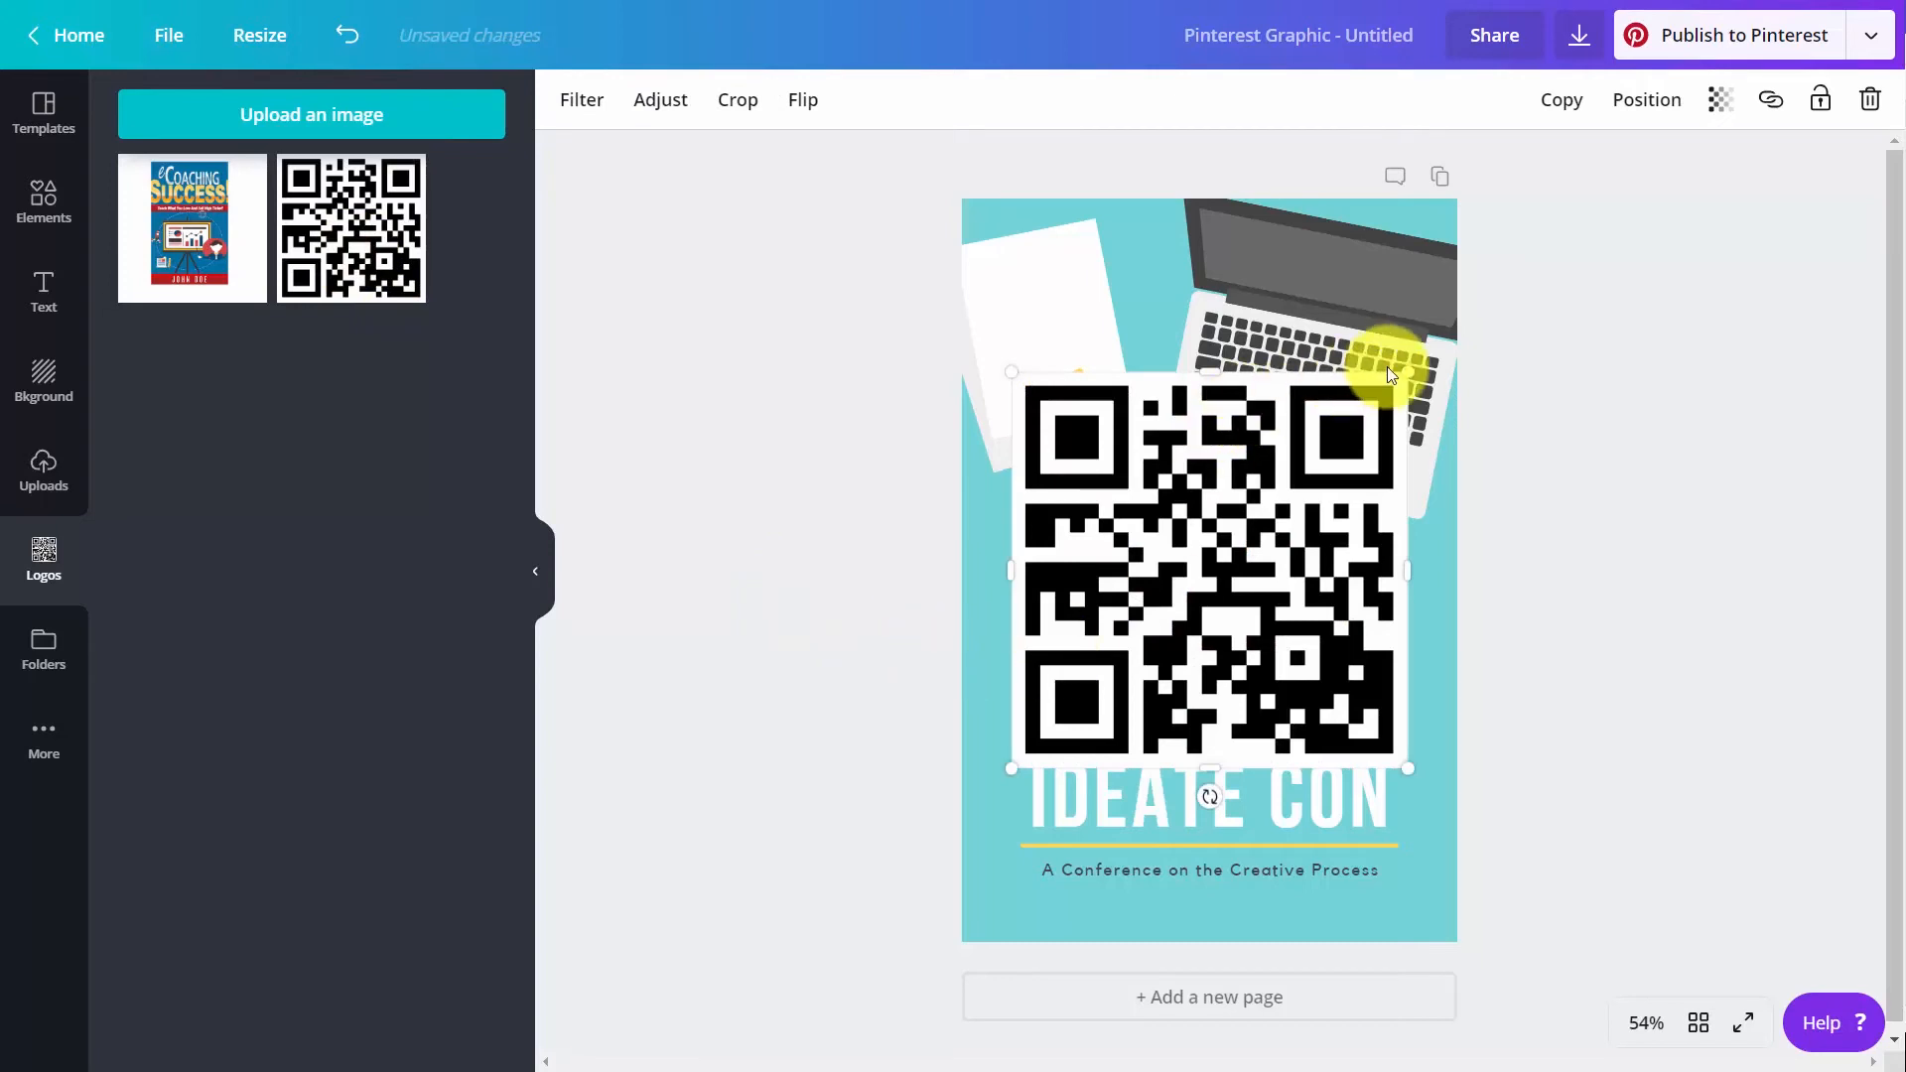
mouse_move(1403, 374)
left_mouse_down()
mouse_move(1195, 664)
mouse_move(1084, 681)
mouse_move(1157, 808)
mouse_move(1204, 837)
left_mouse_up()
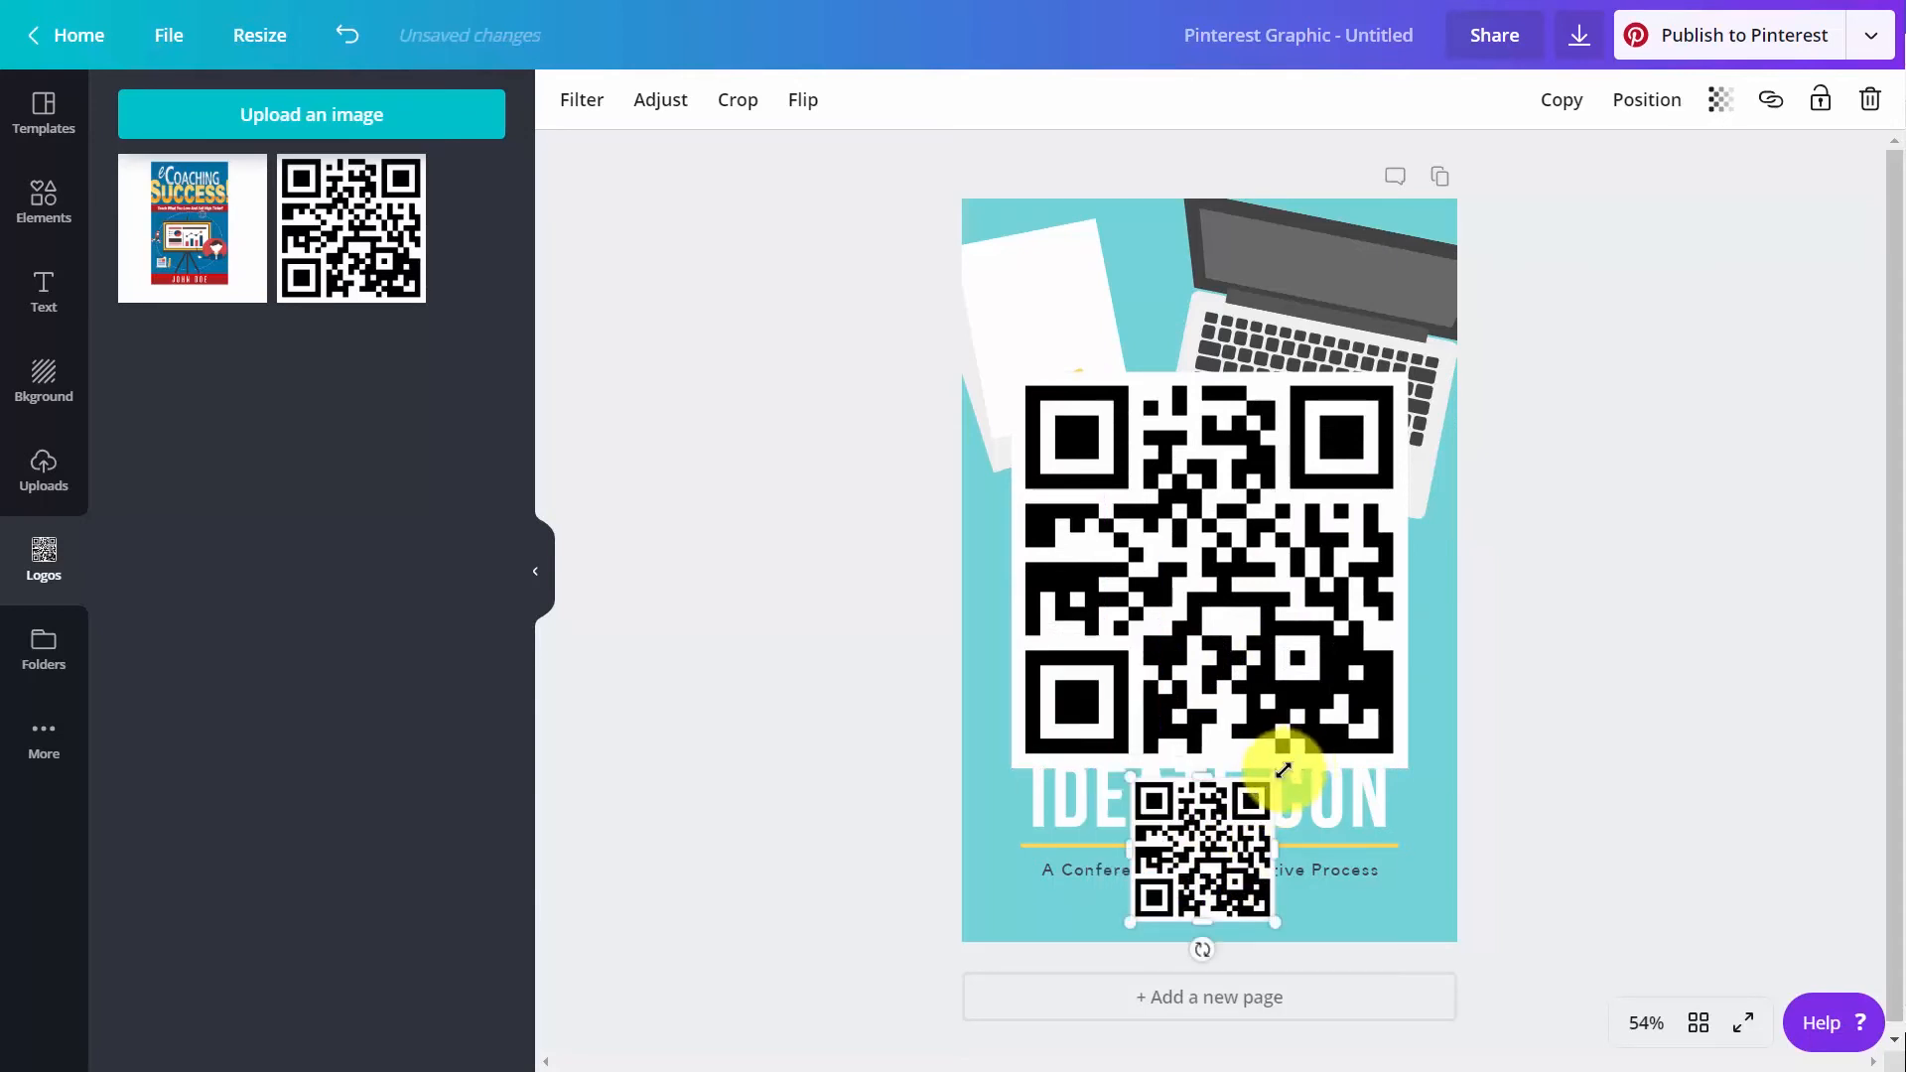
left_click_drag(1227, 850, 1156, 861)
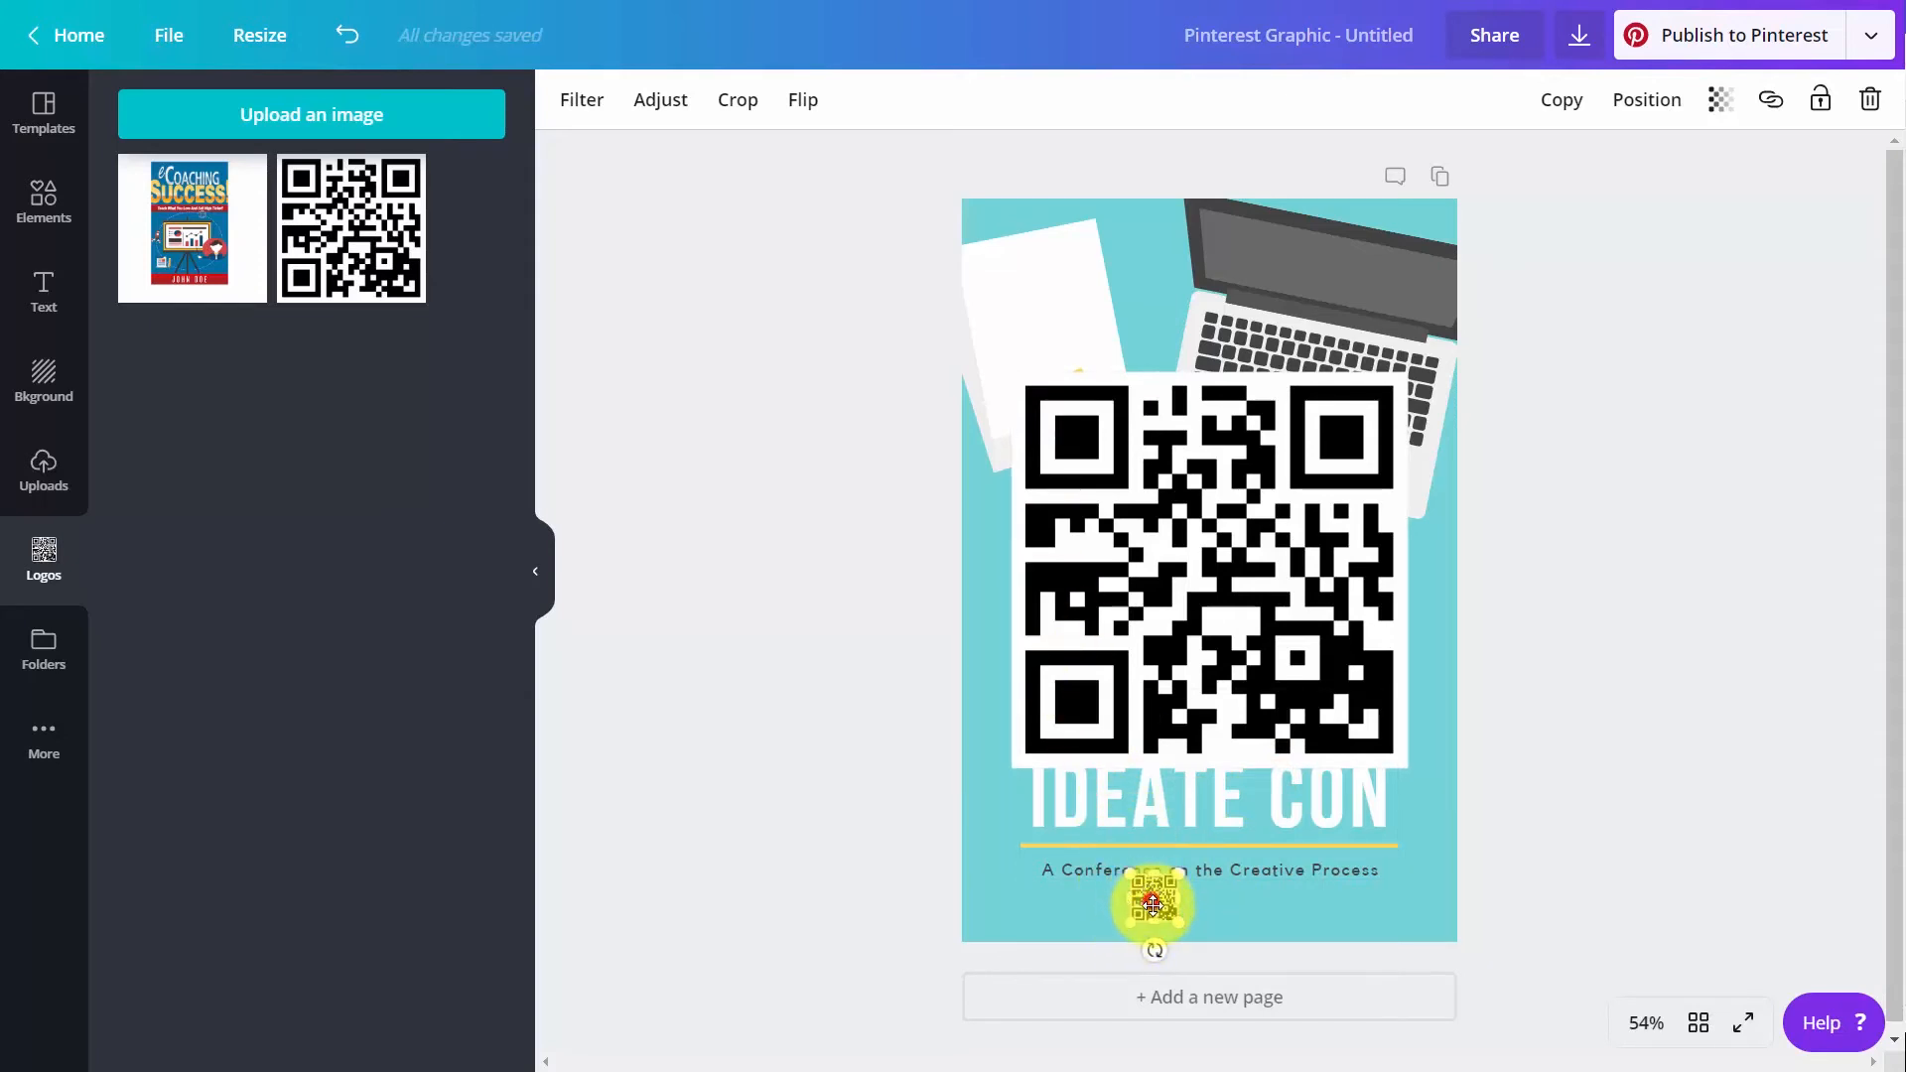
left_click_drag(1152, 902, 1188, 920)
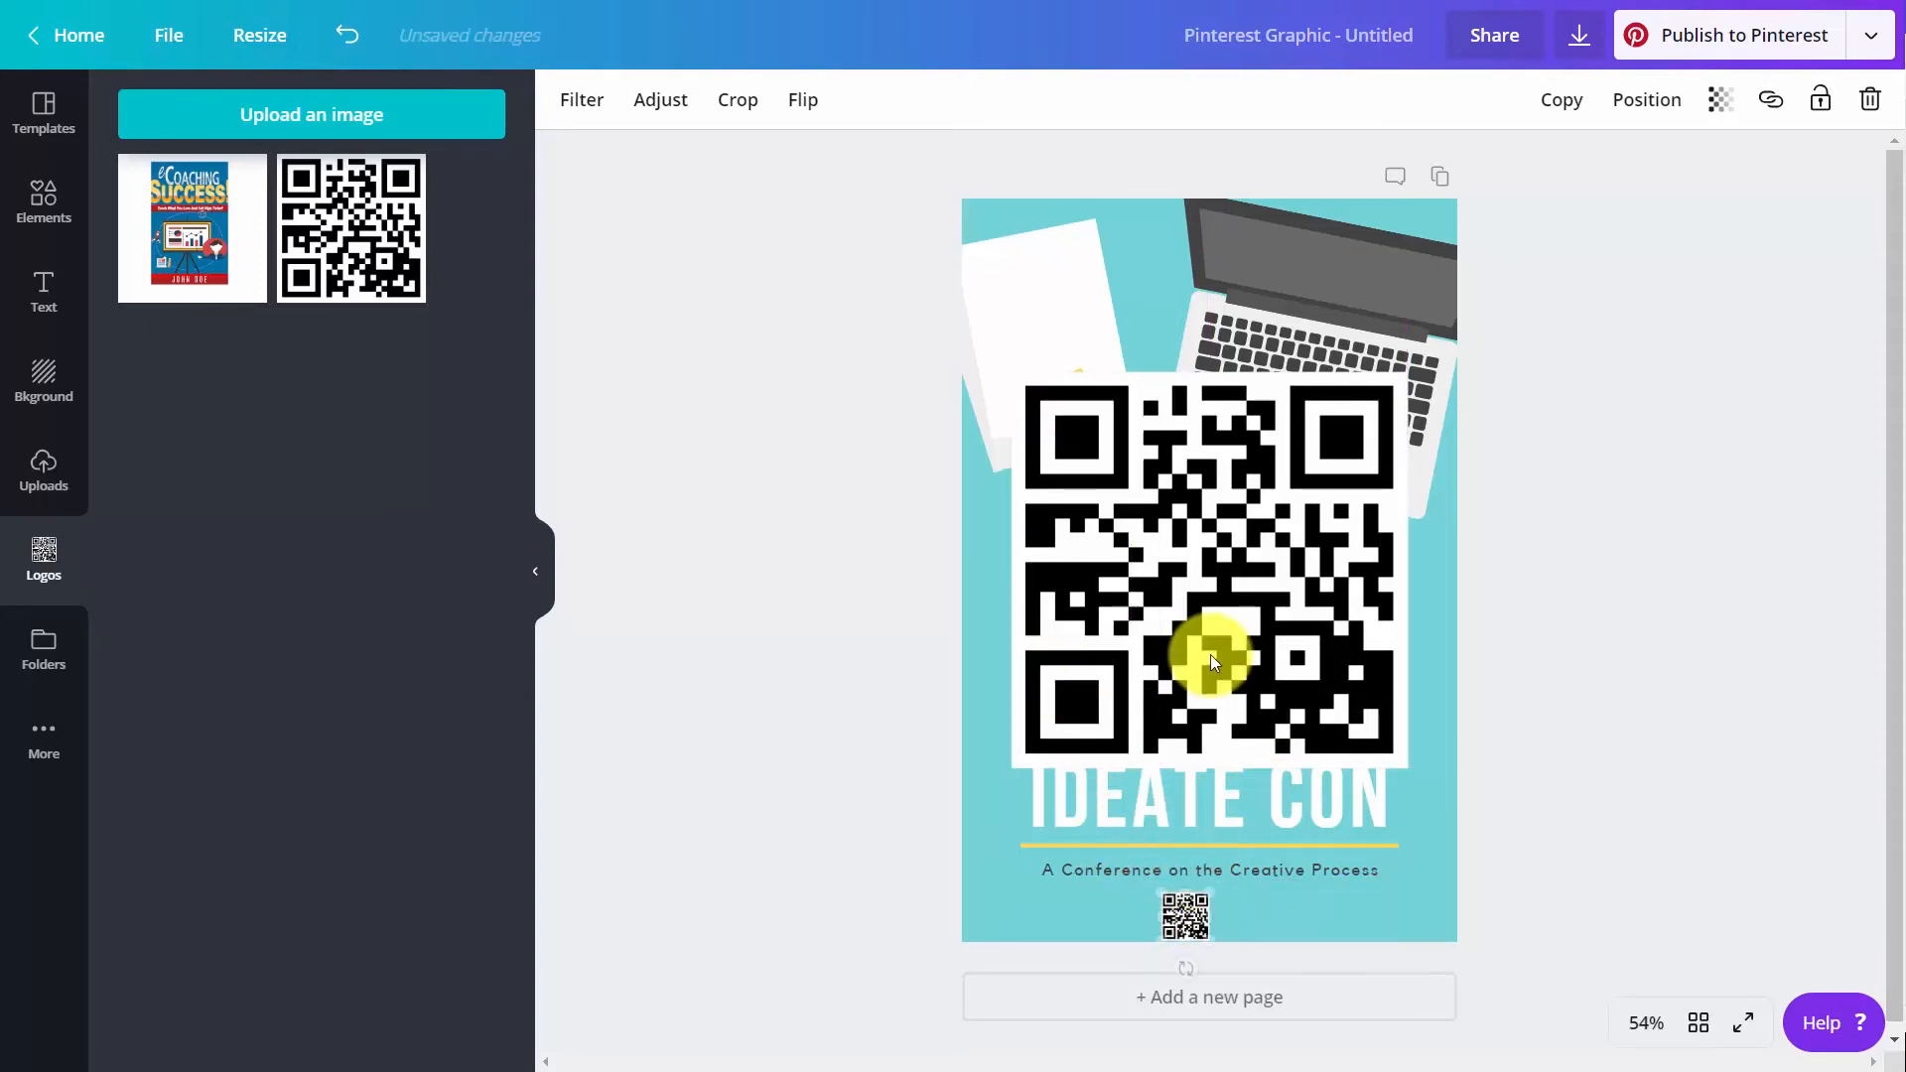
left_click(1159, 701)
key("Delete")
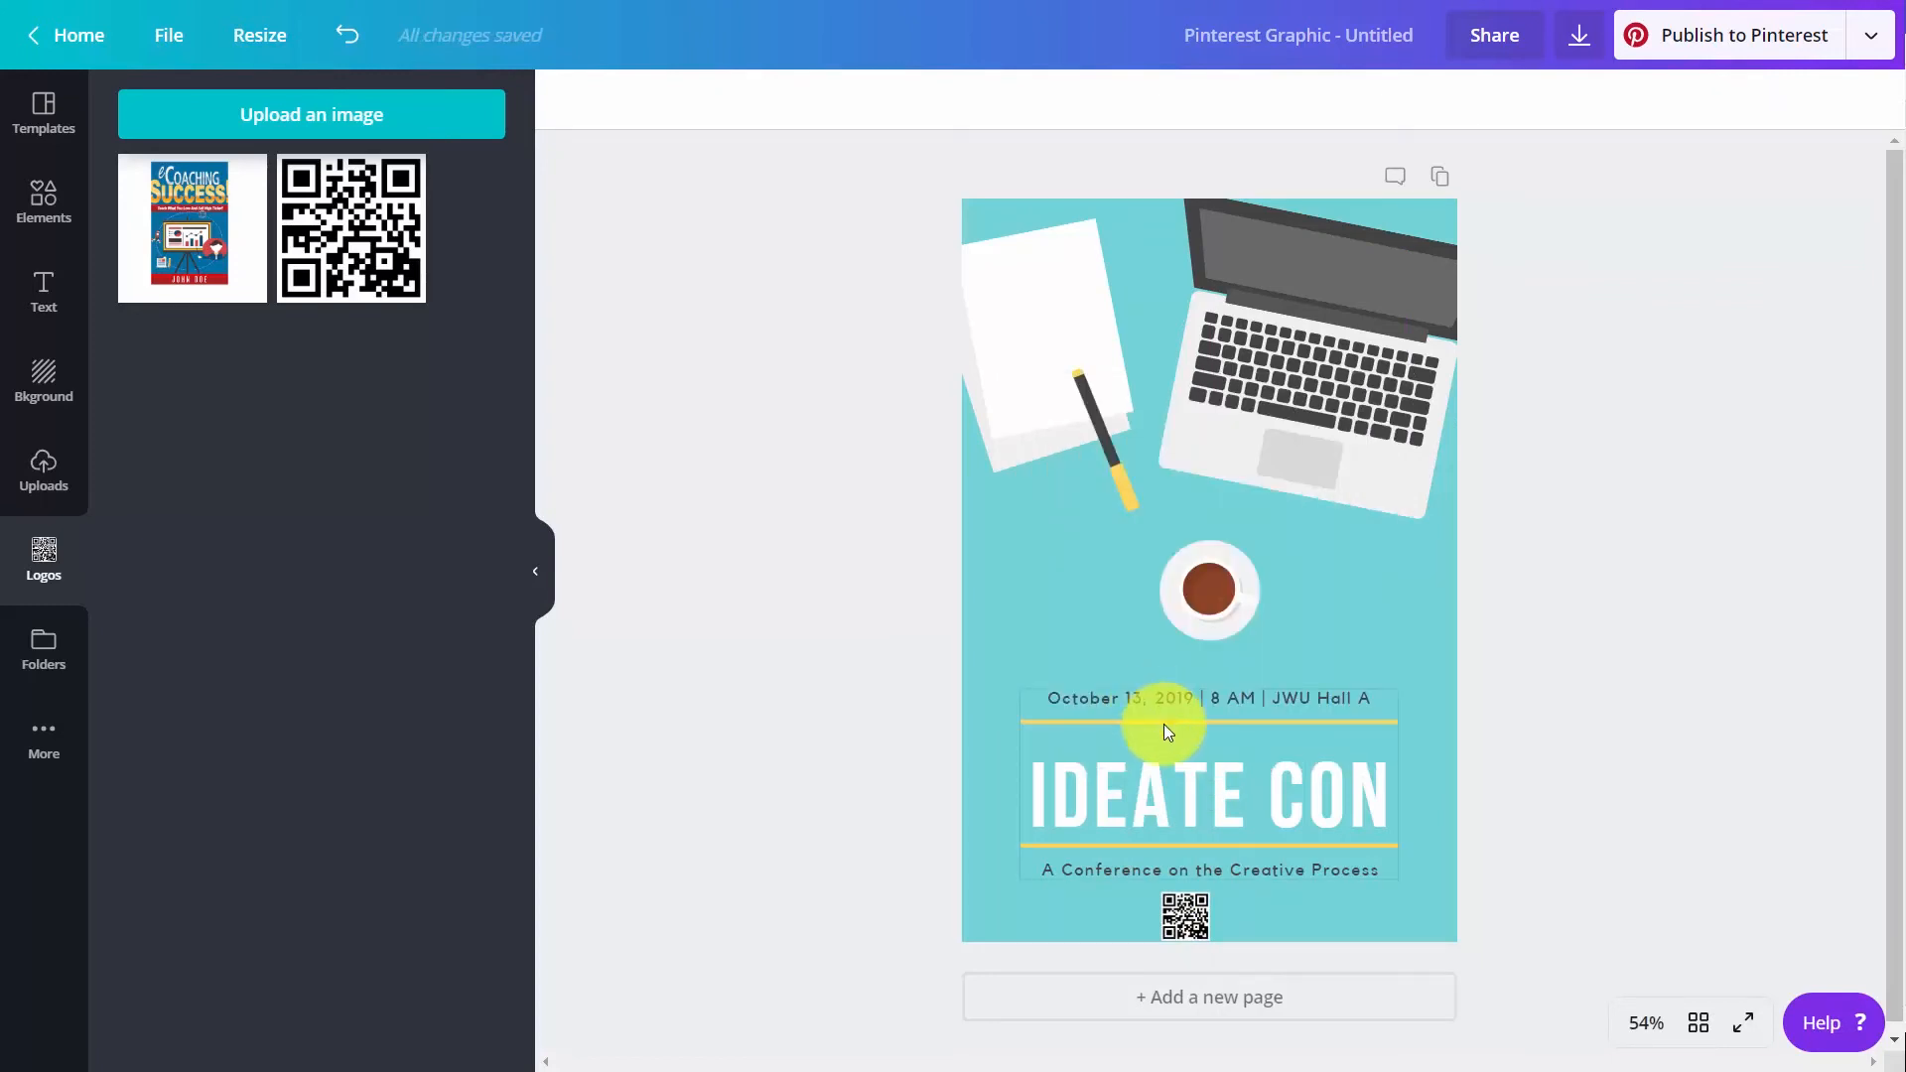
Ungroup the event text block and set the font of the "IDEATE CON" title to the brand font Trocchi
left_click(1199, 807)
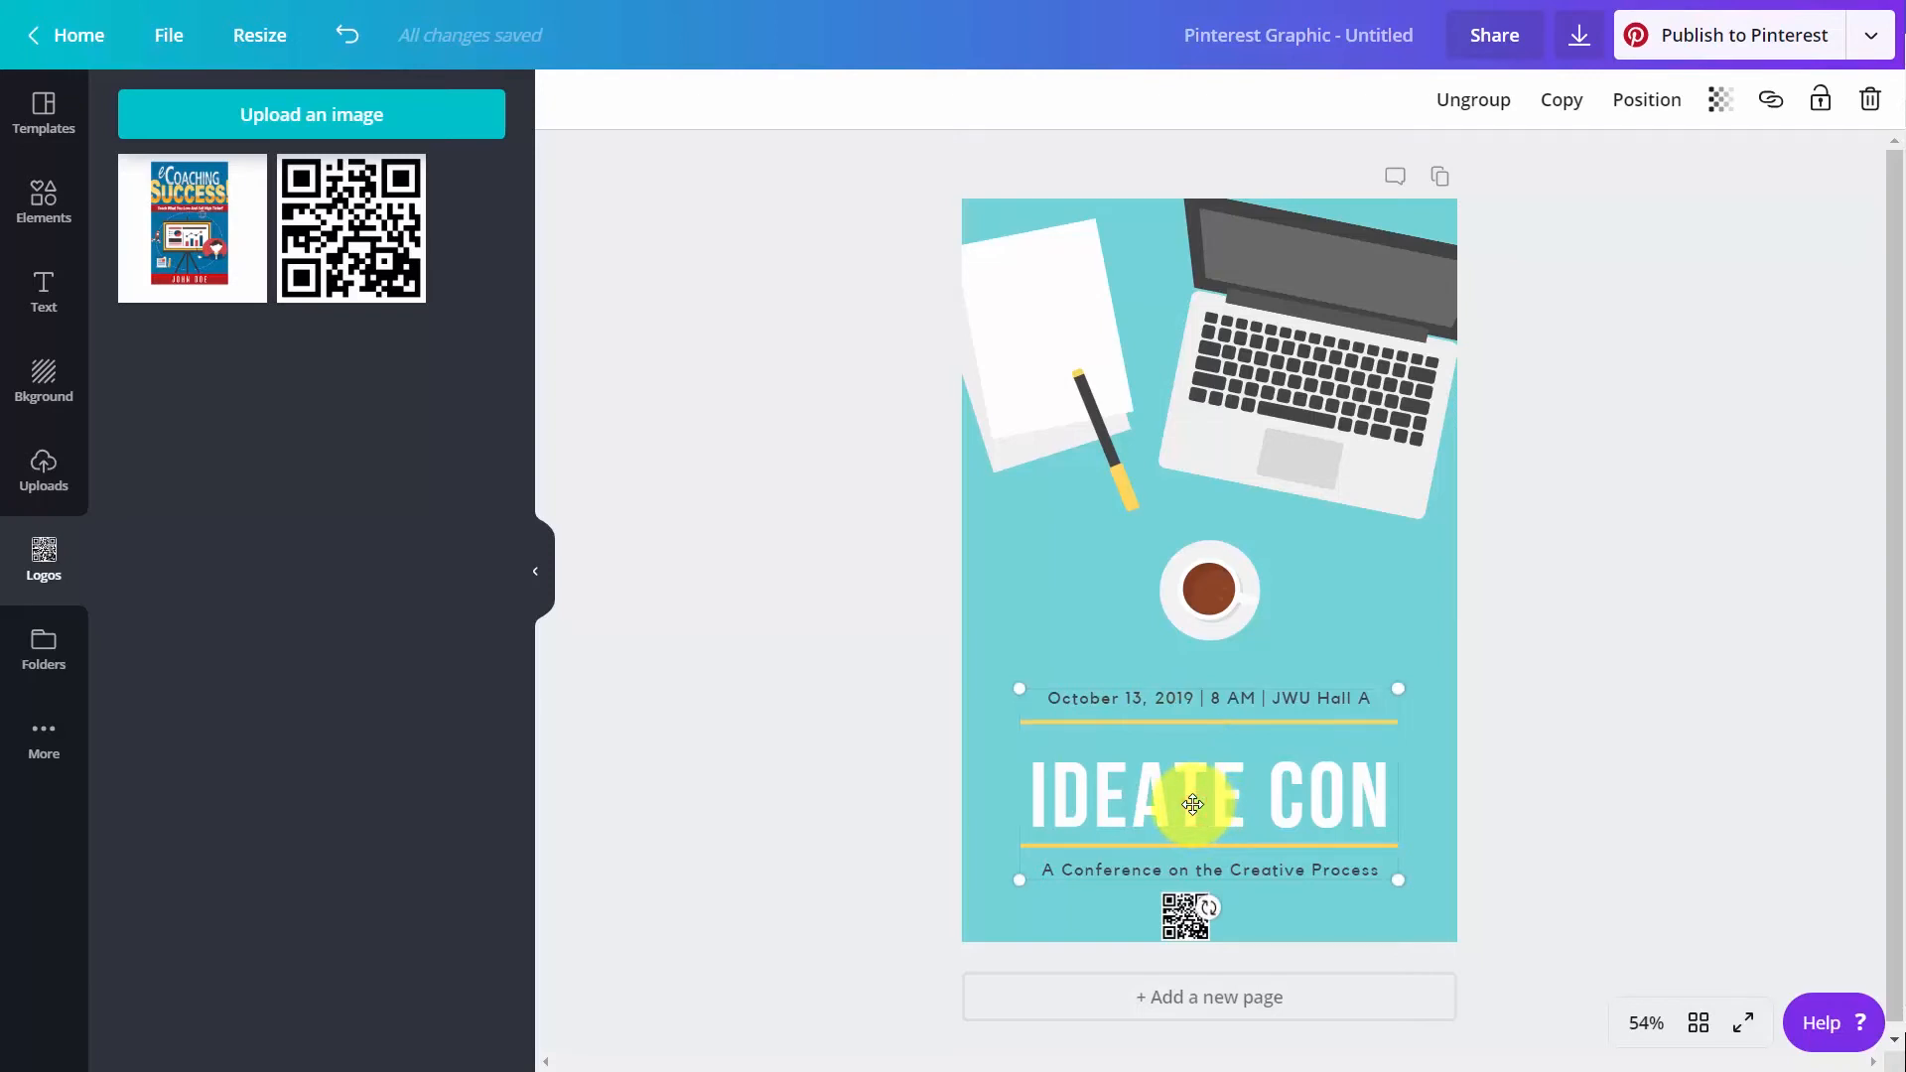
left_click(1466, 117)
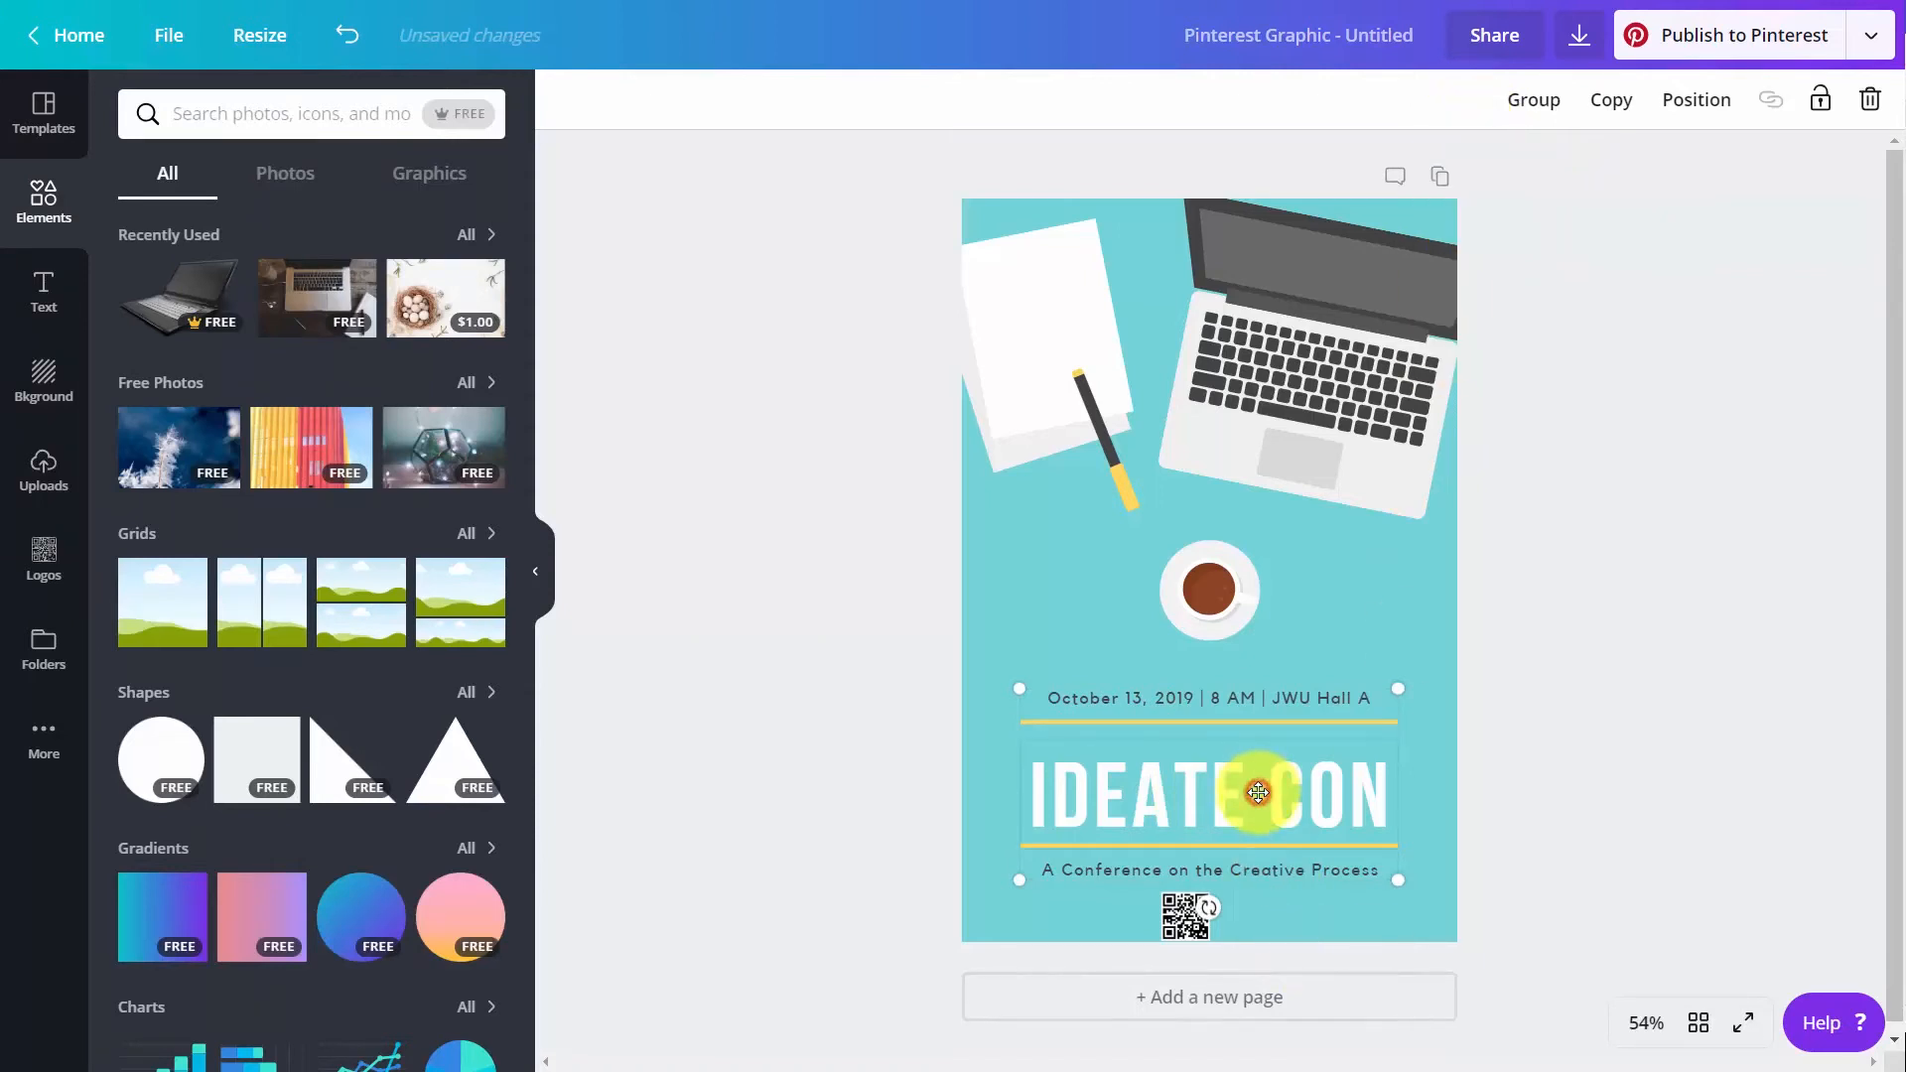
left_click(1178, 795)
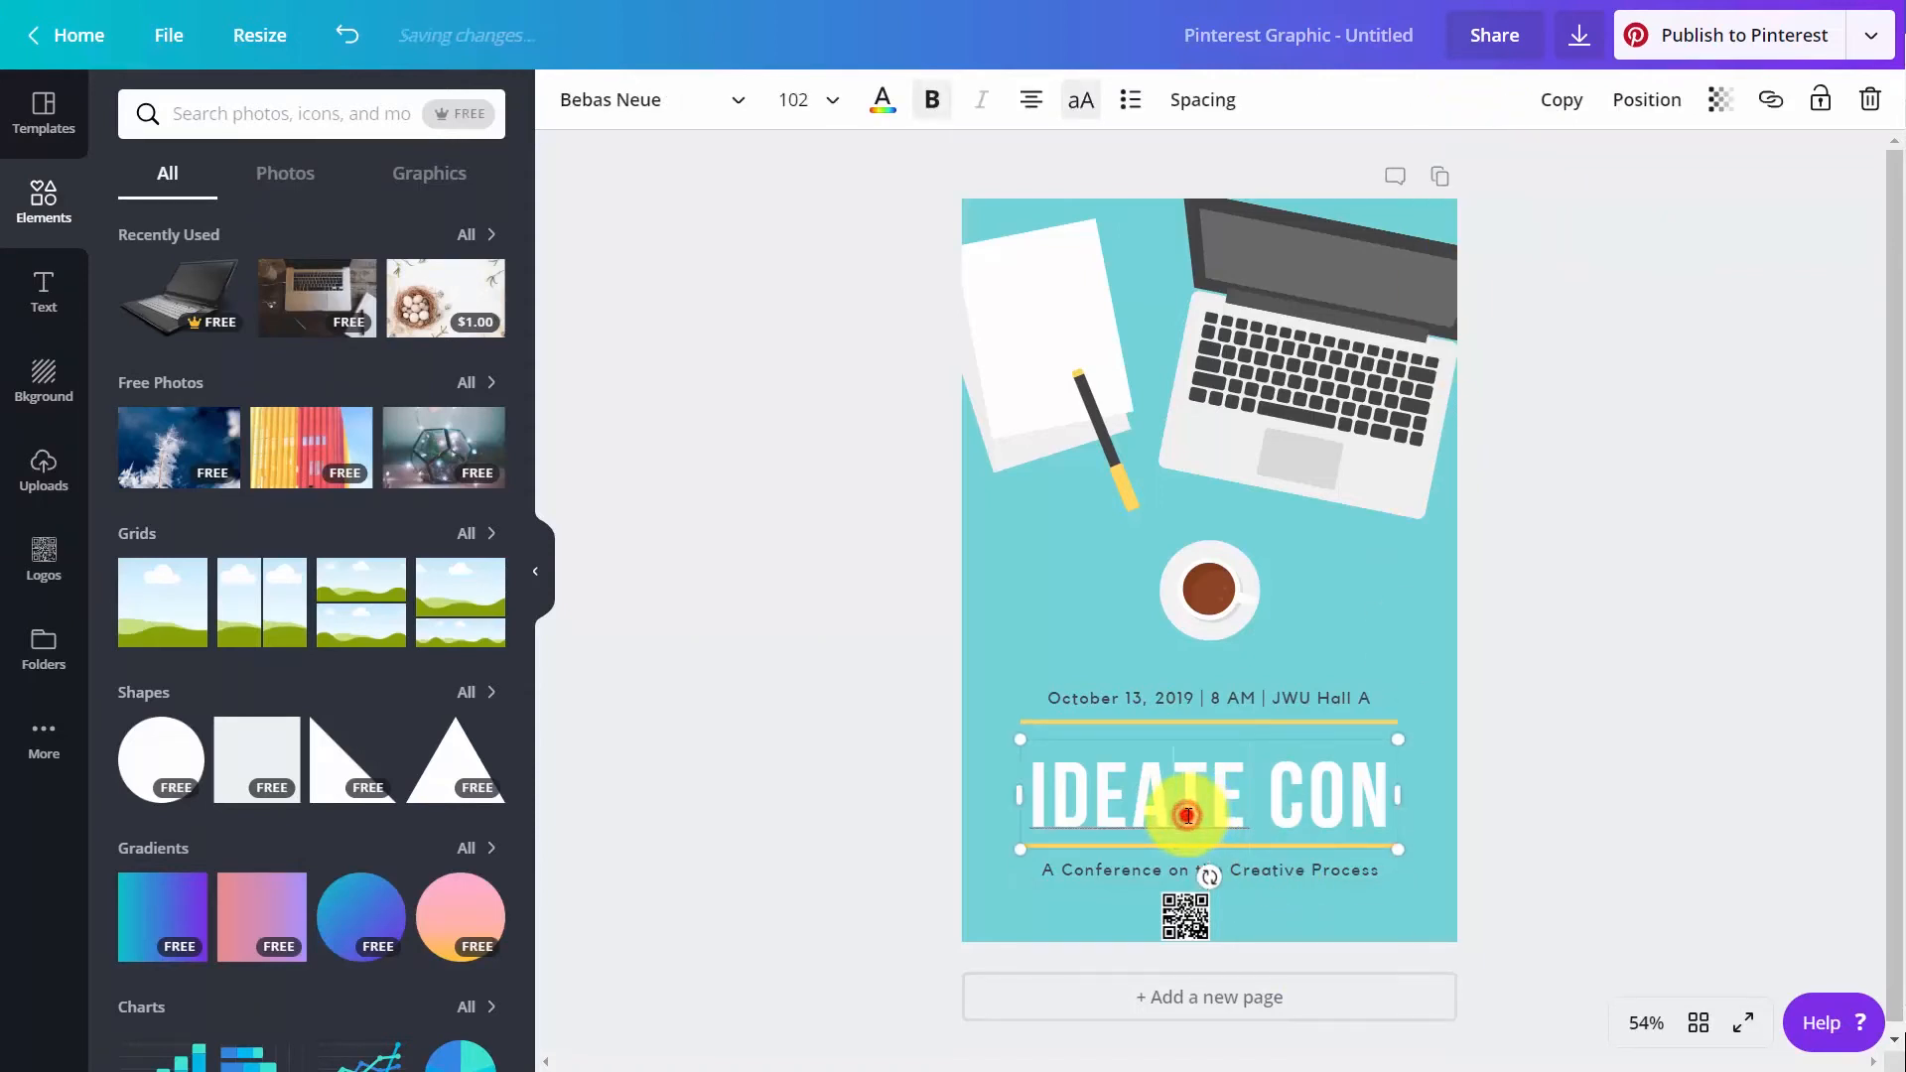
double_click(1188, 815)
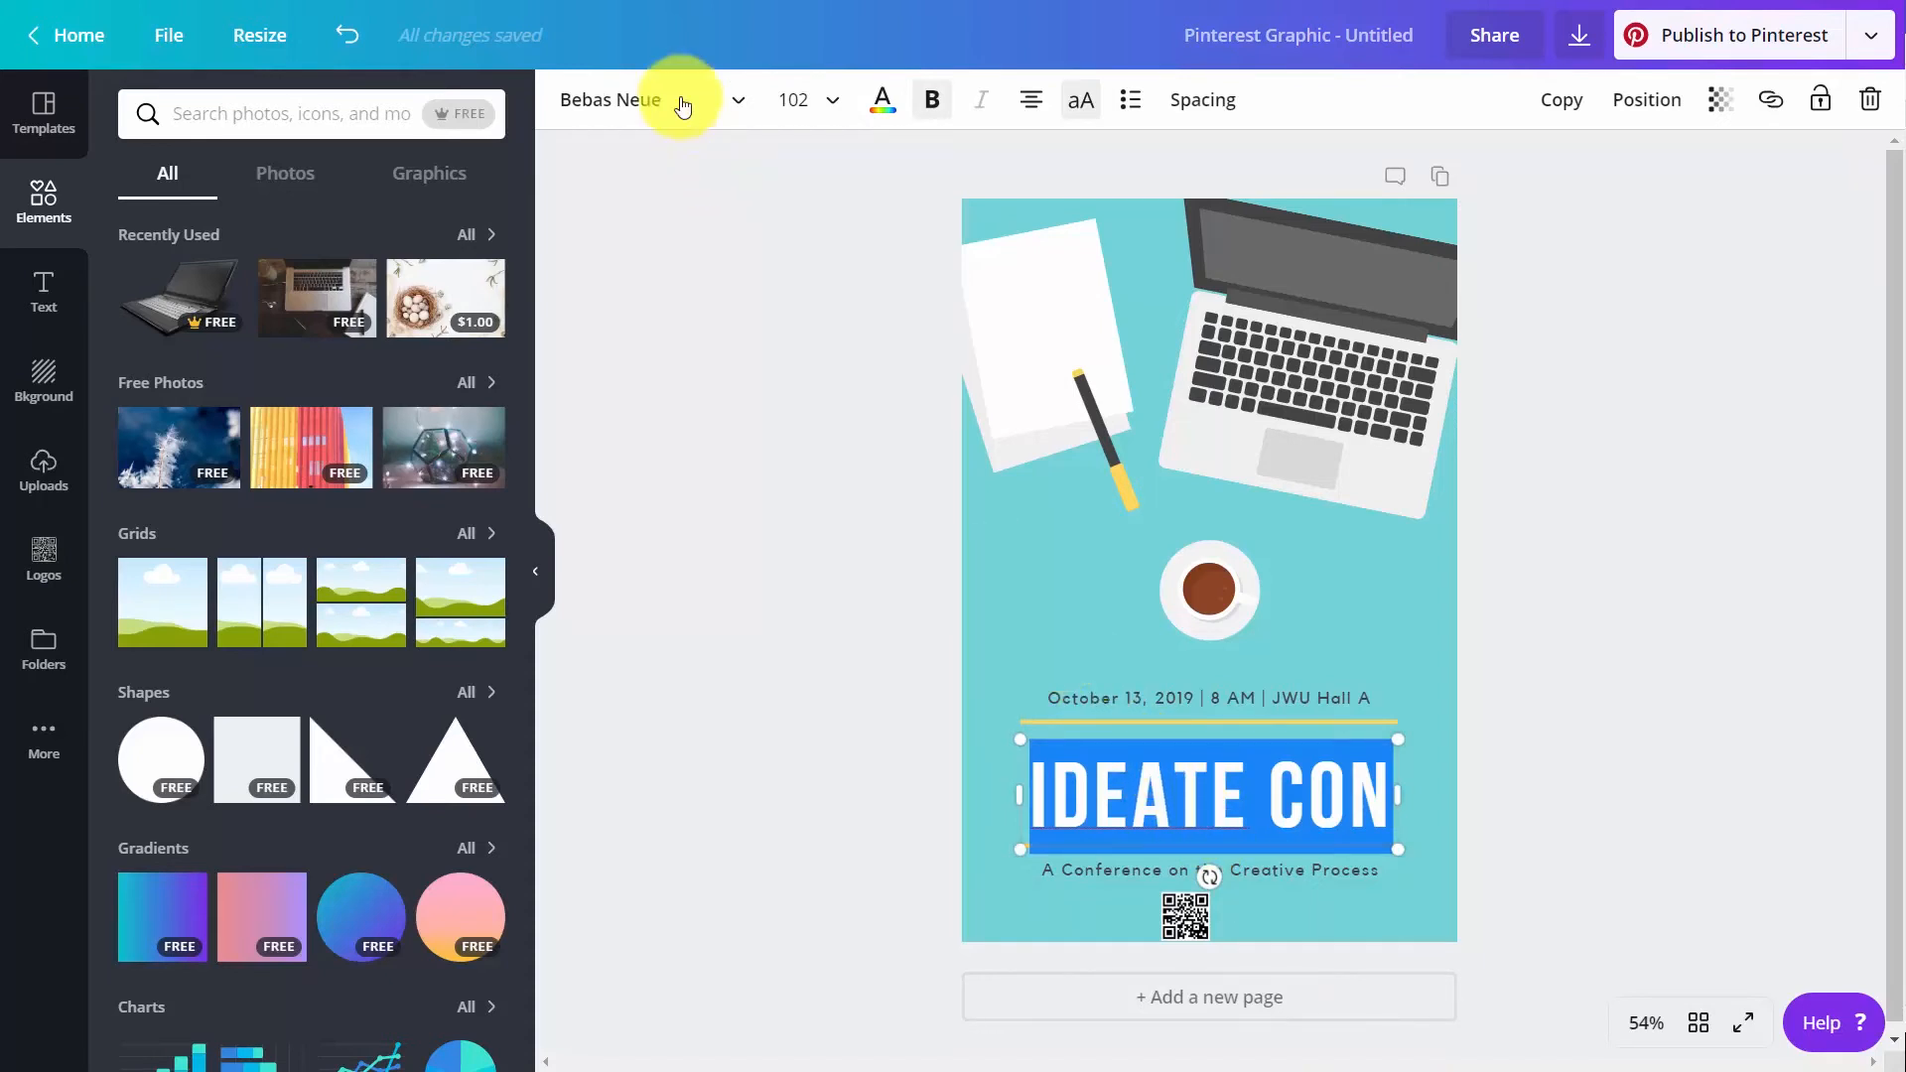
left_click(740, 107)
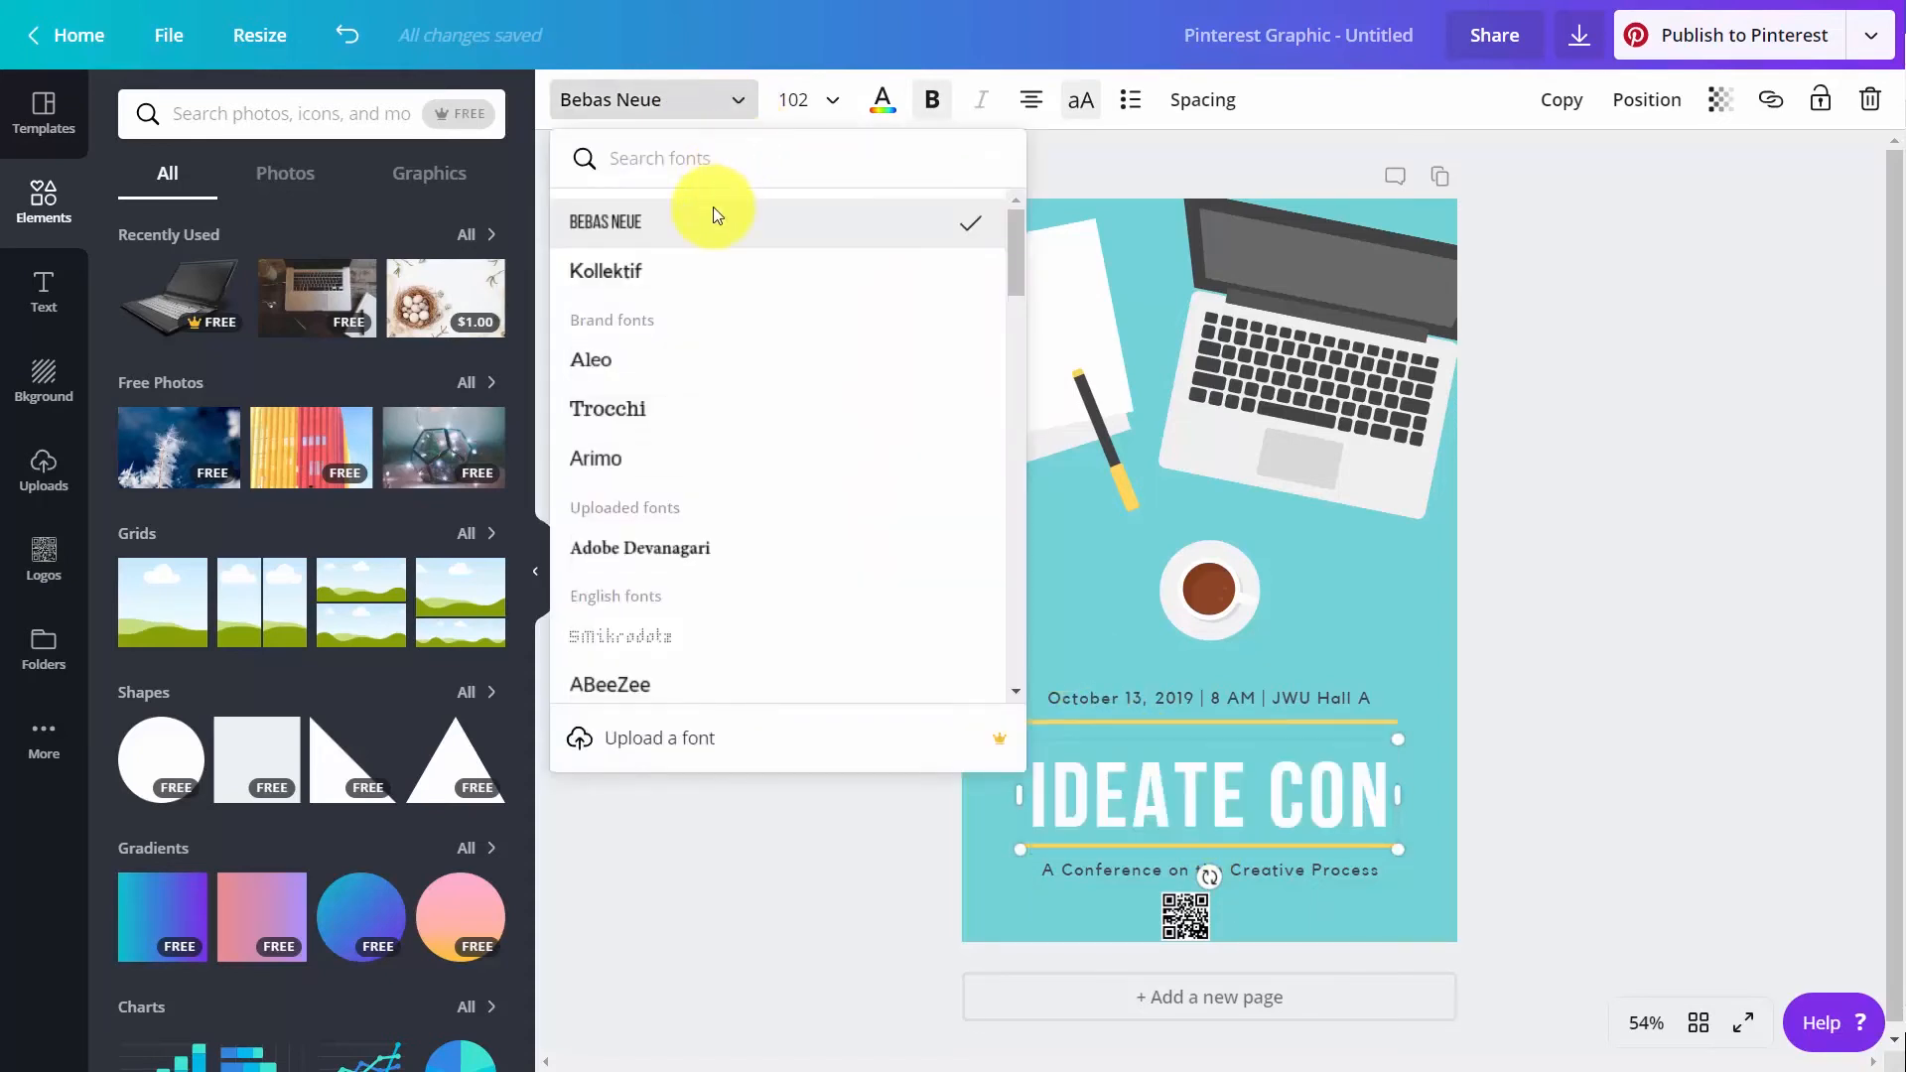
left_click(646, 407)
left_click(713, 491)
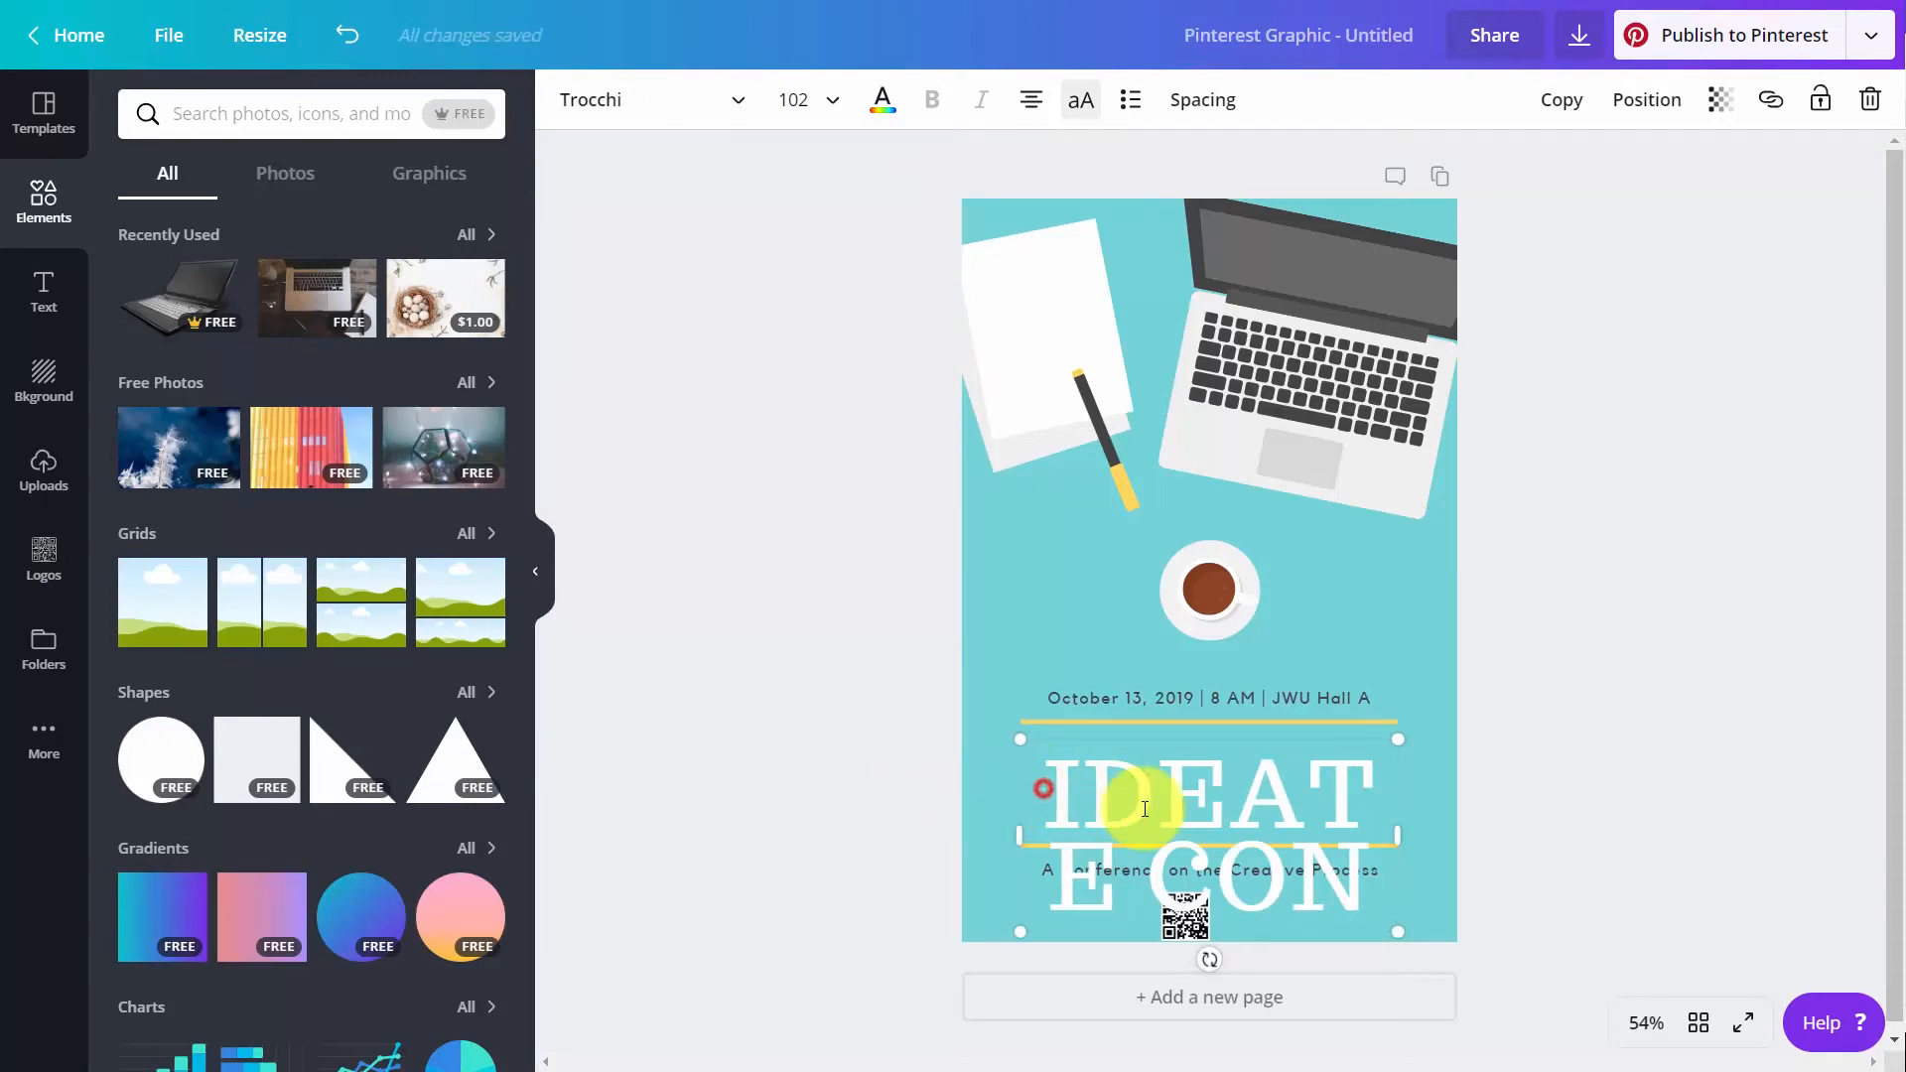
Try font sizes 80 and 60 on the "IDEATE CON" title
left_click_drag(1046, 787, 1371, 873)
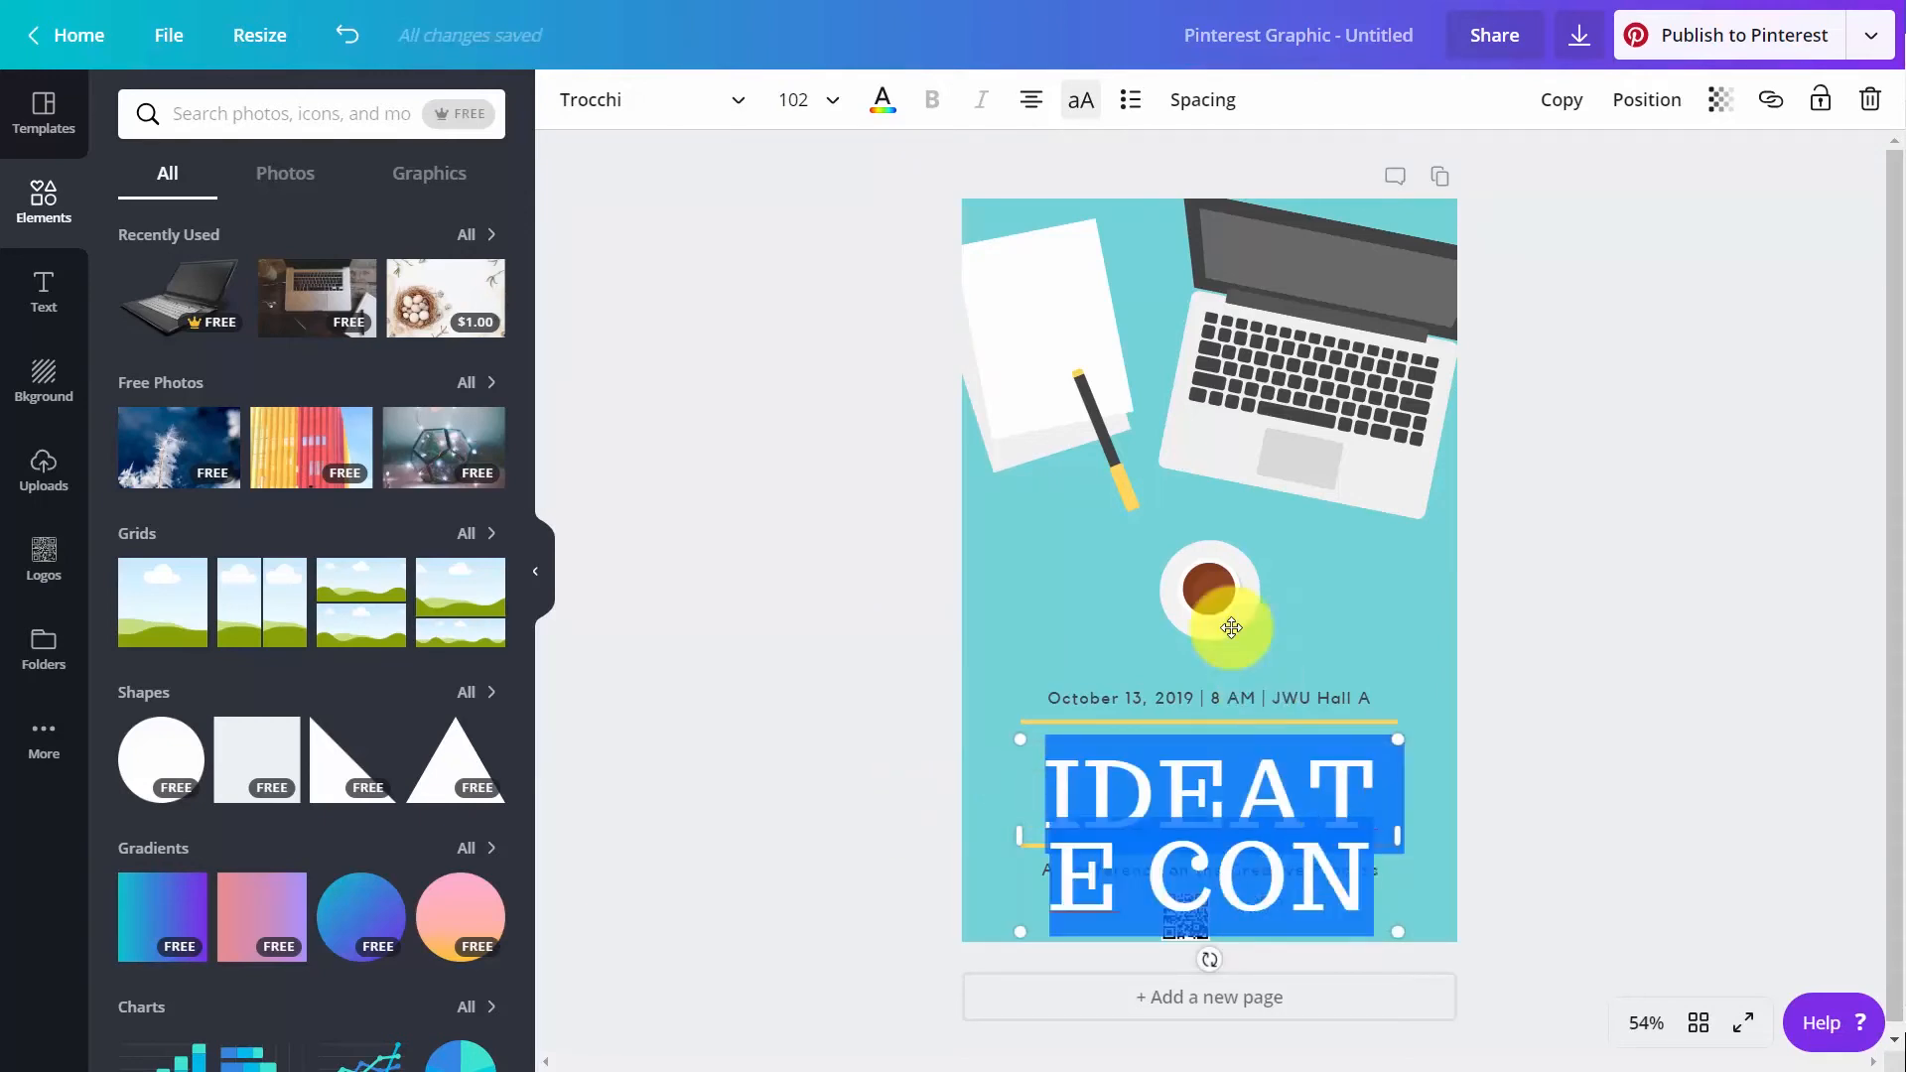
left_click(845, 109)
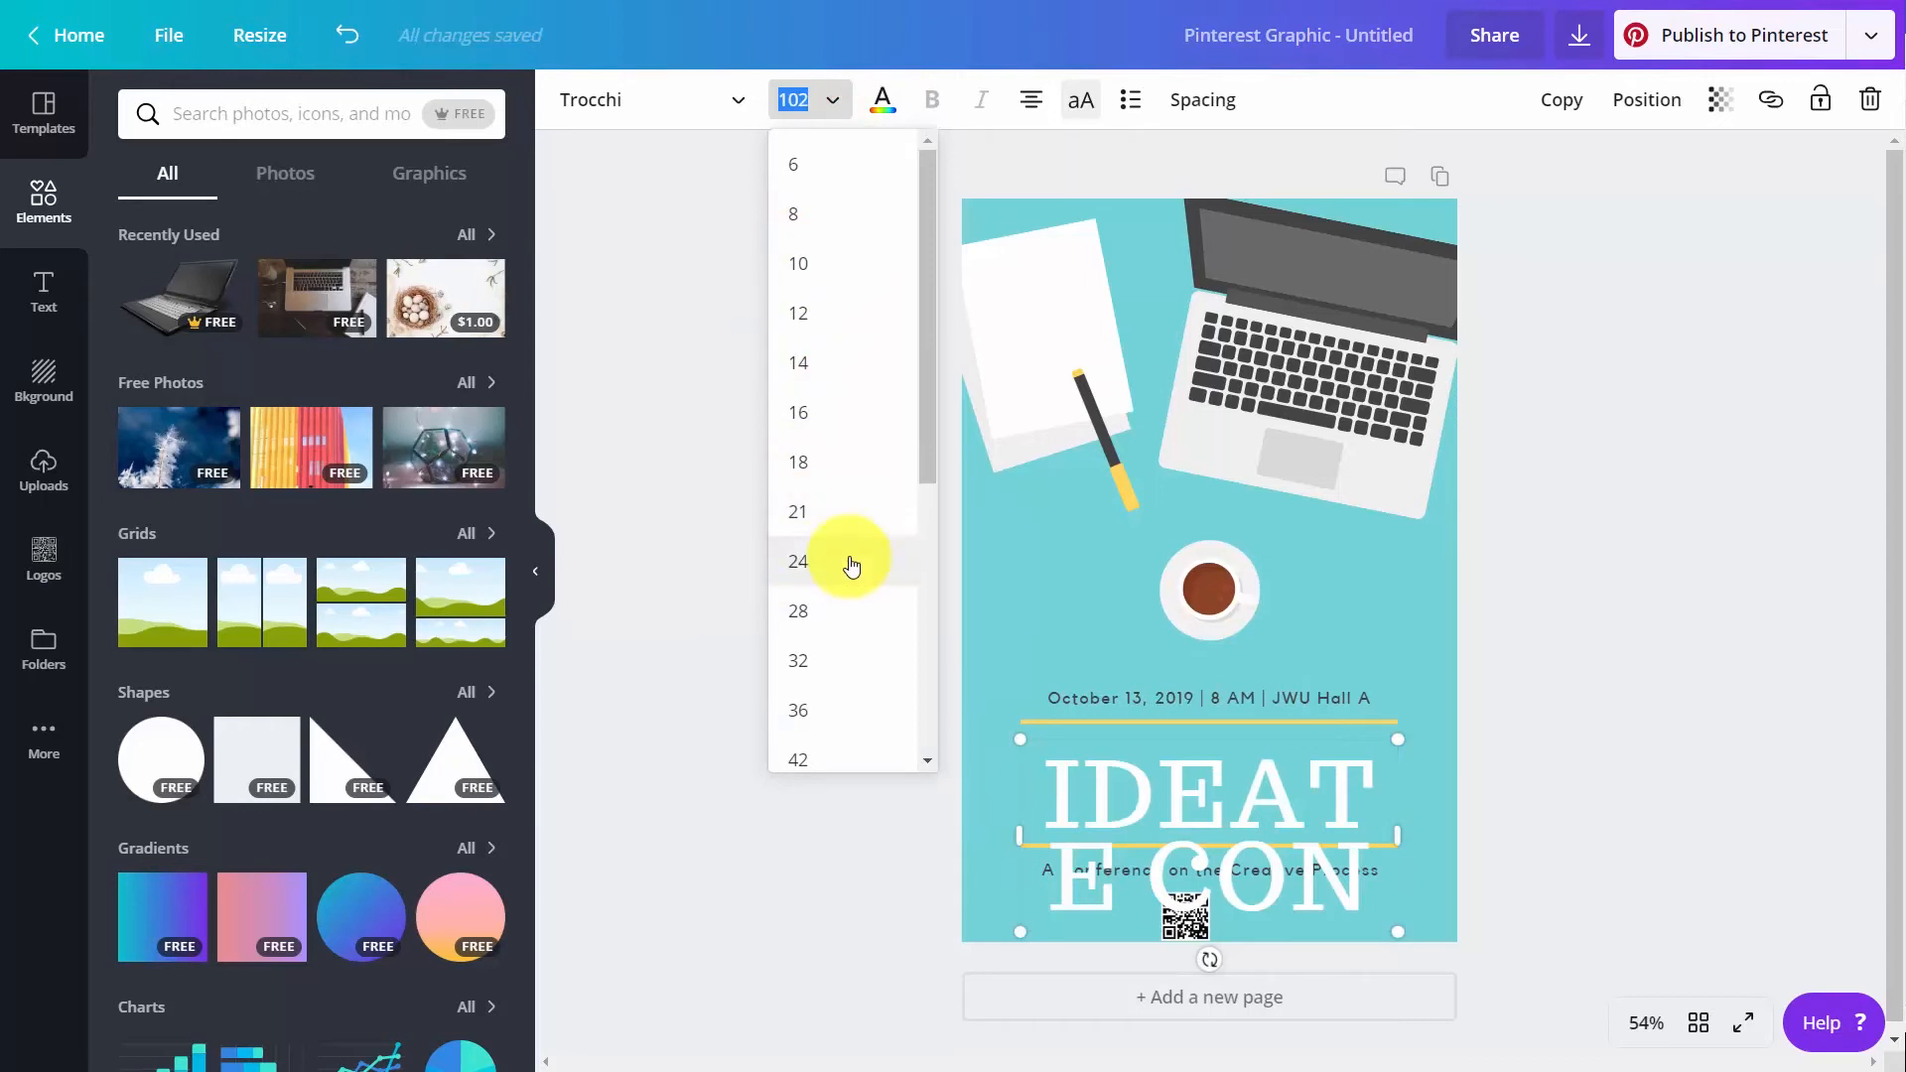
scroll(851, 566, "down", 3)
left_click(838, 621)
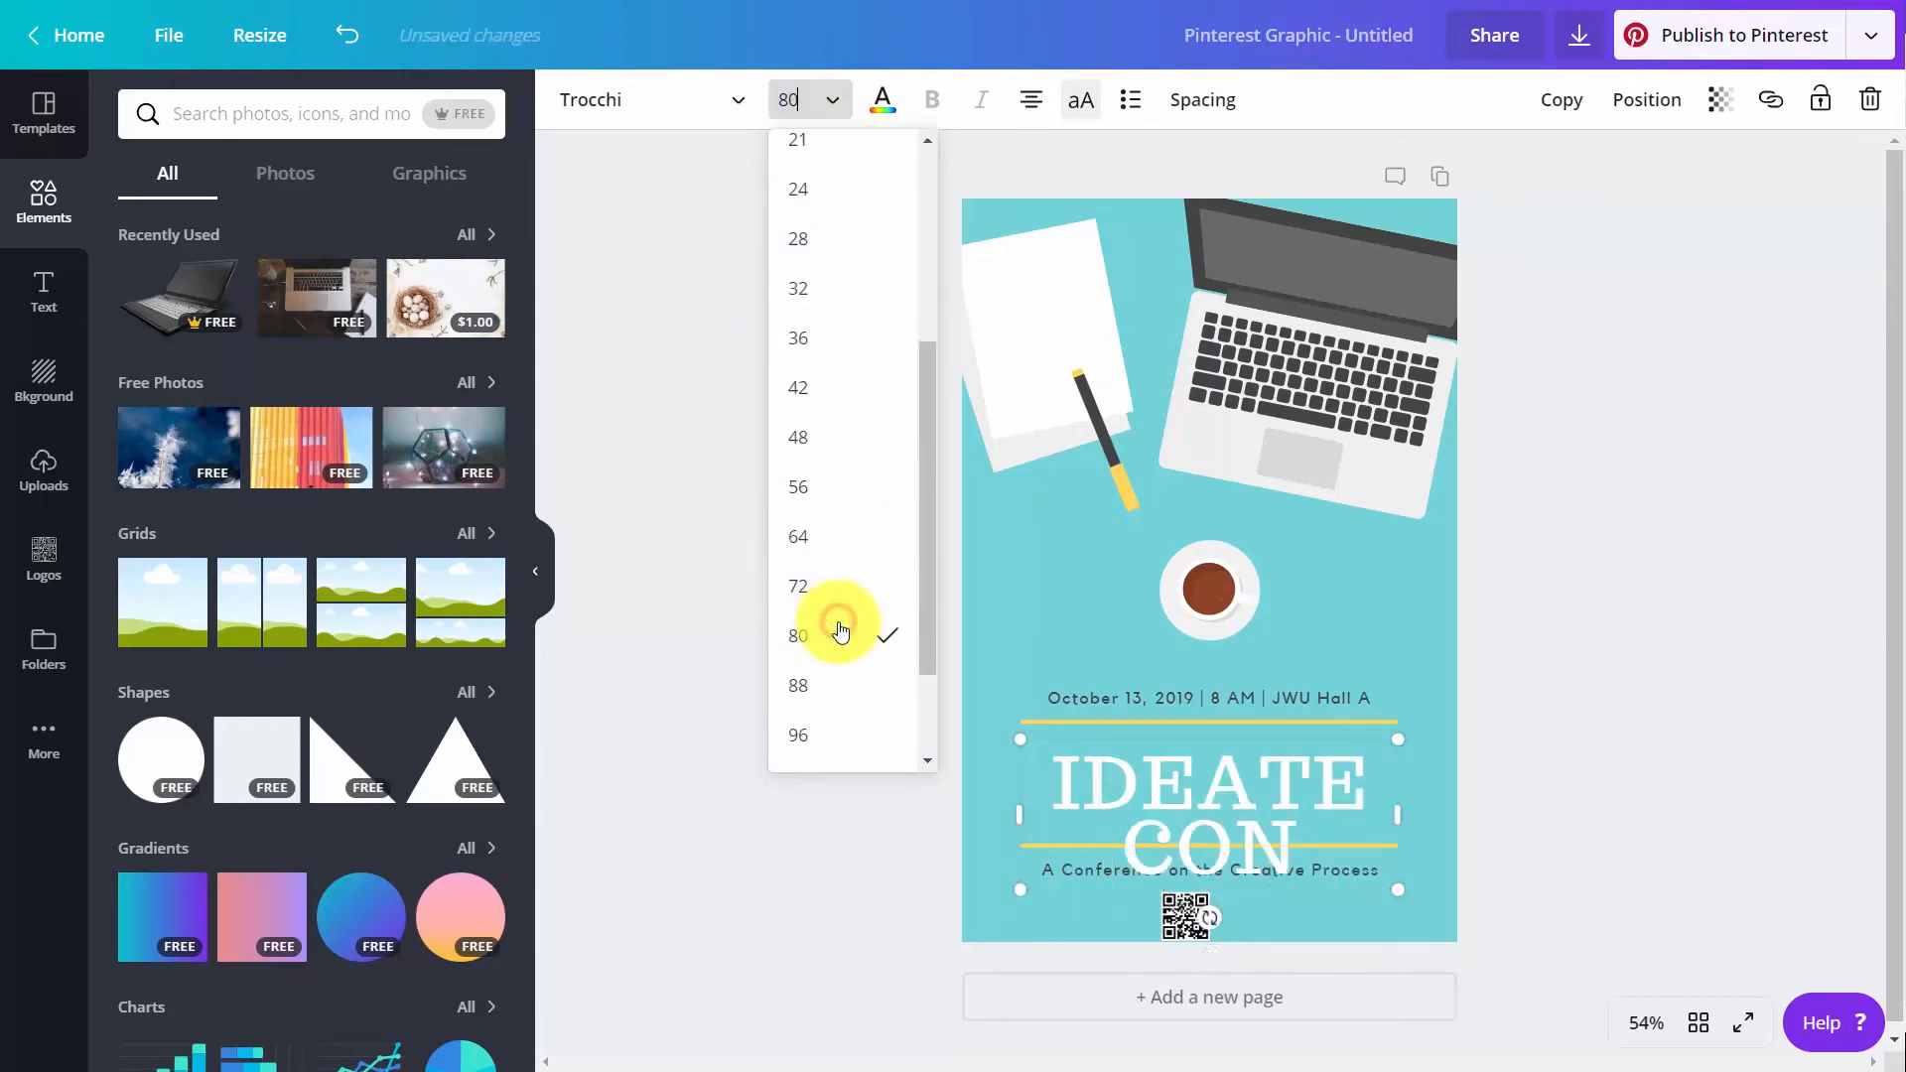
left_click(784, 100)
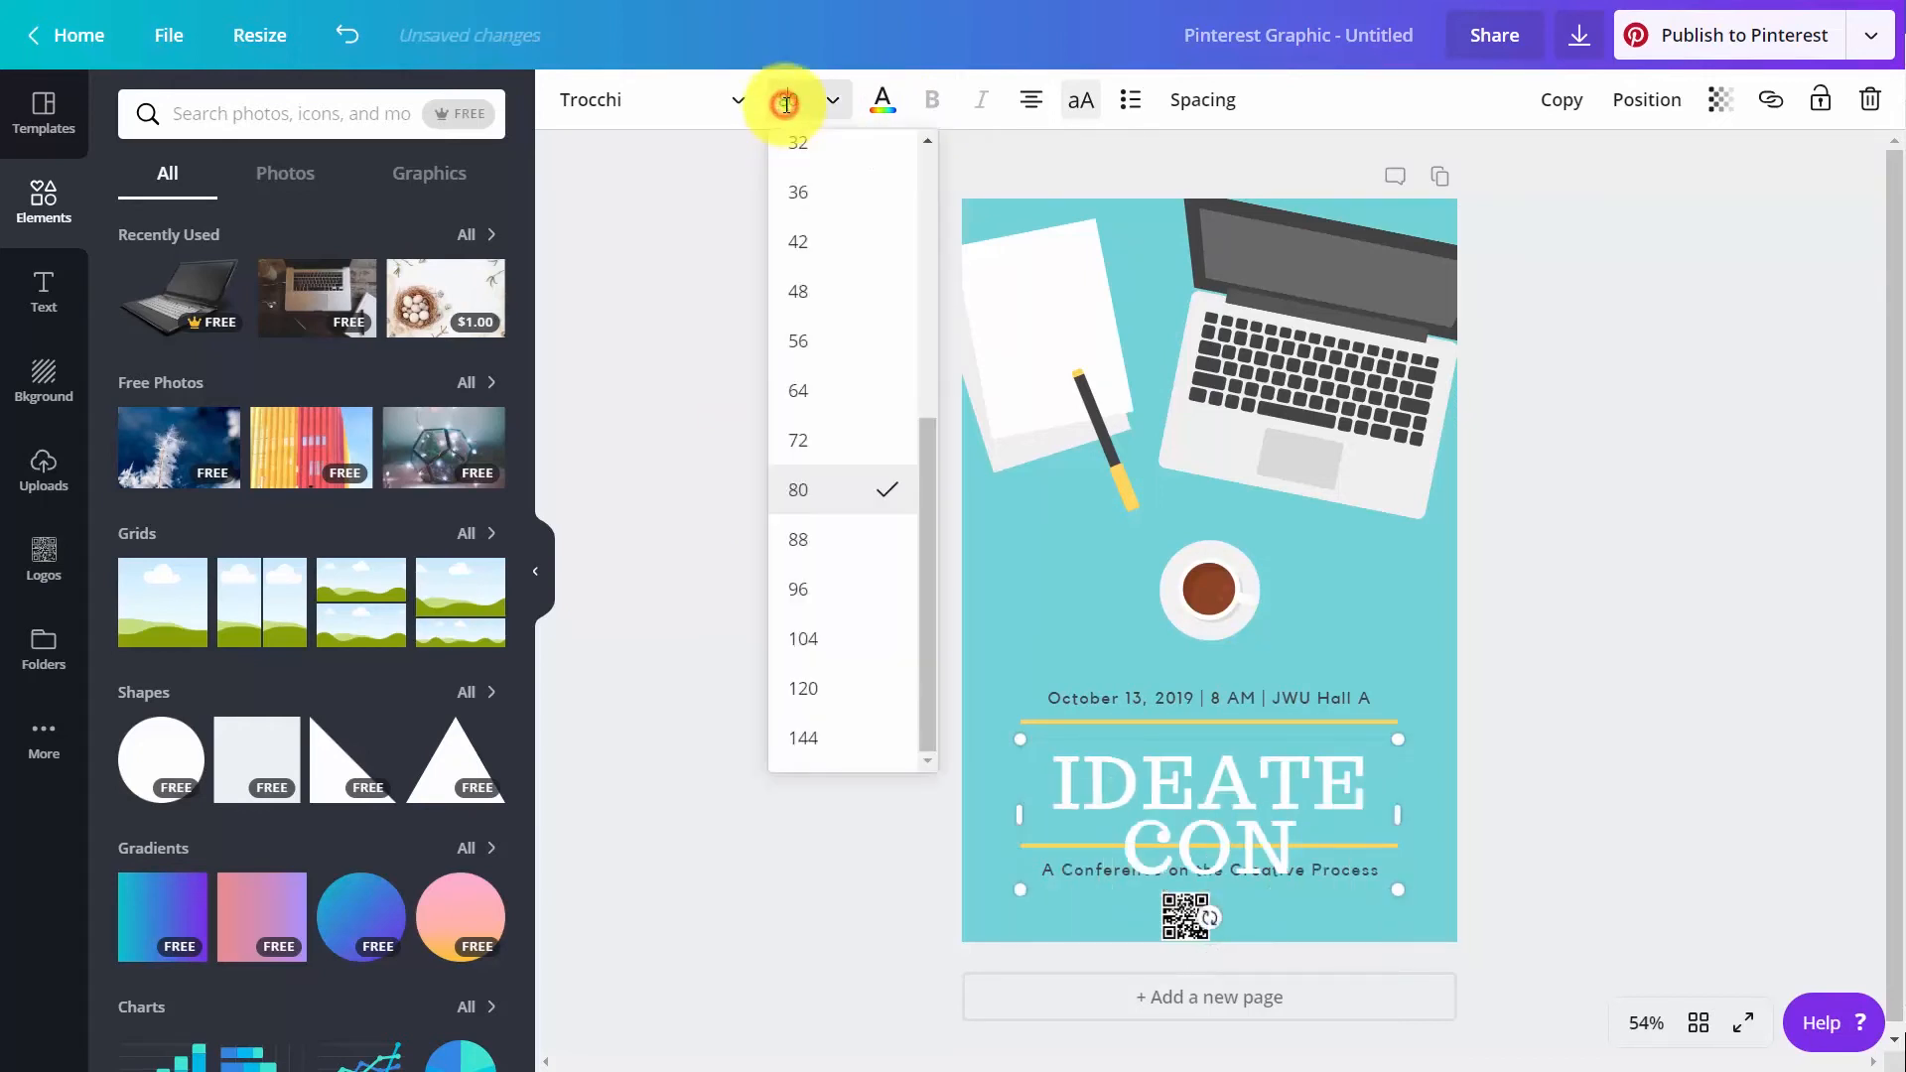
left_click(785, 103)
left_click(784, 103)
left_click(786, 105)
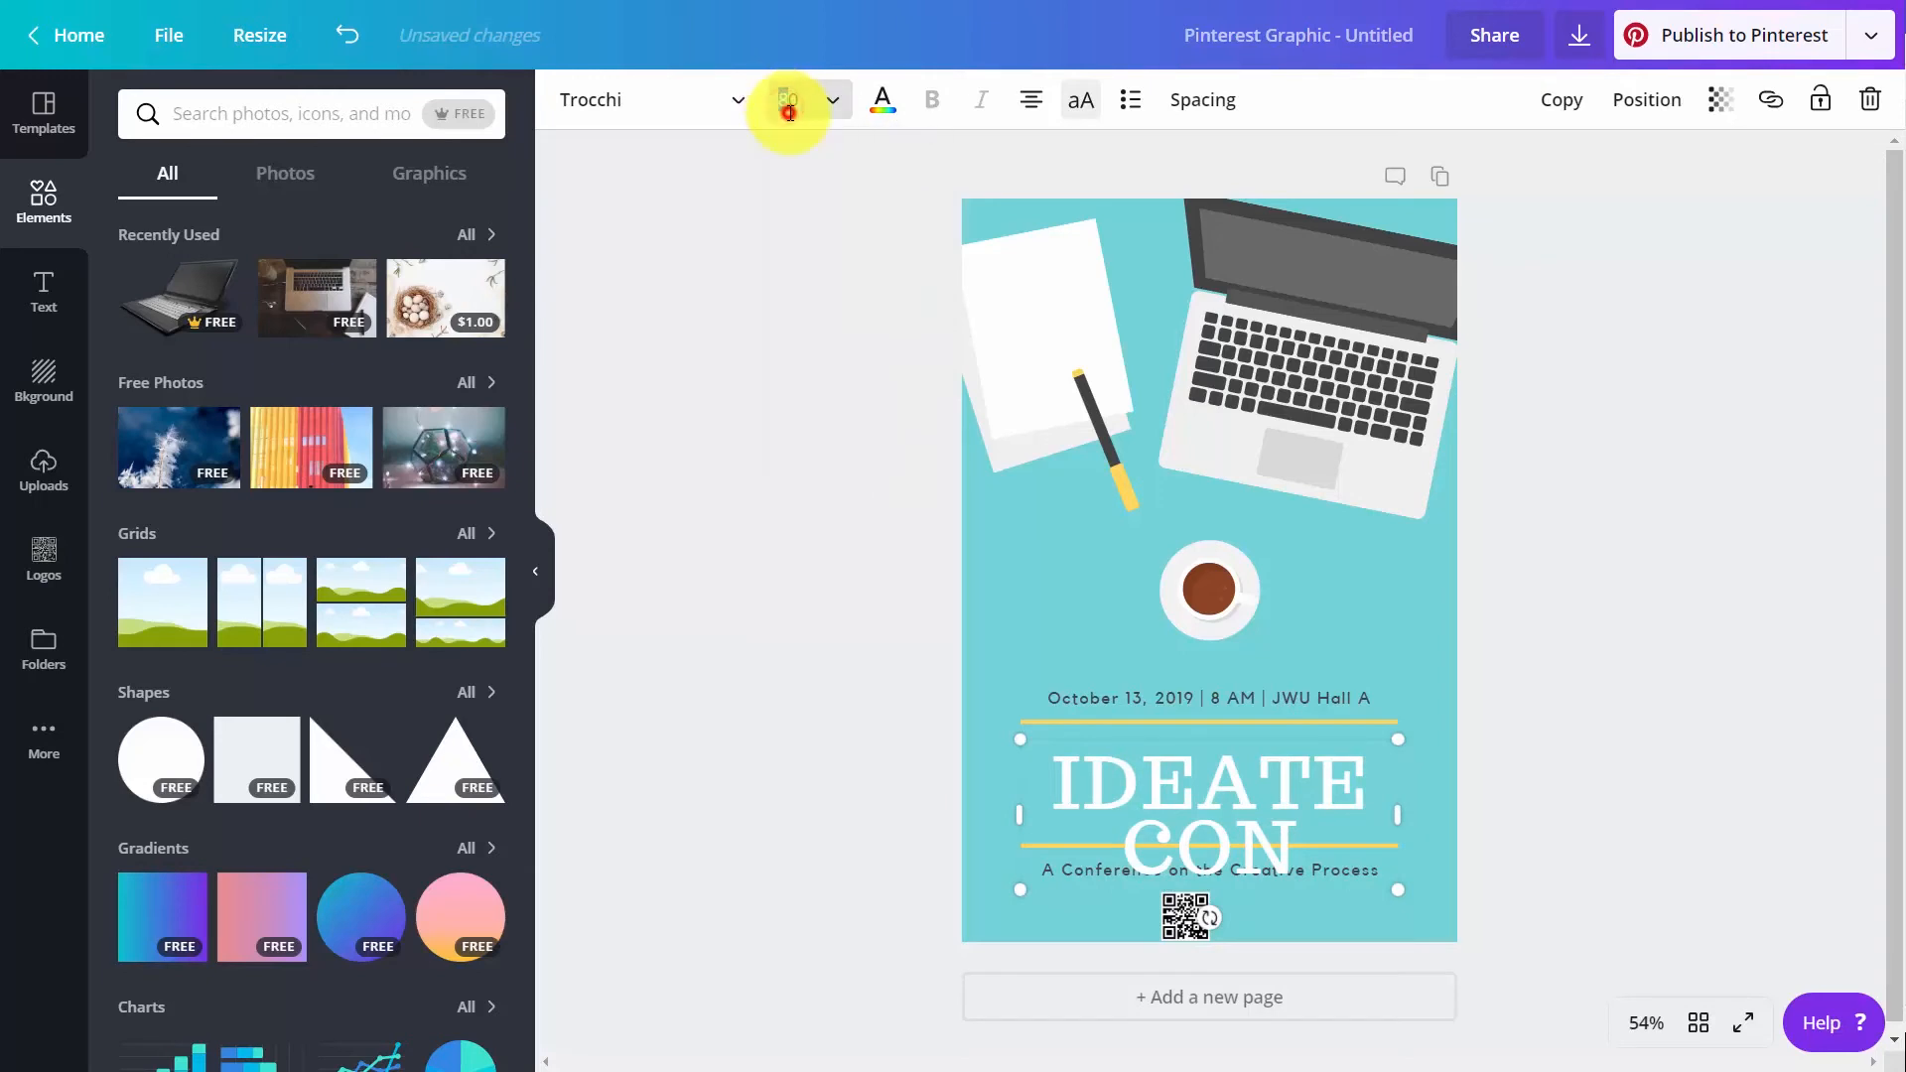
left_click(788, 111)
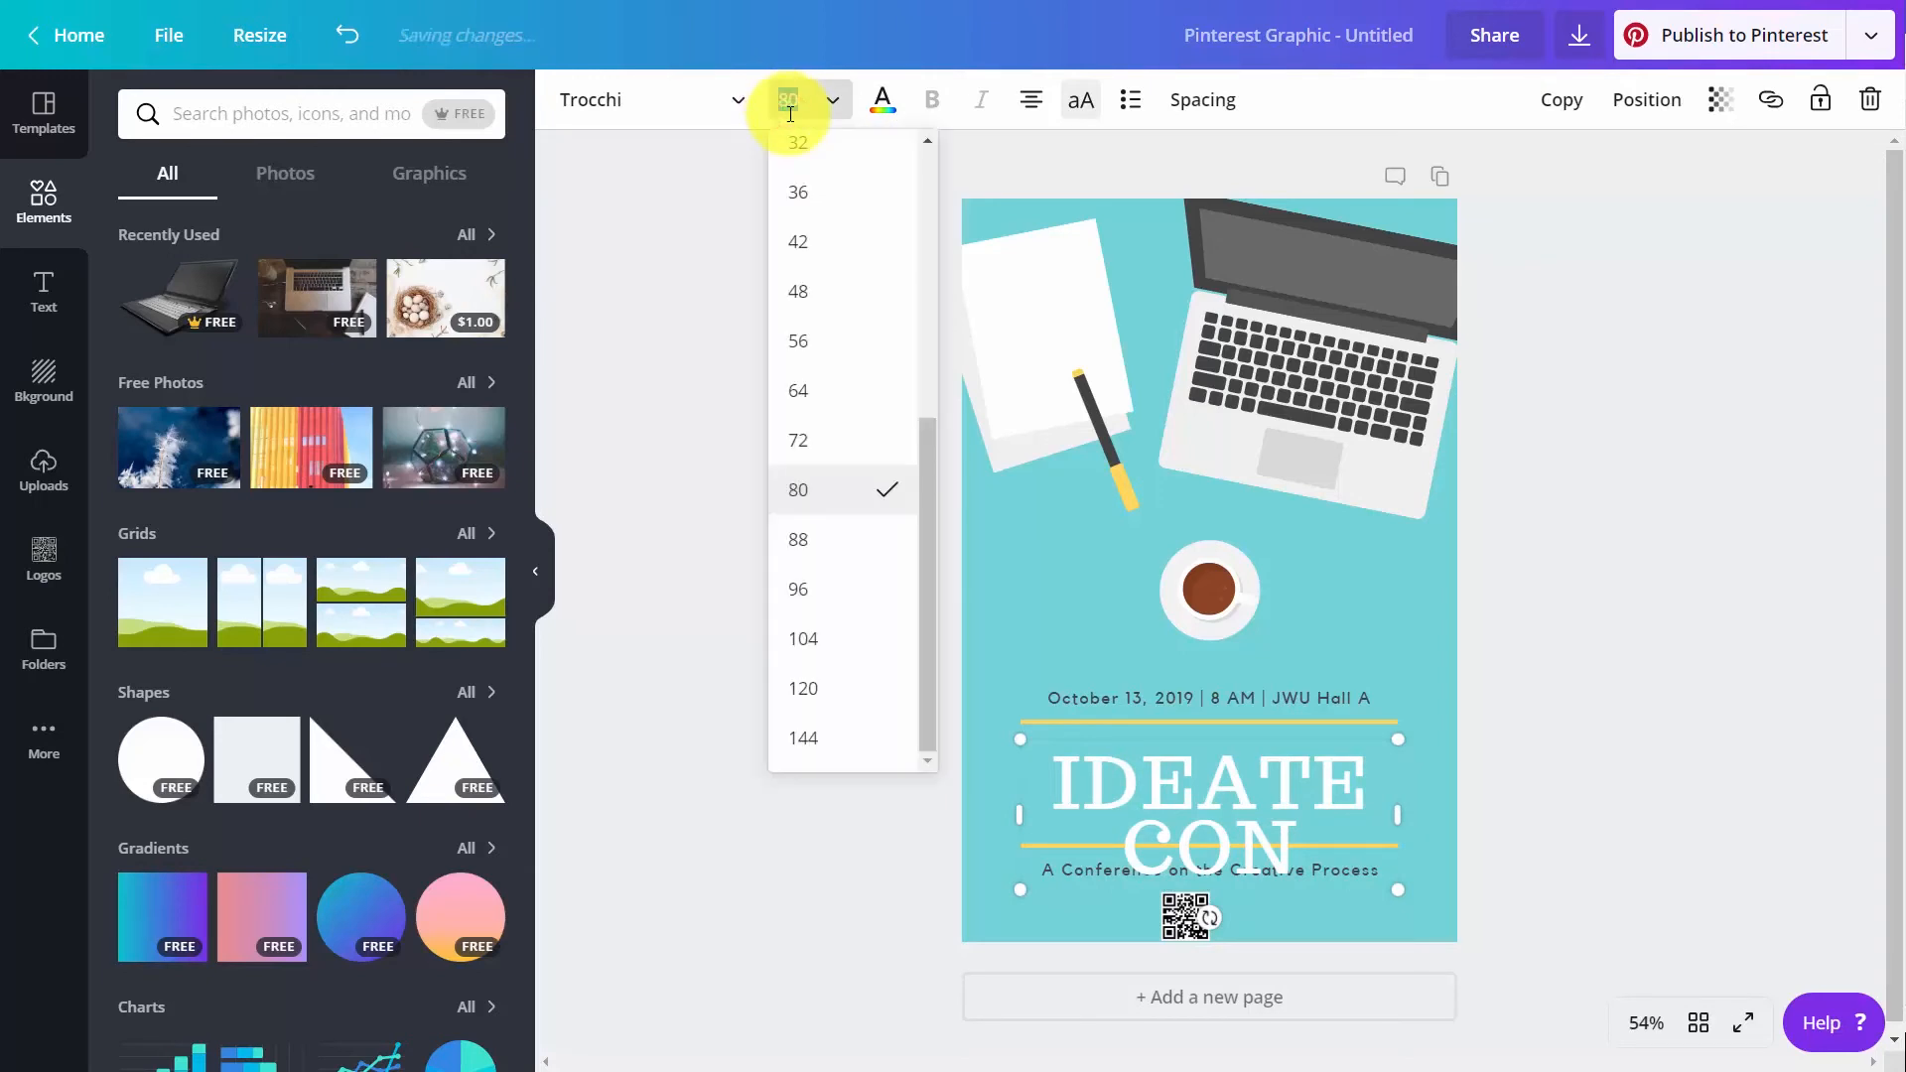
type("60")
key("Return")
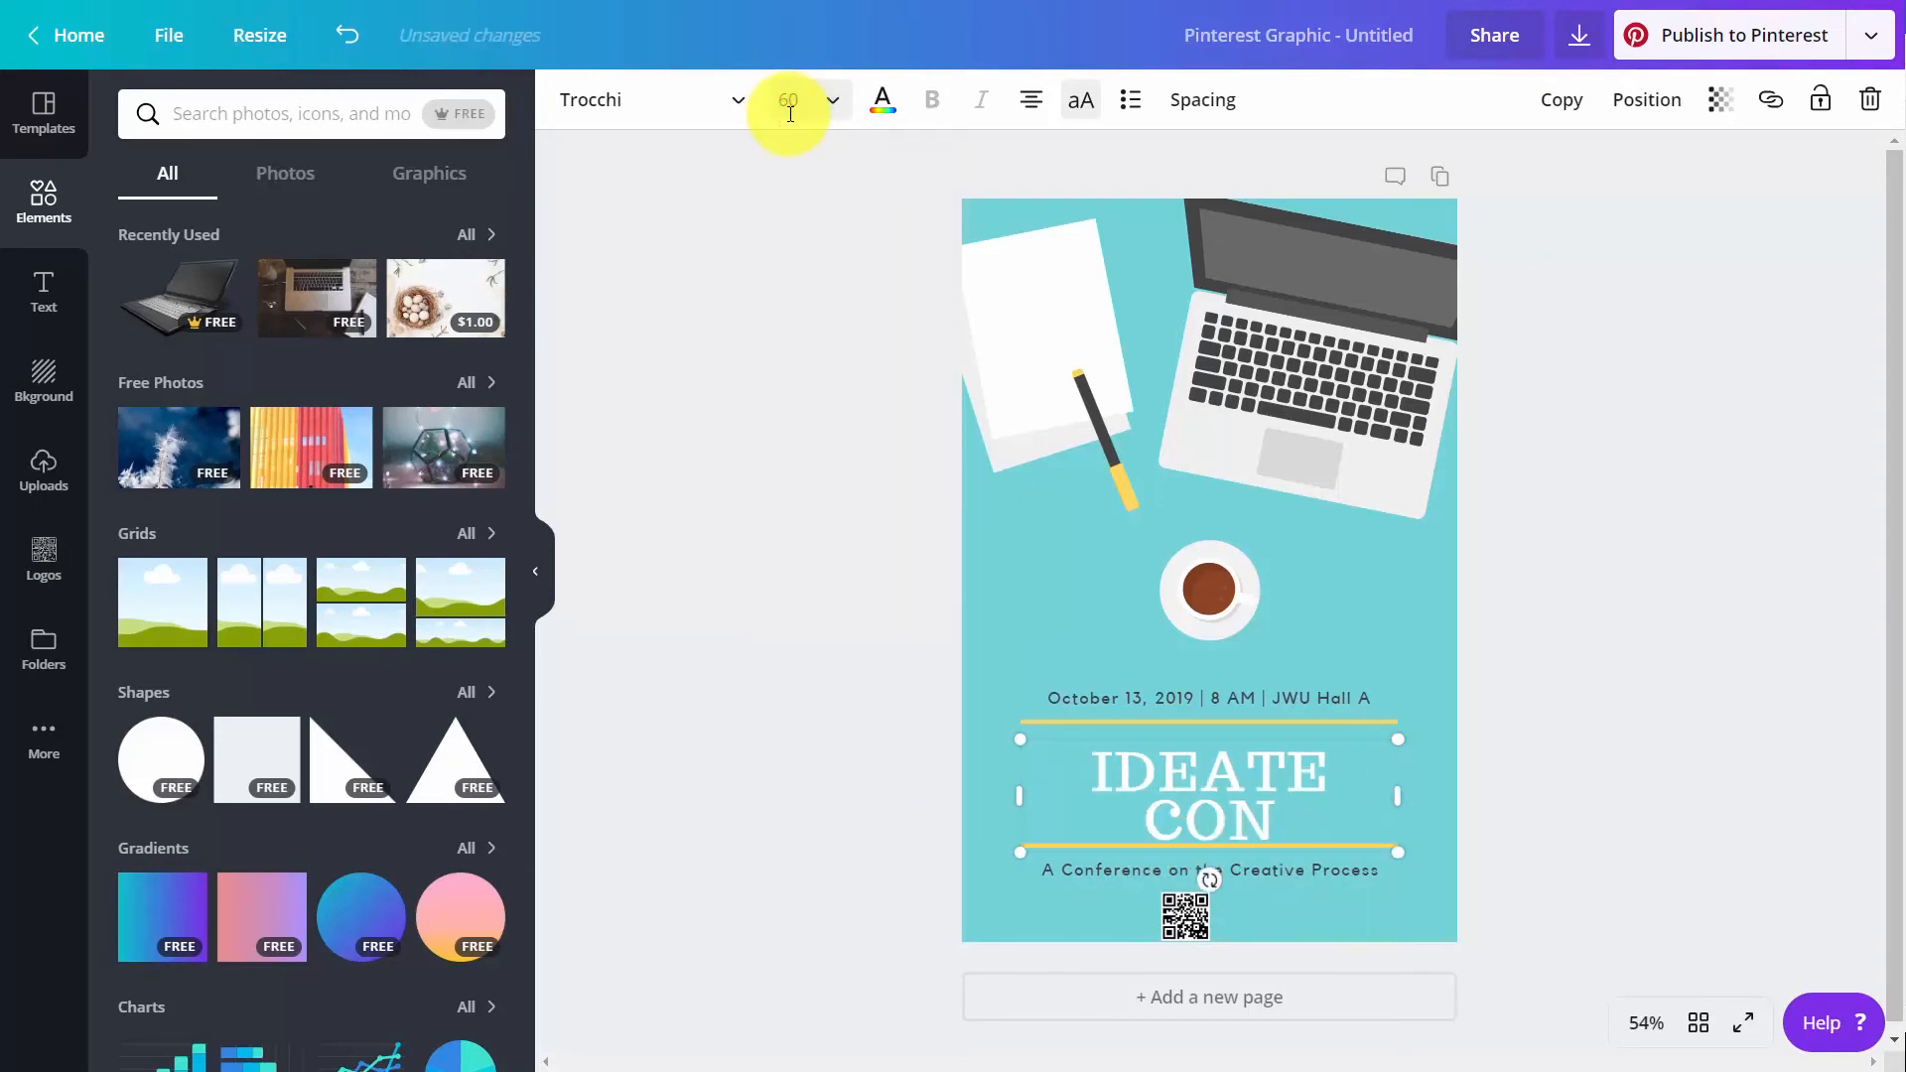
Set the font size of the "IDEATE CON" title to 50
left_click(786, 100)
left_click(786, 102)
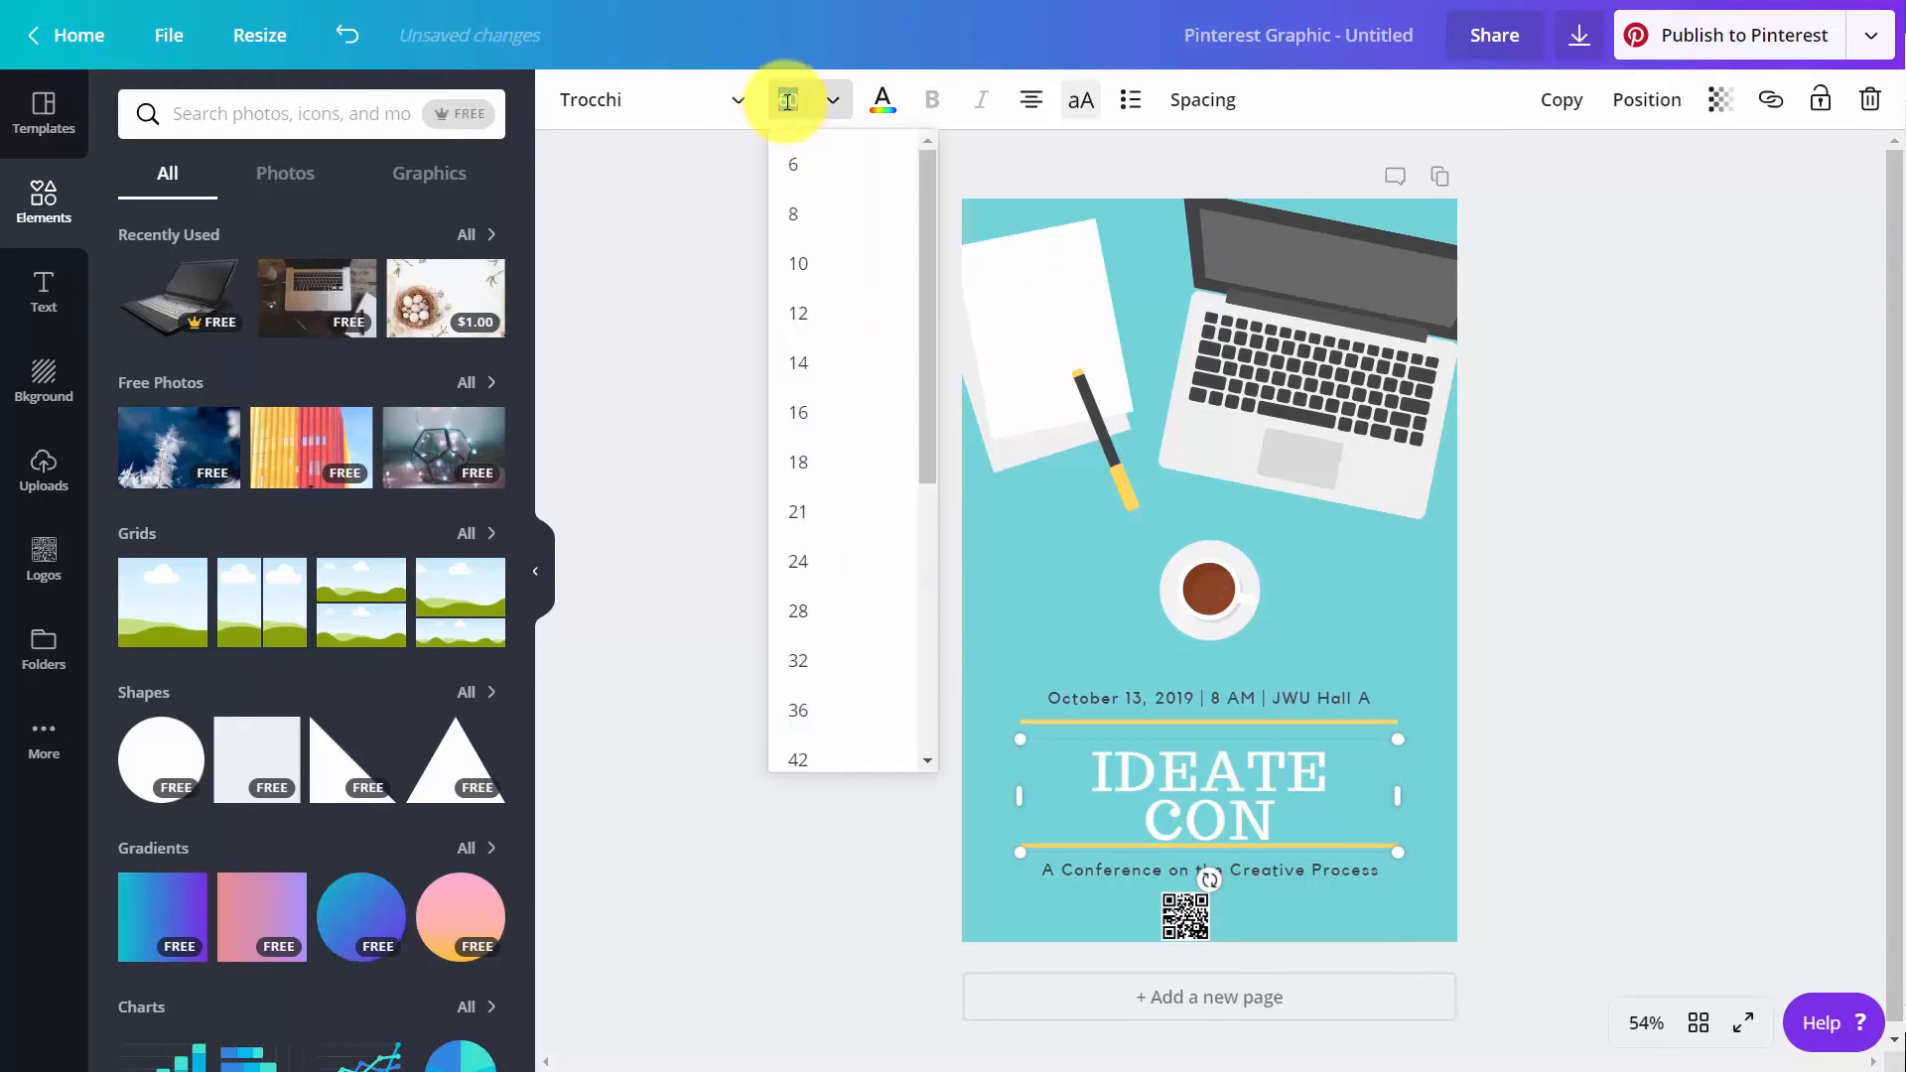
type("50")
key("Return")
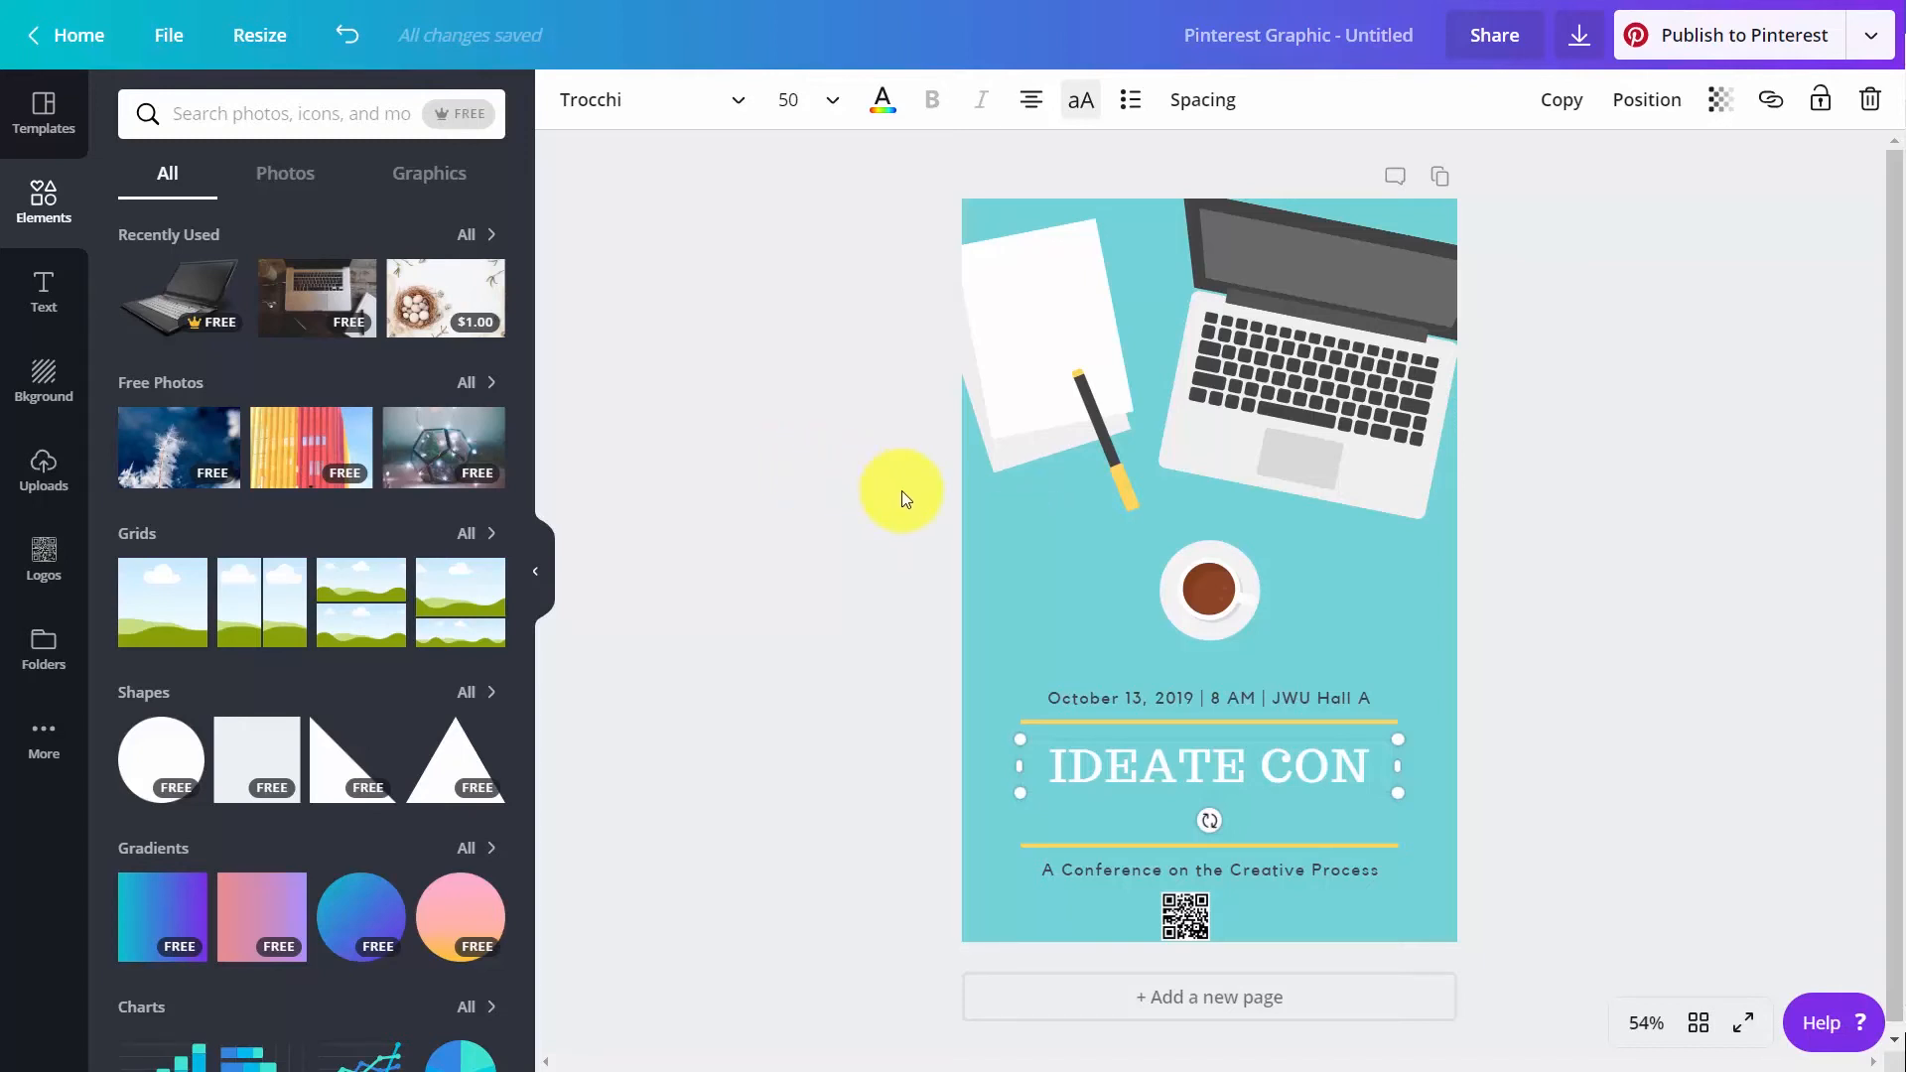
Share the design with all team members with "Can edit" permission and send the invites
left_click(1485, 38)
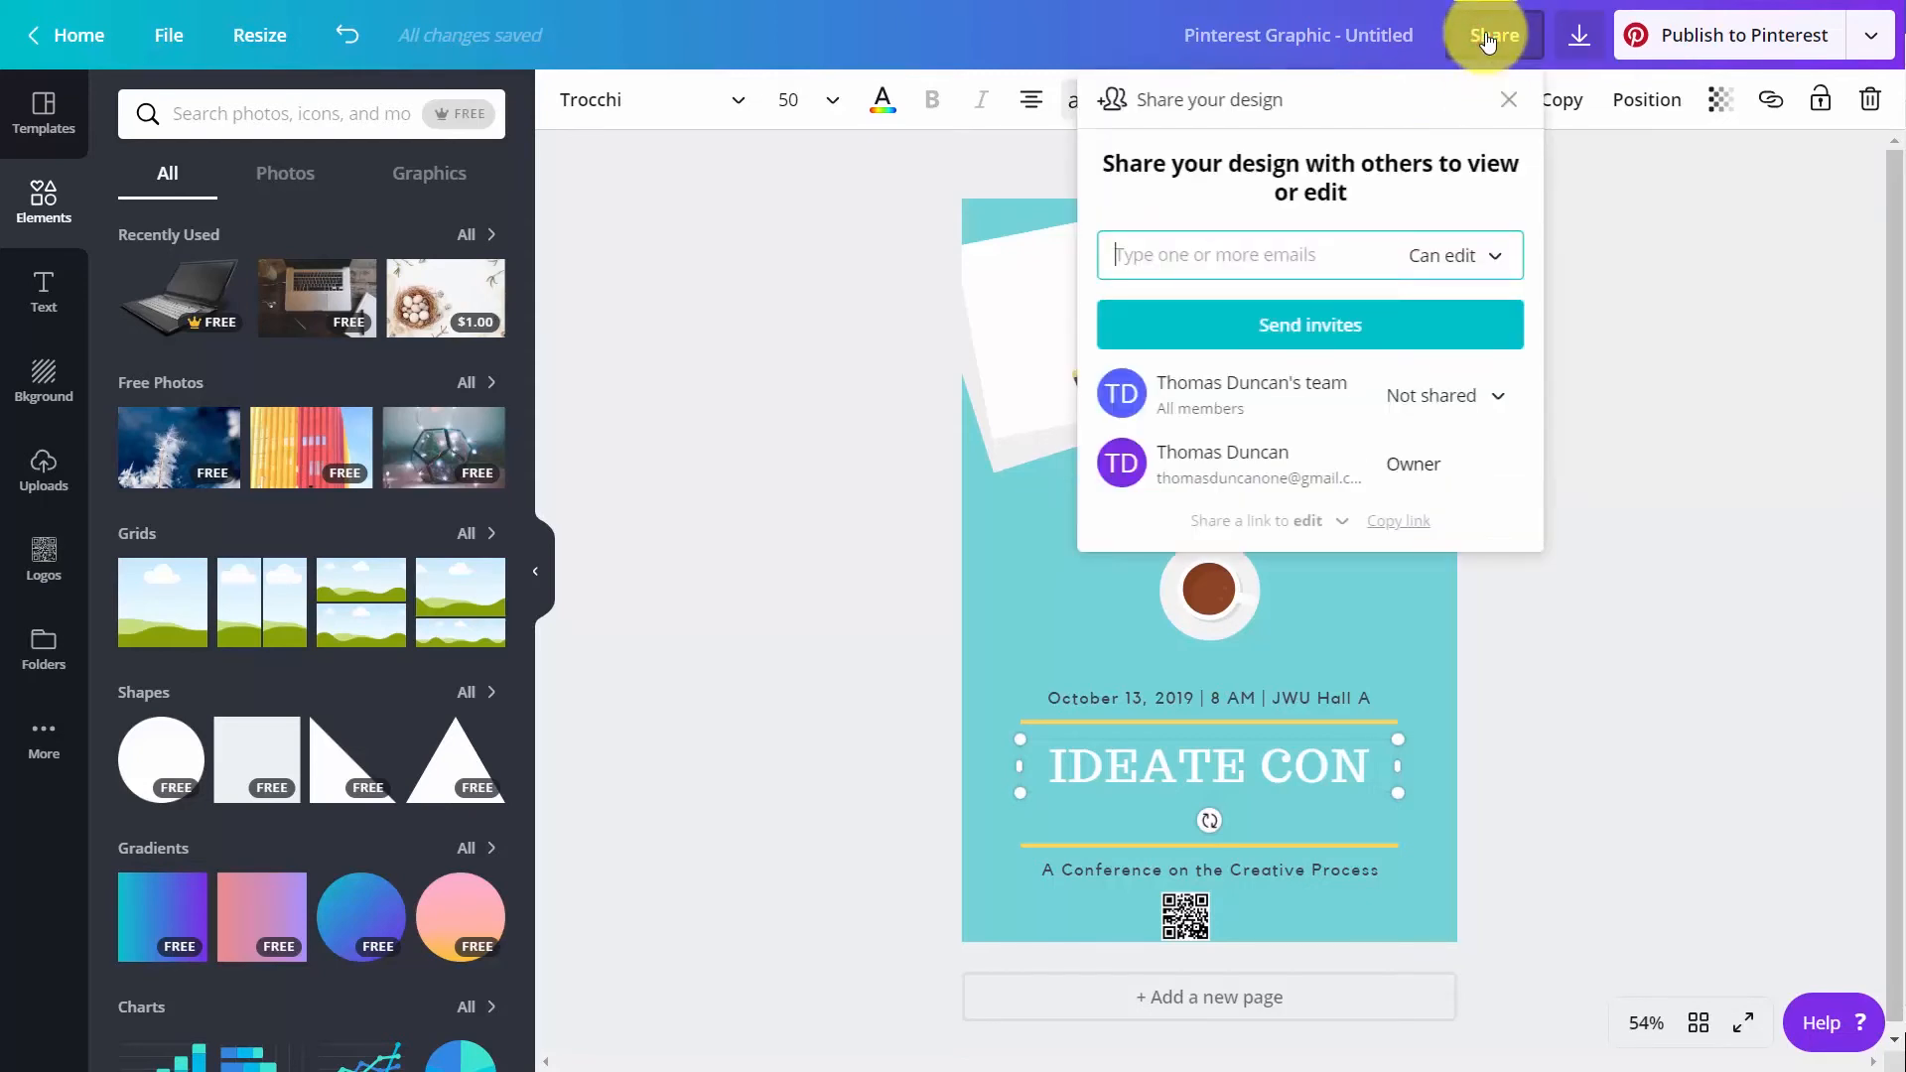
left_click(1278, 402)
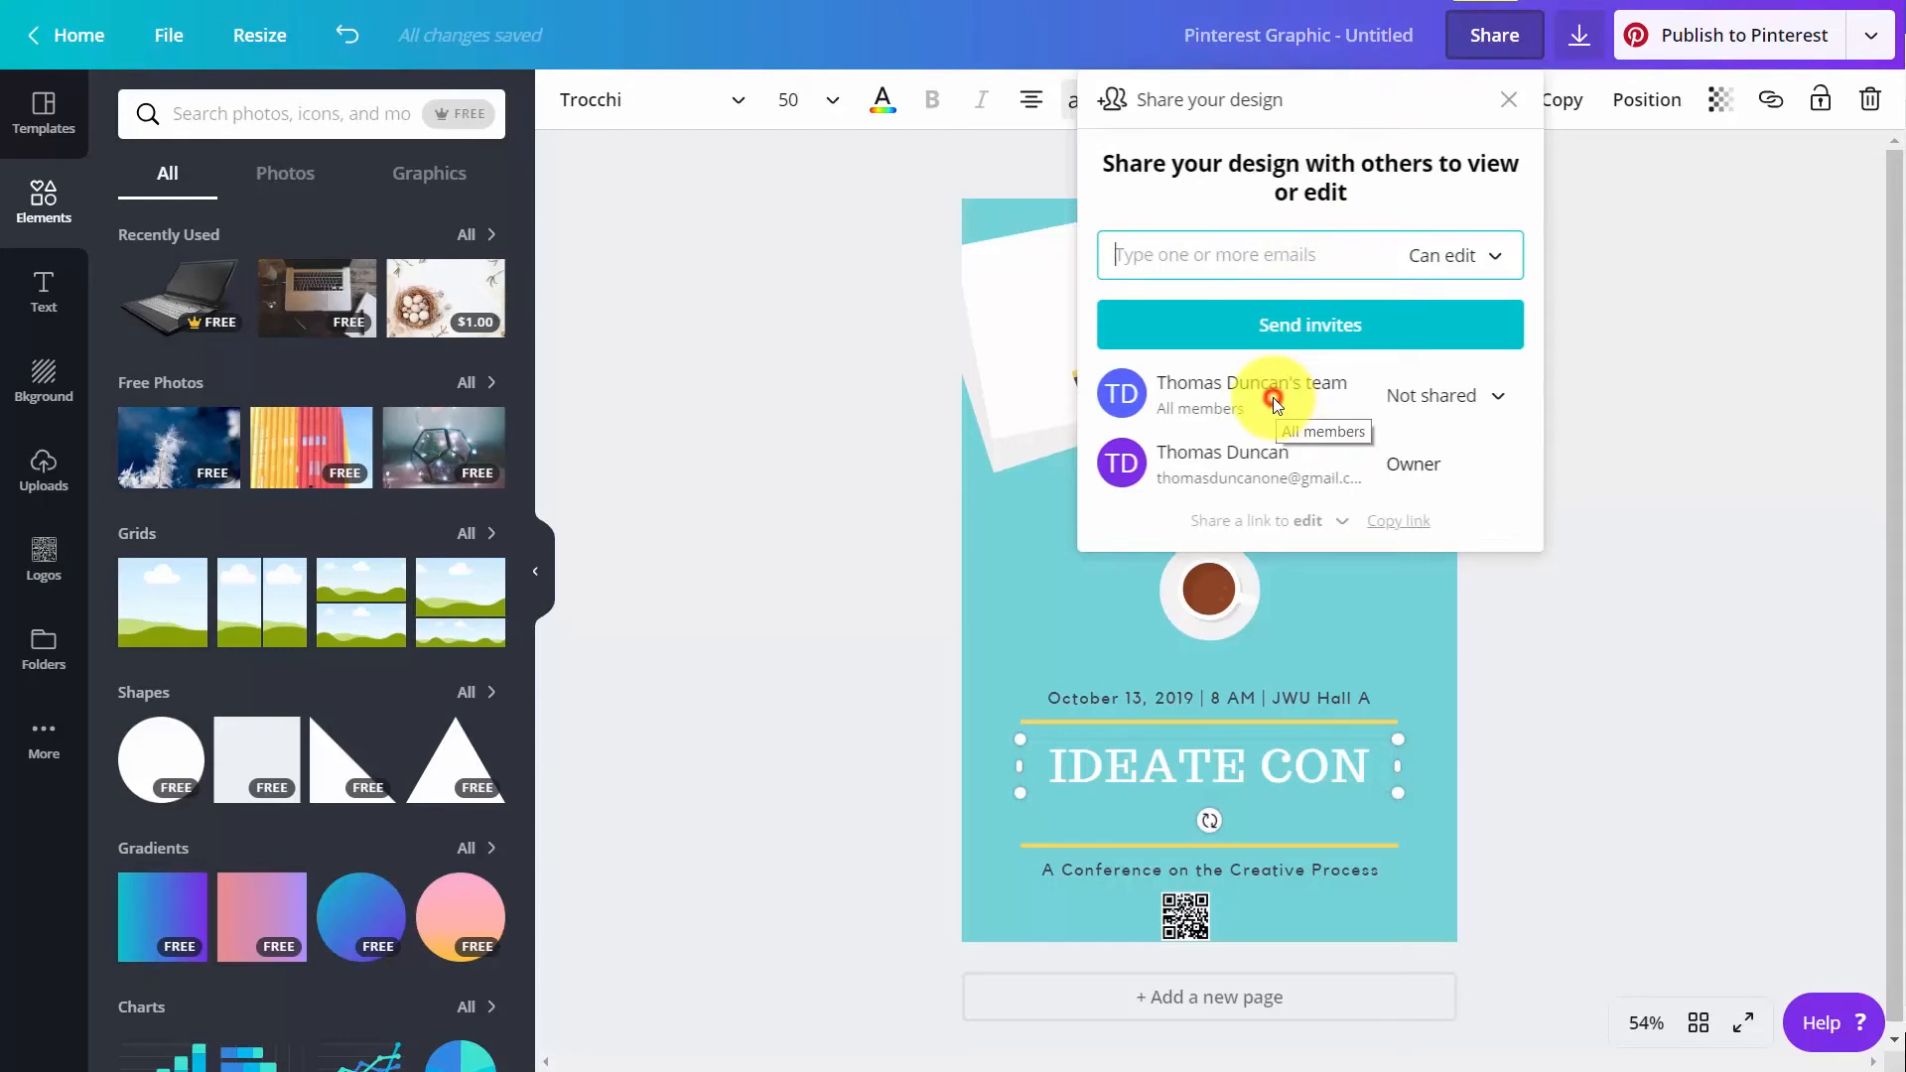
left_click(1487, 395)
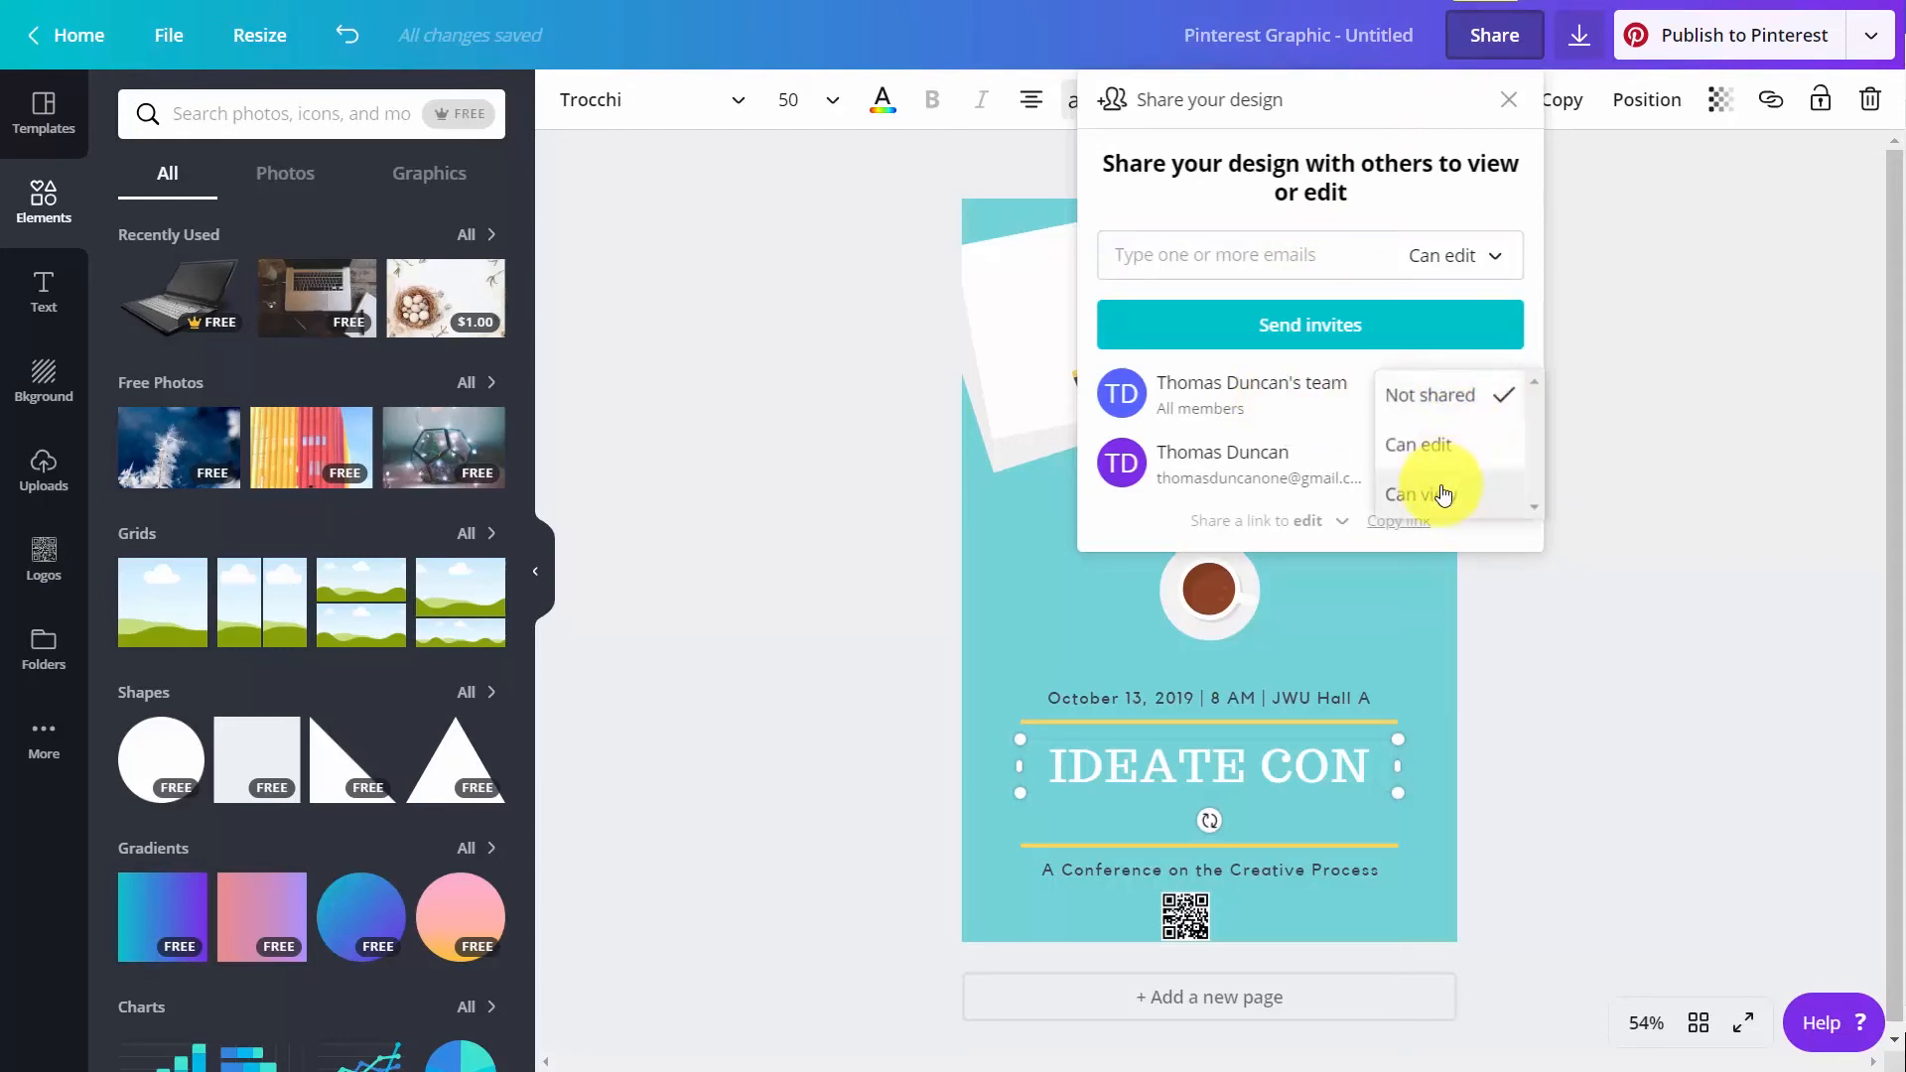
left_click(1422, 452)
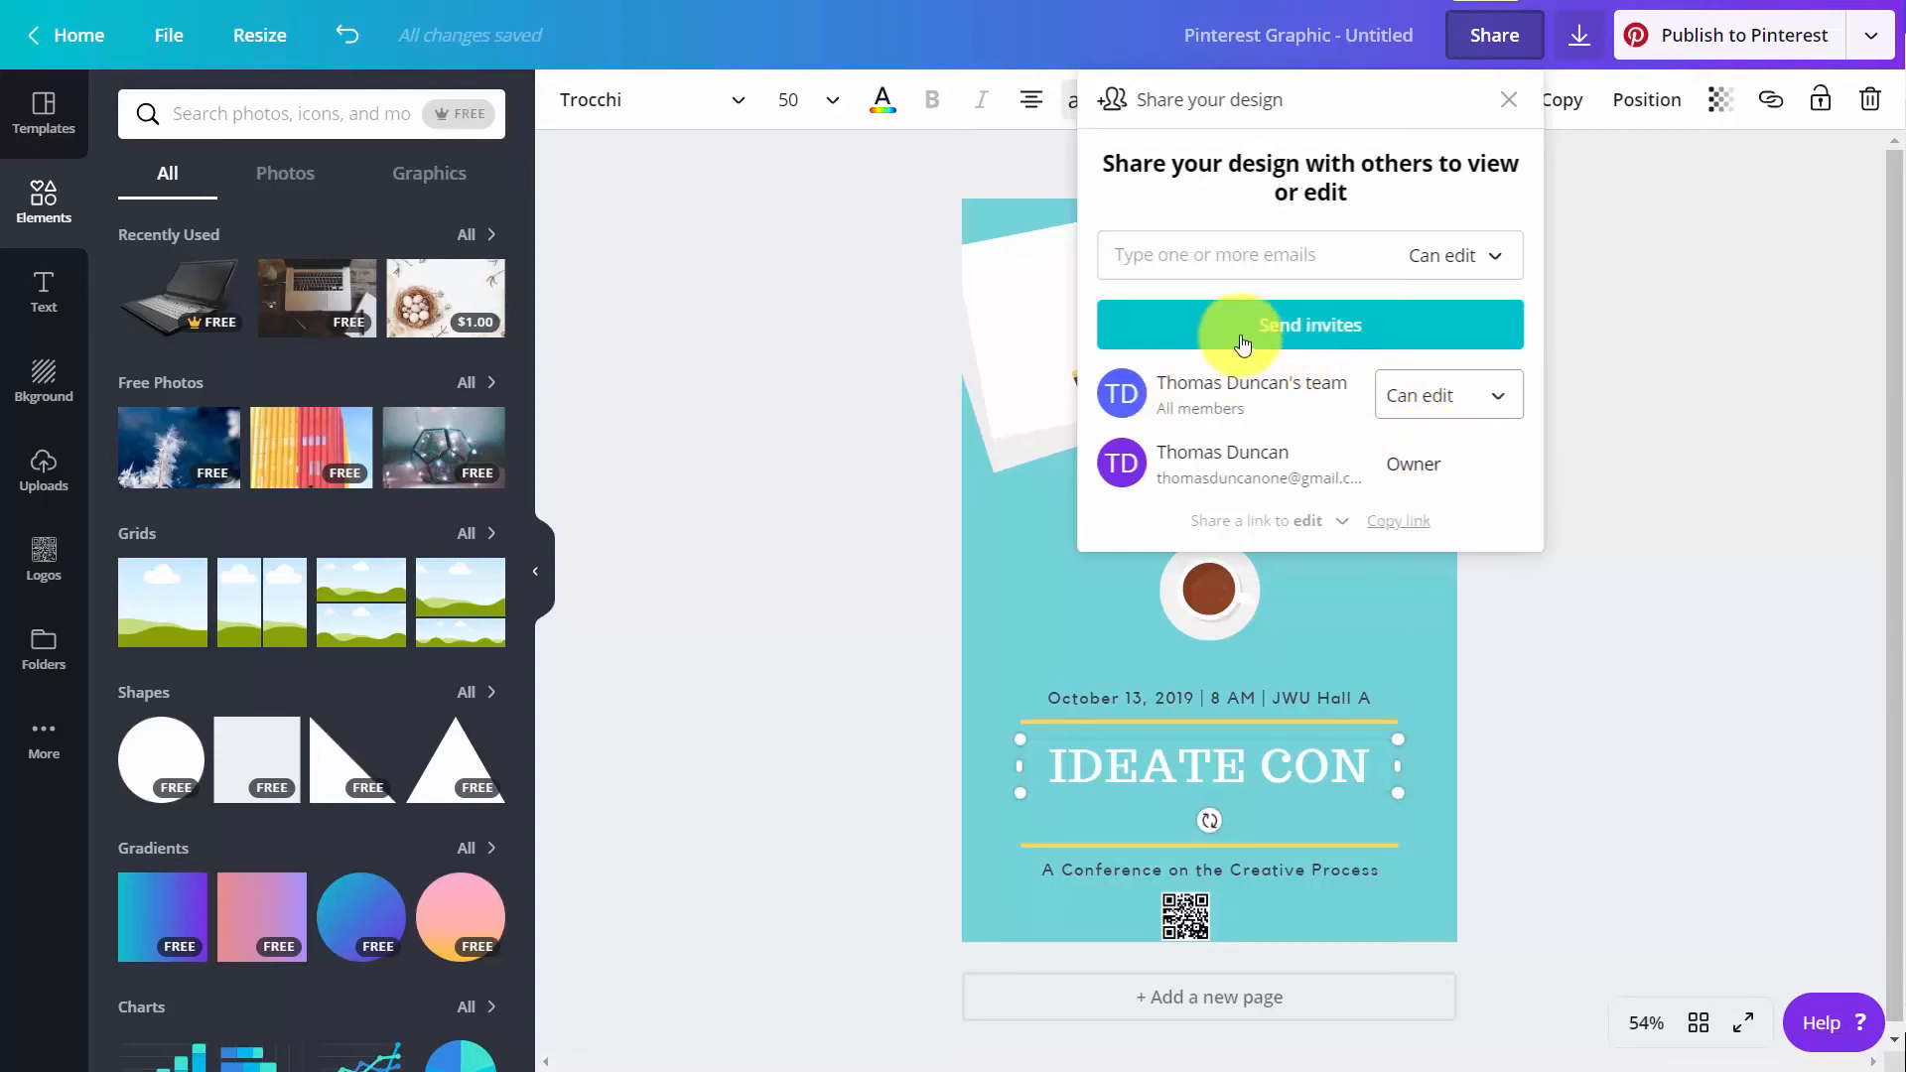
left_click(1293, 333)
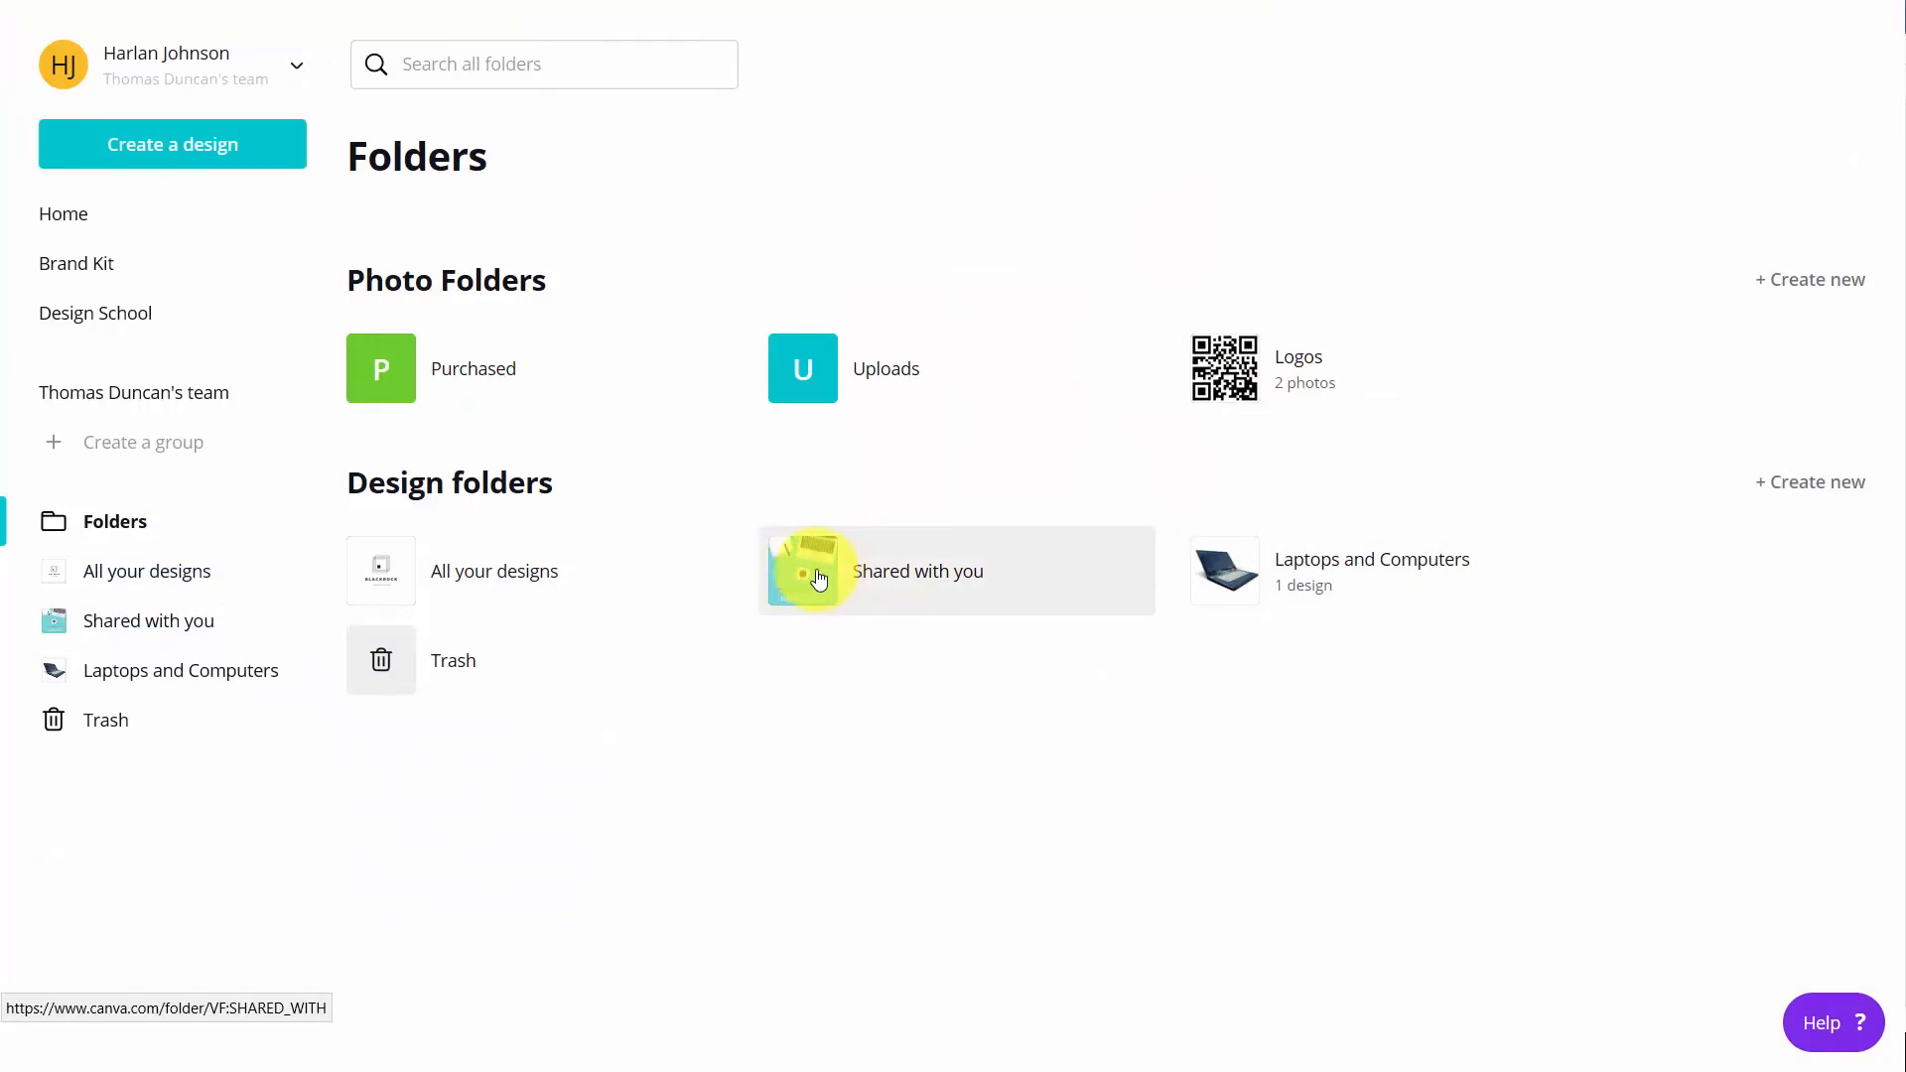
Open the shared "IDEATE CON" Pinterest graphic for editing from the Shared with you folder
left_click(818, 577)
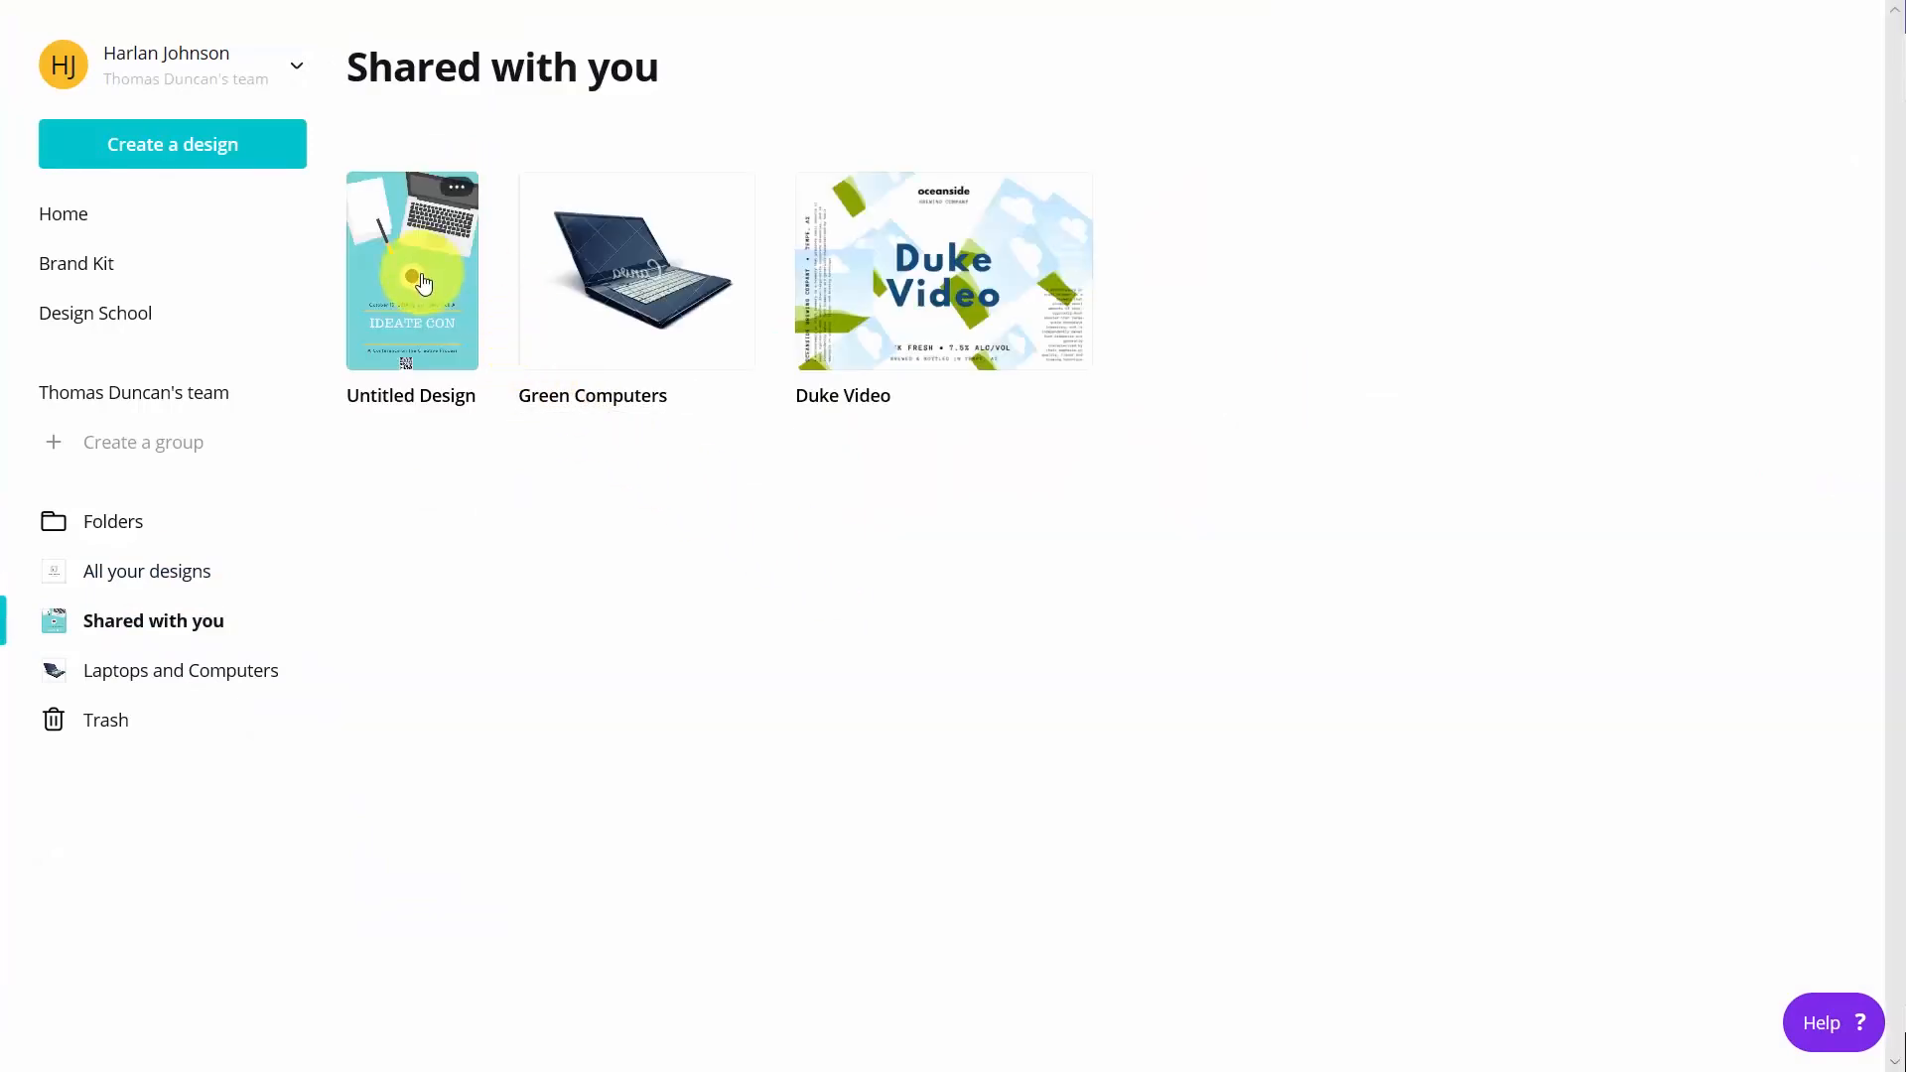
left_click(420, 281)
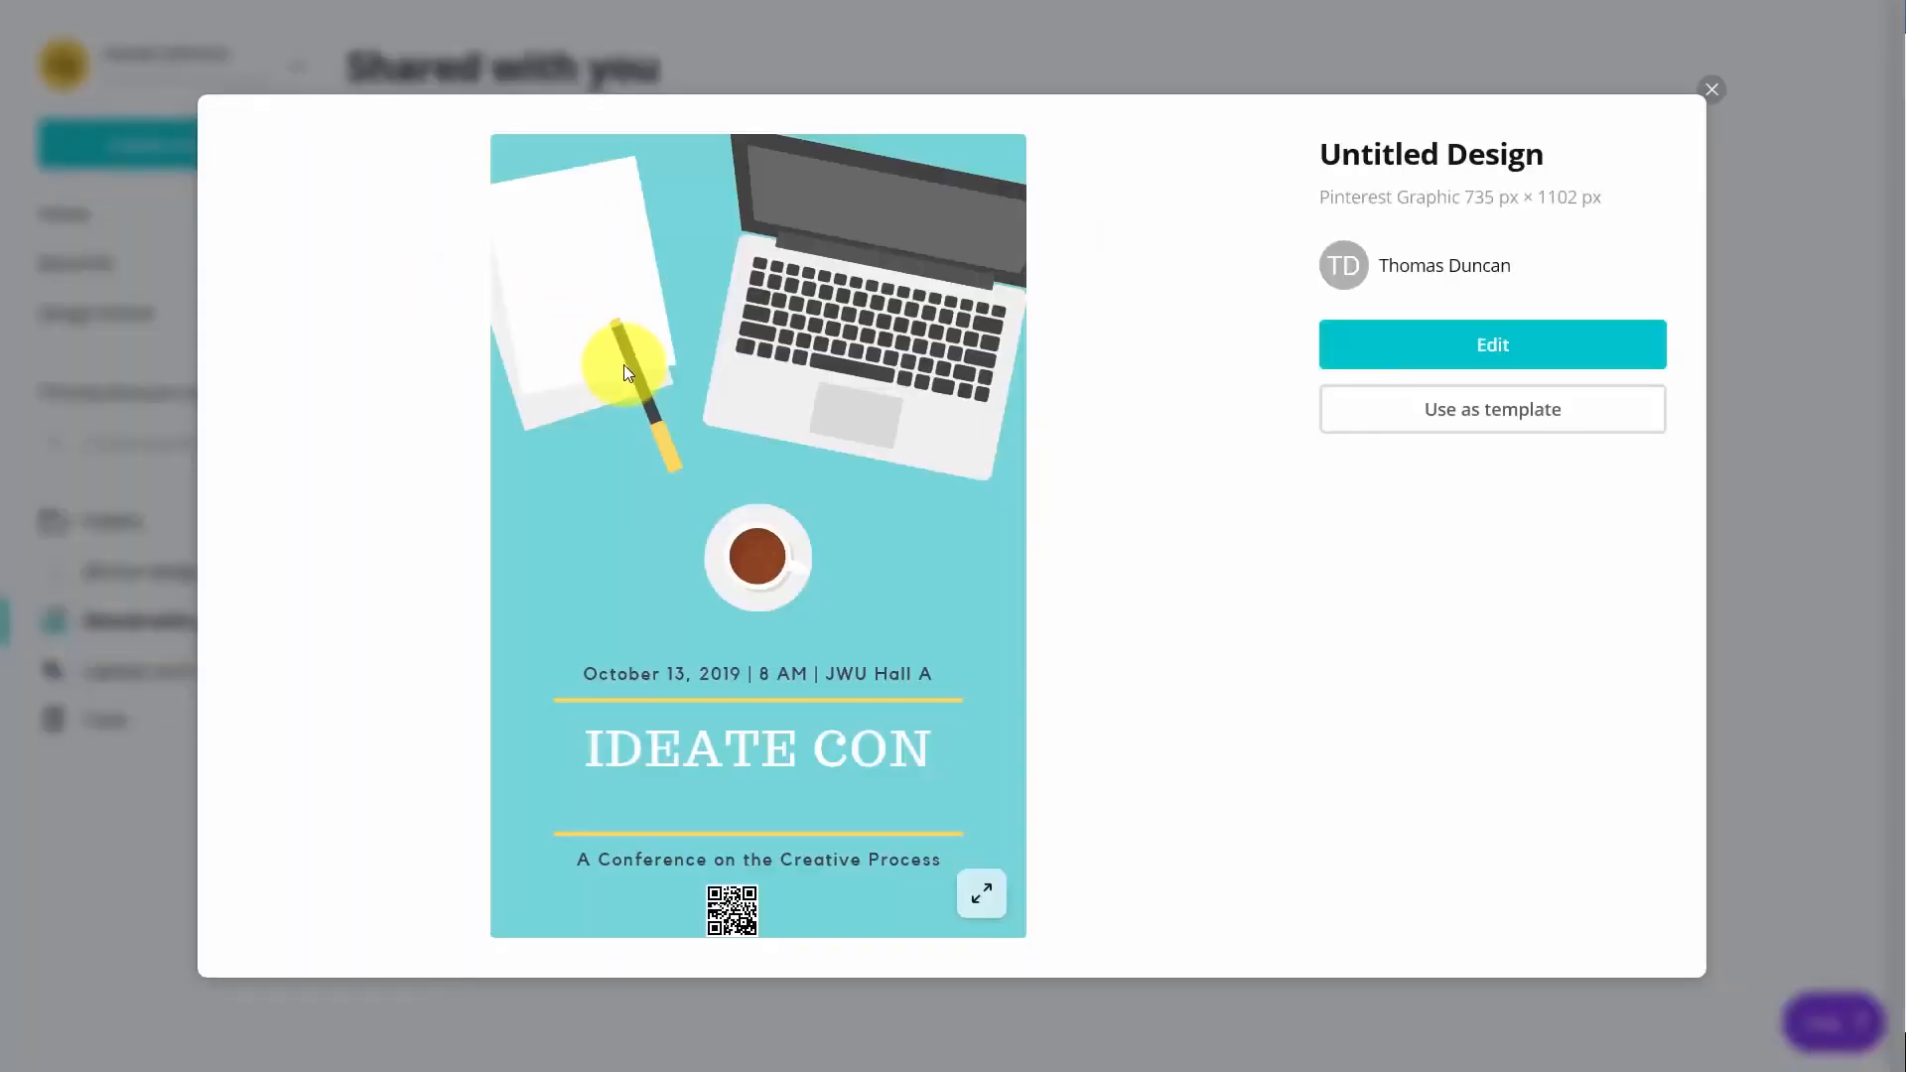
left_click(1487, 342)
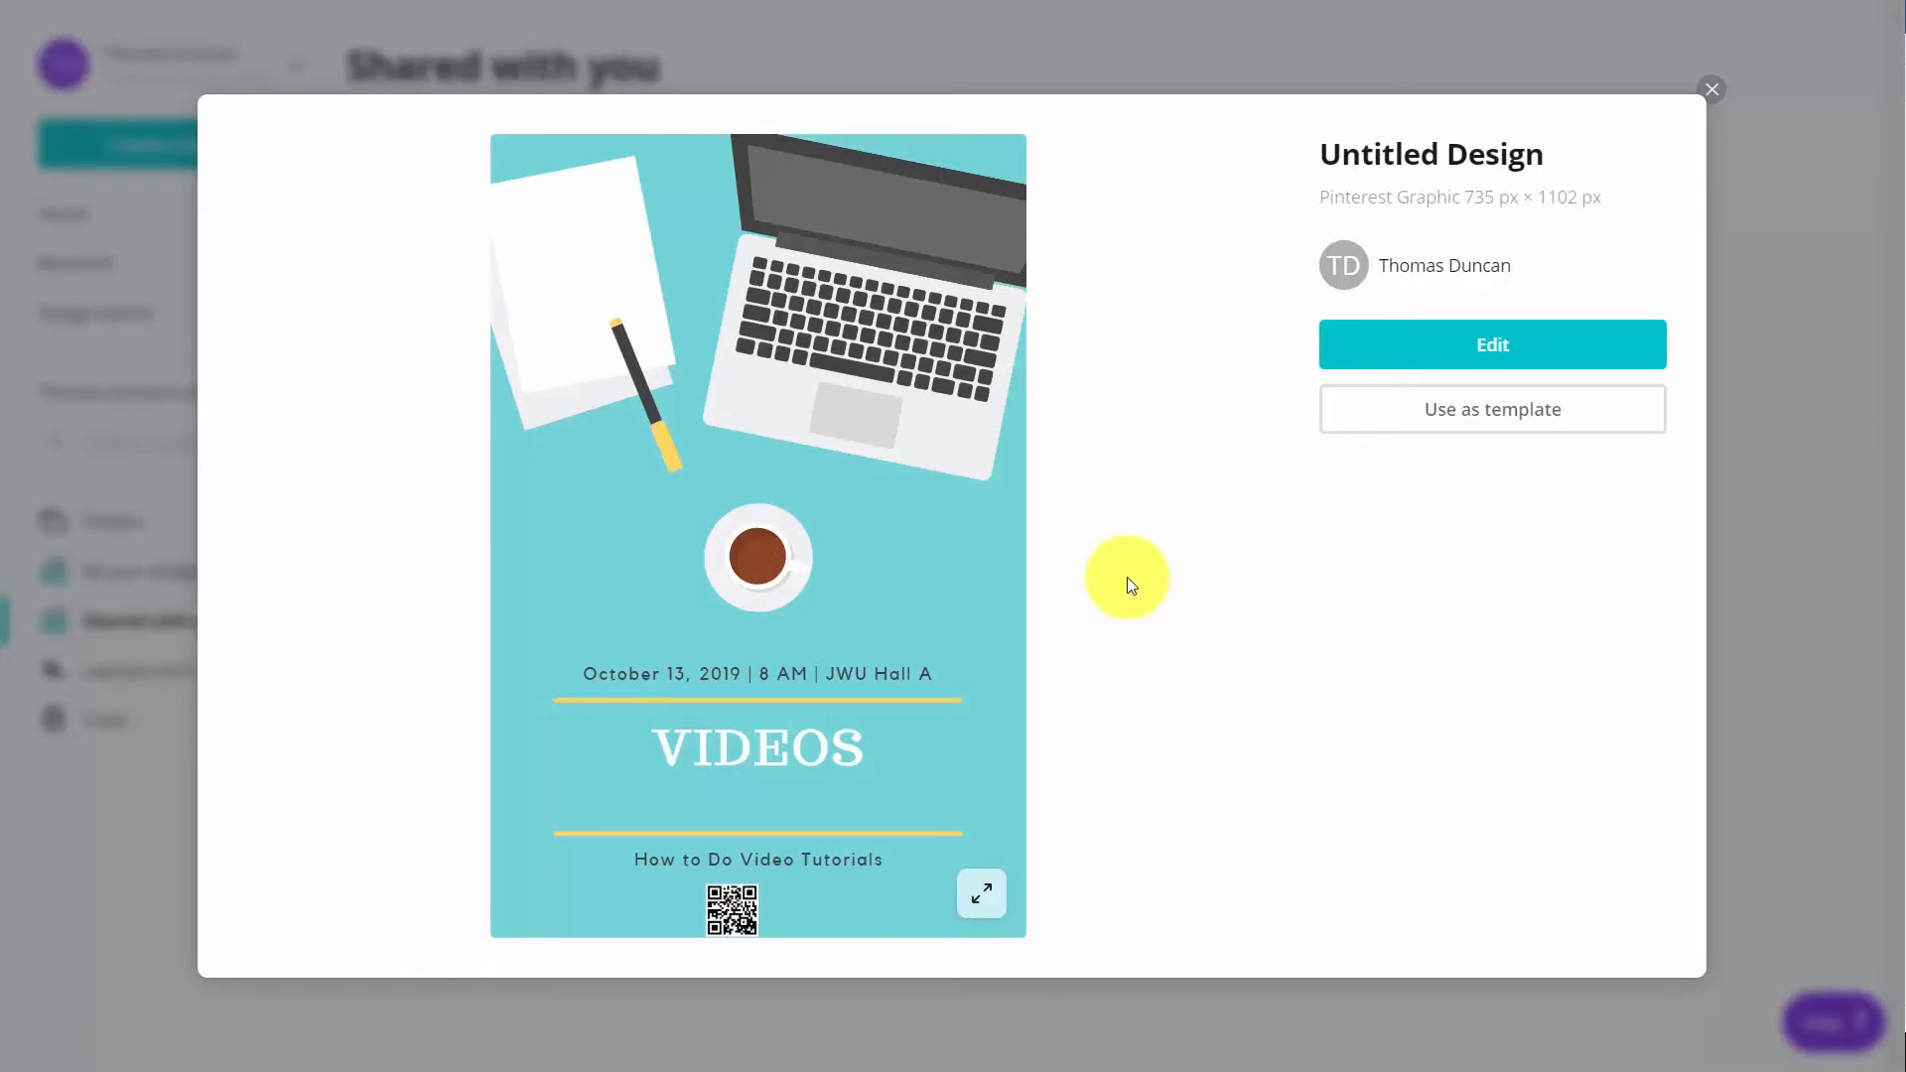
Open the shared "VIDEOS" design in the editor from the owner's account to check the team member's changes
left_click(1627, 361)
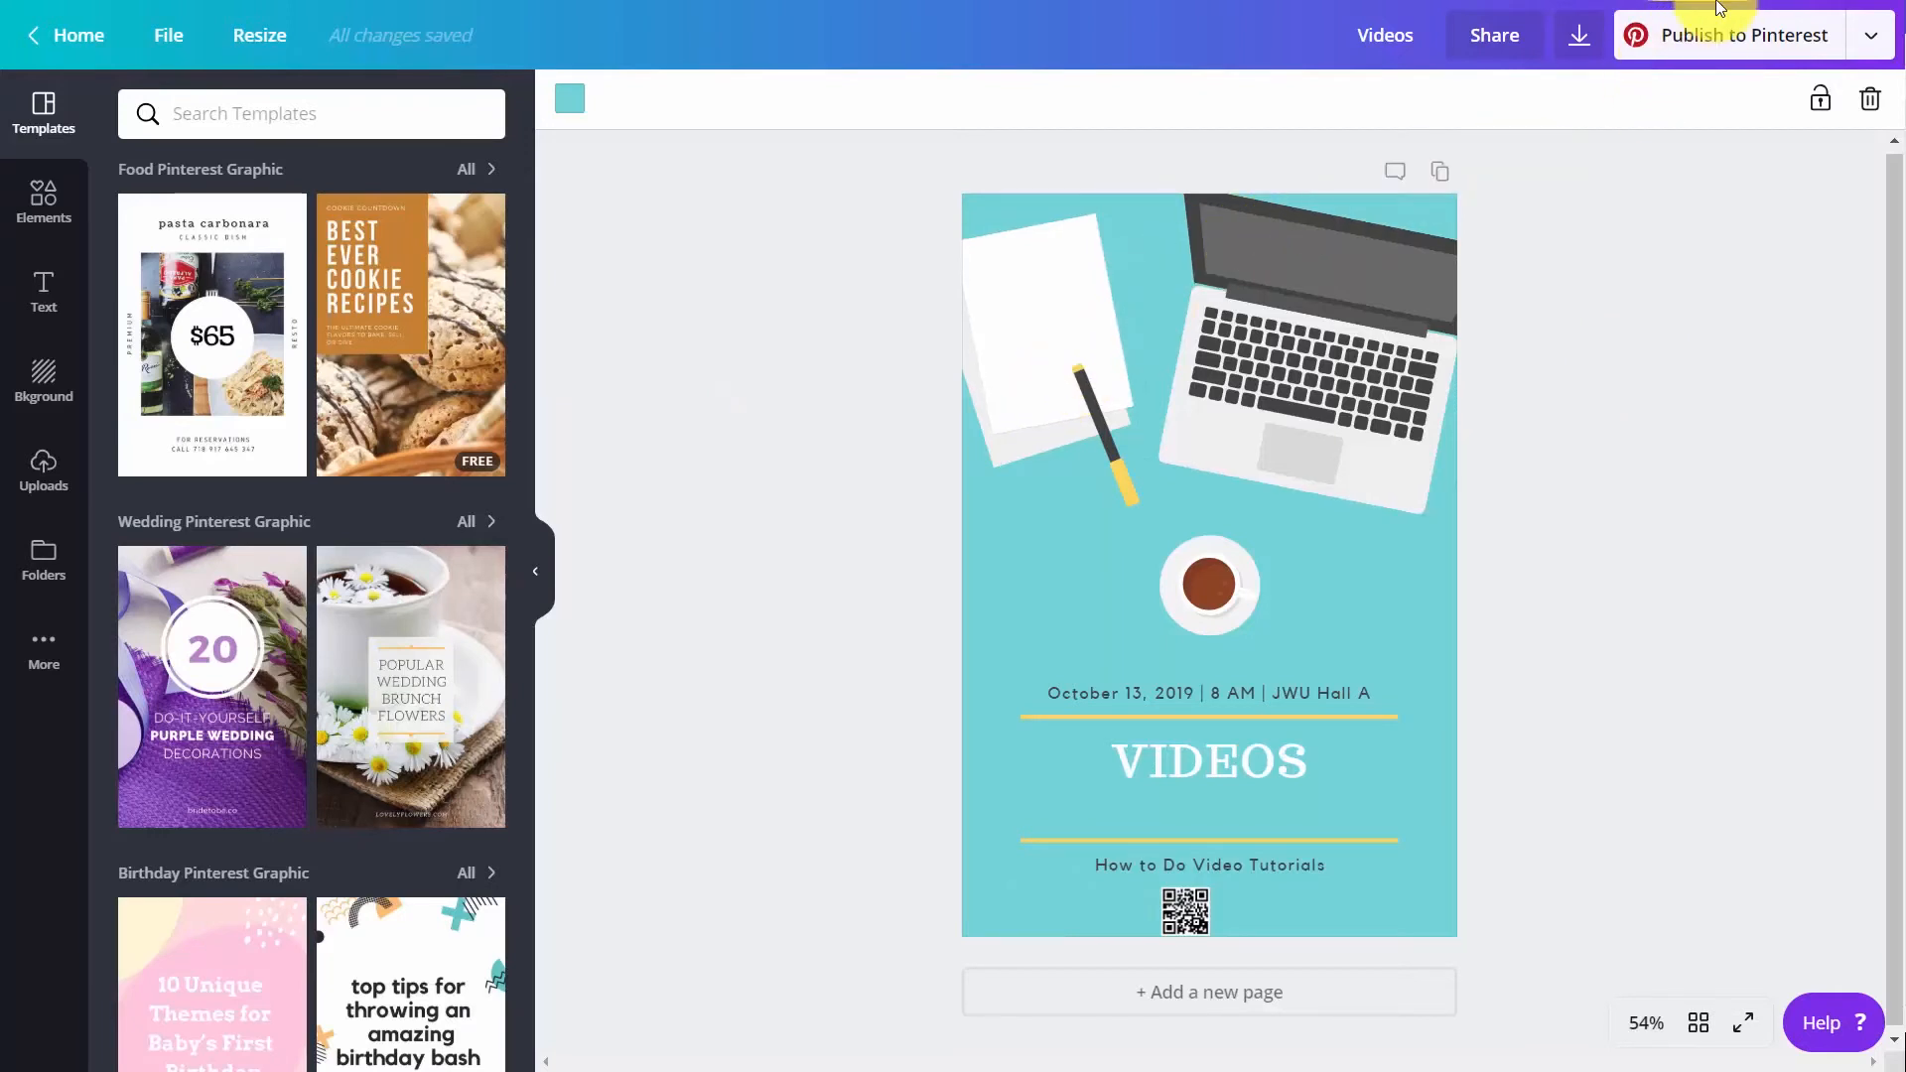
left_click(1715, 42)
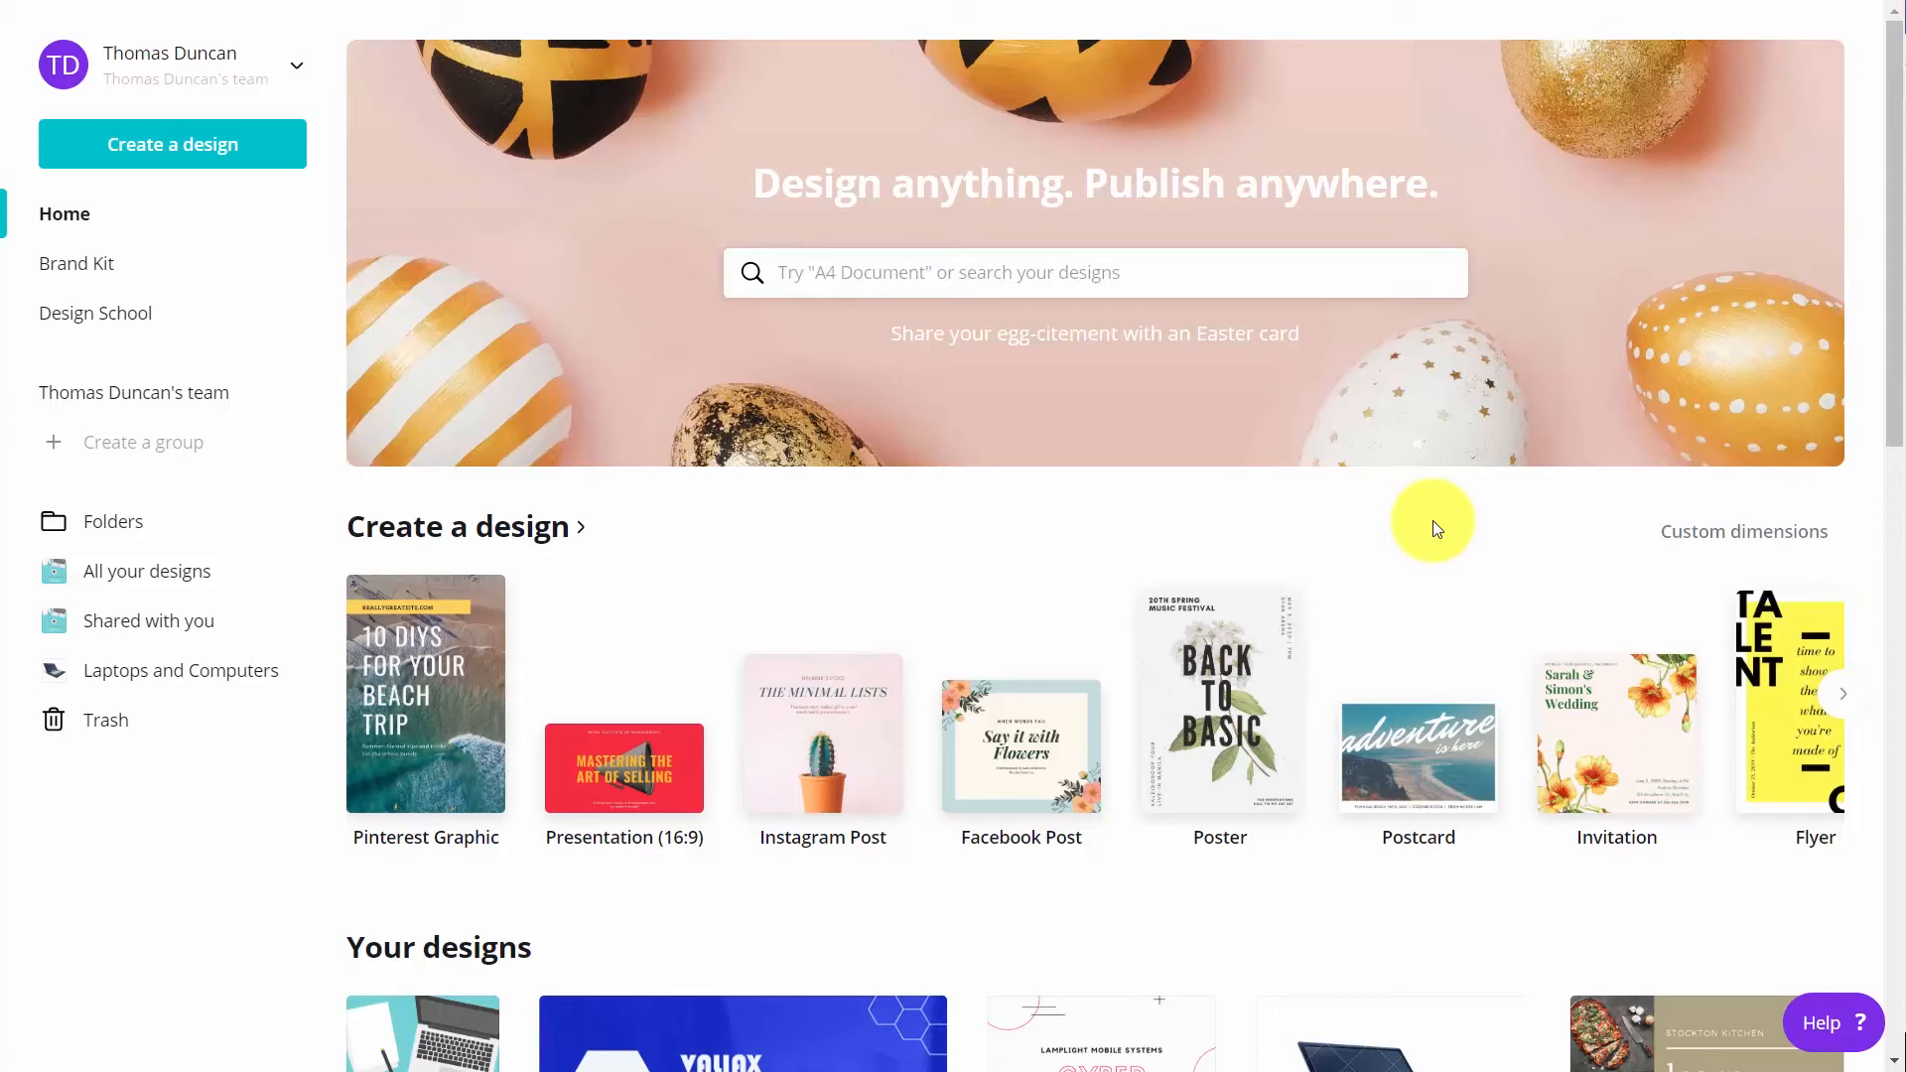
Search the design types for "busine" and create a new Business Card design of 3.5 in × 2 in
left_click(992, 285)
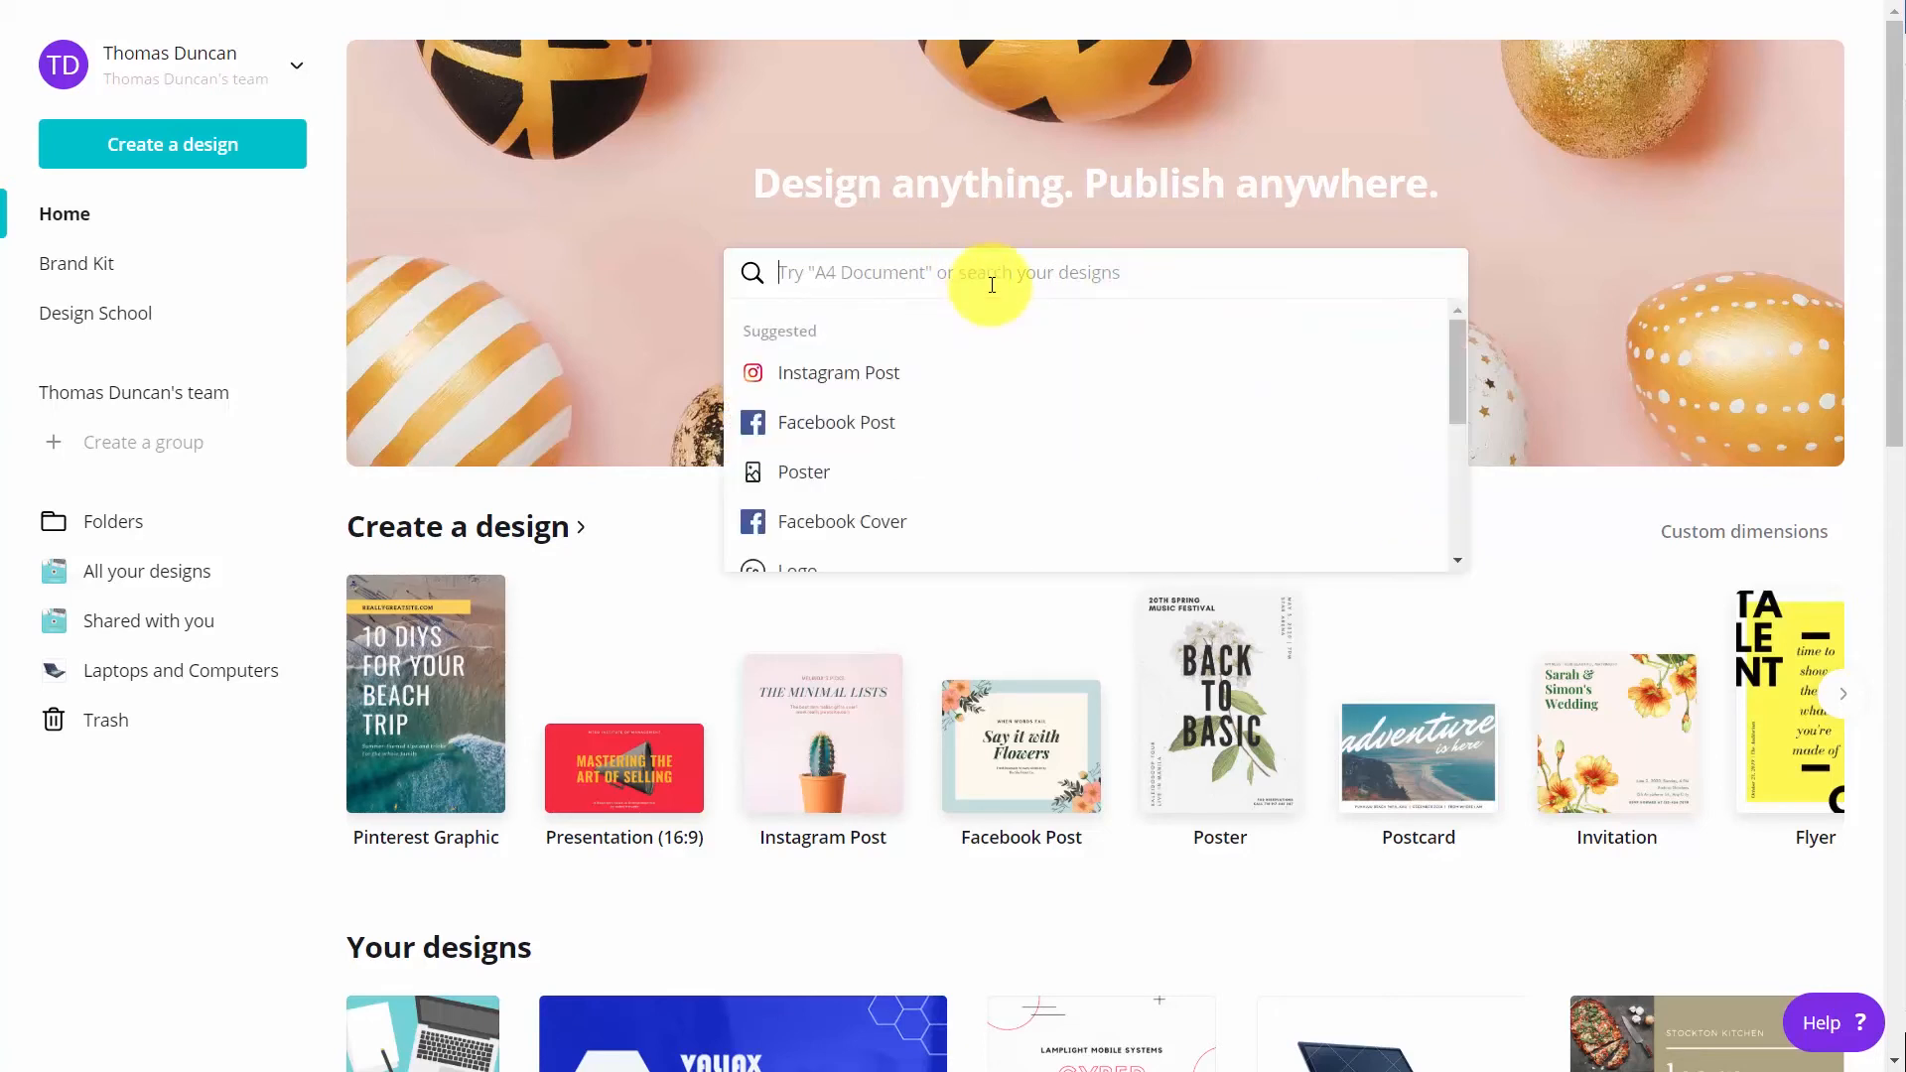
type("businb")
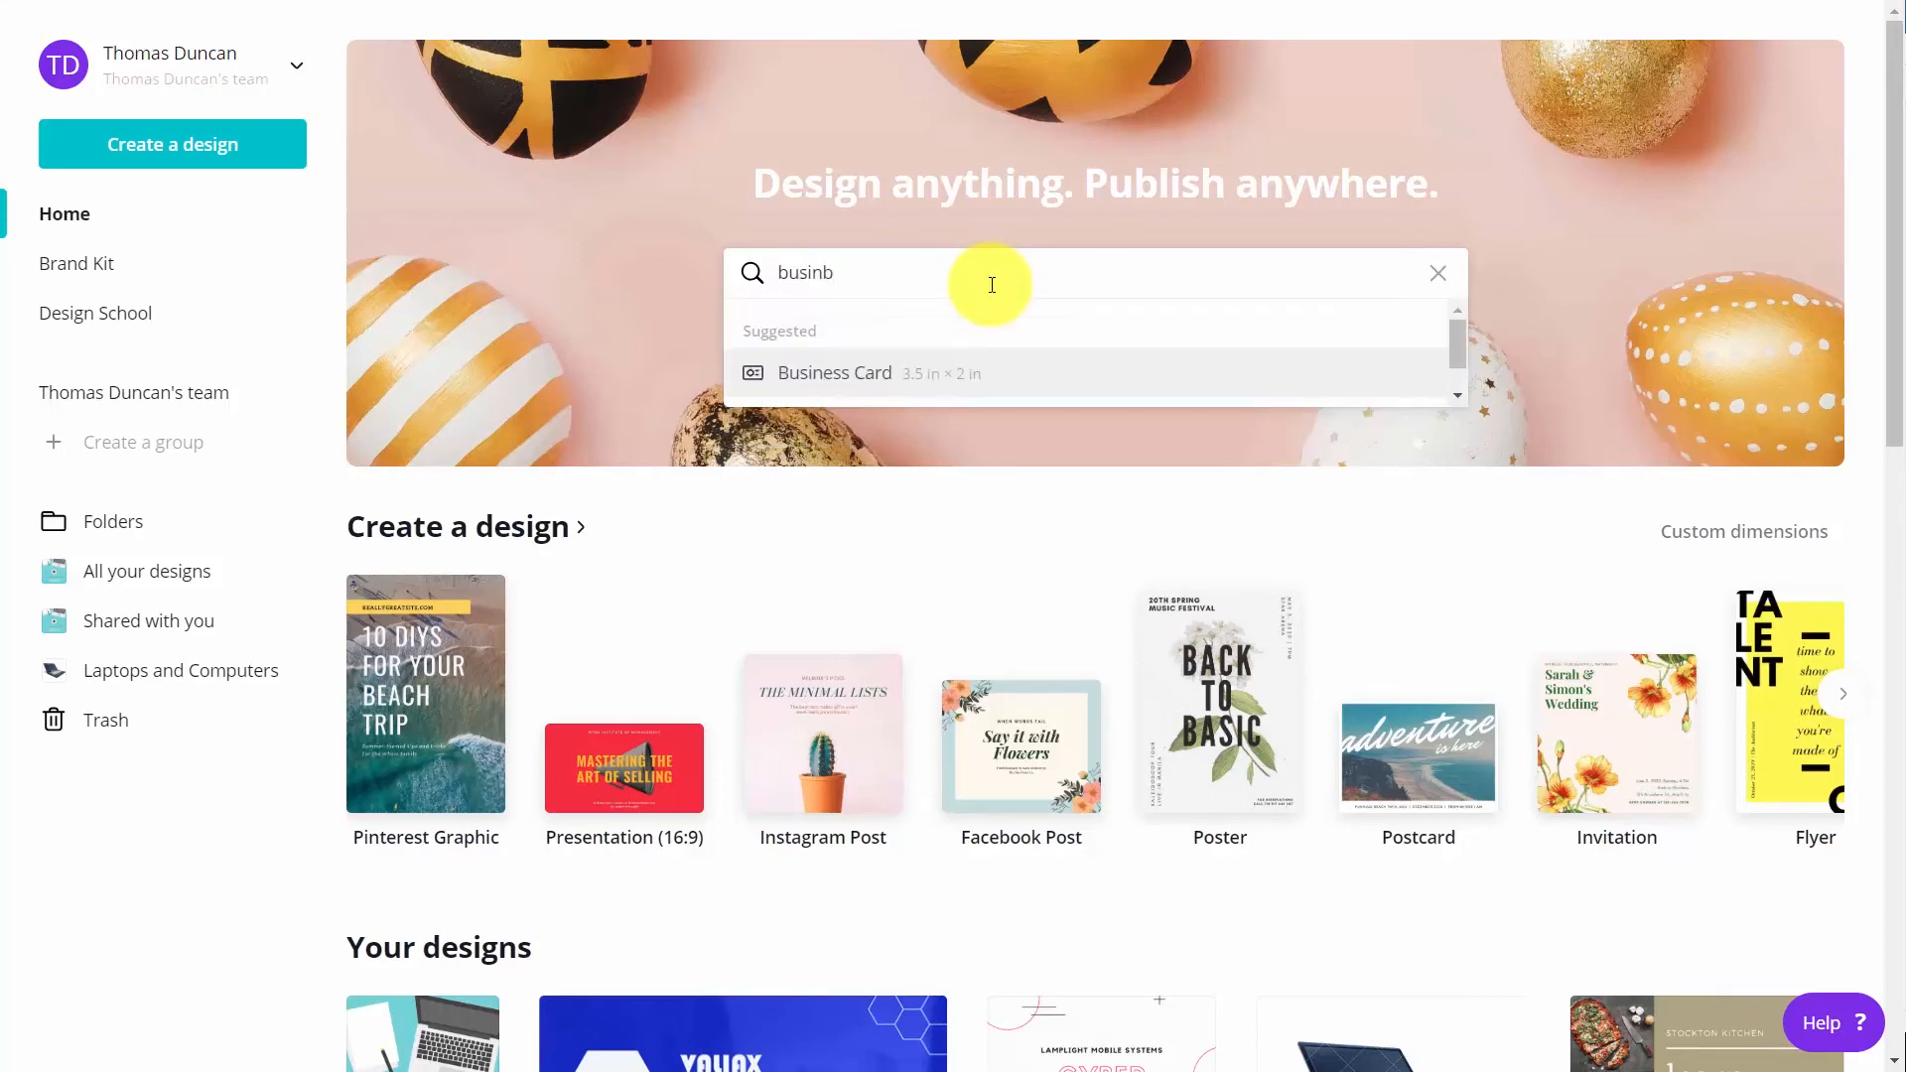
key("BackSpace")
type("e")
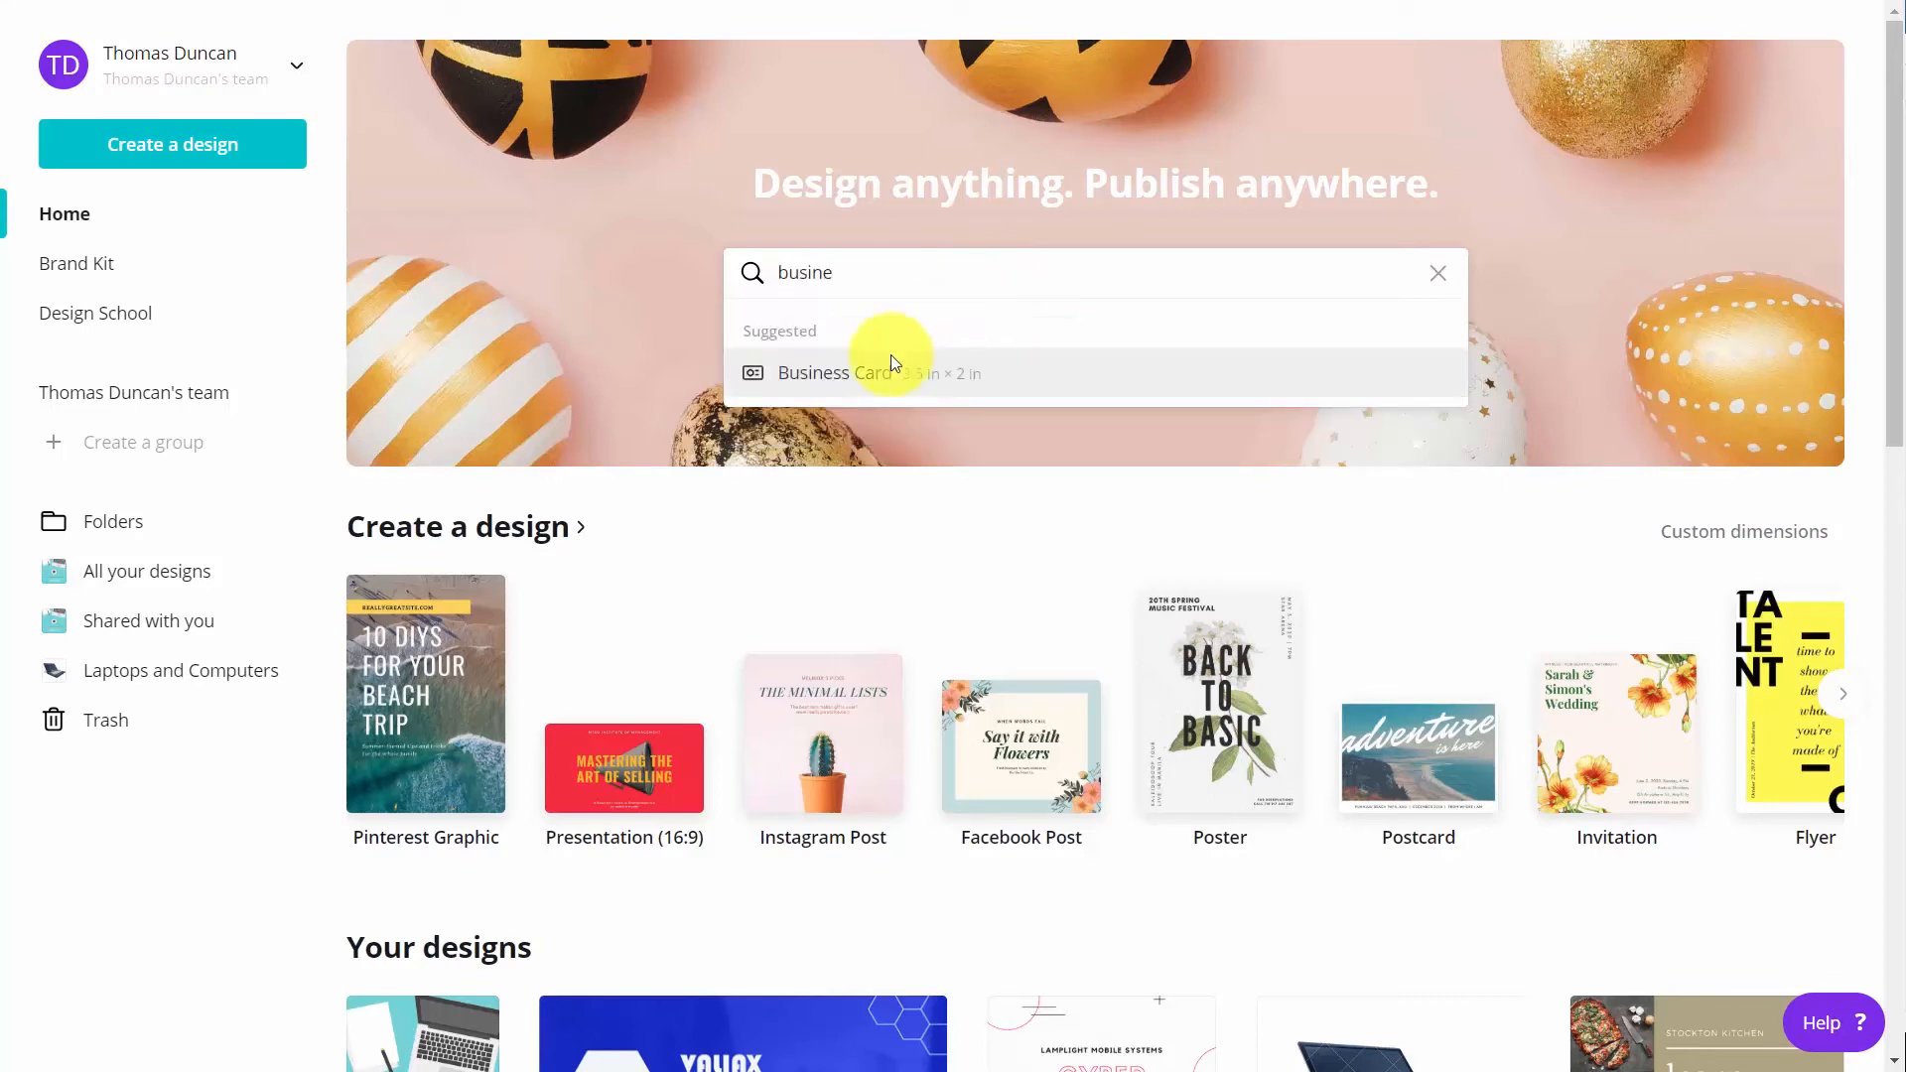
left_click(874, 374)
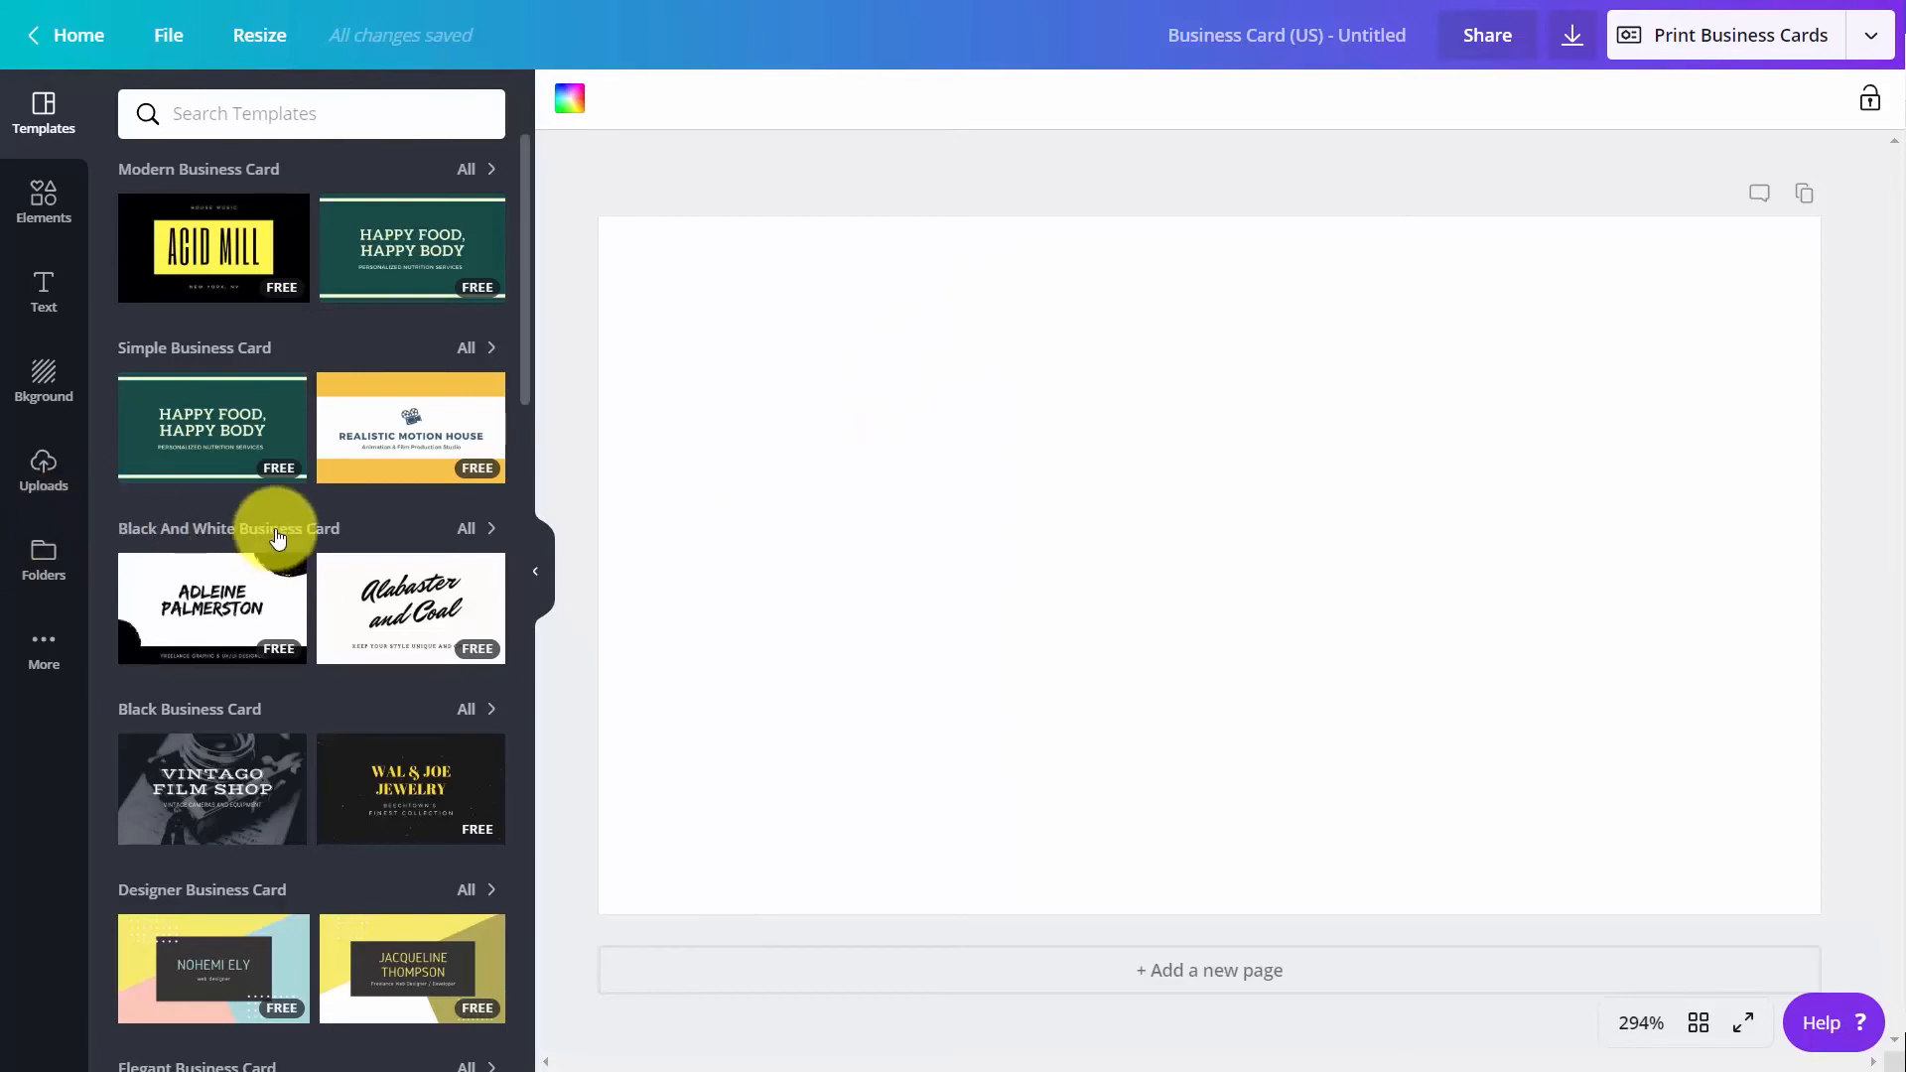
Browse the business card templates and apply the "Shining Stars Kindergarten" front of the White Lined Notebook Teacher Business Card
scroll(276, 536, "down", 5)
scroll(276, 529, "up", 1)
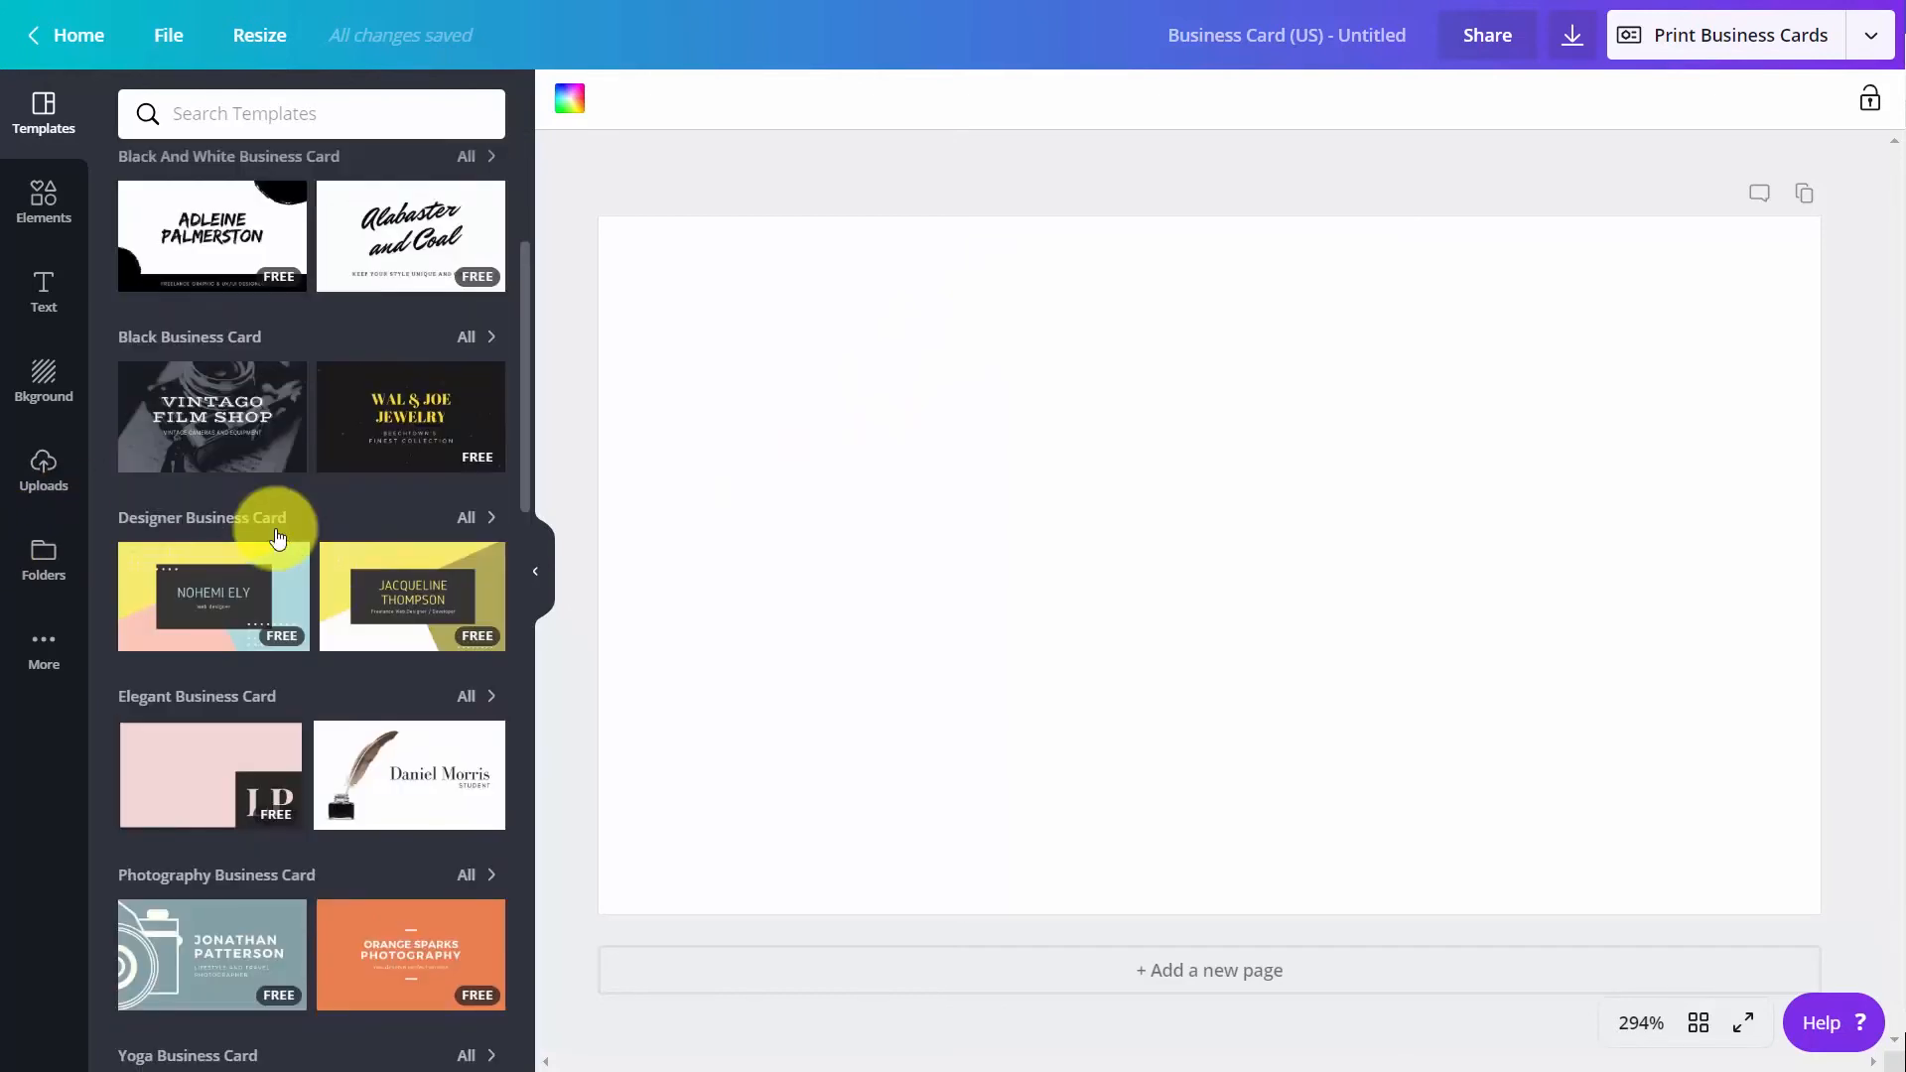
scroll(277, 536, "up", 3)
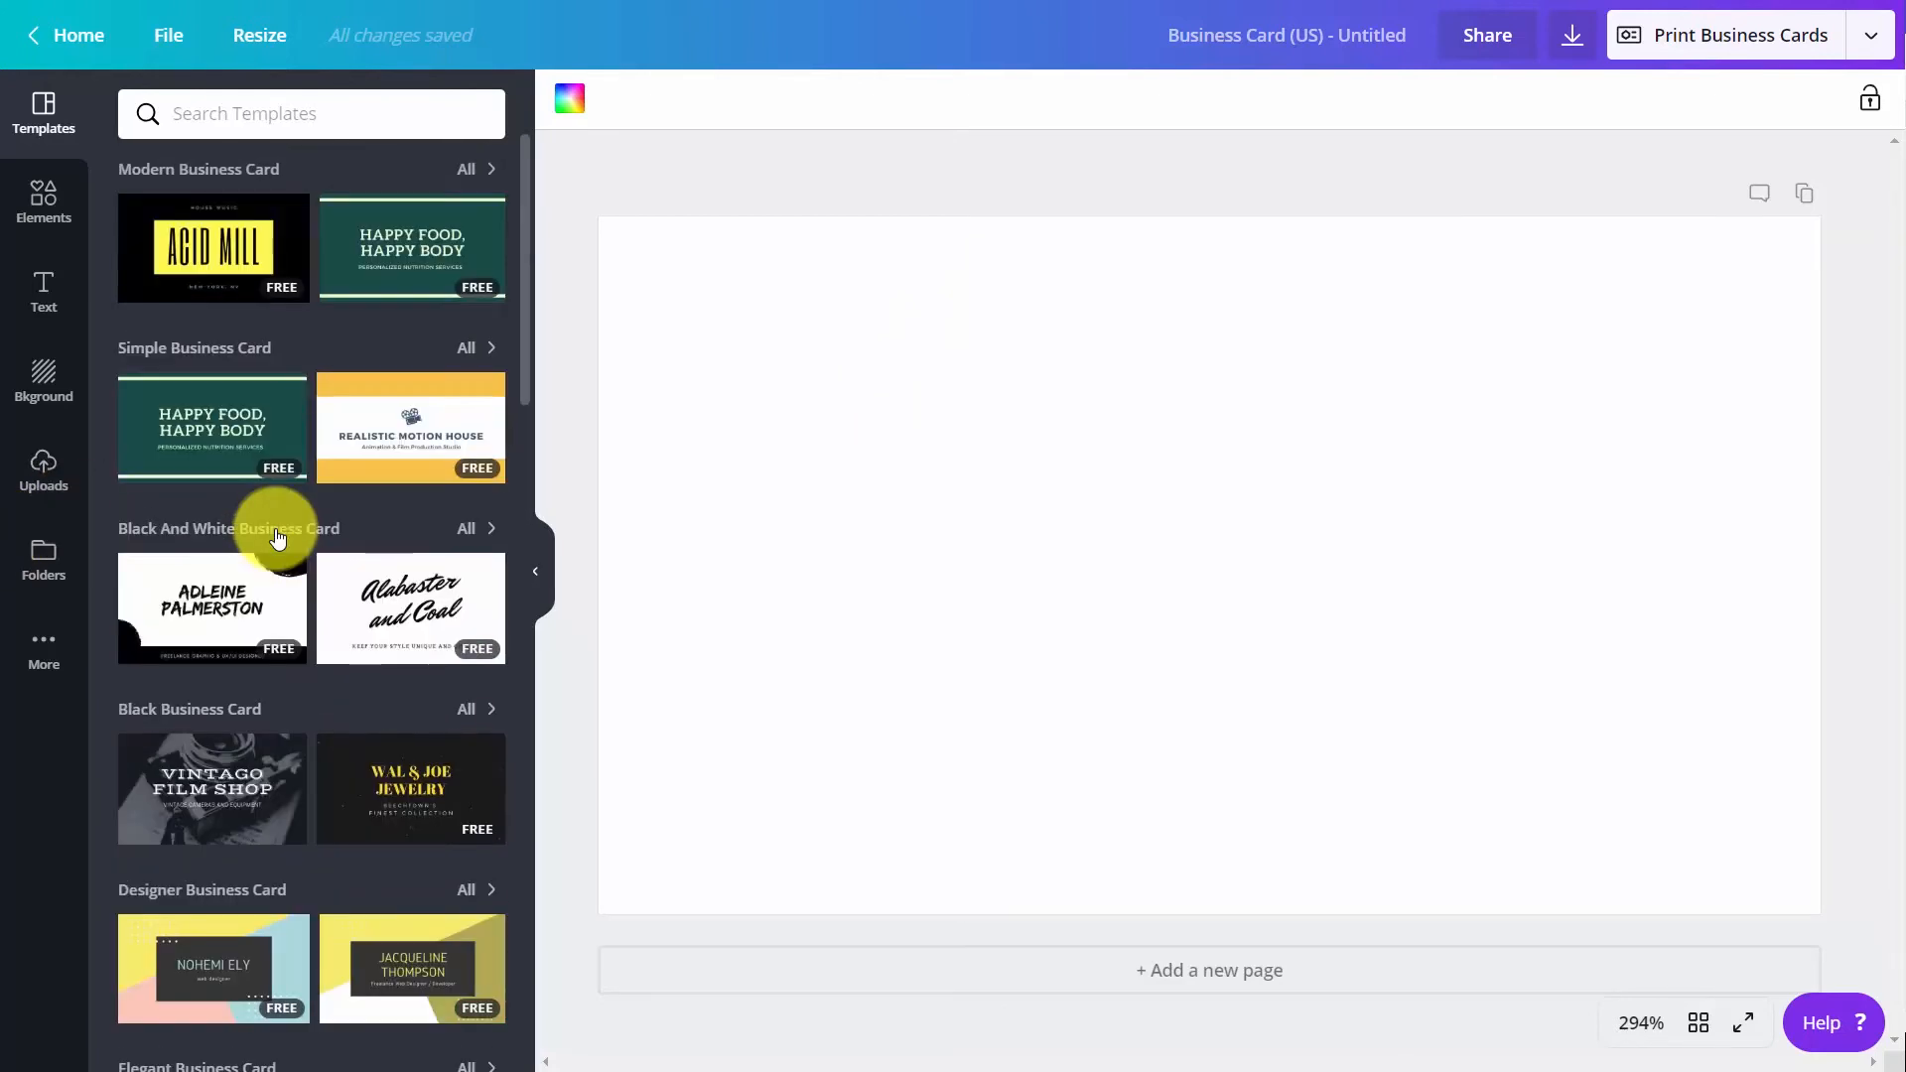
scroll(278, 534, "down", 6)
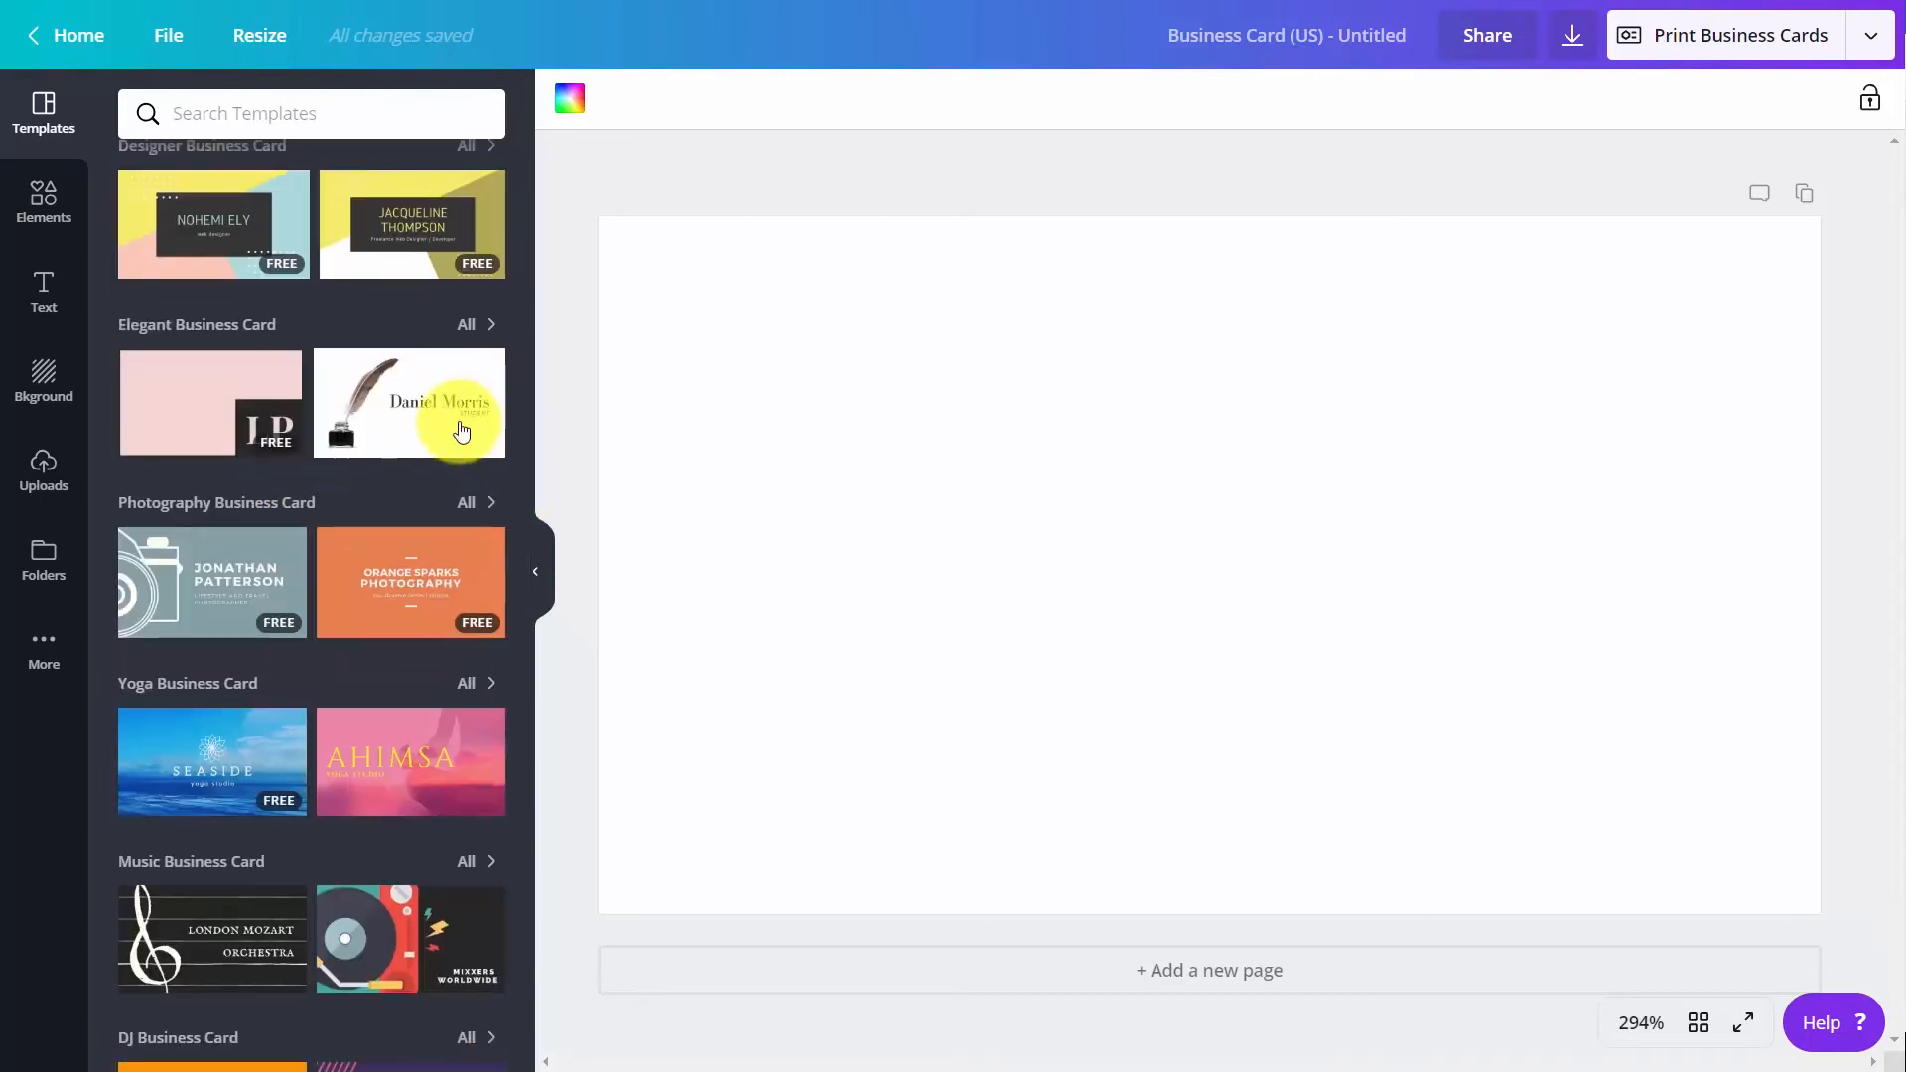
mouse_move(461, 430)
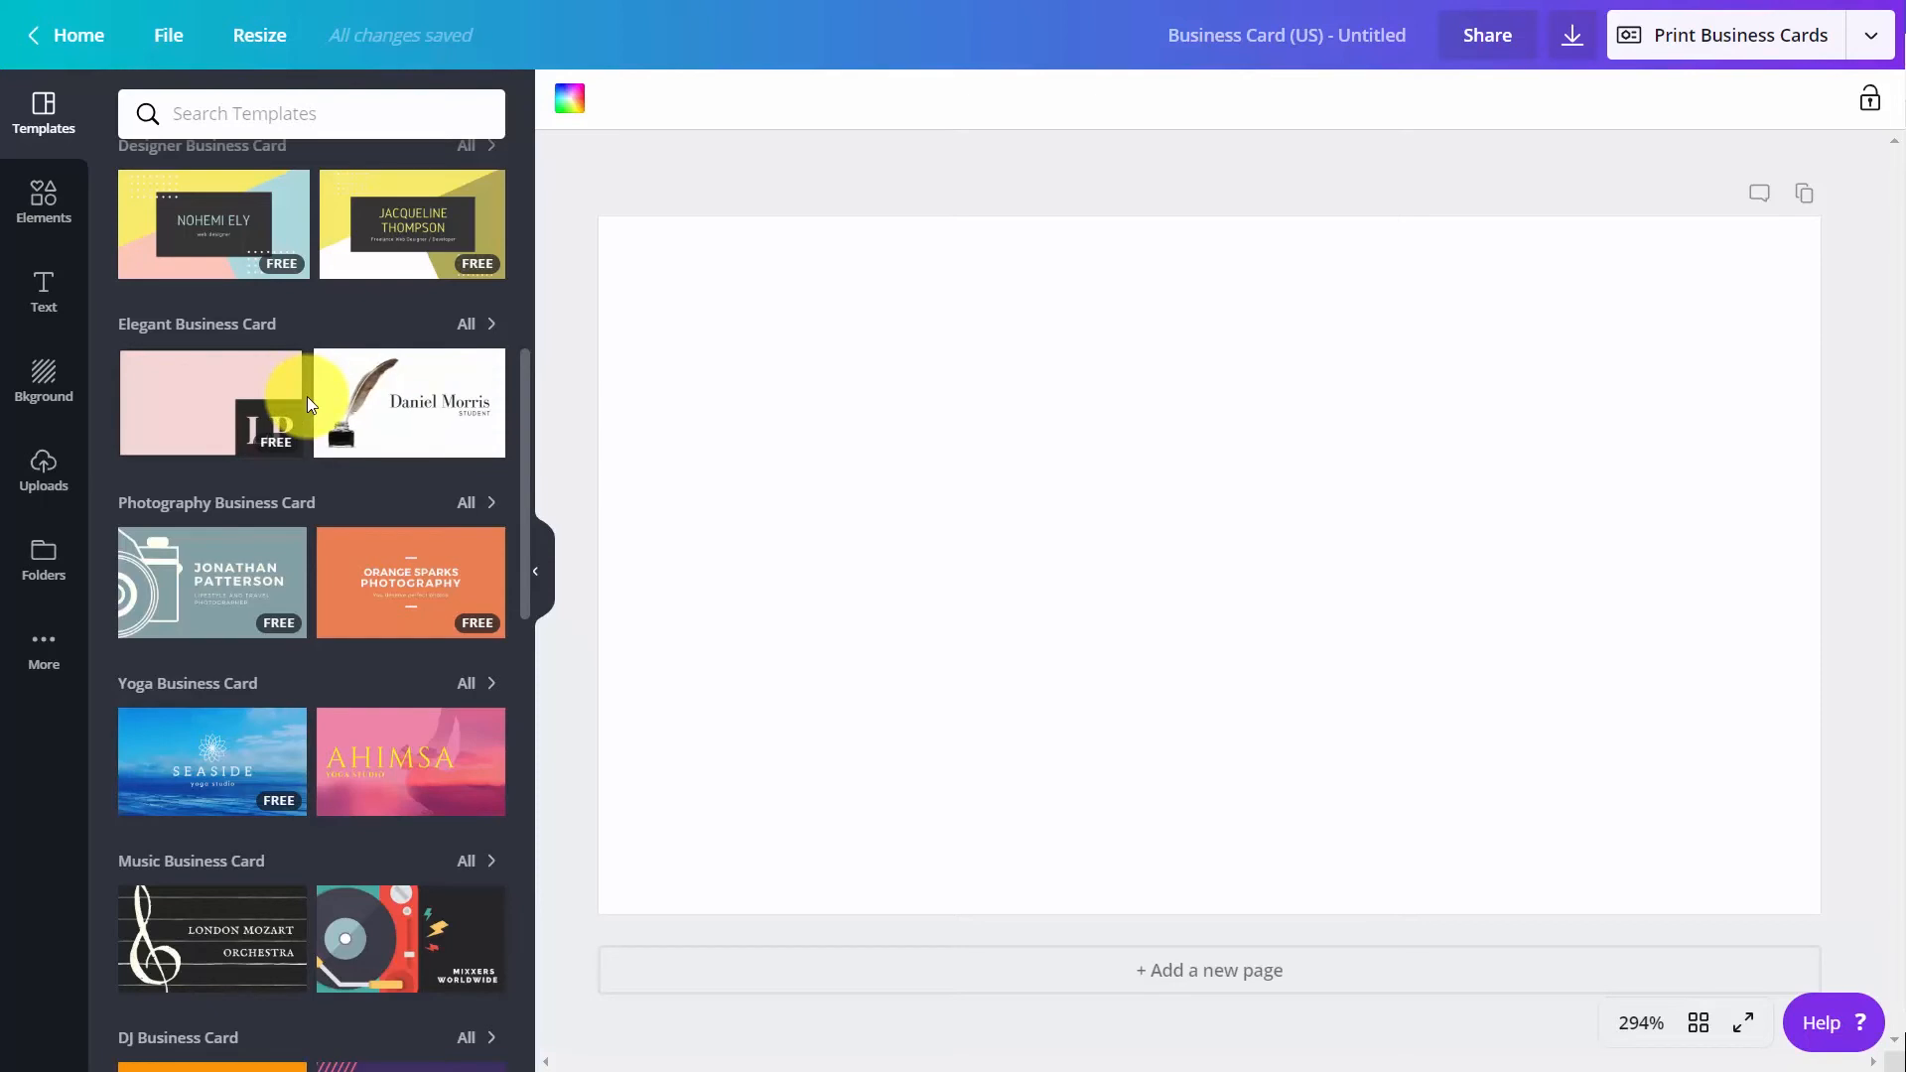
scroll(319, 476, "down", 8)
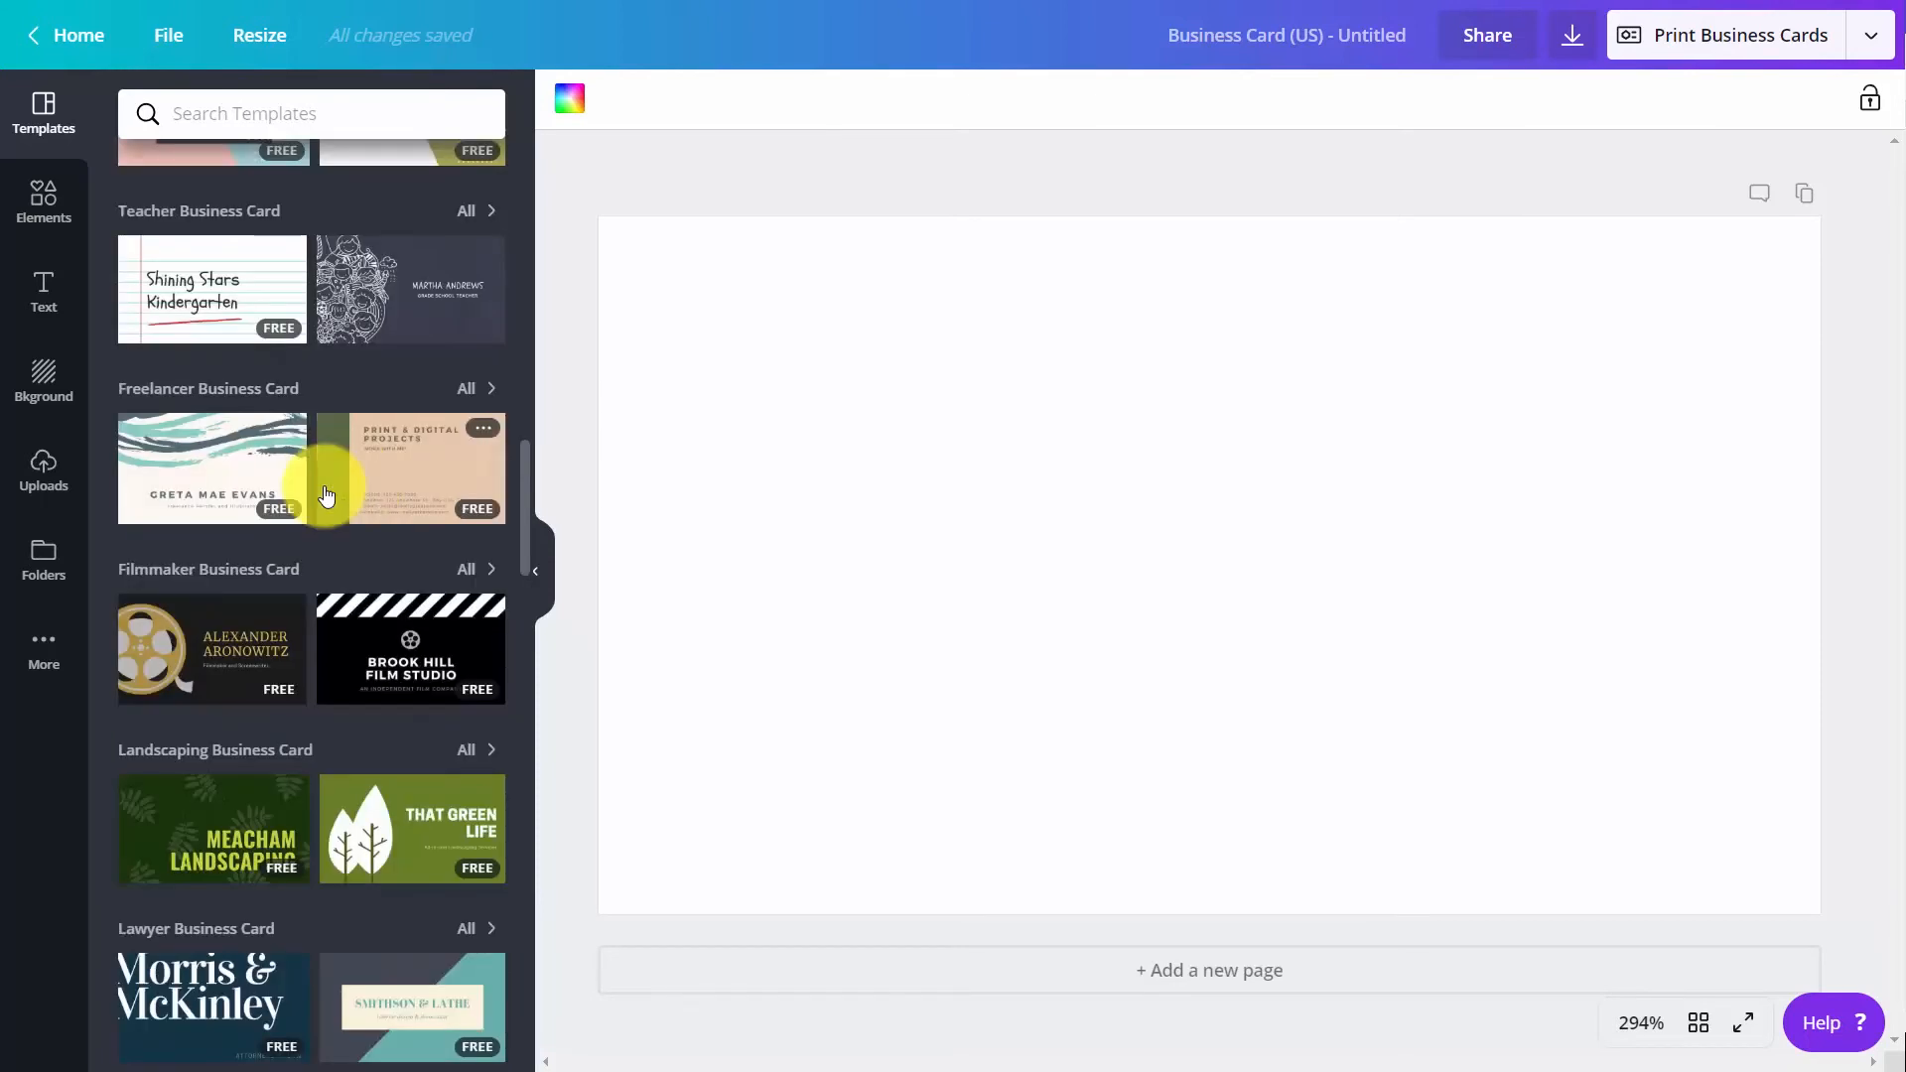
mouse_move(217, 283)
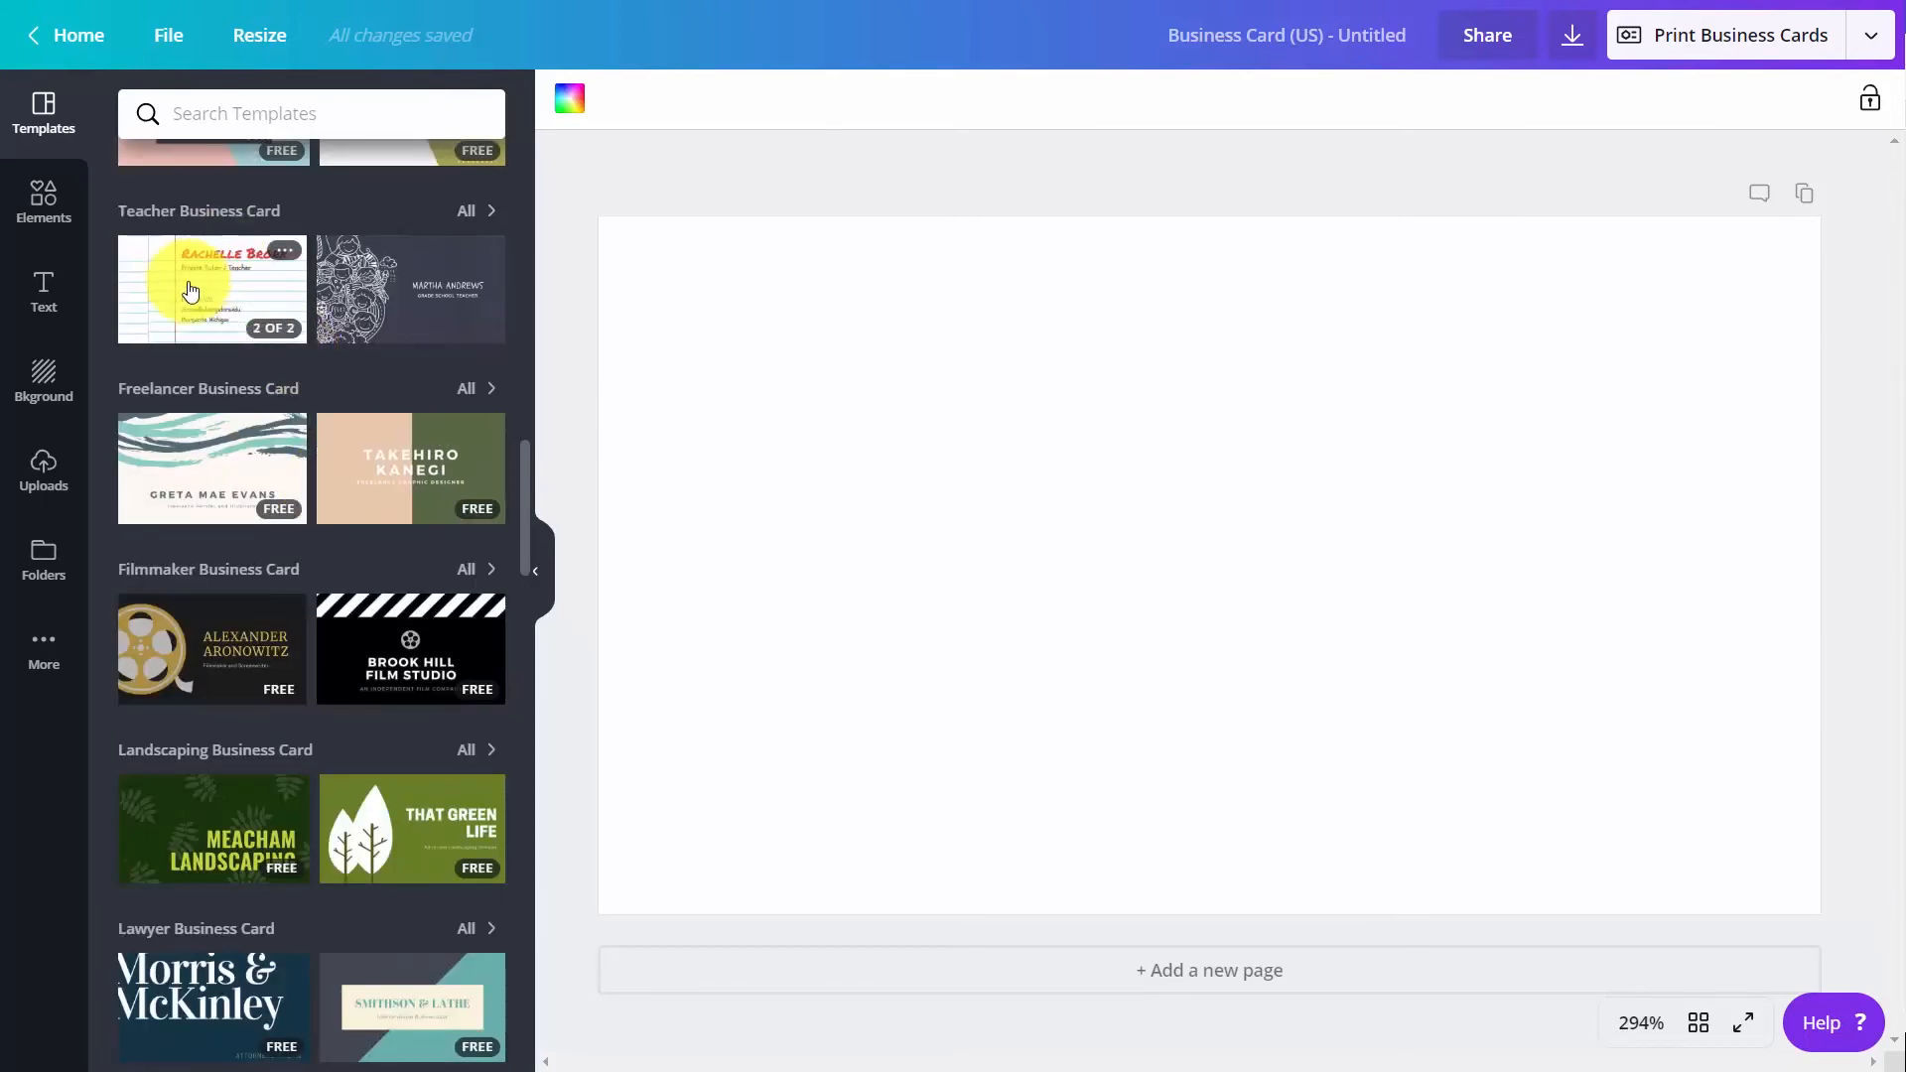
left_click(175, 289)
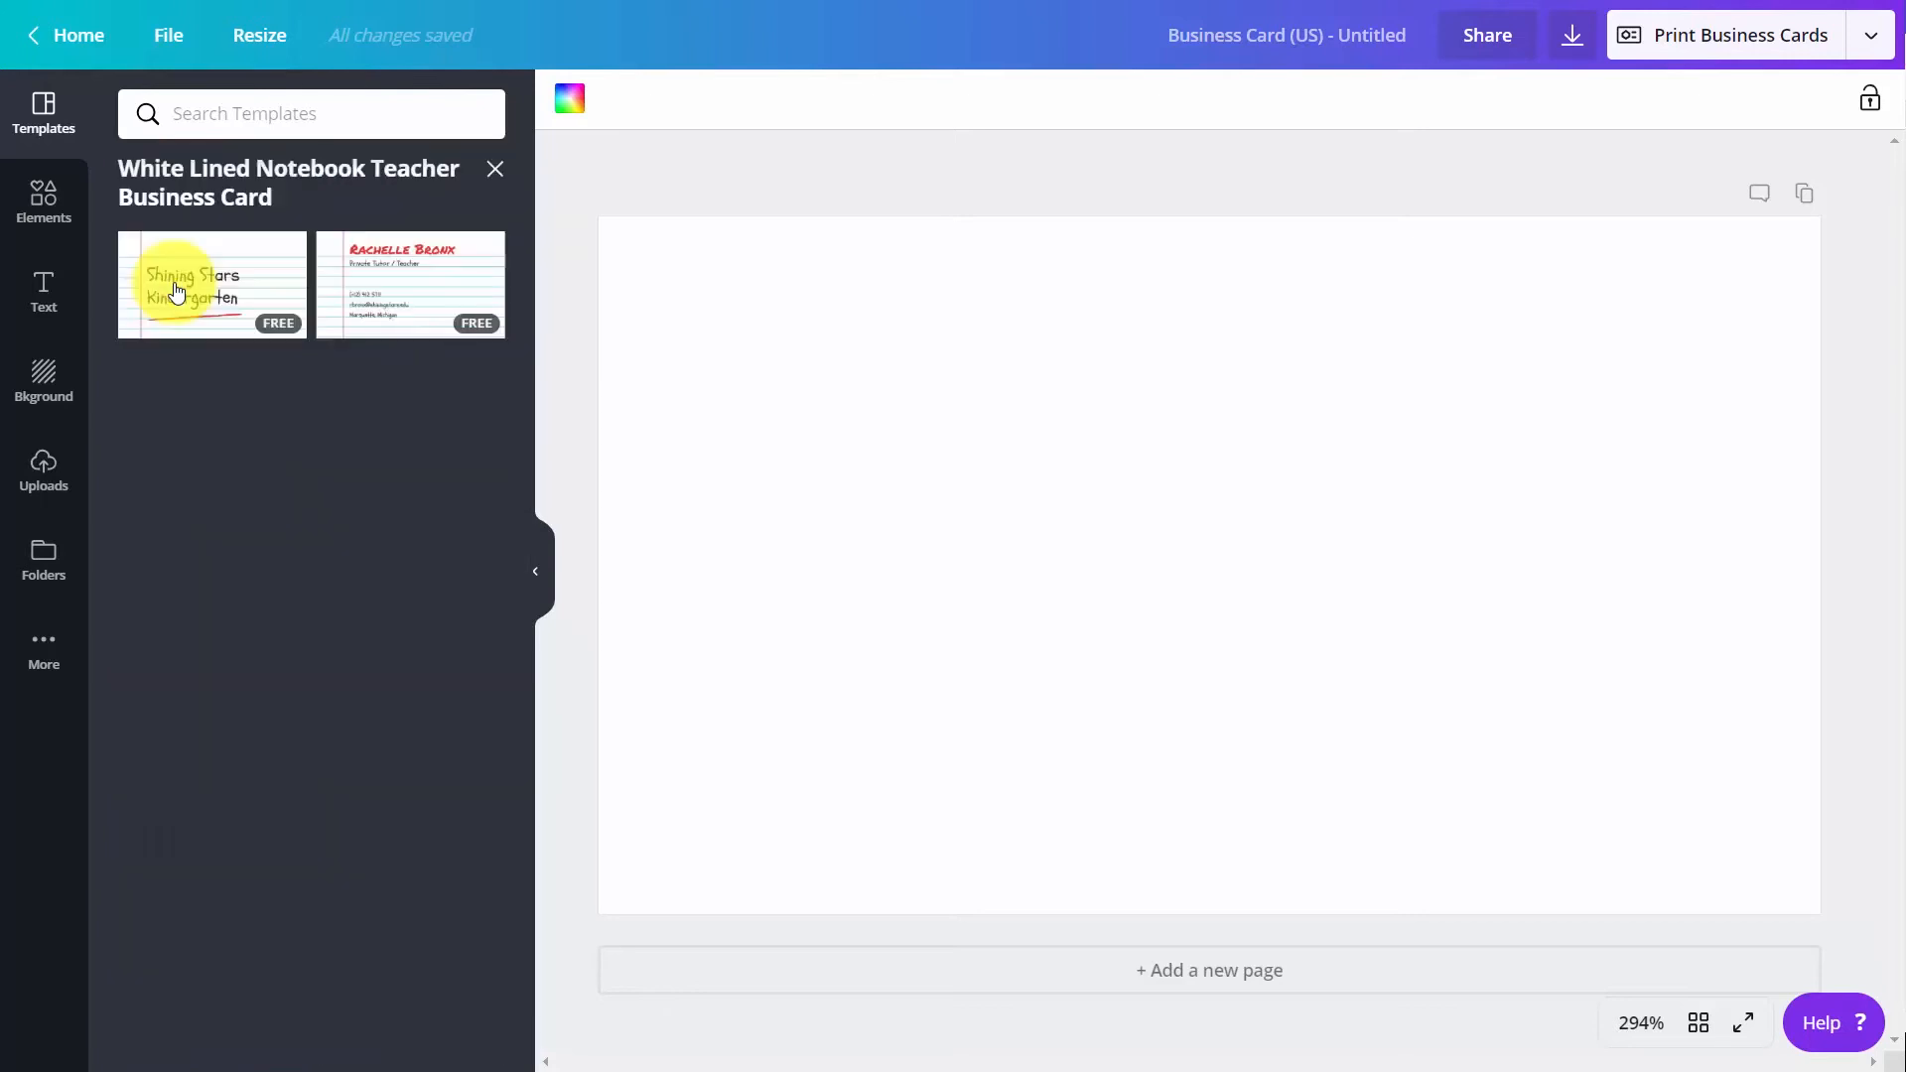
left_click(248, 289)
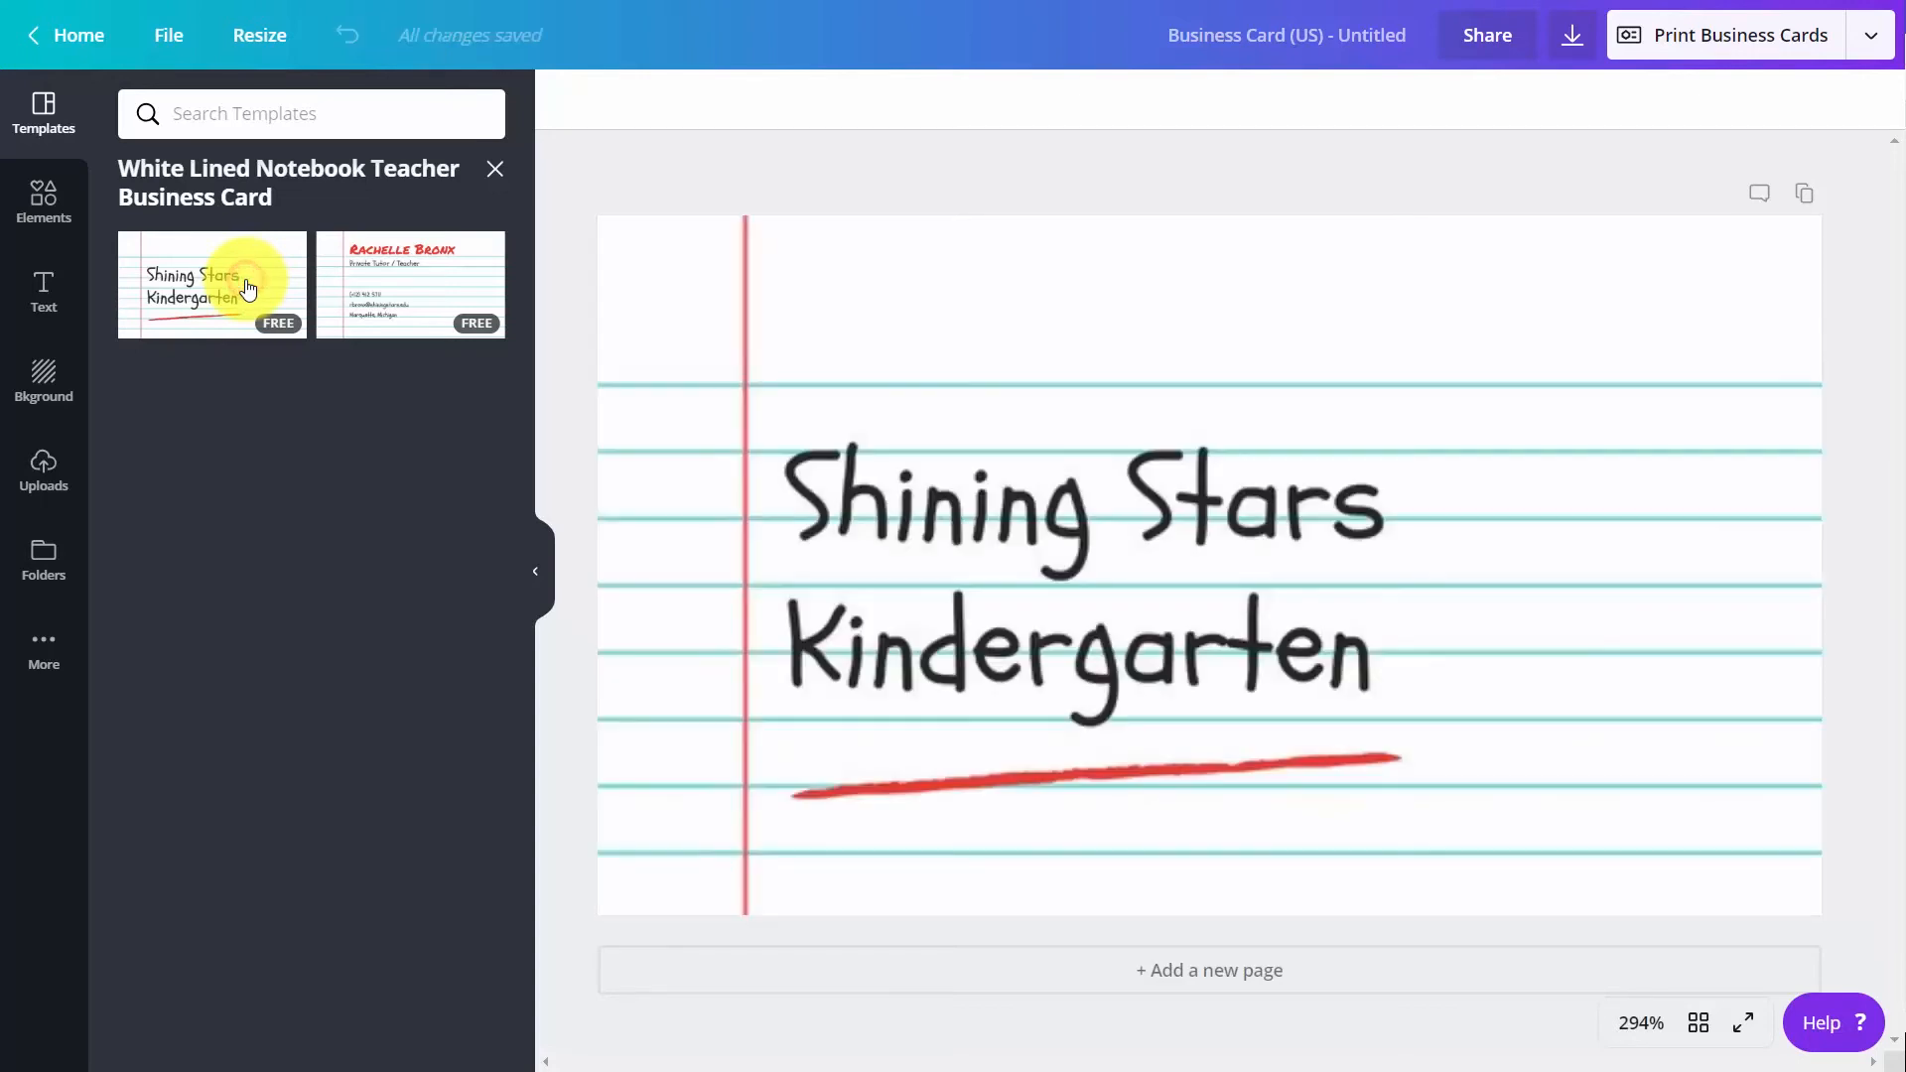
Add a second page and apply the contact details side of the White Lined Notebook template to it
left_click(1161, 991)
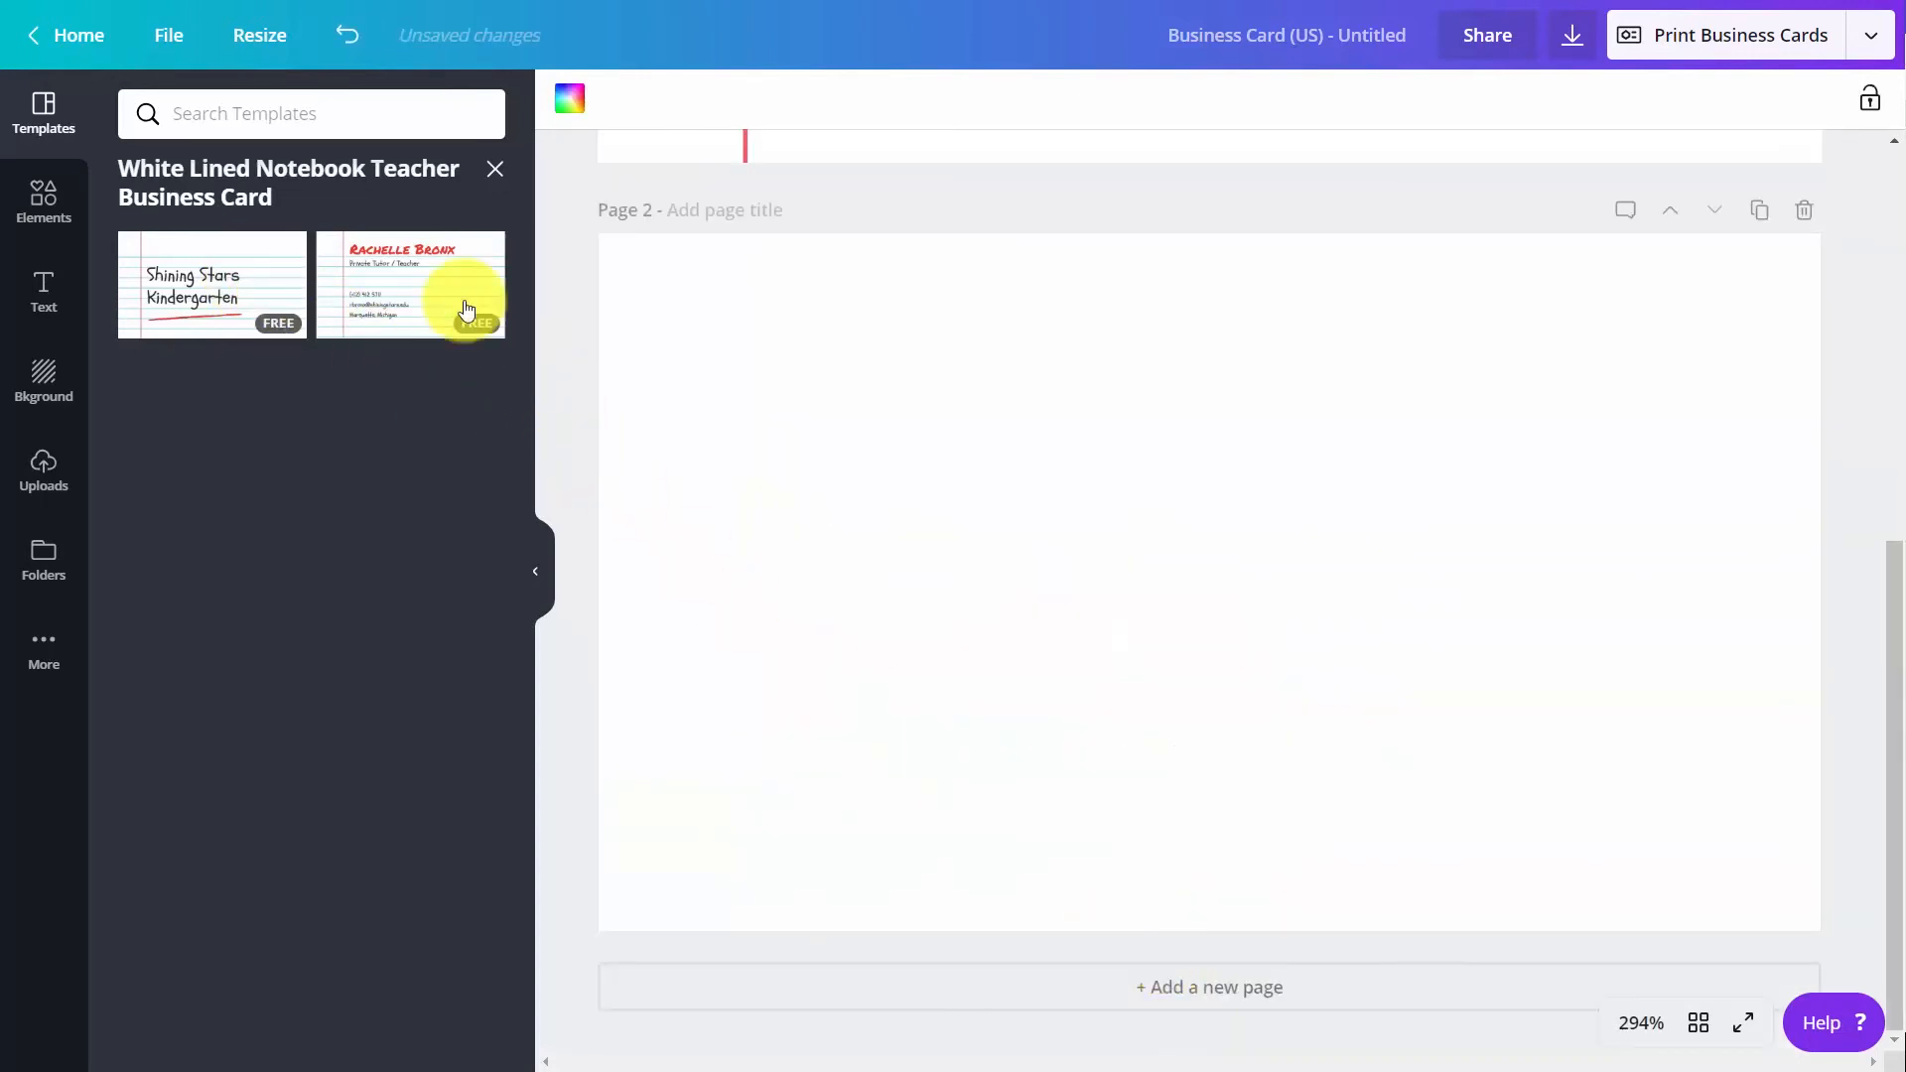
left_click(387, 286)
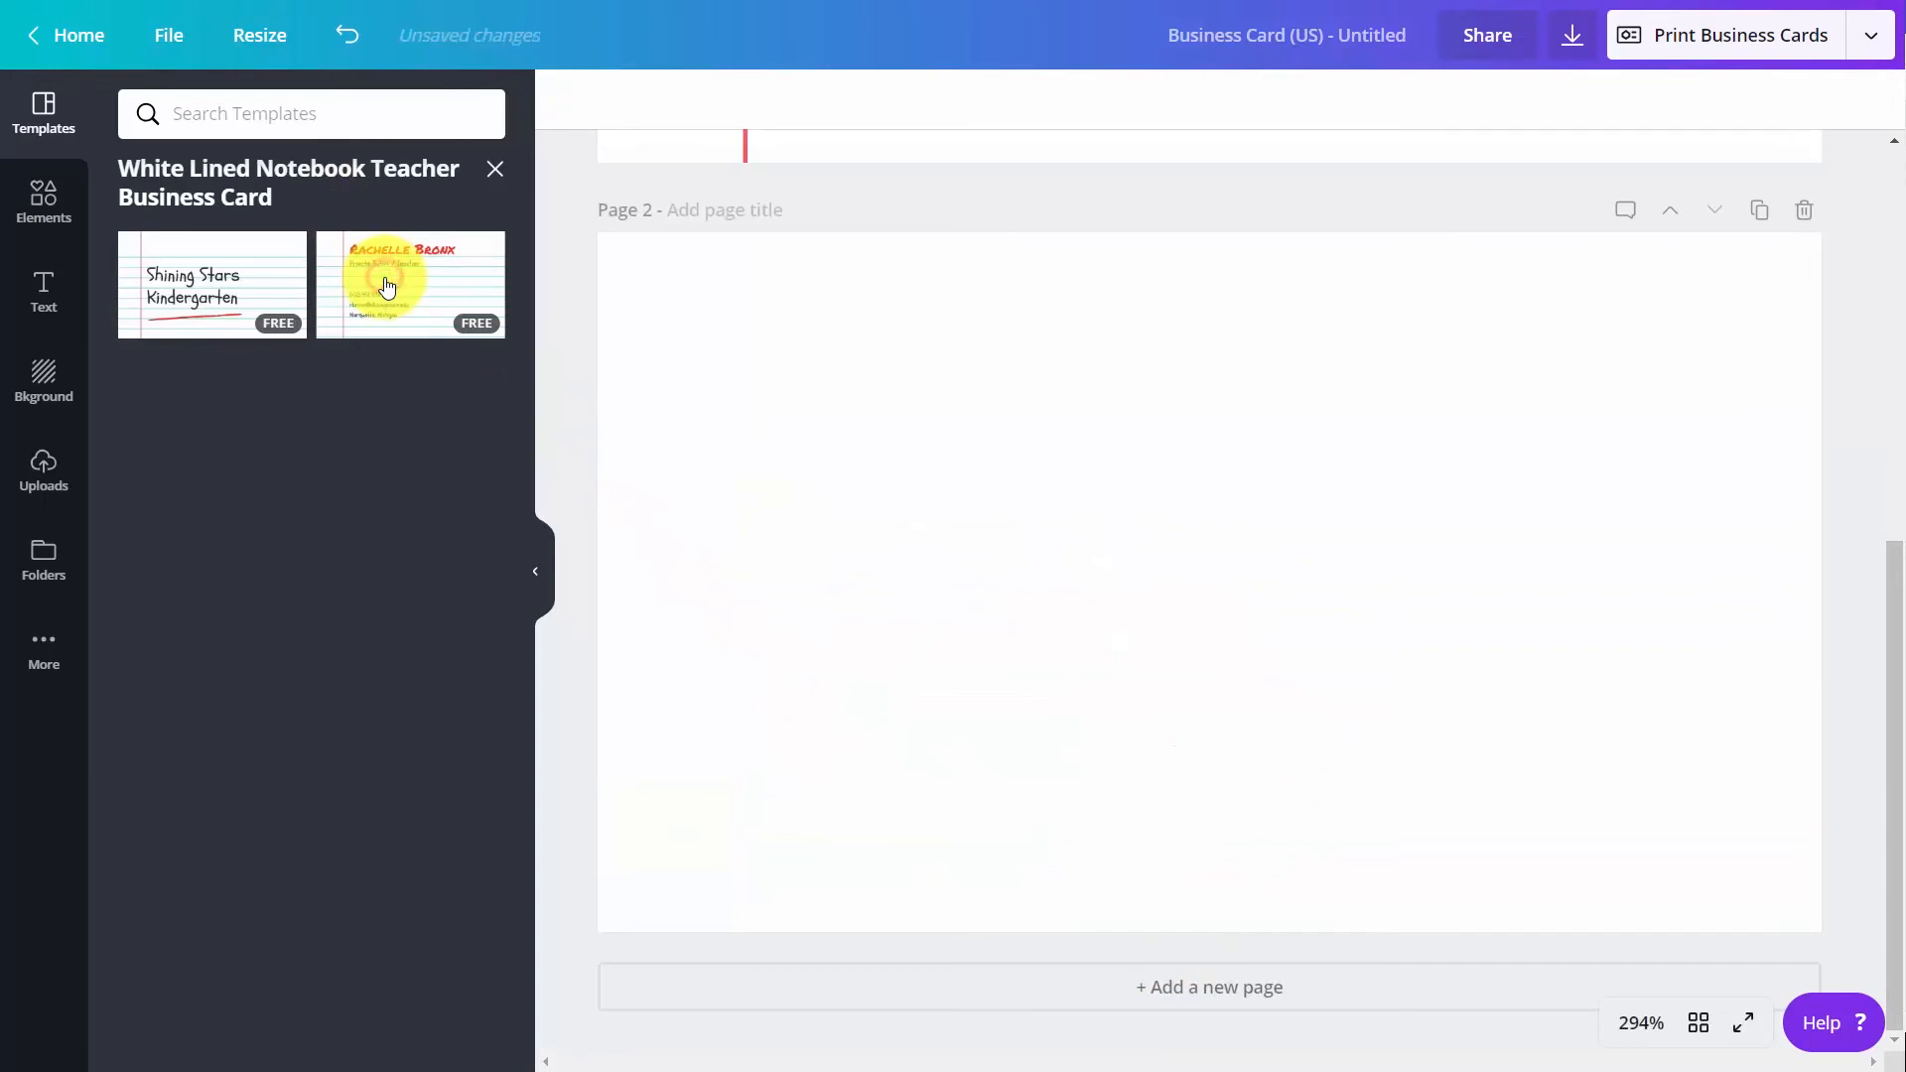
scroll(939, 396, "up", 3)
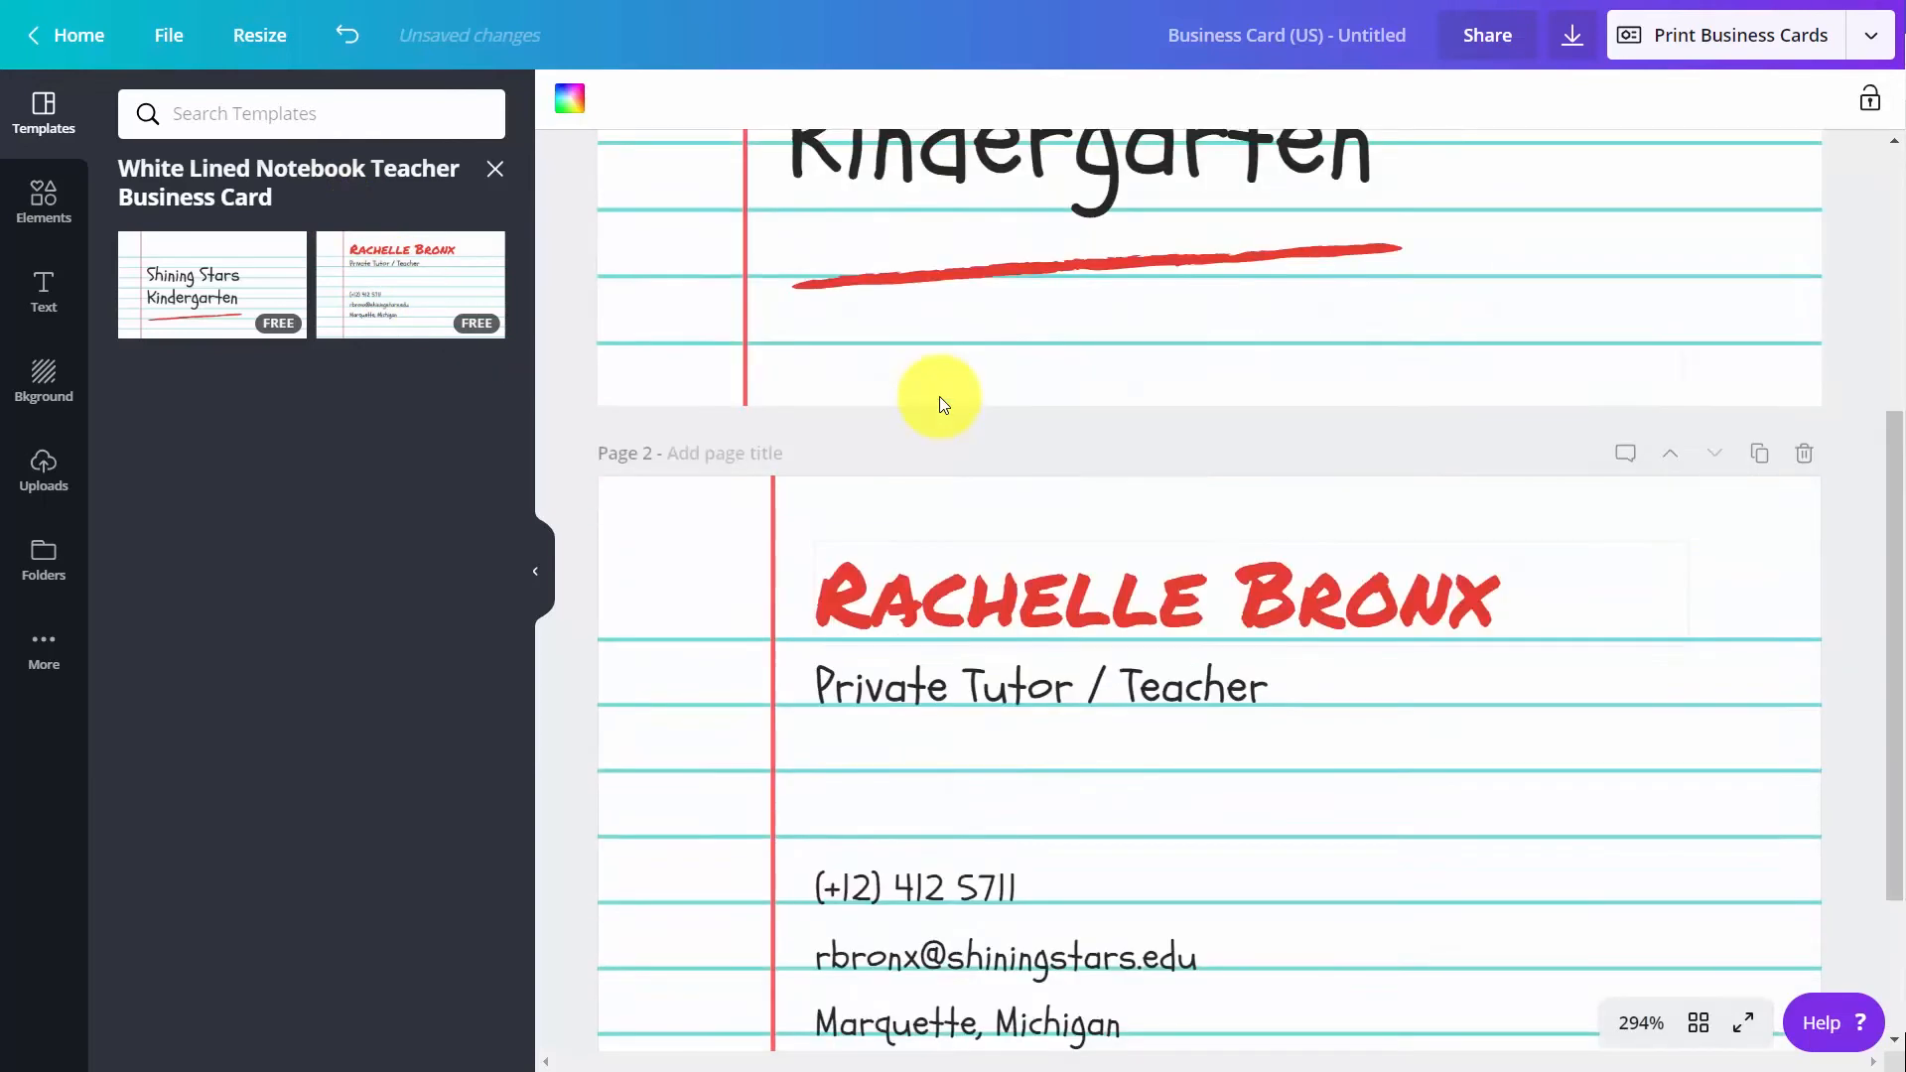
scroll(939, 396, "up", 5)
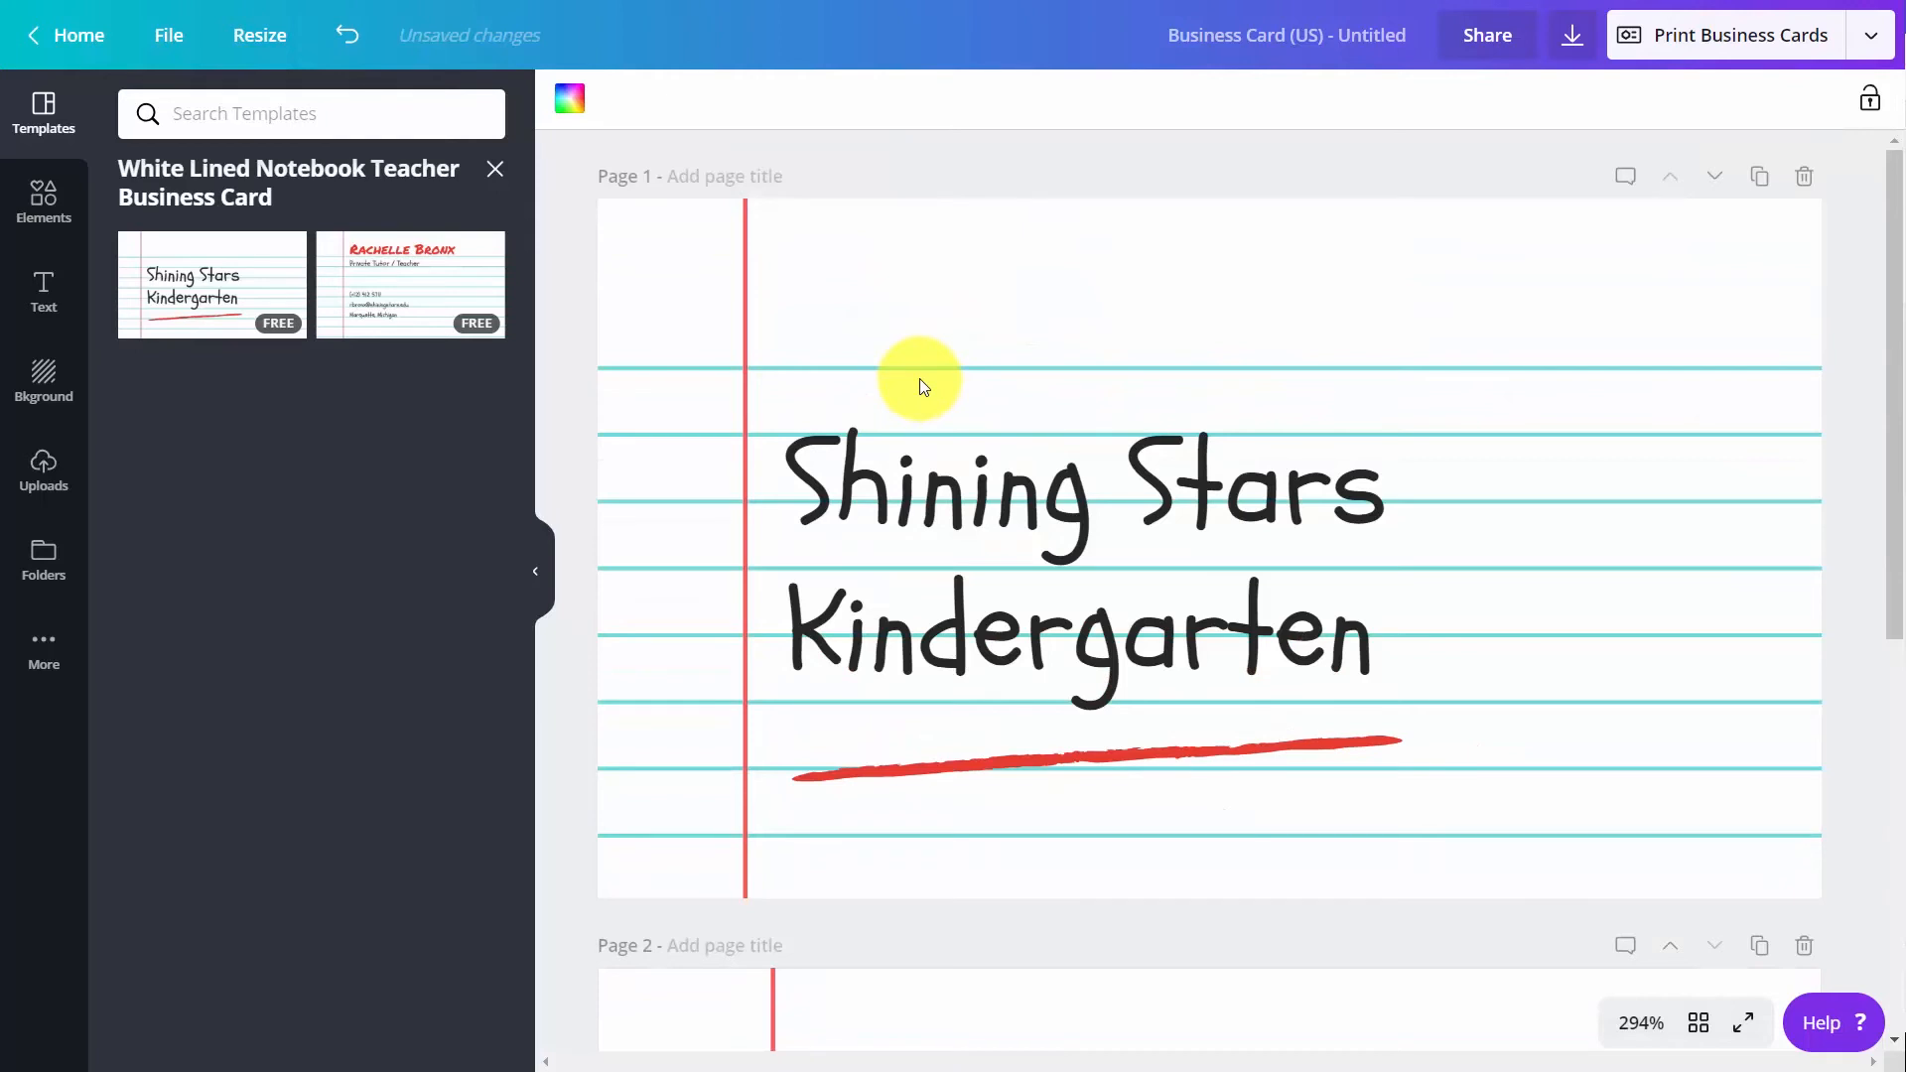
Apply the blue brand color to the page 2 background and to the notebook lines on page 1
left_click(570, 101)
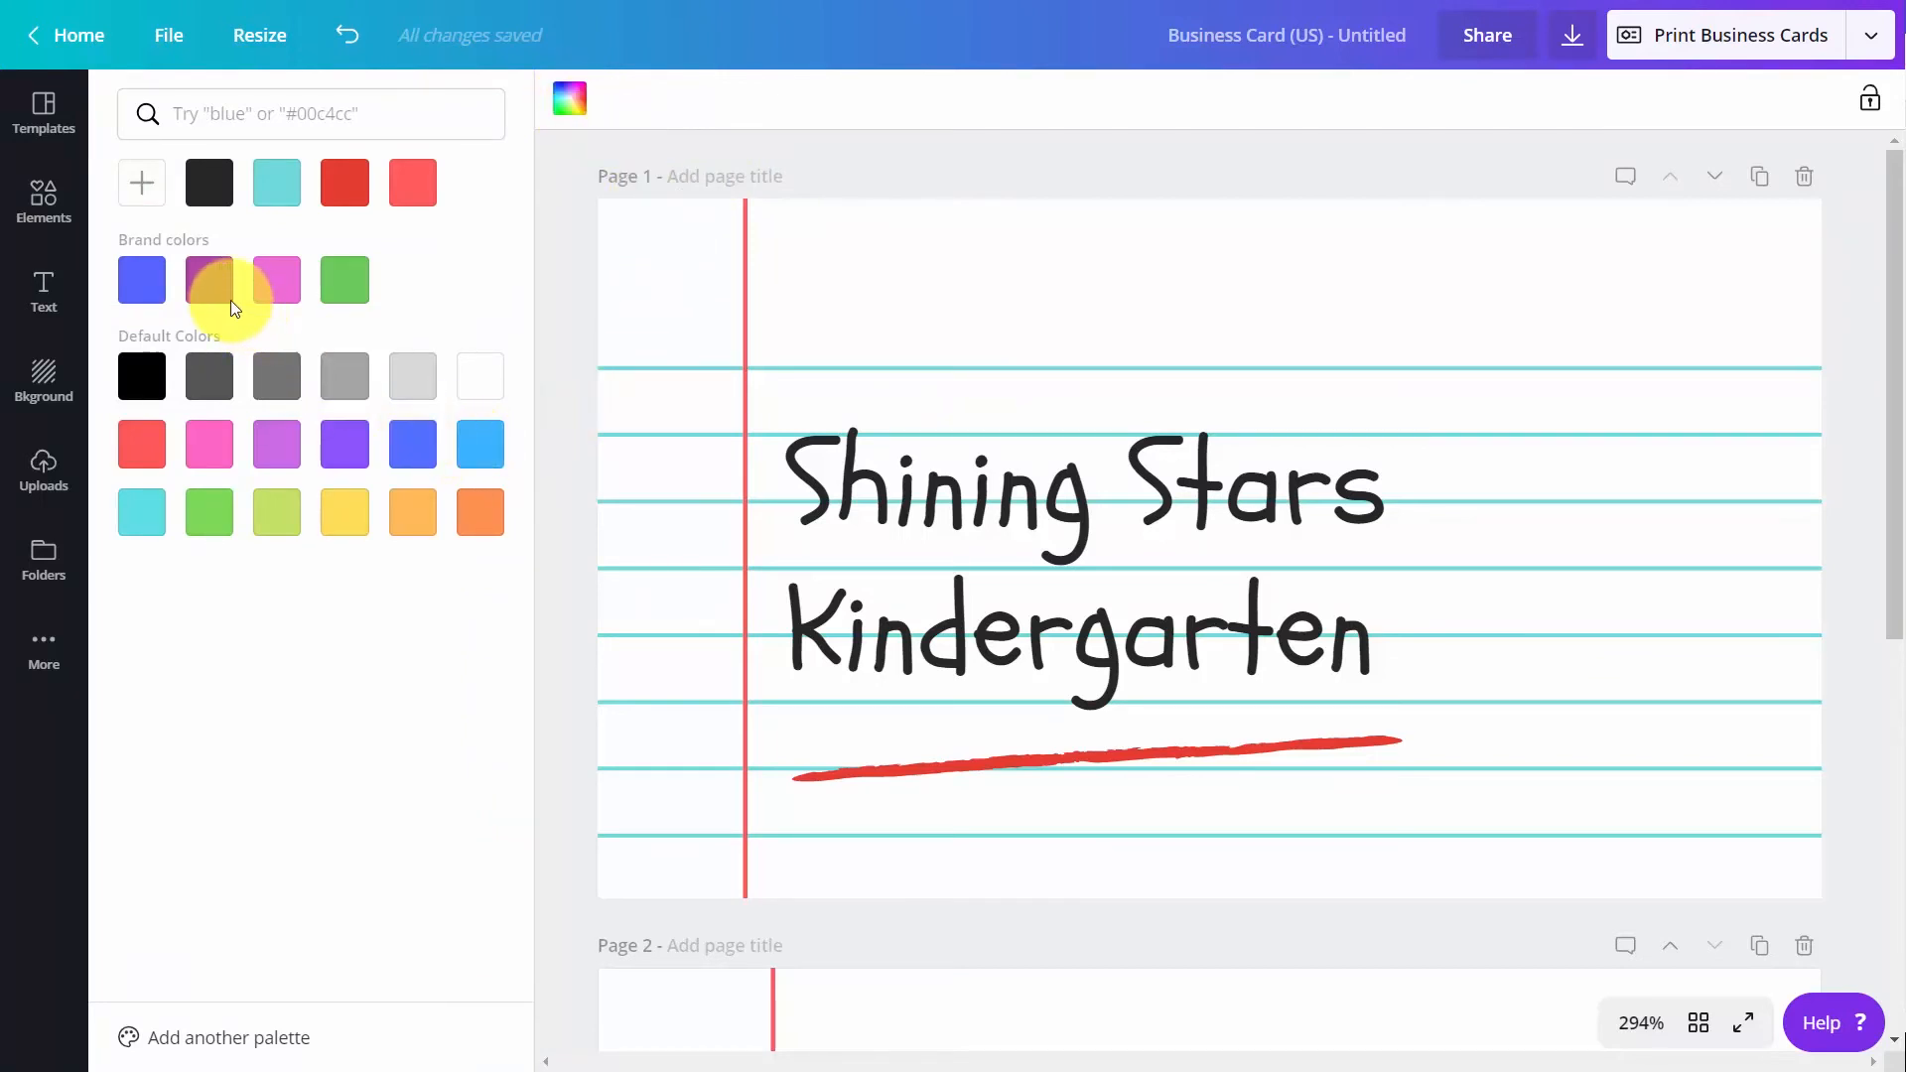
left_click(151, 291)
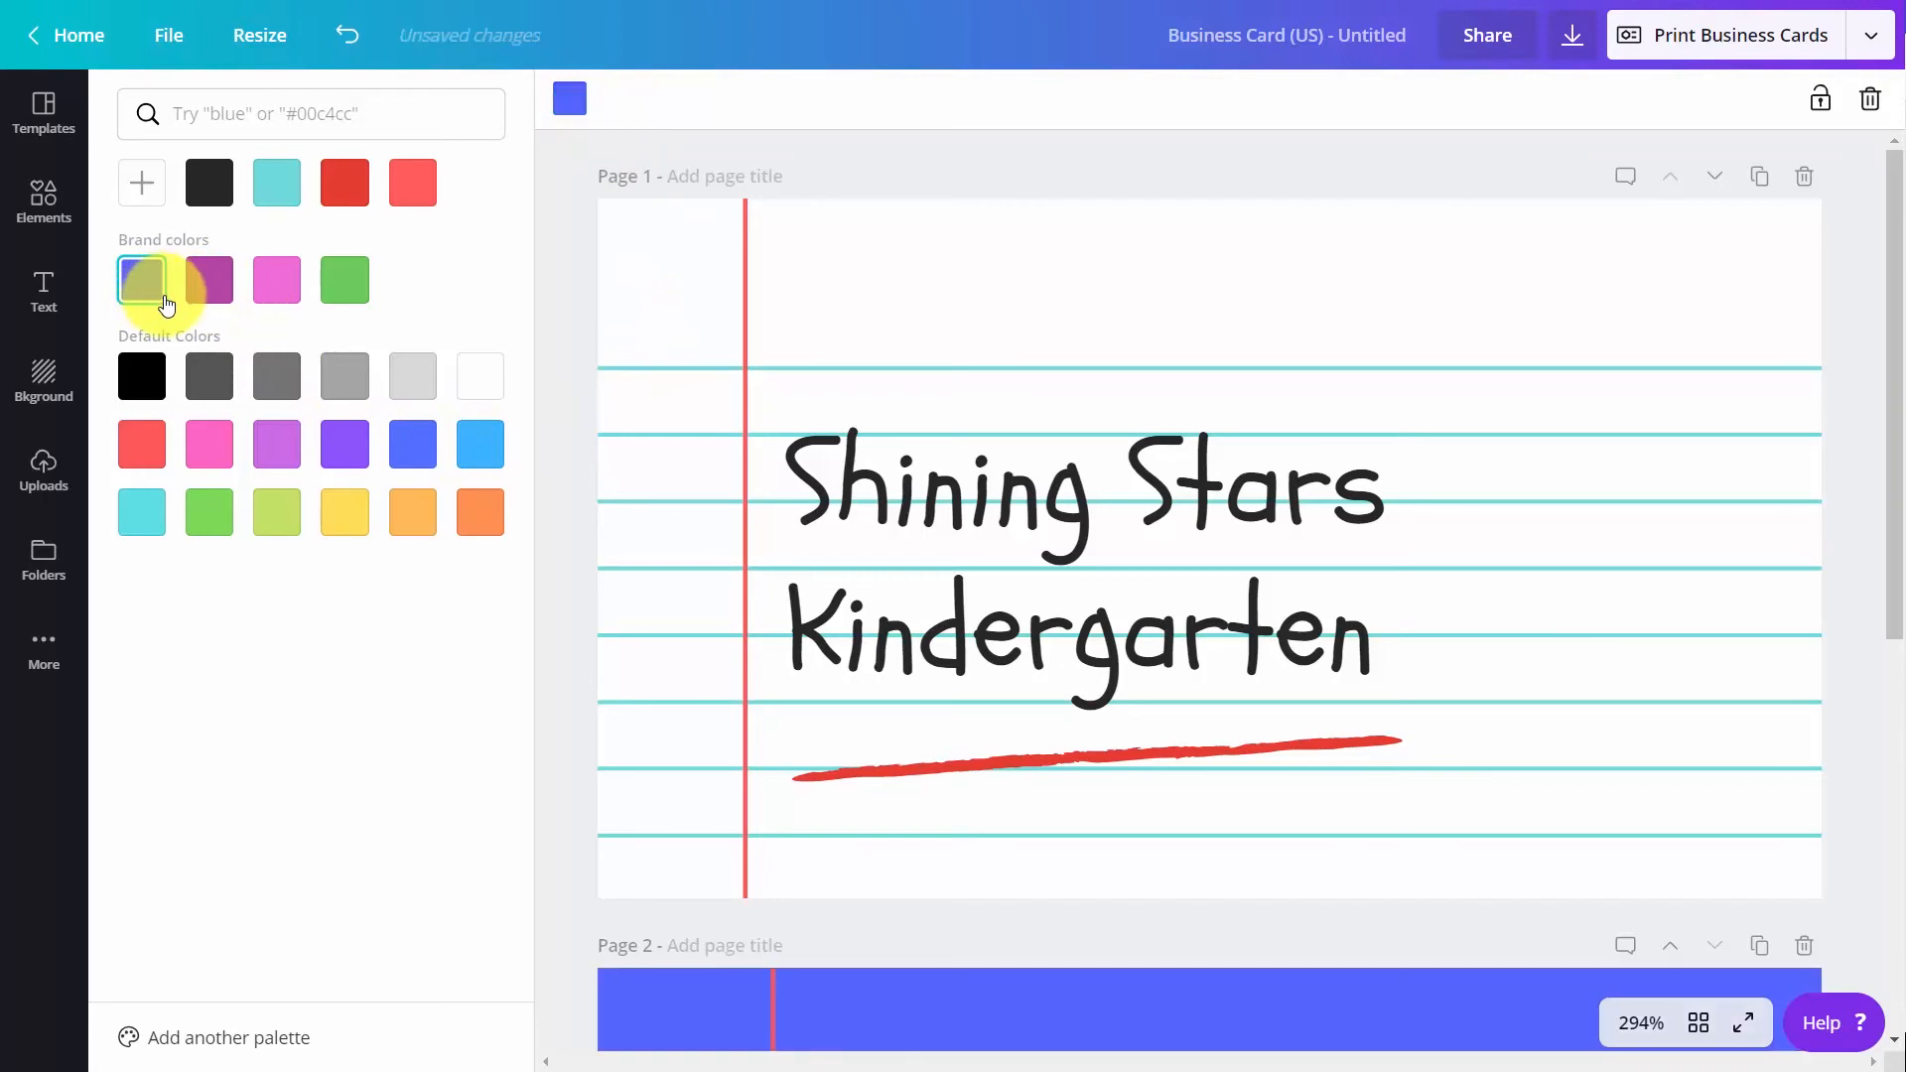
left_click(786, 316)
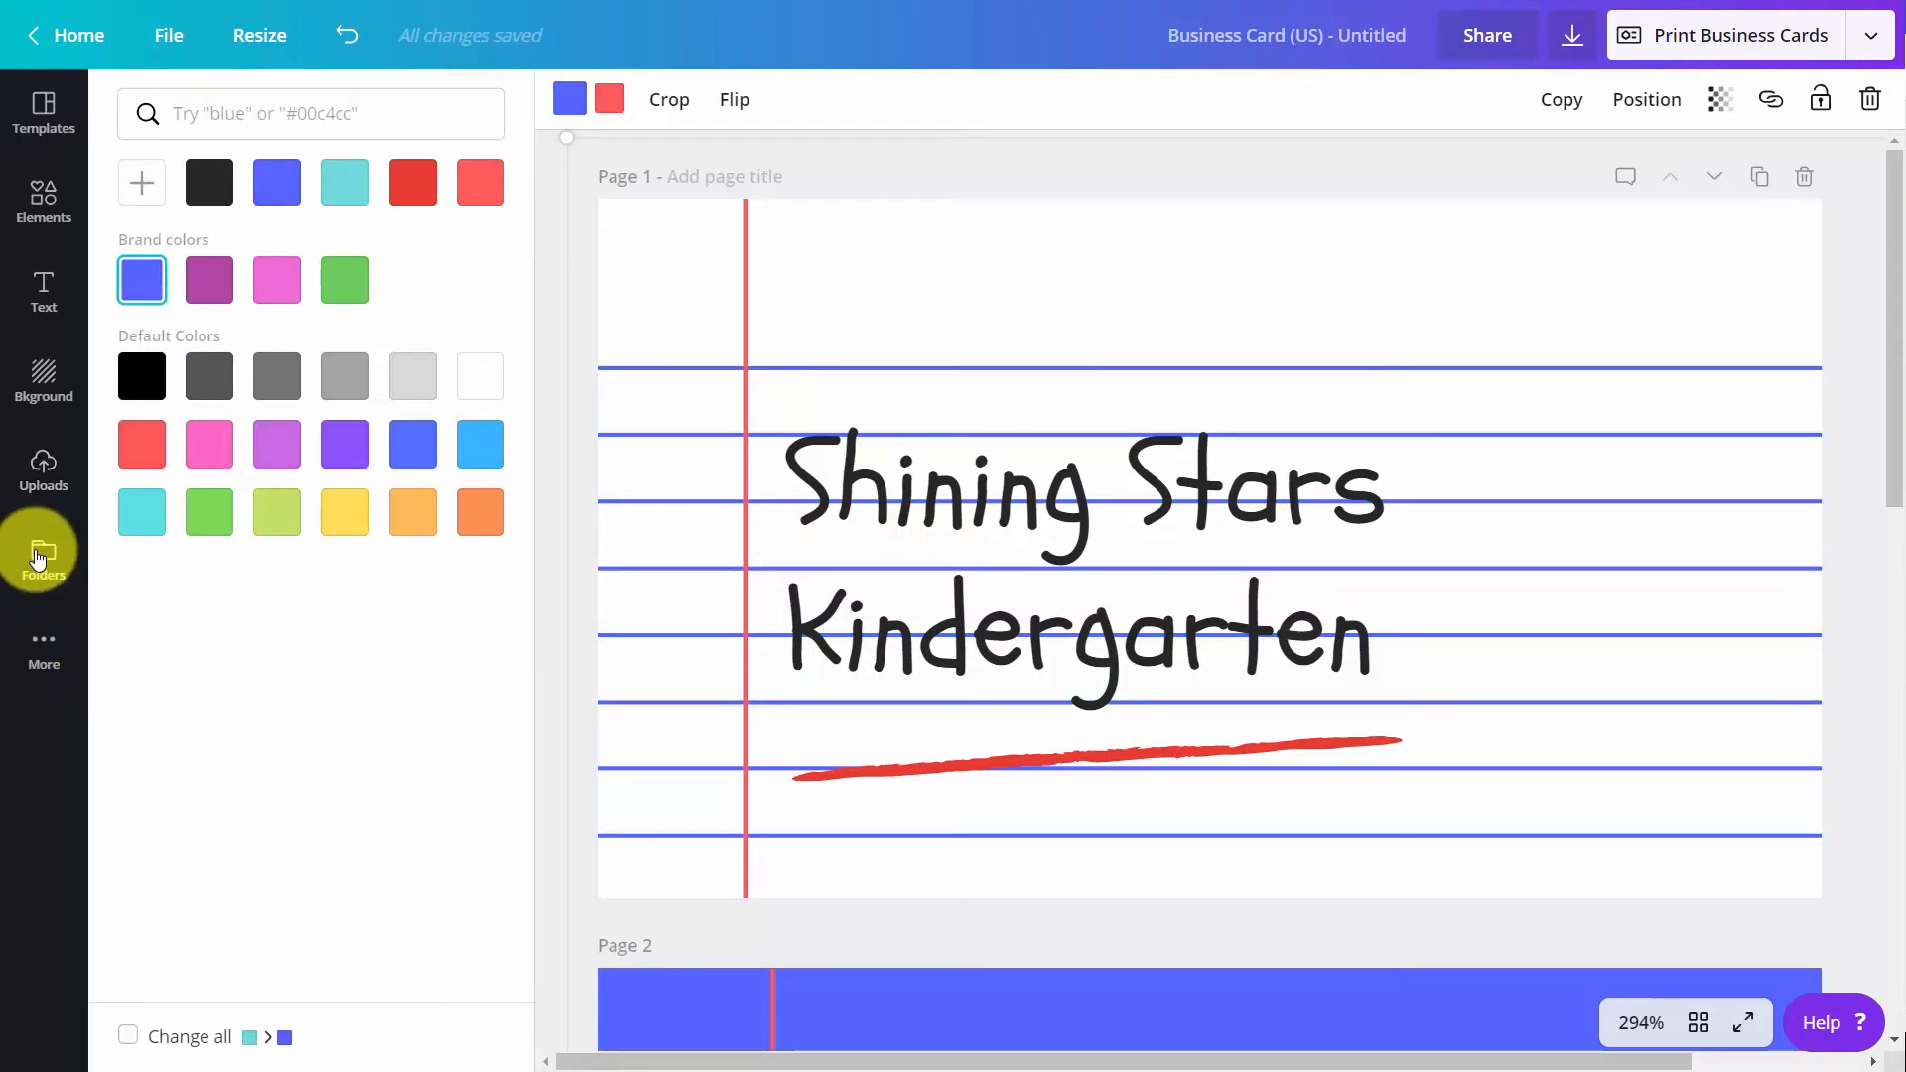
Add the QR code from the Logos folder to page 1, shrink it and place it in the card's upper-right corner
left_click(39, 557)
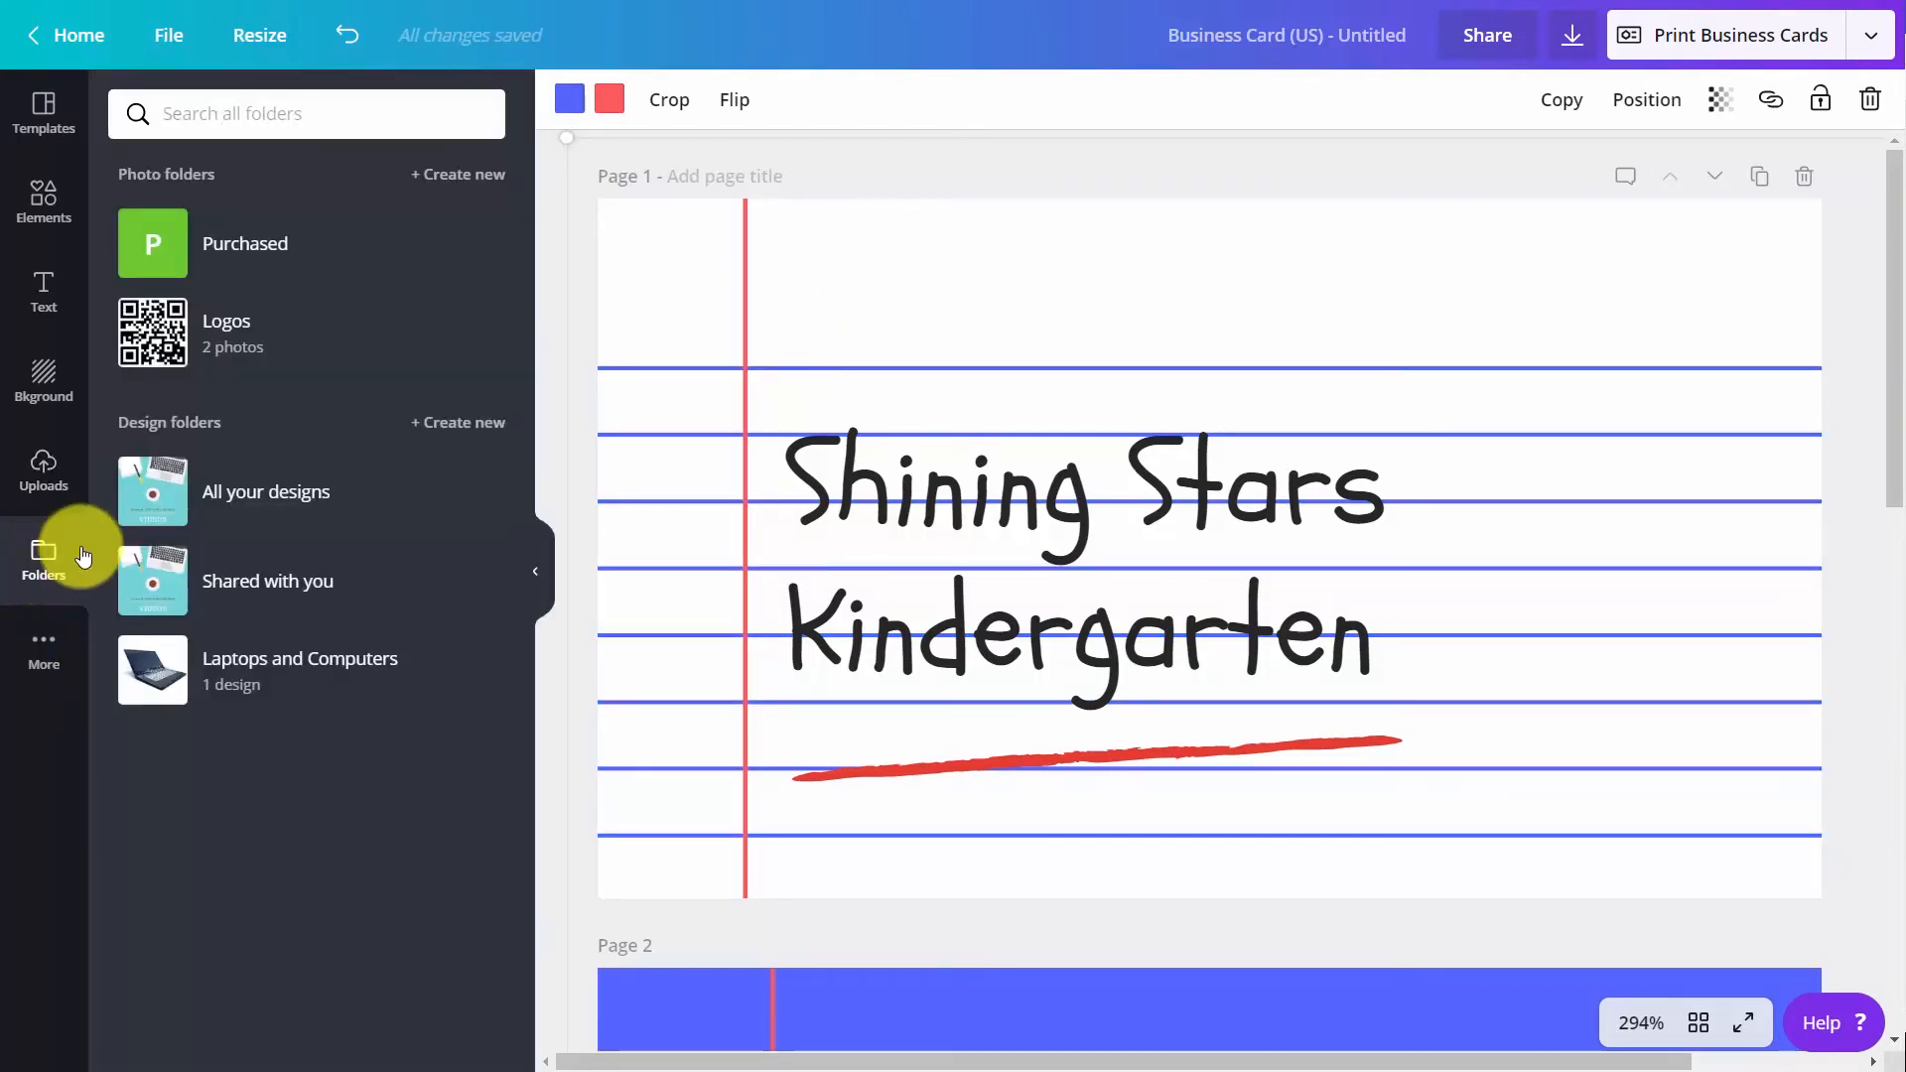
left_click(156, 331)
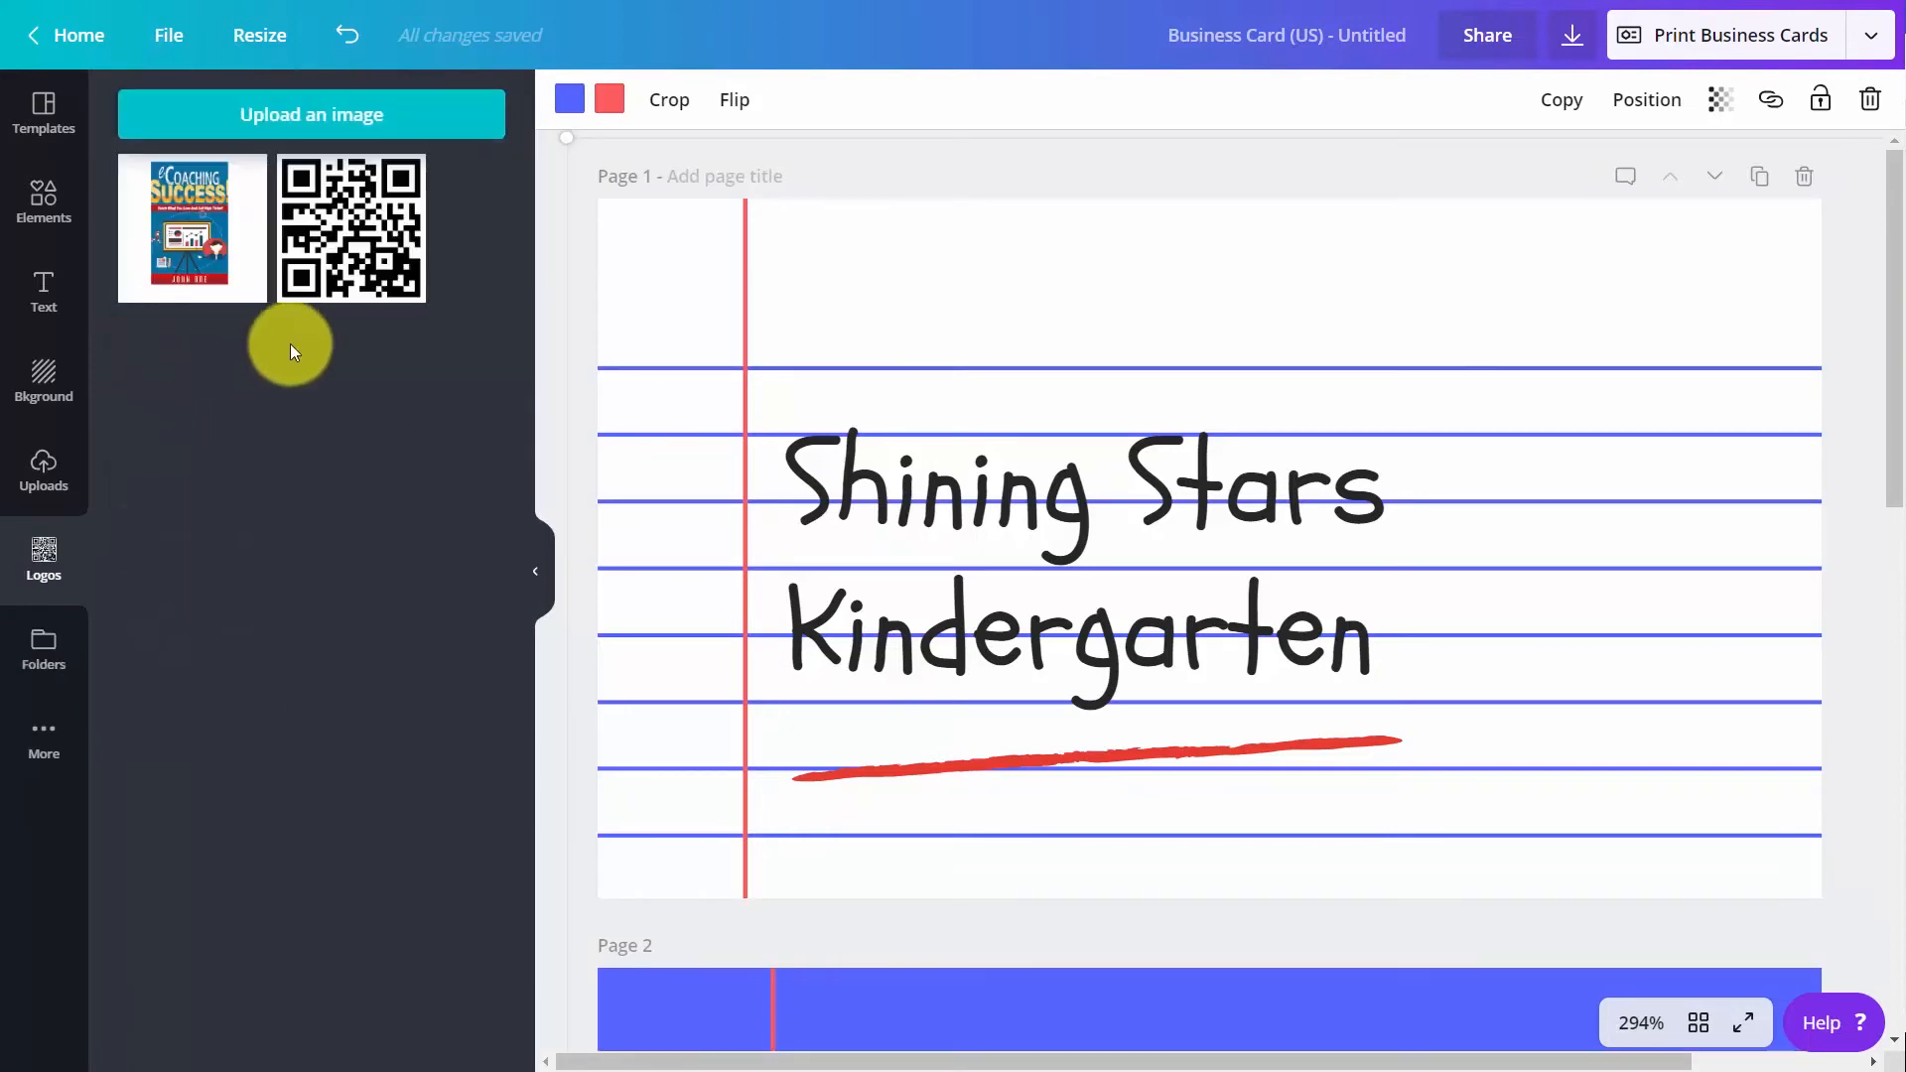
left_click(331, 256)
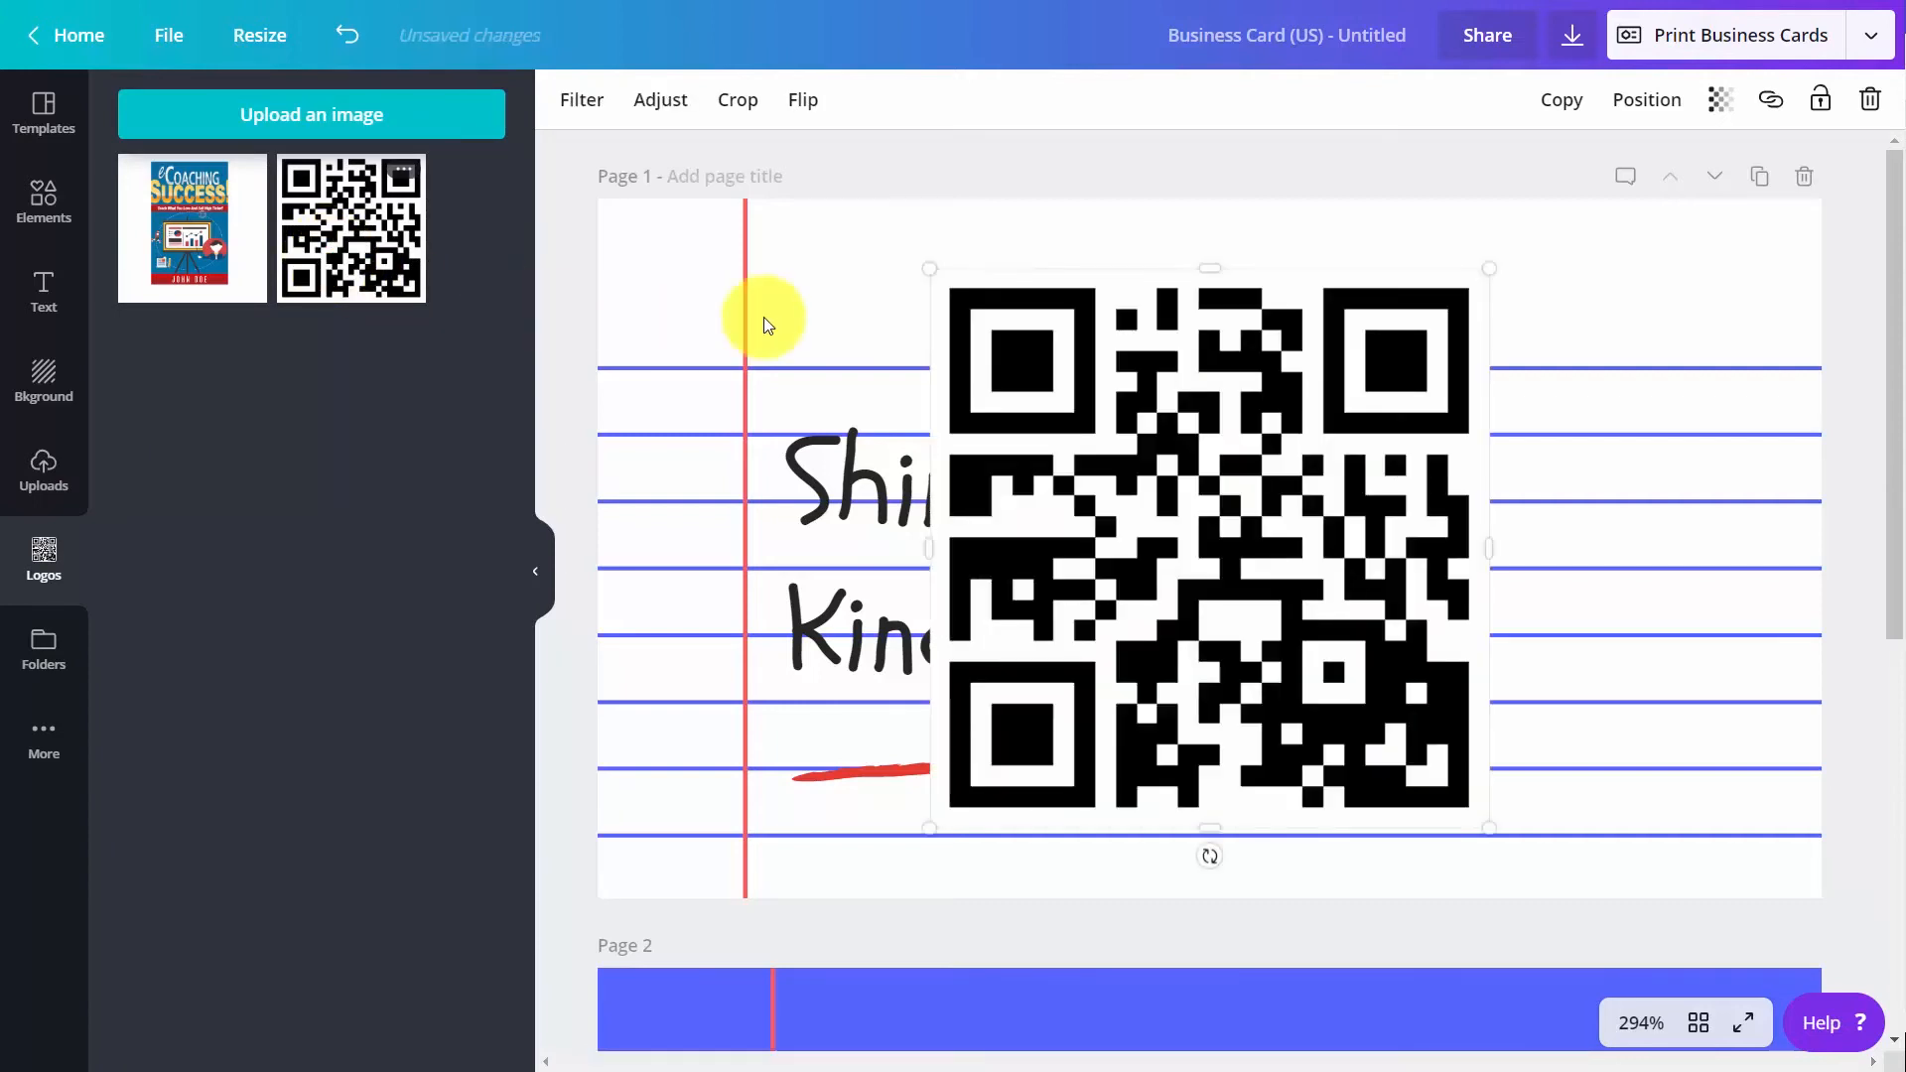
left_click_drag(1489, 268, 1081, 573)
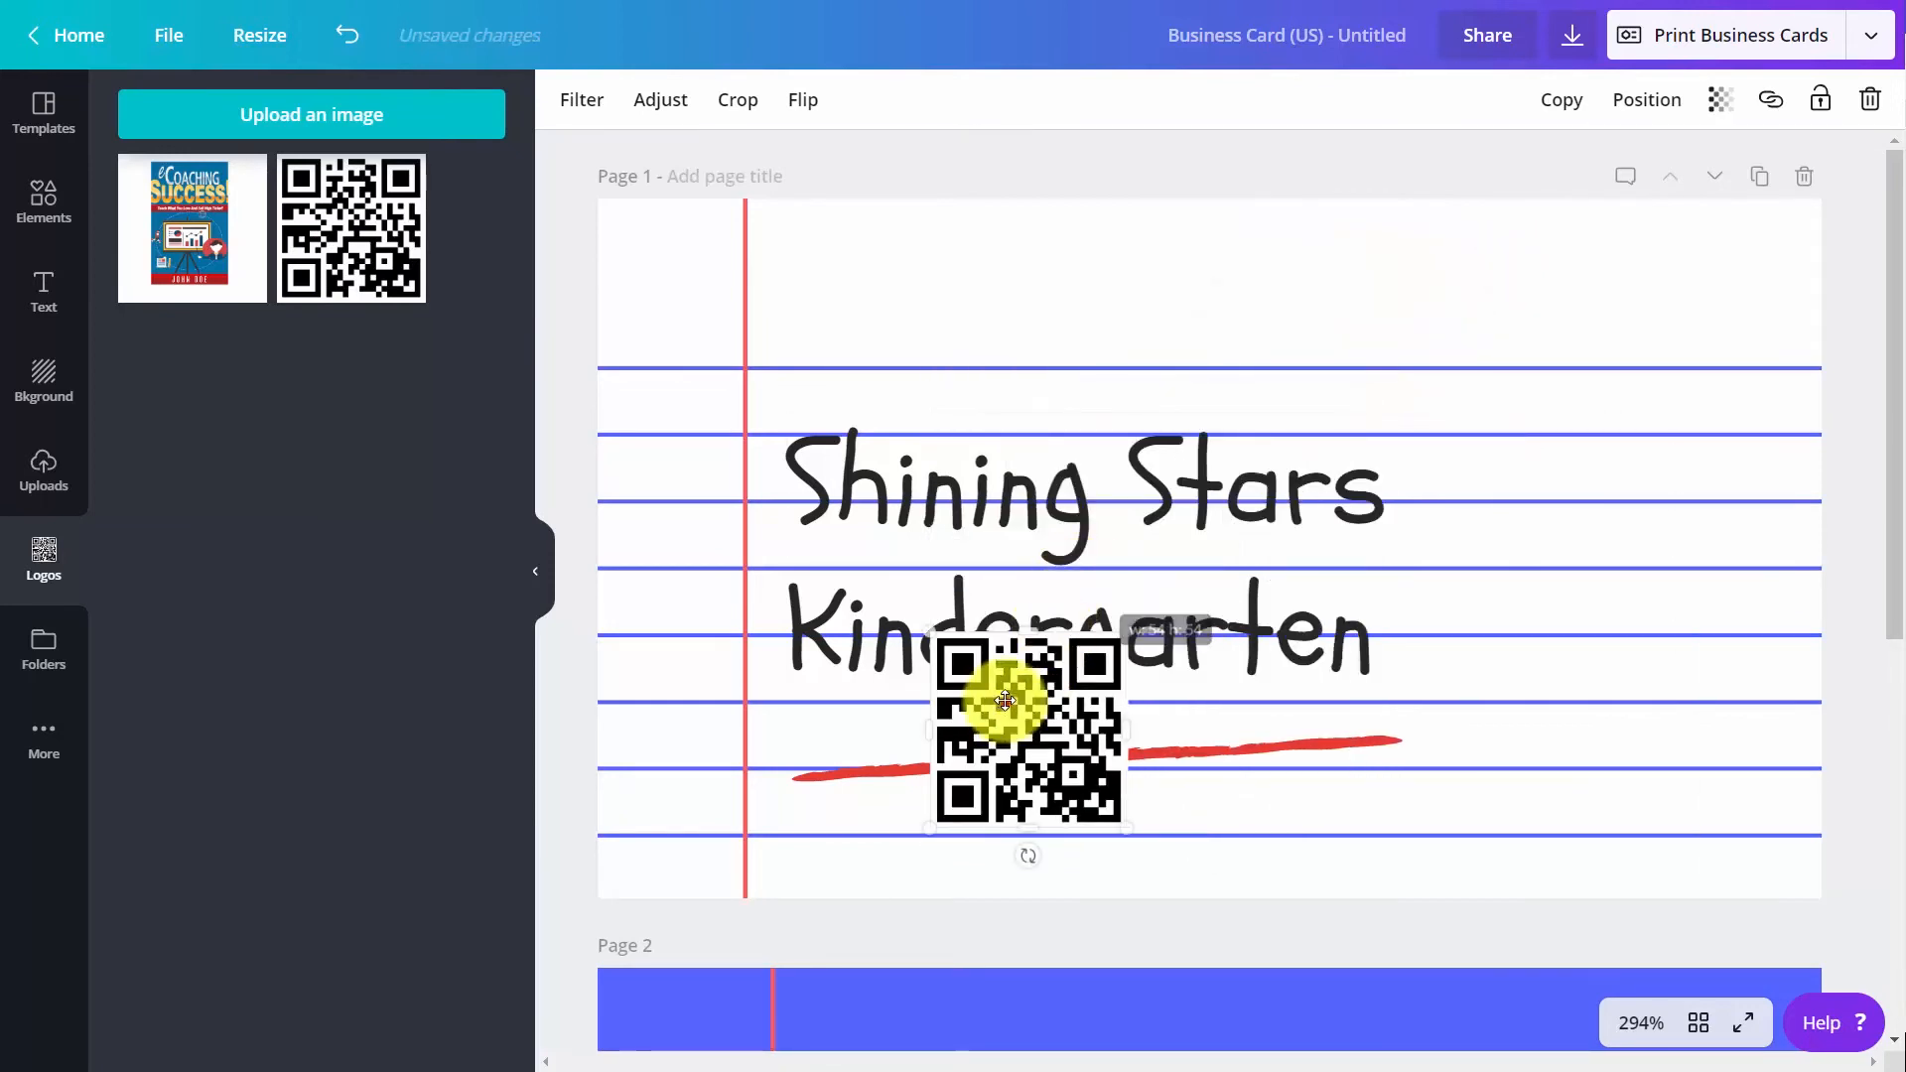
left_click_drag(1004, 689, 1723, 260)
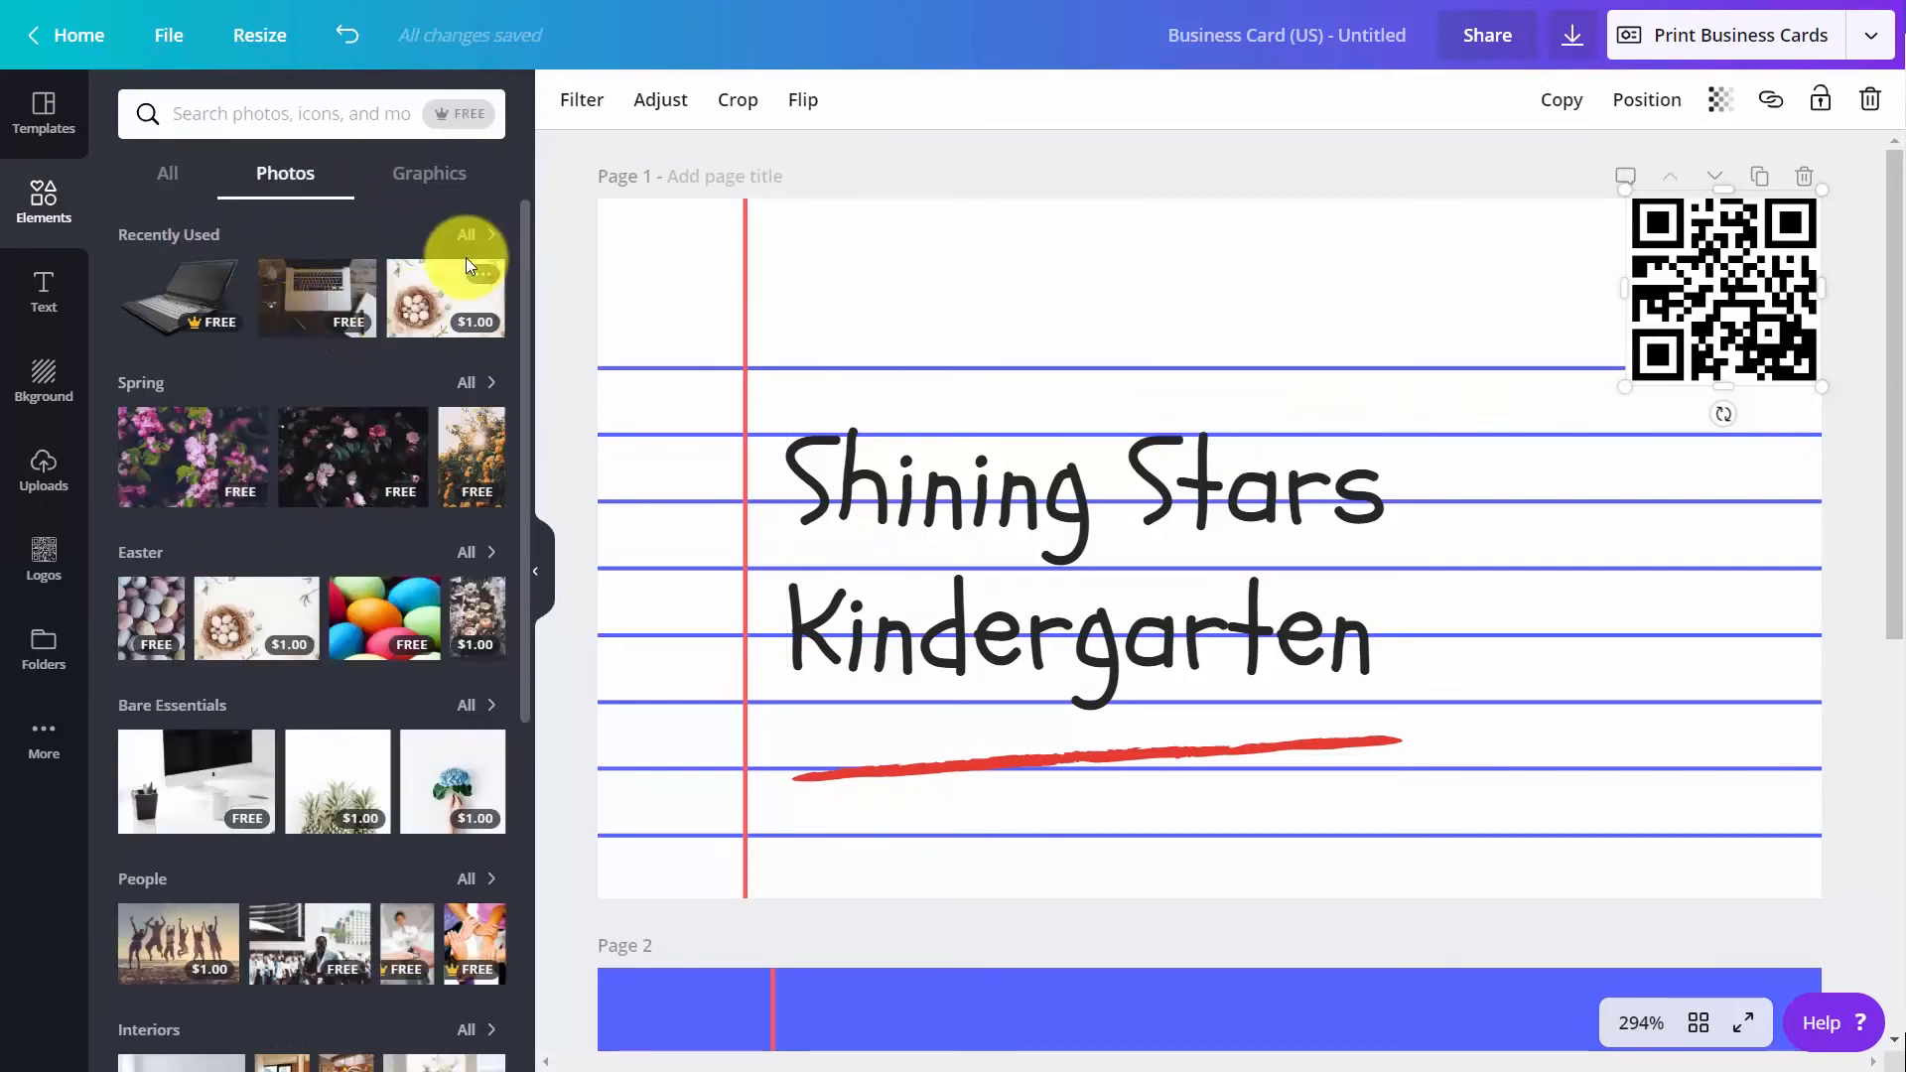
Search the photos for "teach" and place the "TEACH" letter-block photo in the lower-right corner of page 1
left_click(473, 129)
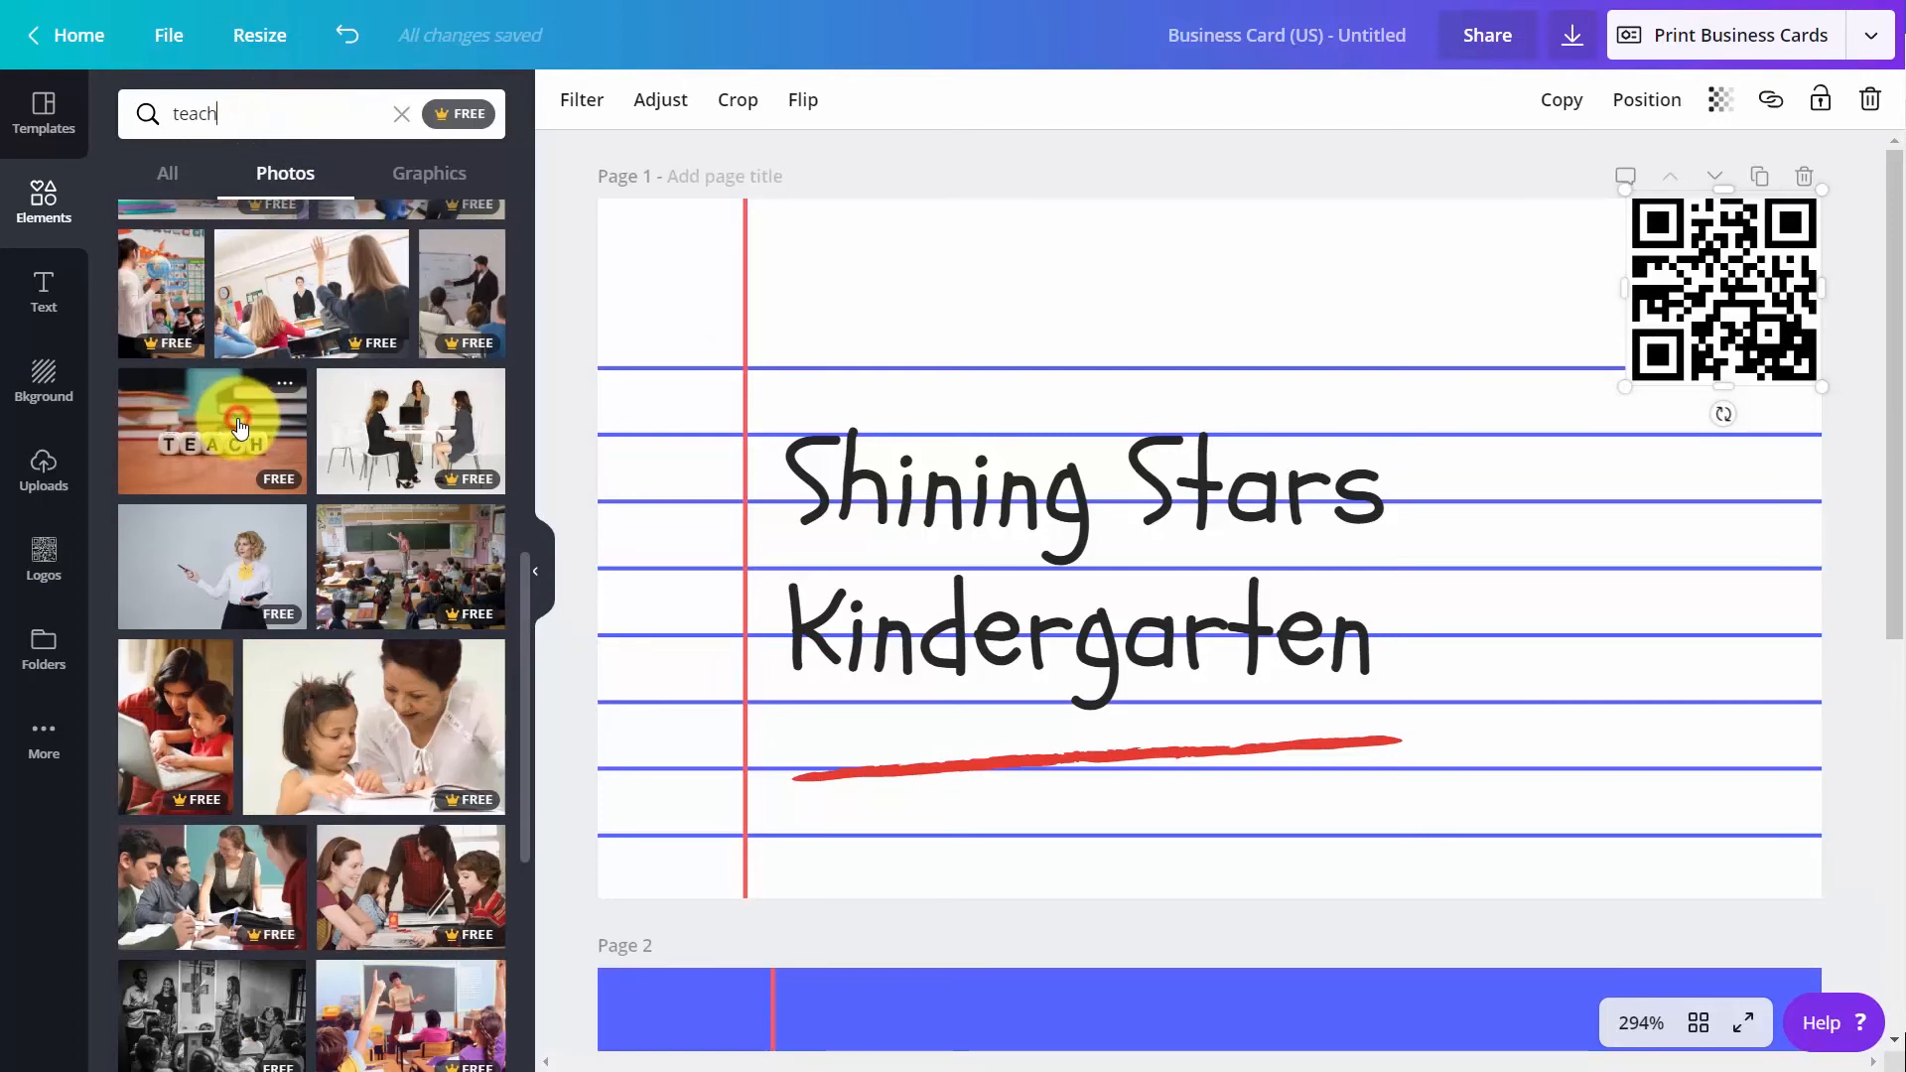
left_click(238, 425)
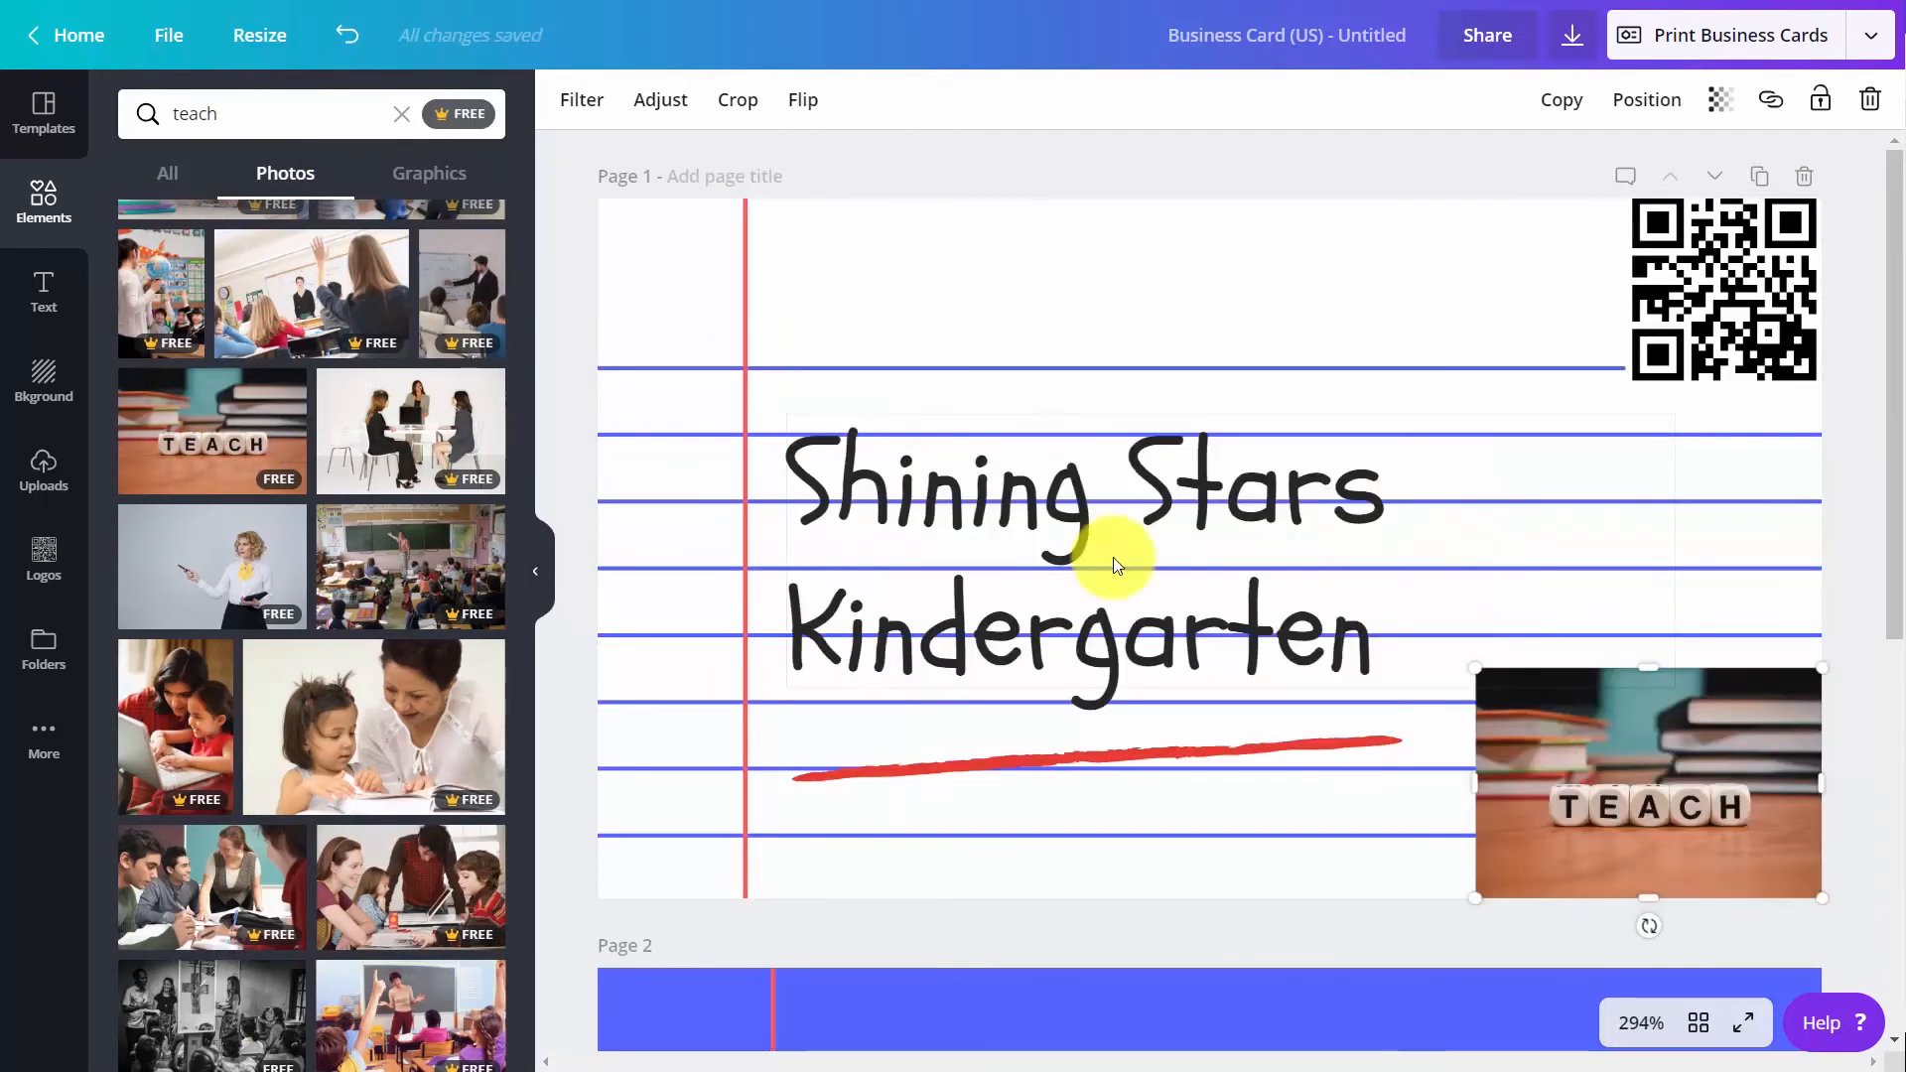
Apply the Peony filter to the "TEACH" photo on page 1
left_click(588, 100)
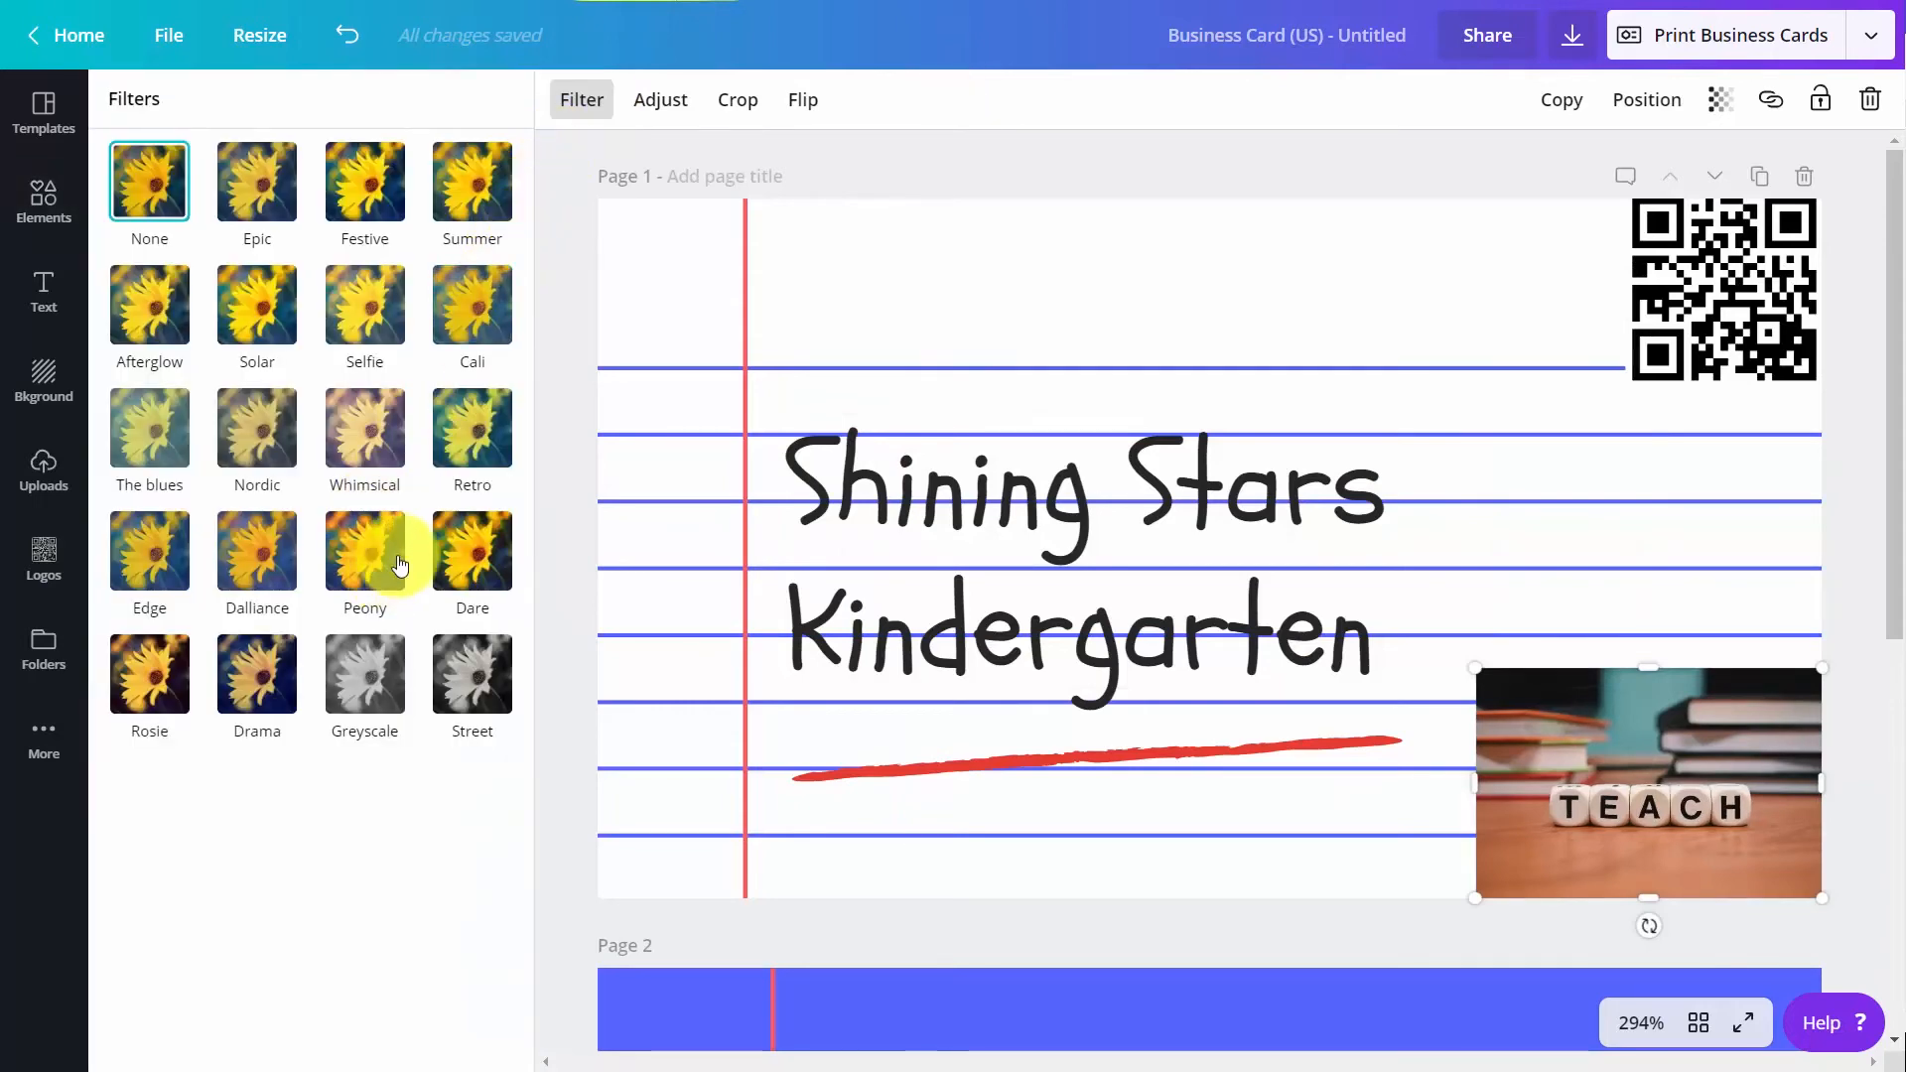
left_click(380, 571)
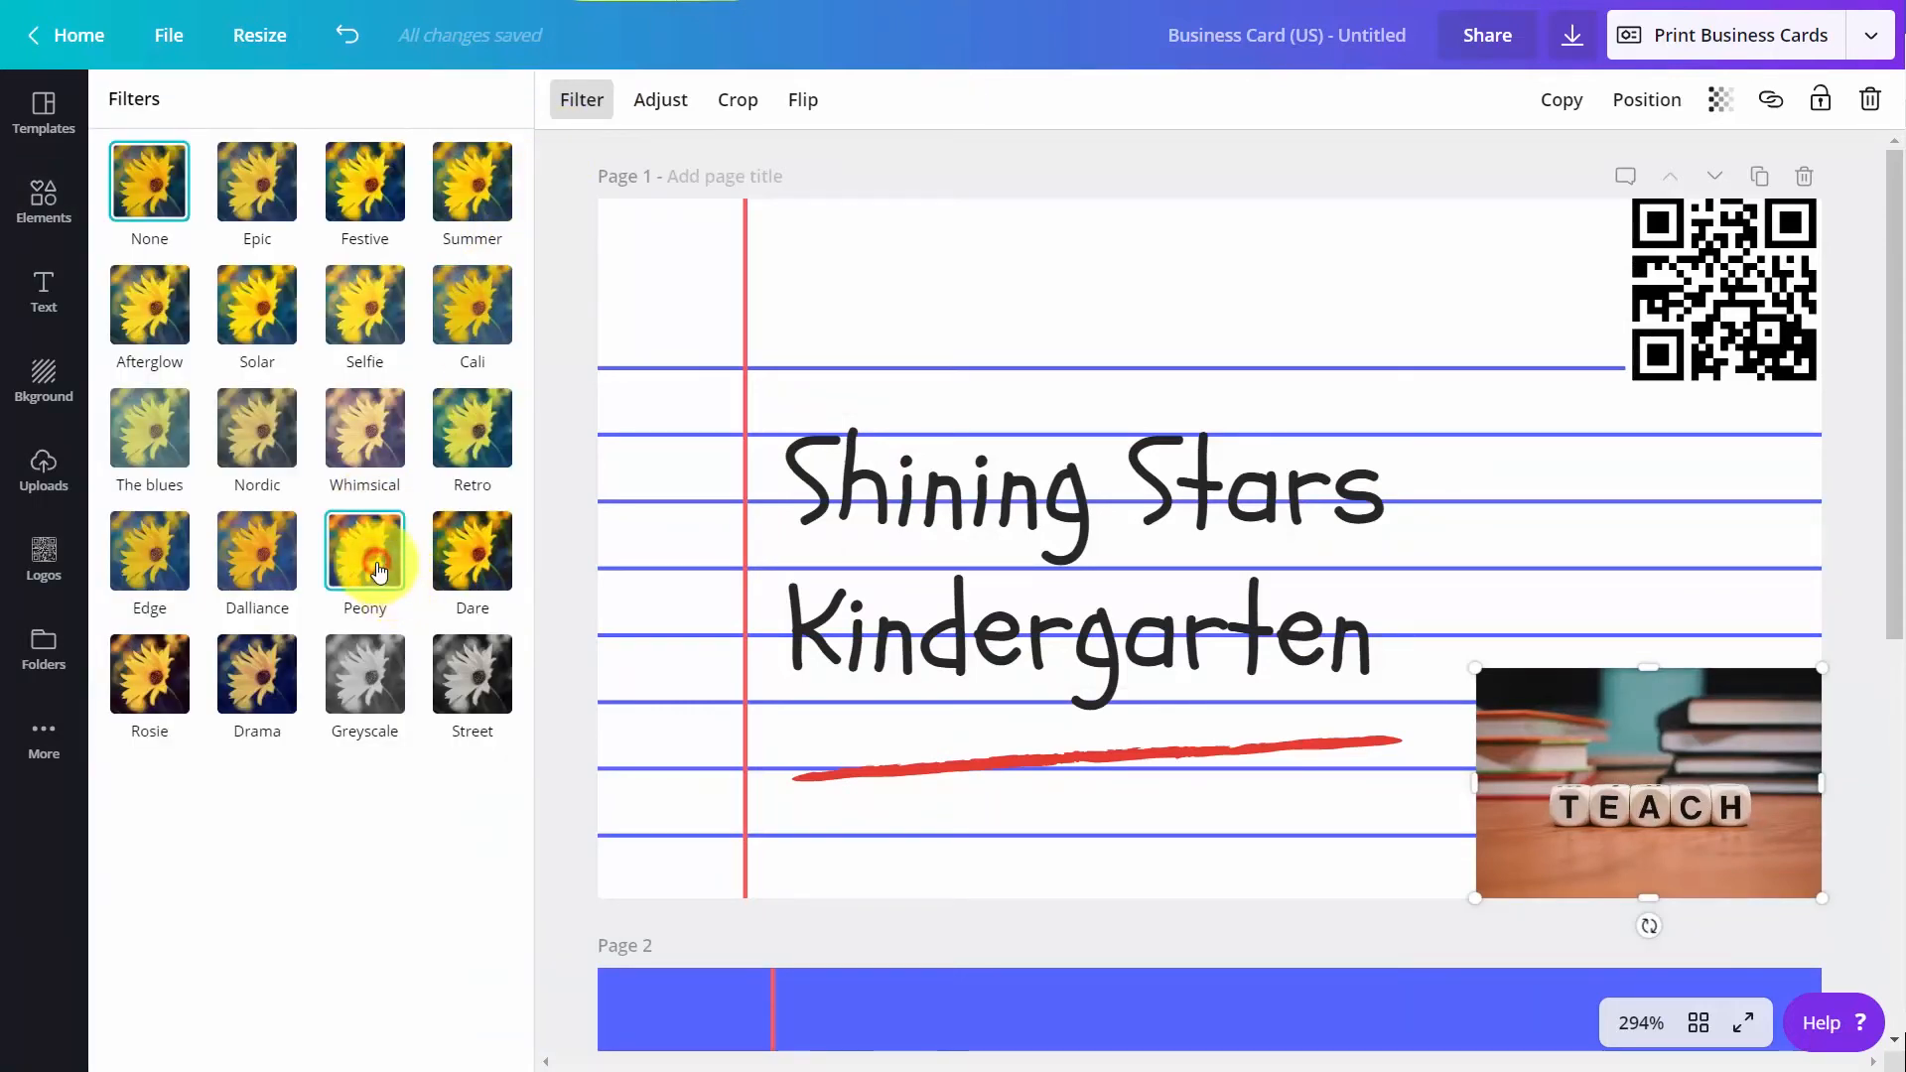
left_click(380, 571)
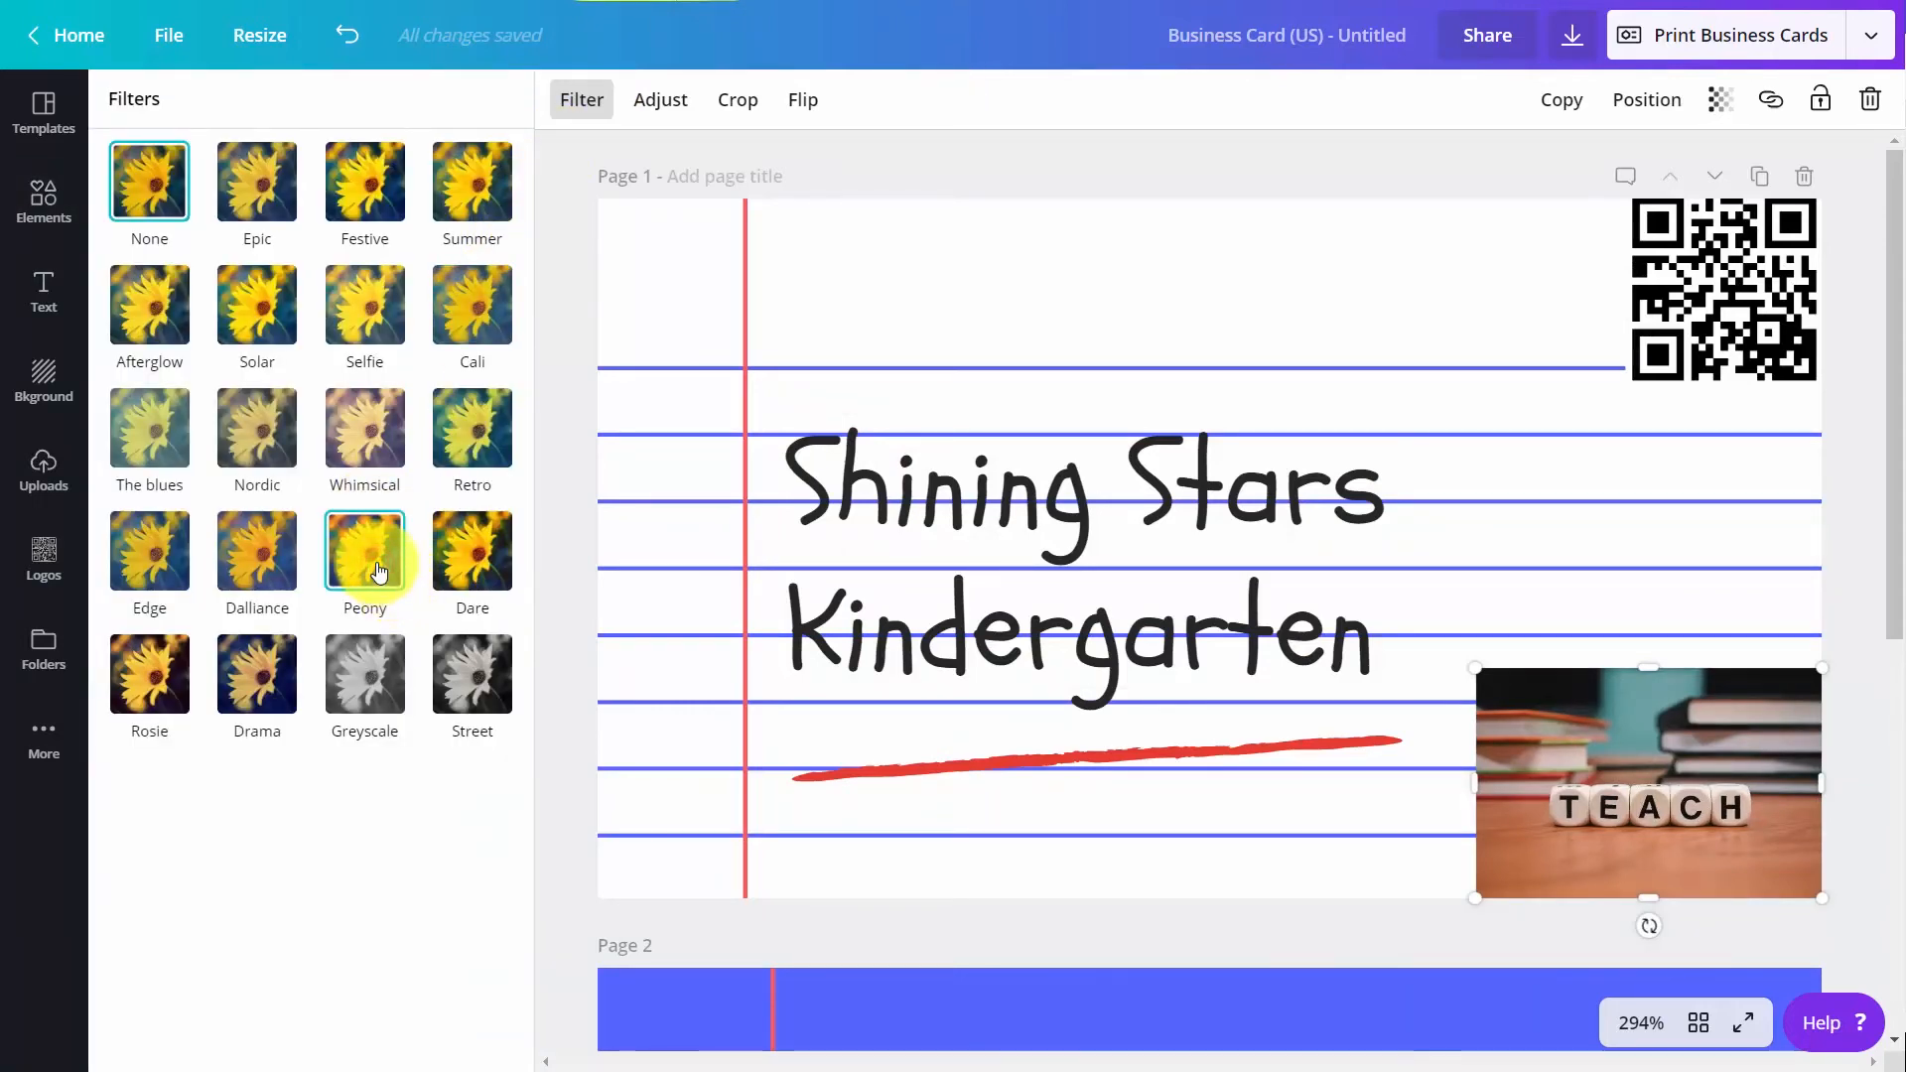
Flip the "TEACH" photo horizontally and flip it back to its original orientation
left_click(806, 103)
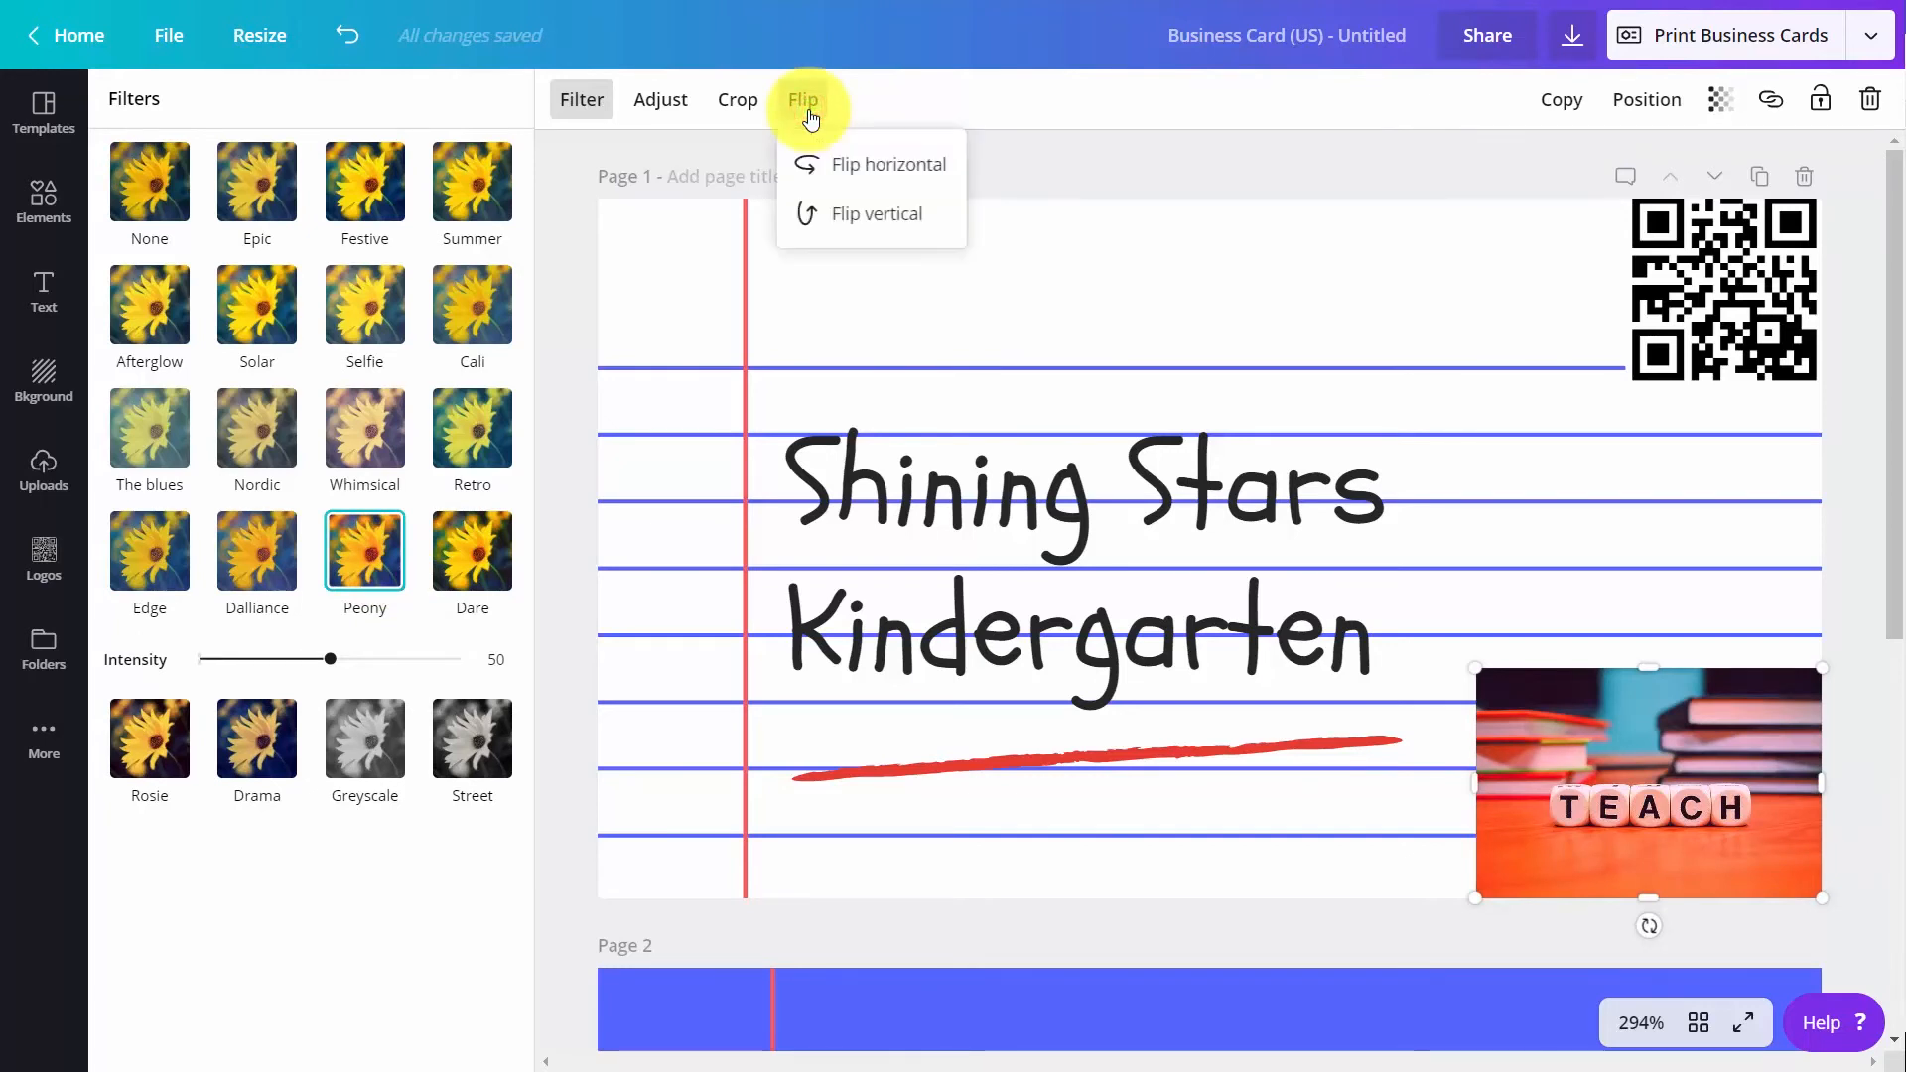
left_click(816, 164)
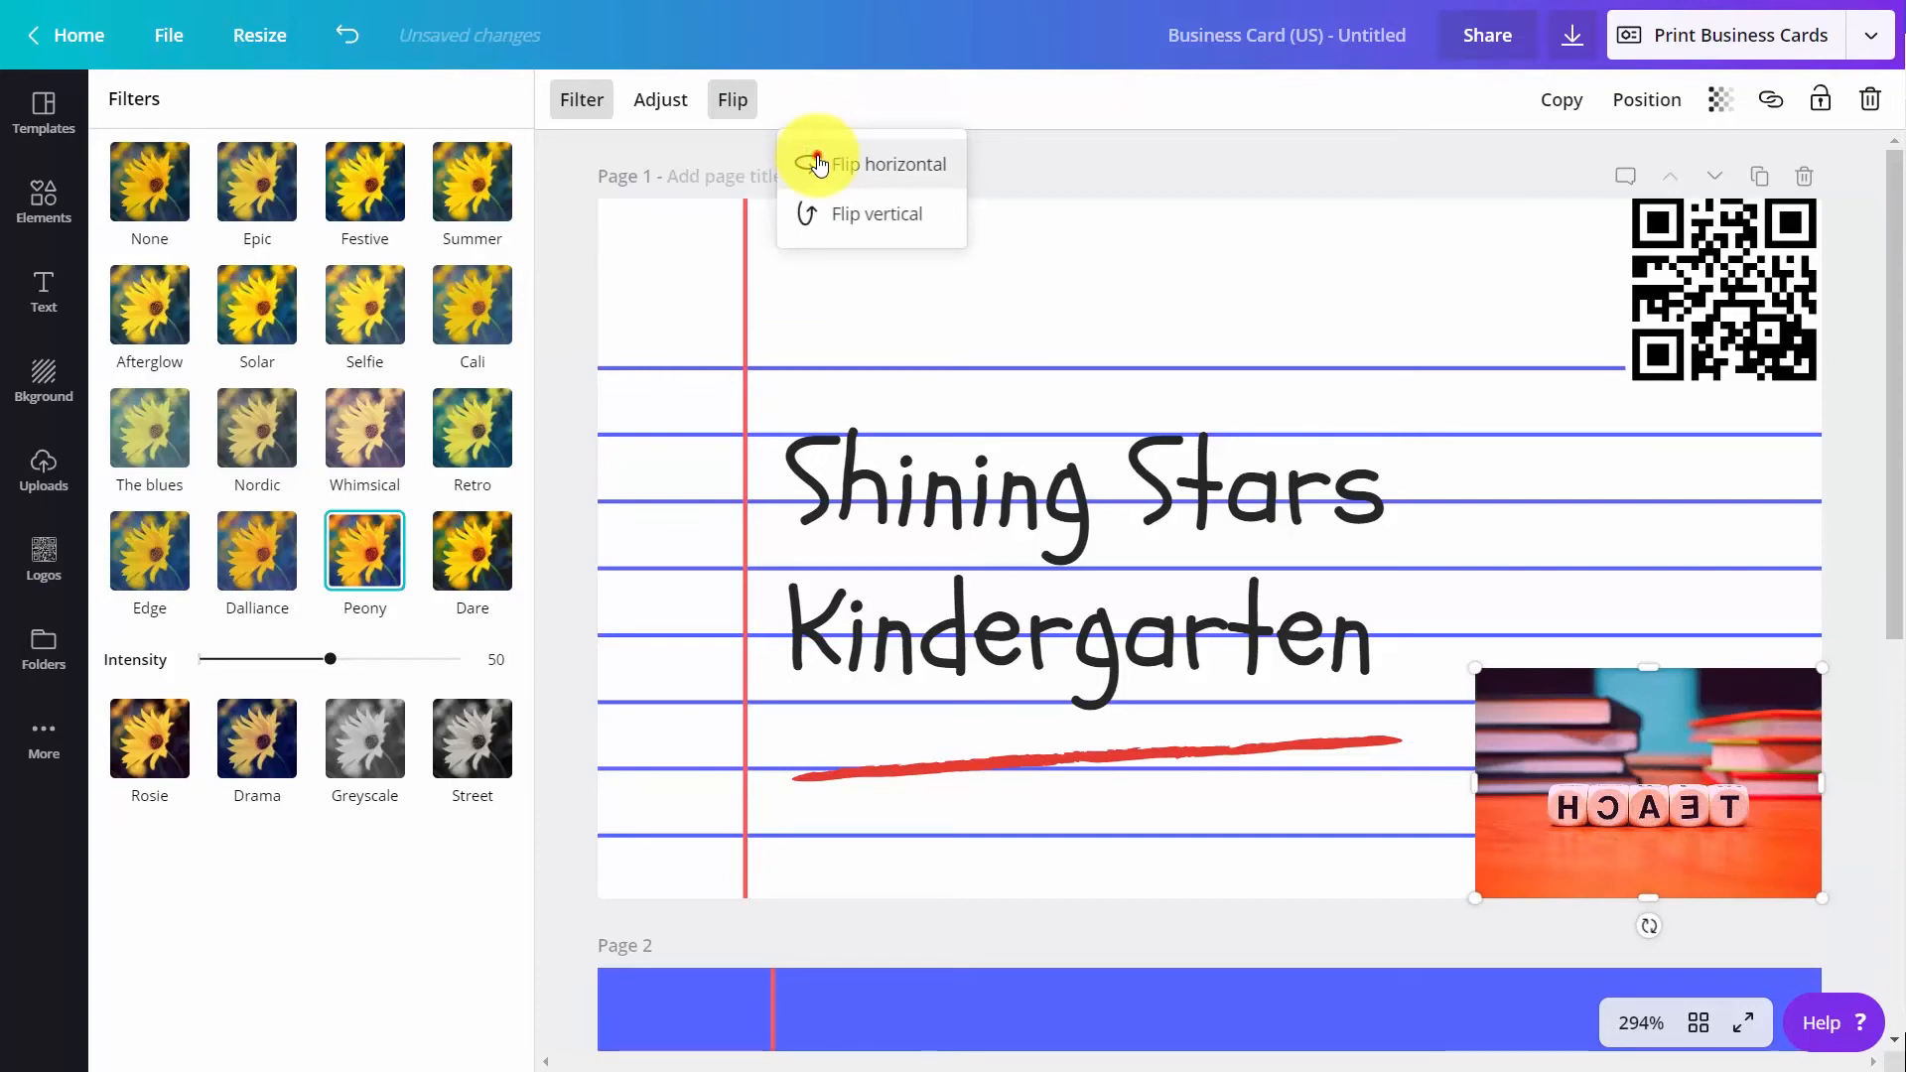
left_click(815, 163)
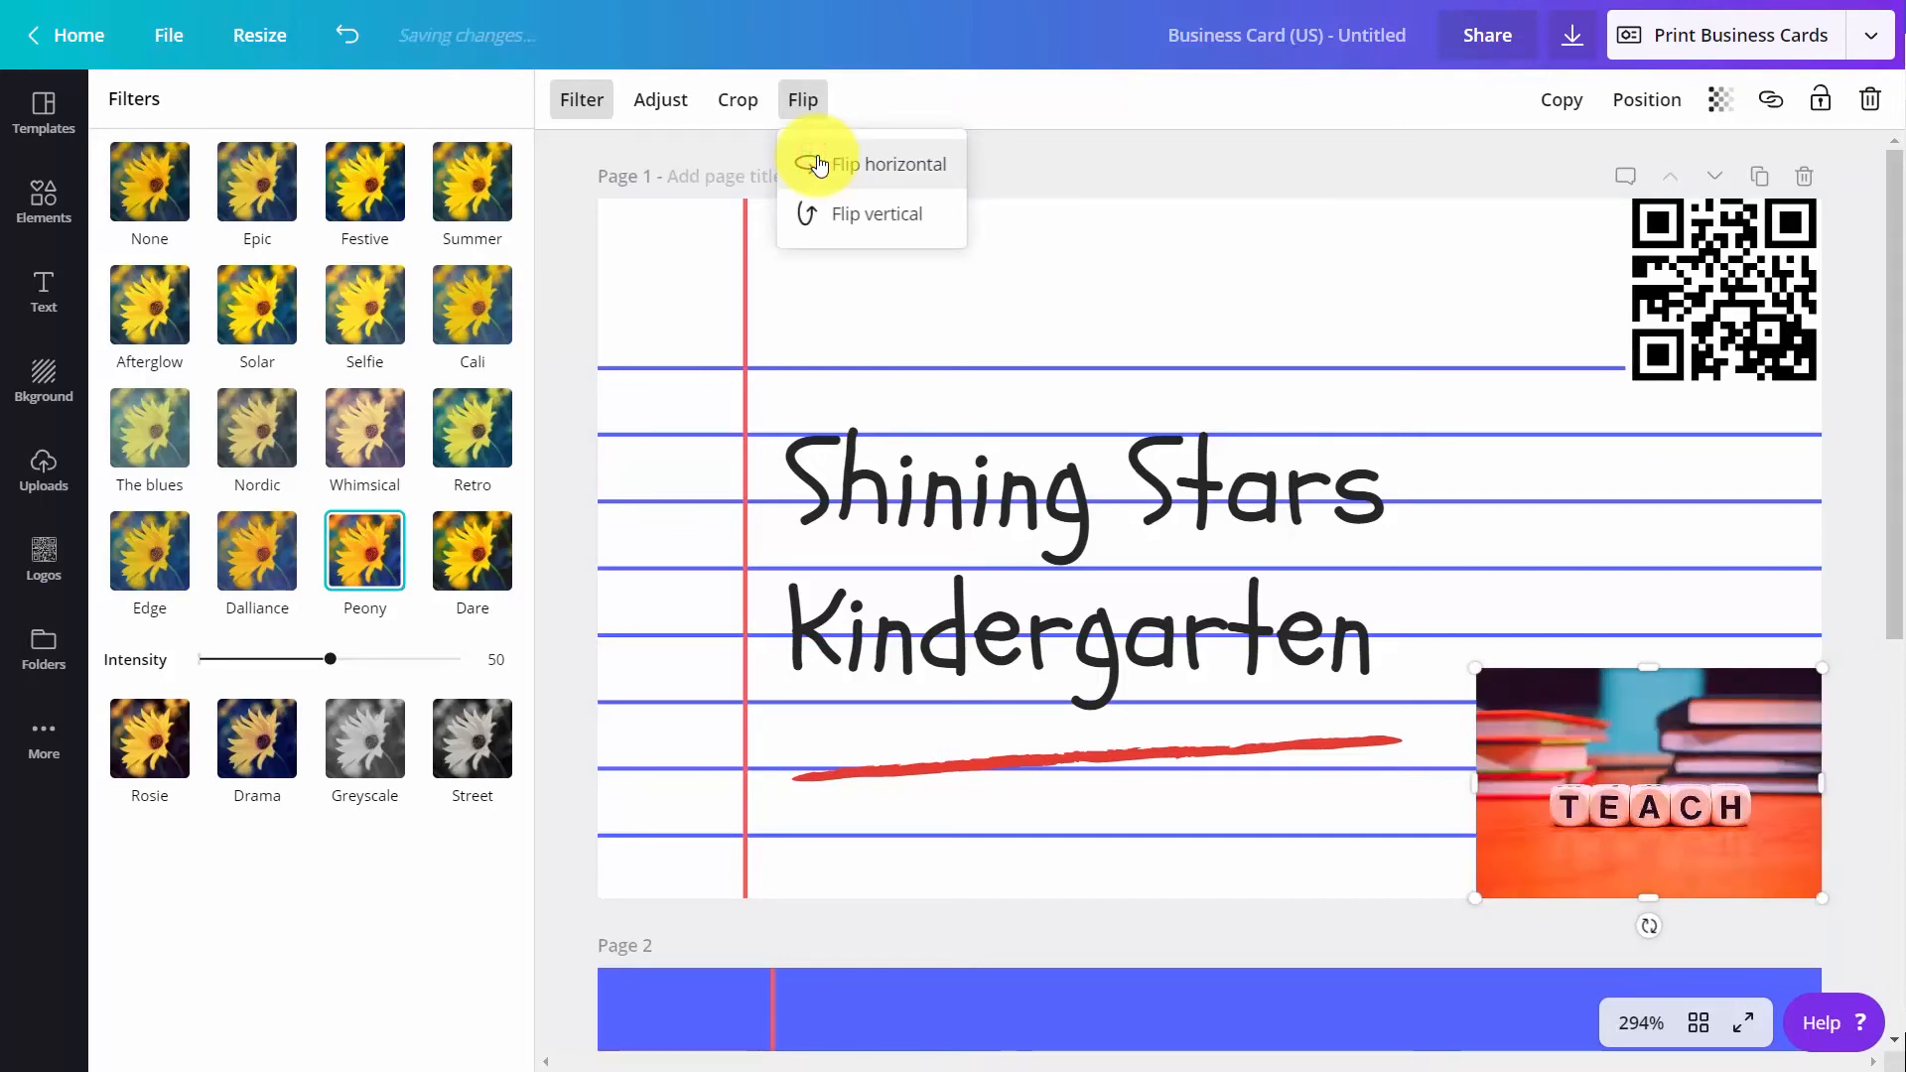
Set the transparency of the "TEACH" photo to 18 and deselect it
left_click(1721, 107)
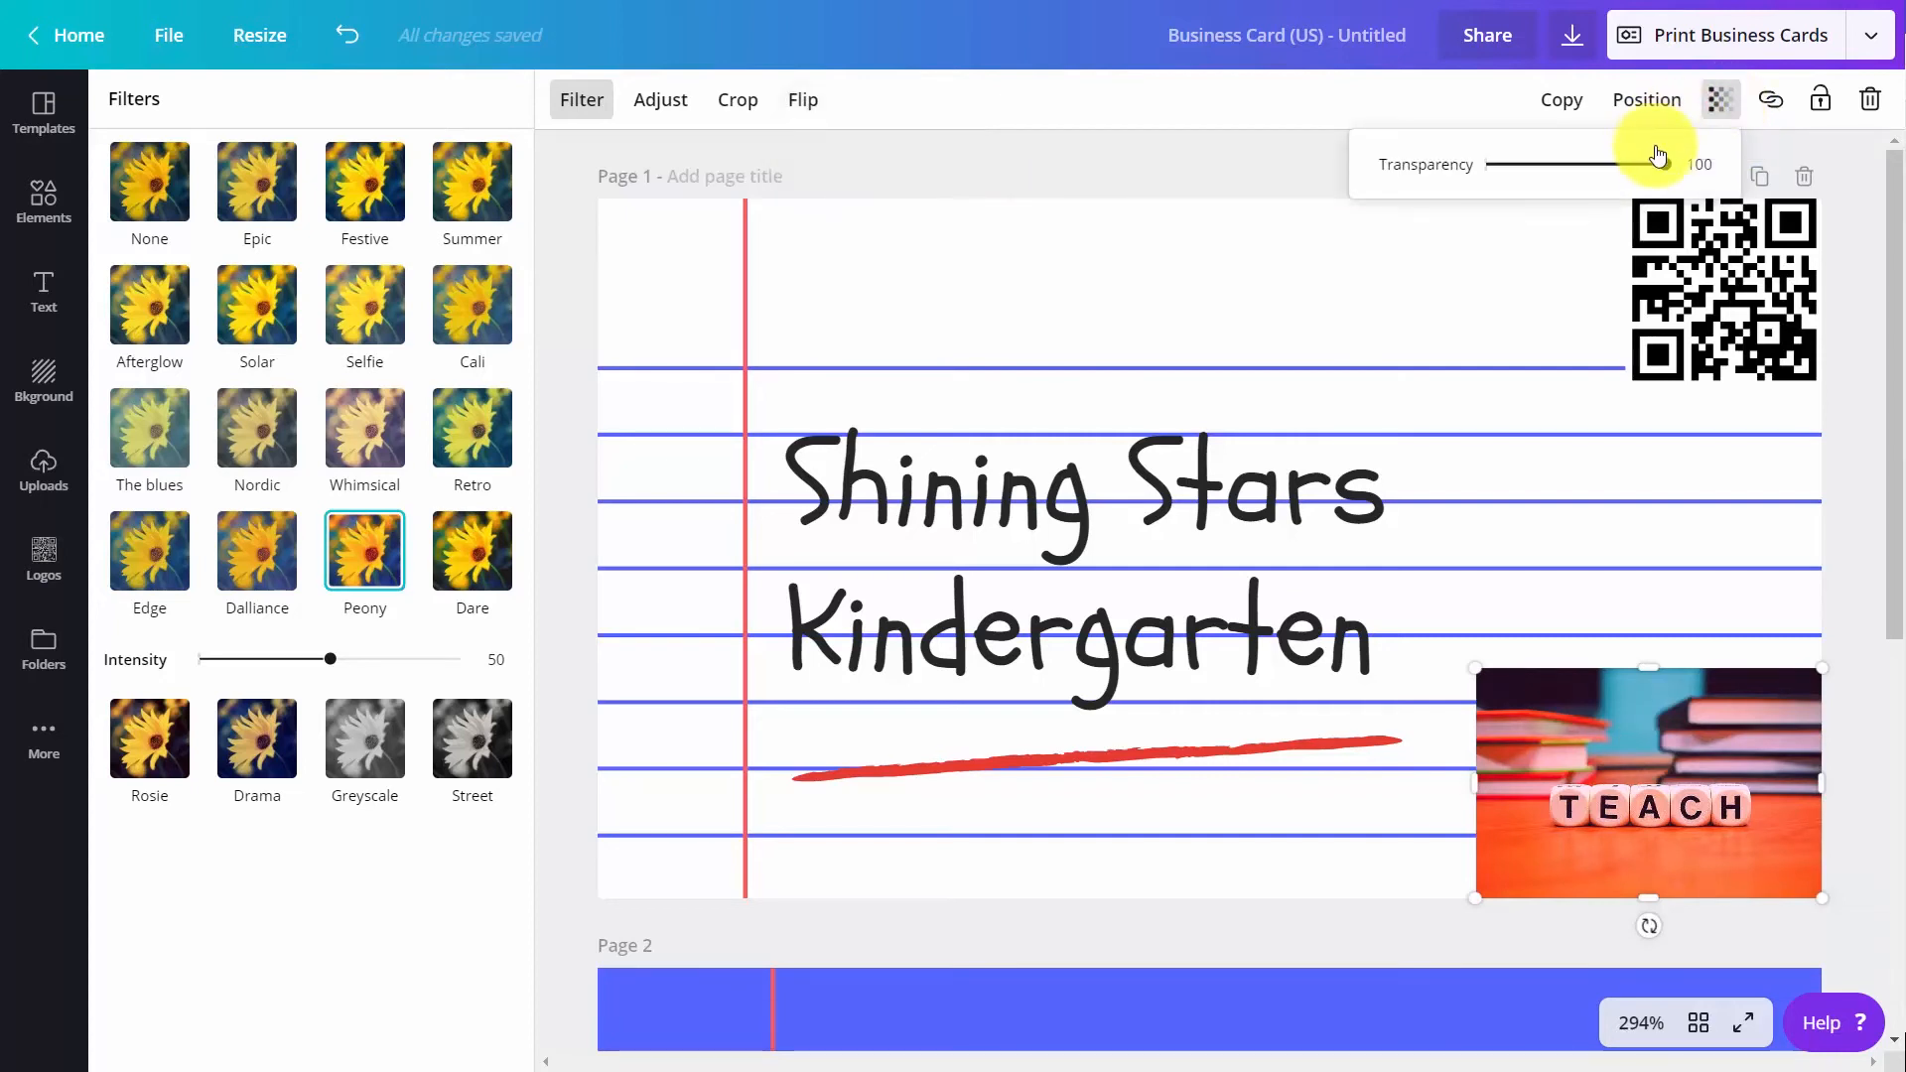
left_click_drag(1665, 170, 1518, 207)
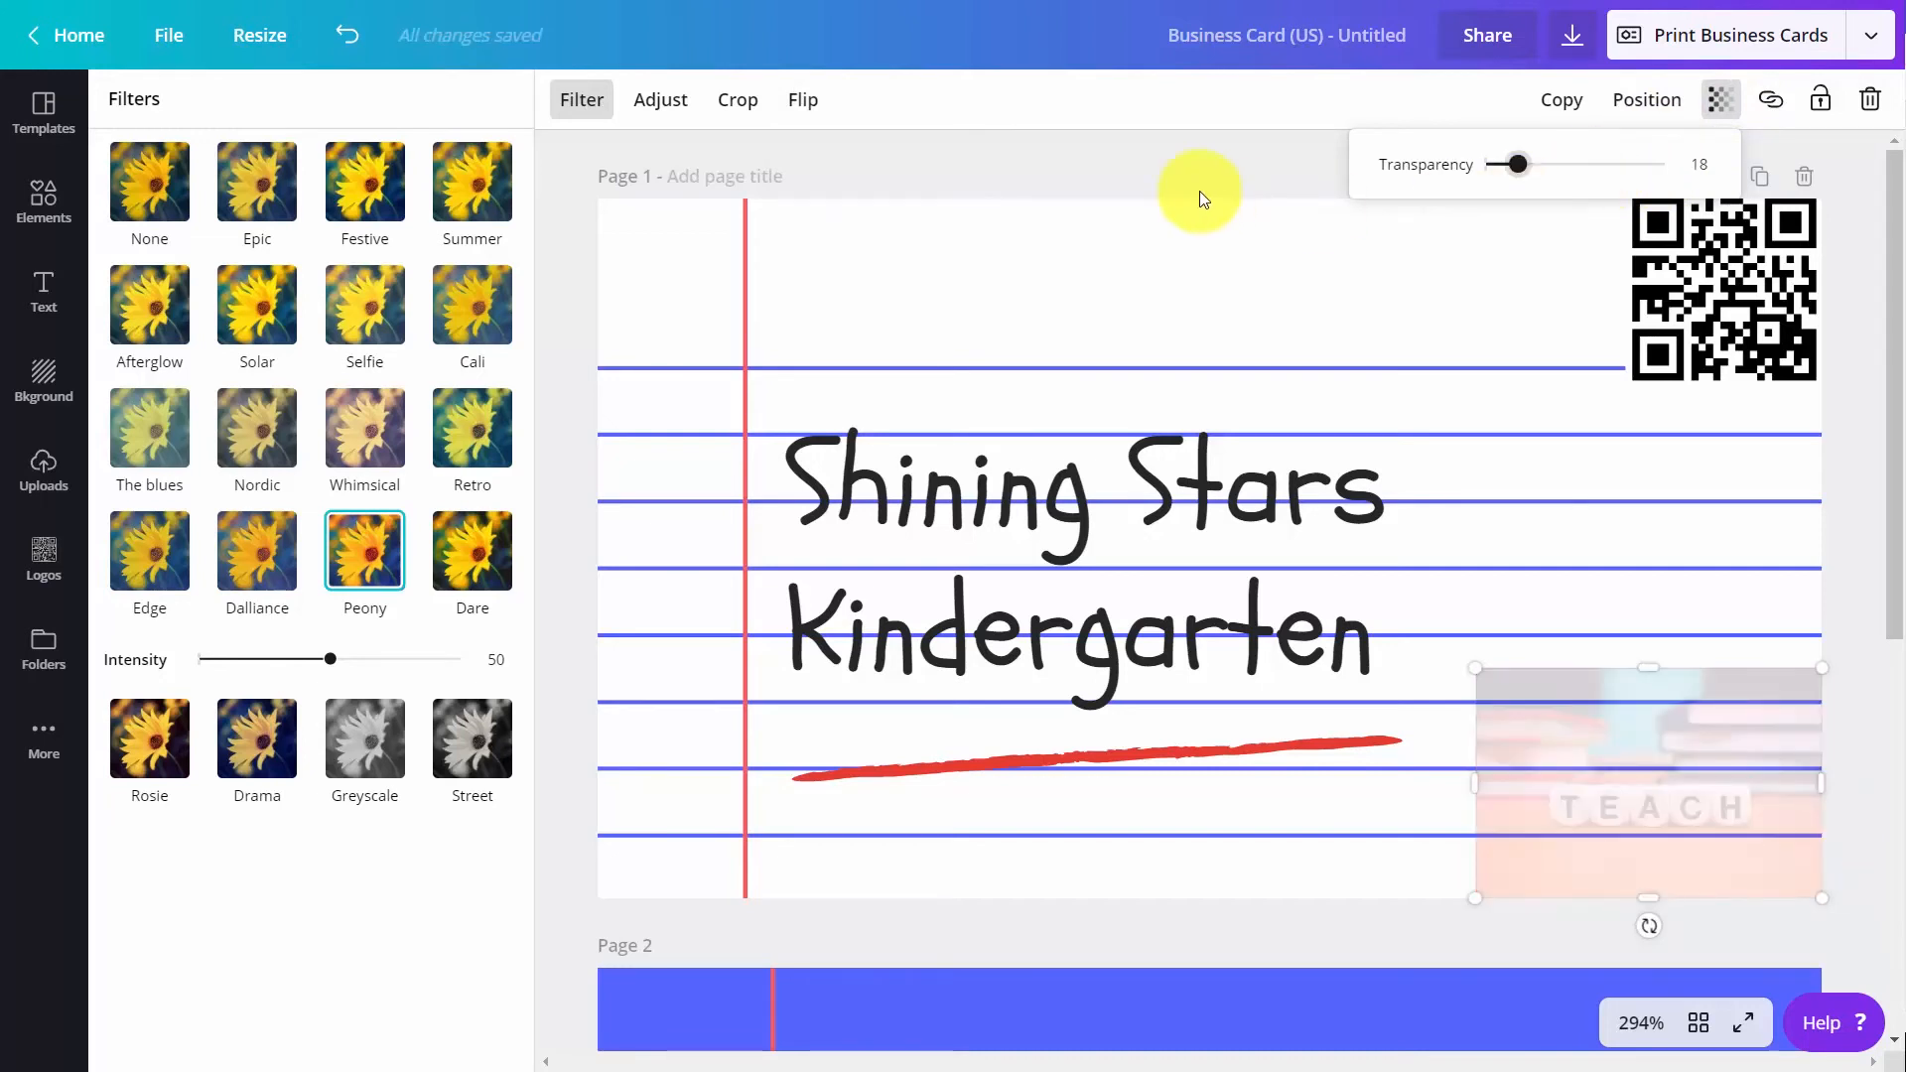
left_click(1201, 150)
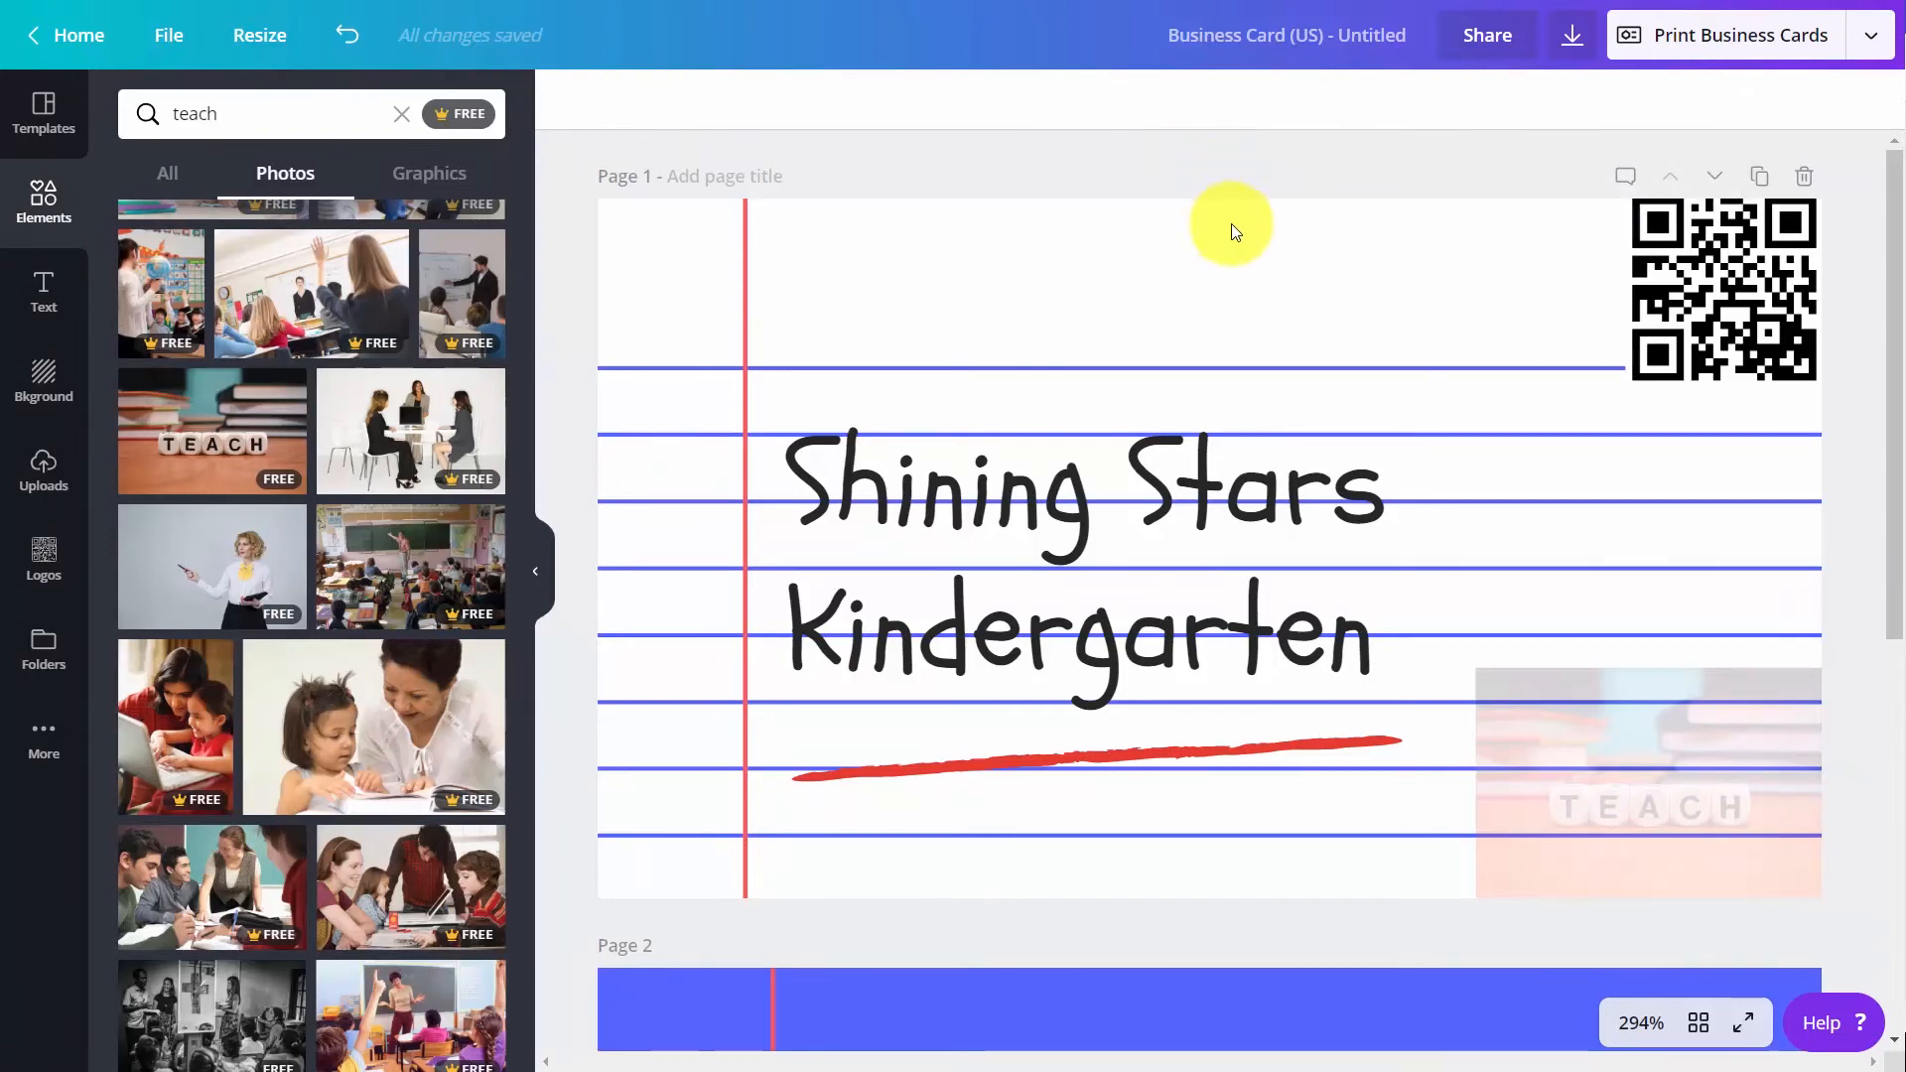
Change the font of the whole "Shining Stars Kindergarten" heading to the brand font Arimo
double_click(1053, 481)
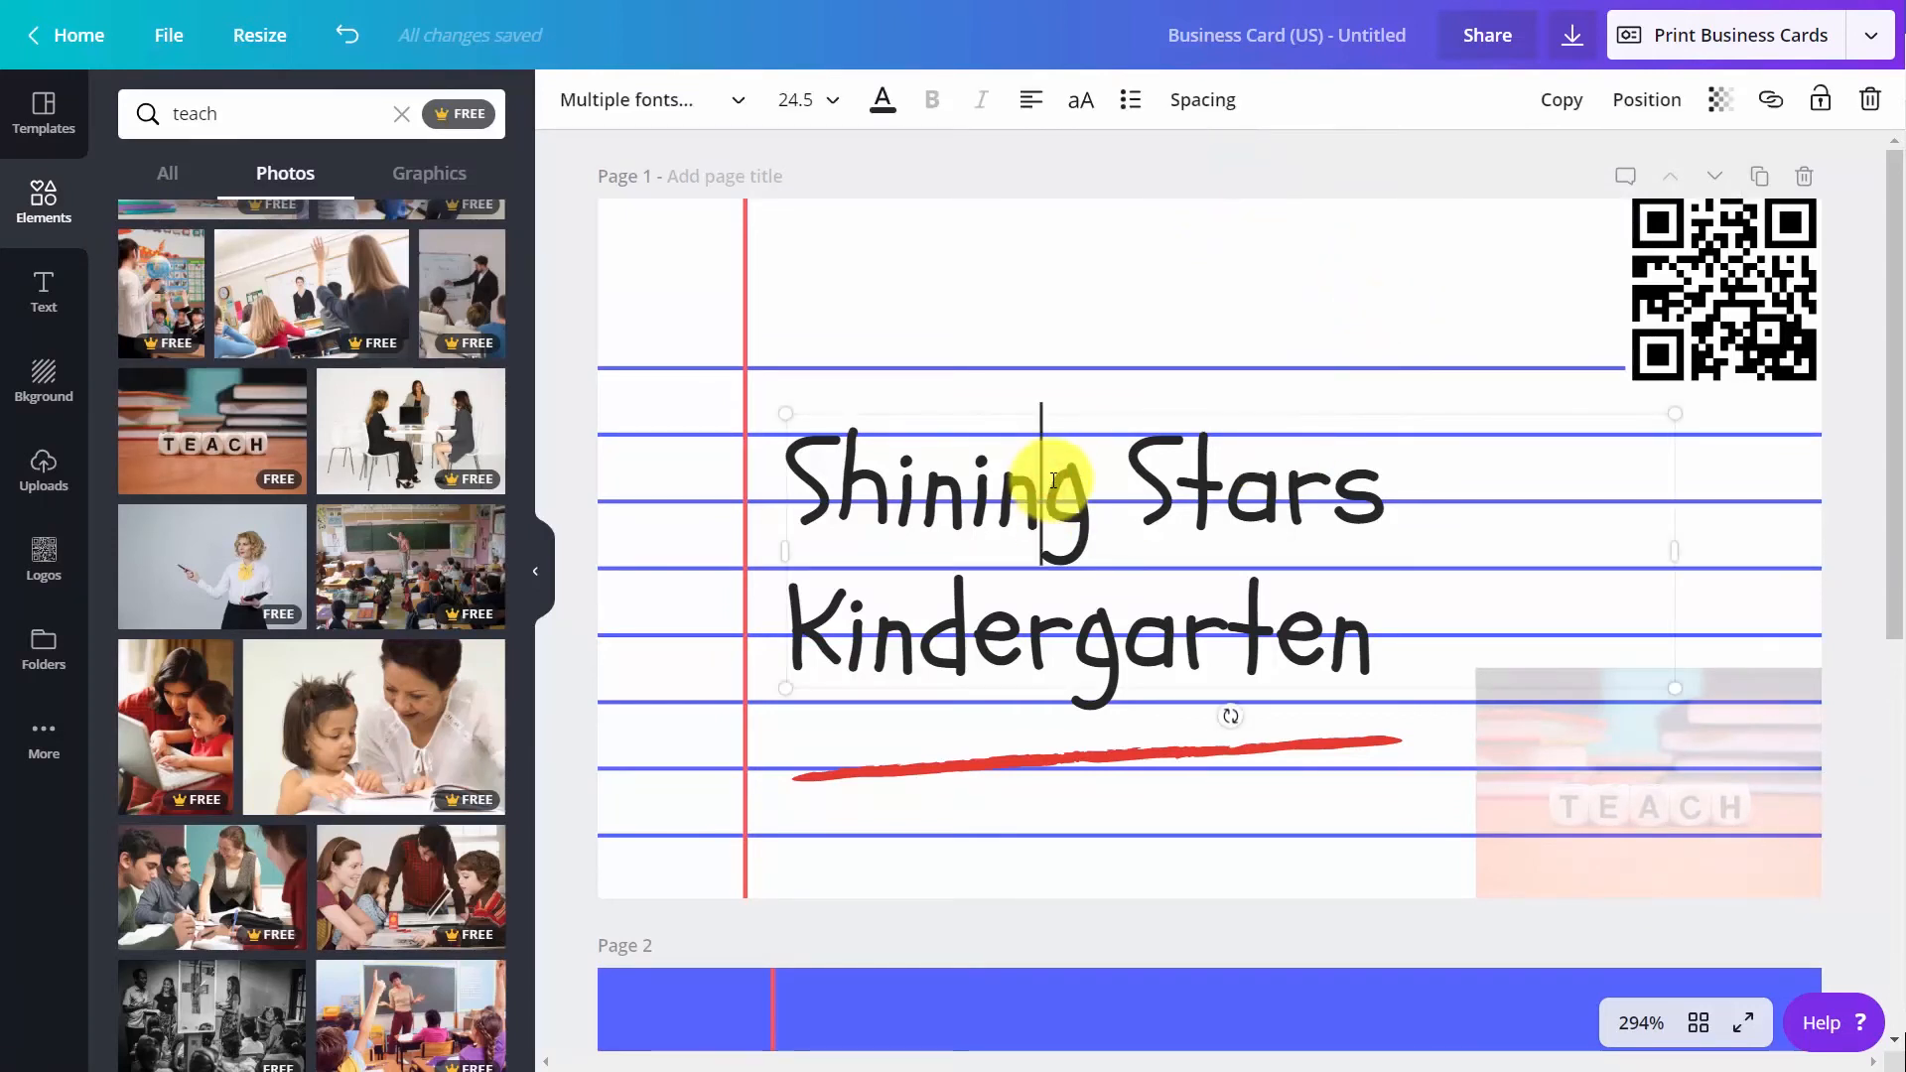
triple_click(843, 477)
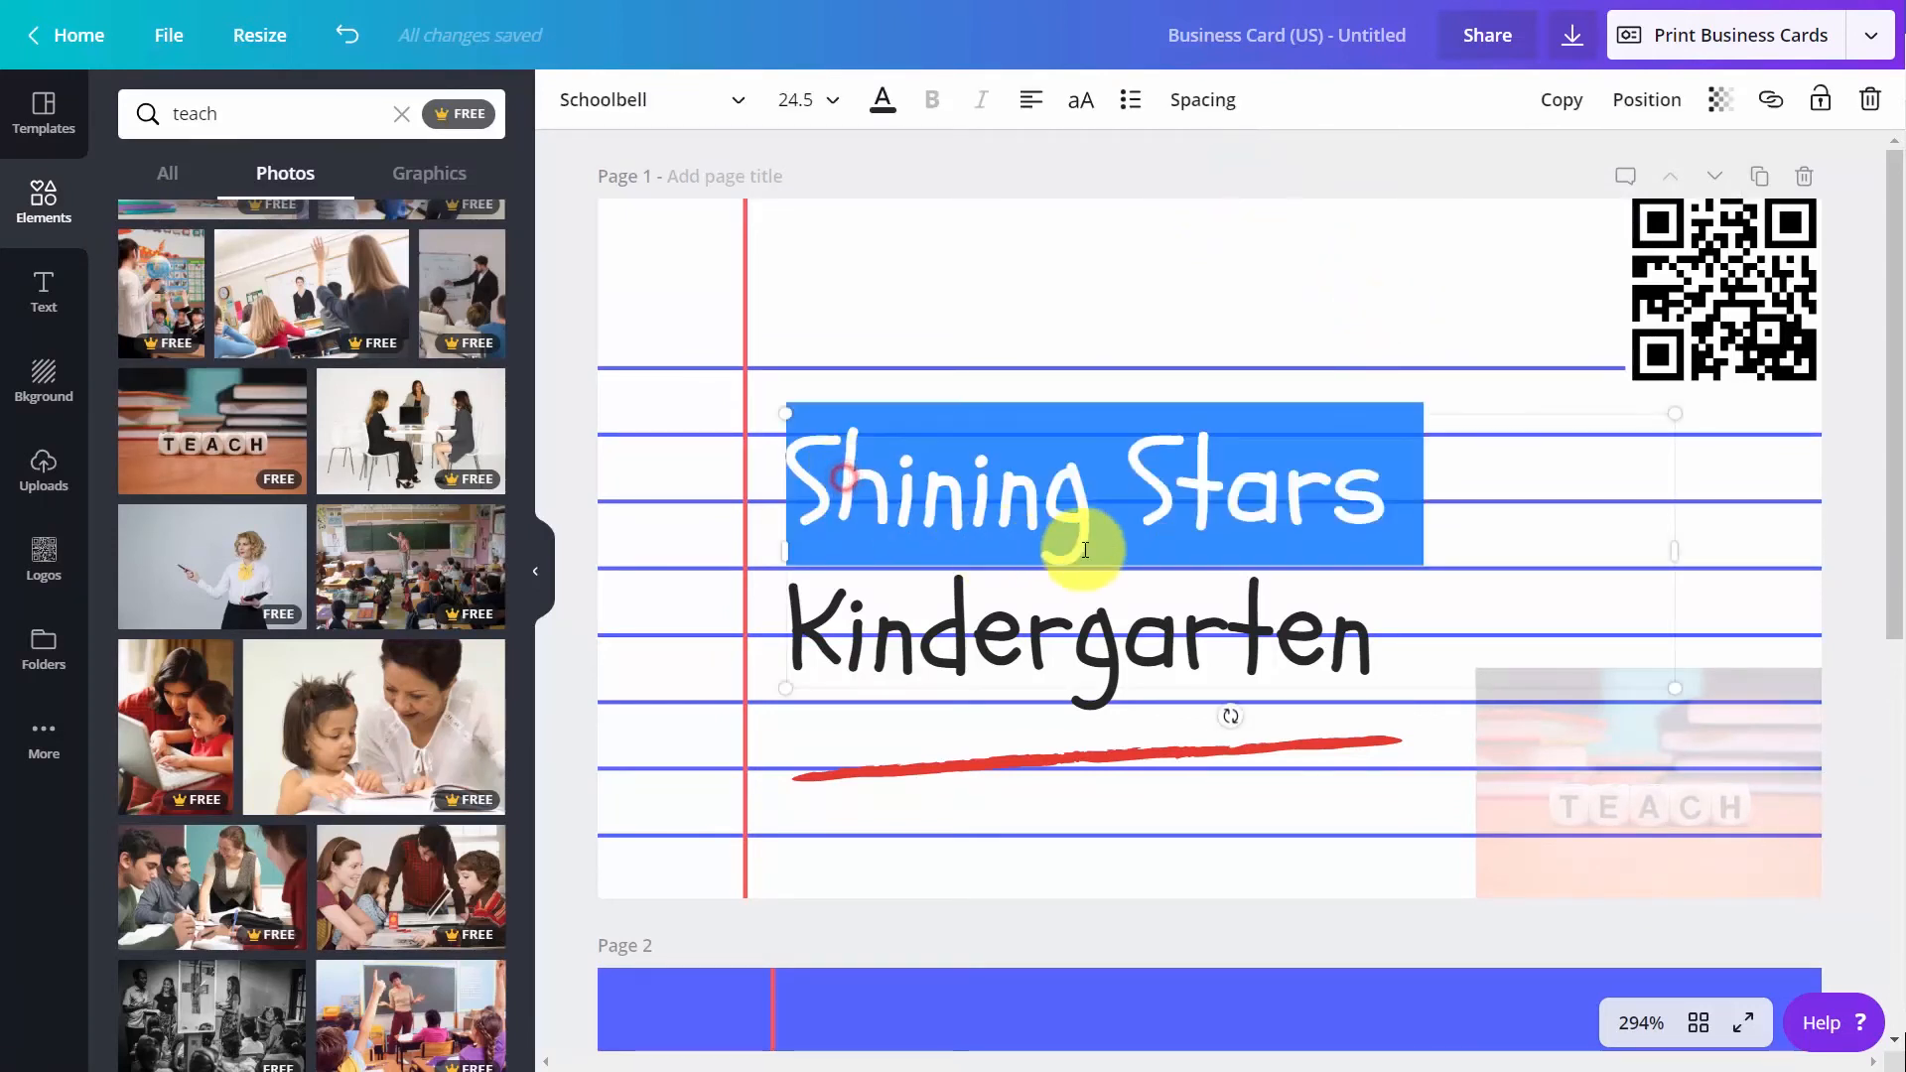
left_click(1368, 630)
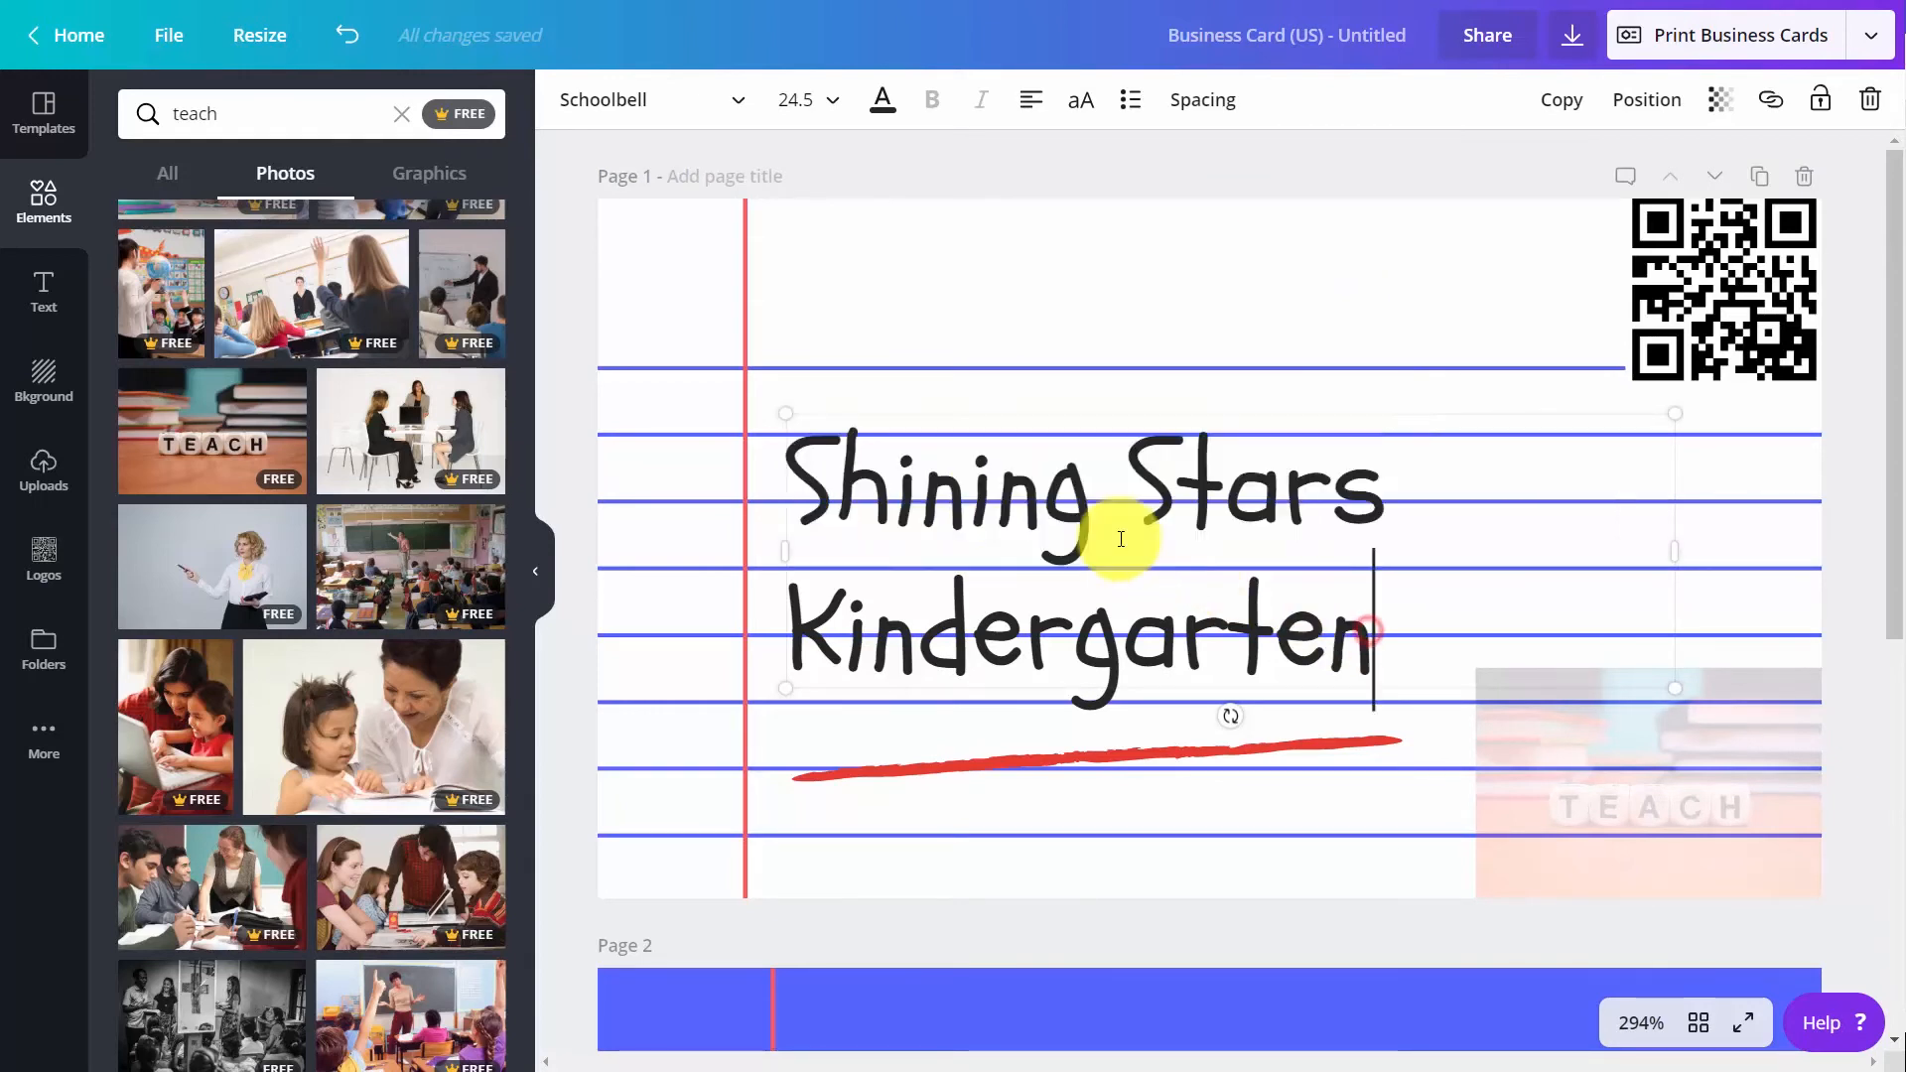
left_click_drag(1371, 636, 783, 485)
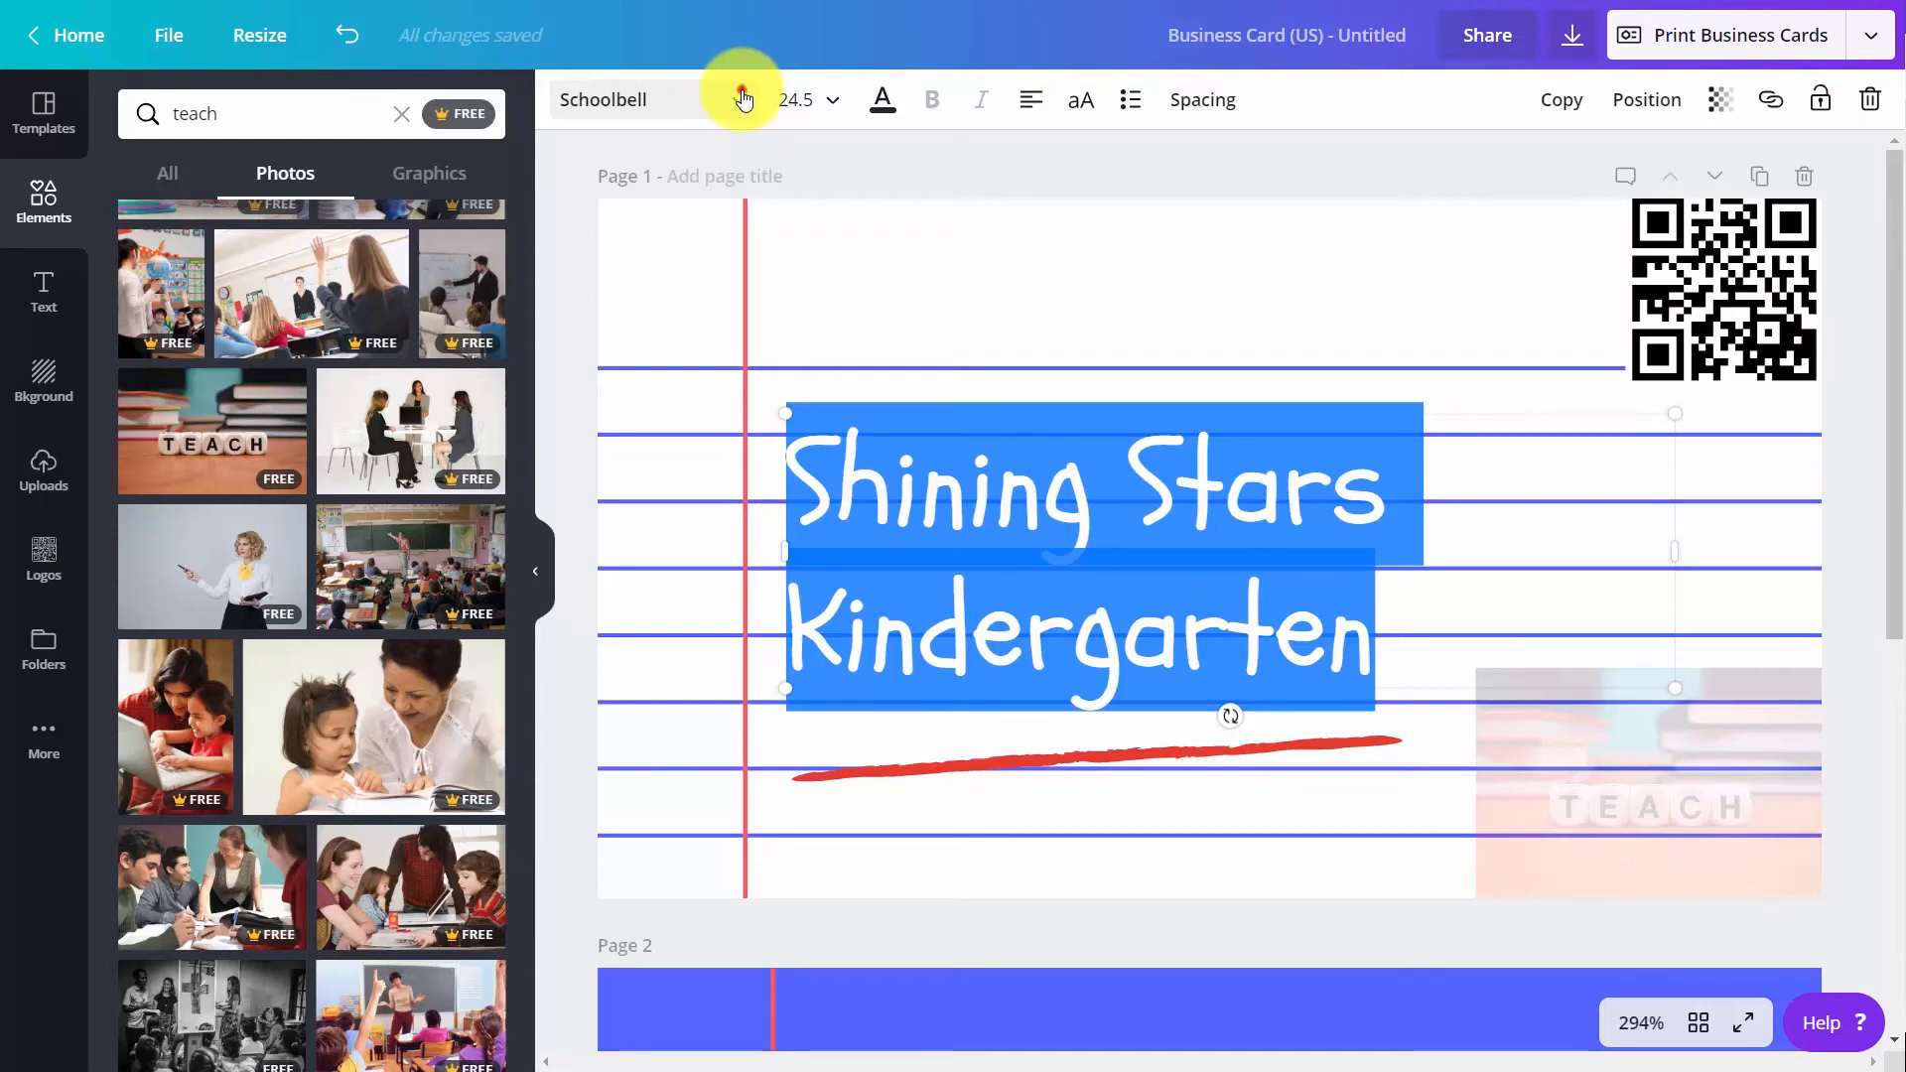
left_click(743, 99)
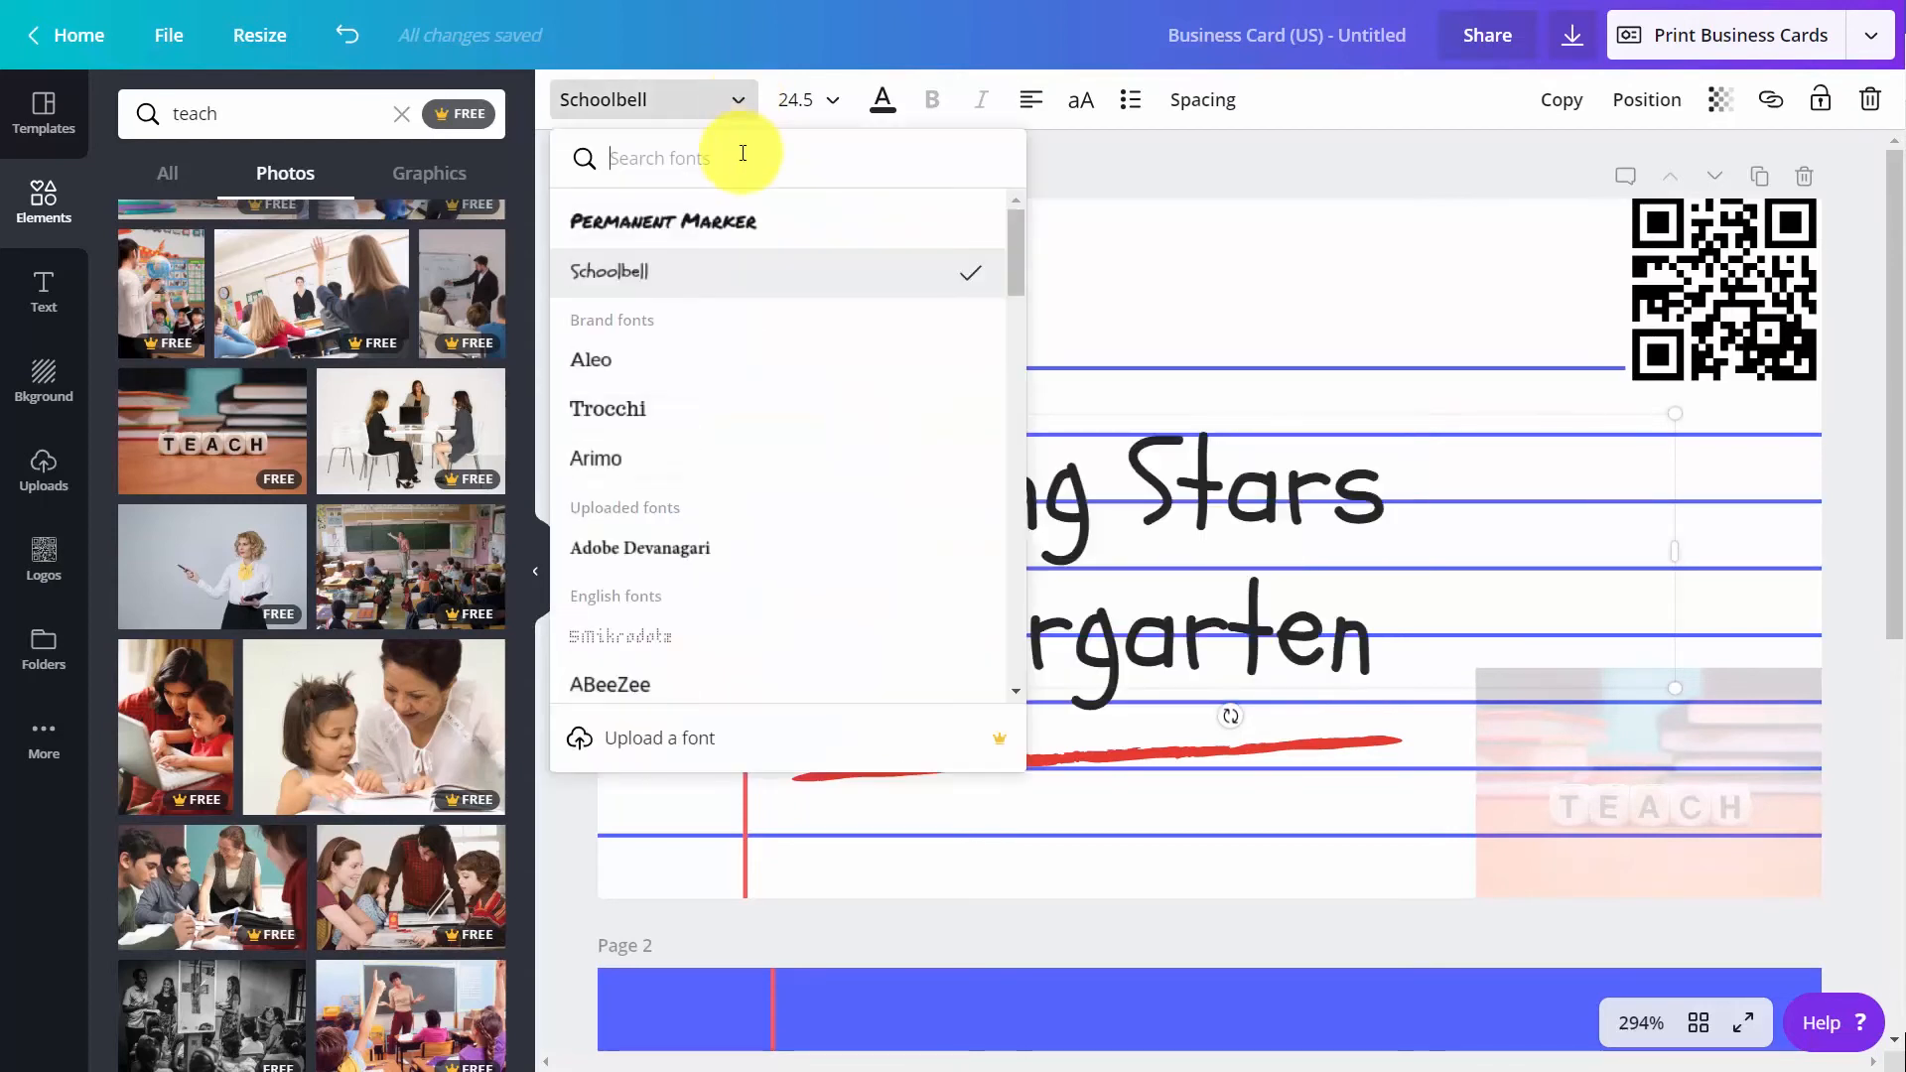
left_click(612, 472)
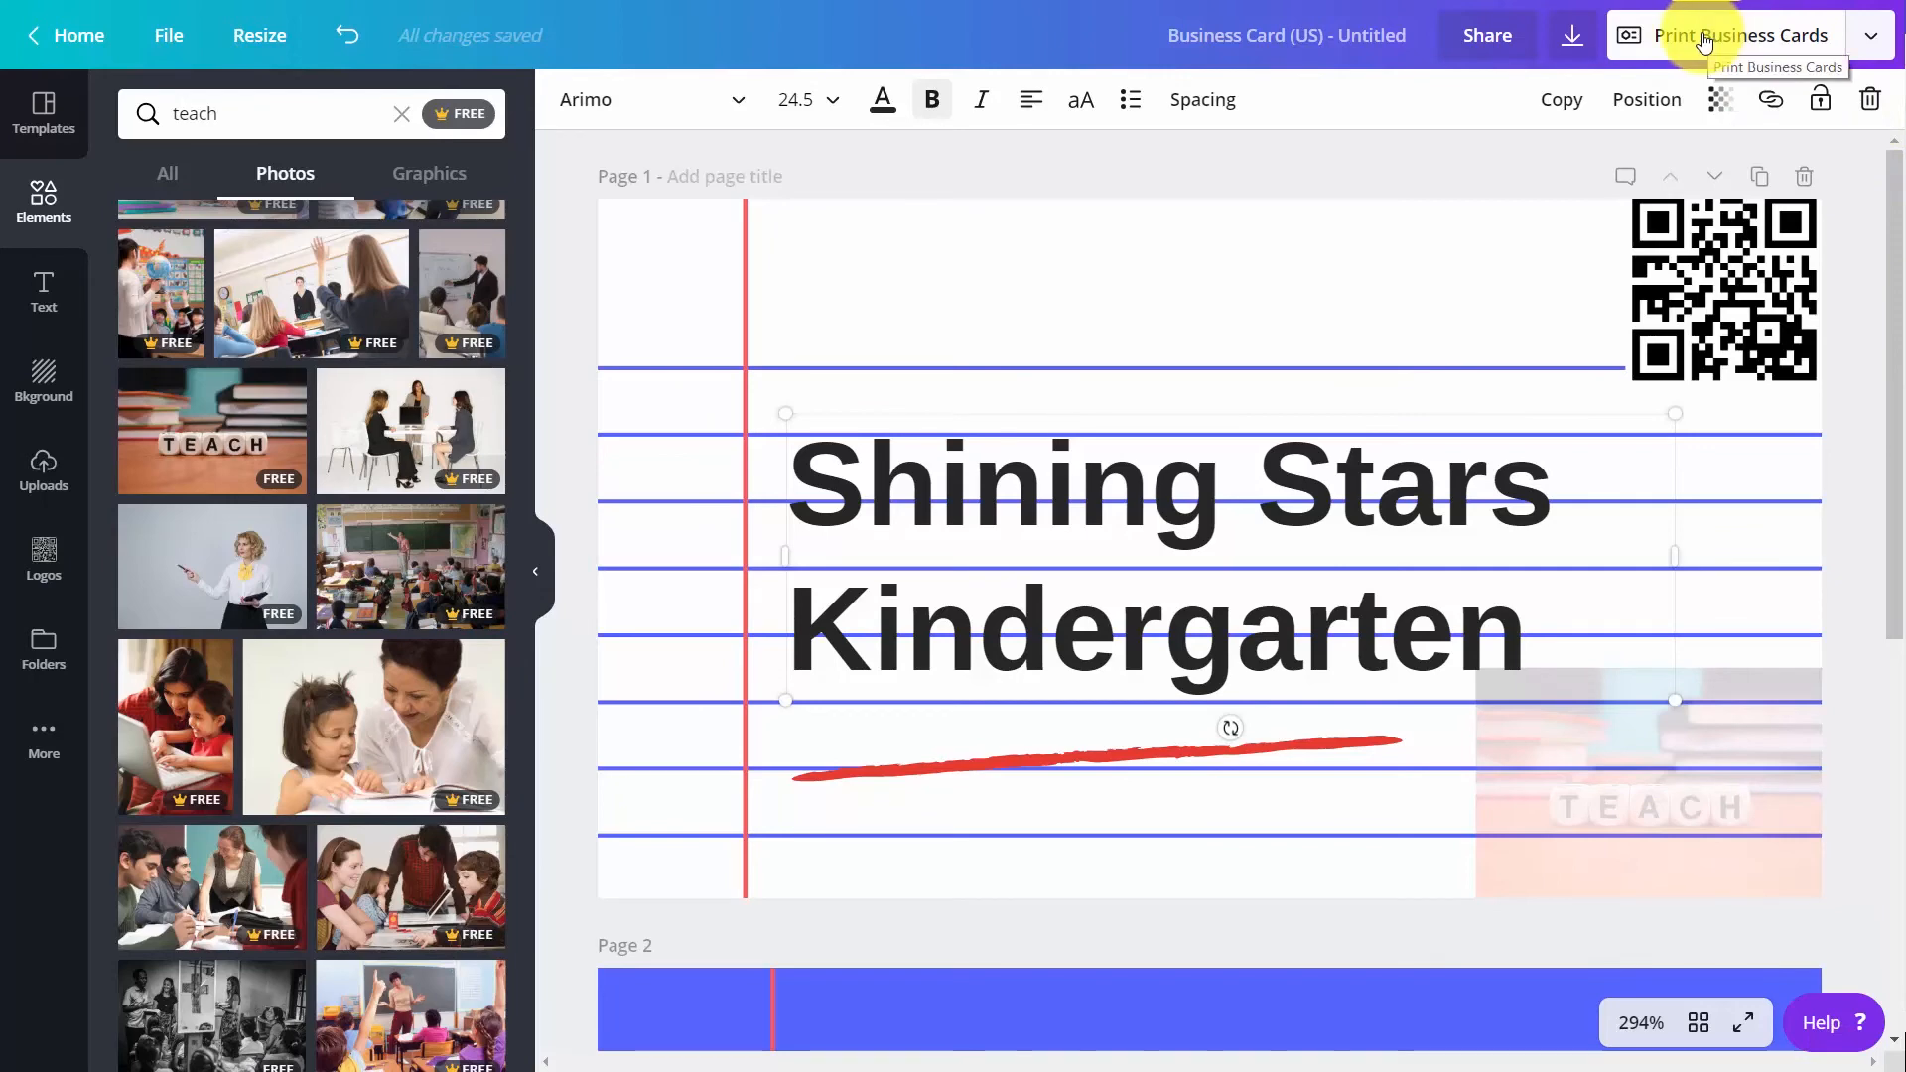
Open the print order for the business cards, review its options and set the quantity to 2,000 copies
left_click(1700, 41)
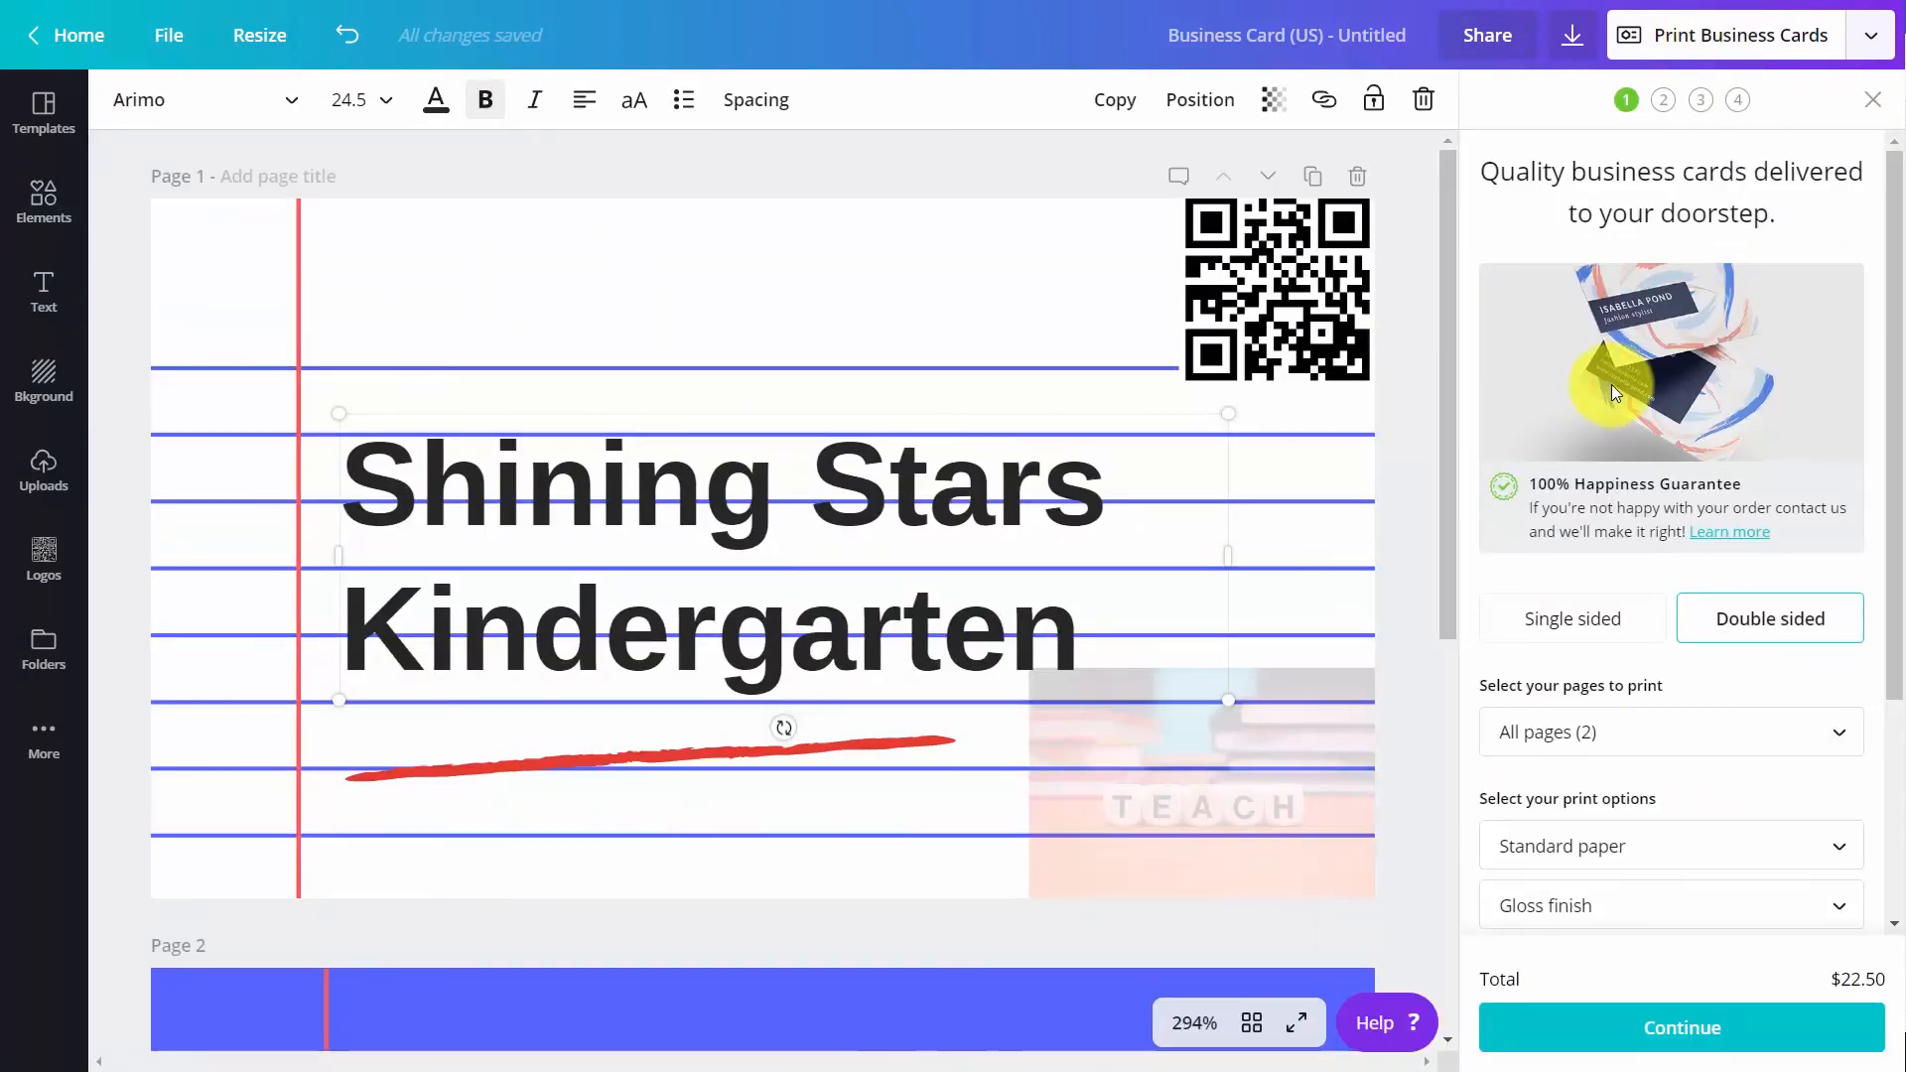
scroll(1611, 384, "down", 2)
scroll(1616, 373, "down", 3)
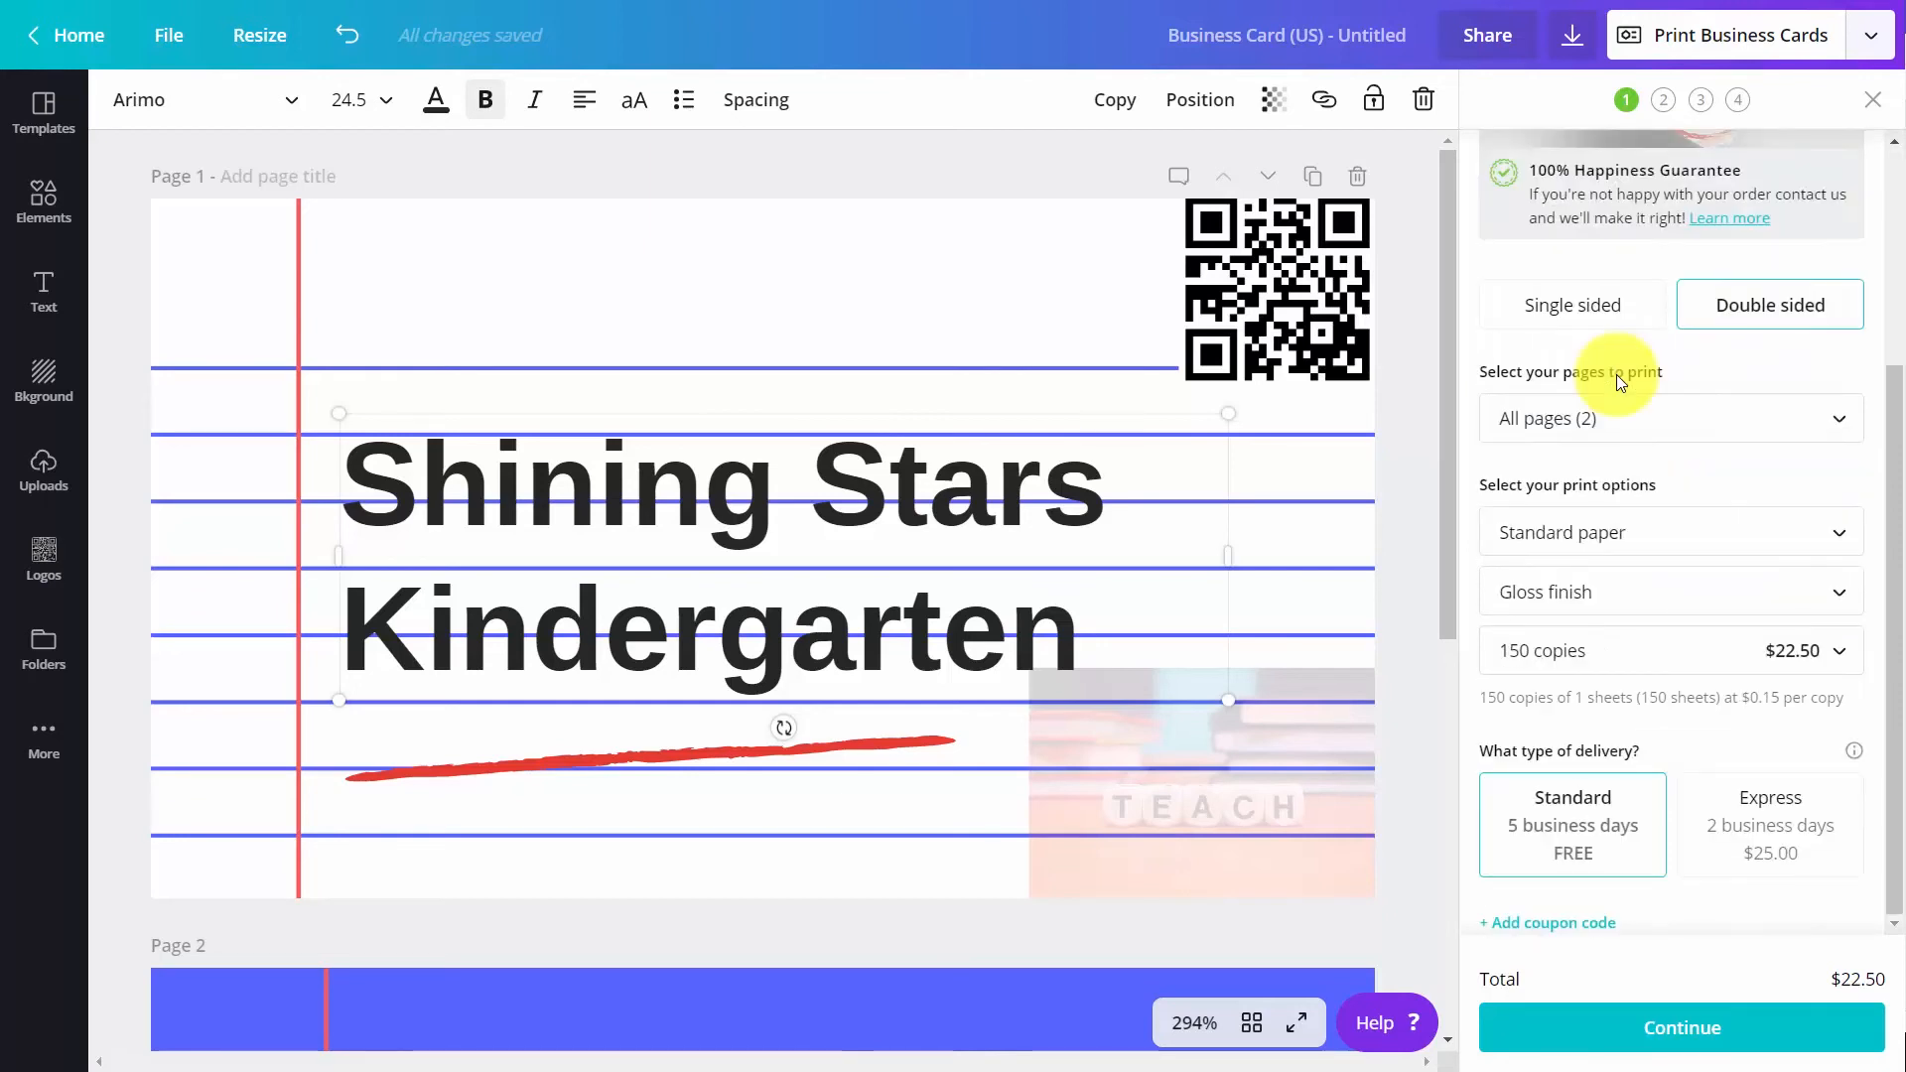
scroll(1616, 374, "up", 2)
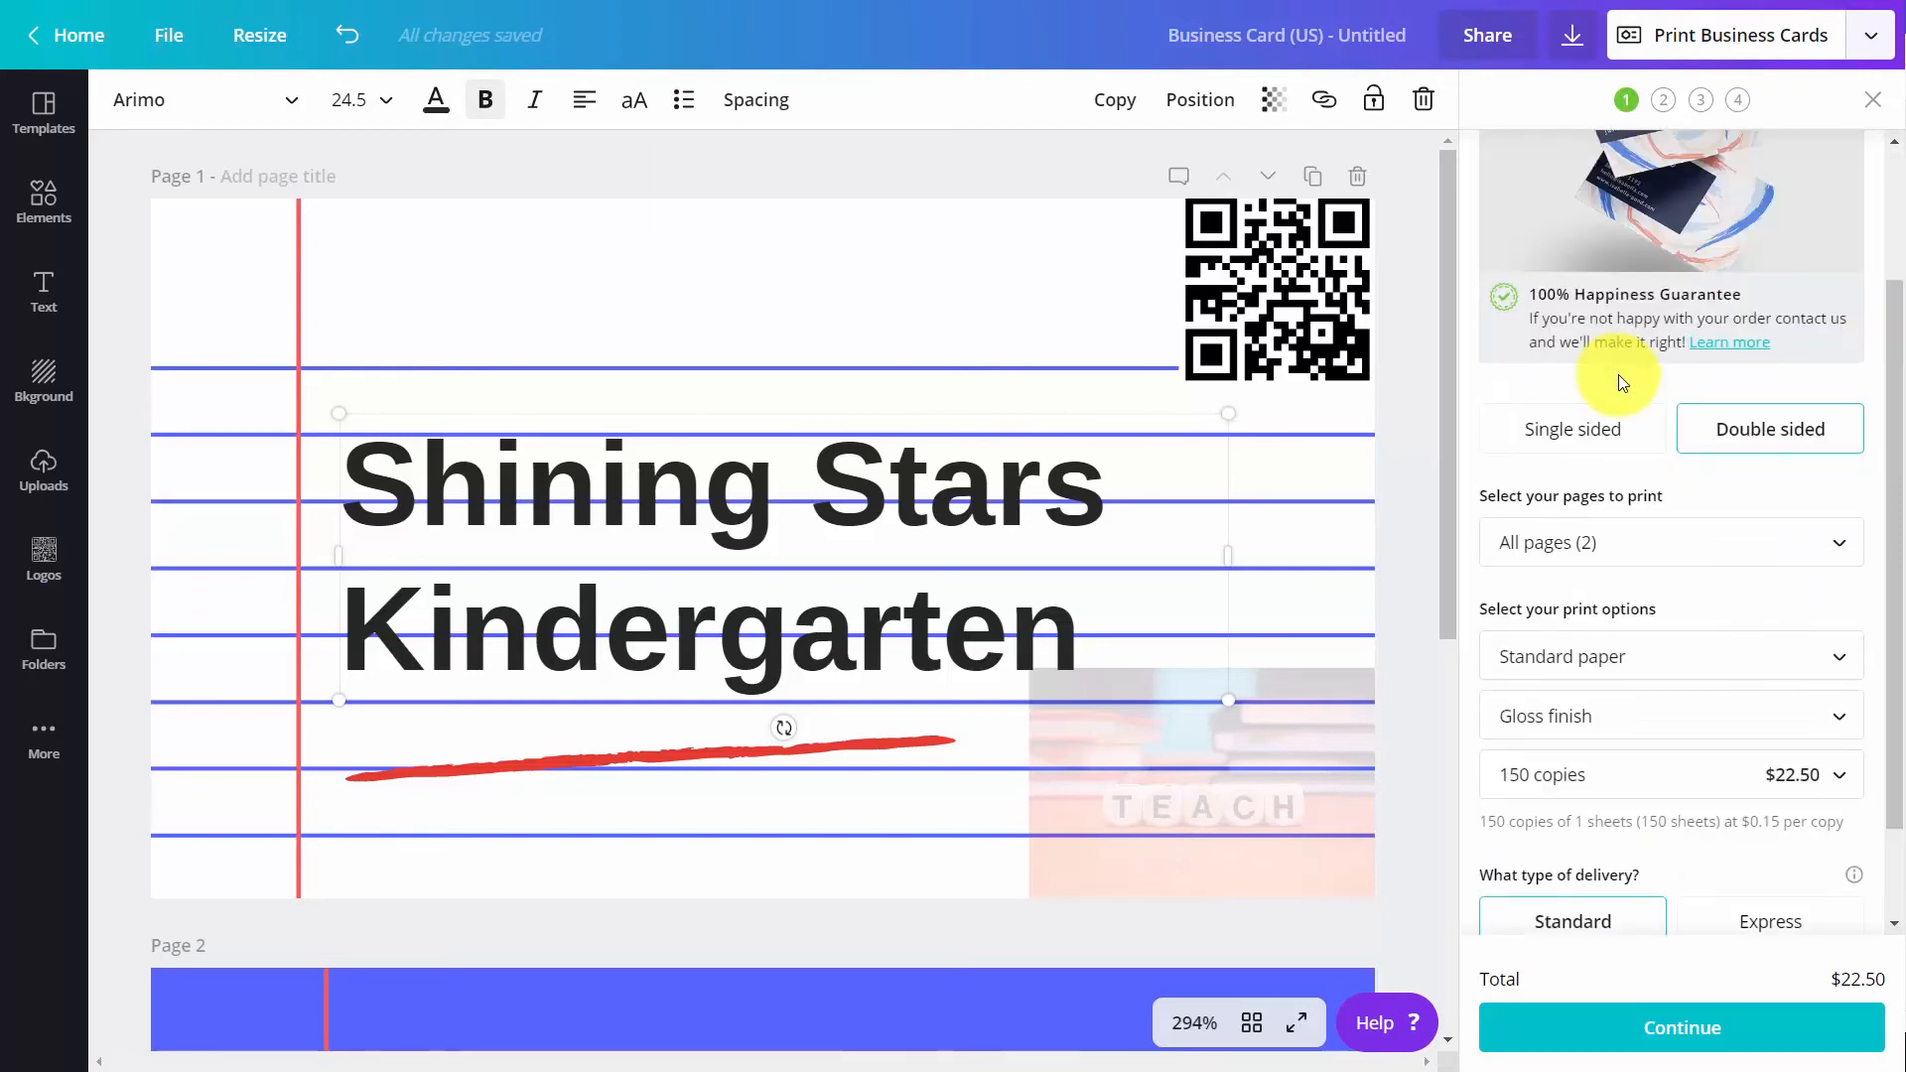
scroll(1620, 382, "down", 2)
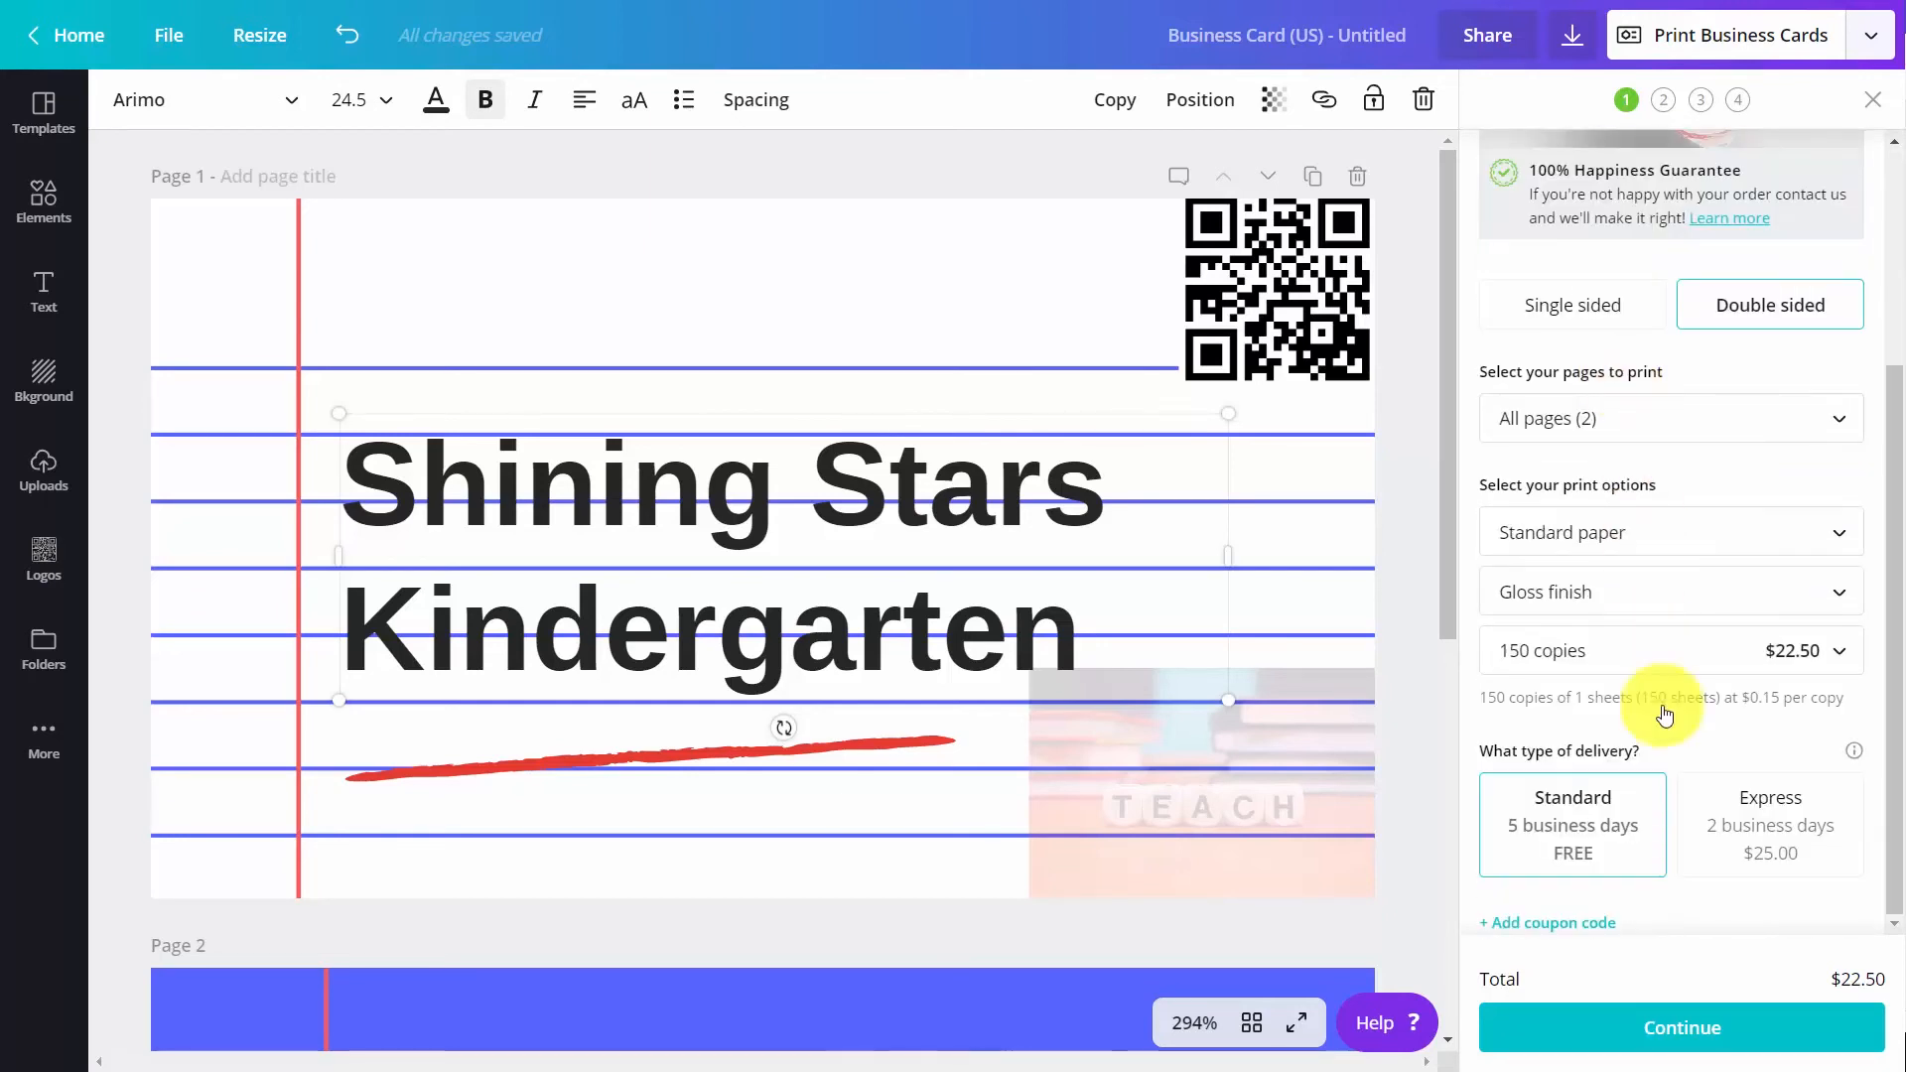
left_click(1722, 660)
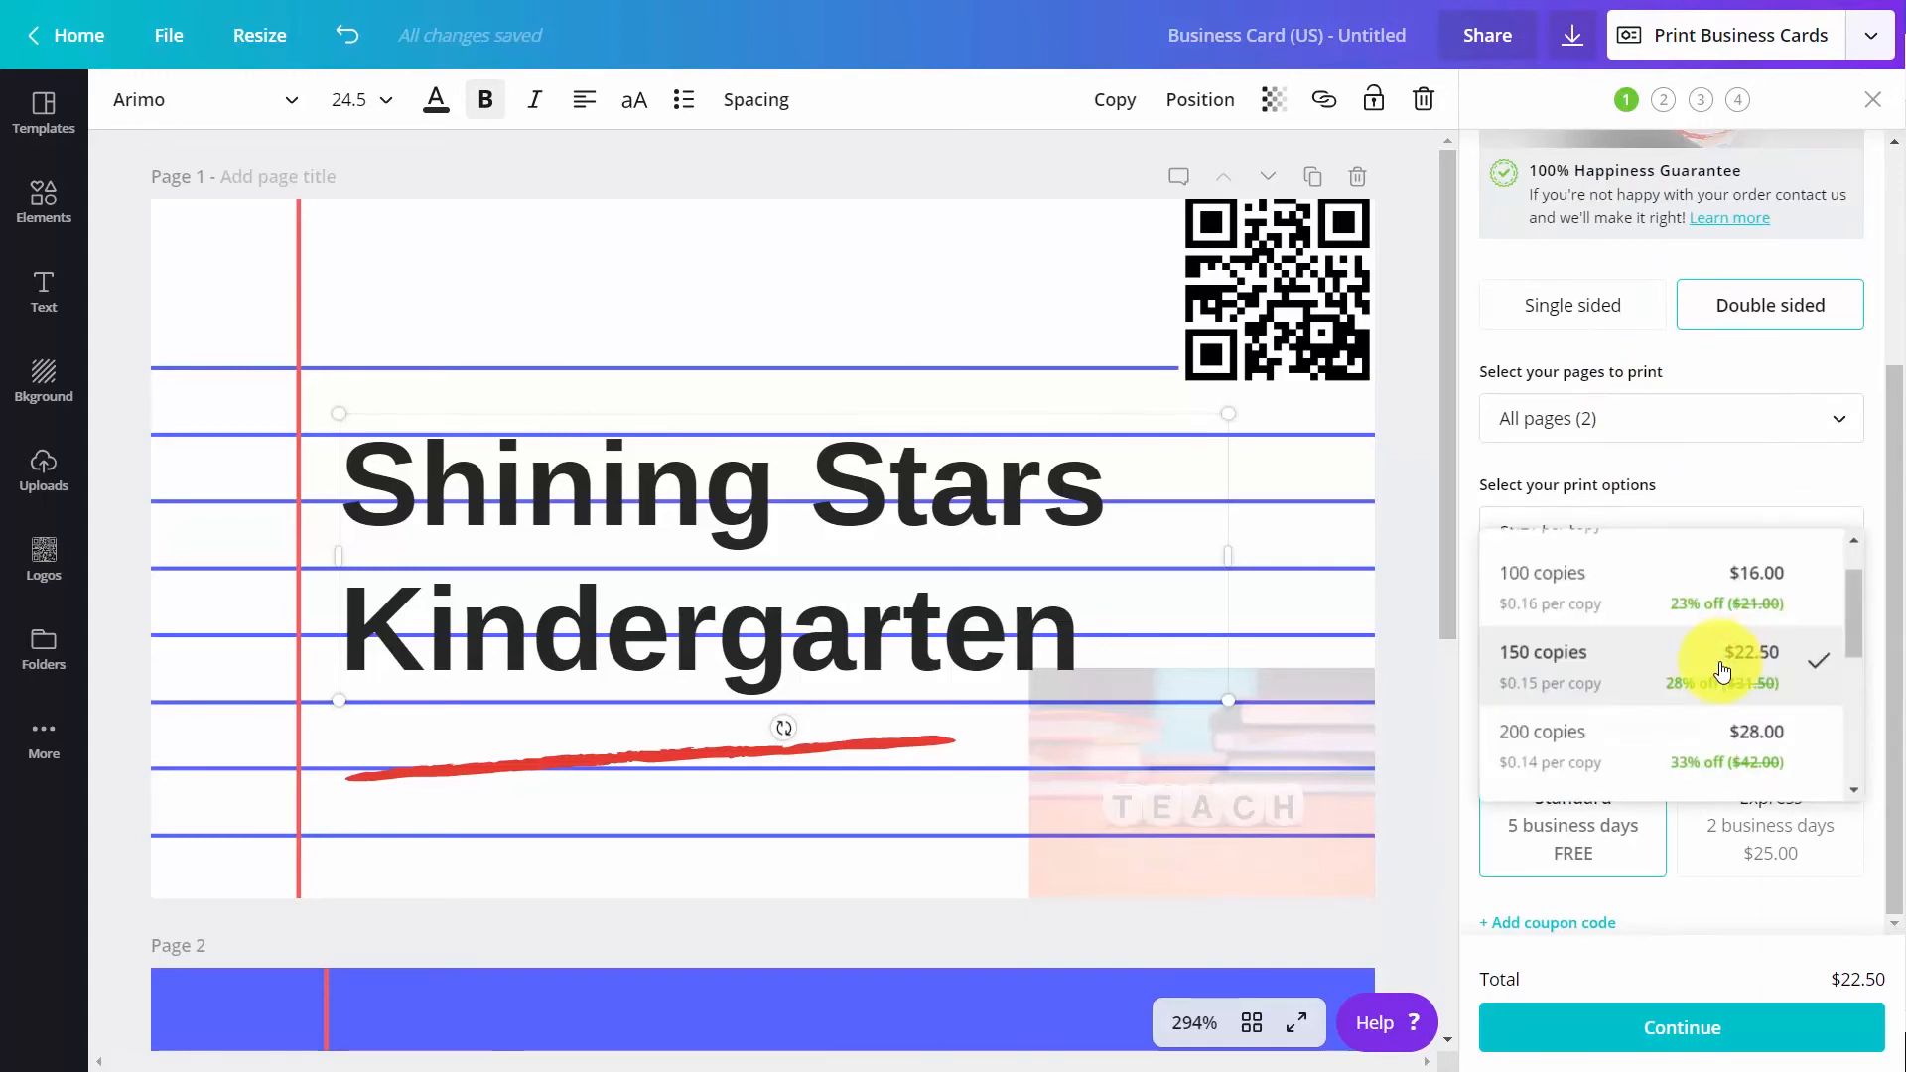
scroll(1718, 668, "down", 5)
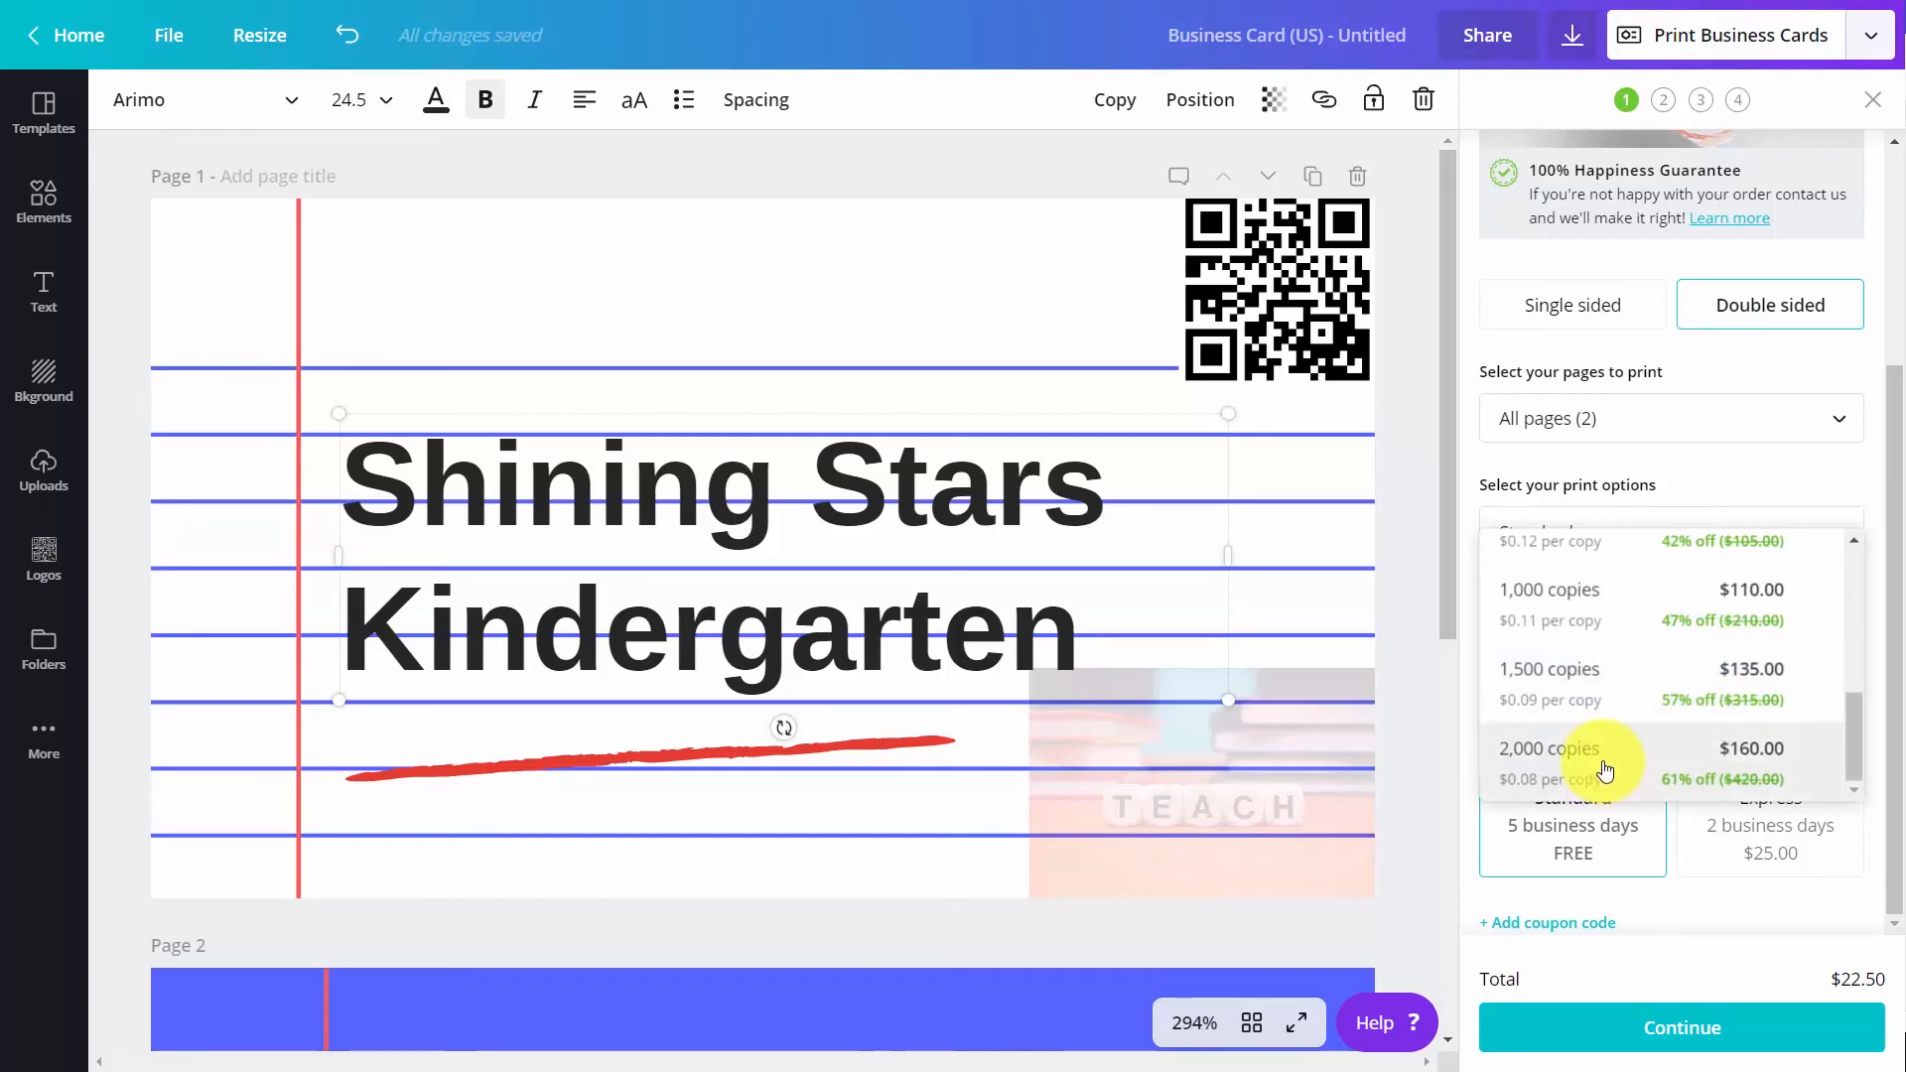
left_click(1603, 759)
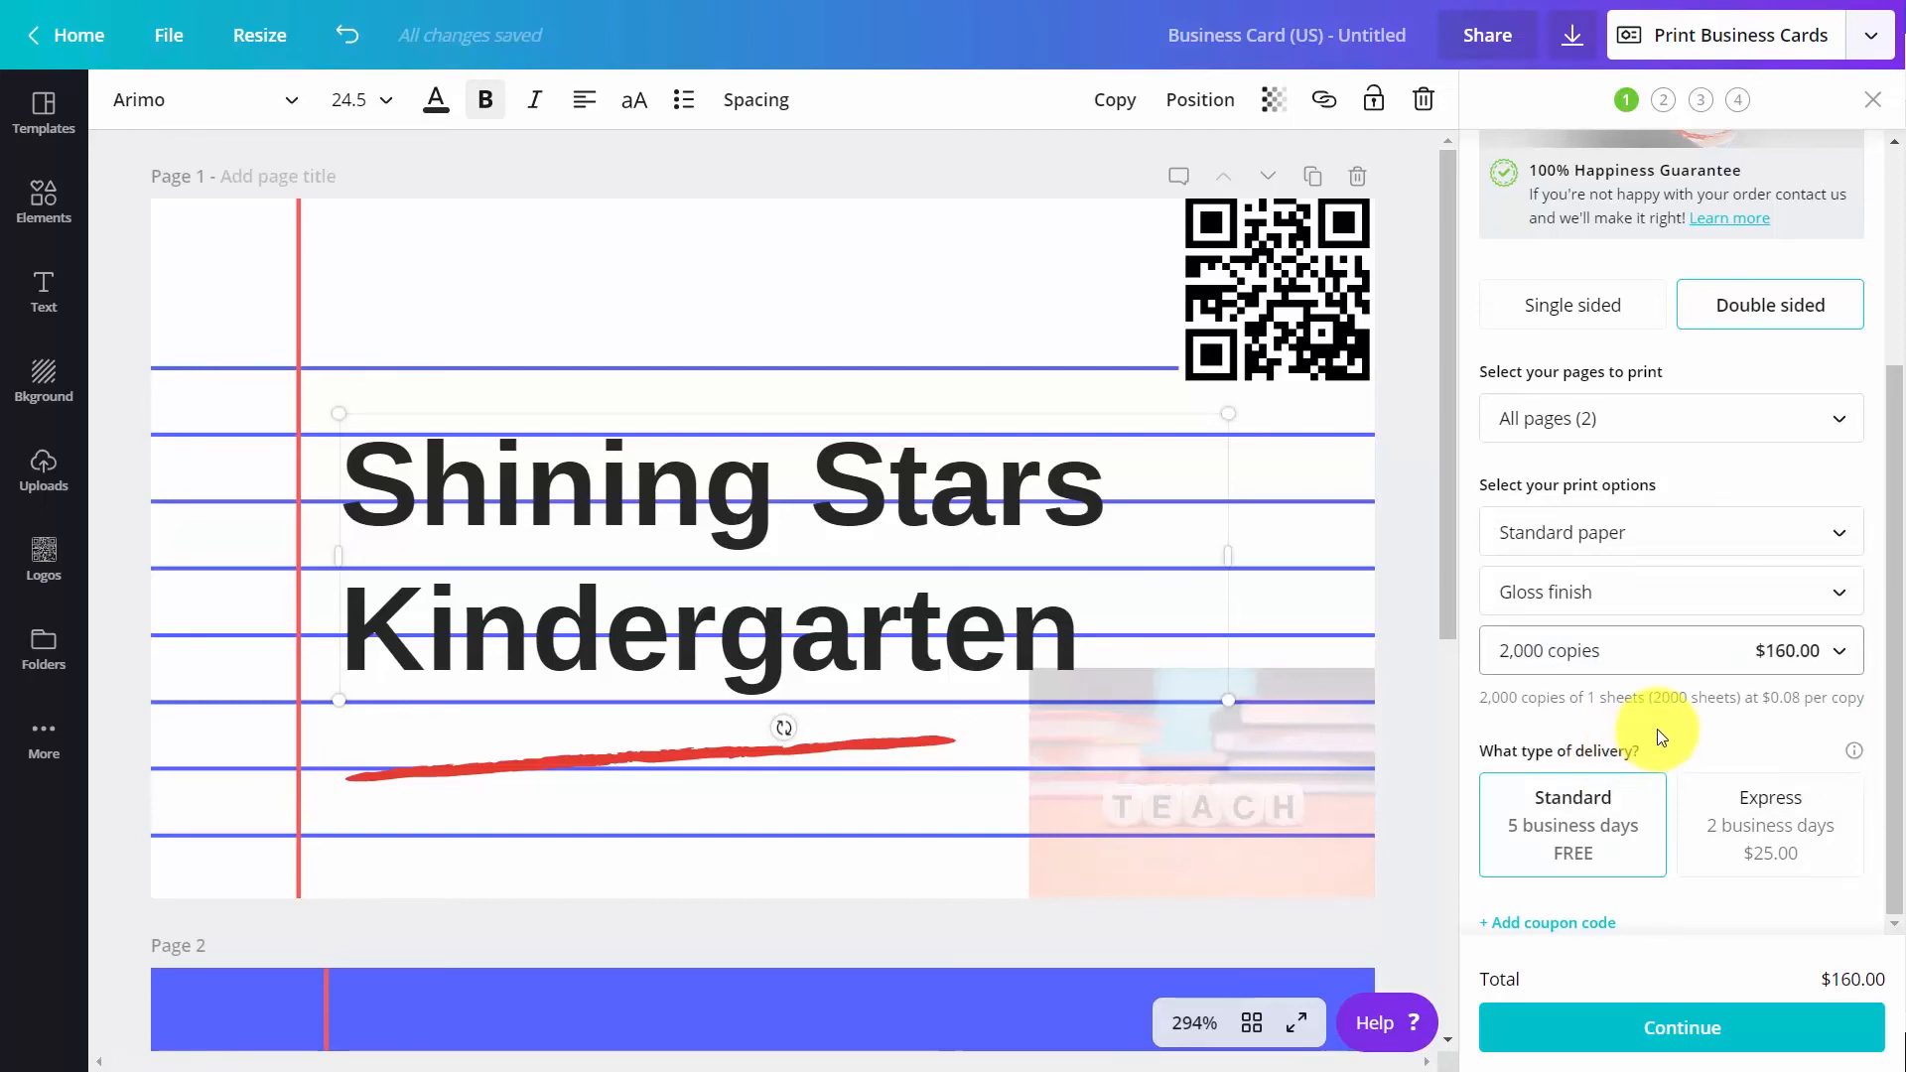
scroll(1660, 736, "up", 3)
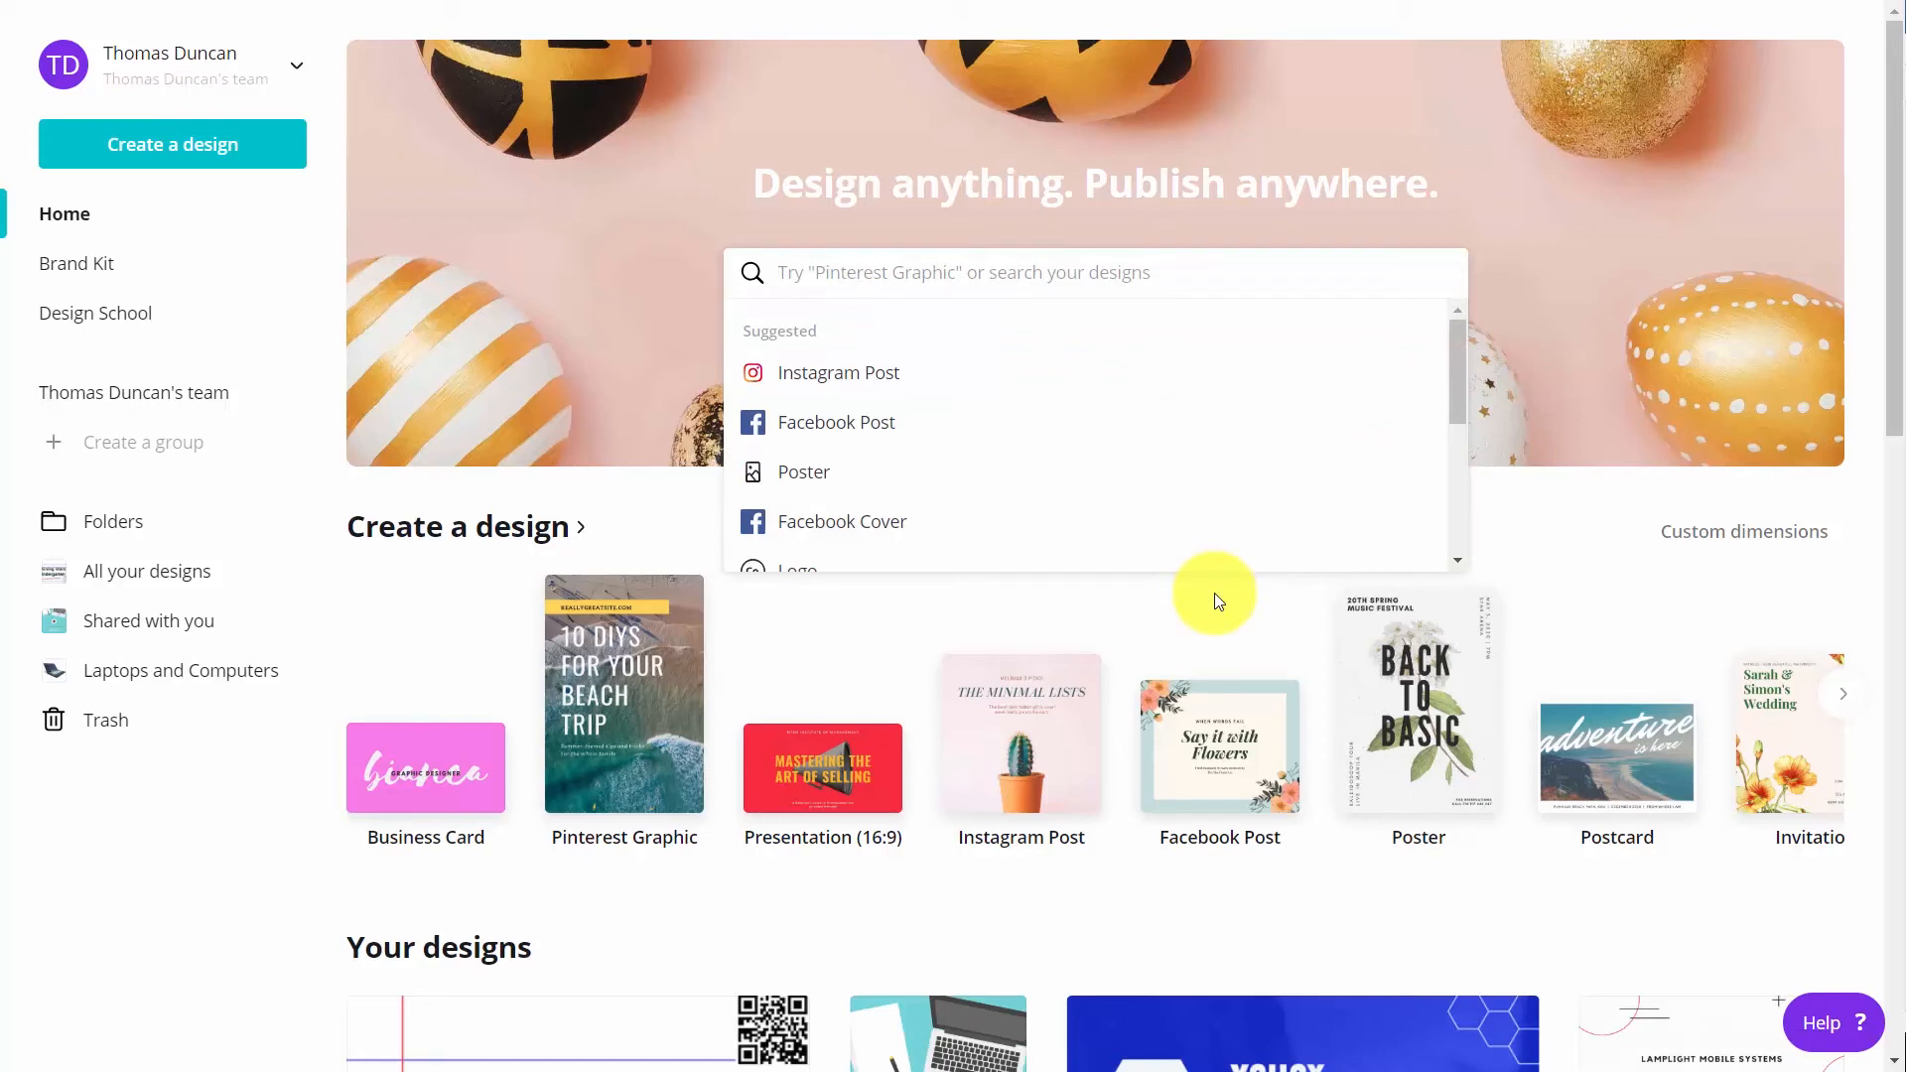
Search the design types for "facebook" and create a new Facebook Event Cover design
type("facebo")
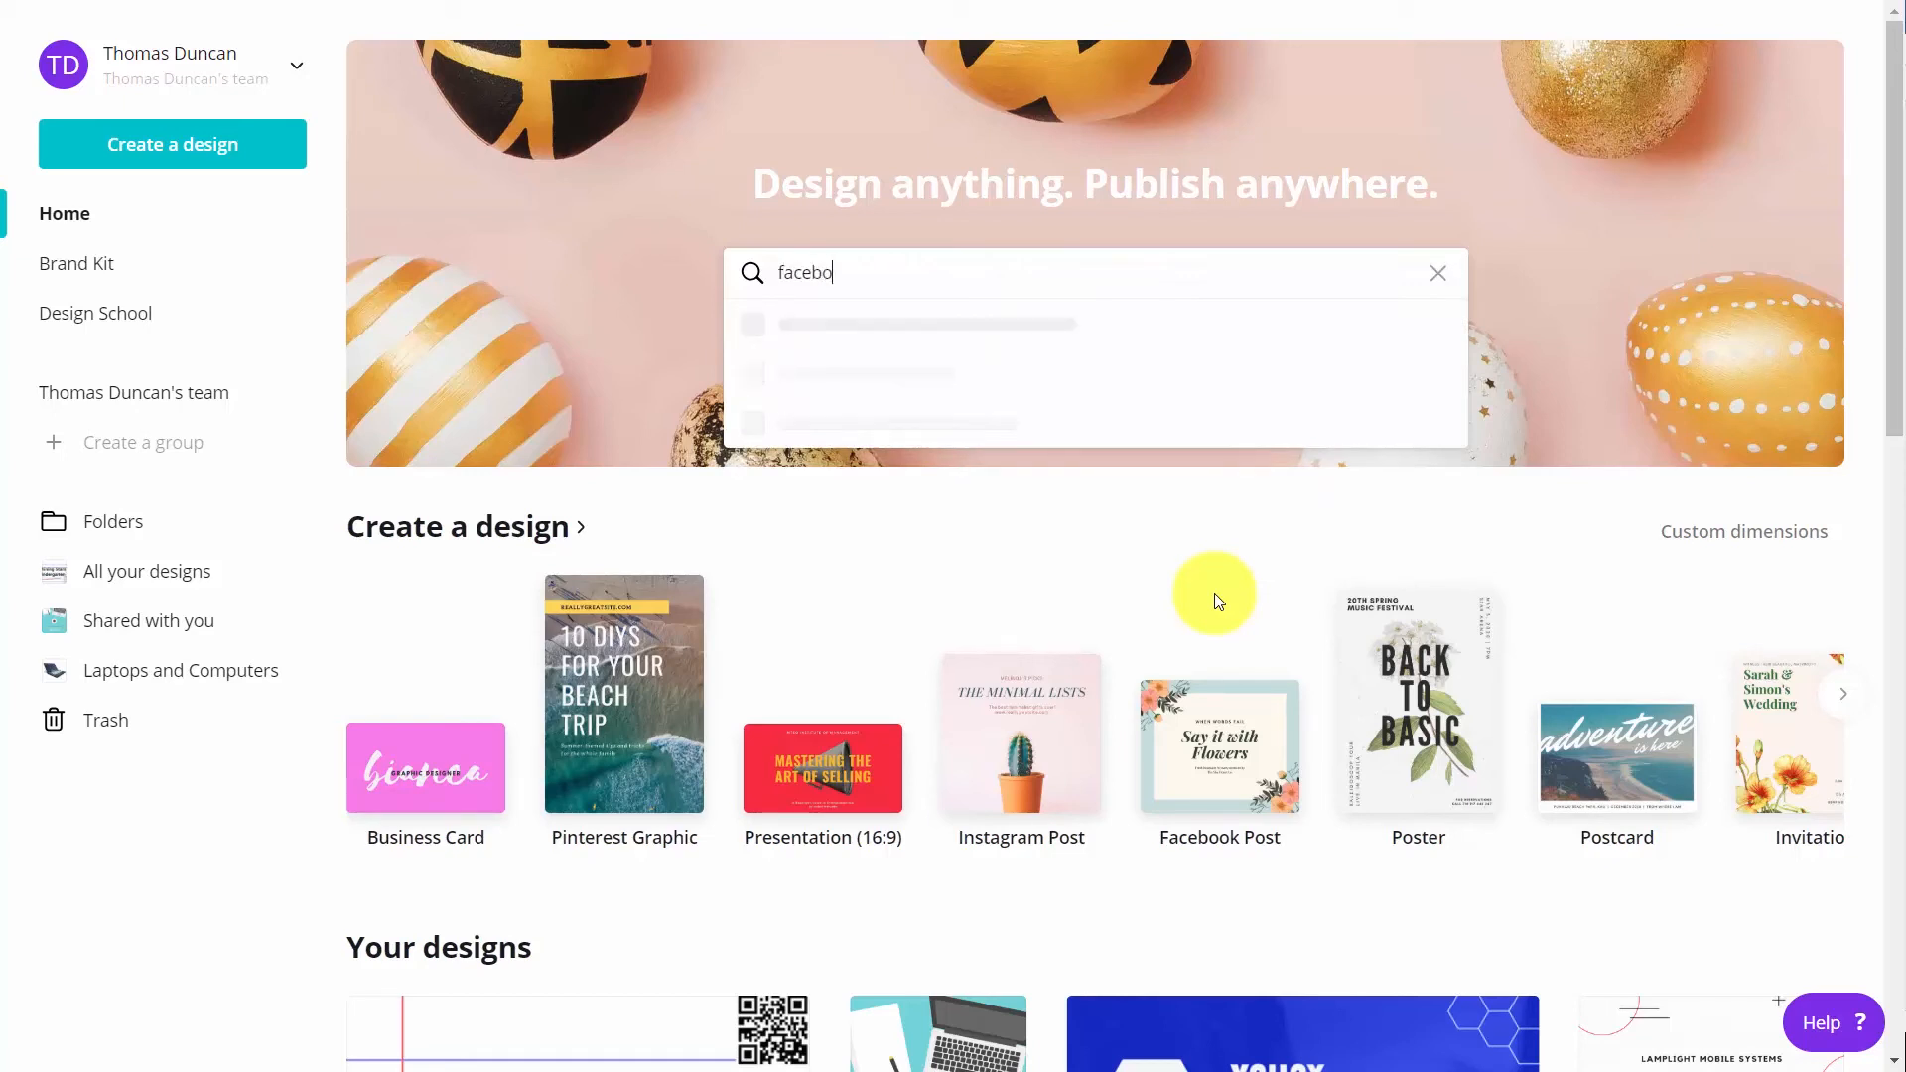
type("ok")
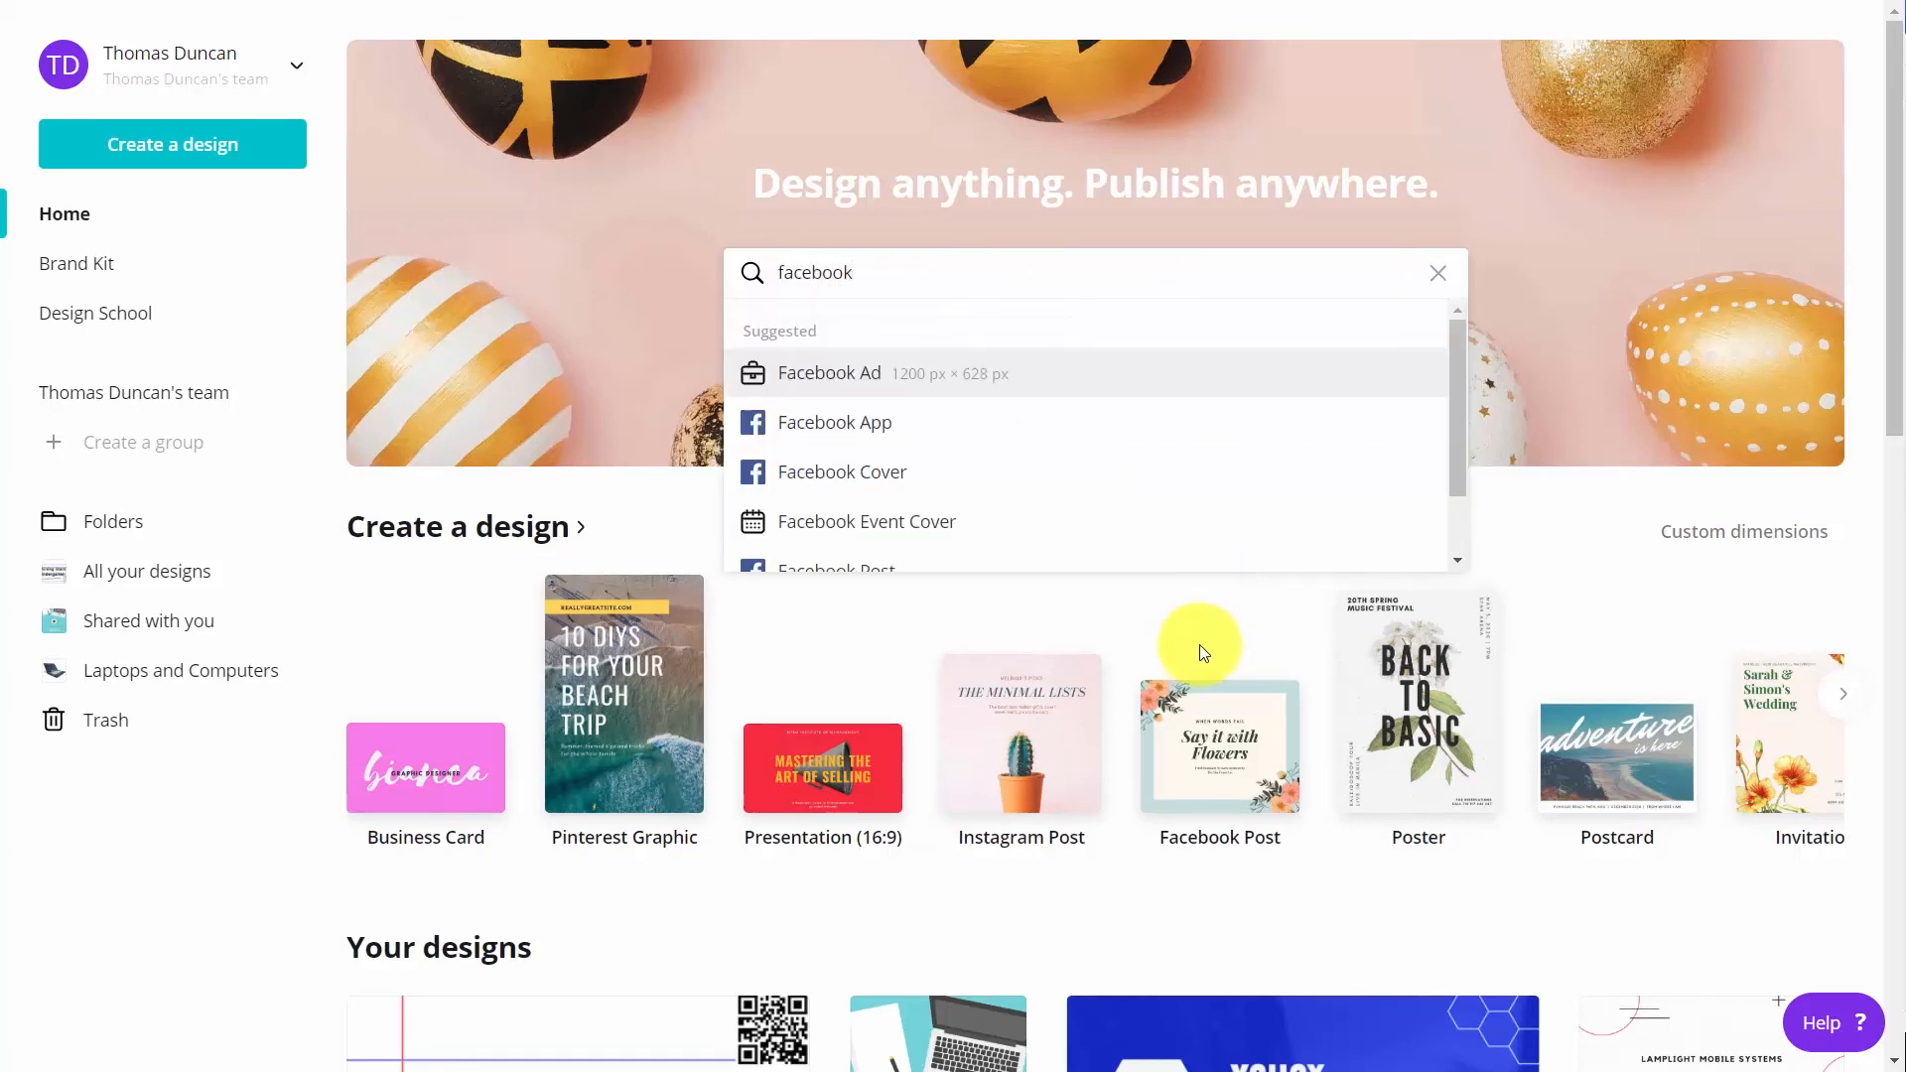
scroll(968, 536, "down", 1)
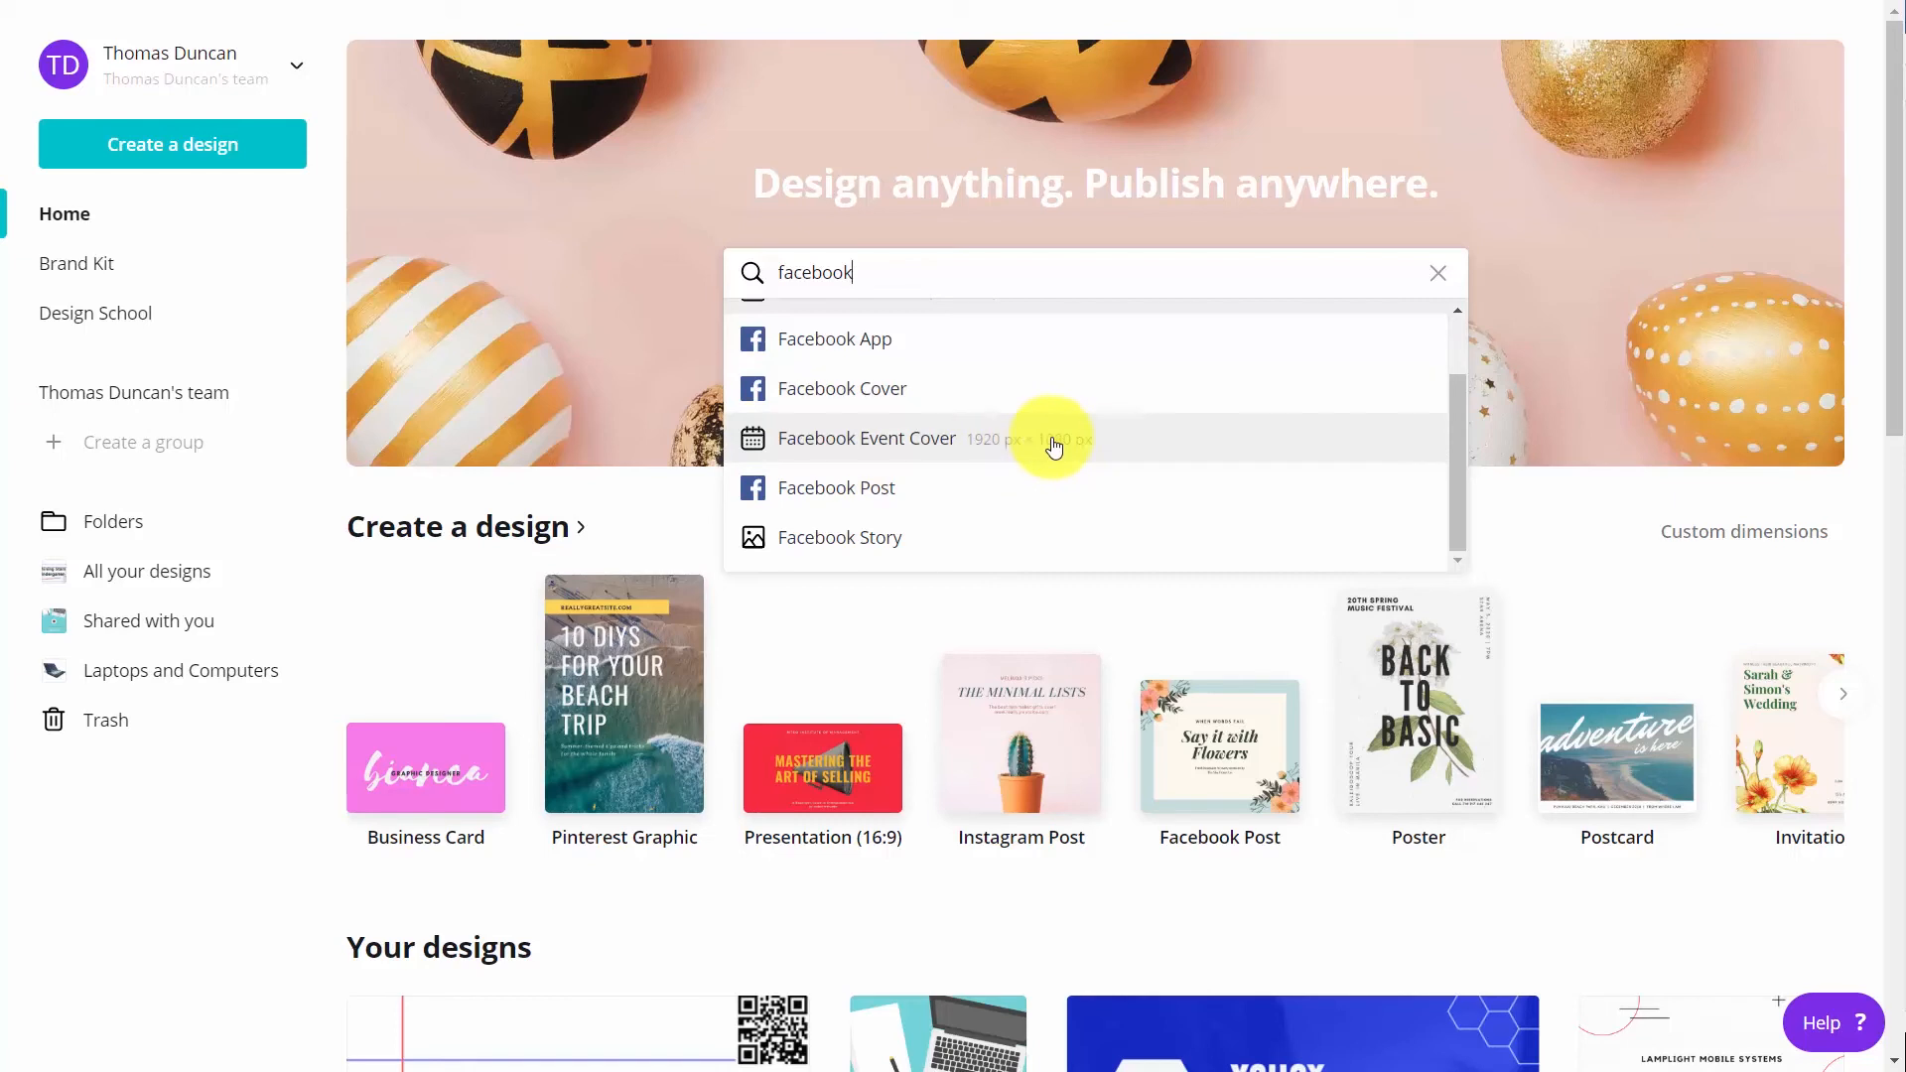
left_click(913, 452)
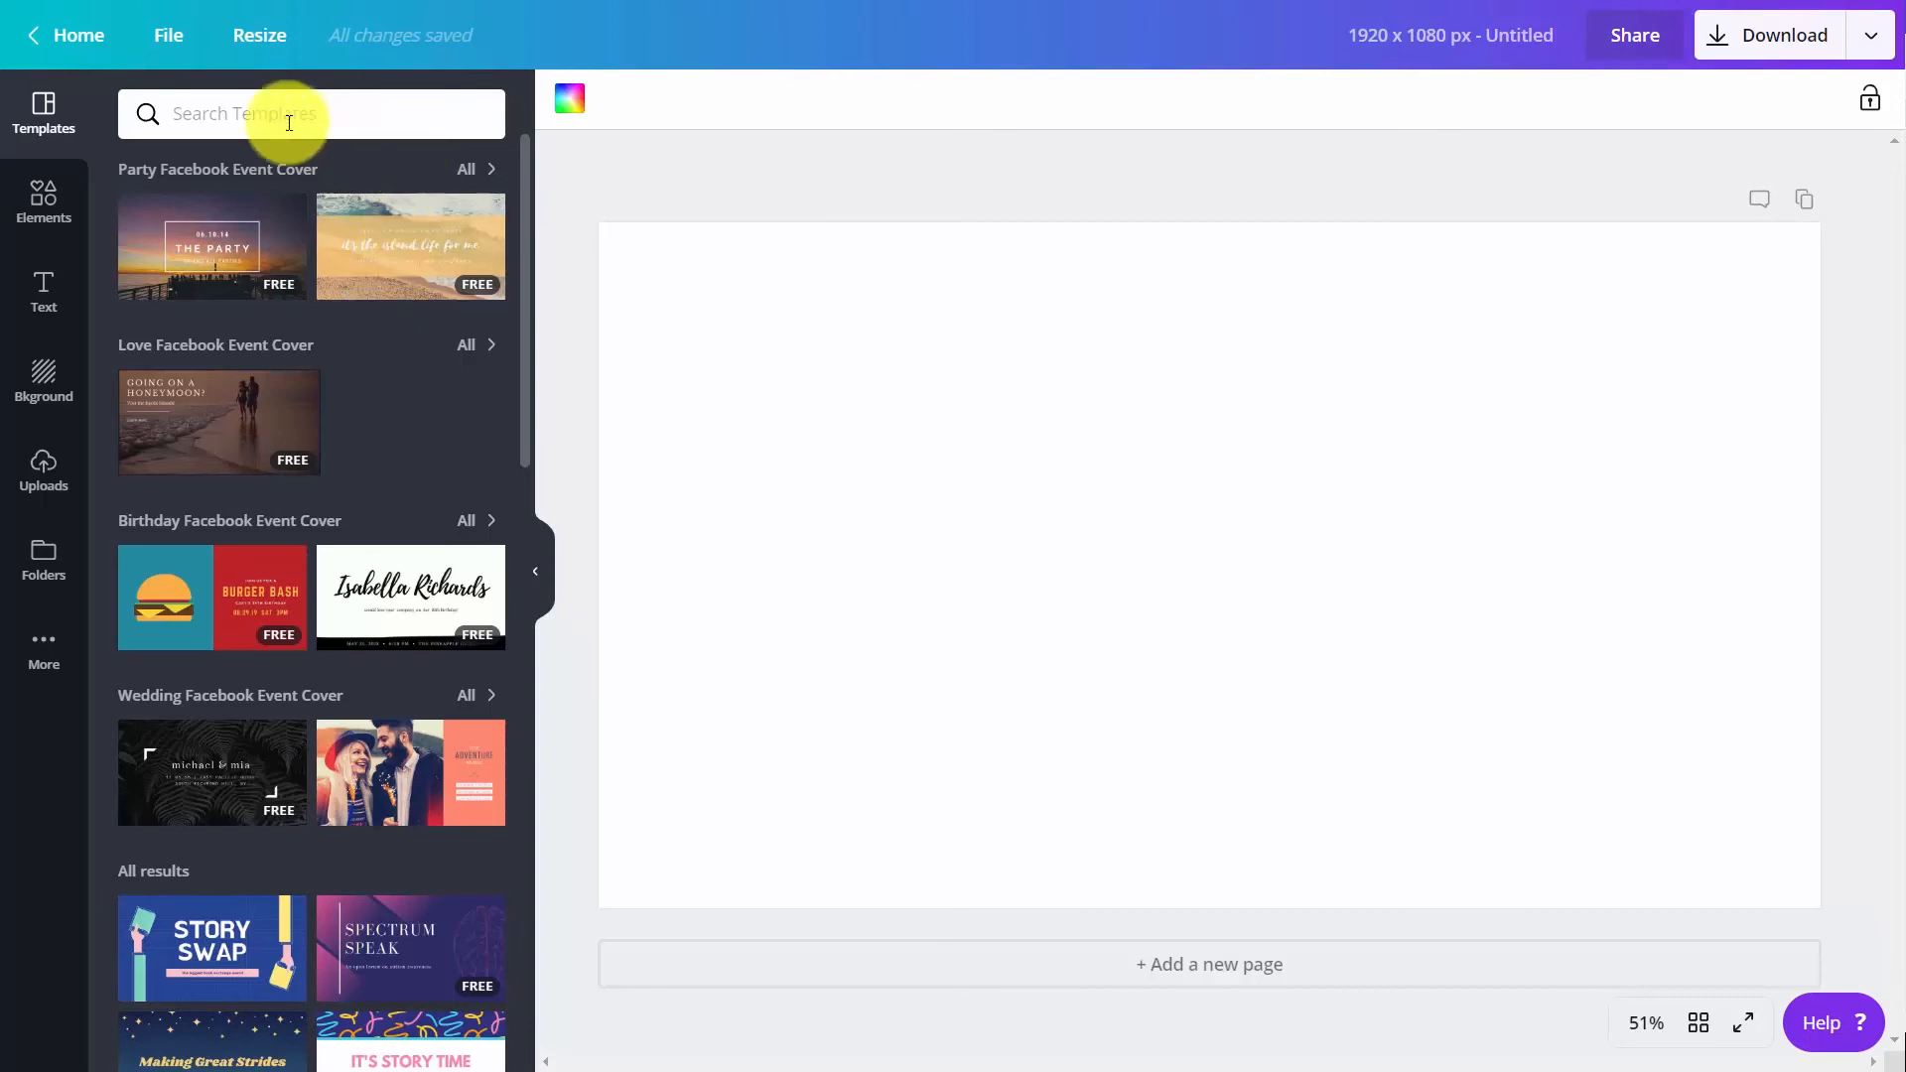
Search the templates for "marketing", apply the dark blue Global Biz Summit template and change its background to the green brand color
left_click(207, 115)
type("marketing")
key("Return")
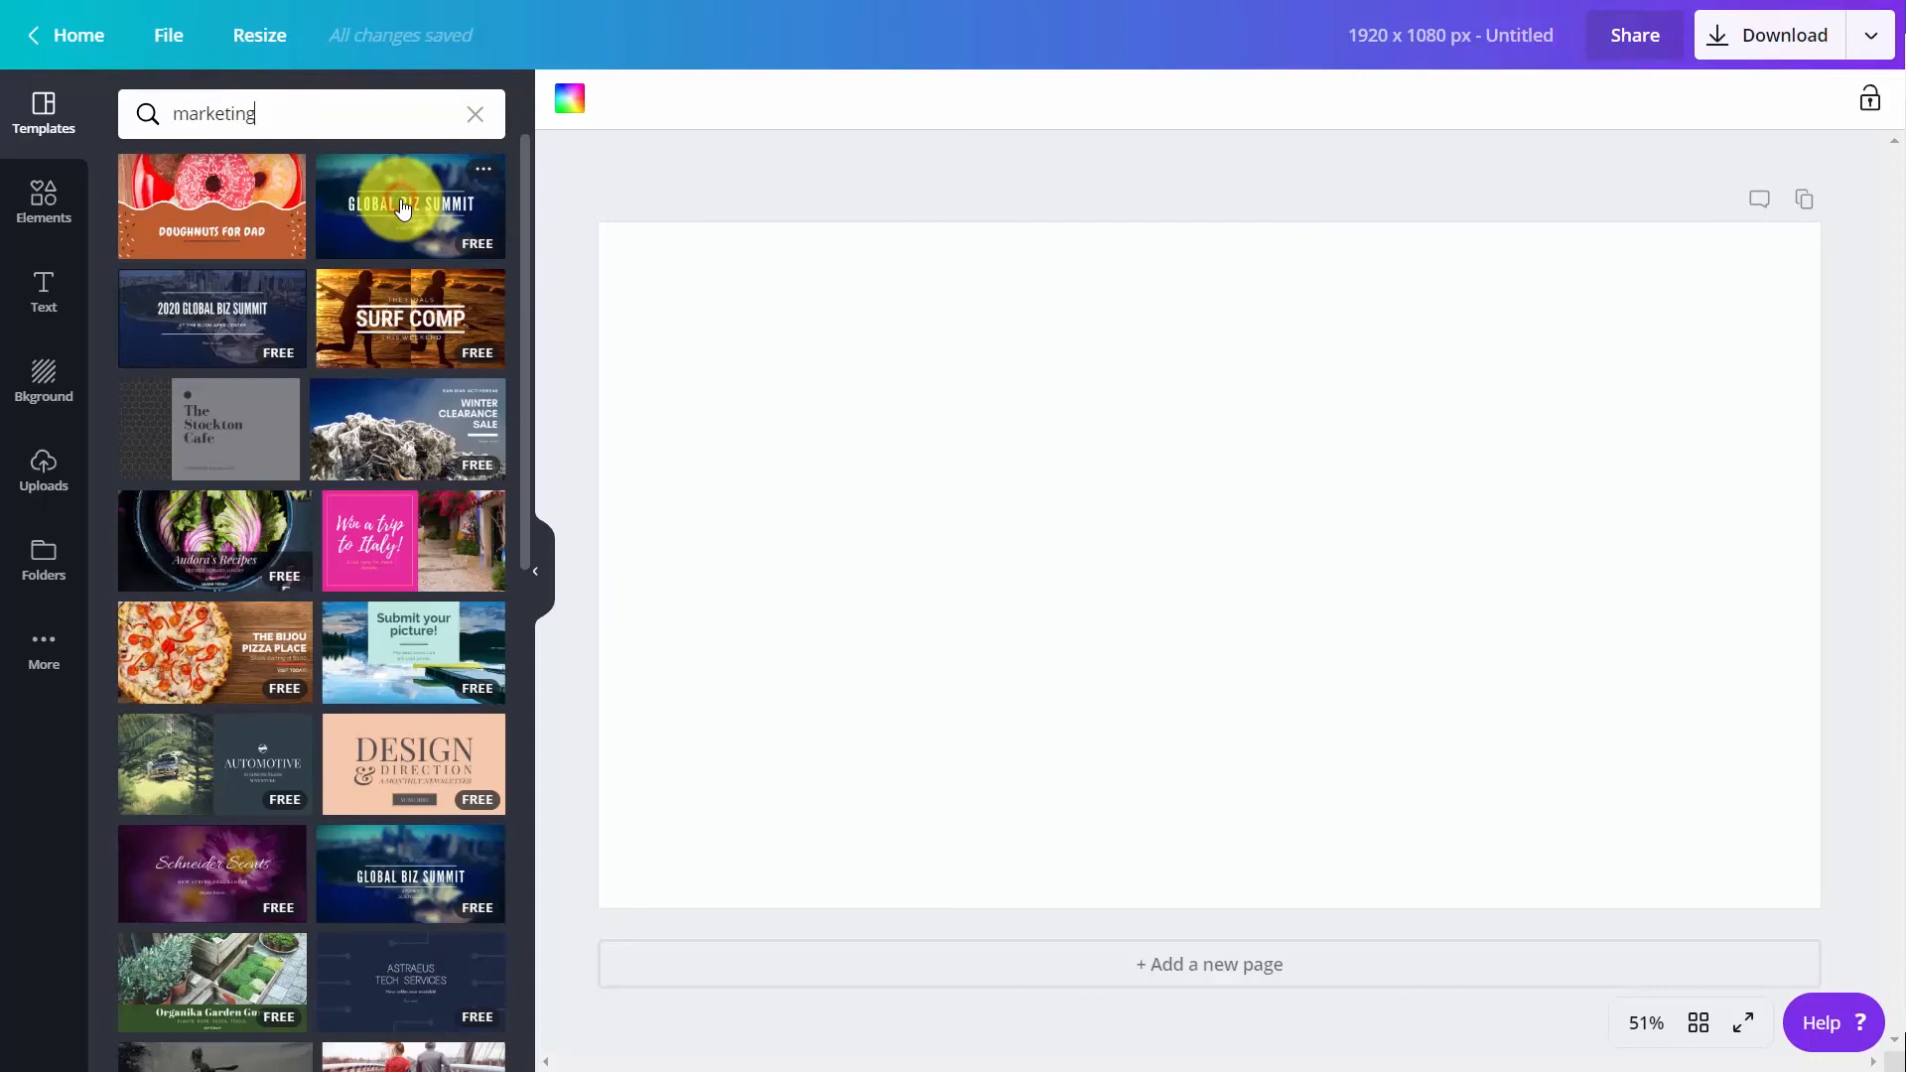
left_click(402, 207)
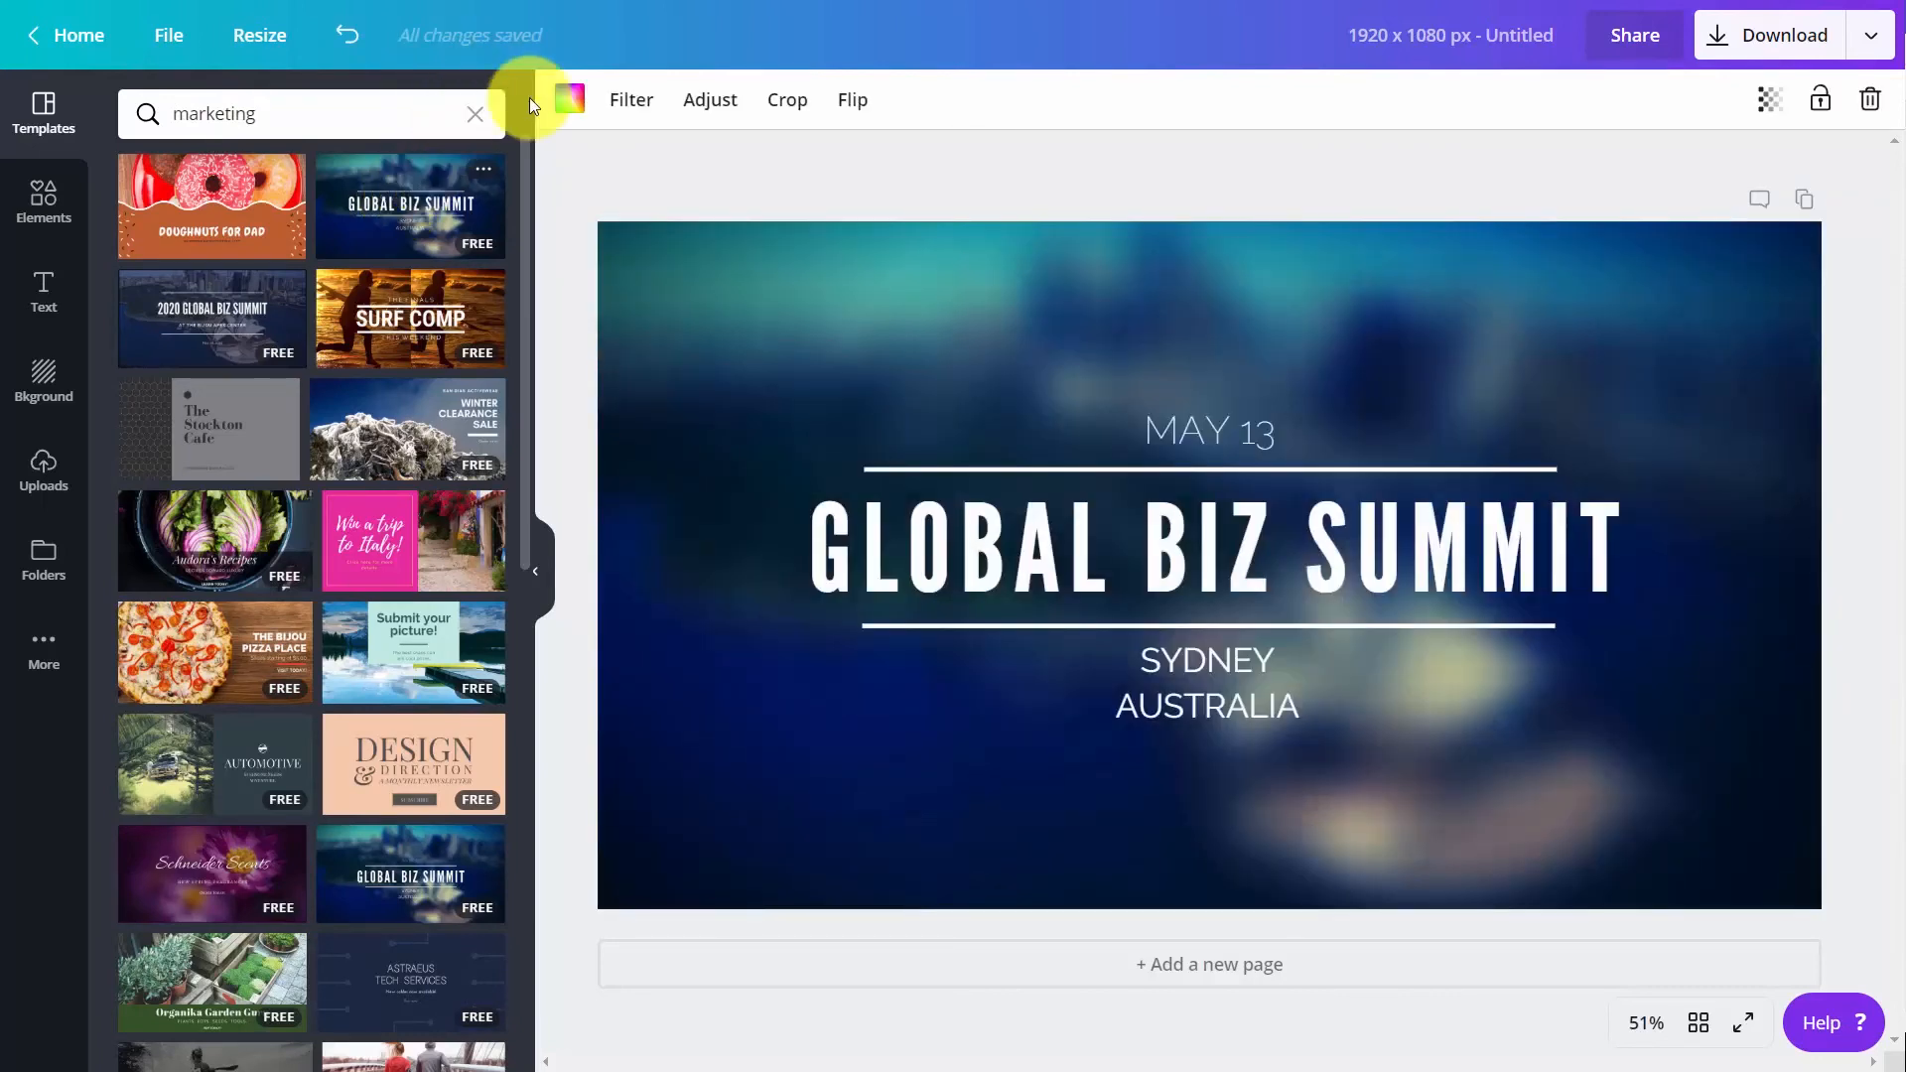
left_click(567, 108)
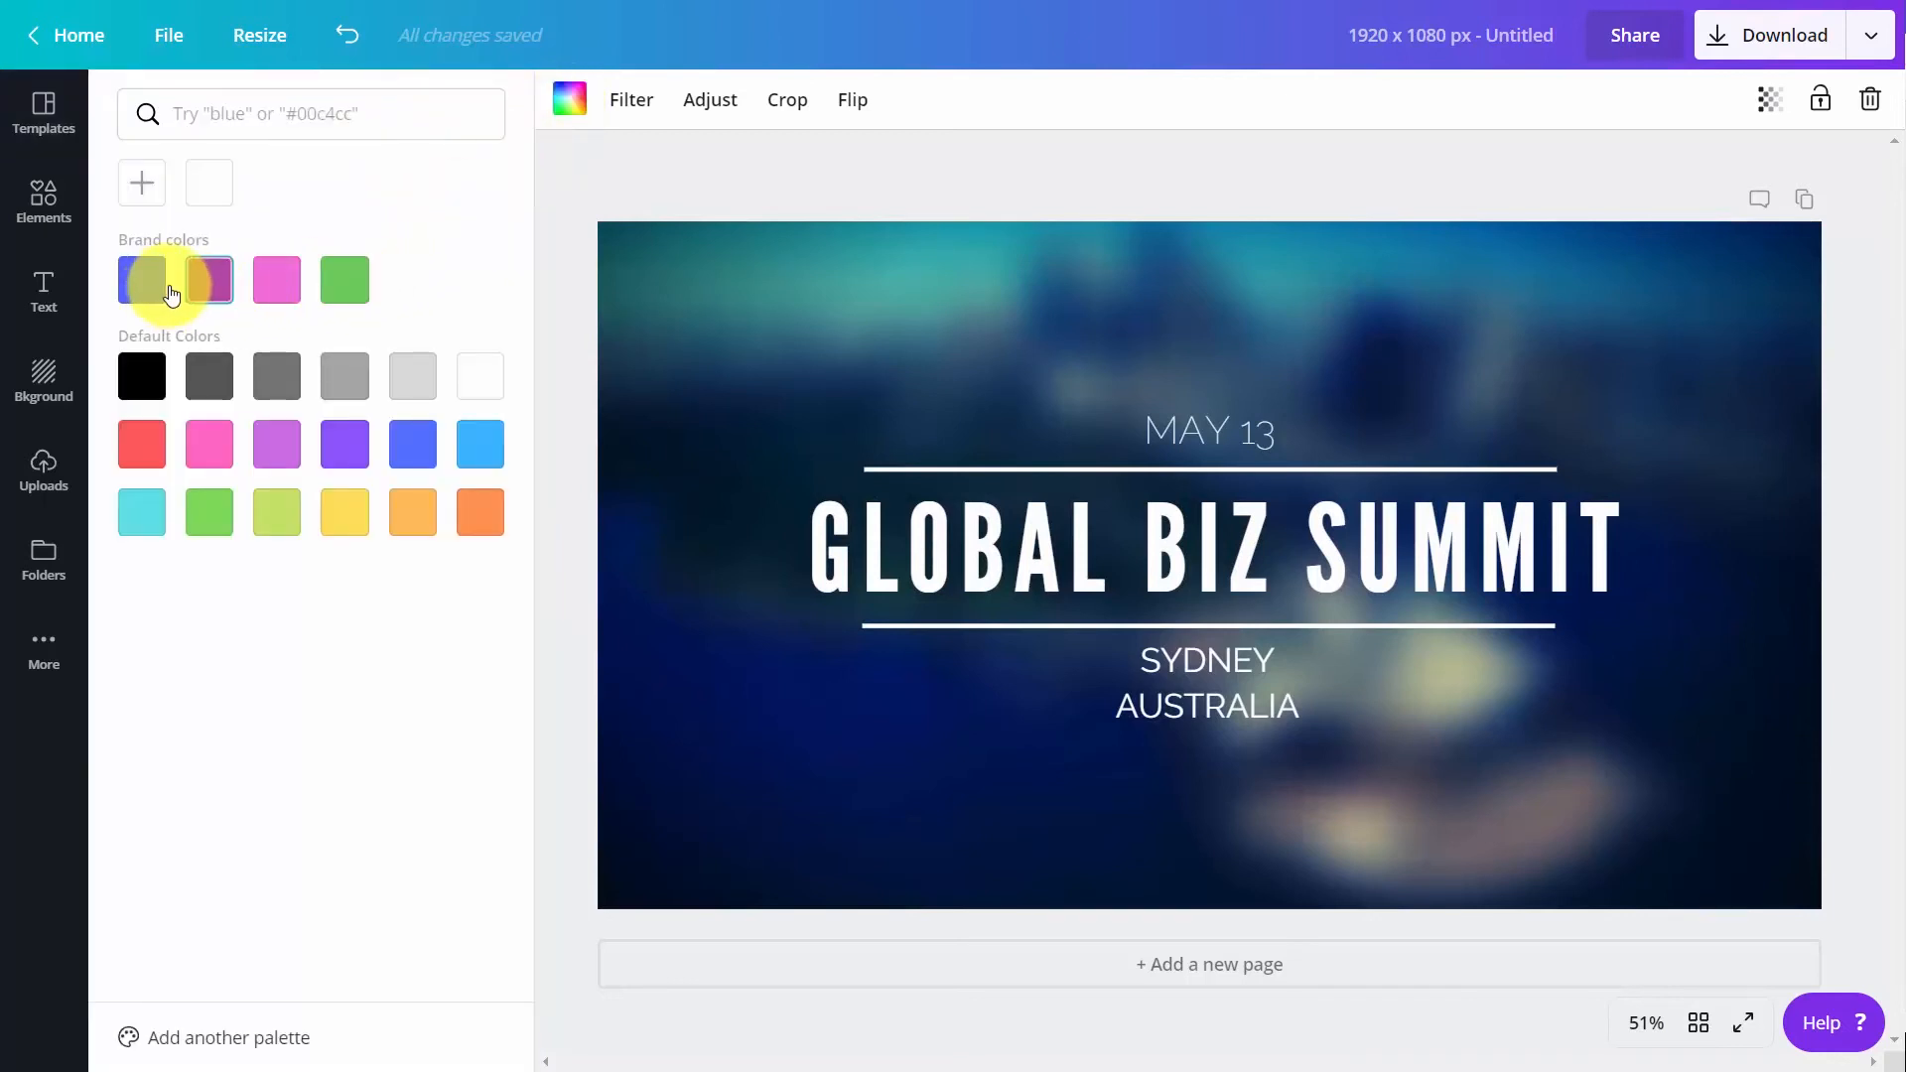
left_click(345, 284)
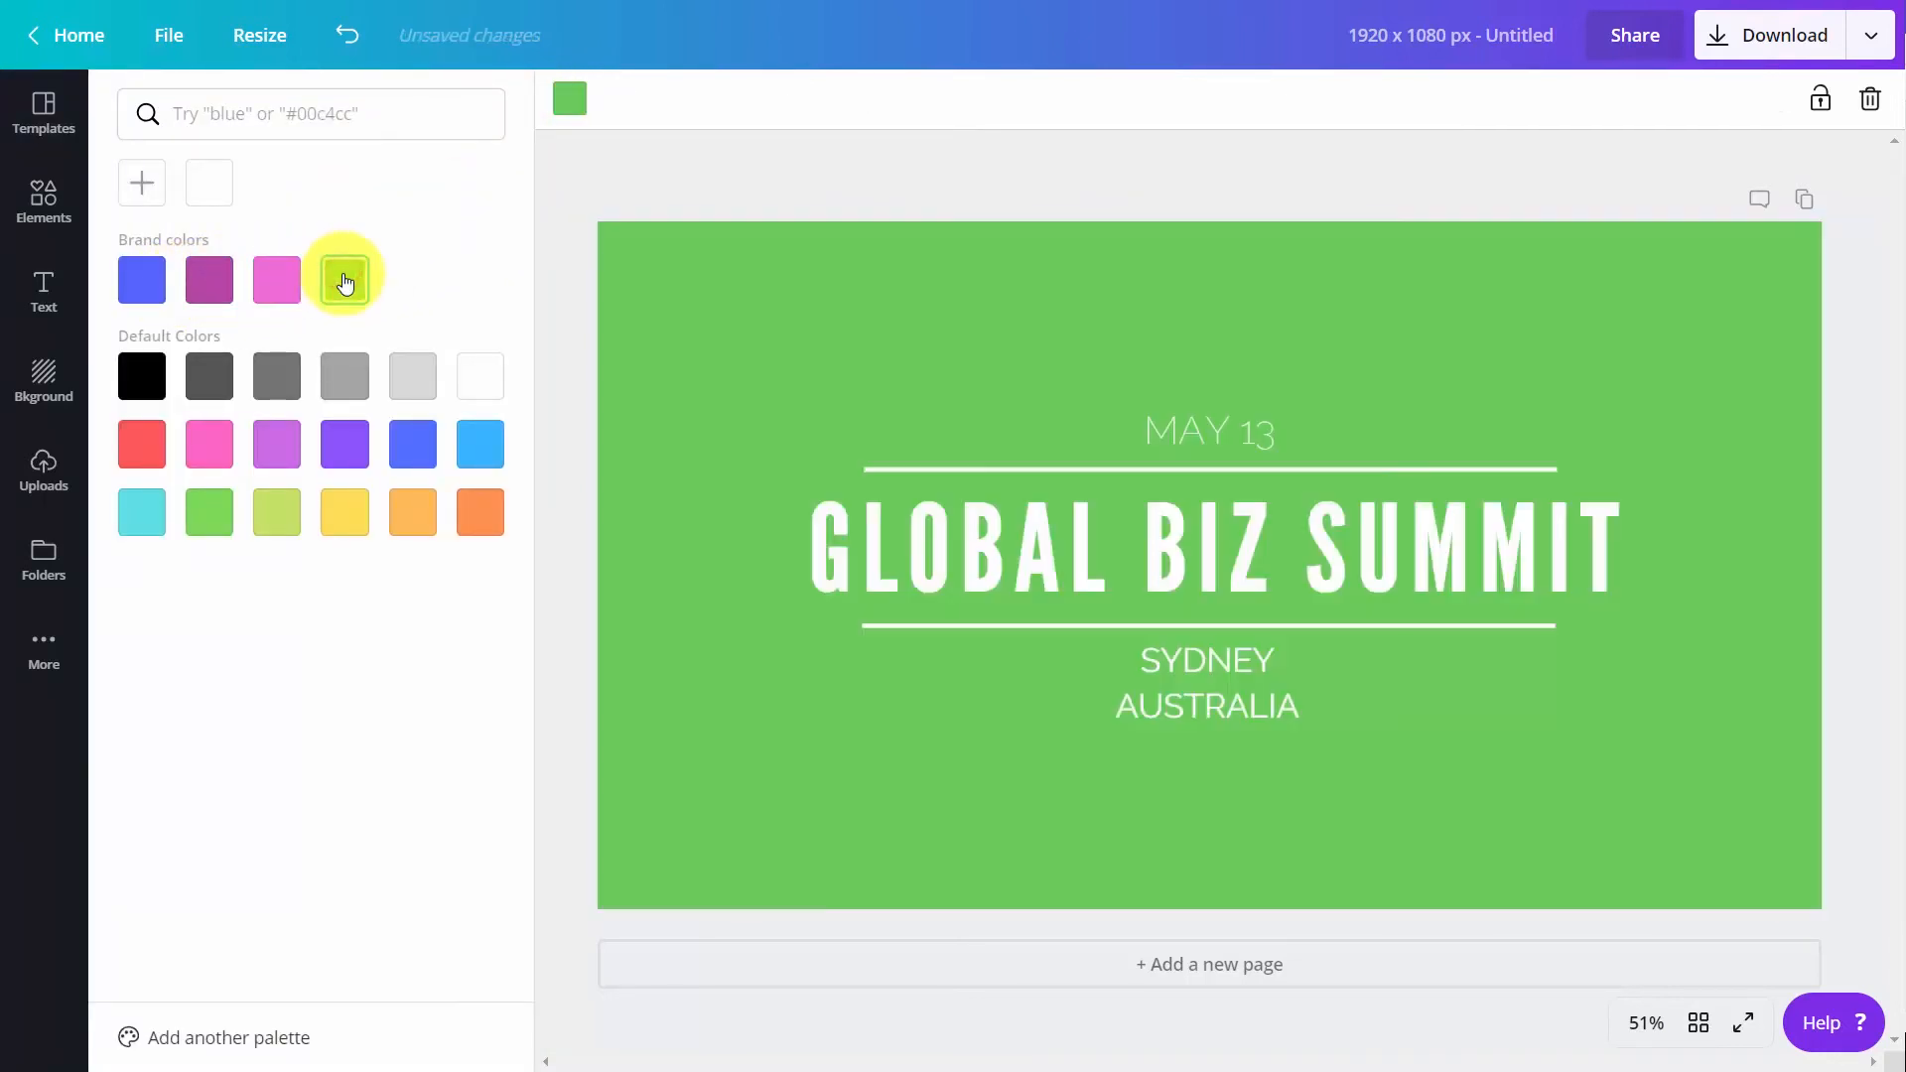
Insert the QR code from the Logos folder, shrink it and place it in the upper-left corner of the green event cover
left_click(46, 204)
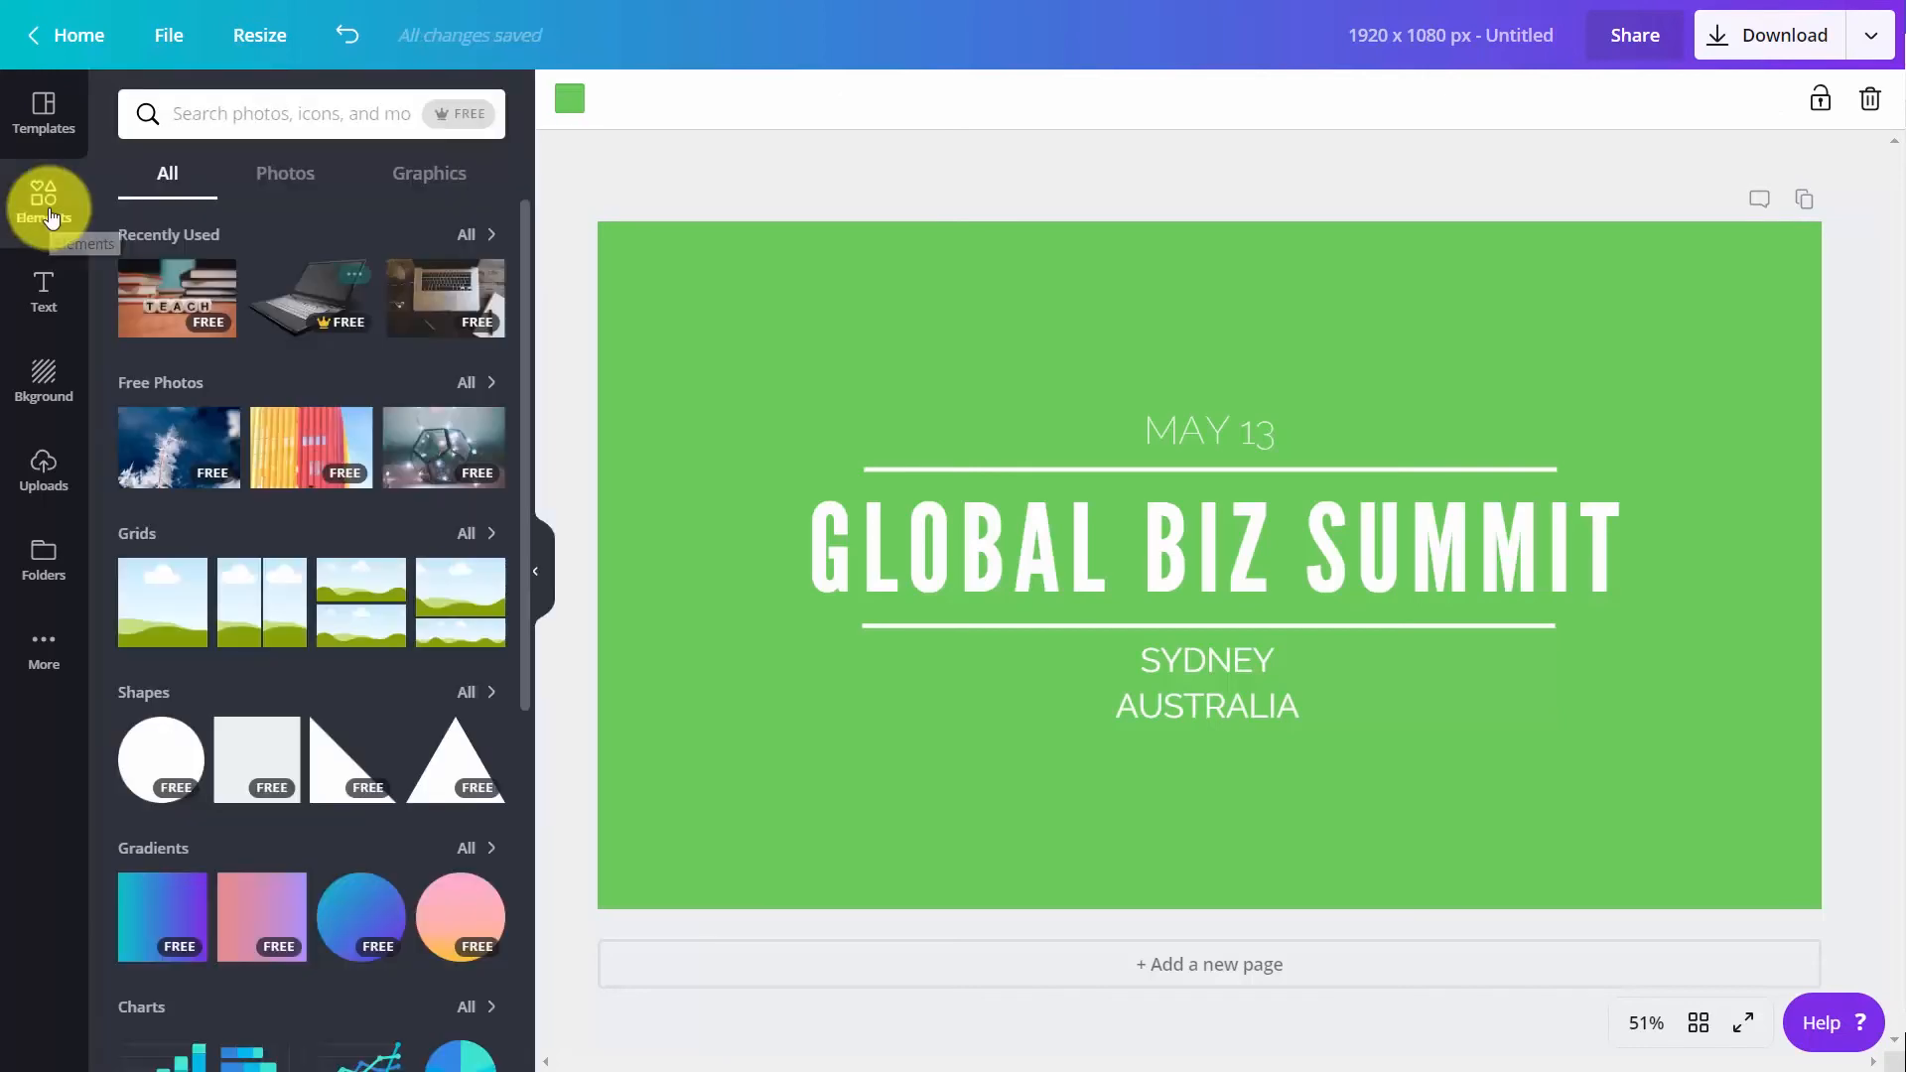
left_click(46, 562)
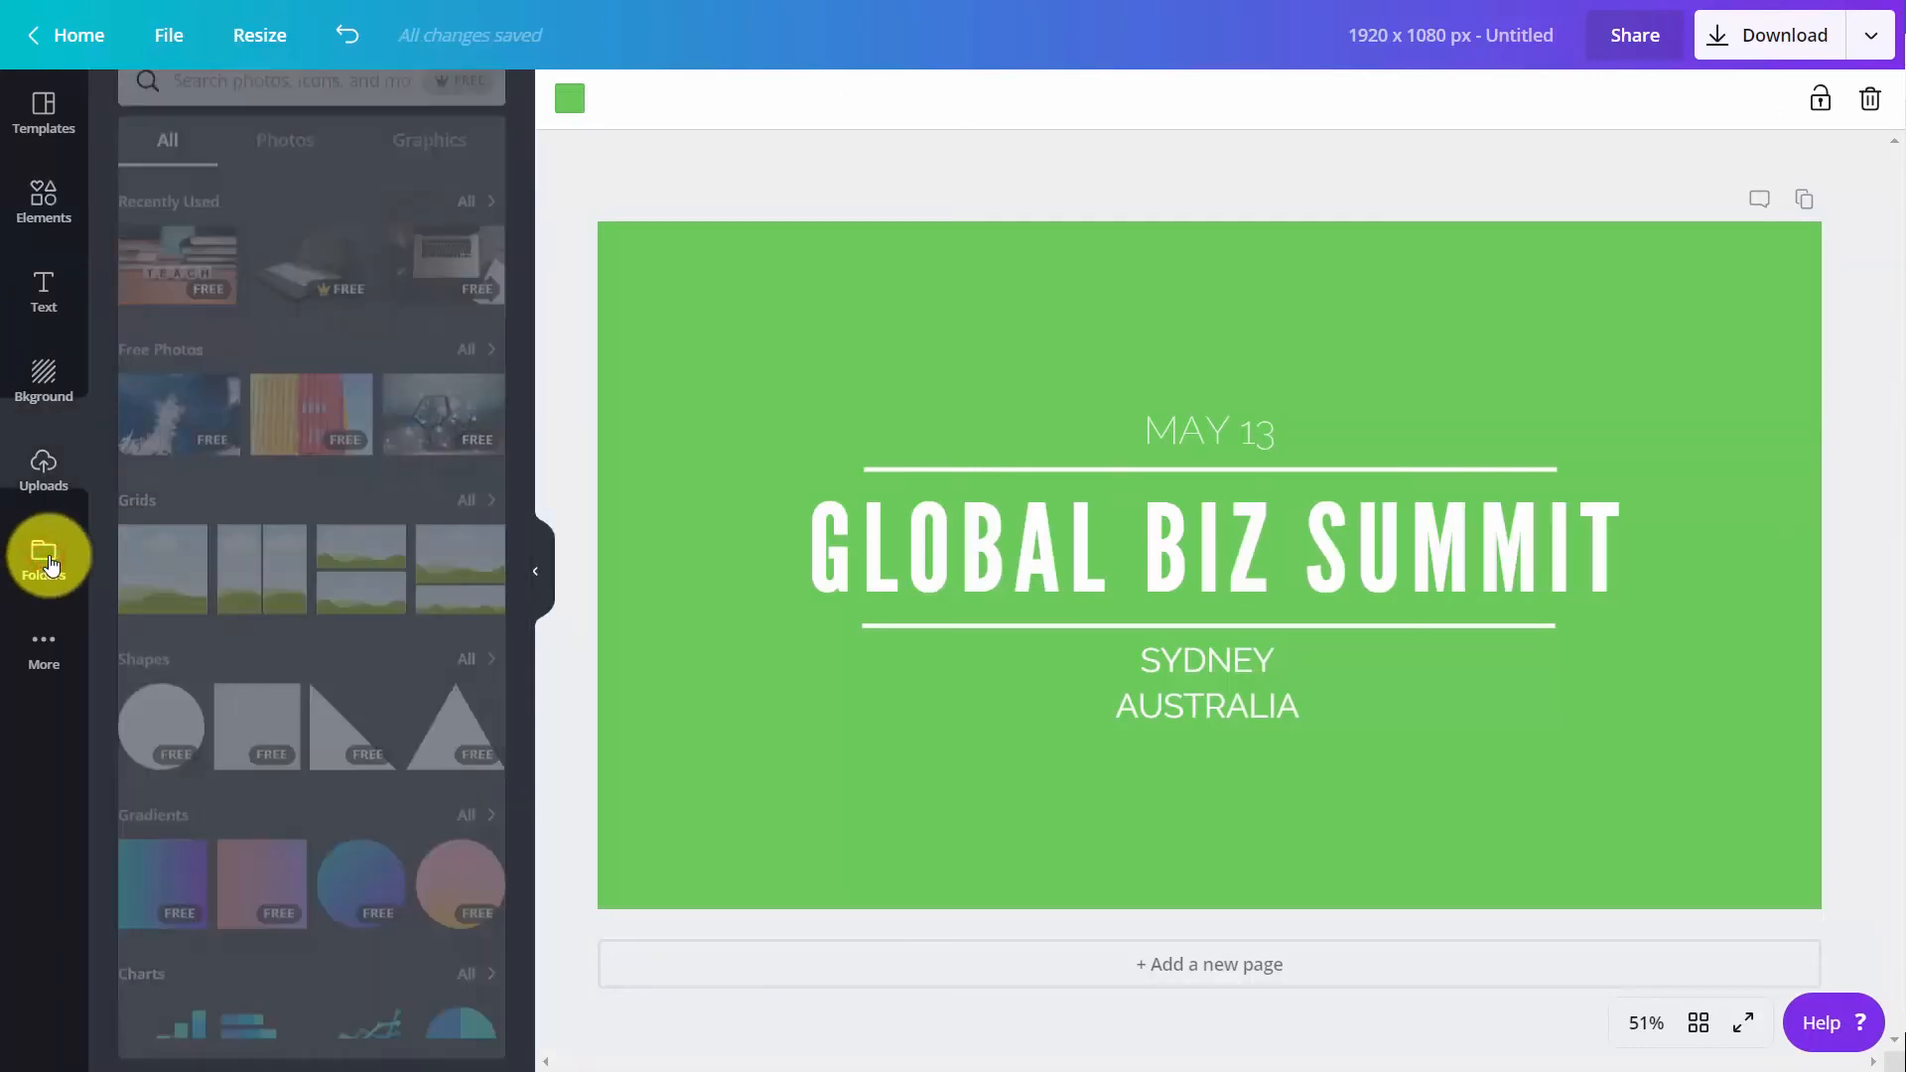
left_click(155, 338)
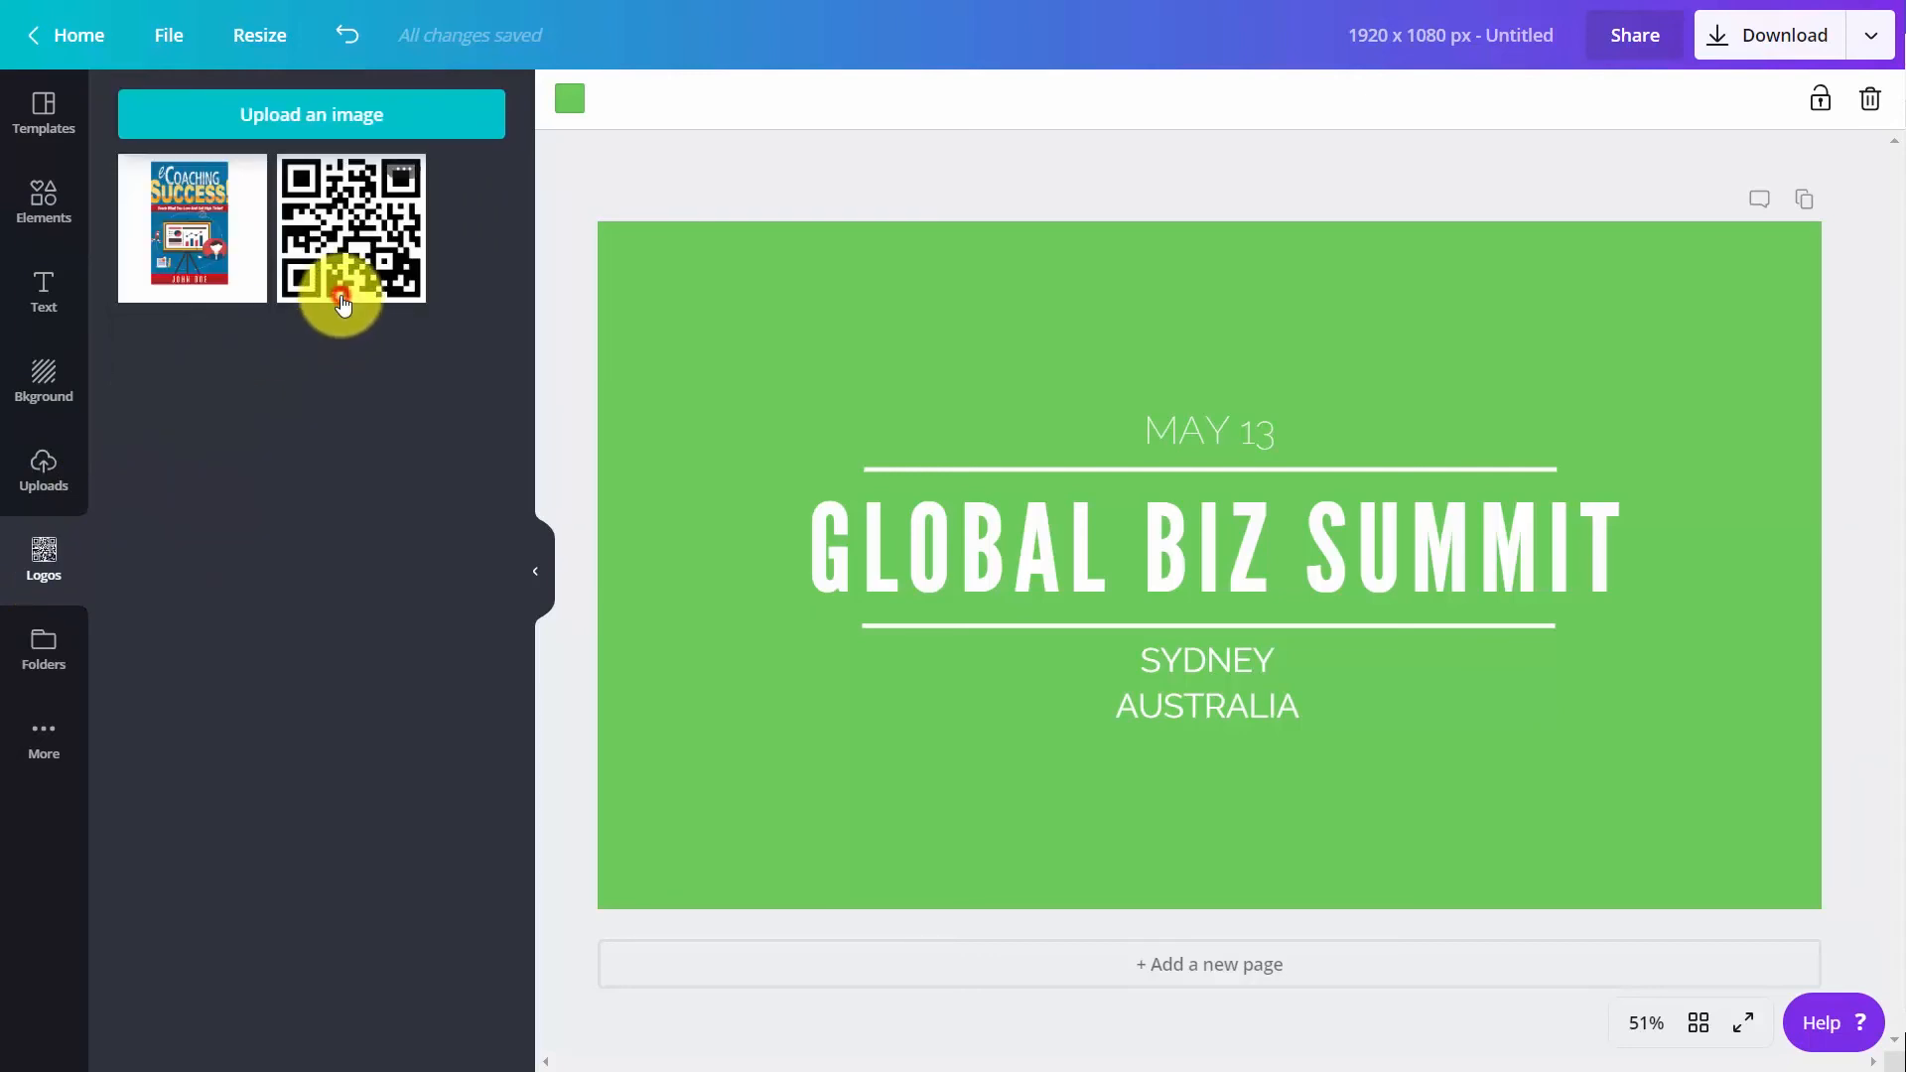
left_click(342, 289)
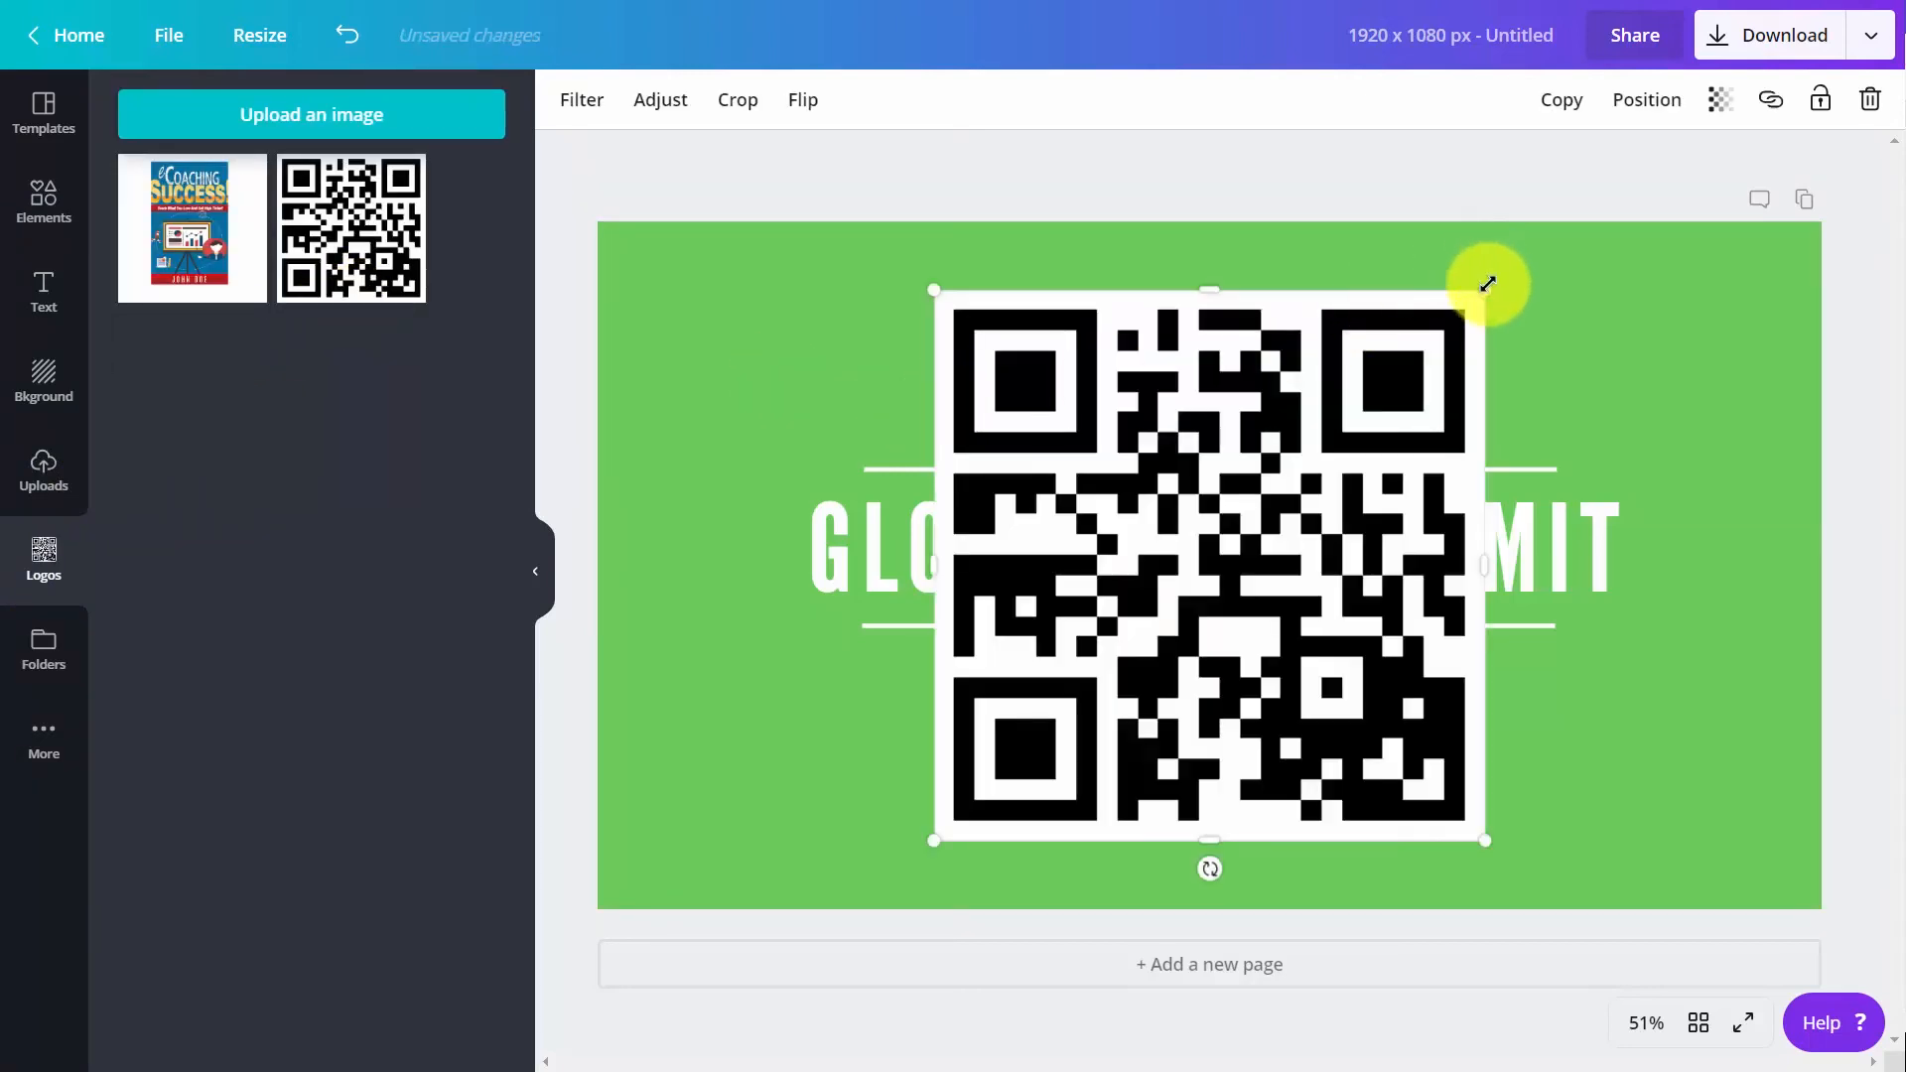
mouse_move(1487, 288)
left_mouse_down()
mouse_move(1171, 594)
mouse_move(1116, 689)
left_mouse_up()
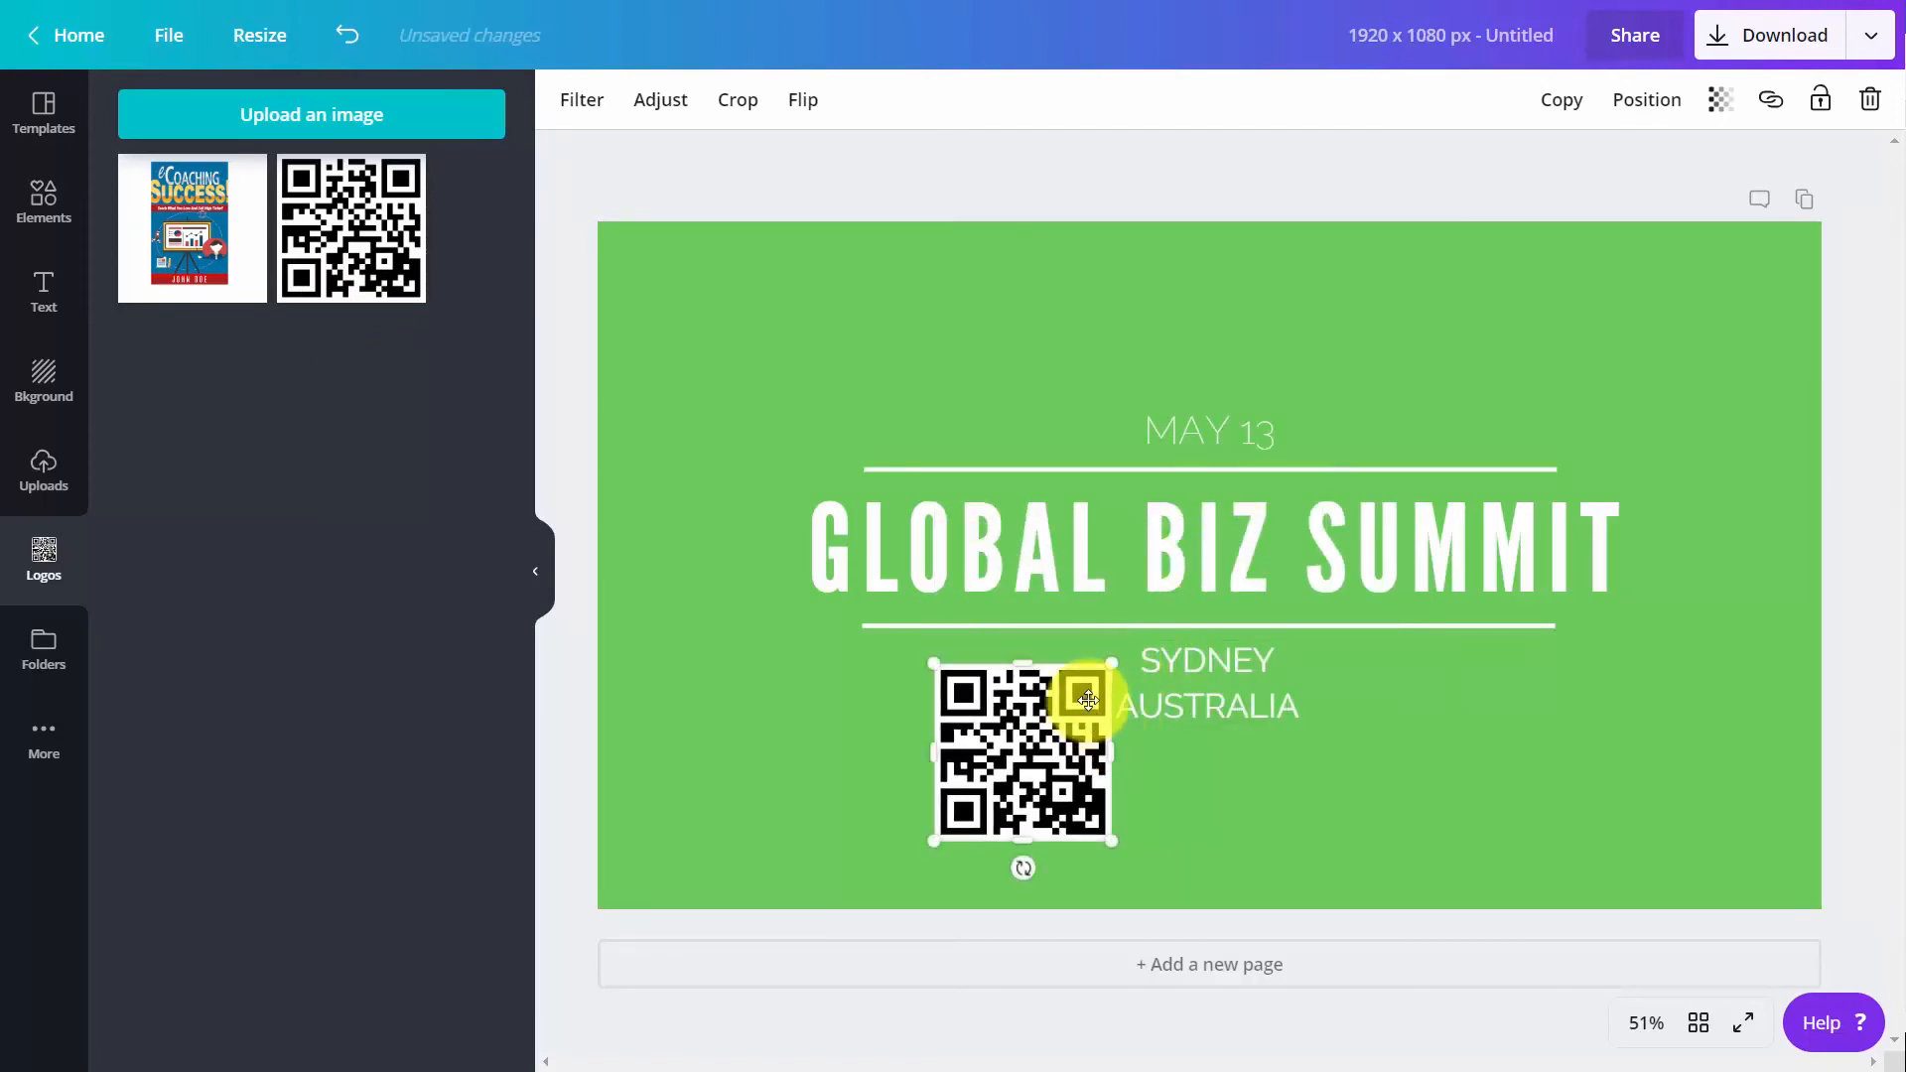
left_click(1075, 697)
left_click_drag(967, 584, 735, 253)
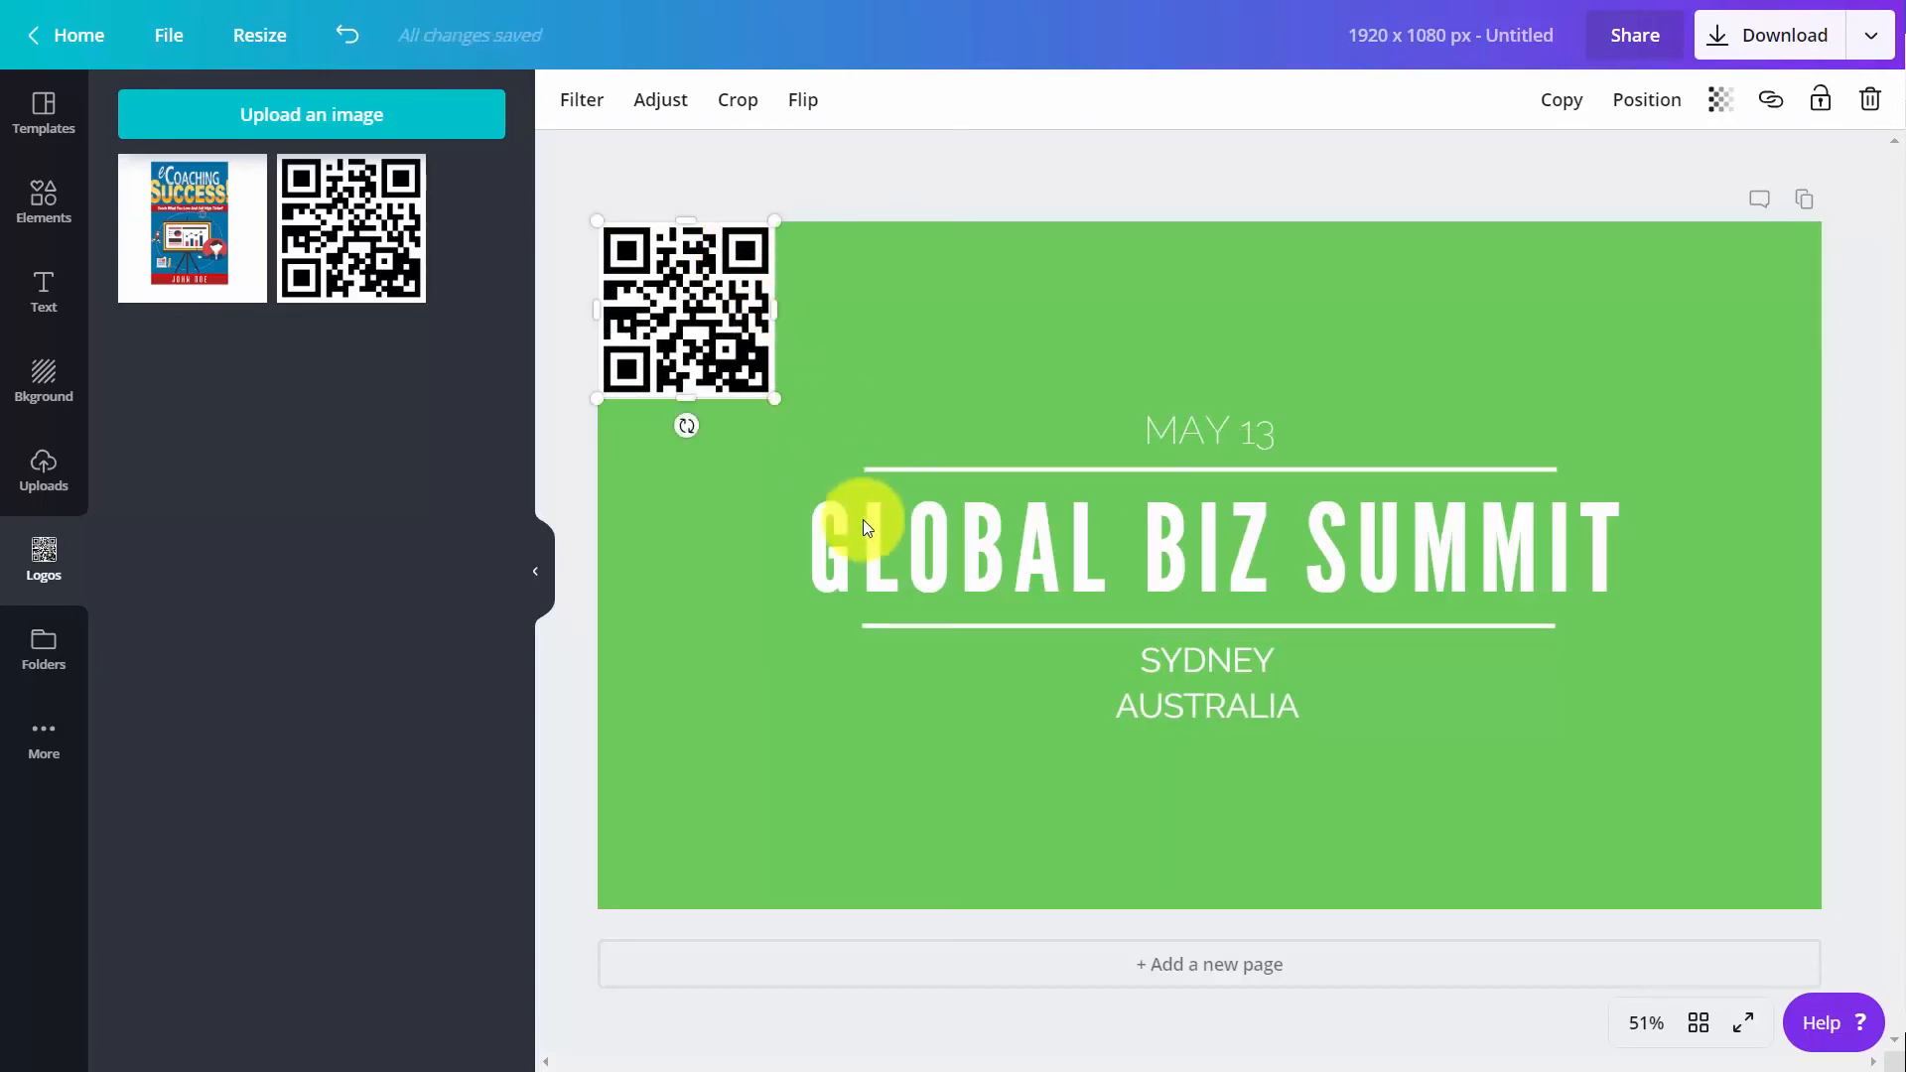
Change the font of the whole "Global Biz Summit" heading to the brand font Aleo
double_click(982, 531)
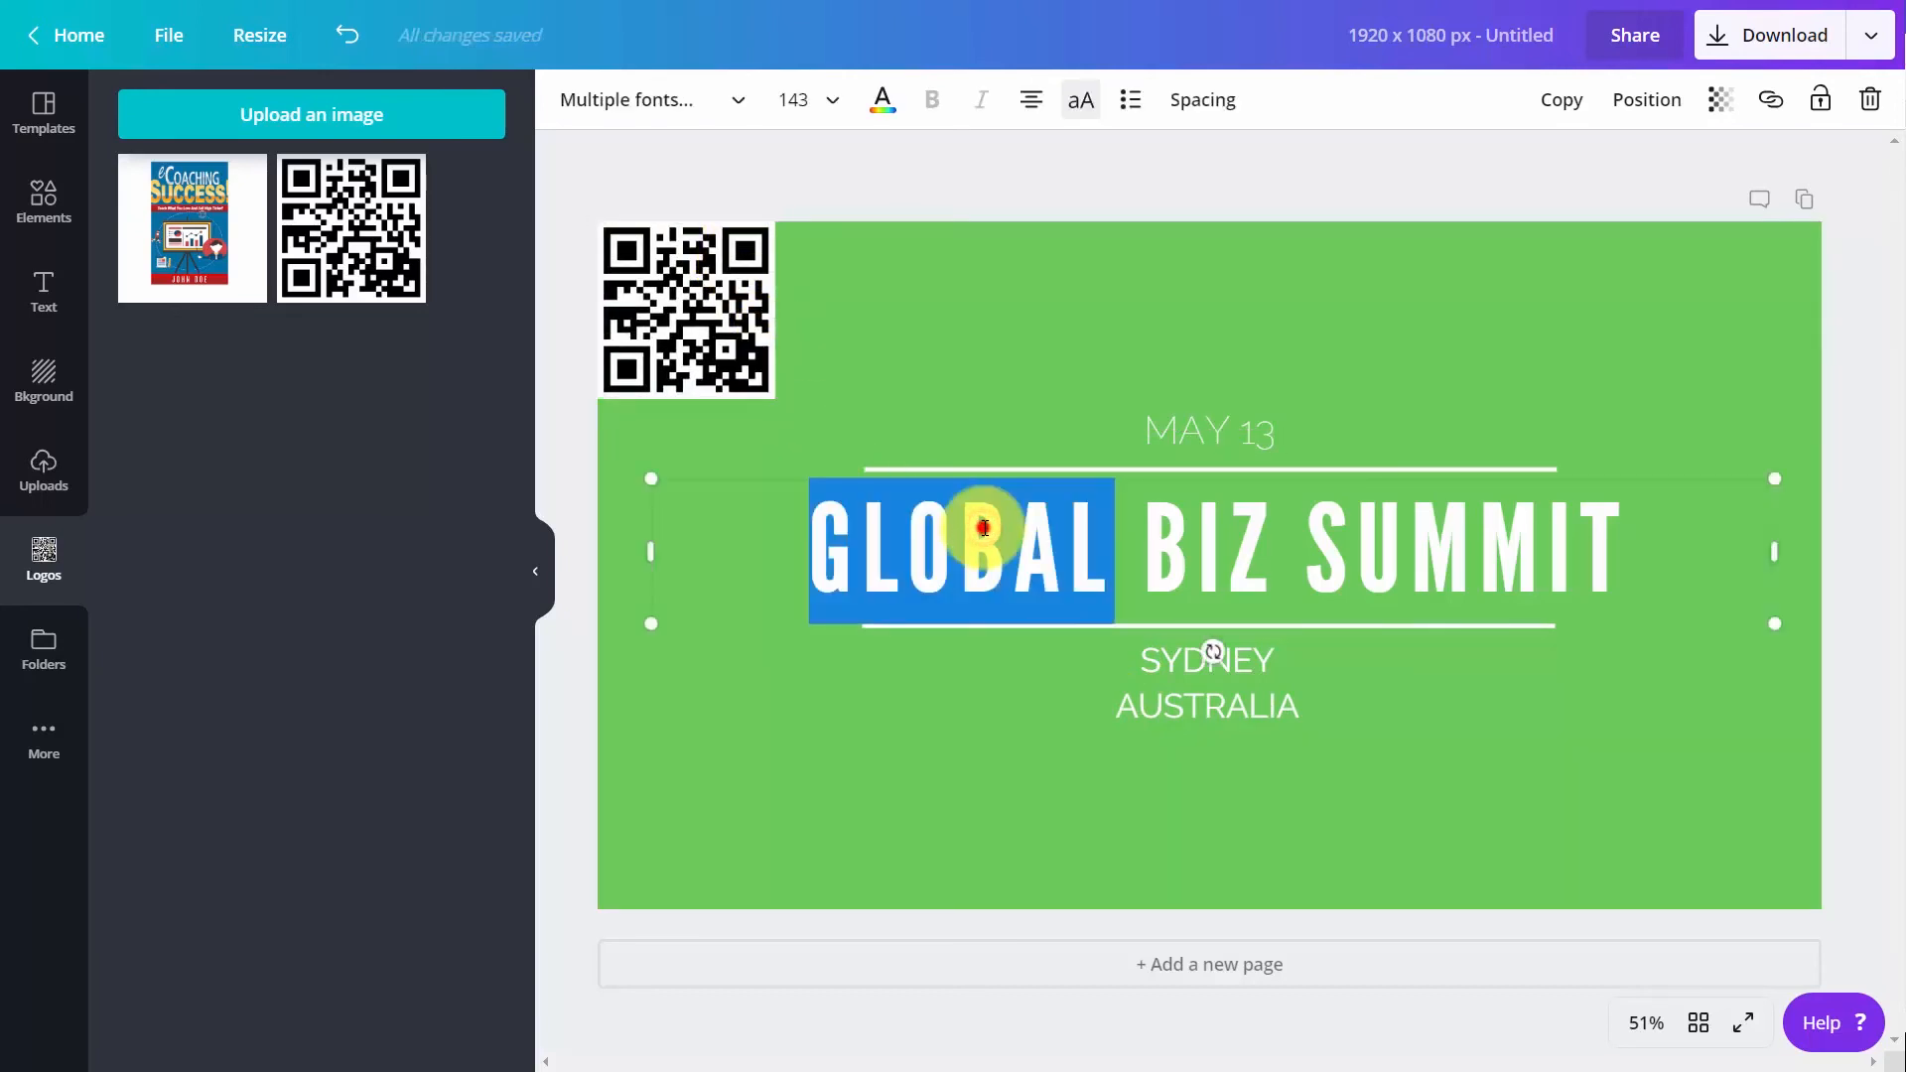
triple_click(983, 528)
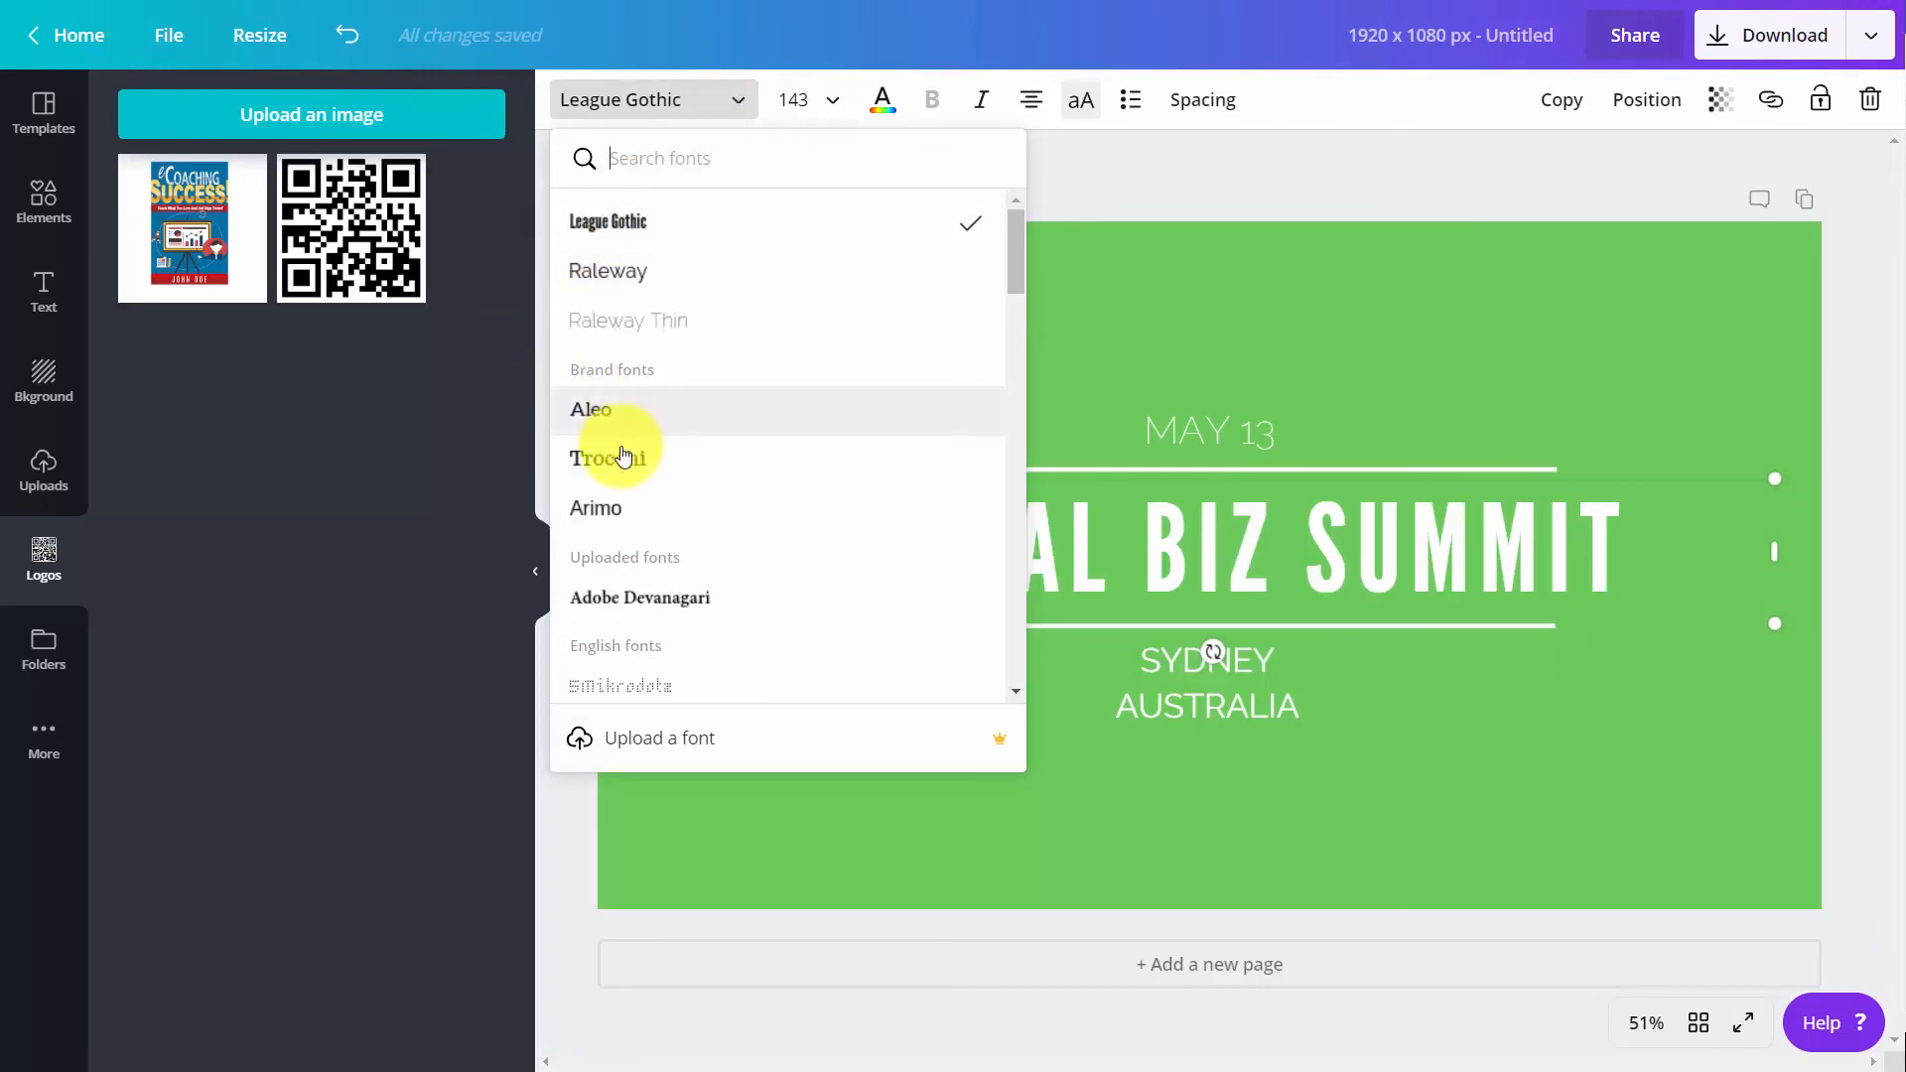
left_click(586, 414)
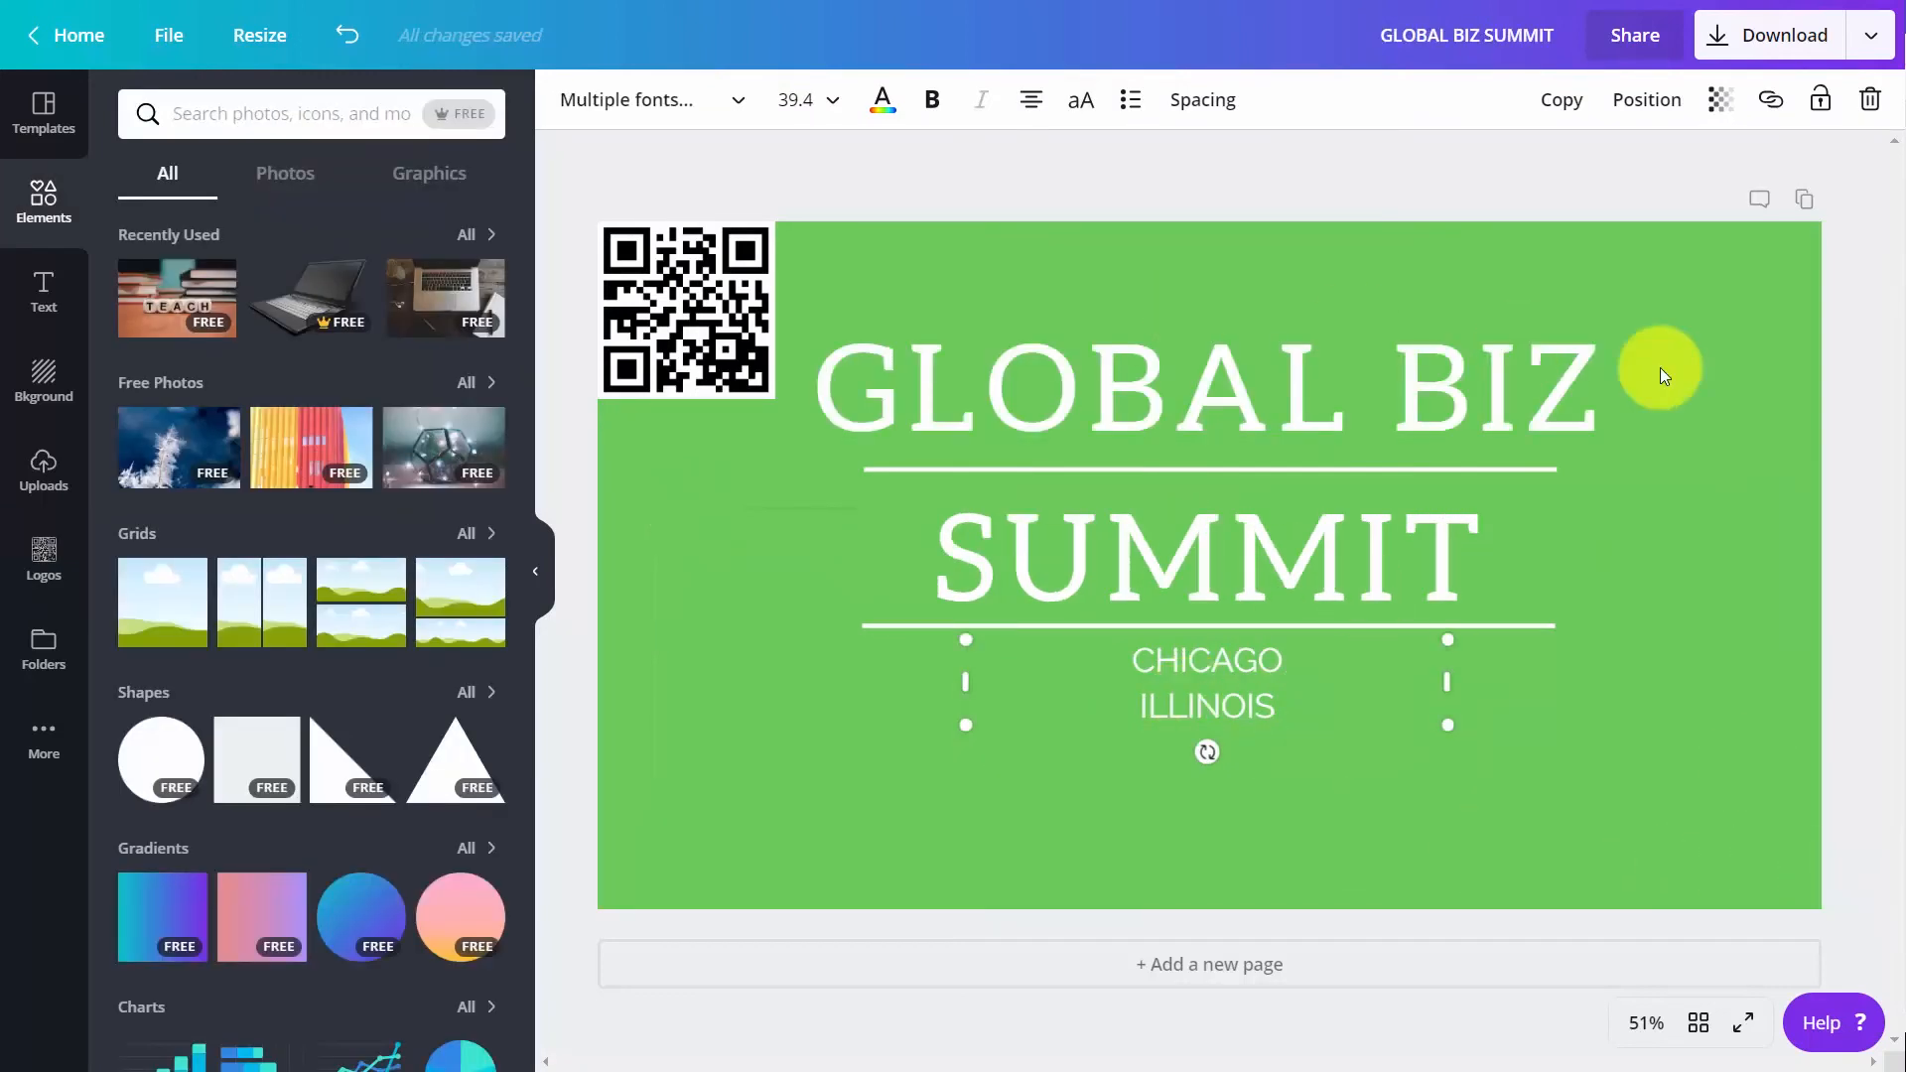
Add the recently used laptop image, shrink it to about 610 × 369, place it in the cover's lower-right corner and flip it horizontally
left_click(312, 319)
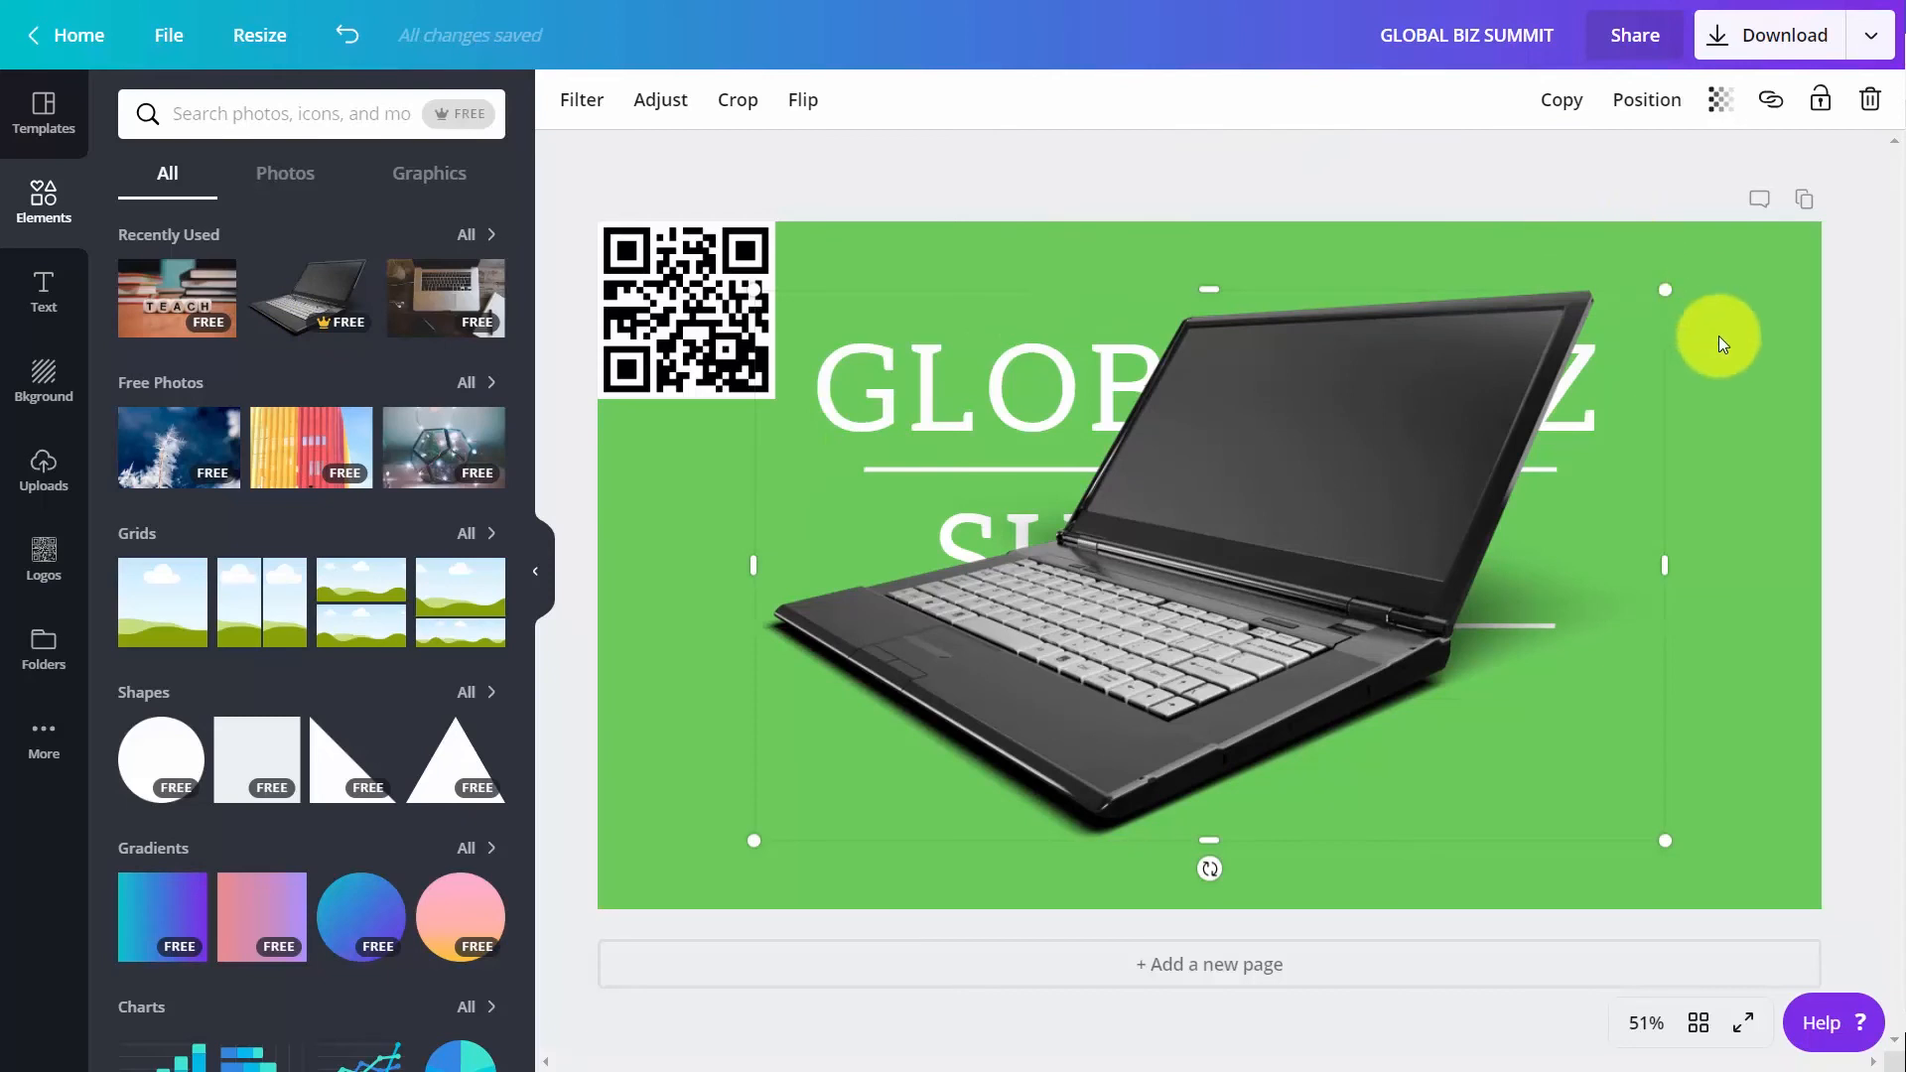
left_click_drag(1663, 287, 1126, 585)
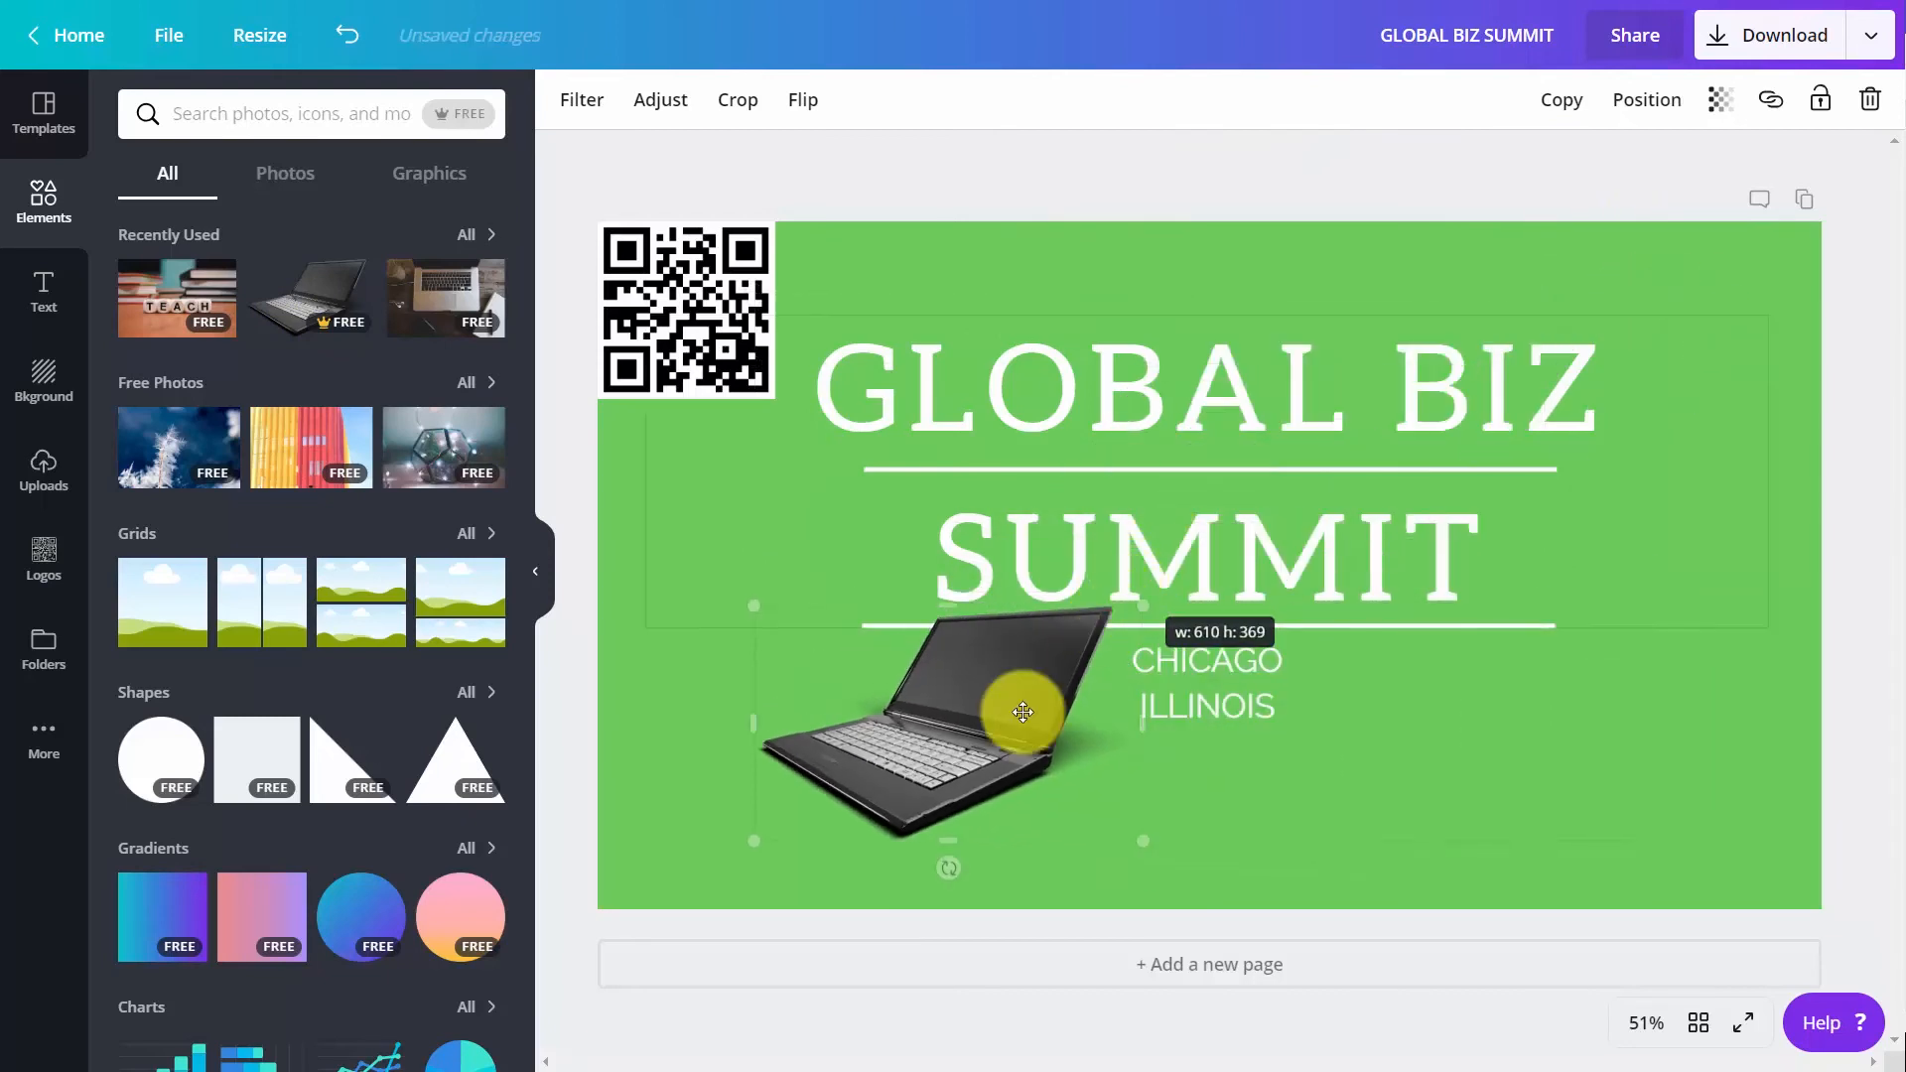
left_click_drag(1022, 712, 1650, 758)
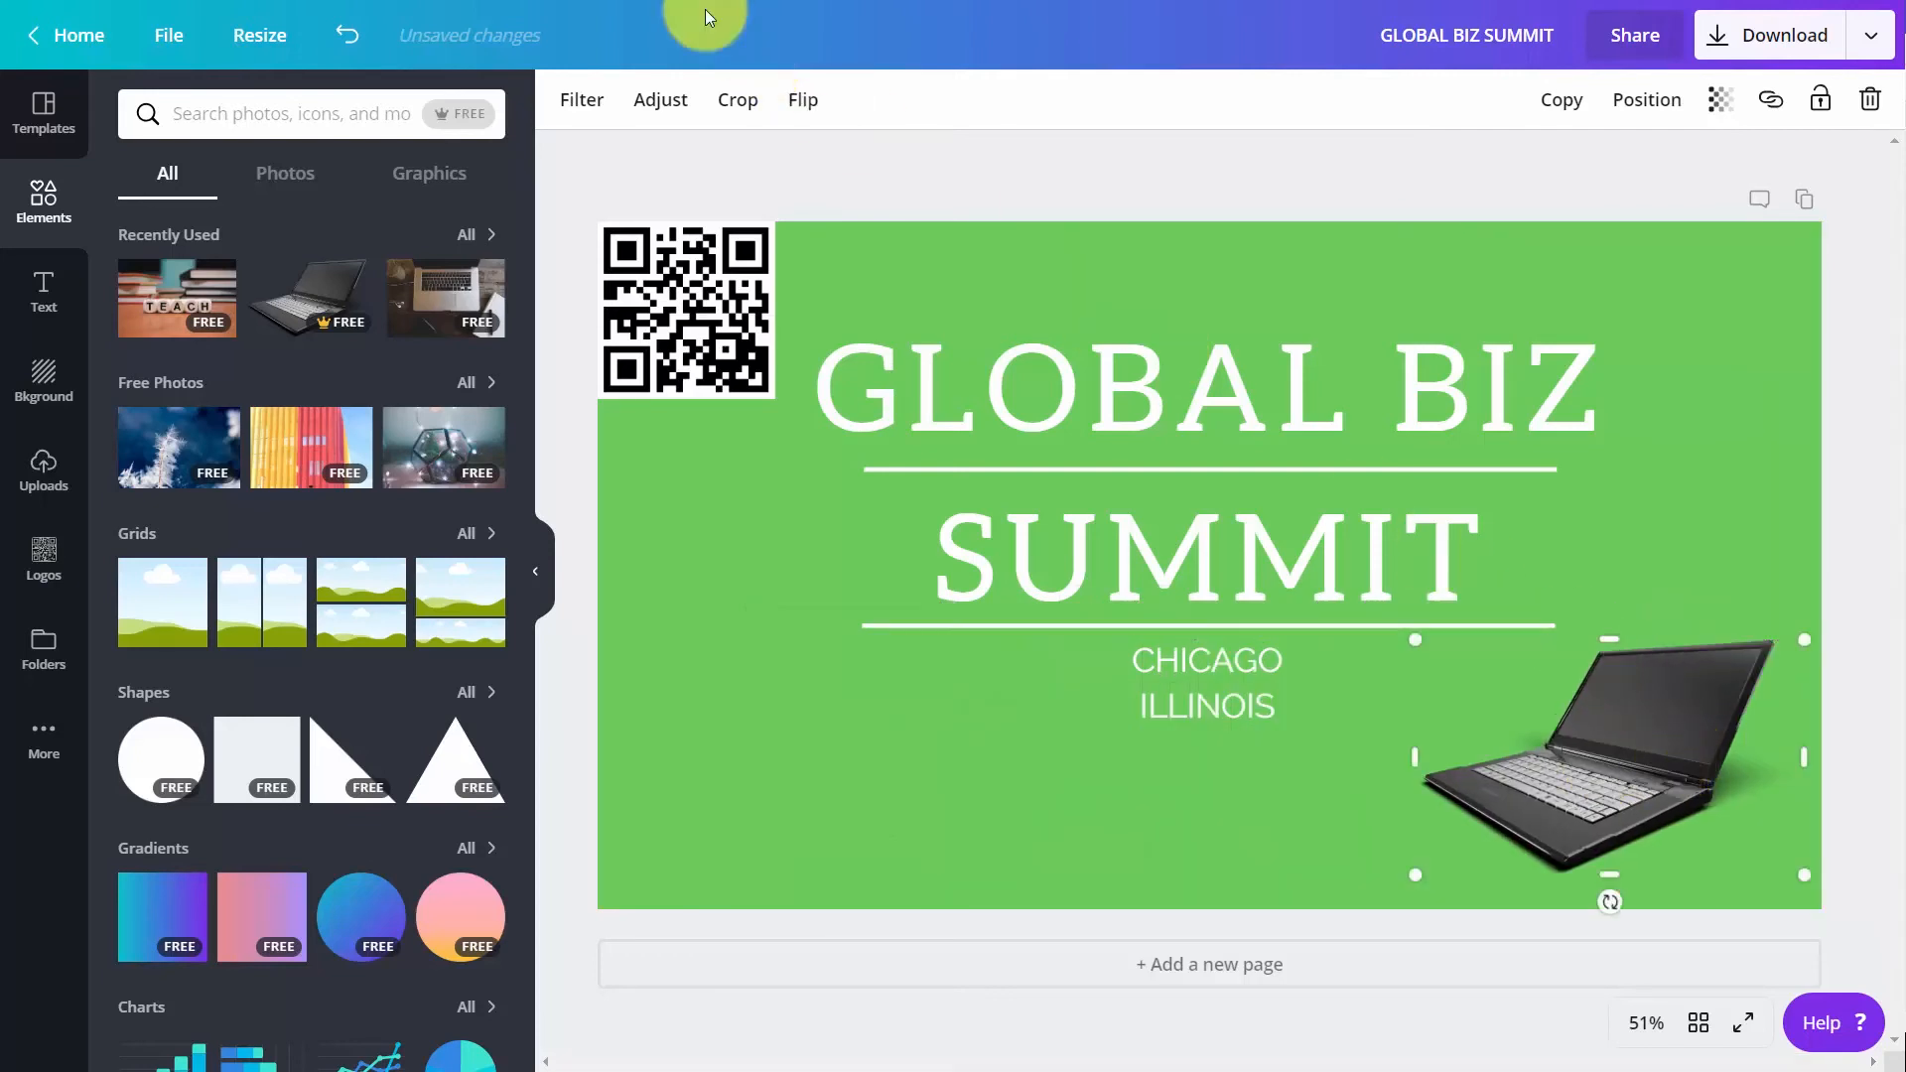
left_click(799, 97)
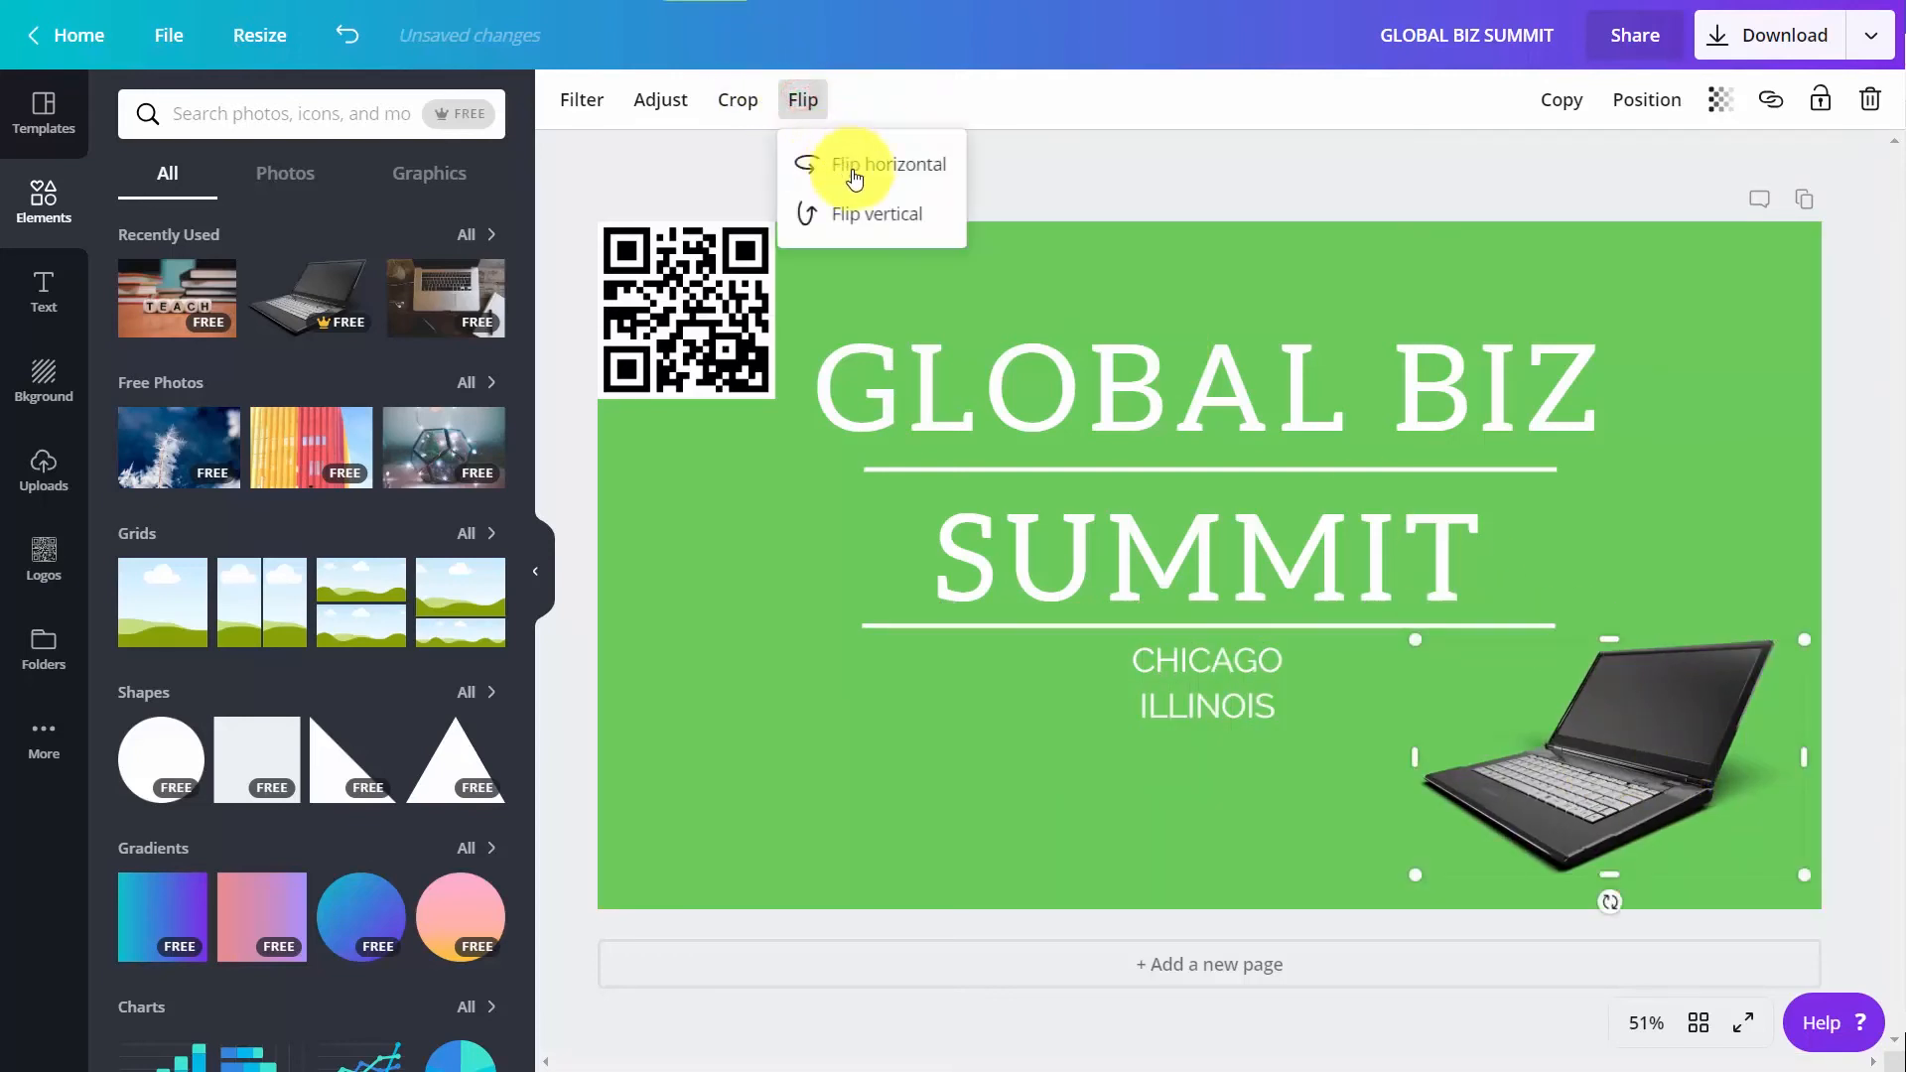
left_click(853, 167)
Download the event cover as a PNG and save it as "GLOBAL BIZ SUMMIT.png" in the "images downloaded" folder
left_click(1777, 36)
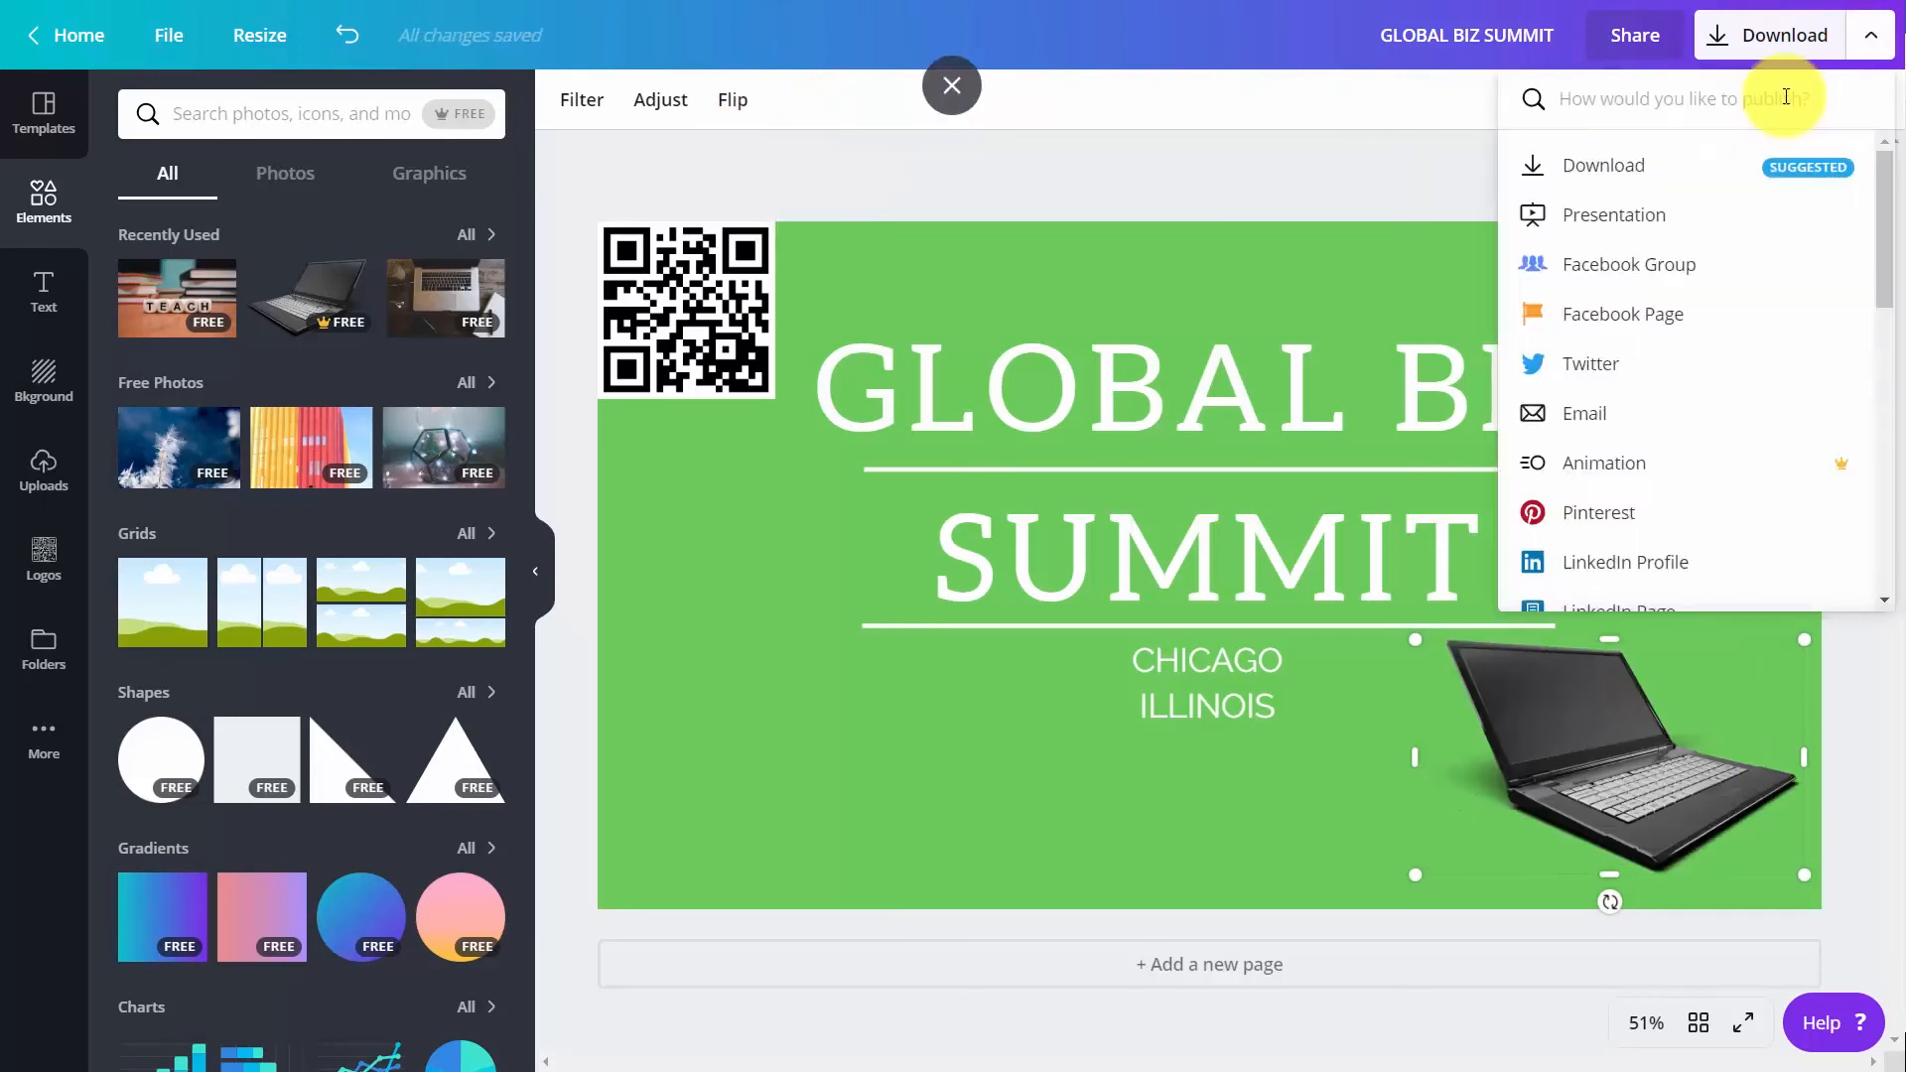
left_click(872, 645)
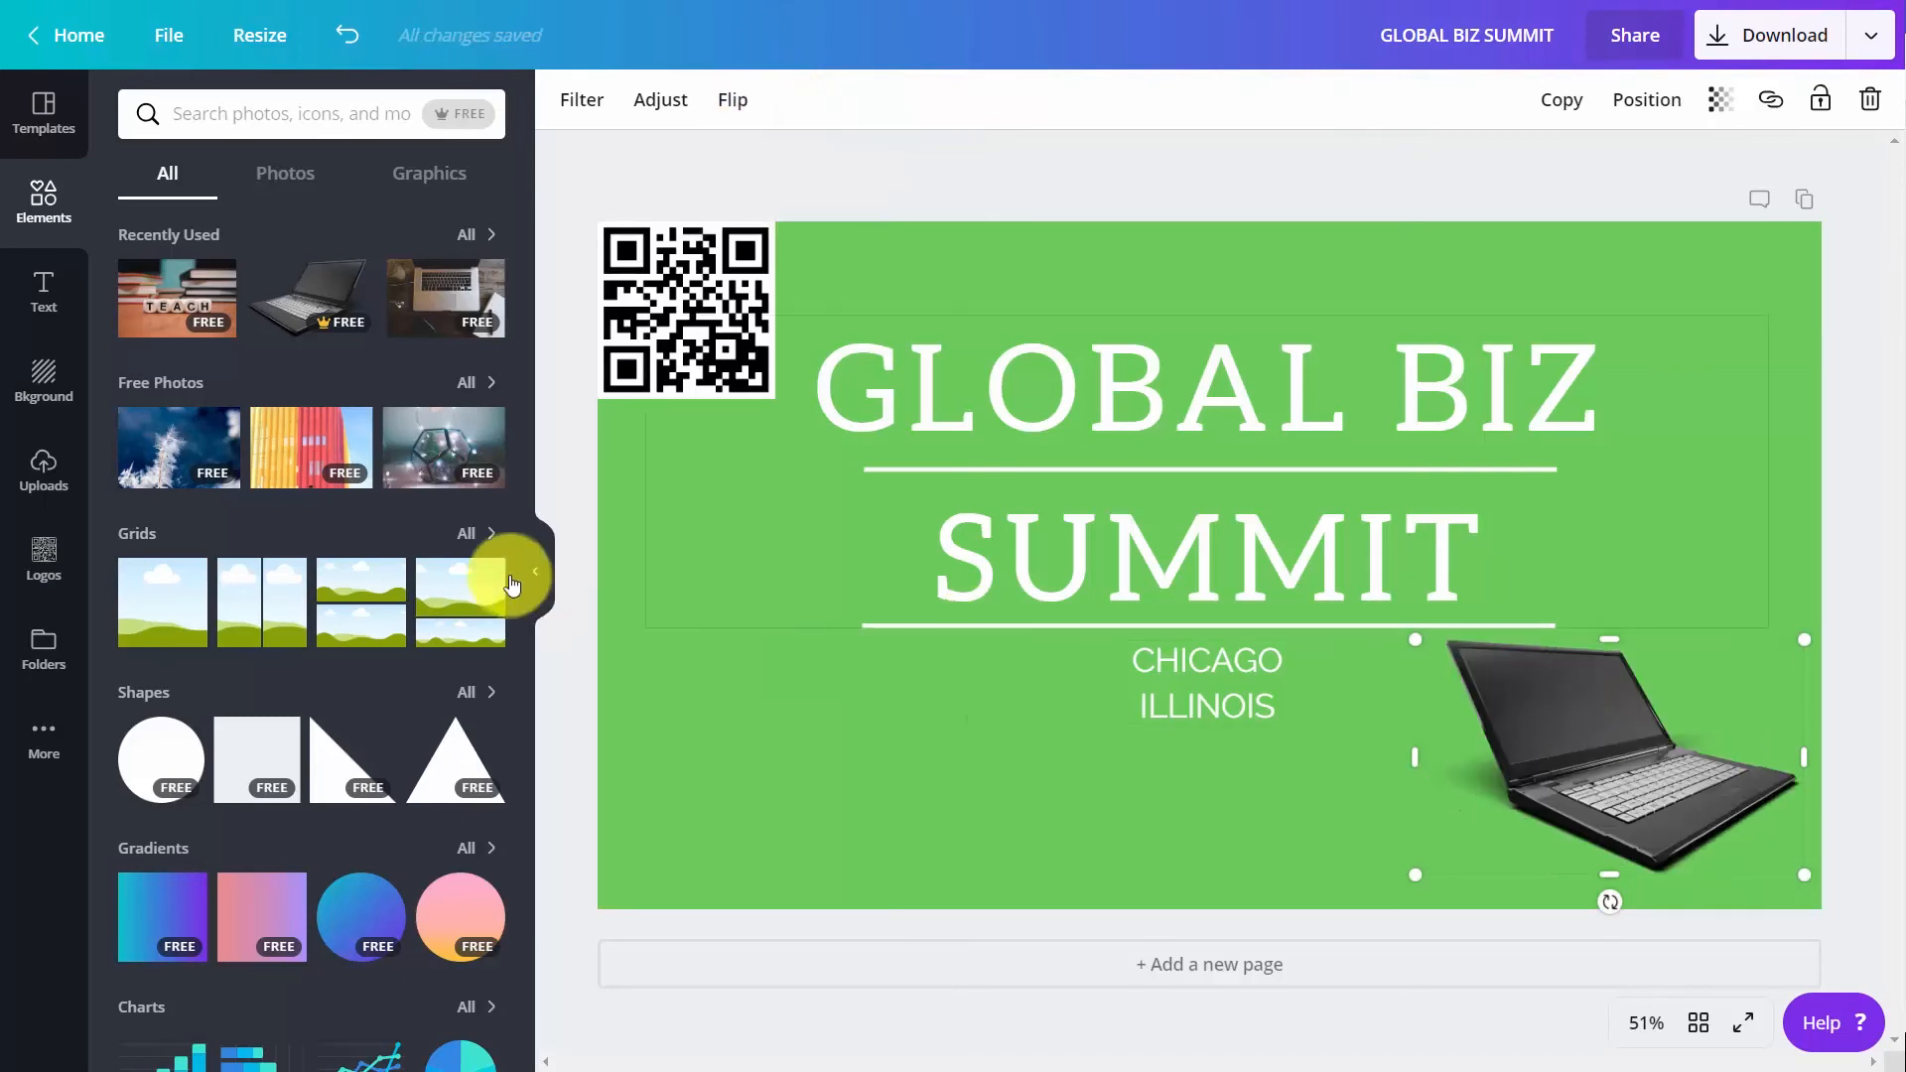
left_click(1722, 53)
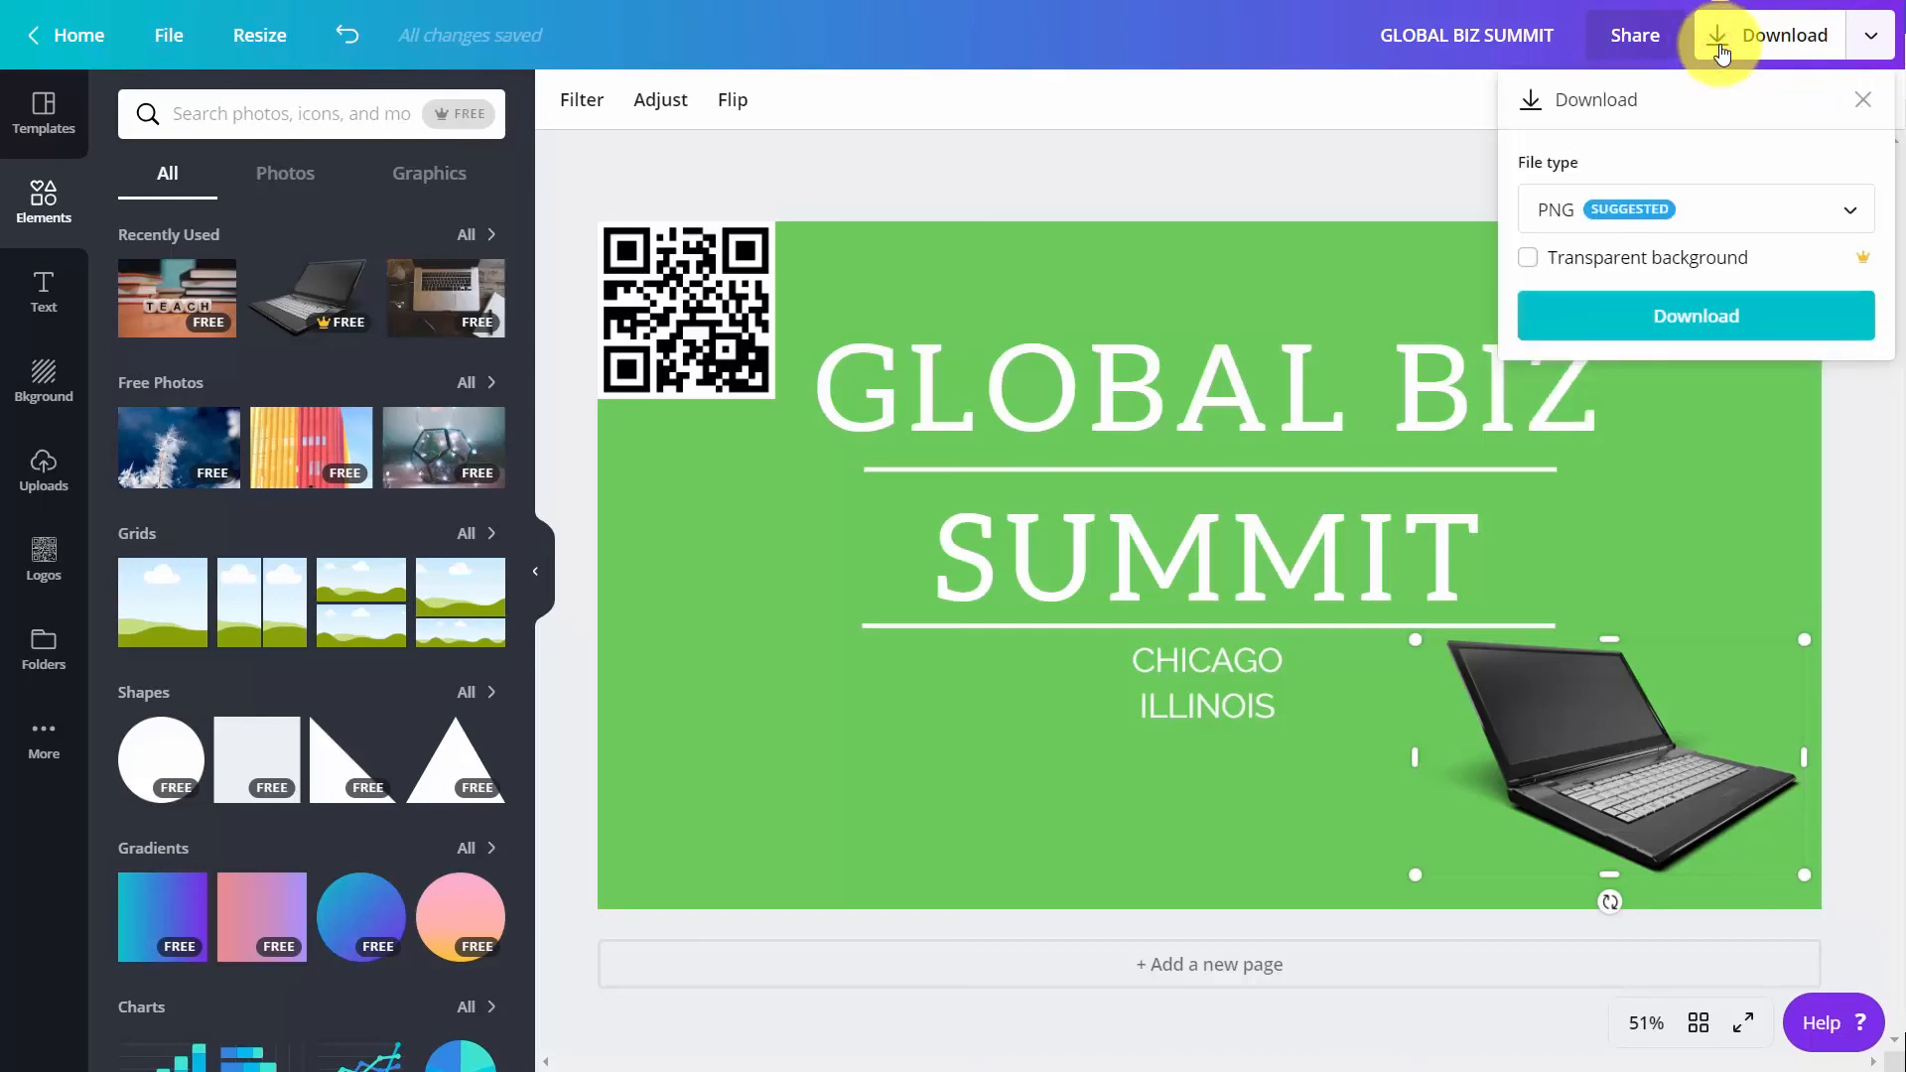
left_click(1705, 203)
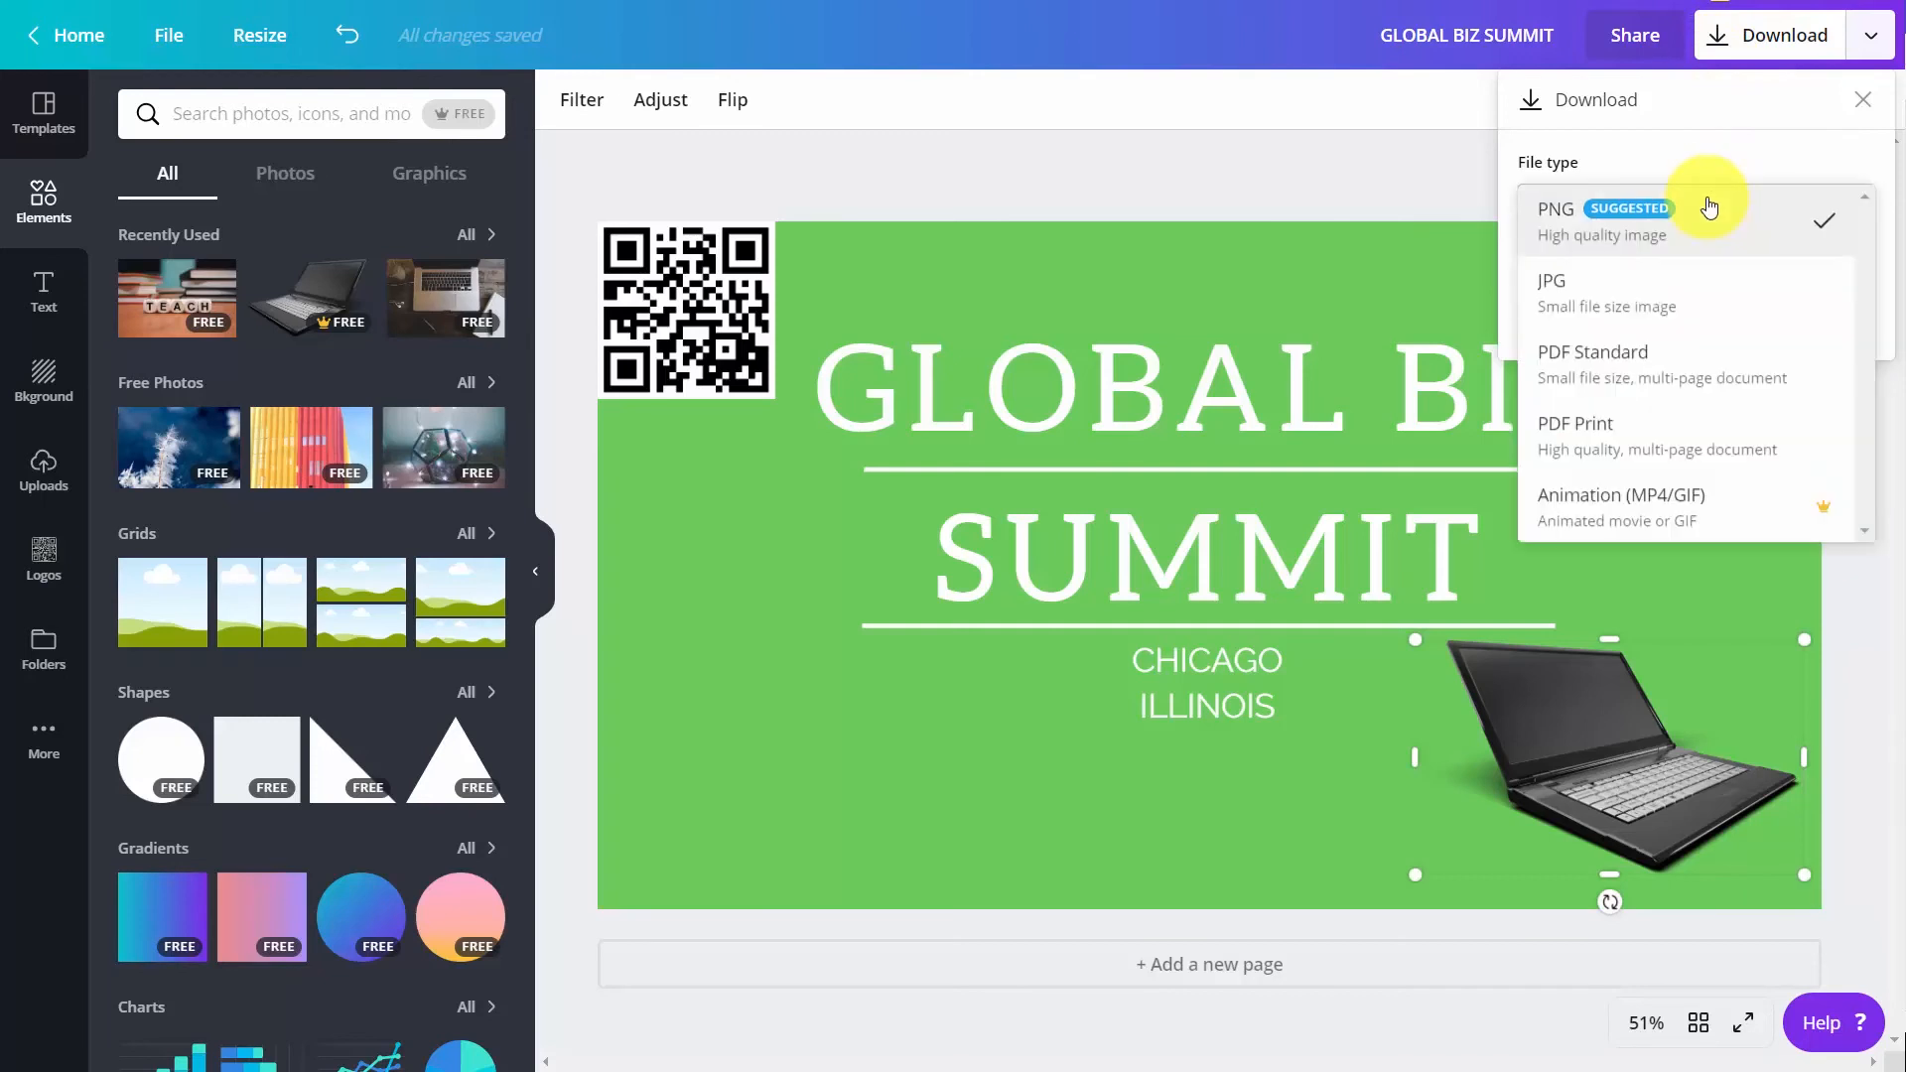
left_click(1652, 236)
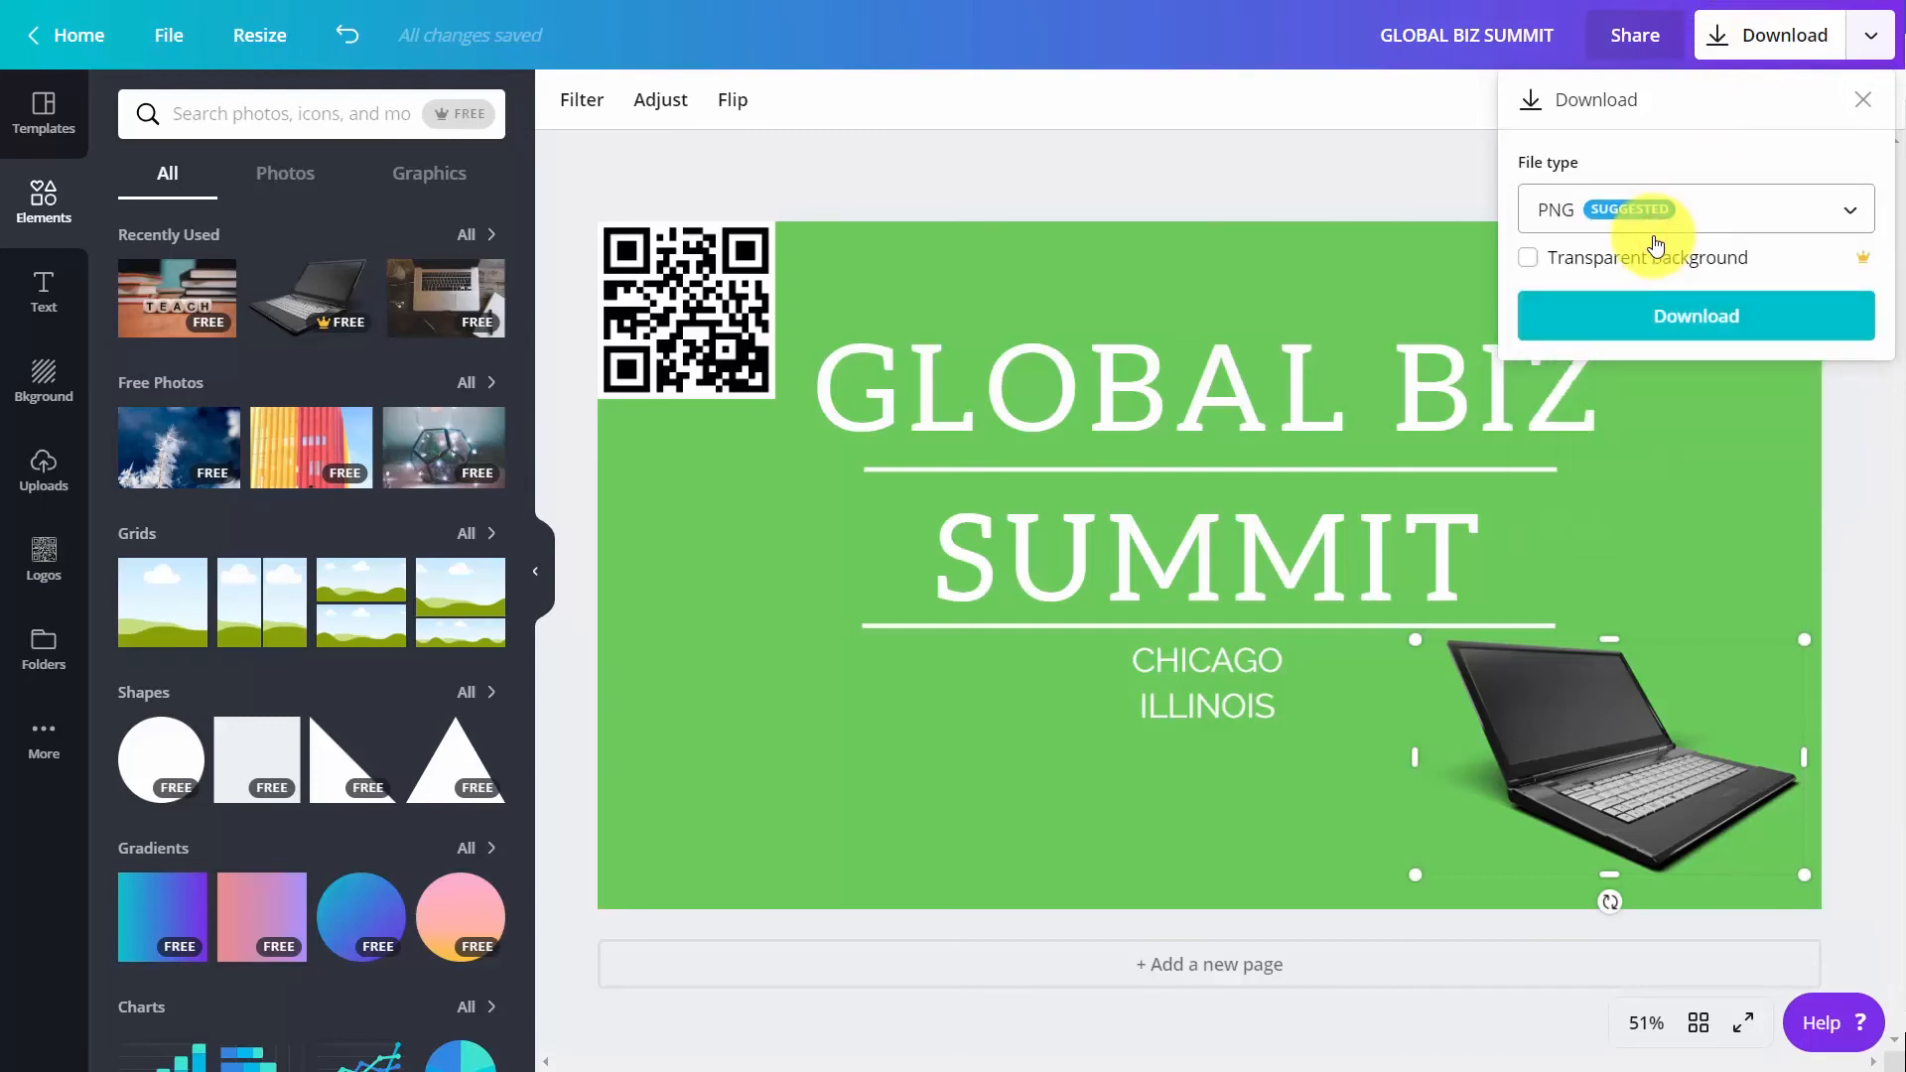
left_click(1673, 326)
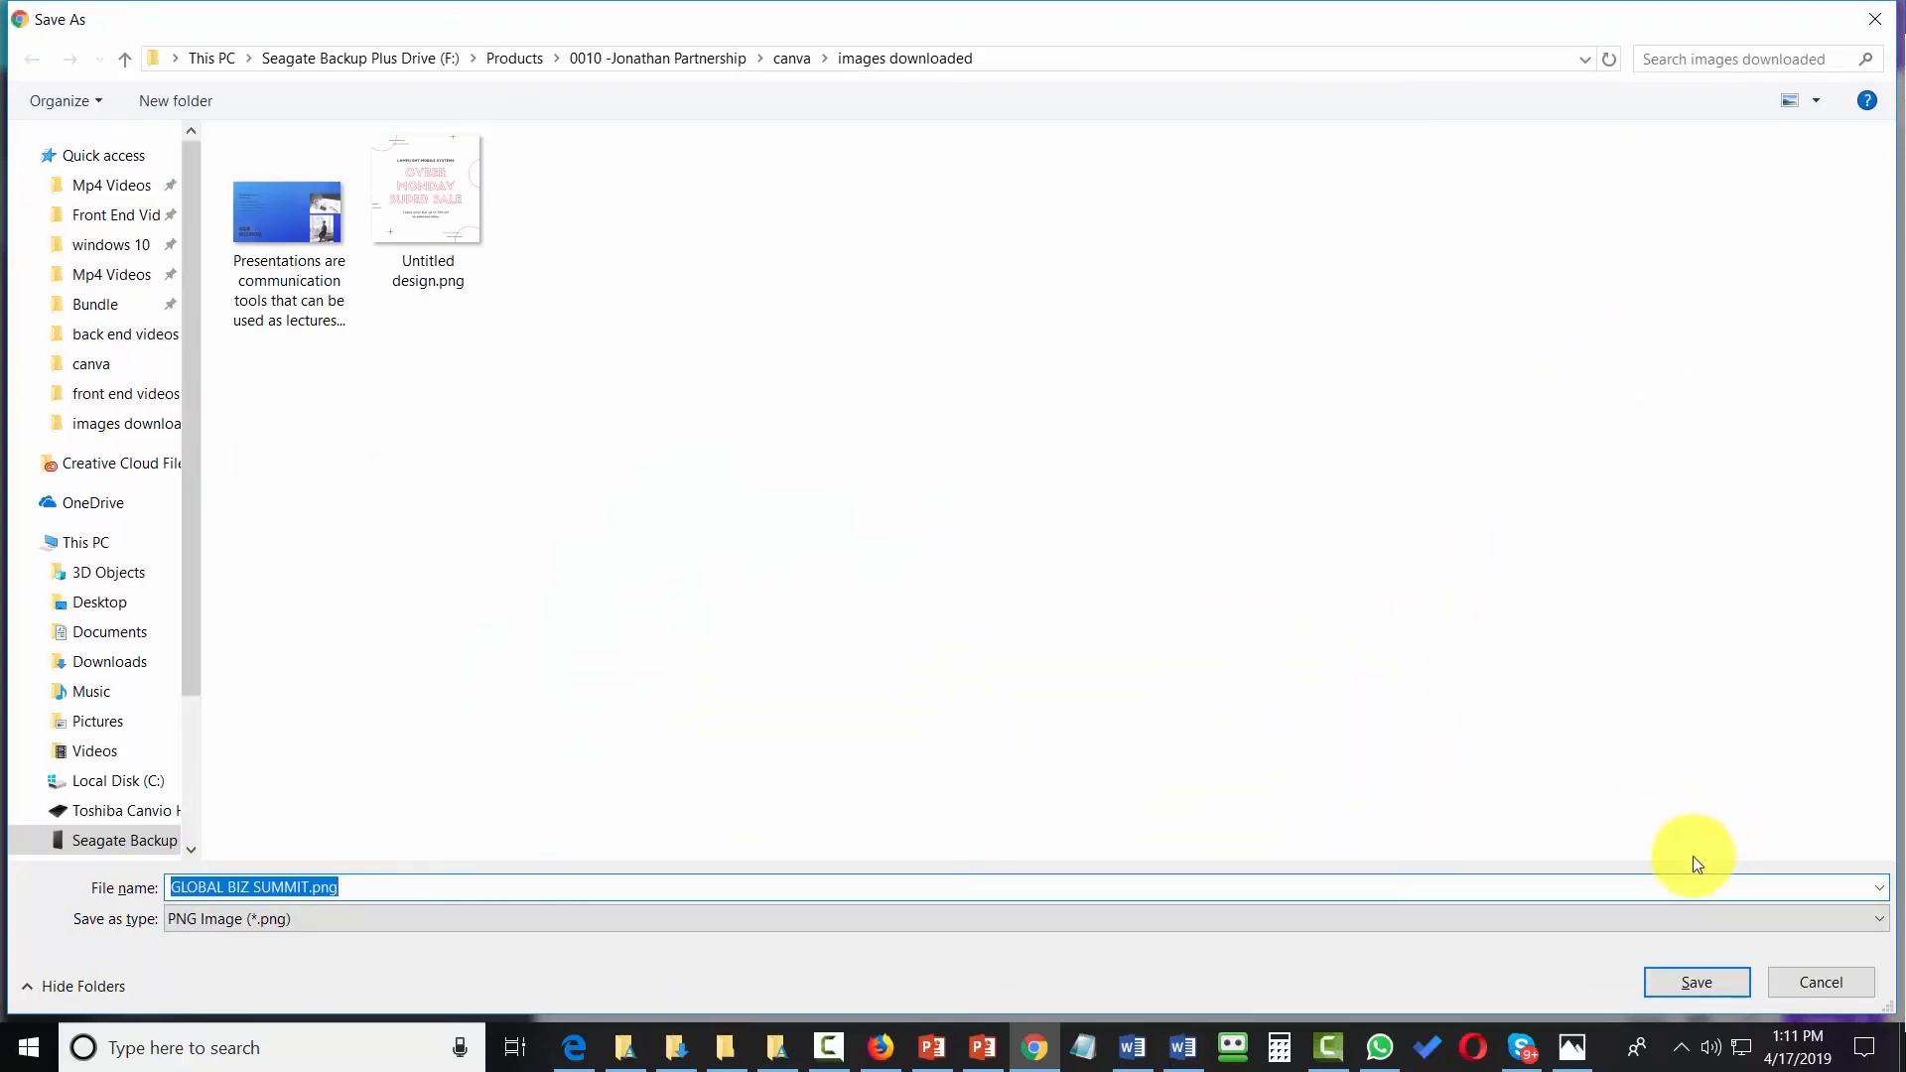
left_click(1684, 978)
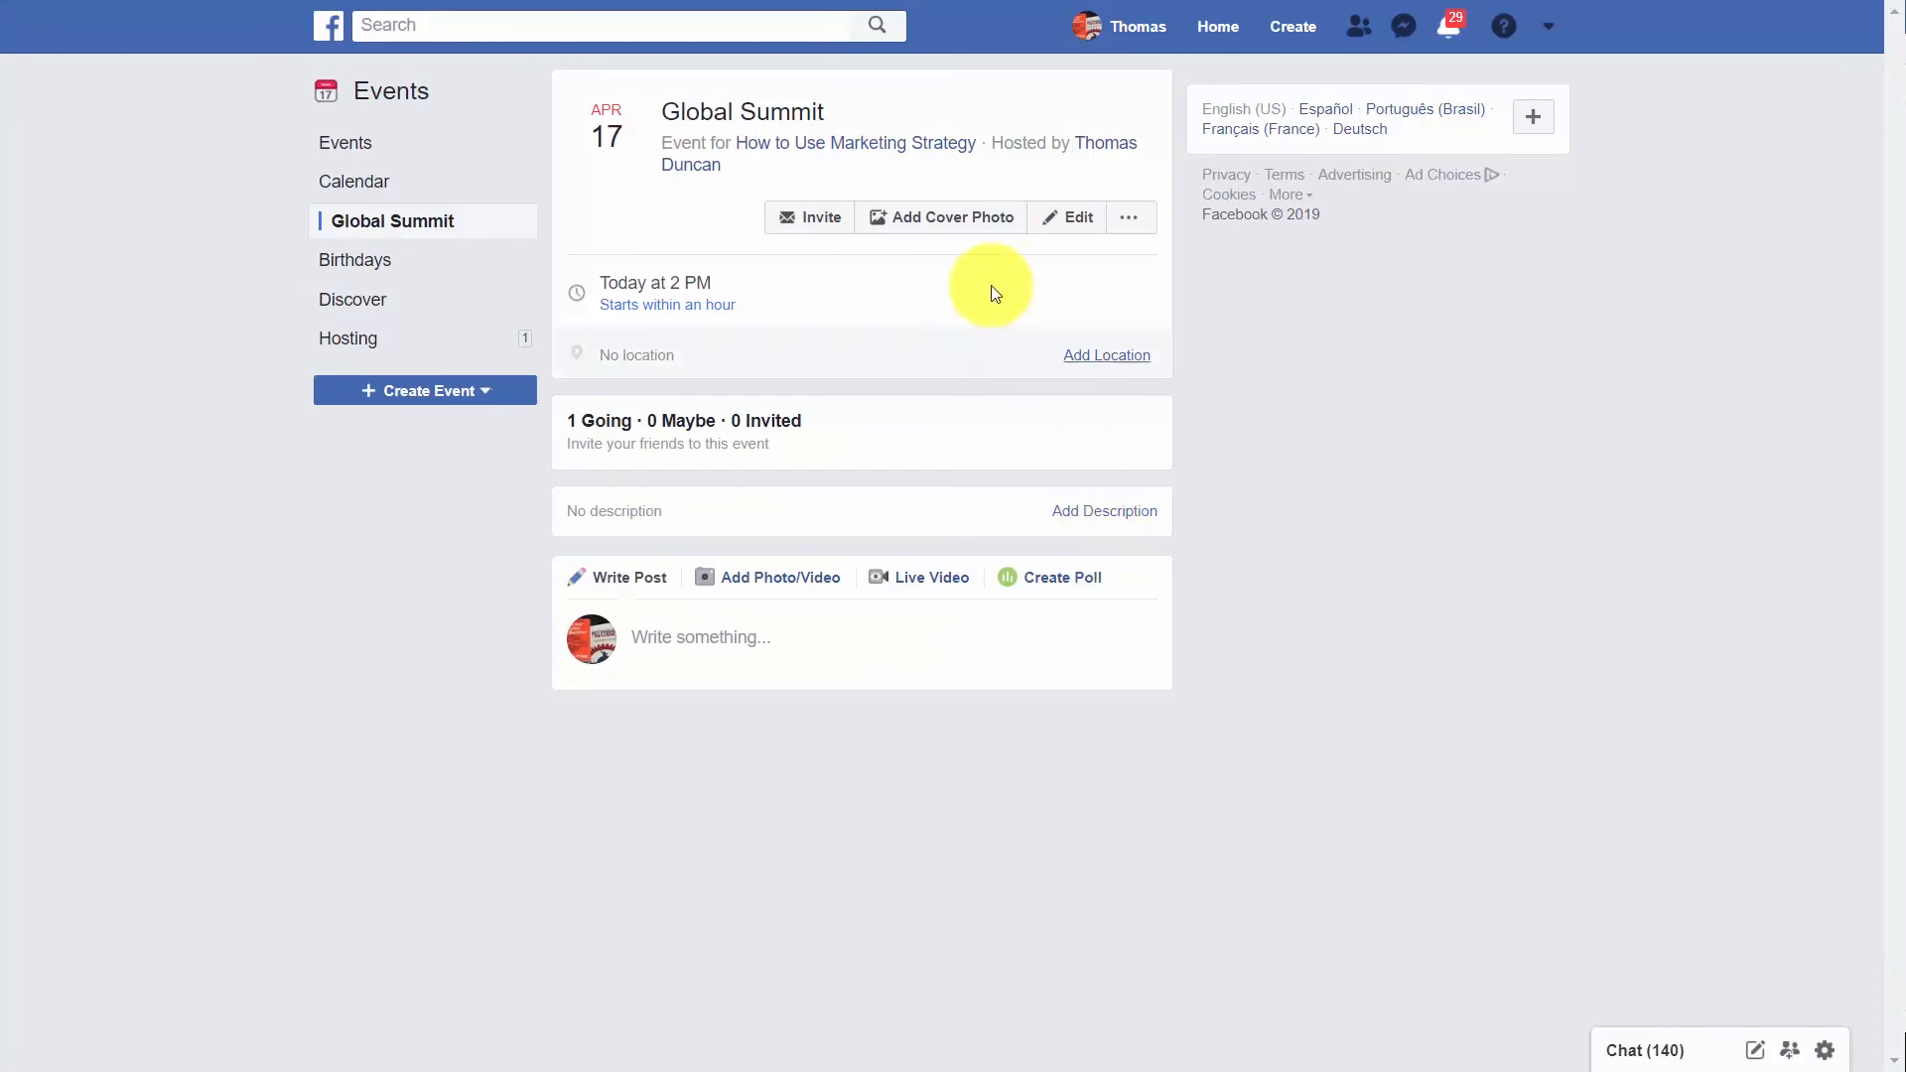
On Facebook, upload the Global Biz Summit image as the cover photo of the "Global Summit" event and save the event
left_click(944, 229)
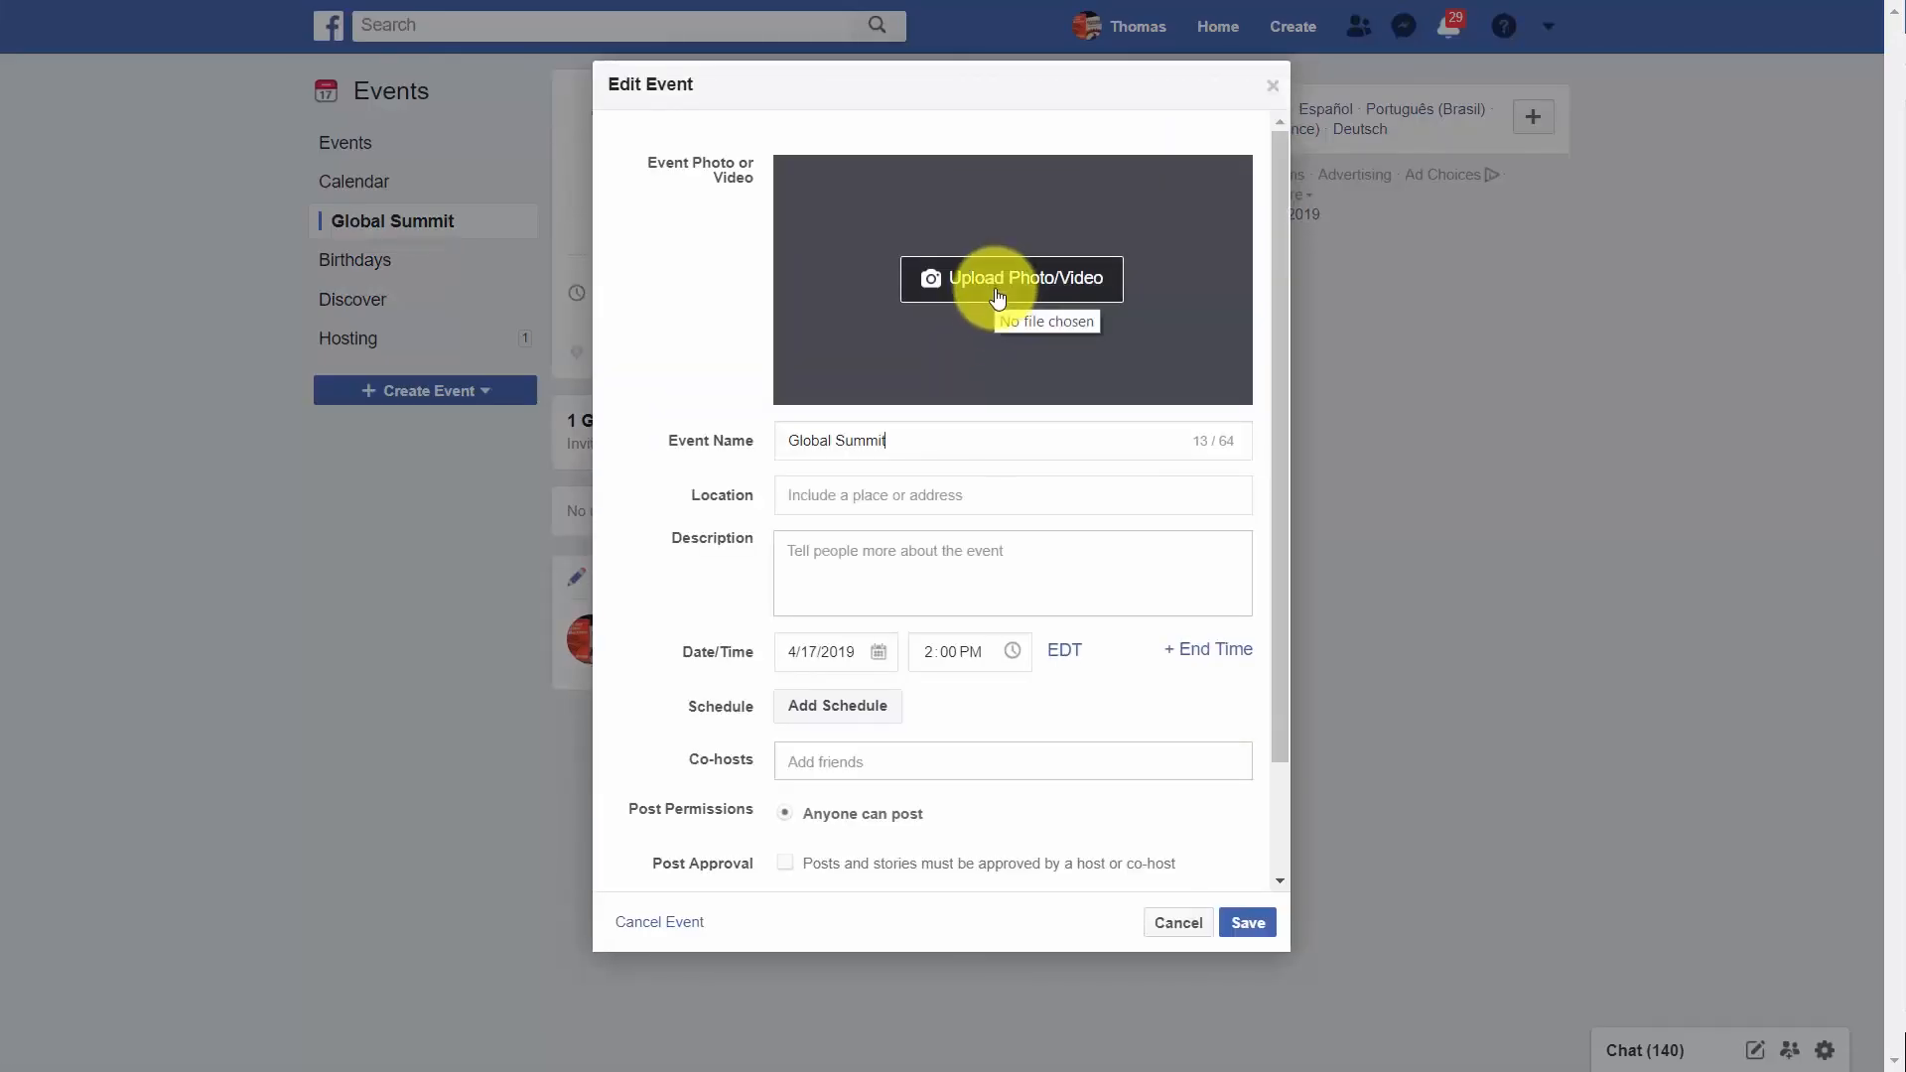
left_click(996, 297)
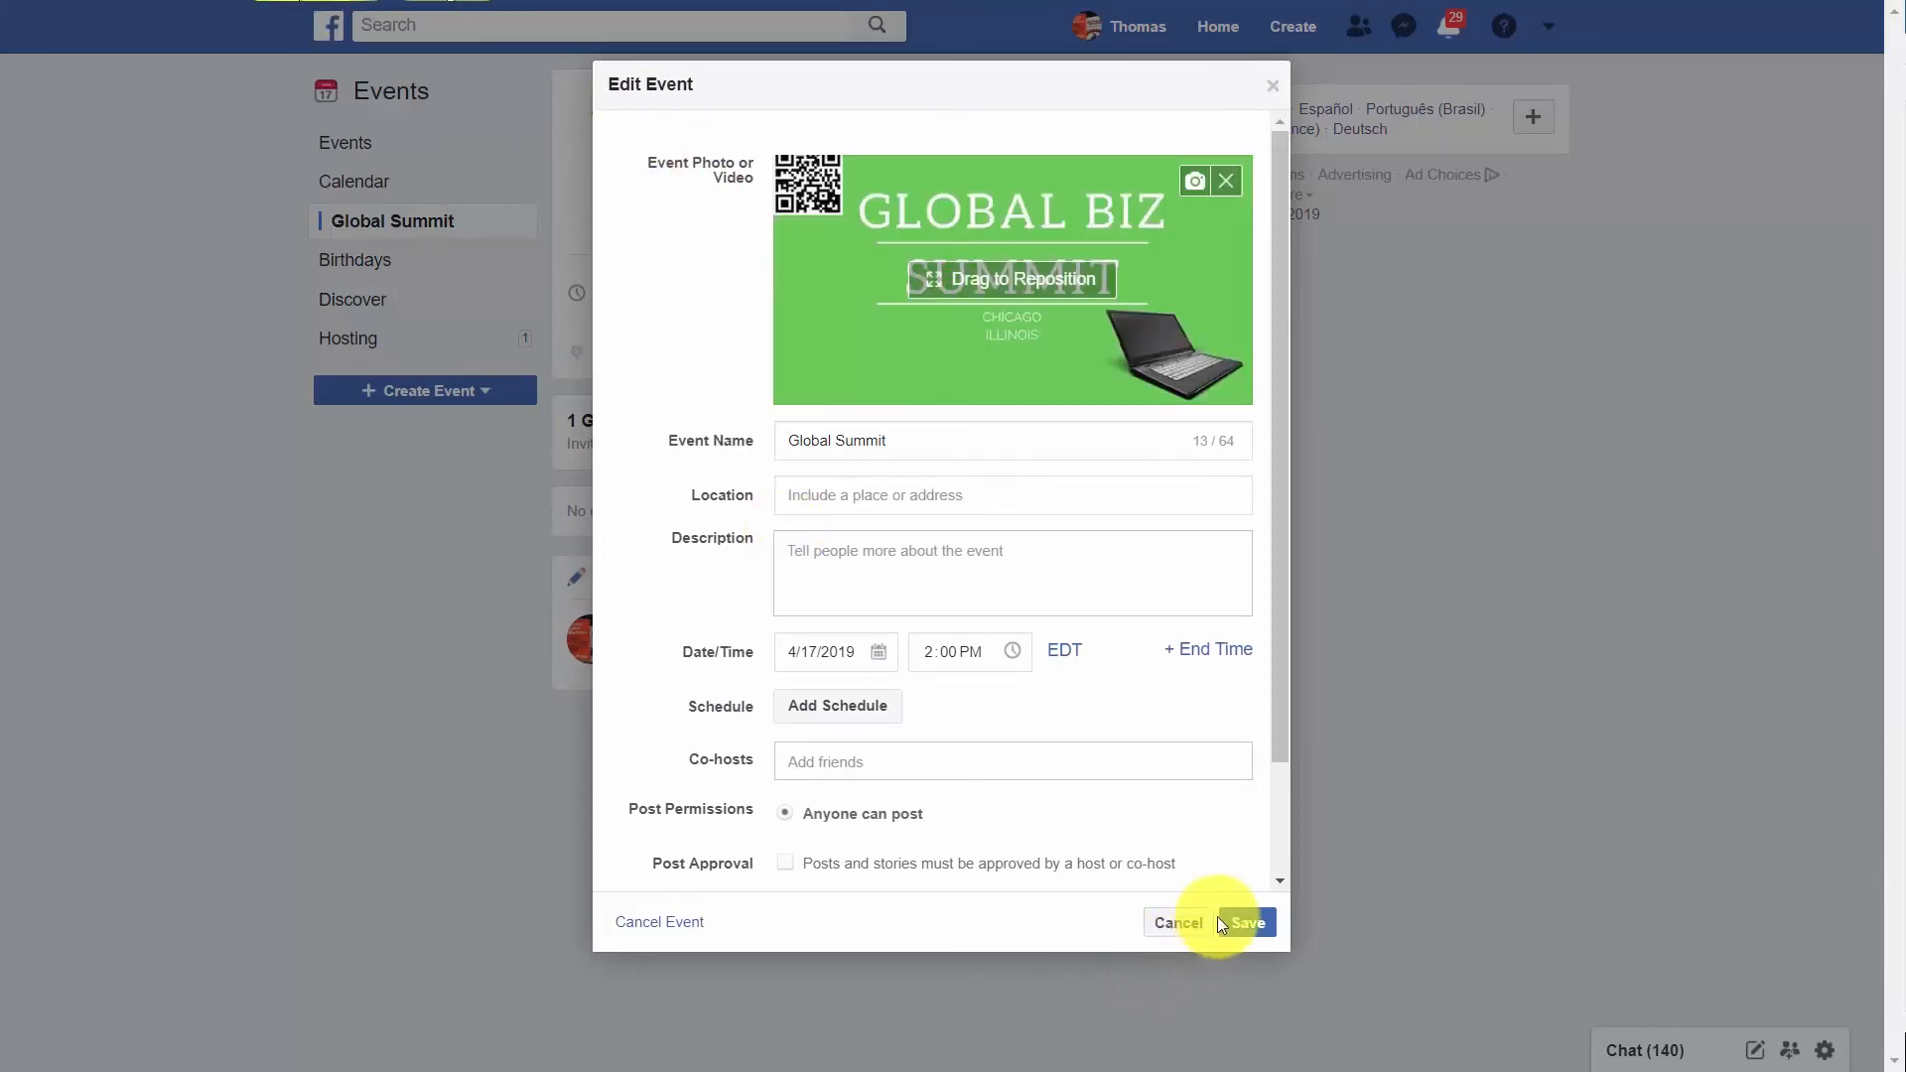
left_click(1246, 923)
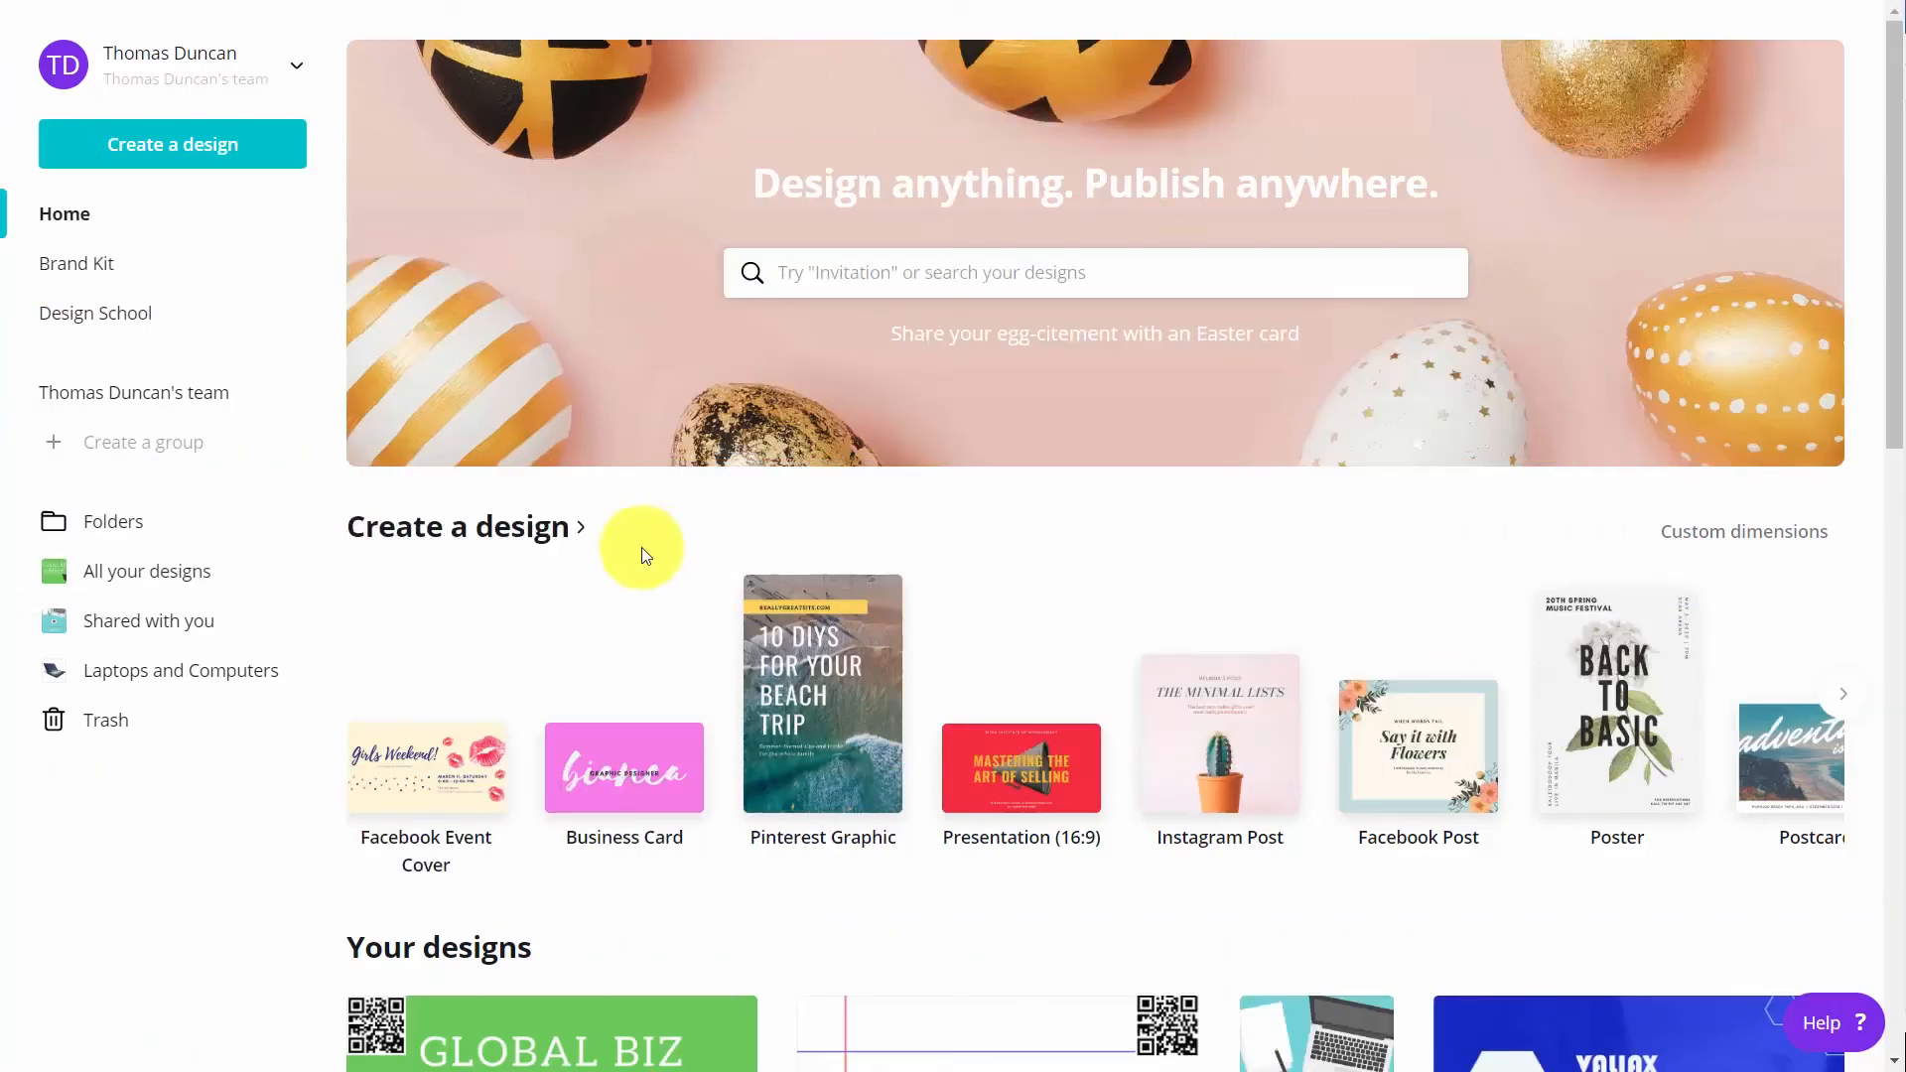
Create a new Instagram Post design, search the templates for "technology" and apply the Monthly Hackathon template
left_click(1220, 740)
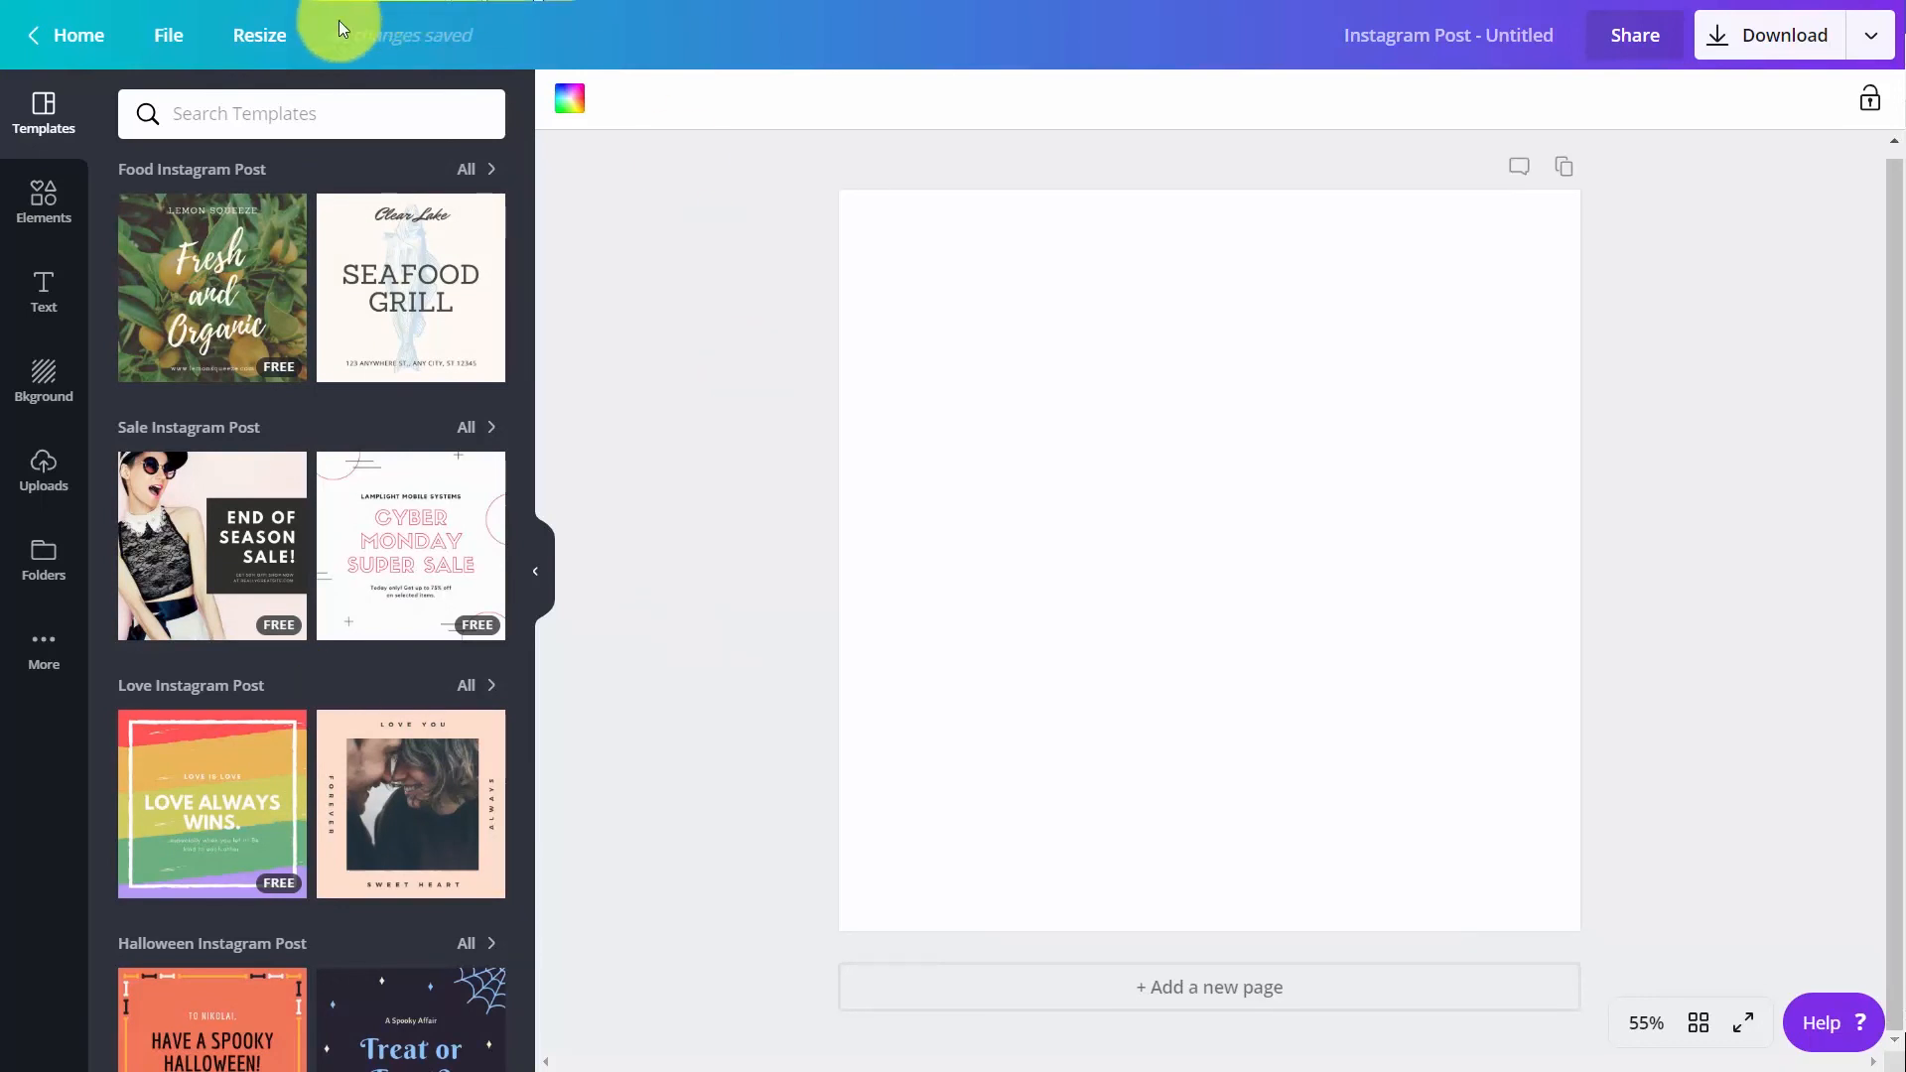
left_click(252, 116)
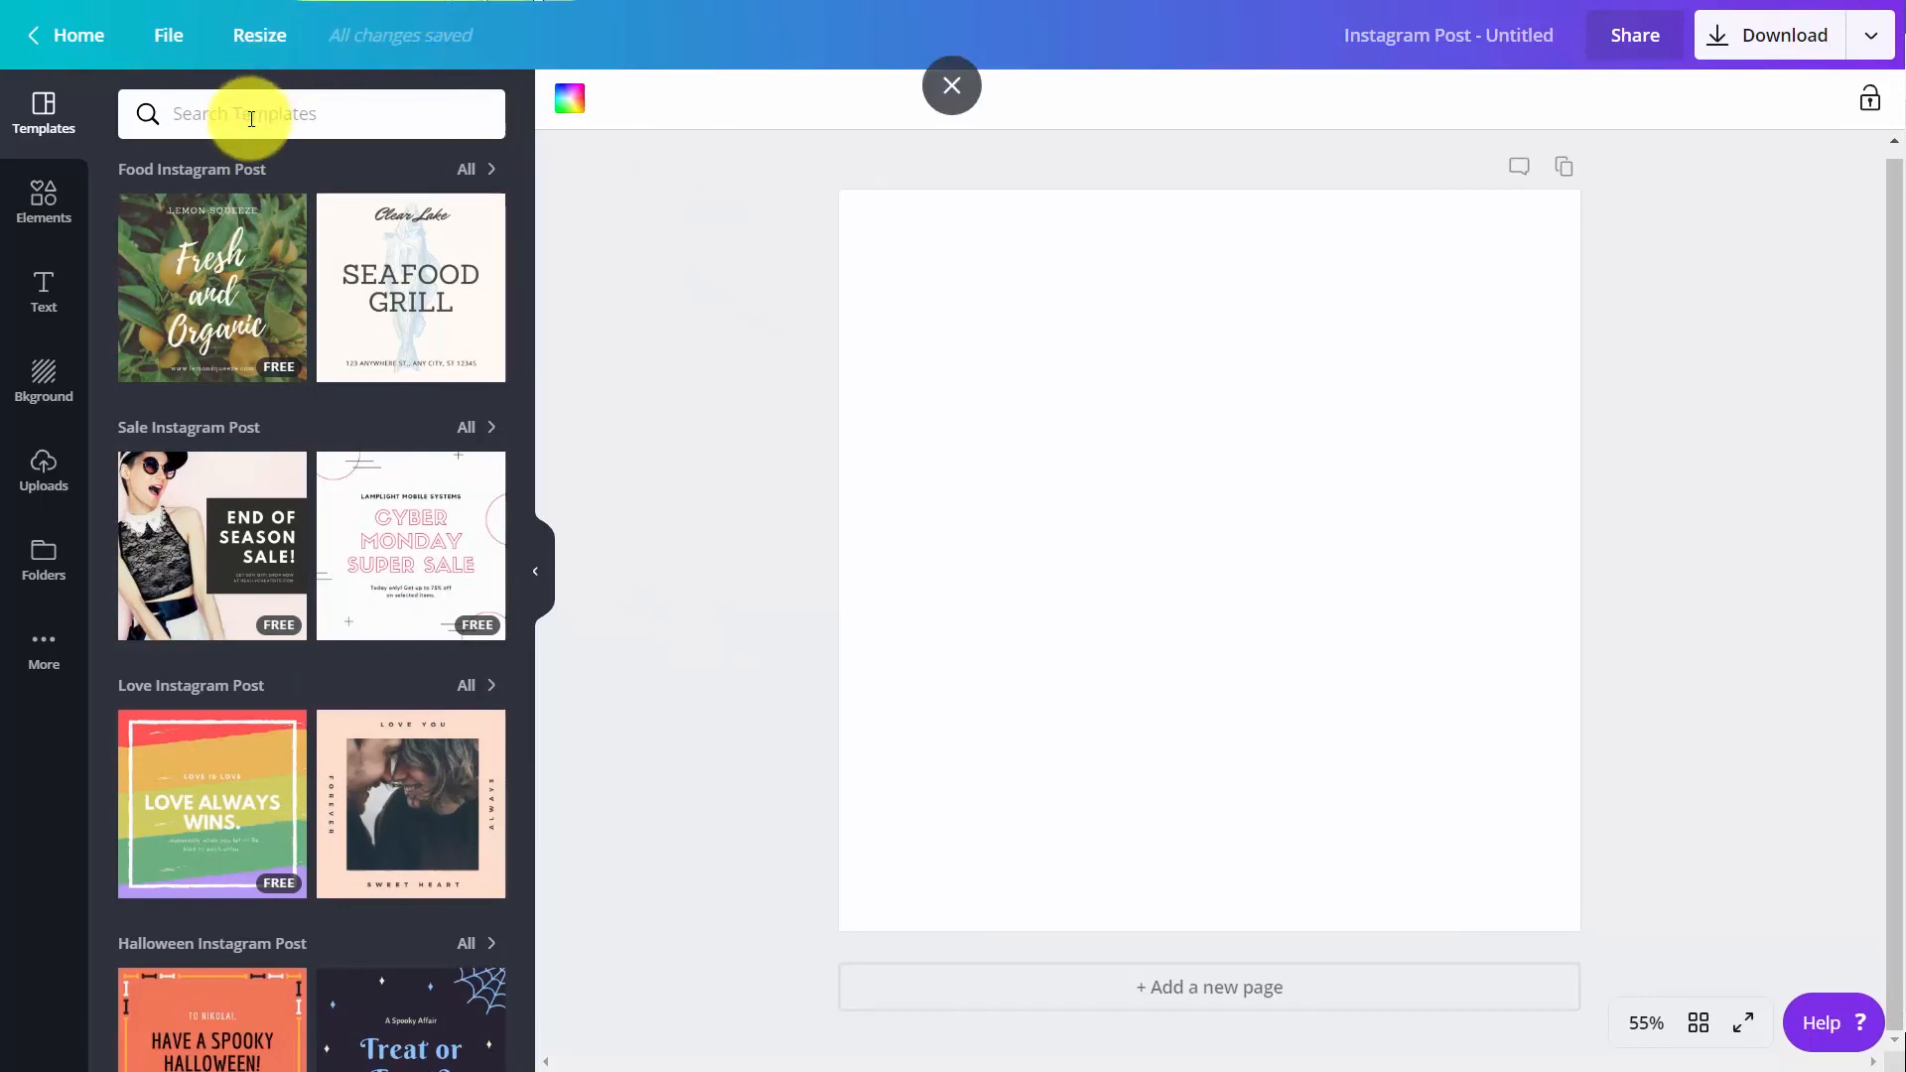
type("technology")
key("Return")
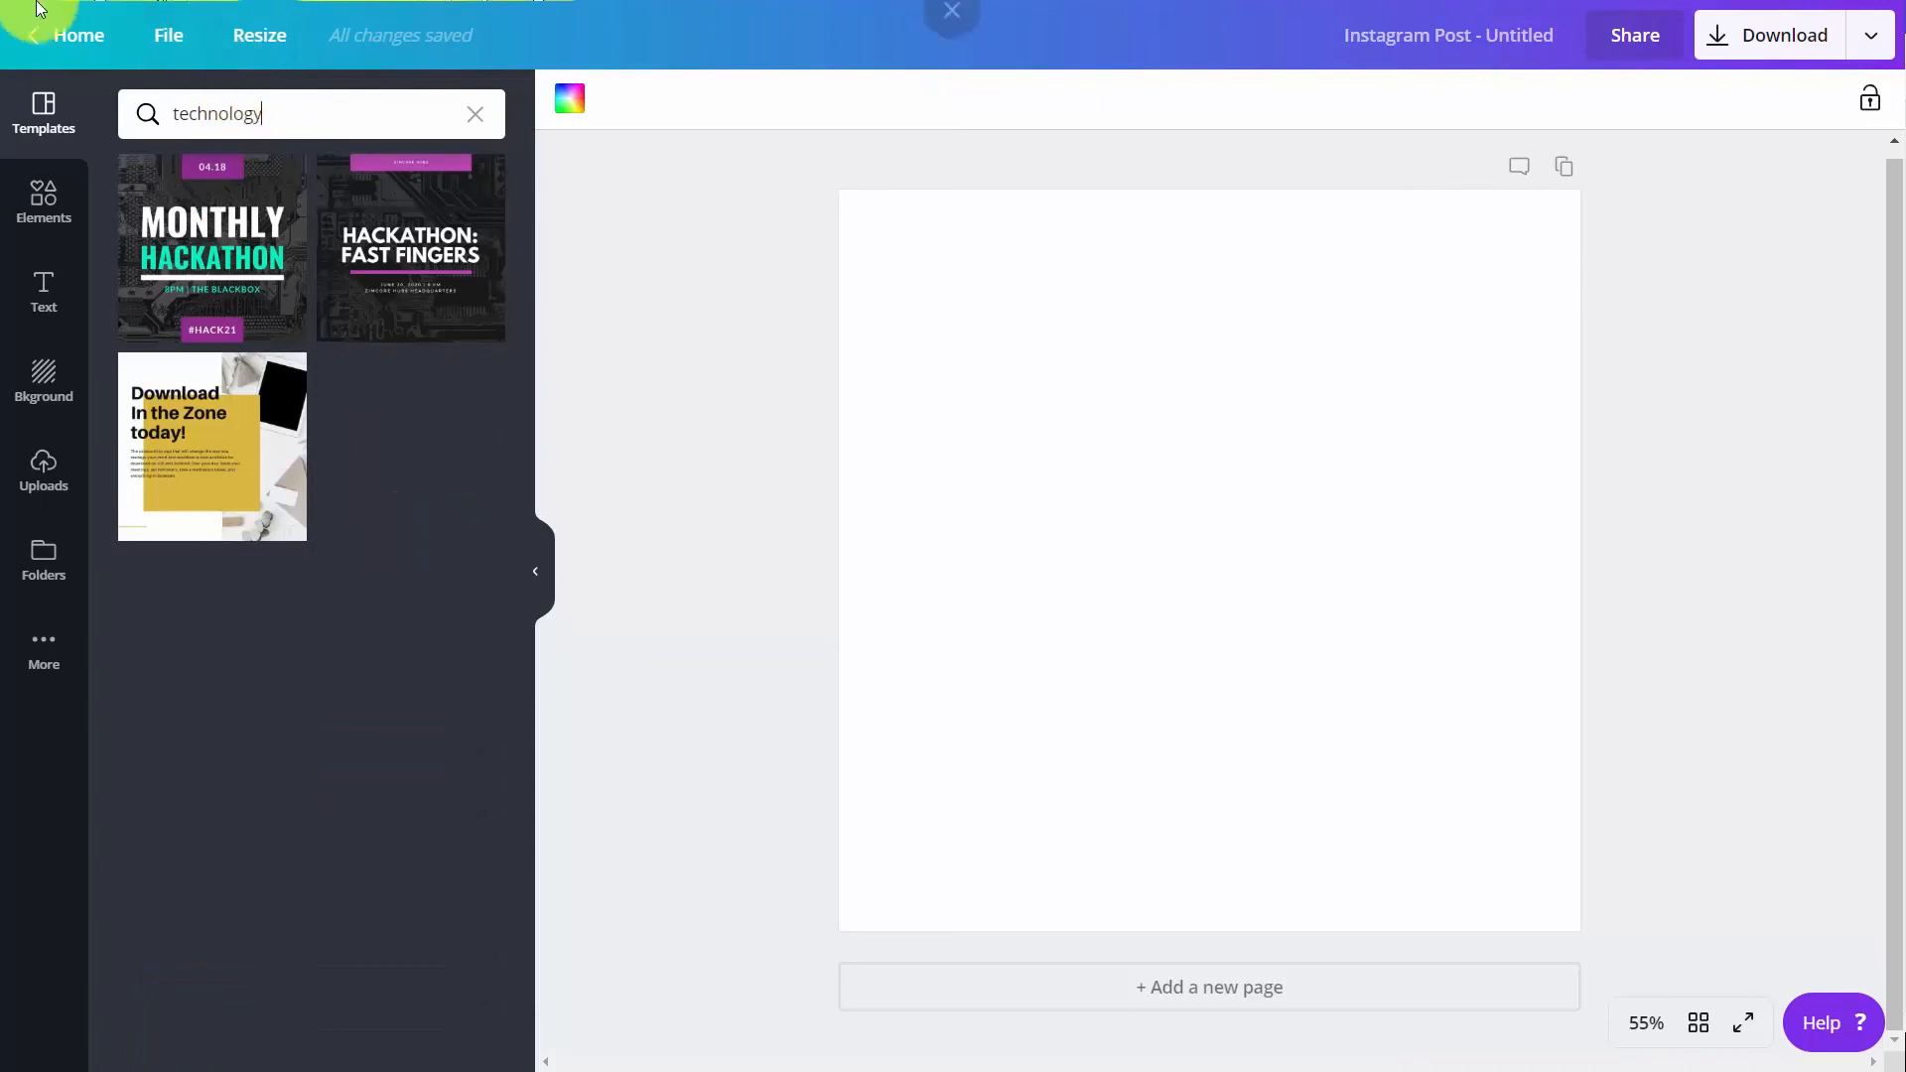
left_click(236, 242)
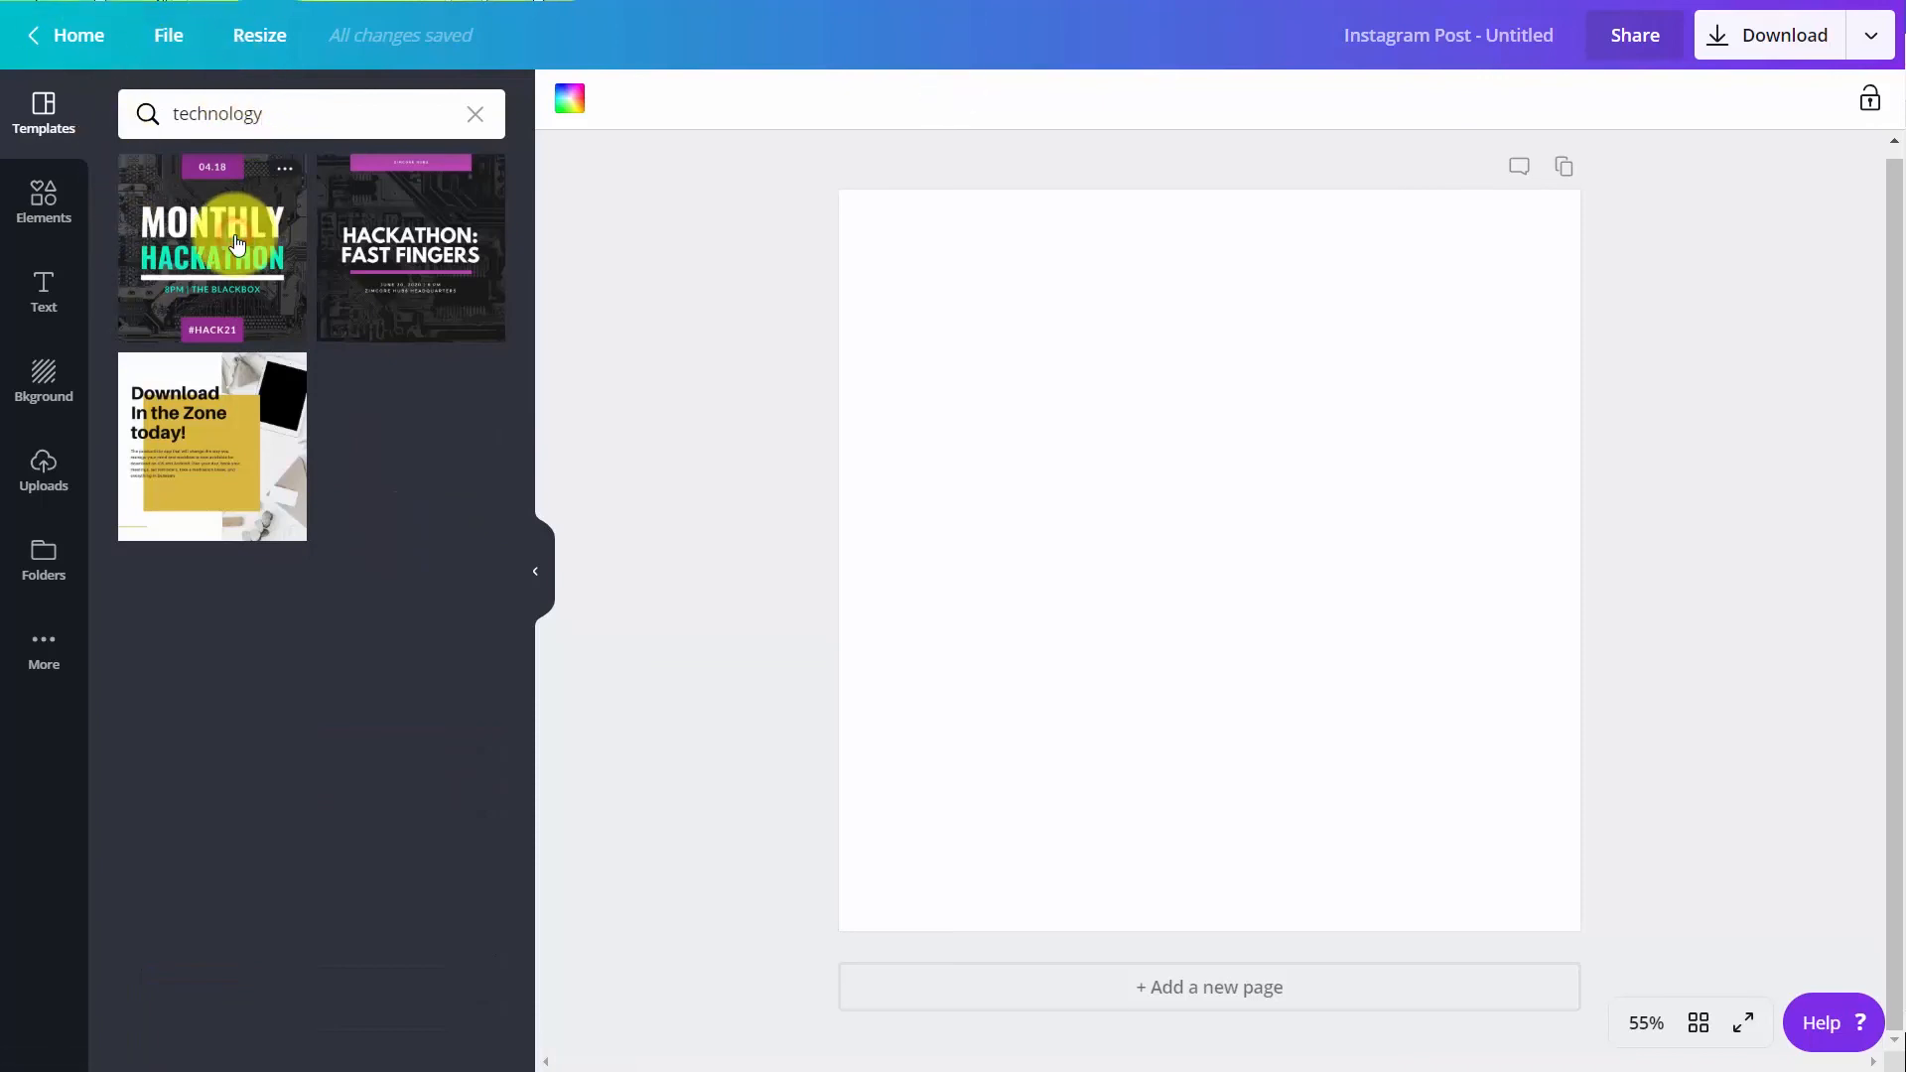
left_click(1281, 500)
double_click(1280, 499)
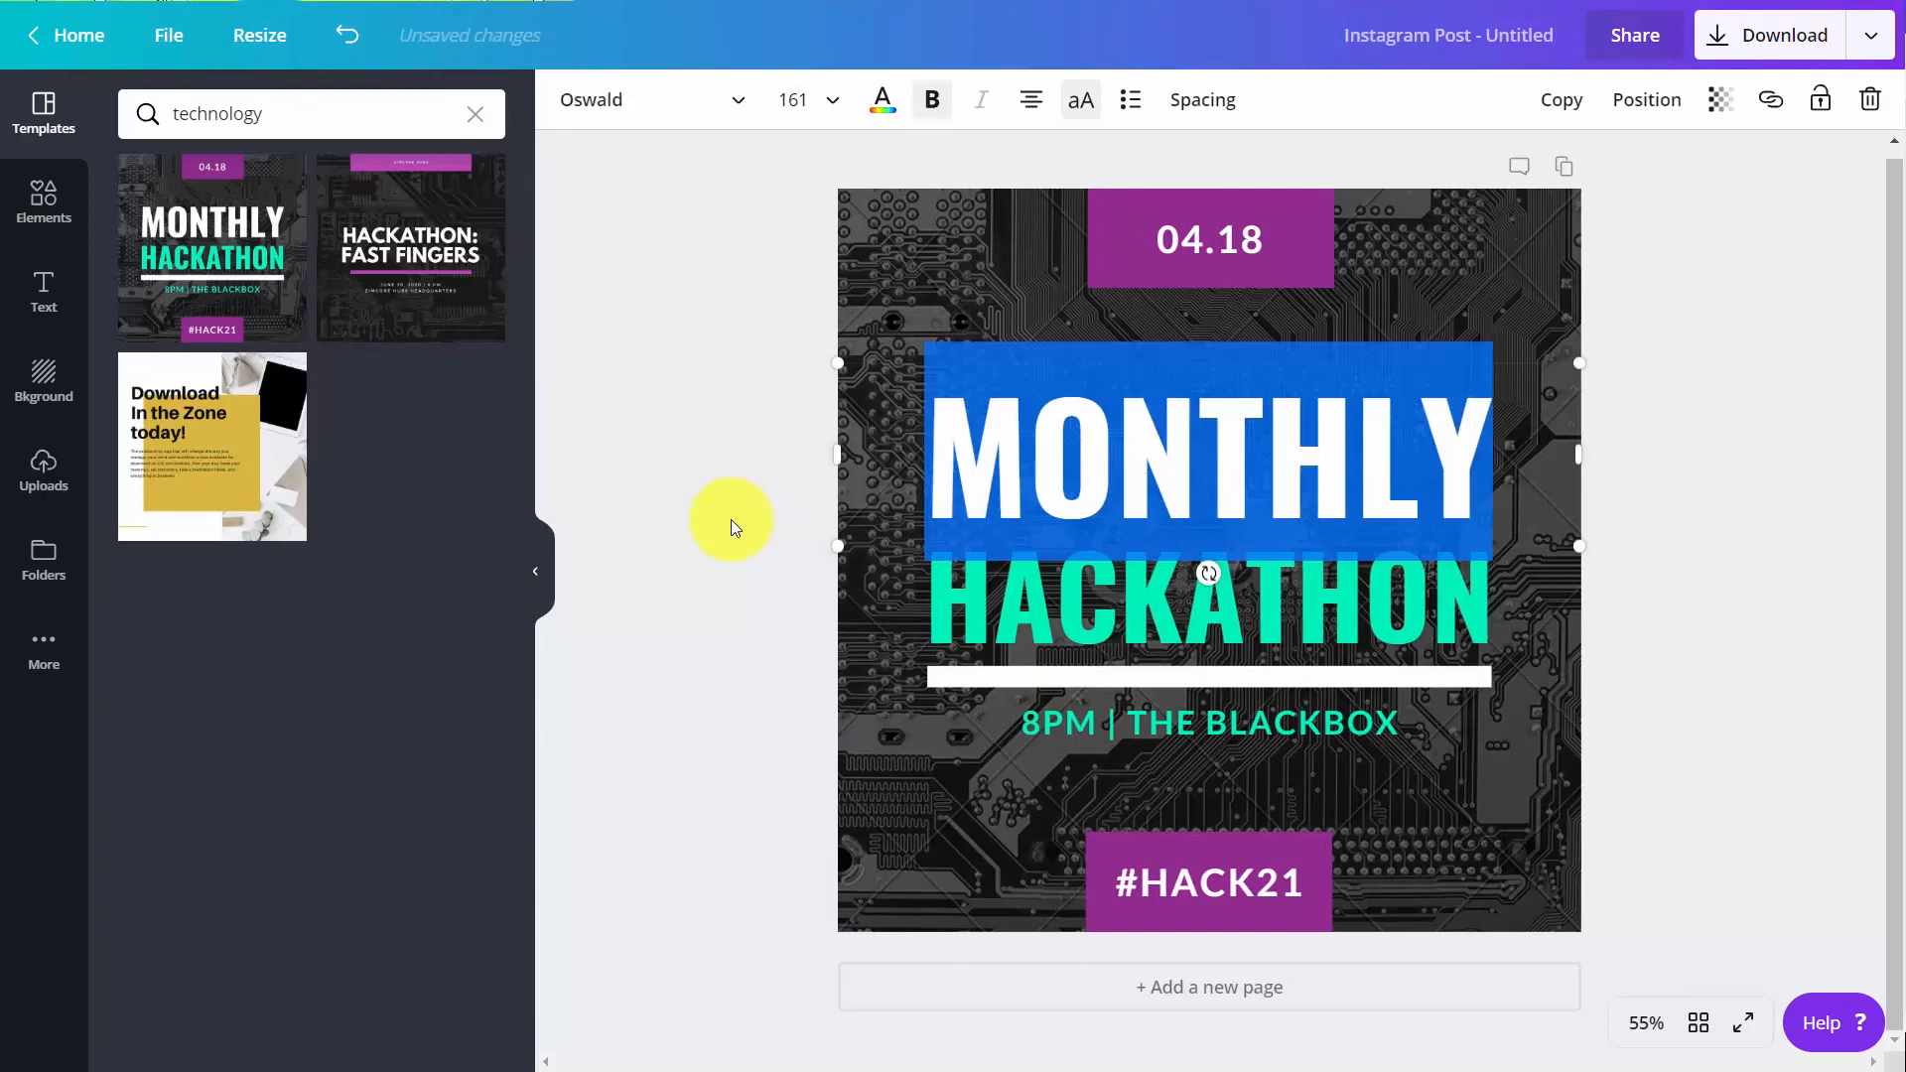
Apply the Nordic filter to the circuit board background image and set its tint to 57 and saturation to -91
left_click(834, 665)
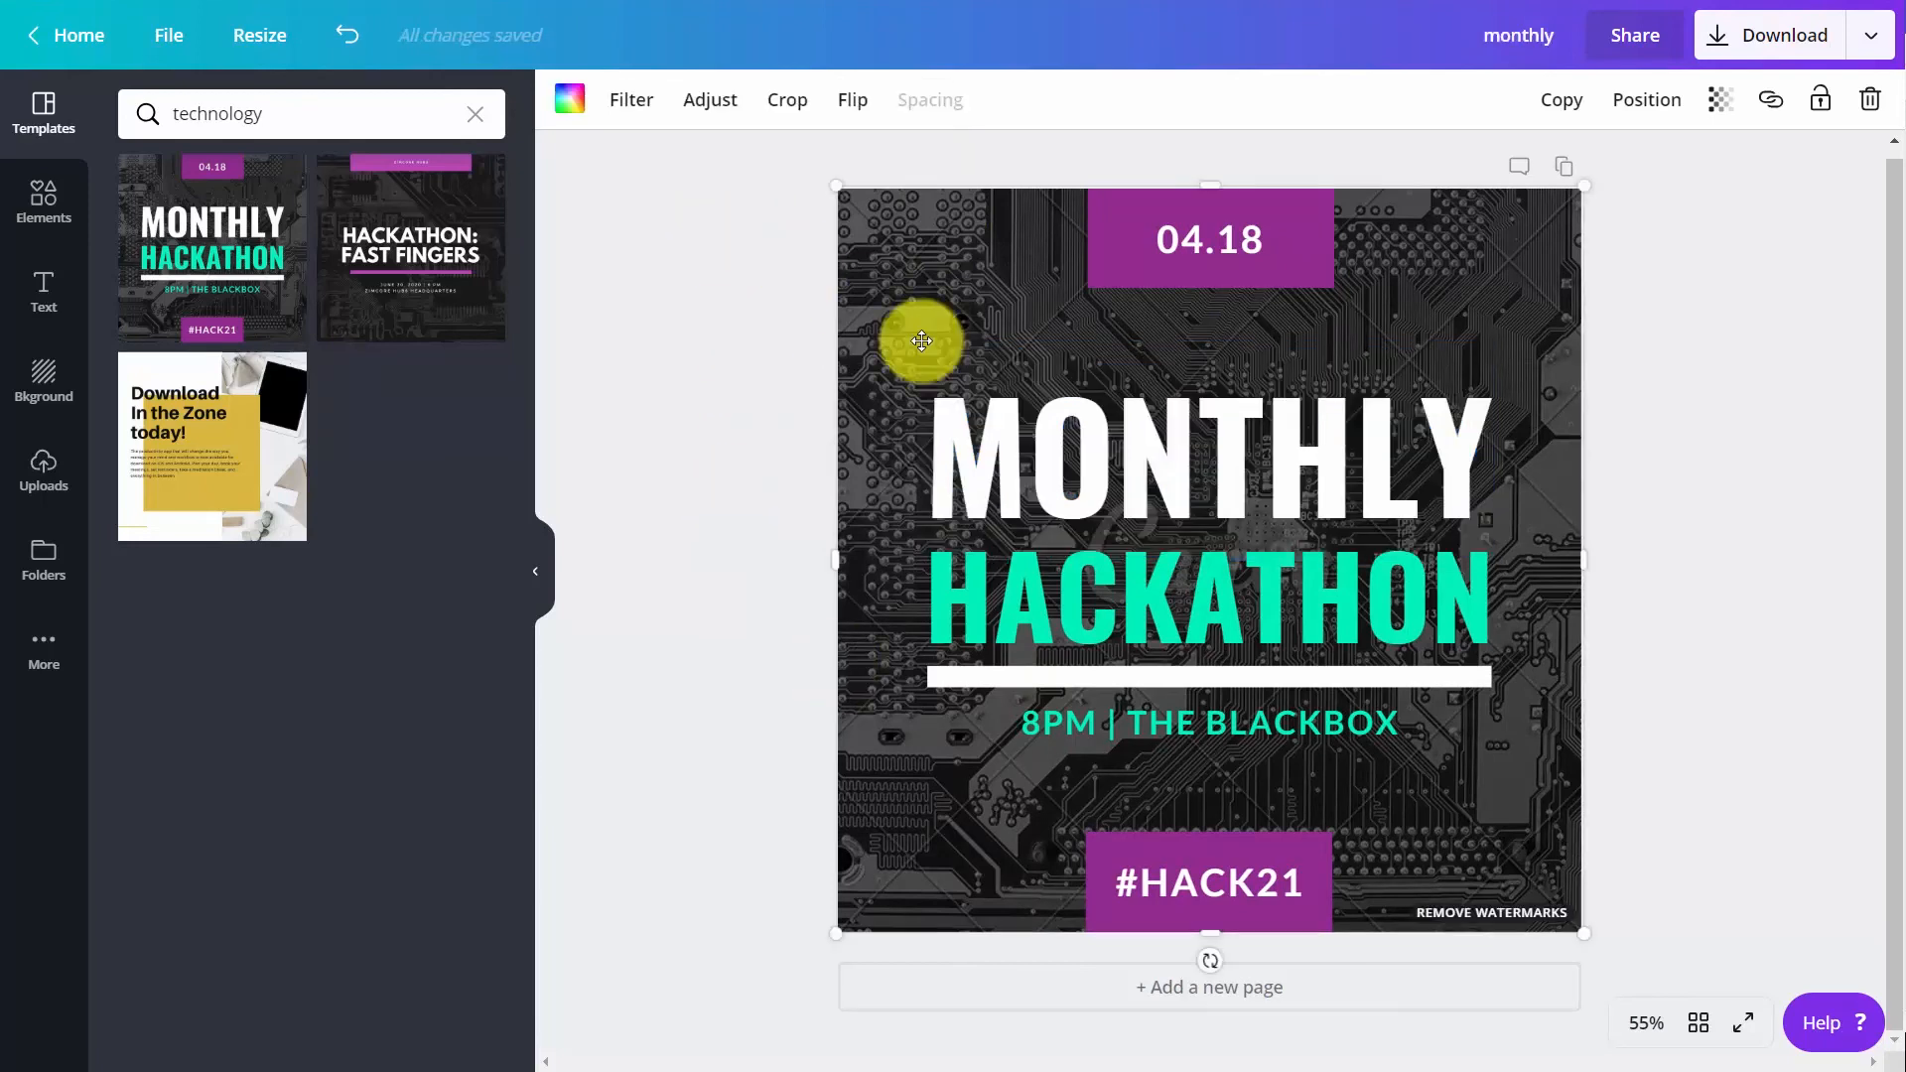
left_click(632, 114)
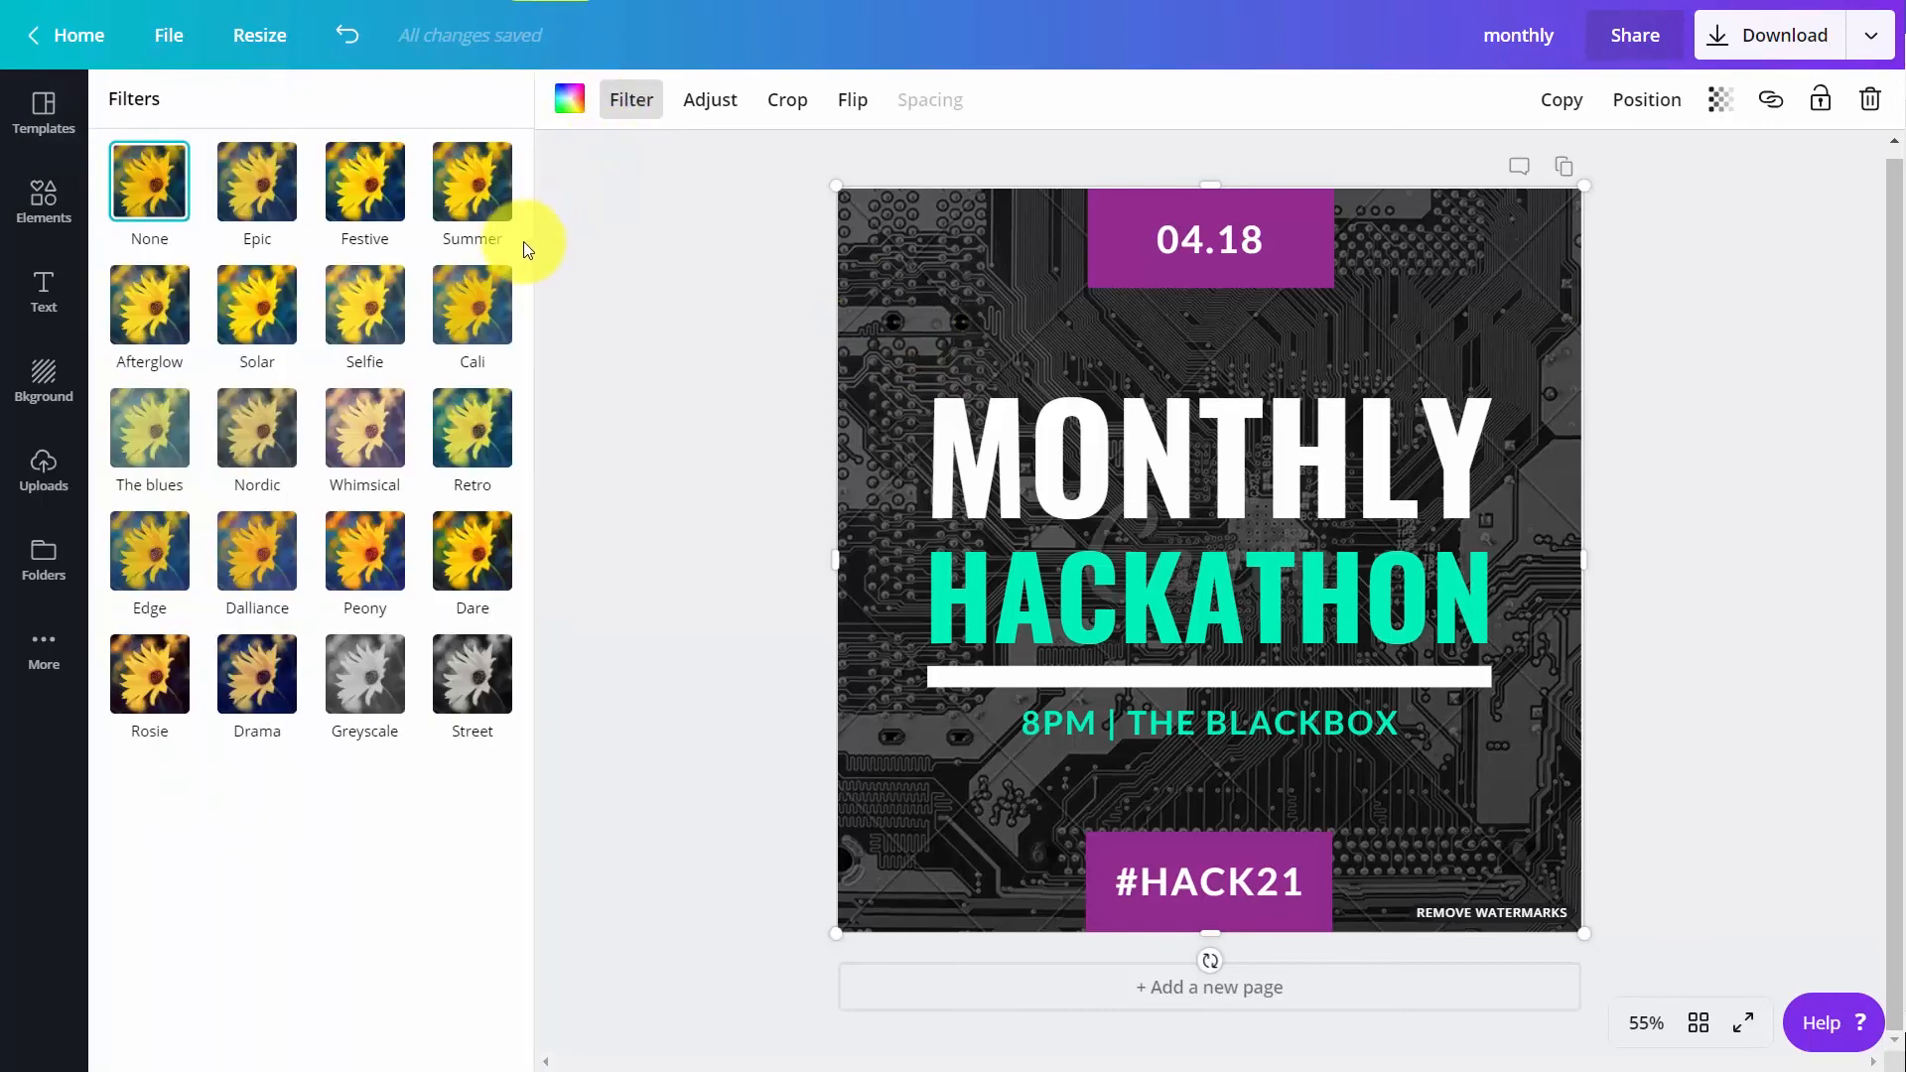
left_click(247, 443)
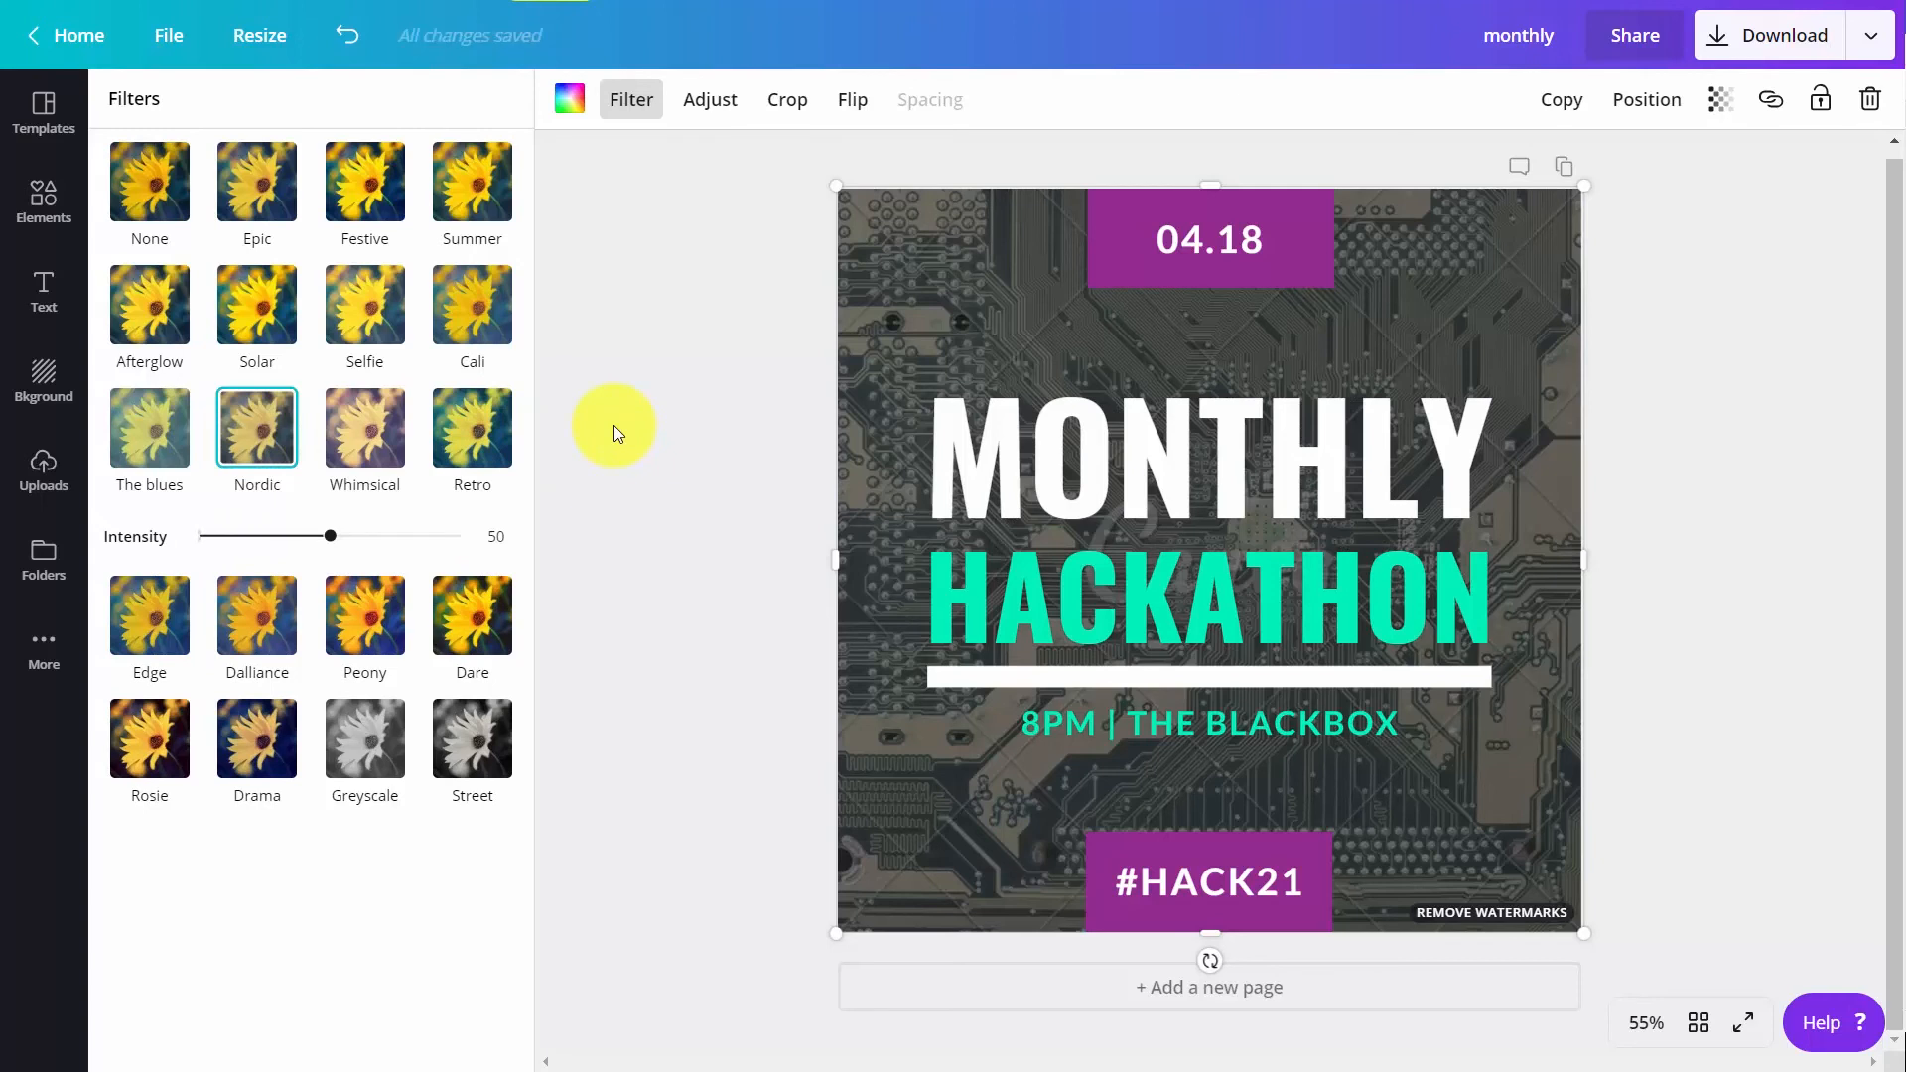
left_click(710, 100)
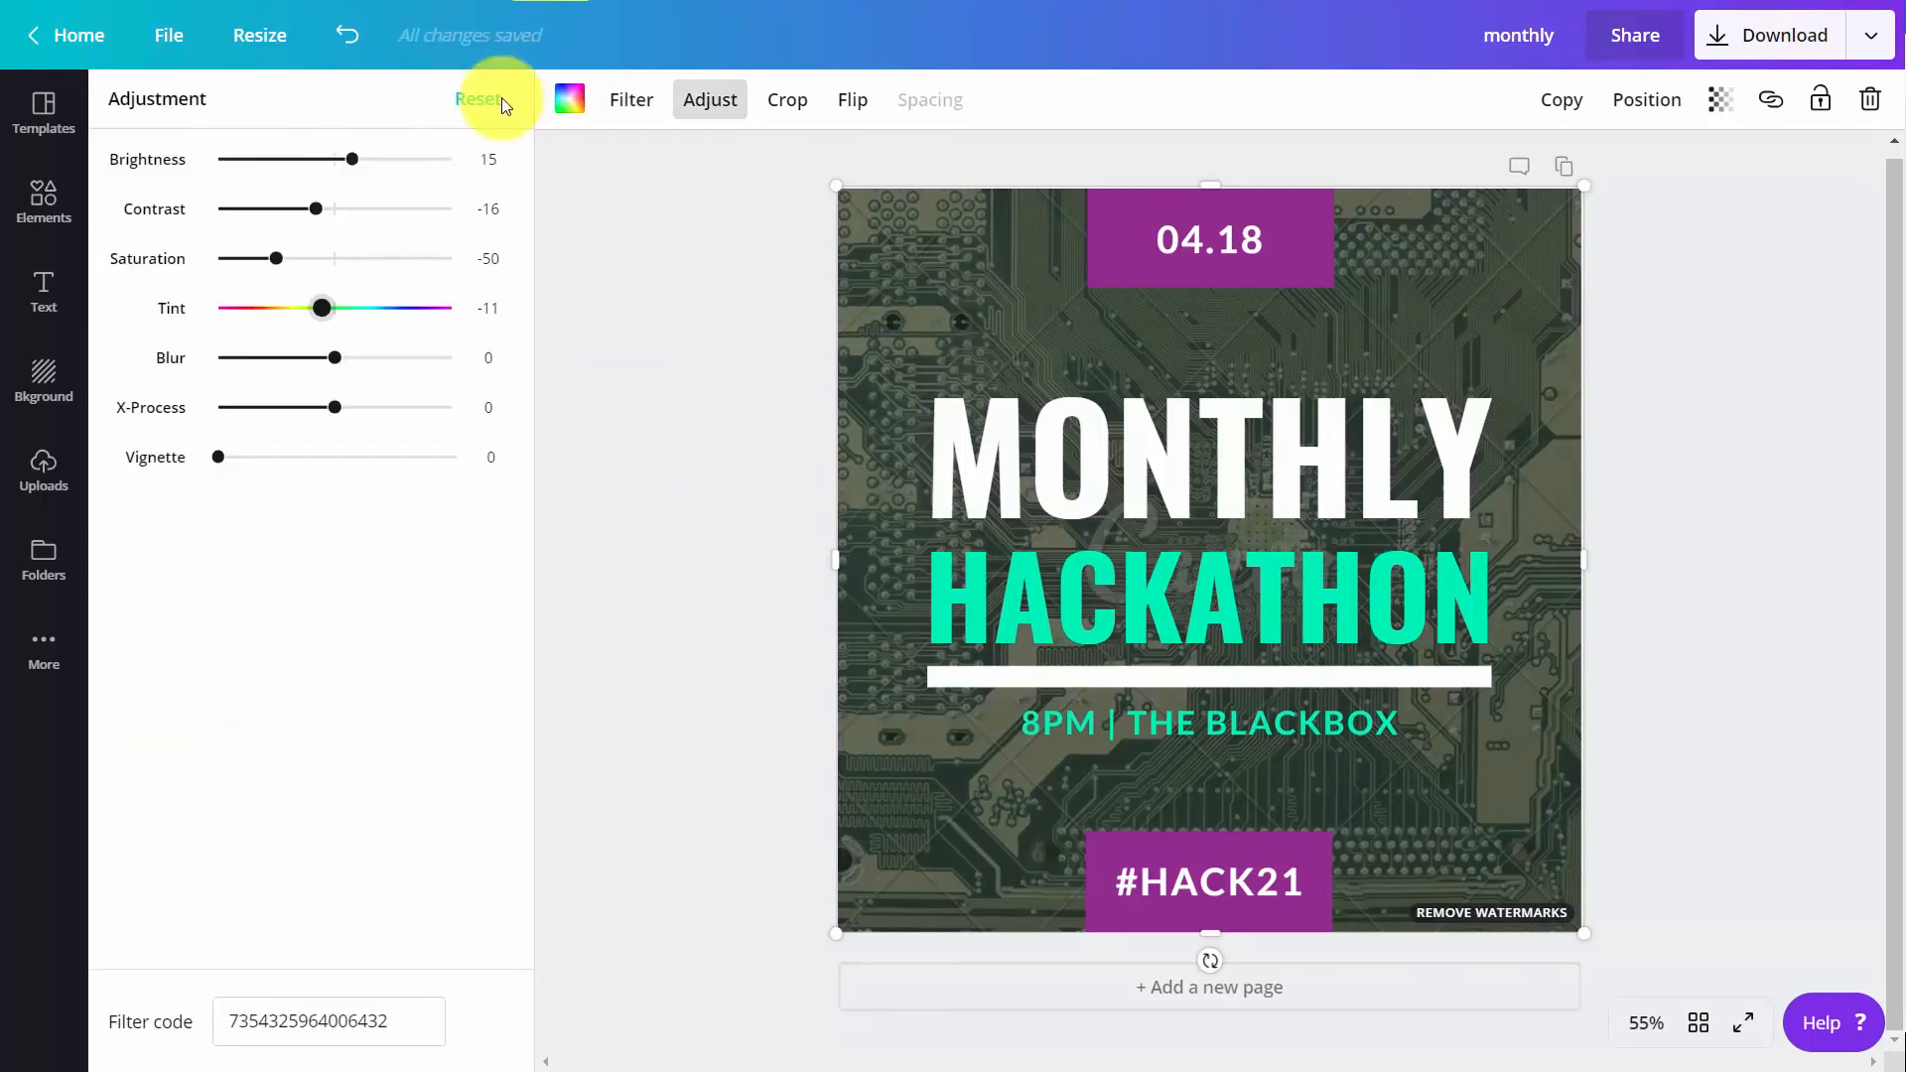
left_click_drag(323, 310, 406, 321)
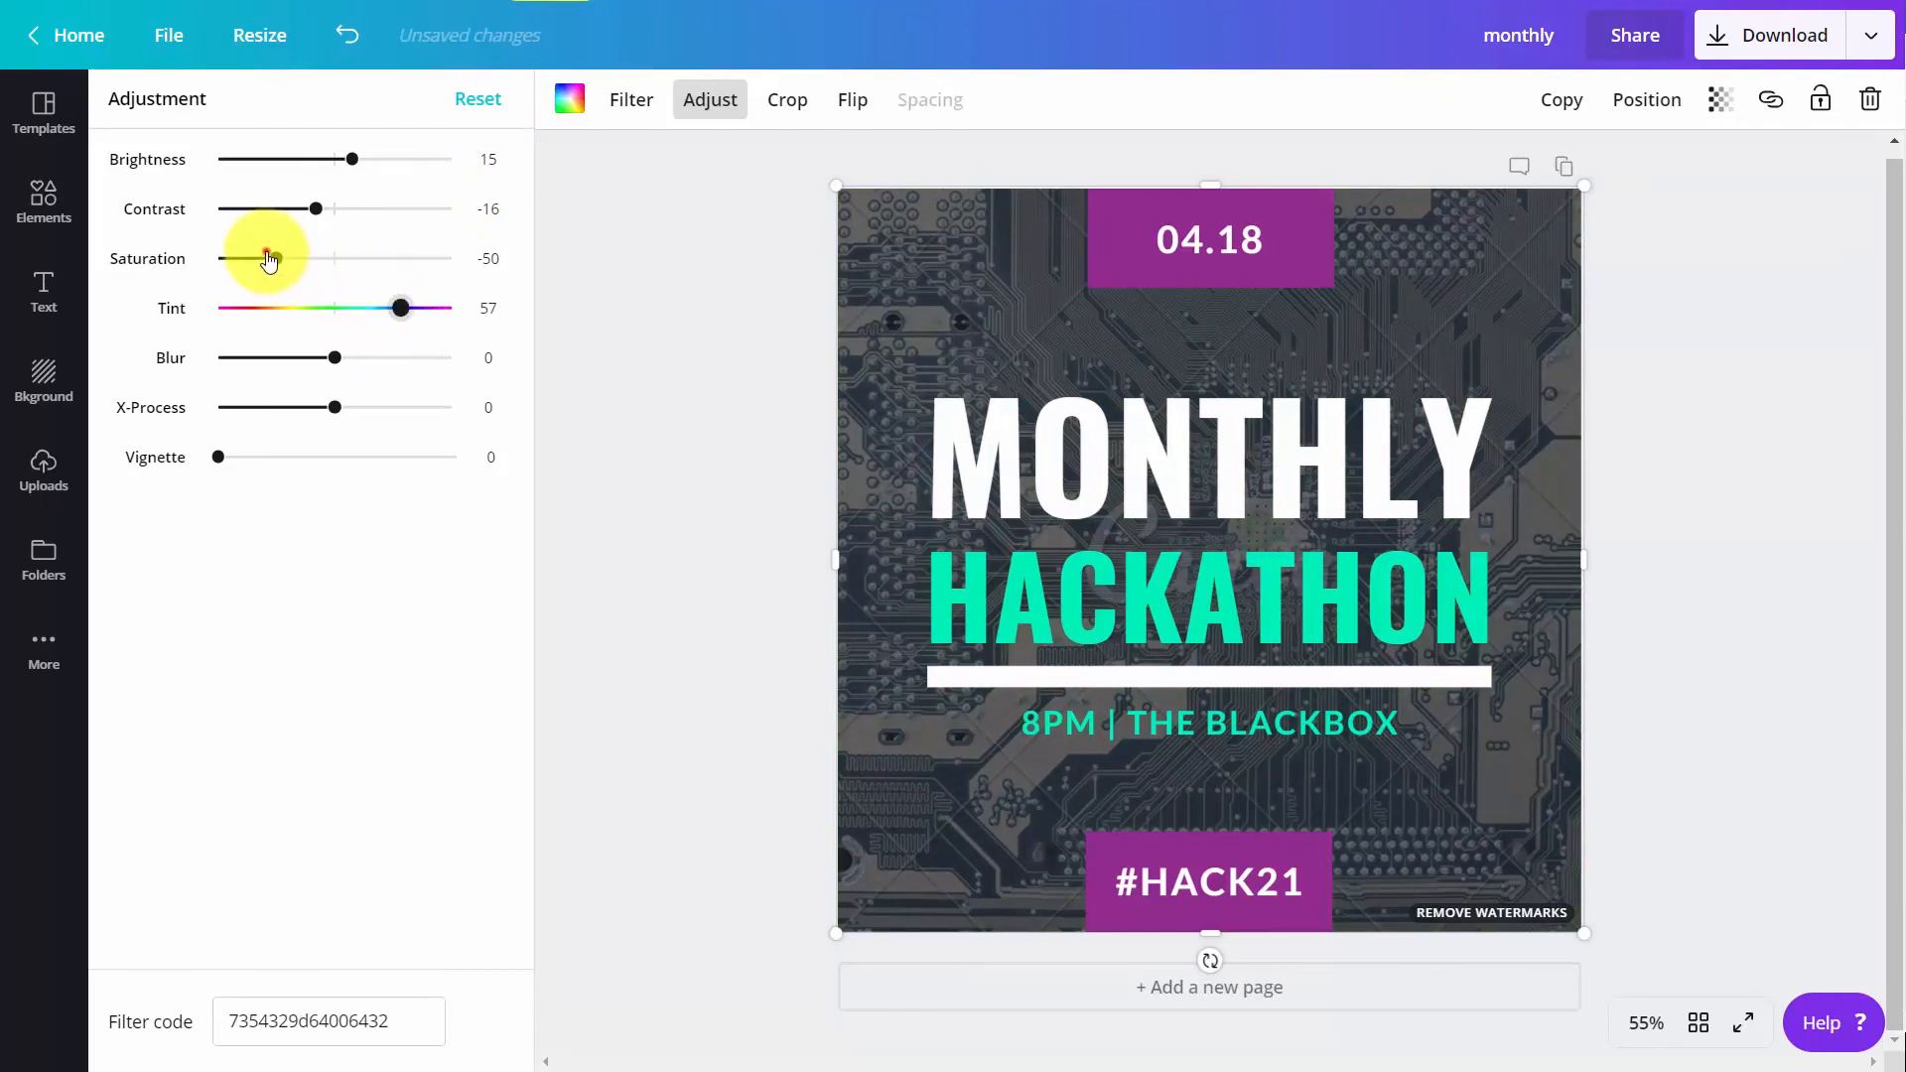
left_click_drag(268, 255, 219, 282)
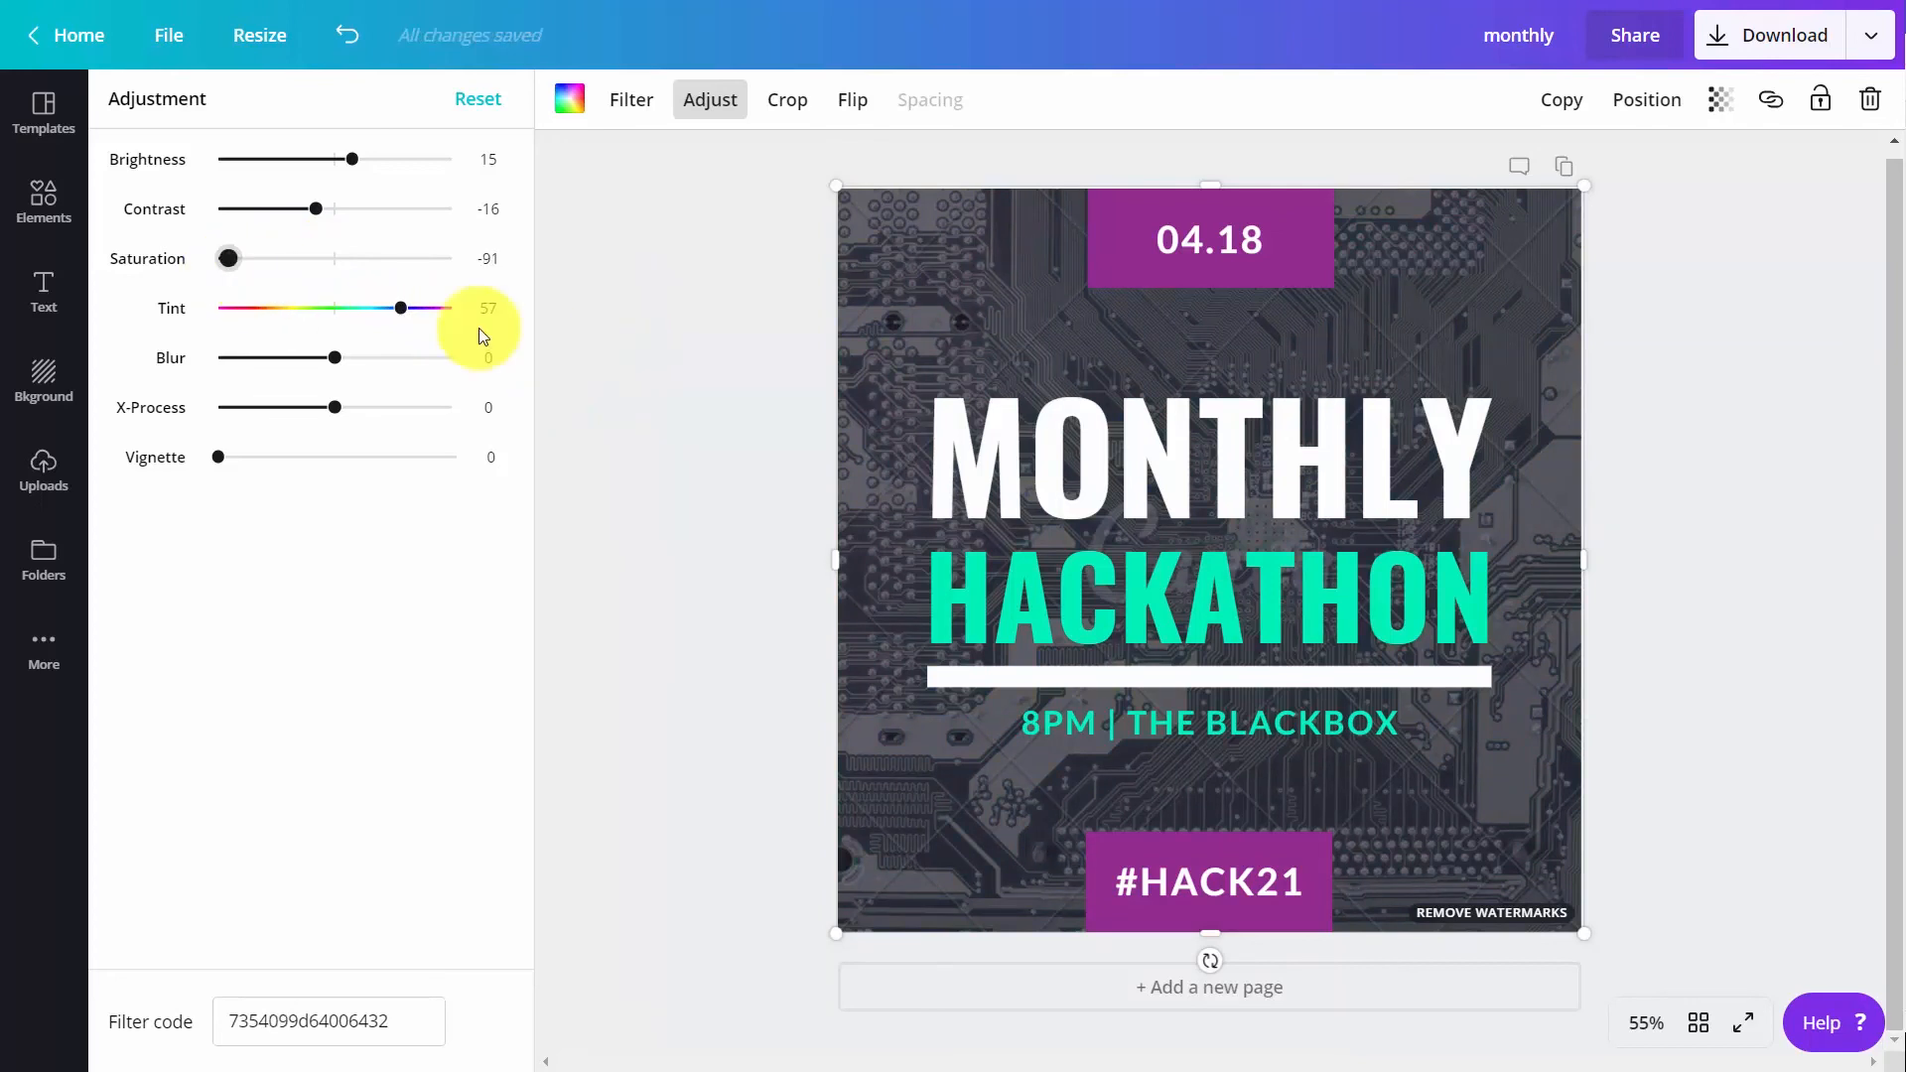
Add the QR code from the Logos folder, shrink it to about 186 × 186, and place it at the right edge beside "8PM | THE BLACKBOX"
left_click(40, 567)
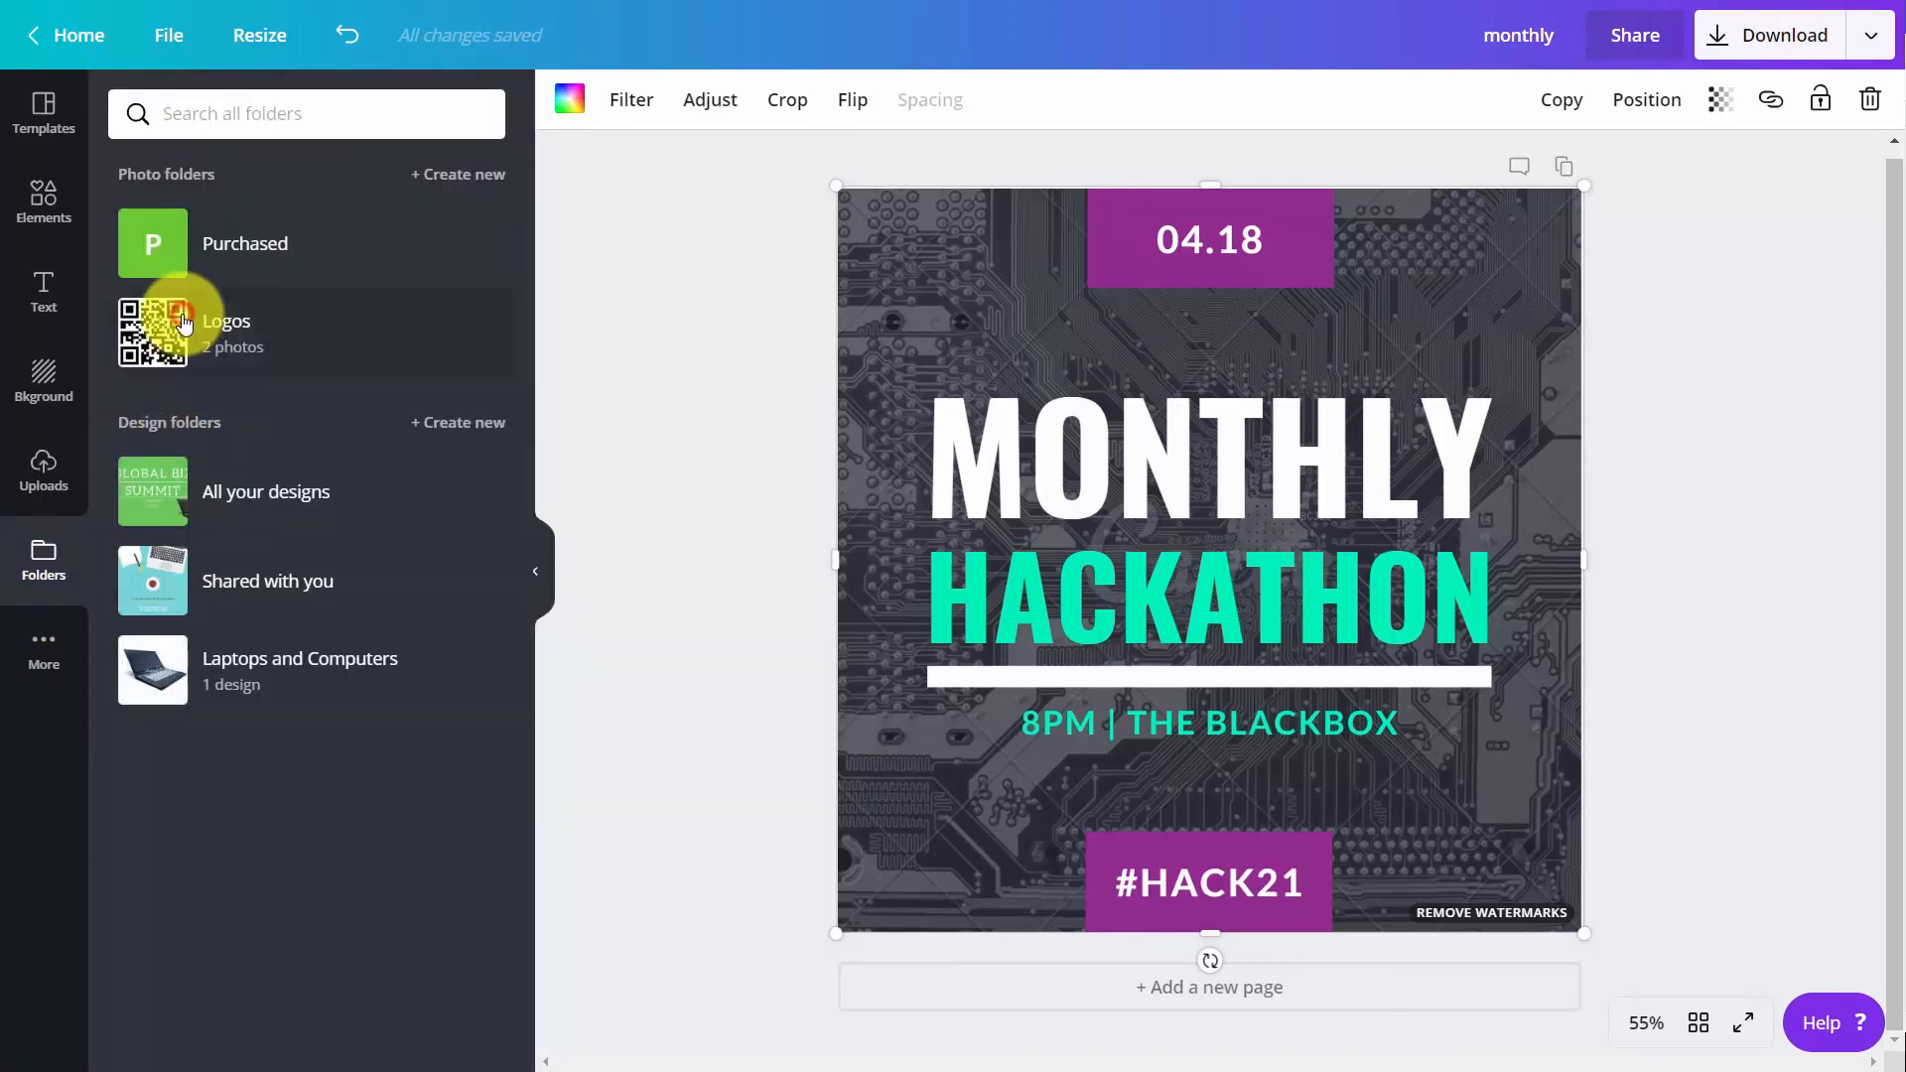
left_click(183, 323)
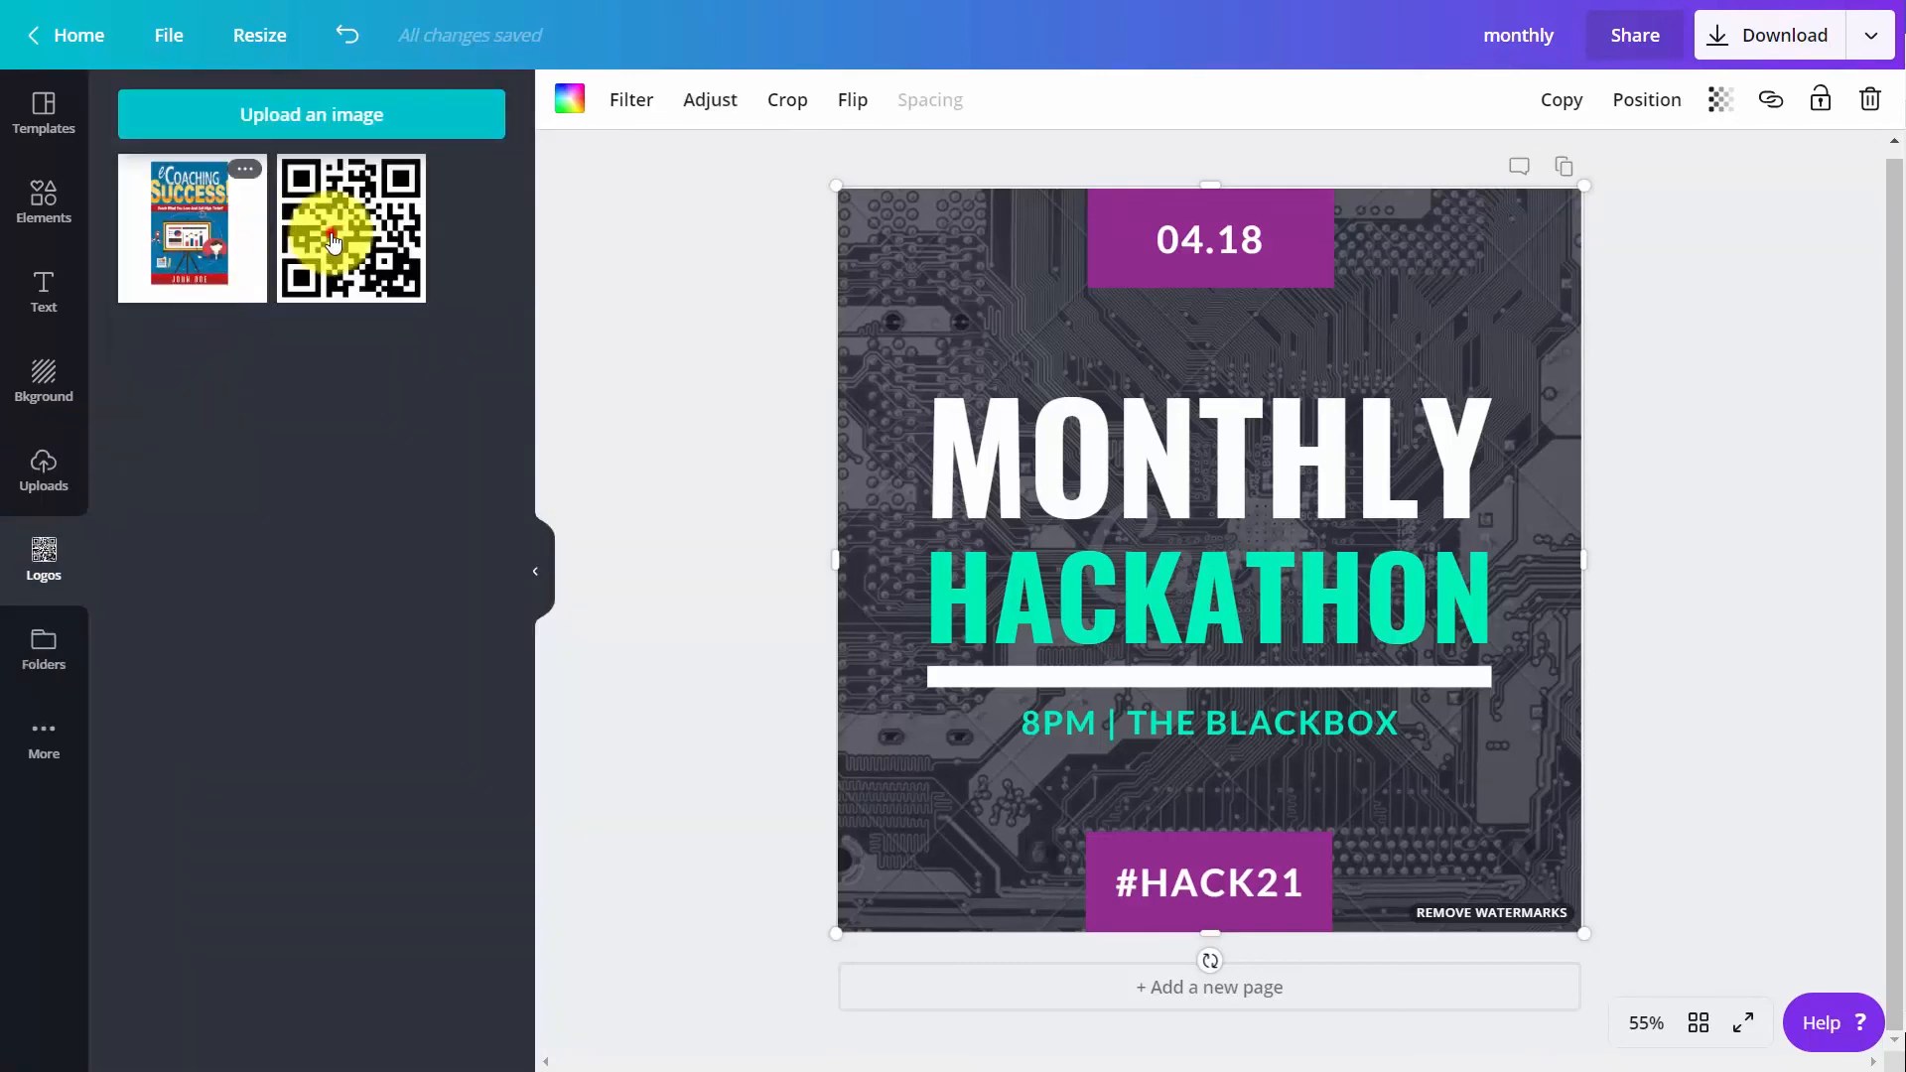
left_click(334, 242)
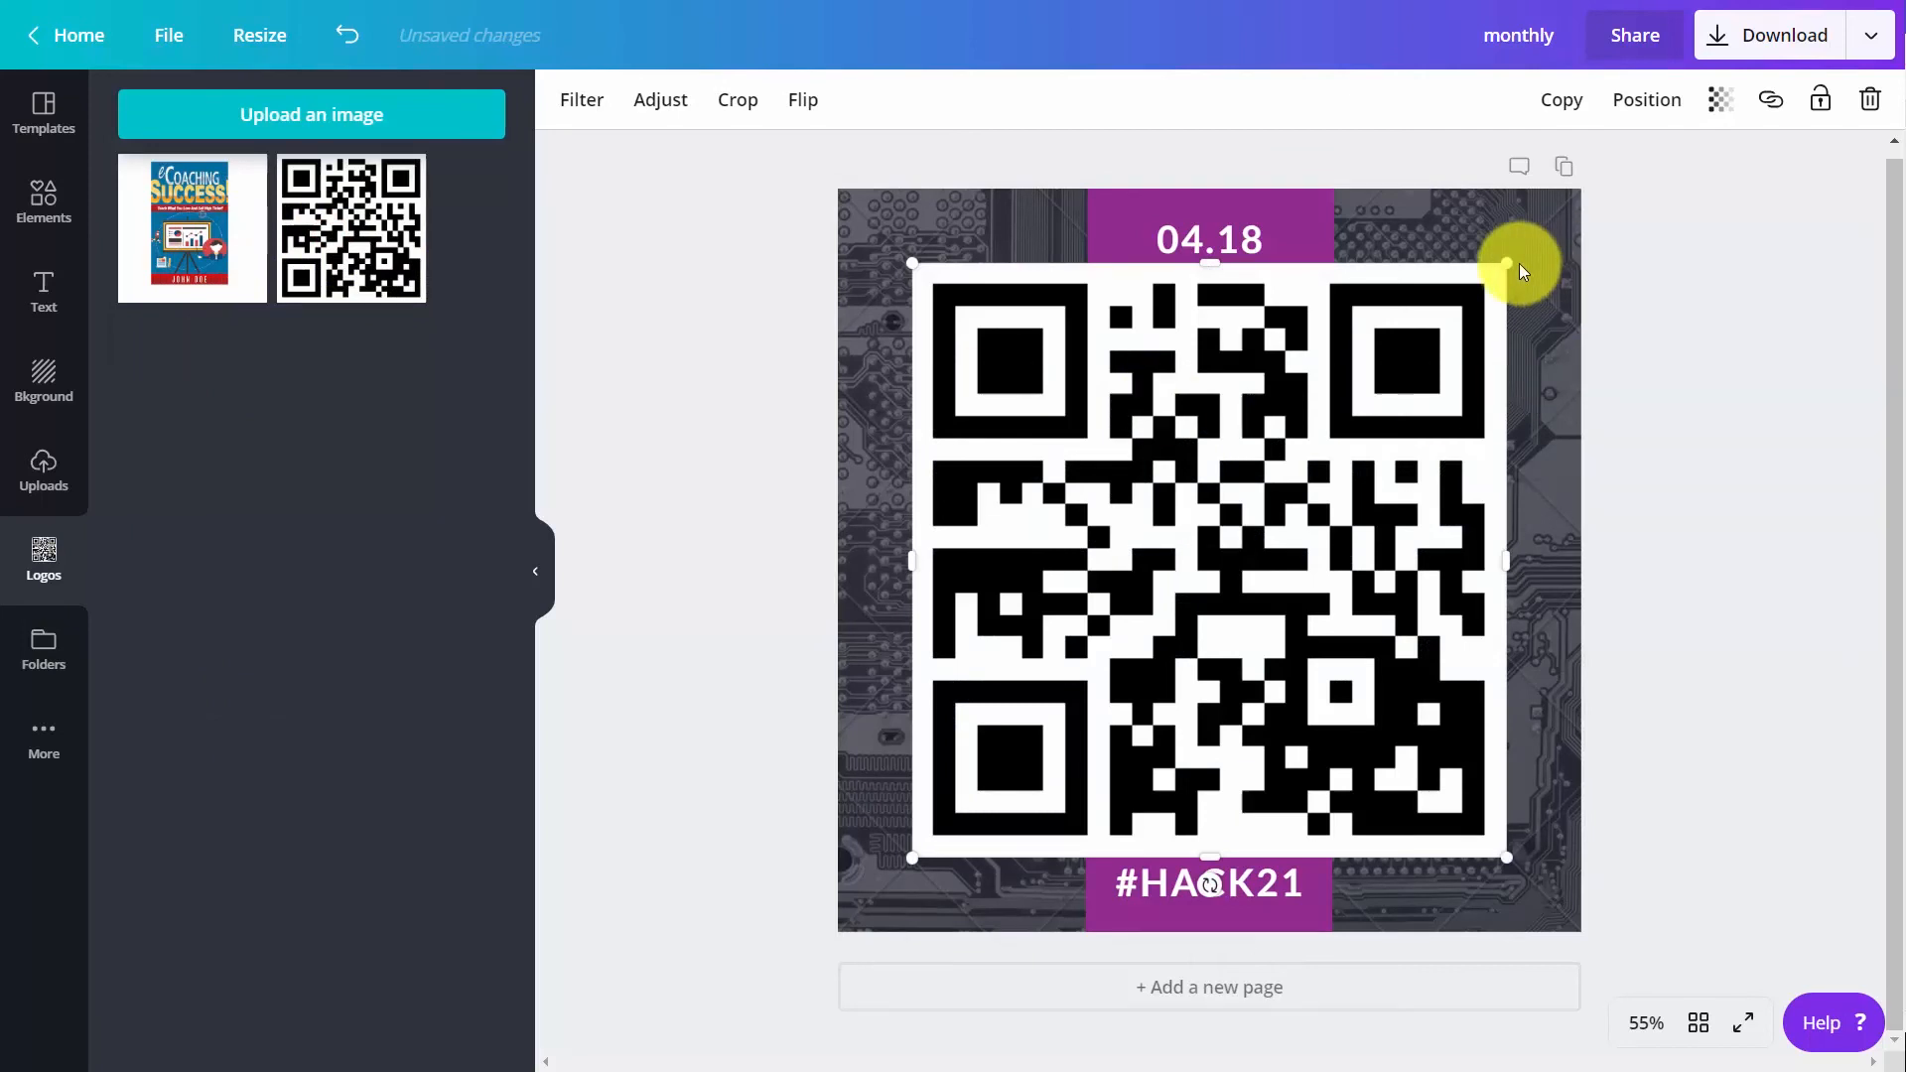
left_click_drag(1480, 282, 999, 728)
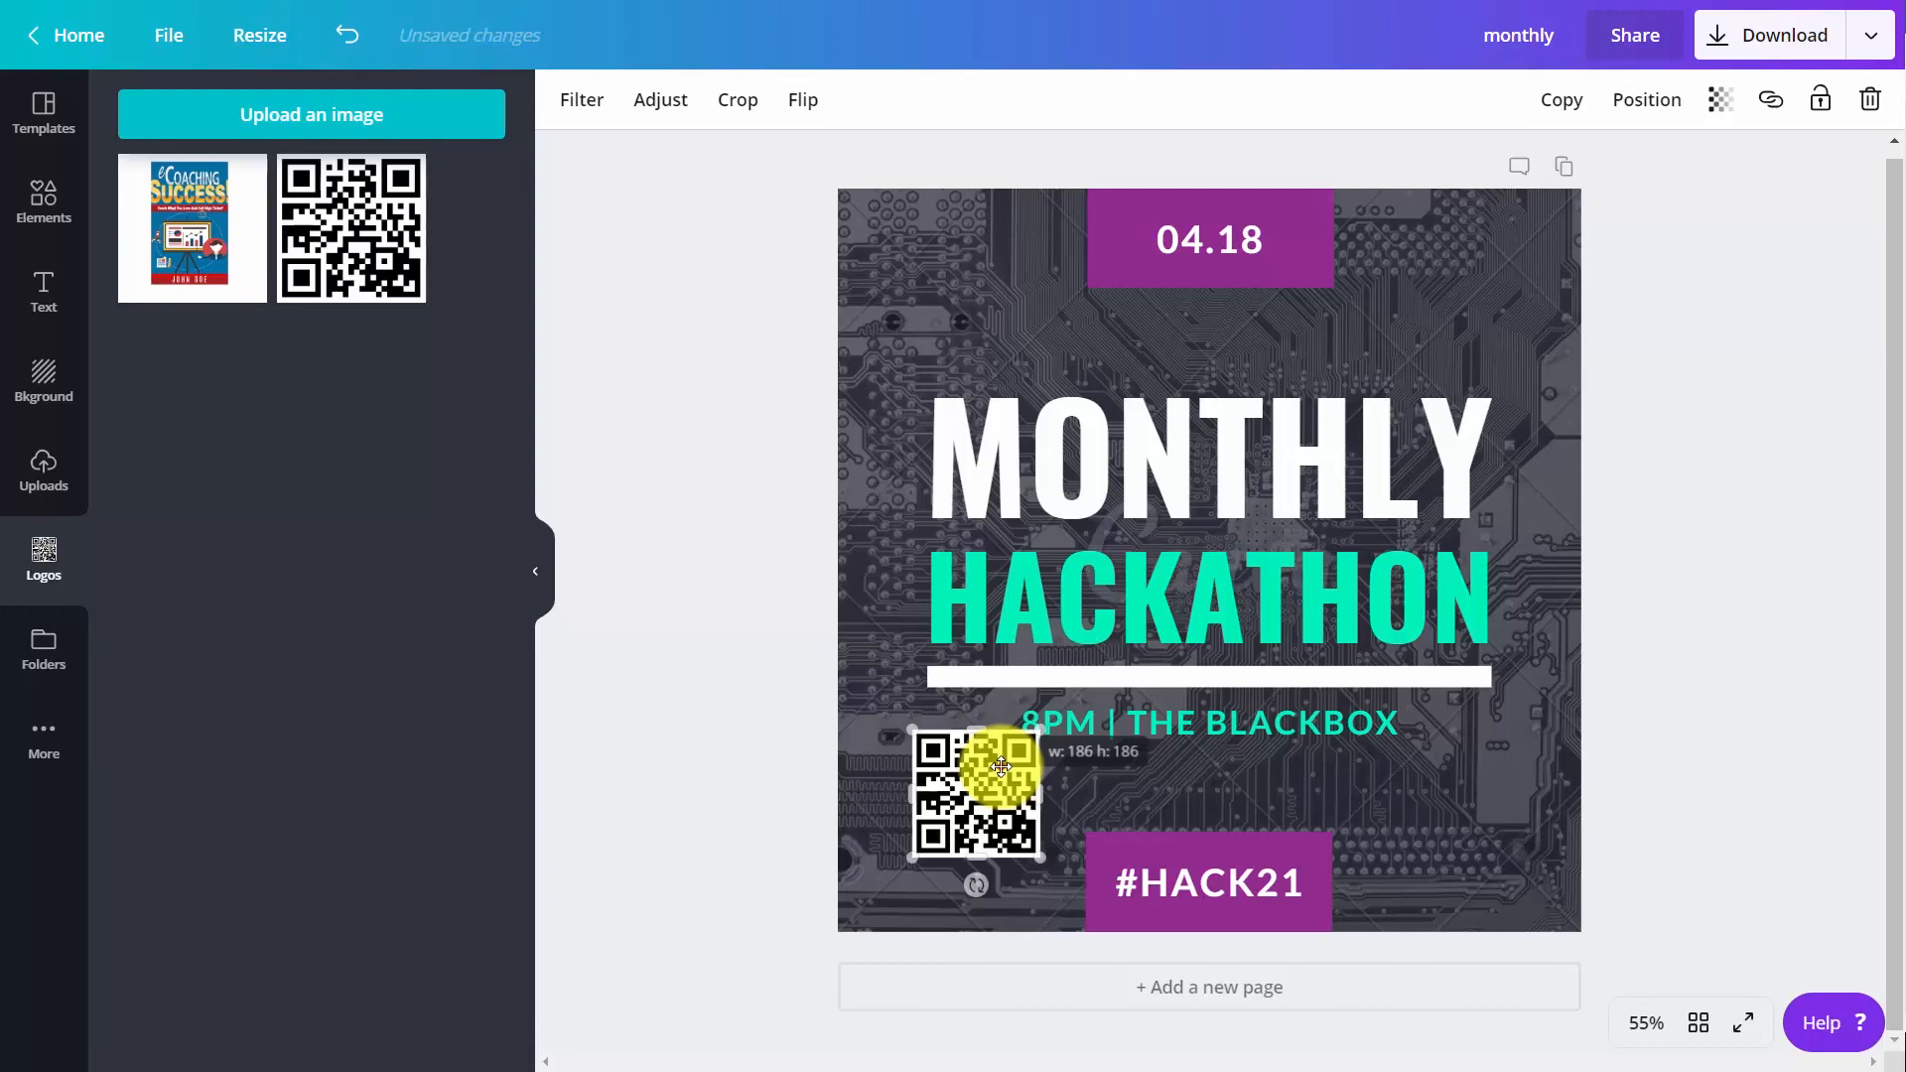
left_click_drag(1000, 765, 1415, 736)
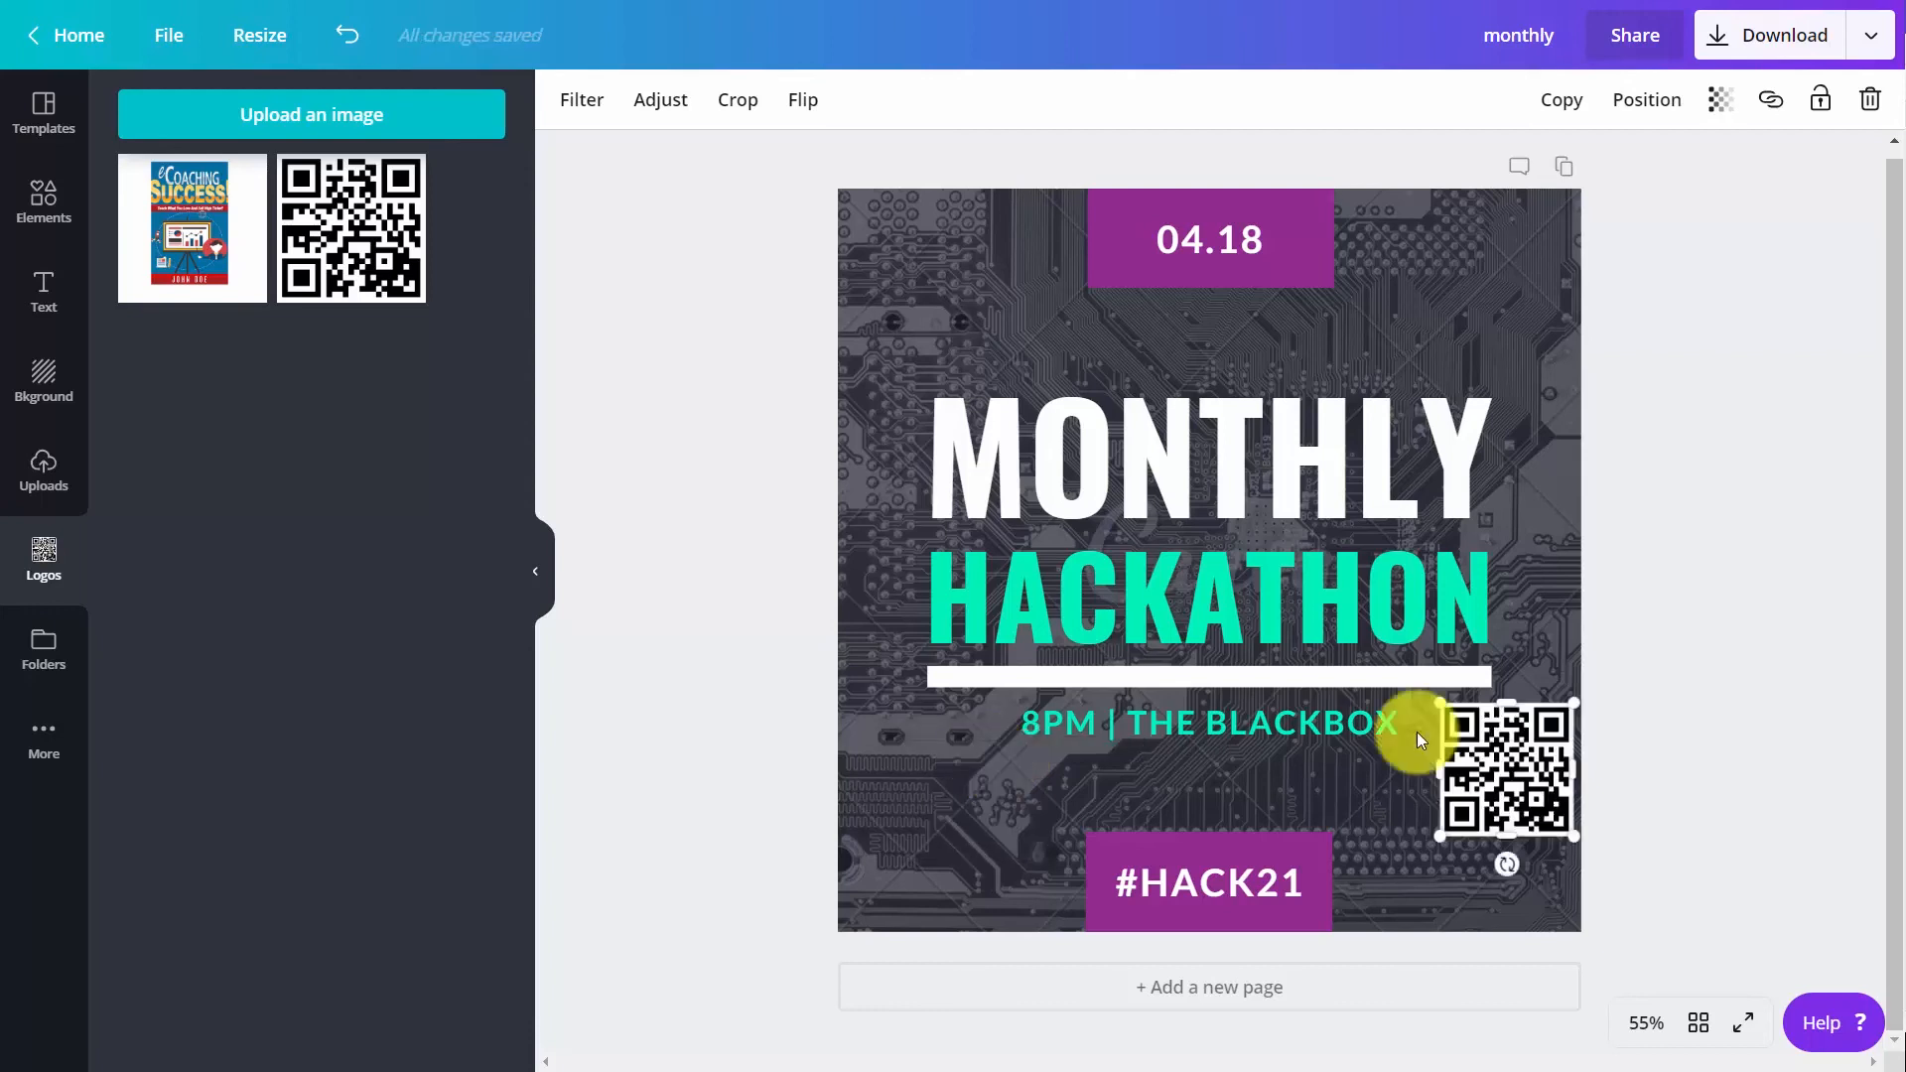
Set the font of the "MONTHLY" and "HACKATHON" headings to the brand font Arimo
left_click(1174, 480)
left_click(1169, 481)
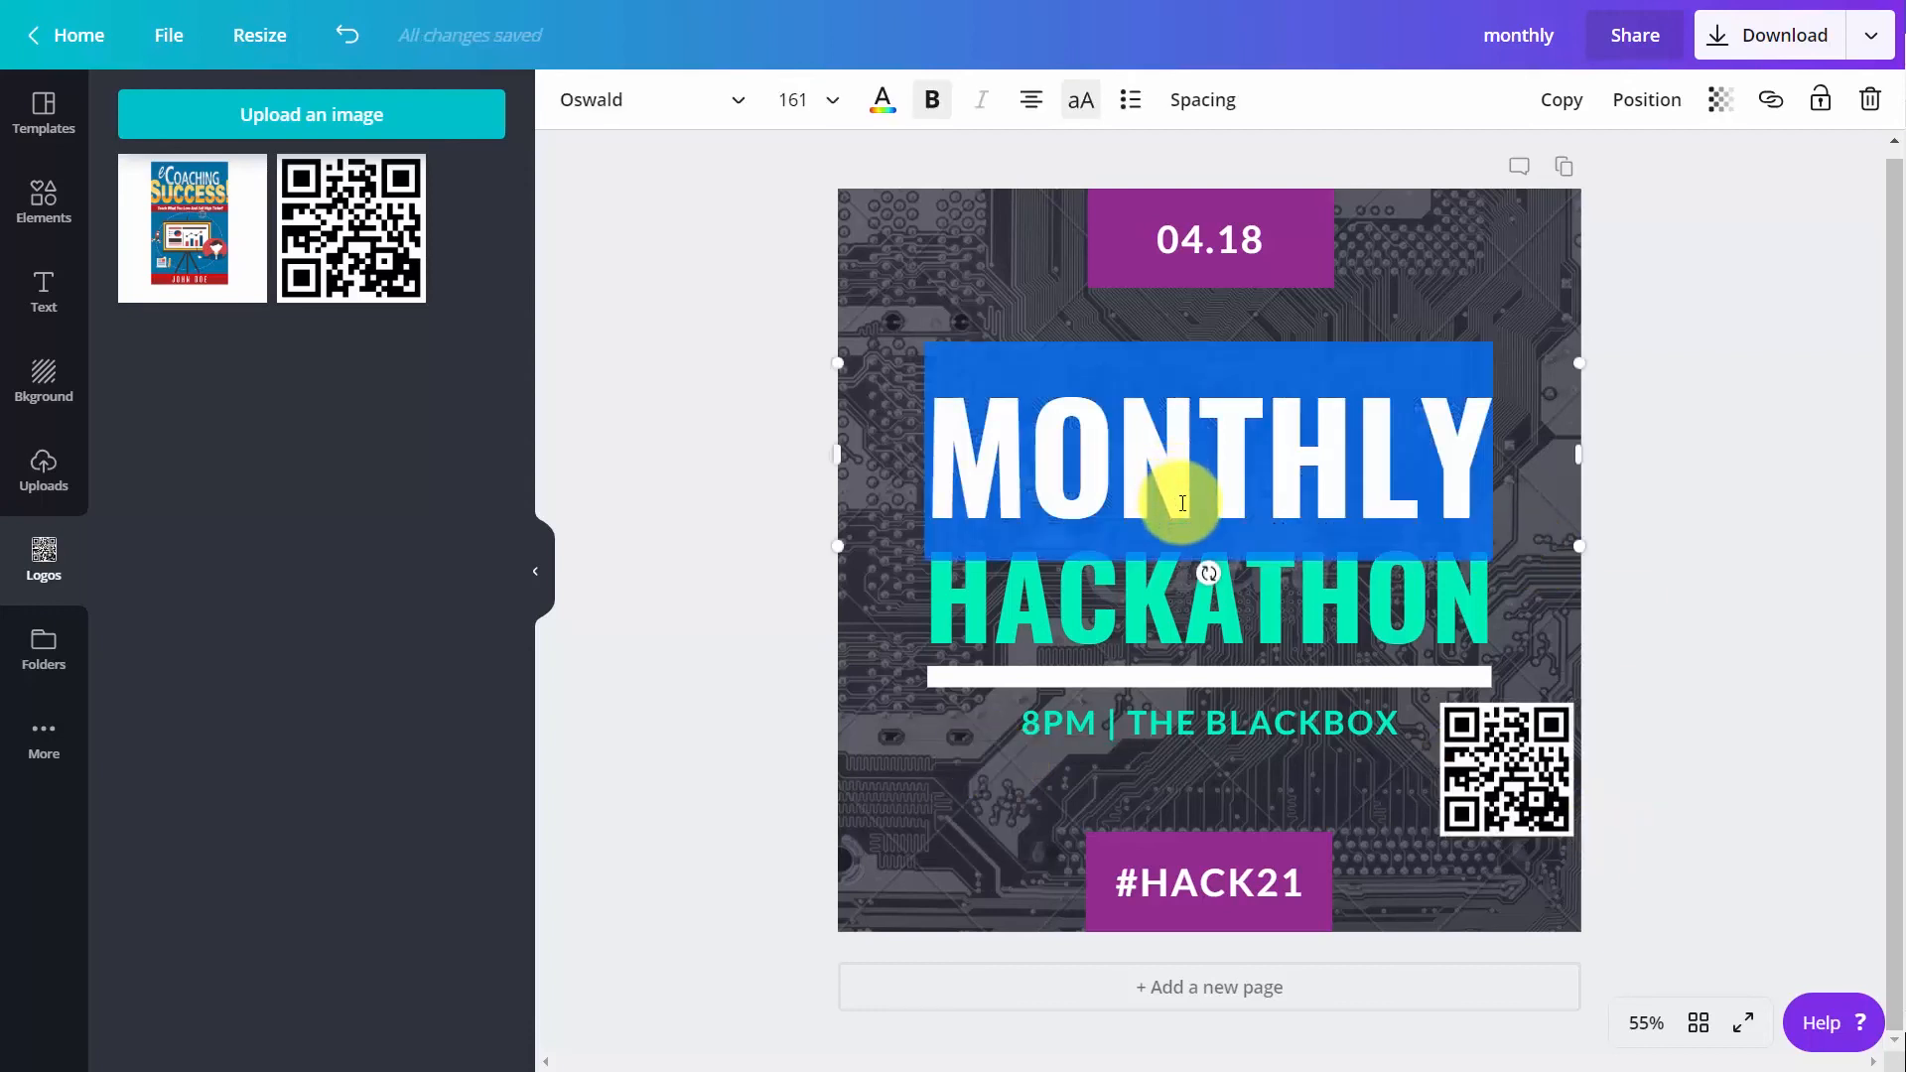
left_click(685, 99)
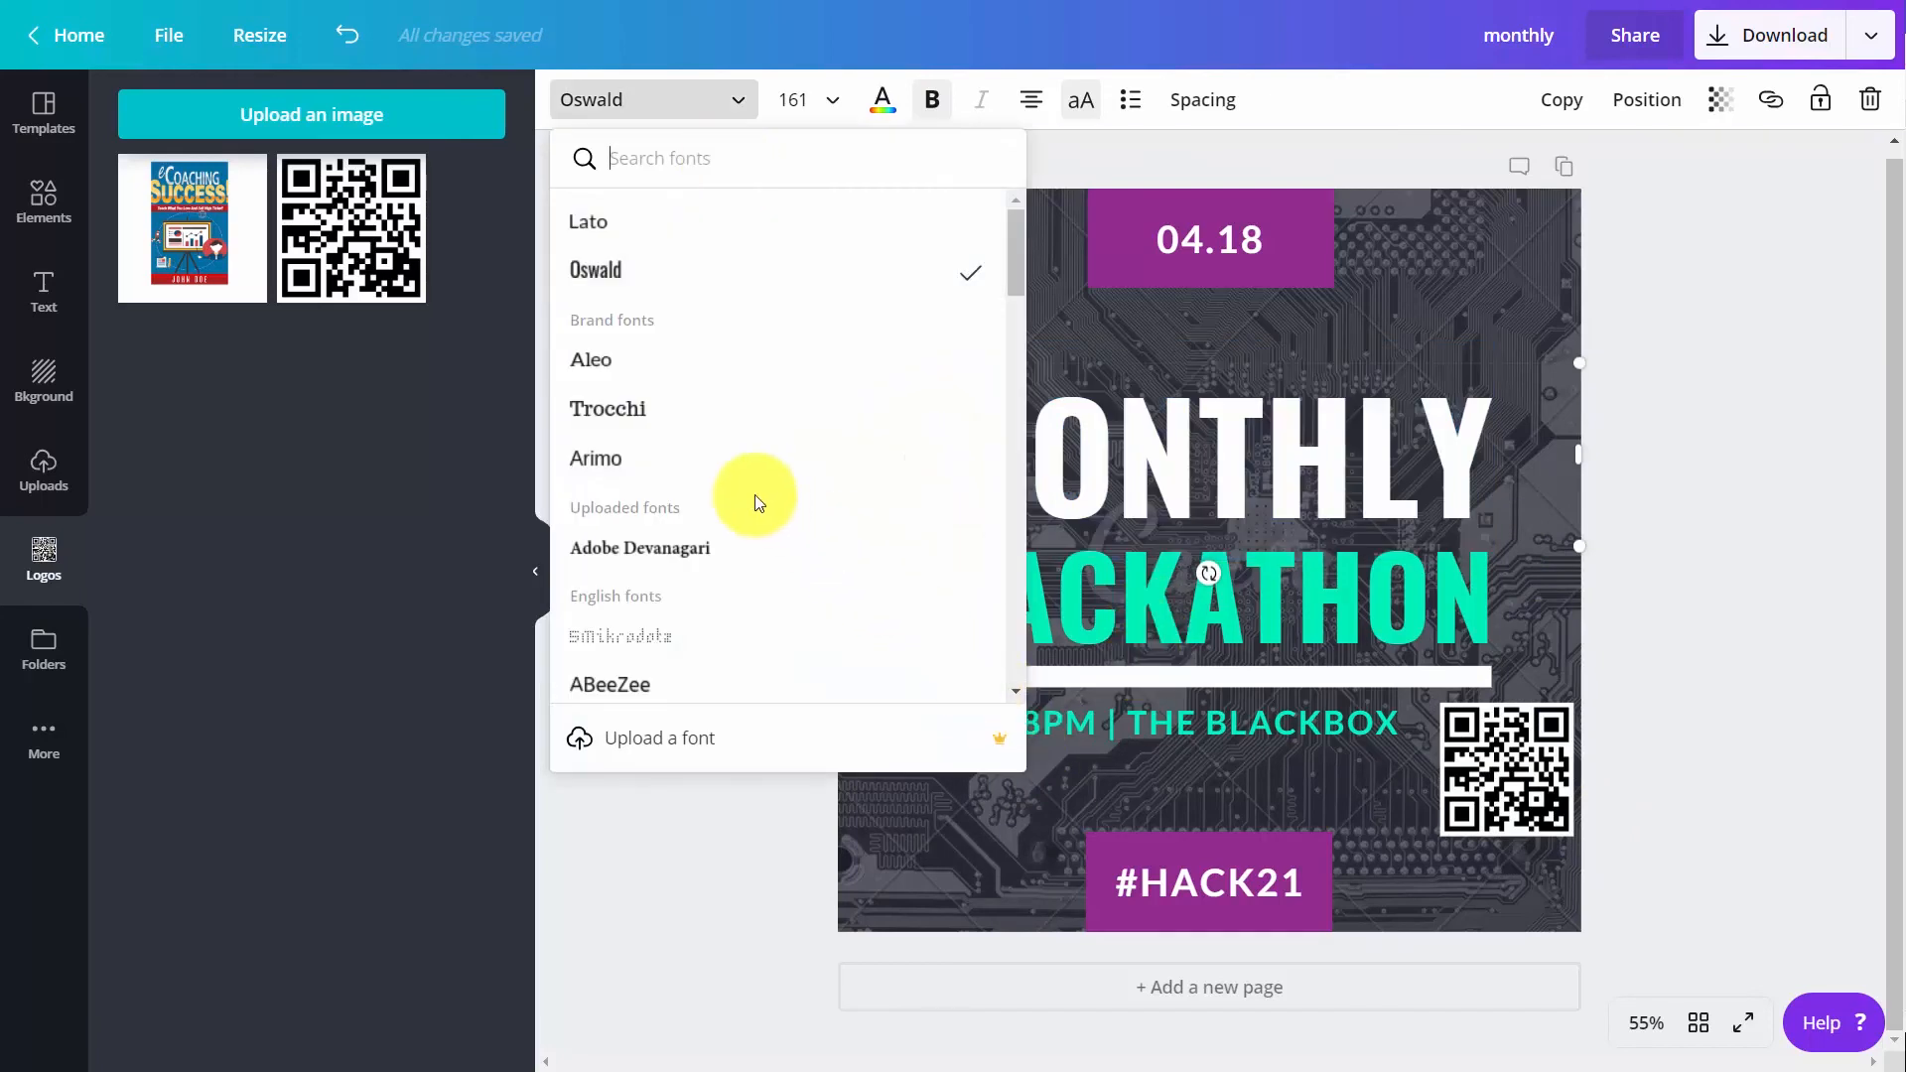
left_click(625, 468)
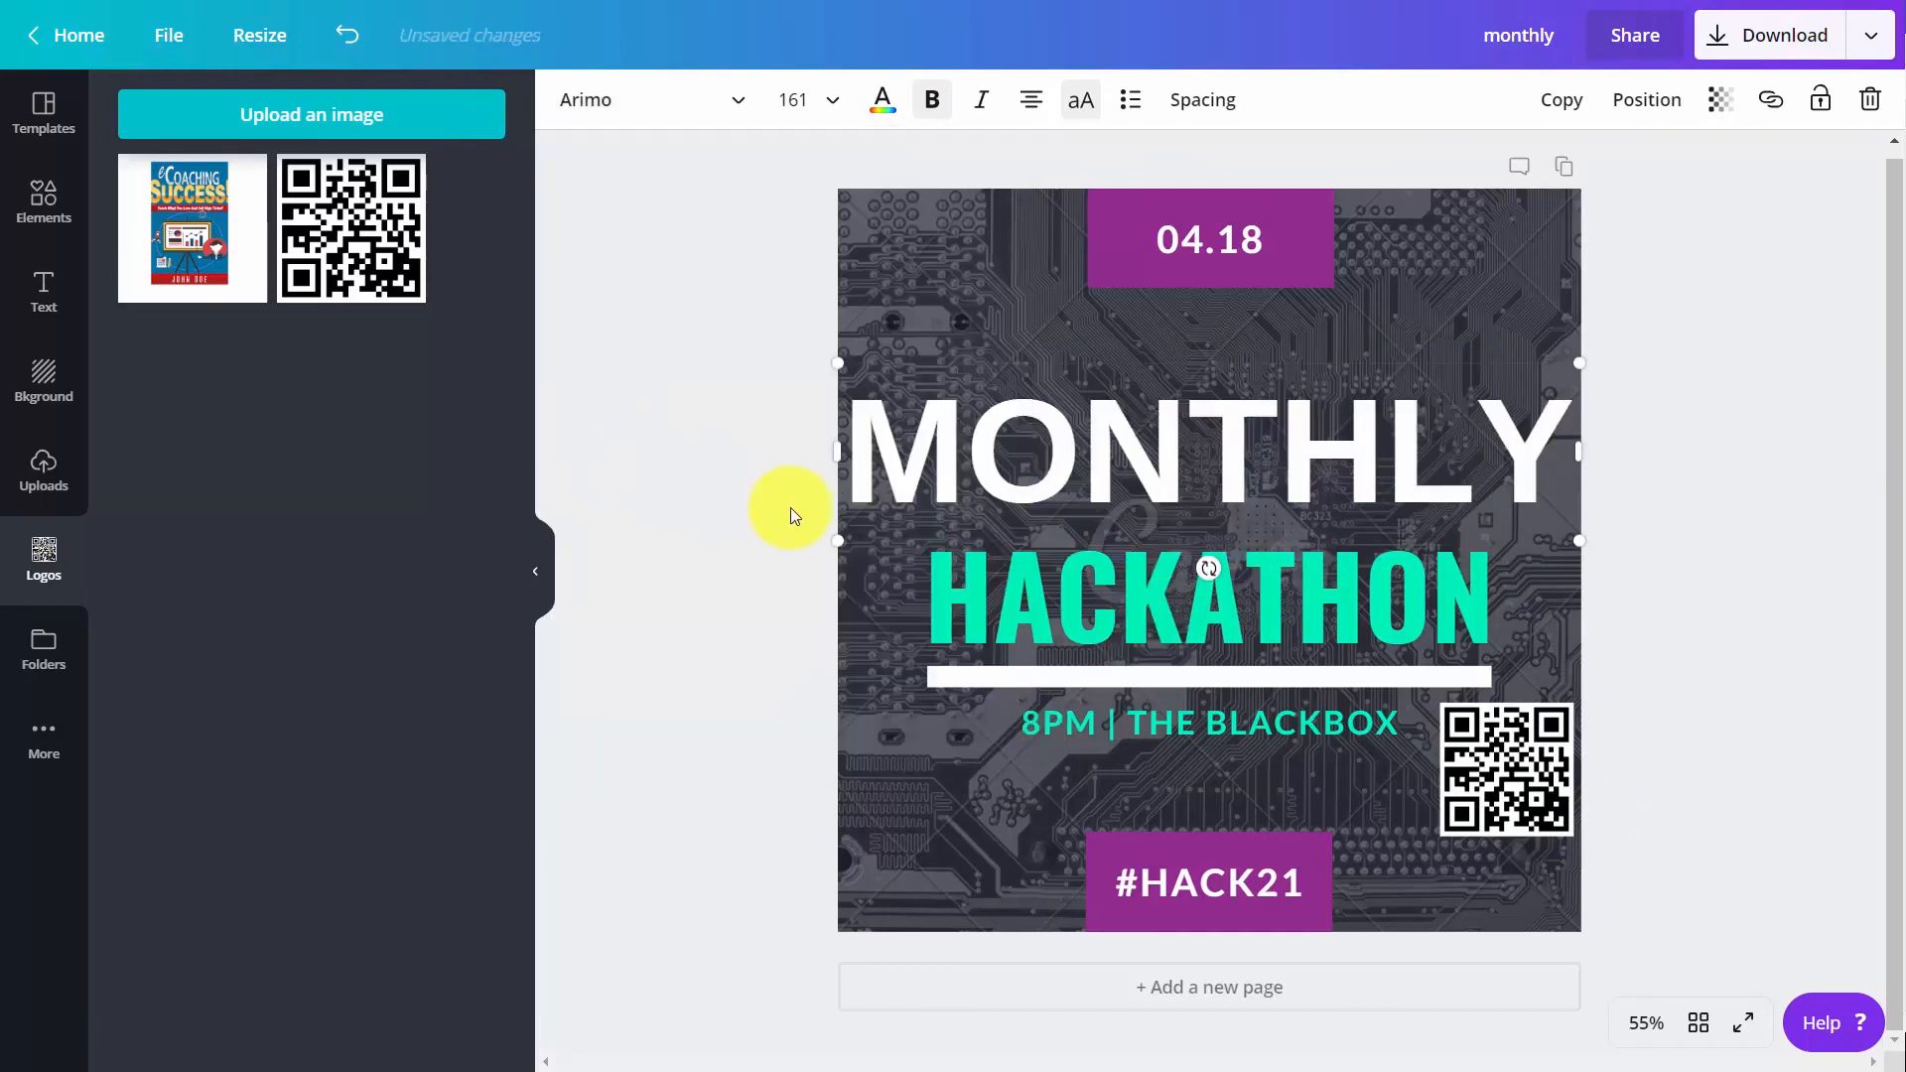
double_click(1142, 655)
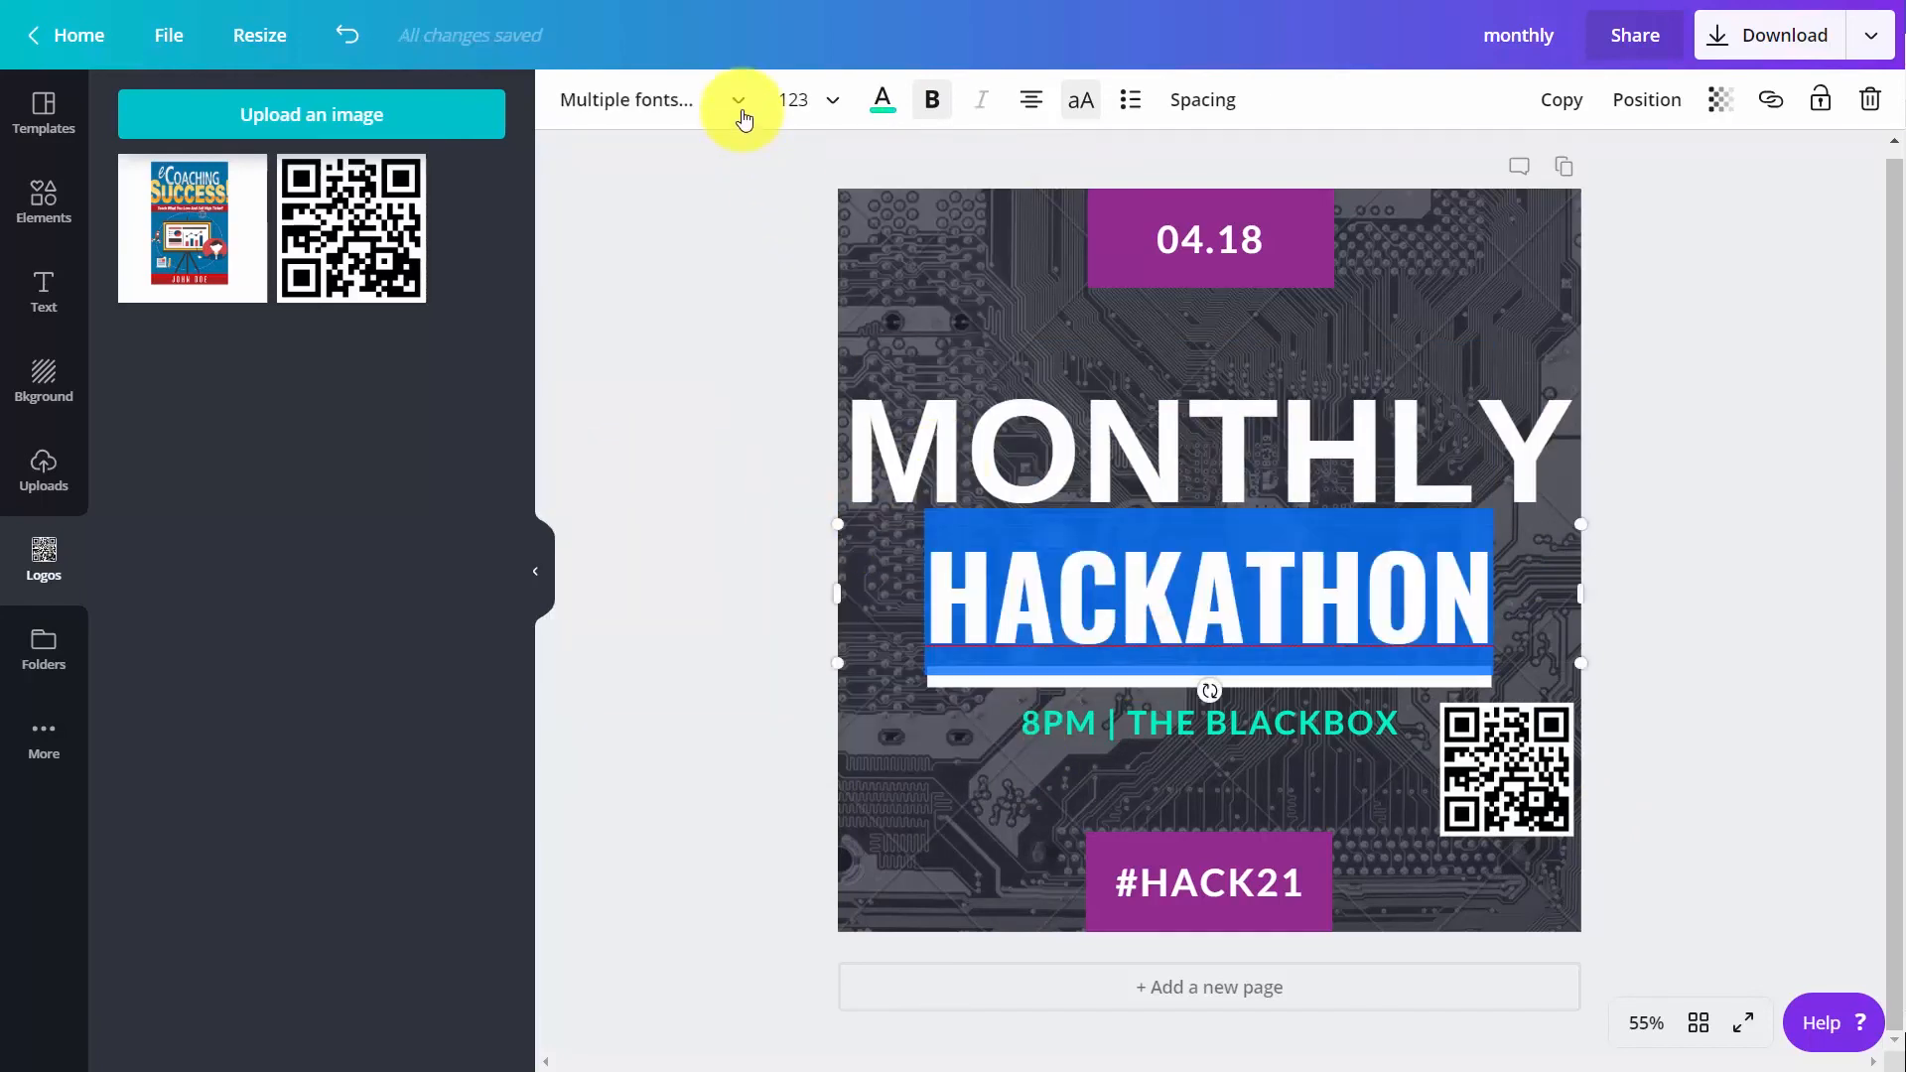
left_click(743, 117)
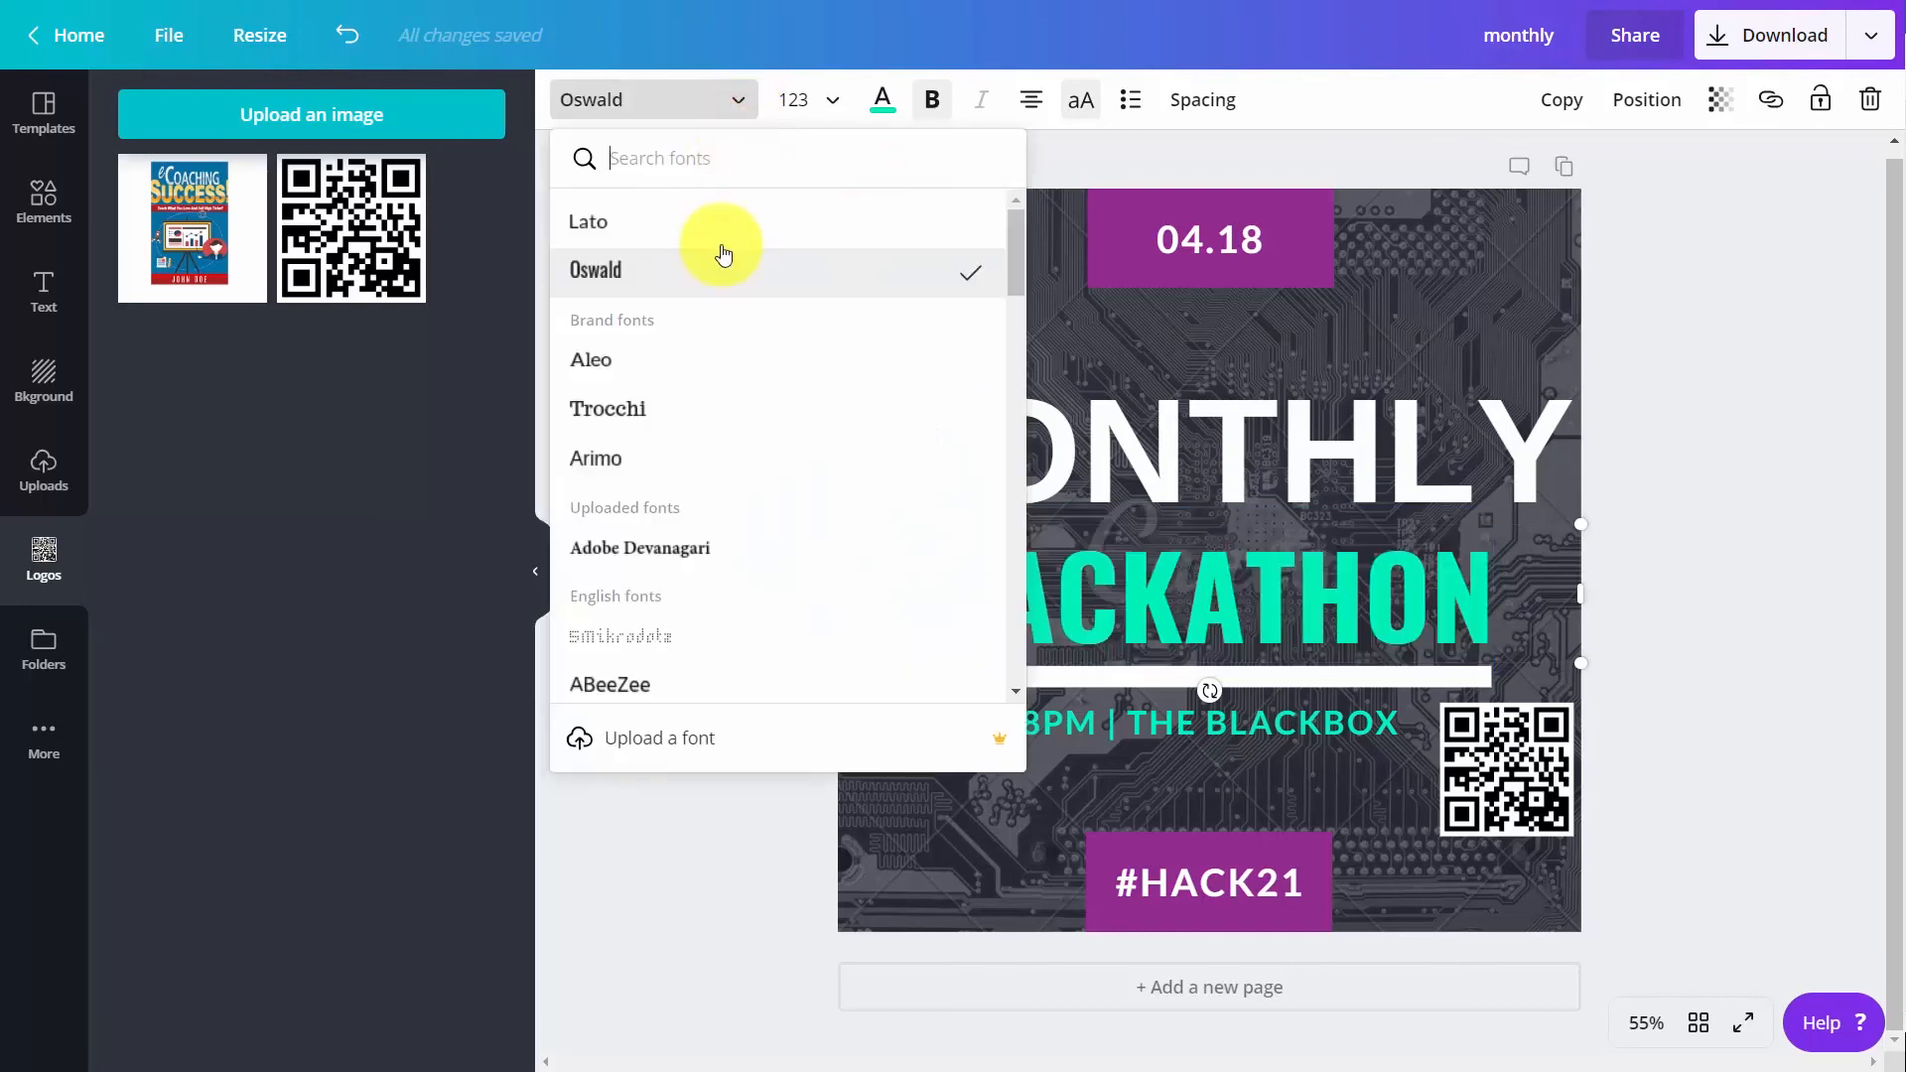
left_click(651, 444)
left_click(843, 663)
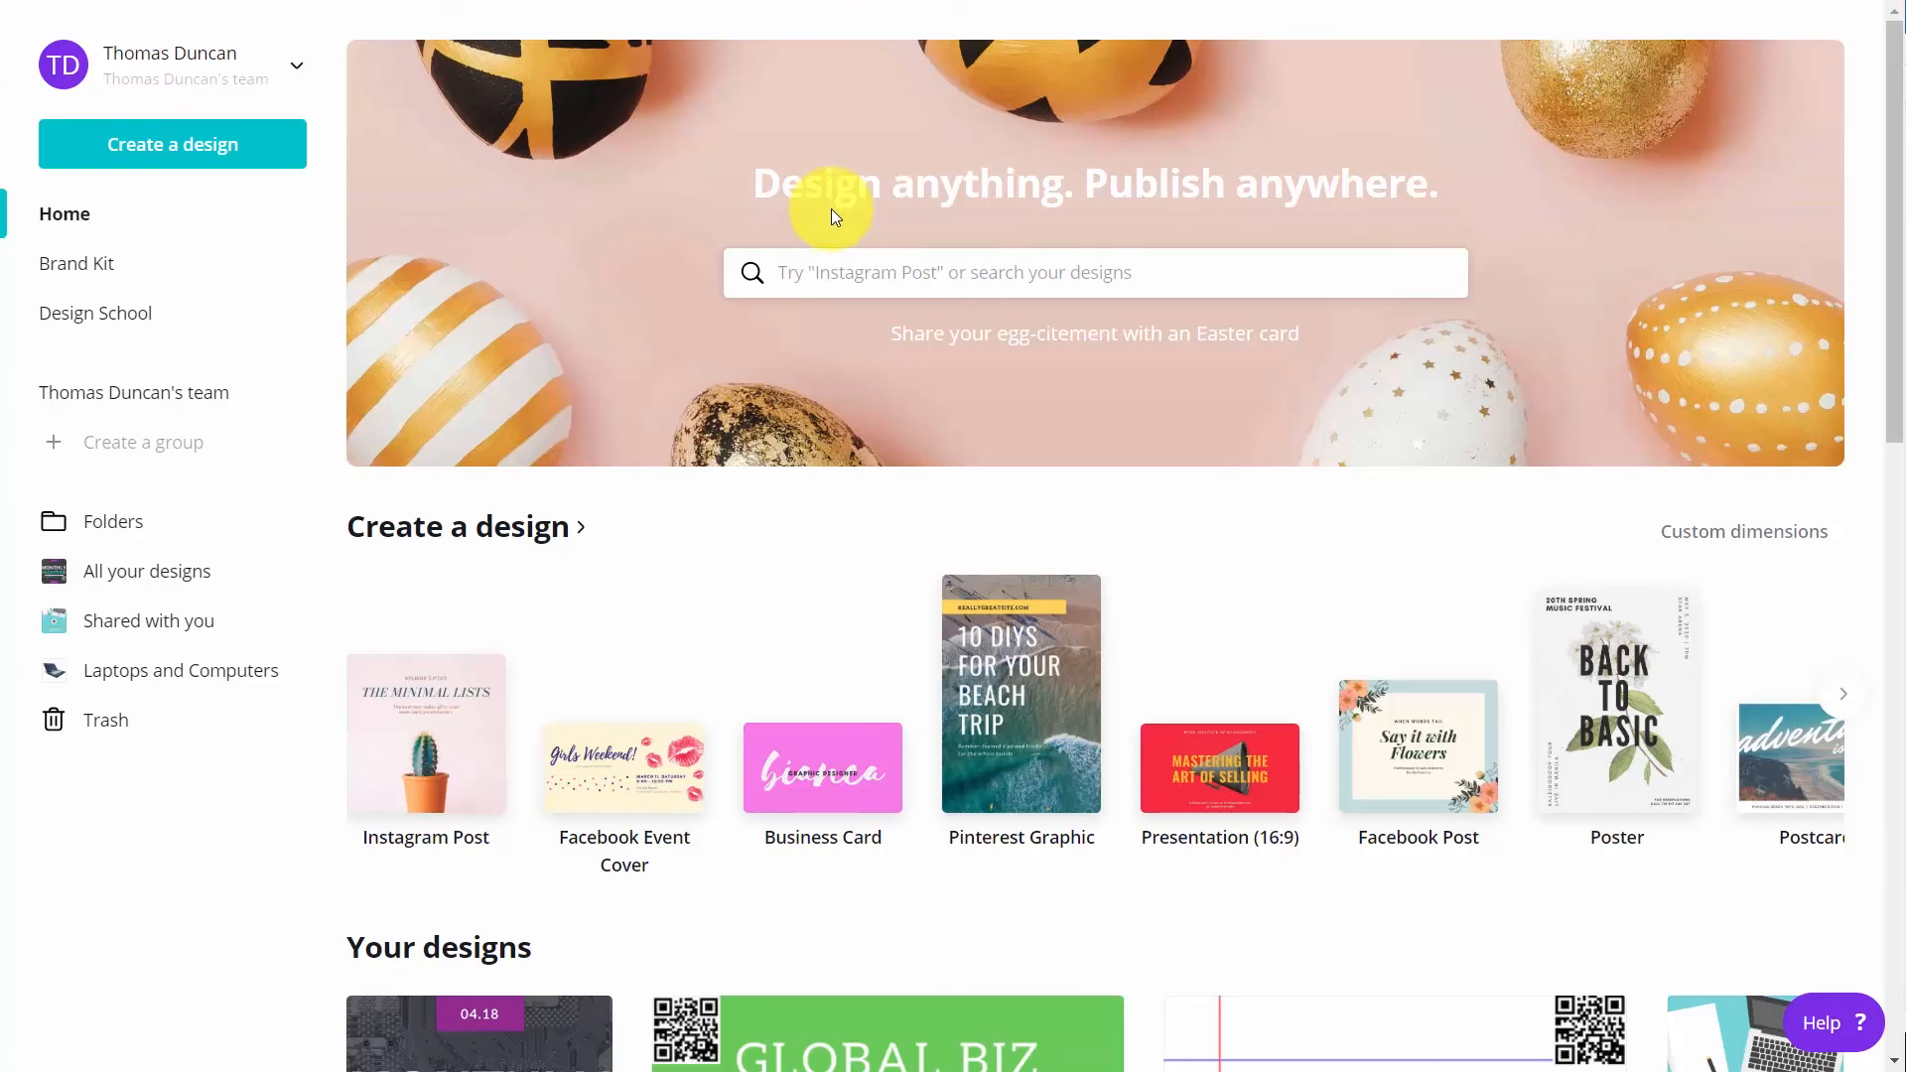
Search the design types for "you" and create a new YouTube Thumbnail design
left_click(845, 272)
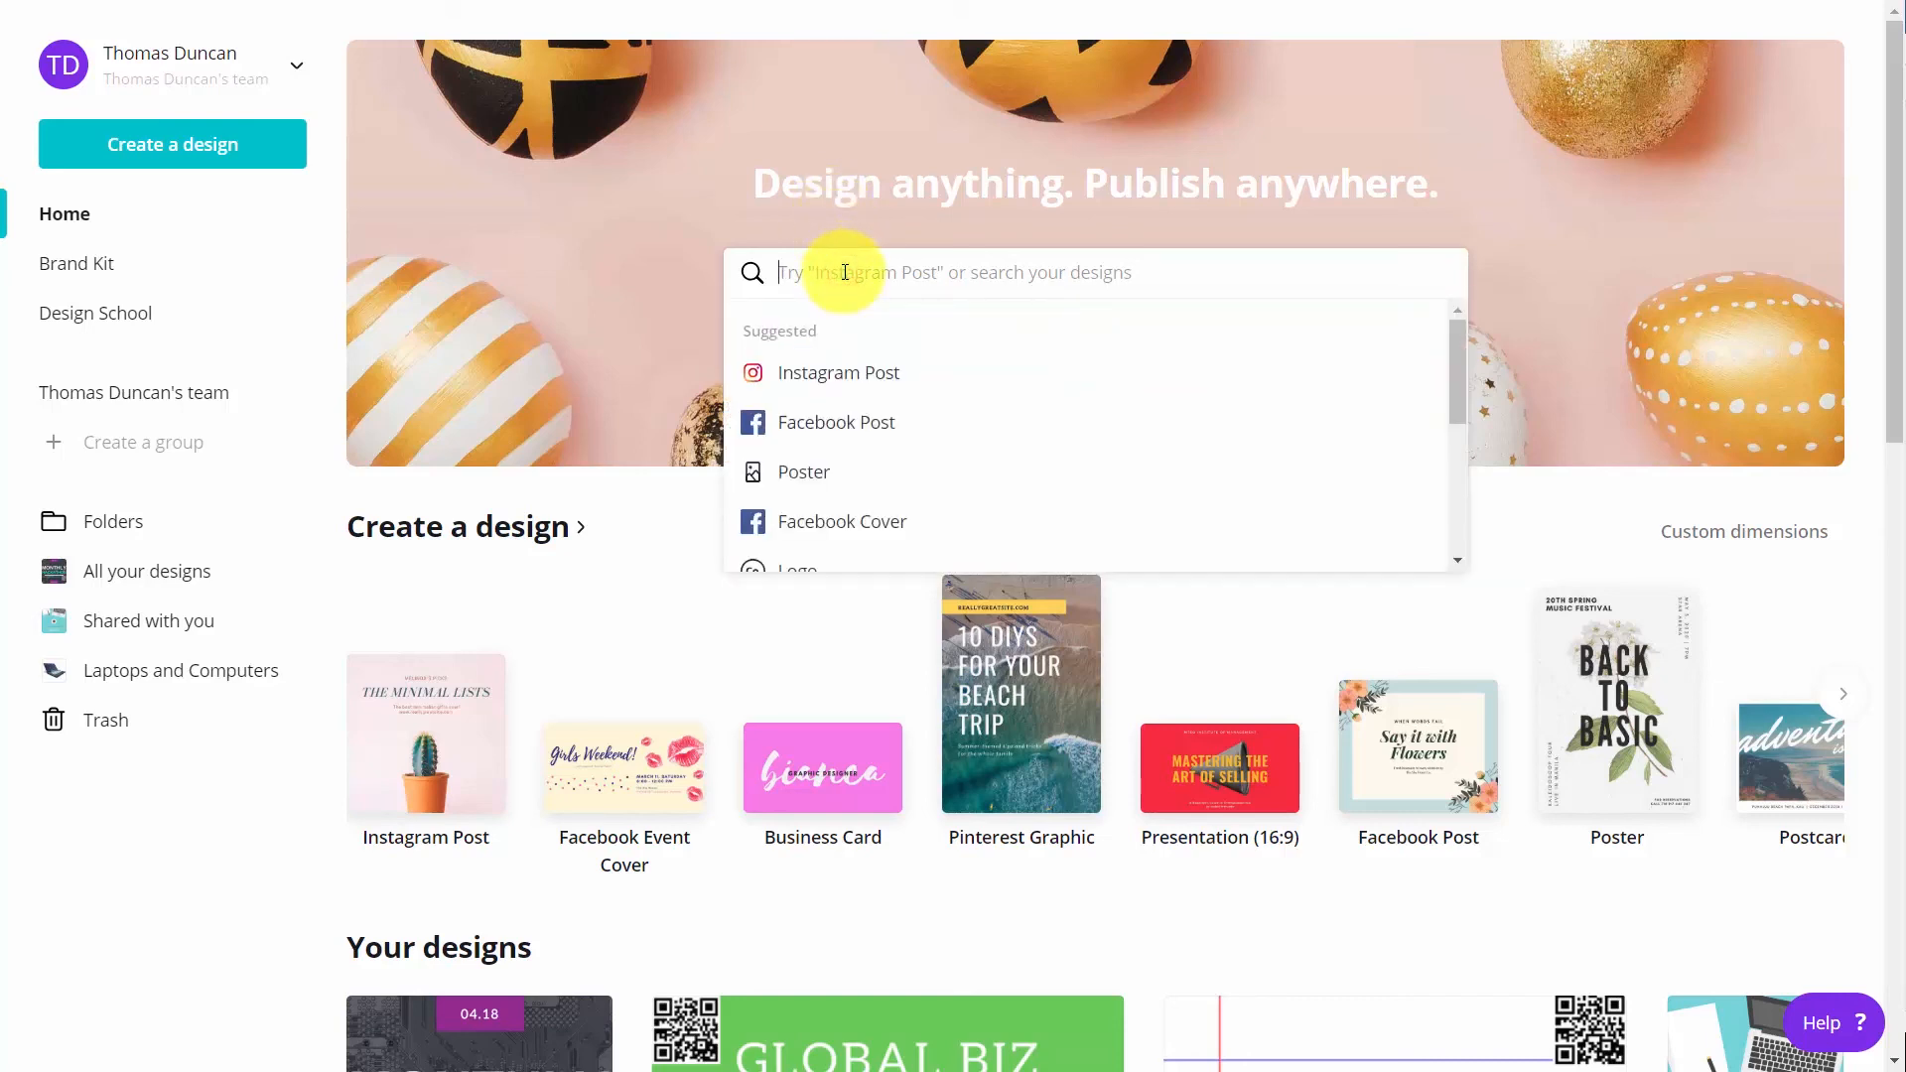
type("you")
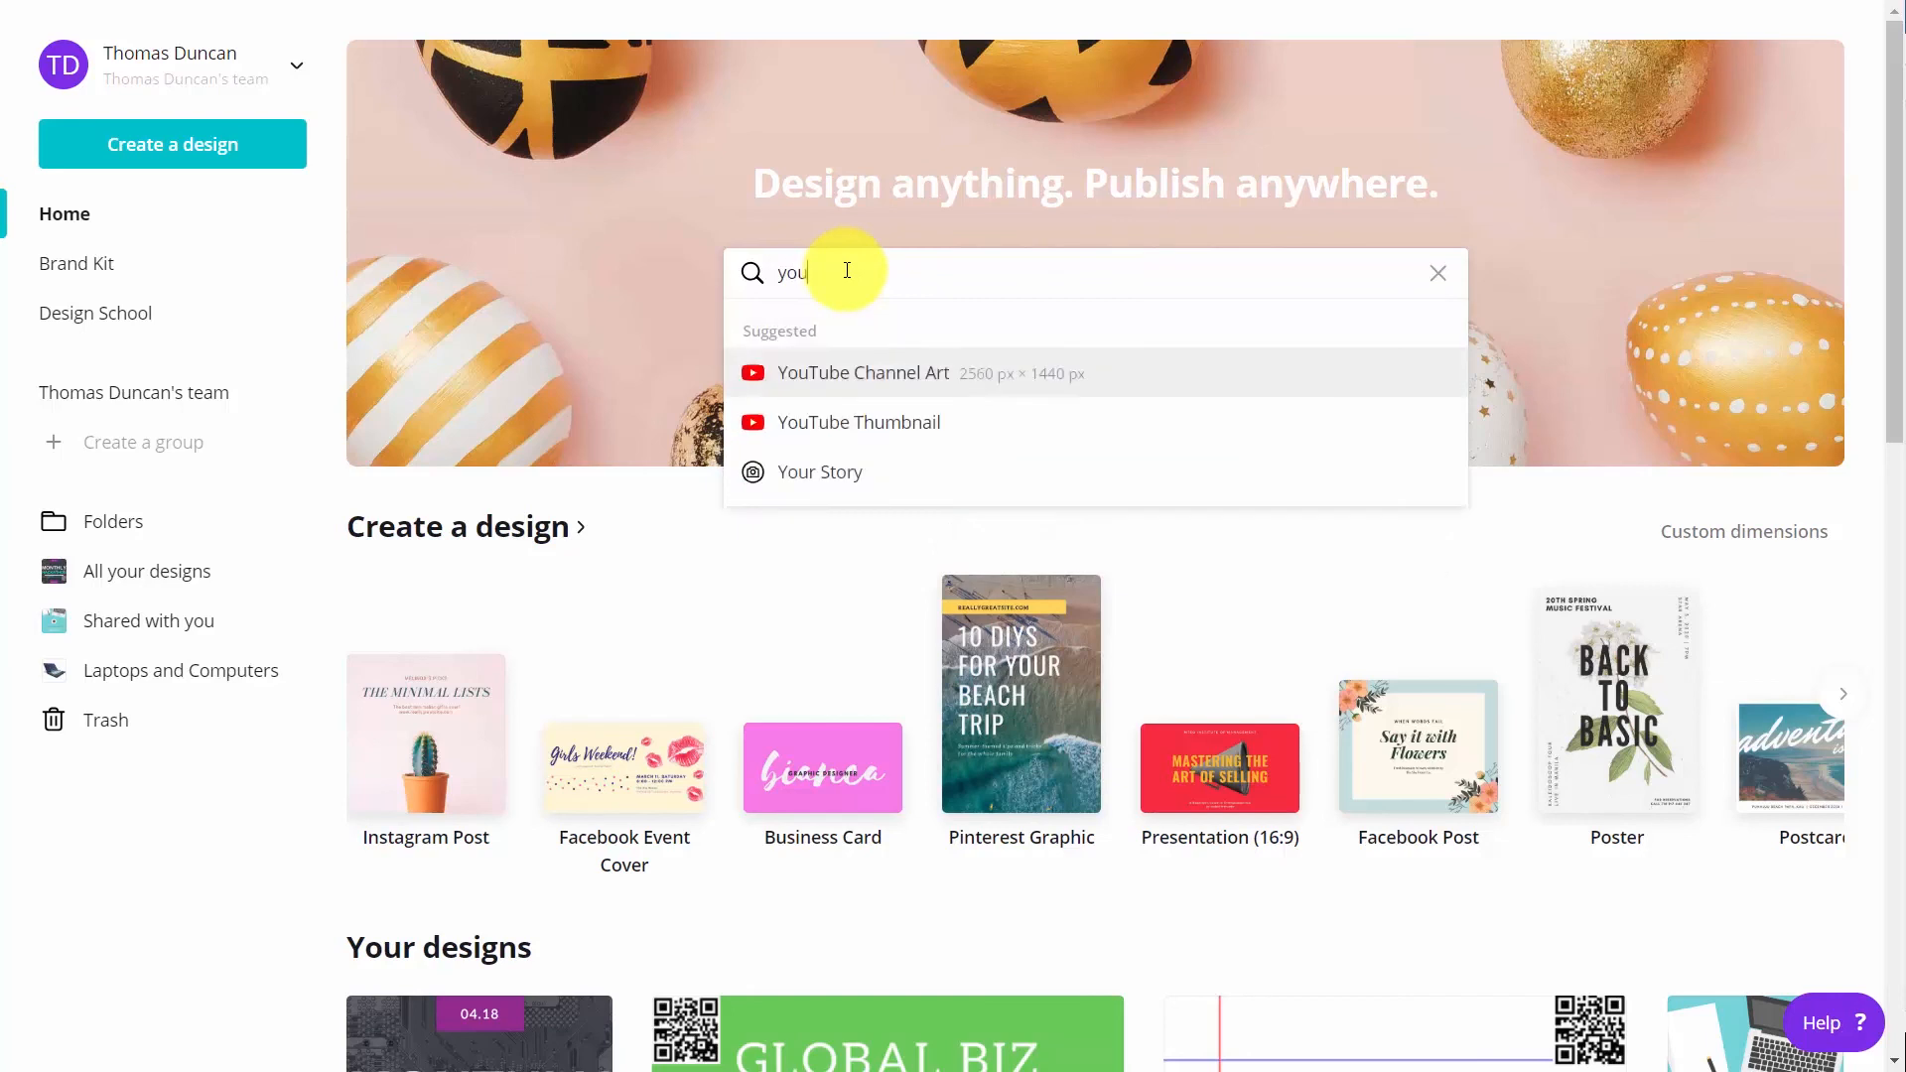
left_click(856, 425)
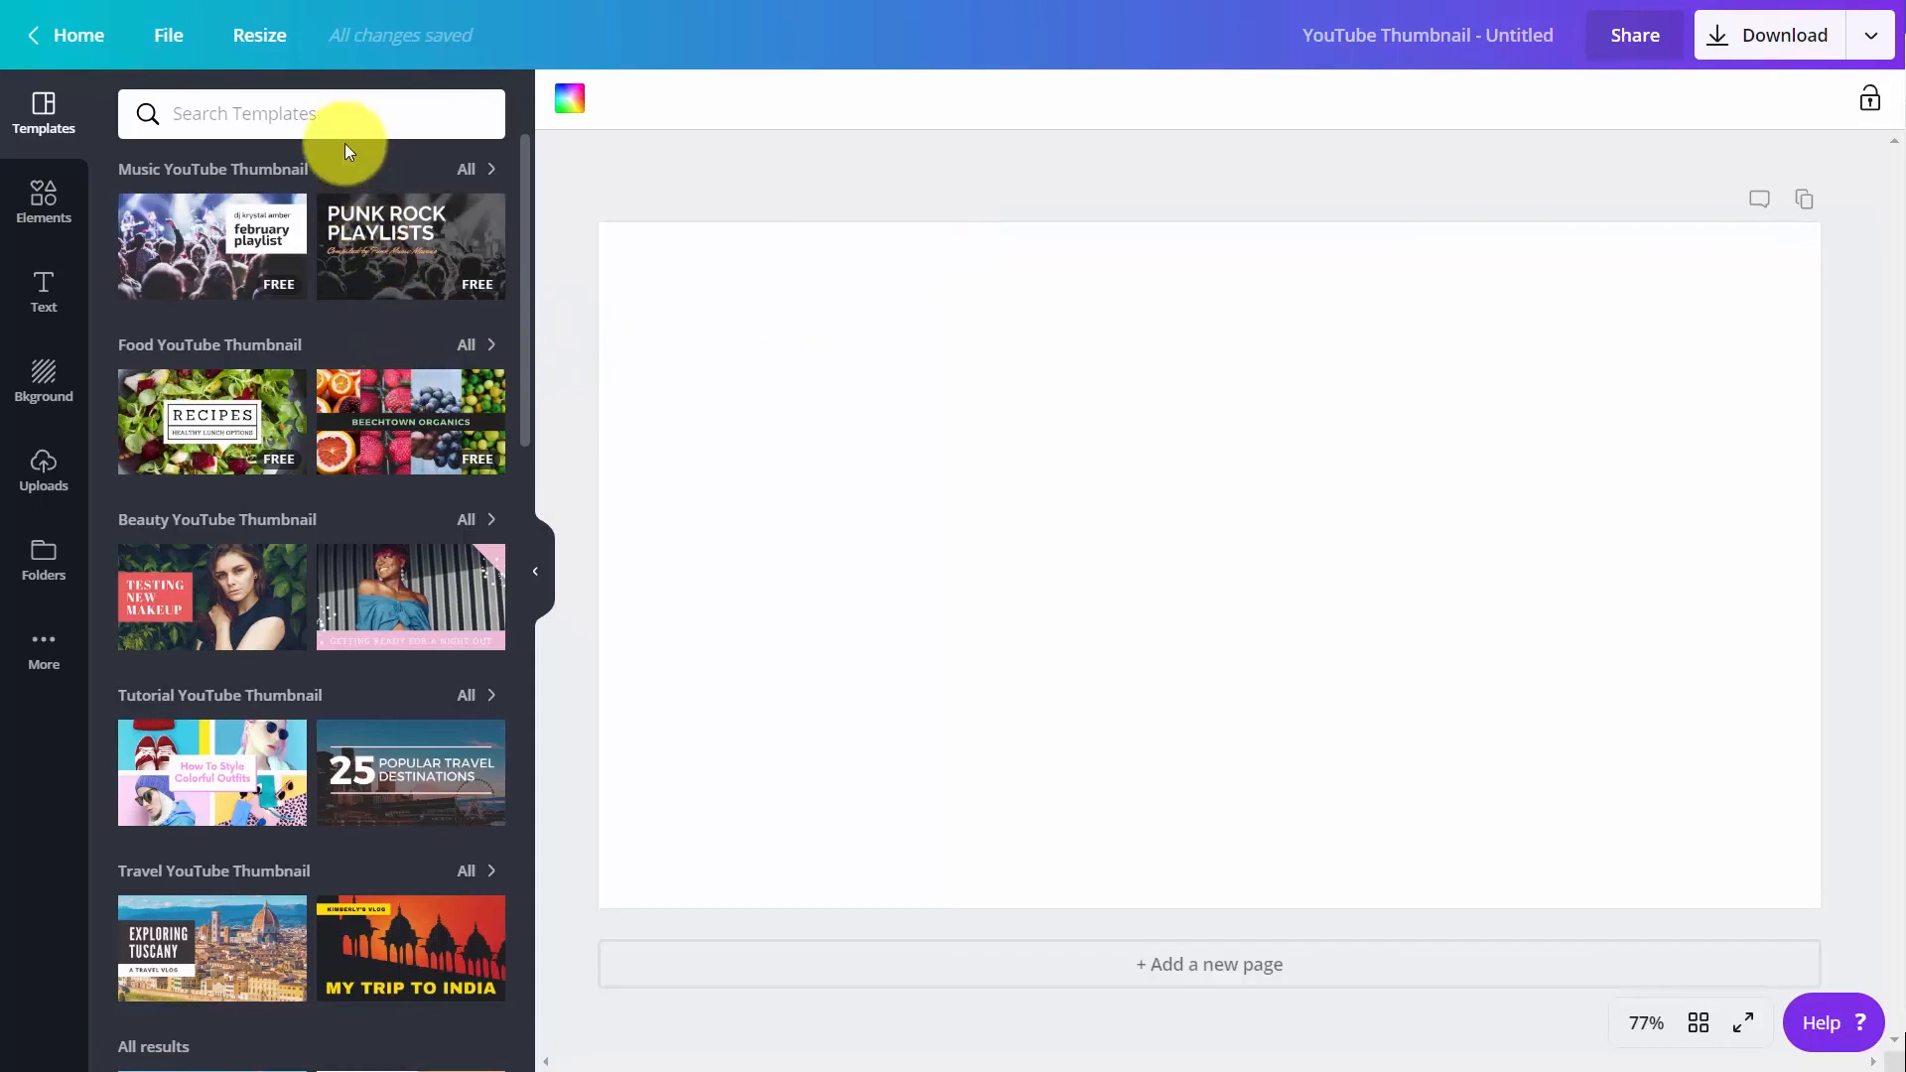
Search the templates for "video" and apply the Social Media Revolution template
left_click(317, 121)
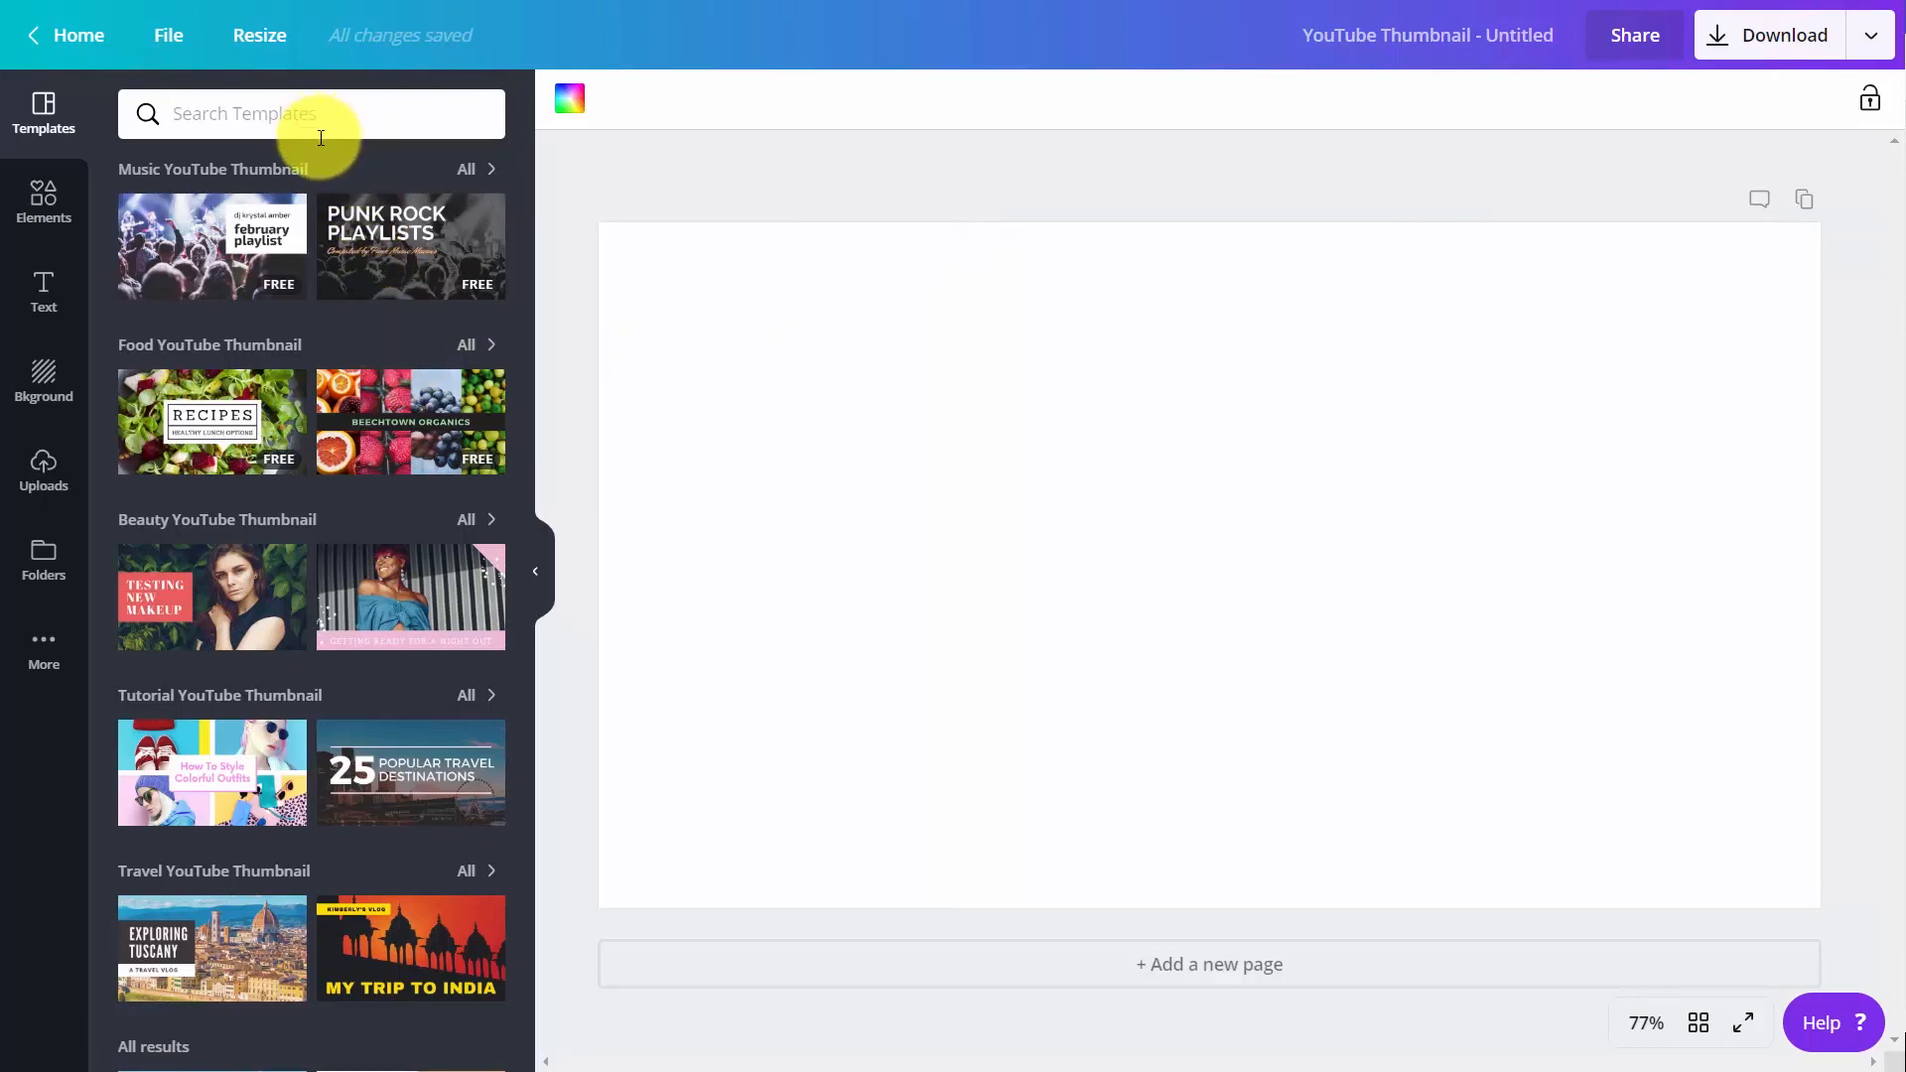
type("video")
key("Return")
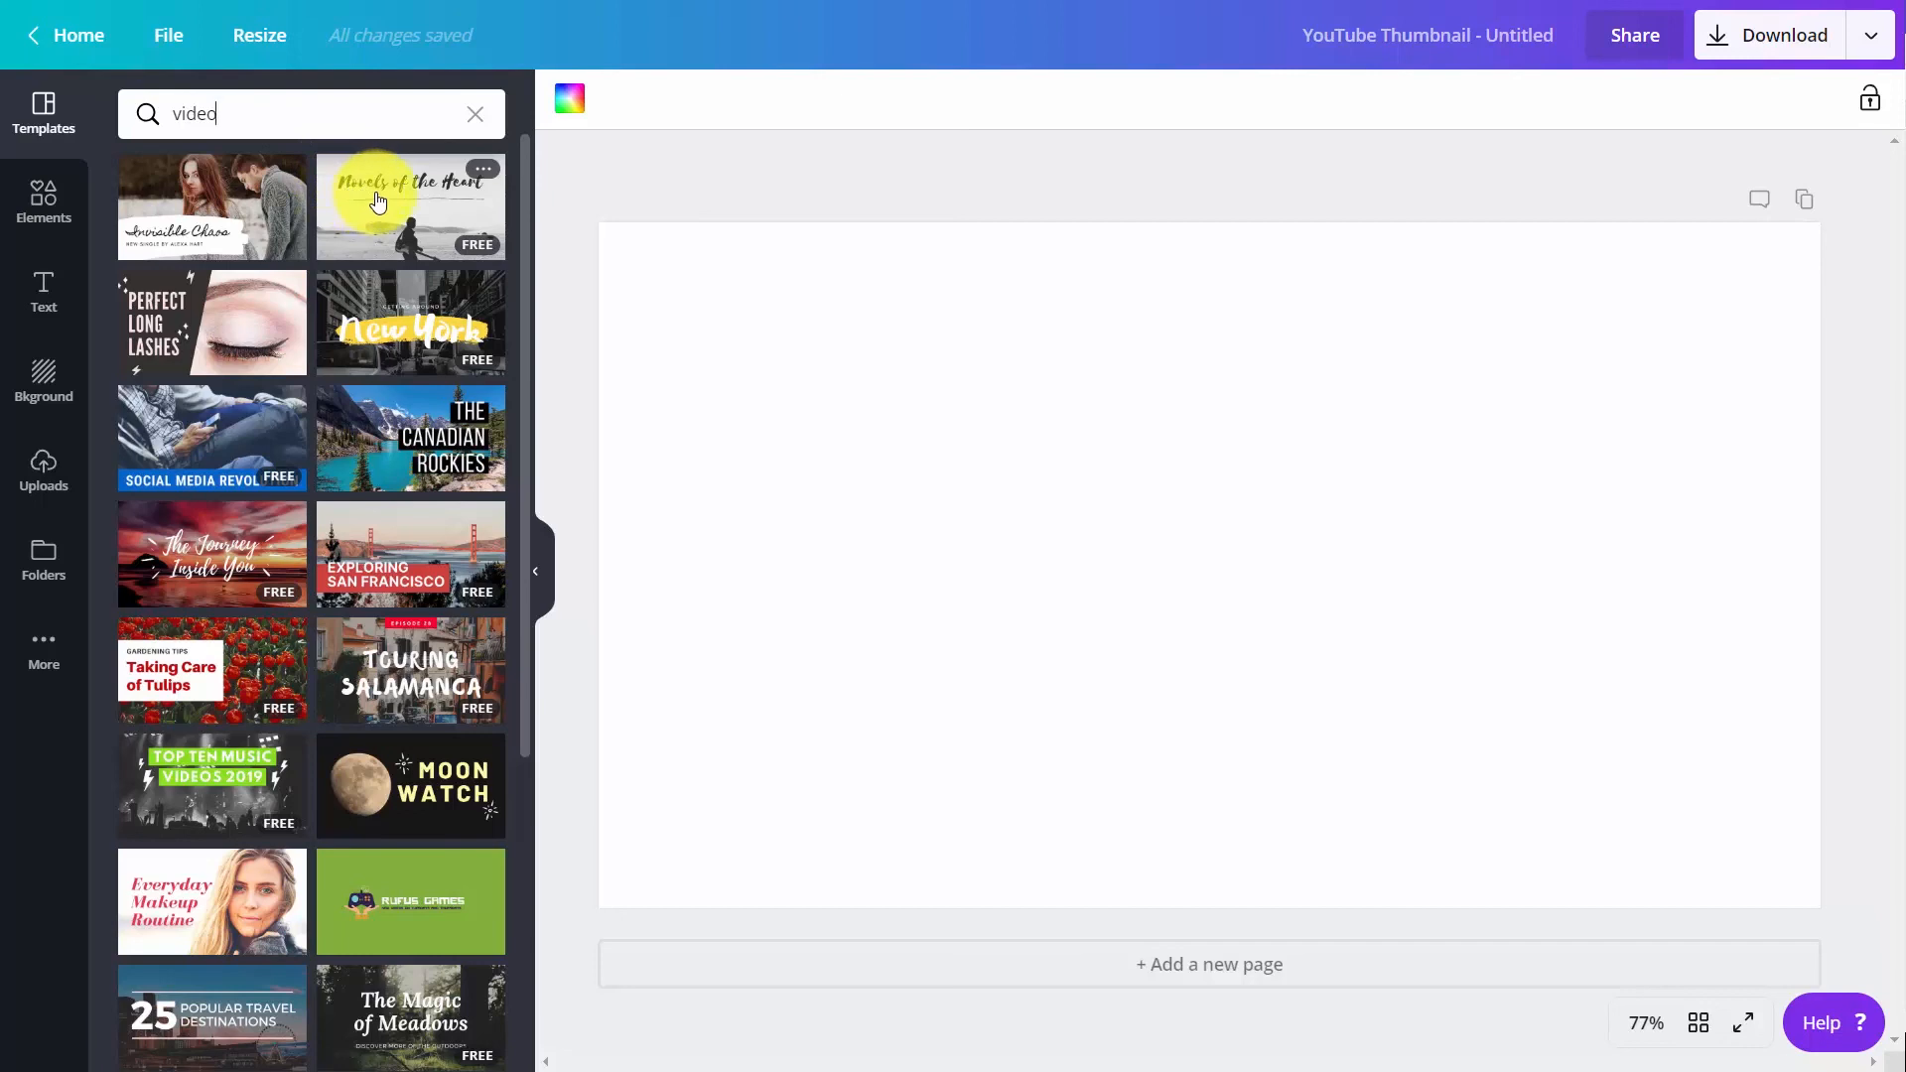
left_click(205, 443)
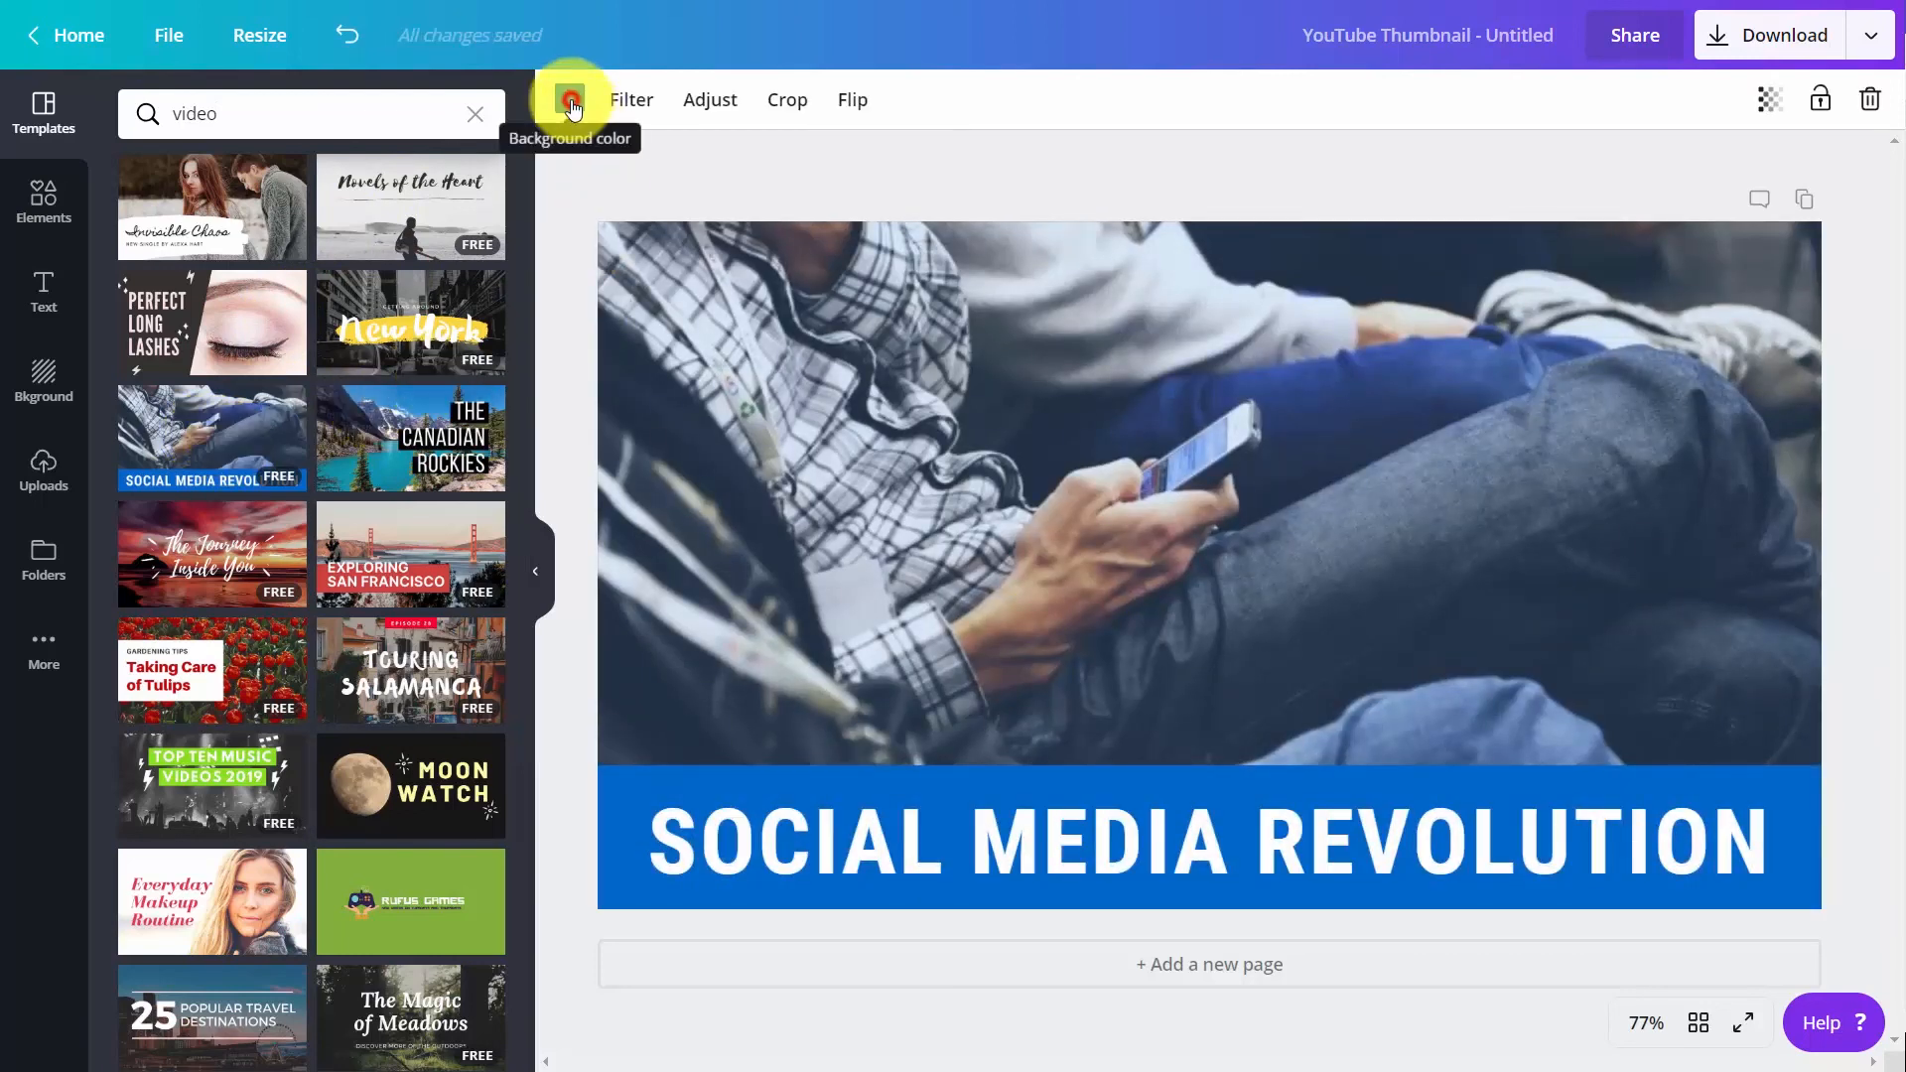
Change the thumbnail's background color to the purple brand color
left_click(569, 101)
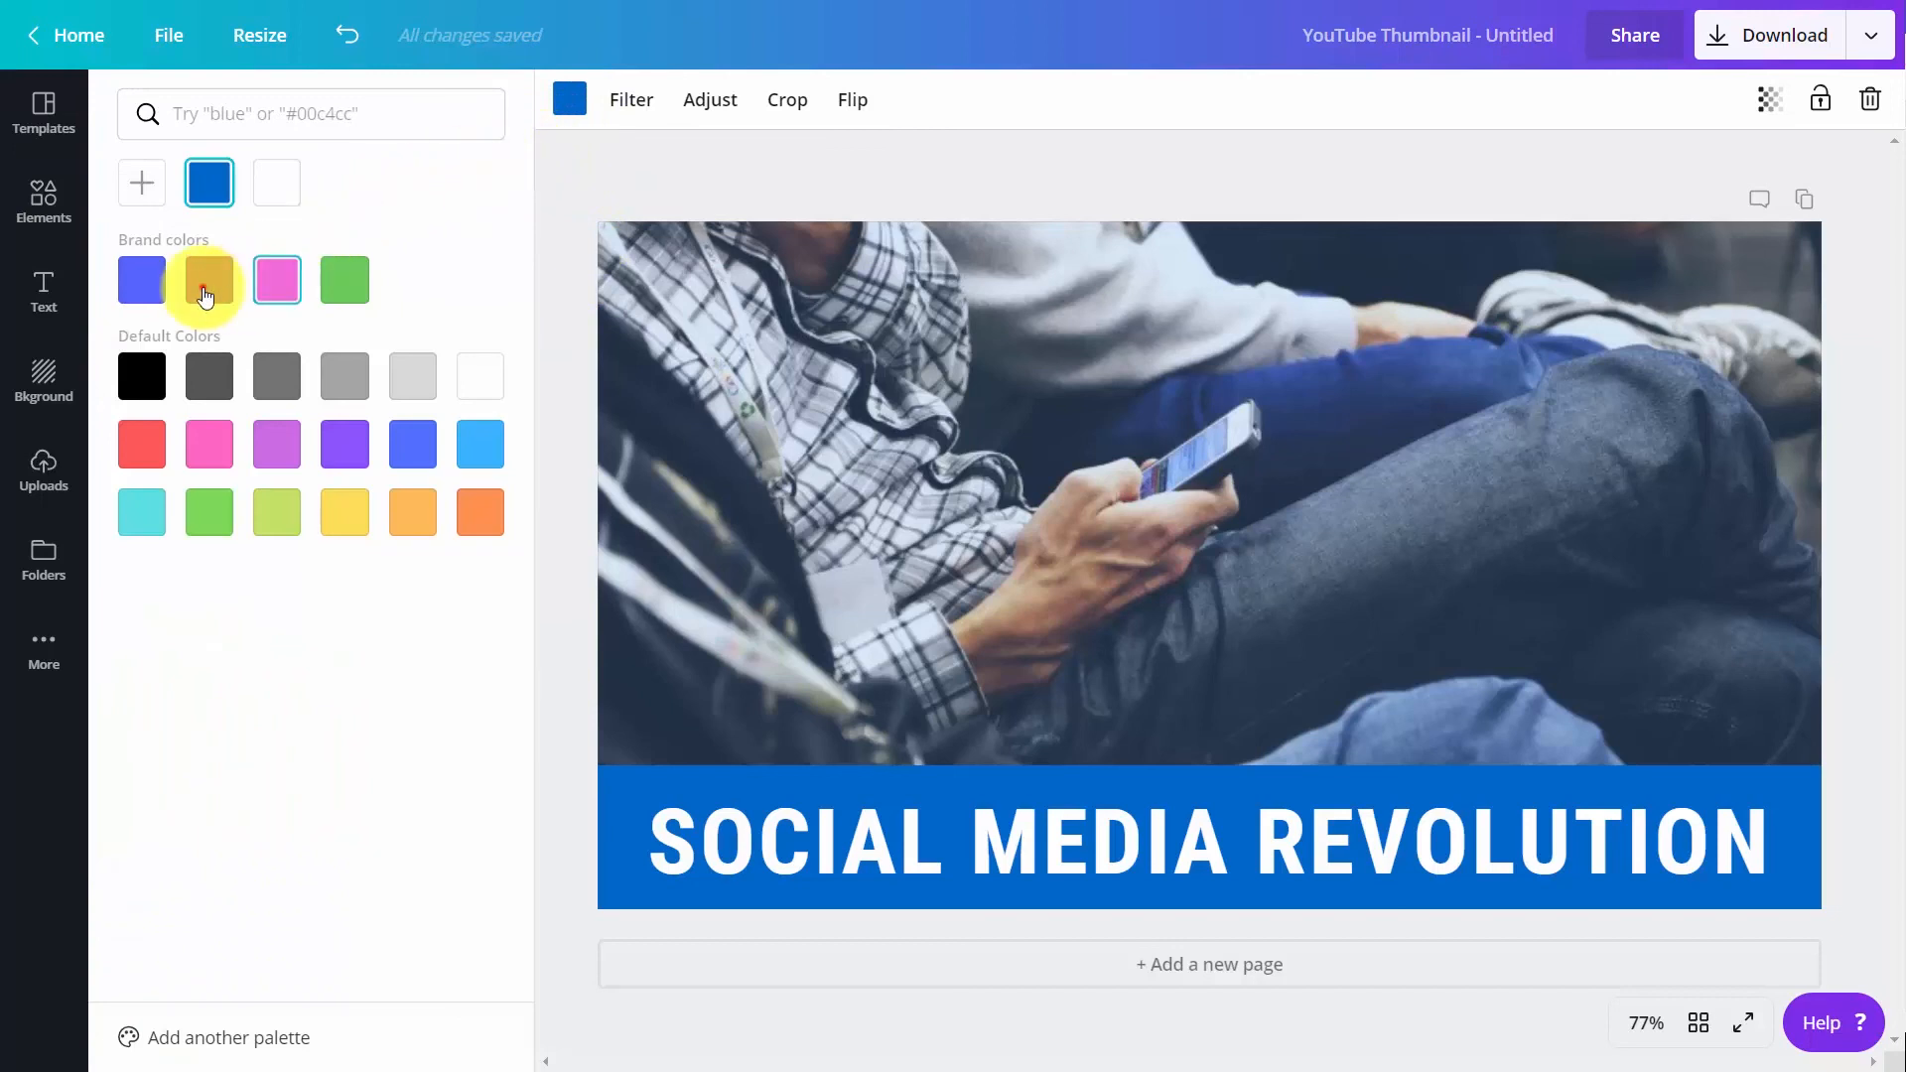
left_click(206, 291)
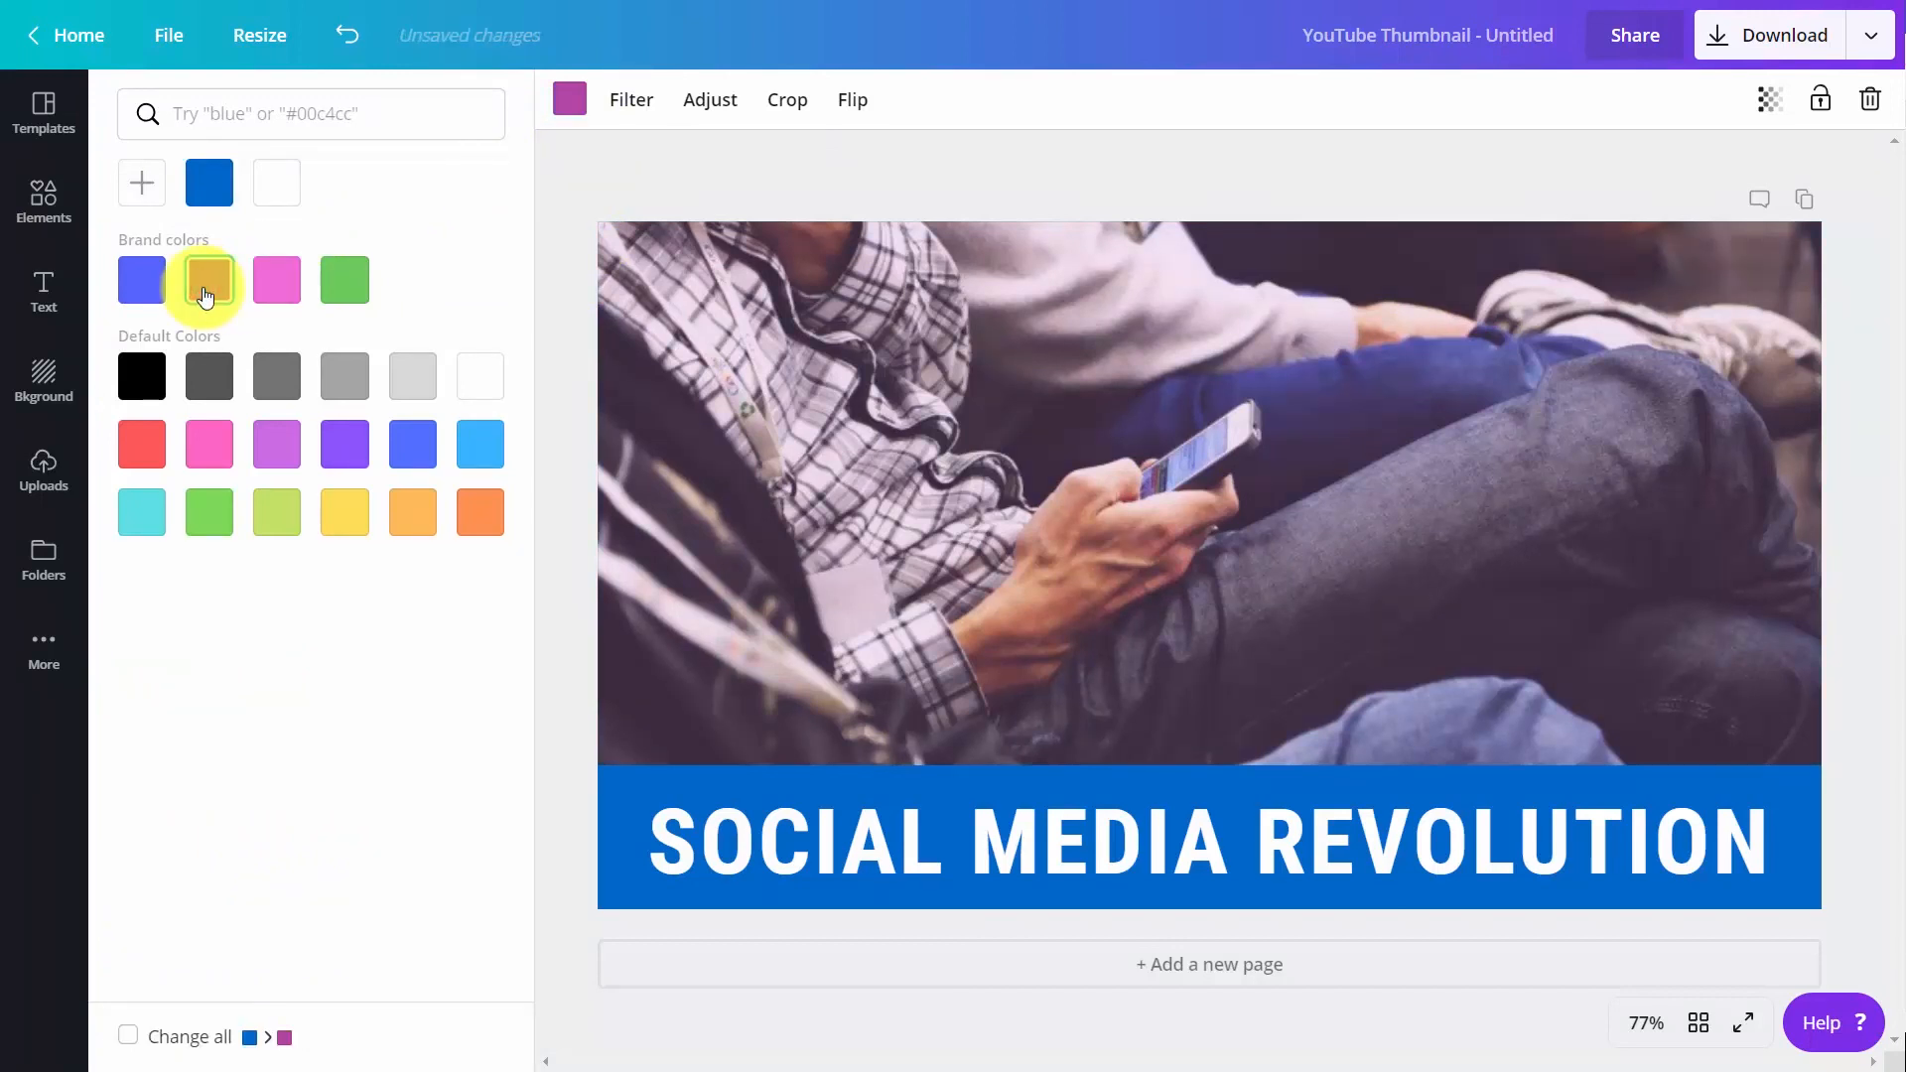
left_click(668, 366)
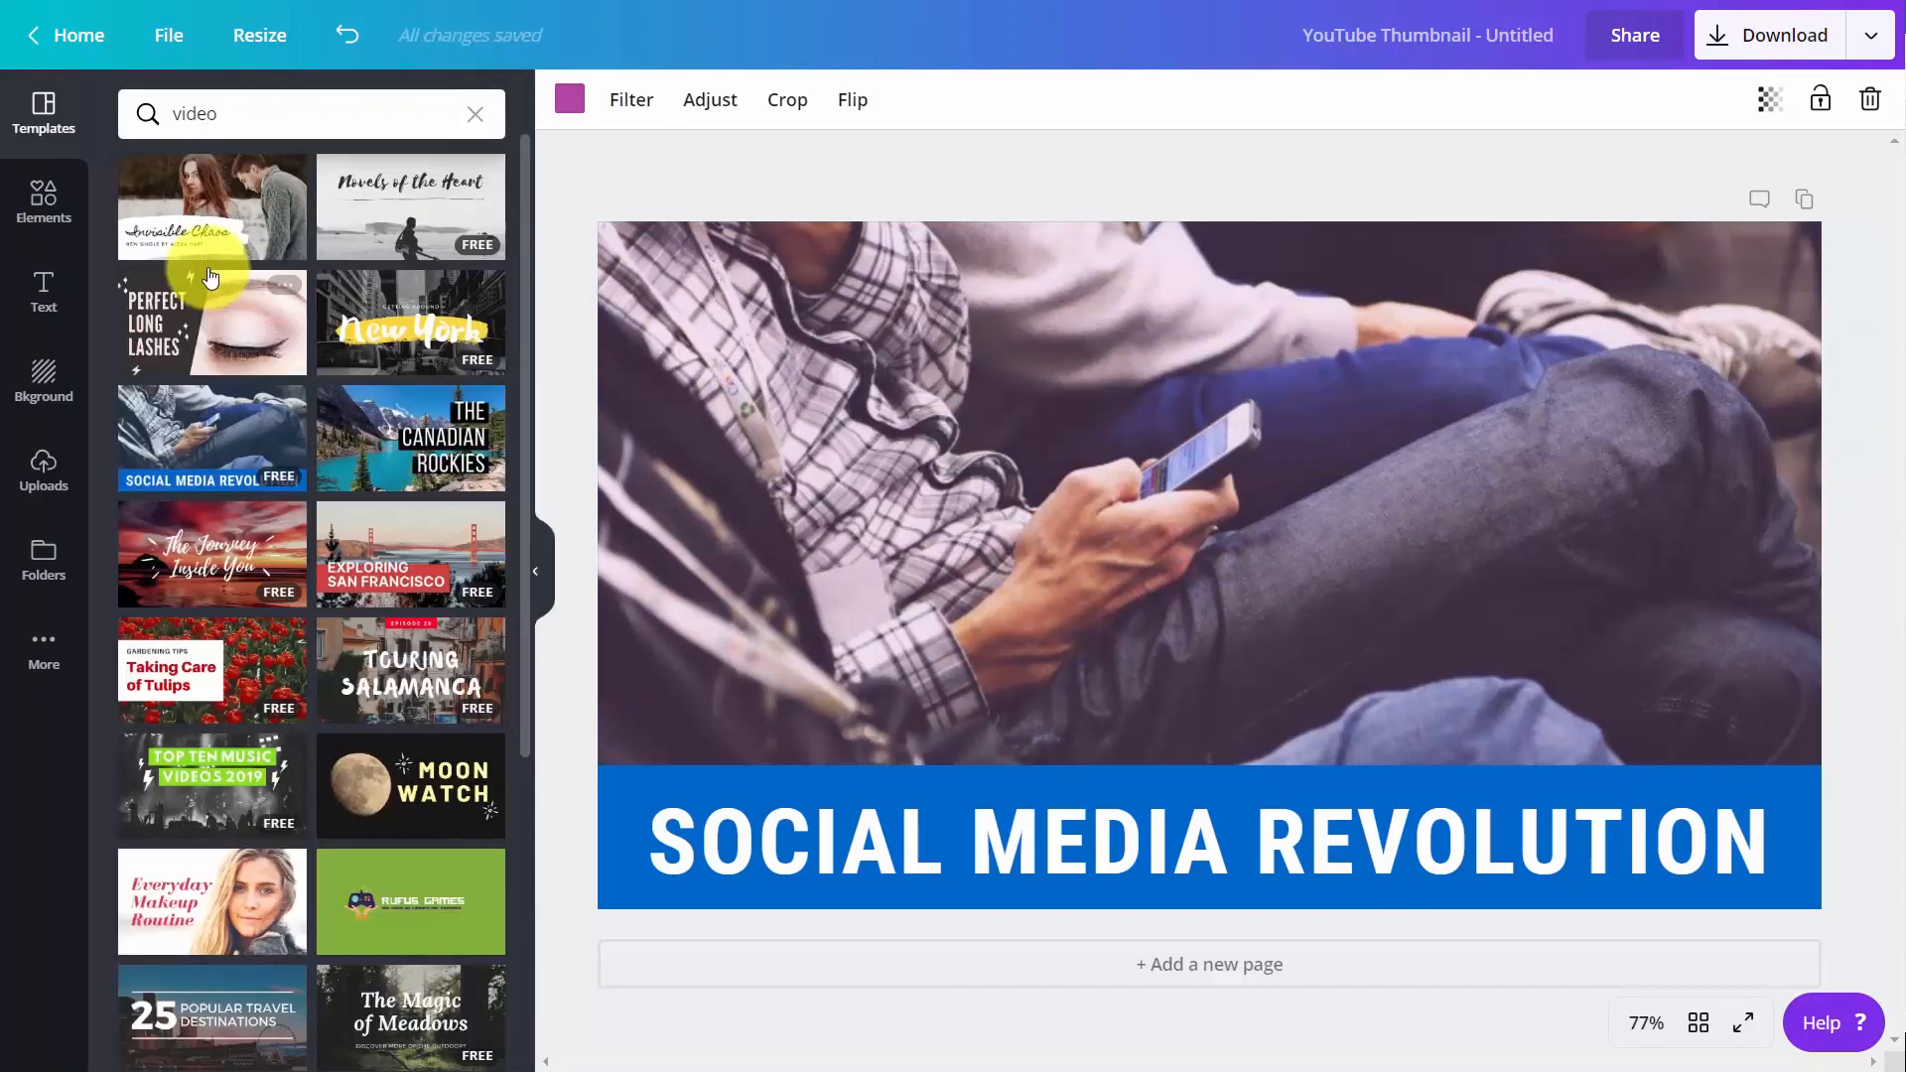
Apply the Whimsical filter at intensity 25 to the background photo and adjust its brightness to -28, contrast to 48 and saturation to -48
left_click(610, 104)
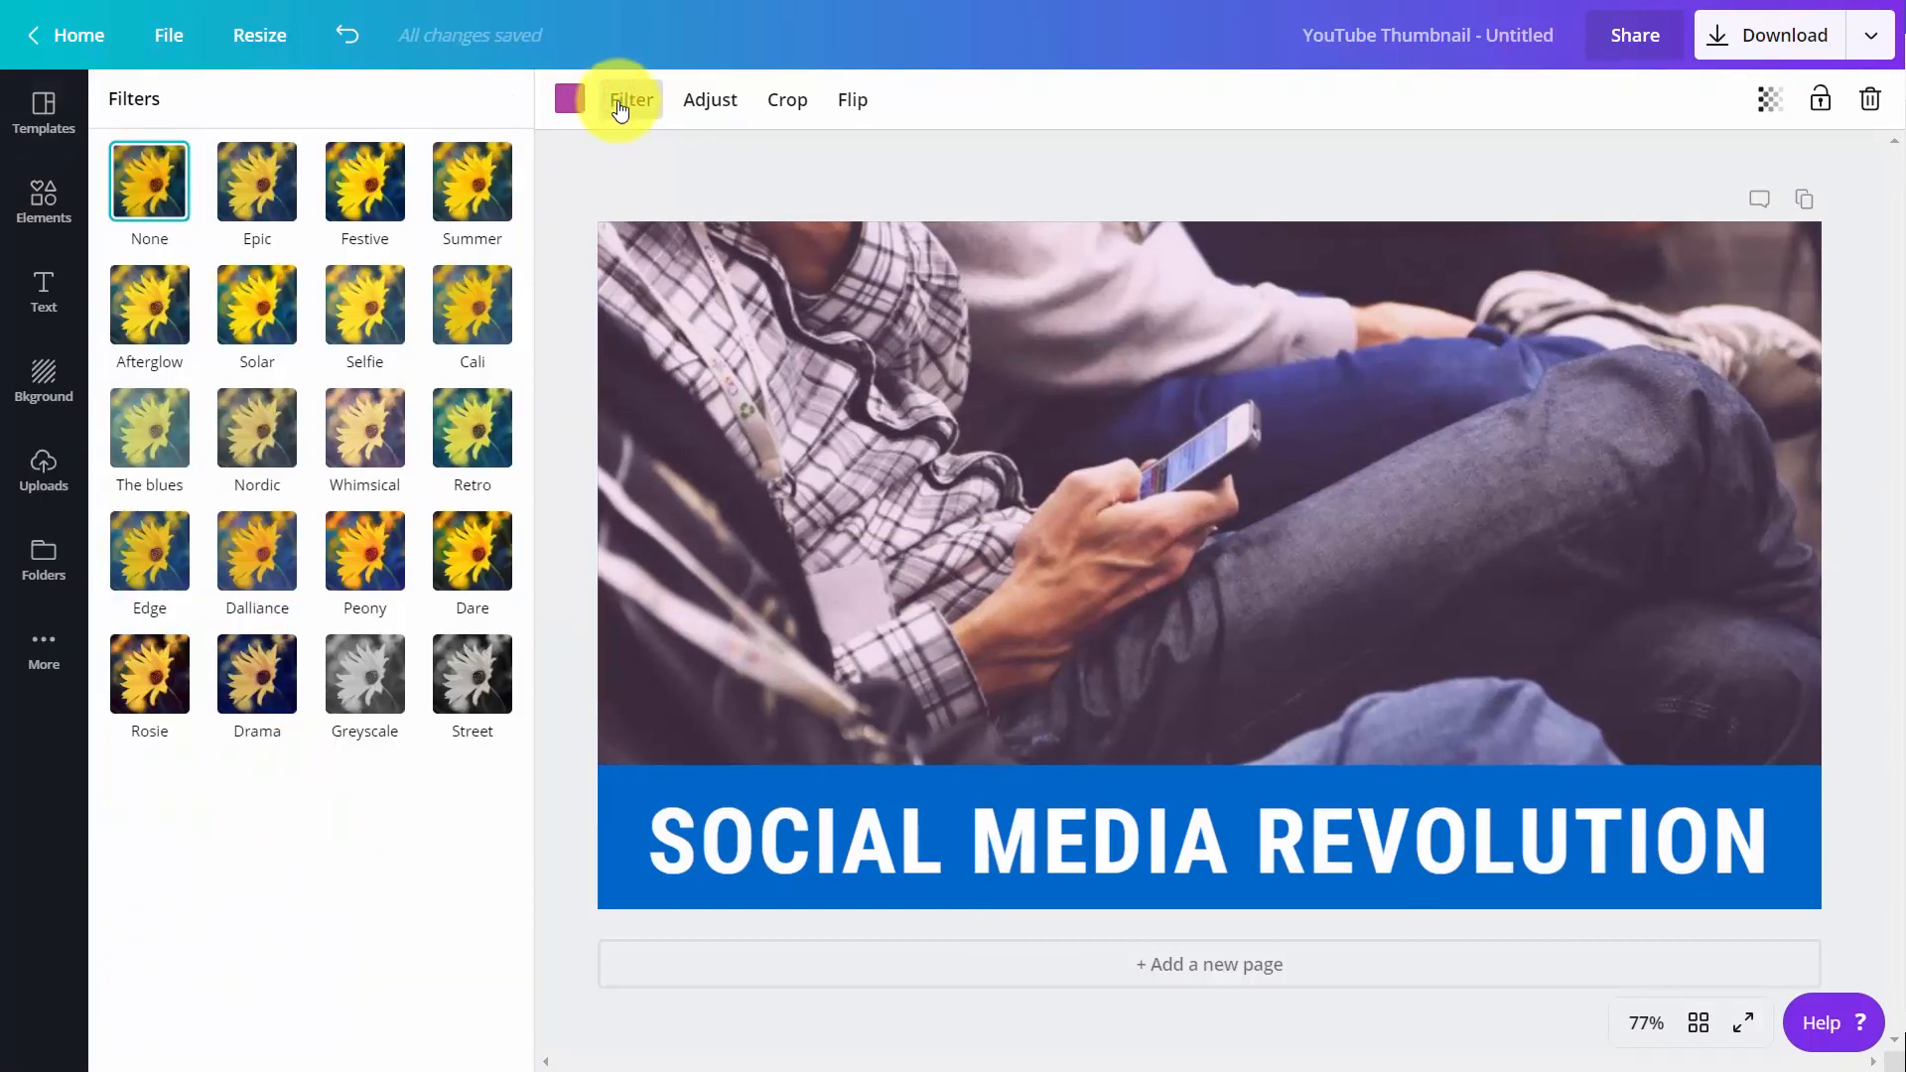
left_click(367, 436)
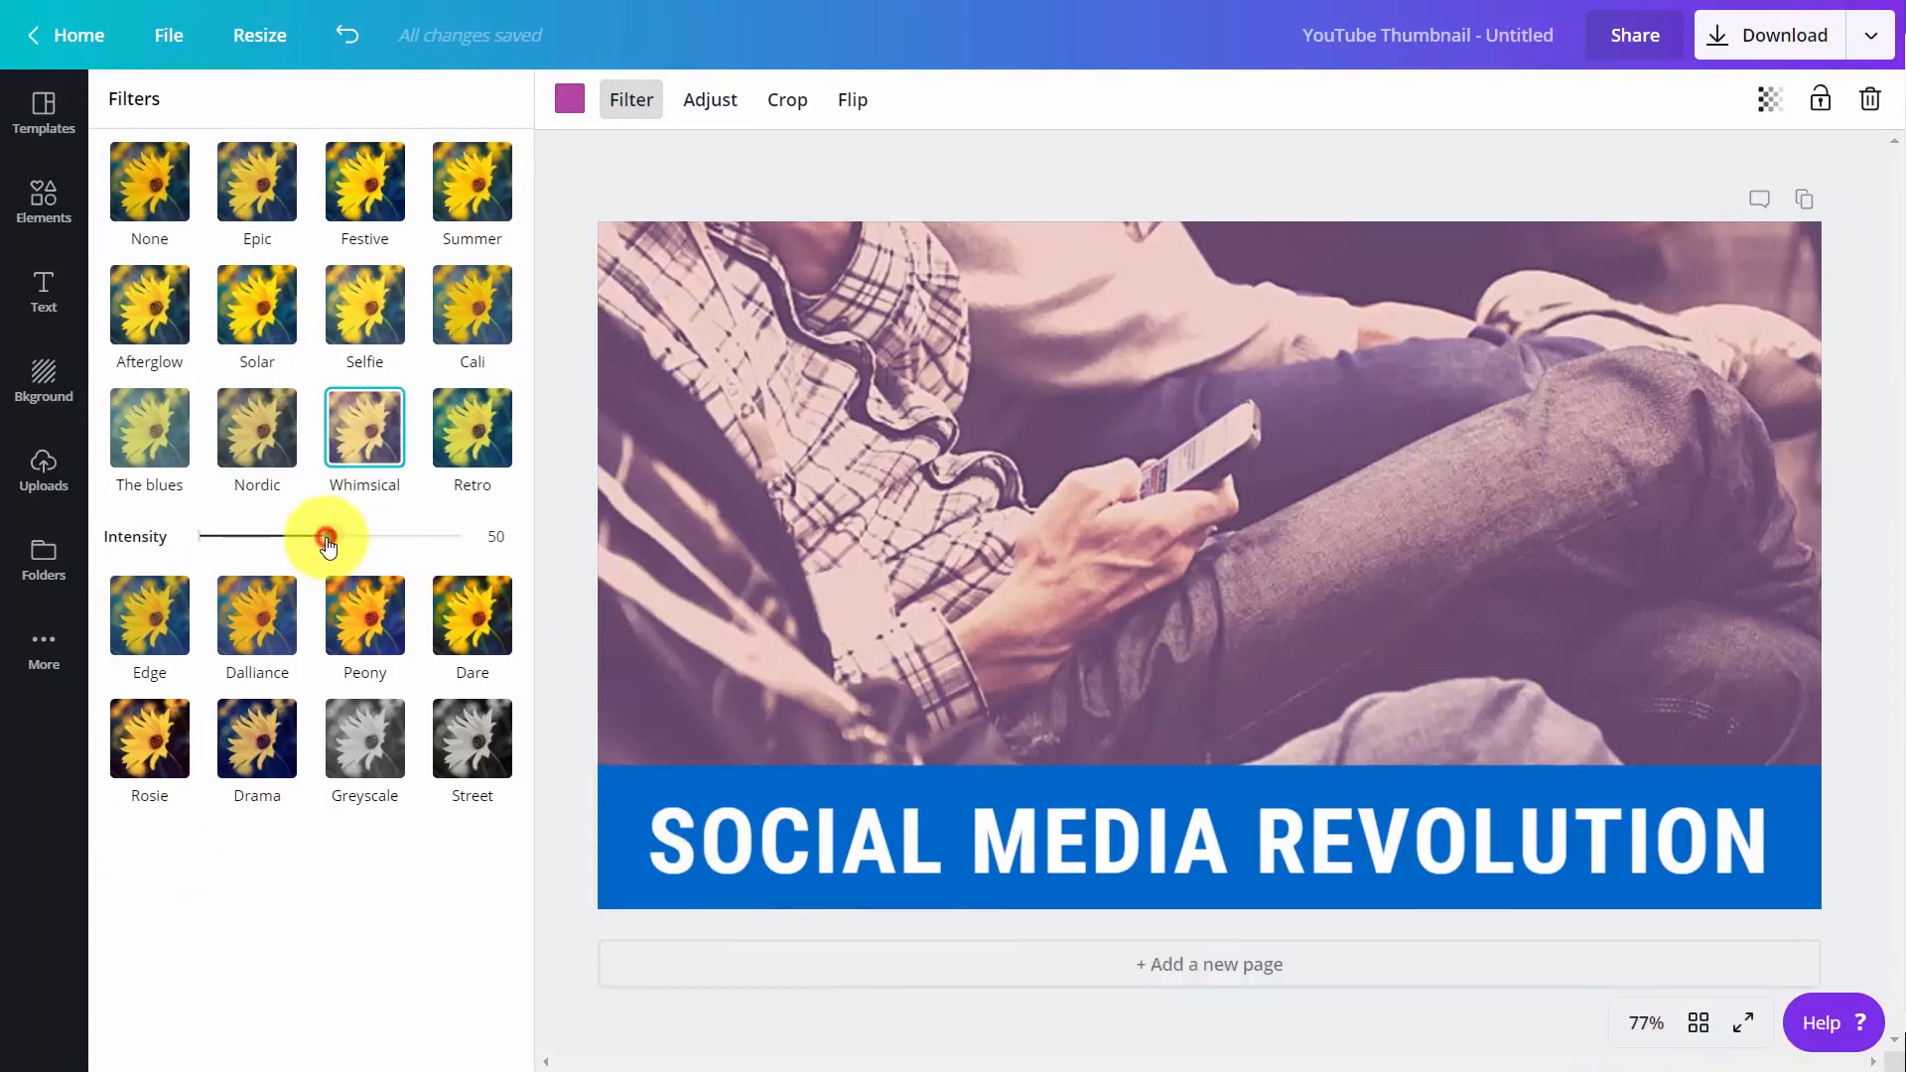
left_click_drag(329, 536, 265, 551)
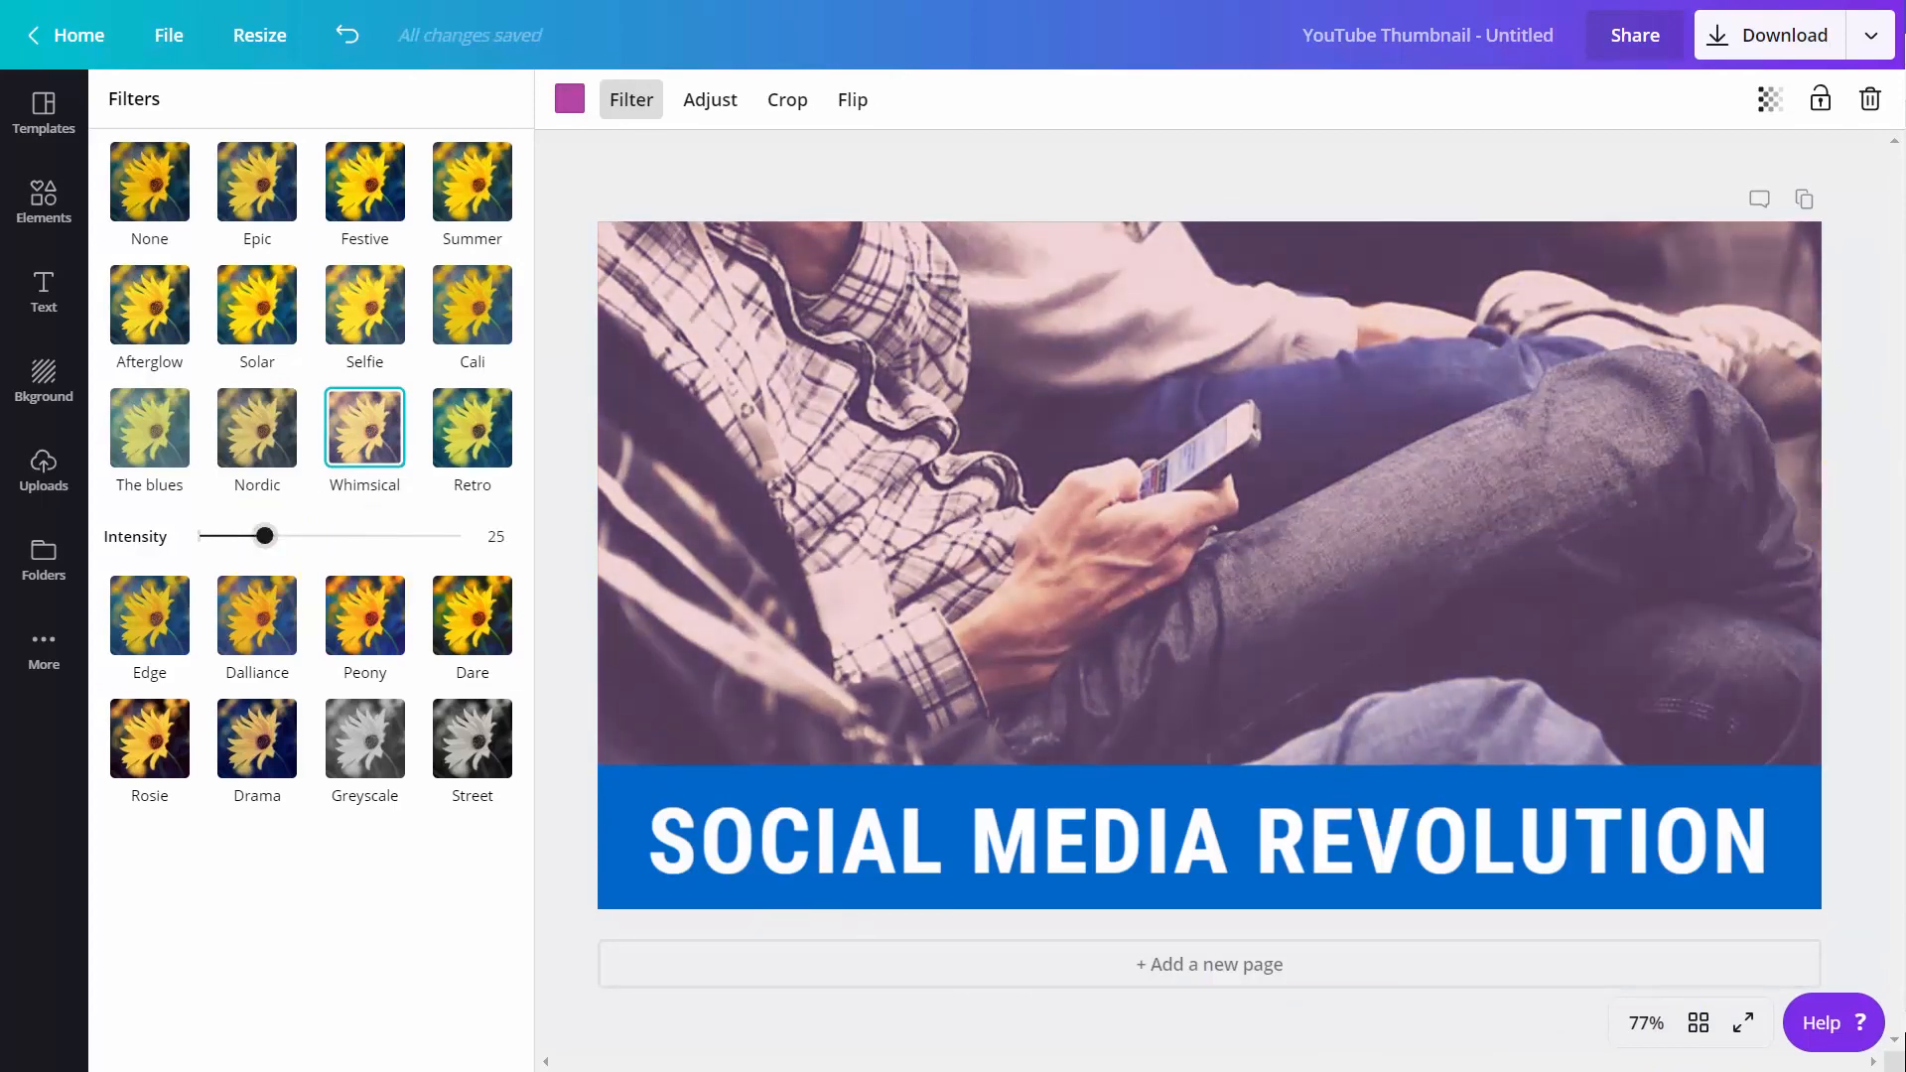
left_click(727, 100)
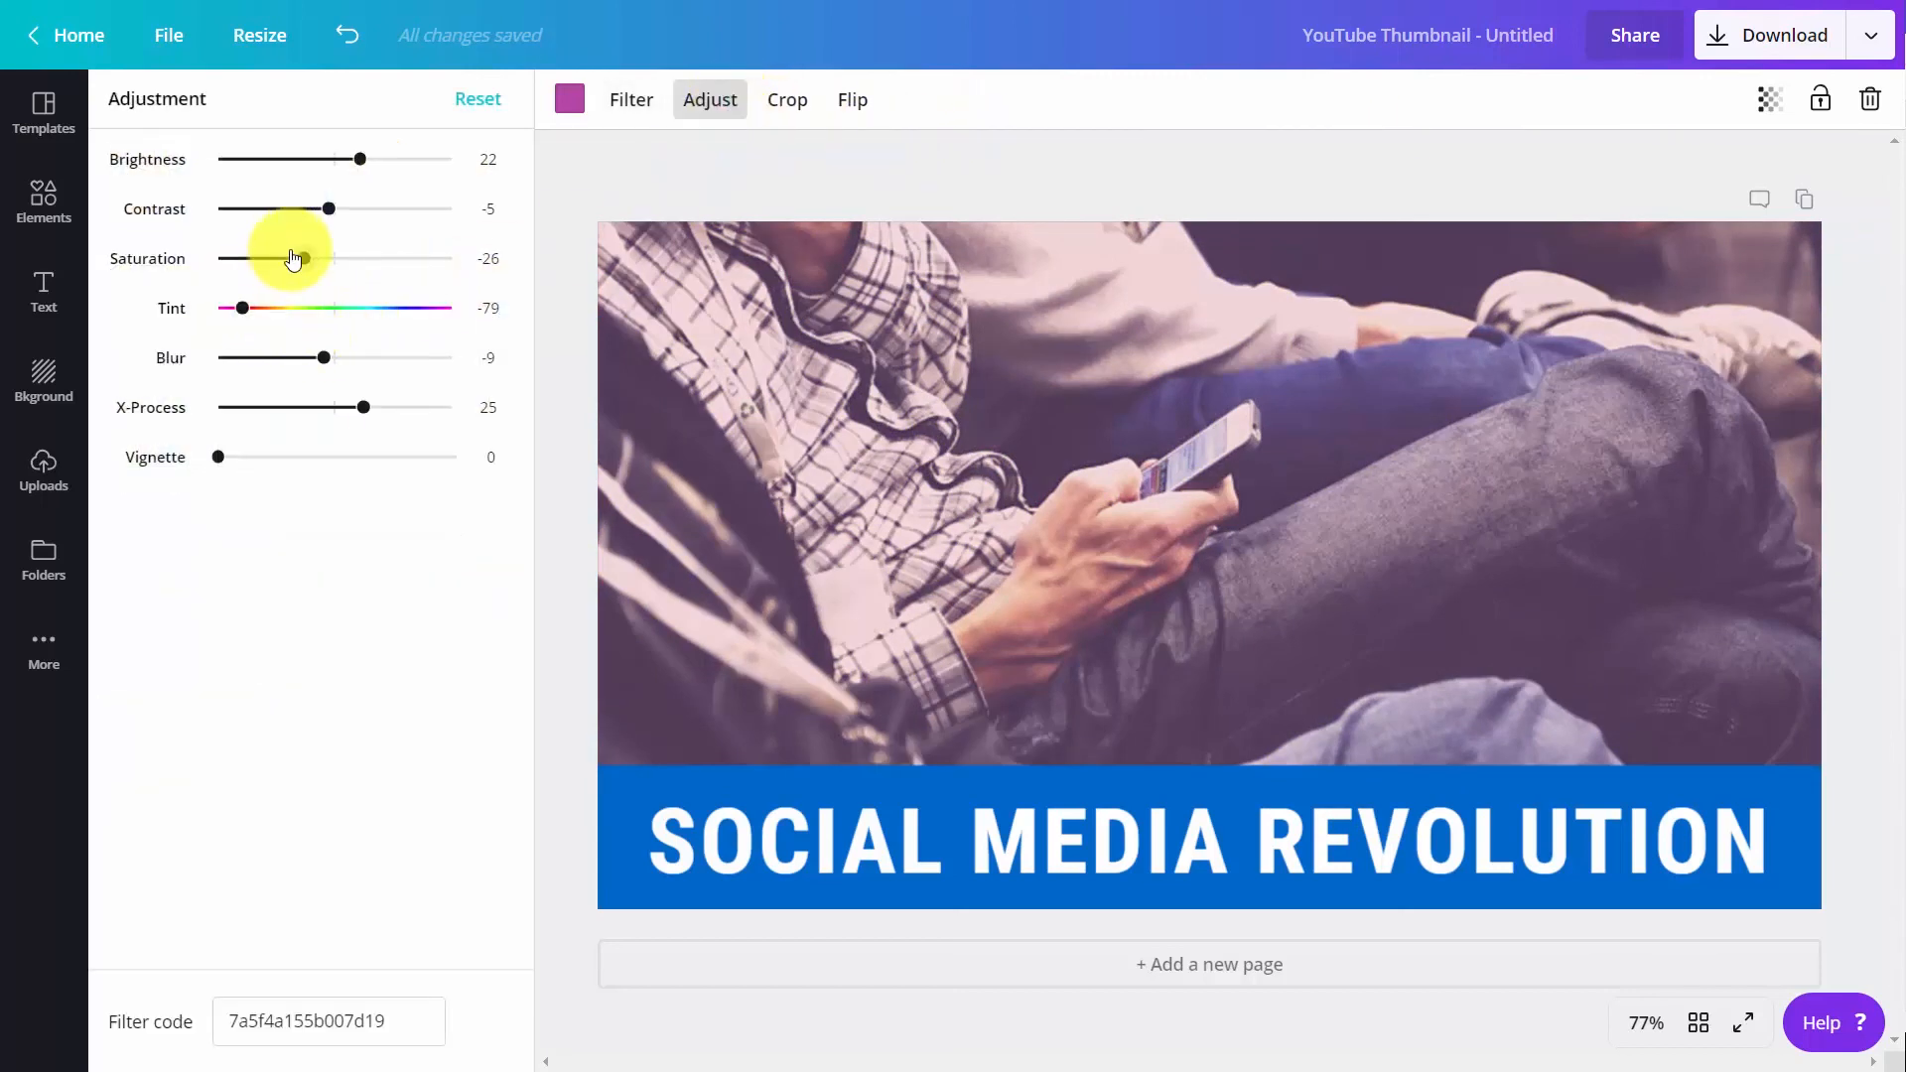
left_click_drag(302, 258, 303, 165)
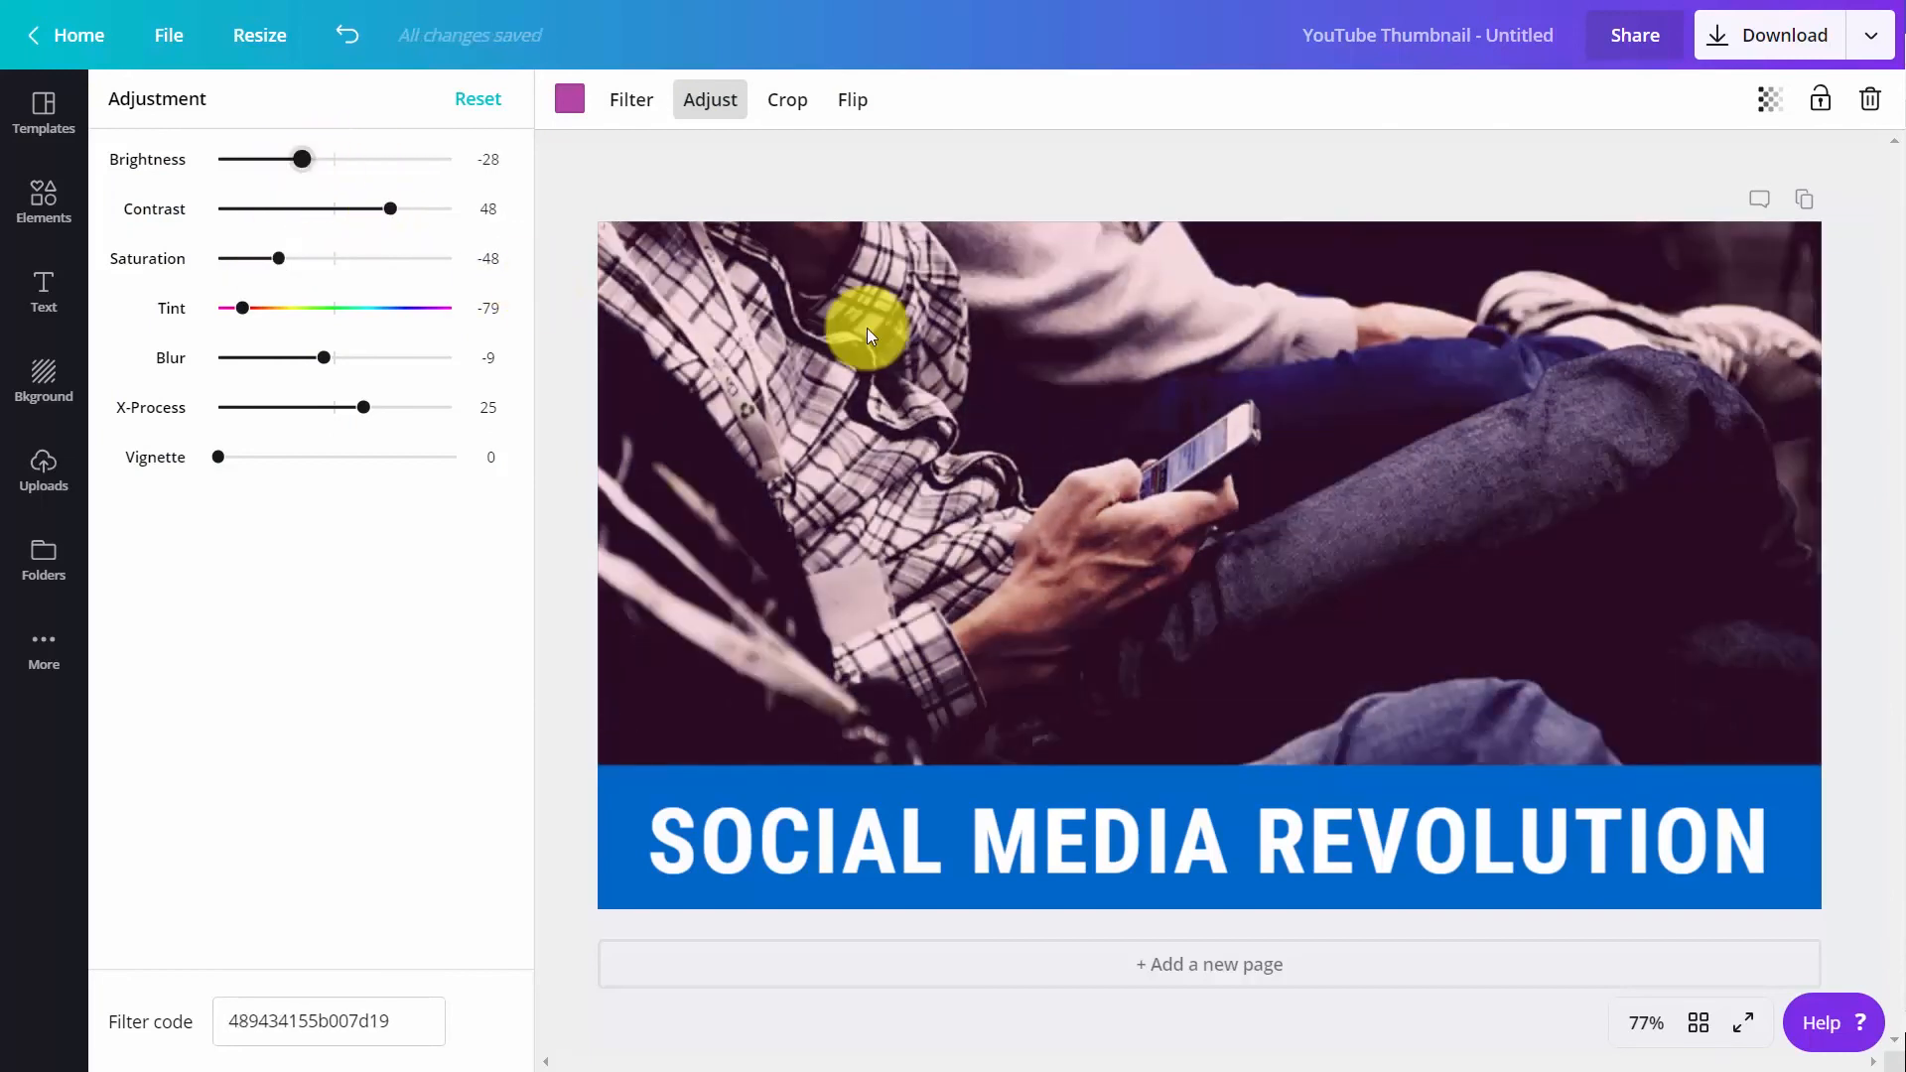
Flip the background photo horizontally and flip it back to its original orientation
left_click(850, 99)
left_click(870, 169)
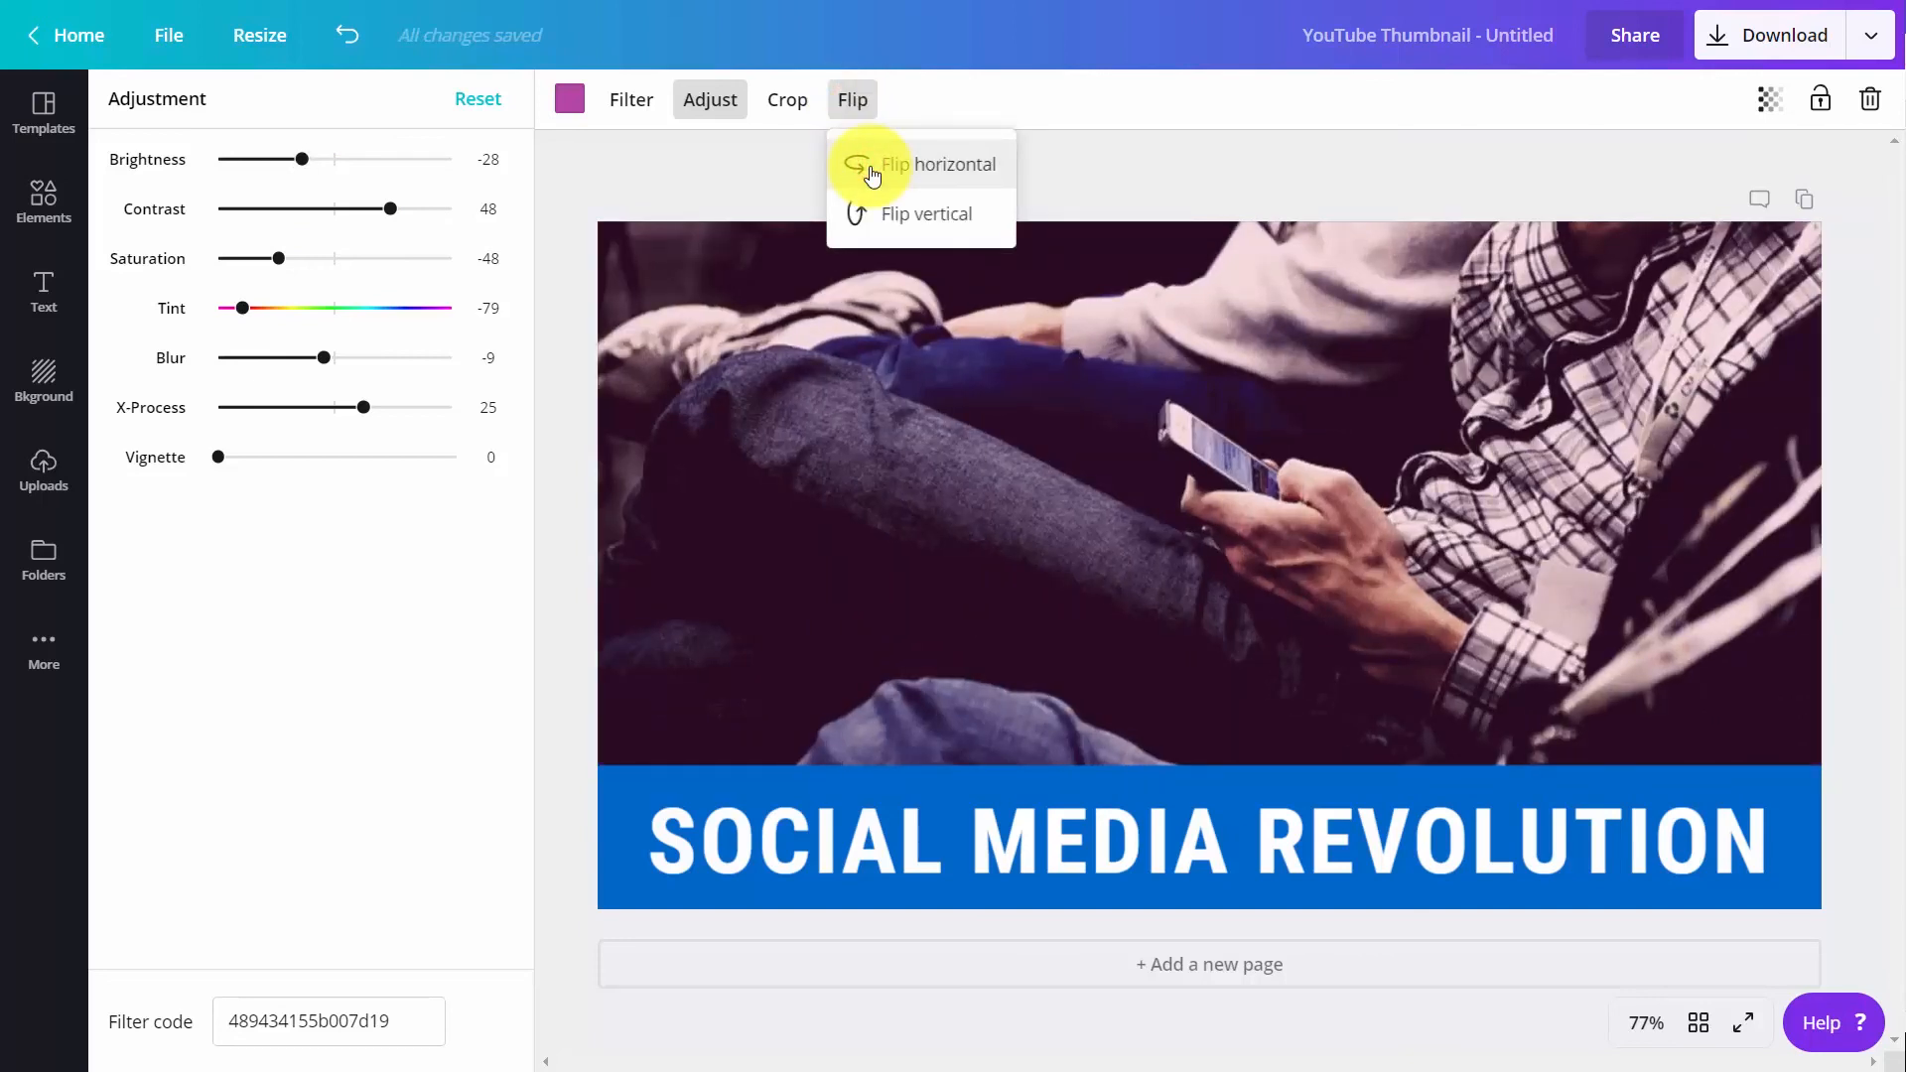
left_click(871, 168)
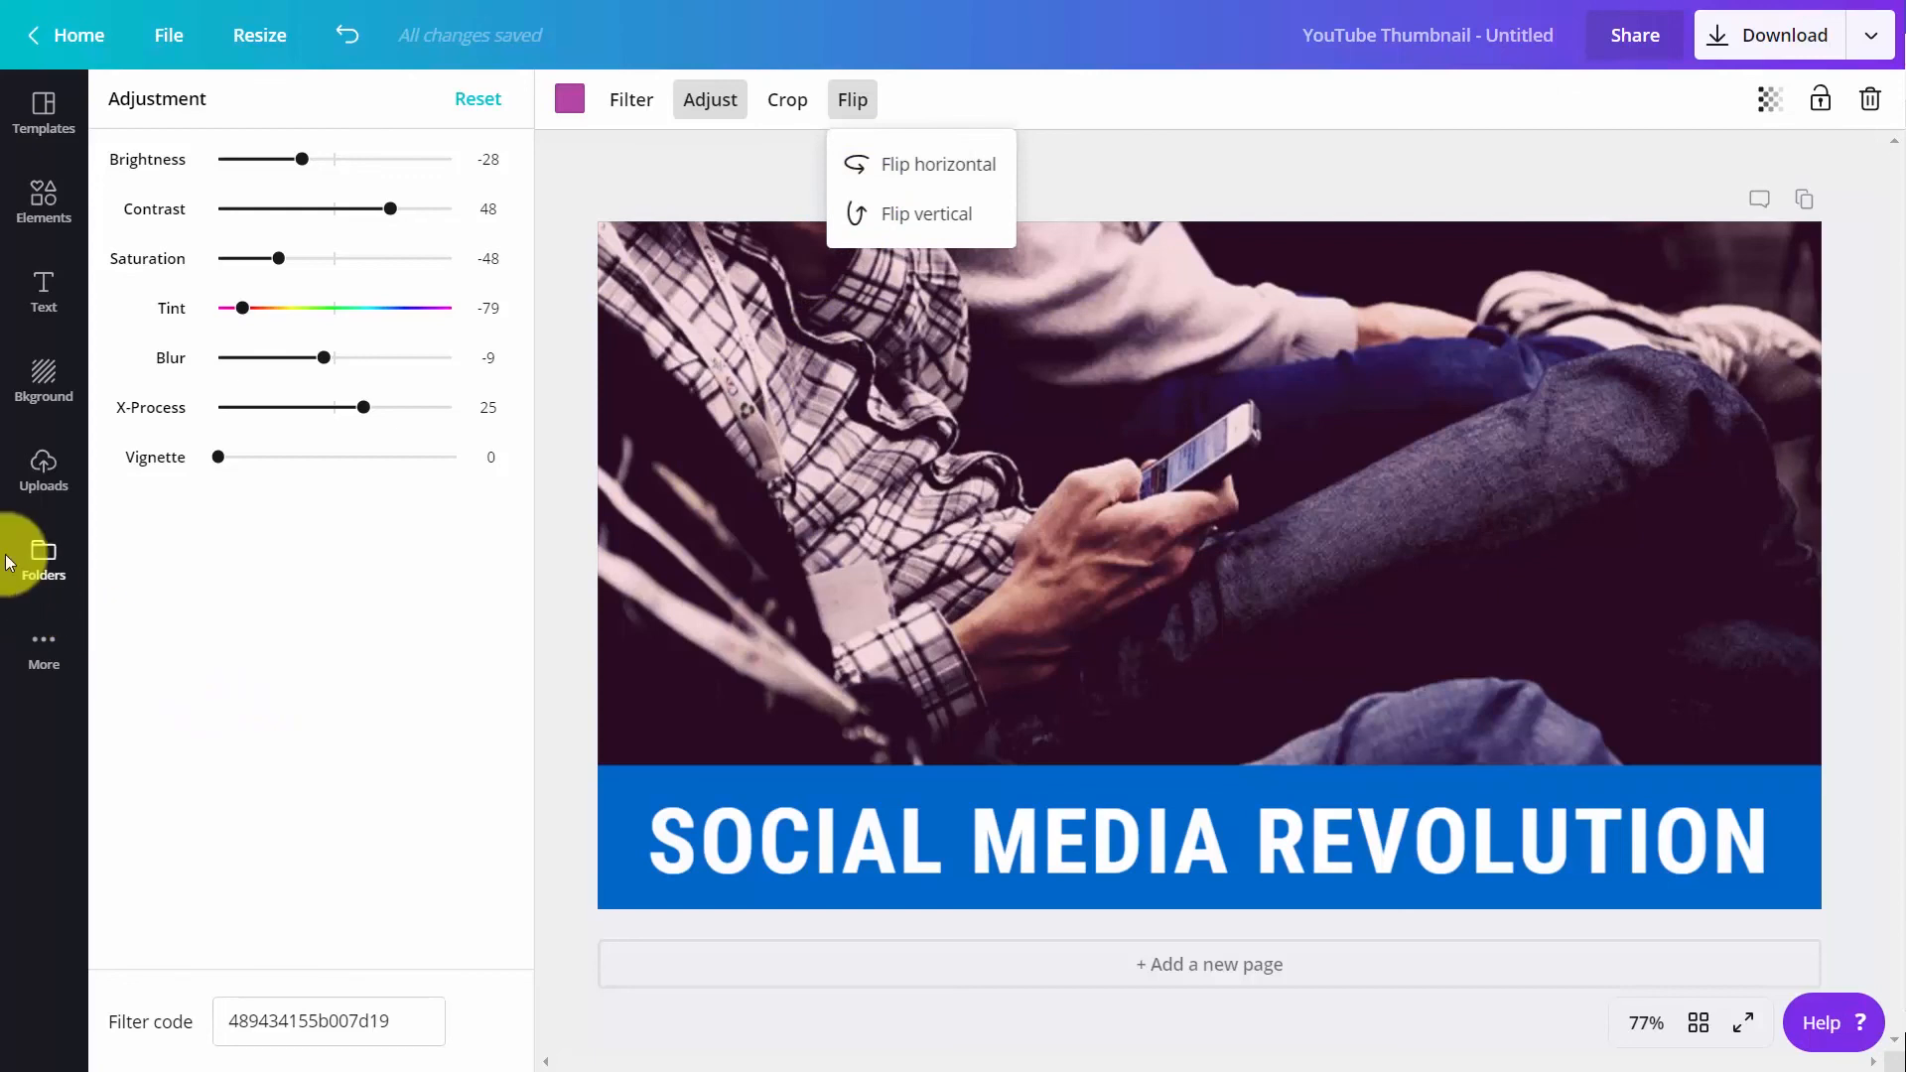
Add the QR code logo to the thumbnail, shrink it to about 239 × 239, and place it in the photo's upper-right corner
left_click(37, 564)
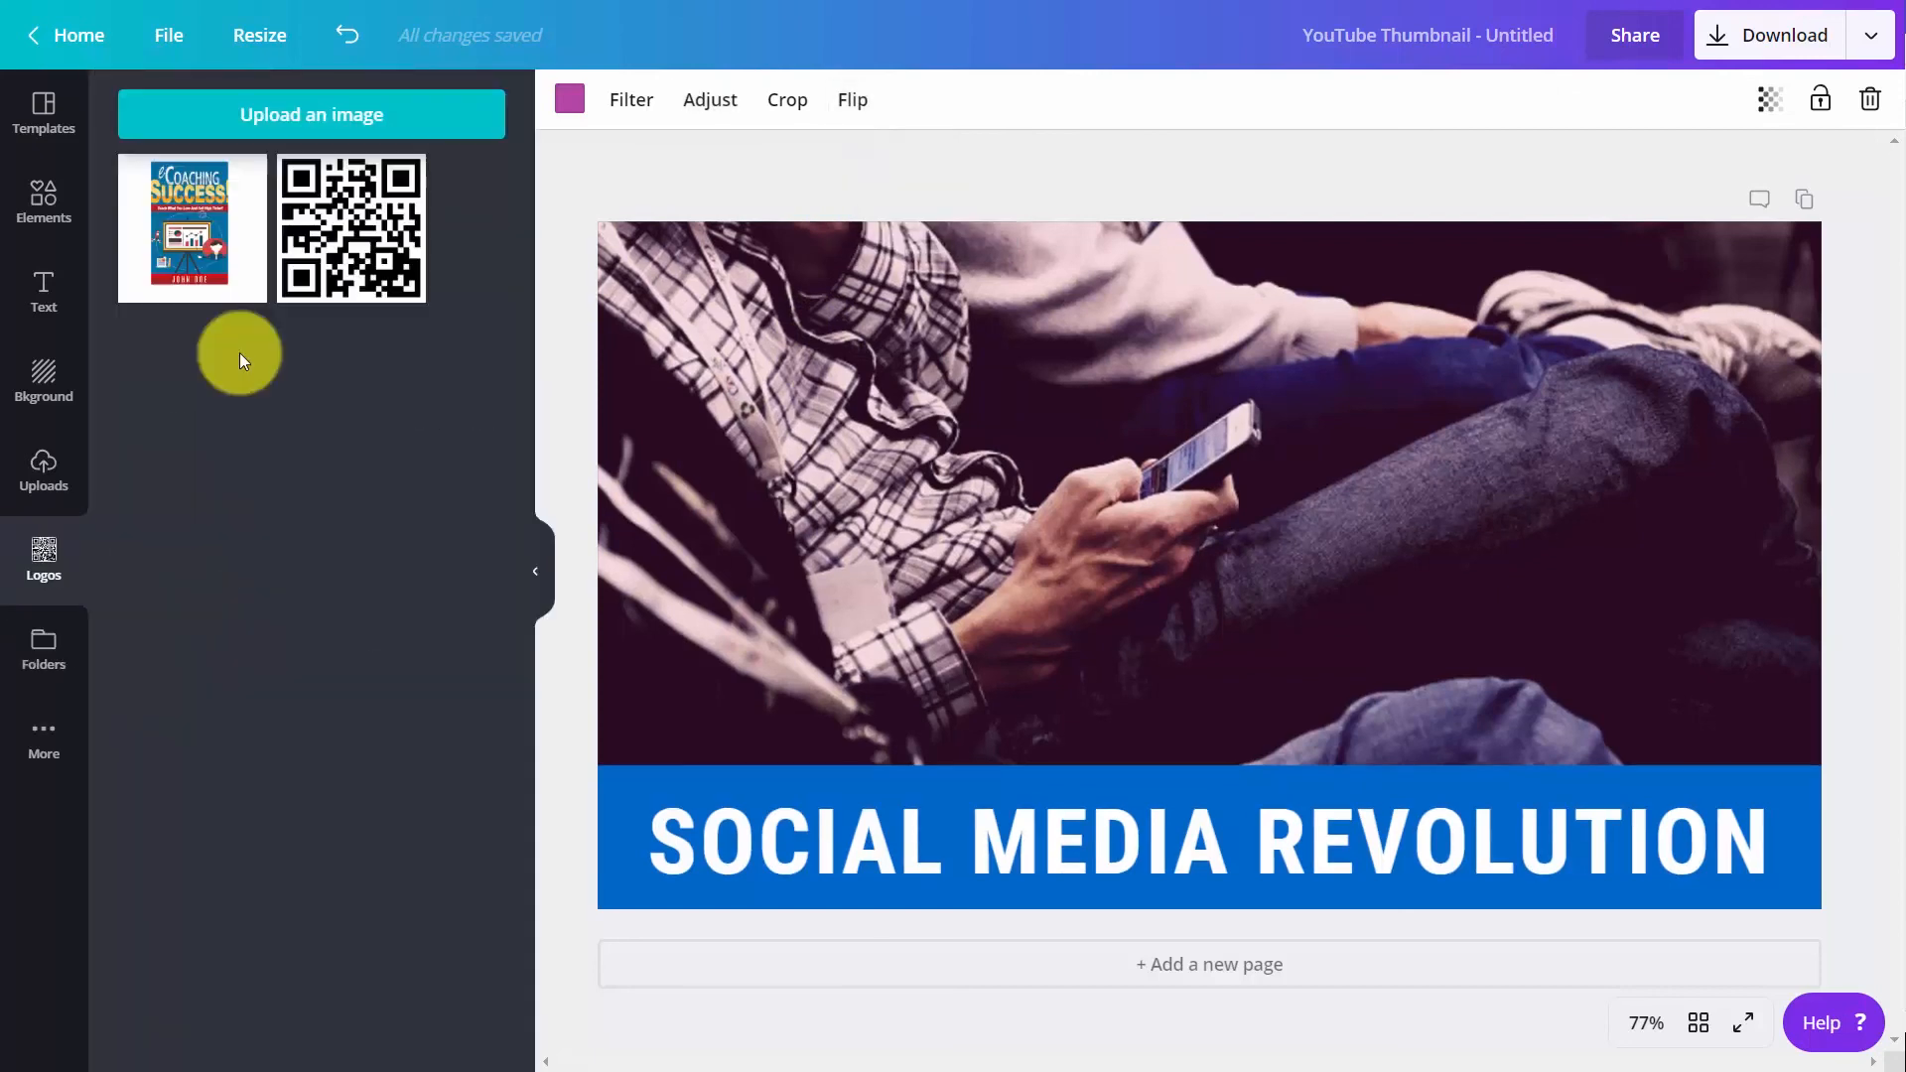
left_click(348, 240)
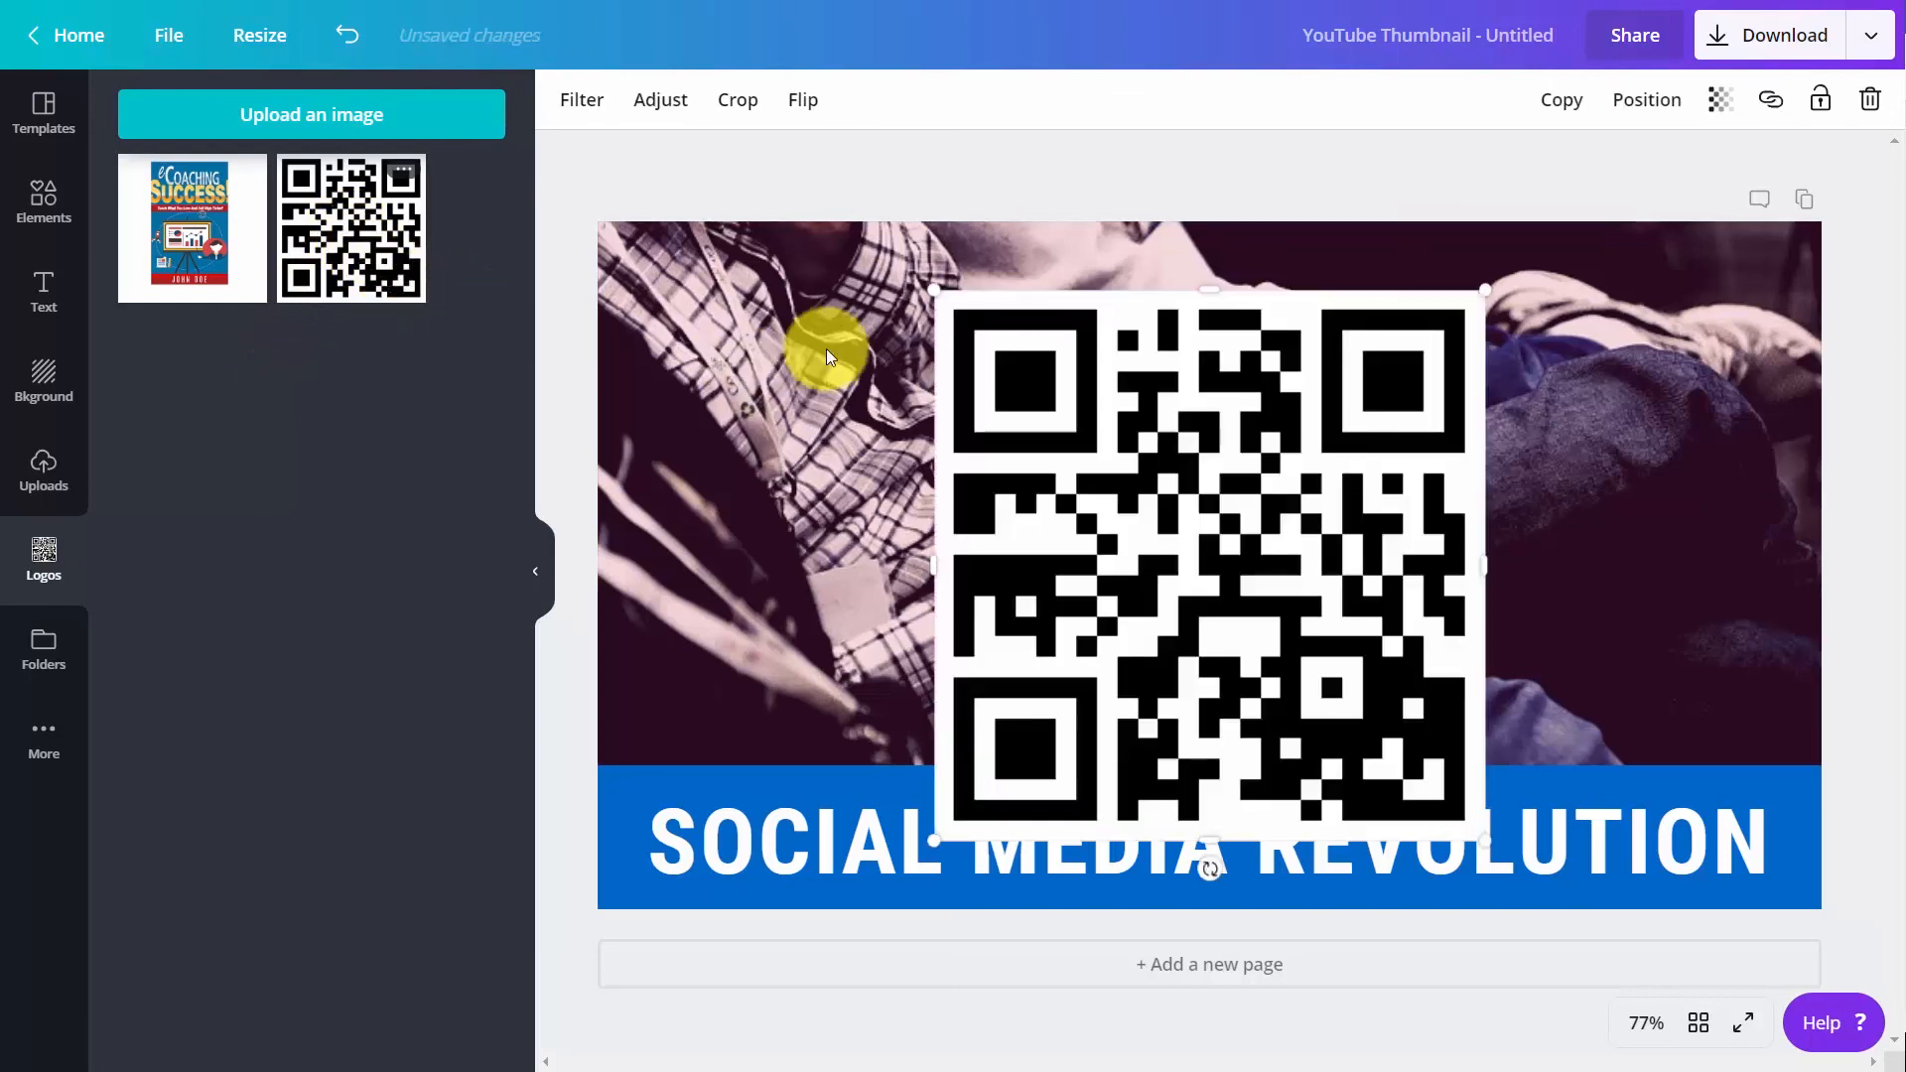
left_click_drag(931, 294, 1261, 607)
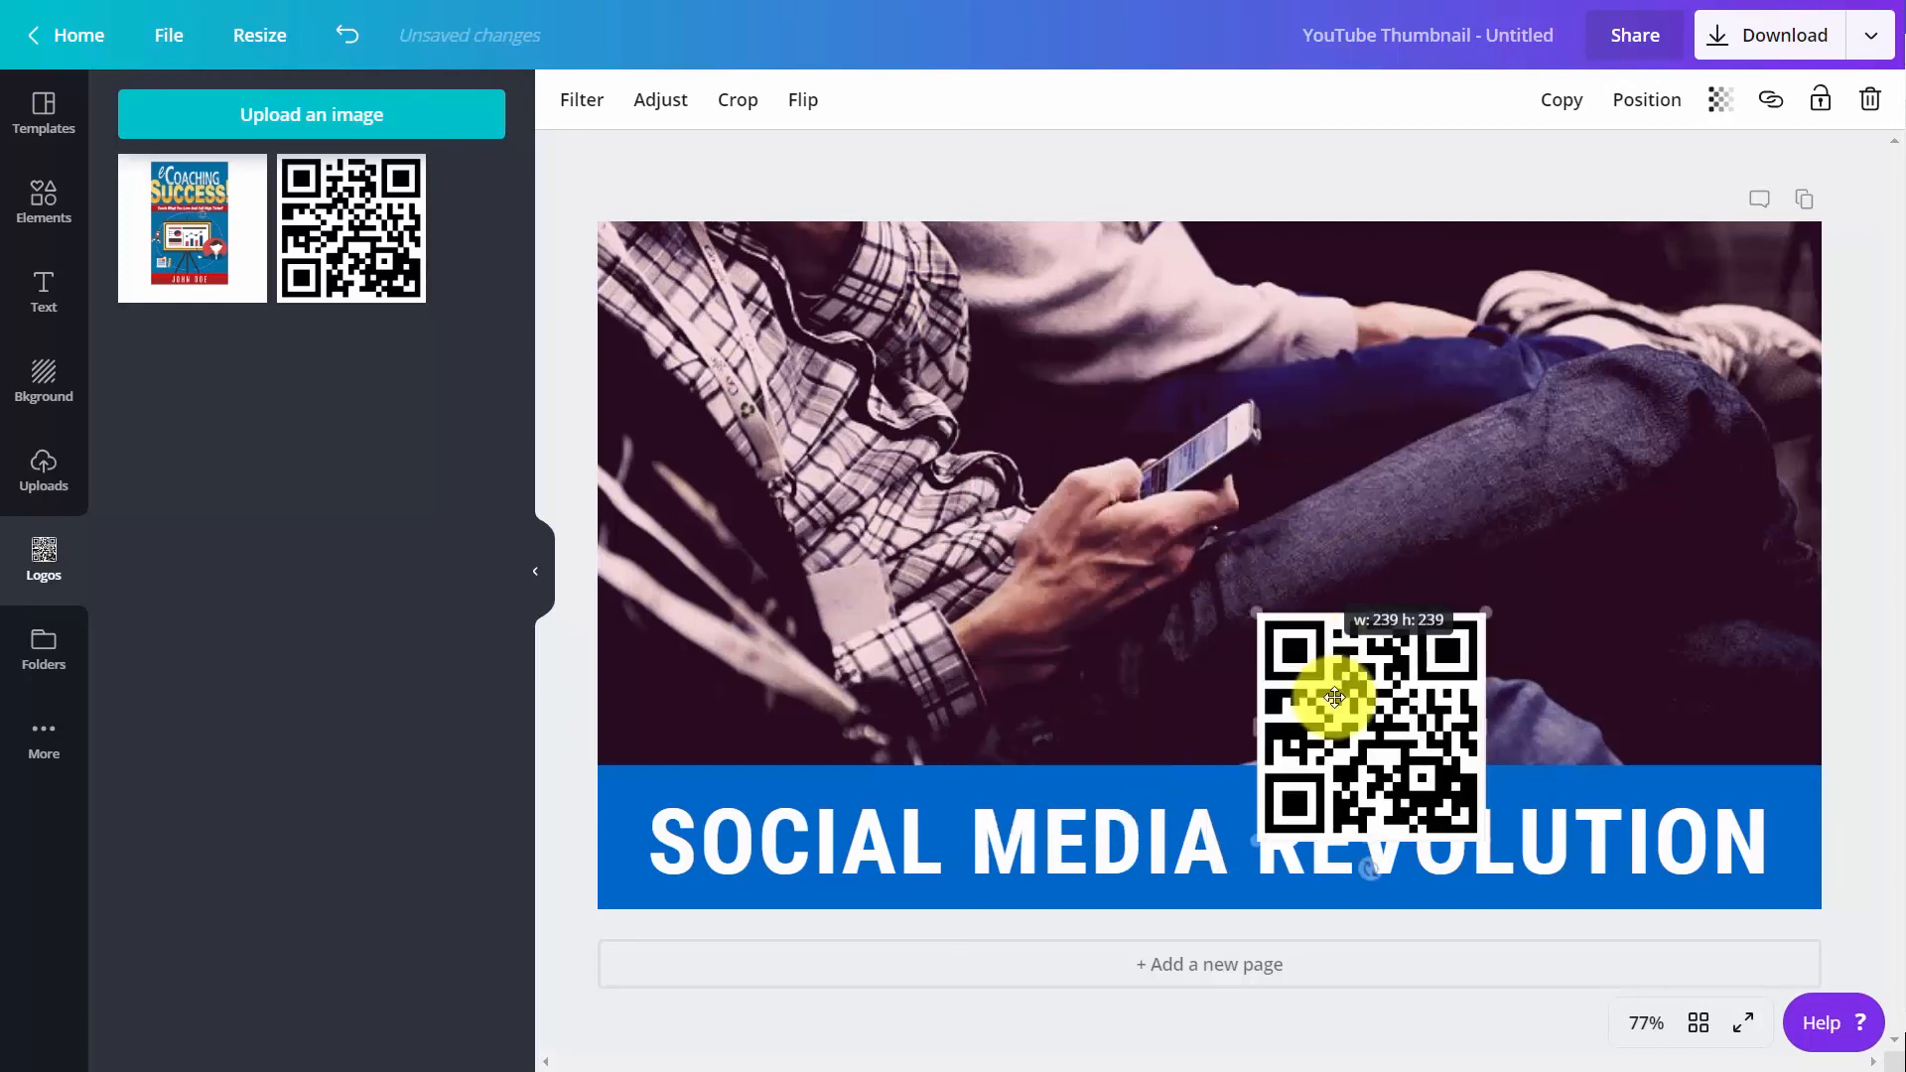
left_click_drag(1331, 681, 1624, 335)
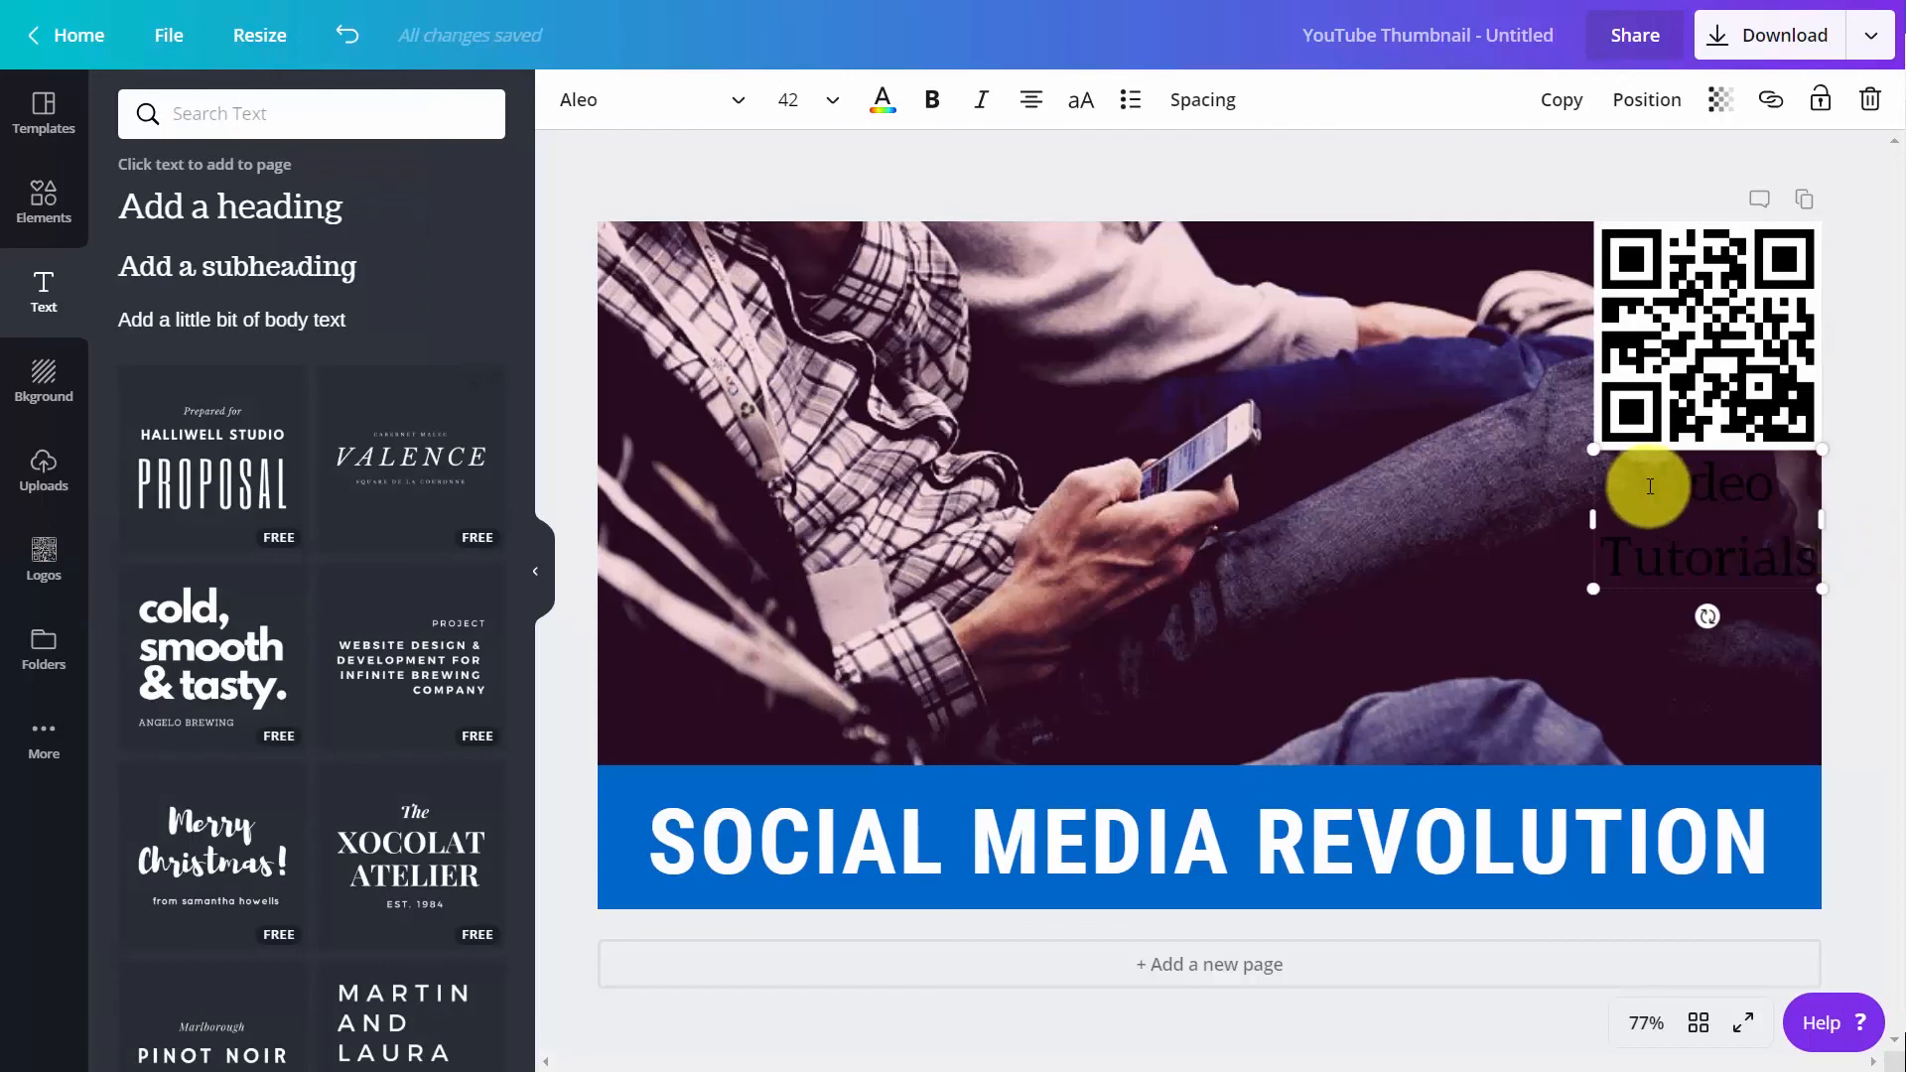
Change the color of the "Video Tutorials" text below the QR code to white
left_click_drag(1650, 487, 1796, 545)
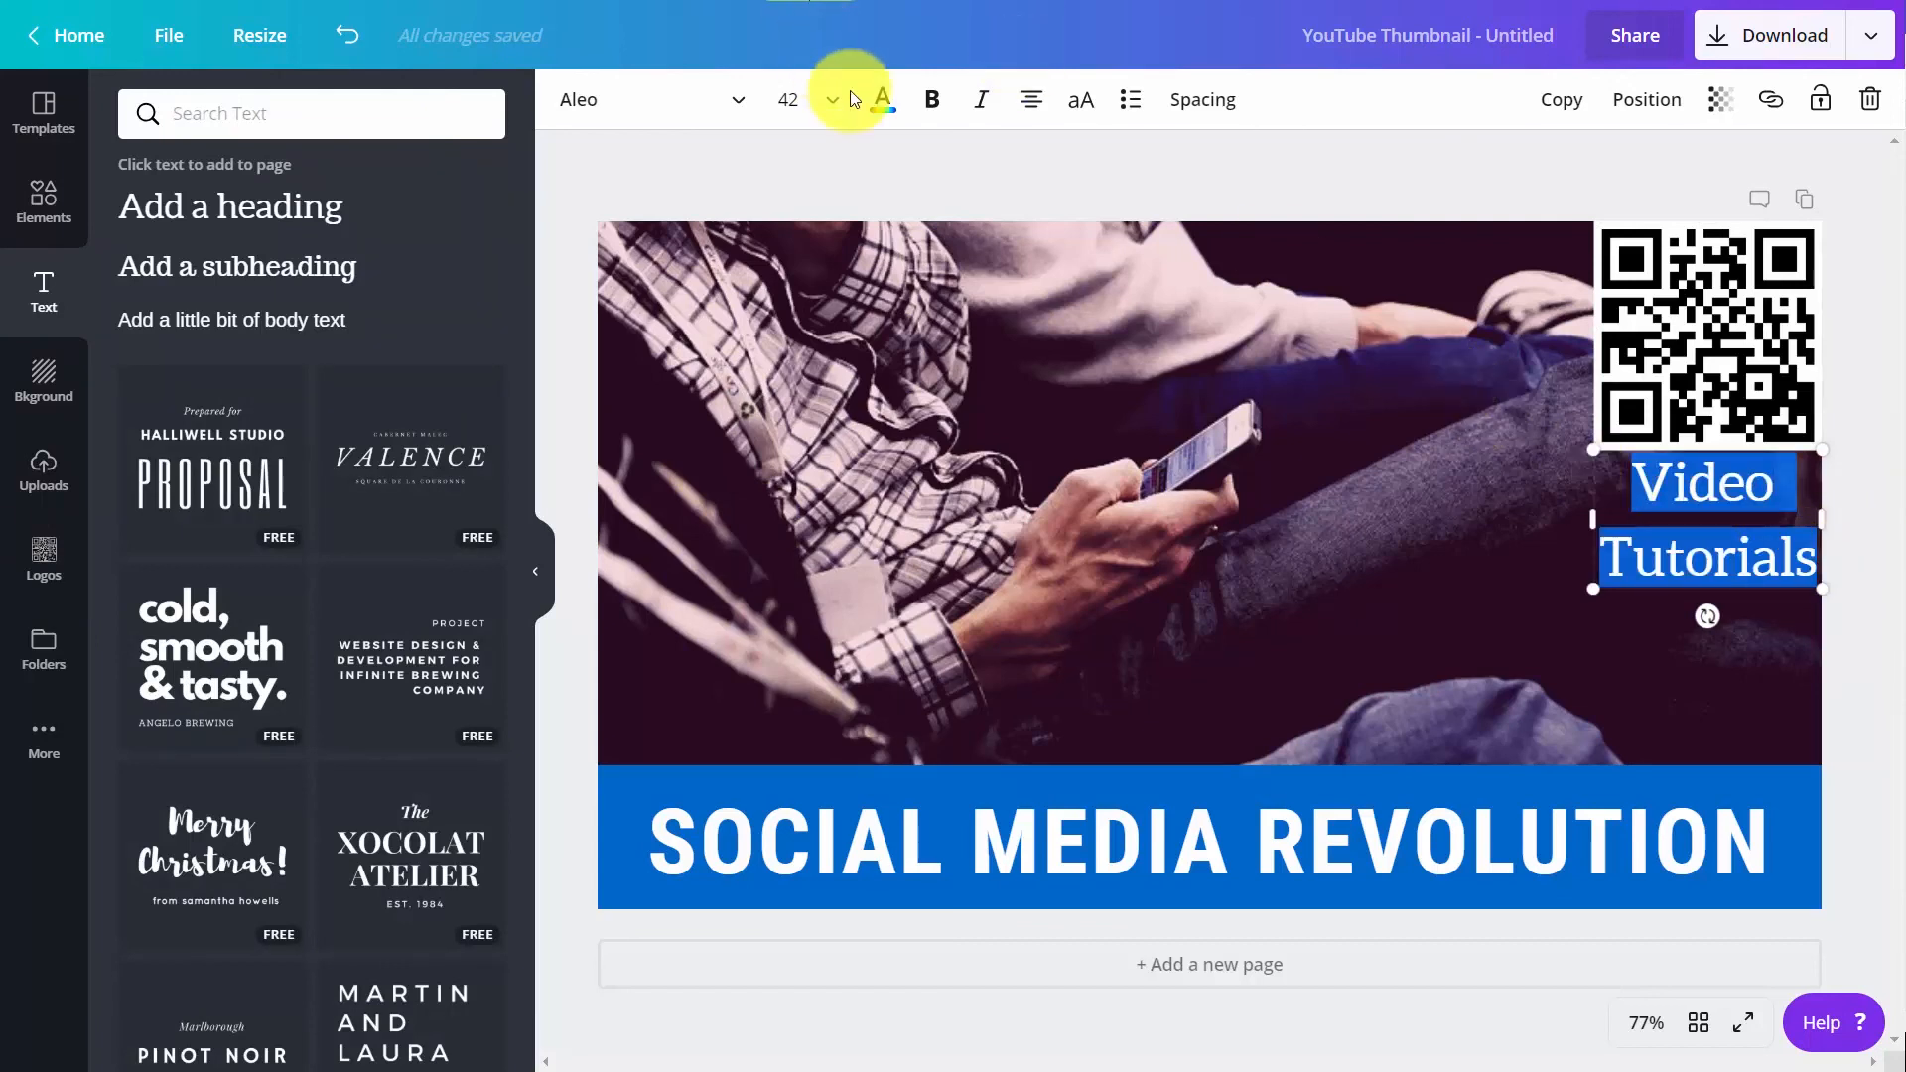
left_click(882, 99)
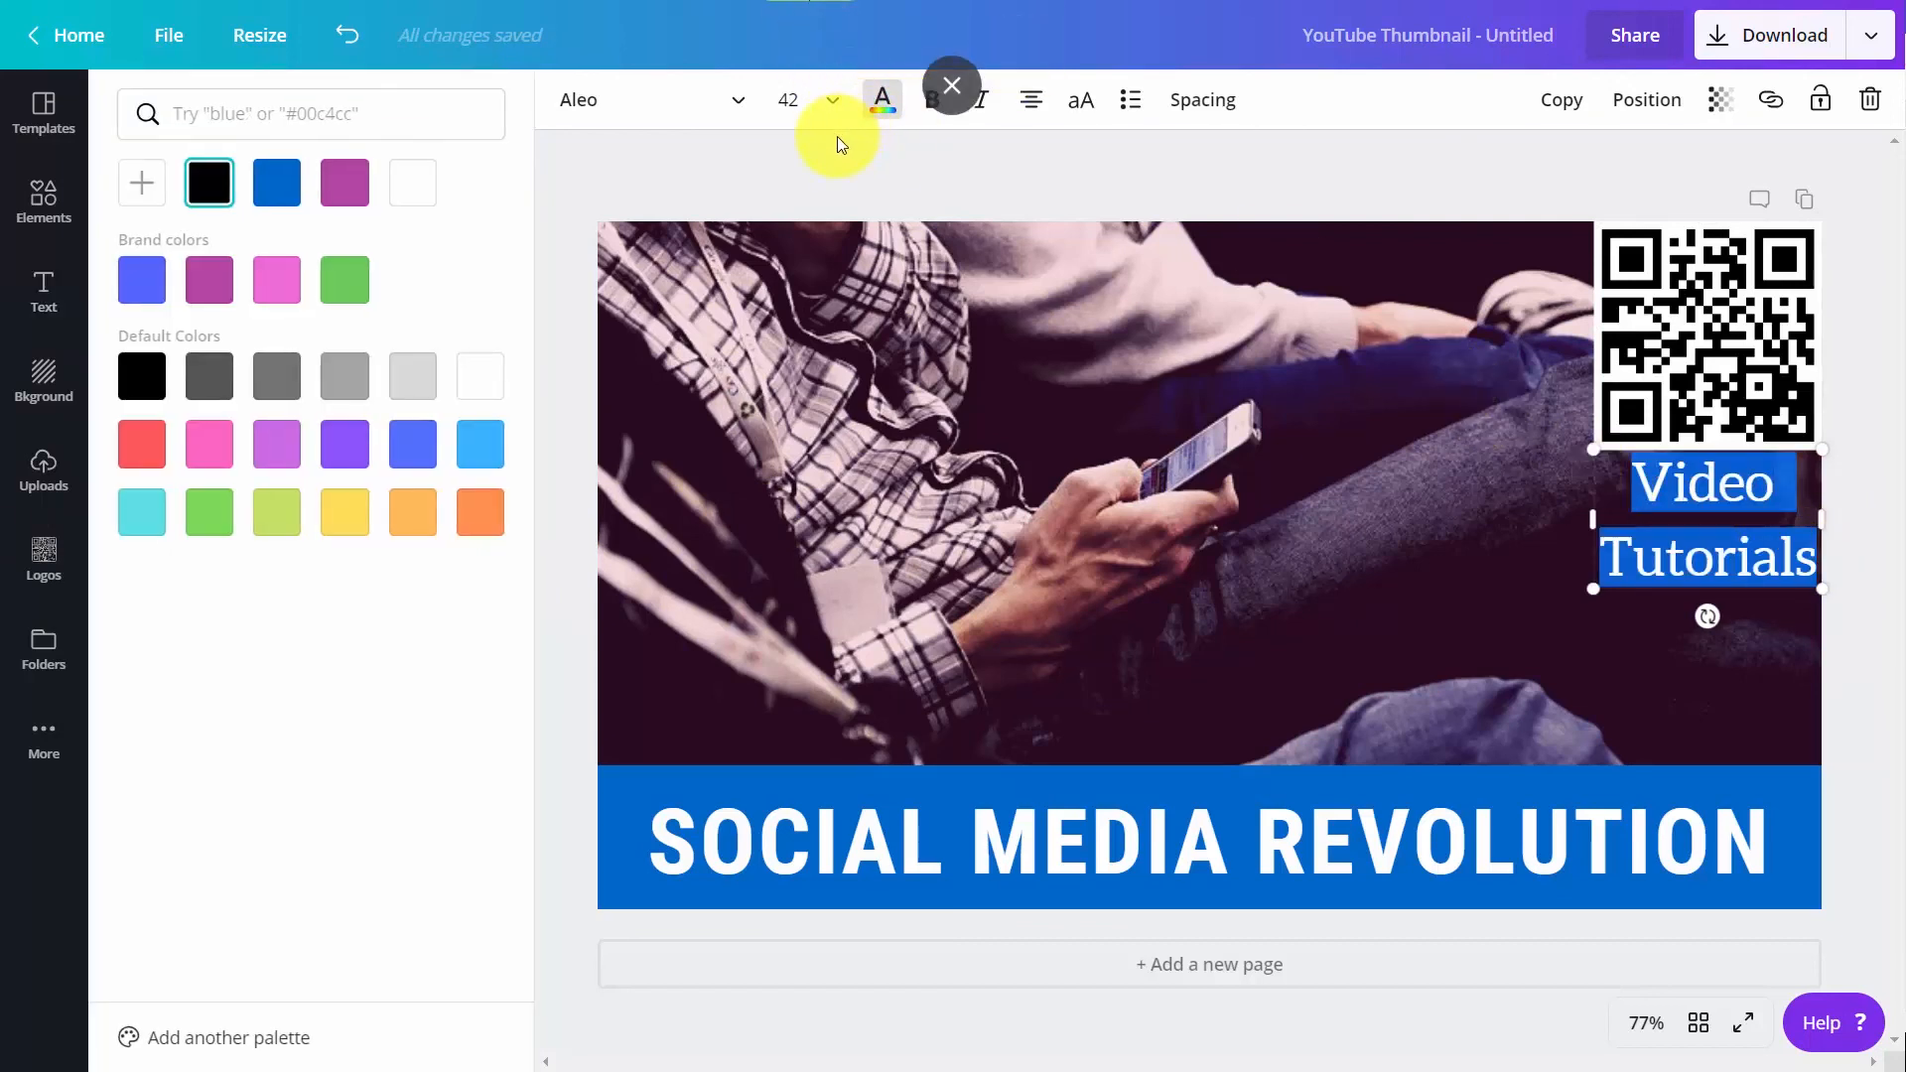
left_click(410, 184)
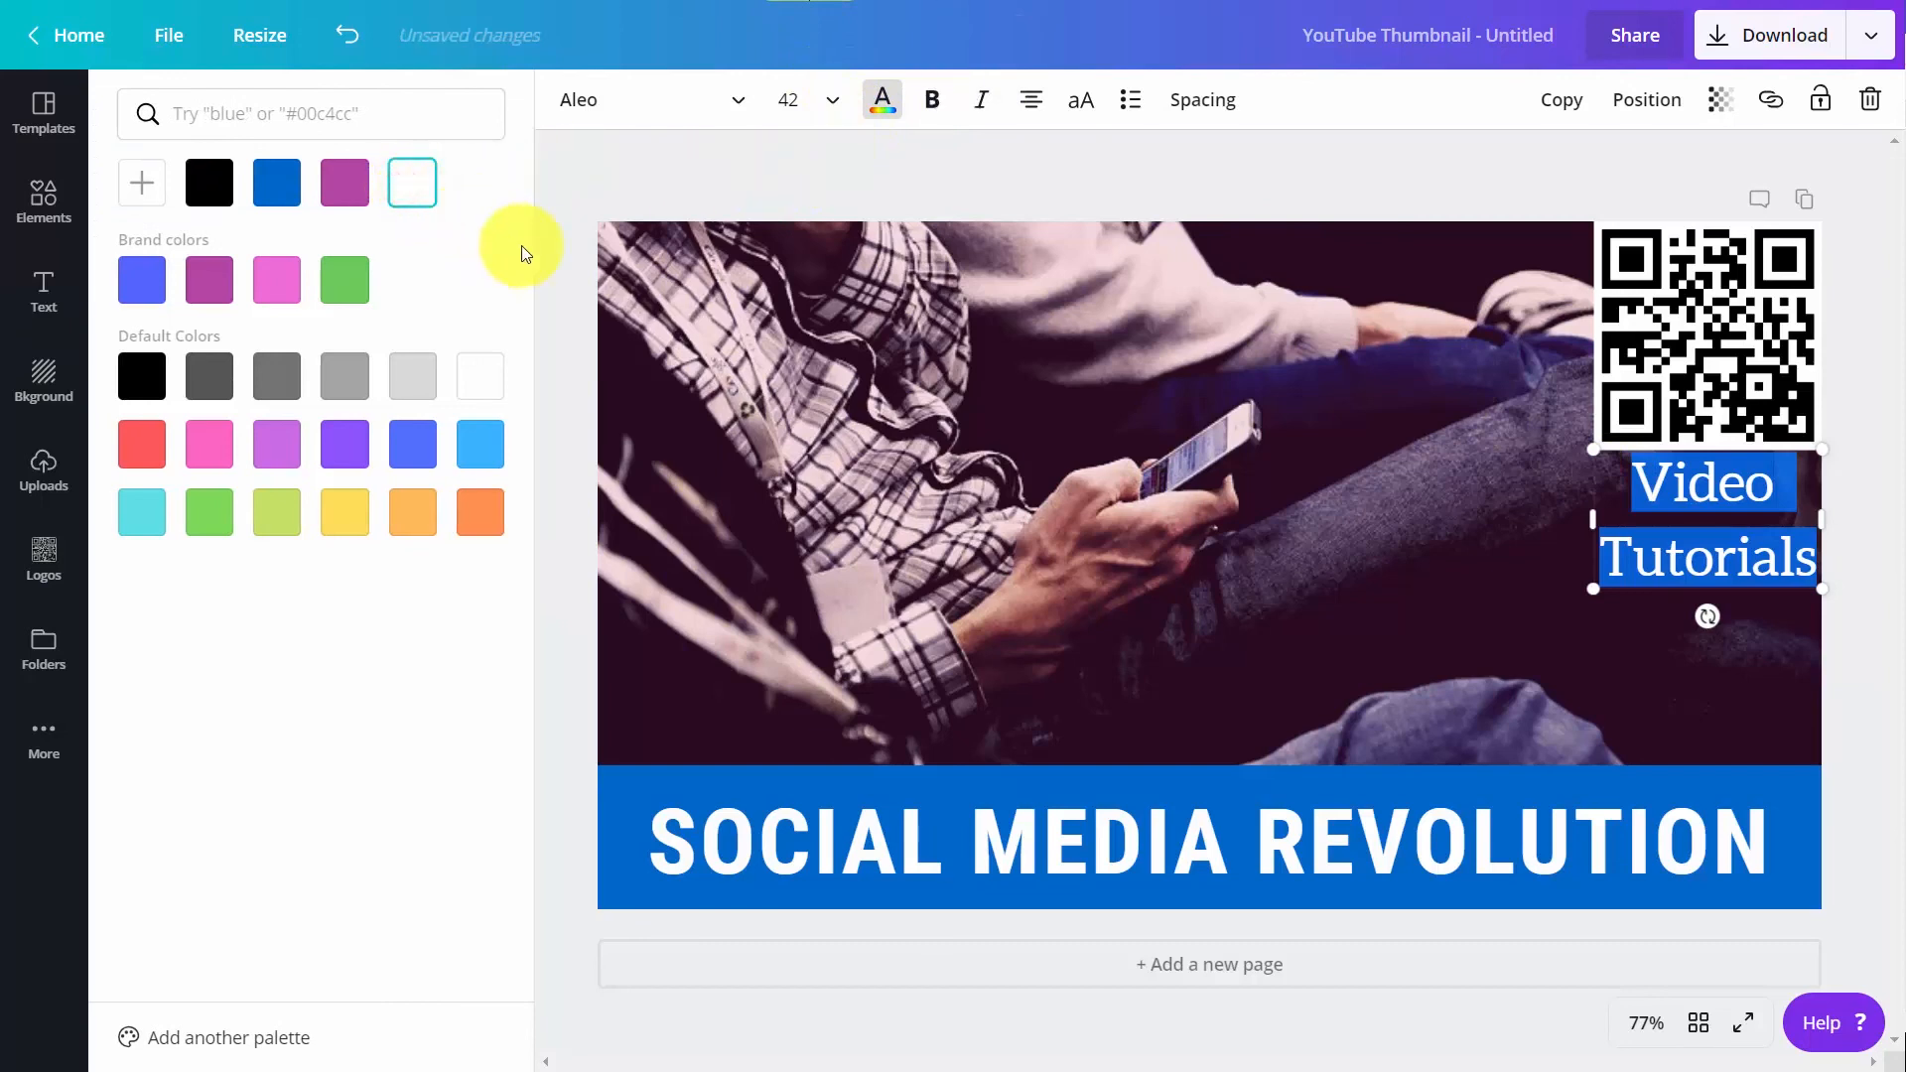
left_click(887, 397)
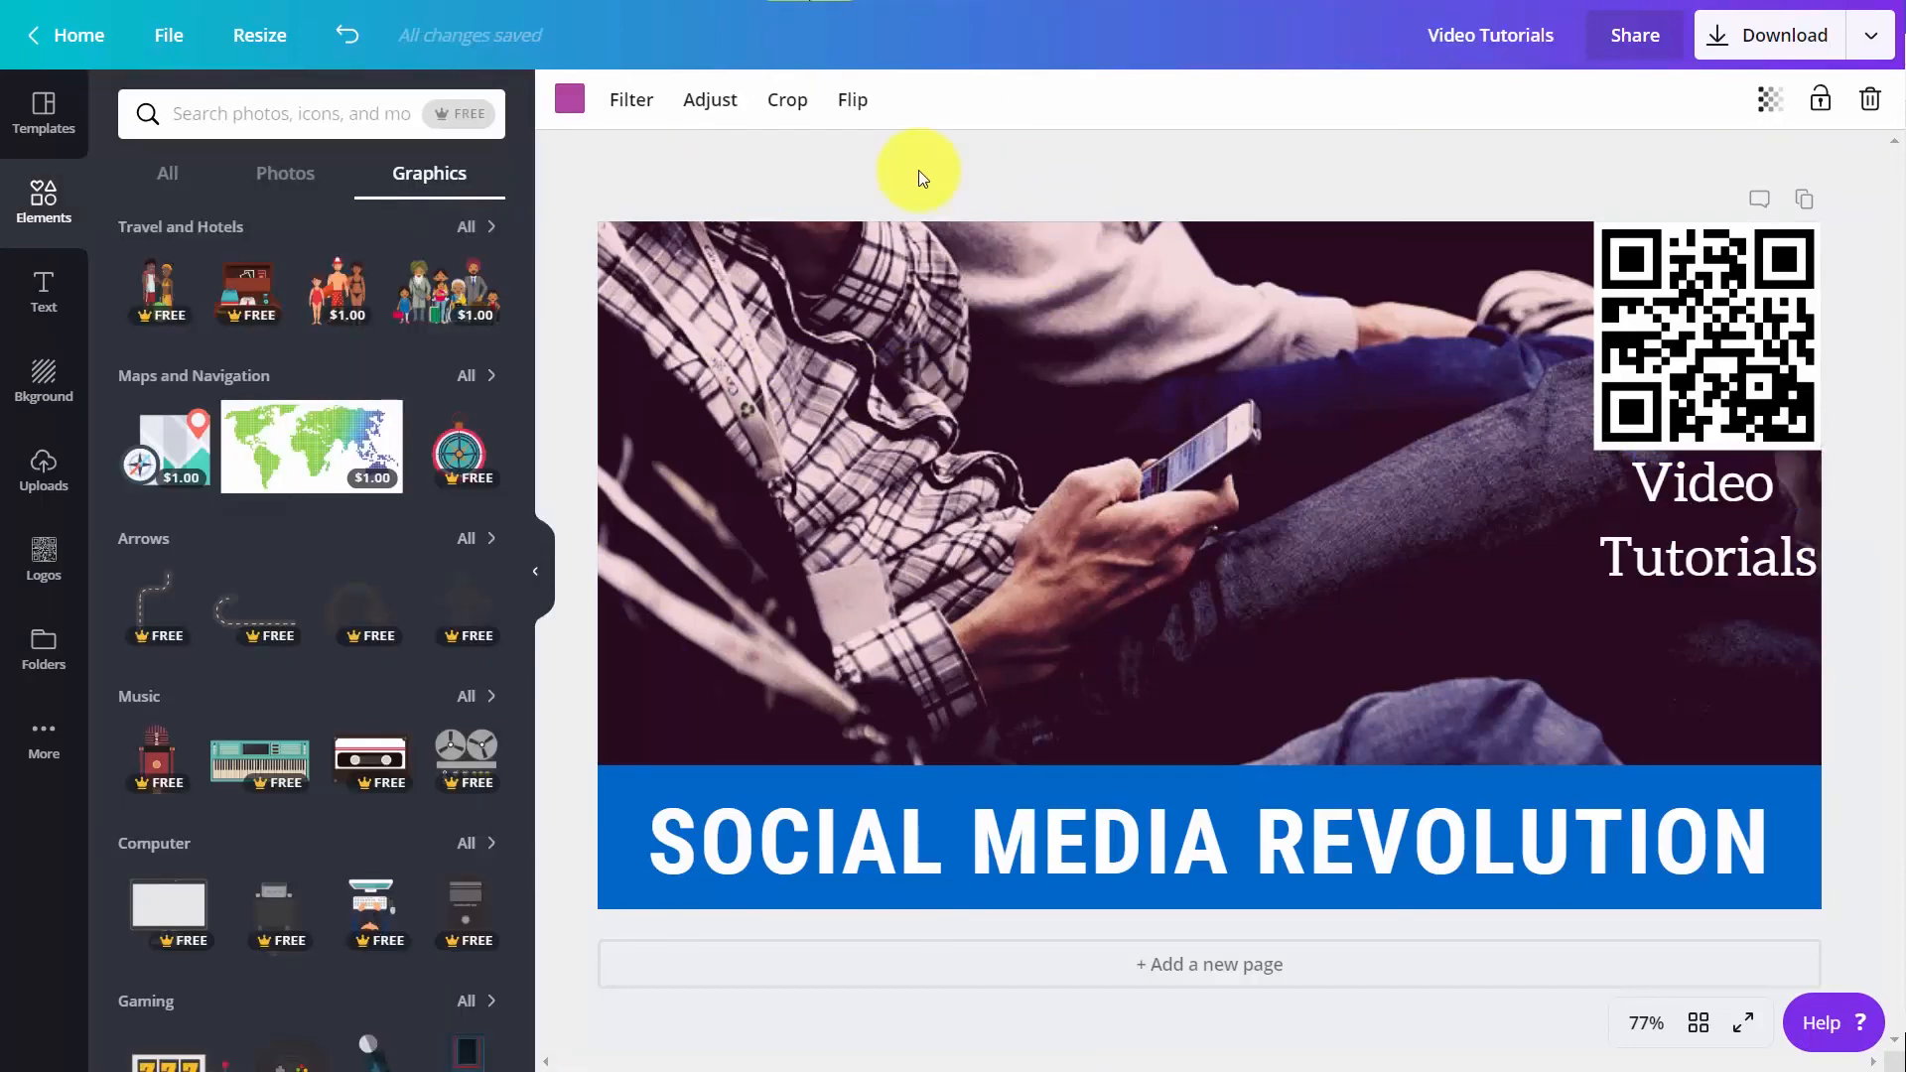
Search the graphics for "Computer", add the person with a laptop, shrink it and place it below the "Video Tutorials" text
left_click(457, 119)
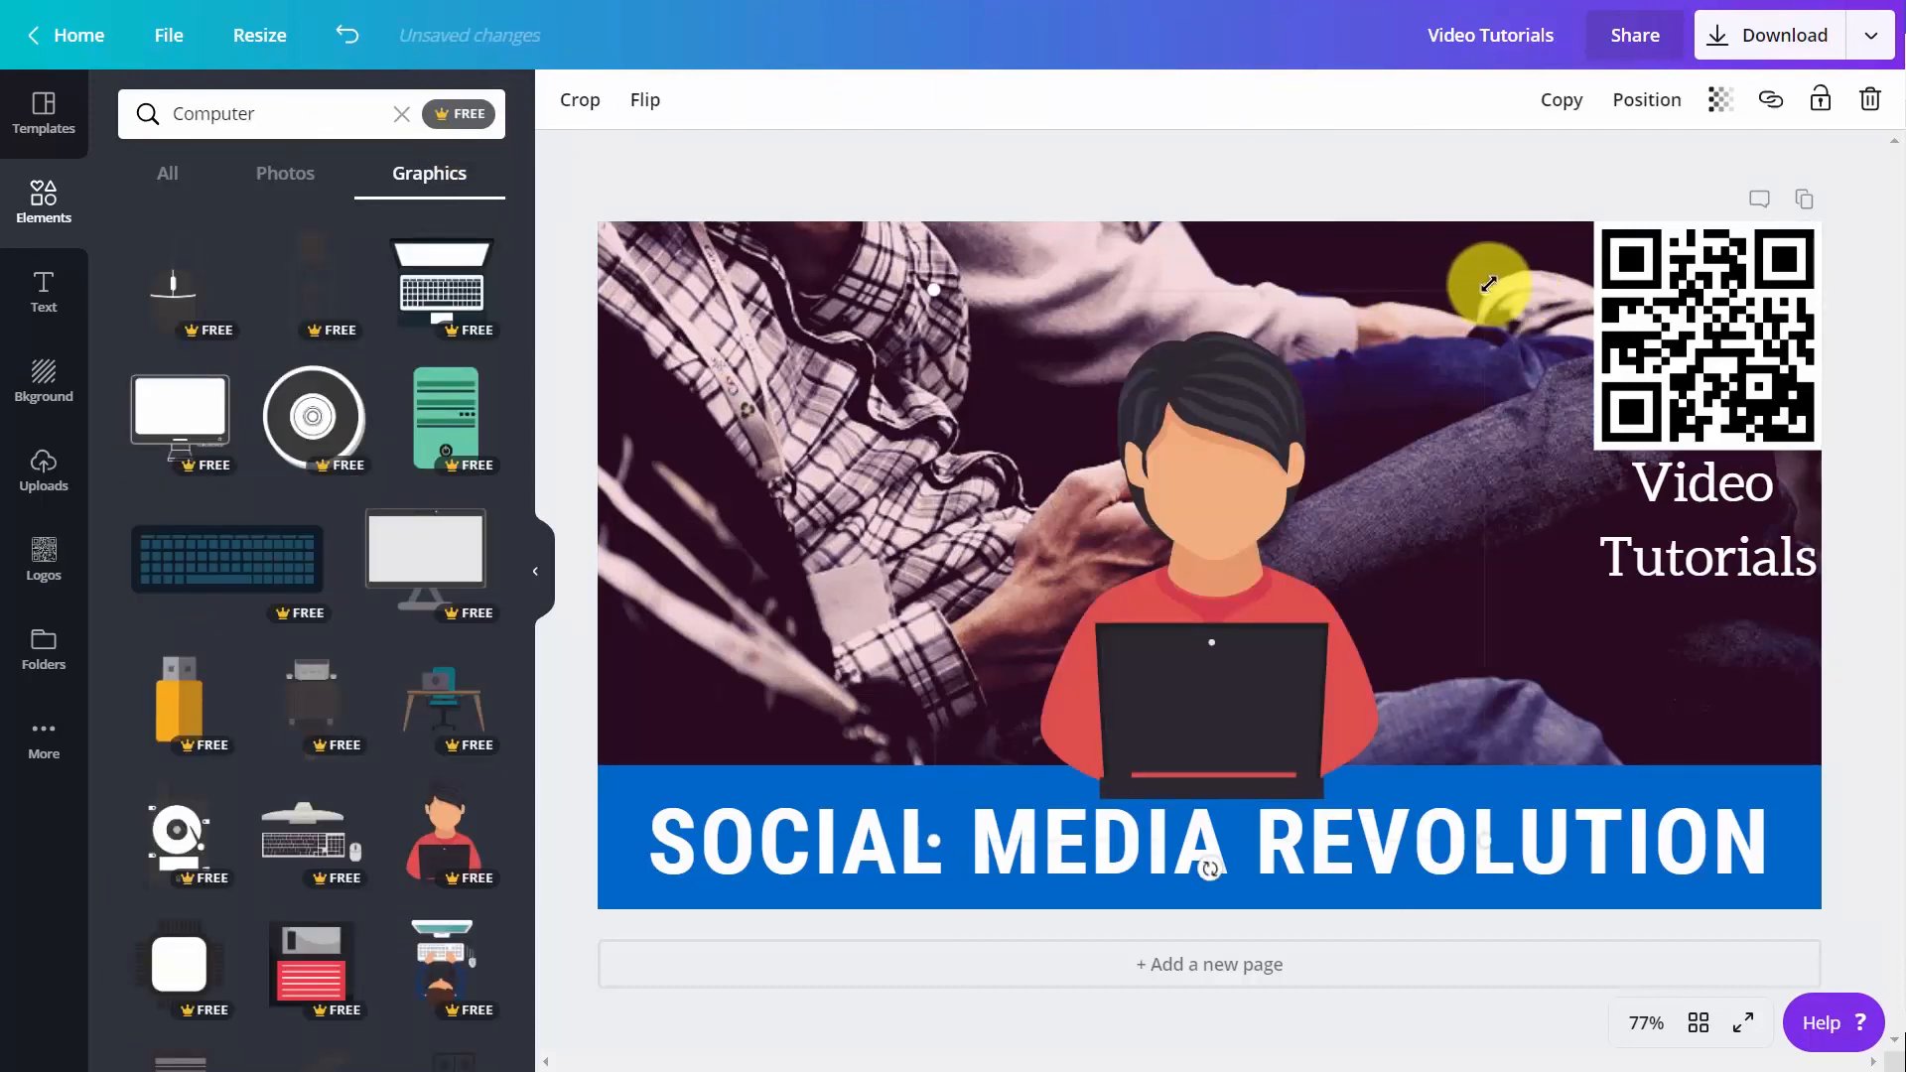
left_click_drag(1487, 288, 893, 606)
left_click_drag(1005, 787, 1626, 705)
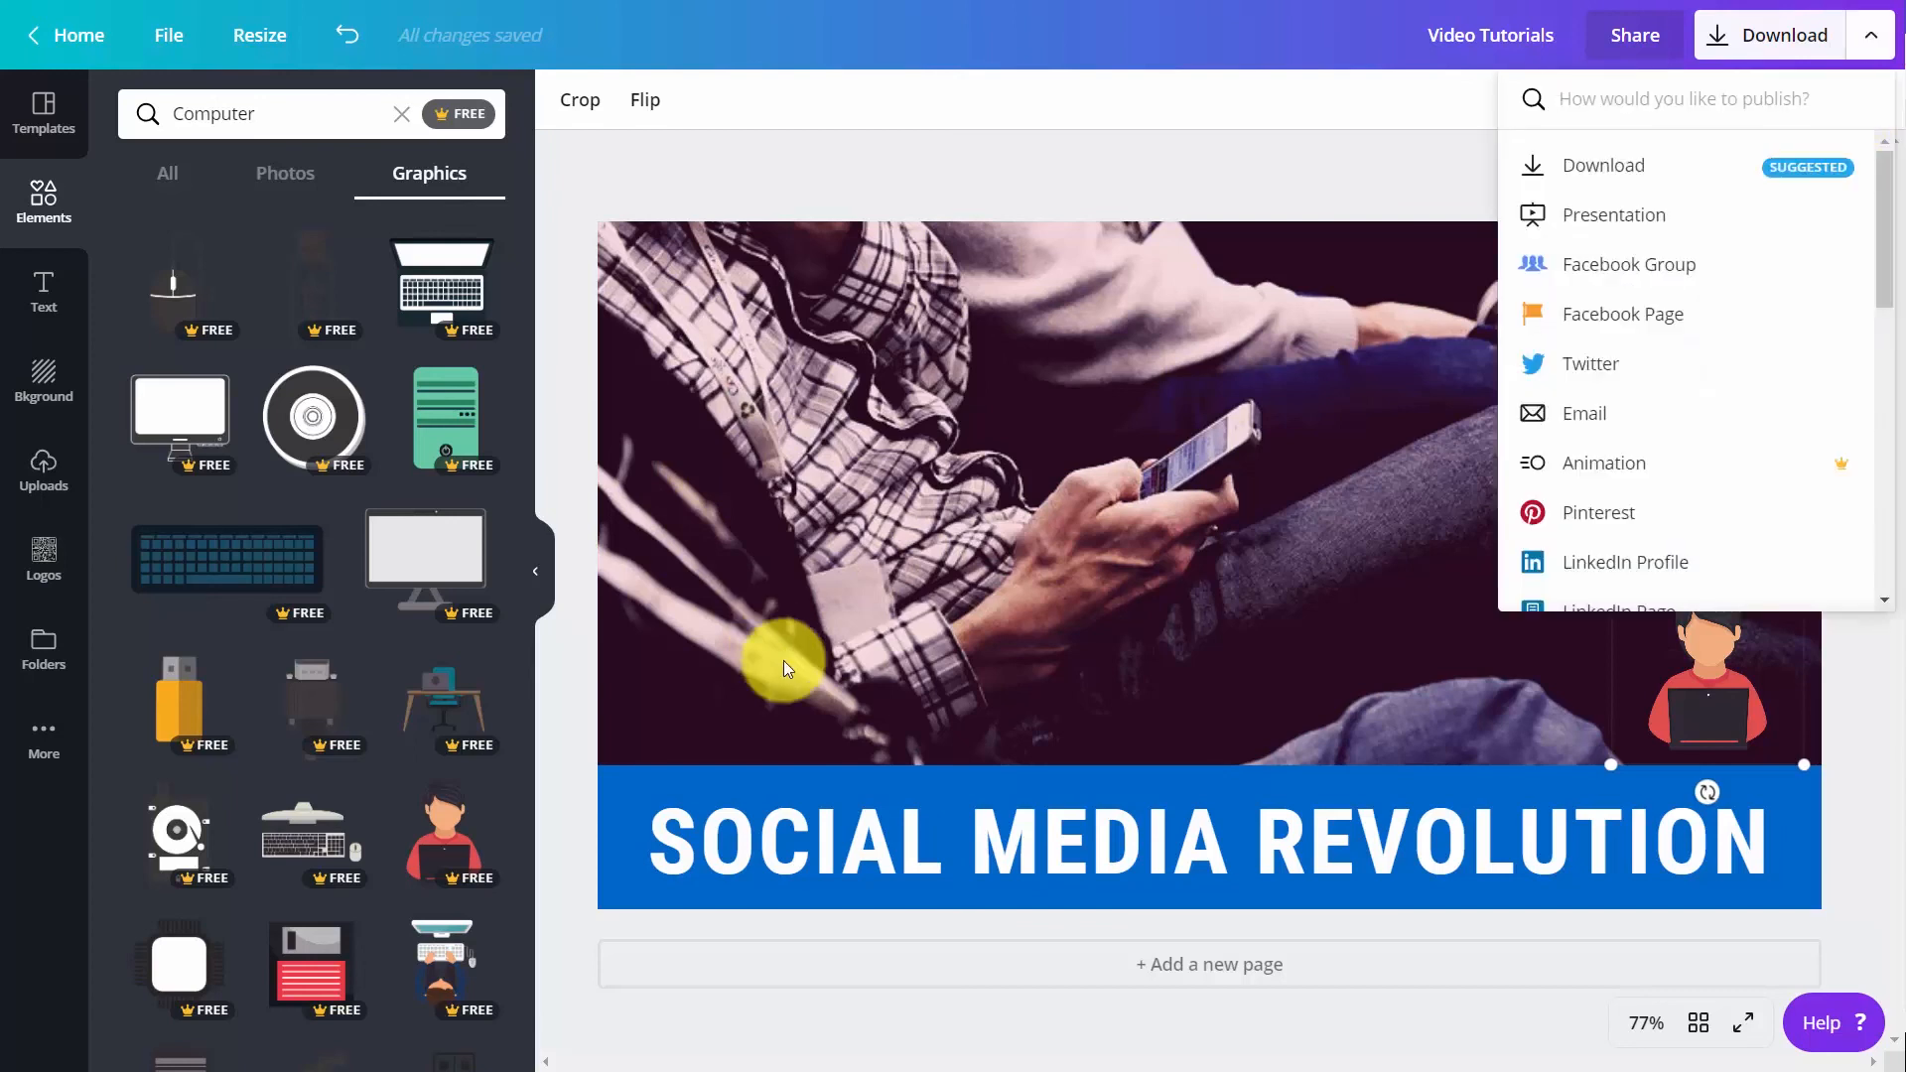
Download the thumbnail as a PNG and save it as "Video Tutorials.png" in the "images downloaded" folder
left_click(1132, 261)
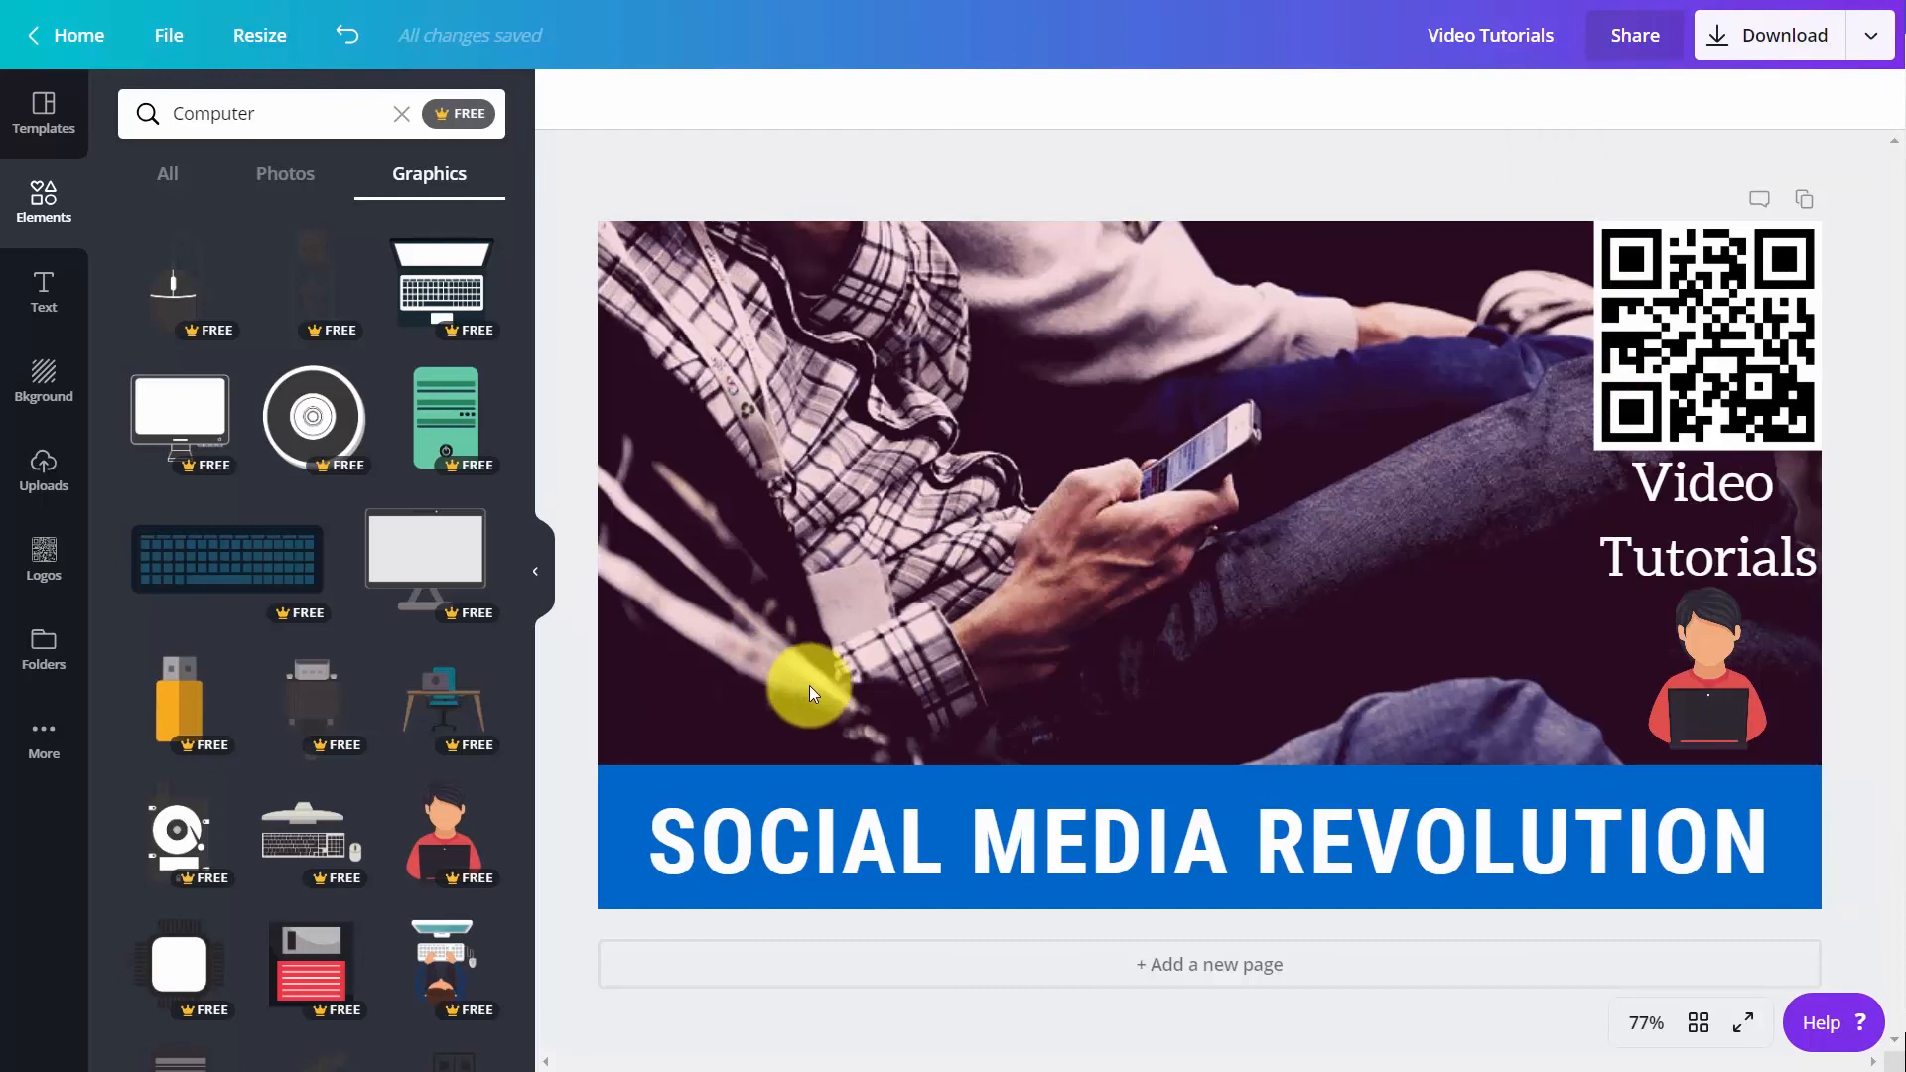
left_click(1835, 65)
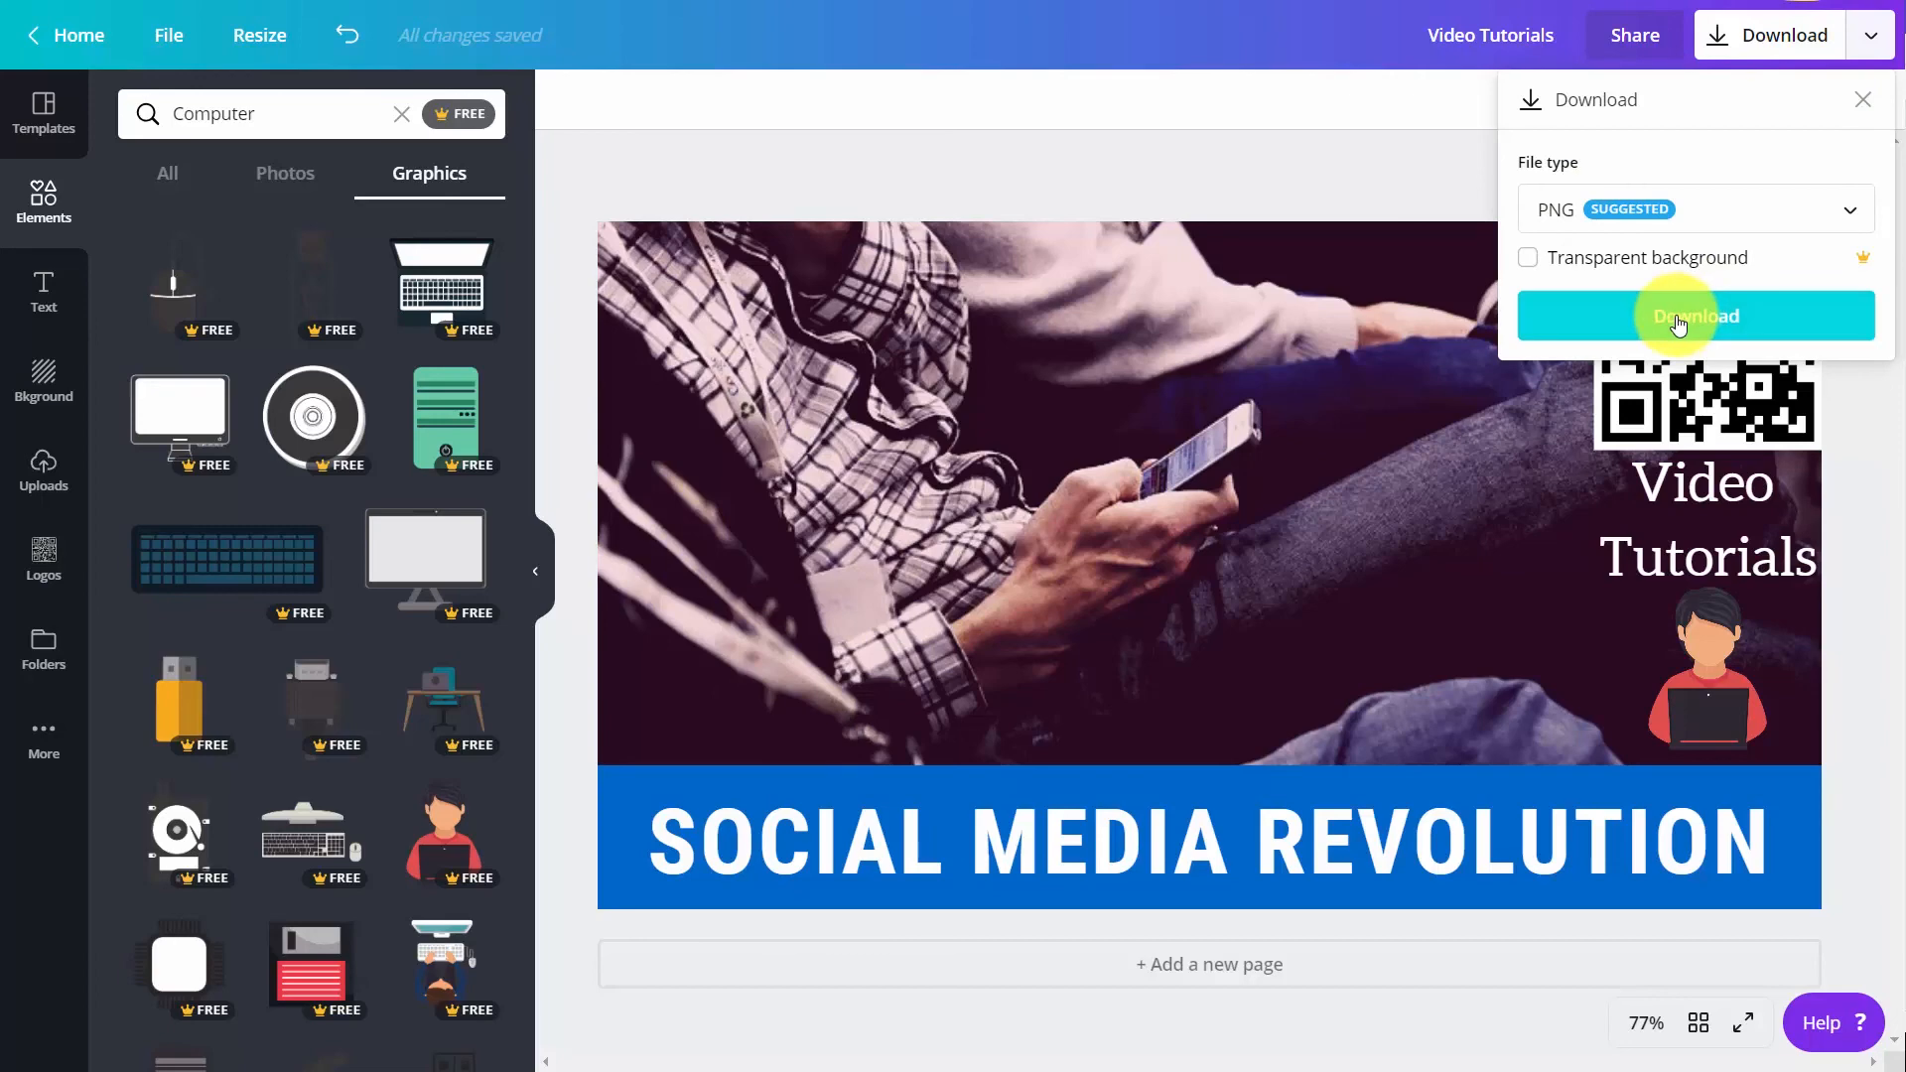
left_click(1678, 319)
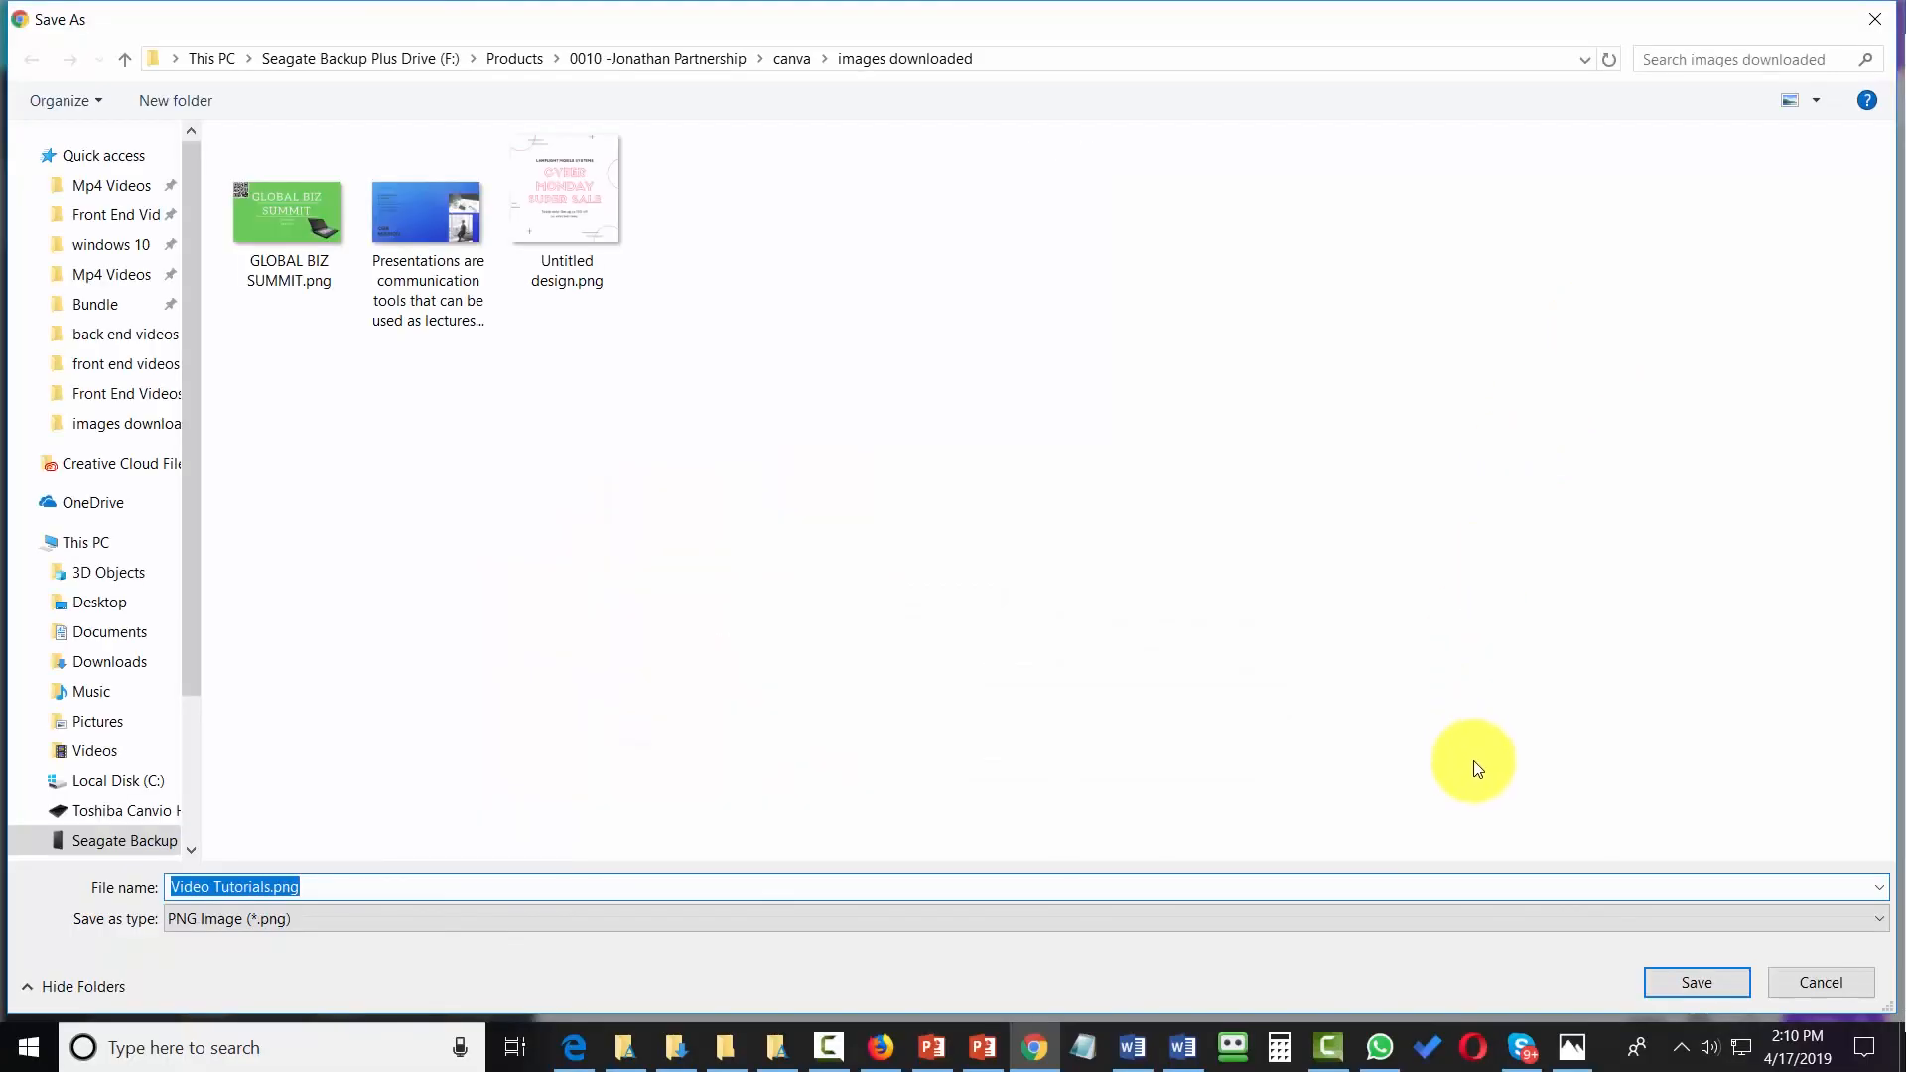
left_click(1678, 973)
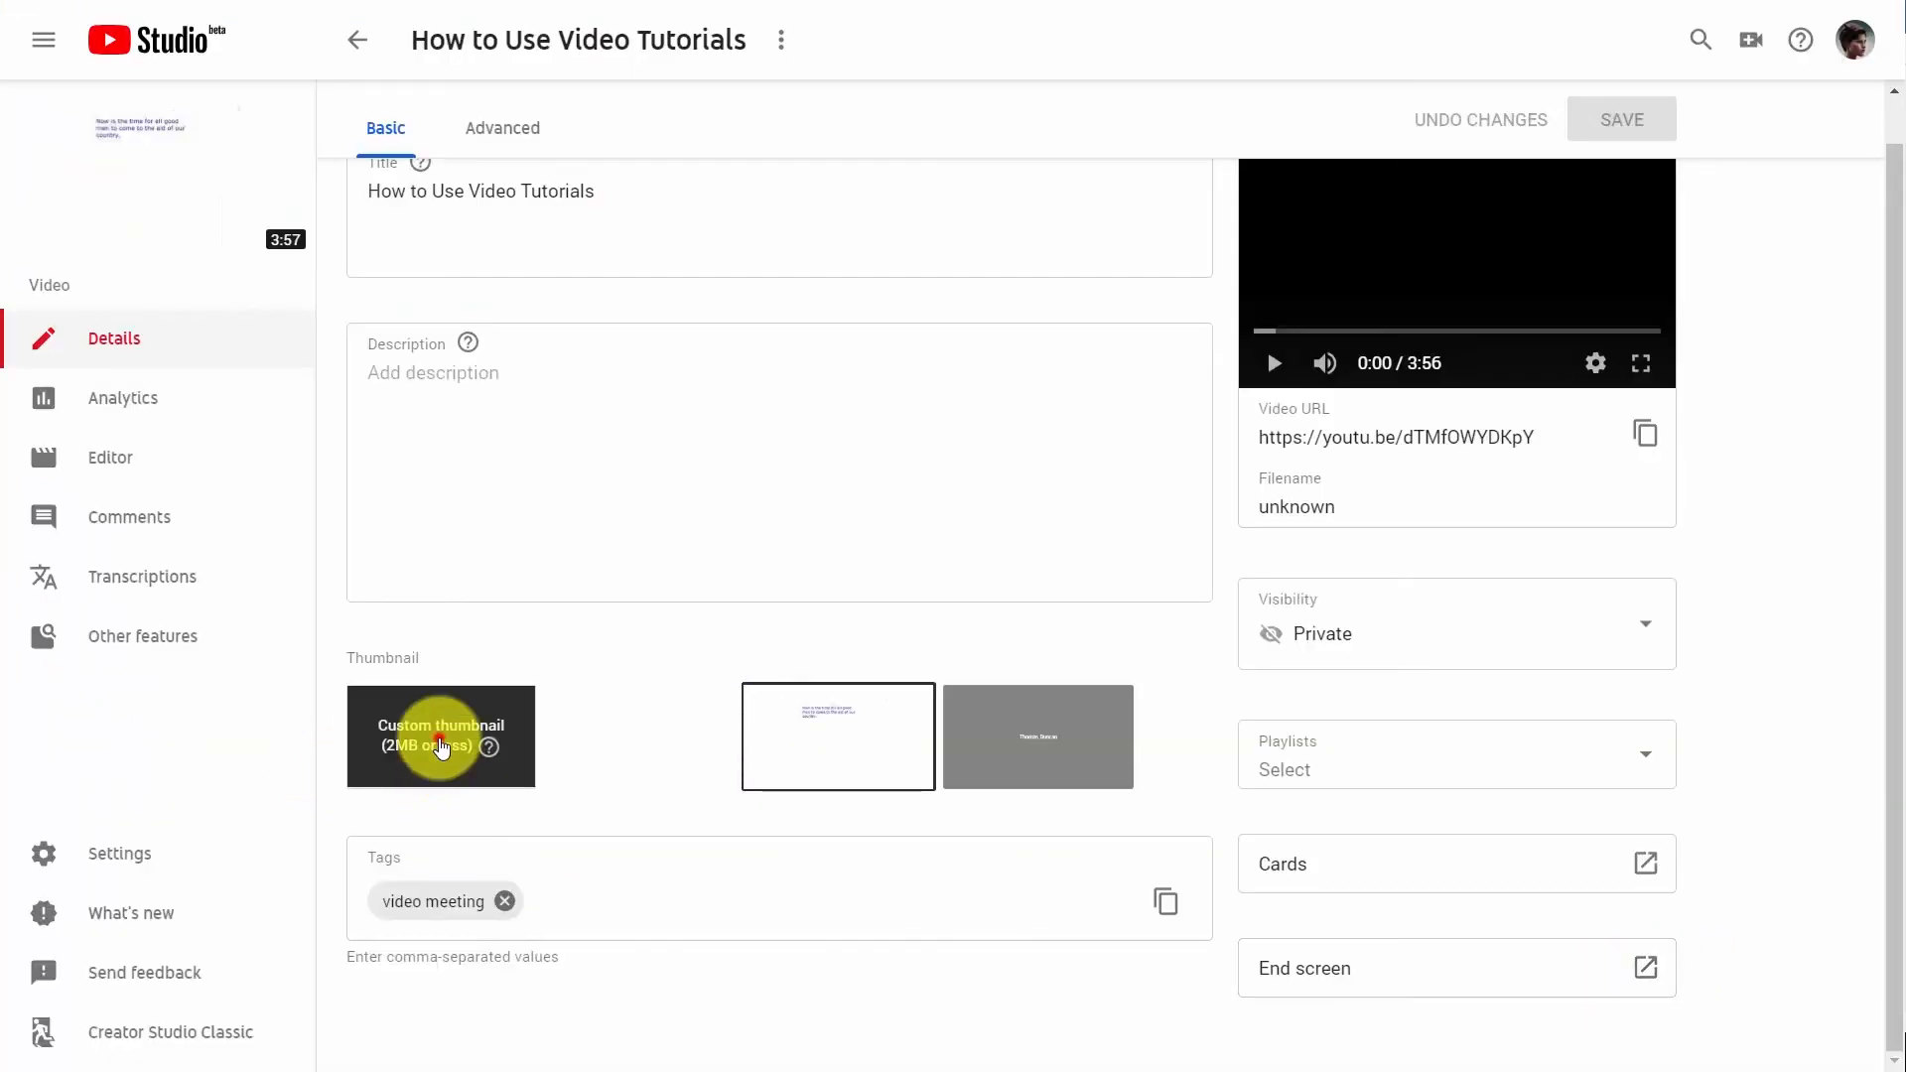
In YouTube Studio, set the downloaded image as the custom thumbnail of "How to Use Video Tutorials" and save the video
left_click(442, 746)
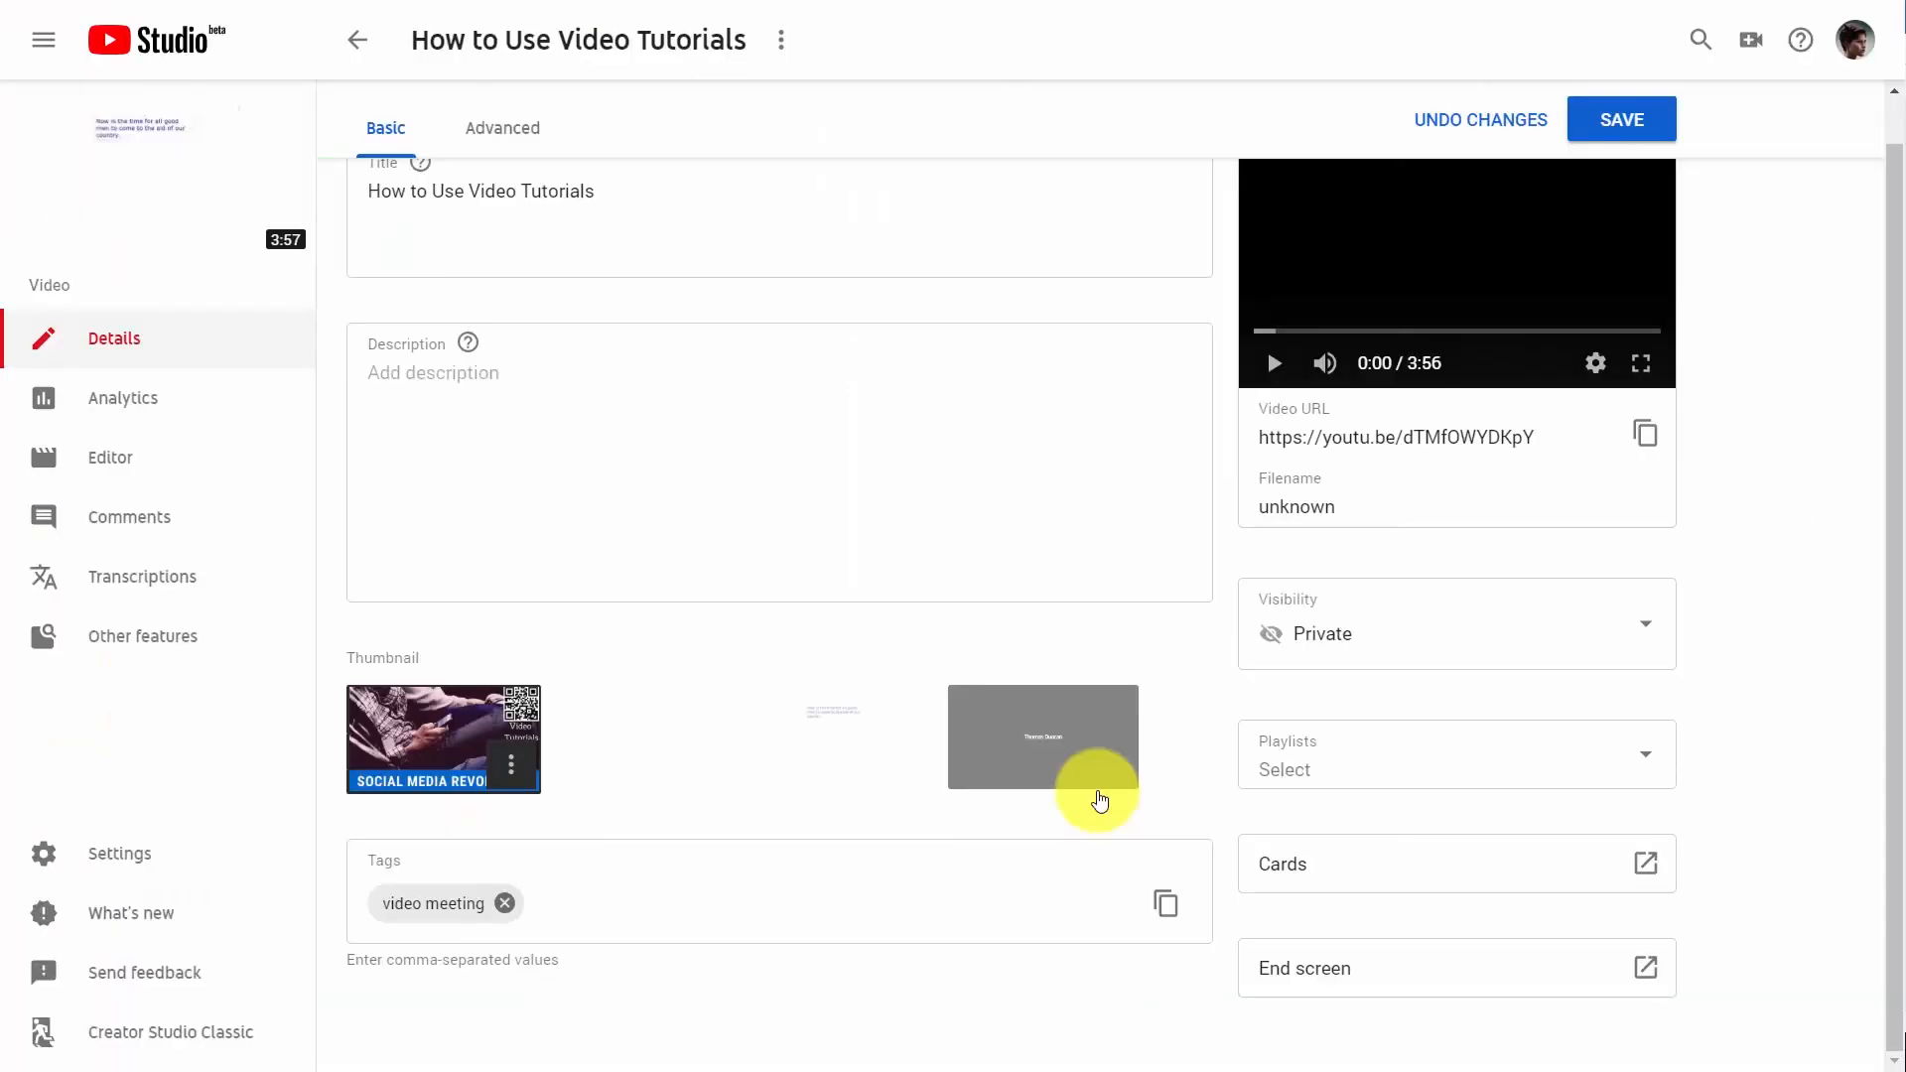
left_click(1625, 129)
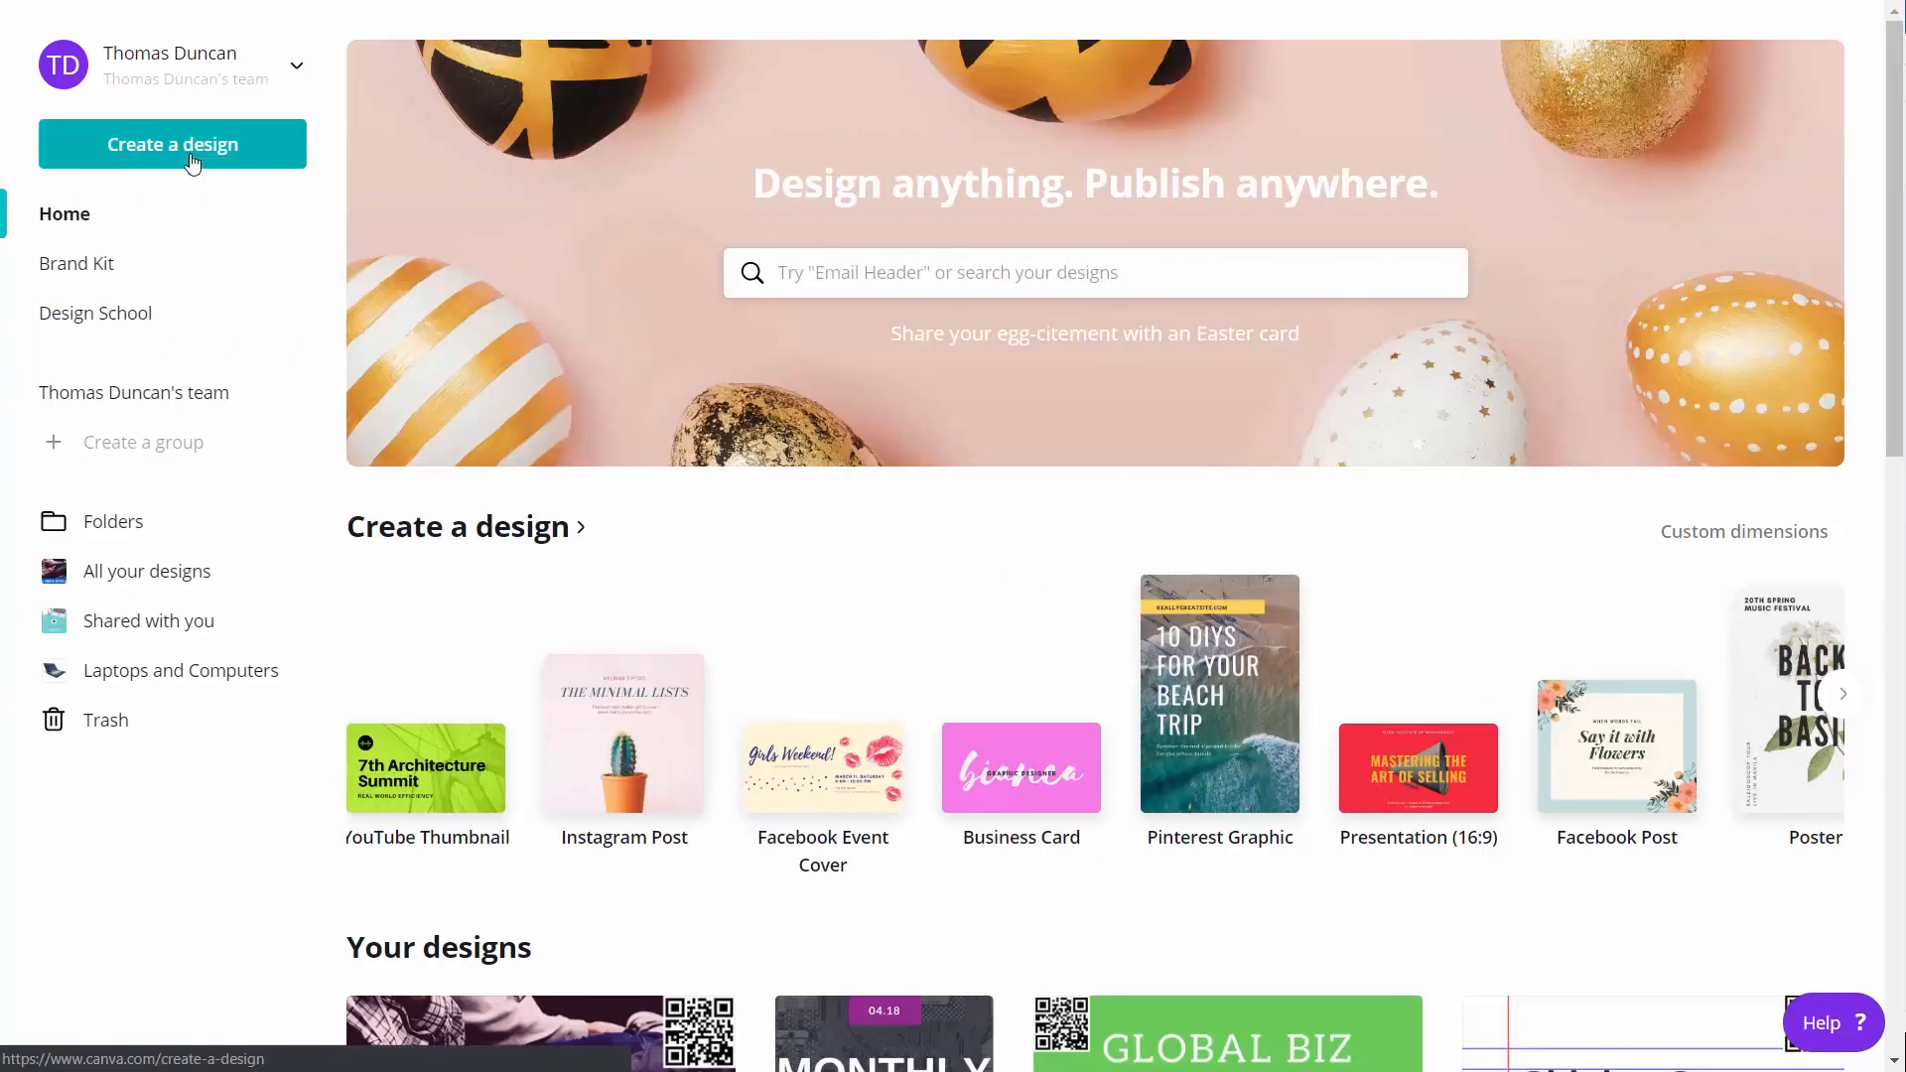
Create a blank Facebook Post design in Canva and choose T-shirt printing from its publishing options
left_click(192, 161)
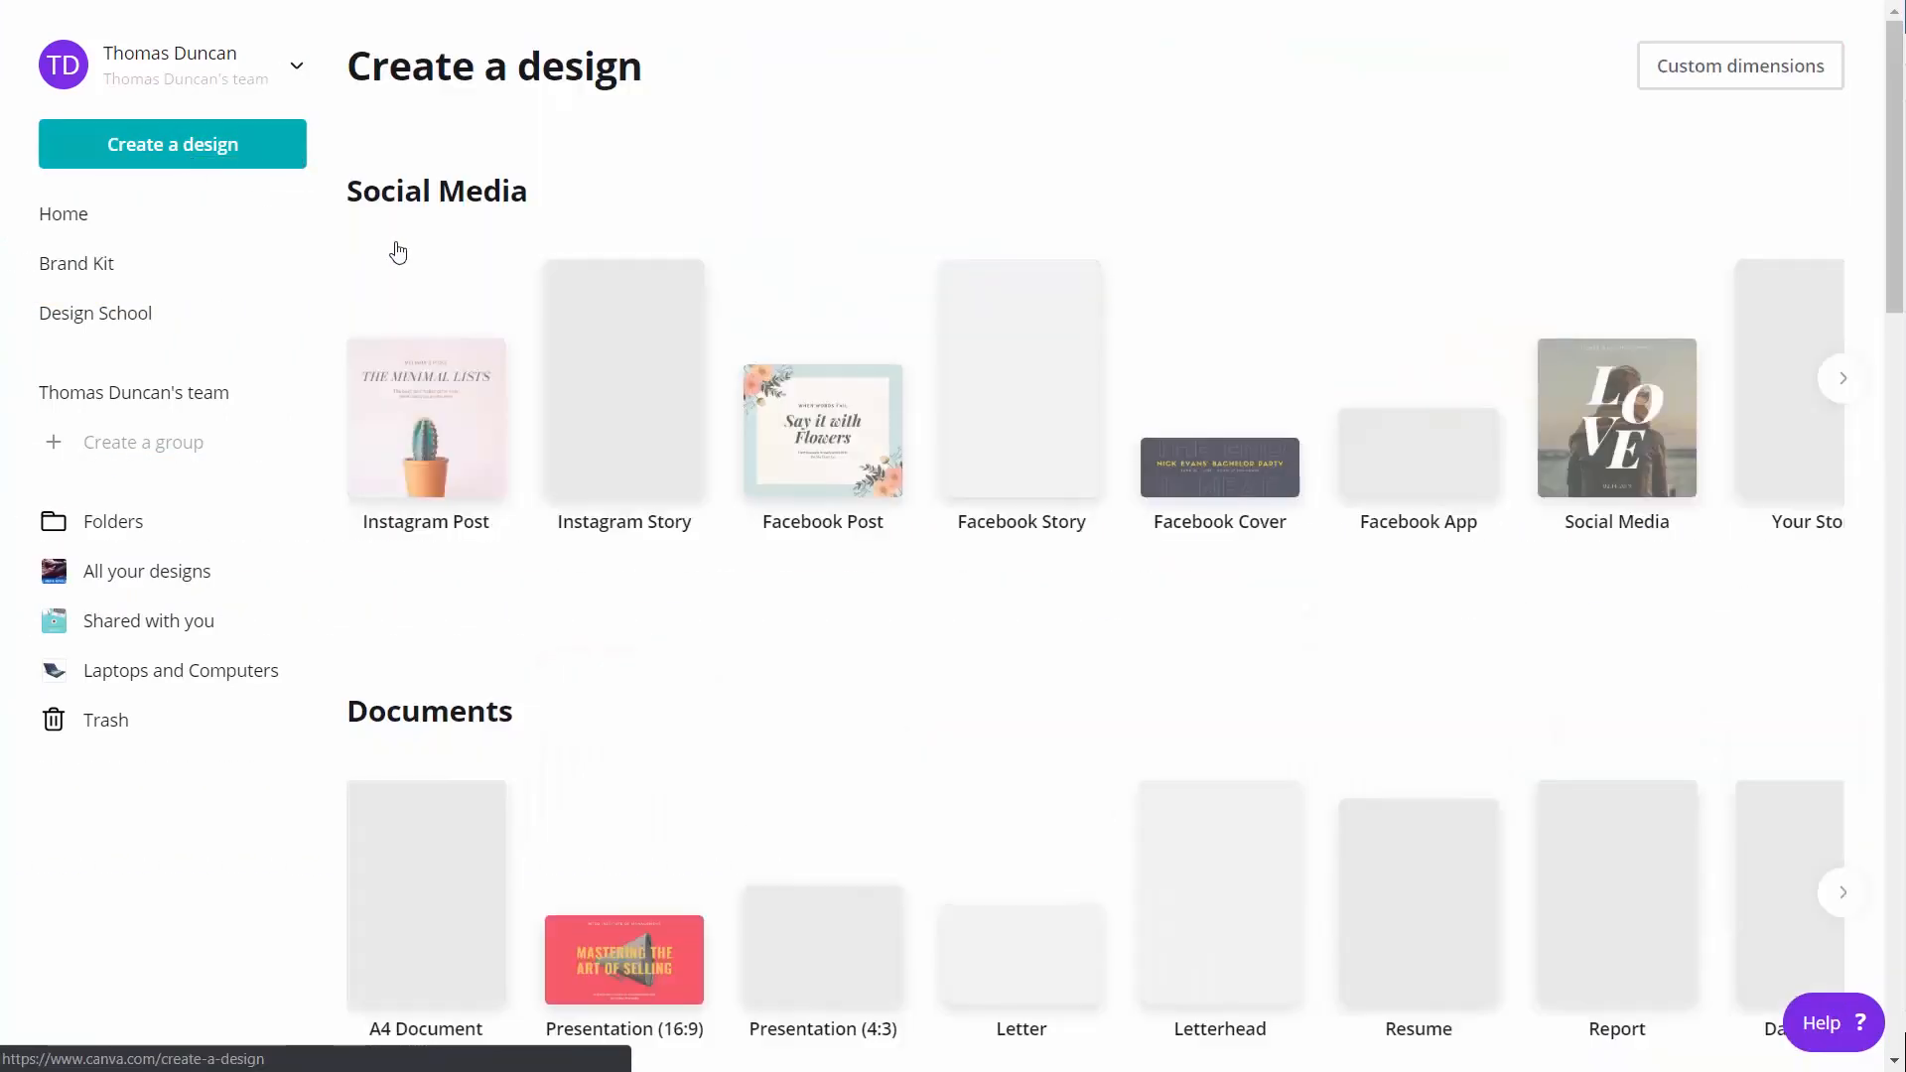
left_click(795, 417)
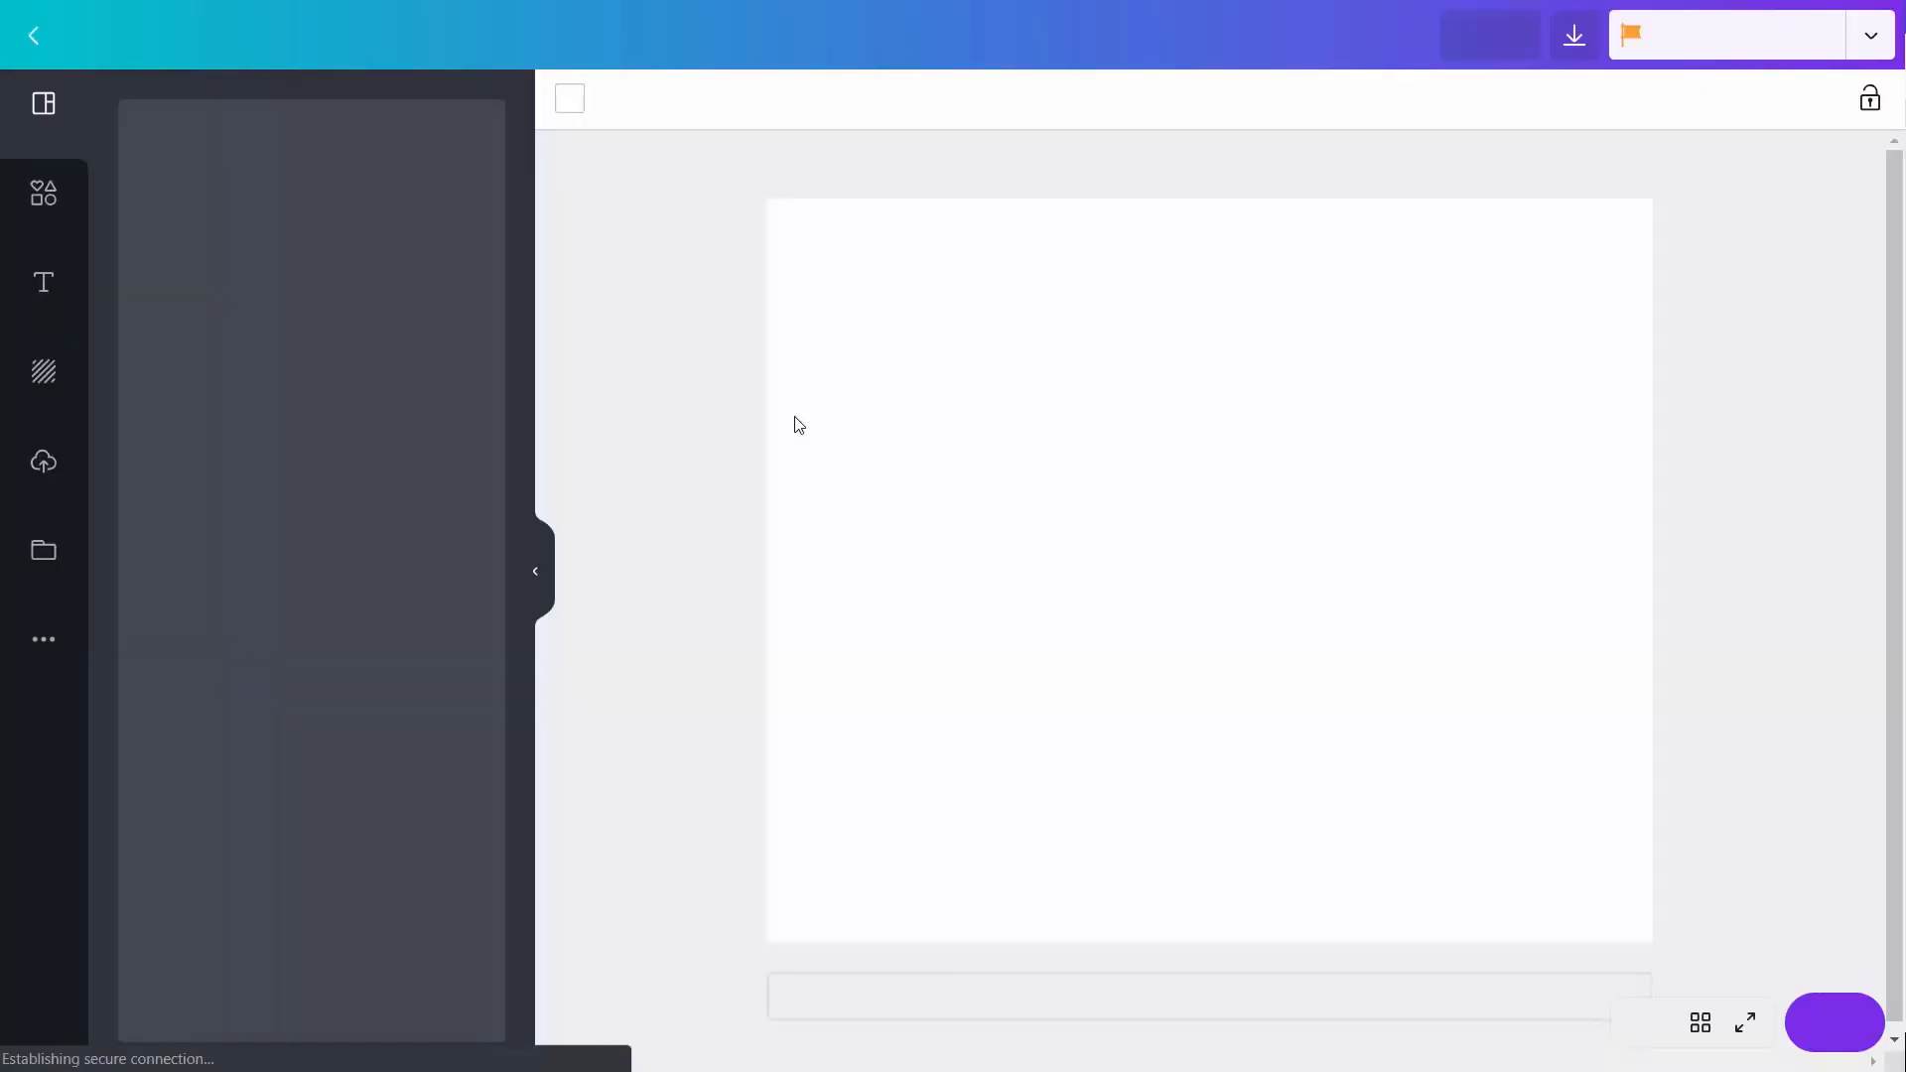
left_click(1872, 37)
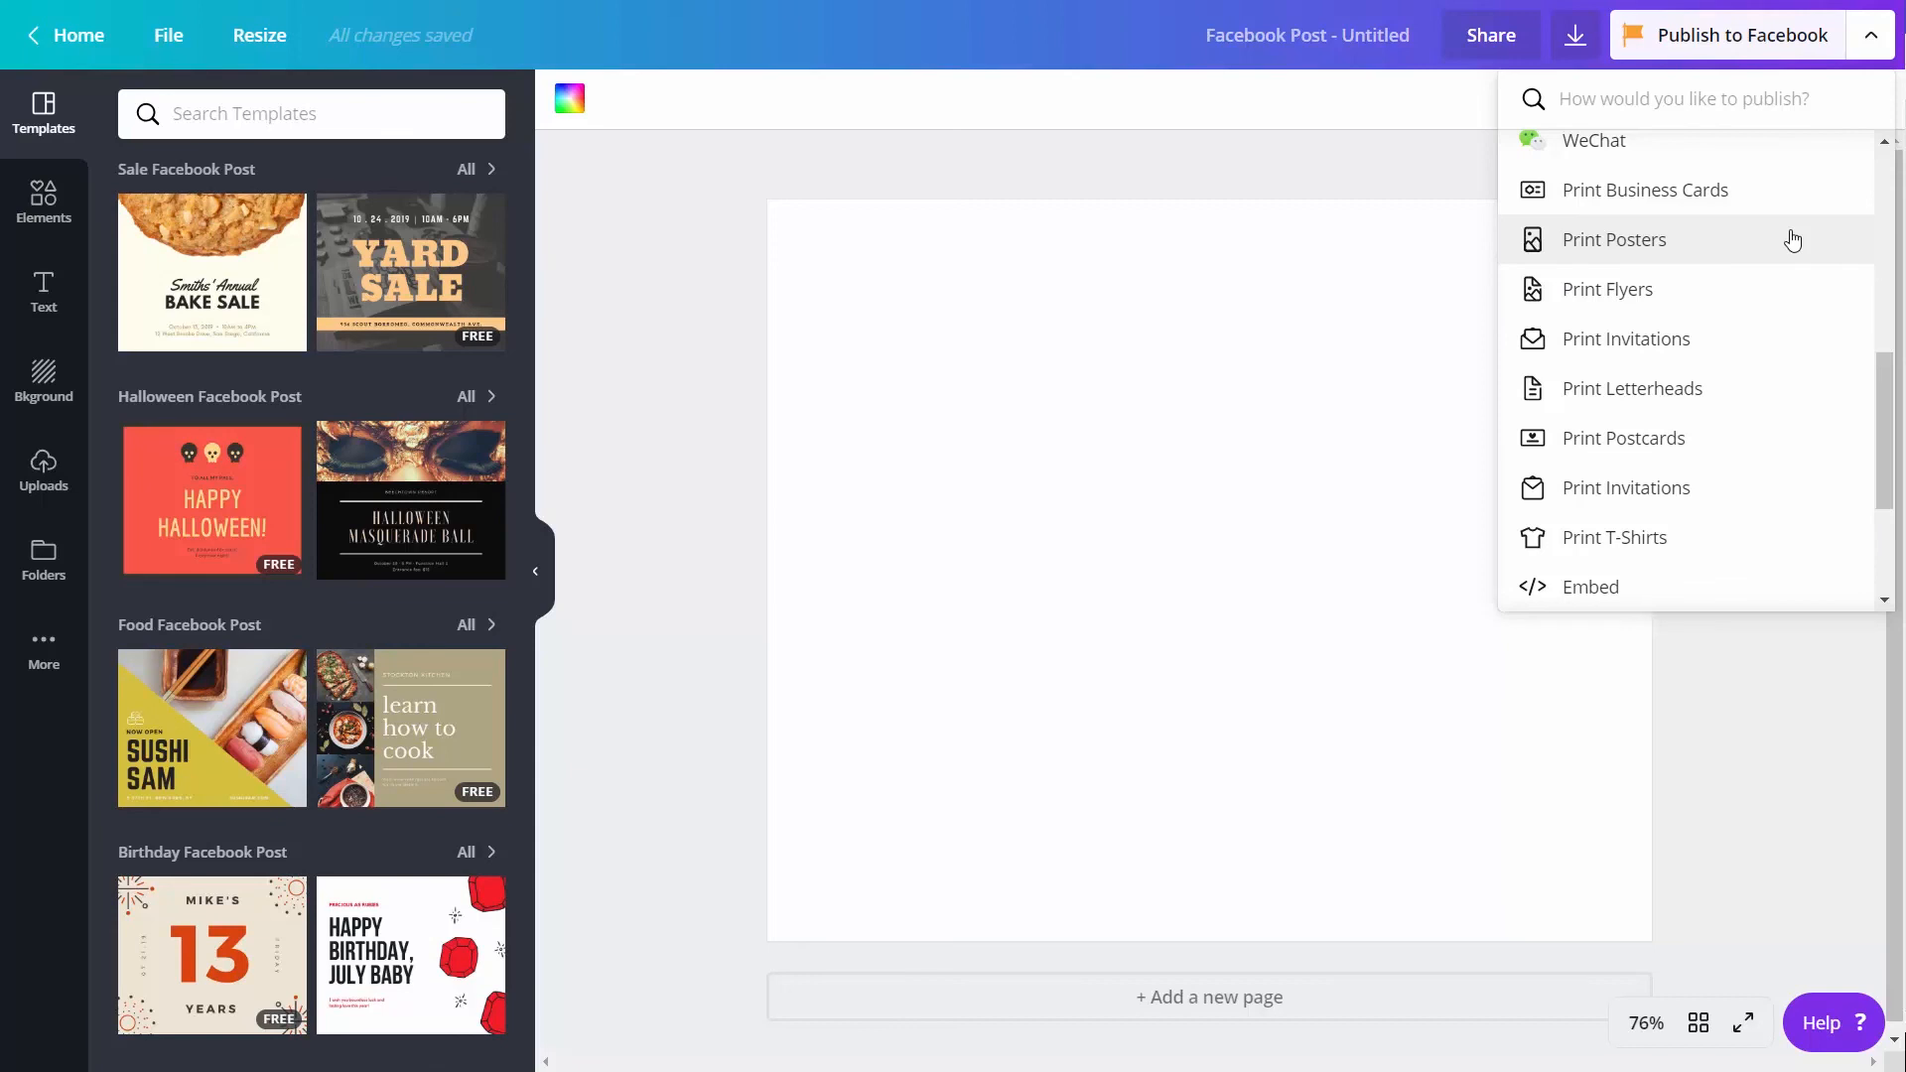
scroll(1776, 268, "down", 1)
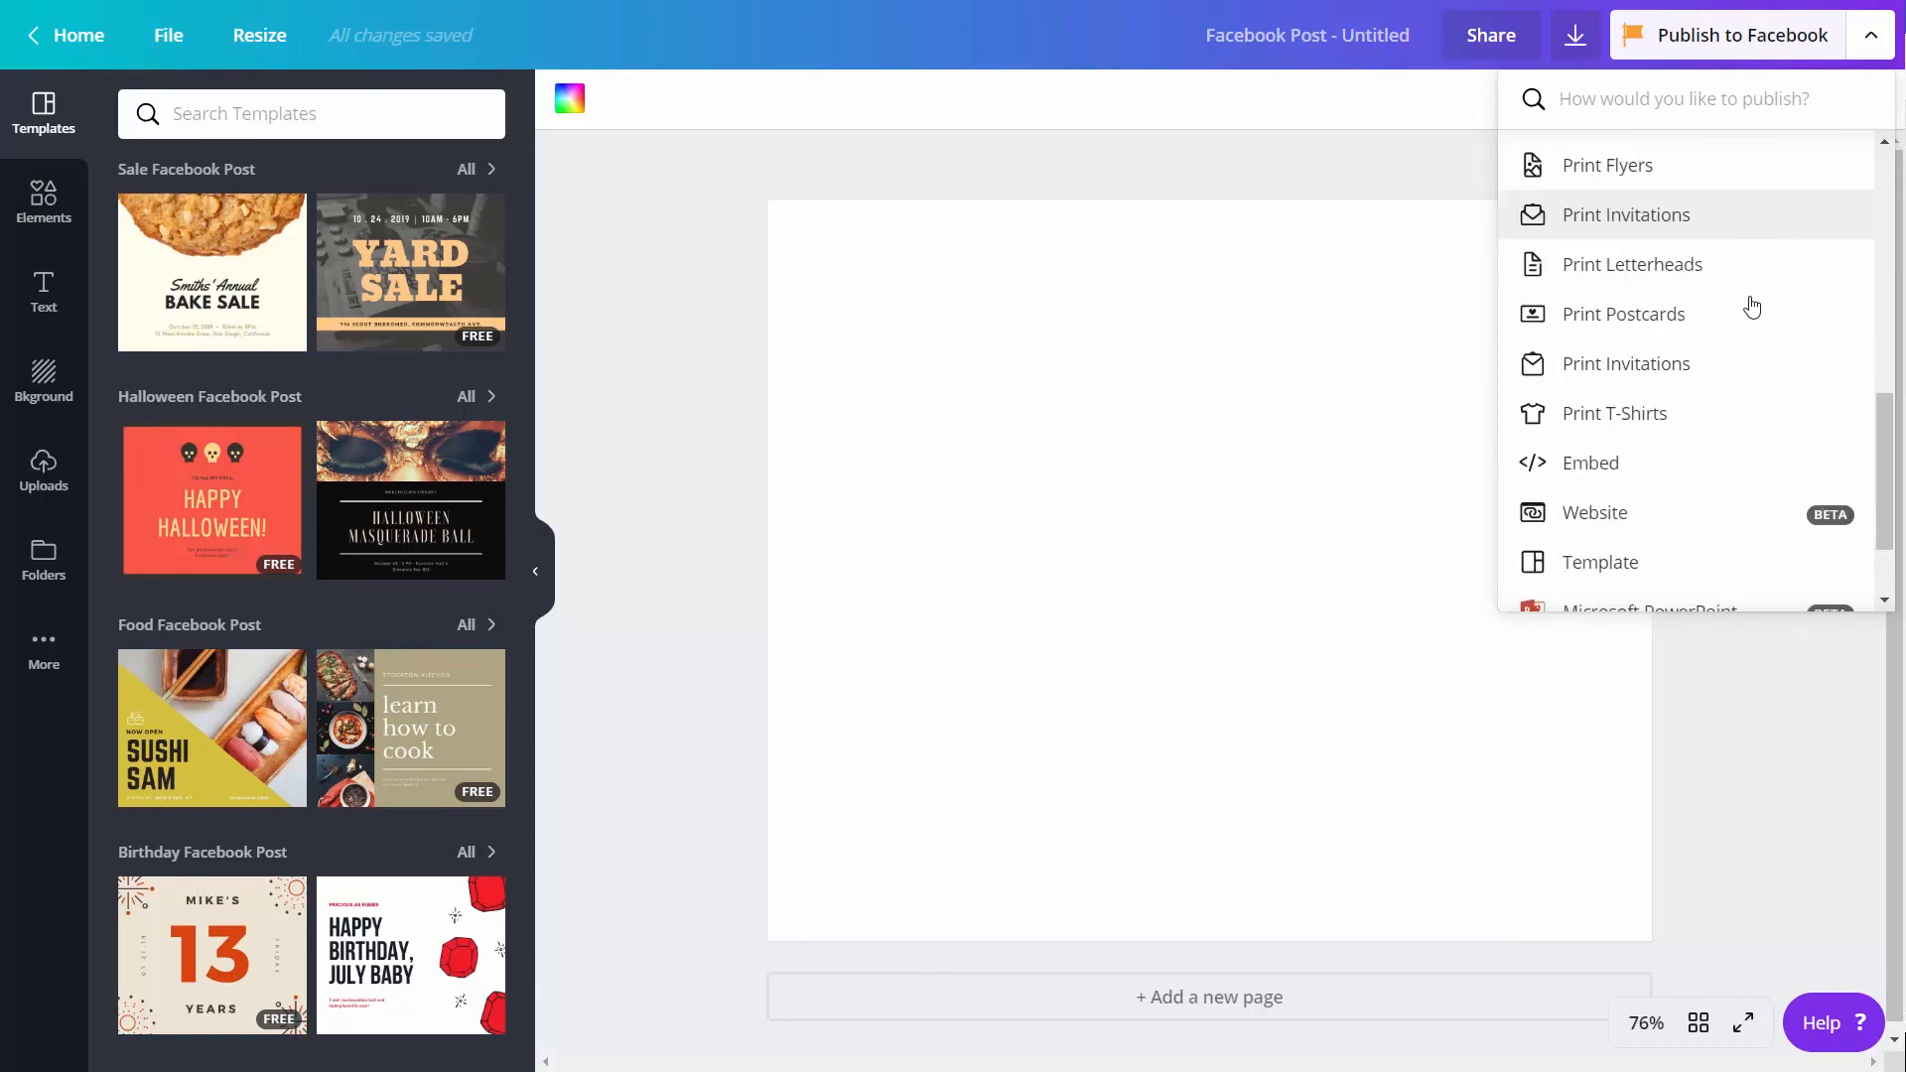
left_click(1663, 425)
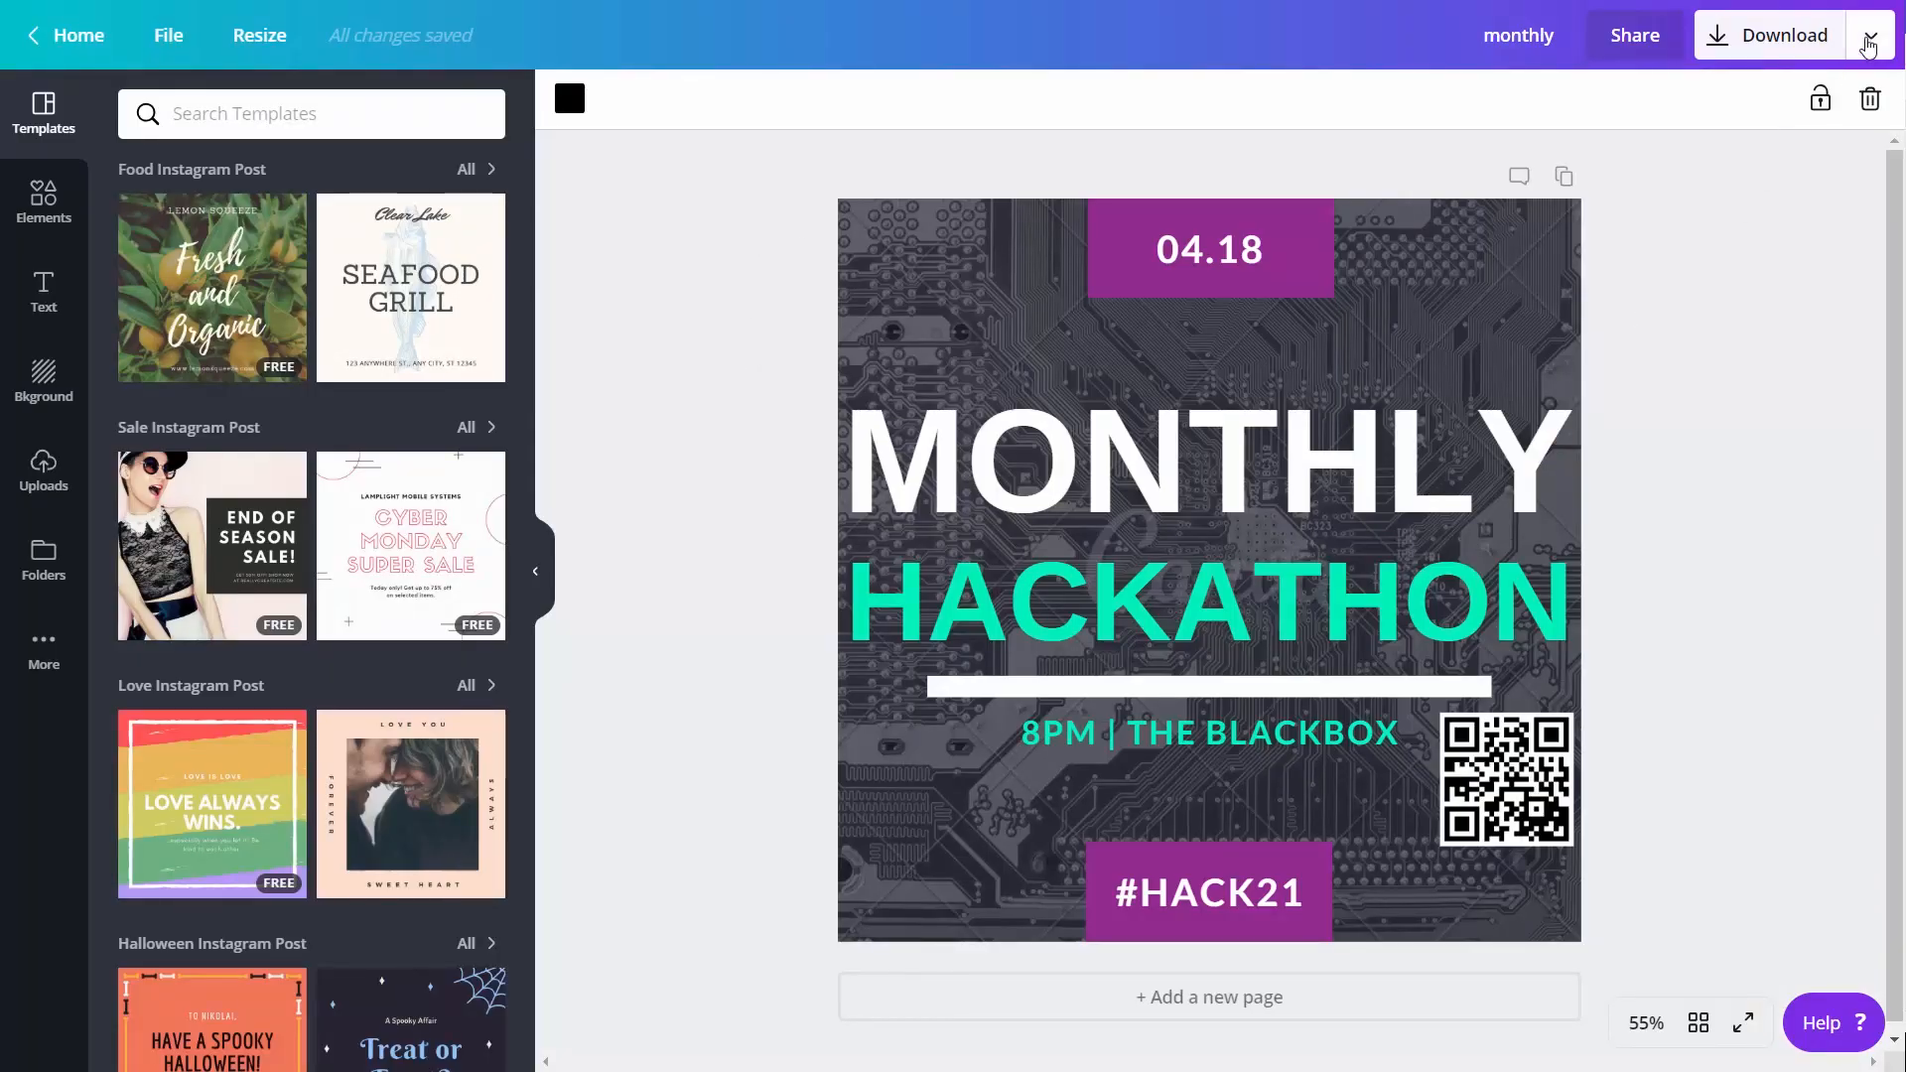
Resize a copy of the Monthly Hackathon Instagram post for T-shirt printing and bring up its T-shirt order options
left_click(1867, 45)
scroll(1717, 337, "down", 7)
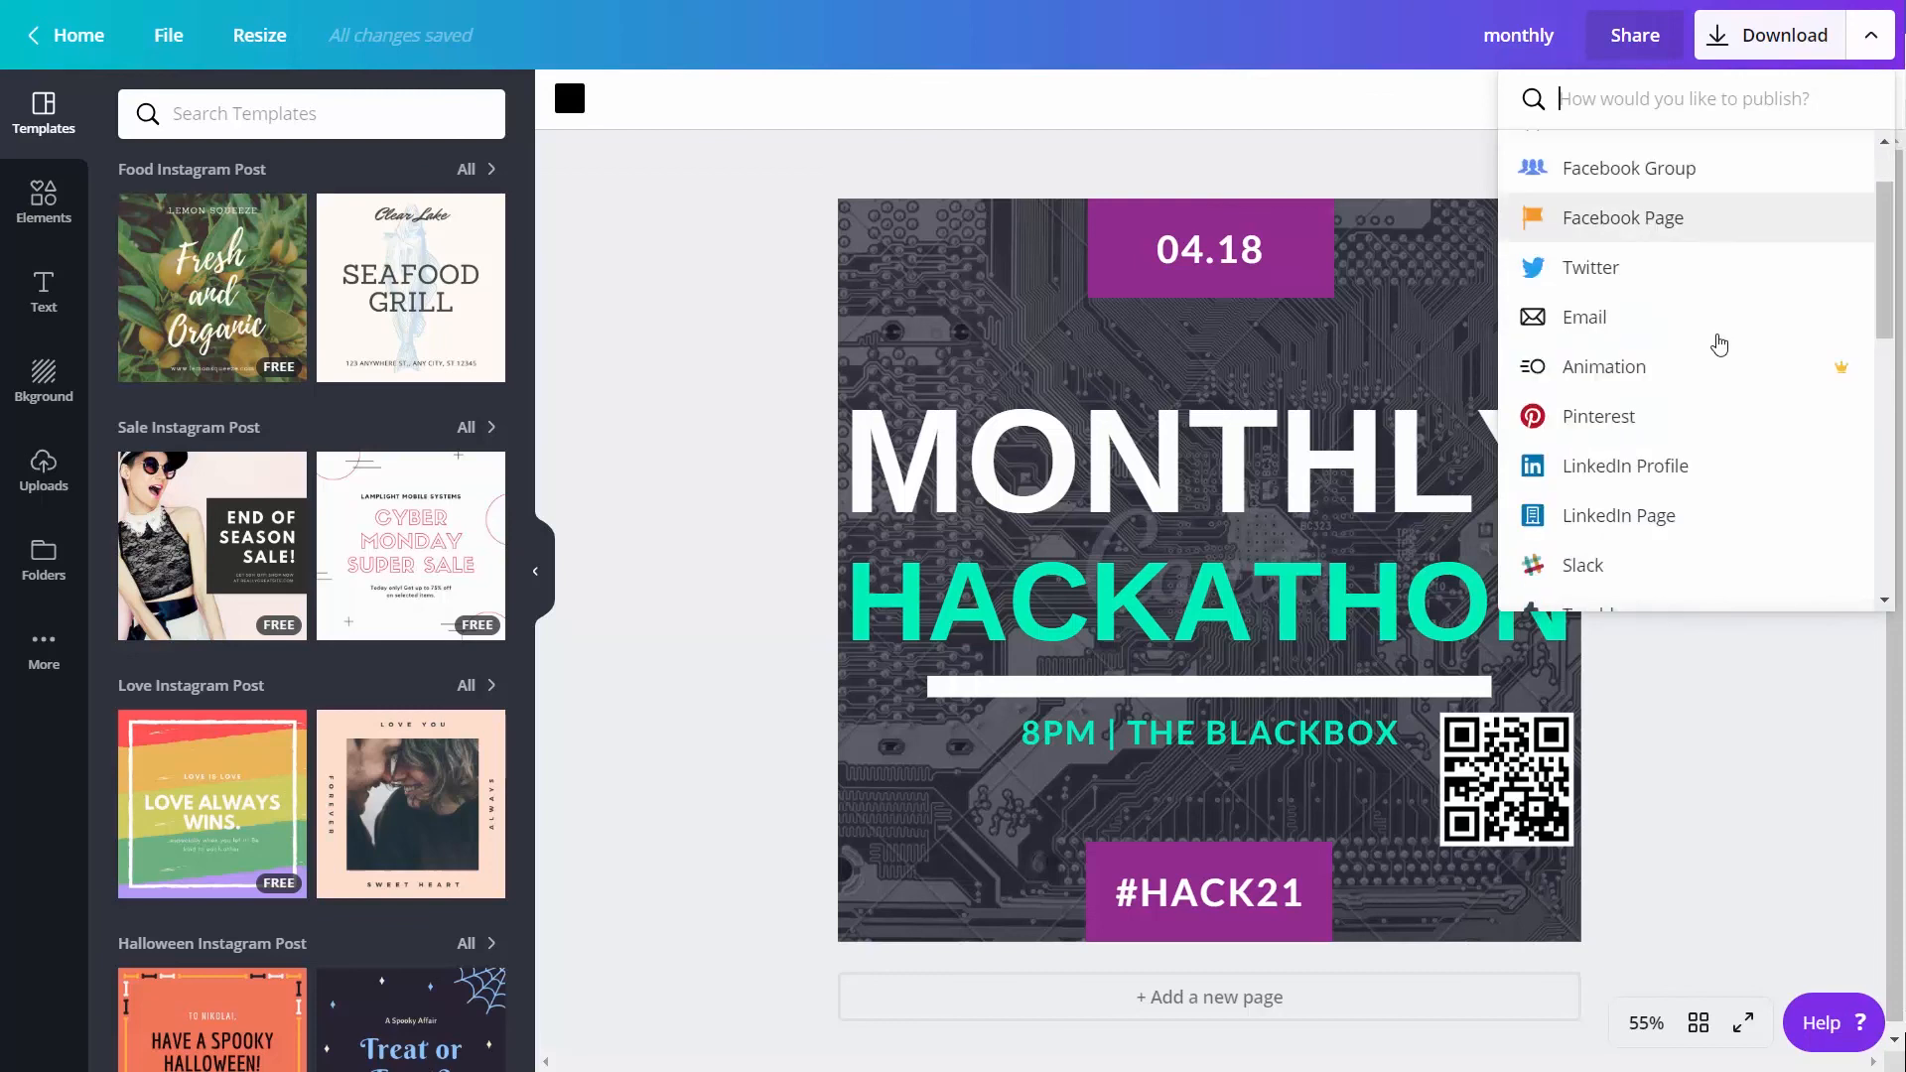
scroll(1719, 343, "down", 3)
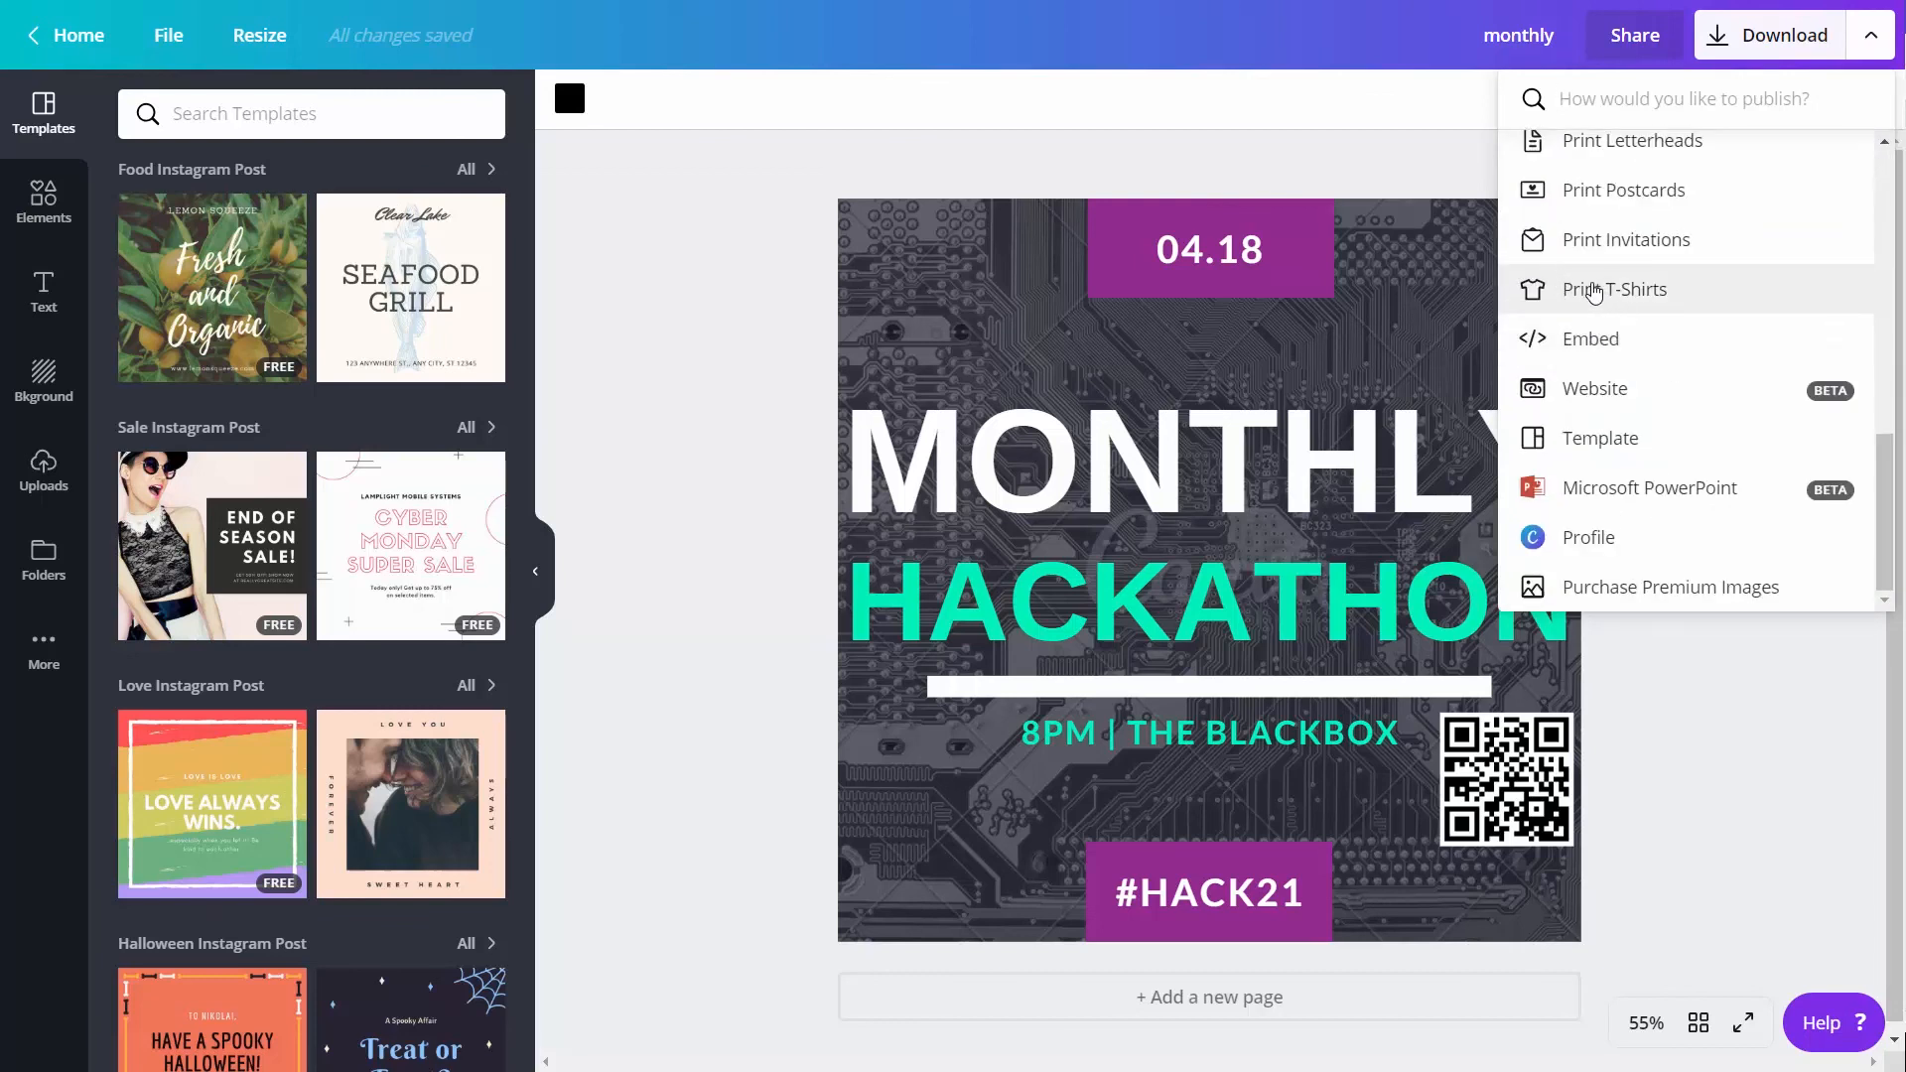
left_click(1595, 290)
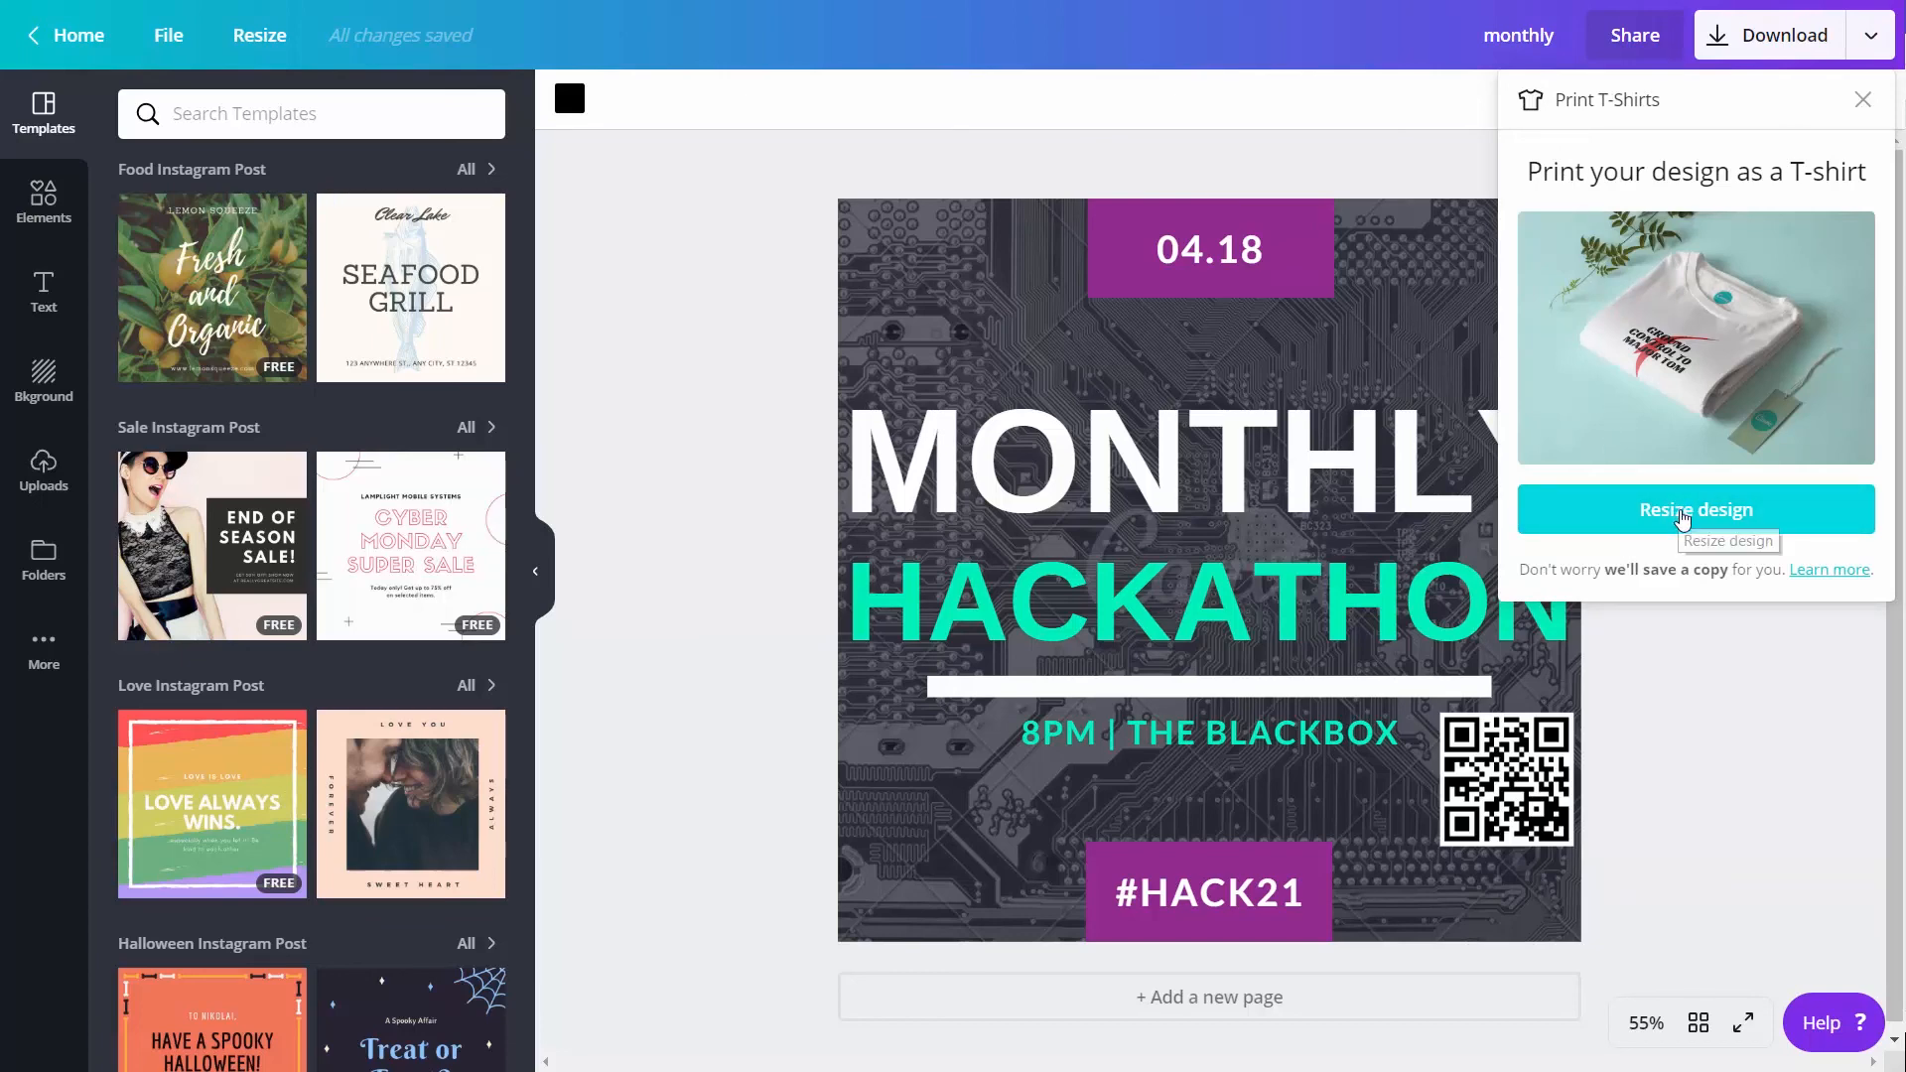
left_click(1682, 518)
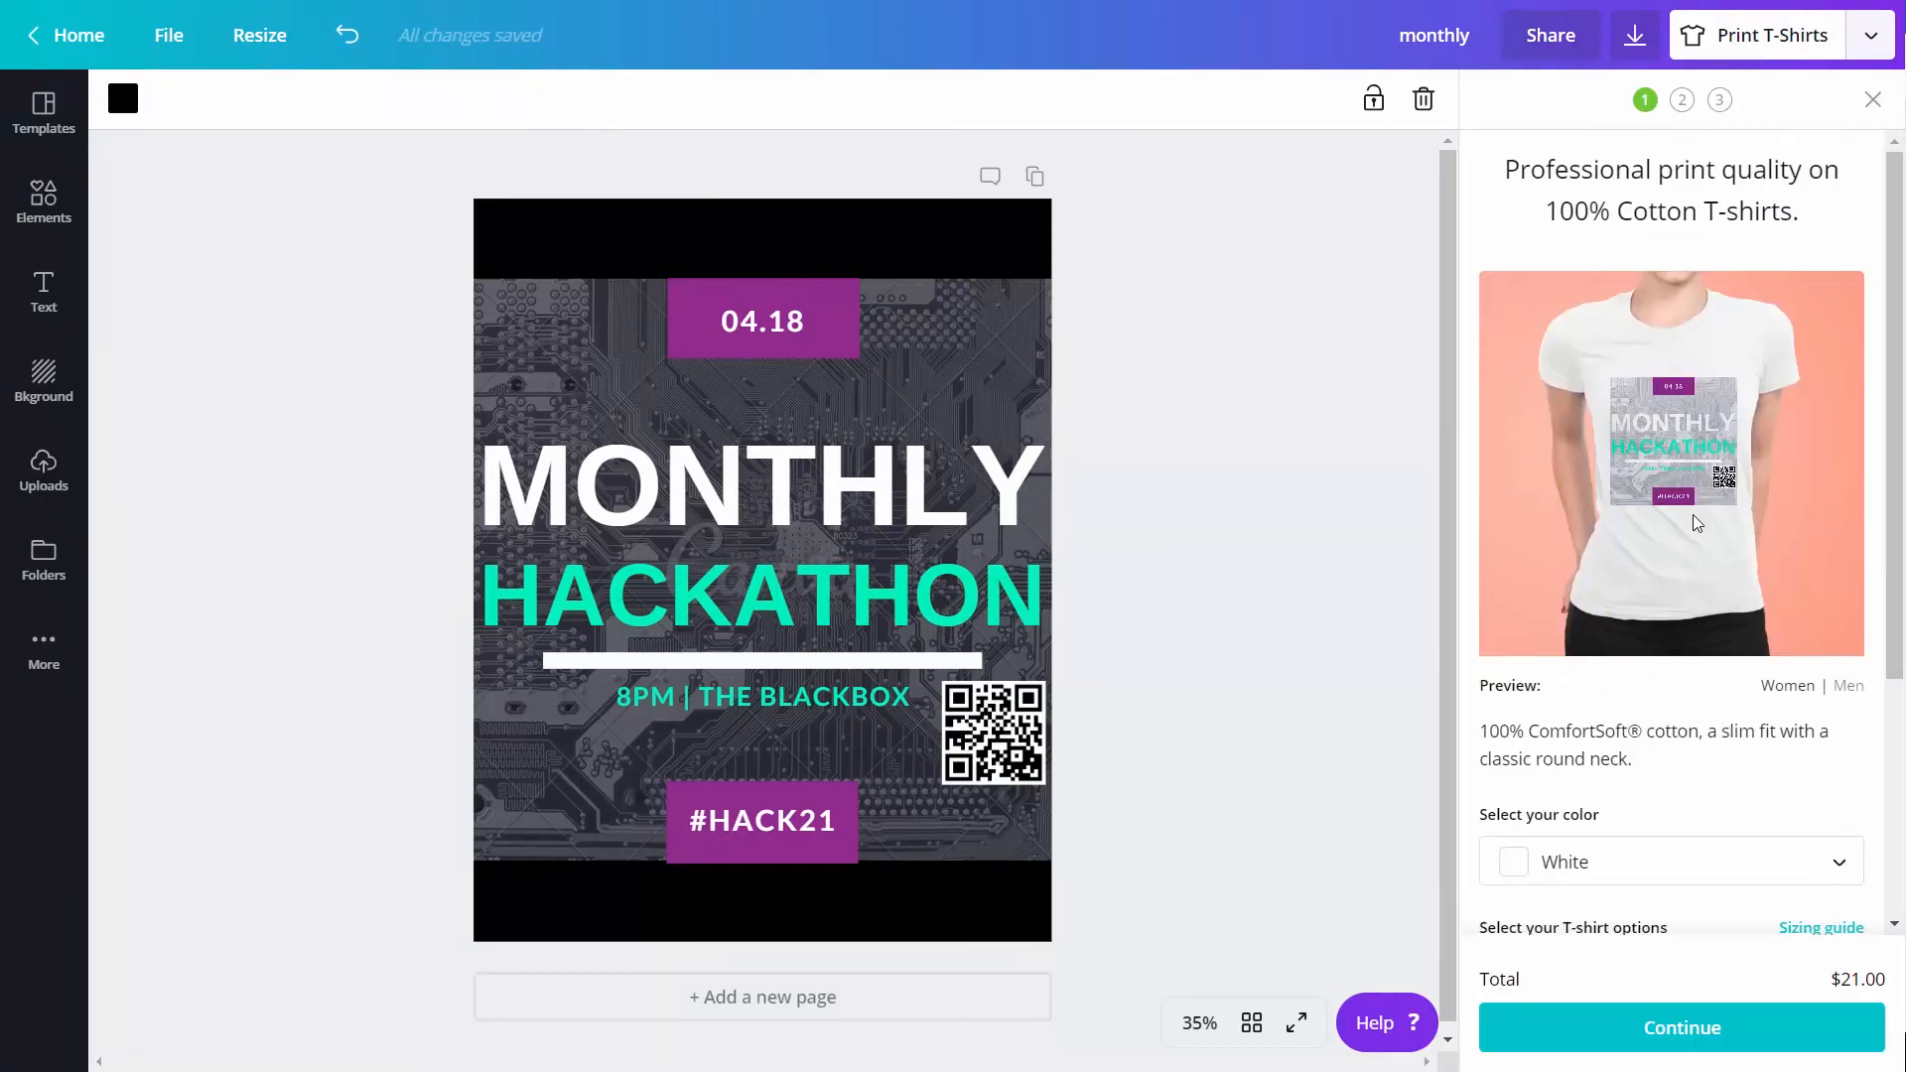
scroll(1694, 549, "down", 3)
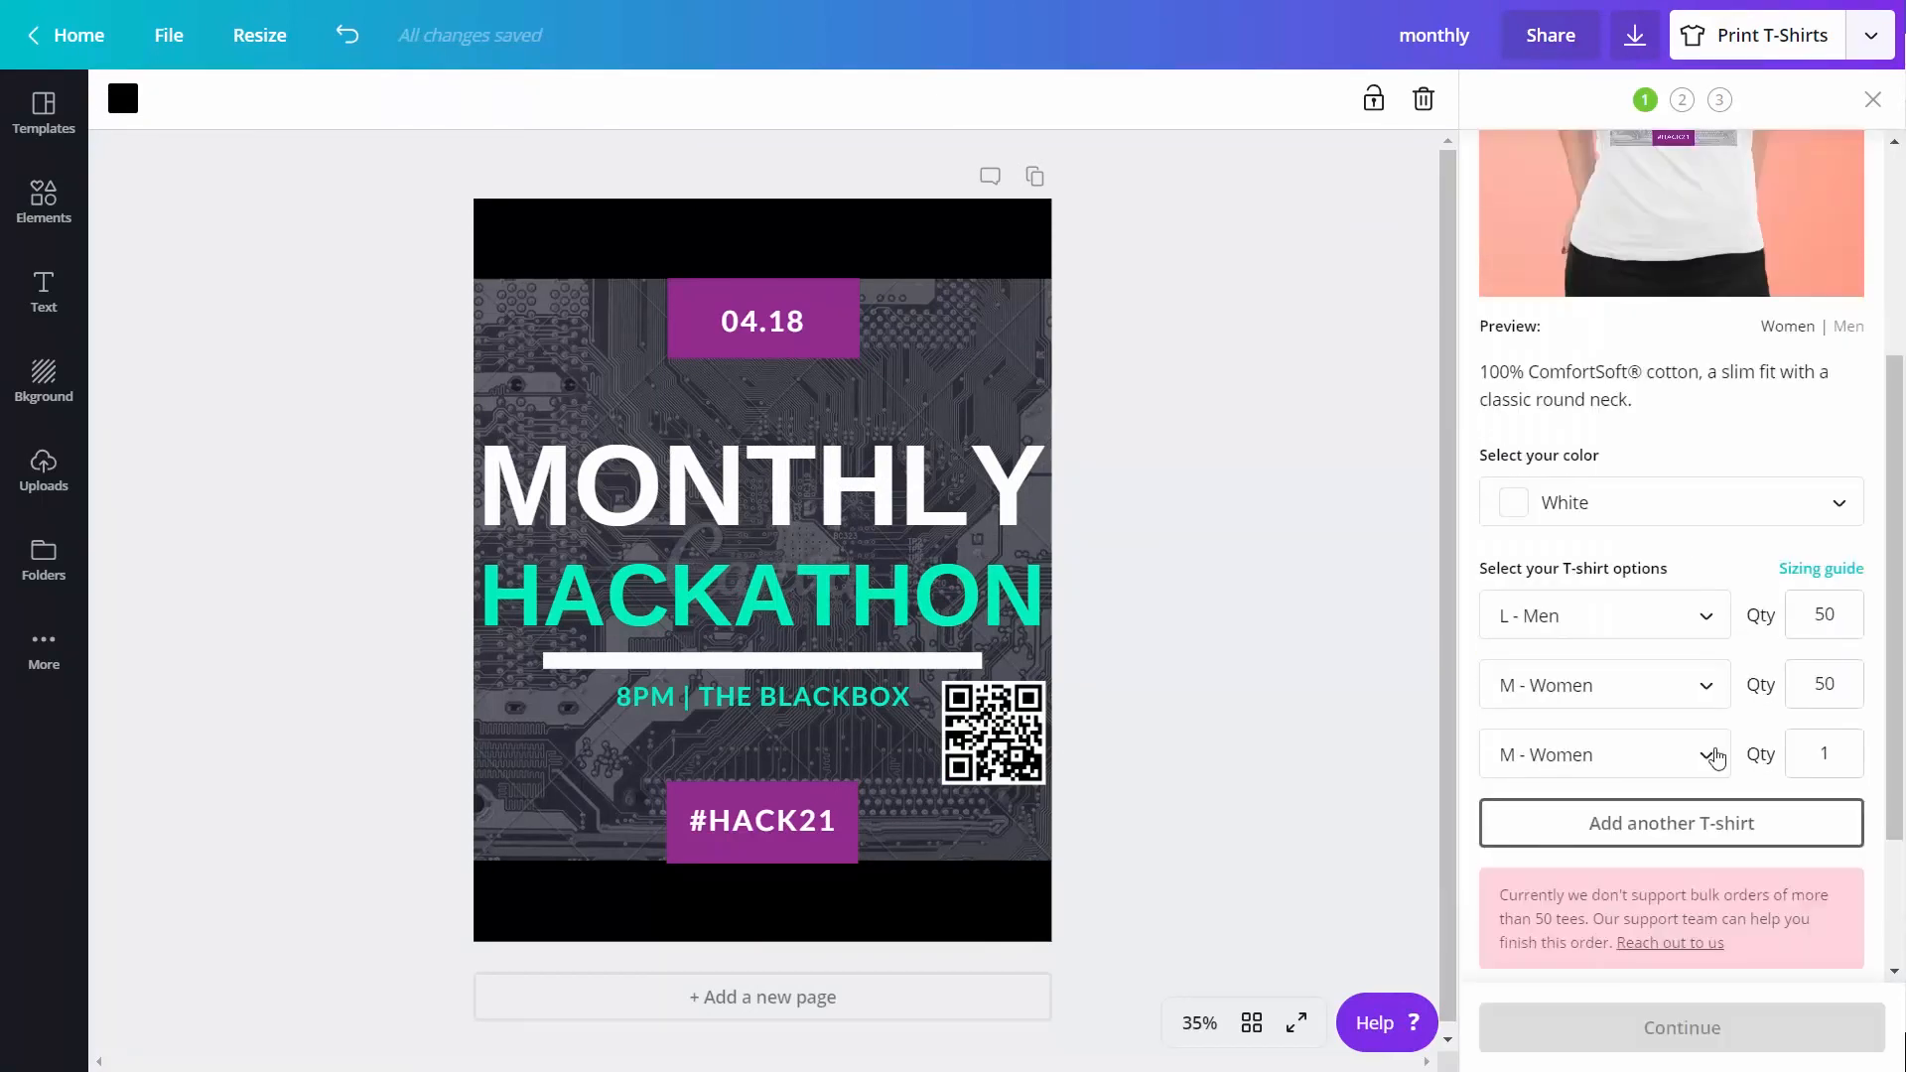